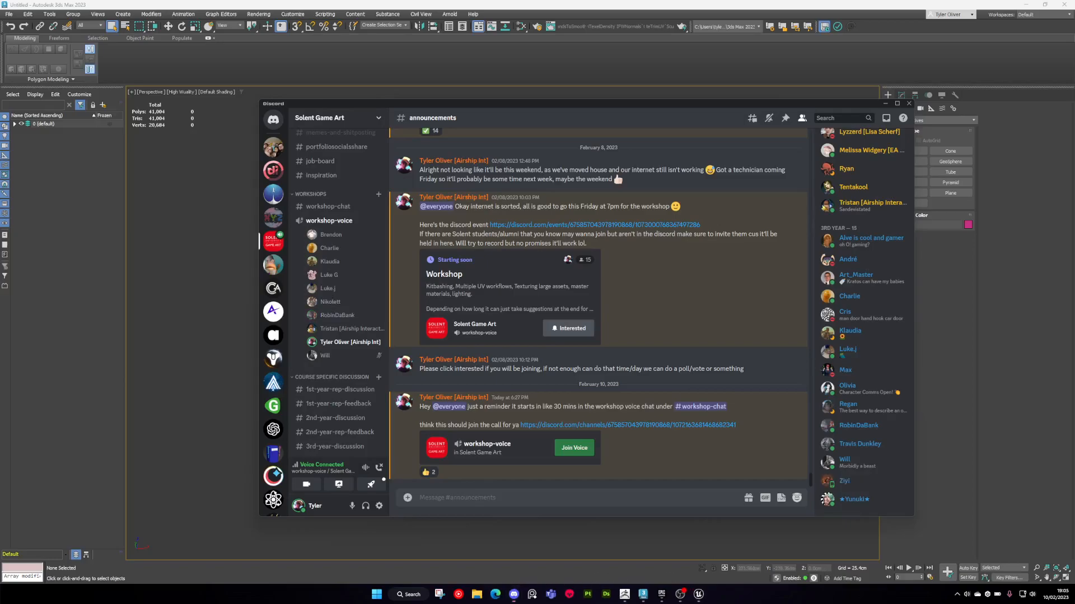
- Share Screen 1 live in the workshop-voice channel
left_click_drag(788, 256, 1074, 190)
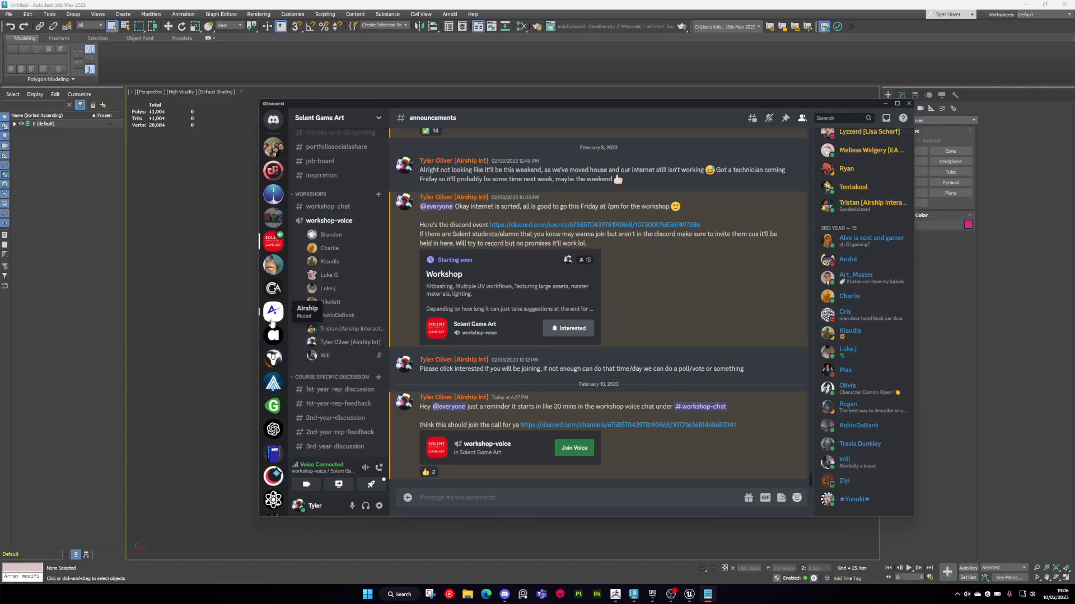
left_click(338, 484)
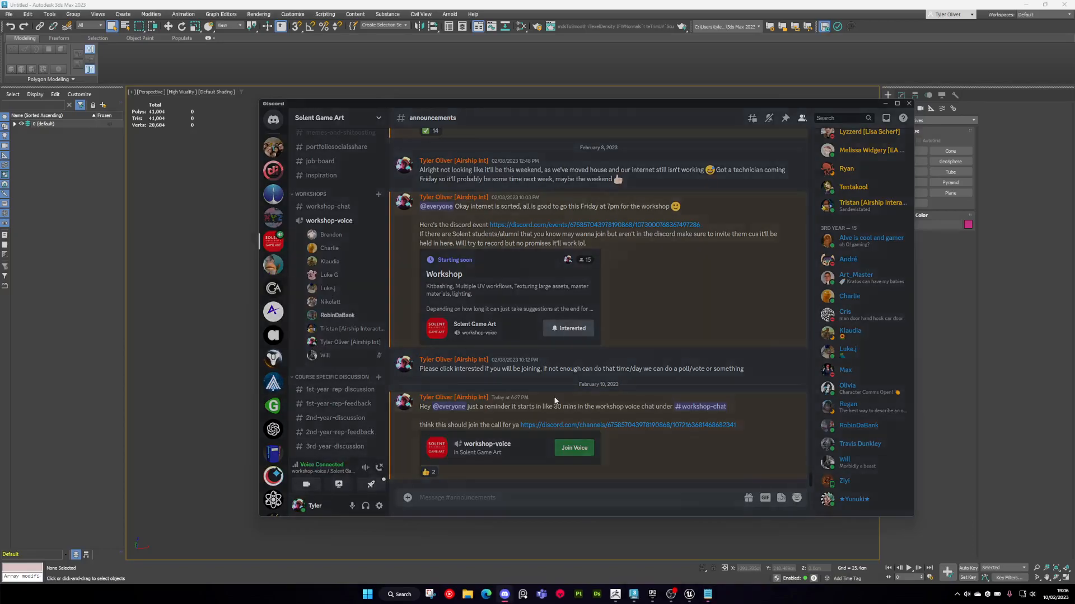
left_click(559, 265)
left_click(543, 295)
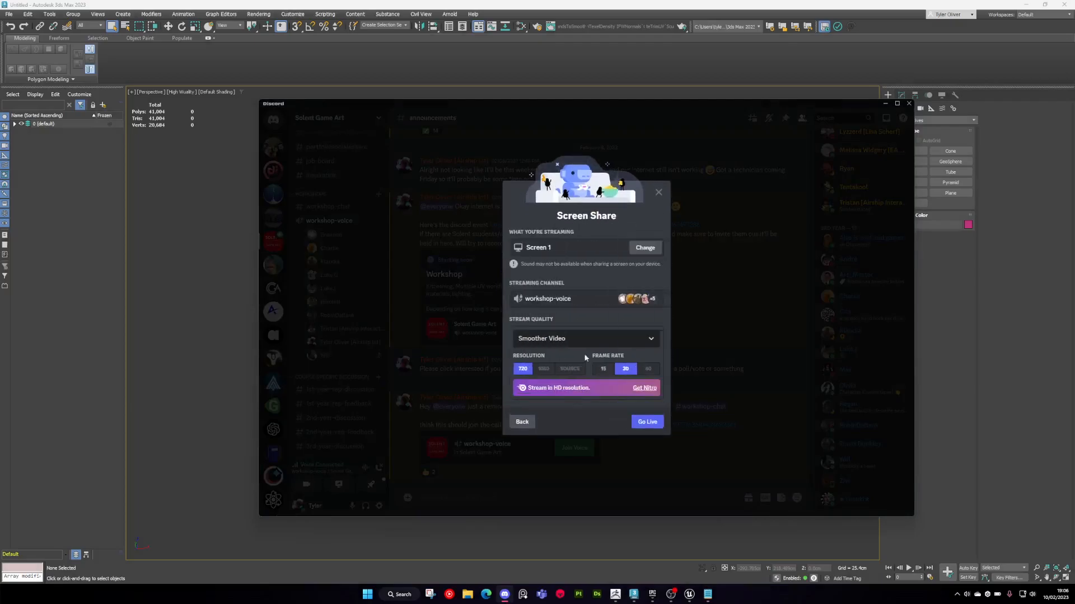
left_click(649, 425)
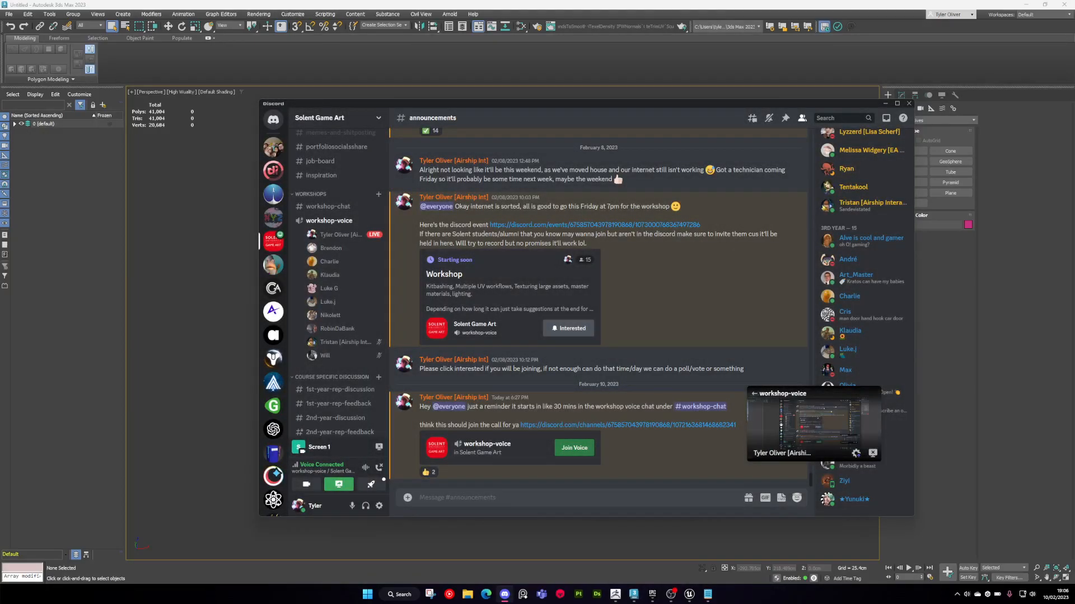
- Show the workshopPlan notes on the shared screen, and minimise Discord, 3ds Max and Notepad to reveal the Unreal Editor scene
left_click_drag(1074, 395, 525, 96)
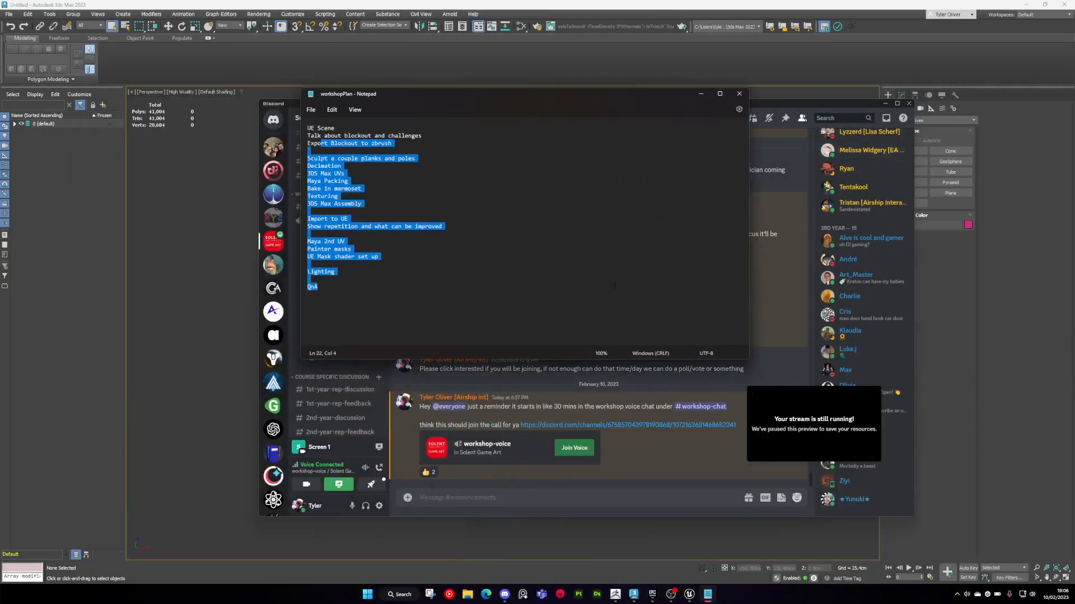
left_click(593, 311)
left_click(884, 104)
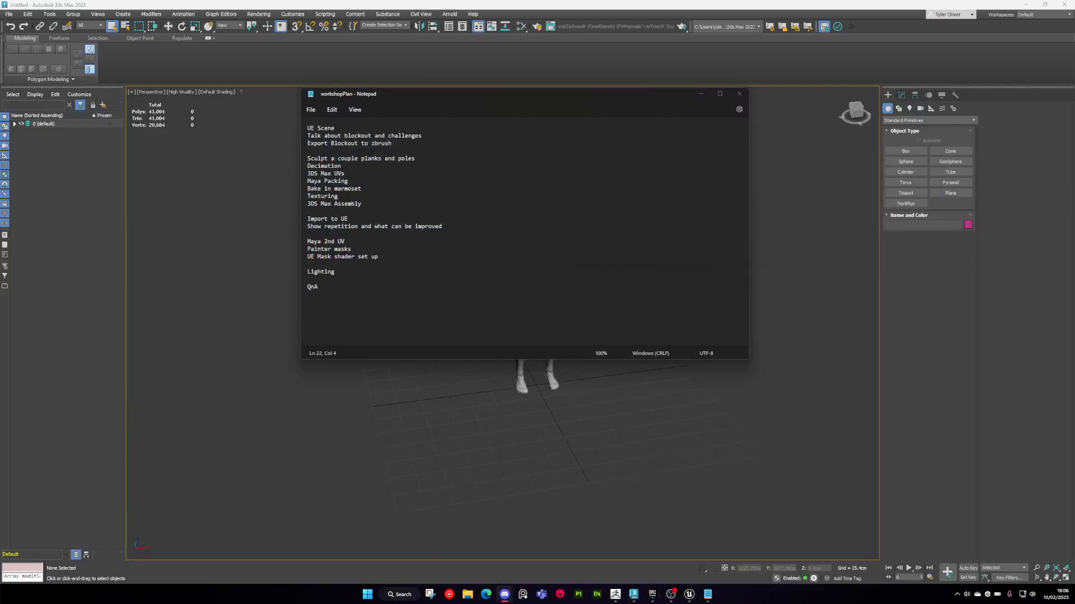
left_click(1029, 4)
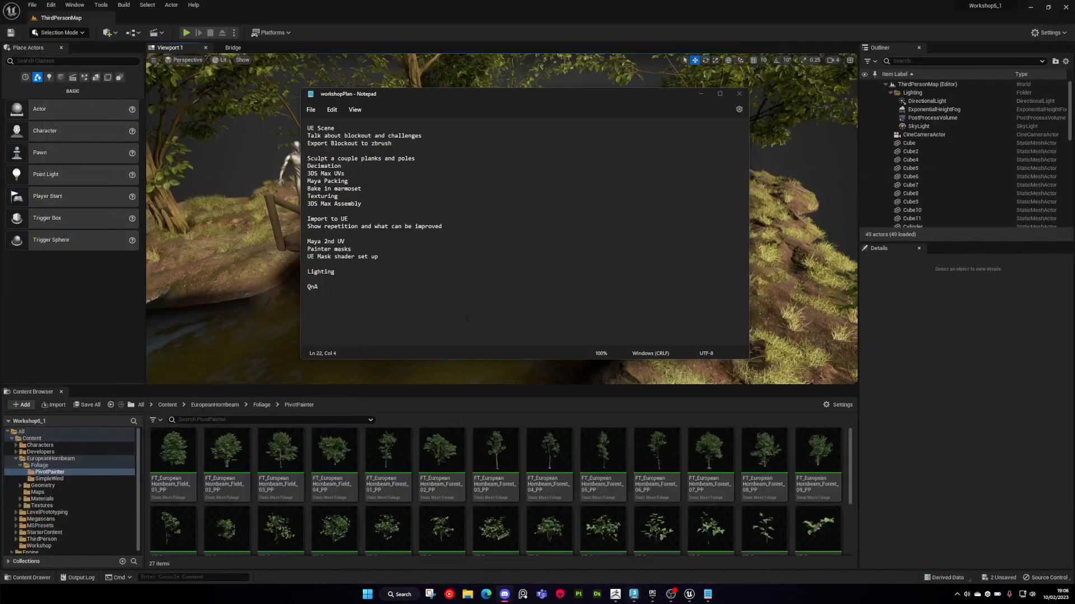
left_click(701, 93)
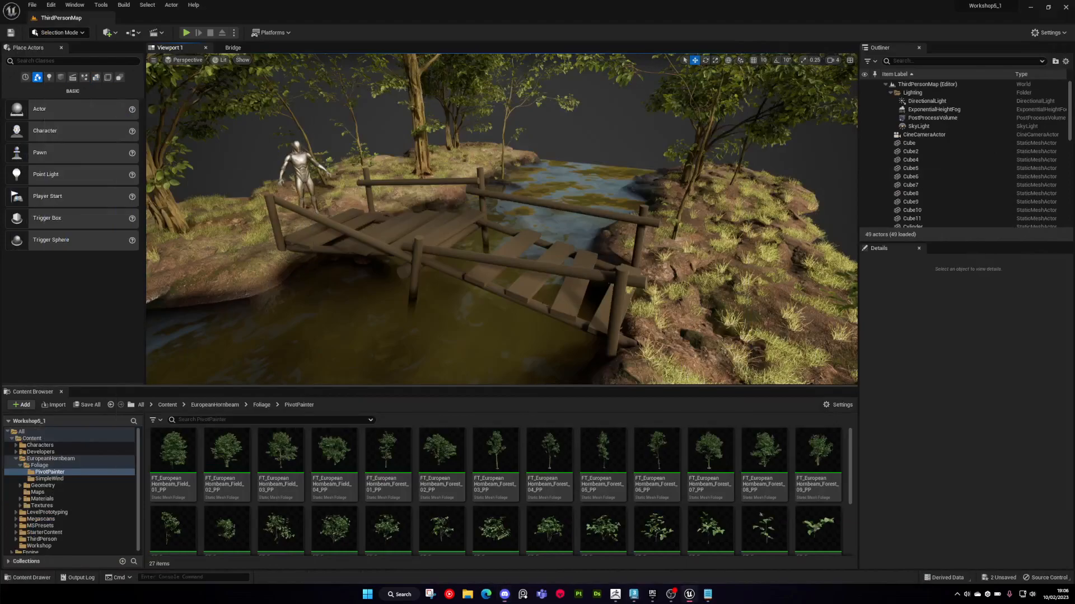
- Examine the wooden bridge blockout over the stream from several angles, including its planks, posts and railings
left_click_drag(527, 278, 578, 283, "alt")
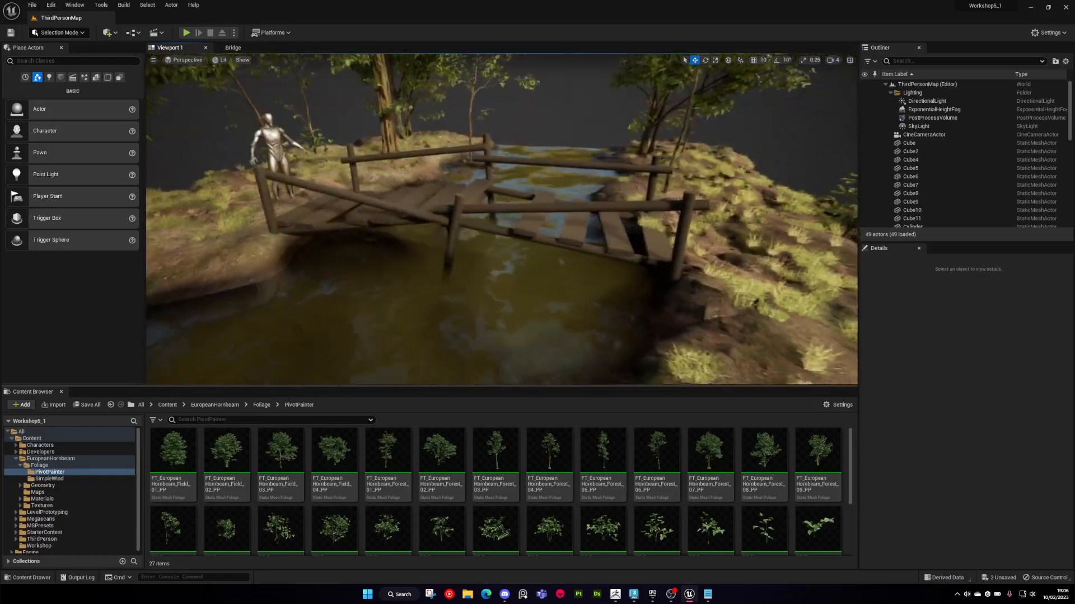
left_click_drag(577, 283, 565, 279, "alt")
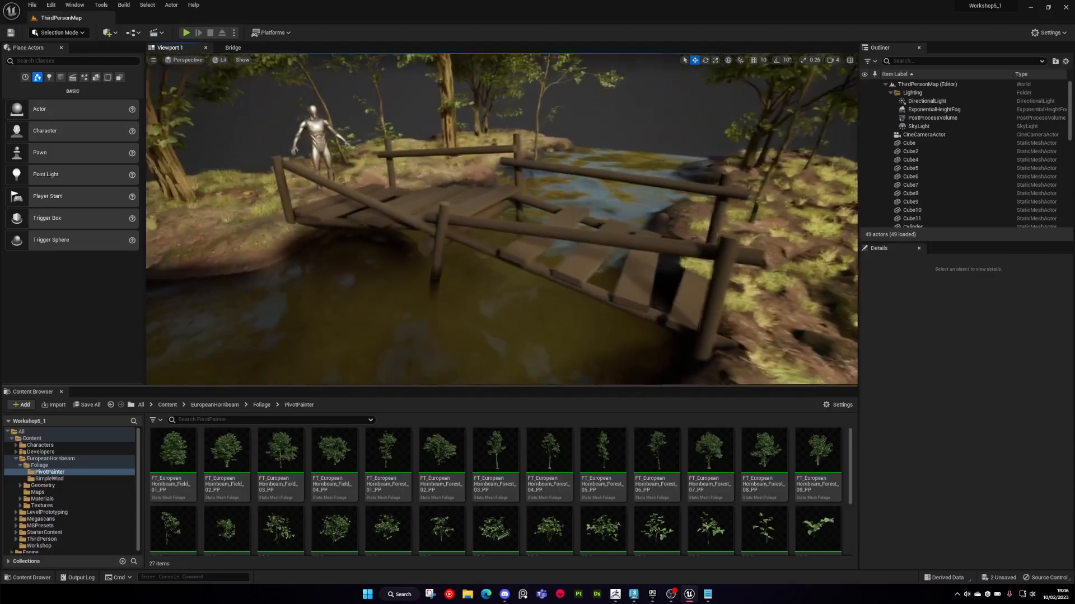
right_click_drag(550, 239, 546, 229)
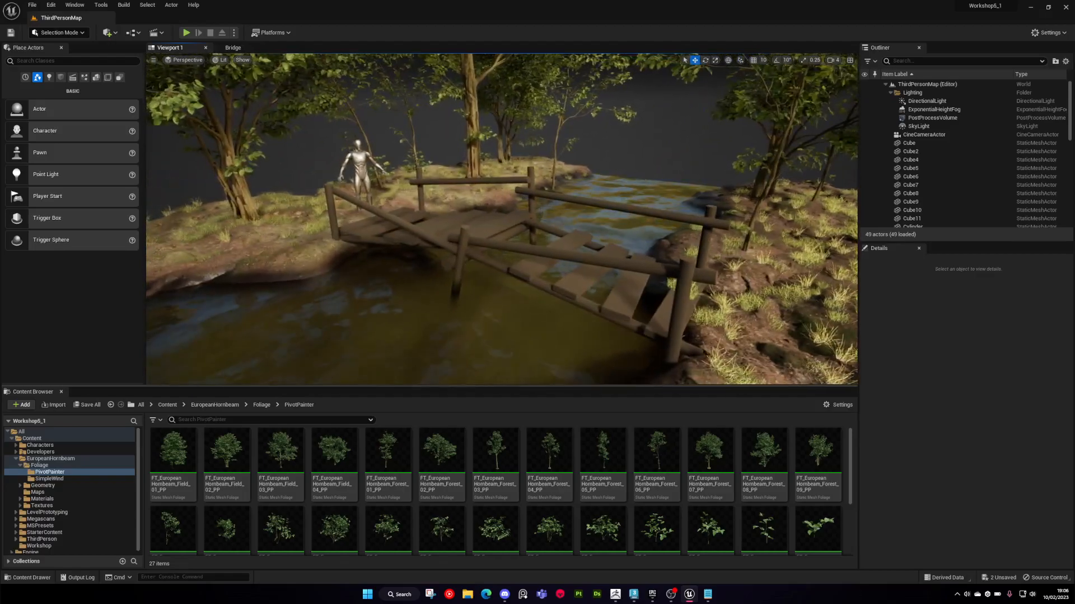
key("w")
mouse_move(537, 231)
right_mouse_down()
mouse_move(520, 228)
mouse_move(553, 235)
right_mouse_up()
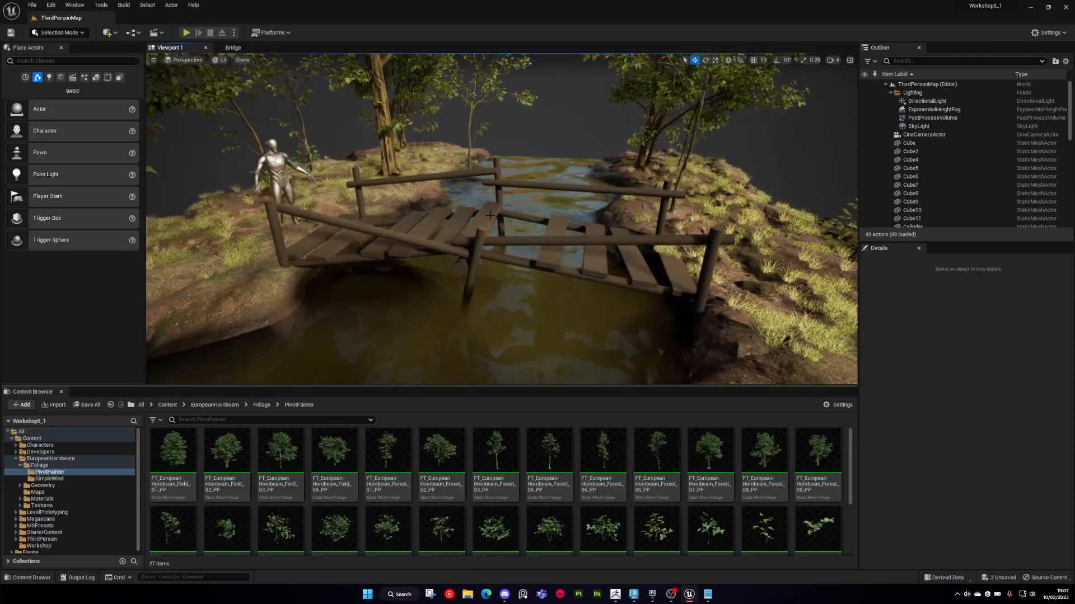
right_click_drag(553, 236, 550, 236)
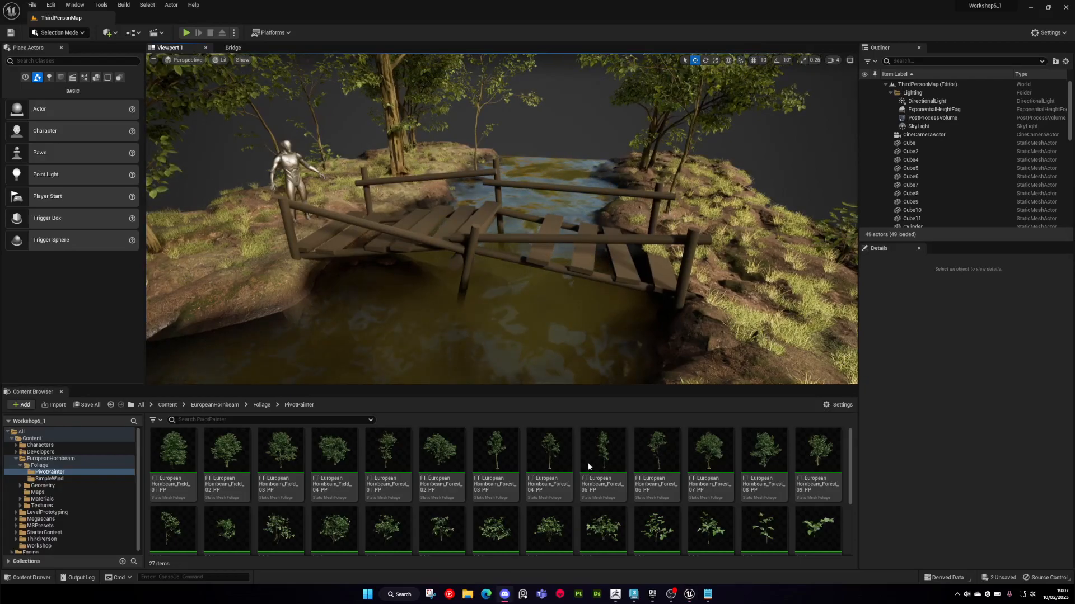
mouse_move(567, 288)
right_mouse_down()
mouse_move(576, 267)
mouse_move(584, 278)
mouse_move(569, 288)
mouse_move(565, 267)
right_mouse_up()
key("w")
key("s")
key("w")
key("s")
key("s")
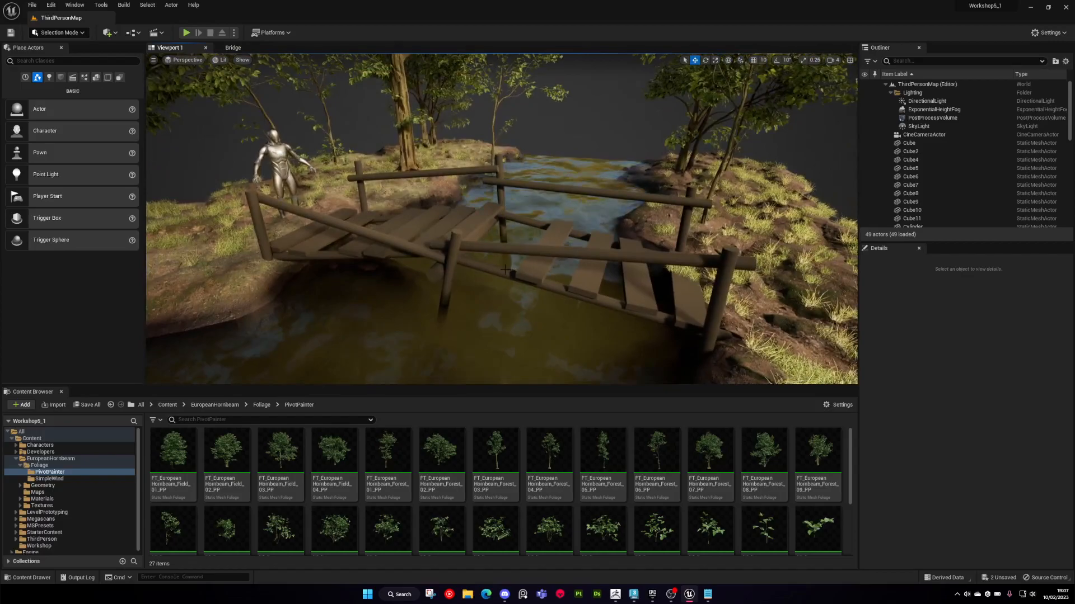
key("d")
right_click_drag(435, 271, 506, 271)
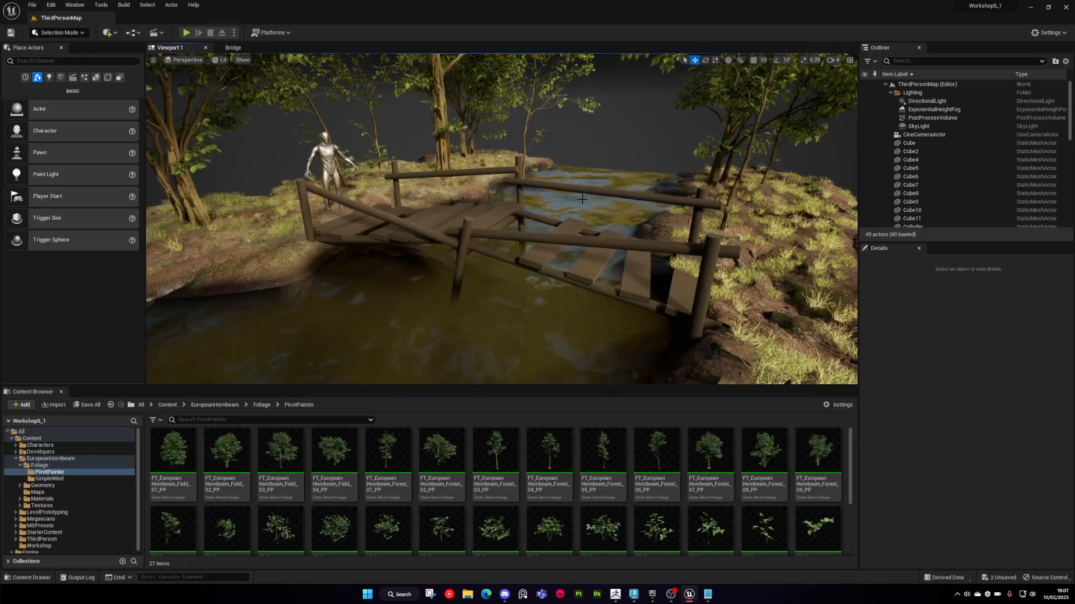
key("w")
right_click_drag(561, 228, 504, 246)
key("s")
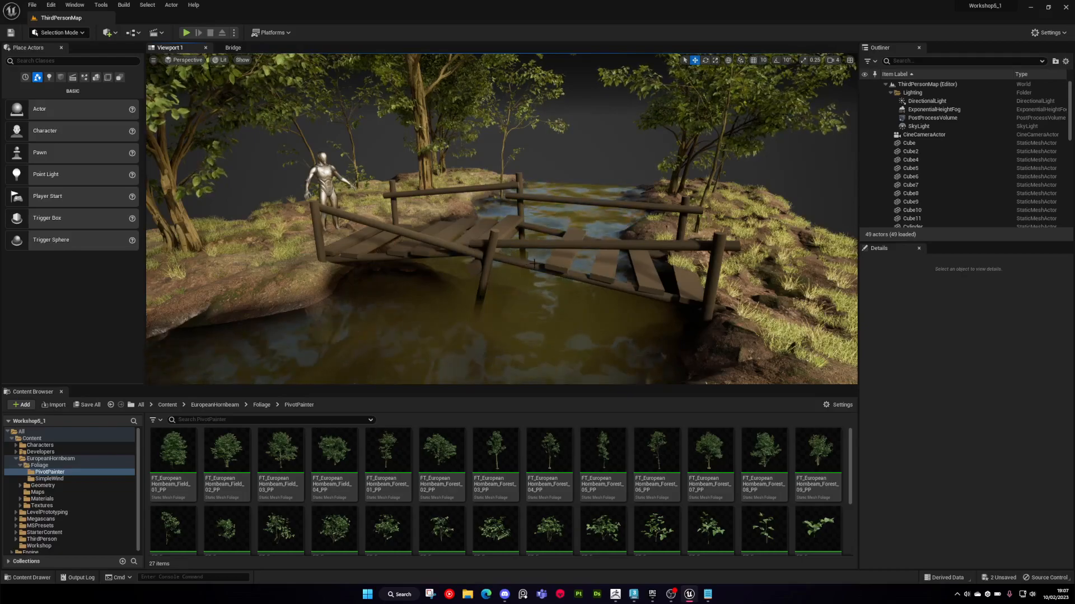
right_click_drag(535, 264, 549, 285)
key("w")
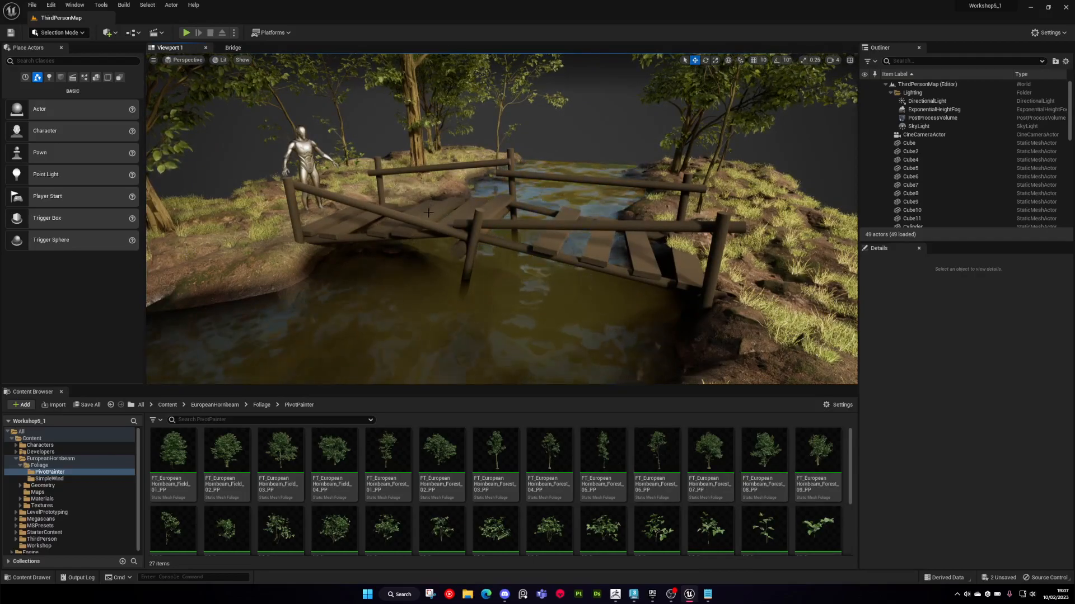
key("w")
right_click_drag(461, 196, 460, 246)
key("s")
key("w")
key("s")
key("s")
key("w")
- Select all ten walkway planks of the bridge on both sides of the gap
left_click(481, 217)
key("w")
left_click(483, 240)
key("w")
mouse_move(532, 212)
right_mouse_down()
mouse_move(518, 216)
mouse_move(537, 221)
mouse_move(533, 212)
right_mouse_up()
key("s")
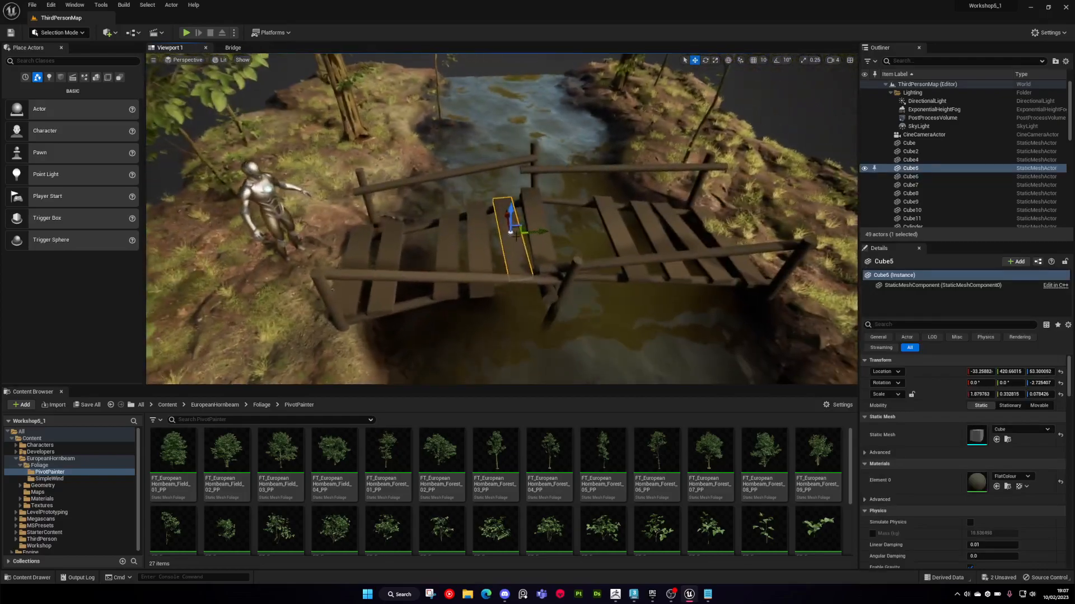
left_click(533, 212, "ctrl")
left_click(480, 231, "ctrl")
left_click(449, 236, "ctrl")
left_click(386, 254, "ctrl")
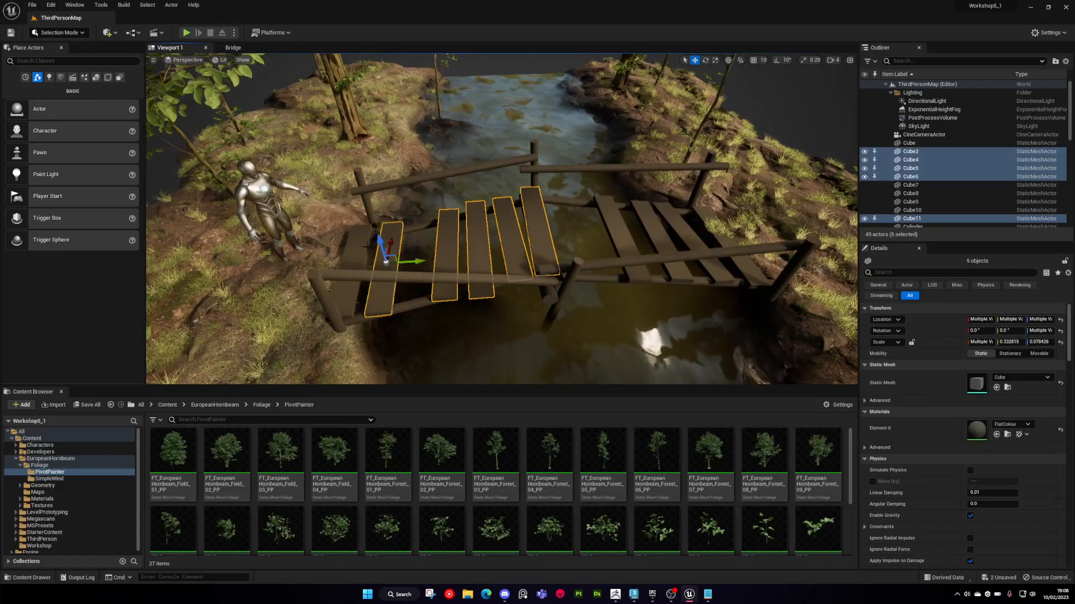
left_click(356, 246, "ctrl")
left_click(617, 232, "ctrl")
left_click(660, 230, "ctrl")
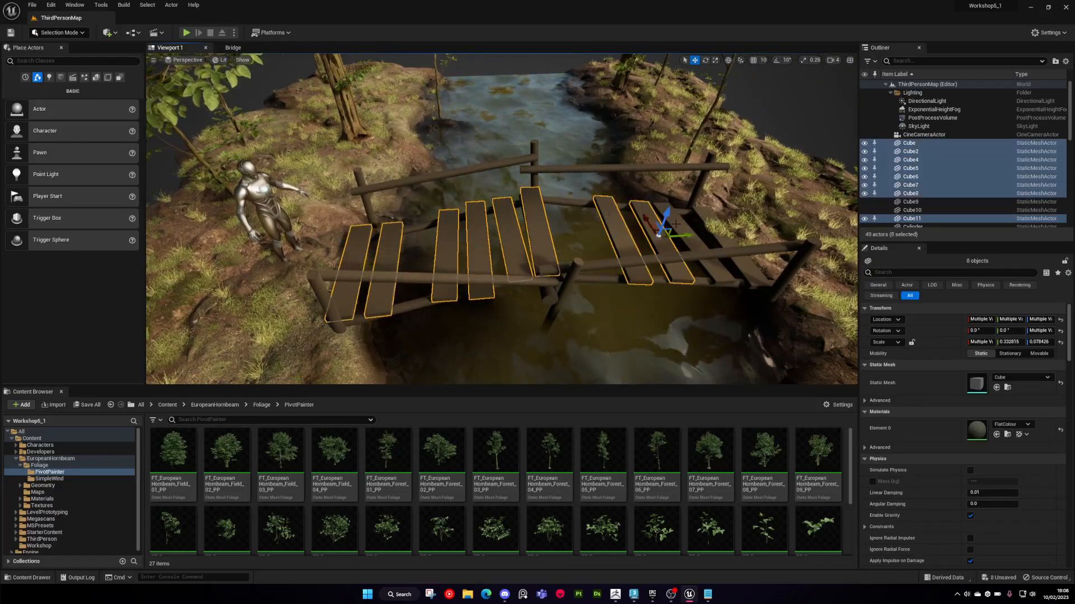
left_click(709, 222, "ctrl")
left_click(736, 248, "ctrl")
- Add the bridge's far-side railings, posts and support beams to the plank selection
key("w")
right_click_drag(736, 248, 758, 226)
left_click(641, 236, "ctrl")
left_click(532, 213, "ctrl")
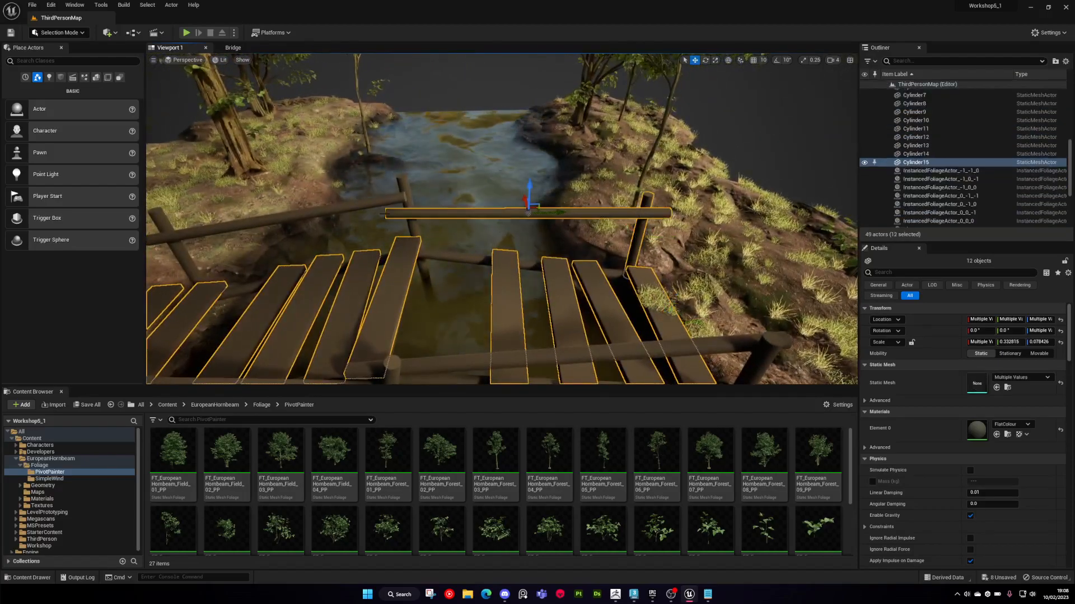
left_click(347, 207, "ctrl")
left_click(413, 229, "ctrl")
left_click(406, 254, "ctrl")
left_click(378, 258, "ctrl")
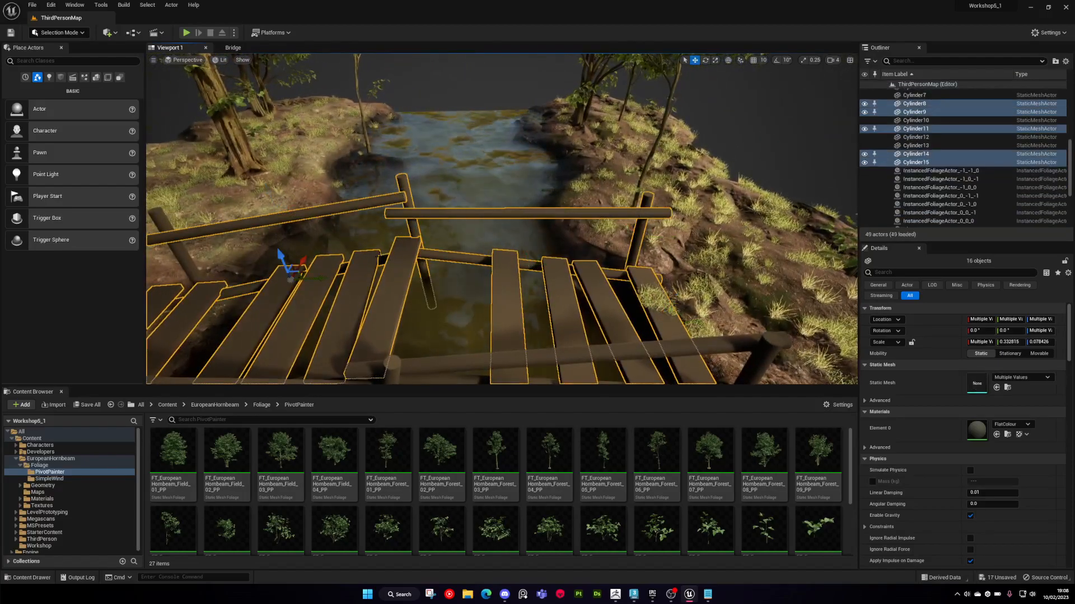
left_click(174, 247, "ctrl")
- Add the near-side railings, middle and mannequin-end posts, and remaining support beams to the bridge selection
key("s")
mouse_move(174, 246)
right_mouse_down()
mouse_move(162, 275)
mouse_move(168, 246)
right_mouse_up()
left_click(347, 272, "ctrl")
left_click(475, 277, "ctrl")
left_click(469, 313, "ctrl")
left_click(527, 303, "ctrl")
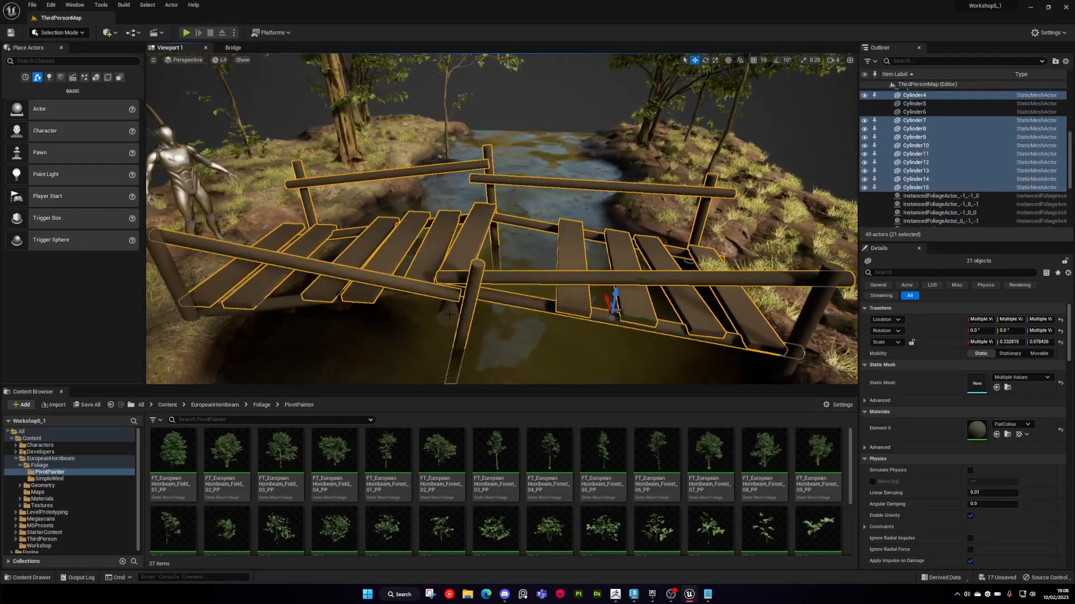
left_click(448, 317, "ctrl")
left_click(174, 278, "ctrl")
left_click(277, 303, "ctrl")
- Add the last near-side end post so every part of the bridge is selected
key("s")
right_click_drag(277, 303, 414, 308)
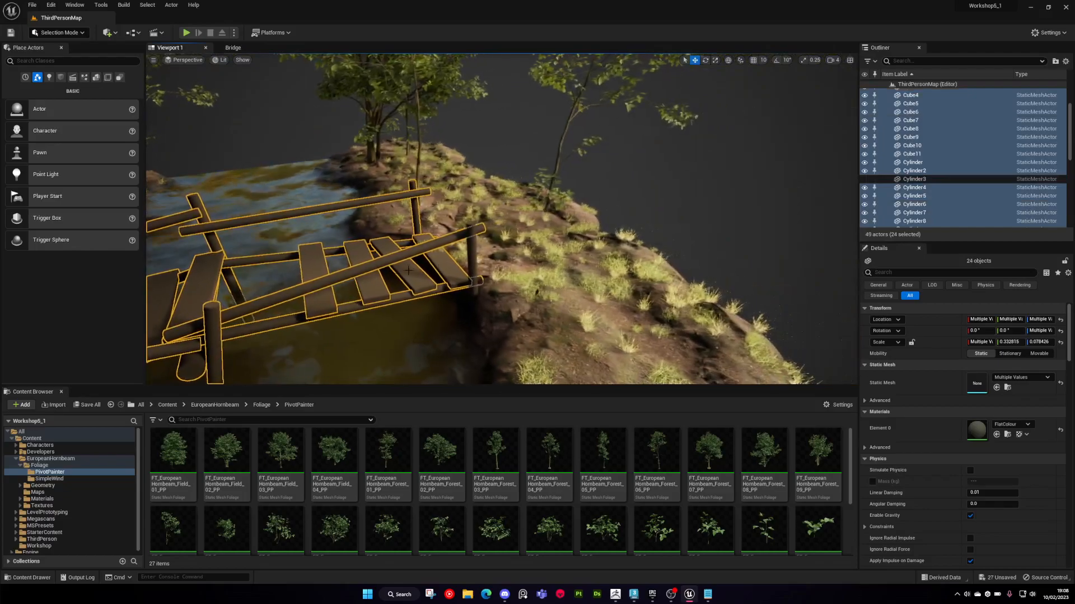
left_click(211, 330, "ctrl")
right_click_drag(211, 329, 151, 327)
mouse_move(358, 313)
right_mouse_down()
mouse_move(263, 308)
mouse_move(358, 314)
right_mouse_up()
key("ctrl+z")
key("d")
right_click_drag(504, 252, 403, 249)
- Merge the selected bridge actors into one static mesh named Blockout_Bridge, saved in the Content folder
left_click(171, 5)
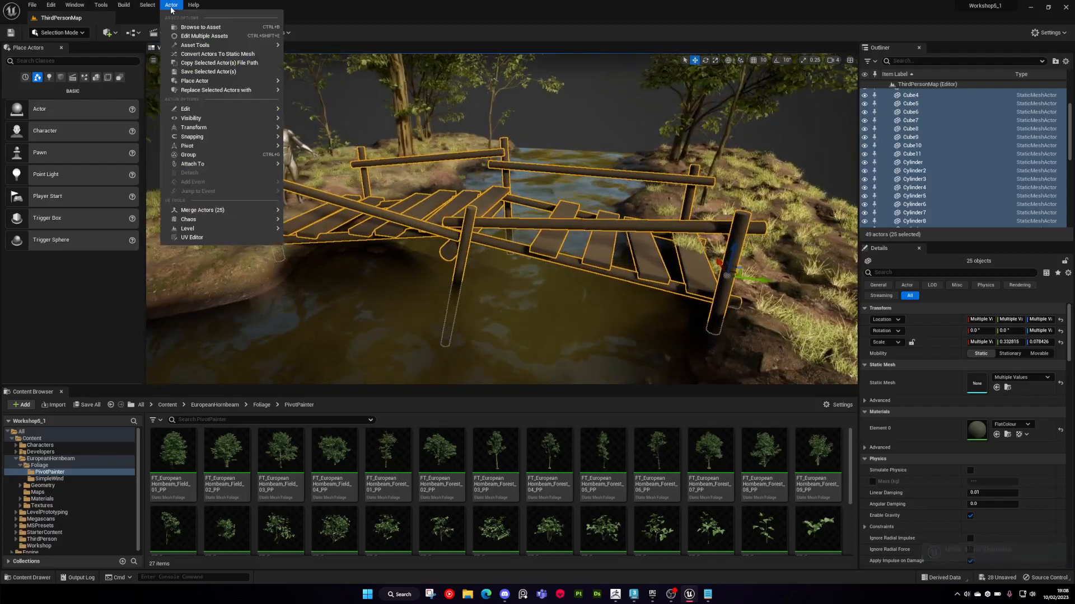
mouse_move(217, 210)
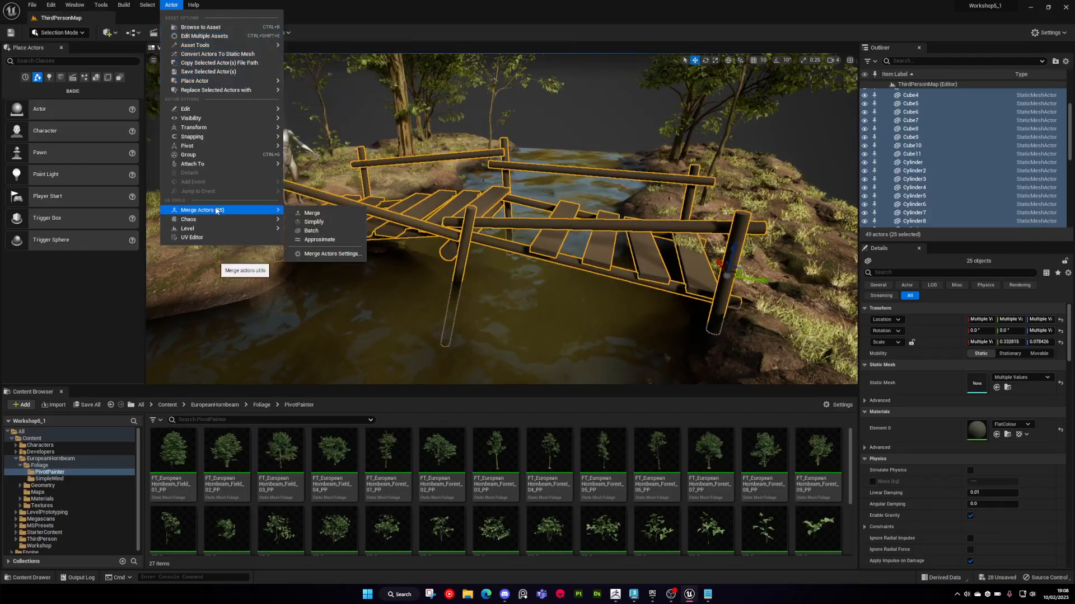
left_click(328, 215)
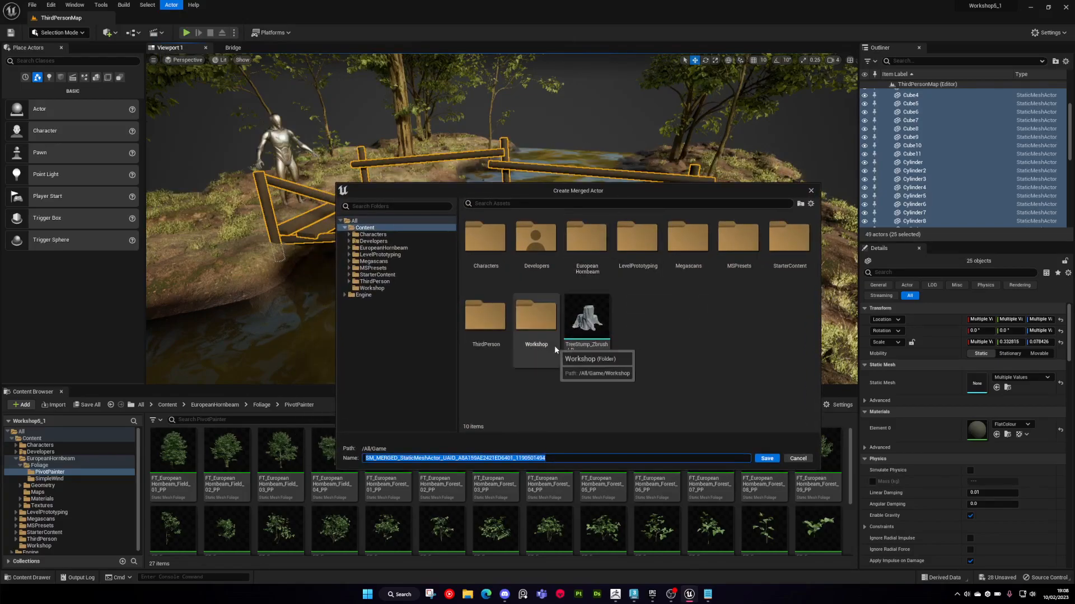
type("Blockout_")
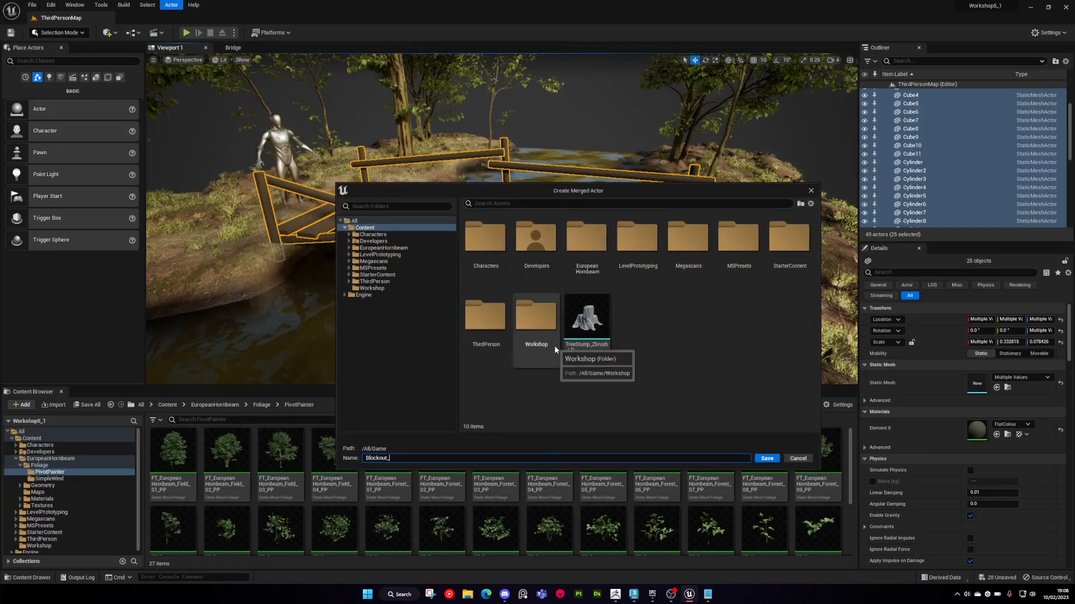
type("Bridge")
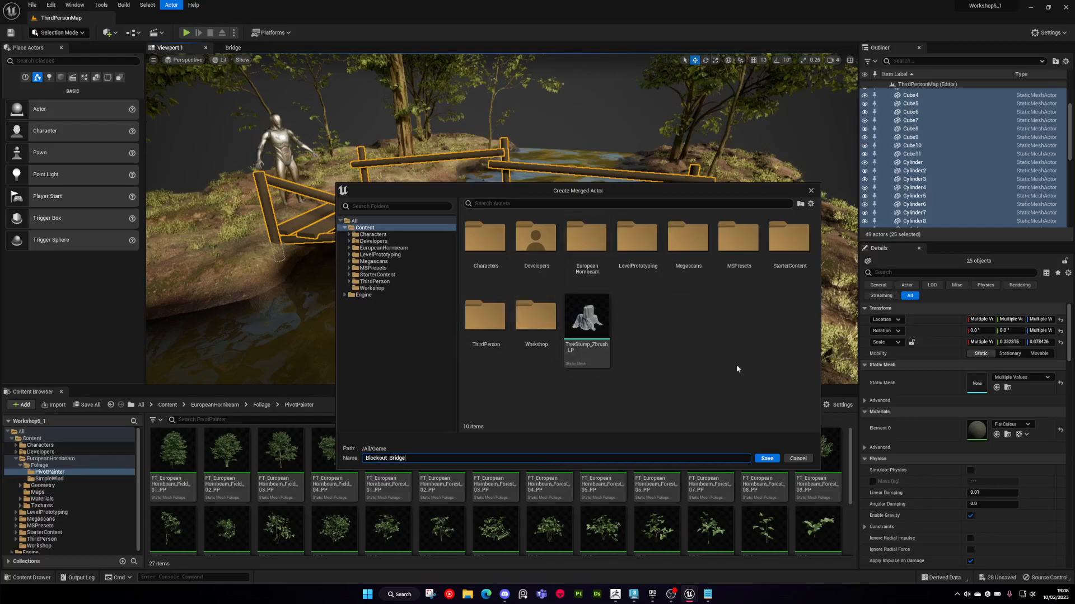
left_click(766, 458)
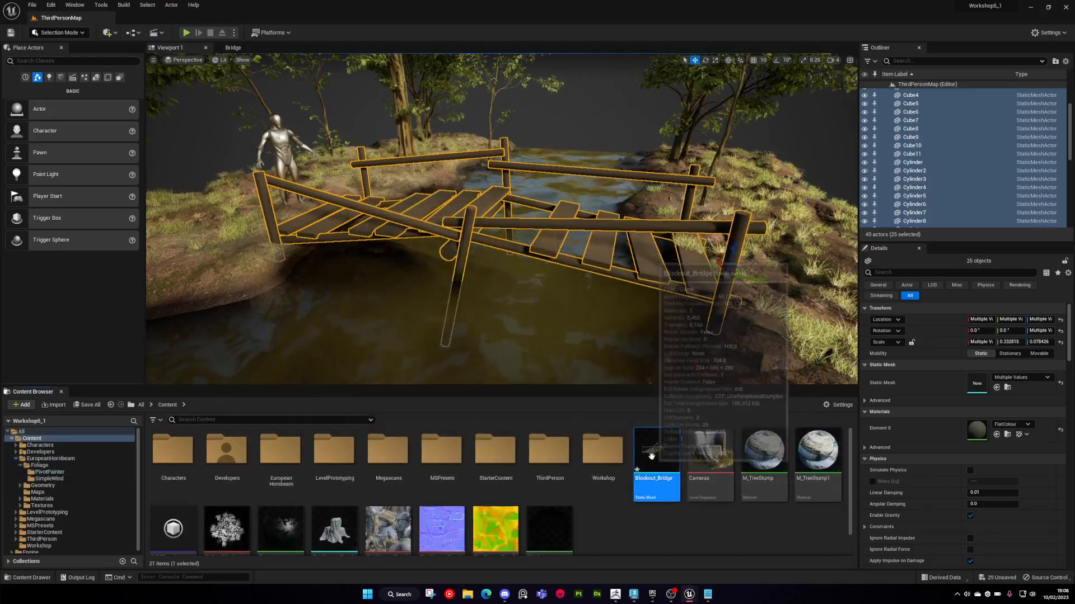
- Place a test copy of the Blockout_Bridge mesh on the riverbank and delete it from the level
left_click_drag(661, 469, 688, 199)
right_click_drag(687, 199, 657, 216)
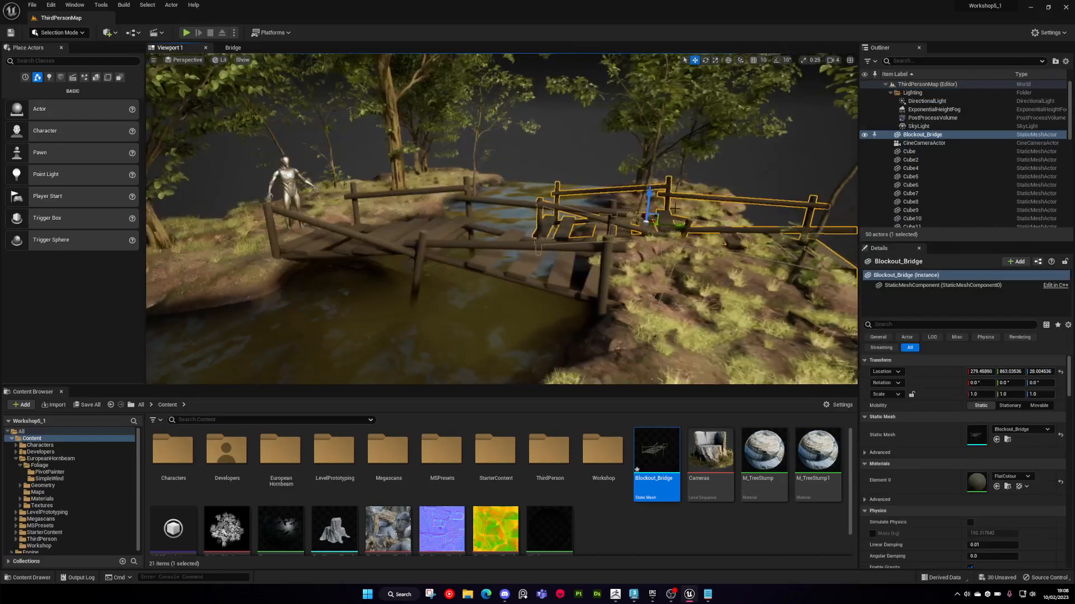
left_click_drag(657, 216, 507, 155)
key("Delete")
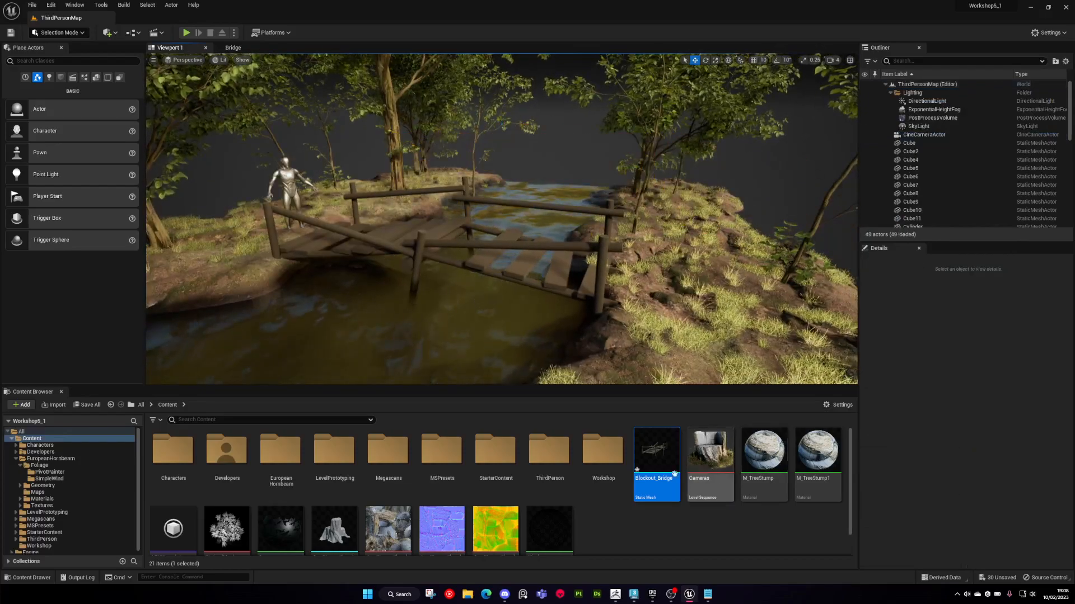
- Export the Blockout_Bridge static mesh as an FBX file into the 3D Work\Workshop folder, keeping its asset name
right_click(654, 461)
mouse_move(711, 337)
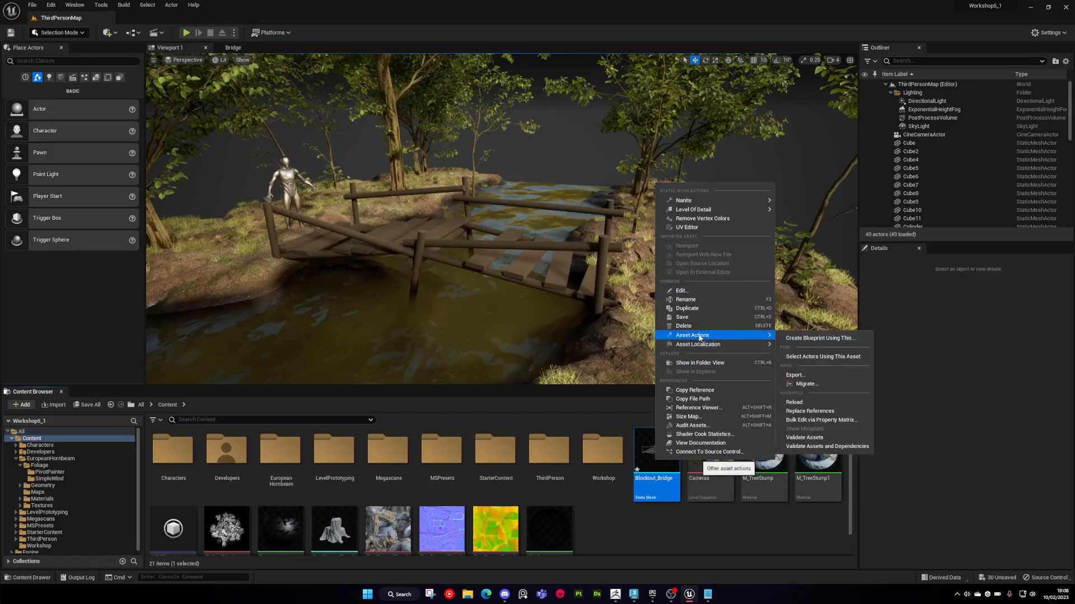
left_click(795, 375)
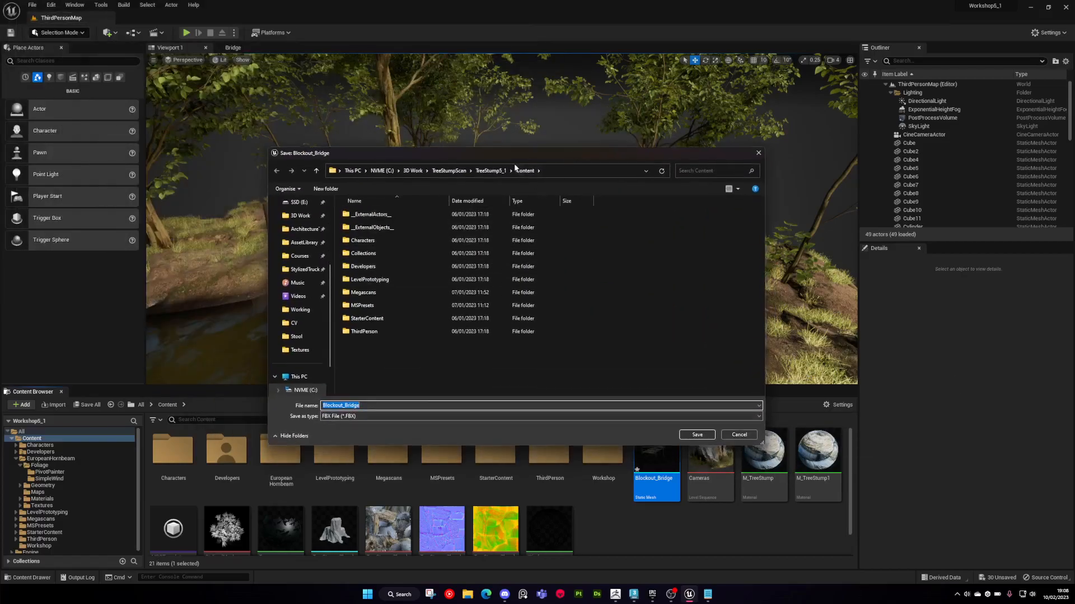
left_click(413, 171)
left_click(364, 371)
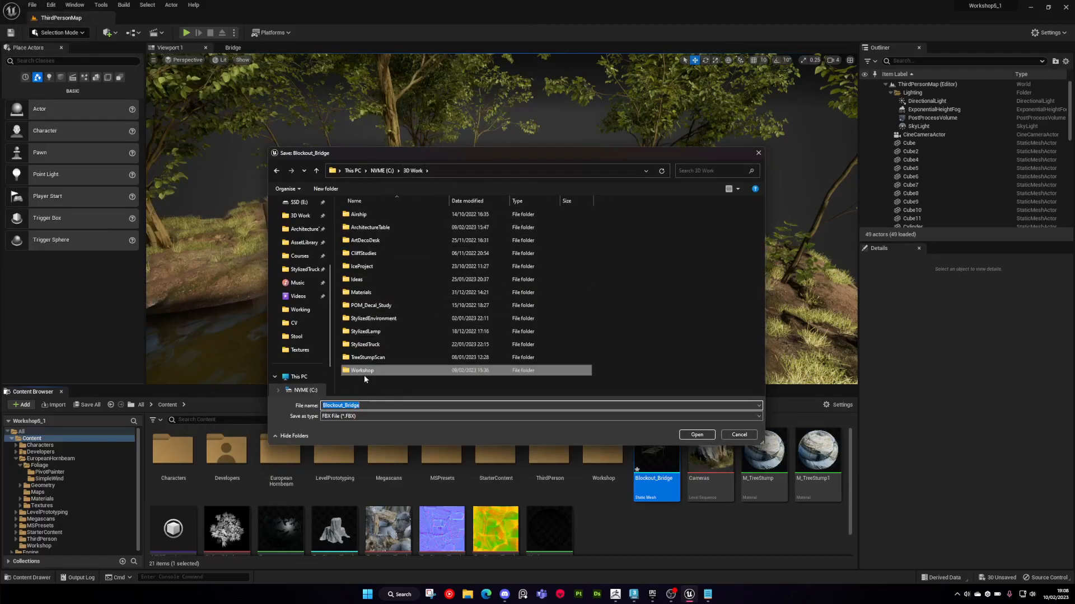
double_click(364, 375)
left_click(696, 435)
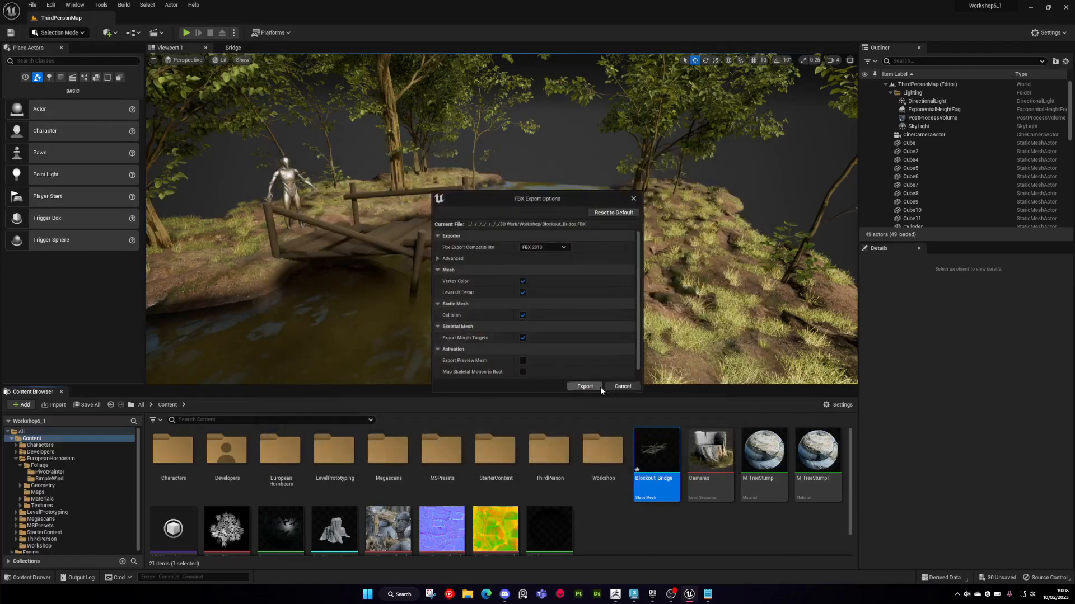
- Disable Vertex Color, Level Of Detail, Collision and Export Morph Targets in the FBX options and complete the export
left_click(523, 293)
left_click(523, 282)
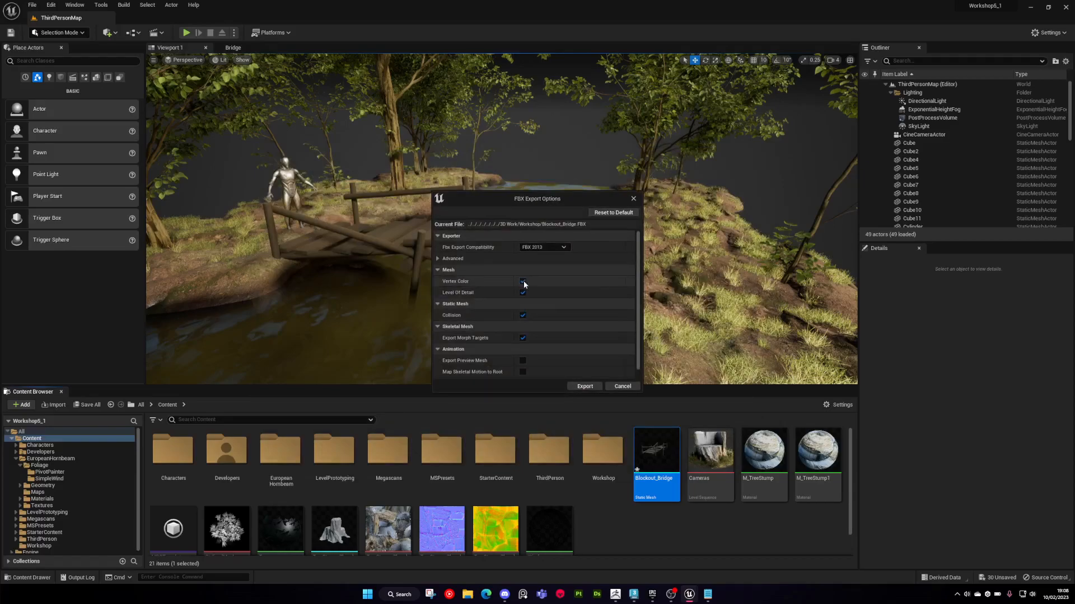
left_click(522, 315)
left_click(522, 338)
scroll(475, 321, "down", 1)
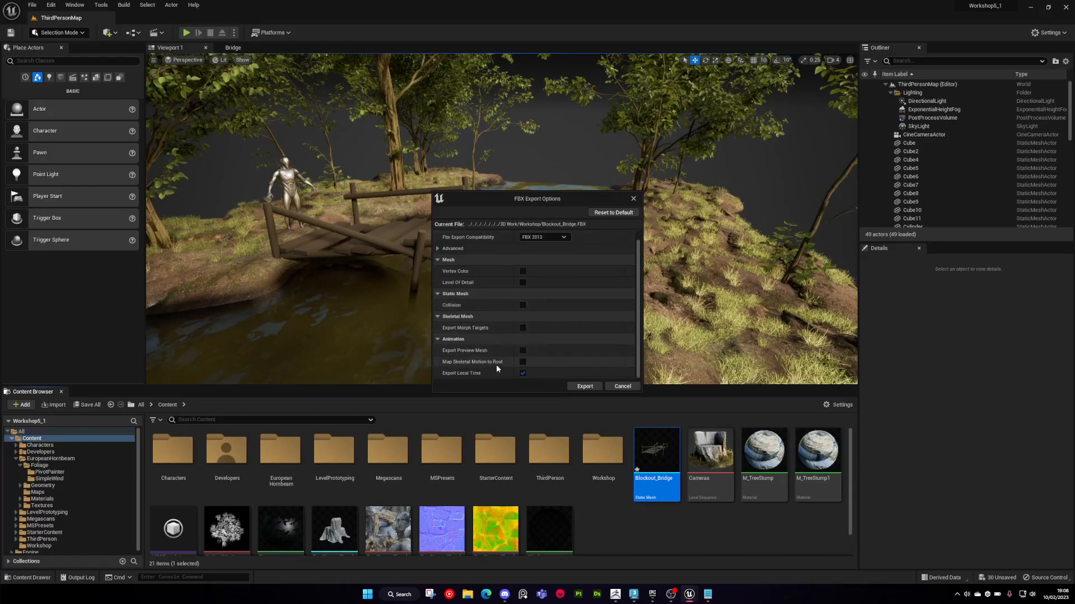
scroll(577, 353, "up", 1)
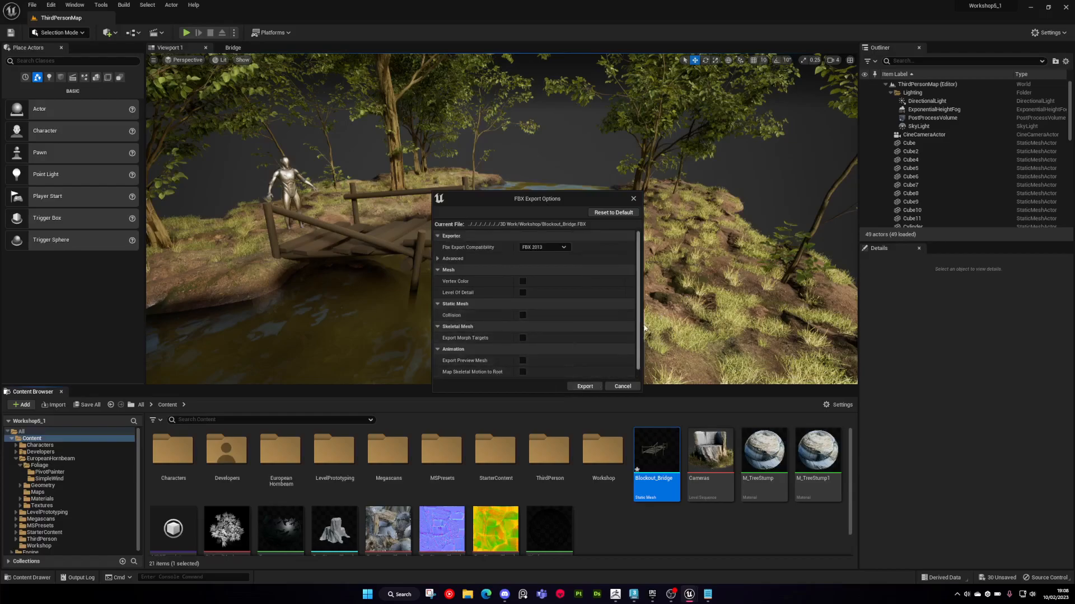
left_click(585, 387)
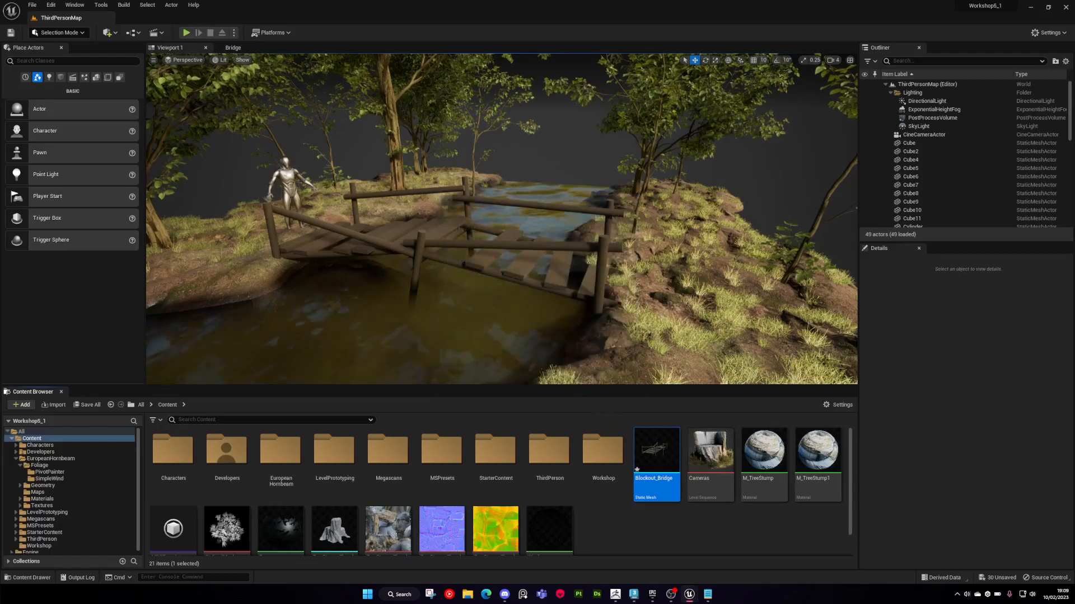
- Switch to ZBrush and import Blockout_Bridge.FBX from the 3D Work\Workshop folder with the default FBX import options
left_click(620, 589)
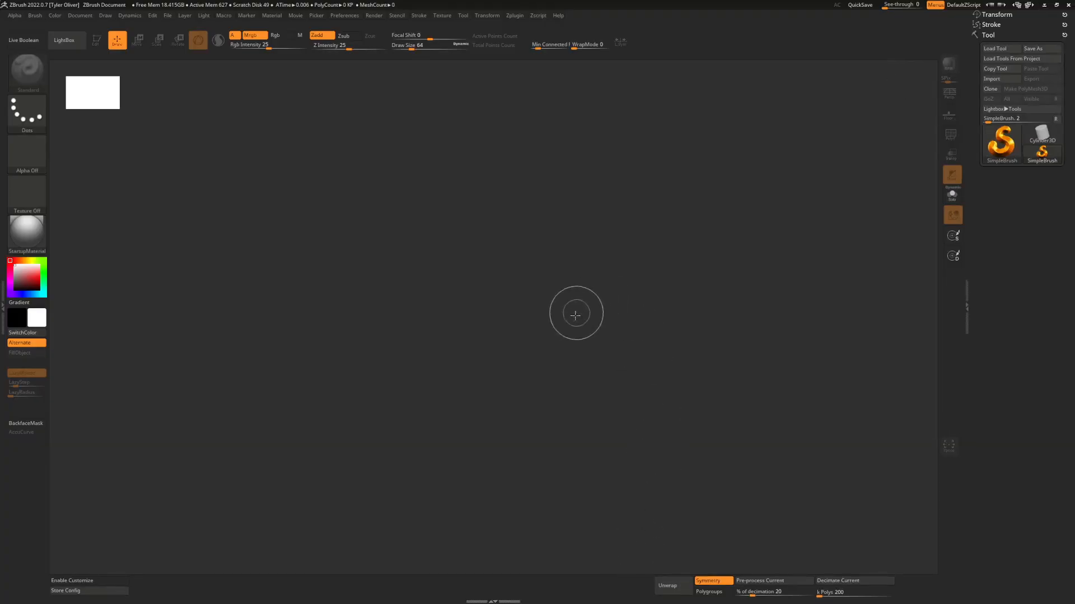
left_click(1000, 80)
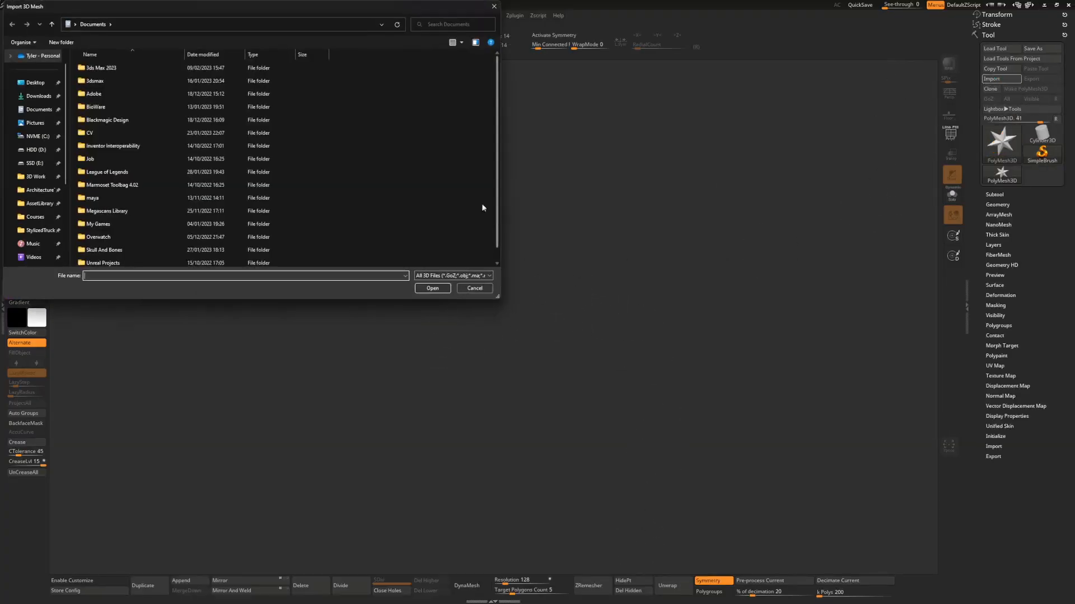
left_click_drag(291, 10, 619, 157)
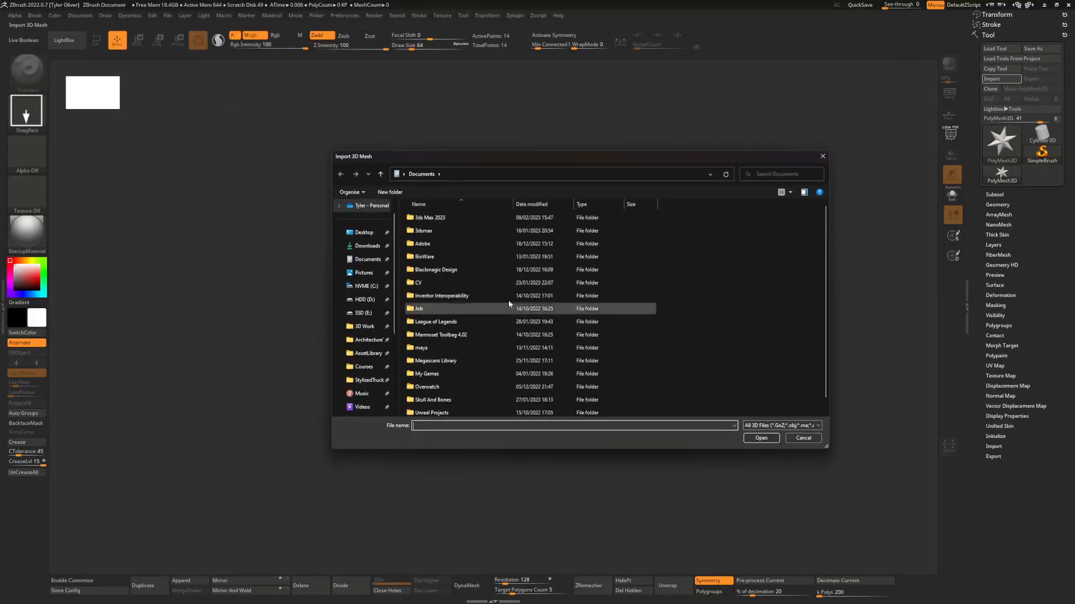
left_click(364, 326)
double_click(423, 374)
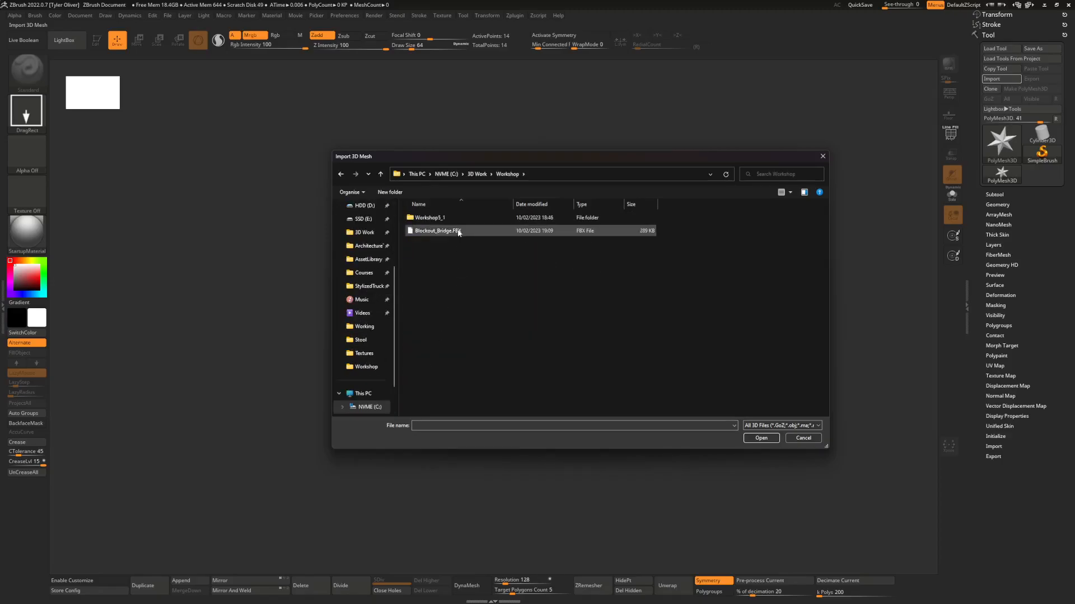
double_click(436, 231)
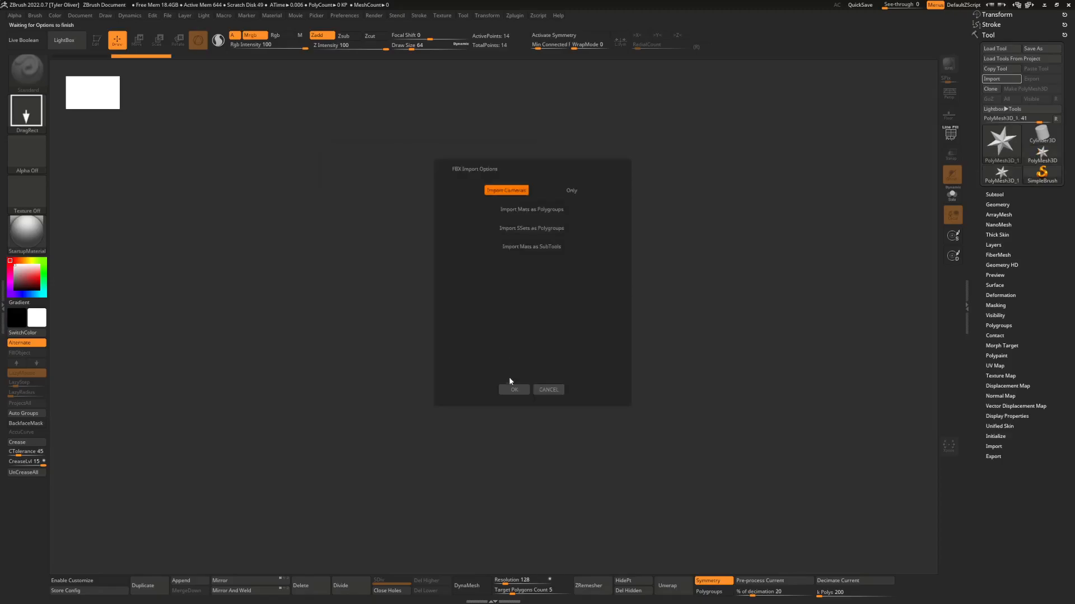
left_click(510, 388)
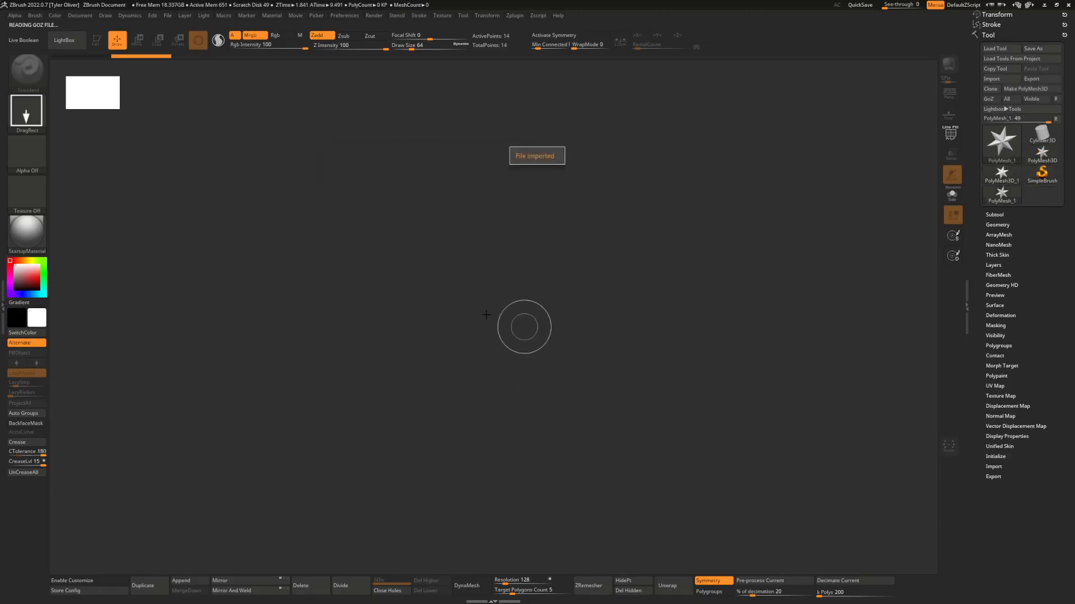
- Draw the imported bridge onto the canvas and enter Edit mode, framing the whole model
mouse_move(532, 334)
left_mouse_down()
mouse_move(532, 384)
mouse_move(400, 428)
left_mouse_up()
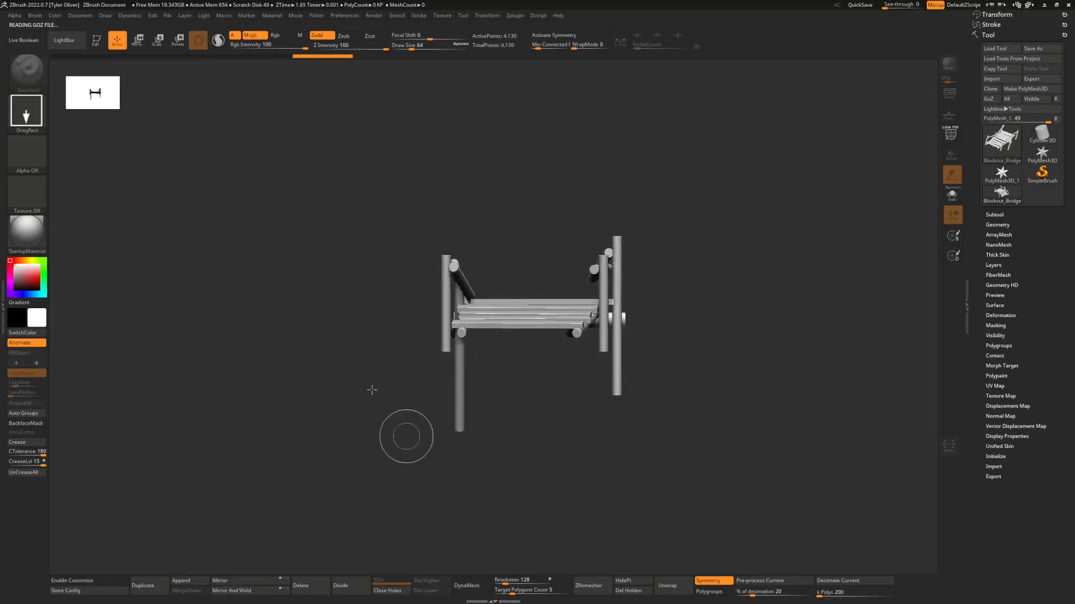
left_click(97, 40)
left_click_drag(404, 356, 419, 298)
mouse_move(420, 297)
right_mouse_down("alt")
mouse_move(674, 336)
mouse_move(576, 313)
mouse_move(576, 359)
right_mouse_up("alt")
mouse_move(576, 358)
right_mouse_down()
mouse_move(582, 386)
mouse_move(600, 326)
mouse_move(590, 341)
mouse_move(599, 272)
mouse_move(583, 298)
mouse_move(587, 342)
right_mouse_up()
right_click_drag(588, 343, 616, 267, "ctrl")
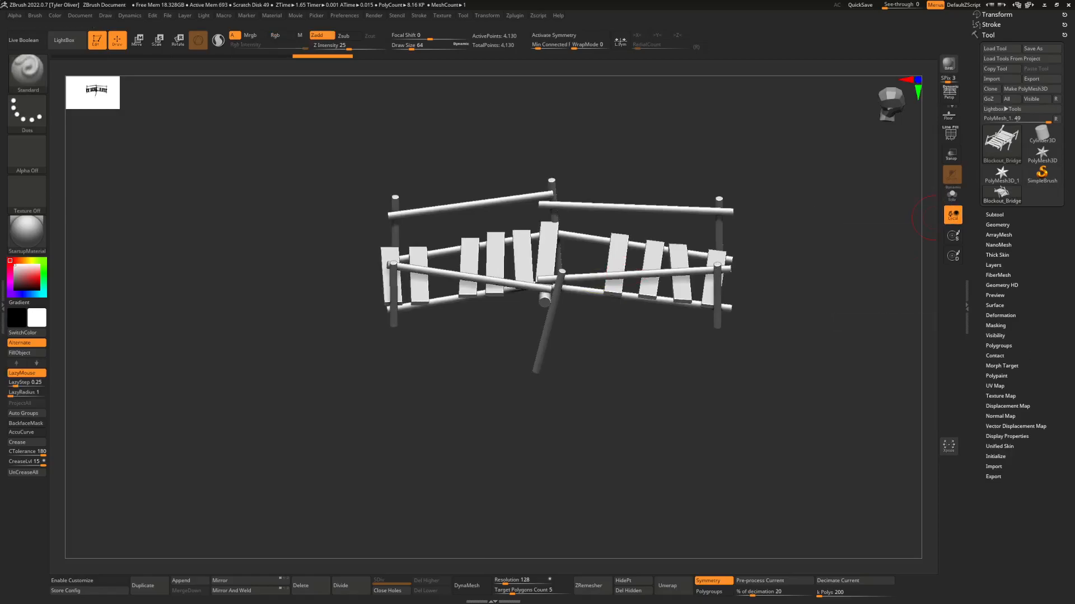
- Examine the imported bridge from above and from oblique angles, checking its planks, railings and posts
key("alt+Tab")
key("alt+Tab")
right_click_drag(646, 253, 572, 286)
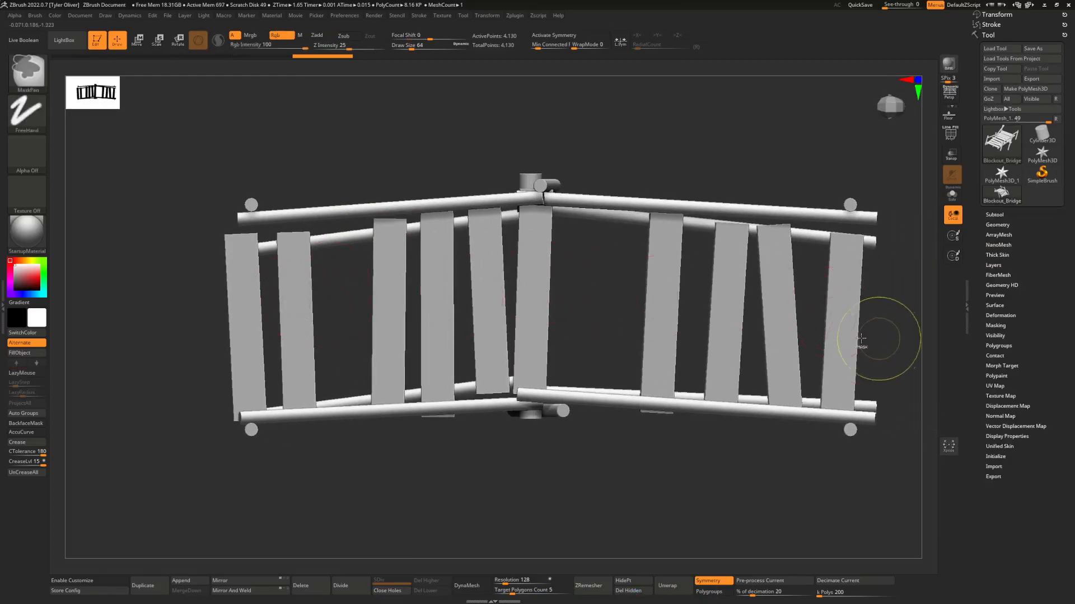
right_click_drag(868, 341, 822, 343, "ctrl")
right_click_drag(752, 359, 737, 305)
right_click_drag(650, 357, 547, 259, "alt")
mouse_move(531, 364)
right_mouse_down()
mouse_move(526, 323)
mouse_move(655, 333)
mouse_move(459, 295)
mouse_move(482, 280)
mouse_move(481, 293)
mouse_move(493, 253)
right_mouse_up()
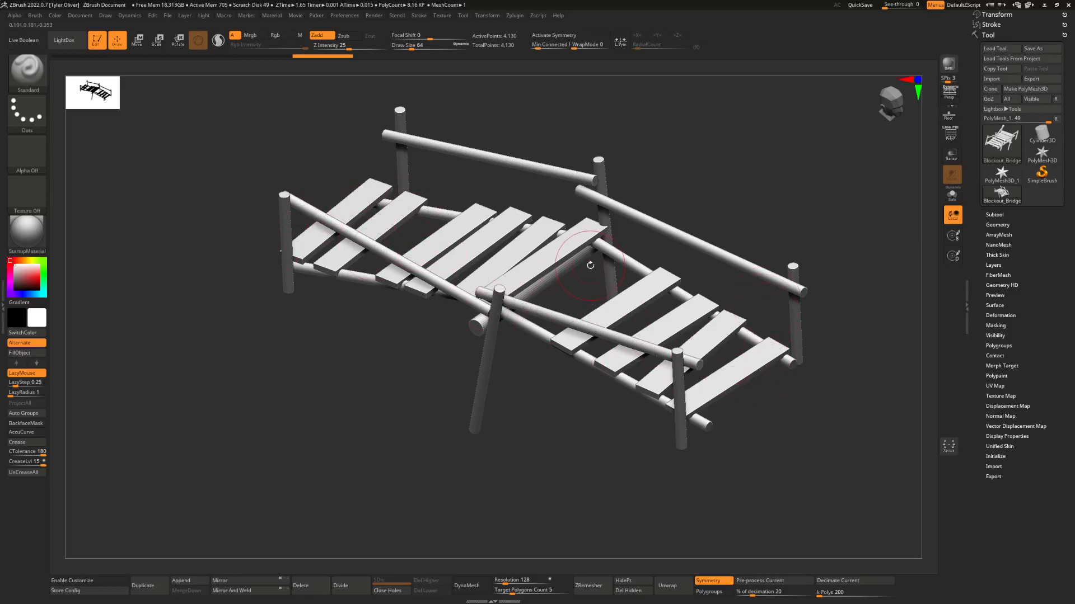
mouse_move(602, 337)
right_mouse_down()
mouse_move(577, 349)
mouse_move(596, 311)
mouse_move(585, 336)
right_mouse_up()
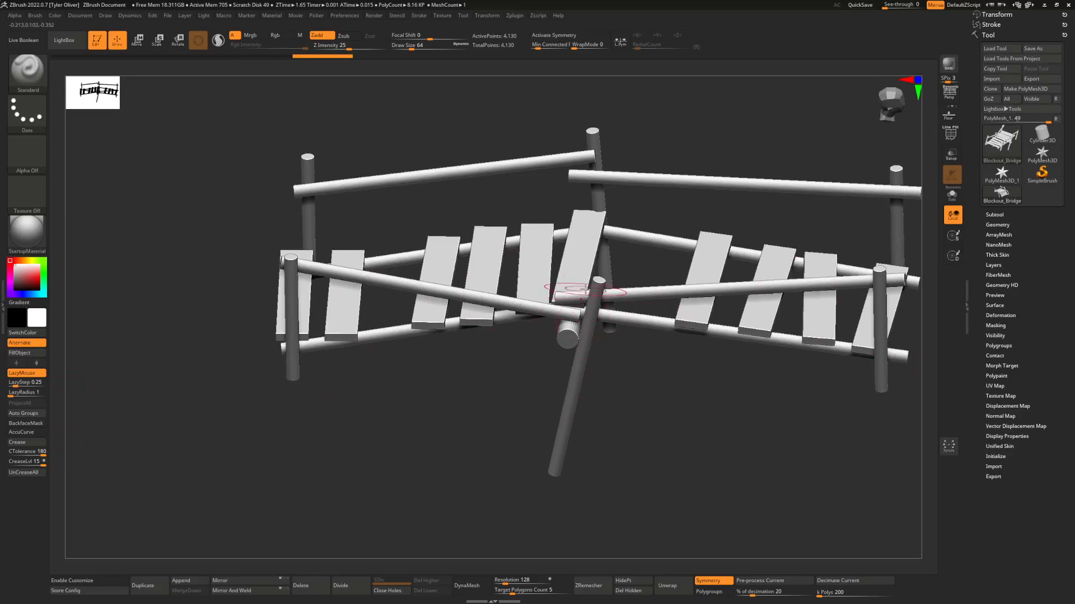
- Give every separate bridge part its own polygroup with Auto Groups
left_click(994, 216)
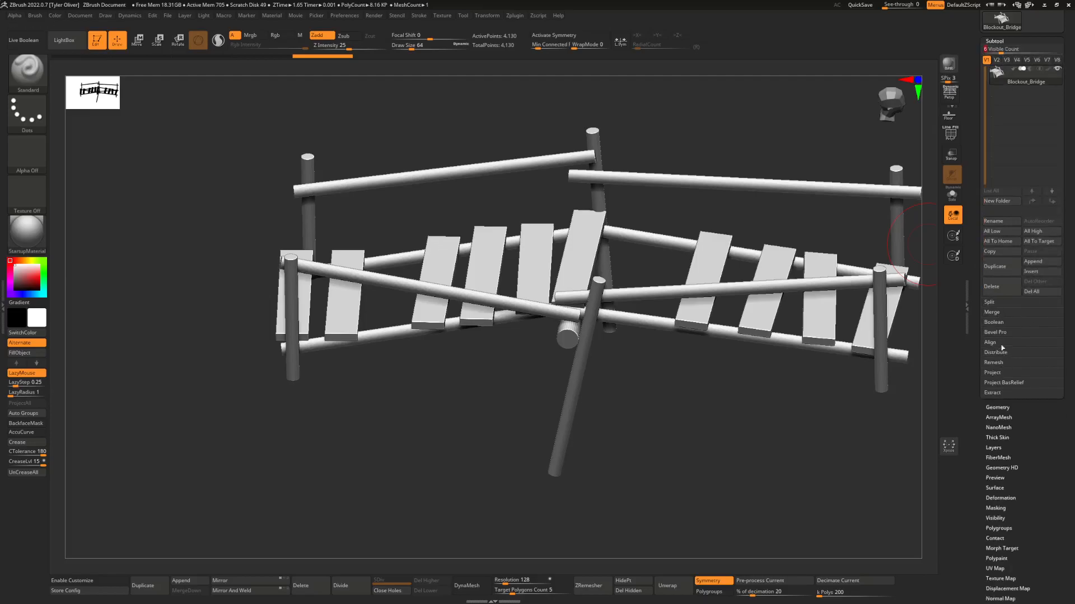
scroll(1004, 442, "down", 5)
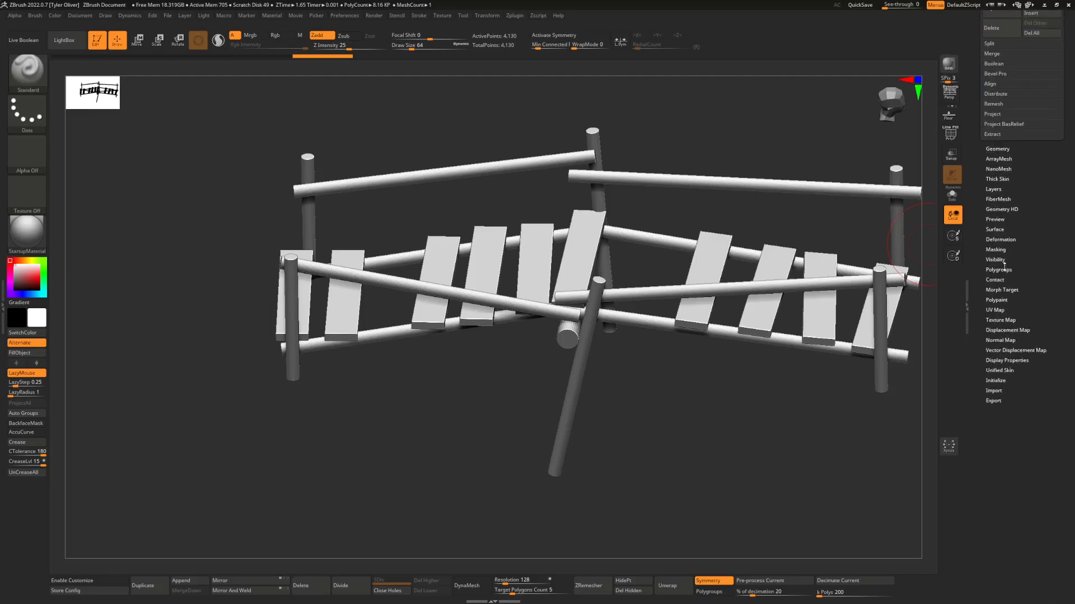
left_click(1000, 271)
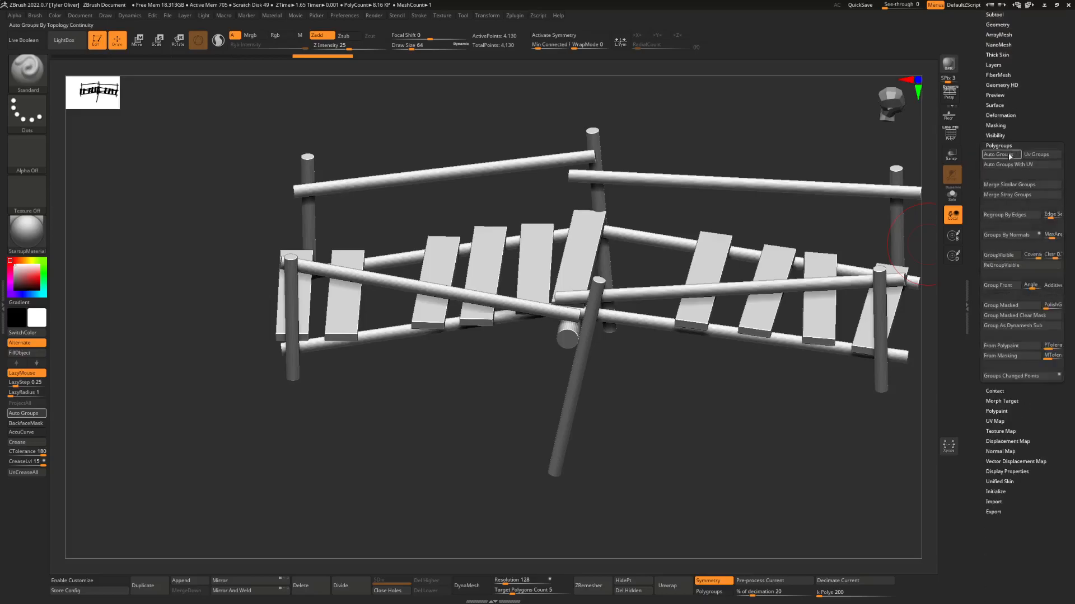
left_click(1002, 155)
- Show the polyframe to check the polygroup colours on the bridge parts, then hide it again
left_click(951, 136)
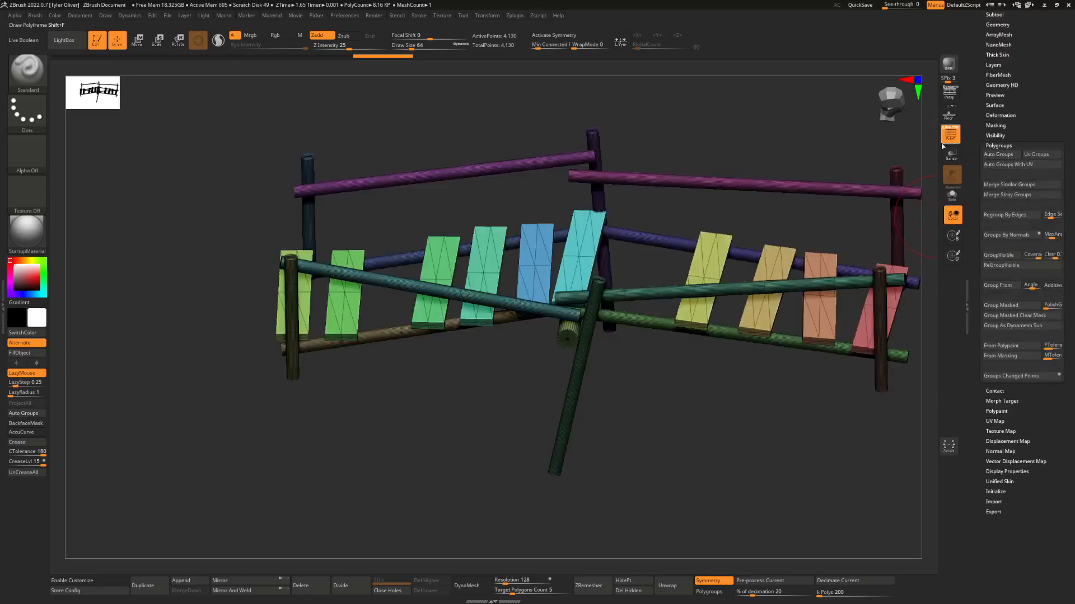
right_click_drag(596, 266, 474, 282)
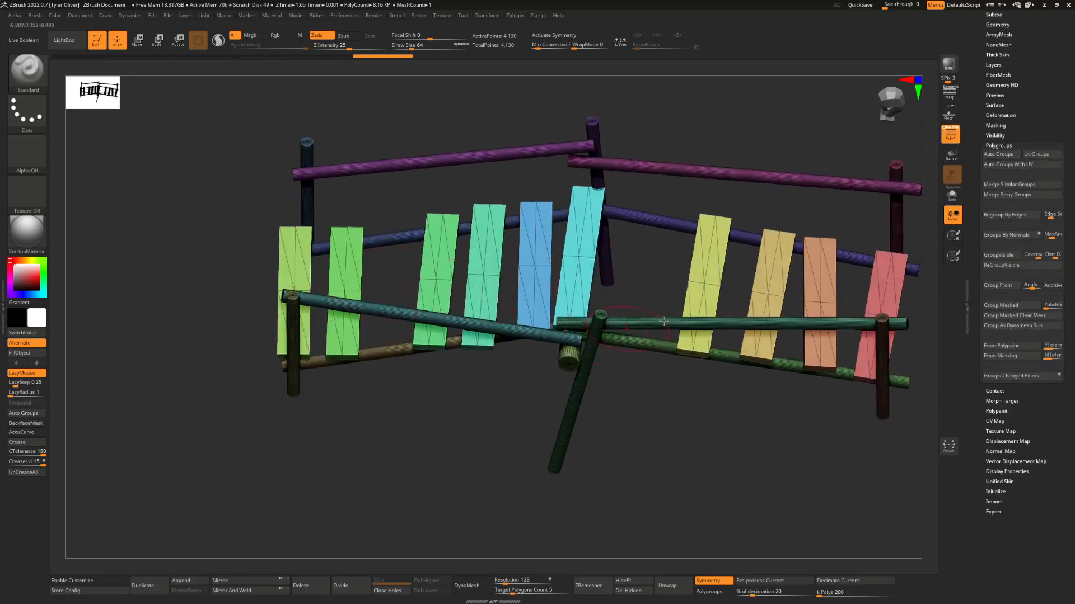
right_click_drag(655, 323, 885, 244)
left_click(956, 136)
- Isolate the long middle plank and split the hidden rest of the bridge into its own subtool
left_click_drag(1010, 174, 1014, 198)
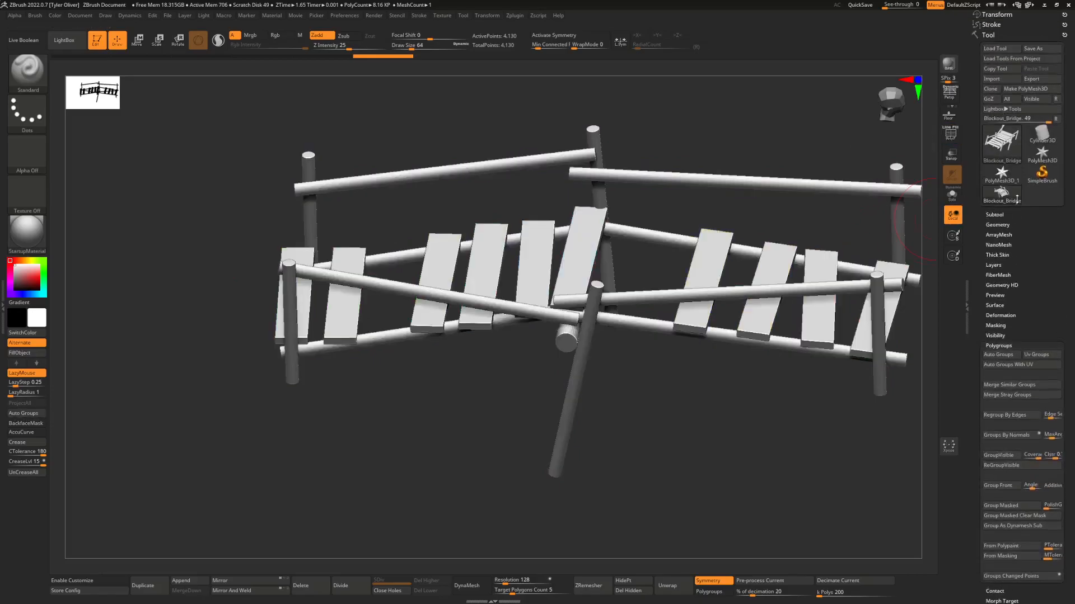
right_click_drag(487, 246, 489, 282)
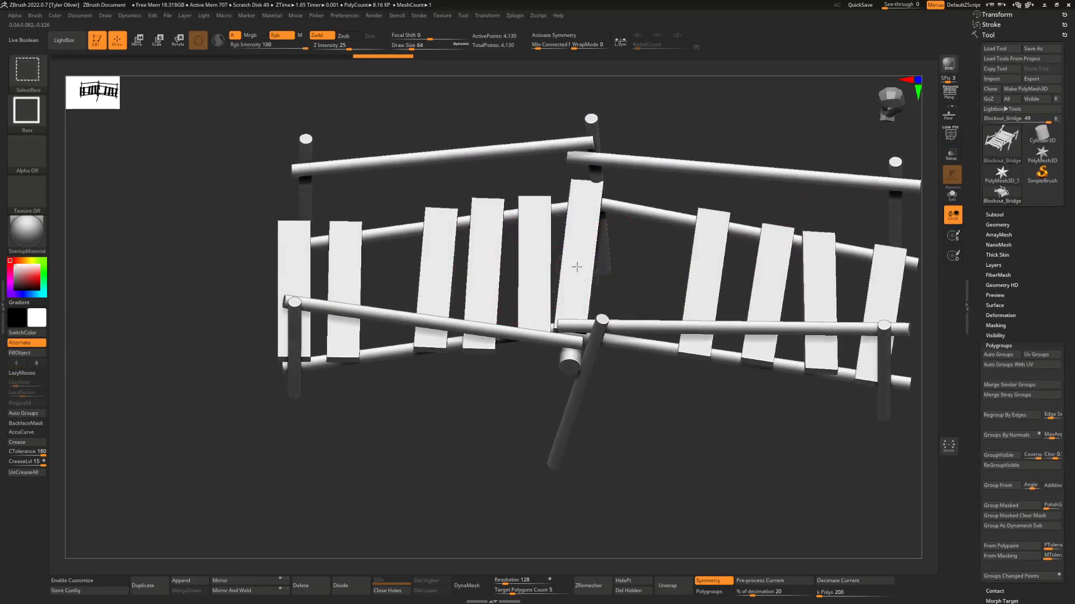
left_click(576, 269, "ctrl+shift")
right_click_drag(588, 273, 672, 263, "alt")
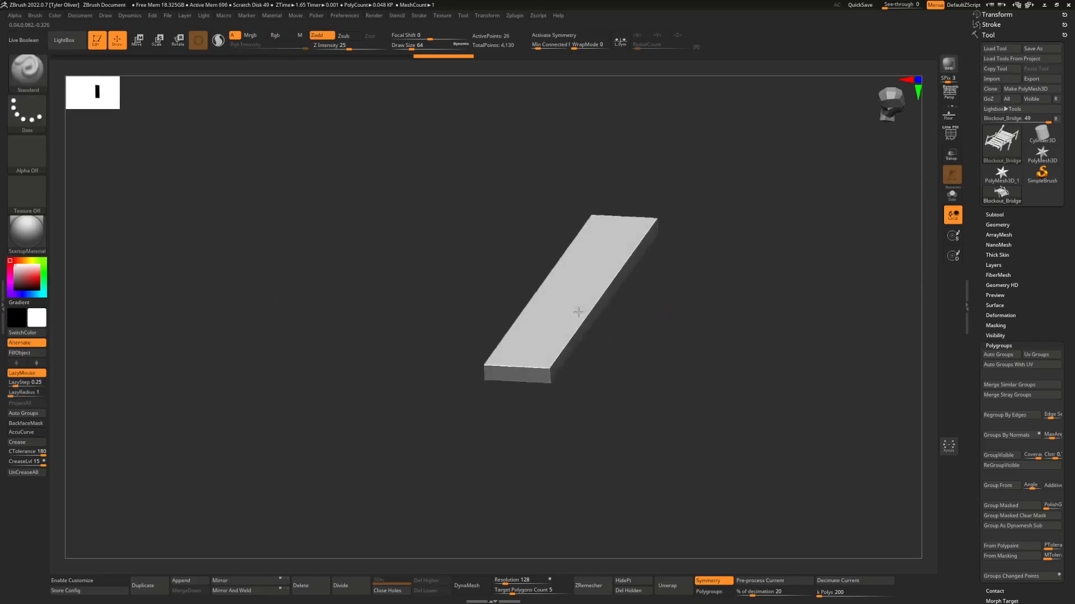
left_click(994, 214)
left_click(989, 460)
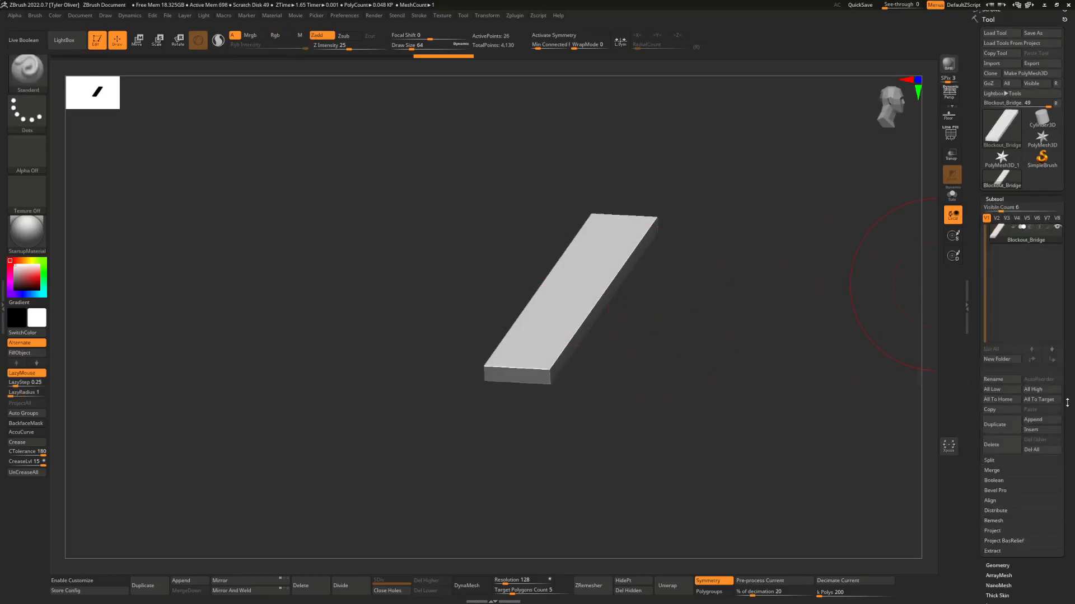
left_click(991, 461)
left_click(1000, 470)
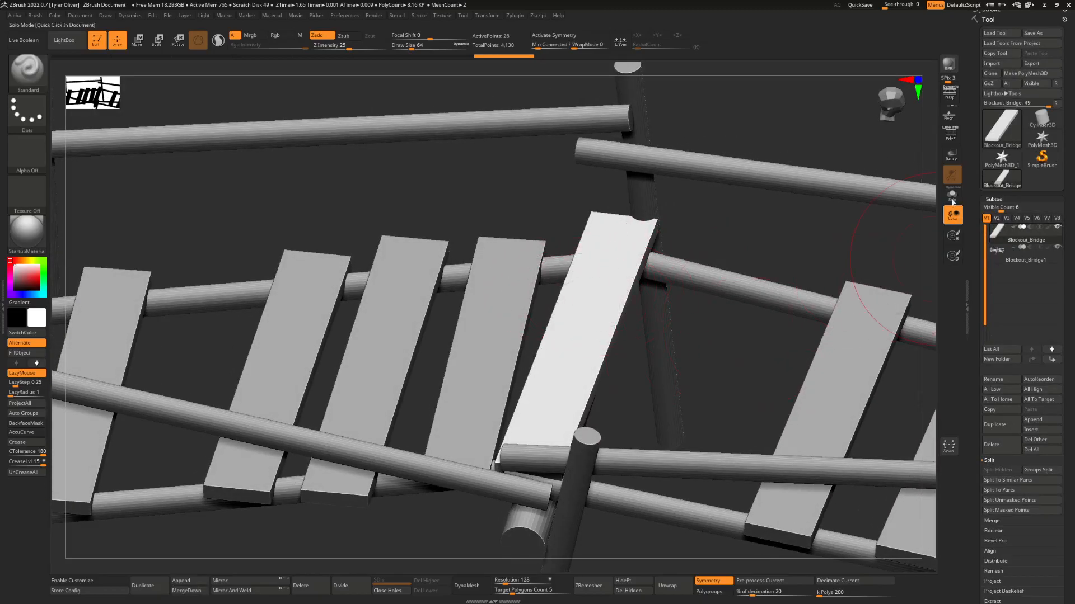
- Turn on Solo mode for the split-off plank and inspect its end, top face and long edge
left_click(951, 195)
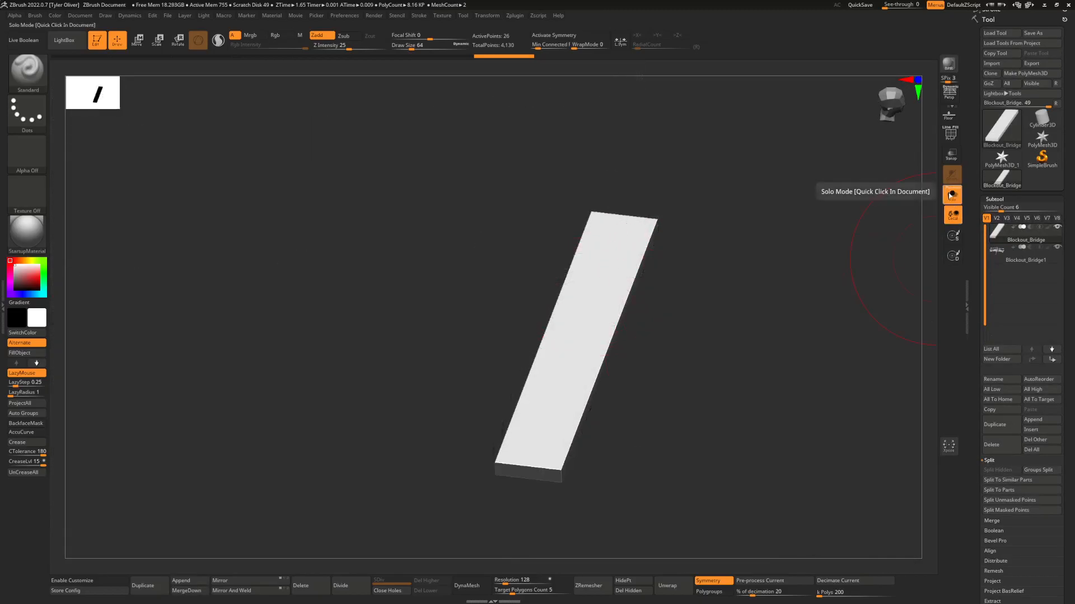
left_click_drag(576, 336, 533, 342)
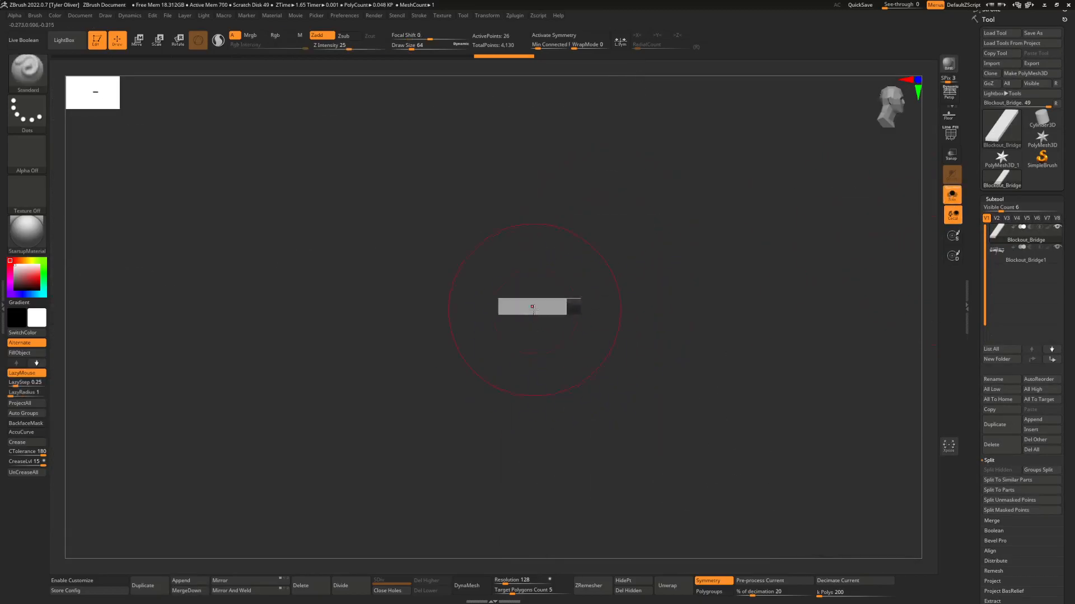
mouse_move(552, 302)
left_mouse_down()
mouse_move(529, 327)
mouse_move(571, 210)
mouse_move(577, 276)
mouse_move(571, 293)
mouse_move(556, 288)
mouse_move(576, 297)
left_mouse_up()
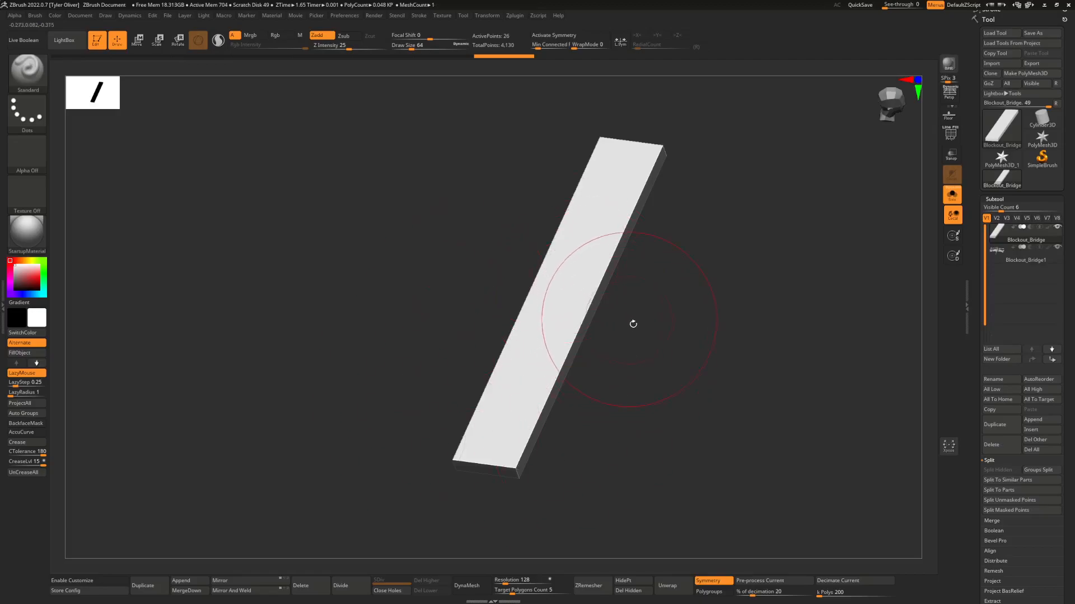
mouse_move(637, 327)
left_mouse_down()
mouse_move(651, 352)
mouse_move(600, 315)
left_mouse_up()
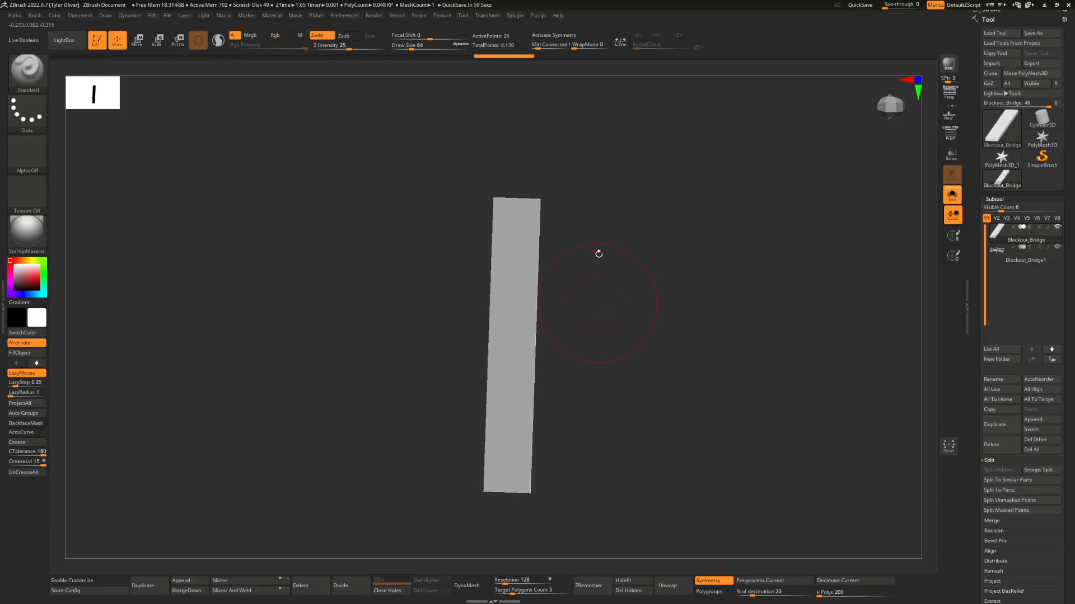
left_click_drag(543, 352, 583, 299, "alt")
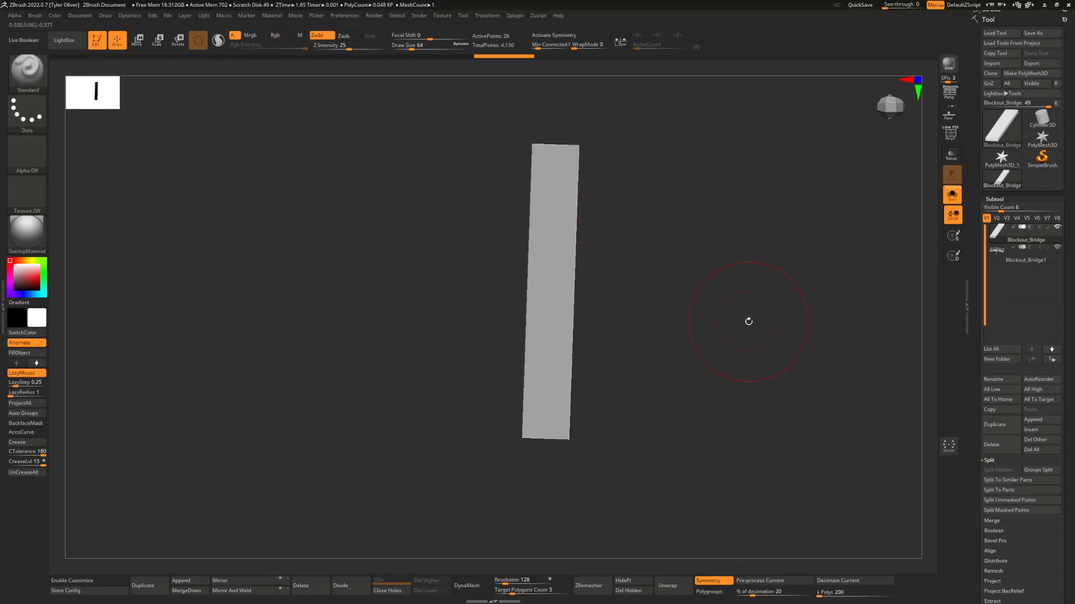
right_click_drag(604, 329, 581, 328, "alt")
right_click_drag(580, 291, 596, 314, "alt")
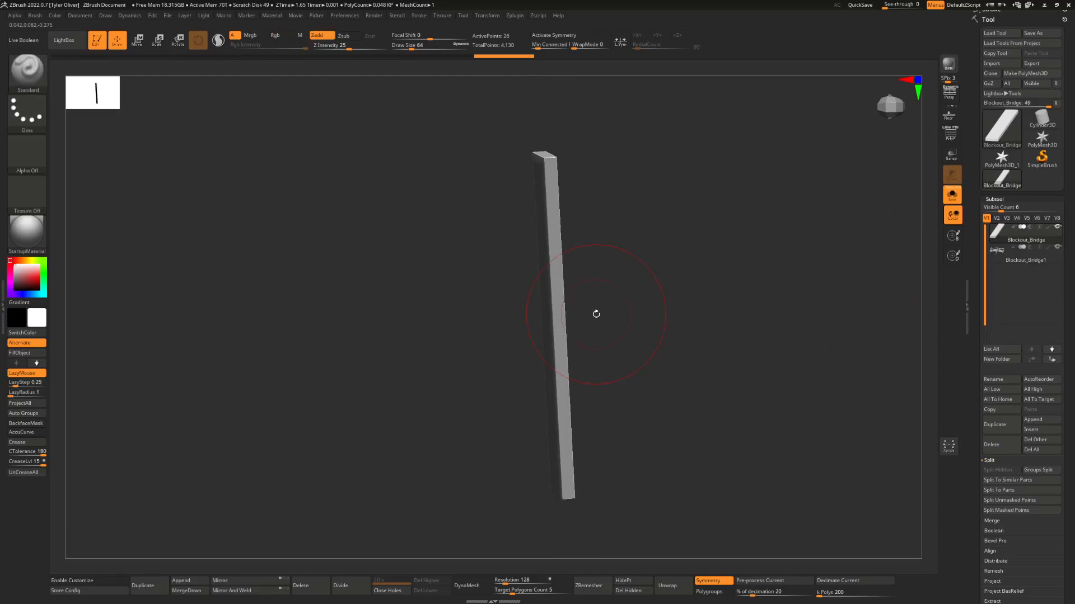
- Choose the ClayBuildup brush and set its draw size to about 14 for sculpting the isolated plank
mouse_move(596, 314)
right_mouse_down()
mouse_move(545, 304)
mouse_move(601, 290)
mouse_move(593, 267)
right_mouse_up()
key("b")
key("c")
key("b")
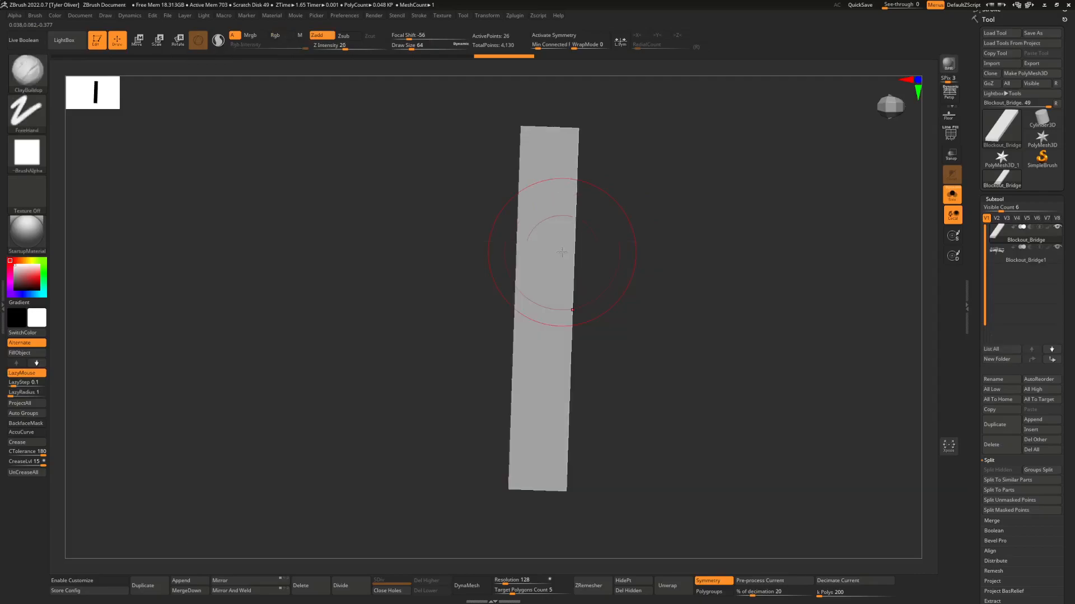
key("space")
left_click_drag(667, 308, 661, 323, "alt")
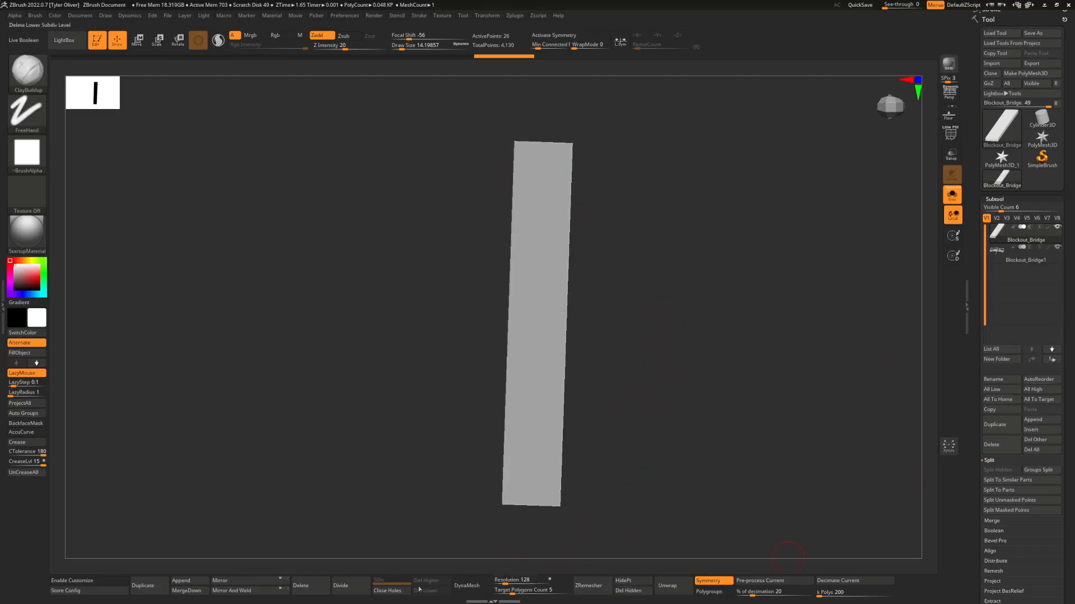
- Turn on DynaMesh for the plank at resolution 128 and check its mesh density with the polyframe
left_click(475, 586)
right_click_drag(567, 269, 511, 197)
left_click(950, 134)
left_click(950, 134)
right_click_drag(634, 308, 576, 252, "ctrl")
key("f")
- Build up rough clay strokes along the length of the plank's faces with ClayBuildup
right_click_drag(526, 163, 561, 191, "alt")
mouse_move(532, 146)
left_mouse_down()
mouse_move(506, 450)
mouse_move(557, 151)
mouse_move(548, 459)
mouse_move(557, 147)
mouse_move(548, 462)
left_mouse_up()
right_click_drag(548, 462, 504, 305)
mouse_move(543, 150)
left_mouse_down()
mouse_move(553, 472)
mouse_move(562, 213)
mouse_move(585, 464)
mouse_move(579, 134)
mouse_move(564, 427)
left_mouse_up()
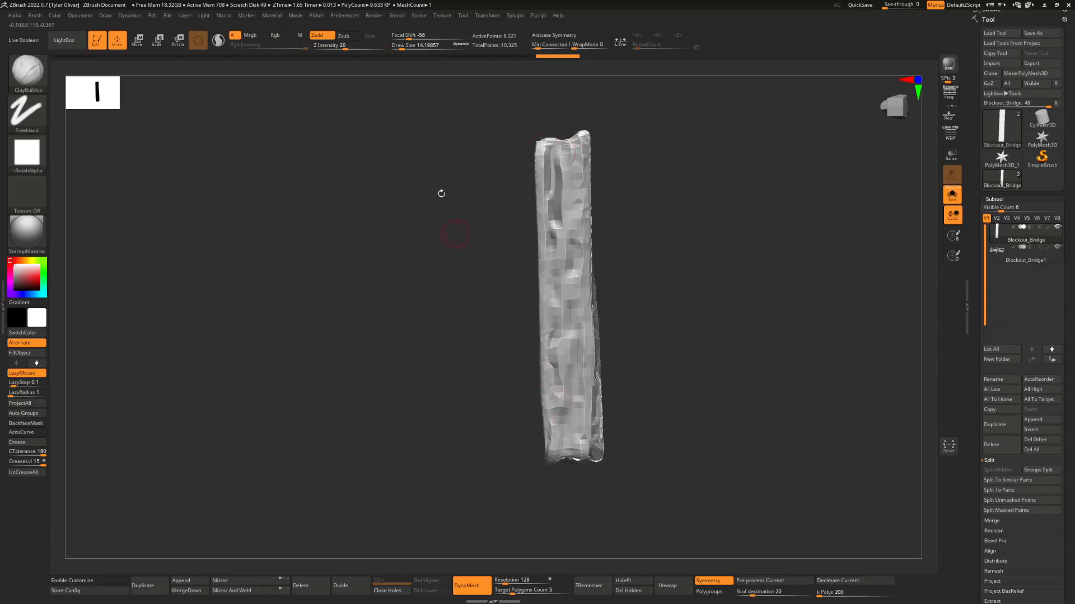
right_click_drag(653, 310, 746, 305)
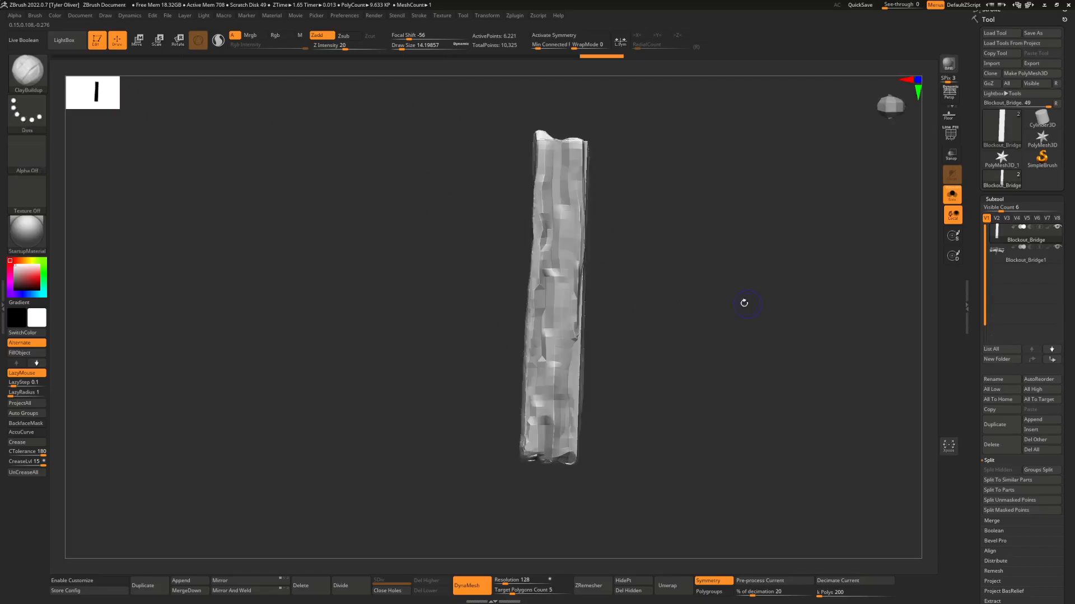
- Remesh the sculpted plank, raise the DynaMesh resolution to 256 and remesh it again
left_click_drag(730, 285, 703, 324, "ctrl")
right_click_drag(664, 305, 627, 272, "ctrl")
right_click_drag(503, 485, 496, 431, "alt")
left_click(515, 580)
left_click_drag(717, 319, 647, 373, "ctrl")
right_click_drag(602, 259, 585, 283, "alt")
- Sculpt finer lengthwise wood grain on the plank's faces with ClayBuildup at draw size about 7.5 and Z Intensity 11
key("space")
left_click_drag(525, 139, 521, 138)
key("space")
left_click_drag(566, 186, 557, 186)
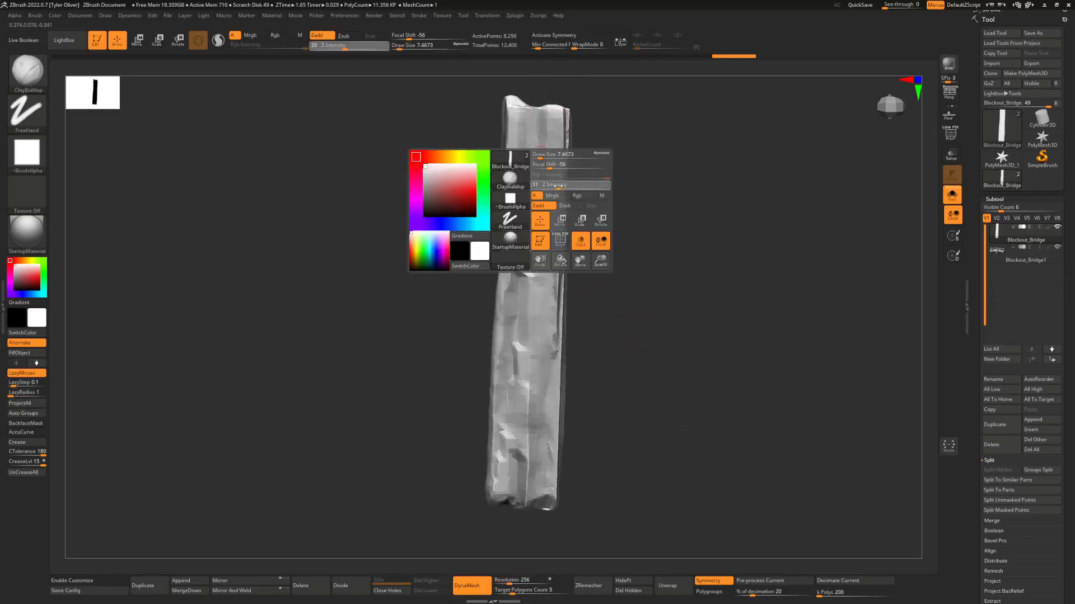
mouse_move(518, 105)
left_mouse_down()
mouse_move(508, 490)
mouse_move(532, 117)
mouse_move(551, 313)
mouse_move(543, 499)
mouse_move(511, 561)
mouse_move(501, 527)
mouse_move(529, 126)
left_mouse_up()
left_click_drag(578, 209, 621, 196)
mouse_move(560, 109)
left_mouse_down()
mouse_move(562, 512)
mouse_move(534, 134)
mouse_move(520, 492)
mouse_move(504, 112)
mouse_move(552, 107)
mouse_move(577, 525)
left_mouse_up()
- Switch to the TrimSmoothBorder brush and set its draw size to about 23
key("b")
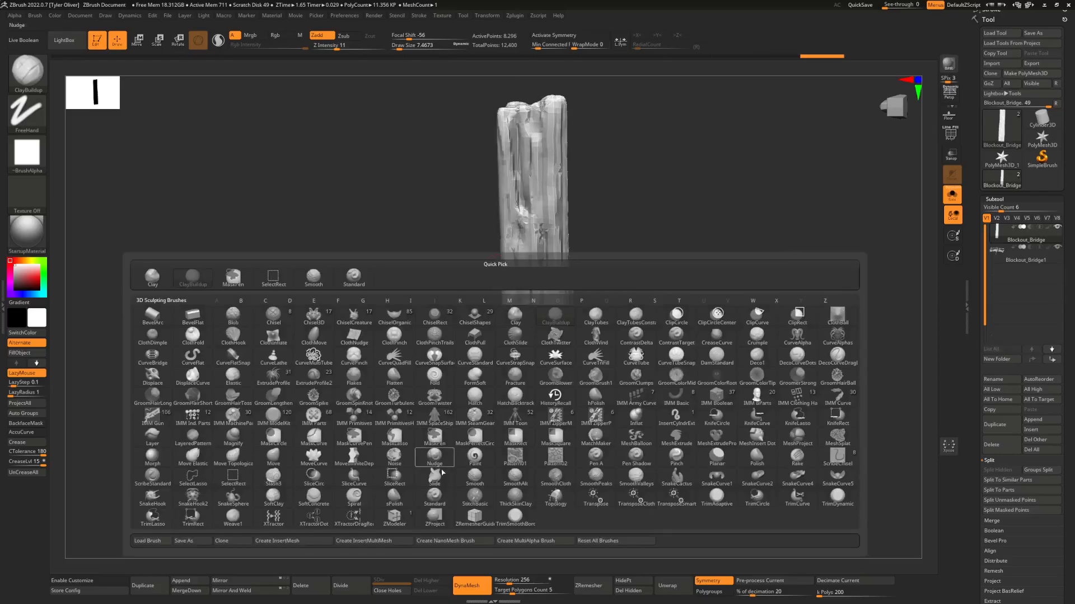
left_click(516, 518)
key("space")
left_click_drag(515, 229, 528, 228)
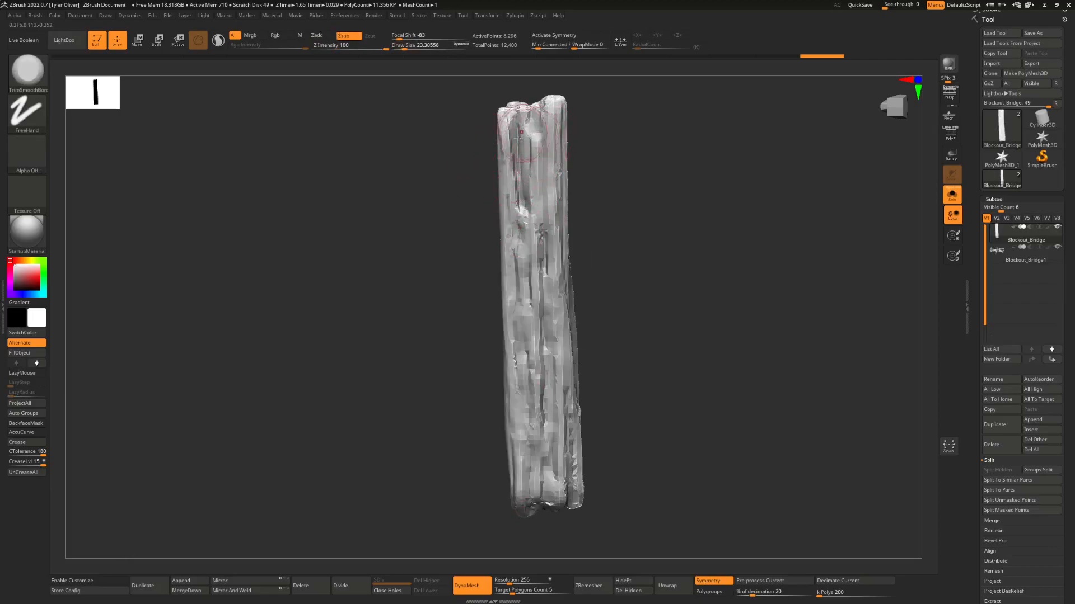
- Load the TrimSmoothBorder brush from the Trim brush folder in LightBox and give it a square alpha
left_click(23, 73)
left_click(64, 40)
left_click(150, 68)
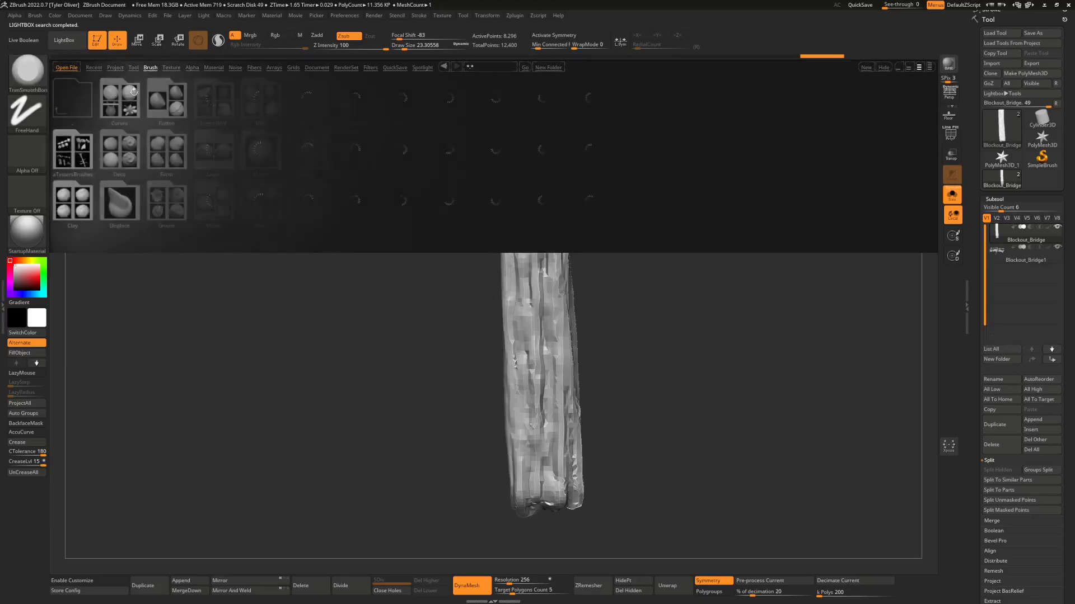
double_click(546, 145)
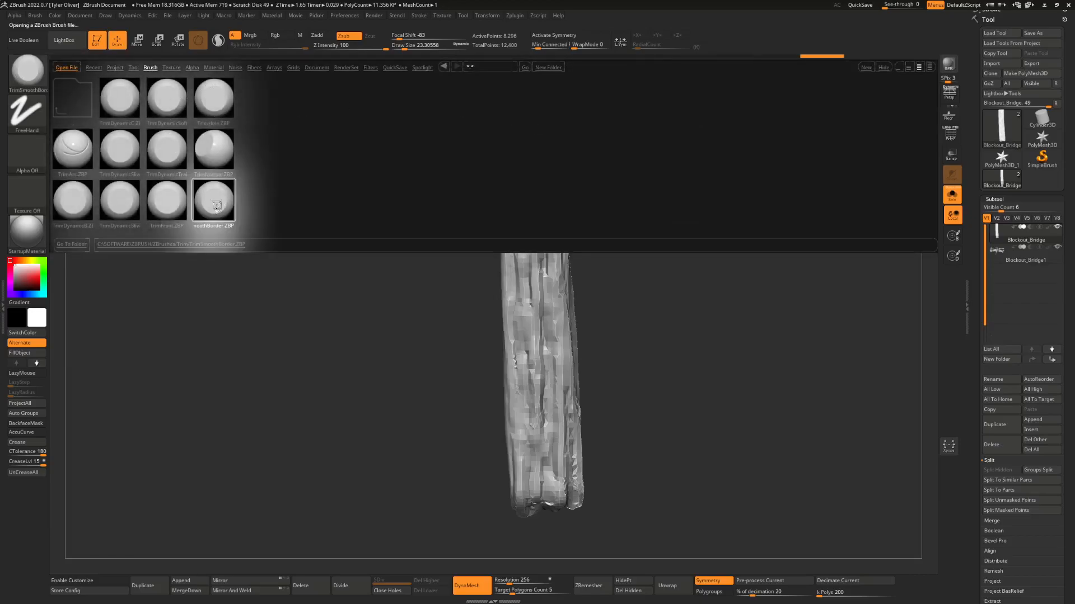
left_click(40, 164)
left_click(168, 166)
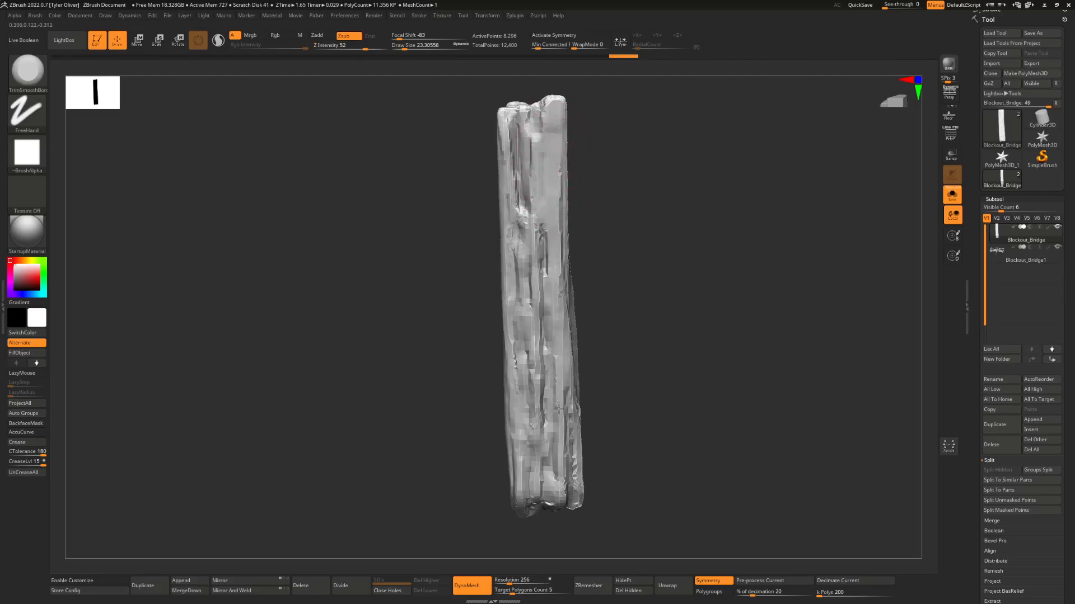
- Subdivide the plank once and flatten the long strips of its front face with TrimSmoothBorder
left_click(340, 585)
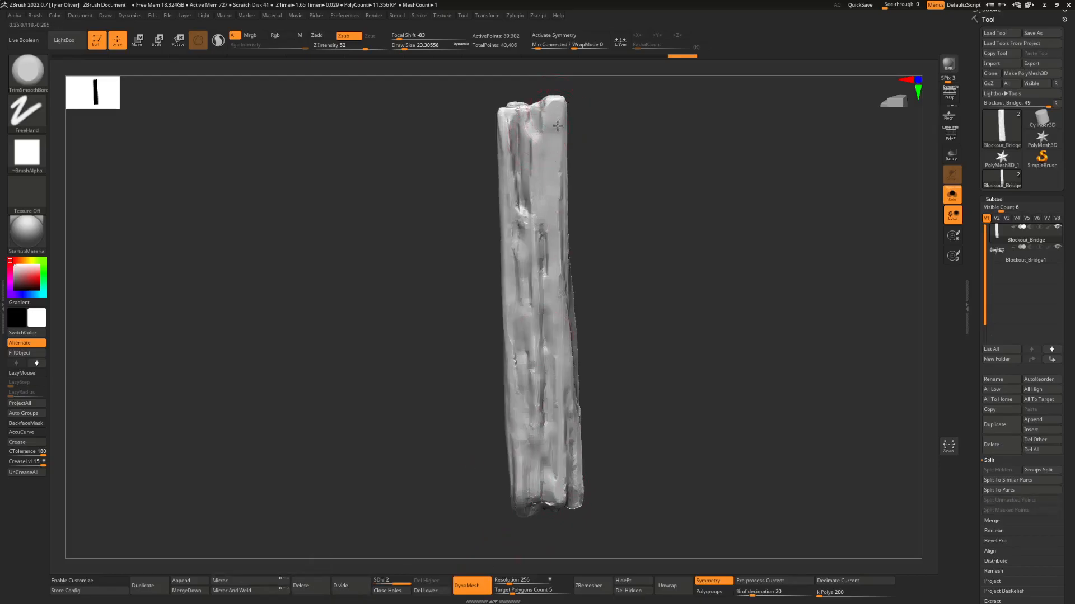
left_click_drag(556, 274, 555, 106)
left_click_drag(565, 334, 570, 504)
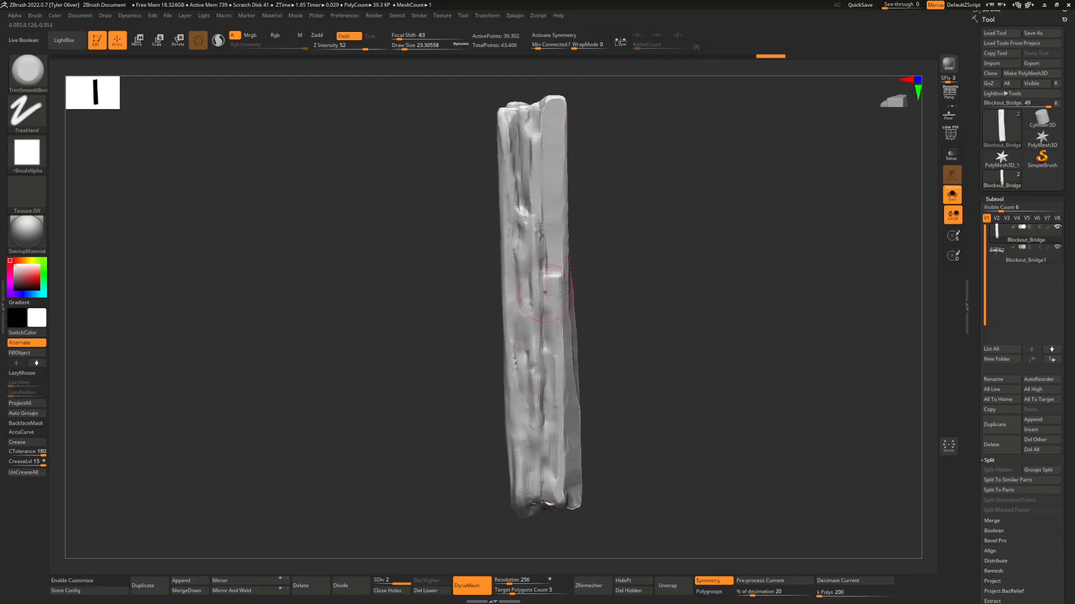
left_click_drag(556, 328, 558, 503)
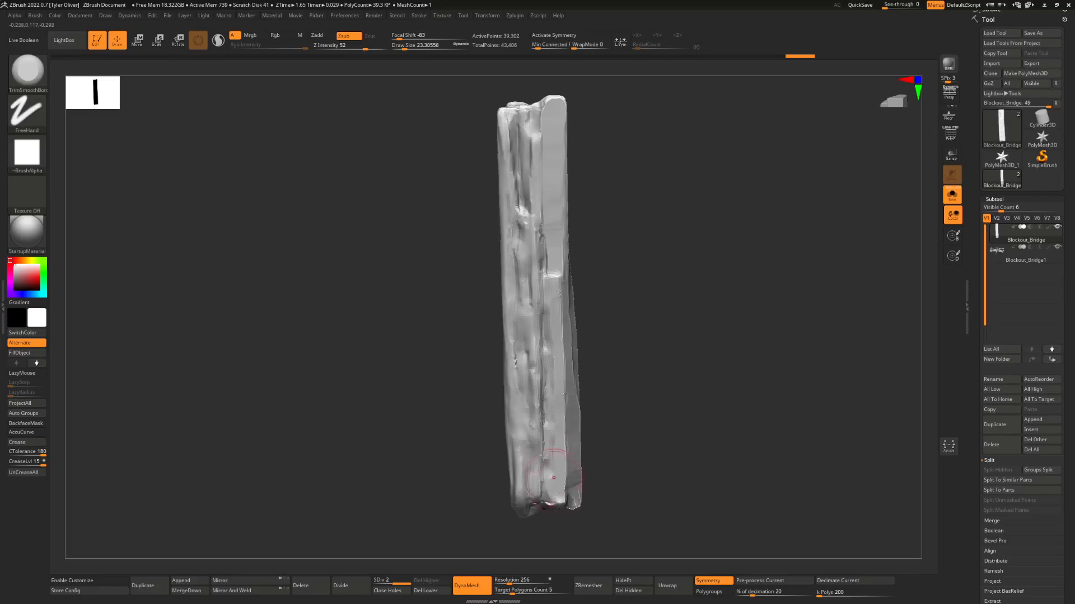
mouse_move(533, 397)
left_mouse_down()
mouse_move(526, 459)
mouse_move(529, 291)
mouse_move(533, 499)
mouse_move(523, 442)
mouse_move(522, 497)
mouse_move(508, 125)
left_mouse_up()
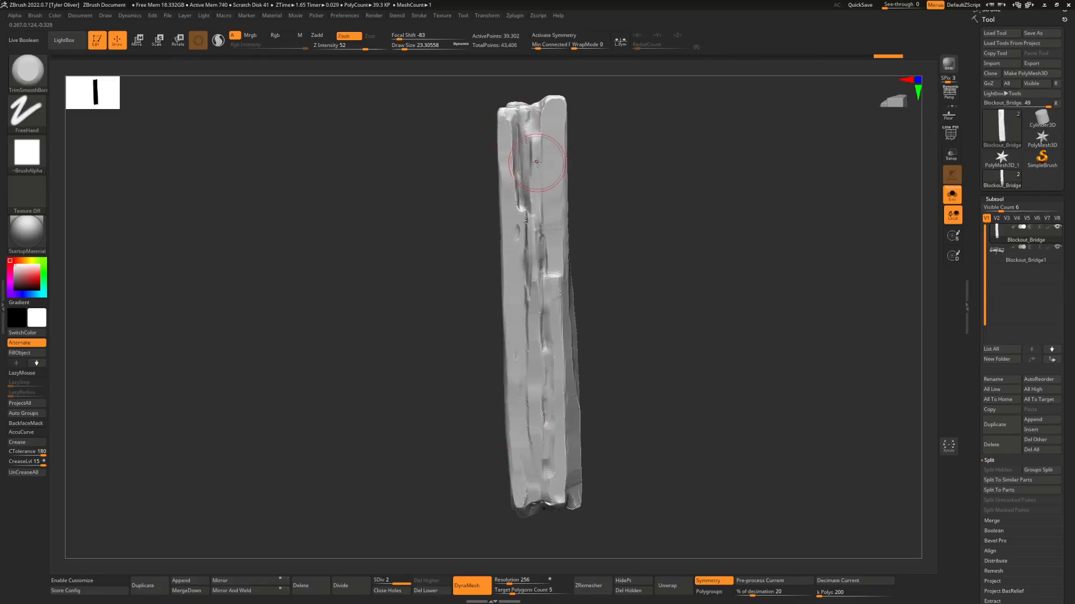
- Trim the remaining bumps around the middle grooves and the lower part of the plank's front face
left_click_drag(529, 191, 534, 222)
left_click_drag(562, 495, 561, 499)
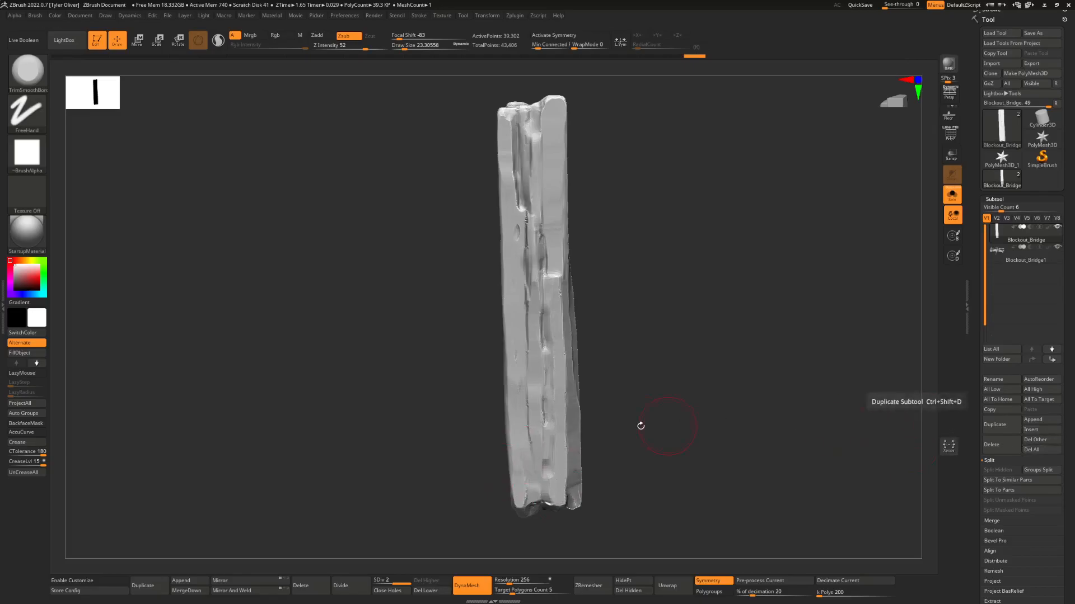
left_click_drag(541, 344, 558, 245)
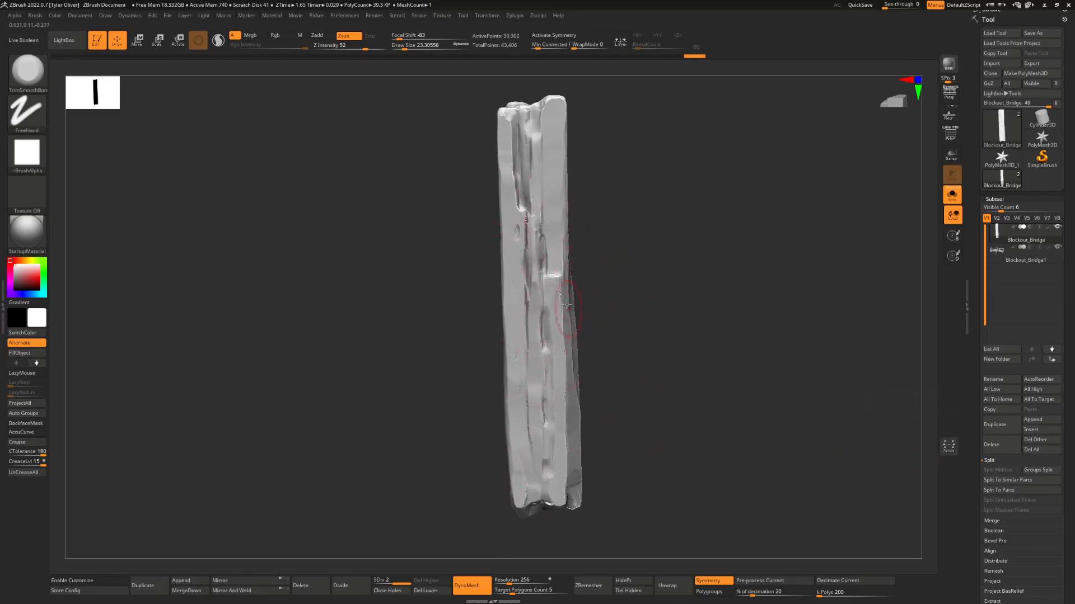
mouse_move(531, 221)
left_mouse_down()
mouse_move(541, 305)
mouse_move(503, 137)
left_mouse_up()
left_click_drag(519, 235, 533, 451)
- Flatten the plank's opposite broad face with TrimSmoothBorder, reducing the draw size to about 13
left_click_drag(582, 374, 613, 377)
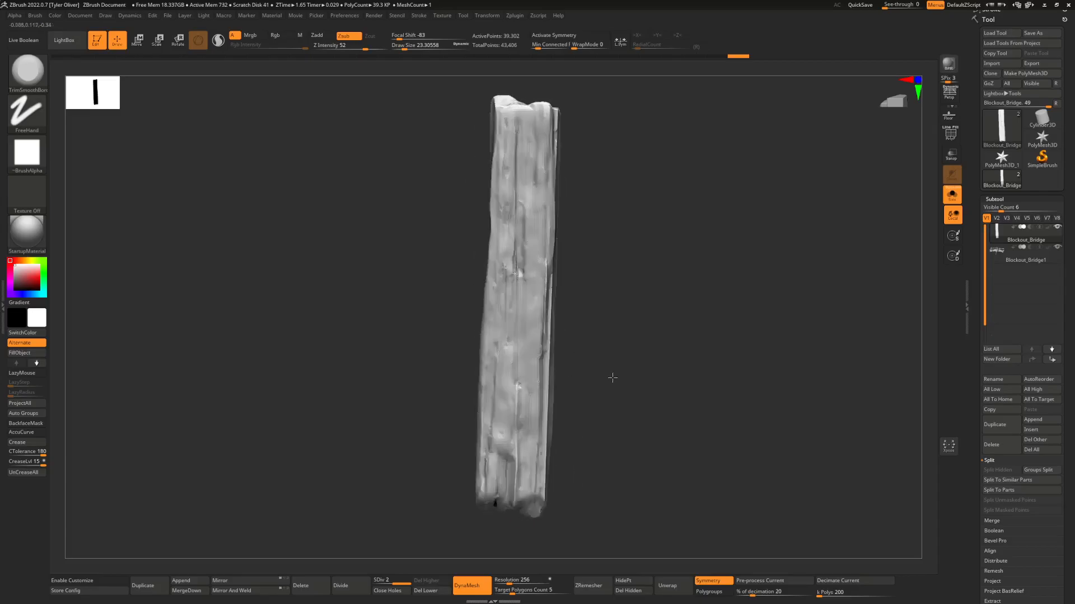
mouse_move(544, 292)
left_mouse_down()
mouse_move(544, 106)
mouse_move(519, 193)
left_mouse_up()
key("ctrl+z")
key("space")
left_click_drag(512, 149, 507, 148)
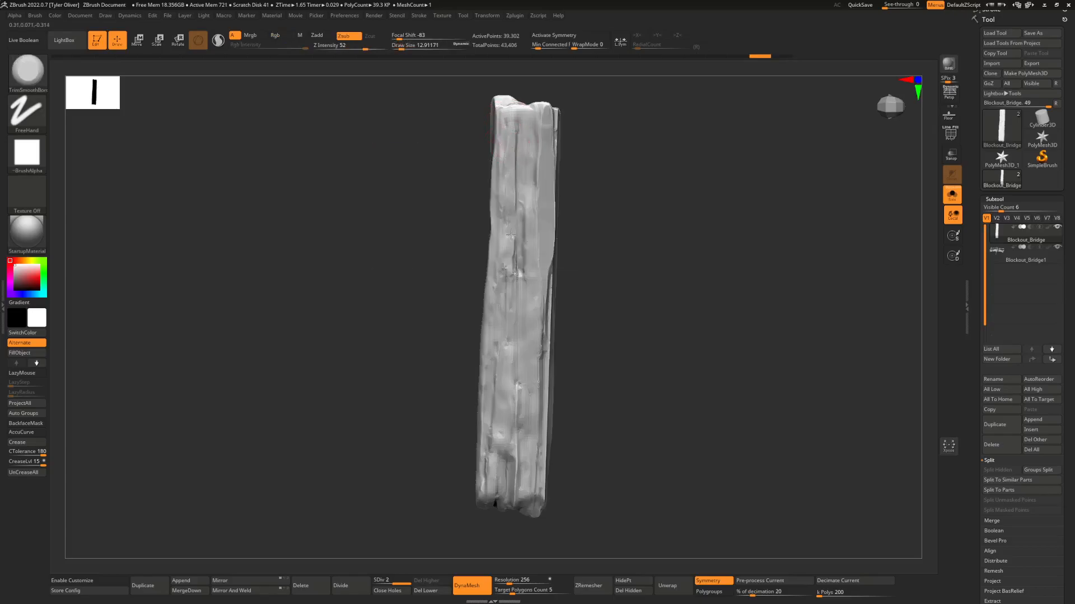
left_click_drag(506, 482, 529, 416)
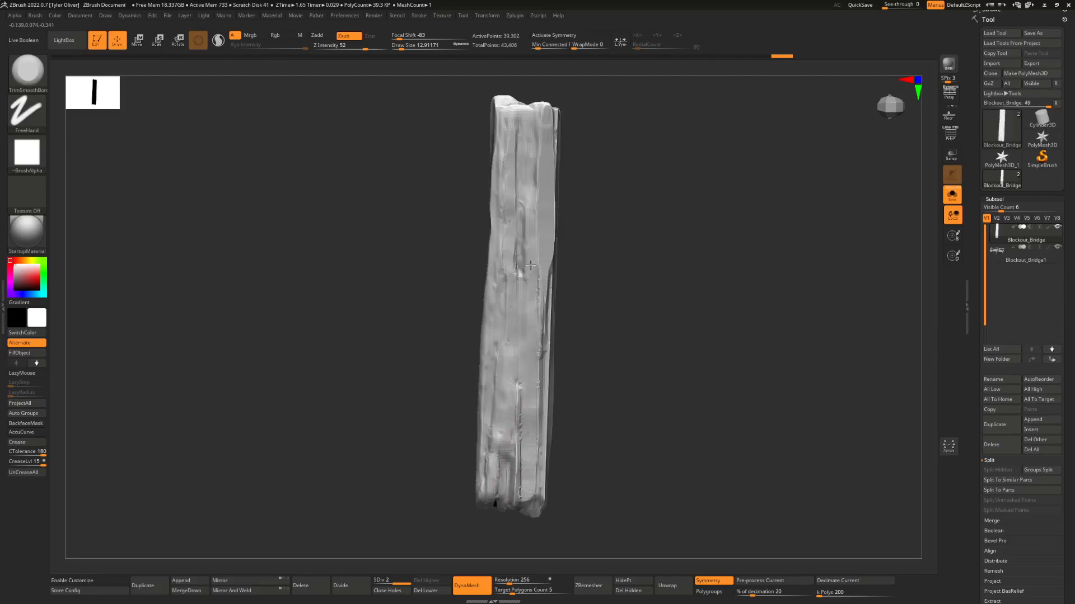
left_click_drag(535, 187, 541, 111)
- Flatten the plank's narrow long sides from end to end with TrimSmoothBorder at draw size about 22
mouse_move(542, 115)
right_mouse_down("ctrl")
mouse_move(562, 176)
mouse_move(533, 180)
mouse_move(569, 229)
right_mouse_up("ctrl")
right_click_drag(570, 229, 542, 288)
key("space")
left_click_drag(543, 225, 546, 225)
right_click_drag(546, 225, 545, 218)
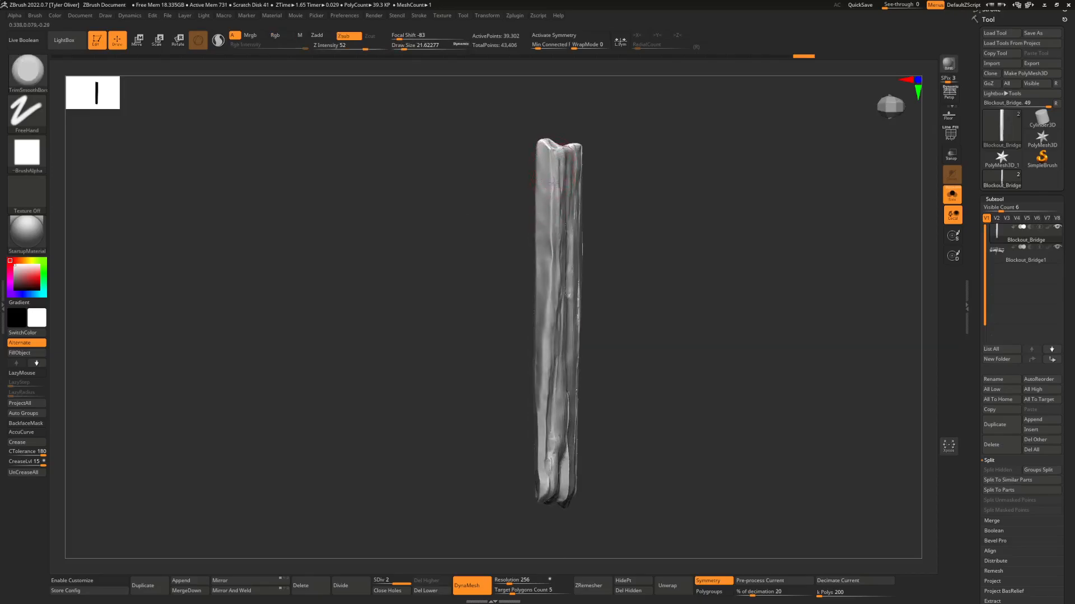
left_click_drag(553, 241, 553, 285)
left_click_drag(553, 325, 544, 486)
right_click_drag(544, 485, 578, 480)
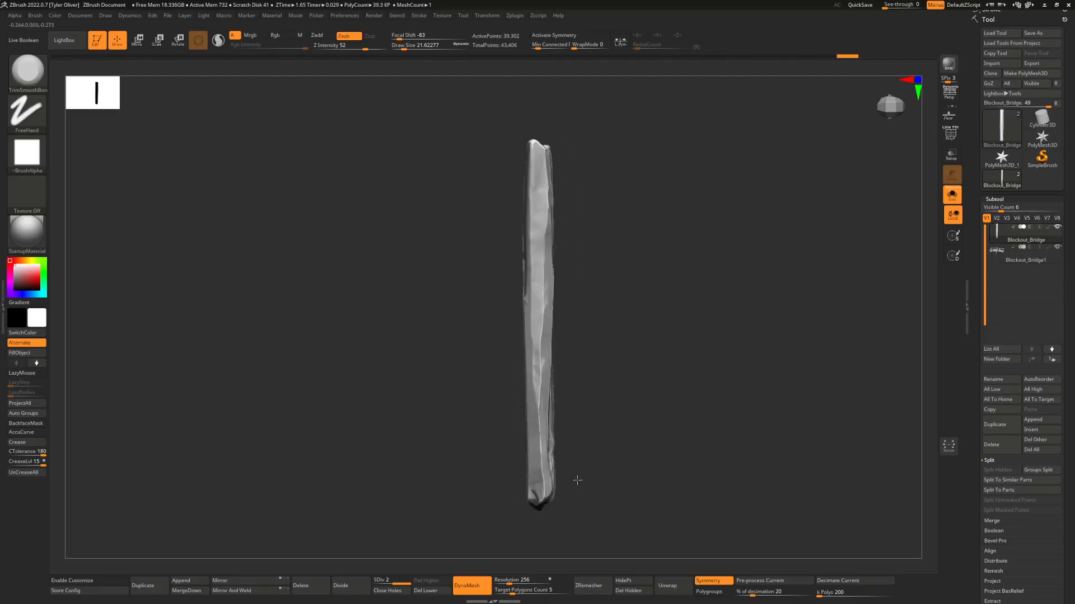
mouse_move(539, 446)
left_mouse_down()
mouse_move(540, 493)
mouse_move(537, 168)
left_mouse_up()
- Sculpt long grain strokes over the front face's grooves with ClayBuildup at draw size about 12
mouse_move(533, 169)
right_mouse_down()
mouse_move(569, 170)
mouse_move(542, 232)
right_mouse_up()
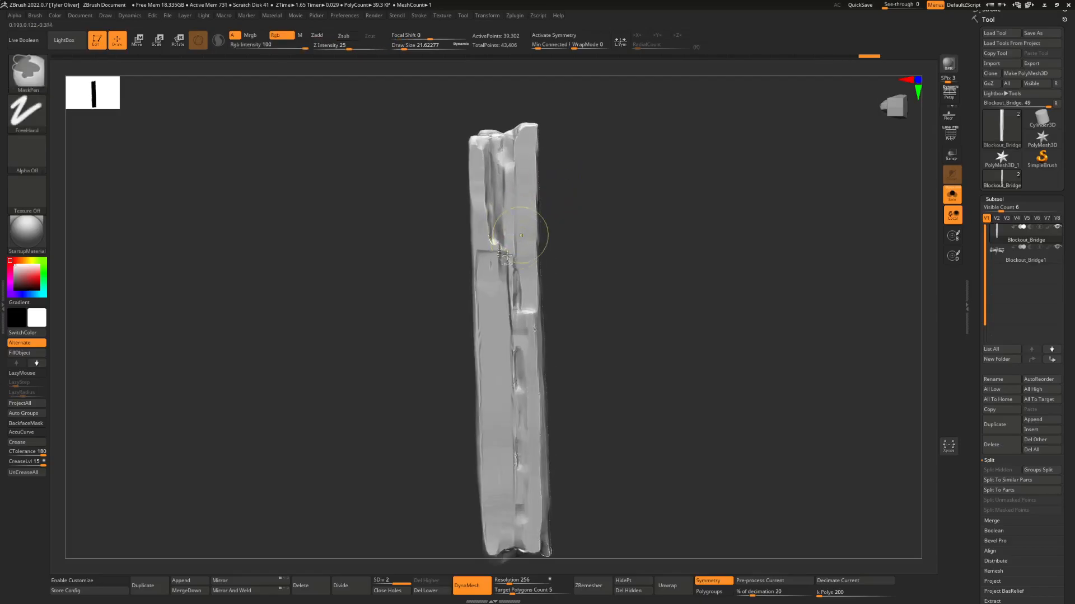
right_click_drag(501, 277, 532, 243, "alt")
key("b")
key("c")
key("b")
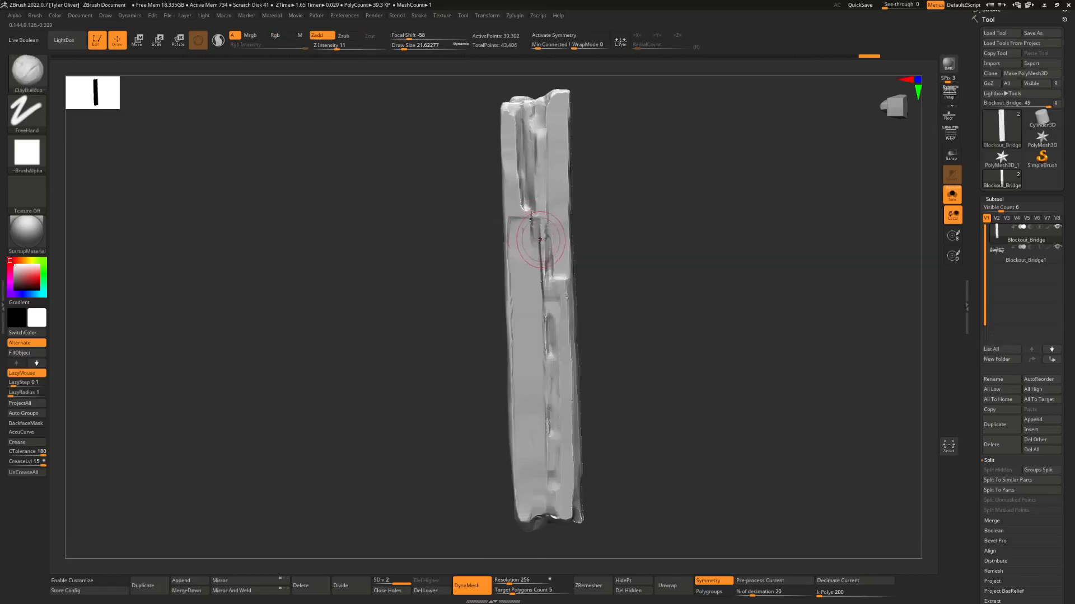
key("space")
left_click_drag(535, 238, 533, 238)
mouse_move(512, 178)
left_mouse_down()
mouse_move(540, 503)
mouse_move(531, 97)
left_mouse_up()
mouse_move(515, 203)
left_mouse_down()
mouse_move(527, 515)
mouse_move(539, 412)
mouse_move(532, 98)
left_mouse_up()
- Subdivide the plank to level 3 and carve thin full-length grain lines into its front face with a smaller ClayBuildup brush
key("ctrl")
key("ctrl+d")
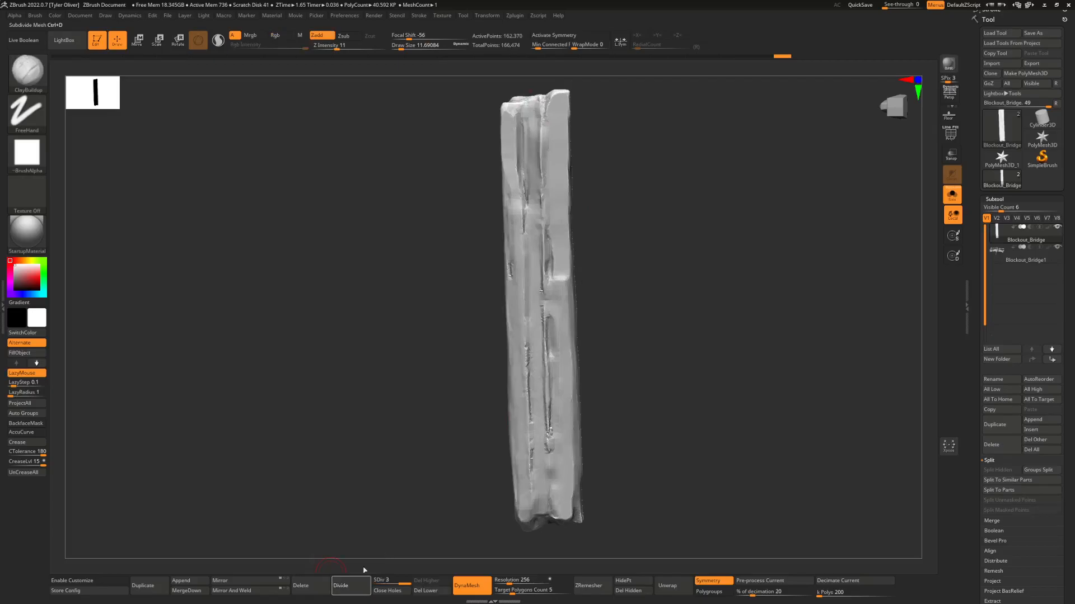
key("space")
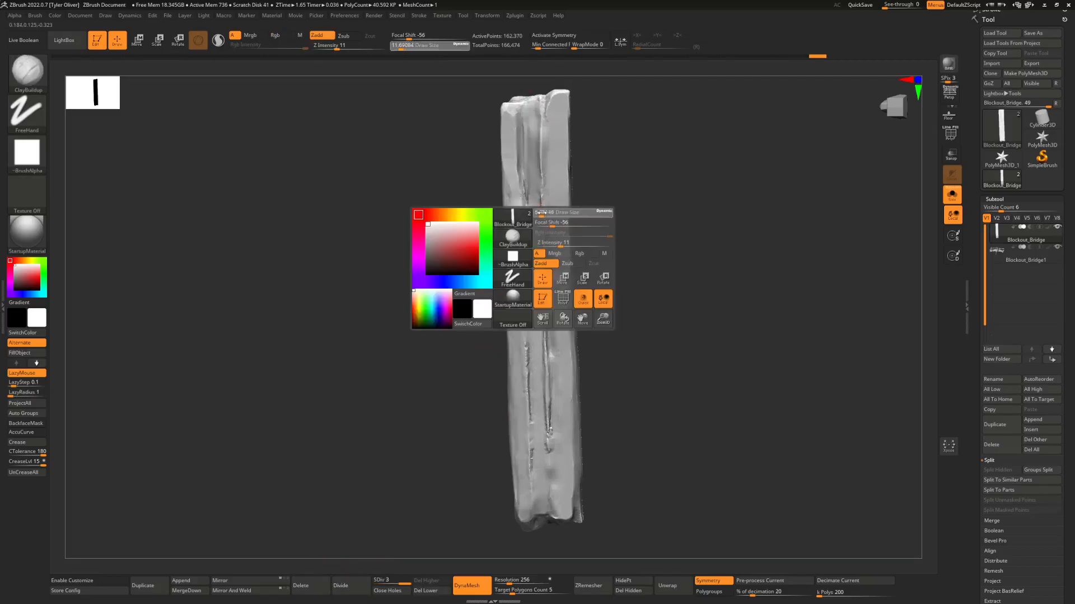
left_click_drag(542, 214, 536, 213)
mouse_move(534, 137)
left_mouse_down()
mouse_move(547, 403)
mouse_move(537, 520)
mouse_move(534, 103)
mouse_move(522, 207)
mouse_move(527, 535)
left_mouse_up()
left_click_drag(529, 523, 534, 100)
mouse_move(550, 98)
left_mouse_down()
mouse_move(563, 522)
mouse_move(554, 87)
left_mouse_up()
- Flatten the grain along one long edge of the front face with TrimSmoothBorder at draw size about 23
key("b")
key("t")
key("s")
key("space")
left_click_drag(560, 239, 577, 239)
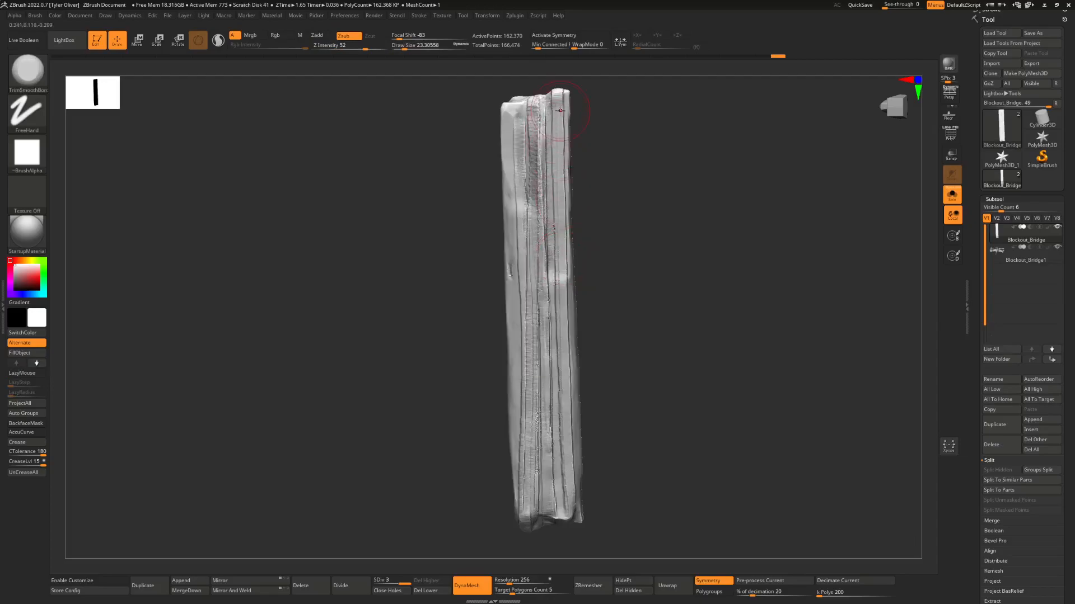
left_click_drag(562, 200, 577, 522)
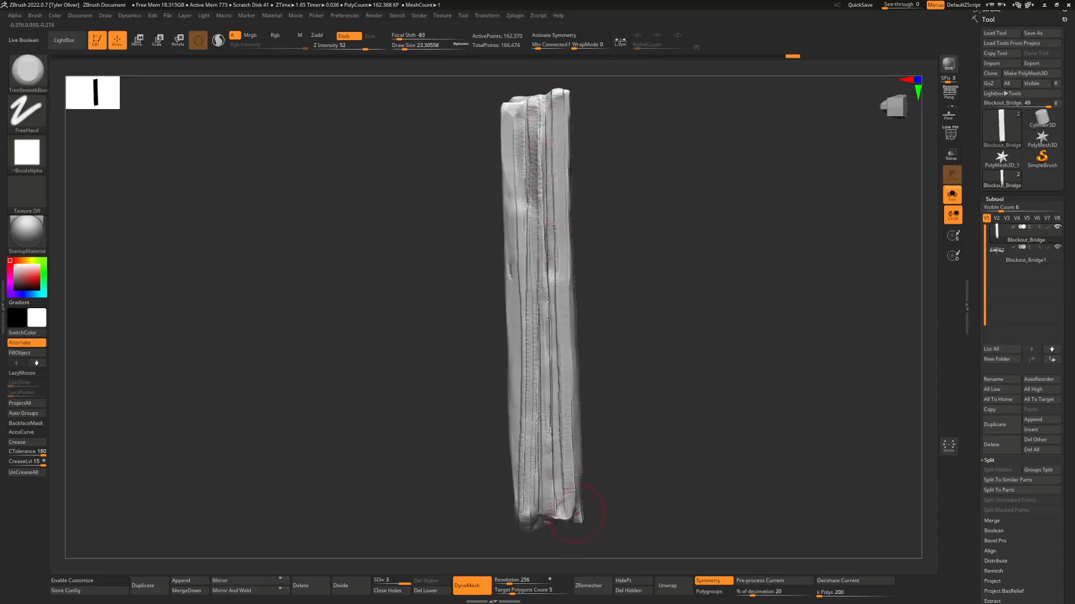
- Trim the middle and opposite-edge grain strips of the front face at draw size about 16
key("space")
left_click_drag(557, 378, 548, 376)
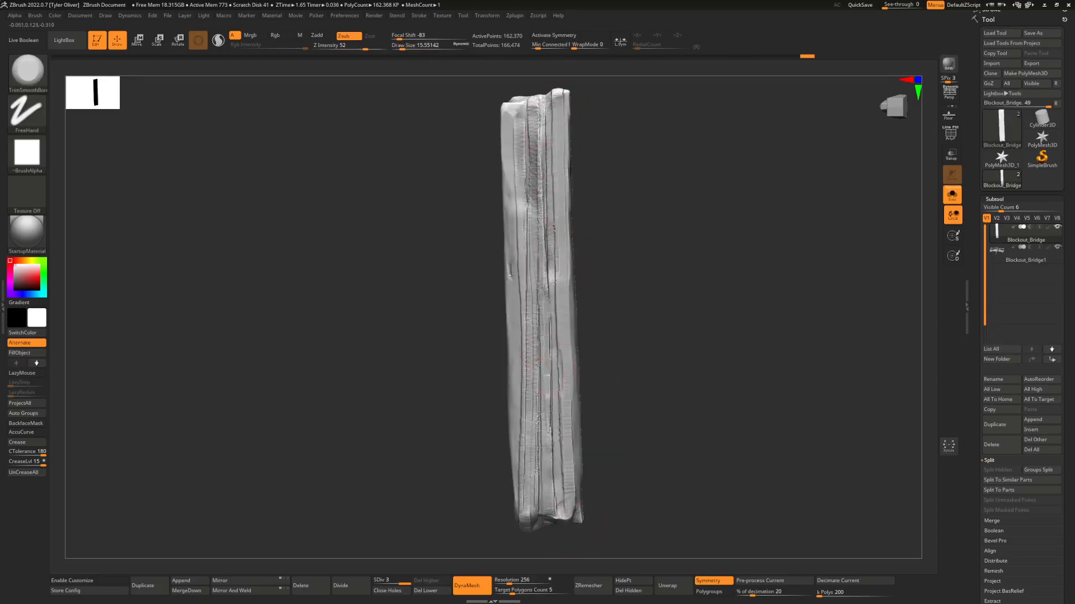
left_click_drag(543, 166, 536, 95)
left_click_drag(537, 134, 541, 515)
left_click_drag(543, 455, 536, 101)
left_click_drag(510, 101, 519, 313)
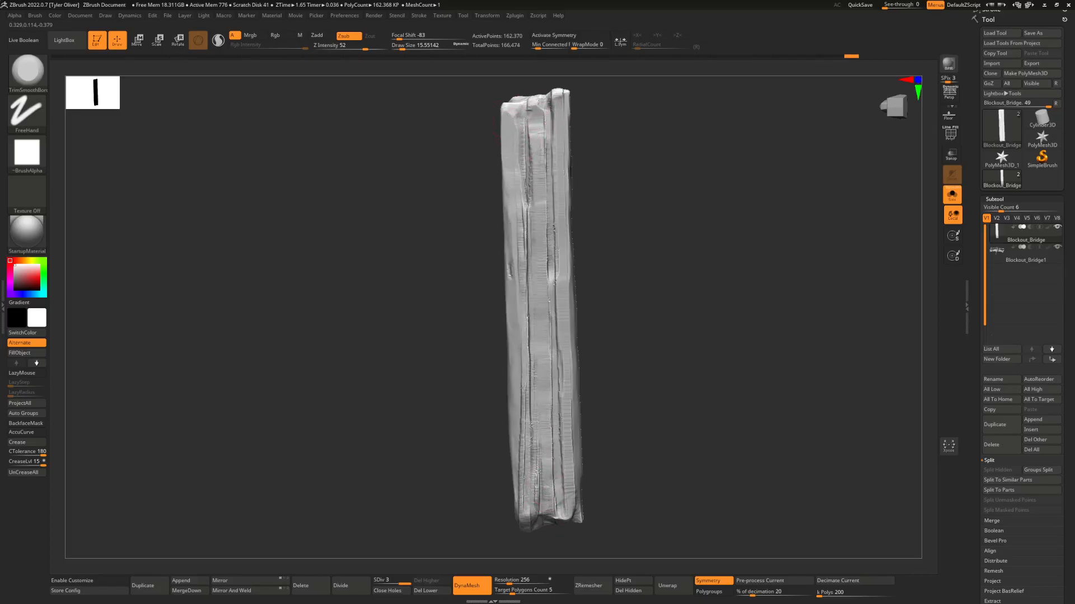
left_click_drag(524, 465, 529, 521)
- Turn the plank to its opposite broad face and trim along its length with TrimSmoothBorder
right_click_drag(529, 404, 576, 398)
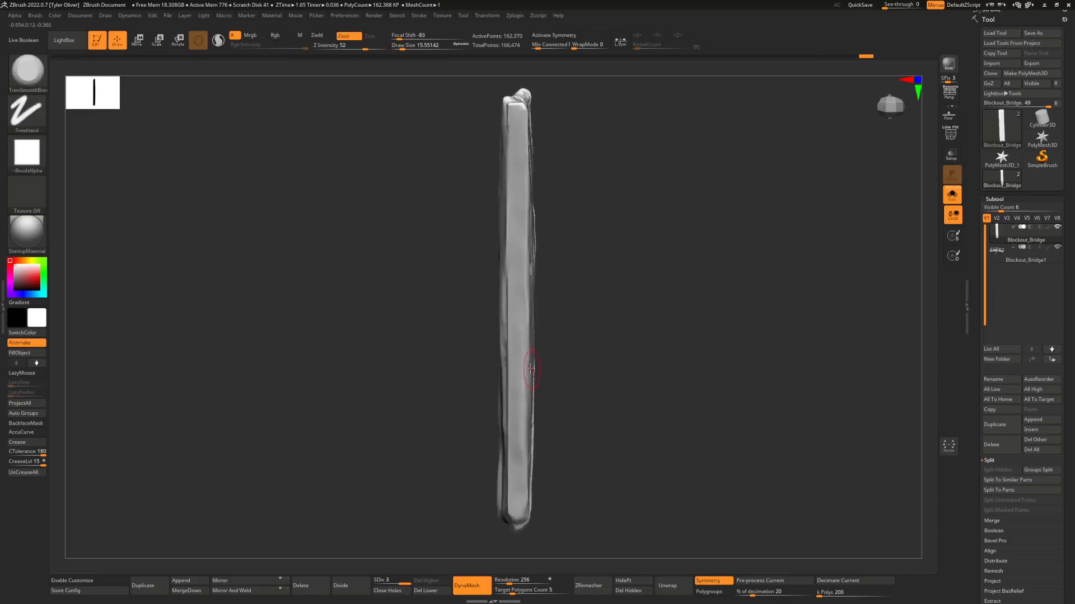
right_click_drag(533, 367, 572, 361)
left_click_drag(513, 287, 525, 450, "alt")
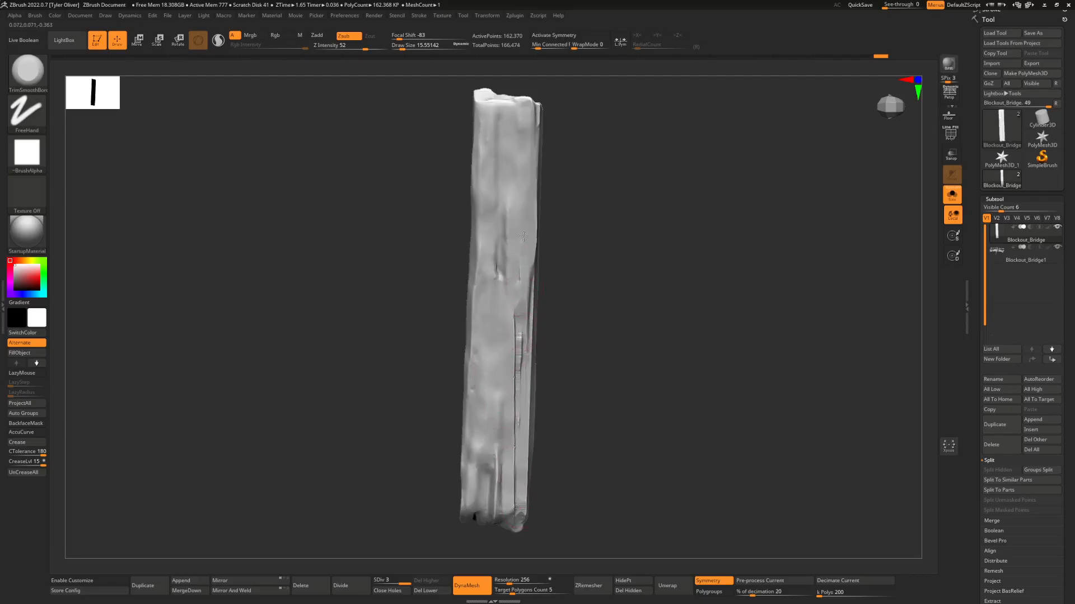
- Carve long parallel grain lines into the opposite broad face with ClayBuildup at draw size about 8
key("b")
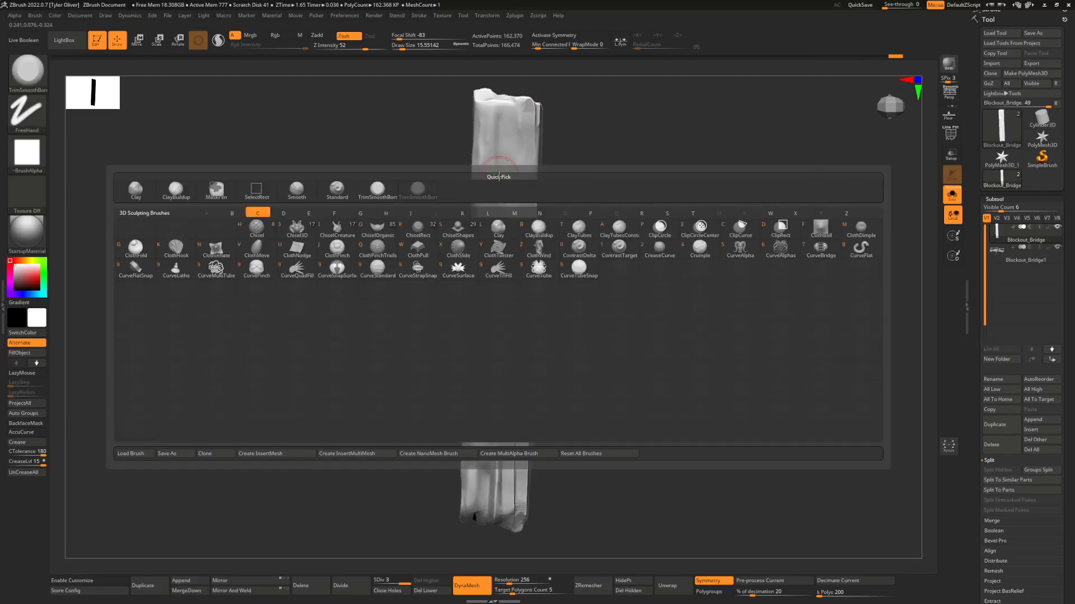
key("c")
key("b")
key("space")
mouse_move(511, 120)
left_mouse_down()
mouse_move(502, 525)
mouse_move(491, 395)
mouse_move(502, 96)
mouse_move(482, 517)
left_mouse_up()
right_click_drag(502, 416, 520, 414, "alt")
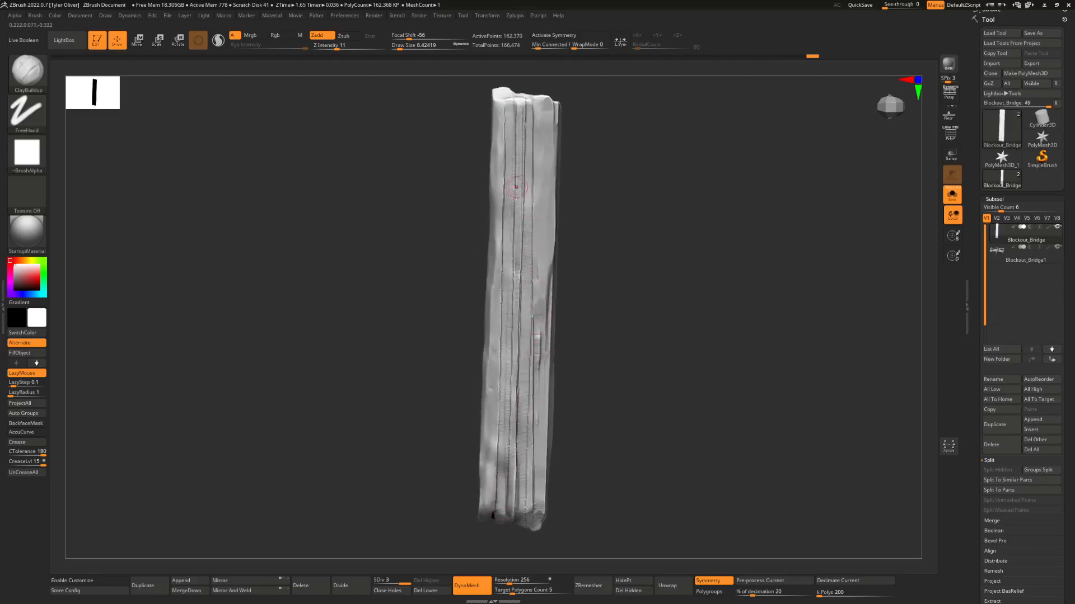
key("b")
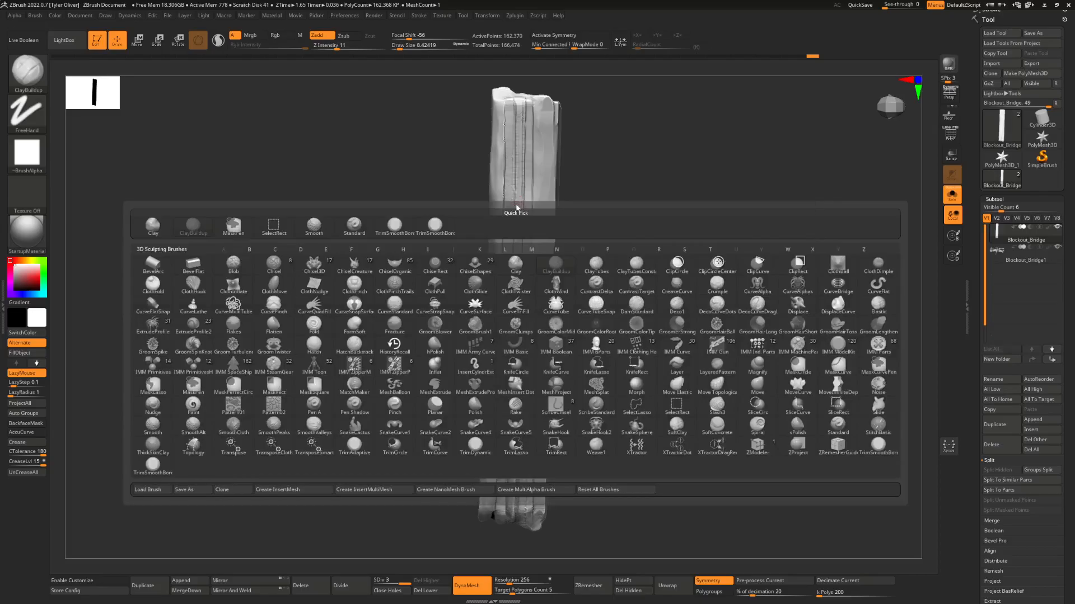
left_click_drag(549, 108, 533, 489)
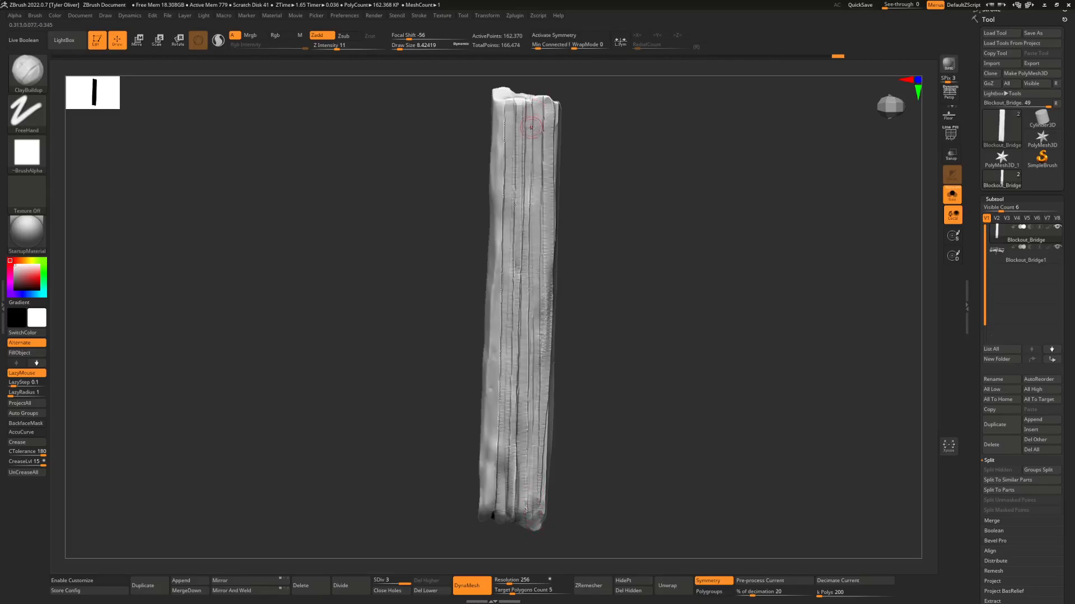
- Flatten the grain strips of the plank's carved broad face with TrimSmoothBorder, reducing the intensity to 39 and the draw size to about 9
key("b")
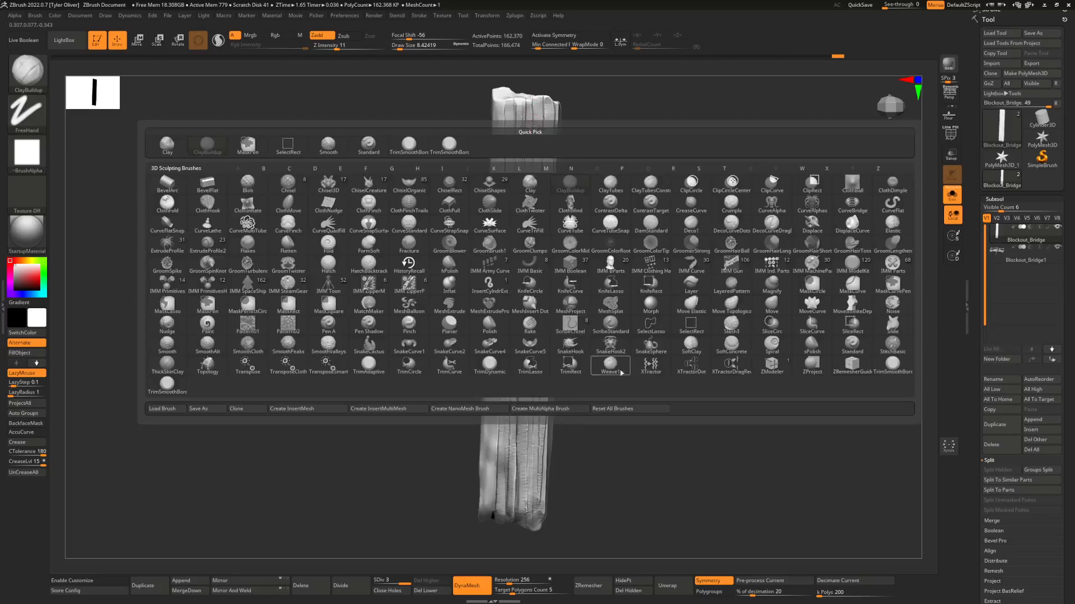
left_click(893, 364)
key("space")
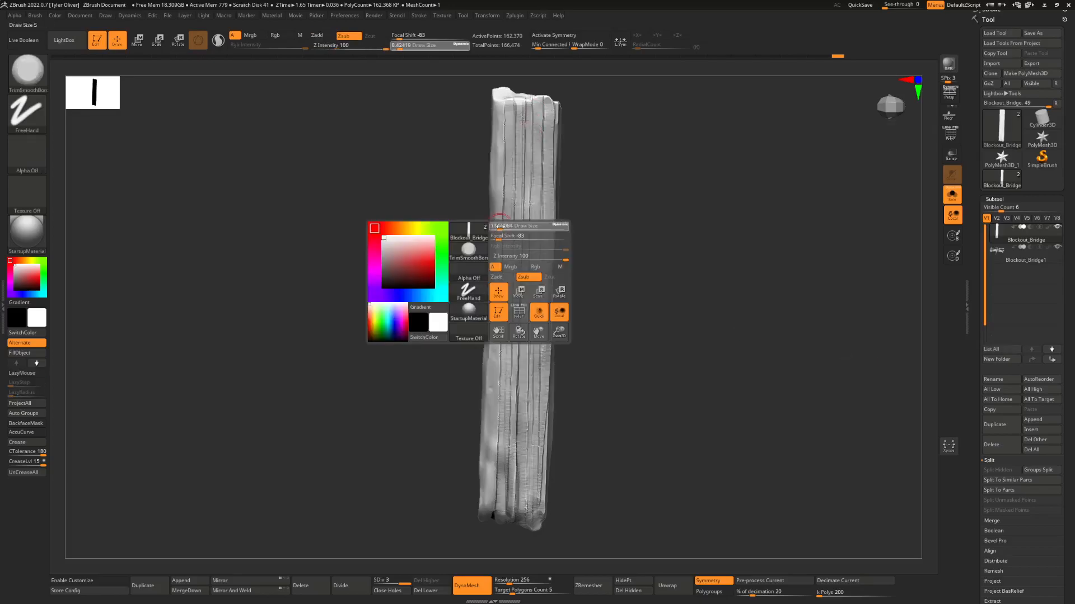
left_click_drag(553, 134, 550, 136)
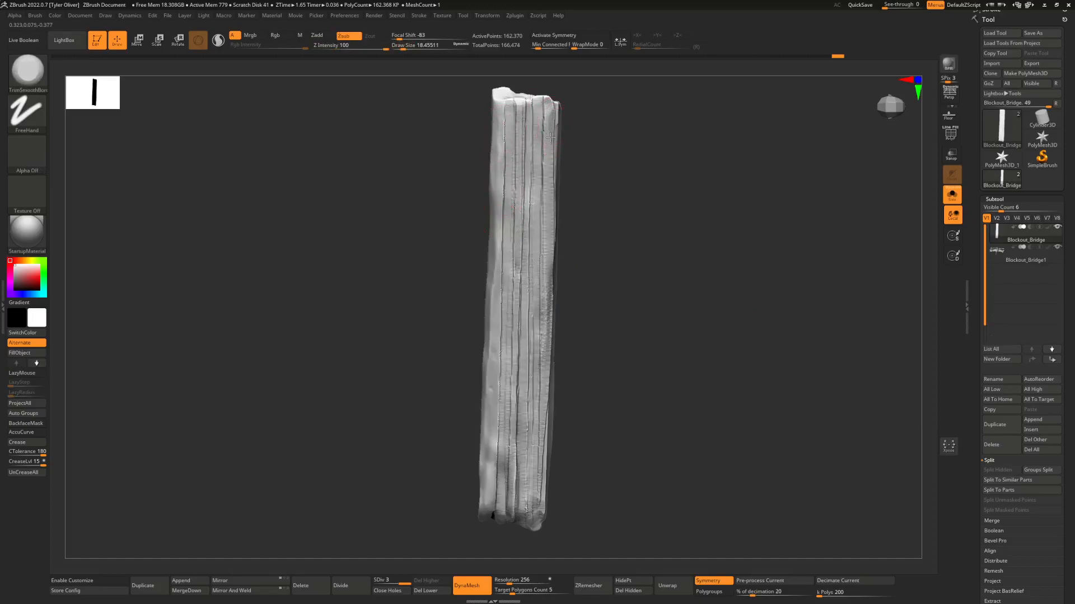
left_click_drag(552, 201, 551, 276)
key("ctrl+z")
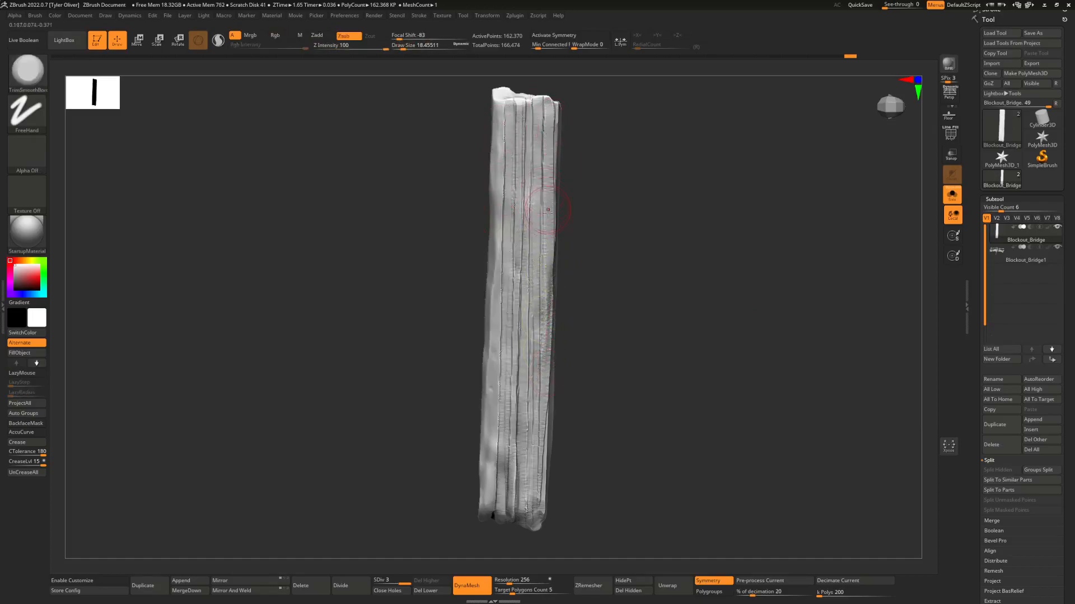
left_click_drag(549, 314, 540, 495)
left_click_drag(382, 45, 359, 46)
key("space")
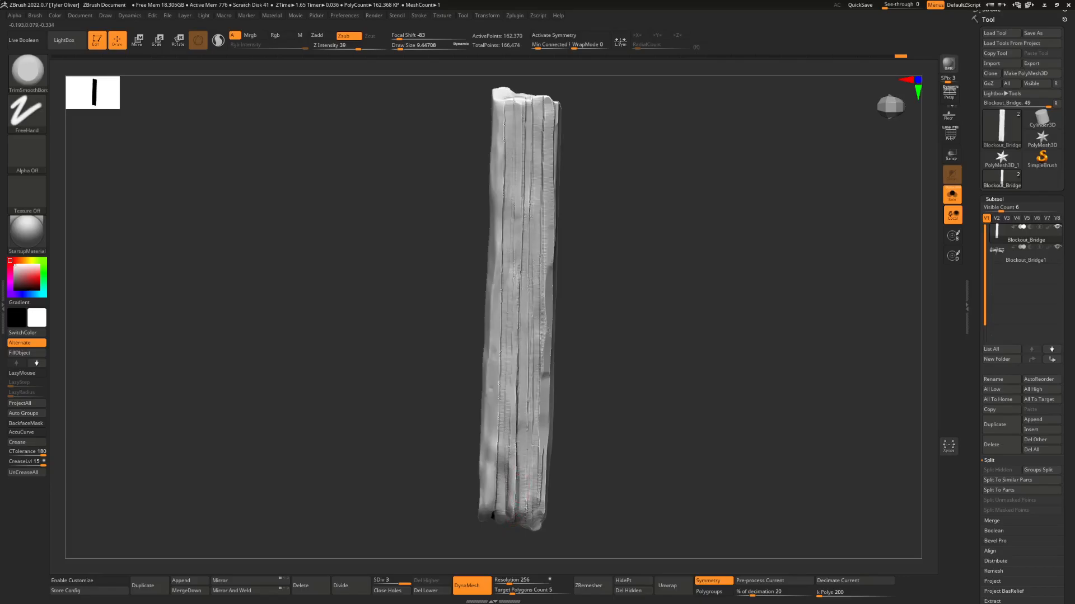
- Turn the plank to its narrow side and carve lengthwise grain lines into it with ClayBuildup at draw size about 9
right_click_drag(531, 139, 541, 264)
key("b")
key("c")
key("b")
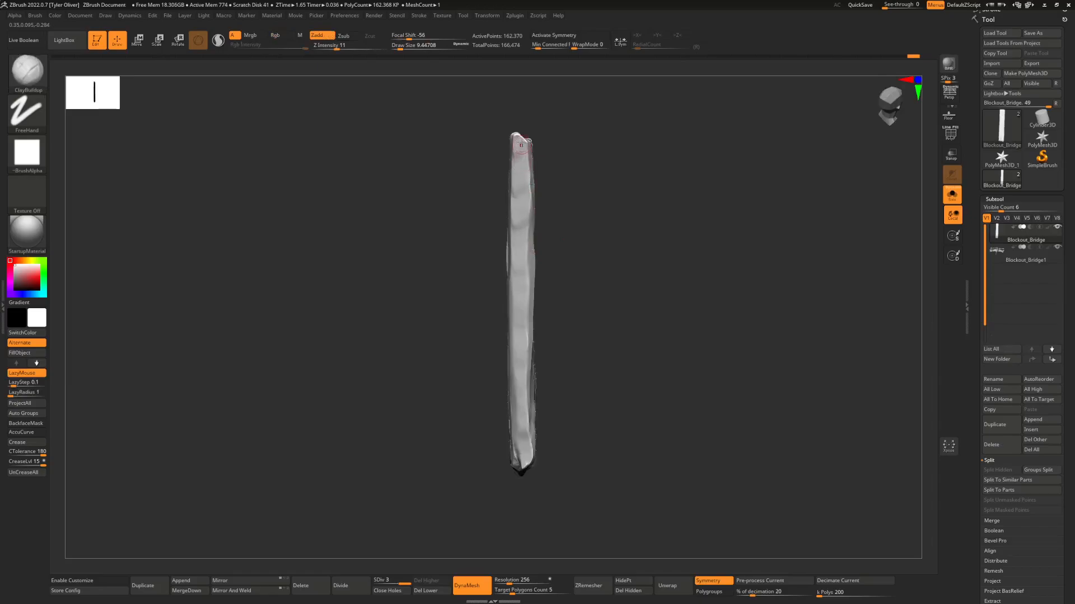
mouse_move(525, 228)
left_mouse_down()
mouse_move(528, 465)
mouse_move(519, 454)
mouse_move(519, 145)
left_mouse_up()
- Flatten the grain of the narrow side with TrimSmoothBorder at intensity 52 and draw size about 21
key("b")
left_click(446, 250)
key("space")
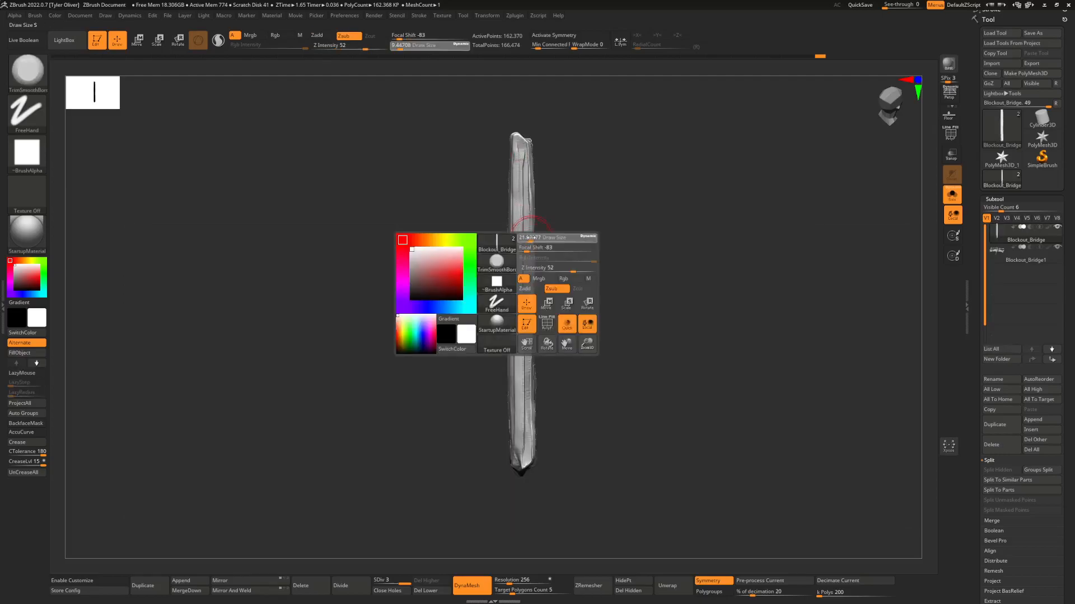
mouse_move(522, 229)
left_mouse_down()
mouse_move(524, 408)
mouse_move(539, 433)
left_mouse_up()
- Turn to the front broad face and trim its middle grain strips with TrimSmoothBorder at draw size about 14
left_click_drag(599, 400, 547, 372, "shift")
key("space")
left_click_drag(514, 341, 508, 340)
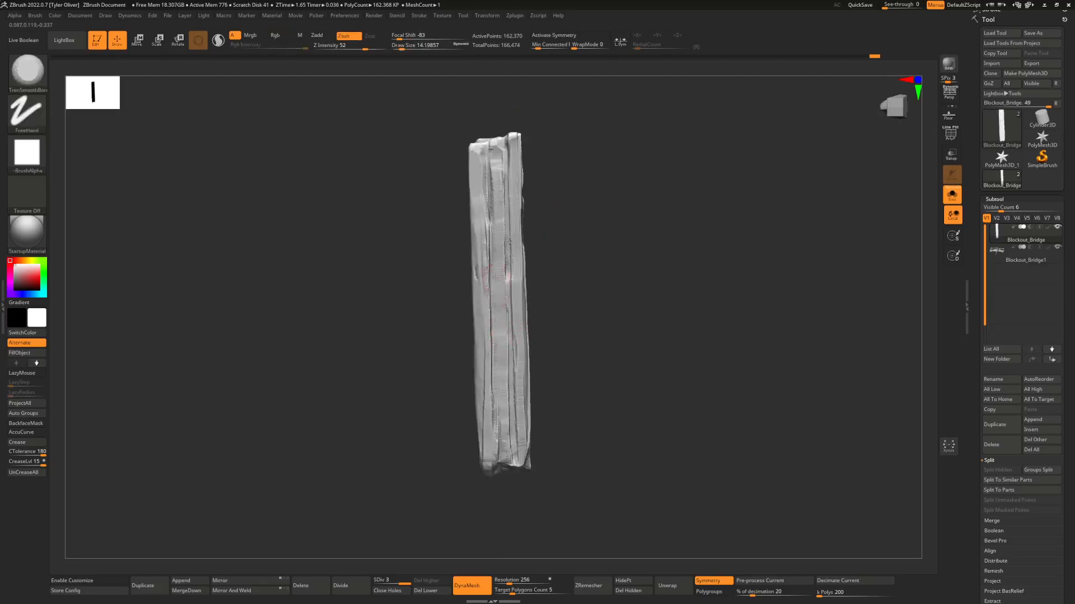
left_click_drag(489, 147, 493, 251)
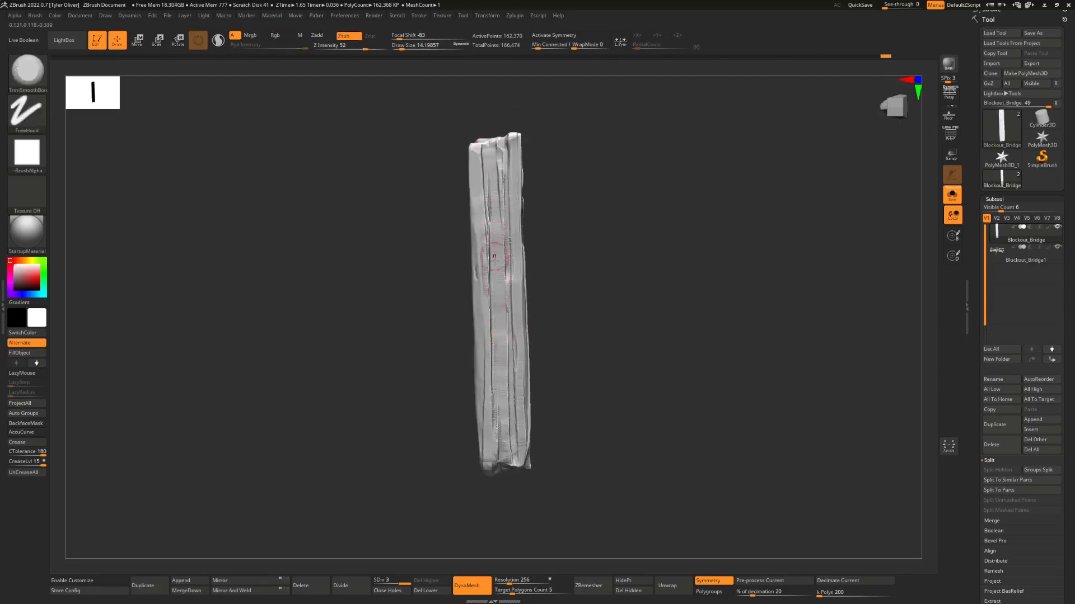
left_click_drag(498, 466, 498, 472)
left_click_drag(565, 418, 512, 360, "shift")
left_click_drag(495, 442, 494, 462)
- Deepen the long grooves between the front face's grain strips with DamStandard at draw size about 7.5
right_click_drag(535, 412, 469, 350)
mouse_move(555, 241)
right_mouse_down("alt")
mouse_move(570, 244)
mouse_move(552, 276)
right_mouse_up("alt")
key("b")
key("d")
key("s")
key("space")
left_click_drag(572, 186, 569, 186)
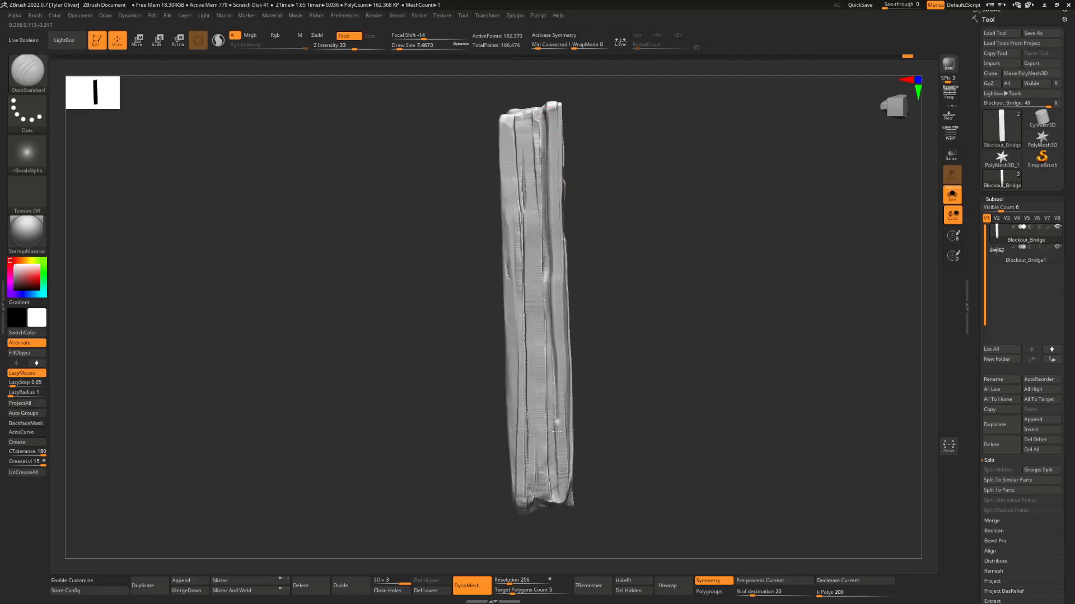
left_click_drag(557, 508, 545, 193)
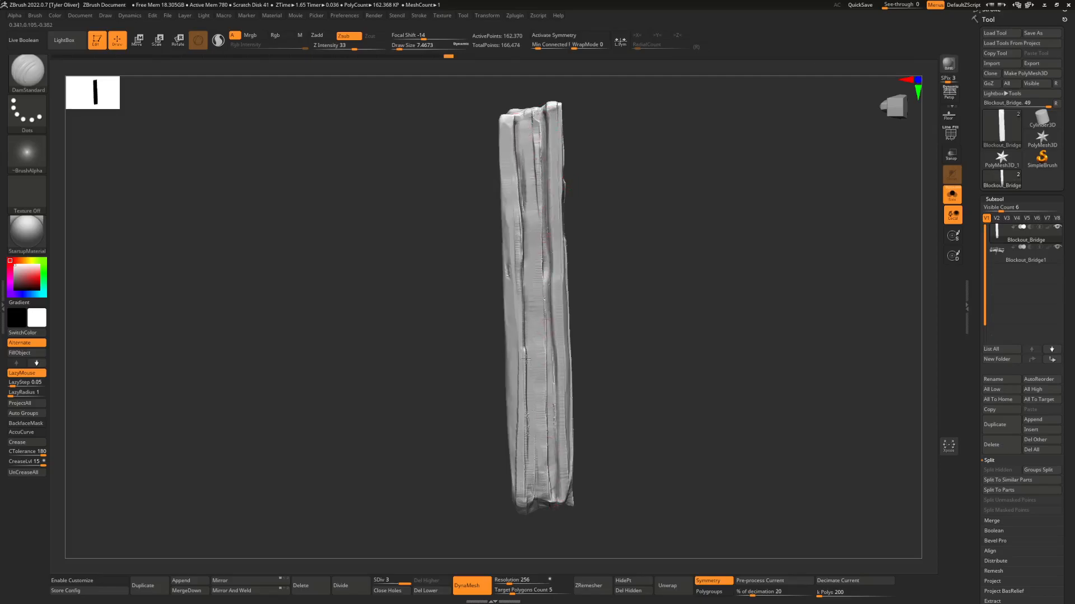
left_click_drag(527, 485, 527, 490)
- Turn the plank to its opposite broad face and deepen its long grain grooves with DamStandard
mouse_move(547, 455)
right_mouse_down()
mouse_move(578, 436)
mouse_move(617, 438)
right_mouse_up()
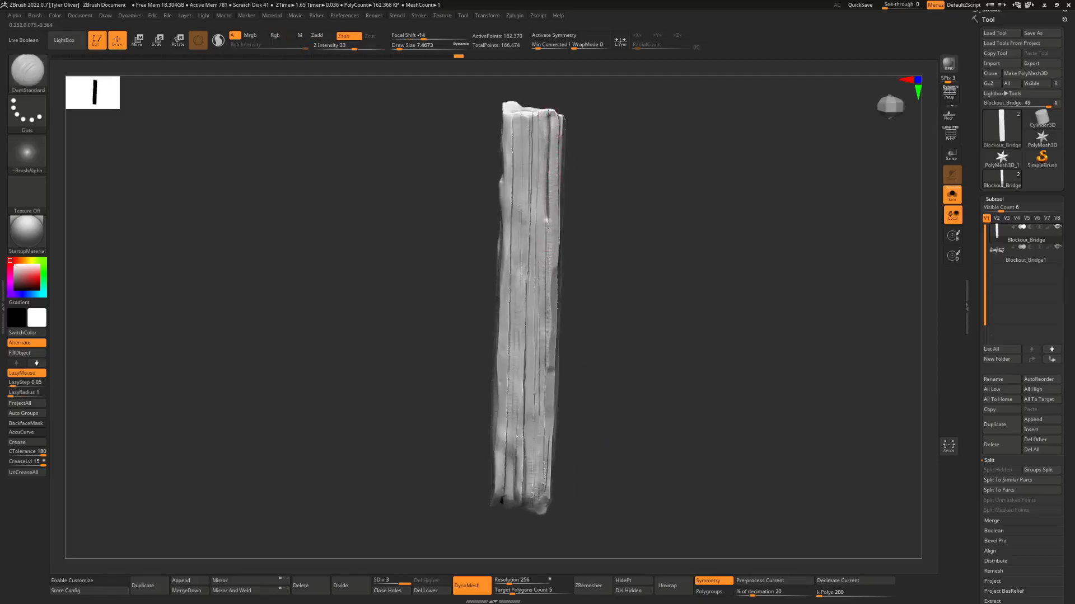
left_click_drag(548, 373, 543, 456)
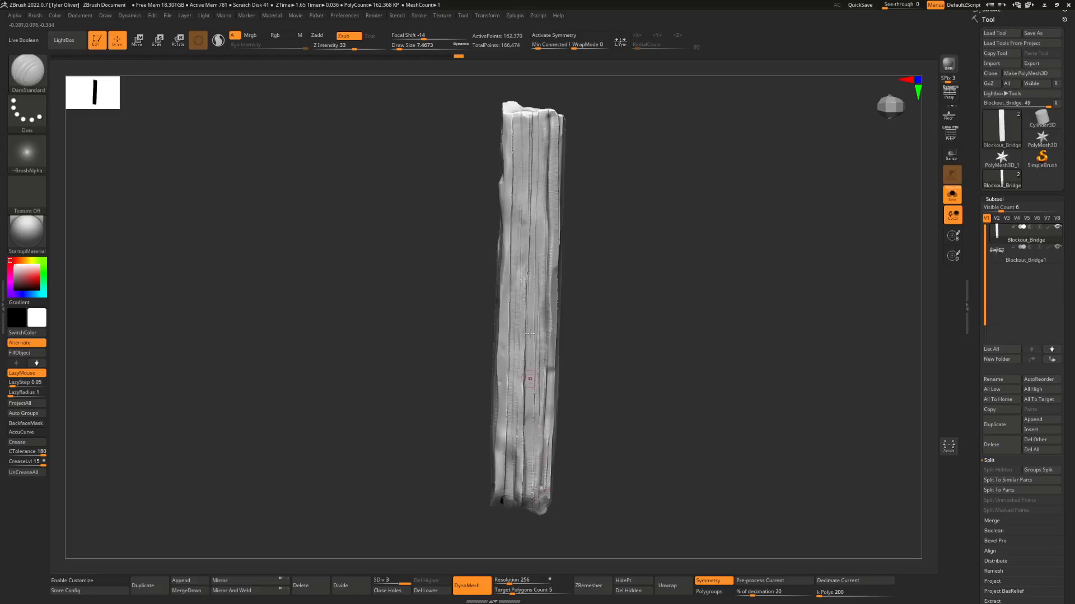
left_click_drag(521, 256, 517, 435)
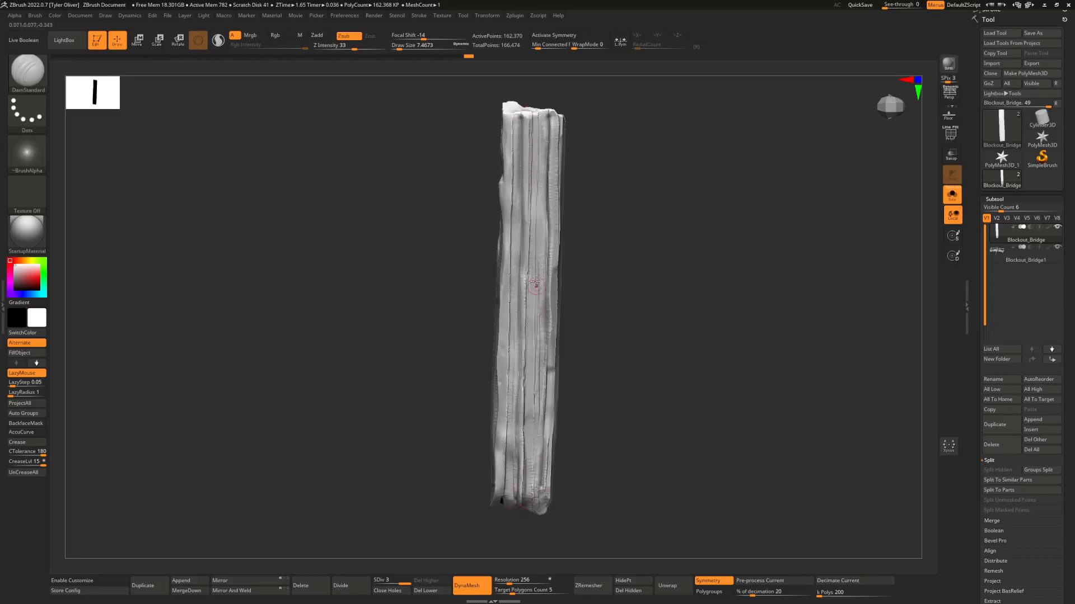
- Trim the middle and edge grain strips of the opposite broad face with TrimSmoothBorder at draw size about 17
key("b")
left_click(490, 291)
key("space")
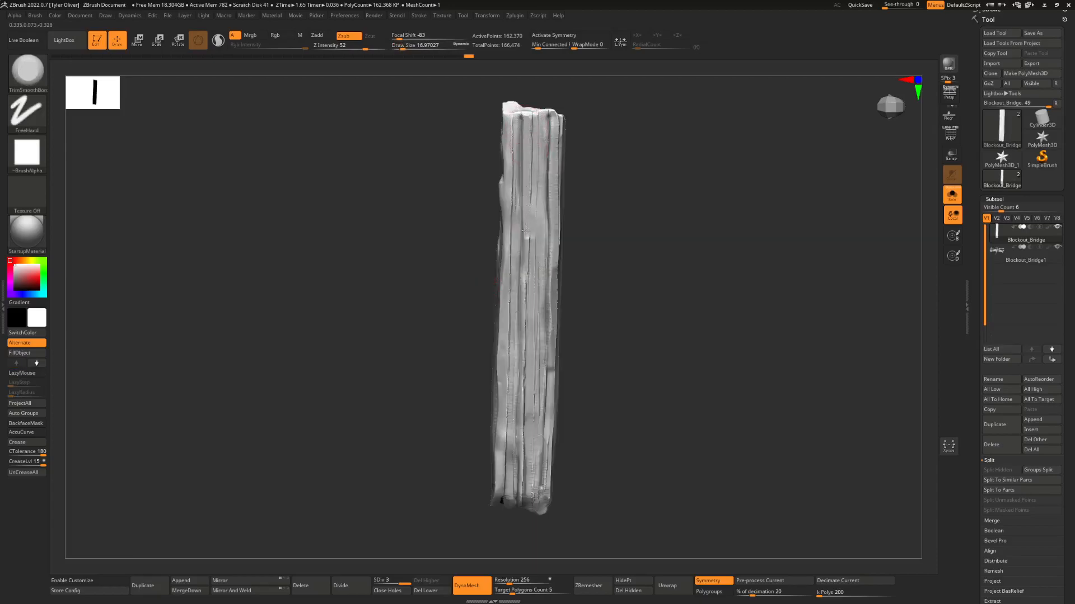
left_click_drag(526, 273, 522, 501)
mouse_move(523, 374)
left_mouse_down()
mouse_move(509, 392)
mouse_move(520, 495)
left_mouse_up()
left_click_drag(509, 363, 507, 346)
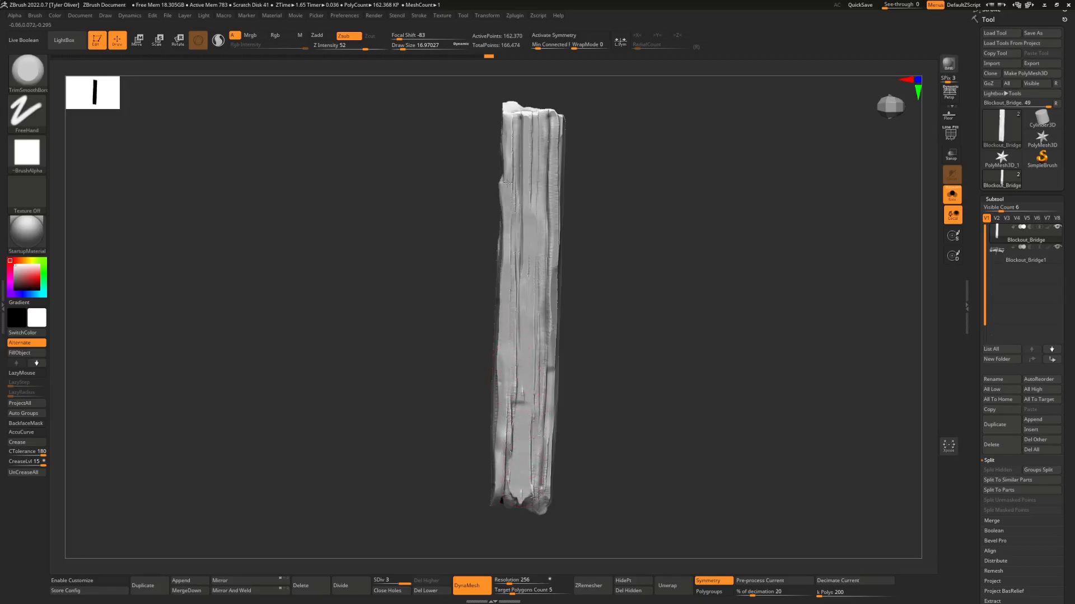
left_click_drag(509, 142, 510, 119)
mouse_move(529, 141)
right_mouse_down()
mouse_move(518, 140)
mouse_move(529, 138)
right_mouse_up()
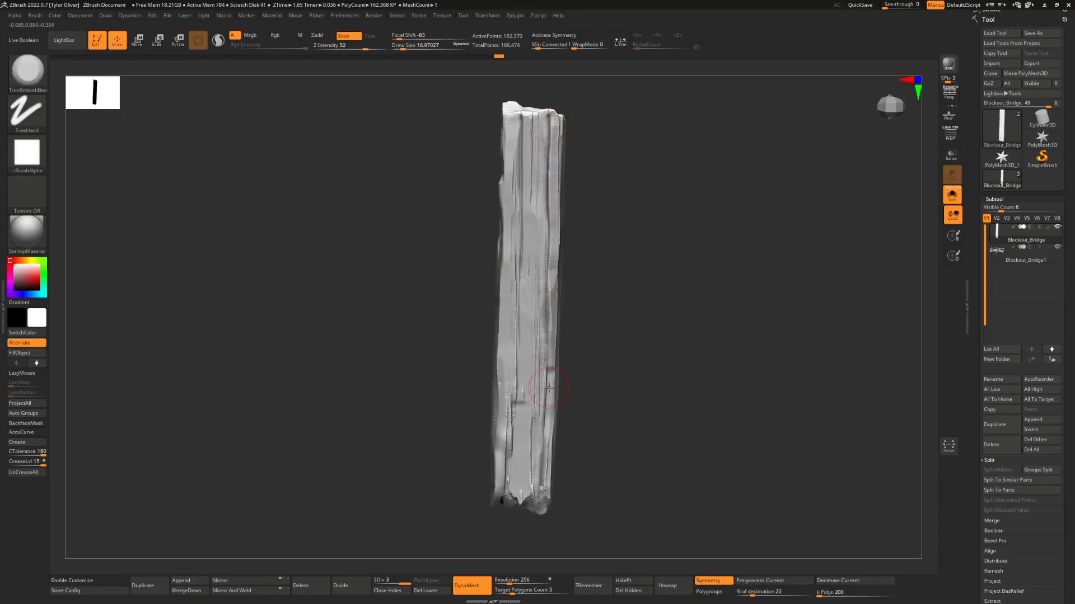
- Trim chips into the edge strip in the lower half of the opposite broad face, undoing unwanted strokes
left_click_drag(549, 349, 552, 312)
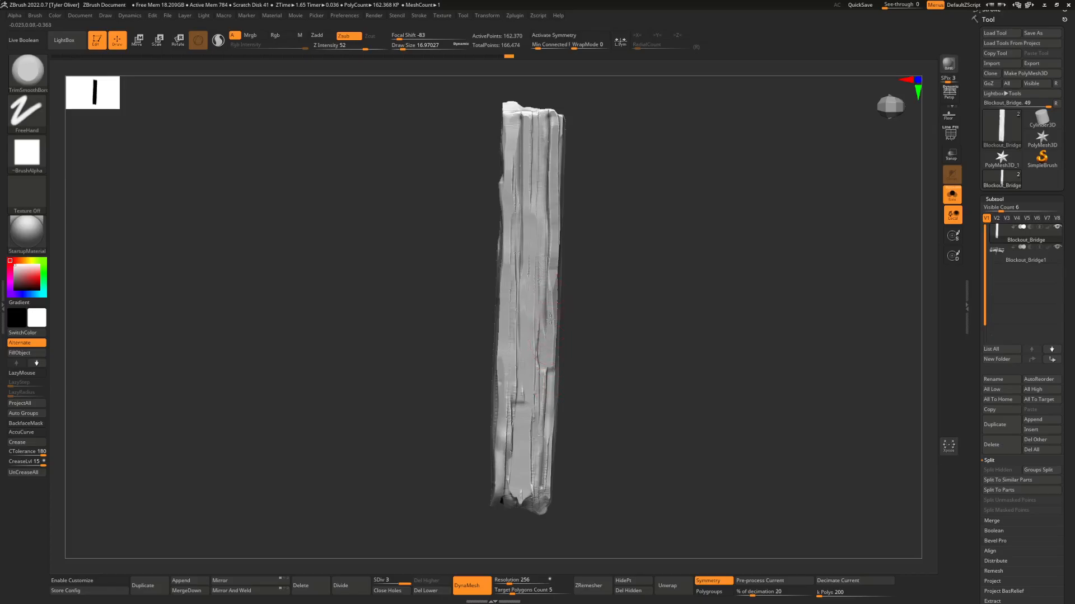
right_click_drag(548, 327, 543, 339, "ctrl")
left_click_drag(542, 358, 546, 396)
key("ctrl+z")
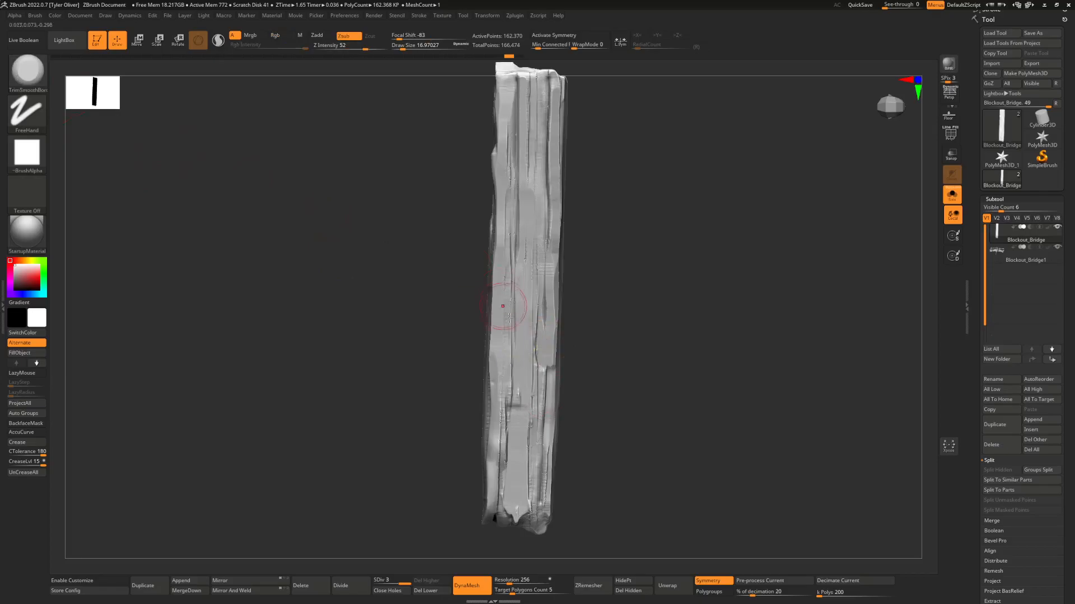
left_click_drag(542, 375, 543, 414)
left_click_drag(544, 361, 539, 413)
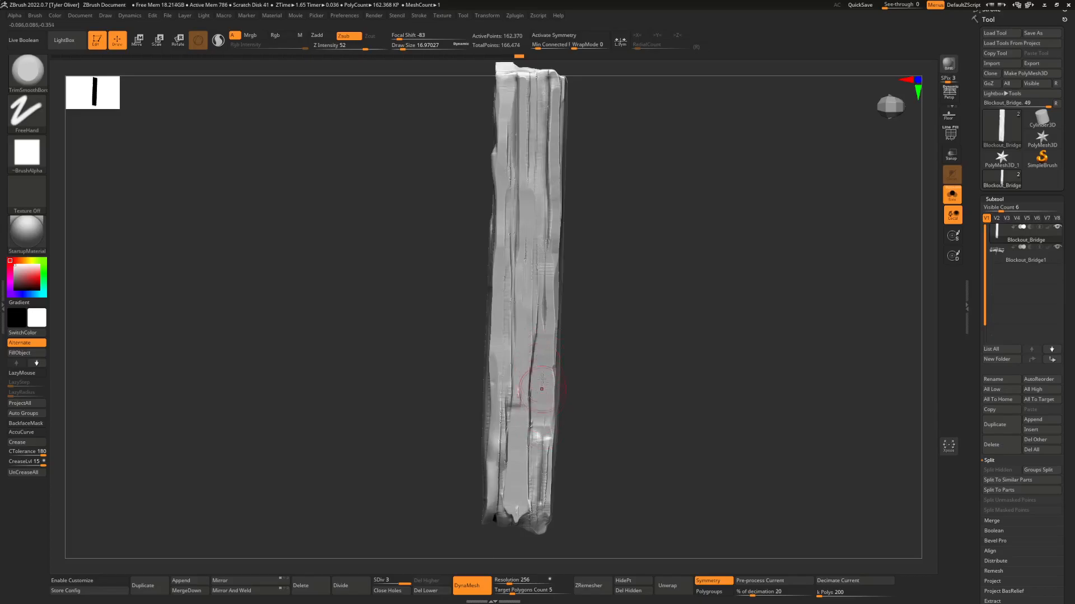
right_click_drag(546, 376, 529, 376)
key("ctrl+z")
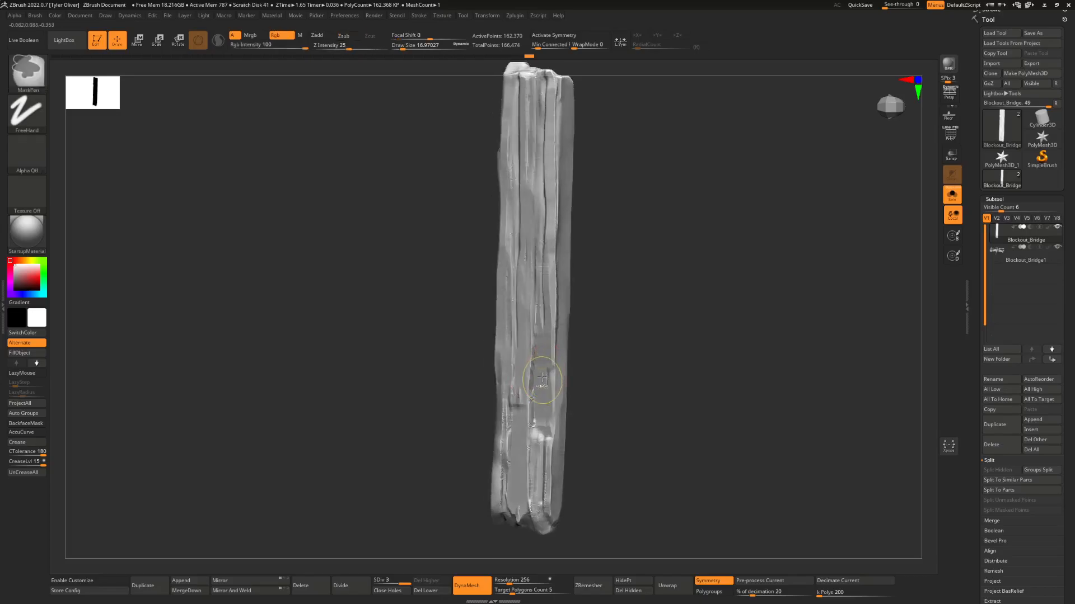
- Chip the groove border and the edge strip near the lower end of the opposite broad face with TrimSmoothBorder
right_click_drag(539, 401, 529, 376)
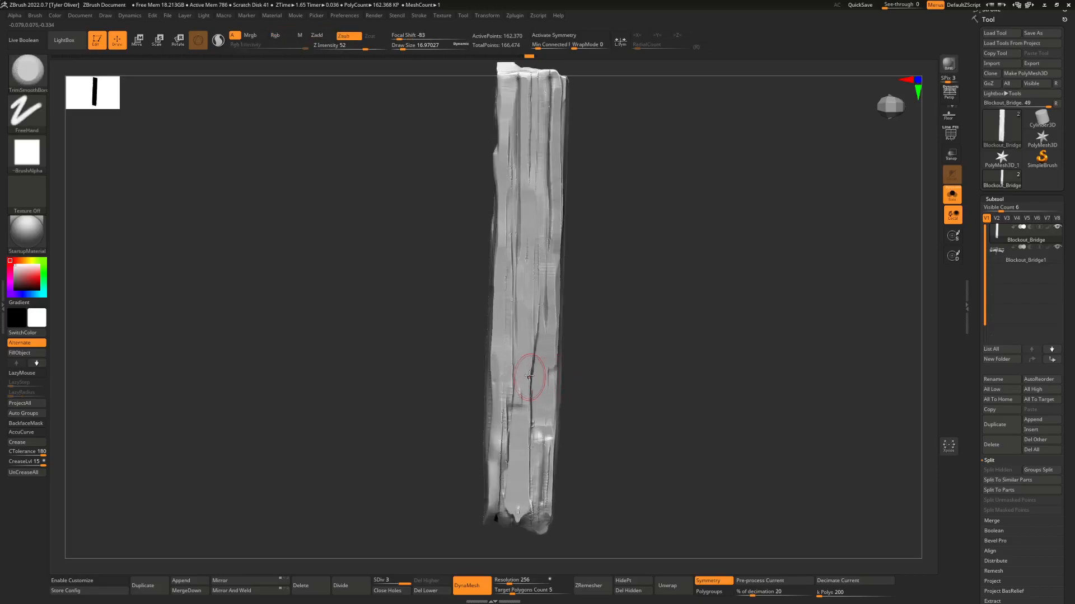
left_click_drag(526, 384, 525, 351)
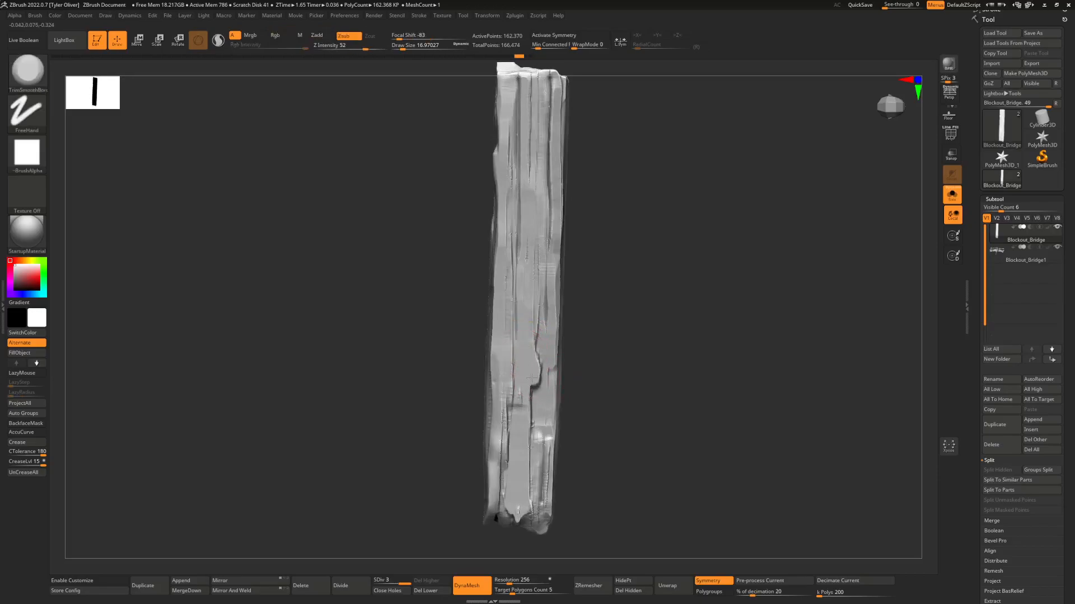
left_click_drag(534, 389, 536, 512)
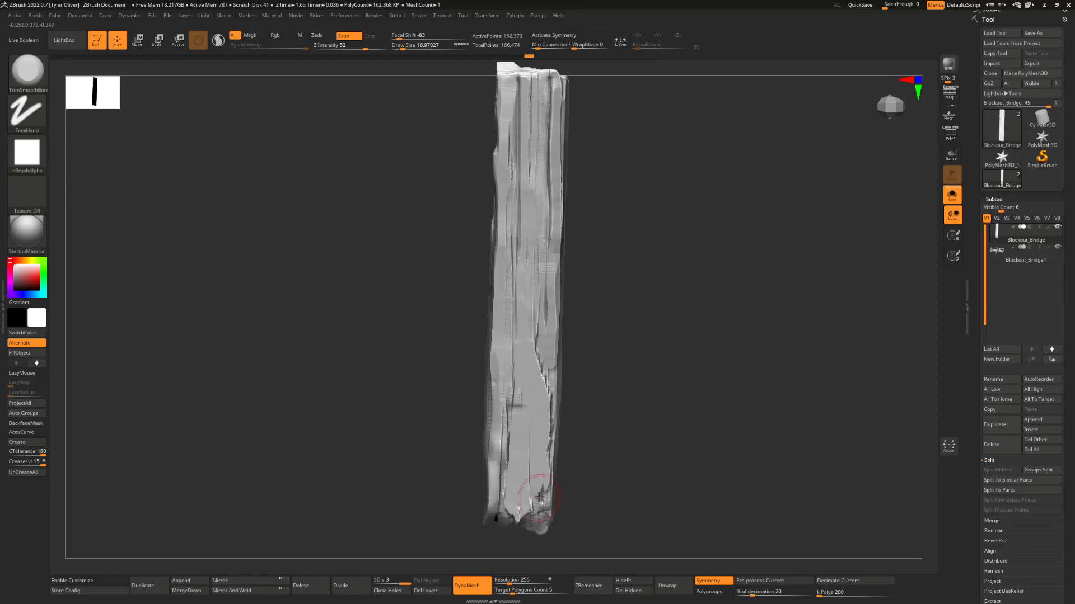
mouse_move(551, 408)
right_mouse_down("ctrl")
mouse_move(552, 341)
mouse_move(553, 375)
right_mouse_up("ctrl")
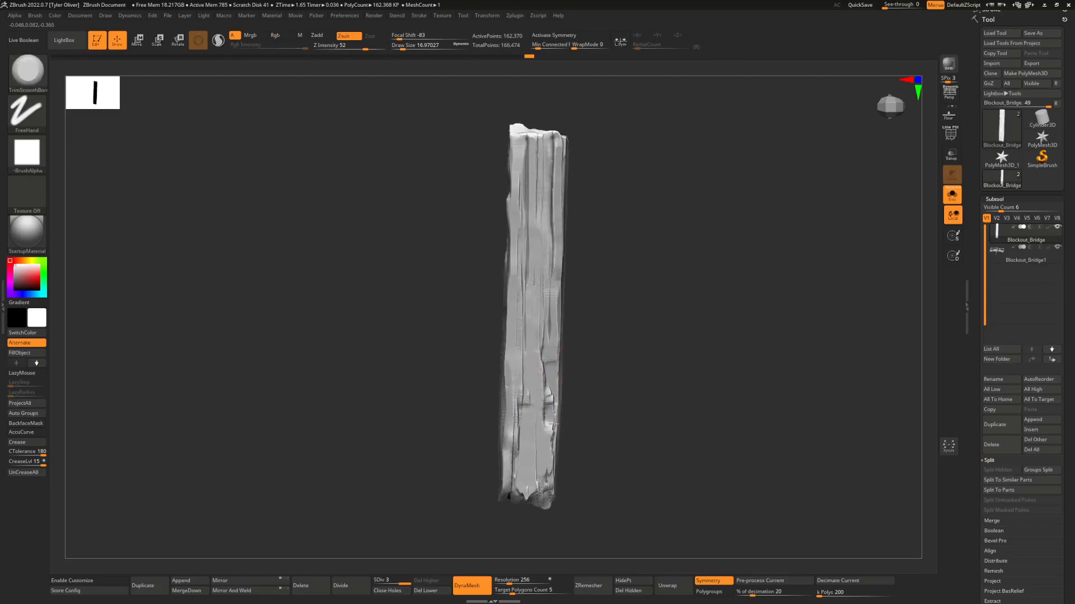
mouse_move(541, 483)
right_mouse_down()
mouse_move(514, 473)
mouse_move(539, 455)
right_mouse_up()
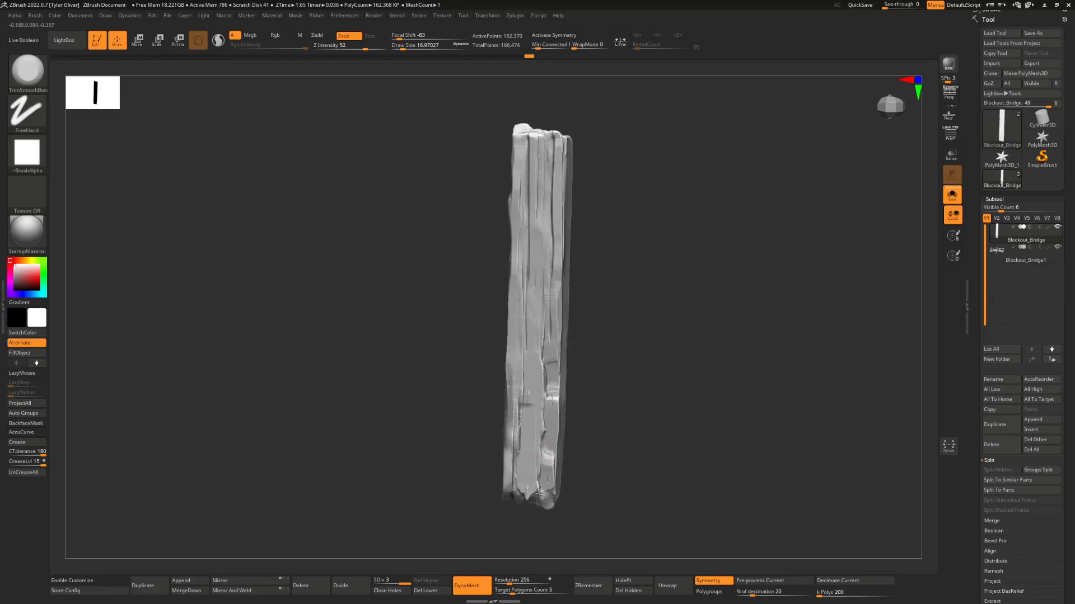
- Orbit to the adjoining narrow side and trim the corner along its length up to the top end
mouse_move(551, 372)
right_mouse_down()
mouse_move(544, 383)
mouse_move(535, 376)
right_mouse_up()
mouse_move(535, 376)
right_mouse_down()
mouse_move(528, 389)
mouse_move(574, 394)
right_mouse_up()
mouse_move(574, 394)
right_mouse_down("ctrl")
mouse_move(564, 392)
mouse_move(582, 398)
right_mouse_up("ctrl")
mouse_move(584, 337)
right_mouse_down()
mouse_move(595, 339)
mouse_move(582, 336)
right_mouse_up()
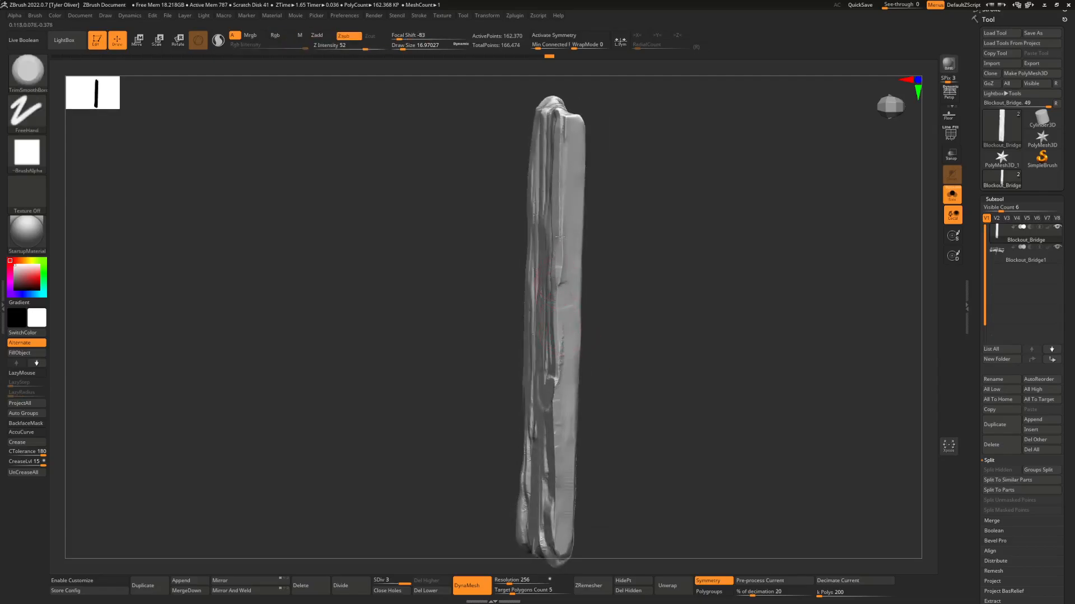
left_click_drag(559, 149, 564, 120)
- Zoom in on the plank's lower end and chip the same corner edge with TrimSmoothBorder
right_click_drag(596, 236, 584, 219, "ctrl")
right_click_drag(584, 219, 608, 226)
right_click_drag(608, 227, 604, 337, "ctrl")
right_click_drag(604, 337, 583, 304, "alt")
right_click_drag(584, 303, 562, 320)
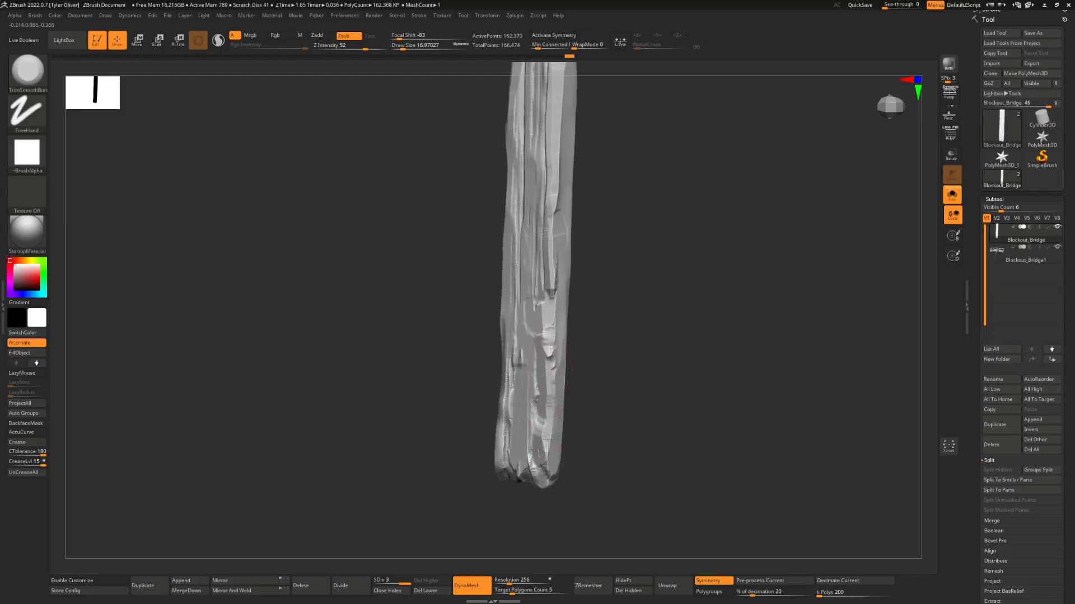
left_click_drag(548, 453, 548, 465)
- Chip and bevel the lower half of the opposite long edge of the chipped broad face with TrimSmoothBorder
mouse_move(551, 414)
right_mouse_down()
mouse_move(540, 392)
mouse_move(559, 365)
mouse_move(543, 364)
mouse_move(518, 405)
mouse_move(483, 420)
right_mouse_up()
left_click_drag(498, 425, 500, 442)
left_click_drag(496, 412, 496, 428)
left_click_drag(500, 386, 505, 307)
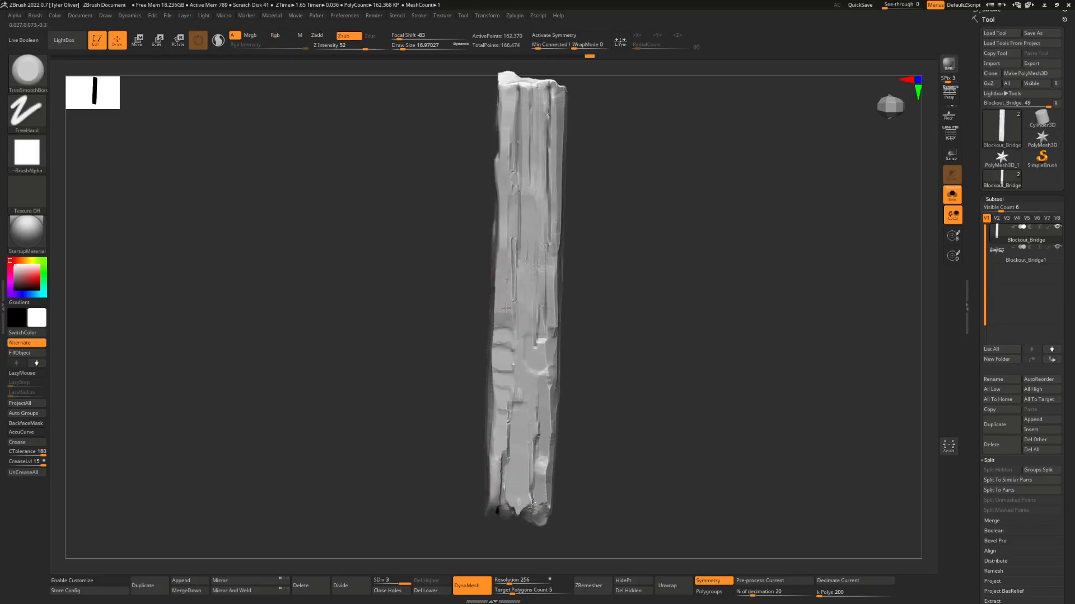
right_click_drag(506, 307, 515, 324)
right_click_drag(496, 367, 508, 334, "alt")
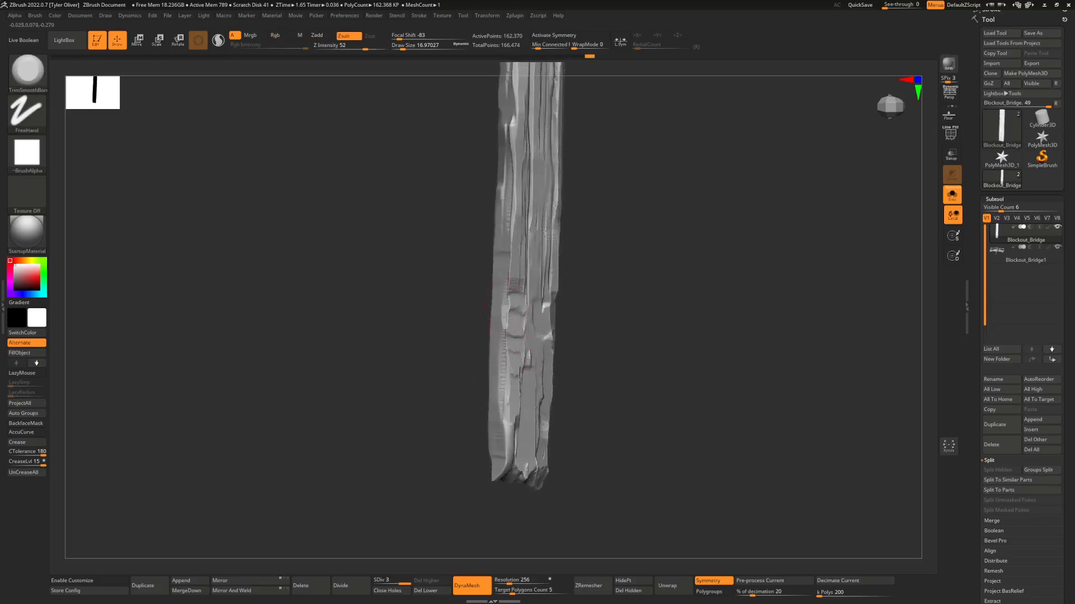
left_click_drag(508, 339, 508, 448)
right_click_drag(508, 448, 519, 417)
mouse_move(518, 350)
right_mouse_down()
mouse_move(515, 358)
mouse_move(512, 342)
right_mouse_up()
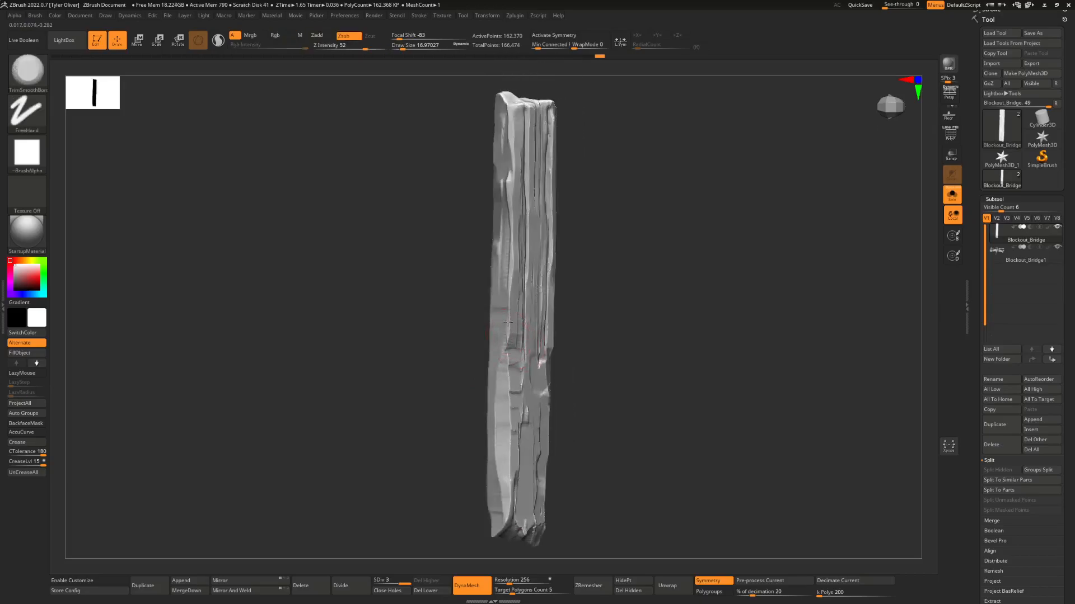
- Continue trimming the beveled long edge through the plank's upper half to the top end
left_click_drag(507, 290, 508, 213)
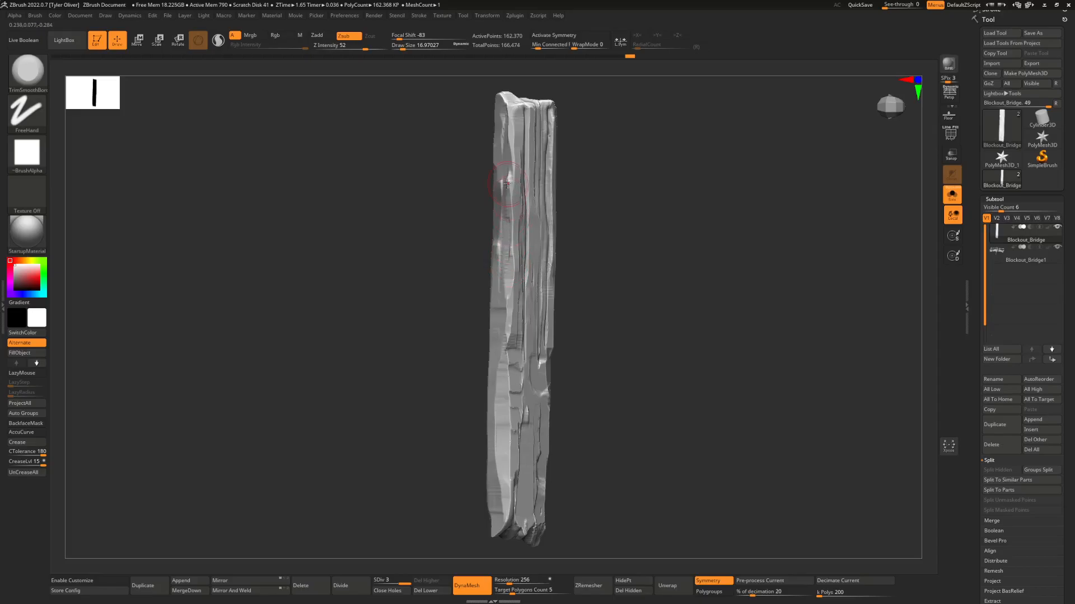
left_click_drag(508, 149, 506, 119)
mouse_move(507, 97)
right_mouse_down()
mouse_move(532, 132)
mouse_move(507, 109)
mouse_move(542, 130)
right_mouse_up()
left_click_drag(510, 149, 510, 124)
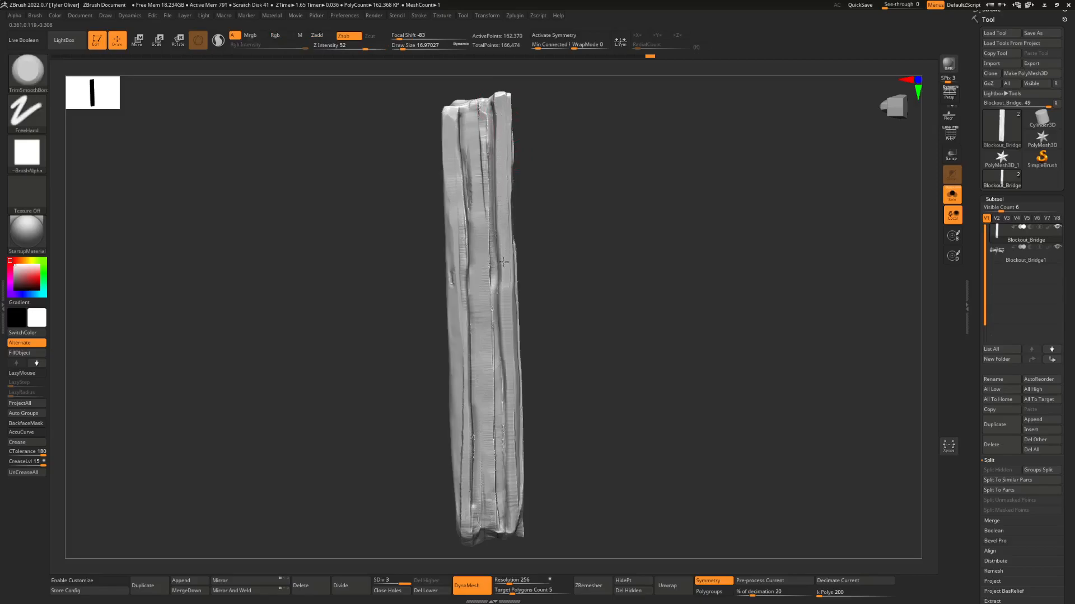
- Trim the lower part of that long edge from the front face, and flatten the adjoining edge strip on the chipped broad face
left_click_drag(513, 405, 510, 535)
mouse_move(532, 468)
right_mouse_down("shift")
mouse_move(473, 435)
mouse_move(576, 401)
mouse_move(482, 401)
right_mouse_up("shift")
left_click_drag(481, 417, 488, 274)
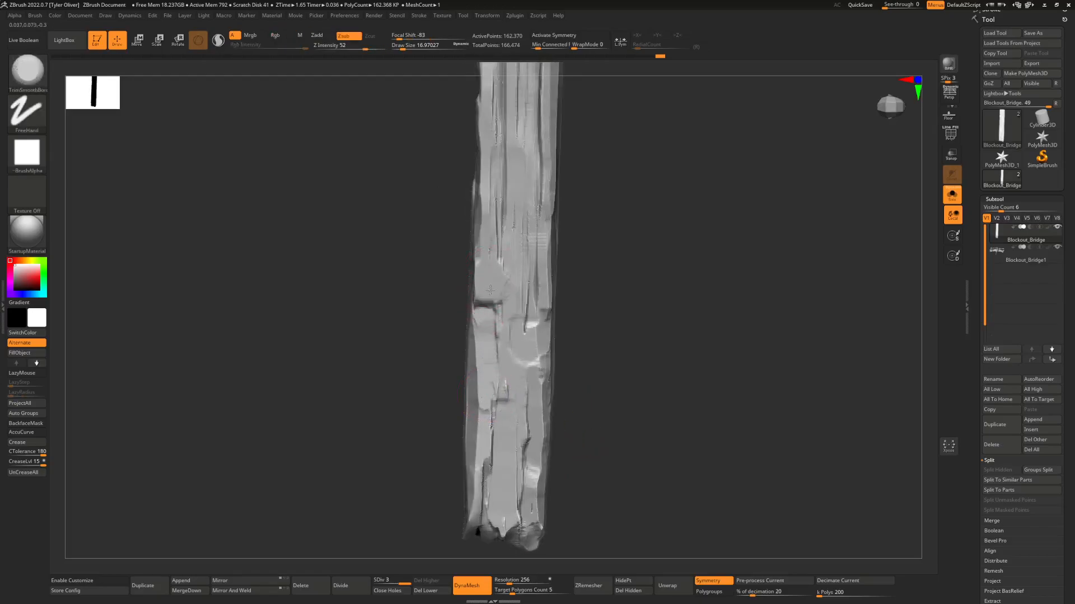
mouse_move(511, 257)
right_mouse_down("ctrl")
mouse_move(535, 279)
mouse_move(504, 284)
mouse_move(511, 252)
mouse_move(571, 307)
mouse_move(561, 276)
mouse_move(489, 268)
mouse_move(535, 275)
right_mouse_up("ctrl")
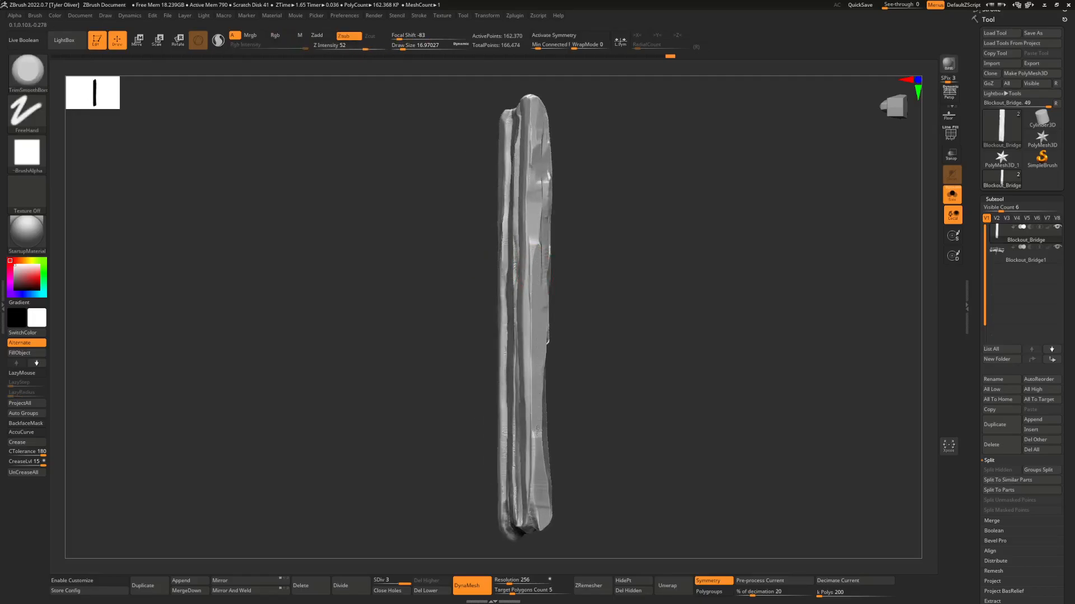
- Chip the plank's end and the adjoining edge surfaces with TrimSmoothBorder at a draw size of about 10.5
right_click_drag(539, 502, 535, 488)
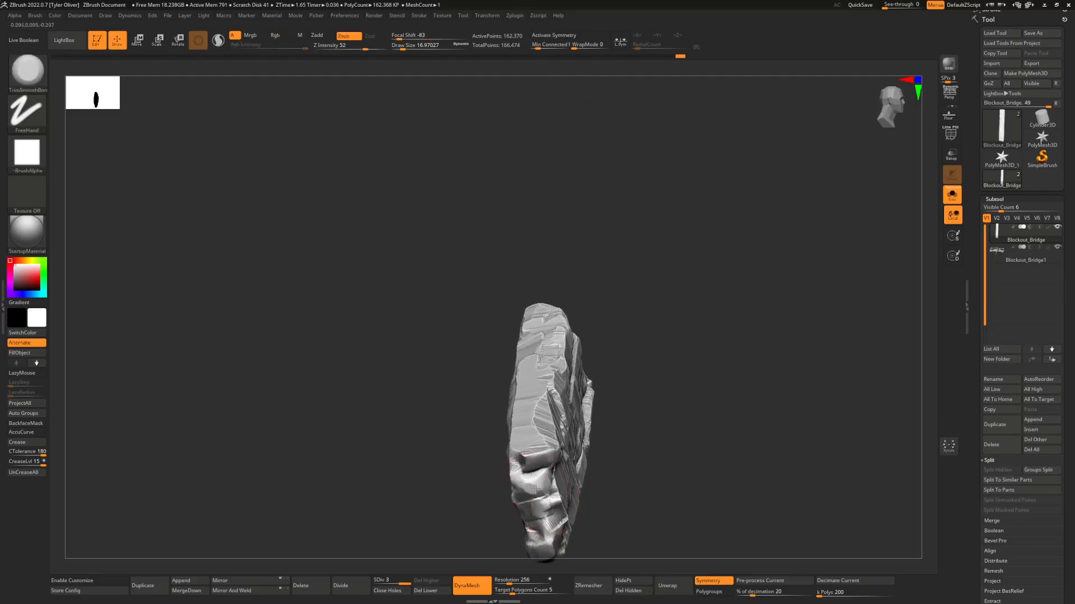
right_click(530, 459)
left_click(528, 461)
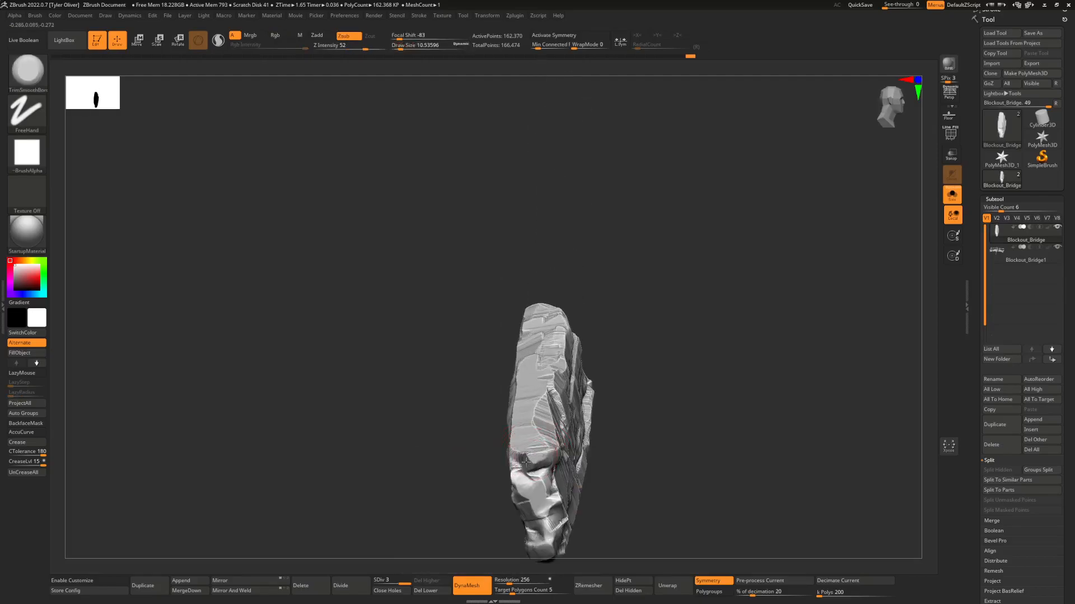
right_click_drag(534, 467, 543, 366)
left_click_drag(549, 370, 552, 390)
right_click_drag(551, 390, 566, 394, "shift")
mouse_move(551, 395)
left_mouse_down()
mouse_move(540, 390)
mouse_move(552, 411)
mouse_move(539, 415)
left_mouse_up()
right_click_drag(539, 416, 536, 419)
mouse_move(535, 419)
left_mouse_down()
mouse_move(504, 406)
mouse_move(553, 413)
mouse_move(537, 434)
mouse_move(561, 414)
mouse_move(480, 396)
mouse_move(538, 392)
mouse_move(552, 426)
left_mouse_up()
mouse_move(552, 426)
right_mouse_down("ctrl")
mouse_move(528, 427)
mouse_move(636, 357)
right_mouse_up("ctrl")
right_click_drag(635, 356, 564, 394, "ctrl")
- Flatten patches between the grain grooves on the broad face with TrimSmoothBorder at a draw size of about 12.9
key("space")
left_click_drag(594, 339, 600, 343)
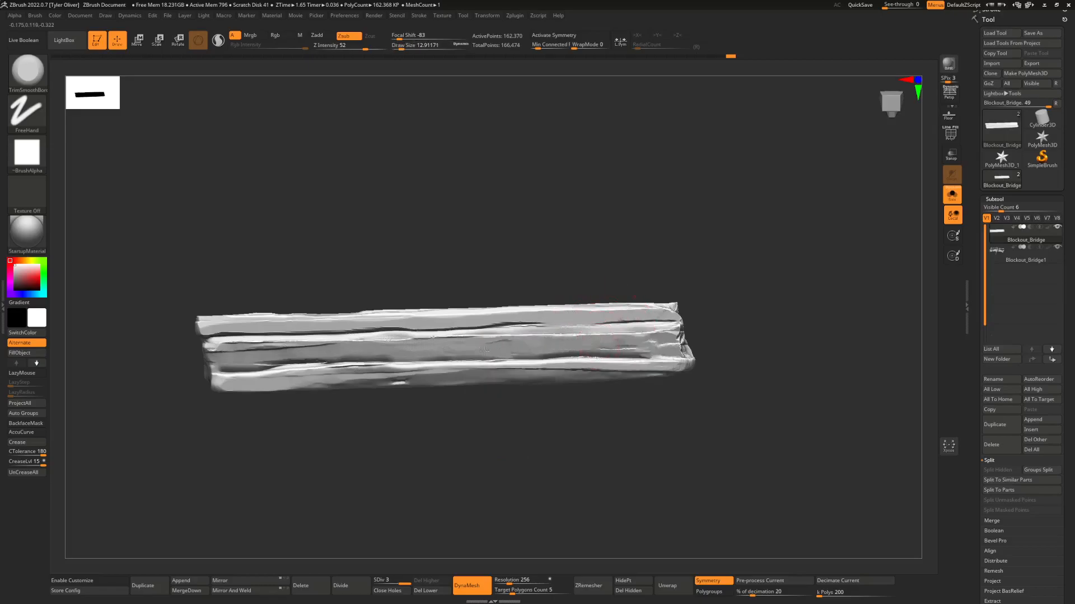
left_click_drag(458, 355, 433, 354)
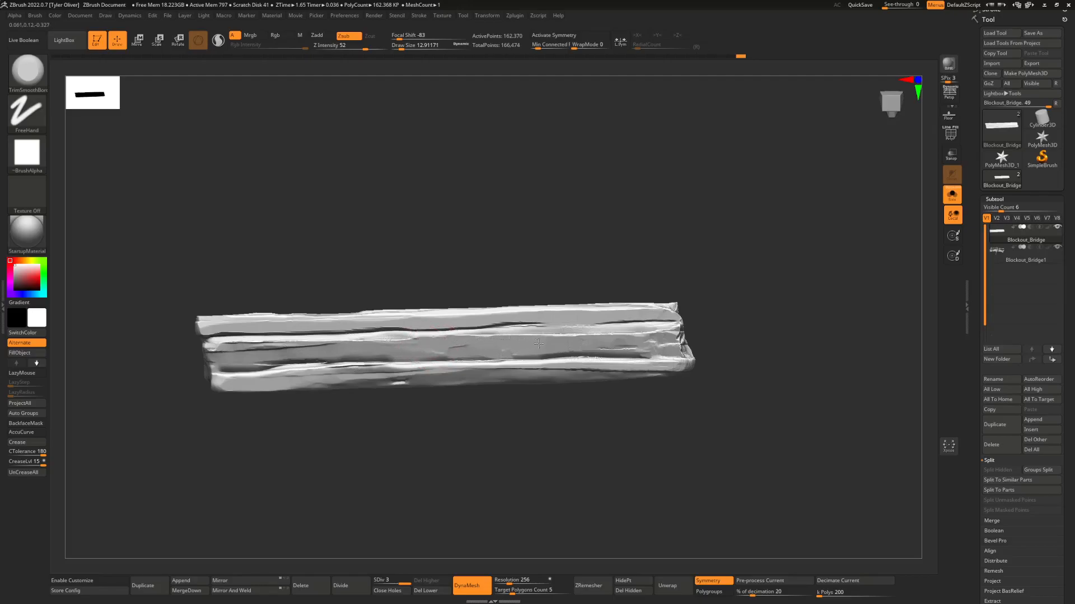
right_click_drag(516, 318, 566, 315, "alt")
mouse_move(545, 317)
left_mouse_down()
mouse_move(530, 318)
mouse_move(566, 313)
left_mouse_up()
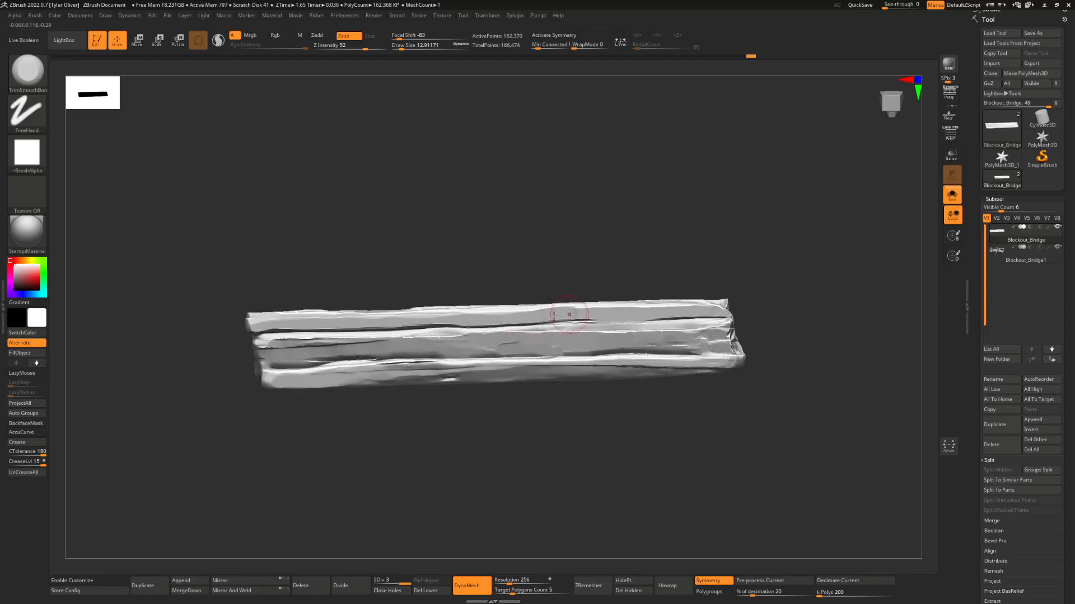
- Try to carve a grain line along the plank's broad face with DamStandard
right_click_drag(537, 343, 460, 317, "ctrl")
key("b")
key("d")
key("s")
key("space")
left_click_drag(454, 317, 525, 340)
mouse_move(589, 343)
right_mouse_down("ctrl")
mouse_move(539, 279)
mouse_move(542, 311)
mouse_move(499, 343)
mouse_move(508, 335)
right_mouse_up("ctrl")
key("ctrl+z")
key("b")
key("Escape")
key("space")
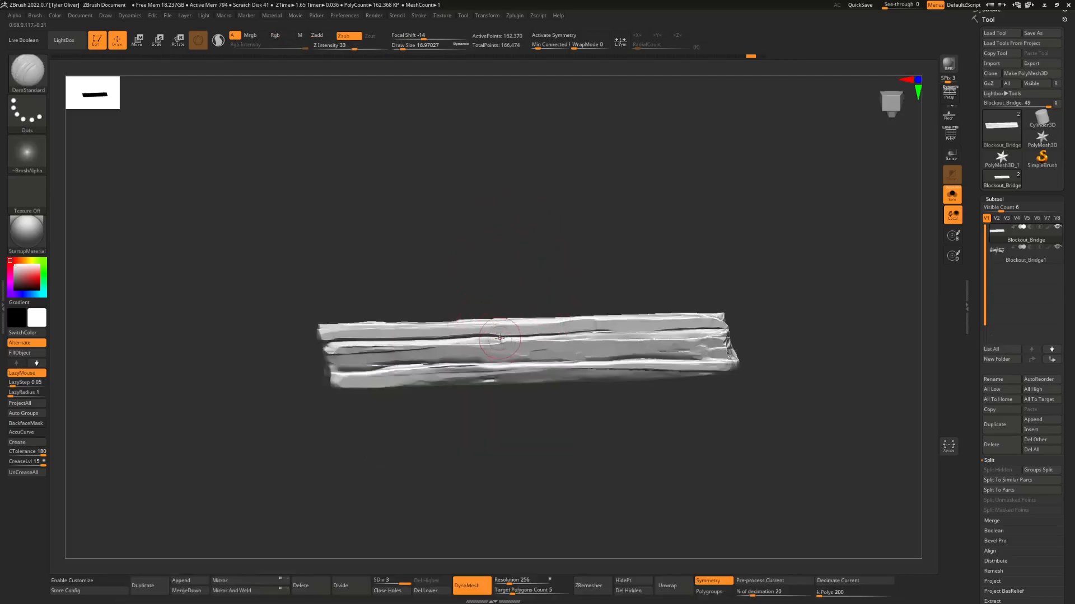
- Build up the grain strip along the broad face's long edge with ClayBuildup at a draw size of about 9.4
key("b")
key("c")
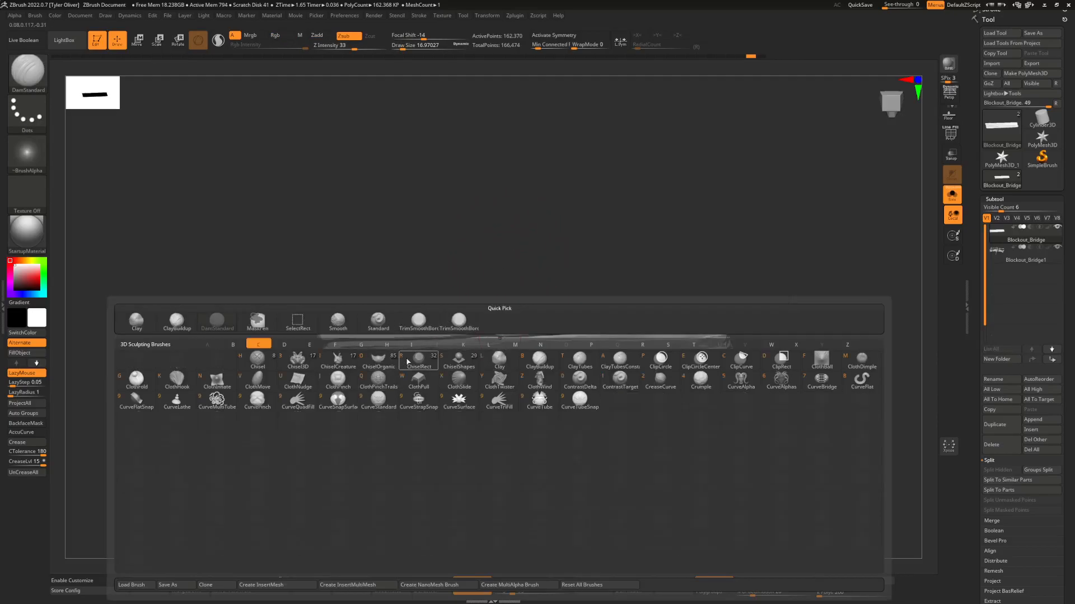
key("b")
key("space")
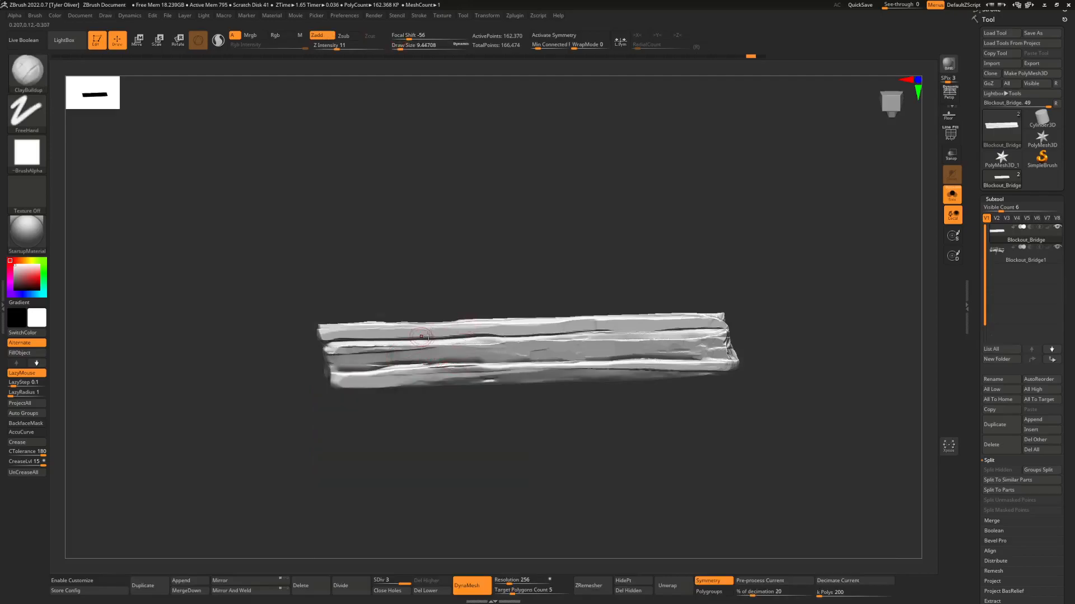
right_click_drag(386, 339, 328, 337, "ctrl")
left_click_drag(327, 338, 695, 318)
left_click_drag(584, 323, 742, 316)
right_click_drag(675, 335, 653, 392)
- Flatten the built-up strip along the plank's full length with TrimSmoothBorder
key("b")
left_click(637, 322)
right_click_drag(641, 286, 636, 321)
key("space")
left_click_drag(634, 321, 693, 312)
right_click_drag(689, 315, 674, 300)
left_click_drag(687, 309, 755, 308)
left_click_drag(635, 320, 318, 329)
right_click_drag(391, 335, 562, 330, "ctrl")
mouse_move(564, 347)
left_mouse_down()
mouse_move(375, 365)
mouse_move(699, 345)
mouse_move(845, 350)
left_mouse_up()
mouse_move(845, 350)
right_mouse_down("ctrl")
mouse_move(826, 305)
mouse_move(667, 295)
mouse_move(772, 282)
right_mouse_up("ctrl")
- Trim the plank's end and its nearby corners from several angles with TrimSmoothBorder at a draw size of about 9.4
left_click_drag(773, 283, 773, 286)
mouse_move(774, 285)
right_mouse_down()
mouse_move(784, 283)
mouse_move(753, 269)
right_mouse_up()
key("ctrl+z")
left_click_drag(829, 274, 790, 282)
mouse_move(787, 281)
right_mouse_down()
mouse_move(841, 279)
mouse_move(731, 275)
right_mouse_up()
left_click_drag(746, 295, 742, 300)
key("space")
mouse_move(731, 327)
left_mouse_down()
mouse_move(715, 327)
mouse_move(724, 316)
left_mouse_up()
right_click_drag(723, 316, 666, 299)
left_click_drag(733, 264, 725, 267)
mouse_move(726, 266)
right_mouse_down()
mouse_move(694, 297)
mouse_move(460, 334)
mouse_move(482, 275)
right_mouse_up()
right_click_drag(605, 280, 611, 347)
right_click_drag(612, 347, 646, 399, "ctrl")
right_click_drag(646, 399, 623, 361, "ctrl")
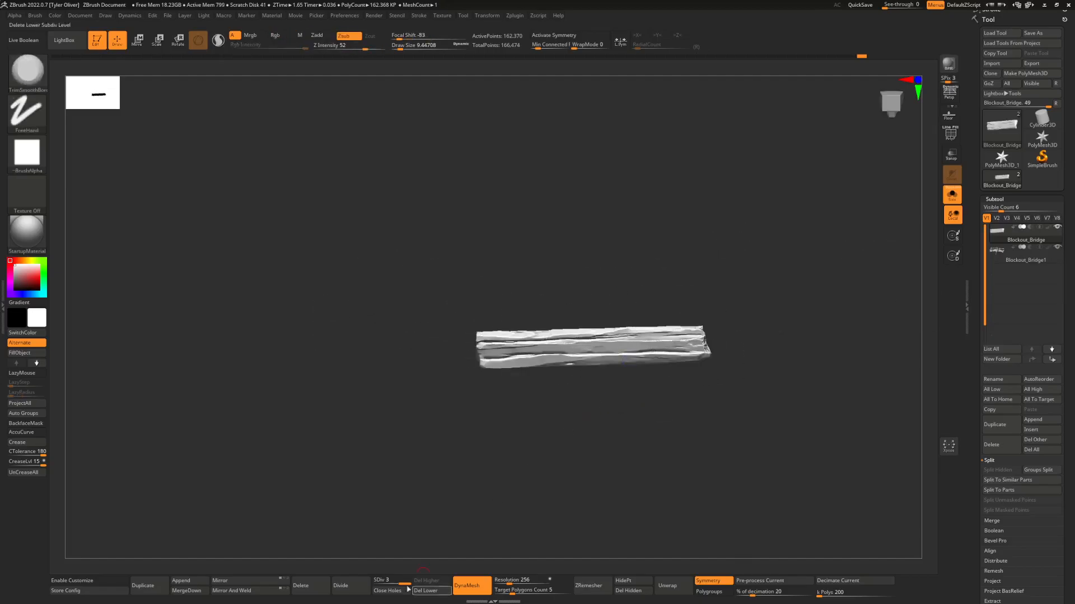
- Duplicate the sculpted plank subtool and move the copy along its Z axis
left_click(160, 591)
key("w")
left_click_drag(603, 282, 603, 216)
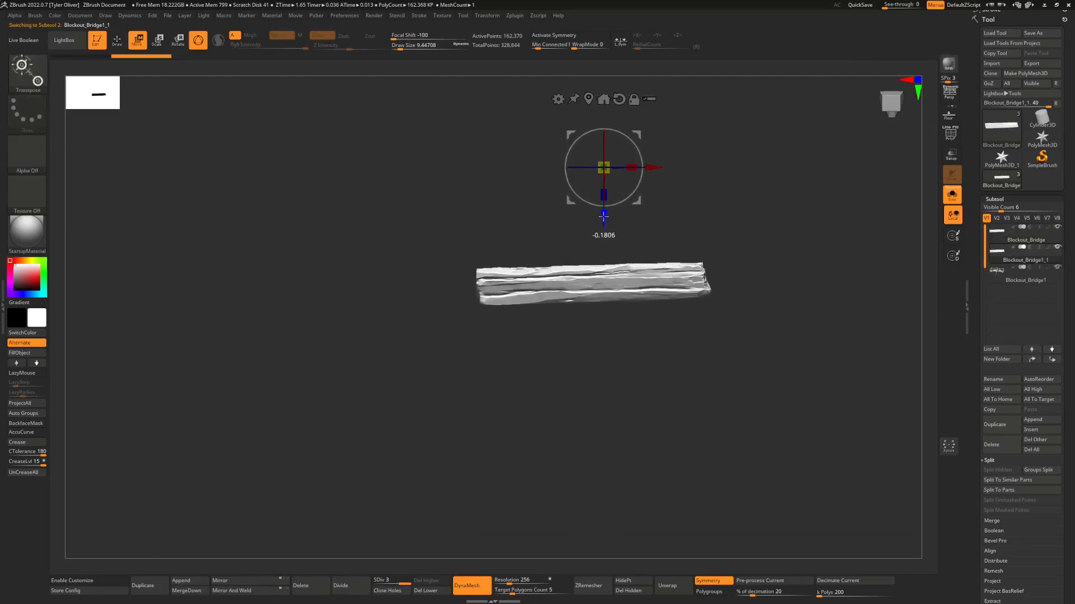
- Leave Solo mode with Blockout_Bridge1 hidden, and move the plank copy along Z so it stands beside the original
left_click(952, 196)
right_click_drag(896, 246, 985, 308, "alt")
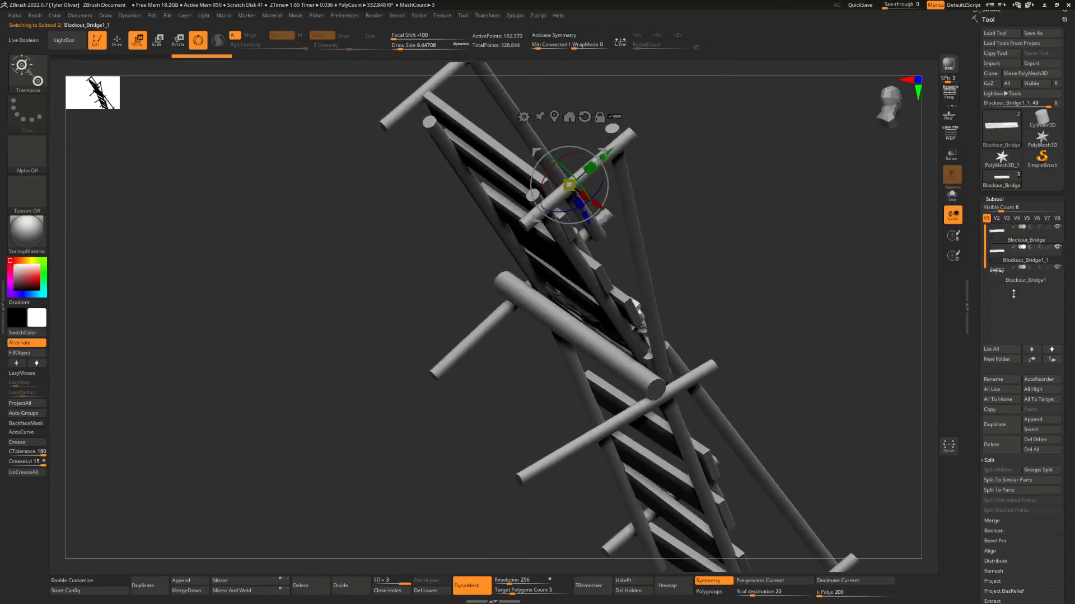
left_click(1057, 268)
left_click(1012, 255)
right_click_drag(862, 259, 578, 393, "shift")
left_click_drag(528, 308, 499, 307)
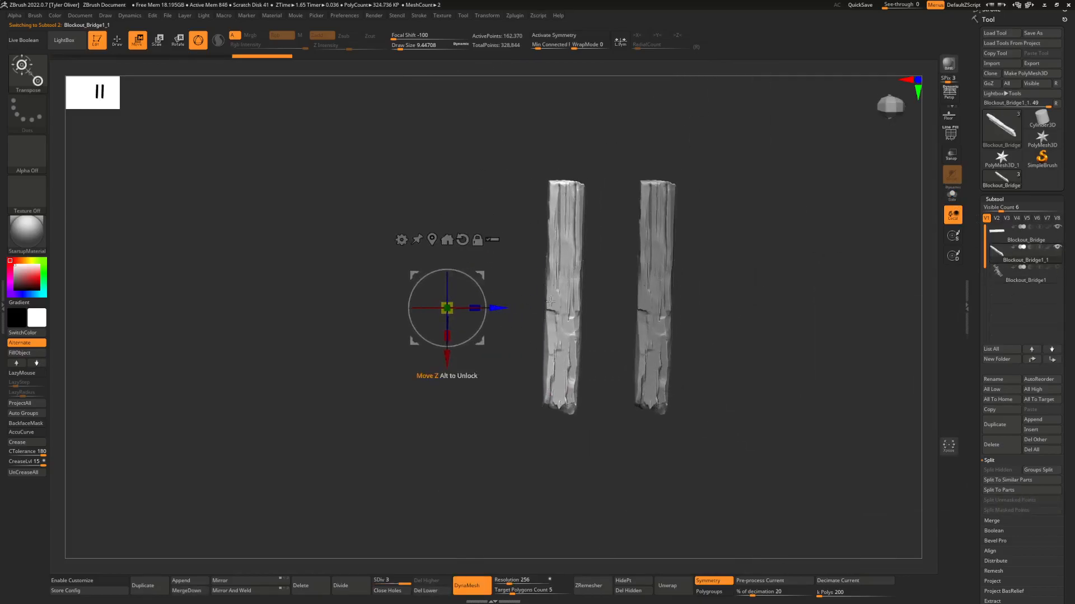
- Fill the grain grooves on the copy's broad face with lengthwise ClayBuildup strokes from one end to the other
right_click_drag(529, 306, 593, 312, "ctrl")
key("q")
key("b")
key("c")
key("b")
key("space")
key("space")
mouse_move(608, 166)
left_mouse_down()
mouse_move(599, 166)
mouse_move(594, 447)
mouse_move(628, 129)
mouse_move(631, 448)
mouse_move(612, 413)
mouse_move(624, 127)
left_mouse_up()
left_click_drag(773, 168, 642, 227)
mouse_move(608, 132)
left_mouse_down()
mouse_move(624, 451)
mouse_move(598, 261)
mouse_move(605, 132)
mouse_move(614, 450)
left_mouse_up()
- Flatten the copy's upper corner on that broad face with TrimSmoothBorder at a draw size of about 18.5
key("b")
key("t")
key("s")
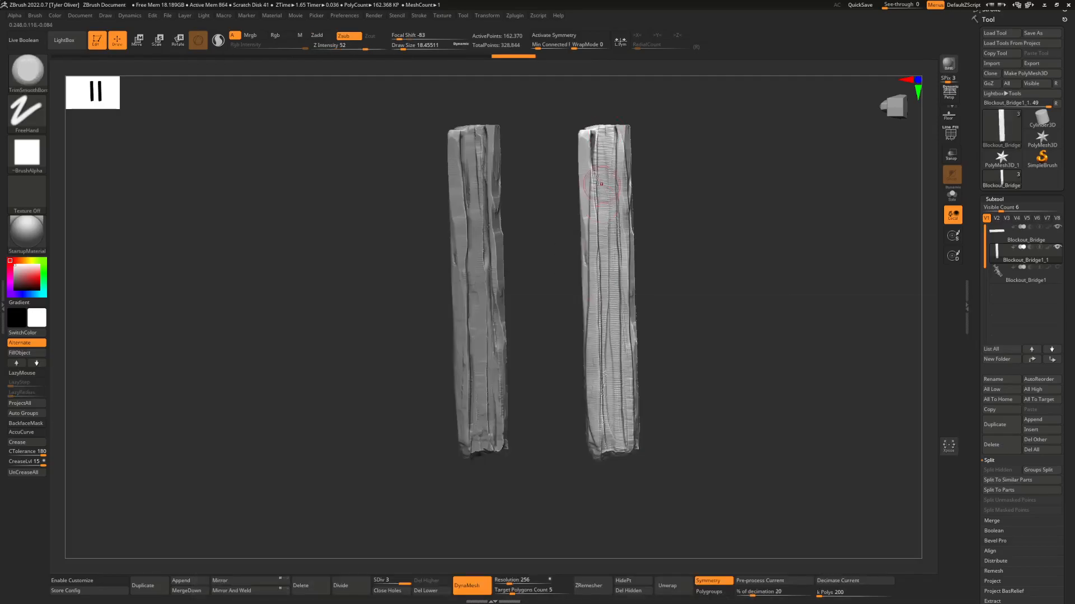
left_click_drag(587, 137, 585, 146)
- Bend the copy's middle and lower end into a slight bow using the Move brush at a draw size of about 124
key("b")
key("m")
key("comma")
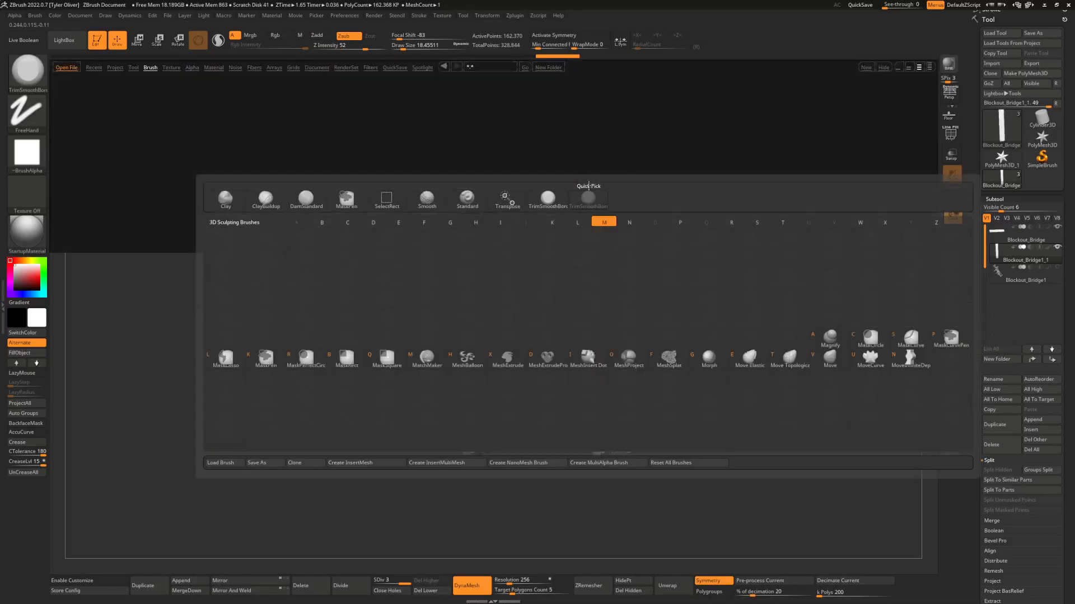
key("b")
key("m")
key("v")
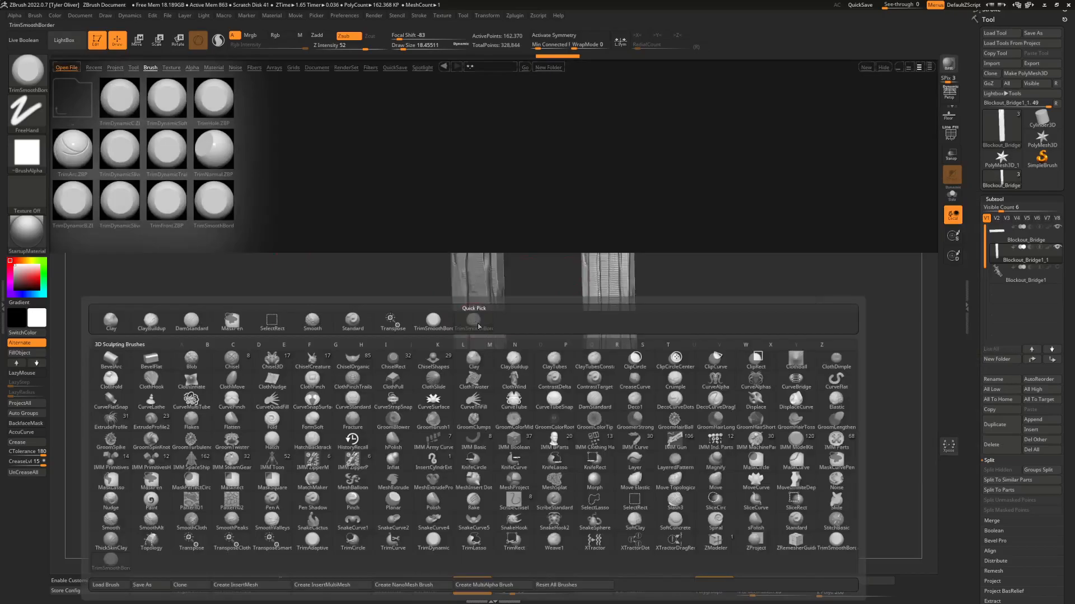
left_click(77, 43)
right_click_drag(571, 330, 571, 290, "ctrl")
key("space")
left_click_drag(606, 234, 630, 224)
left_click_drag(627, 324, 621, 324)
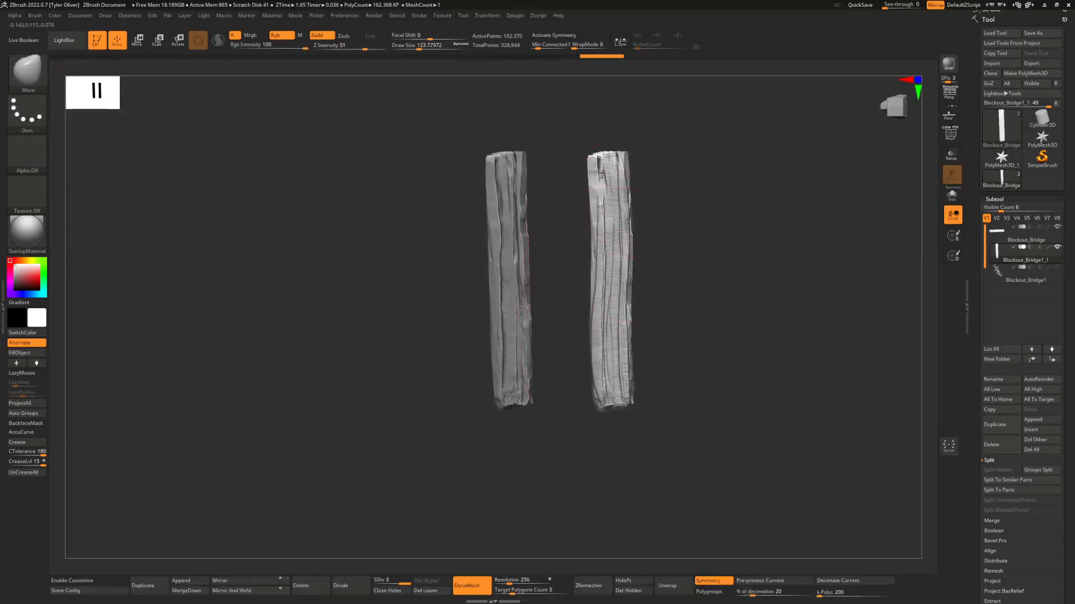
left_click_drag(624, 407, 614, 409)
- Flatten the outer lengthwise strip of the copy's broad face with TrimSmoothBorder at a draw size of about 32.7
key("b")
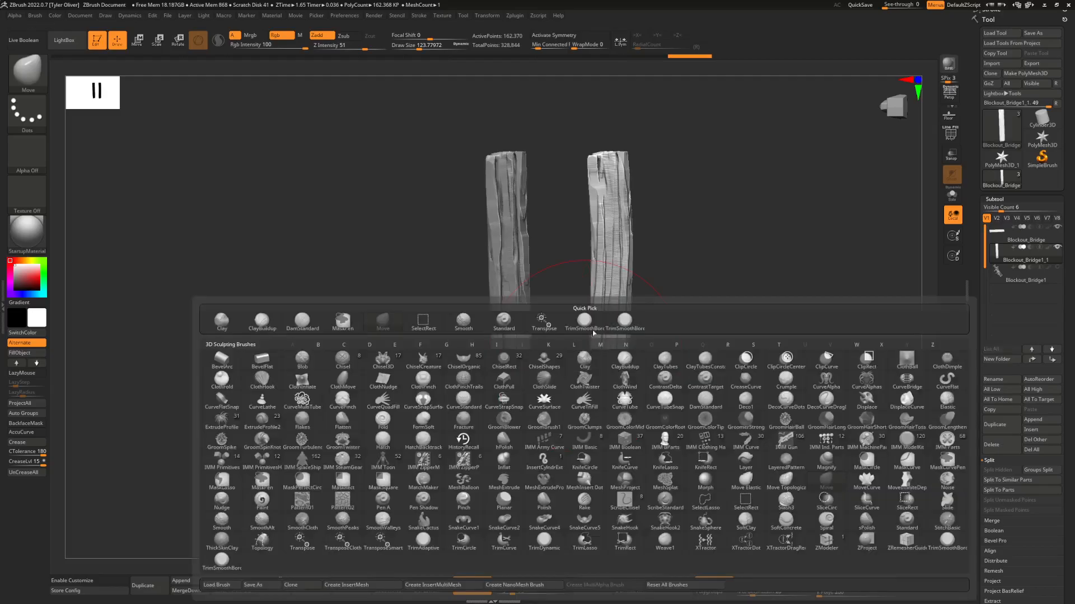
left_click(628, 322)
right_click_drag(631, 259, 633, 299, "ctrl")
key("space")
left_click_drag(628, 297, 618, 297)
right_click_drag(624, 298, 626, 252)
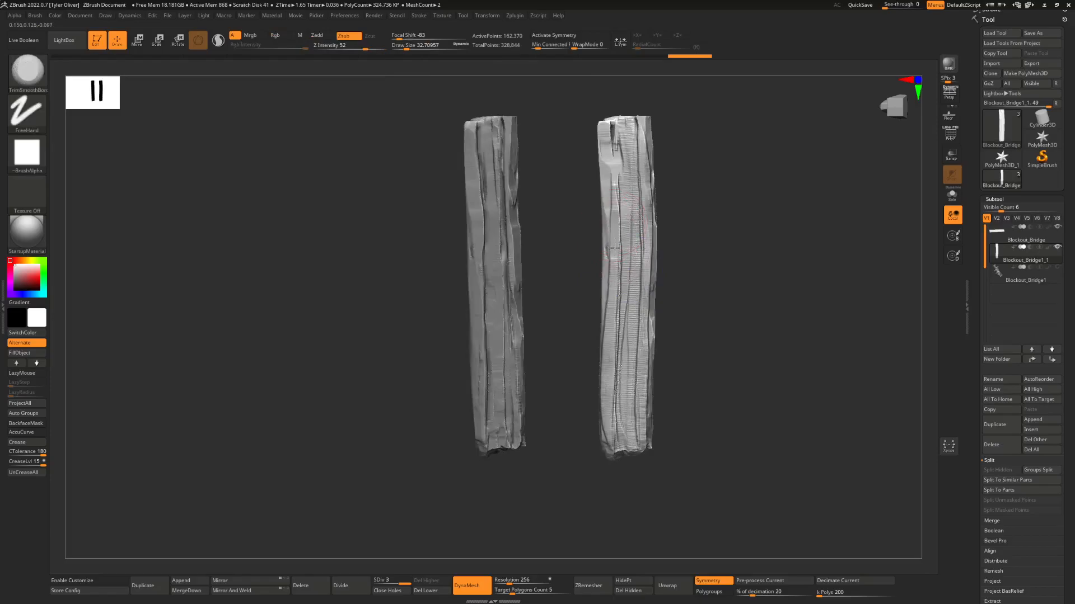
mouse_move(611, 318)
left_mouse_down()
mouse_move(610, 400)
mouse_move(638, 427)
mouse_move(643, 338)
left_mouse_up()
key("ctrl+z")
- Flatten the rippled clay strips from the top to the lower end of that broad face at a draw size of about 15.6
key("space")
left_click_drag(631, 398, 626, 398)
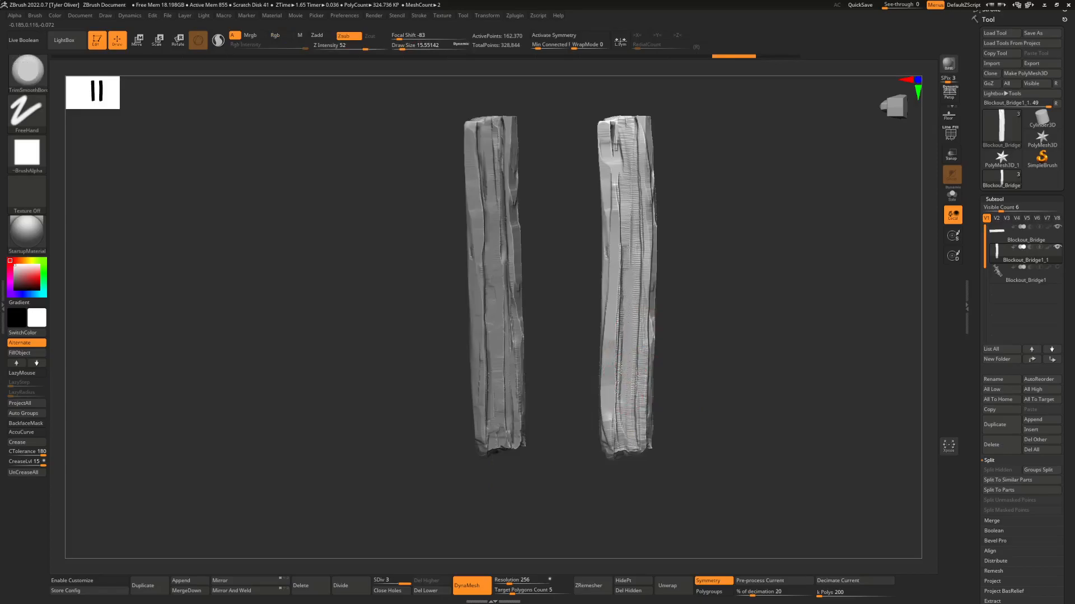
mouse_move(624, 135)
left_mouse_down()
mouse_move(633, 127)
mouse_move(643, 138)
left_mouse_up()
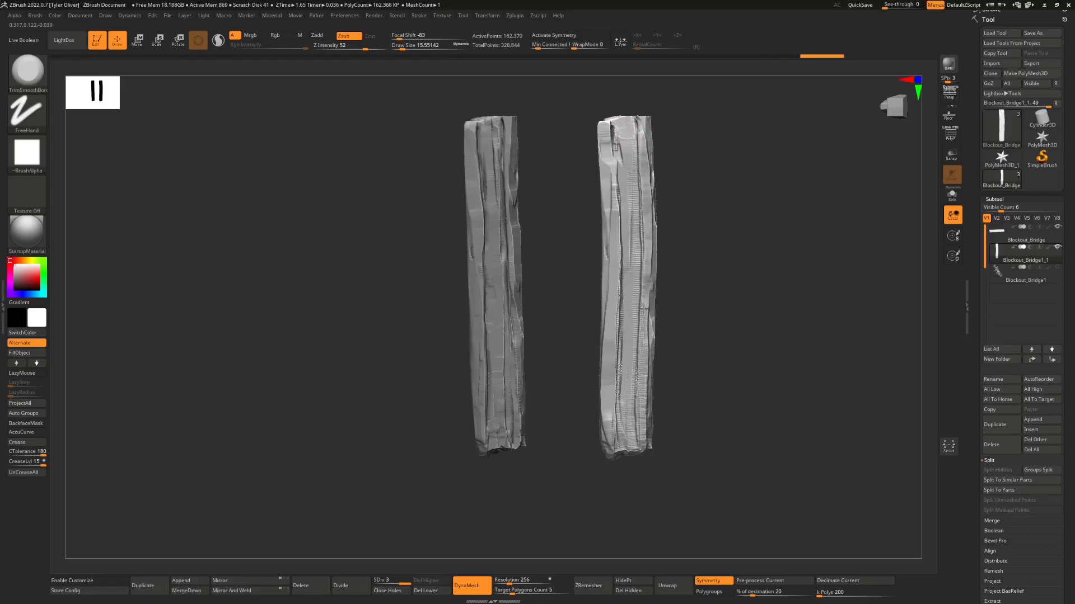
left_click_drag(641, 430, 642, 450)
mouse_move(643, 450)
right_mouse_down("ctrl")
mouse_move(643, 419)
mouse_move(644, 430)
right_mouse_up("ctrl")
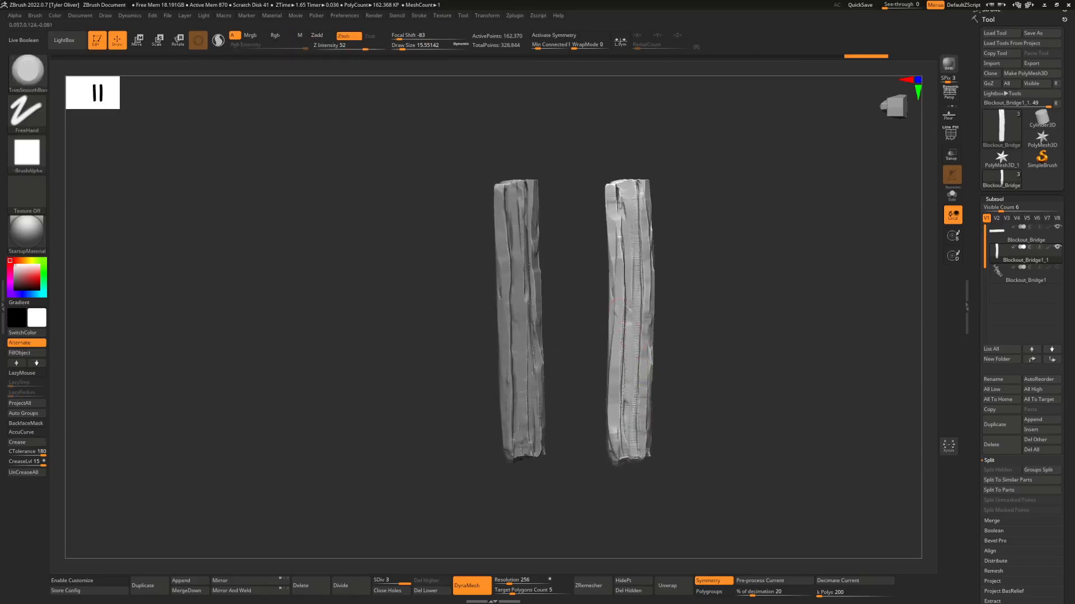
mouse_move(631, 435)
left_mouse_down()
mouse_move(628, 449)
mouse_move(615, 447)
left_mouse_up()
- Flatten the clay ridges on the copy's opposite broad face with TrimSmoothBorder at a draw size of 28.75
mouse_move(614, 442)
right_mouse_down()
mouse_move(653, 436)
mouse_move(649, 470)
mouse_move(633, 415)
mouse_move(599, 366)
right_mouse_up()
key("space")
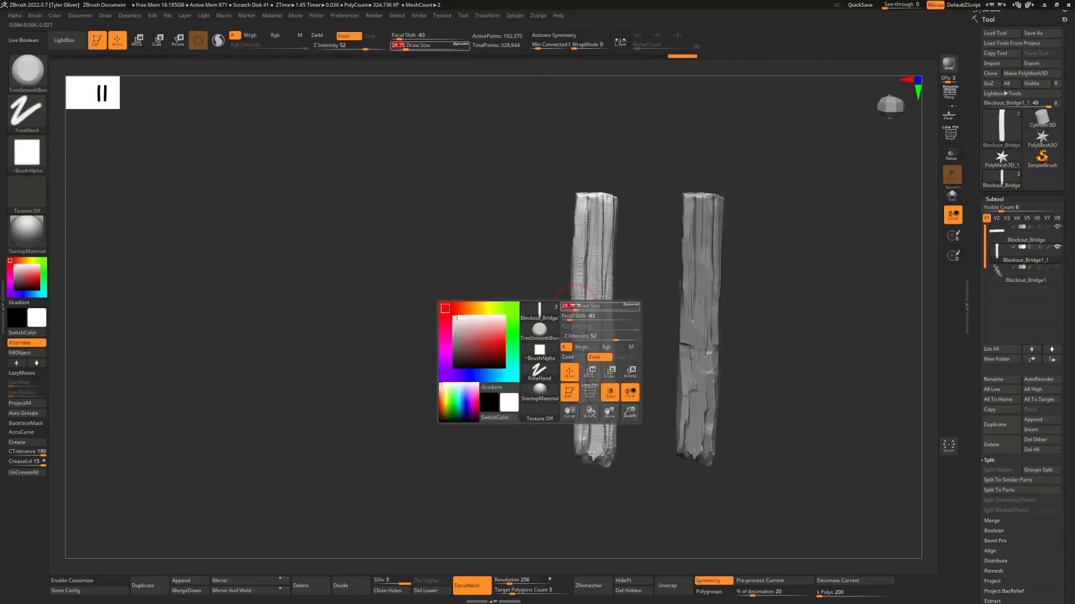
left_click_drag(579, 241, 603, 227)
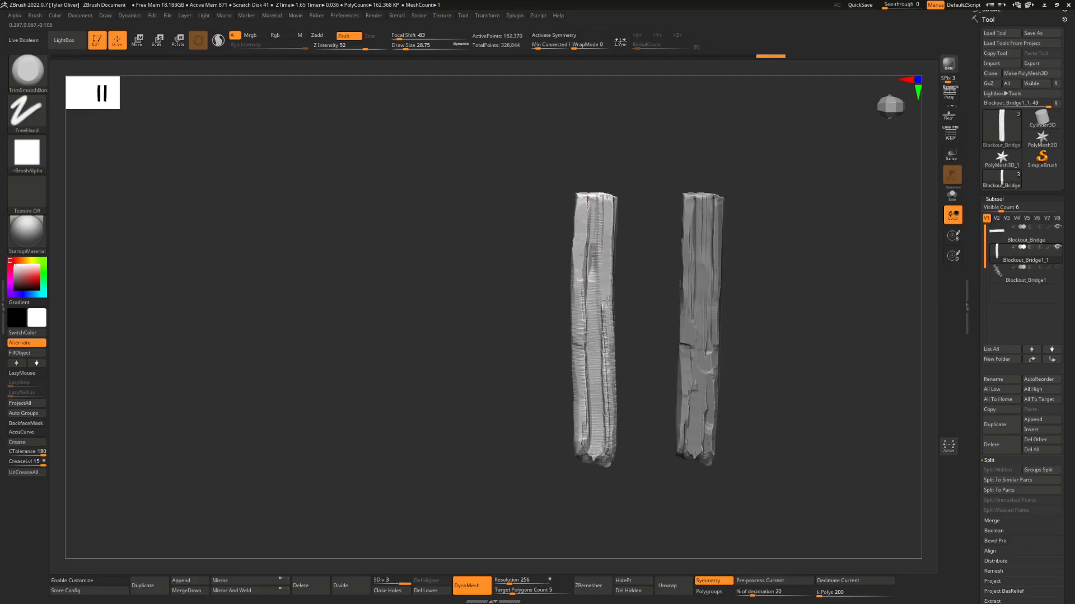
left_click_drag(609, 325, 609, 358)
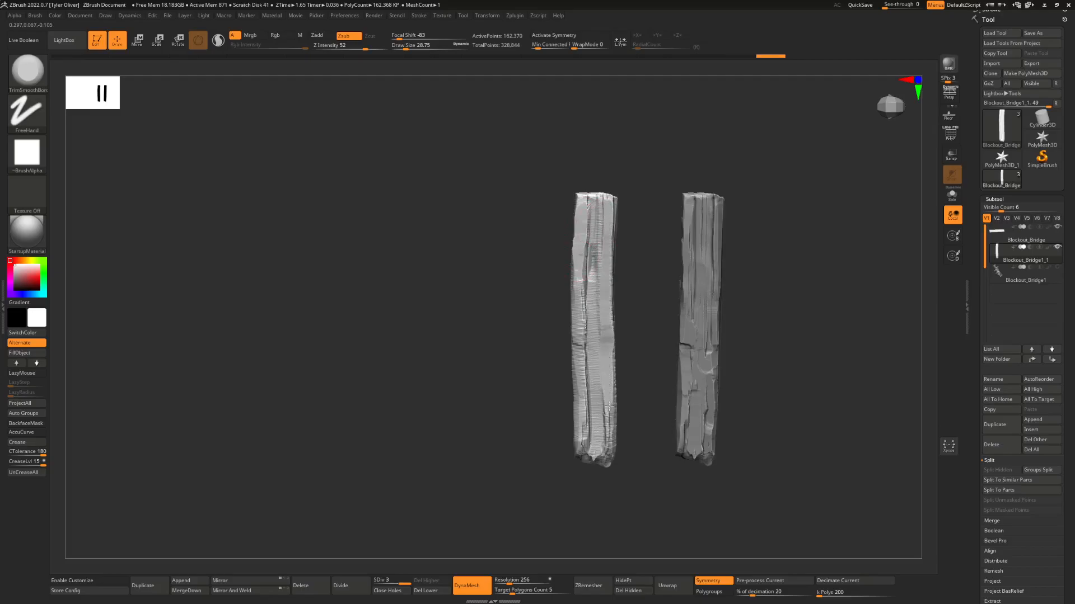
- Trim the outer strip and middle of the opposite broad face with TrimSmoothBorder at a draw size of about 20
mouse_move(605, 434)
right_mouse_down()
mouse_move(606, 328)
mouse_move(583, 323)
mouse_move(581, 278)
mouse_move(595, 276)
mouse_move(565, 256)
mouse_move(520, 278)
mouse_move(580, 278)
mouse_move(504, 312)
right_mouse_up()
right_click(580, 279)
right_click(498, 301)
left_click(501, 301)
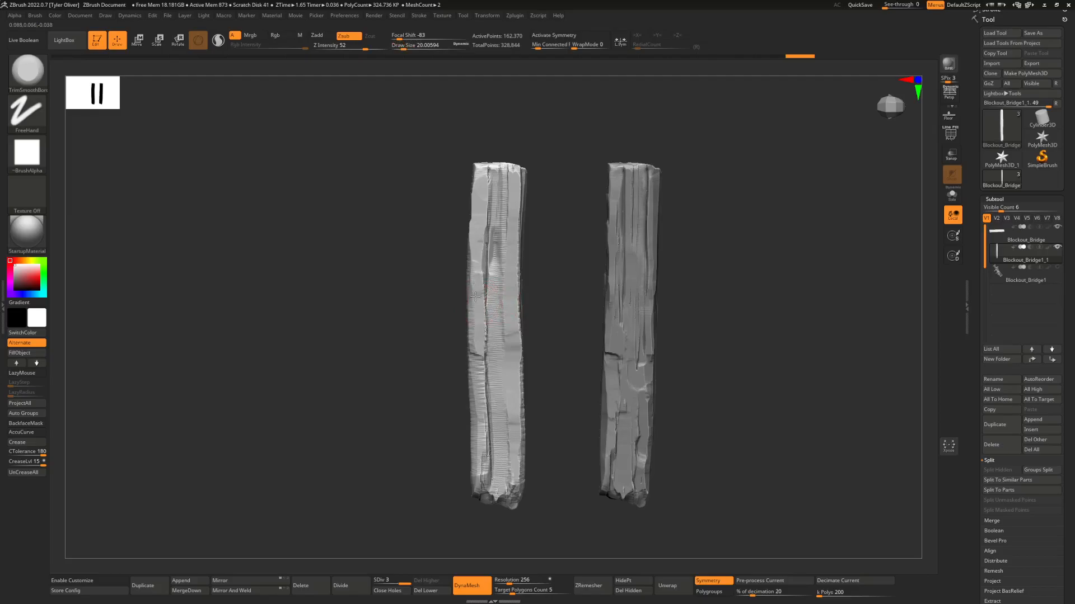
mouse_move(506, 316)
right_mouse_down()
mouse_move(595, 308)
mouse_move(504, 335)
right_mouse_up()
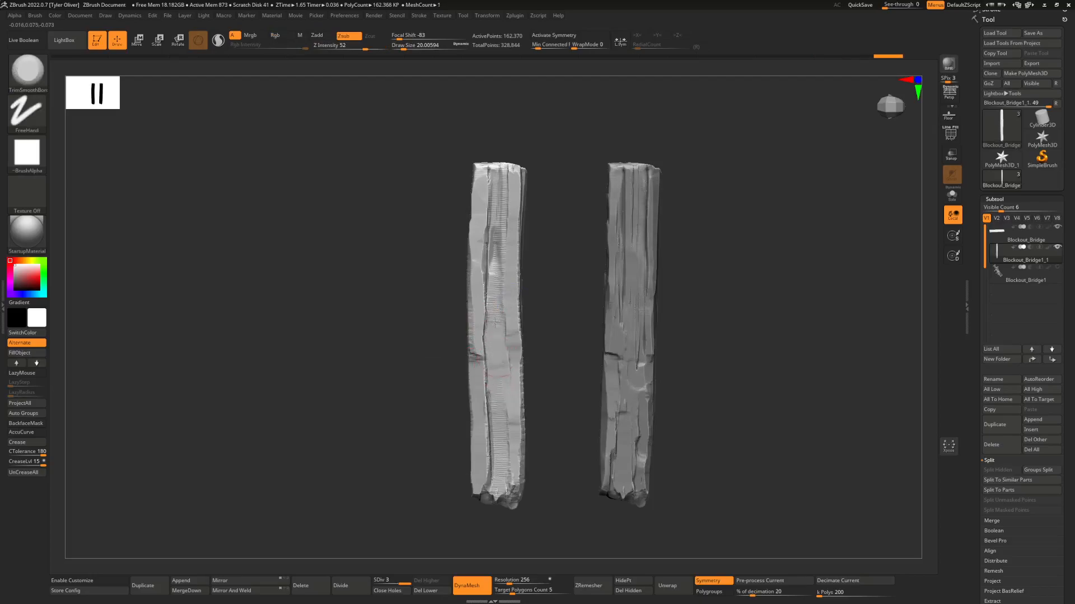
- Cut smaller planes along the central grain groove of the same face at a draw size of about 11.7
key("space")
left_click_drag(501, 235, 499, 234)
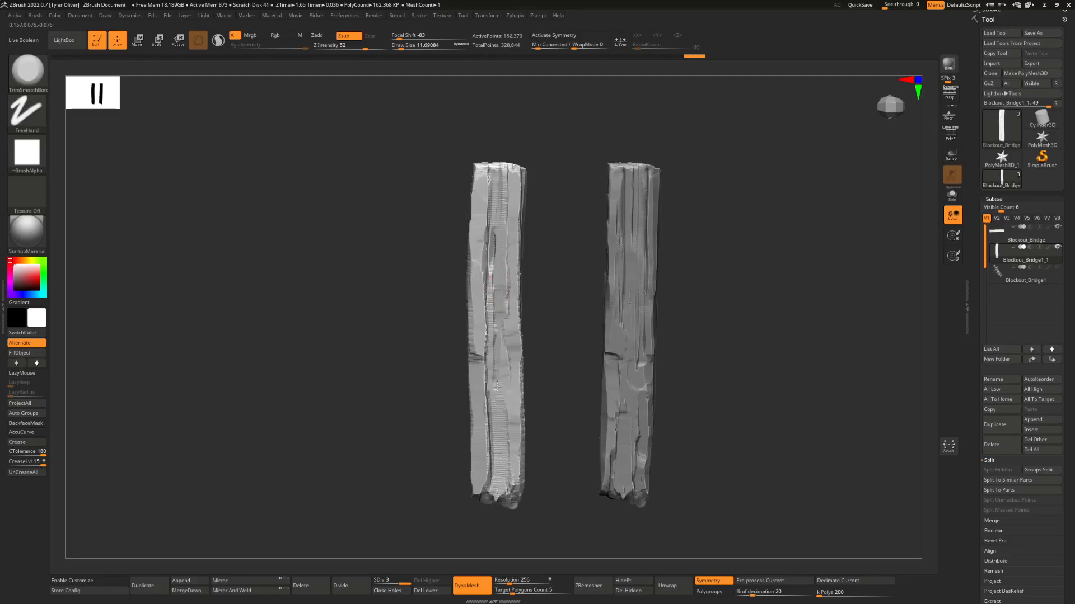
left_click_drag(495, 411, 495, 417)
left_click_drag(496, 469, 497, 482)
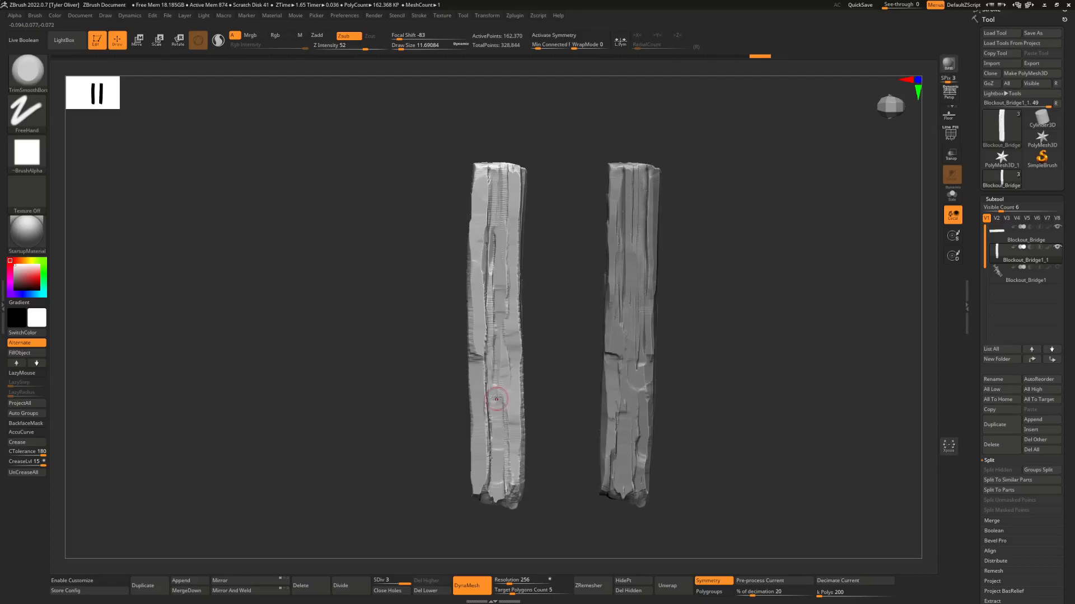
left_click_drag(493, 318, 490, 304)
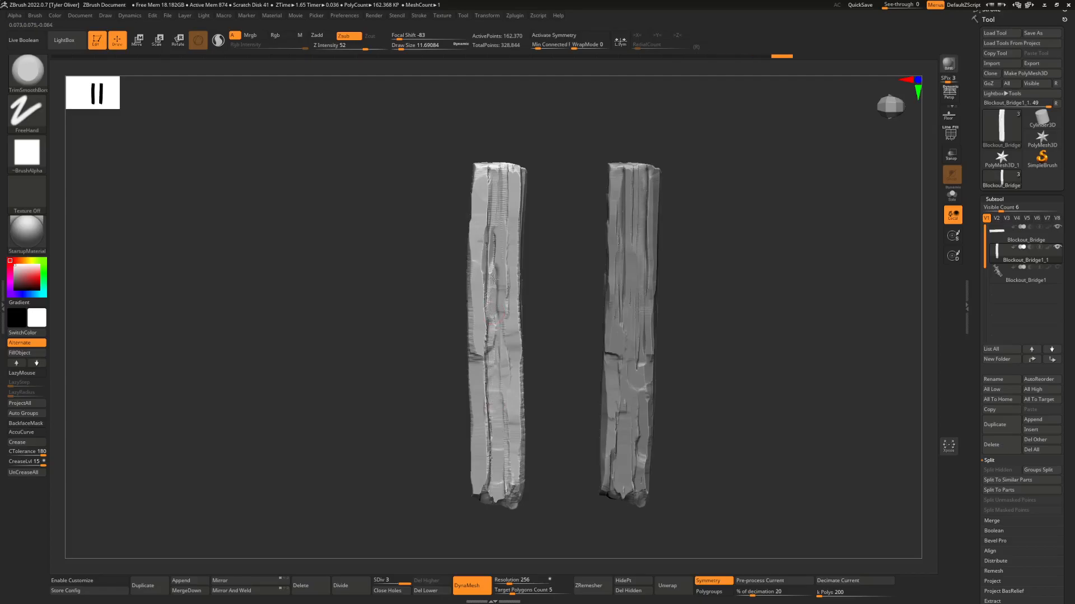
- Flatten the remaining ripples on the upper half of that face with TrimSmoothBorder at a draw size of about 18.5
key("space")
left_click_drag(497, 219, 502, 206)
mouse_move(500, 214)
left_mouse_down()
mouse_move(502, 182)
mouse_move(497, 212)
left_mouse_up()
left_click_drag(505, 289, 515, 170)
right_click_drag(514, 179, 495, 289, "ctrl")
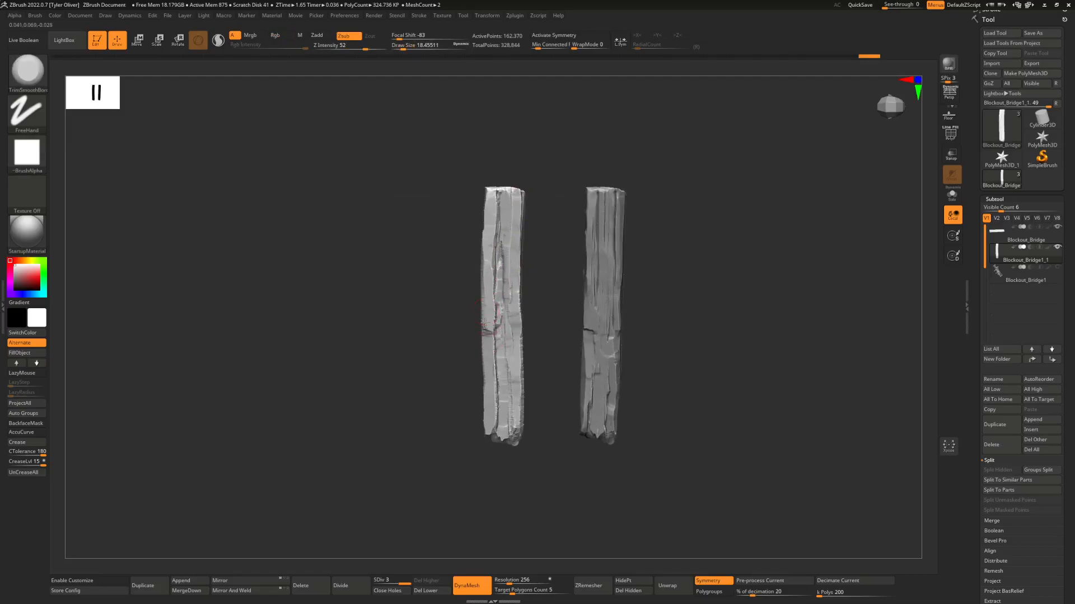
- Trim the rippled narrow side of the plank copy with TrimSmoothBorder
mouse_move(484, 237)
right_mouse_down()
mouse_move(453, 218)
mouse_move(471, 248)
right_mouse_up()
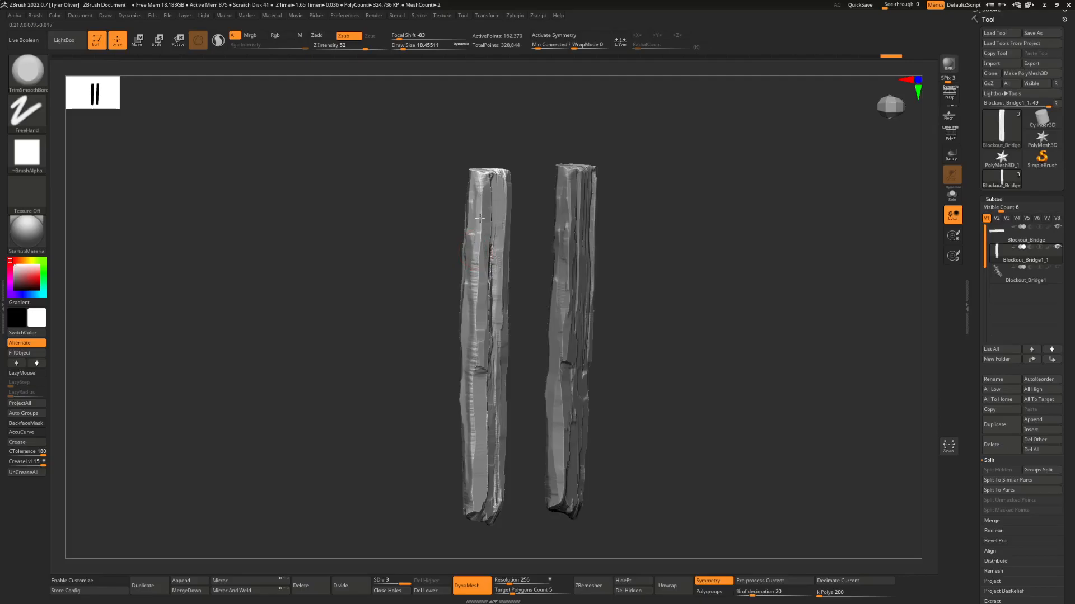
right_click_drag(476, 261, 473, 273)
mouse_move(472, 178)
right_mouse_down()
mouse_move(489, 209)
mouse_move(470, 168)
mouse_move(485, 180)
right_mouse_up()
- Smooth the copy's top end and cut a broad bevel along its rim with TrimSmoothBorder
mouse_move(471, 163)
left_mouse_down("shift")
mouse_move(468, 186)
mouse_move(445, 159)
mouse_move(471, 158)
left_mouse_up("shift")
left_click_drag(471, 157, 437, 148)
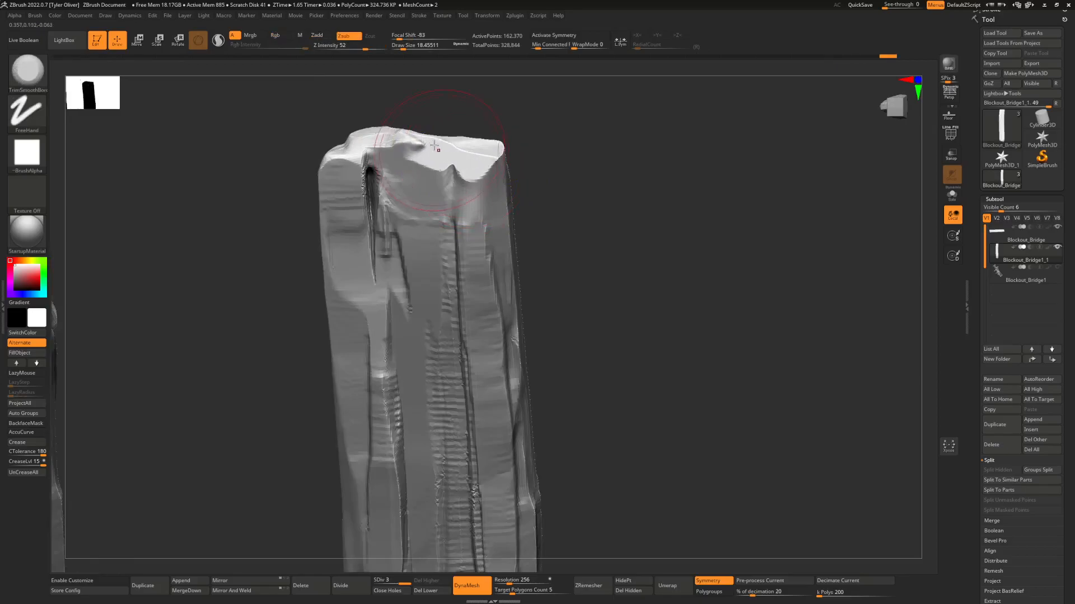
right_click_drag(437, 148, 433, 172)
mouse_move(421, 152)
left_mouse_down()
mouse_move(394, 130)
mouse_move(387, 147)
left_mouse_up()
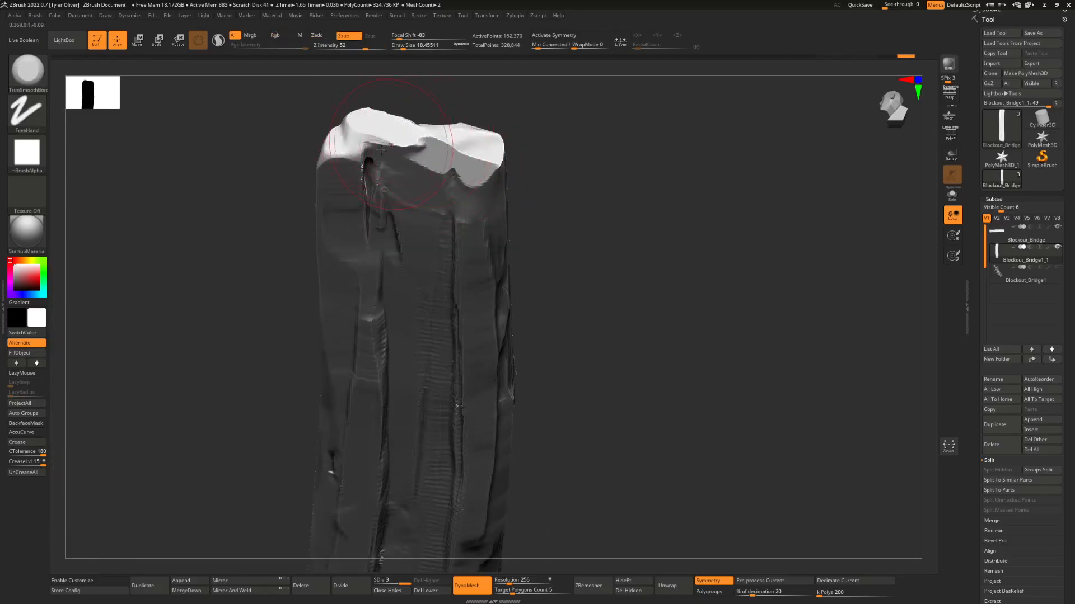
right_click_drag(387, 147, 388, 182)
- Smooth and trim the deep crack below the top rim, using TrimSmoothBorder at a draw size of about 7.5
key("space")
left_click_drag(389, 182, 373, 181)
right_click_drag(390, 182, 387, 178)
mouse_move(388, 178)
left_mouse_down("shift")
mouse_move(373, 183)
mouse_move(371, 175)
left_mouse_up("shift")
right_click_drag(380, 179, 377, 173)
key("space")
left_click_drag(378, 173, 375, 178)
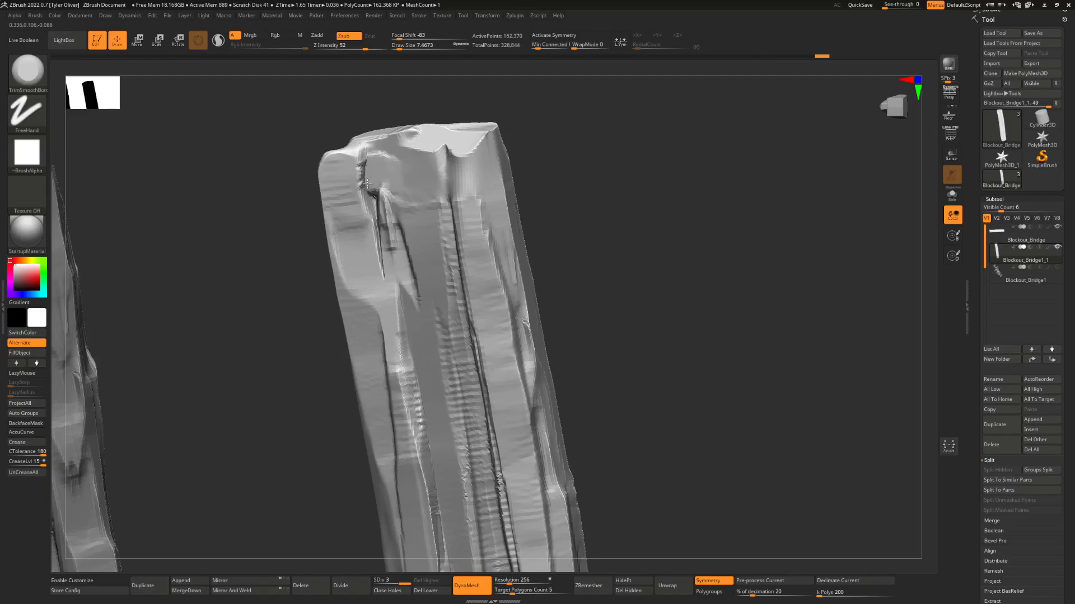
- Smooth the area around the crack and chip sharp planes into the copy's upper corner edge
mouse_move(377, 231)
right_mouse_down()
mouse_move(435, 235)
mouse_move(389, 232)
right_mouse_up()
mouse_move(384, 197)
left_mouse_down("shift")
mouse_move(374, 178)
mouse_move(349, 190)
mouse_move(361, 249)
left_mouse_up("shift")
mouse_move(365, 286)
left_mouse_down()
mouse_move(352, 216)
mouse_move(327, 168)
mouse_move(336, 159)
mouse_move(353, 180)
mouse_move(331, 201)
left_mouse_up()
right_click_drag(340, 197, 361, 174)
left_click_drag(330, 168, 331, 244, "shift")
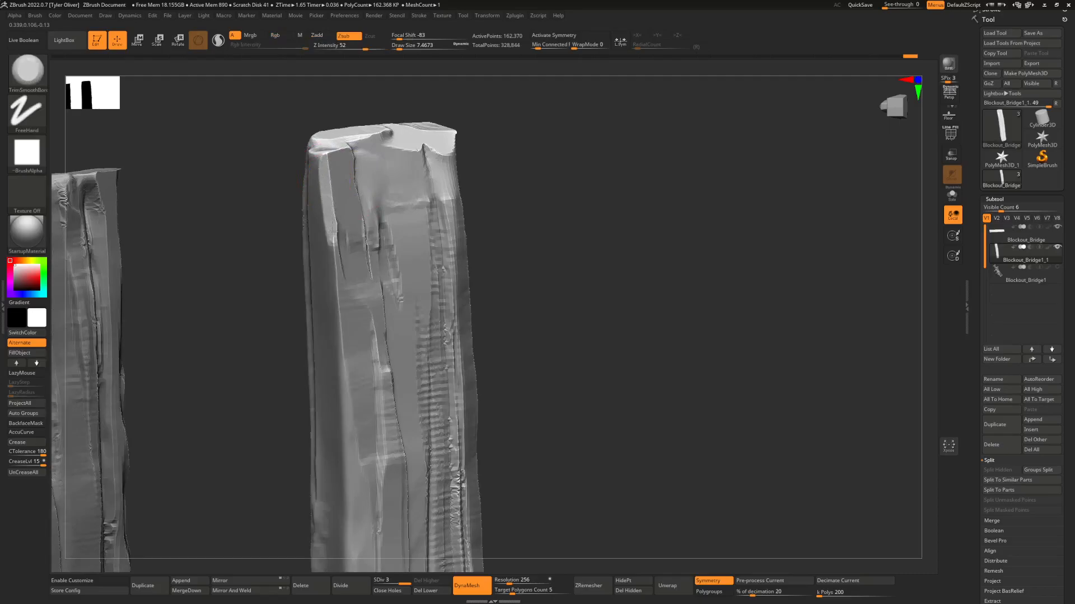
- Flatten the long central strip of the plank copy's front face with TrimSmoothBorder at a draw size of about 15.5
right_click_drag(339, 290, 322, 203, "ctrl")
right_click_drag(364, 313, 440, 280, "ctrl")
right_click_drag(439, 279, 545, 253, "alt")
right_click_drag(545, 253, 520, 291, "ctrl")
key("space")
left_click_drag(482, 331, 485, 331)
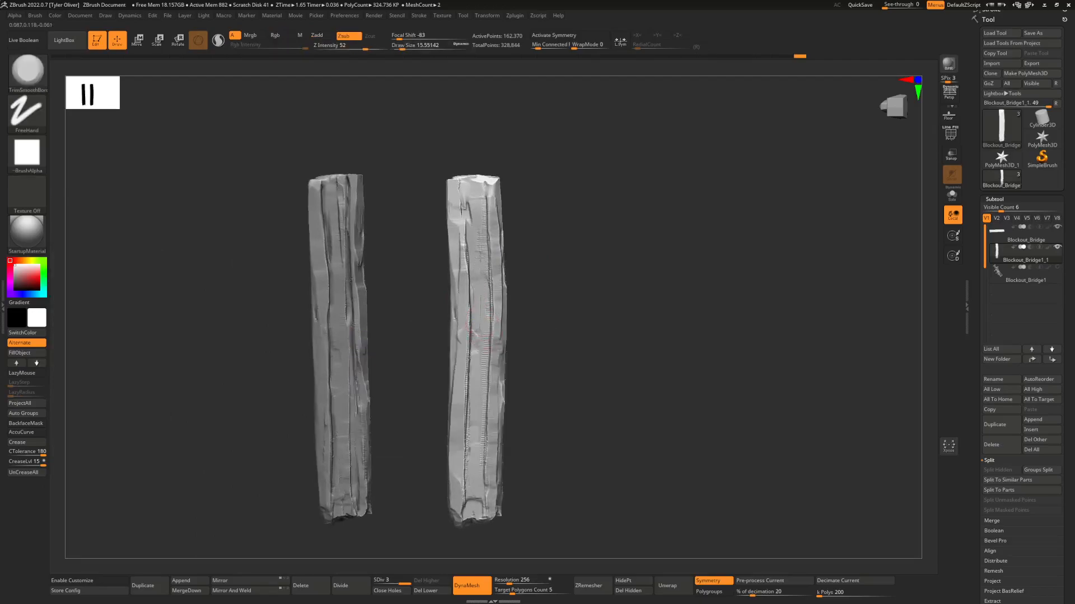
left_click_drag(479, 236, 479, 347)
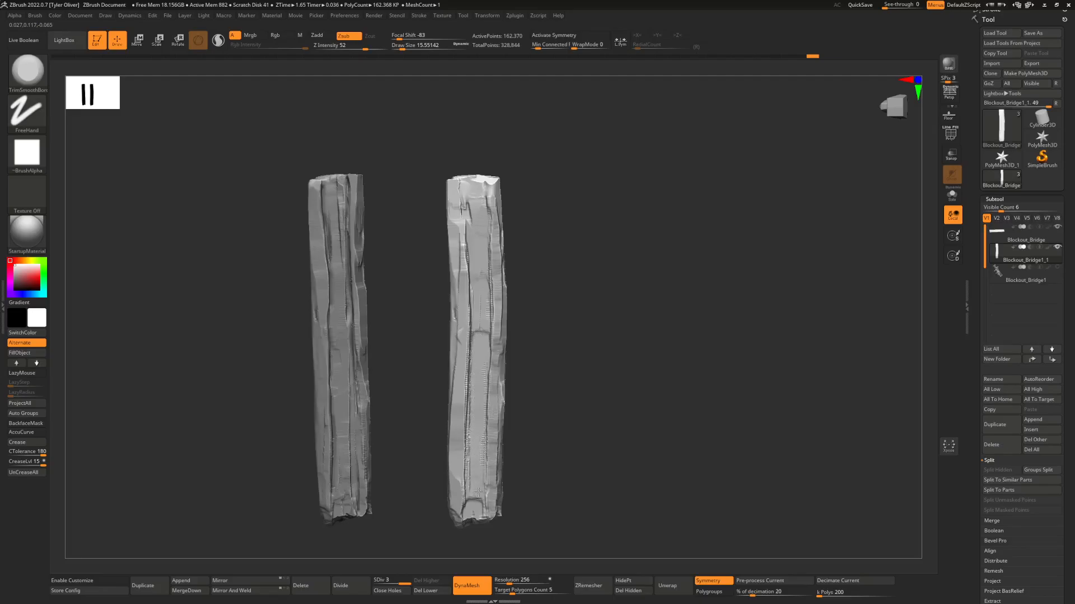
left_click_drag(476, 485, 475, 496)
left_click_drag(482, 313, 480, 323)
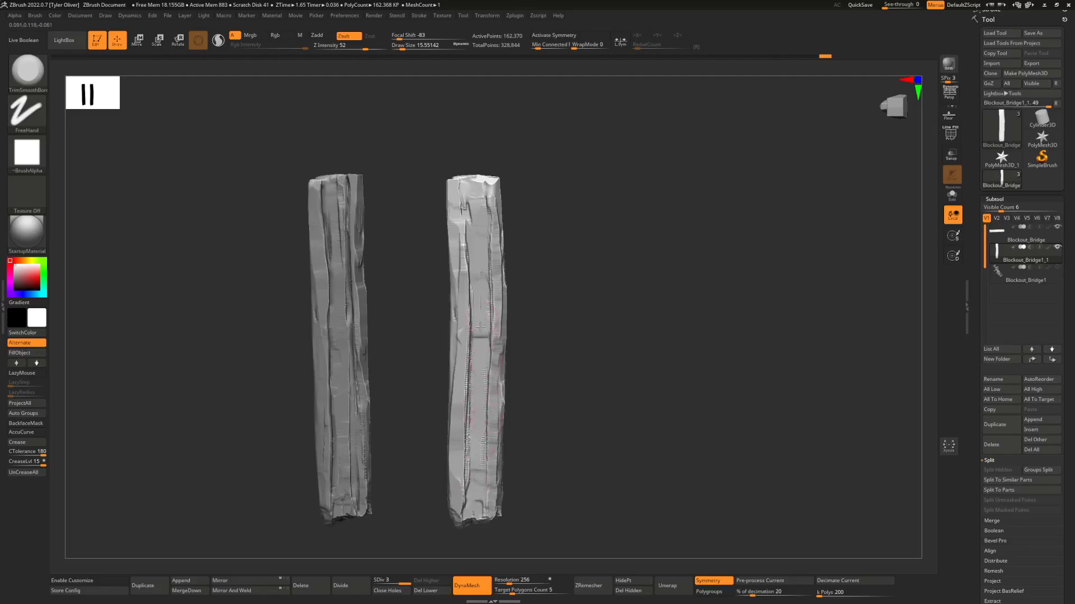
mouse_move(482, 367)
left_mouse_down()
mouse_move(479, 476)
mouse_move(487, 465)
left_mouse_up()
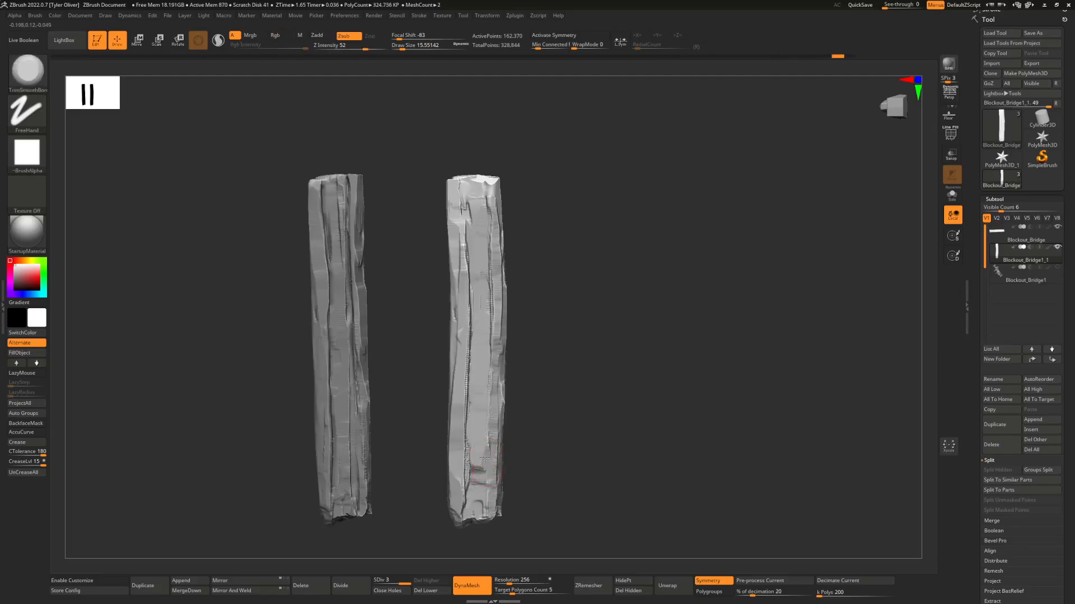
- Carve a jagged chip into the front face near the plank copy's lower end
left_click_drag(488, 495, 489, 509)
left_click_drag(468, 468, 466, 506)
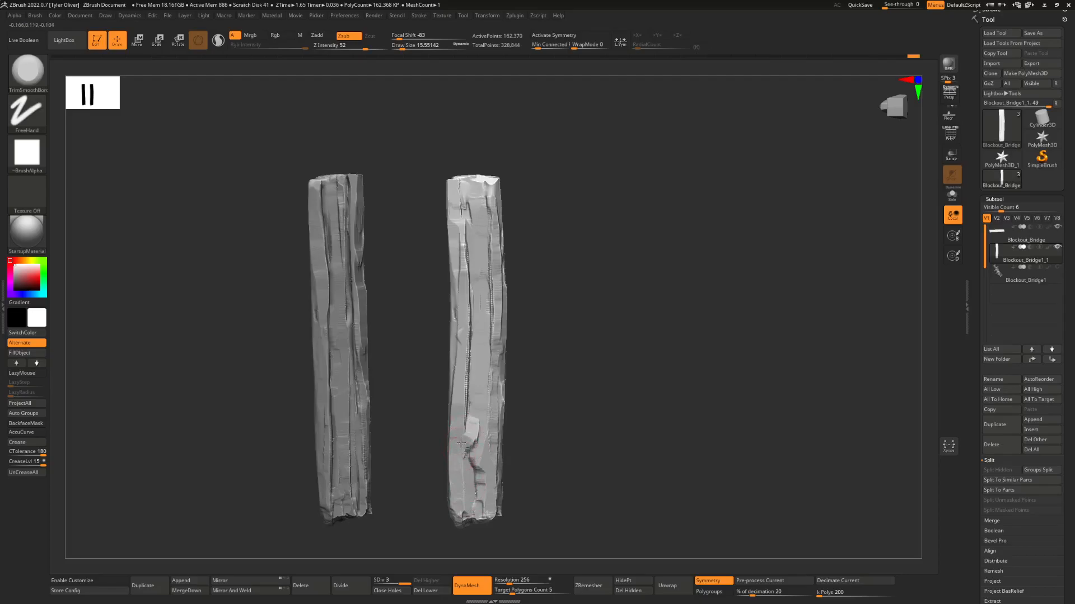
left_click_drag(466, 417, 473, 398, "shift")
- Smooth the rough grain lines along the middle of the copy's front face at a draw size of about 9.4
right_click_drag(473, 397, 465, 380)
key("space")
left_click_drag(479, 398, 471, 398)
mouse_move(464, 389)
right_mouse_down()
mouse_move(470, 398)
mouse_move(468, 374)
mouse_move(466, 427)
right_mouse_up()
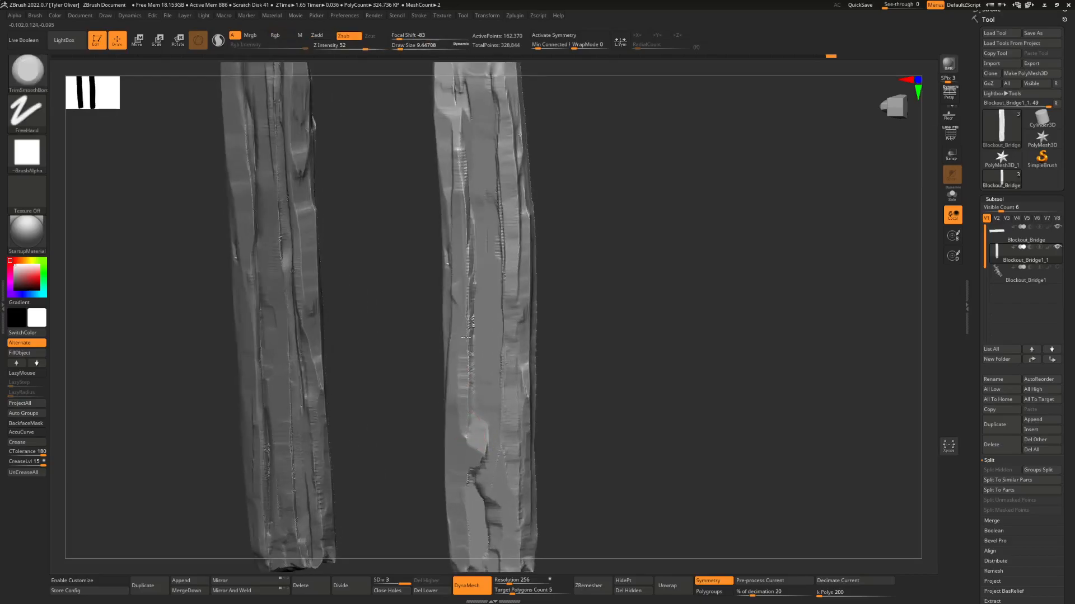
left_click_drag(474, 318, 475, 355, "shift")
mouse_move(475, 354)
right_mouse_down("ctrl")
mouse_move(454, 307)
mouse_move(480, 313)
right_mouse_up("ctrl")
left_click_drag(496, 370, 497, 395, "shift")
mouse_move(497, 394)
right_mouse_down("ctrl")
mouse_move(518, 384)
mouse_move(454, 338)
mouse_move(523, 360)
mouse_move(472, 300)
right_mouse_up("ctrl")
right_click(497, 337)
left_click_drag(472, 300, 475, 379, "shift")
- Flatten the upper part of the copy's reverse side with TrimSmoothBorder at a draw size of about 25
right_click_drag(475, 379, 468, 361)
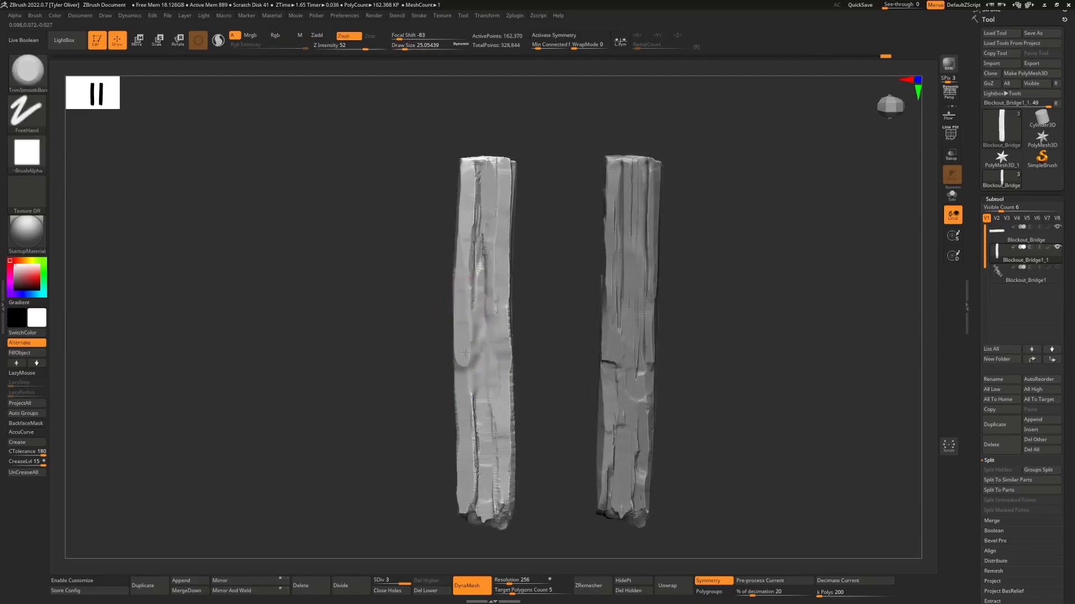
left_click_drag(459, 279, 460, 259)
right_click_drag(462, 253, 468, 234)
left_click_drag(474, 218, 476, 173)
right_click_drag(476, 173, 479, 180)
left_click_drag(479, 180, 485, 225)
right_click_drag(480, 340, 476, 358)
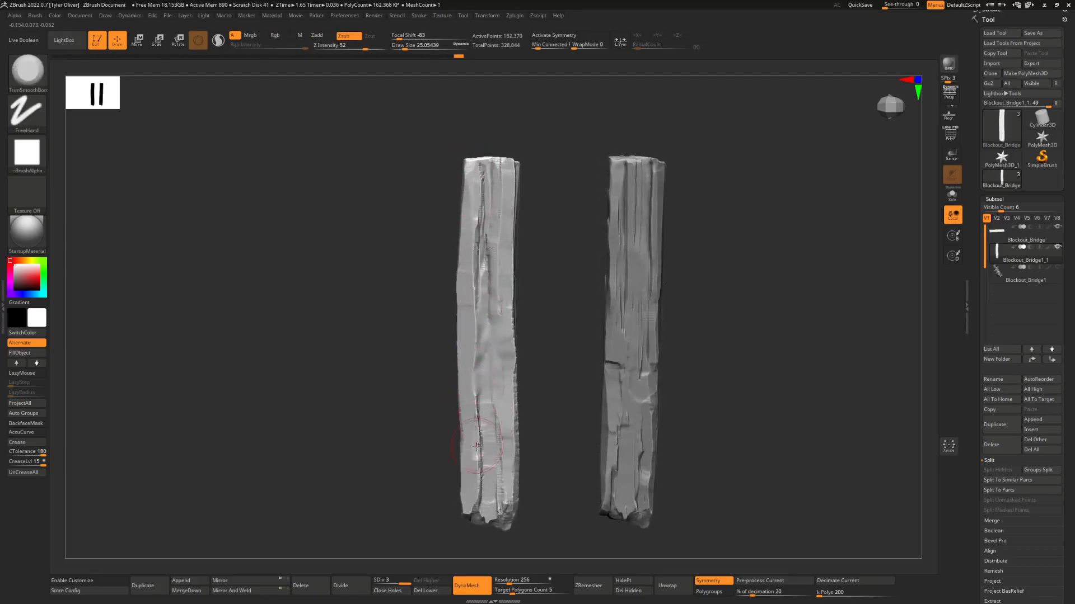
- Examine the two planks side by side from the back and front to compare their shapes
key("ctrl")
right_click_drag(494, 486, 494, 455, "ctrl")
mouse_move(494, 455)
right_mouse_down()
mouse_move(539, 422)
mouse_move(528, 420)
right_mouse_up()
mouse_move(527, 420)
right_mouse_down("ctrl")
mouse_move(509, 395)
mouse_move(537, 431)
mouse_move(595, 327)
mouse_move(554, 343)
right_mouse_up("ctrl")
right_click_drag(555, 343, 621, 366, "alt")
right_click(640, 358, "shift")
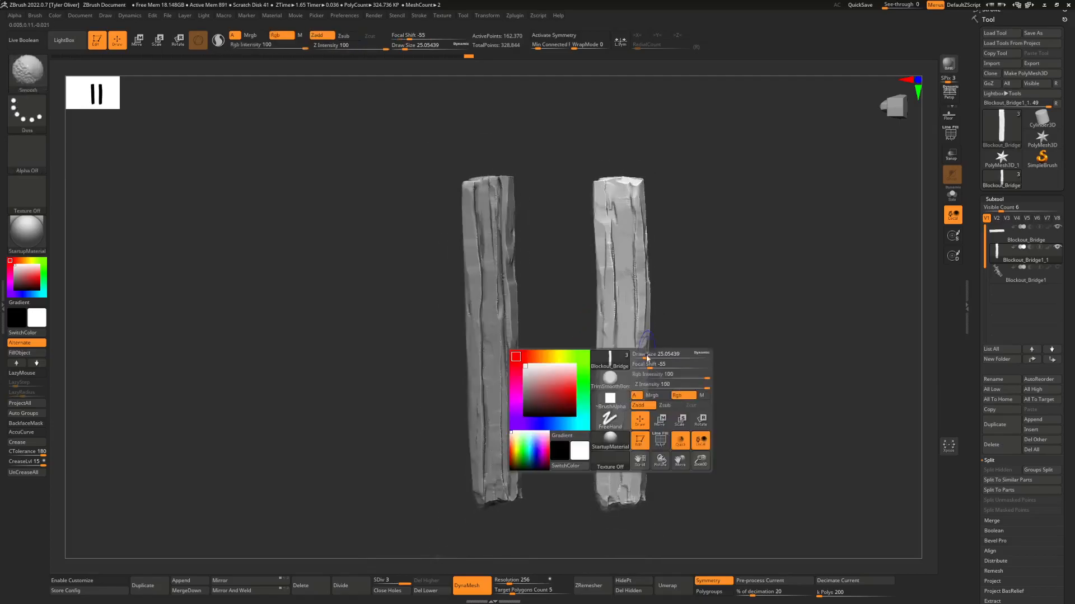
right_click_drag(847, 279, 793, 307, "ctrl")
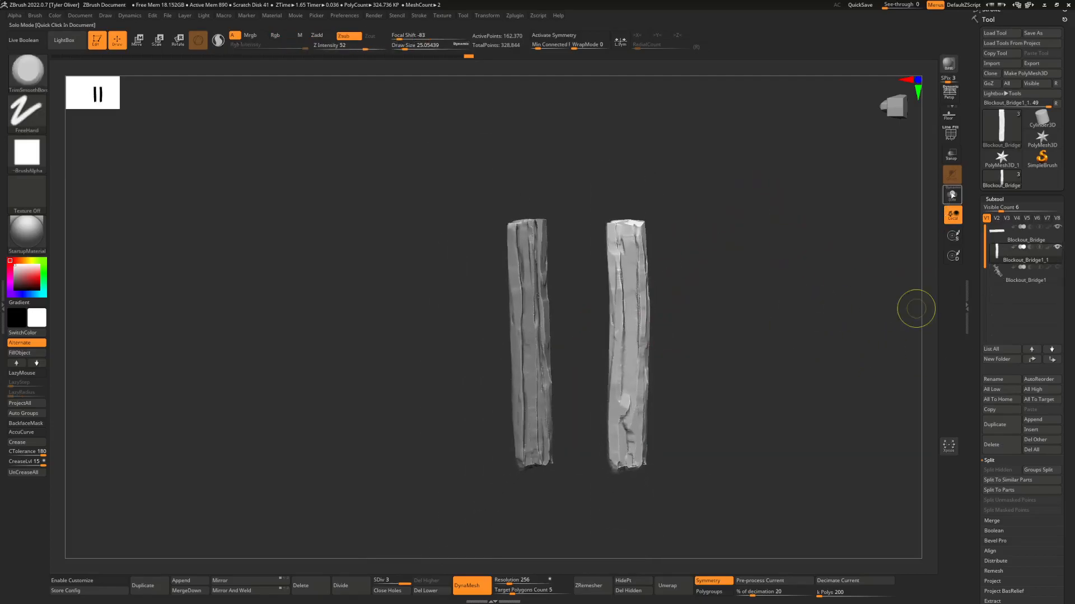
left_click(953, 195)
left_click(954, 196)
- Show the Blockout_Bridge1 subtool and make it the active one
left_click(1058, 268)
right_click_drag(482, 371, 504, 291)
right_click_drag(503, 291, 622, 372, "ctrl")
left_click(671, 319, "alt")
right_click_drag(549, 386, 525, 357)
- Isolate one vertical post of the bridge blockout, split the remaining parts into their own subtool, and hide that subtool
left_click(497, 391, "ctrl+shift")
right_click_drag(532, 312, 571, 330, "ctrl")
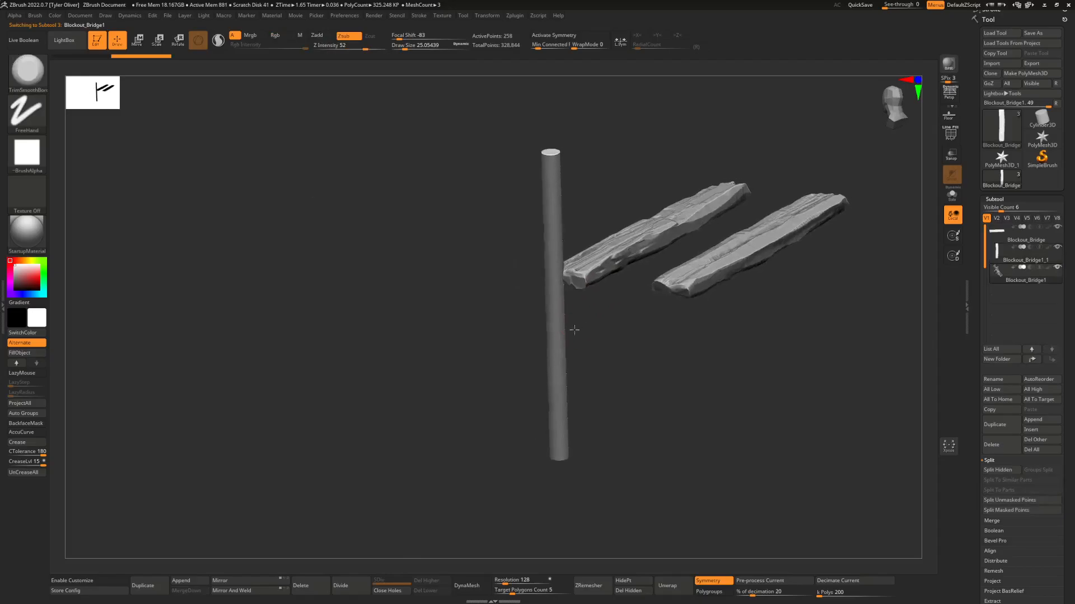
left_click(1010, 472)
left_click(1057, 287)
- Turn on perspective and orient the post parallel to the planks with the gizmo, resetting the gizmo's orientation
right_click_drag(566, 314, 540, 434, "alt")
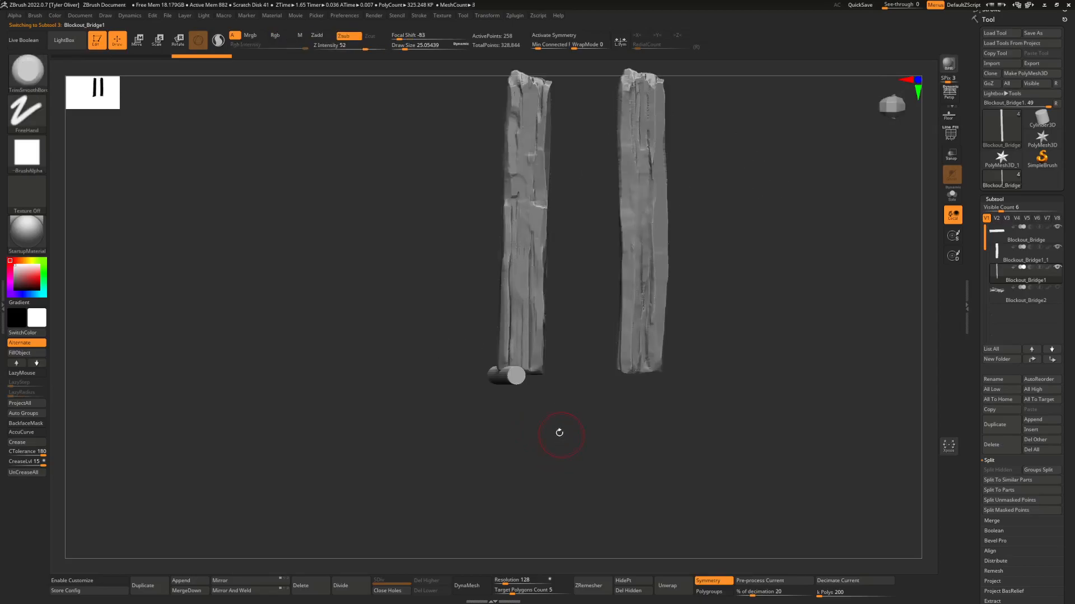
key("w")
right_click_drag(586, 312, 582, 398, "alt")
left_click_drag(706, 266, 481, 291, "alt")
left_click(956, 94)
left_click_drag(472, 320, 446, 283)
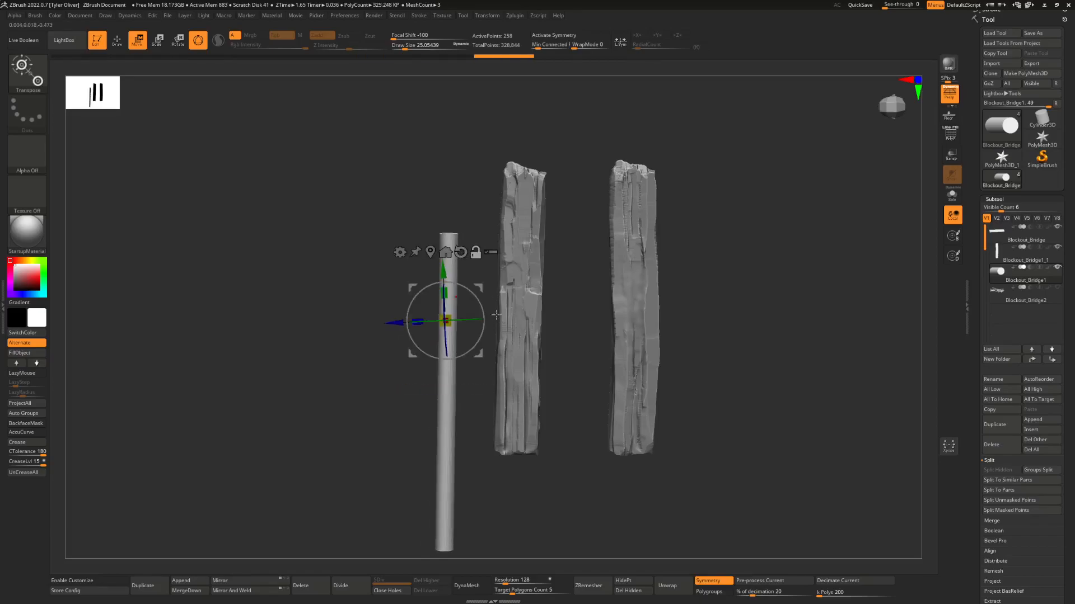
left_click(460, 252, "alt")
left_click_drag(549, 281, 585, 259, "alt")
left_click_drag(516, 332, 484, 271, "alt")
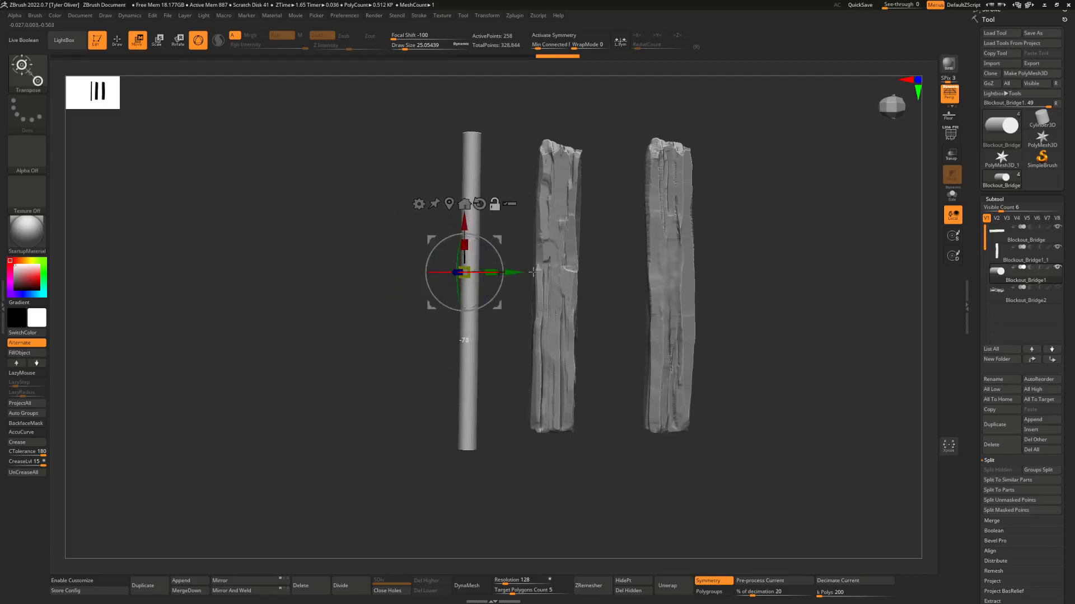
left_click_drag(444, 297, 447, 294)
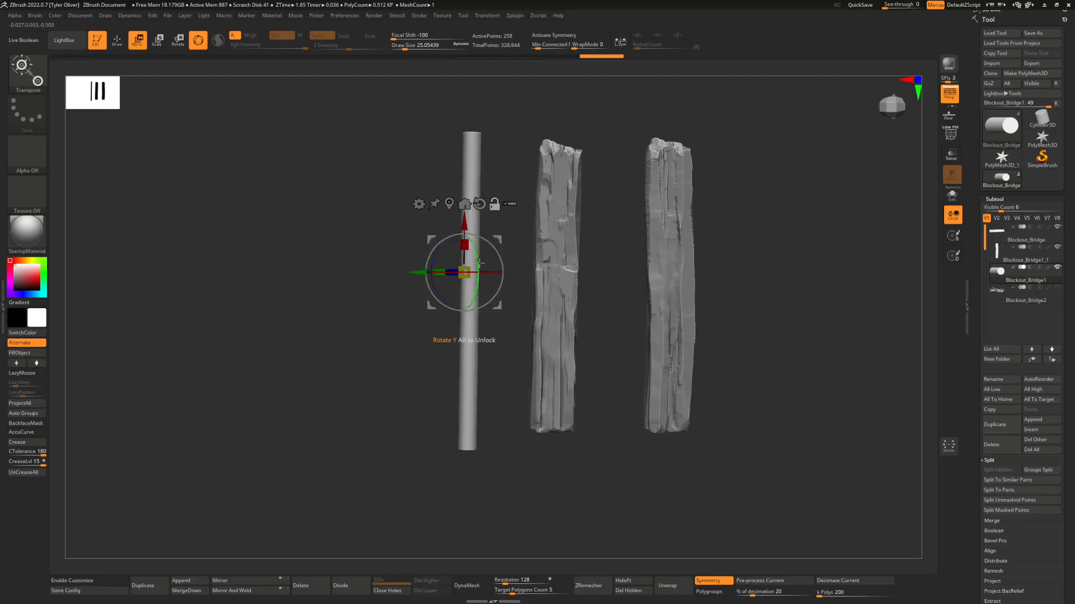
key("ctrl+z")
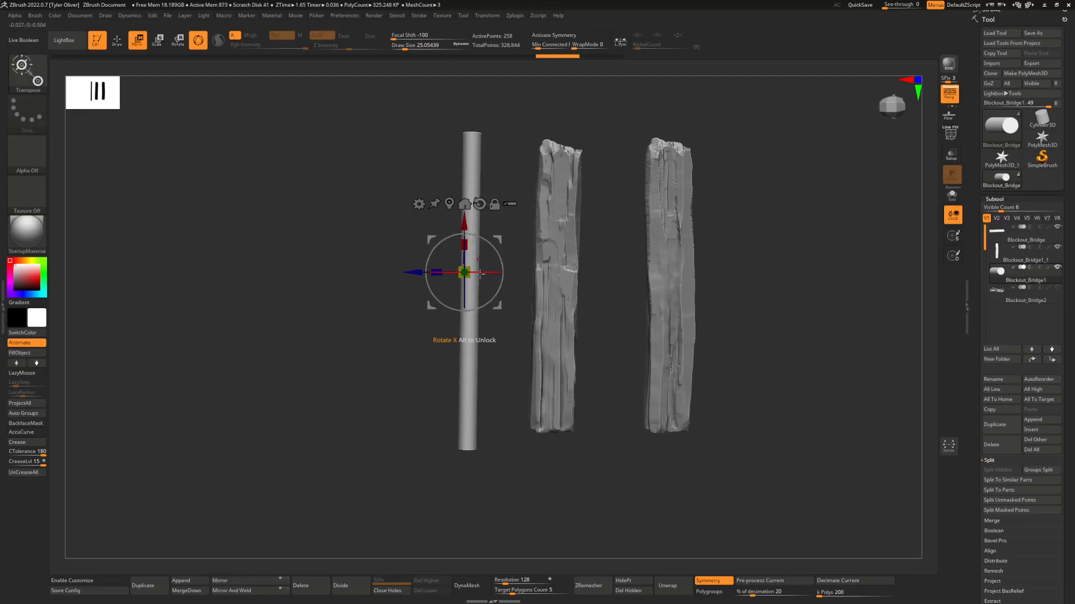
left_click_drag(485, 272, 516, 269, "shift")
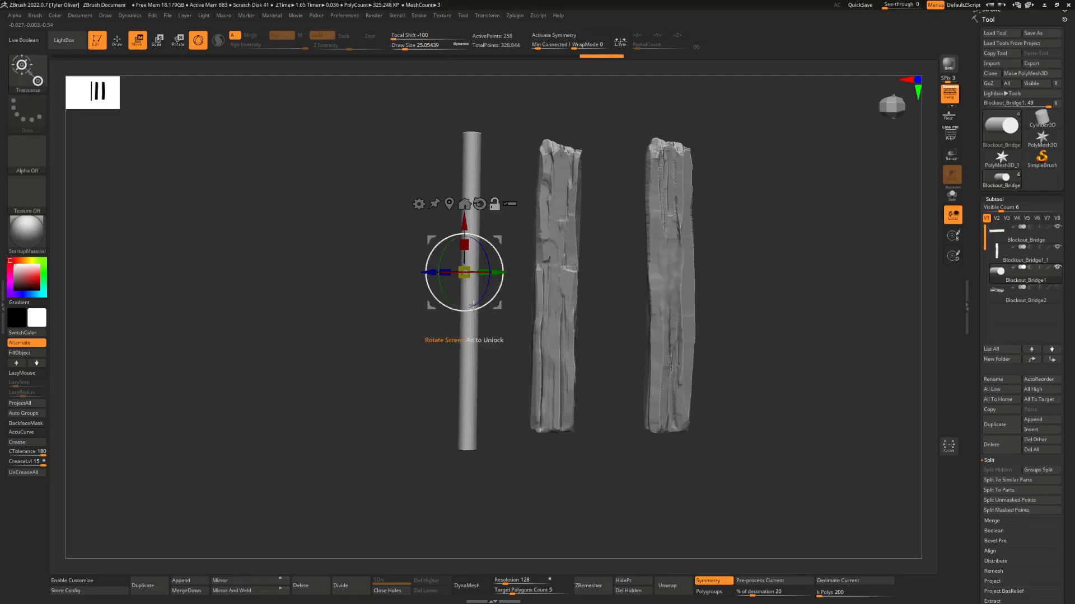
left_click(479, 203)
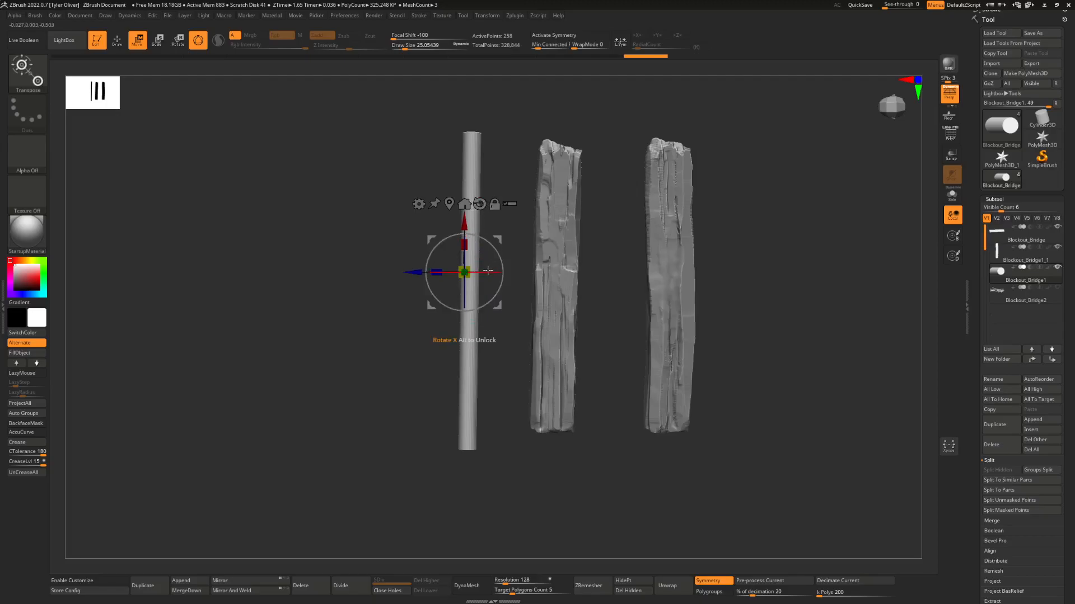
left_click_drag(488, 273, 518, 252)
left_click(480, 204)
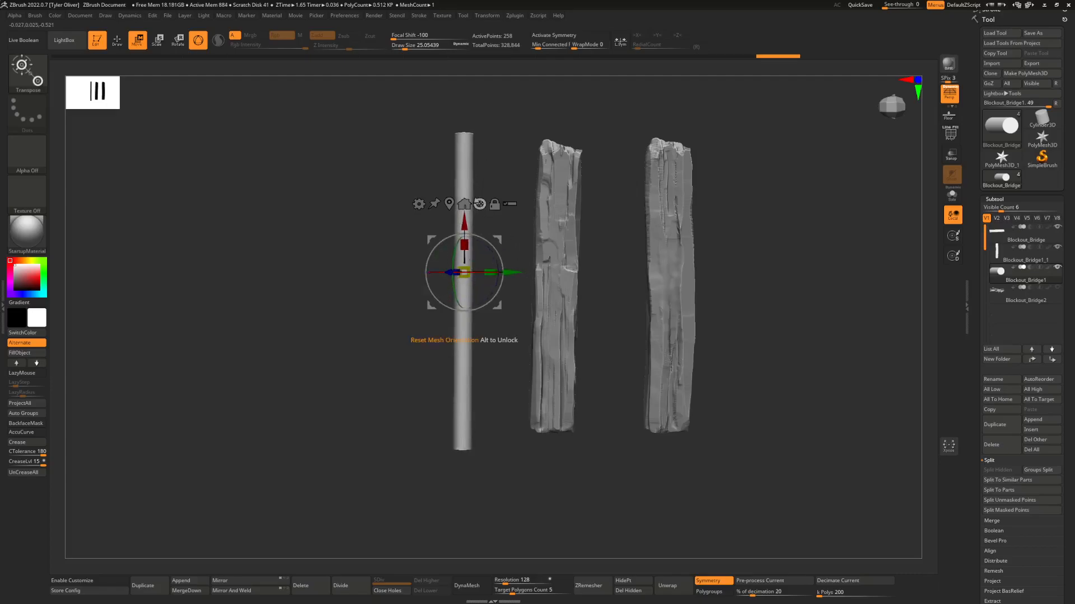
left_click(480, 204)
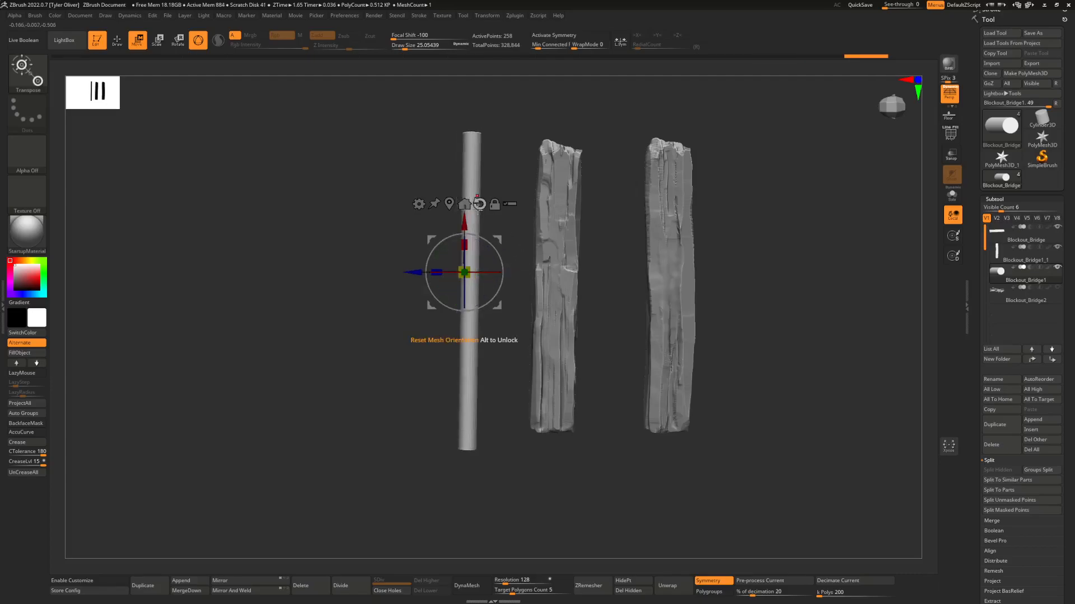
- Return to sculpting mode and DynaMesh the post at a resolution of 128
mouse_move(538, 297)
right_mouse_down("alt")
mouse_move(546, 338)
mouse_move(543, 297)
right_mouse_up("alt")
key("q")
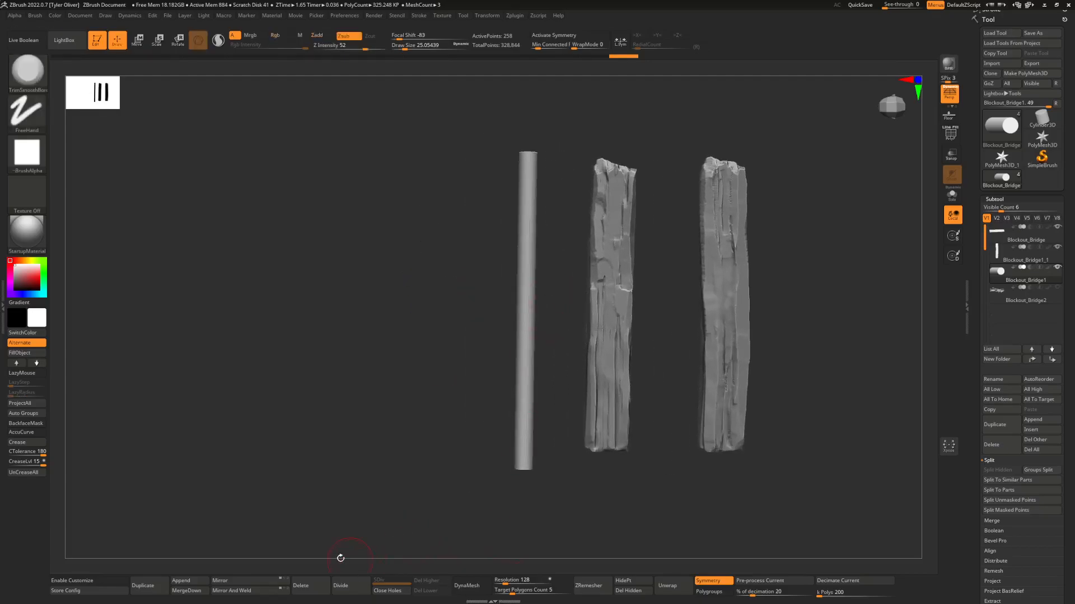
left_click(466, 586)
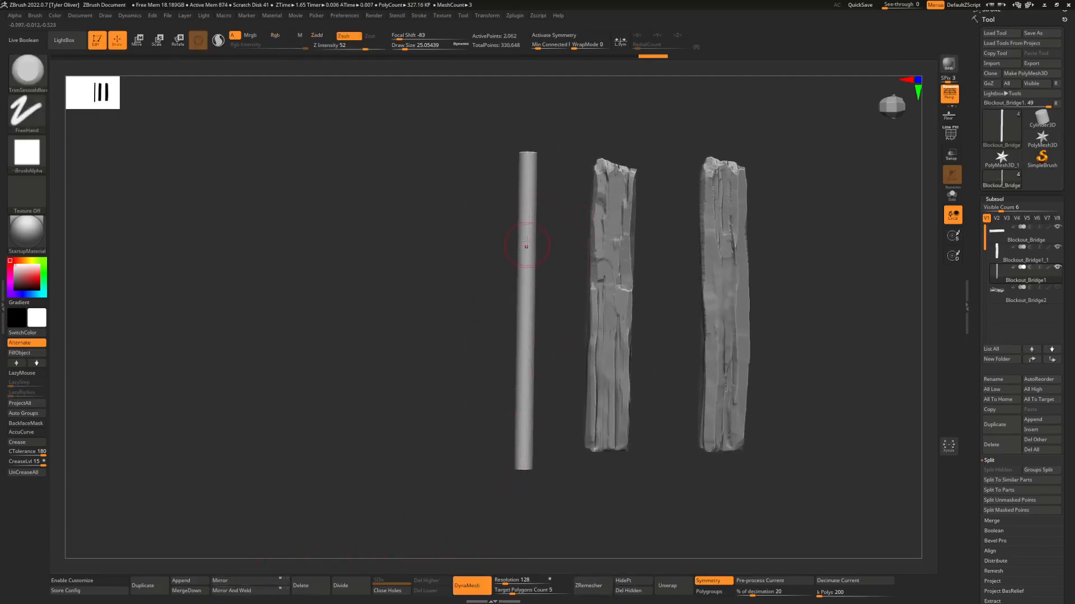
- Lay a first ClayBuildup stroke on the post at a draw size of about 10.5
key("b")
key("c")
key("b")
right_click_drag(525, 213, 533, 224, "ctrl")
key("space")
left_click_drag(527, 233, 519, 233)
mouse_move(521, 161)
left_mouse_down()
mouse_move(523, 535)
mouse_move(533, 140)
left_mouse_up()
- Solo the post and build up long lengthwise clay strokes around its sides
mouse_move(461, 320)
right_mouse_down()
mouse_move(568, 302)
mouse_move(612, 248)
mouse_move(614, 228)
right_mouse_up()
left_click(952, 196)
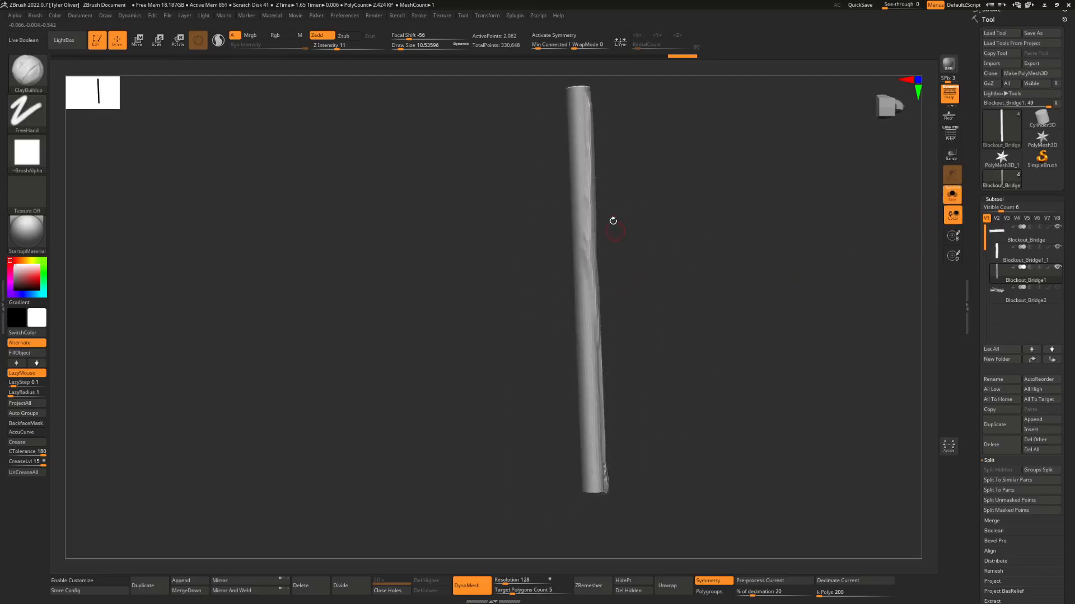
left_click_drag(582, 94, 600, 493)
right_click_drag(603, 490, 619, 481)
left_click_drag(598, 491, 592, 87)
mouse_move(592, 87)
right_mouse_down()
mouse_move(603, 214)
mouse_move(594, 107)
right_mouse_up()
mouse_move(595, 106)
left_mouse_down()
mouse_move(555, 504)
mouse_move(551, 521)
mouse_move(540, 510)
mouse_move(592, 109)
mouse_move(534, 528)
left_mouse_up()
- Build up clay around the post's top end at a draw size of about 6.6
mouse_move(559, 504)
right_mouse_down("ctrl")
mouse_move(573, 441)
mouse_move(616, 432)
mouse_move(598, 238)
right_mouse_up("ctrl")
key("space")
mouse_move(596, 244)
left_mouse_down()
mouse_move(584, 215)
mouse_move(599, 197)
left_mouse_up()
right_click_drag(599, 197, 592, 246)
mouse_move(609, 189)
left_mouse_down()
mouse_move(634, 202)
mouse_move(592, 229)
left_mouse_up()
right_click_drag(593, 230, 601, 274)
right_click_drag(602, 274, 586, 201, "ctrl")
- Build up clay around the post's lower end with ClayBuildup to thicken its rim
right_click_drag(555, 469, 615, 277, "alt")
right_click_drag(614, 277, 652, 320, "ctrl")
left_click_drag(652, 320, 639, 319)
mouse_move(641, 329)
right_mouse_down()
mouse_move(652, 358)
mouse_move(666, 339)
right_mouse_up()
mouse_move(650, 344)
left_mouse_down()
mouse_move(653, 368)
mouse_move(674, 351)
left_mouse_up()
mouse_move(674, 350)
right_mouse_down()
mouse_move(733, 266)
mouse_move(740, 285)
mouse_move(537, 358)
right_mouse_up()
mouse_move(537, 358)
right_mouse_down()
mouse_move(605, 363)
mouse_move(611, 400)
mouse_move(607, 367)
right_mouse_up()
right_click_drag(674, 358, 623, 349, "ctrl")
right_click_drag(560, 404, 623, 477, "ctrl")
right_click_drag(639, 387, 678, 386)
mouse_move(636, 437)
right_mouse_down("alt")
mouse_move(636, 451)
mouse_move(670, 312)
mouse_move(621, 352)
right_mouse_up("alt")
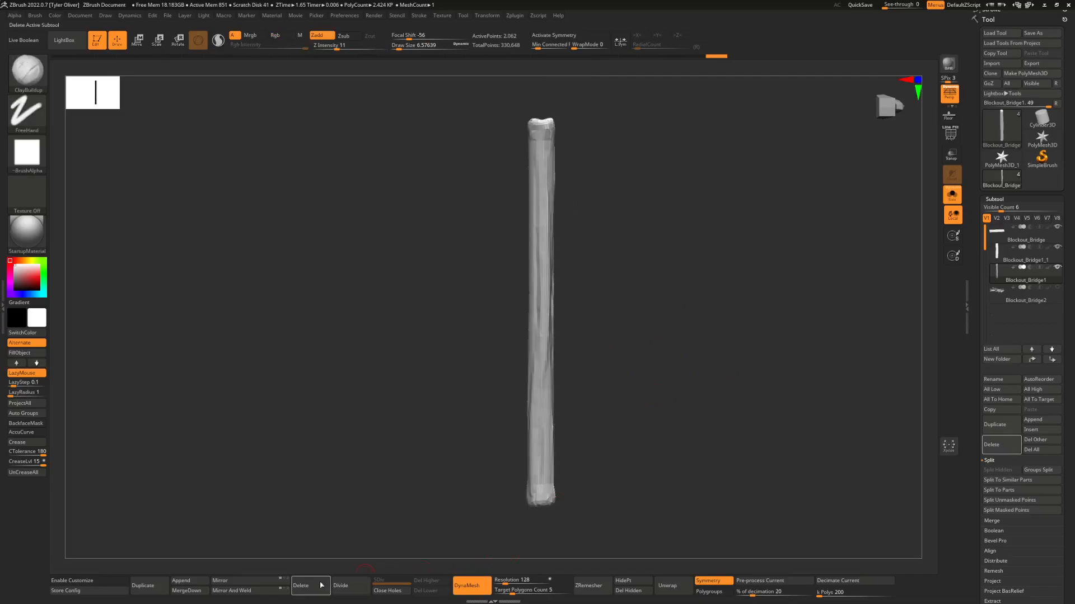
- Divide the post to subdivision level 3 and flatten one side with TrimSmoothBorder at a draw size of about 18.5
left_click(363, 588)
left_click(362, 587)
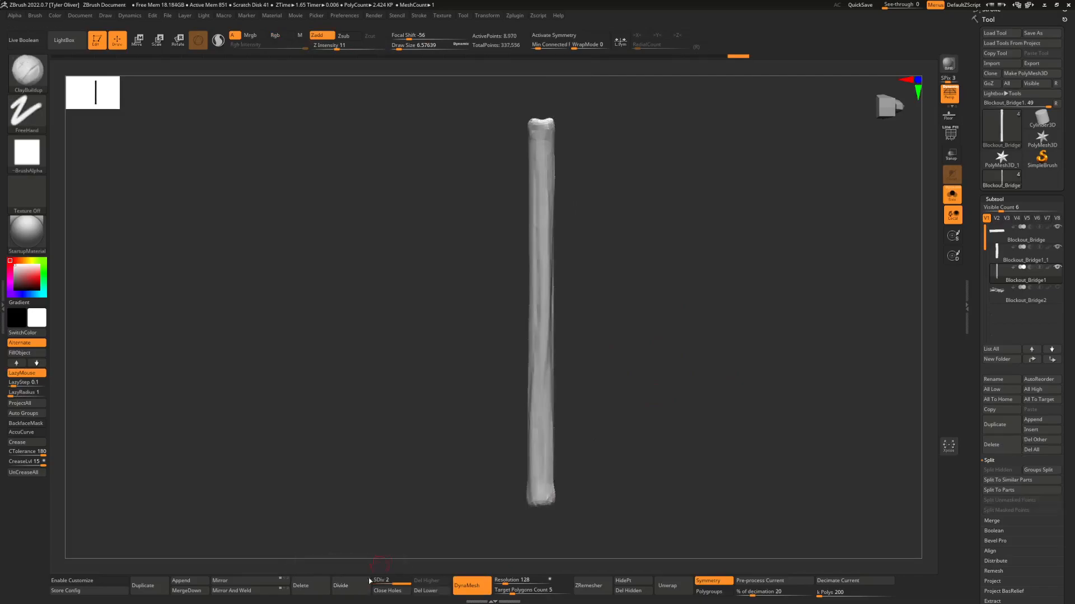
key("b")
left_click(567, 321)
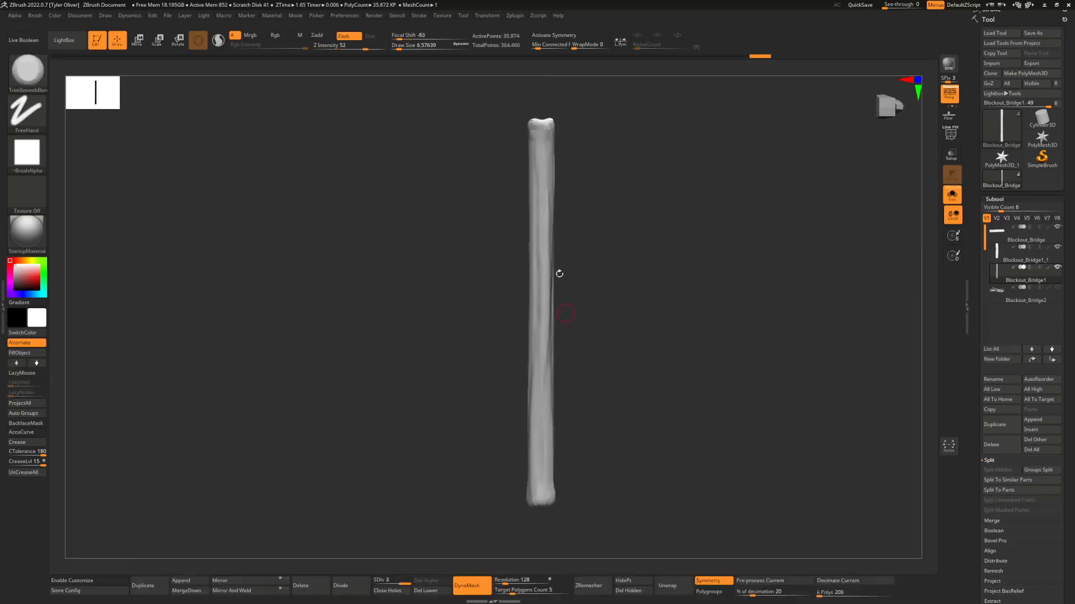
key("space")
left_click_drag(532, 239, 540, 238)
left_click_drag(562, 203, 547, 174)
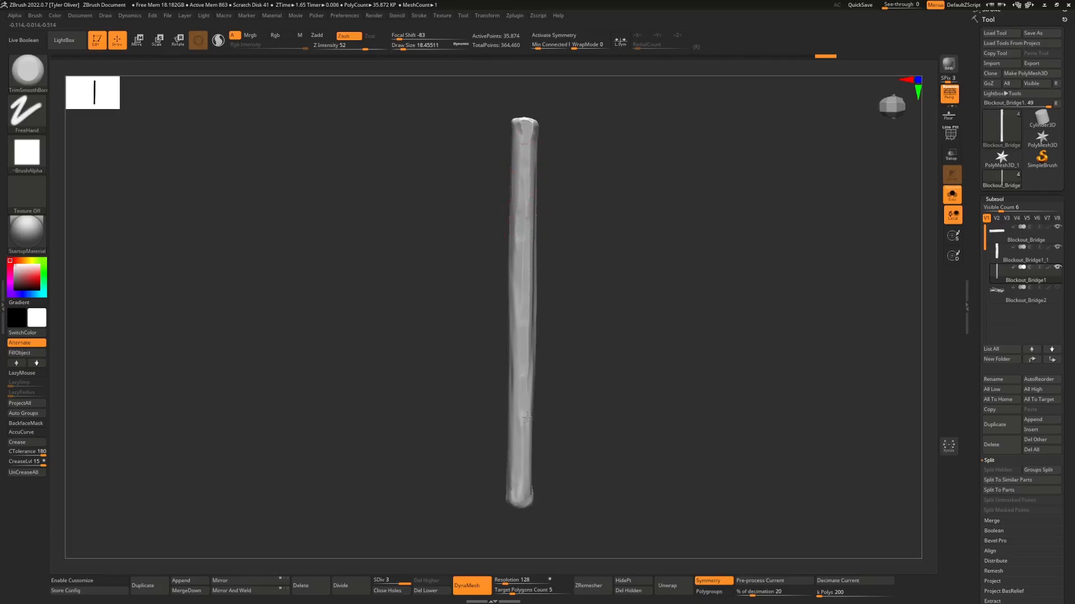
mouse_move(525, 493)
left_mouse_down()
mouse_move(533, 488)
mouse_move(514, 496)
left_mouse_up()
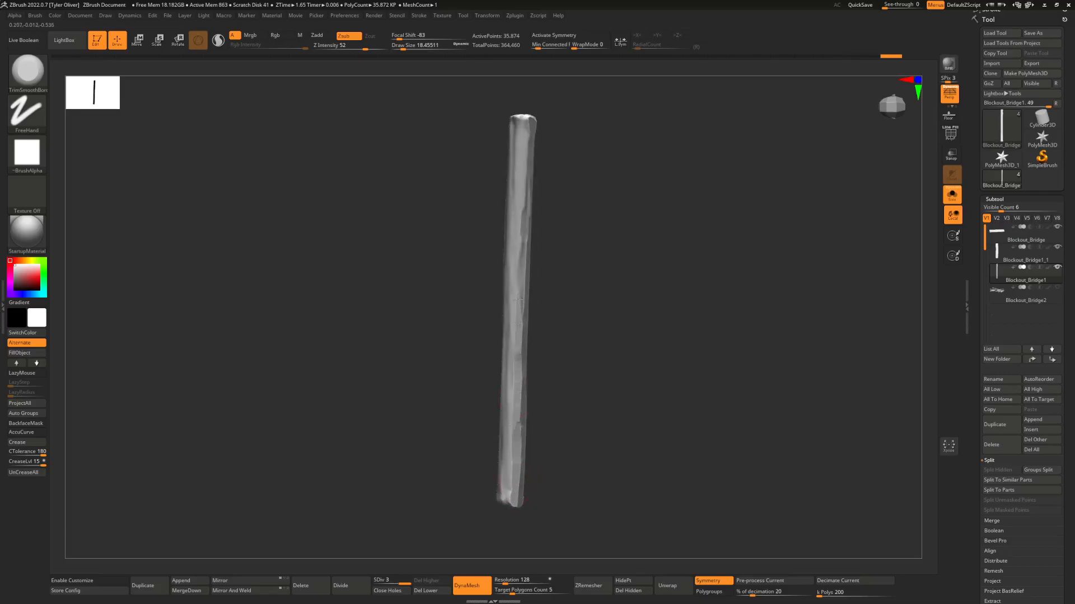
- Trim flat planes along the post's lower half and its top rim
key("ctrl+z")
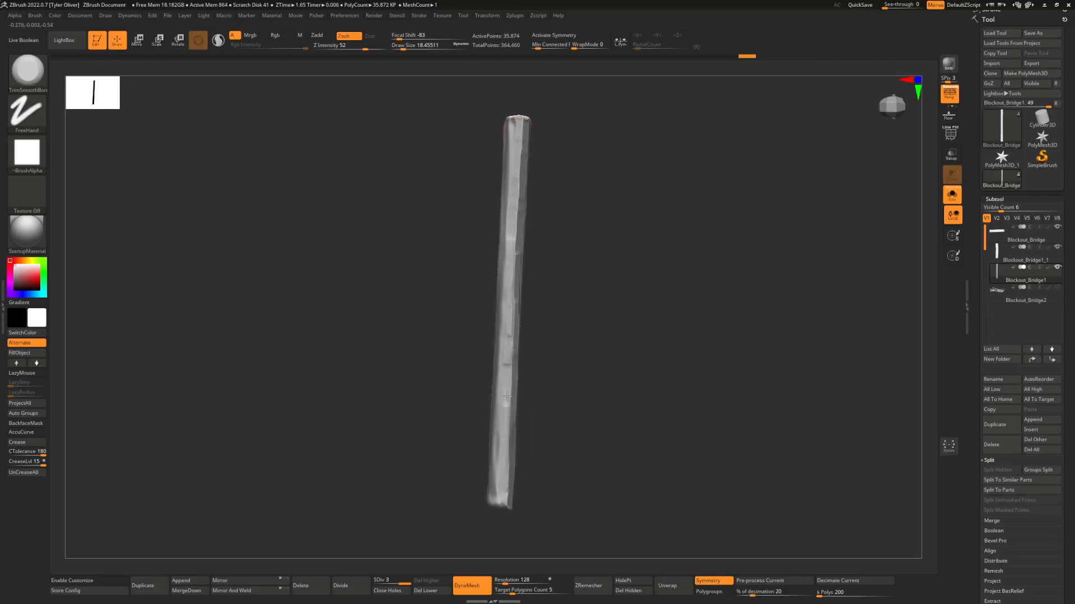
key("ctrl+shift+z")
left_click_drag(500, 475, 497, 427)
left_click_drag(496, 387, 497, 365)
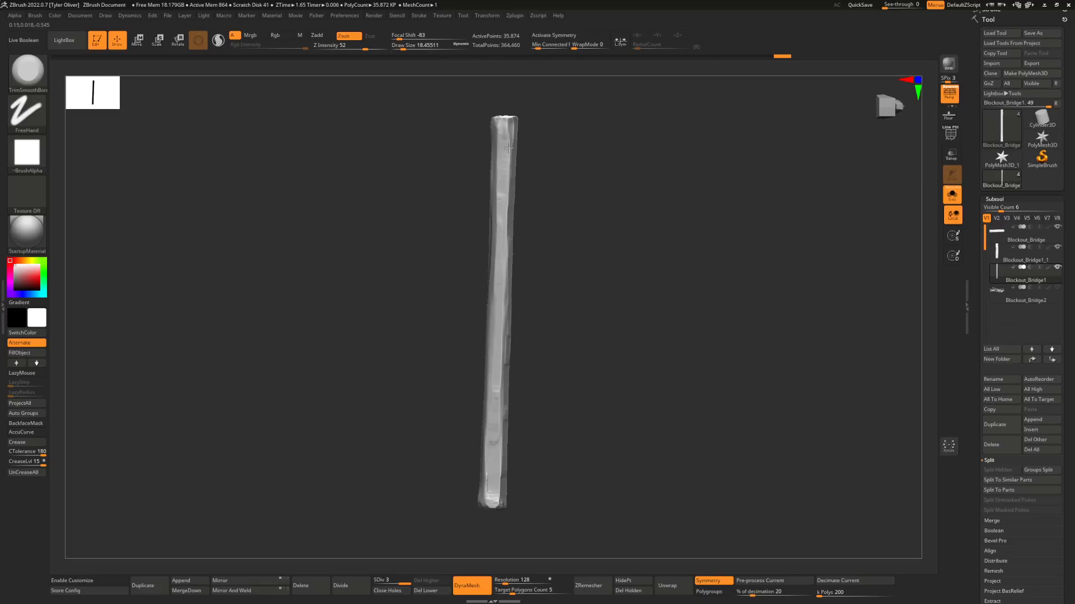
left_click_drag(502, 118, 503, 116)
right_click_drag(495, 135, 513, 141)
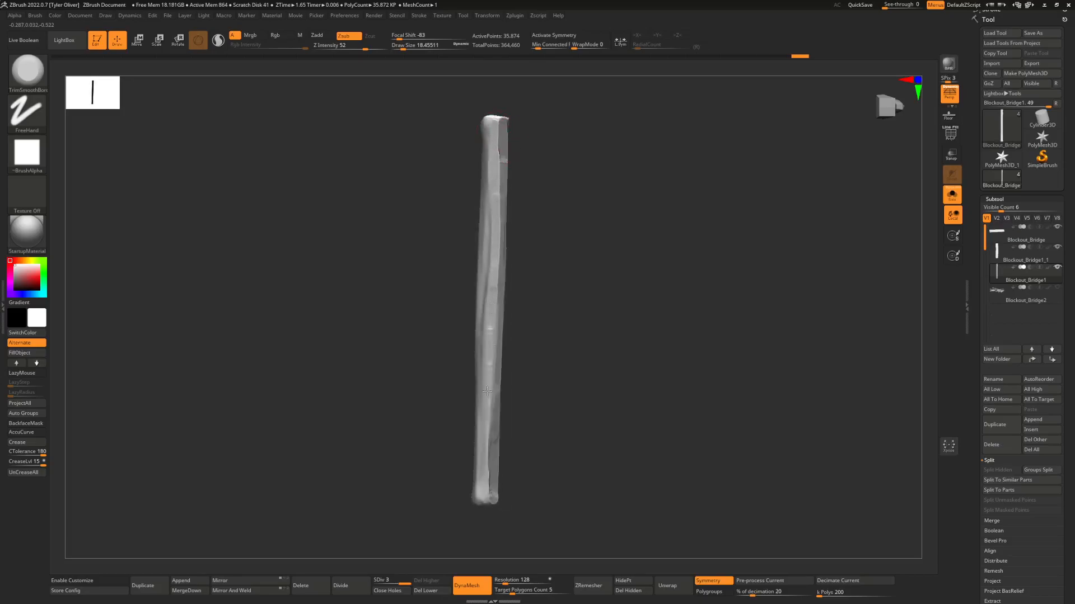
- Turn to the post's untrimmed side and trim facets from its lower end up to the top
left_click(489, 488)
right_click_drag(490, 488, 510, 485)
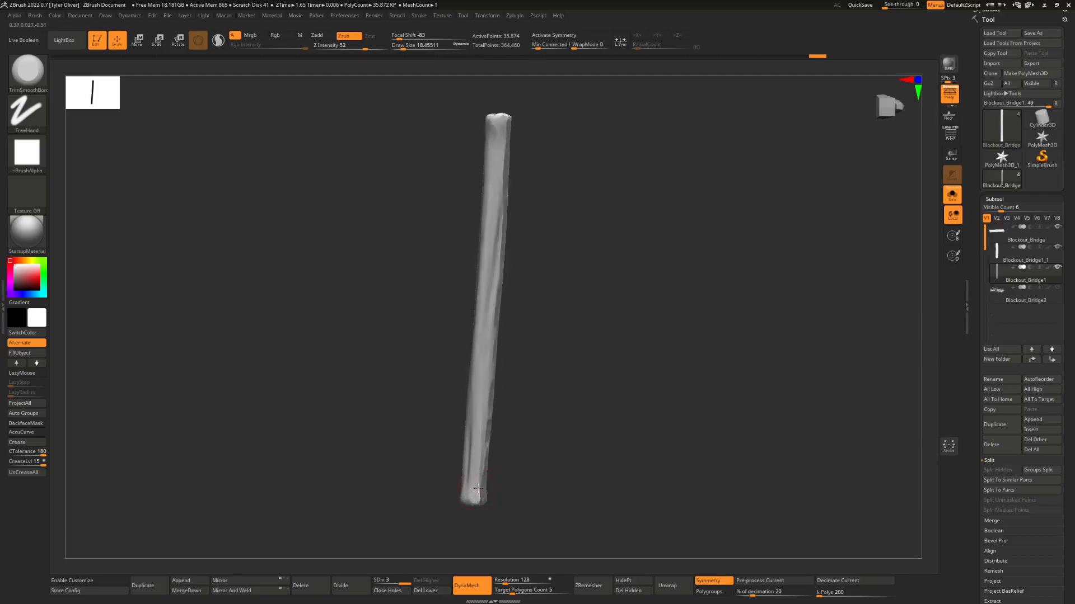
left_click_drag(481, 385, 479, 382)
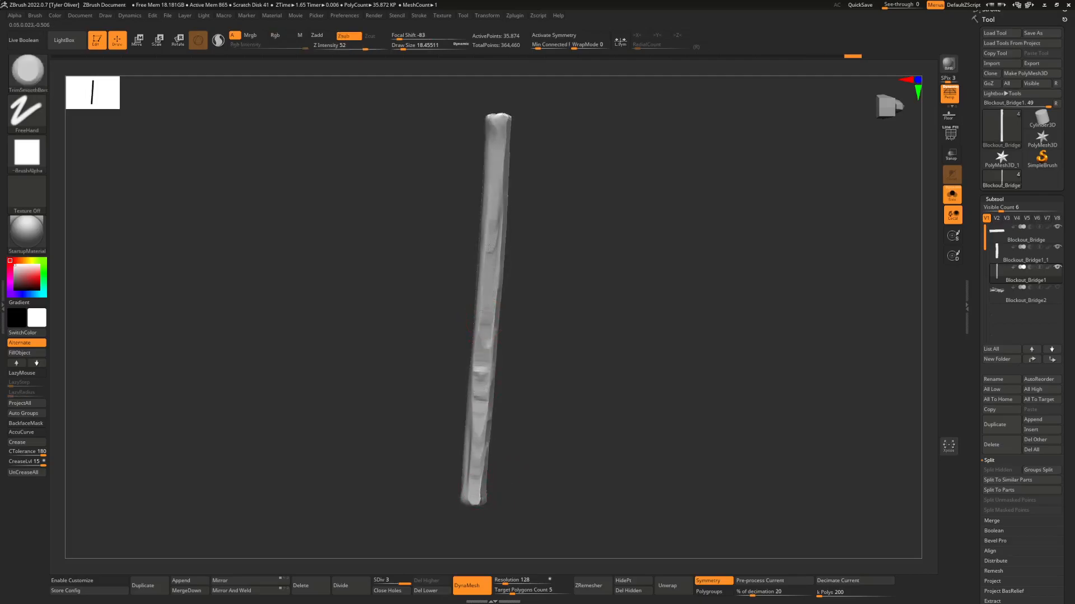
left_click_drag(505, 134, 501, 122)
right_click_drag(491, 139, 495, 139)
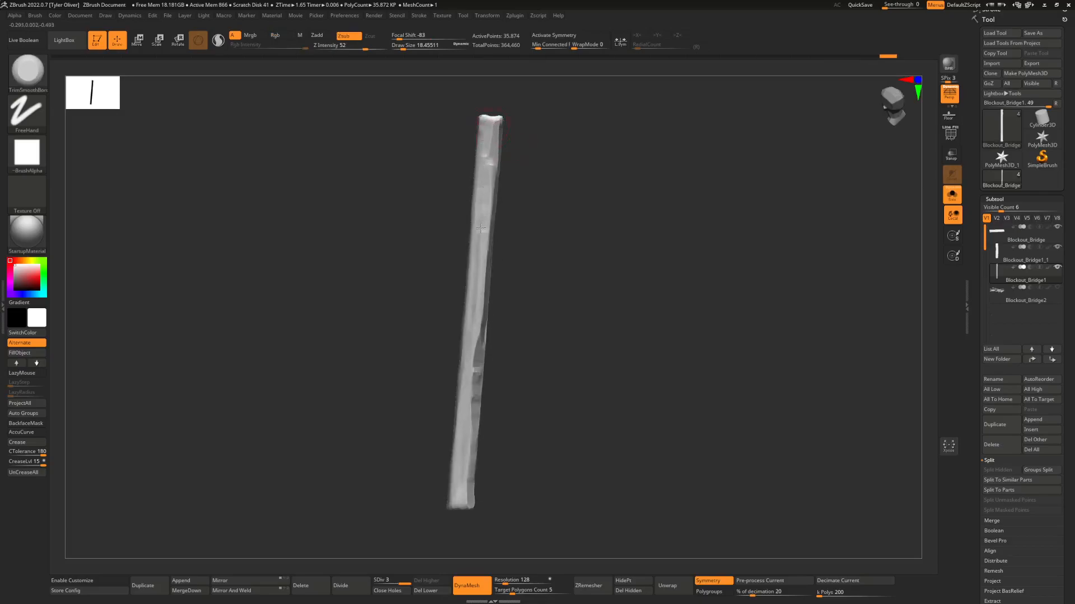
- Trim chipped facets down the lower half of the post's adjoining side to its bottom edge
left_click_drag(474, 336, 471, 399)
left_click_drag(459, 511, 460, 508)
right_click_drag(471, 492, 459, 491)
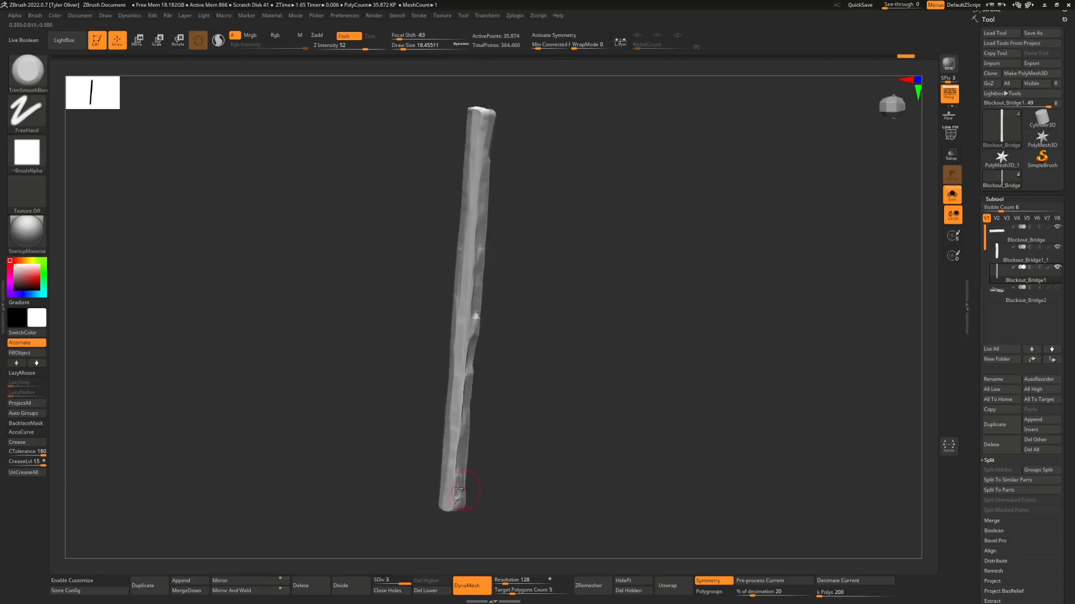
- Smooth the facets along the post's lower and middle sections and trim its top rim
left_click_drag(459, 460, 455, 499, "shift")
right_click_drag(461, 377, 459, 394)
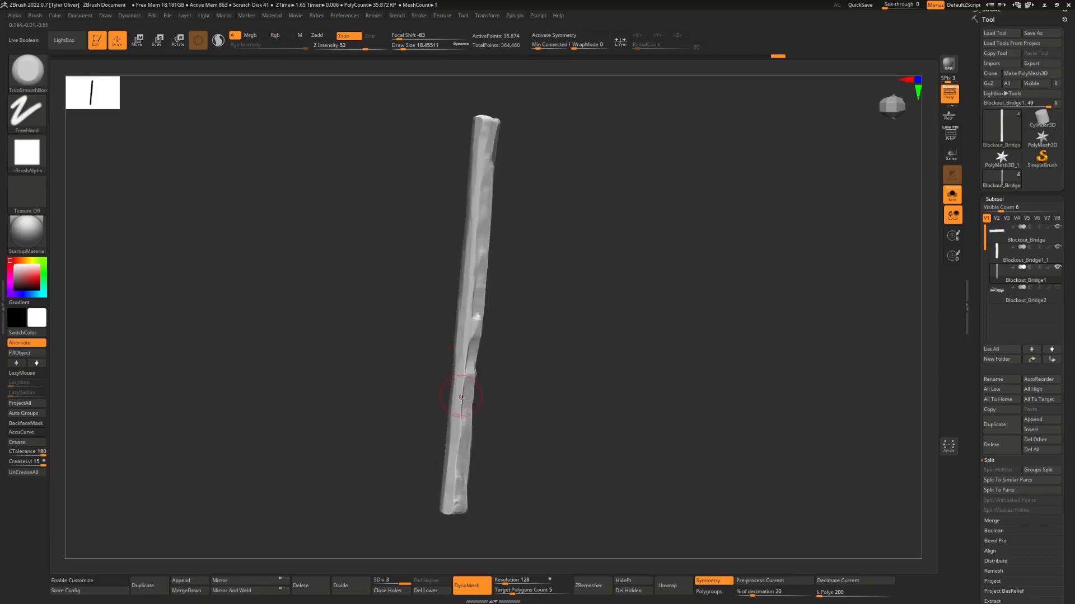
left_click_drag(468, 359, 469, 300, "shift")
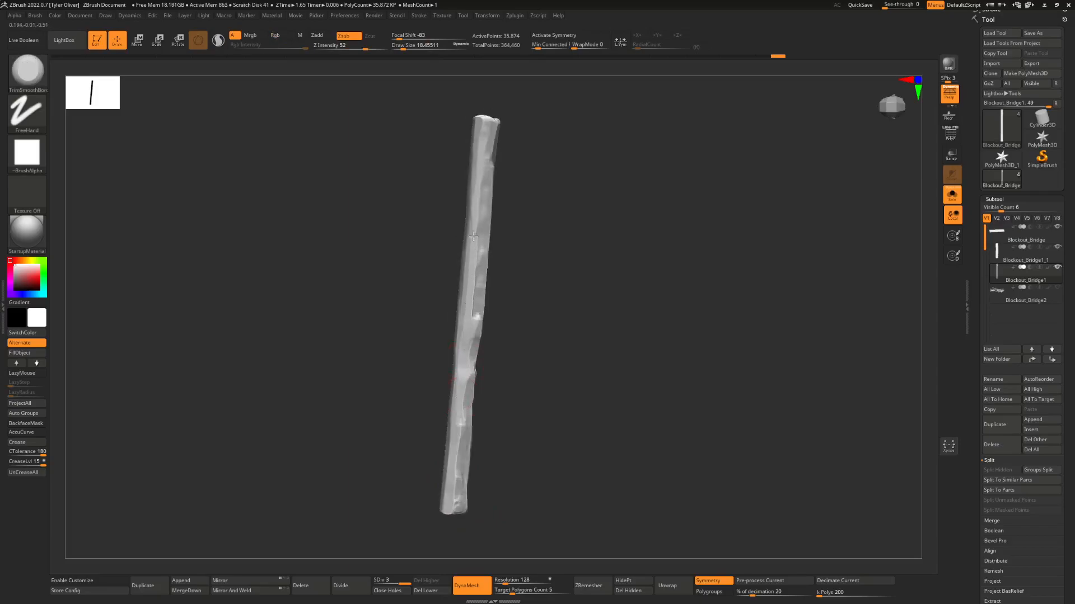
left_click_drag(481, 117, 494, 119)
- Carve grain grooves down one side of the post with DamStandard at a draw size of about 7.5
mouse_move(502, 185)
right_mouse_down()
mouse_move(494, 207)
mouse_move(518, 211)
mouse_move(503, 210)
mouse_move(564, 252)
right_mouse_up()
key("b")
key("d")
key("s")
key("space")
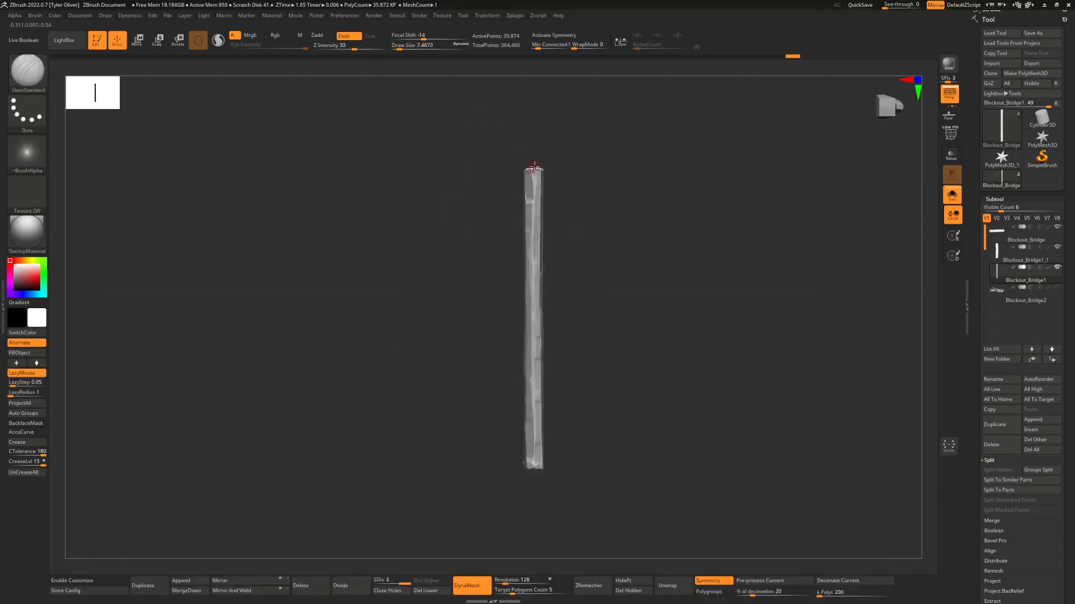
mouse_move(535, 295)
left_mouse_down()
mouse_move(532, 464)
mouse_move(551, 395)
left_mouse_up()
left_click_drag(536, 168, 514, 479)
left_click_drag(551, 403, 605, 447, "alt")
- Carve long vertical grain lines along the full length of the post's remaining sides
left_click_drag(606, 448, 591, 399)
left_click_drag(570, 215, 561, 518)
left_click_drag(575, 476, 582, 373)
left_click_drag(557, 167, 558, 291)
left_click_drag(556, 382, 553, 486)
right_click_drag(563, 476, 584, 376)
right_click_drag(585, 376, 585, 282, "ctrl")
right_click_drag(586, 282, 607, 212, "alt")
left_click_drag(566, 97, 559, 502)
mouse_move(580, 392)
right_mouse_down("alt")
mouse_move(581, 452)
mouse_move(604, 425)
mouse_move(594, 403)
right_mouse_up("alt")
mouse_move(593, 403)
right_mouse_down()
mouse_move(619, 398)
mouse_move(619, 360)
right_mouse_up()
- Add a long ridge down the post with ClayBuildup using Alpha 01 at a draw size of about 12.9
key("b")
key("c")
key("b")
left_click(34, 156)
left_click(118, 158)
right_click(561, 245)
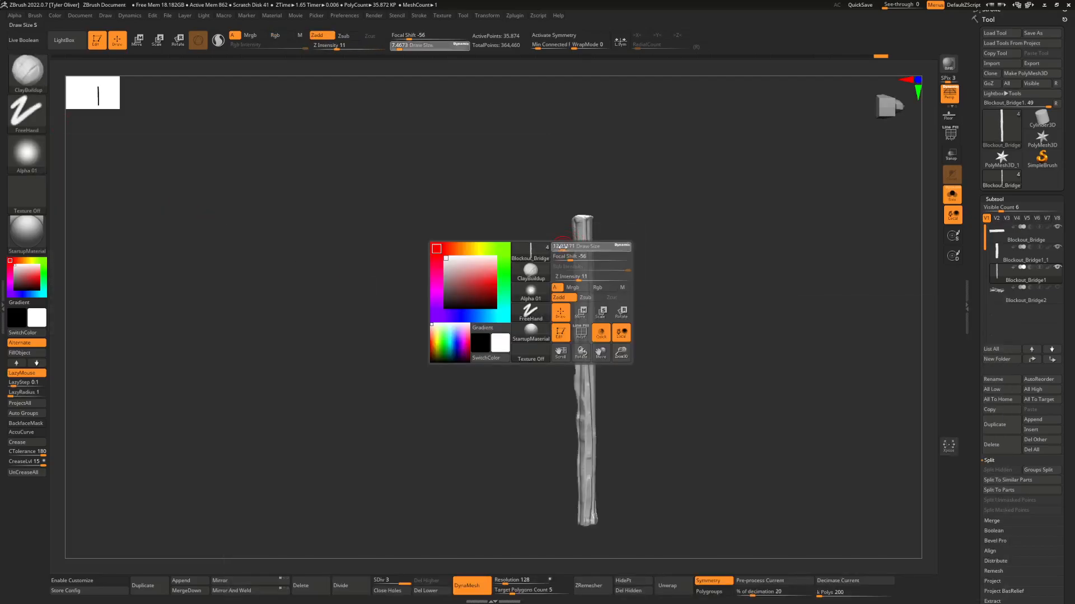
left_click_drag(581, 277, 590, 516)
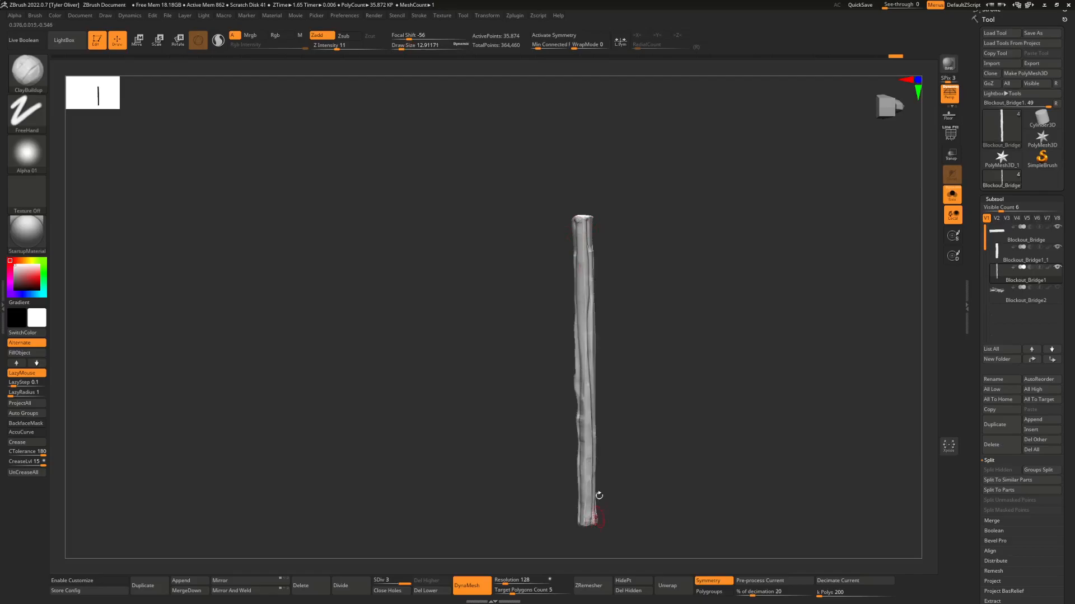
- Build up soft lengthwise ridges from end to end on the post's other sides
right_click_drag(620, 398, 600, 350, "shift")
left_click_drag(576, 224, 585, 523)
right_click_drag(592, 498, 577, 278, "shift")
left_click_drag(563, 236, 566, 529)
right_click_drag(579, 521, 595, 430, "shift")
left_click_drag(552, 217, 552, 532)
mouse_move(554, 529)
right_mouse_down("shift")
mouse_move(597, 501)
mouse_move(561, 311)
mouse_move(607, 293)
mouse_move(580, 334)
right_mouse_up("shift")
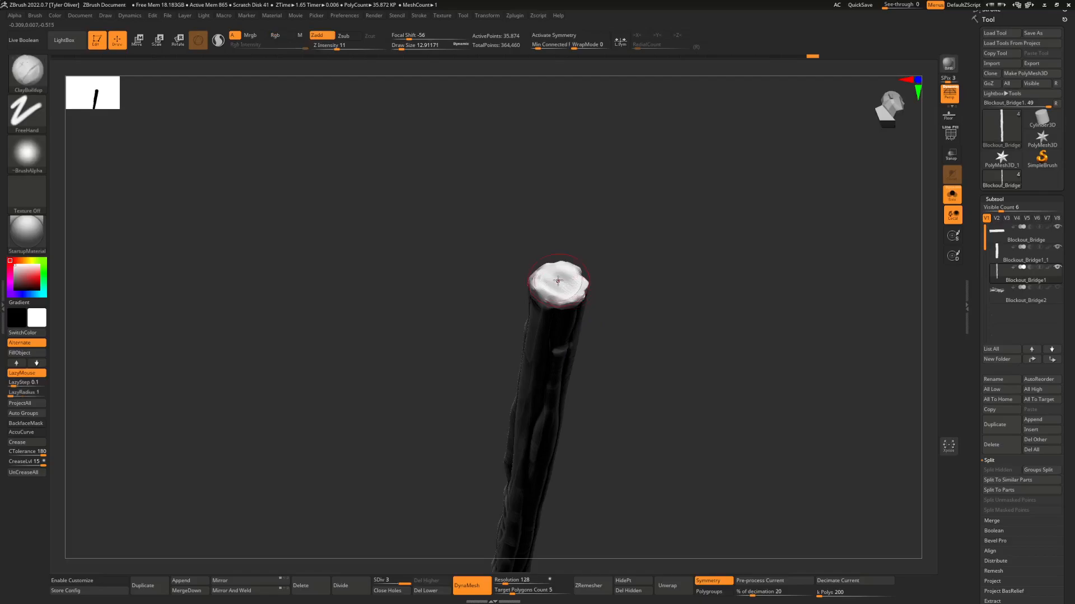
- Carve cracks into the post's top end face and rim with DamStandard at a smaller draw size
key("b")
key("d")
key("s")
key("space")
mouse_move(554, 292)
right_mouse_down()
mouse_move(579, 303)
mouse_move(545, 294)
mouse_move(523, 258)
mouse_move(579, 253)
mouse_move(537, 238)
mouse_move(531, 249)
right_mouse_up()
left_click_drag(577, 254, 570, 275)
right_click_drag(569, 269, 580, 241, "ctrl")
mouse_move(579, 241)
right_mouse_down()
mouse_move(606, 244)
mouse_move(644, 368)
mouse_move(627, 218)
right_mouse_up()
- Bend the post subtly at its top, middle and lower sections with the Move brush at a draw size of about 100
mouse_move(609, 345)
right_mouse_down("ctrl")
mouse_move(642, 418)
mouse_move(612, 463)
right_mouse_up("ctrl")
key("b")
key("m")
key("v")
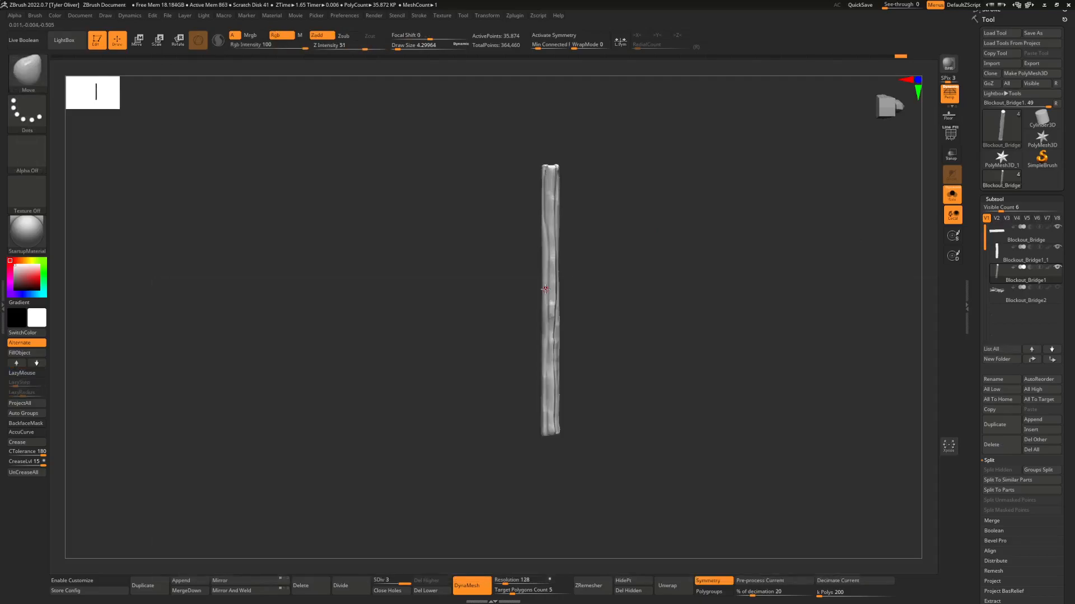
key("space")
left_click_drag(561, 288, 550, 286)
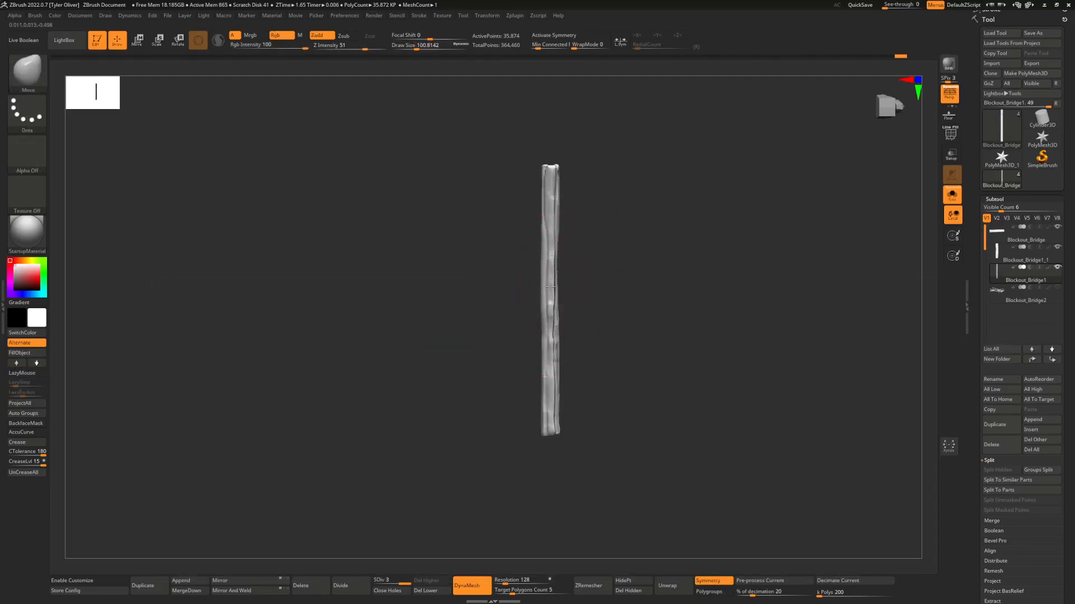
left_click_drag(549, 209, 552, 194)
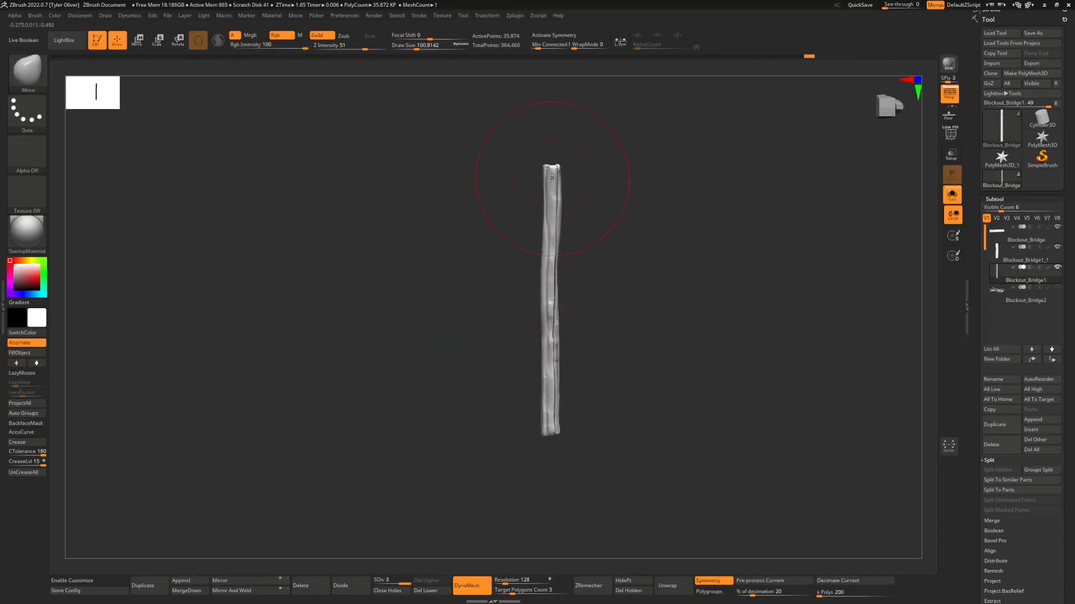
left_click_drag(552, 259, 550, 259)
left_click_drag(551, 408, 549, 403)
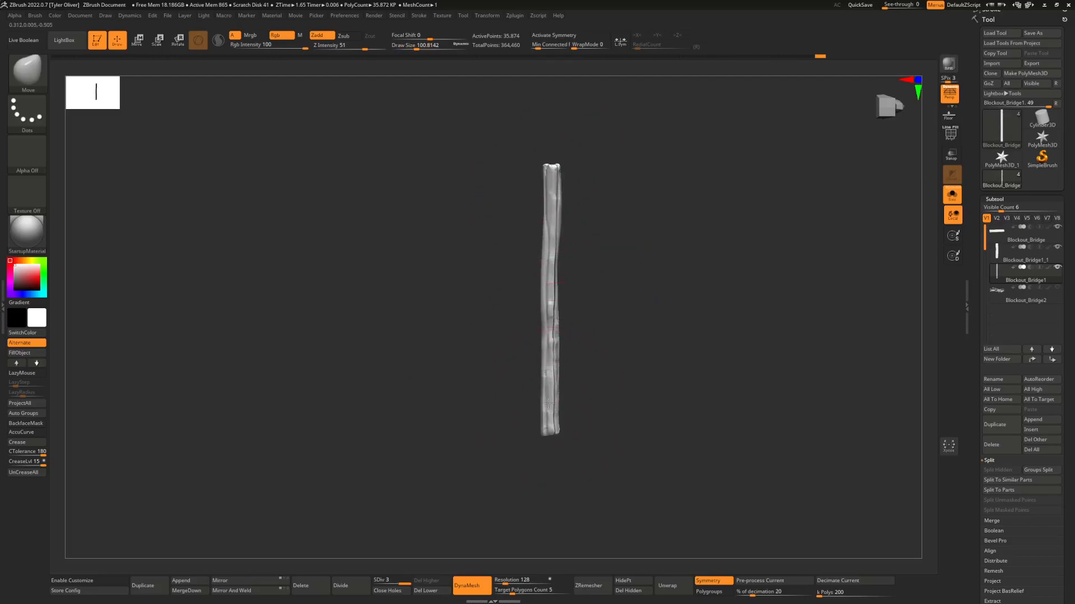
left_click_drag(543, 301, 541, 302)
- Add slight bends to the post's middle from its adjoining side with the Move brush
mouse_move(590, 364)
right_mouse_down("ctrl")
mouse_move(586, 322)
mouse_move(542, 319)
right_mouse_up("ctrl")
right_click_drag(586, 241, 590, 278, "ctrl")
left_click_drag(562, 249, 560, 250)
left_click_drag(561, 326, 564, 327)
right_click_drag(590, 280, 631, 281)
right_click_drag(569, 297, 589, 299)
mouse_move(592, 266)
right_mouse_down("ctrl")
mouse_move(599, 305)
mouse_move(581, 304)
right_mouse_up("ctrl")
mouse_move(585, 346)
right_mouse_down("alt")
mouse_move(572, 353)
mouse_move(550, 331)
mouse_move(538, 446)
mouse_move(546, 433)
right_mouse_up("alt")
- Carve a crack across the post's bottom end with DamStandard at a reduced draw size
key("b")
key("d")
key("s")
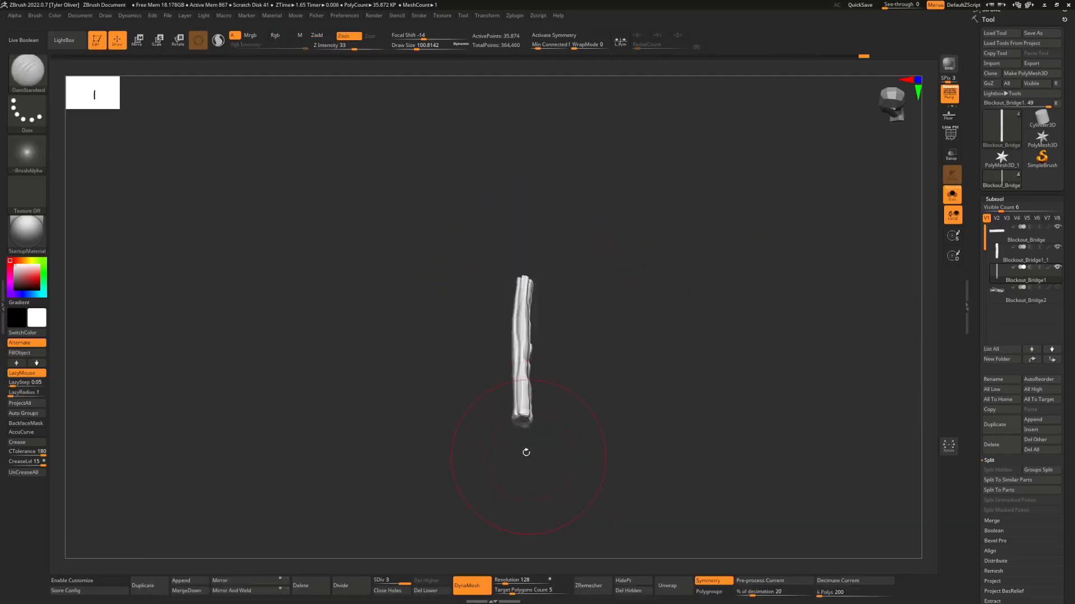
key("space")
left_click_drag(526, 428, 501, 430)
mouse_move(502, 428)
right_mouse_down()
mouse_move(571, 343)
mouse_move(556, 364)
mouse_move(537, 362)
mouse_move(552, 387)
mouse_move(547, 411)
mouse_move(595, 367)
mouse_move(575, 415)
right_mouse_up()
- Turn off Solo to show both planks and move the post sideways, away from them
left_click(952, 195)
right_click_drag(767, 327, 649, 462, "ctrl")
right_click_drag(649, 462, 606, 419, "alt")
key("w")
left_click_drag(515, 340, 506, 337)
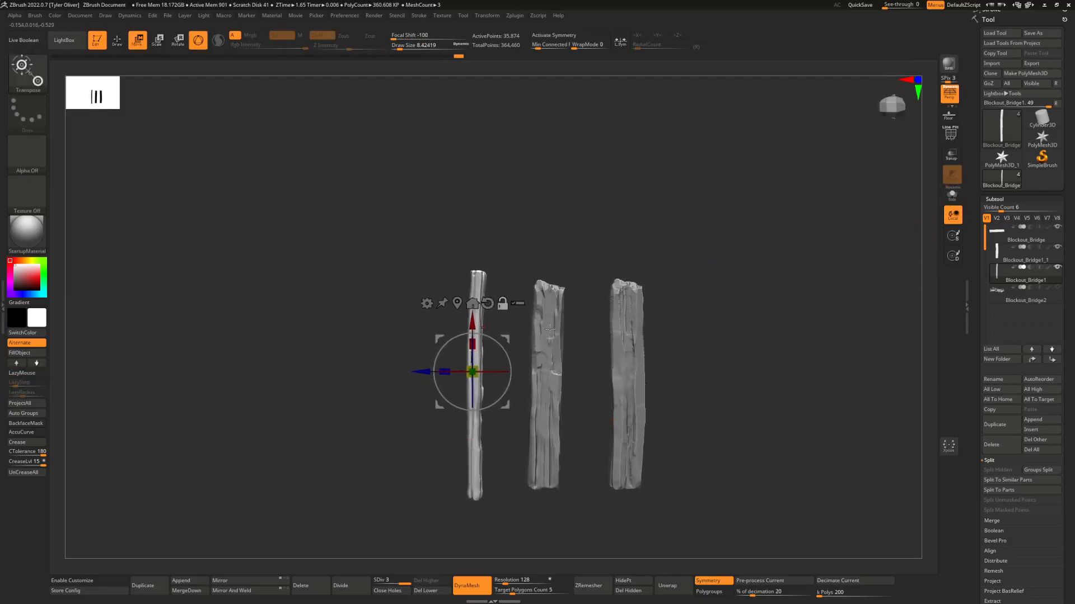
- Turn off perspective and lower the post to the planks' level in the end view
mouse_move(581, 450)
right_mouse_down("alt")
mouse_move(578, 384)
mouse_move(635, 379)
mouse_move(612, 337)
right_mouse_up("alt")
key("q")
mouse_move(612, 337)
right_mouse_down()
mouse_move(567, 321)
mouse_move(636, 257)
right_mouse_up()
key("w")
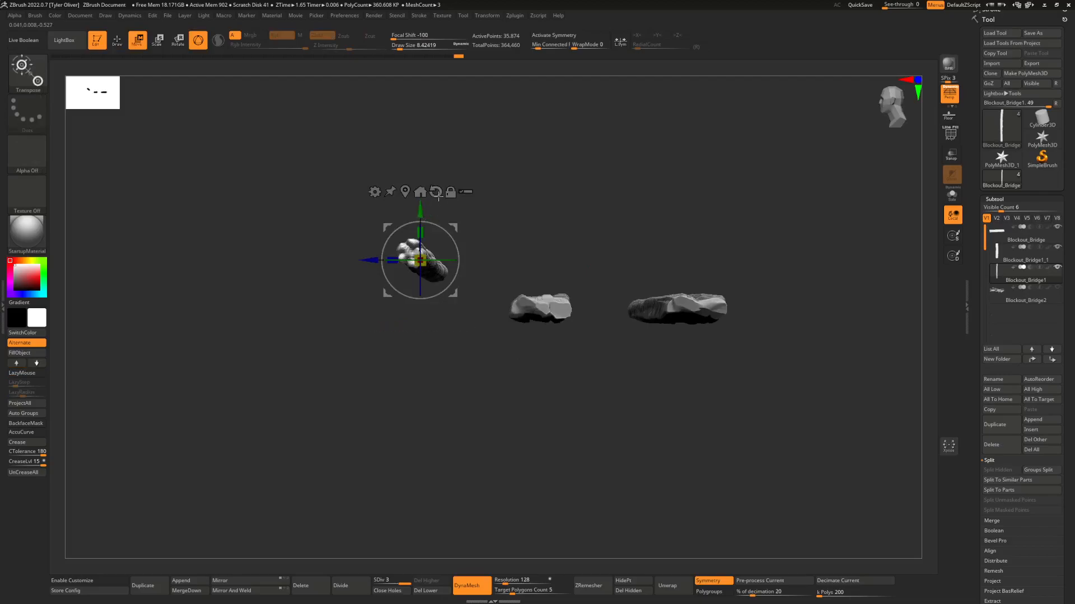
left_click(950, 94)
right_click_drag(605, 223, 610, 235, "alt")
left_click_drag(424, 220, 425, 262)
mouse_move(502, 286)
right_mouse_down()
mouse_move(576, 336)
mouse_move(657, 280)
mouse_move(601, 347)
mouse_move(667, 396)
right_mouse_up()
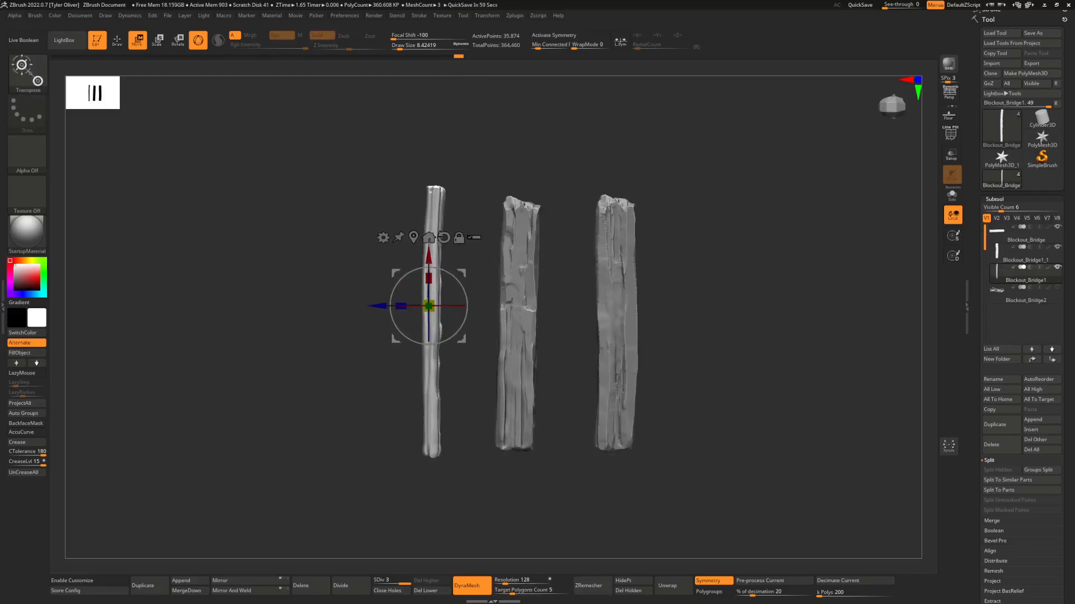
- Switch to the reference board, maximize it and examine the weathered planks in the boardwalk photos
key("super")
key("alt+Tab")
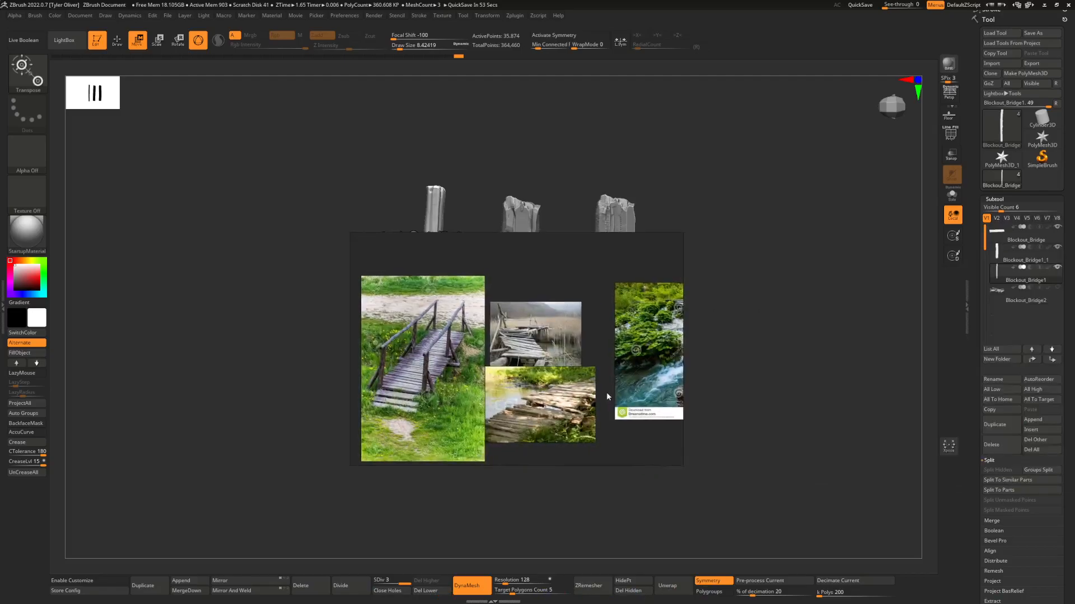
key("ctrl+f")
scroll(606, 394, "up", 2)
middle_click_drag(608, 389, 562, 279)
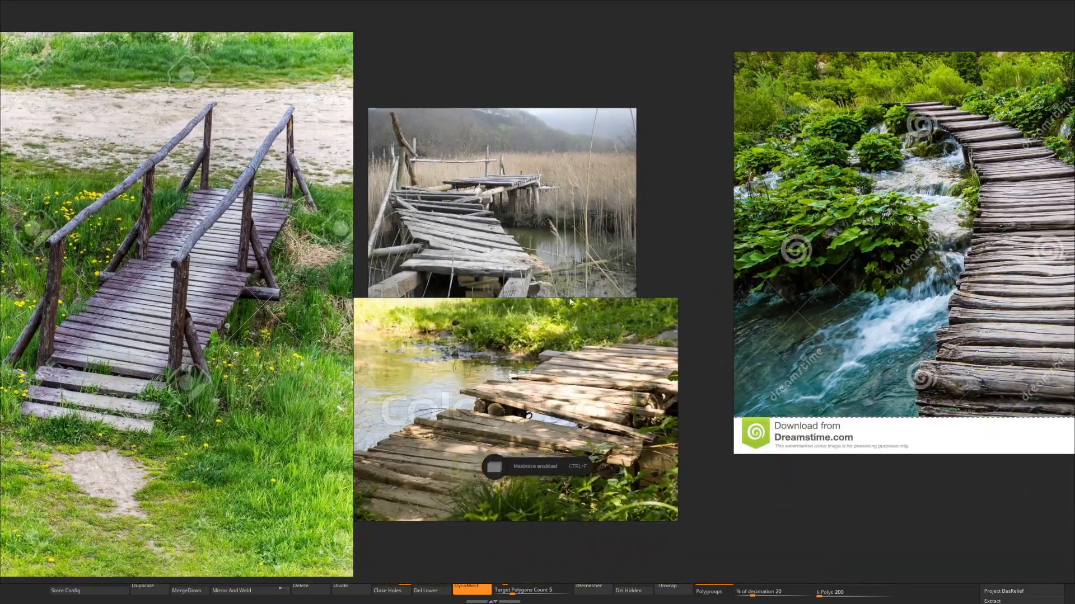
scroll(534, 476, "up", 4)
middle_click_drag(536, 479, 498, 450)
scroll(693, 293, "down", 1)
middle_click_drag(692, 294, 616, 348)
scroll(615, 350, "down", 2)
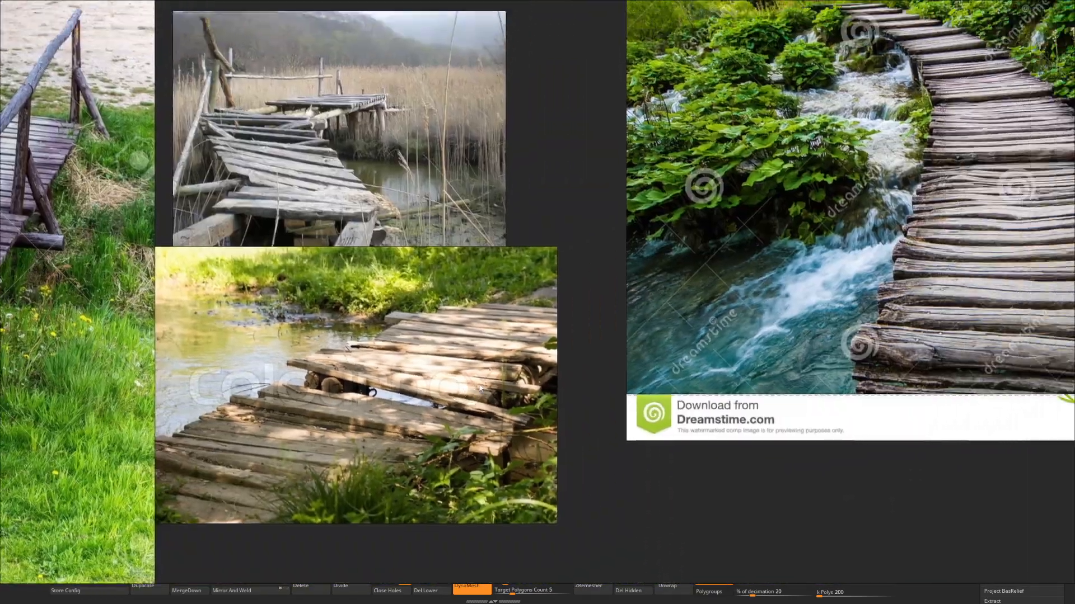
middle_click_drag(506, 306, 570, 348)
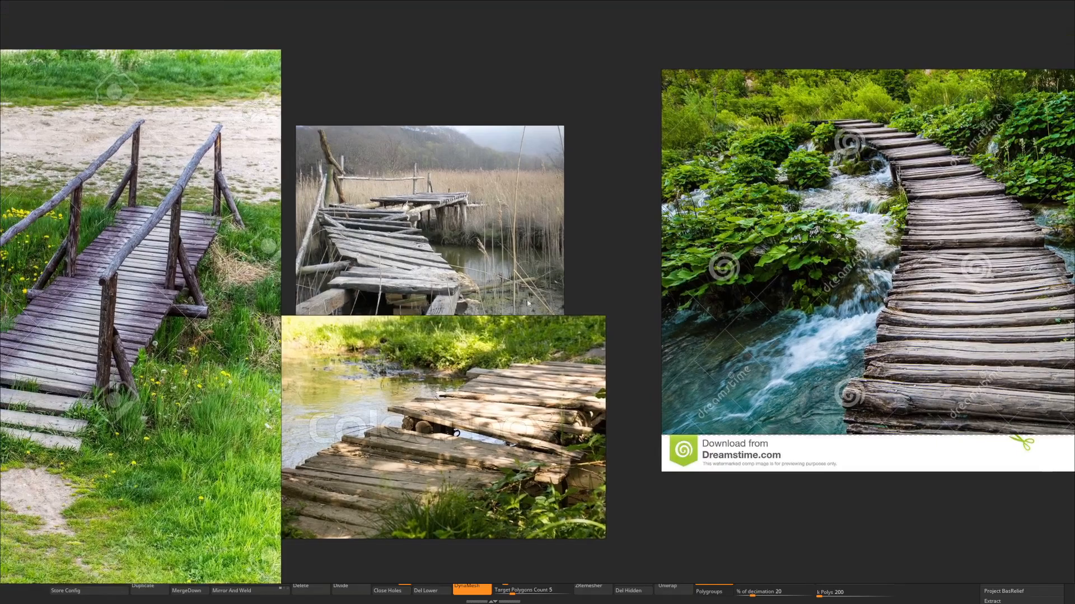
- Examine the deck boards and railings in the mossy arched footbridge photo
middle_click_drag(526, 306, 601, 263)
scroll(526, 397, "down", 4)
middle_click_drag(556, 472, 549, 293)
scroll(603, 403, "up", 2)
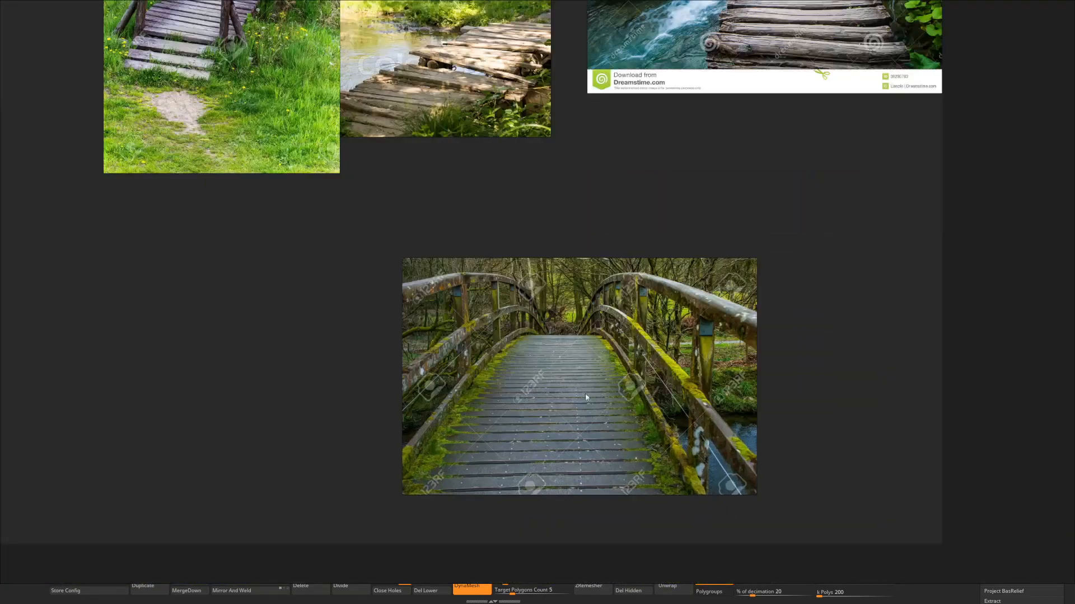
scroll(599, 400, "up", 3)
middle_click_drag(470, 328, 507, 261)
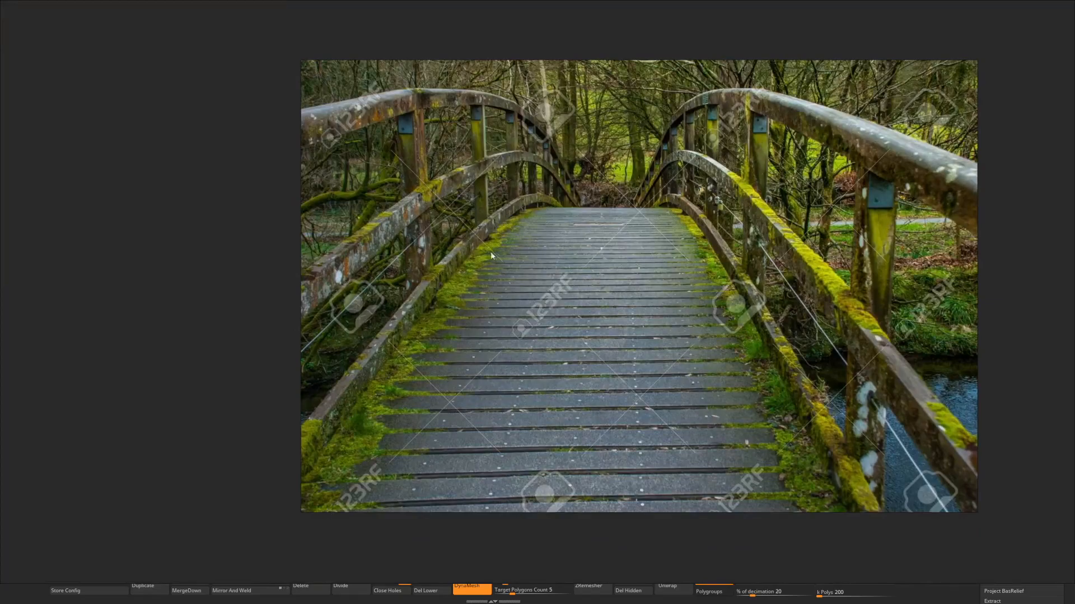
middle_click_drag(624, 297, 553, 312)
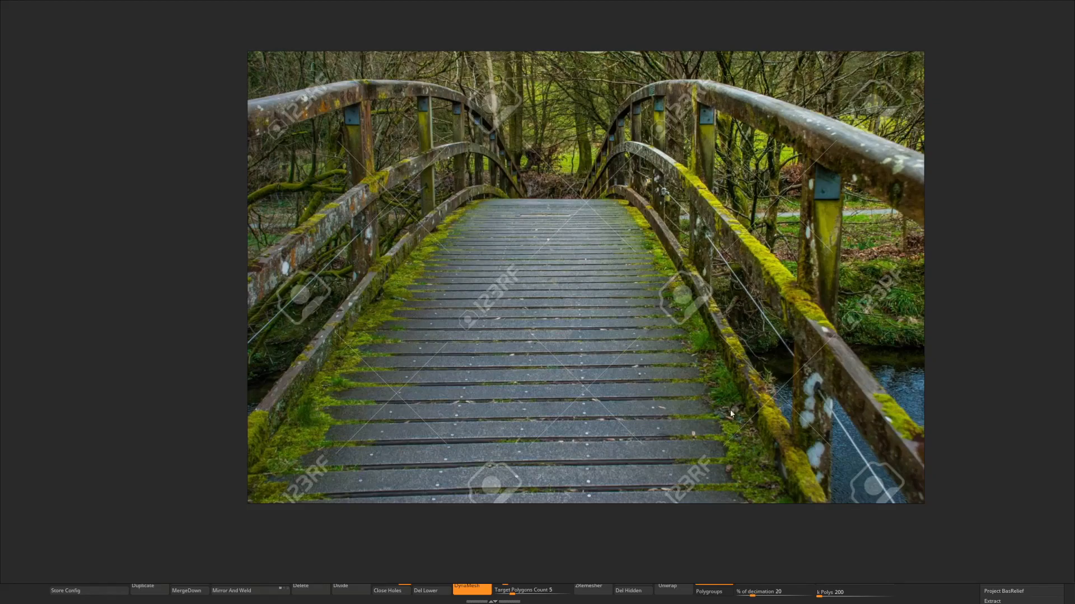
- Restore the reference board to a small window over the model and compare the mossy bridge's boards with the sculpted planks
key("ctrl+f")
right_click_drag(572, 385, 839, 300)
scroll(810, 311, "down", 2)
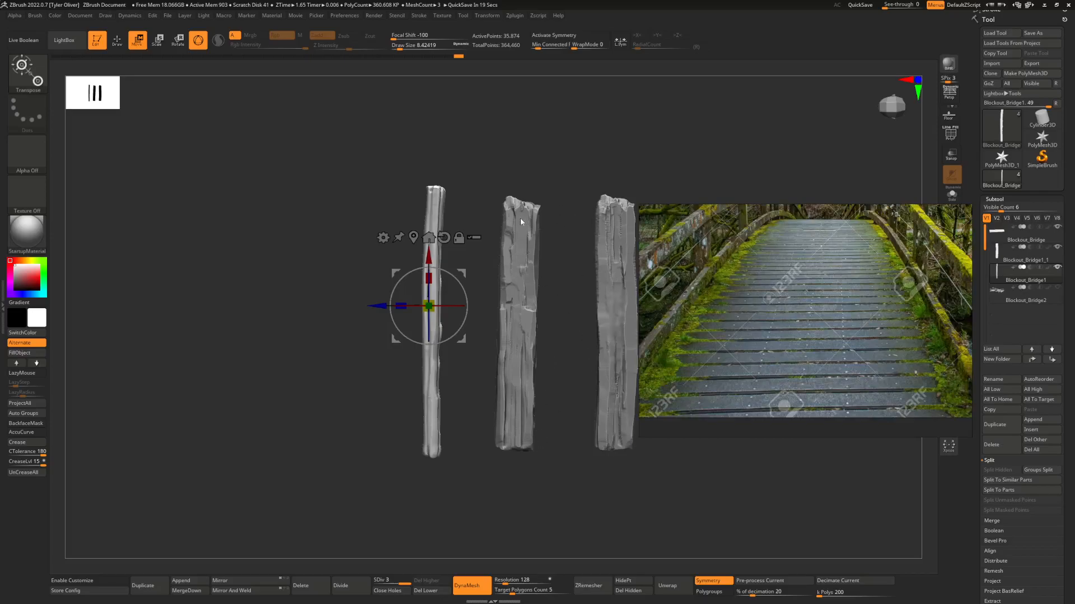
middle_click_drag(822, 322, 719, 380)
scroll(772, 381, "down", 2)
scroll(770, 362, "up", 1)
scroll(785, 407, "up", 1)
scroll(774, 342, "up", 1)
scroll(799, 293, "down", 2)
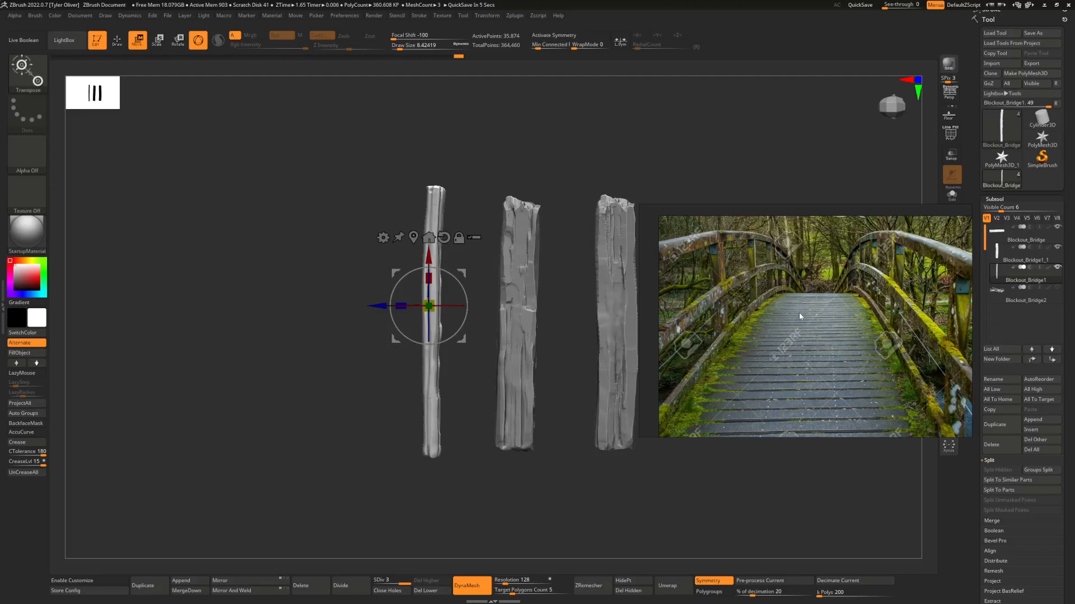
right_click_drag(785, 307, 698, 348)
scroll(629, 378, "up", 4)
scroll(649, 372, "down", 5)
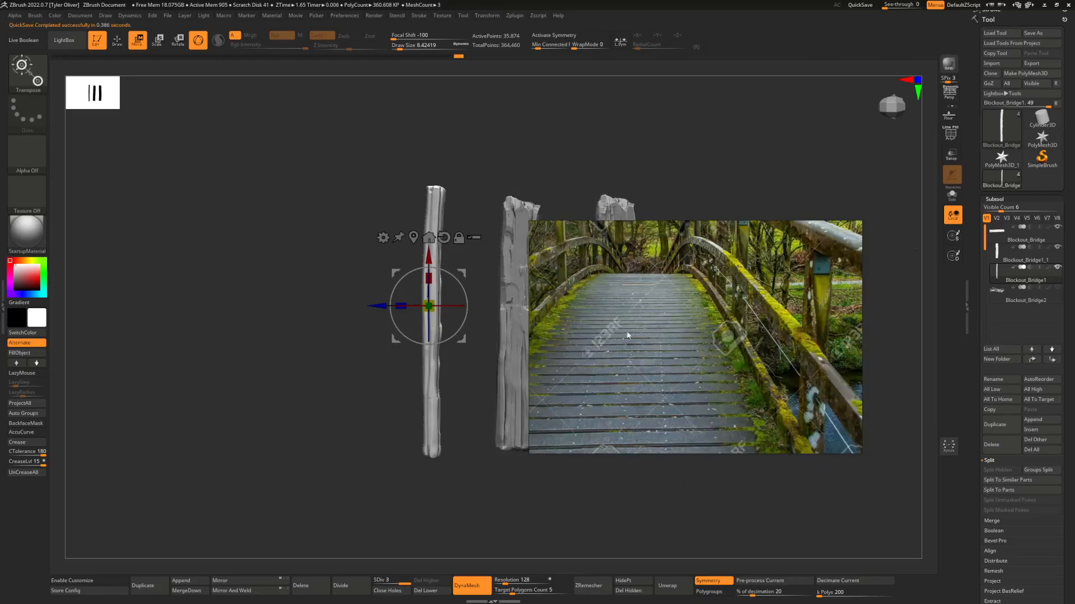
- Examine the posts, handrails and deck boards in the railed footbridge photo
scroll(703, 337, "down", 4)
middle_click_drag(691, 281, 700, 384)
scroll(697, 342, "up", 4)
middle_click_drag(698, 308, 727, 358)
scroll(658, 371, "up", 3)
middle_click_drag(655, 371, 698, 378)
middle_click_drag(582, 364, 733, 325)
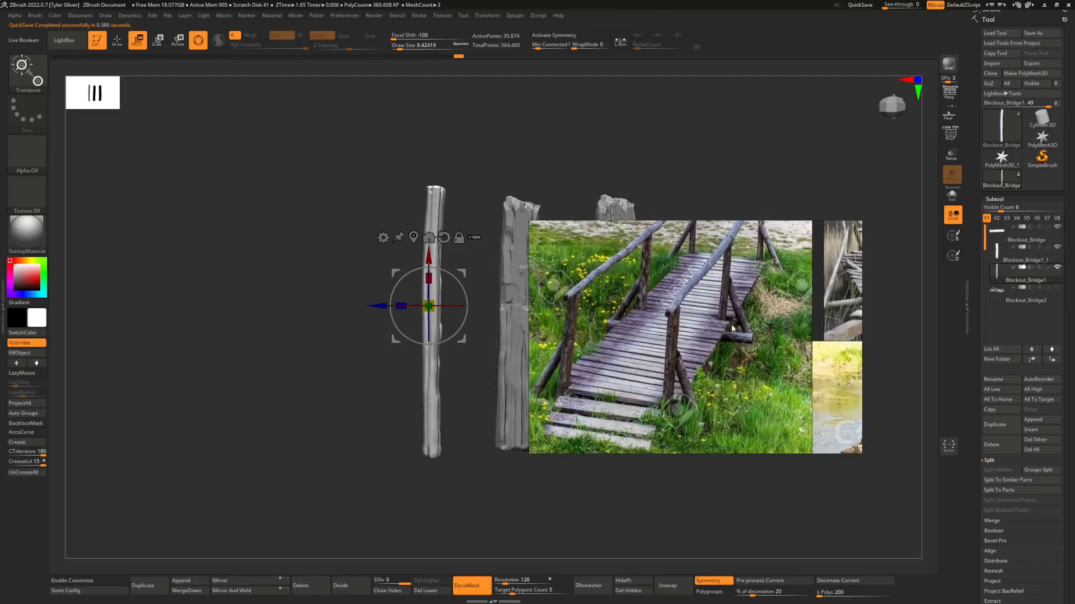
middle_click_drag(816, 325, 643, 334)
scroll(635, 332, "down", 2)
middle_click_drag(773, 334, 591, 317)
middle_click_drag(822, 329, 836, 263)
- Examine the uneven planks in the broken marsh boardwalk photo, then move the reference board off the model
scroll(674, 329, "up", 4)
scroll(669, 324, "down", 1)
scroll(667, 324, "down", 3)
scroll(667, 389, "down", 1)
scroll(727, 322, "down", 2)
scroll(671, 322, "up", 2)
middle_click_drag(672, 322, 756, 378)
scroll(729, 275, "up", 4)
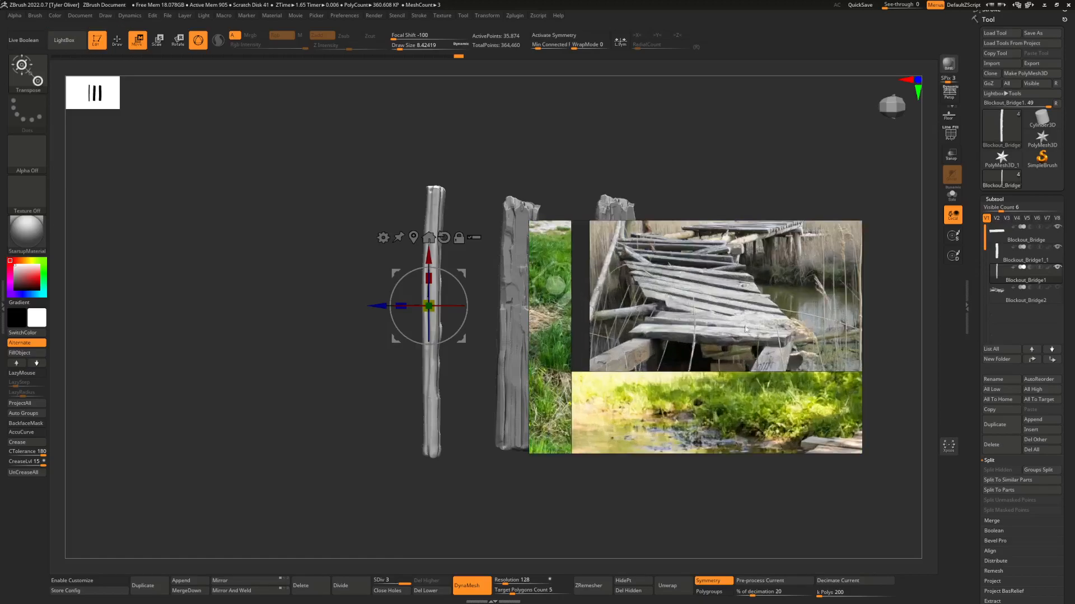
middle_click_drag(661, 246, 645, 287)
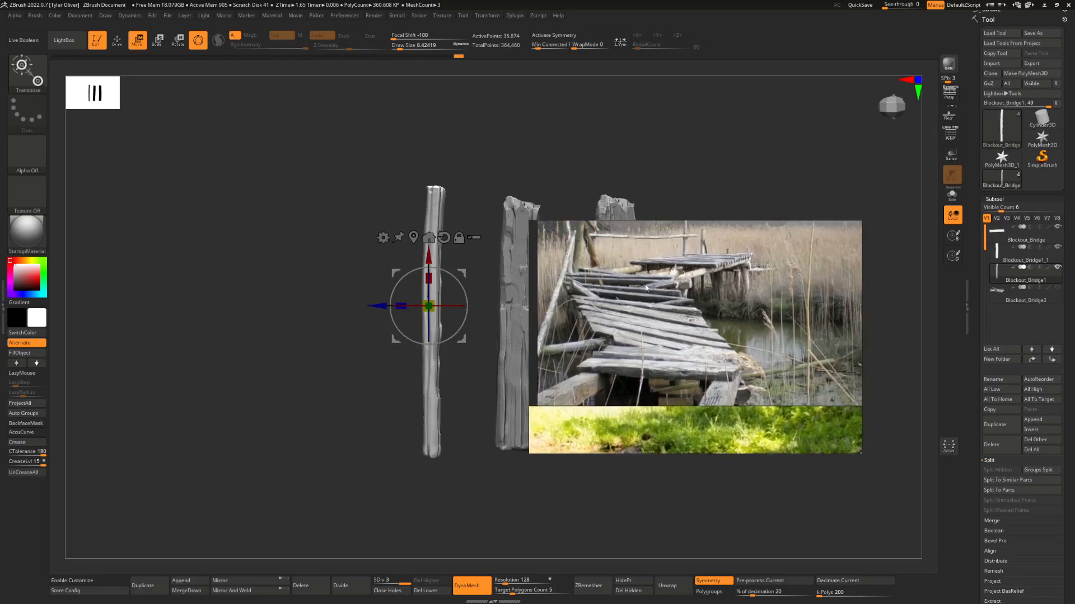
scroll(688, 260, "up", 1)
scroll(665, 304, "down", 2)
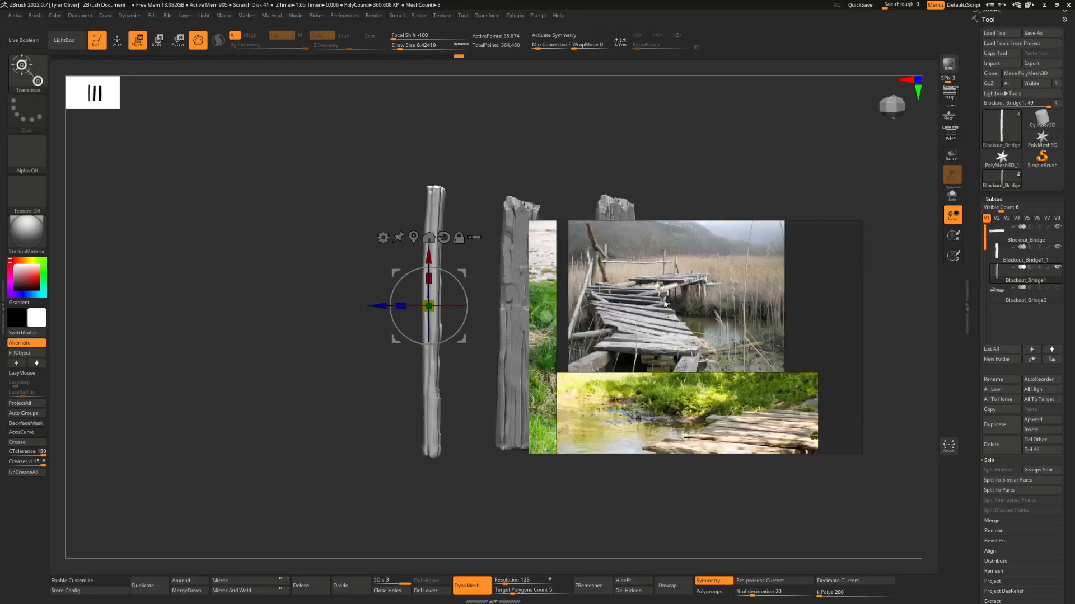
scroll(666, 399, "down", 2)
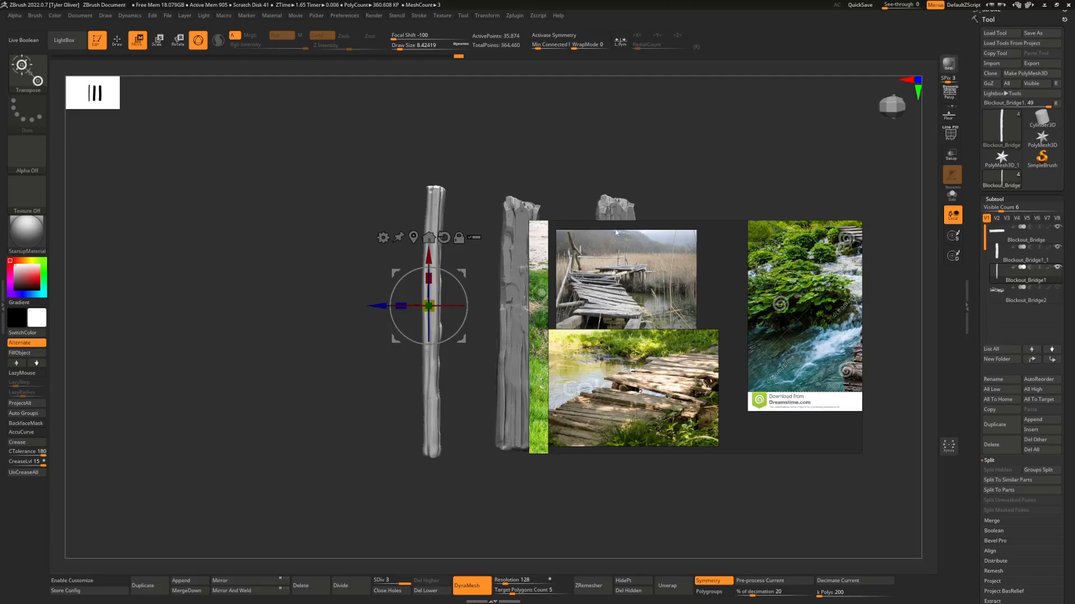
right_click_drag(656, 327, 1074, 393)
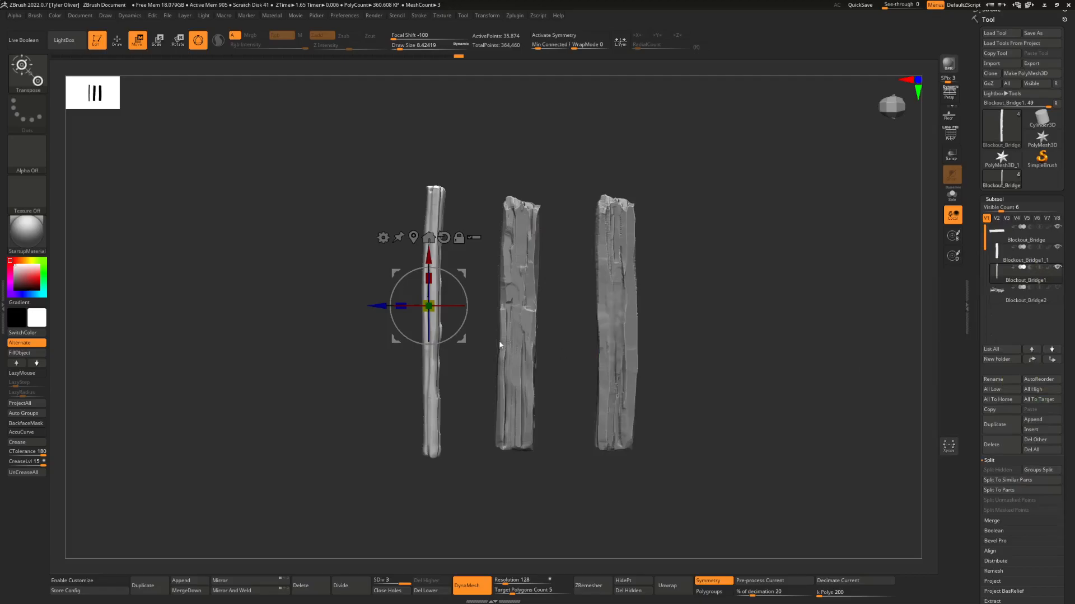
- Rename the Blockout_Bridge subtool, the middle plank, as Plank1_hp
left_click(1014, 281)
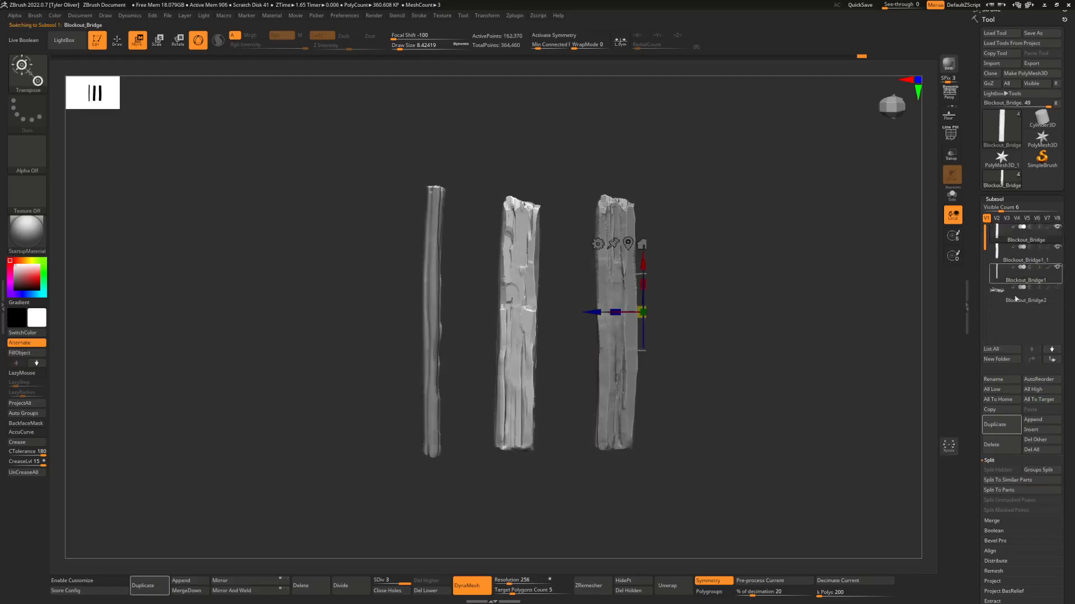
left_click(1005, 379)
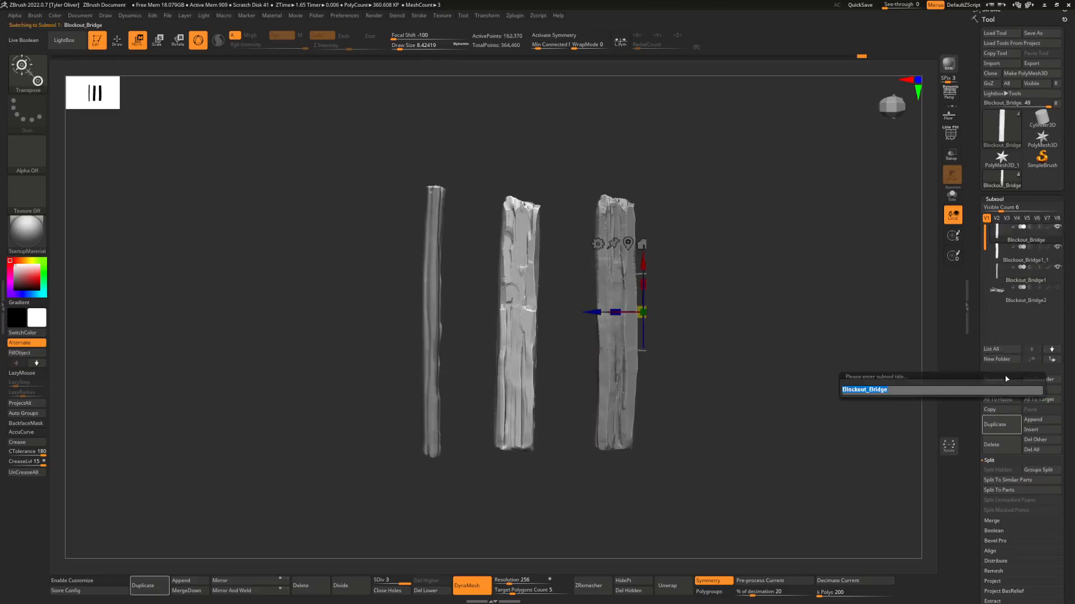
type("Plank1_h")
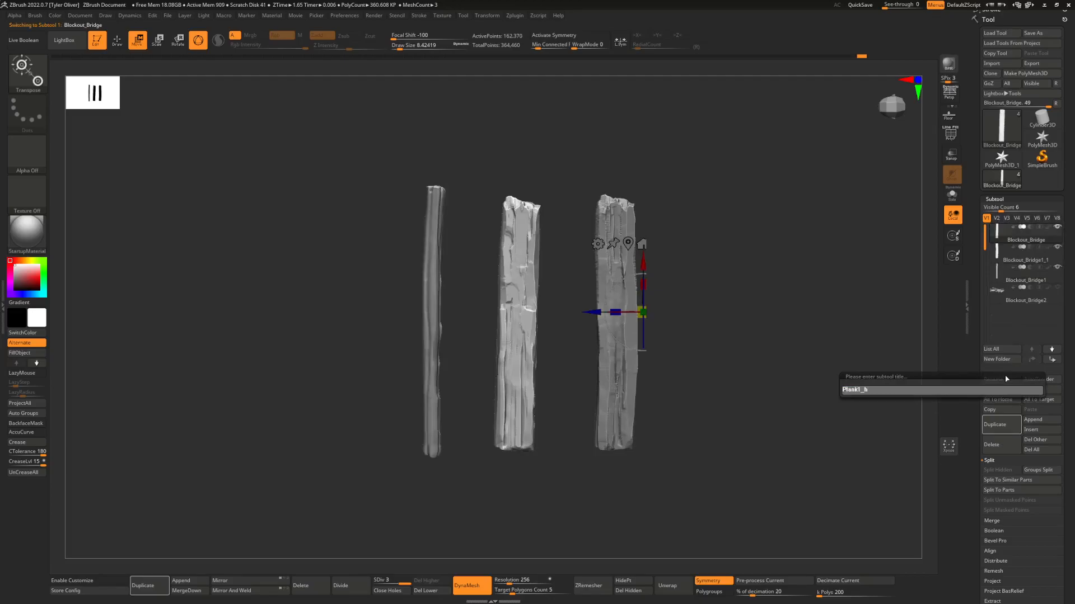
type("p")
key("Return")
- Rename the Blockout_Bridge1_1 subtool, the second plank, as Plank2_hp
left_click(1025, 255)
left_click(996, 380)
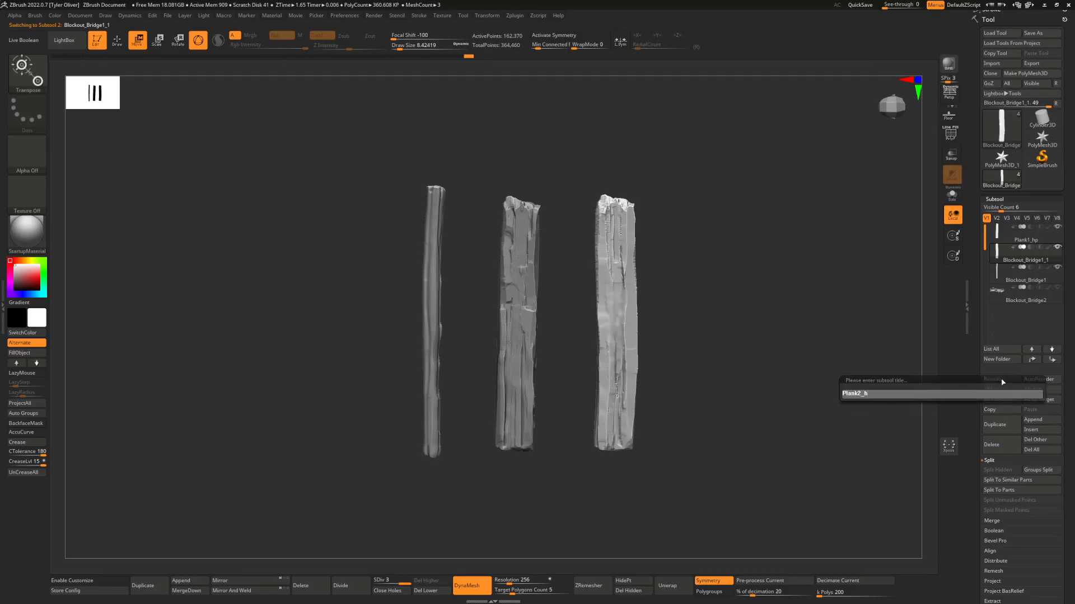
type("p")
key("Return")
- Rename the Blockout_Bridge1 subtool, the thin post, as Cylinder1_hp
left_click(994, 279)
left_click(1002, 380)
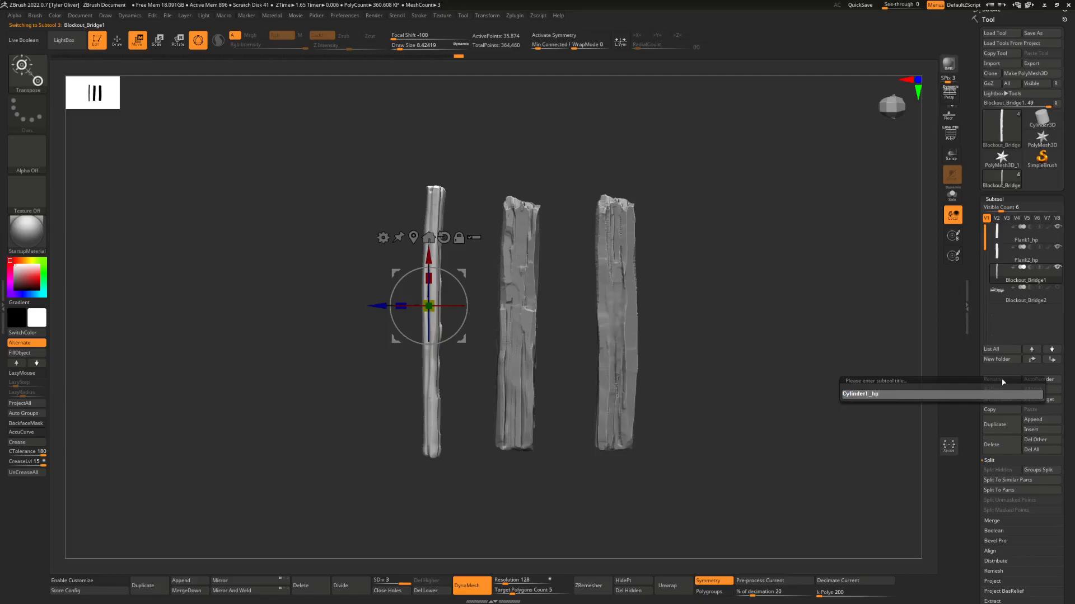
key("Return")
- Duplicate the Plank1_hp subtool and rename the copy as Plank1_lp
left_click(1008, 241)
right_click_drag(674, 303, 697, 301, "alt")
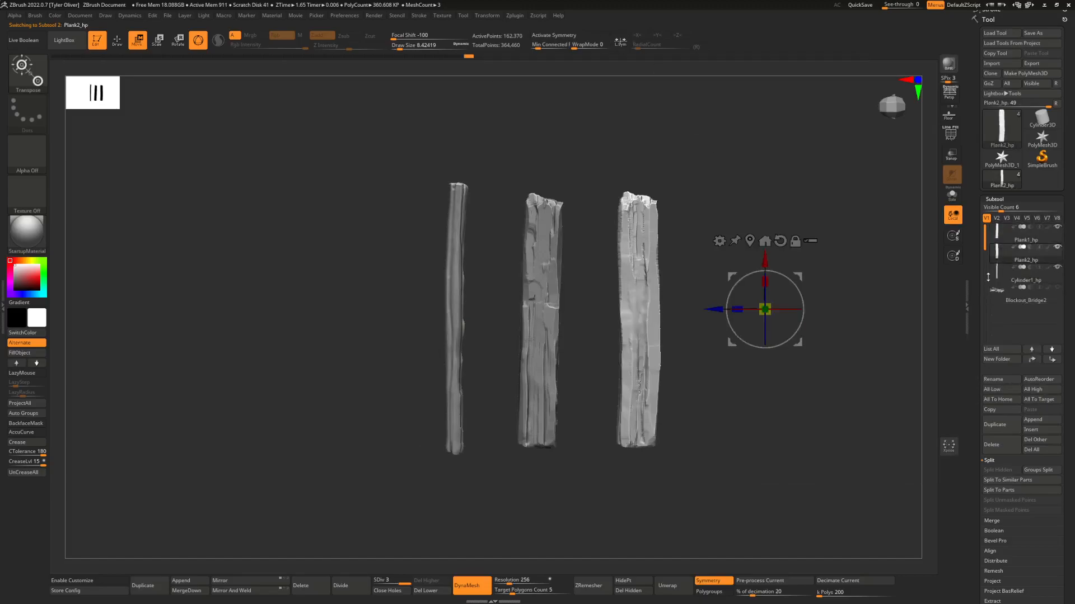
left_click(1019, 277)
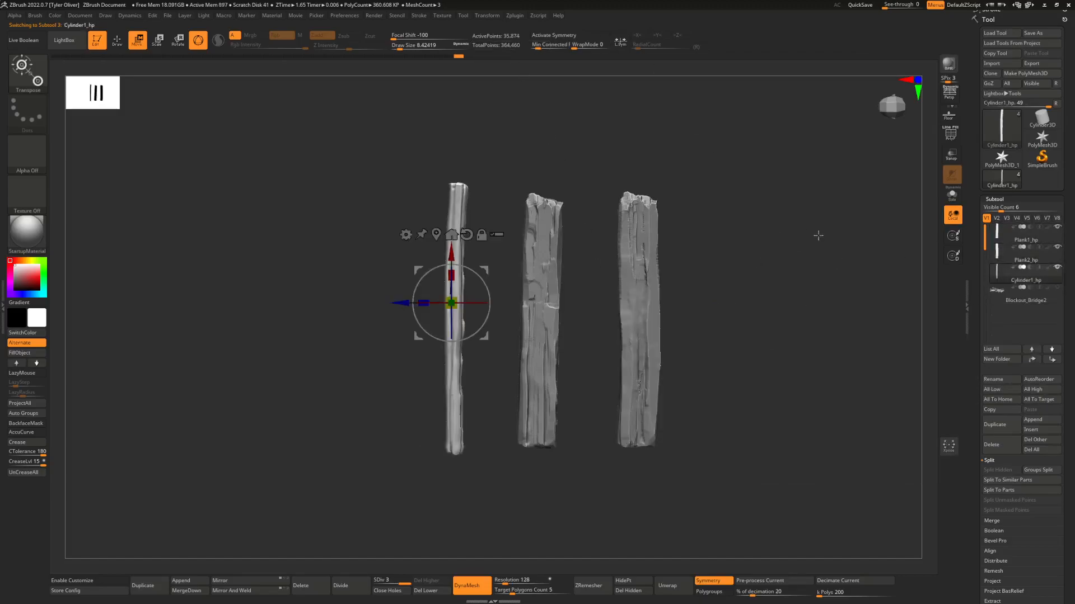
left_click(1008, 241)
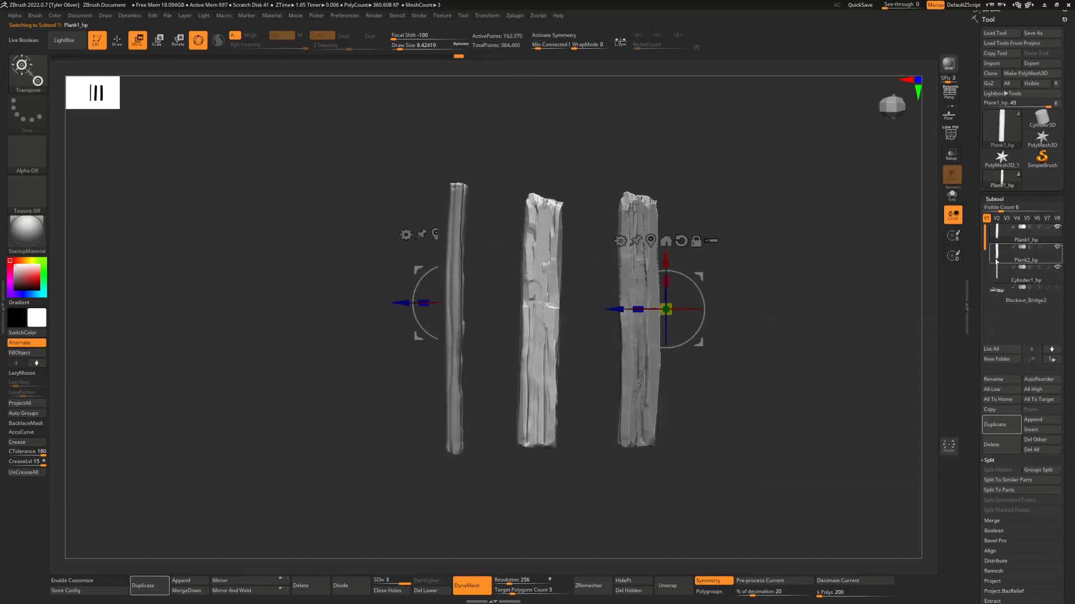
left_click(149, 587)
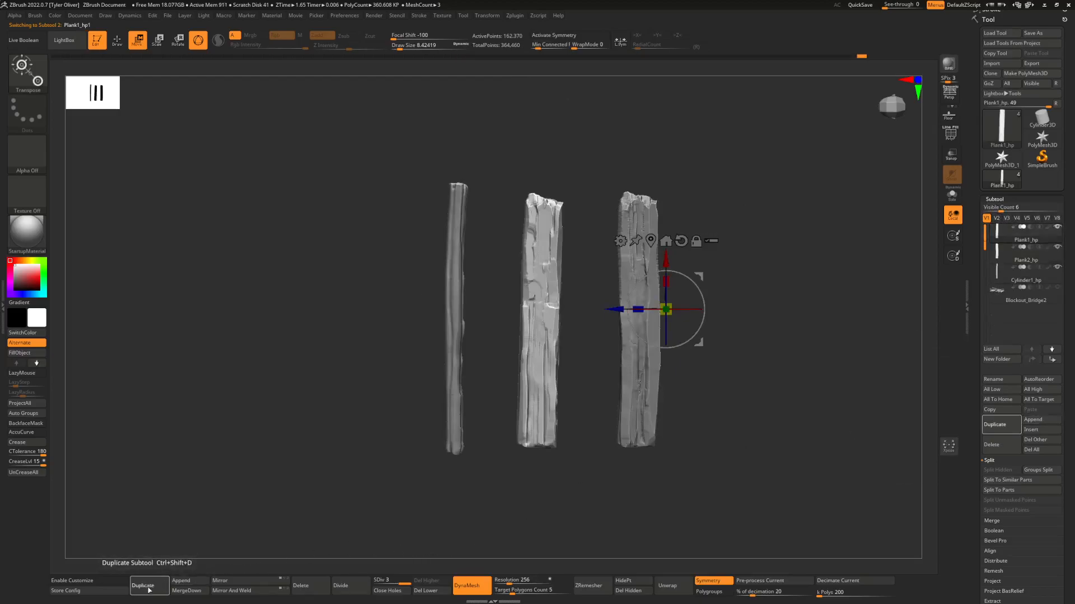
left_click(1015, 379)
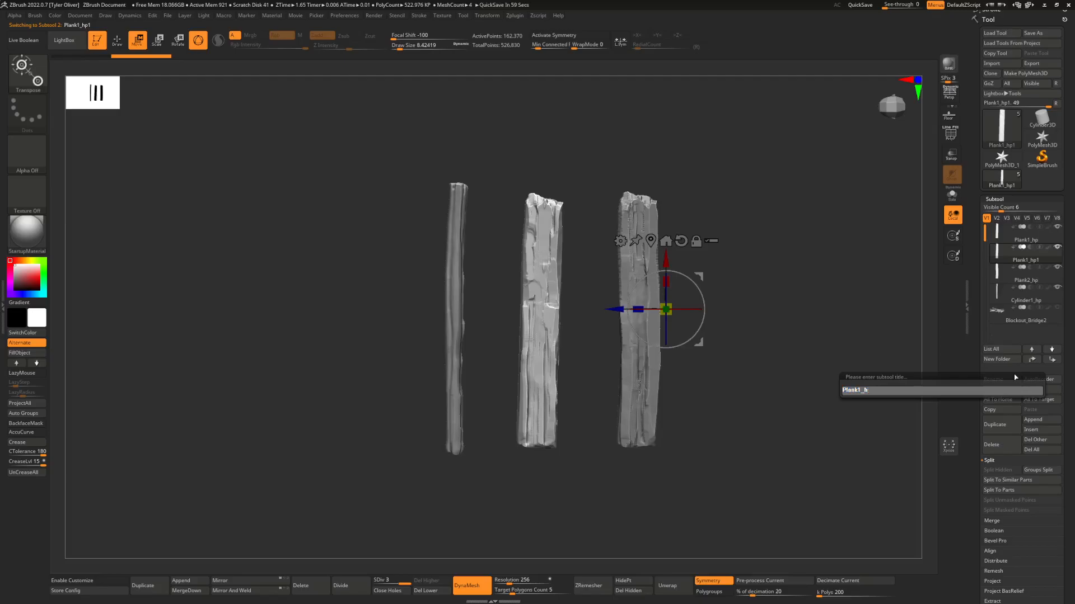
type("Plank1_lp")
key("Return")
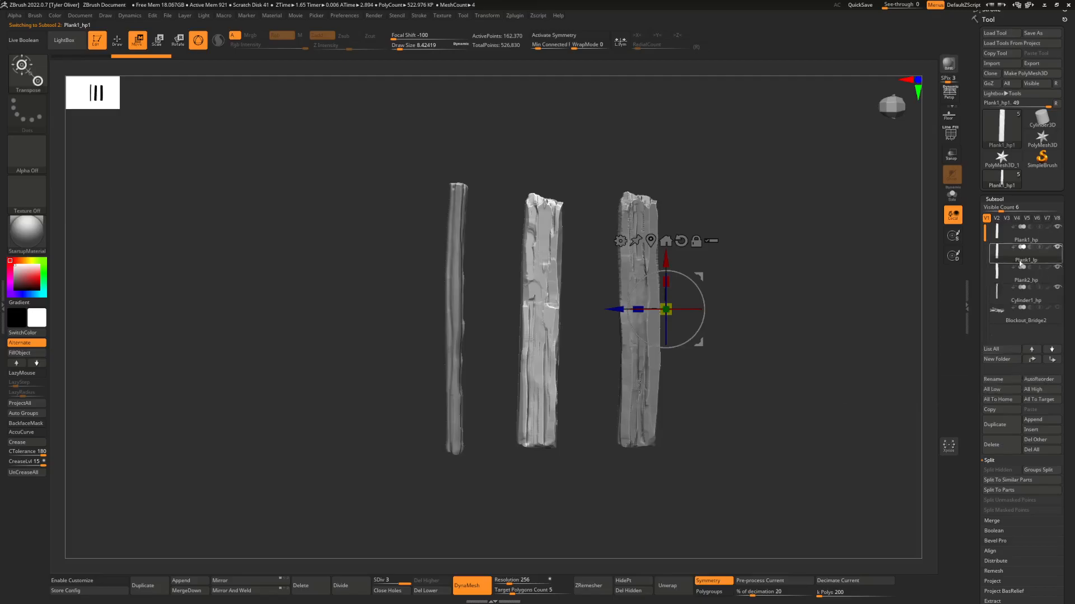
- Isolate the Plank1_lp subtool and pre-process it with Decimation Master
left_click(957, 201)
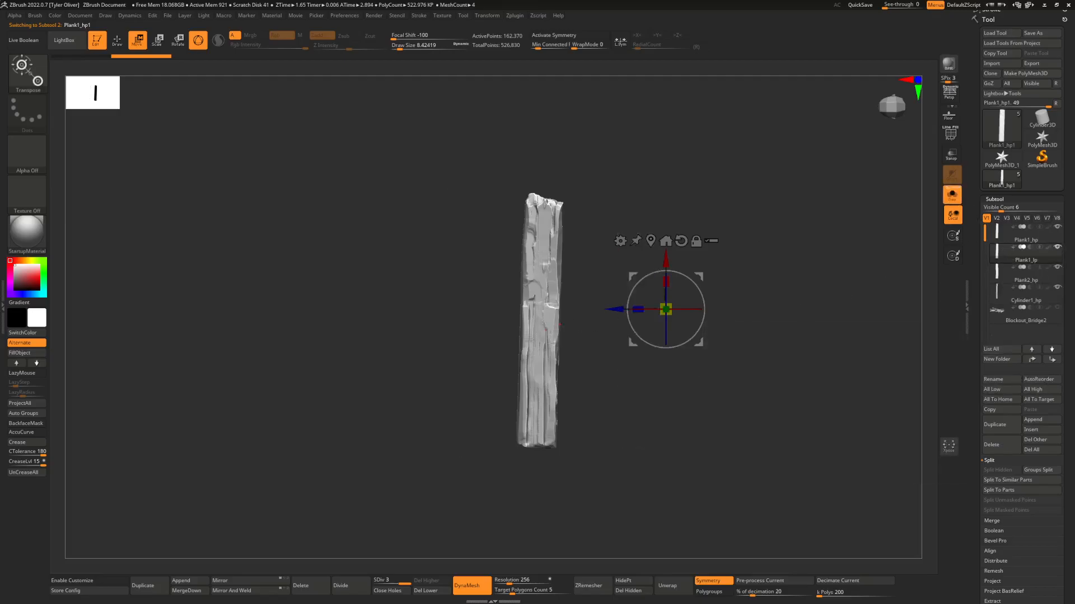
left_click_drag(558, 302, 529, 312)
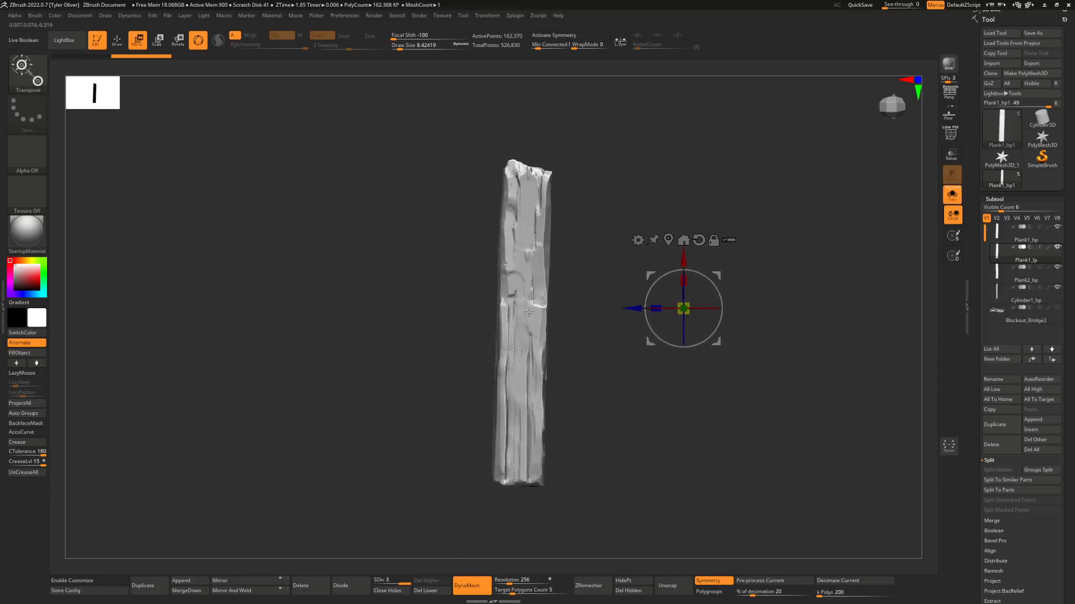
left_click(519, 17)
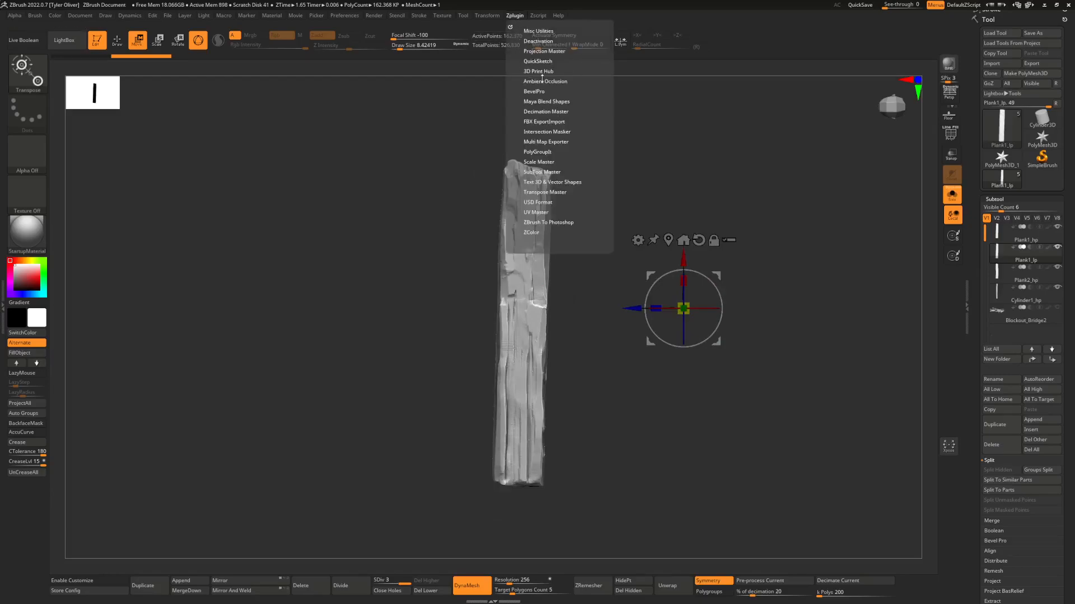
left_click(1005, 233)
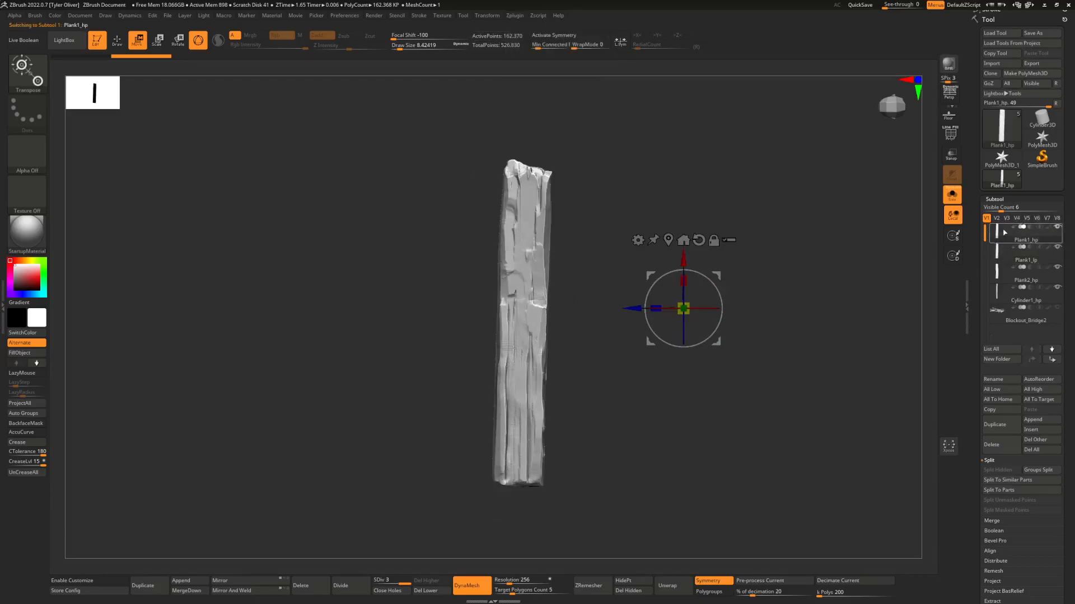
left_click(1005, 253)
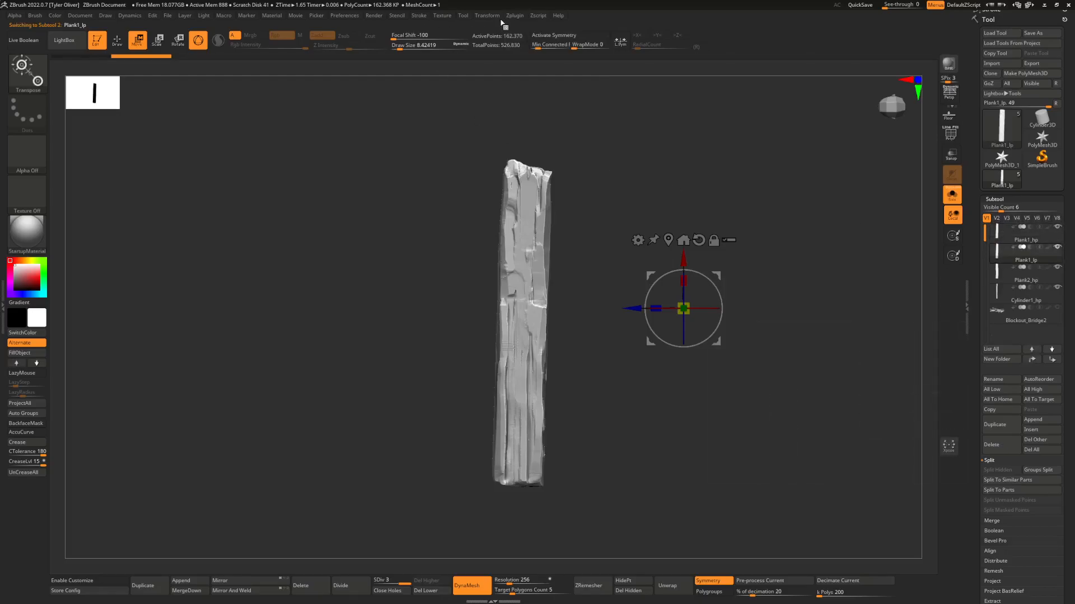
left_click(517, 17)
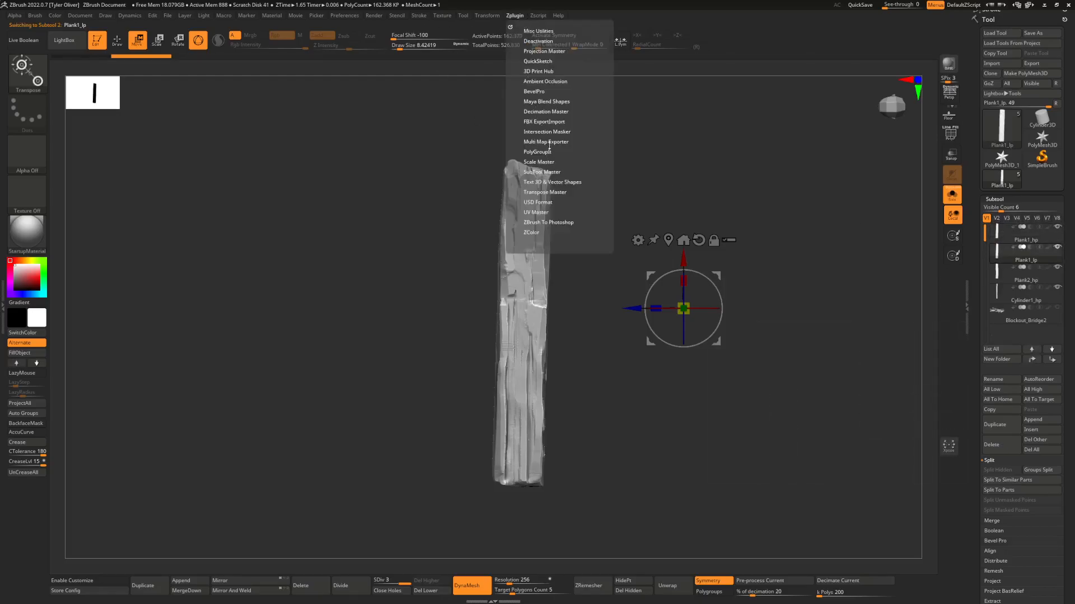
left_click(547, 110)
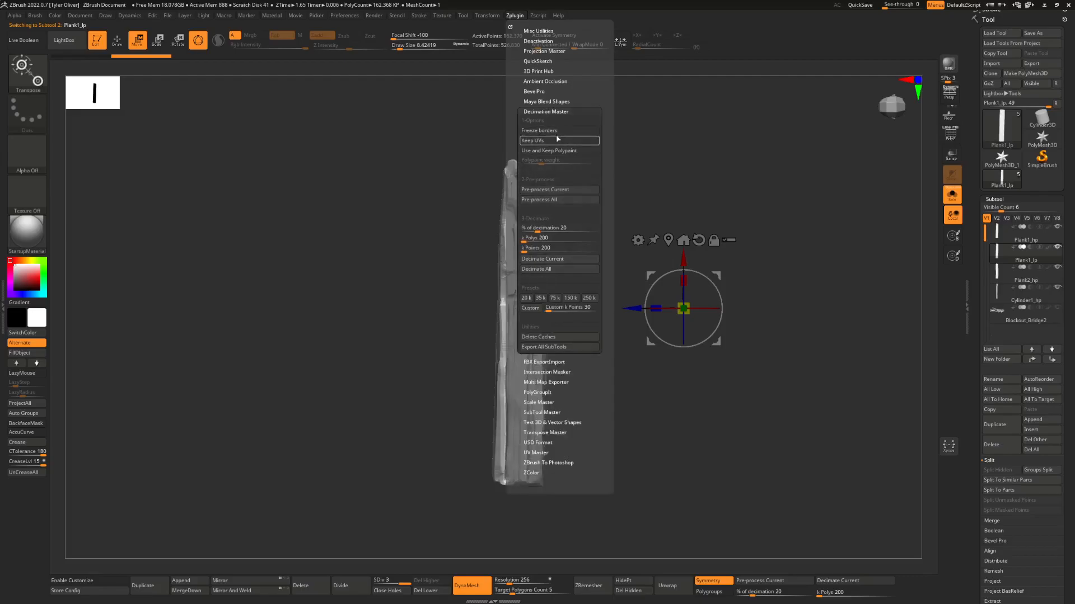
left_click(549, 190)
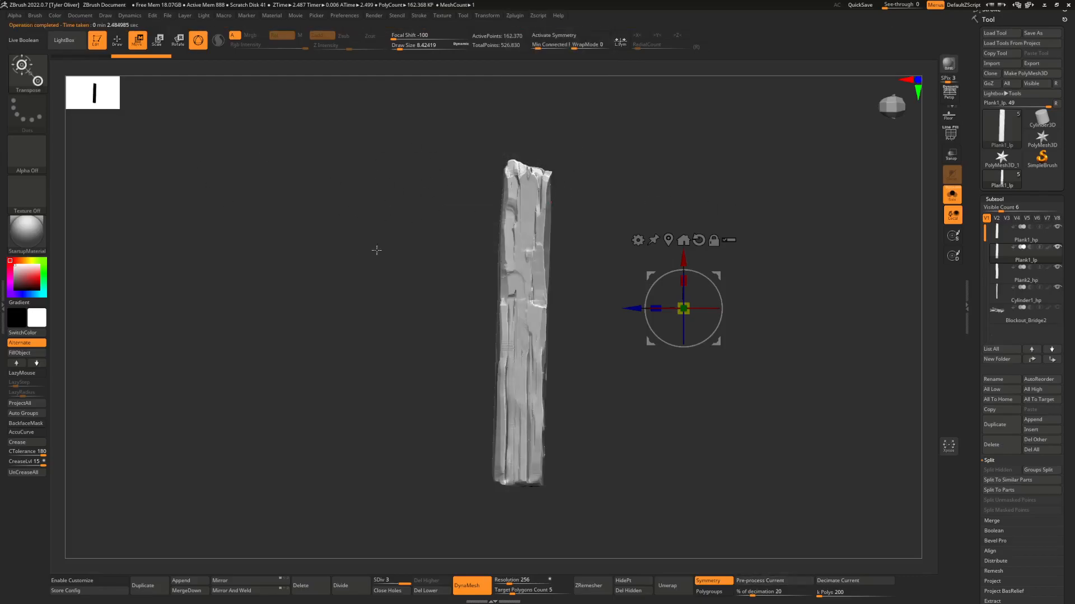
- Decimate Plank1_lp to 1 k polys and turn on the wireframe display to check its triangles
left_click(515, 15)
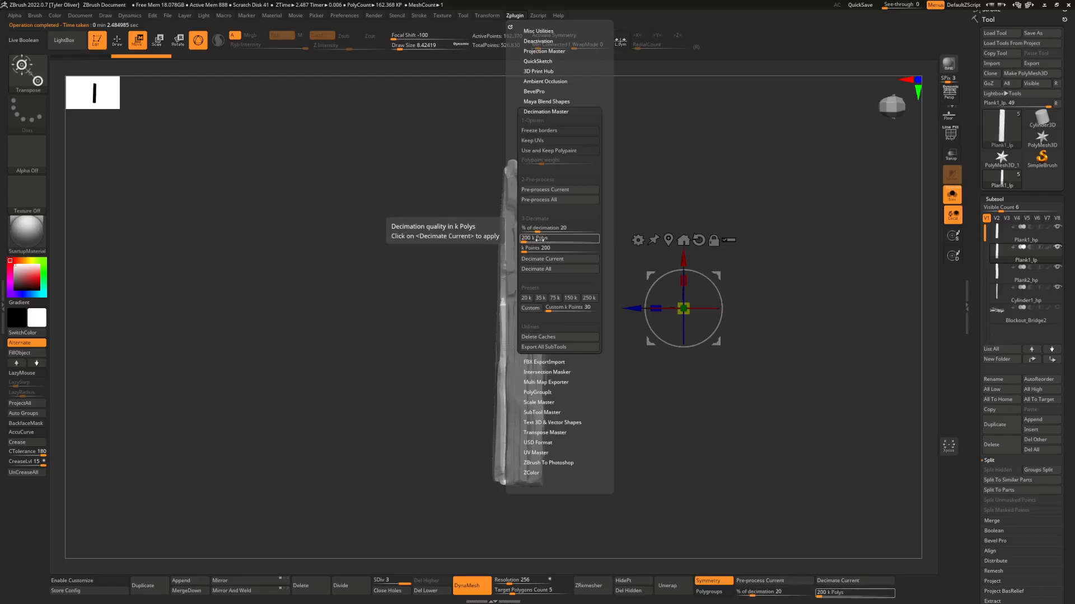
left_click(539, 238)
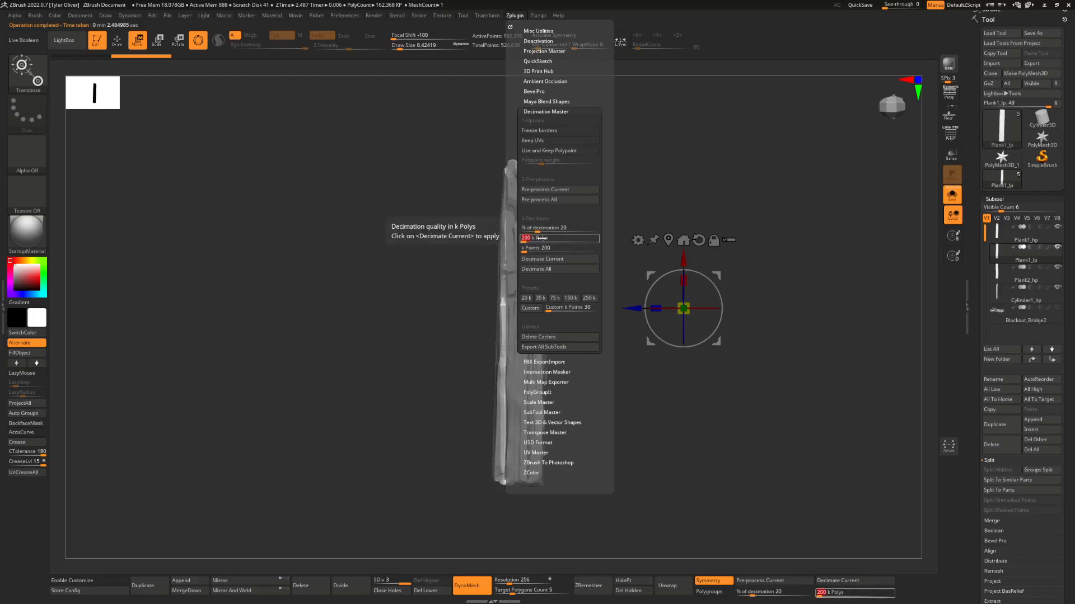
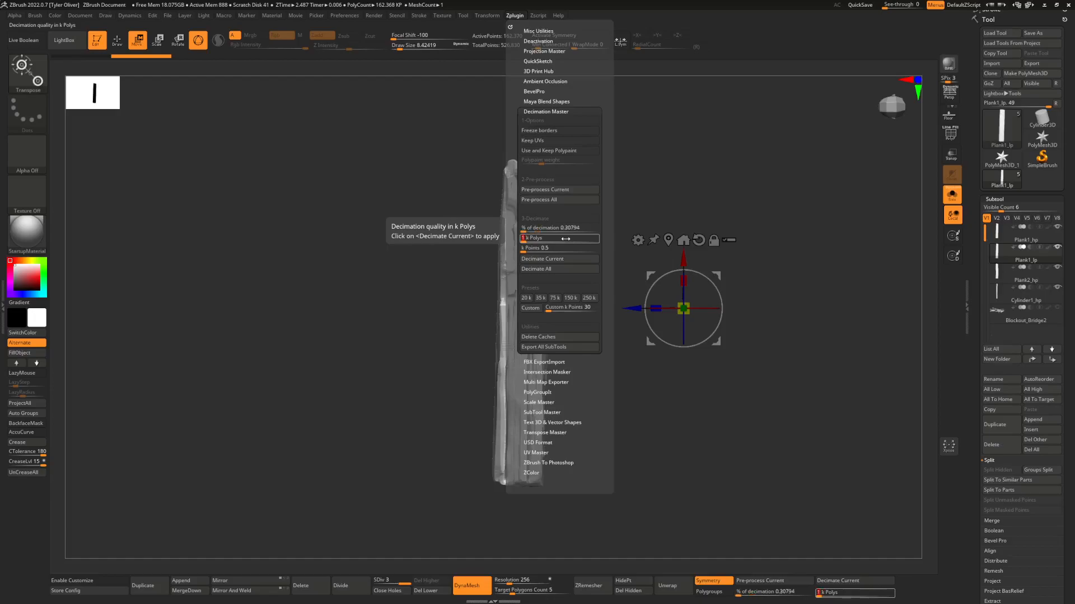
left_click(542, 258)
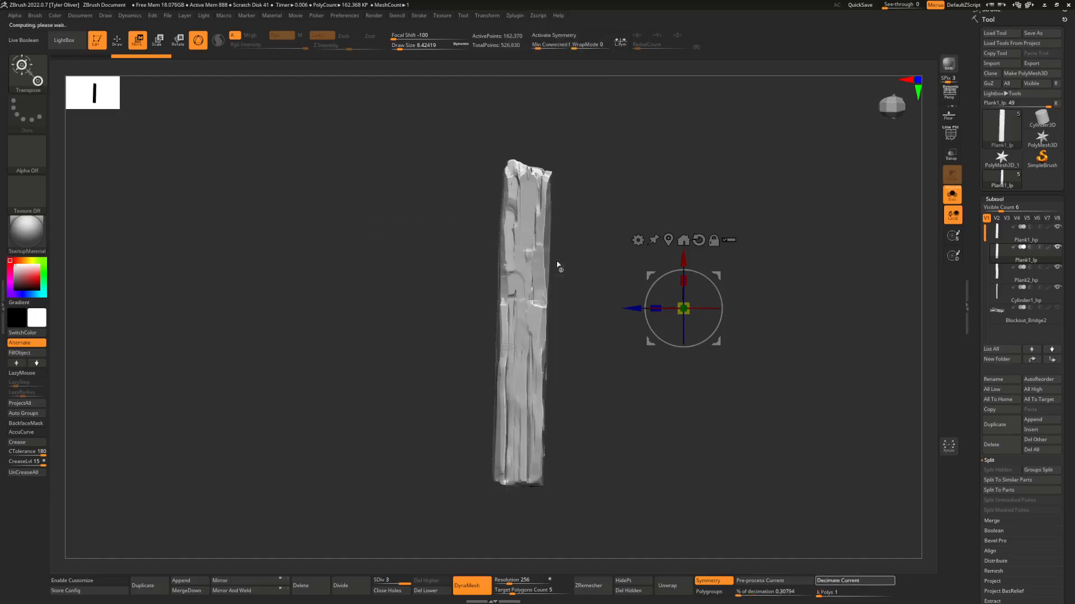
left_click_drag(749, 231, 772, 230, "alt")
left_click(951, 133)
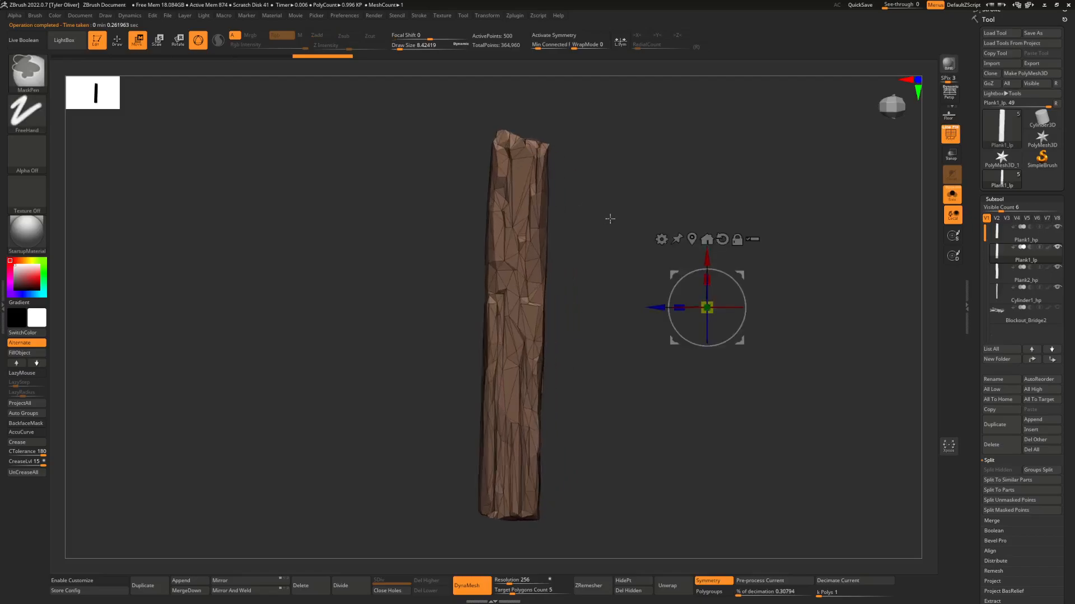
- Compare Plank1_lp before and after decimation, and undo the 1 k poly decimation
left_click(958, 132)
right_click_drag(614, 190, 607, 257, "alt")
key("shift+f")
key("ctrl+z")
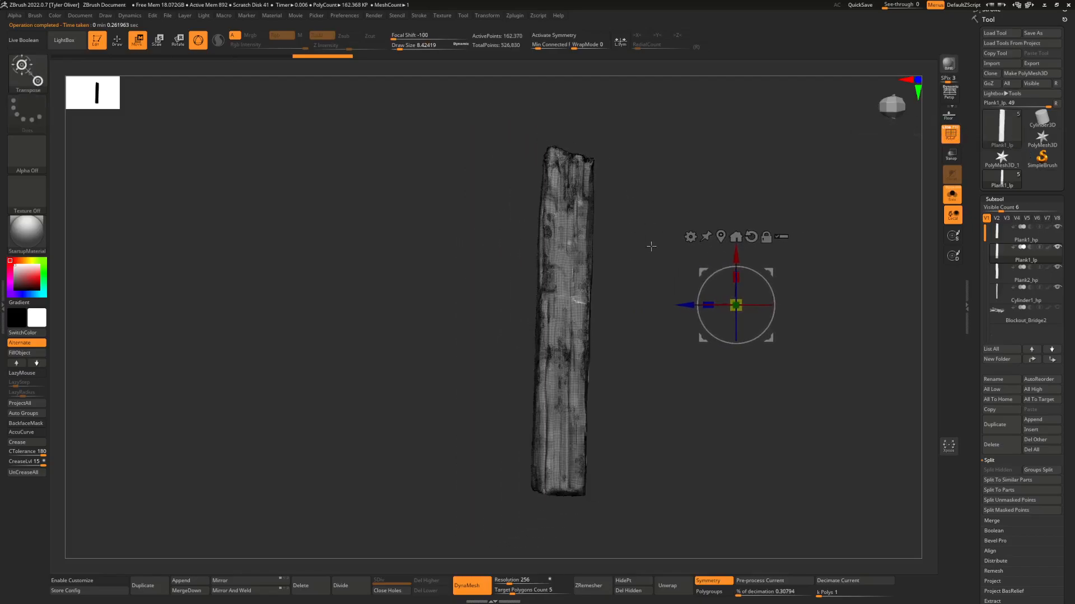
key("ctrl+shift+z")
right_click_drag(603, 293, 722, 275, "ctrl")
key("ctrl+z")
key("ctrl+z")
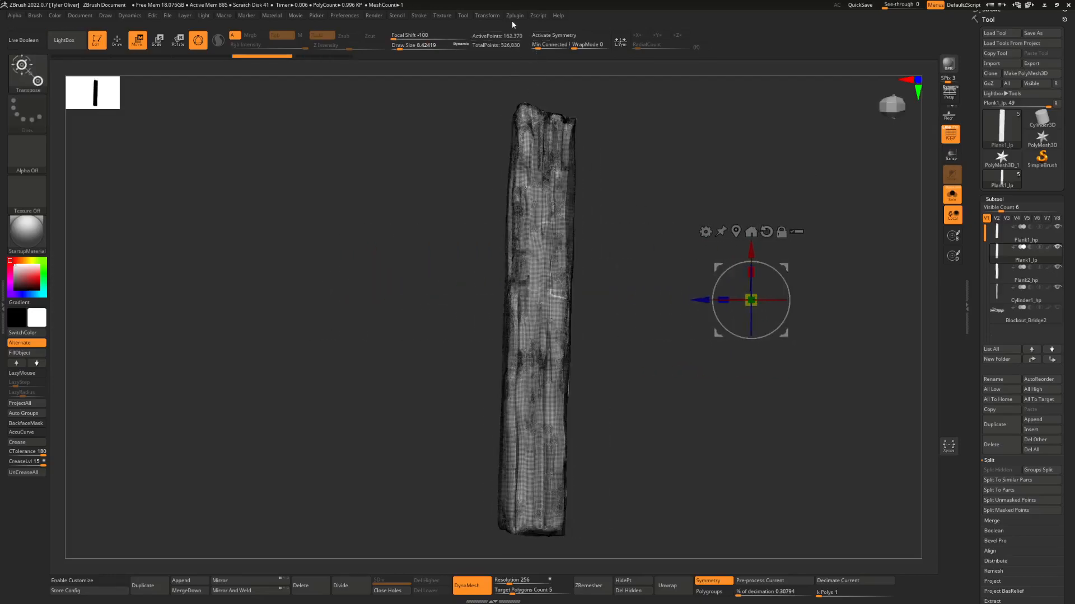
- Decimate Plank1_lp to 0.7 k polys and inspect the reduced plank with the wireframe display turned off
left_click(516, 16)
left_click(550, 238)
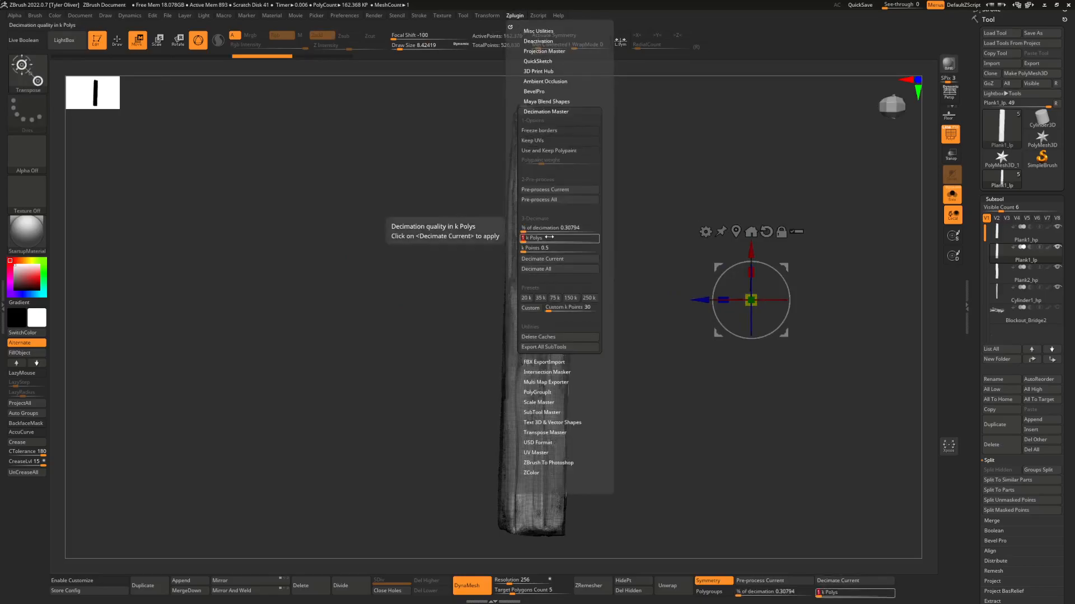
type("0.7")
key("Return")
left_click(554, 258)
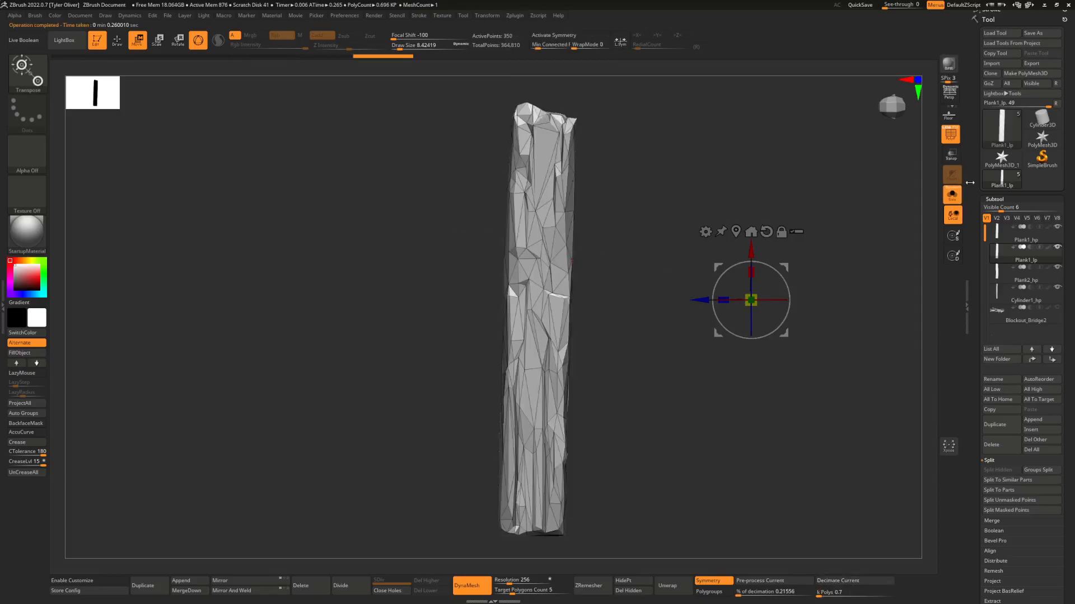
left_click(951, 138)
right_click_drag(829, 224, 806, 191, "ctrl")
right_click_drag(783, 235, 700, 285)
right_click_drag(699, 286, 724, 241)
right_click_drag(723, 241, 667, 262, "alt")
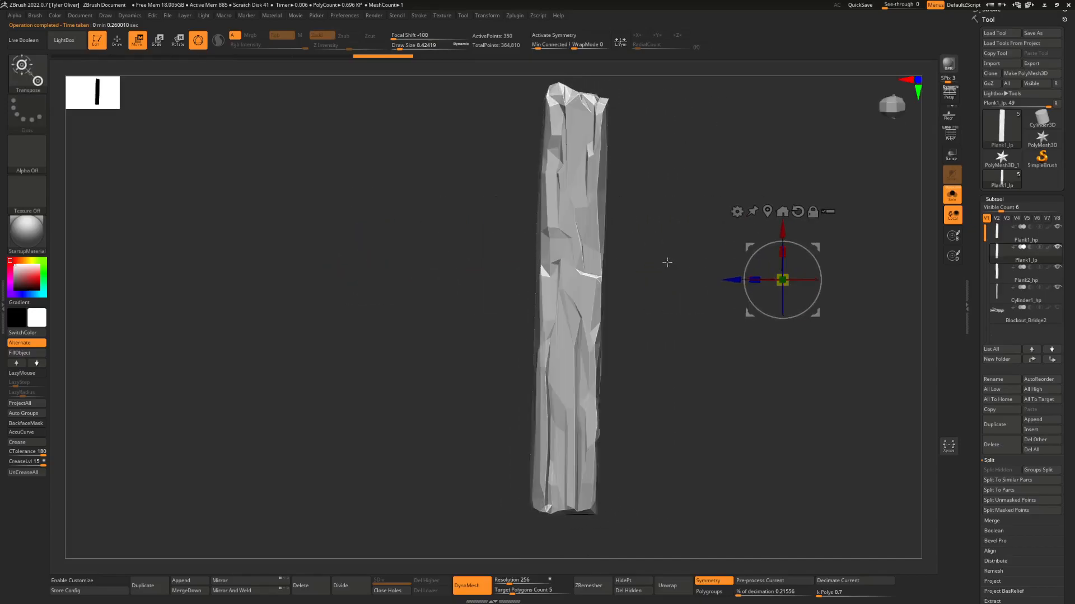
- Duplicate the Plank2_hp subtool and rename the copy as Plank2_lp
left_click(1003, 276)
right_click_drag(608, 240, 560, 277, "alt")
right_click_drag(559, 277, 674, 293, "ctrl")
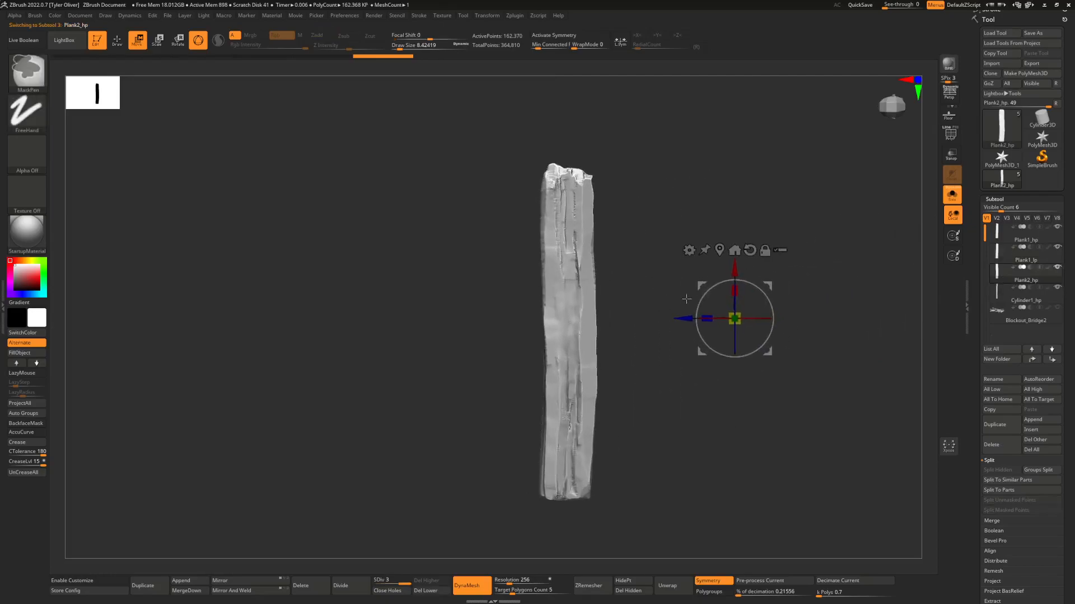
right_click_drag(663, 336, 662, 307, "alt")
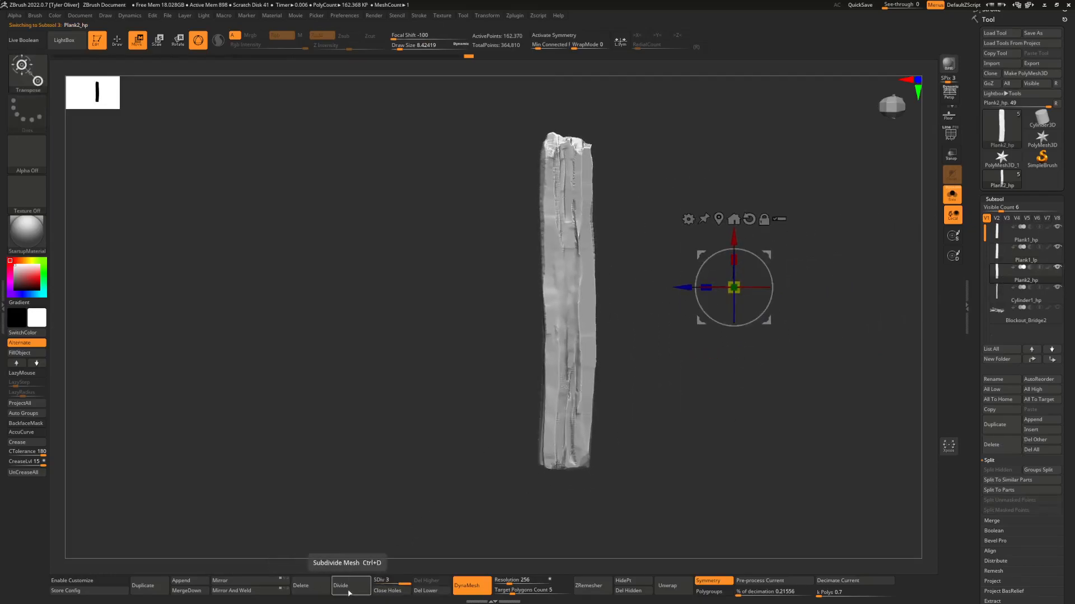
left_click(143, 585)
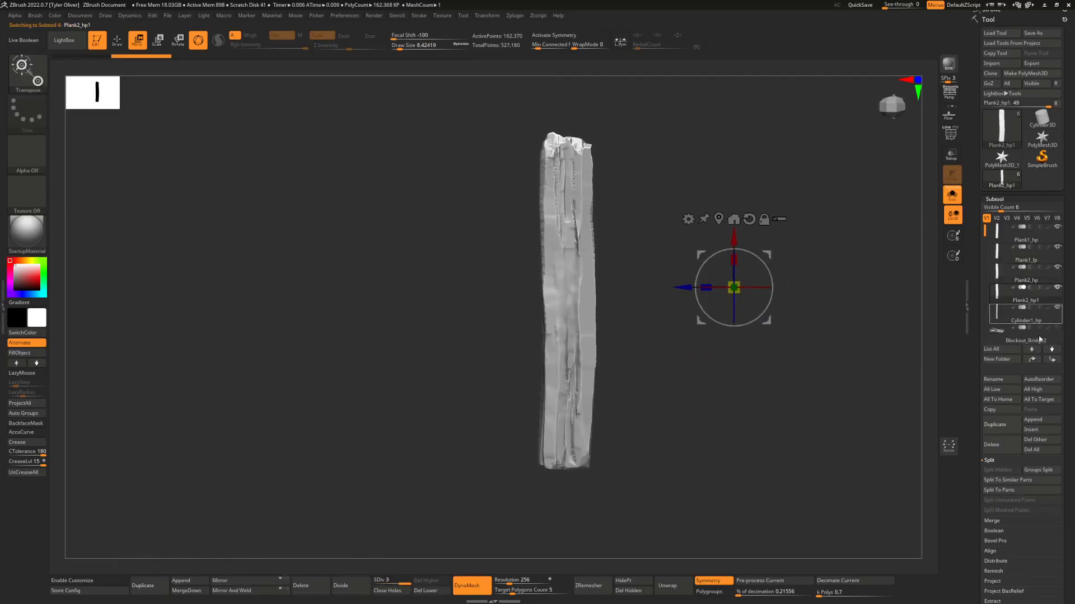
left_click(1004, 382)
type("Plank2_")
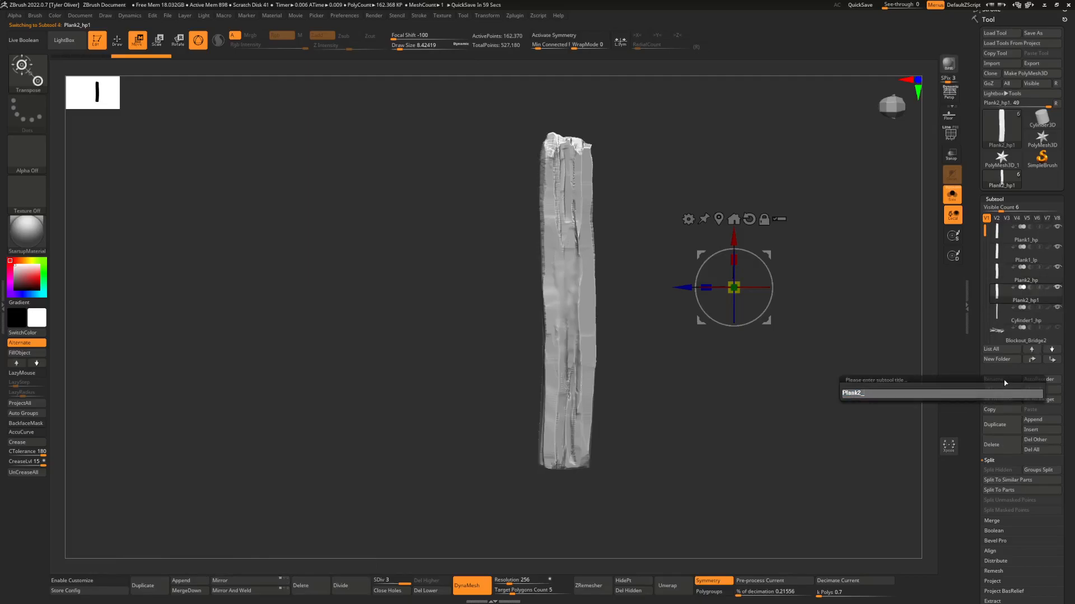
key("Return")
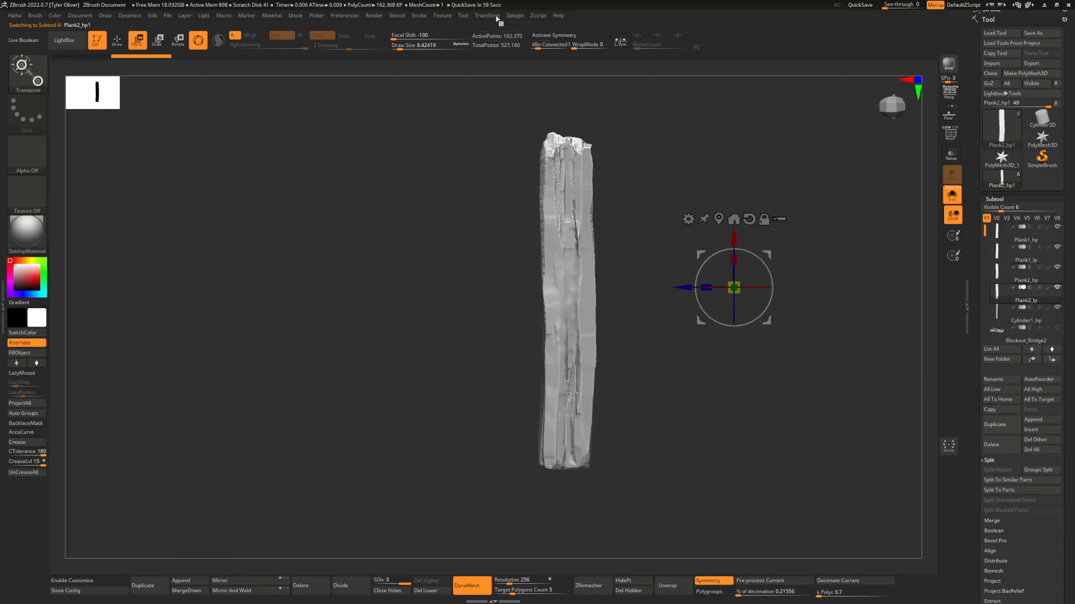
- Pre-process Plank2_lp with Decimation Master, decimate it at 0.7 k polys, and inspect the reduced plank
left_click(514, 15)
left_click(554, 189)
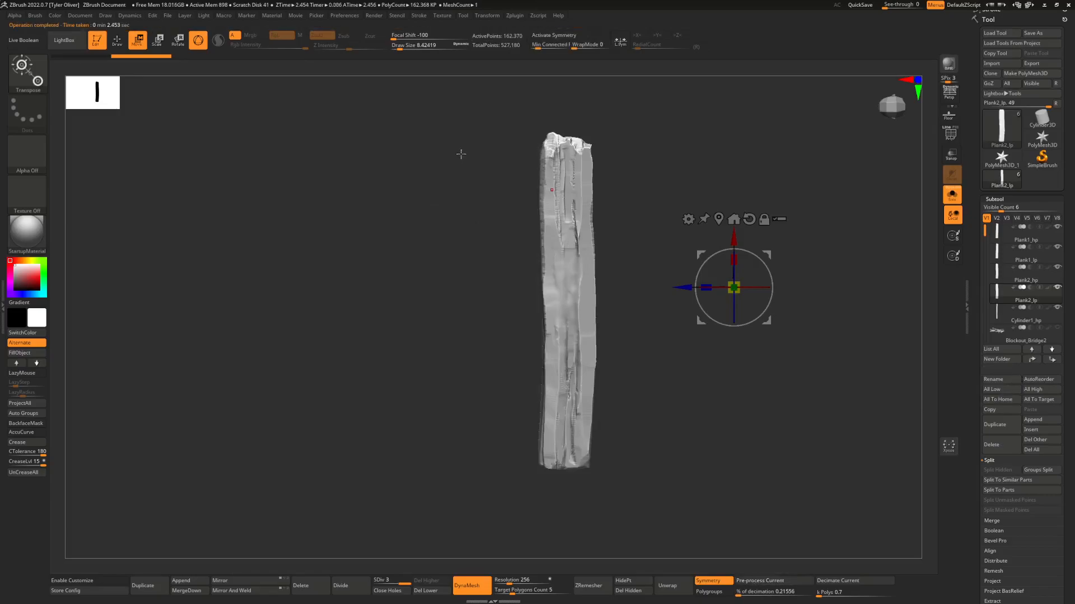
left_click(516, 16)
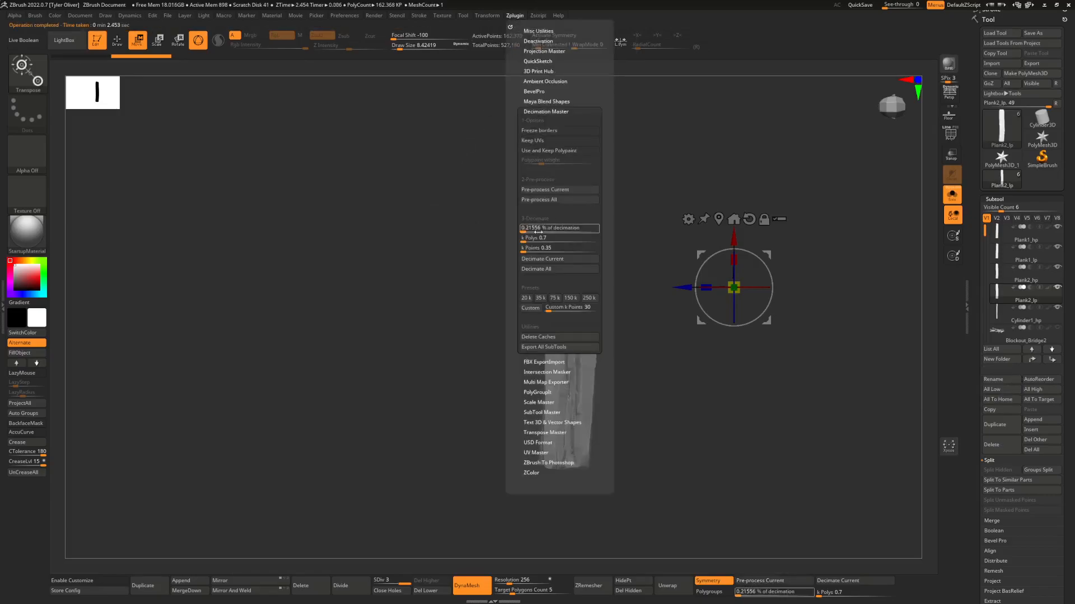
left_click(546, 259)
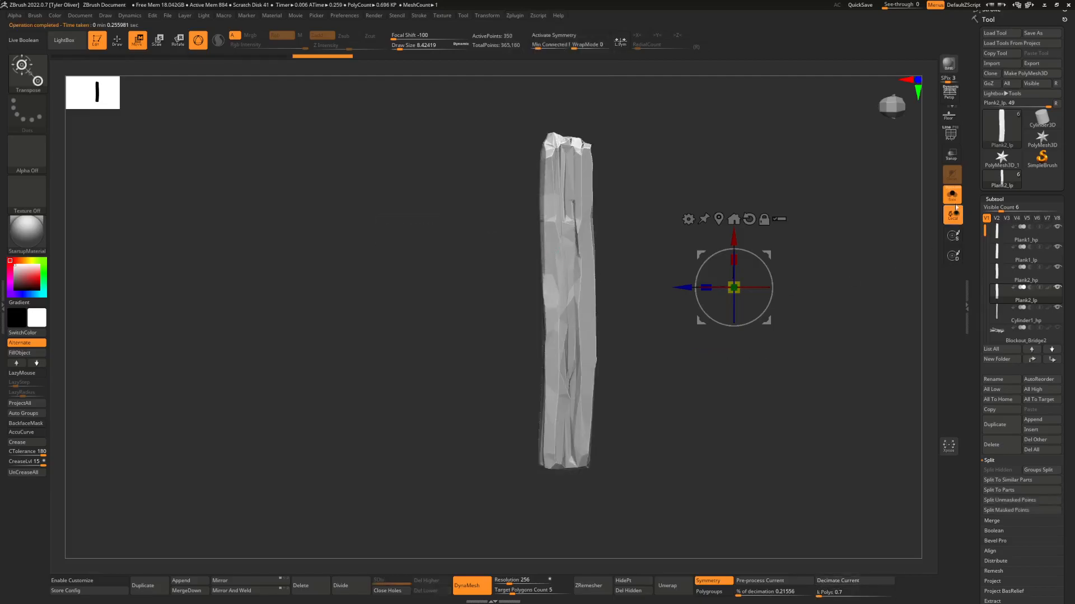
mouse_move(694, 336)
left_mouse_down()
mouse_move(700, 259)
mouse_move(688, 291)
mouse_move(638, 311)
mouse_move(511, 161)
left_mouse_up()
key("q")
key("f")
left_click_drag(500, 234, 695, 303)
- Pre-process the Cylinder1_hp subtool, the post, with Decimation Master
left_click(1025, 314)
mouse_move(743, 312)
right_mouse_down("alt")
mouse_move(669, 309)
mouse_move(561, 330)
mouse_move(627, 319)
right_mouse_up("alt")
mouse_move(627, 319)
right_mouse_down()
mouse_move(439, 316)
mouse_move(585, 299)
mouse_move(516, 321)
mouse_move(501, 307)
mouse_move(528, 303)
right_mouse_up()
left_click(516, 16)
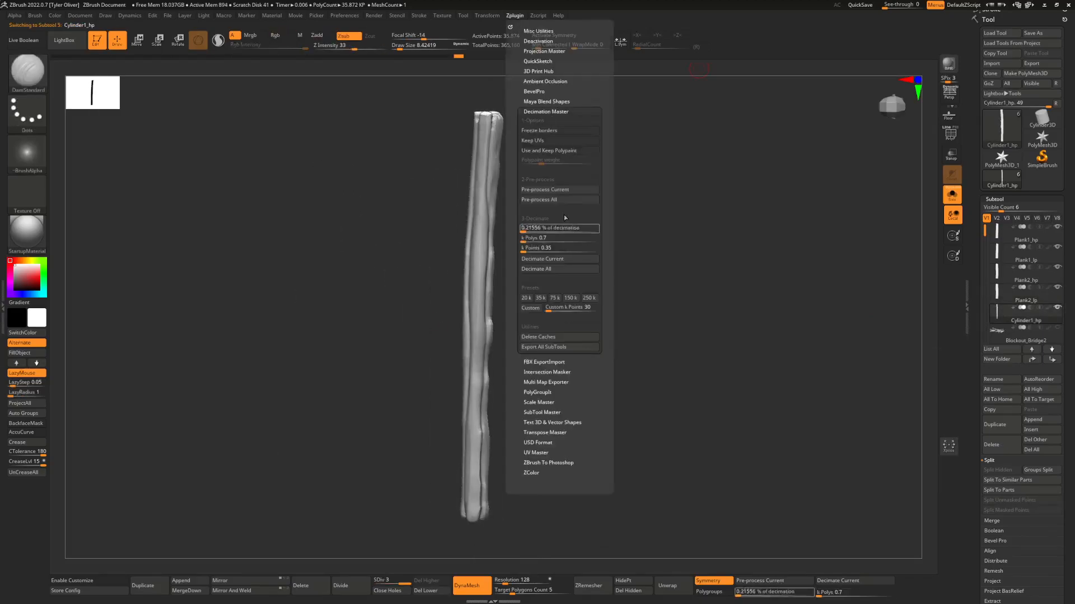
left_click(559, 190)
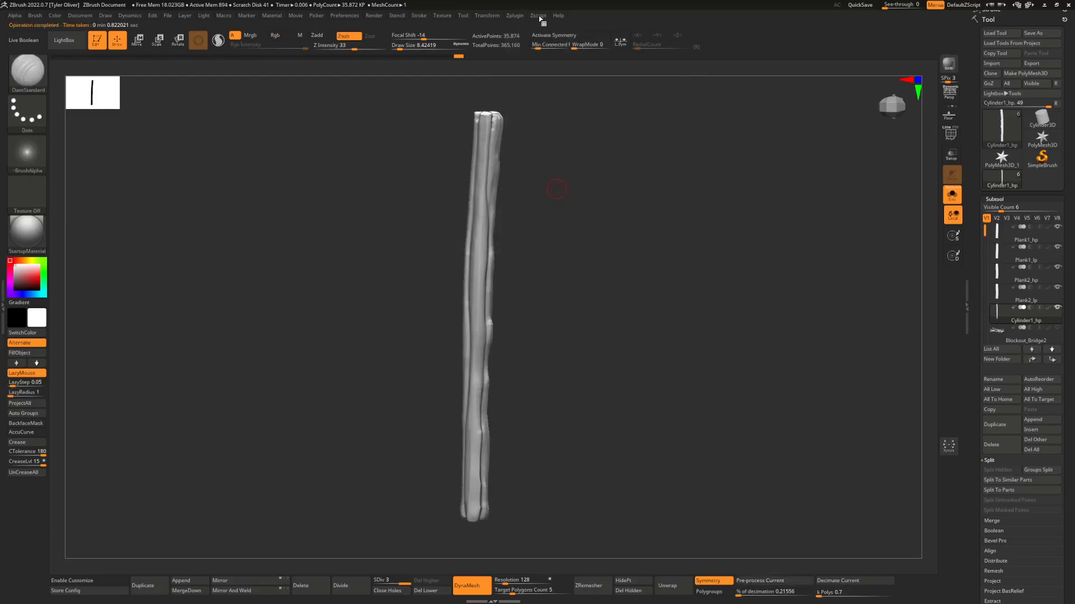
left_click(515, 16)
left_click(552, 259)
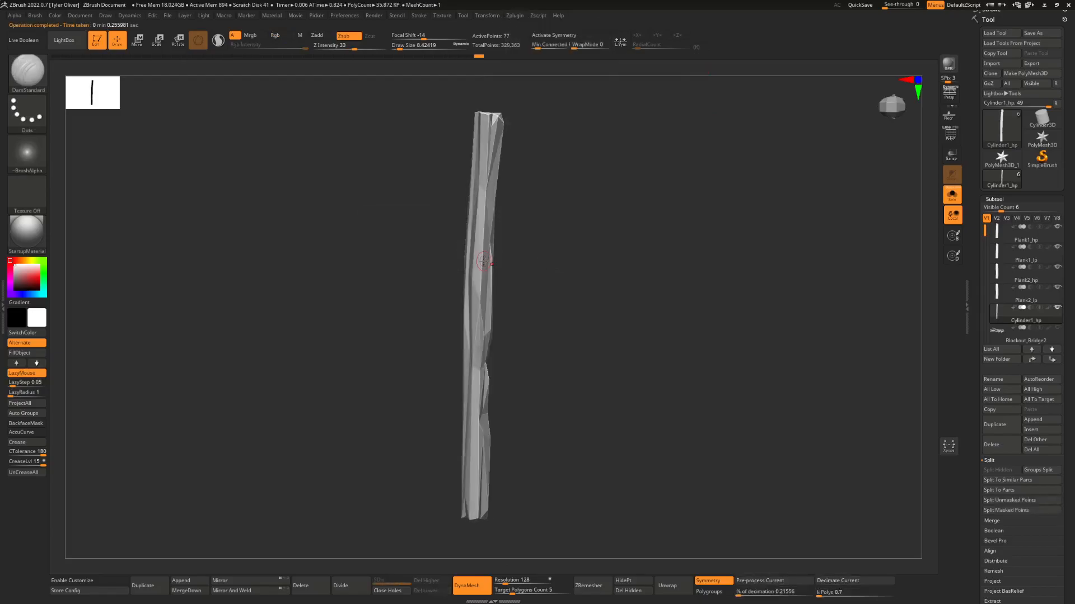
left_click_drag(593, 304, 656, 315)
left_click_drag(714, 230, 660, 235)
key("ctrl+z")
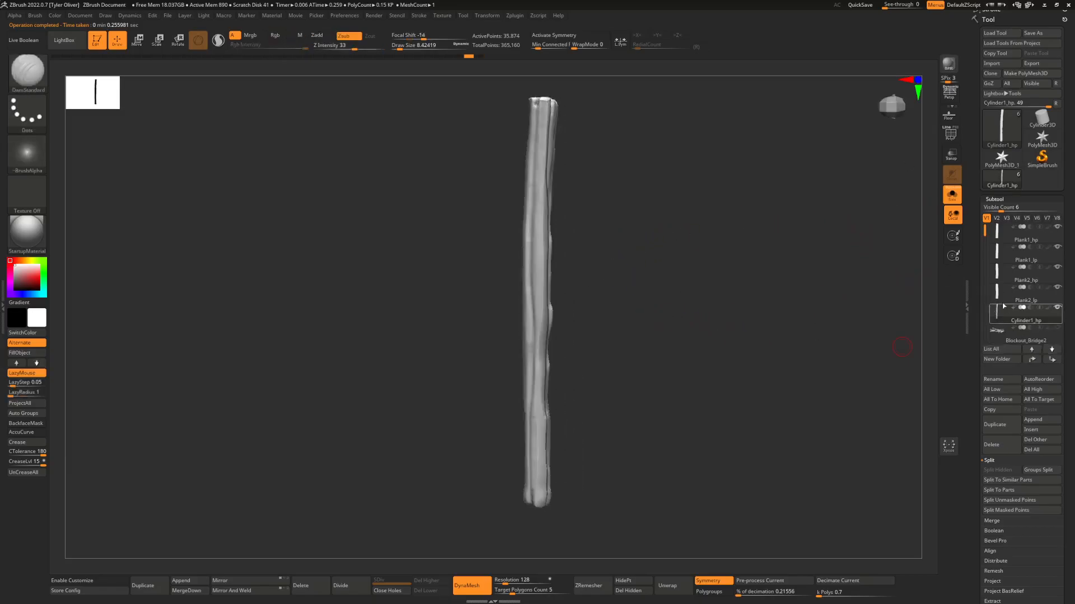
- Duplicate the Cylinder1_hp subtool and rename the copy as Cylinder1_lp
left_click(144, 586)
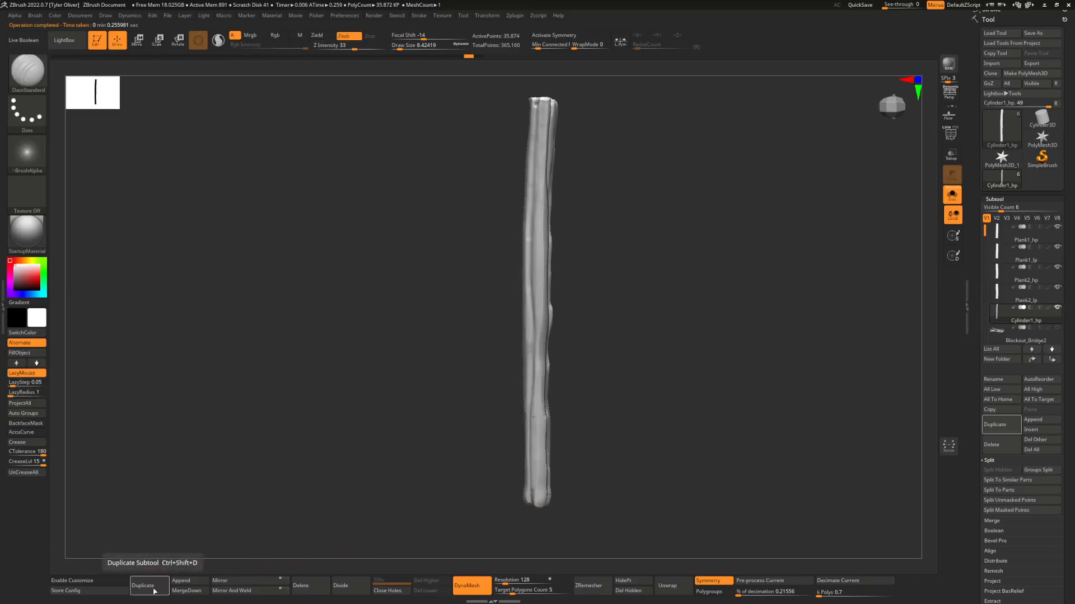
left_click(1008, 380)
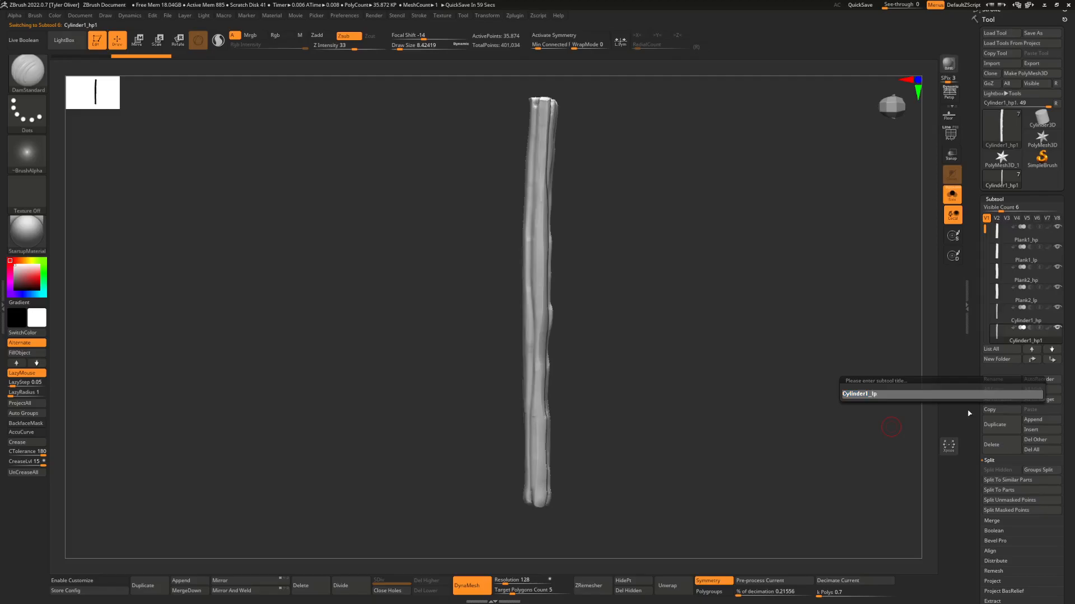
key("Return")
- Pre-process Cylinder1_lp with Decimation Master, decimate it at 1 k polys, and inspect the reduced post up close
left_click(516, 17)
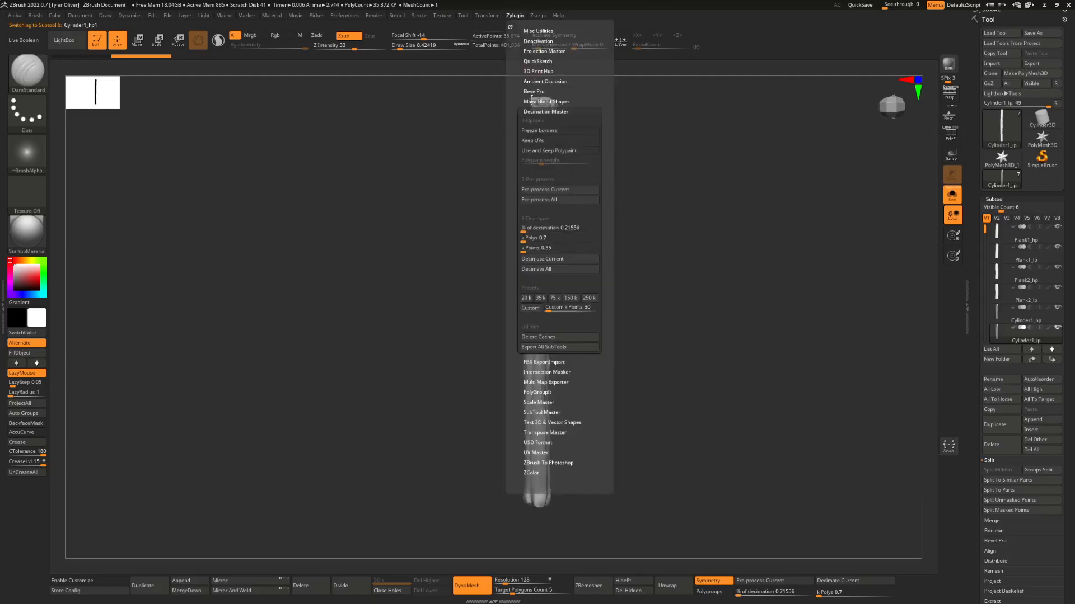
left_click(549, 195)
left_click(514, 17)
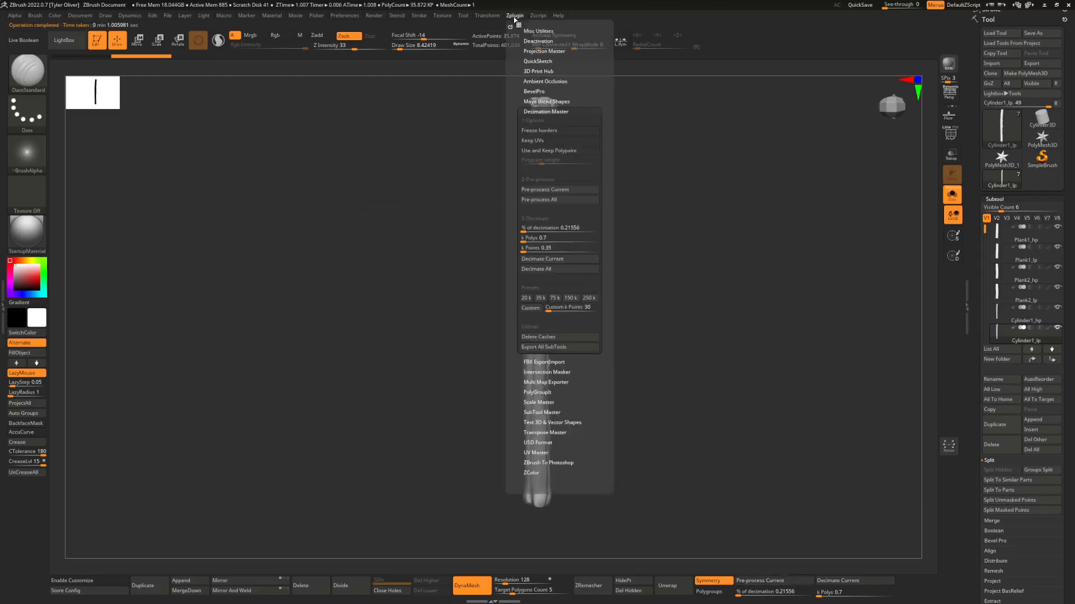
left_click(547, 238)
key("Return")
left_click(541, 258)
mouse_move(585, 244)
left_mouse_down()
mouse_move(559, 245)
mouse_move(560, 236)
mouse_move(631, 235)
mouse_move(585, 261)
left_mouse_up()
mouse_move(586, 261)
right_mouse_down()
mouse_move(631, 259)
mouse_move(686, 343)
right_mouse_up()
mouse_move(634, 381)
right_mouse_down("alt")
mouse_move(595, 355)
mouse_move(637, 408)
mouse_move(548, 196)
right_mouse_up("alt")
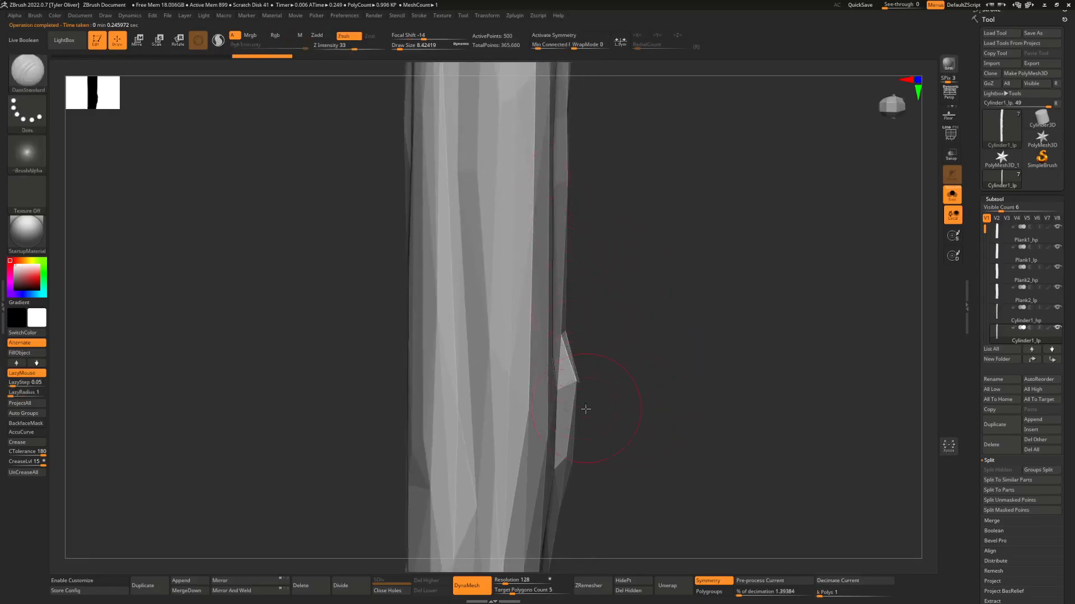
right_click_drag(586, 409, 578, 270, "alt")
right_click_drag(558, 454, 553, 285, "ctrl")
right_click_drag(552, 285, 571, 252, "ctrl")
right_click_drag(571, 252, 604, 220, "alt")
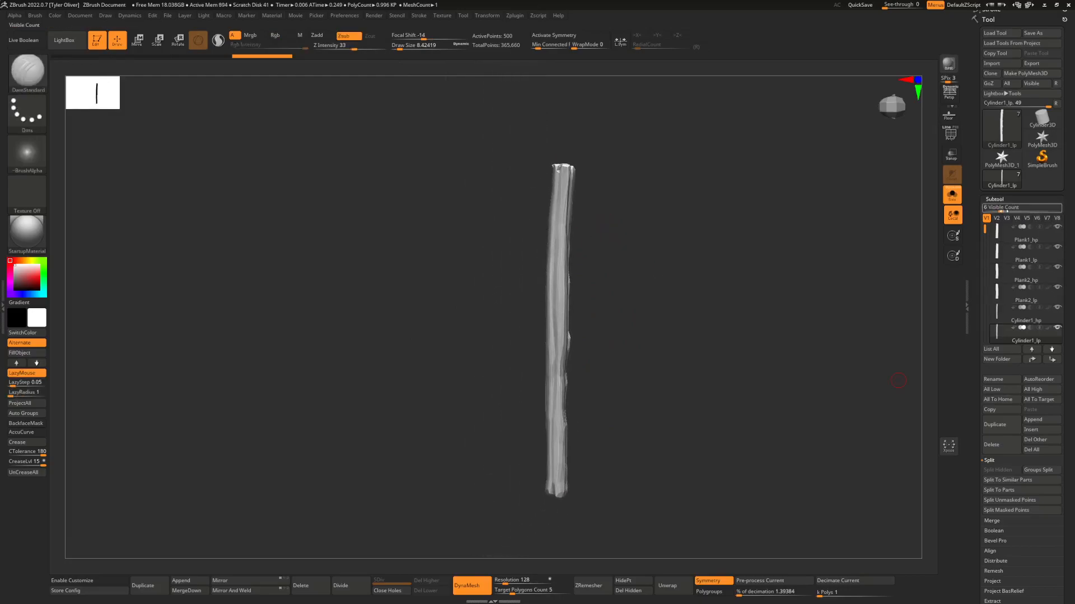
- Set the subtool list's visible count to 9 and open the UV Master options
left_click_drag(1001, 208, 1010, 208)
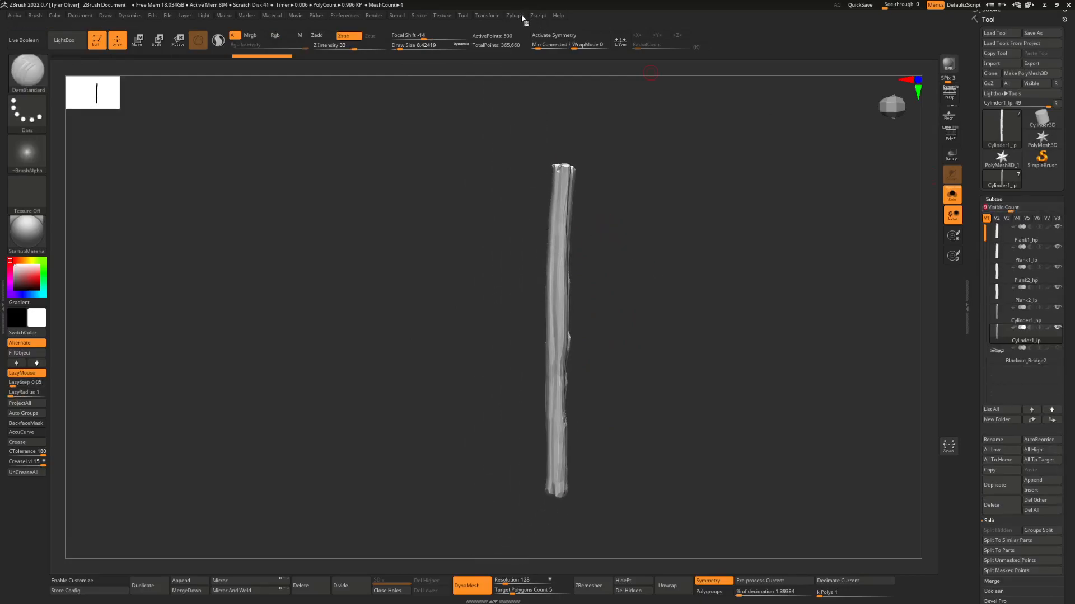
left_click(539, 15)
left_click(523, 16)
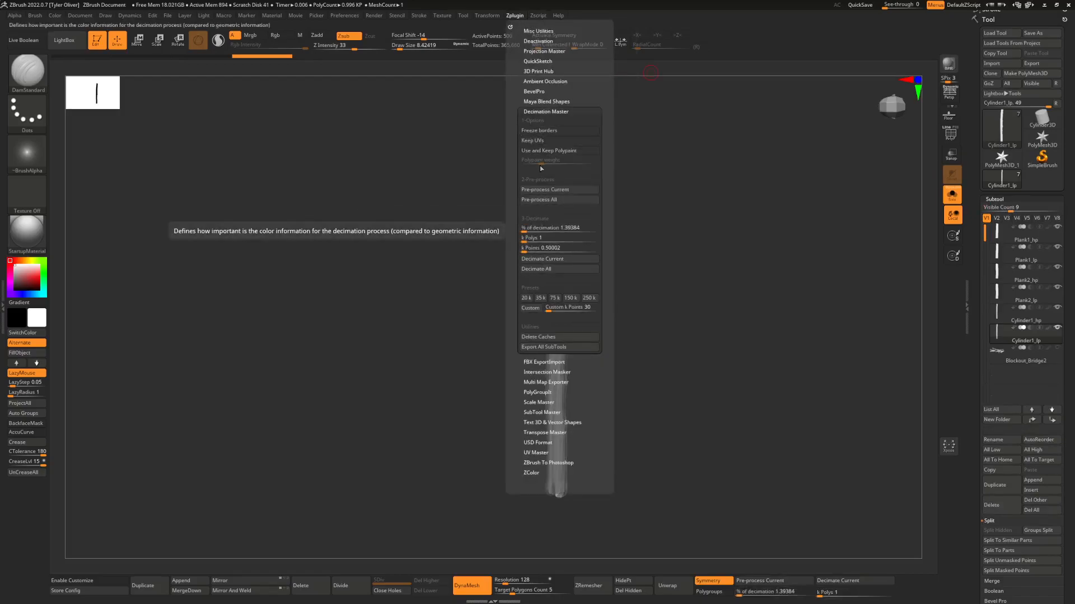
left_click(538, 454)
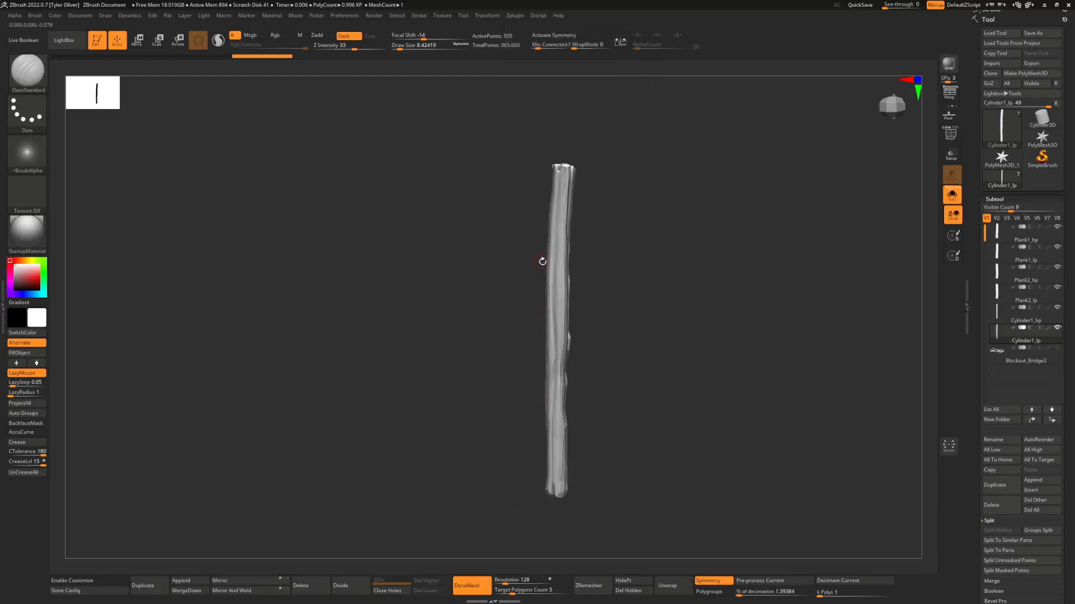
left_click(513, 15)
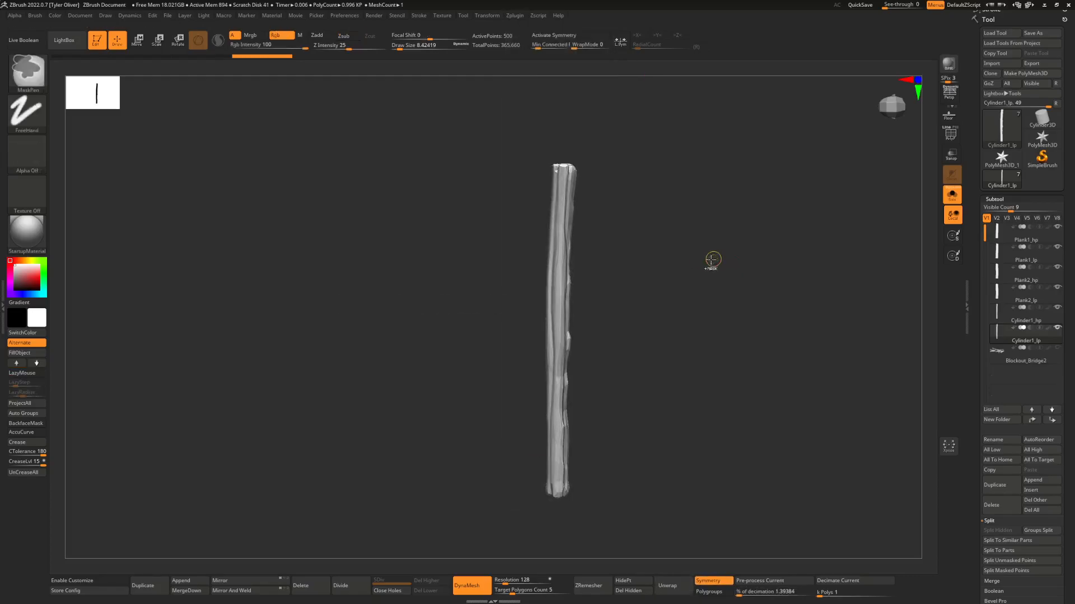
- Save the project under the name sculpts
key("ctrl+s")
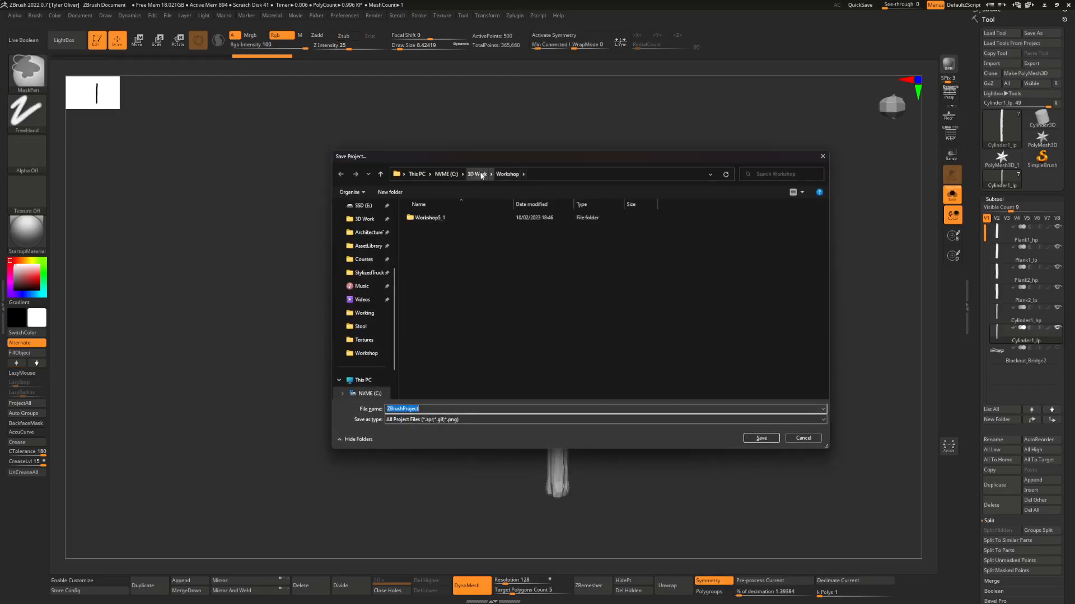
scroll(348, 253, "up", 2)
type("bridge")
key("Return")
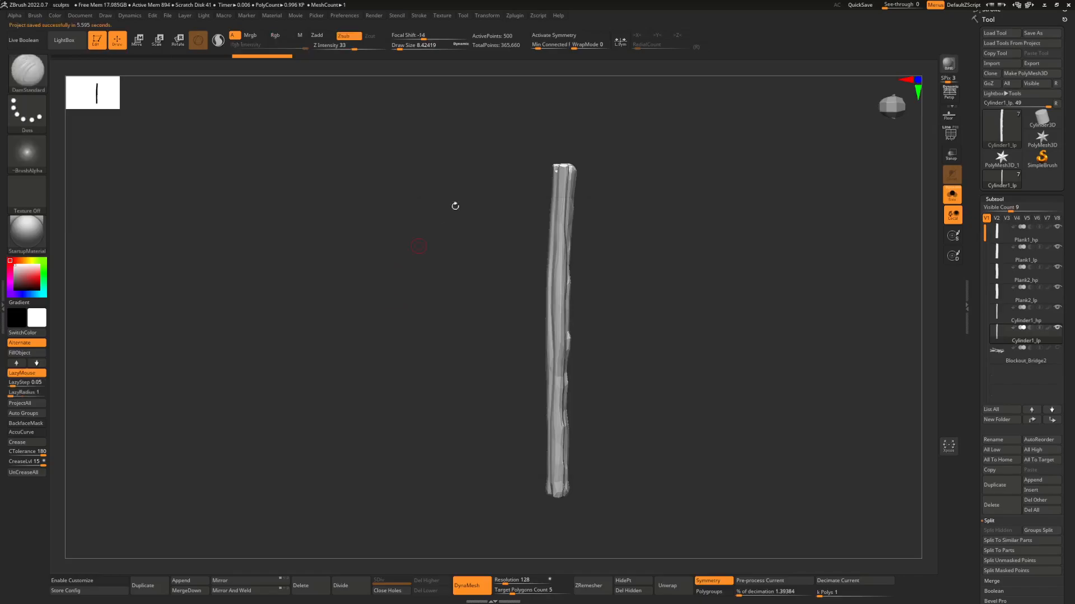
- Unwrap Cylinder1_lp with UV Master, preview its UV layout with Morph UV, and restore the post's 3D view
left_click(514, 15)
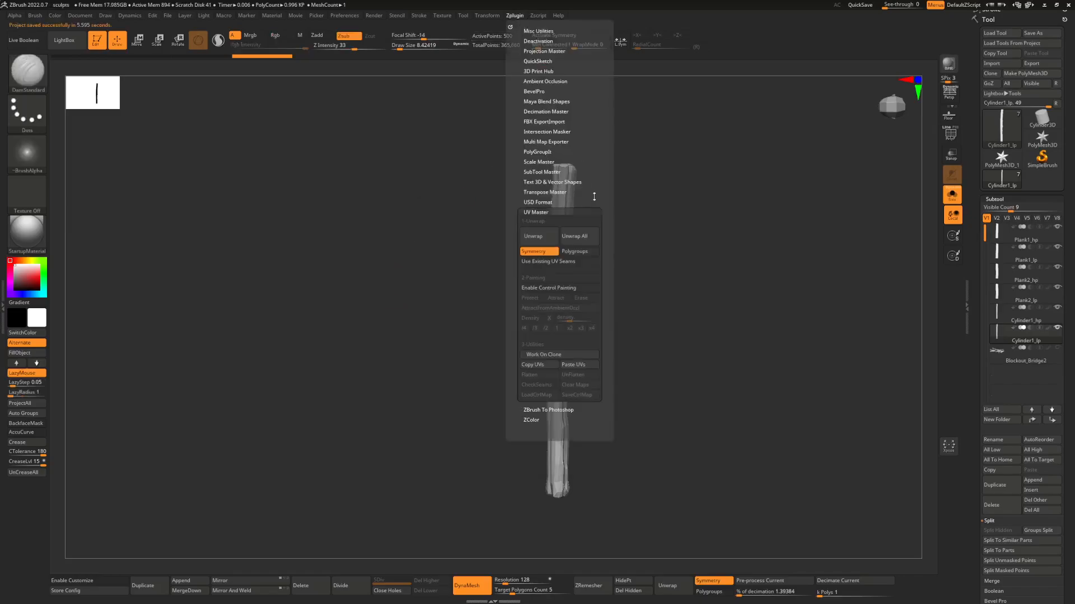
left_click(541, 237)
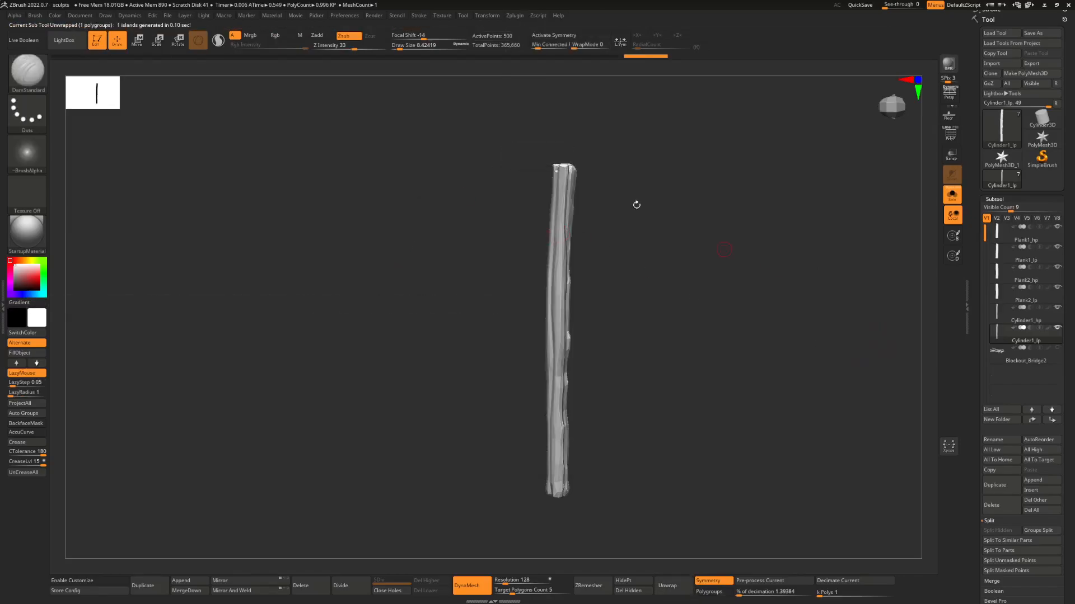
left_click_drag(1073, 370, 1063, 269)
left_click(995, 371)
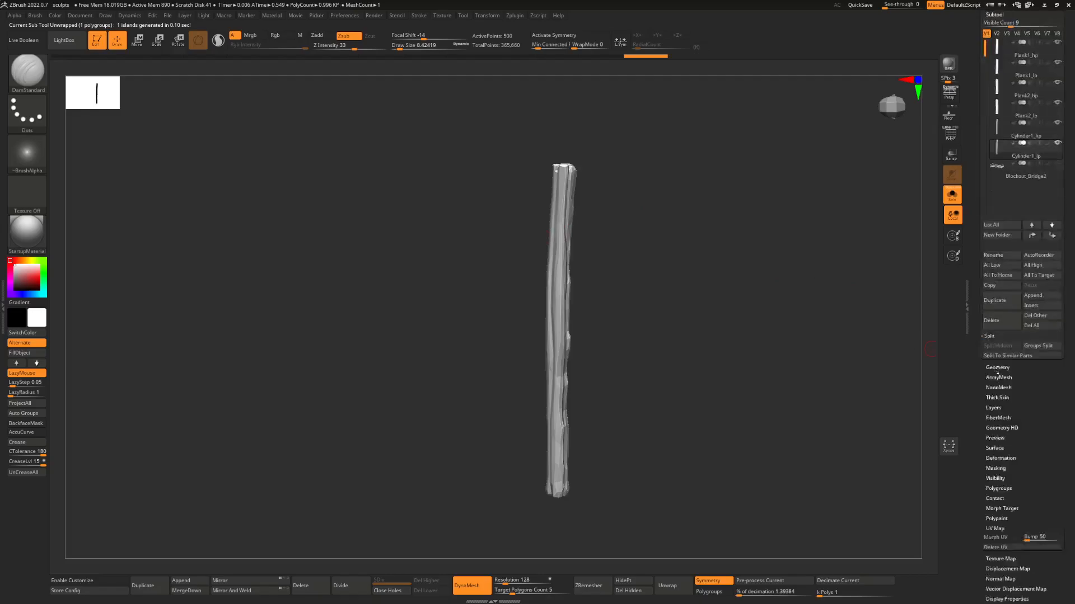
left_click(1001, 194)
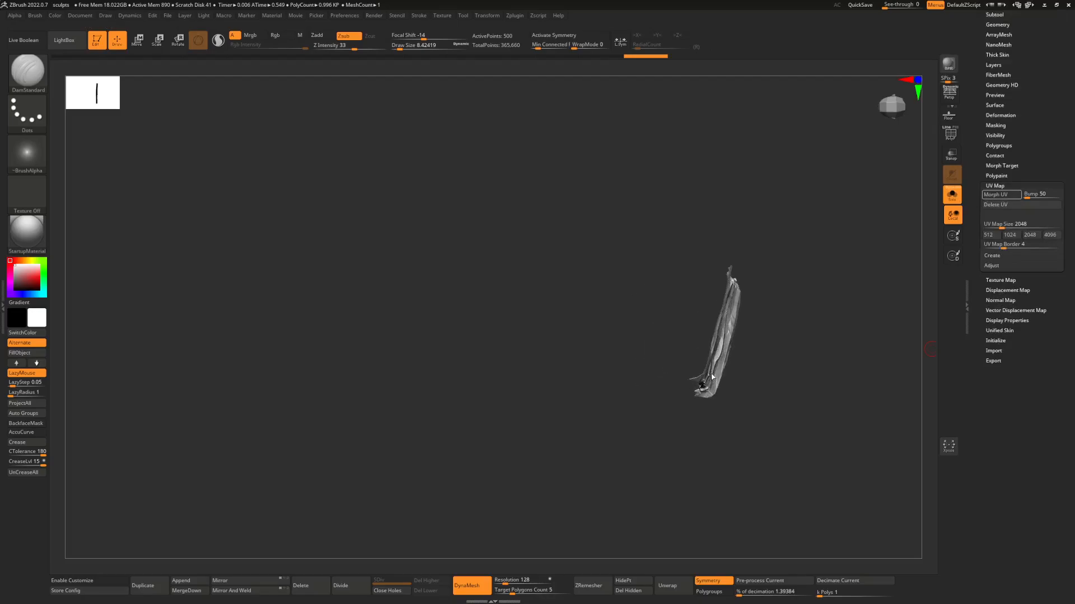
left_click_drag(827, 300, 512, 285, "alt")
left_click_drag(666, 266, 735, 257)
mouse_move(867, 211)
right_mouse_down()
mouse_move(784, 240)
mouse_move(794, 254)
mouse_move(802, 193)
right_mouse_up()
left_click(1003, 194)
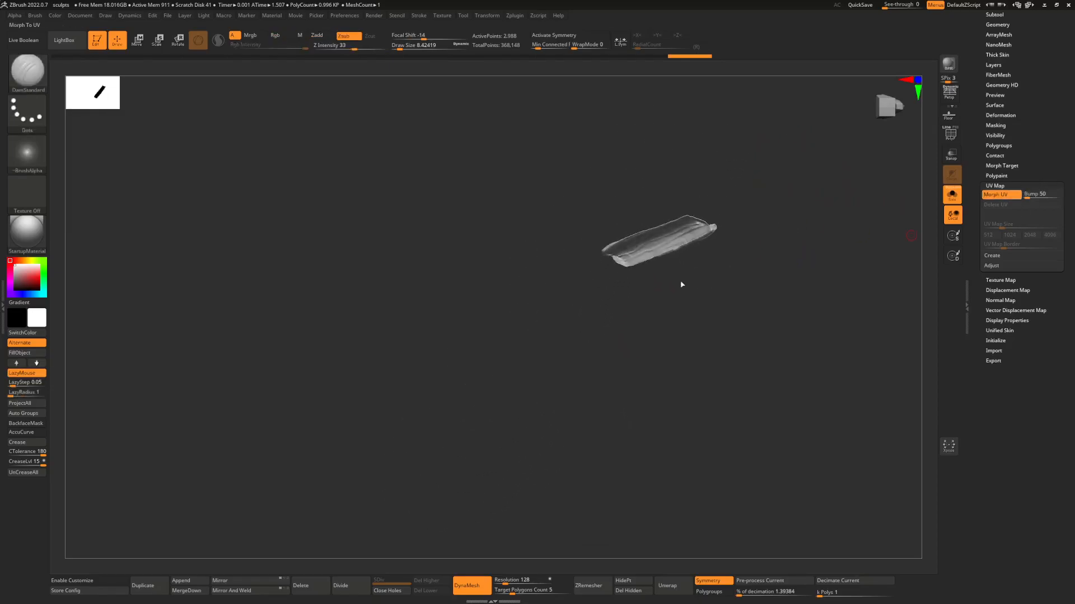
right_click_drag(675, 224, 706, 200)
right_click_drag(705, 200, 546, 324, "alt")
- Reorder the subtools so Plank1_lp, Plank2_lp and Cylinder1_lp sit together above the three high-poly subtools
scroll(998, 230, "up", 5)
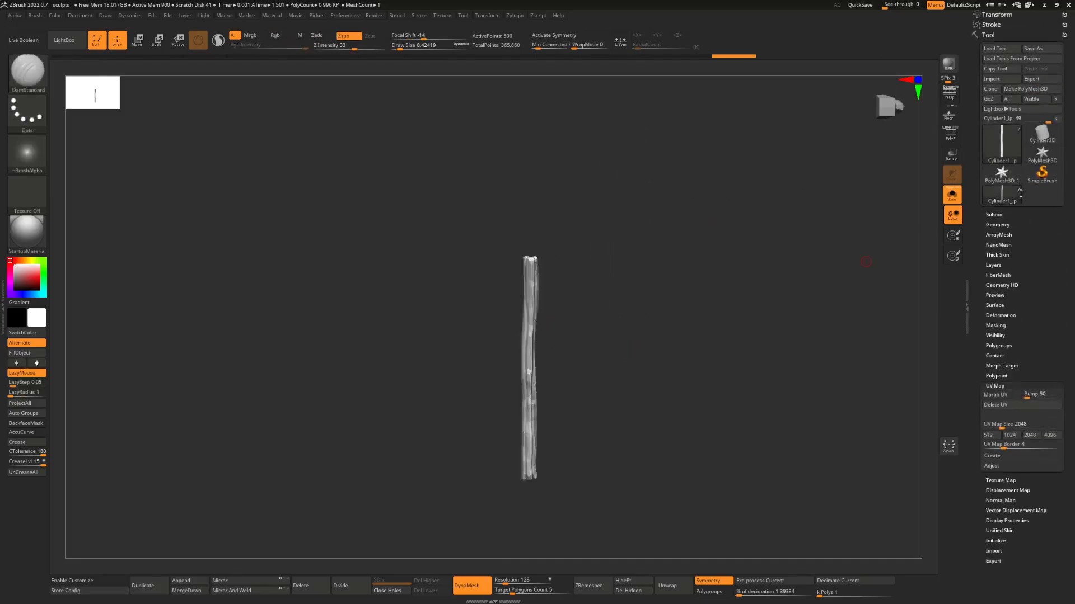
left_click(1011, 219)
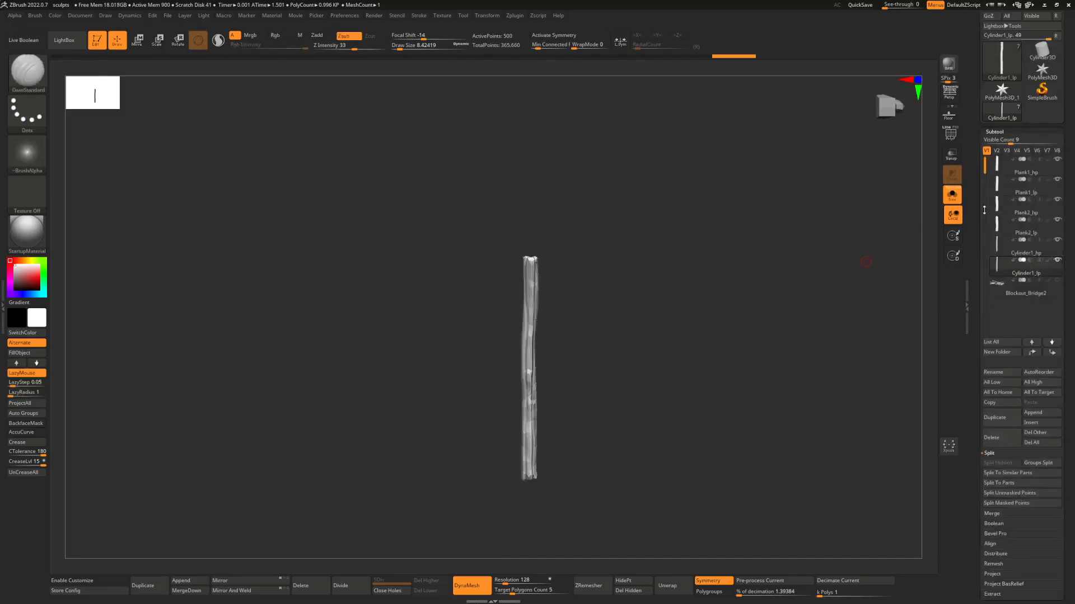
mouse_move(1006, 189)
left_click_drag(1011, 192, 1011, 167)
left_click_drag(1006, 234, 1007, 205)
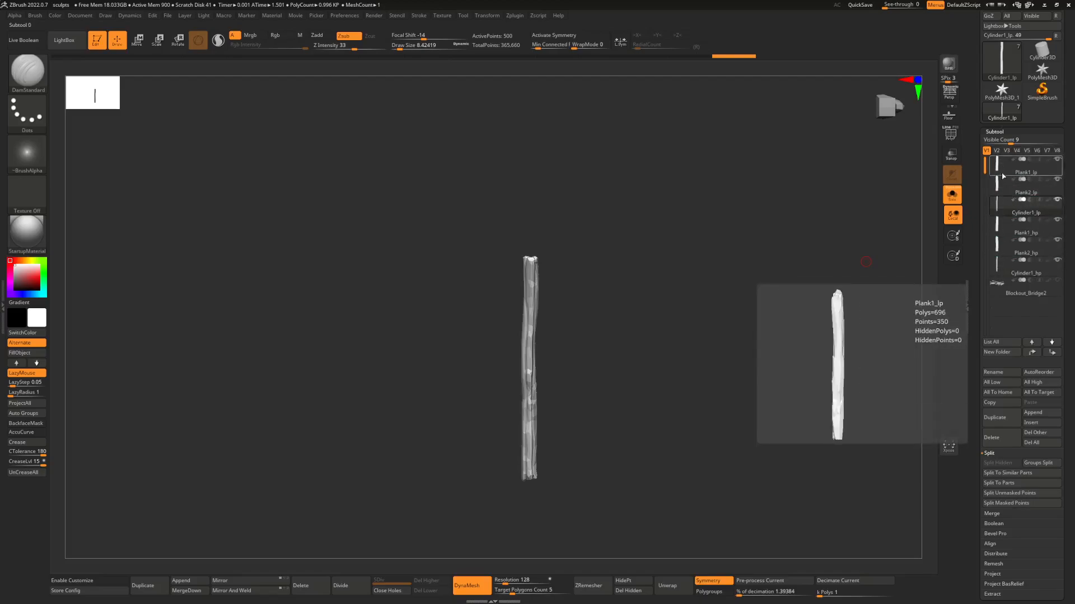
- Merge Plank2_lp and Cylinder1_lp into the Plank1_lp subtool and view the combined low-poly pieces
left_click(1003, 177)
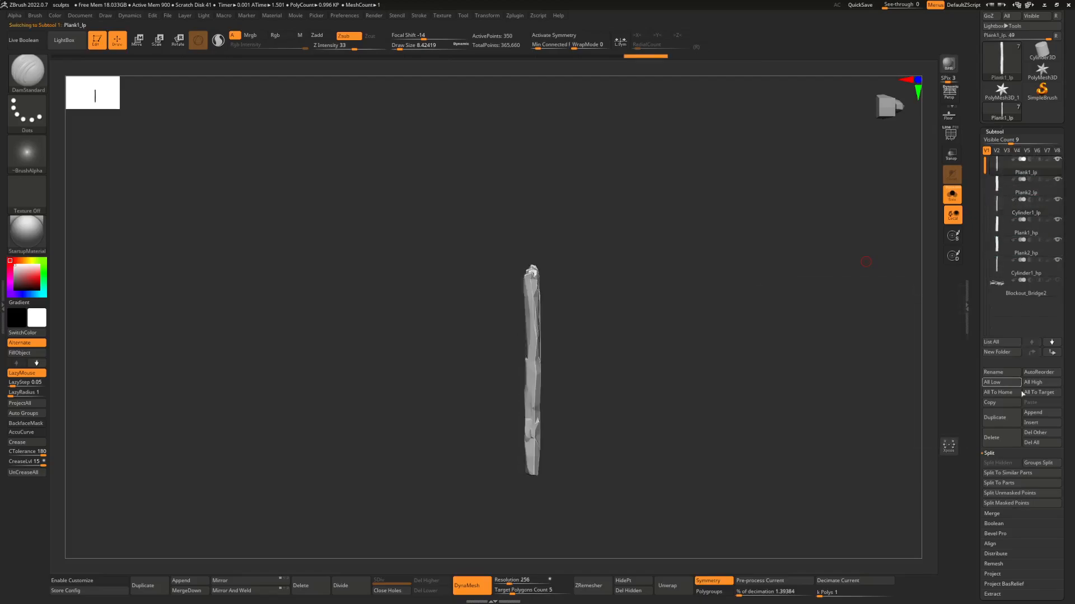
left_click(994, 518)
left_click(997, 475)
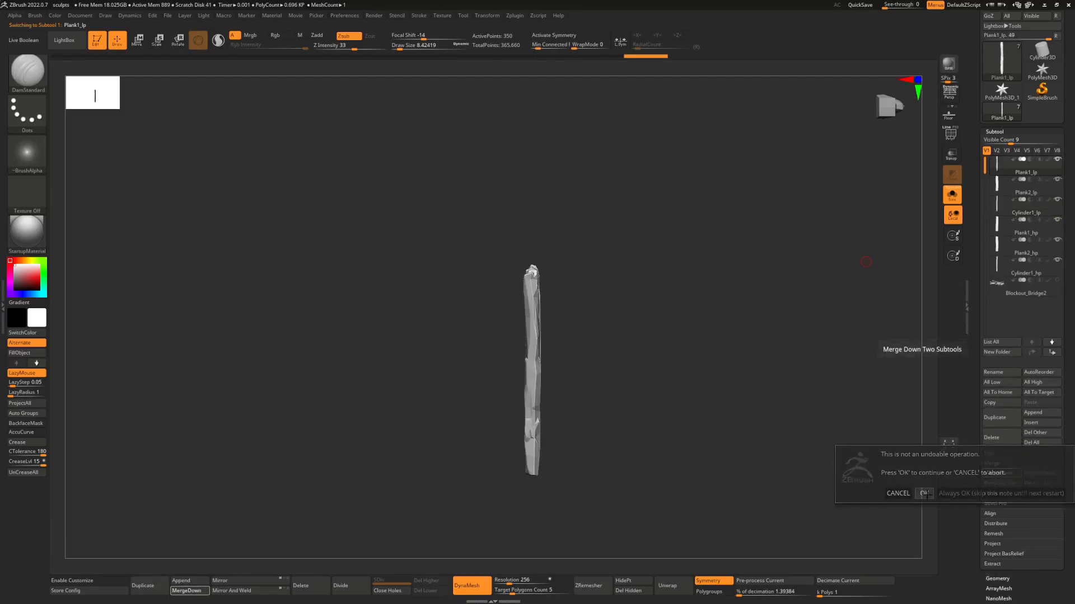
left_click(924, 493)
left_click(995, 475)
left_click(924, 490)
left_click_drag(661, 322, 679, 373, "alt")
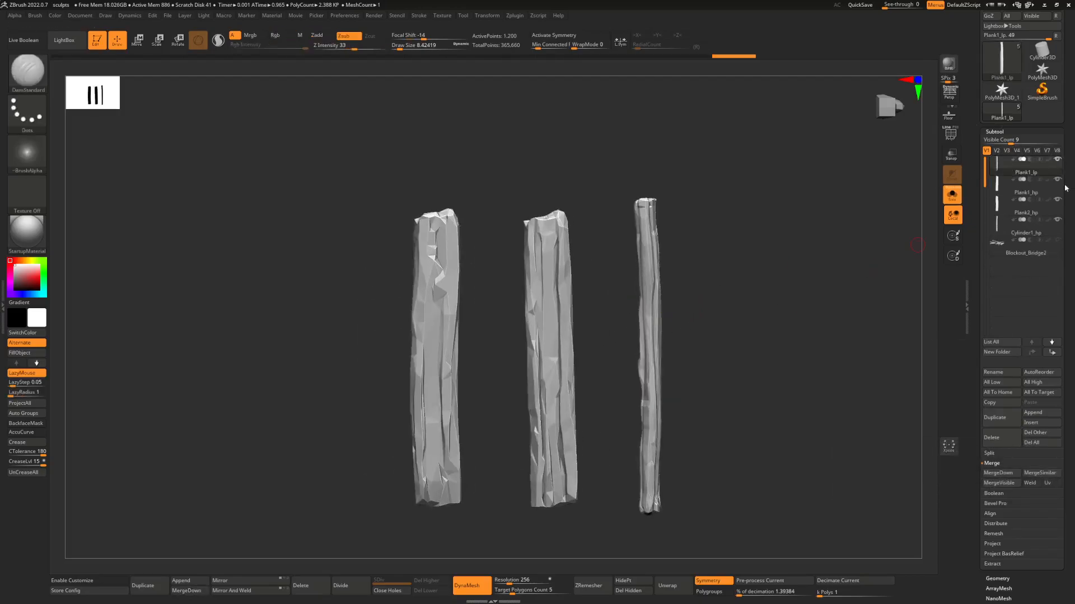
- Export the merged low-poly subtool as Plans_LP.fbx to the Workshop folder with FBX ExportImport
left_click(514, 16)
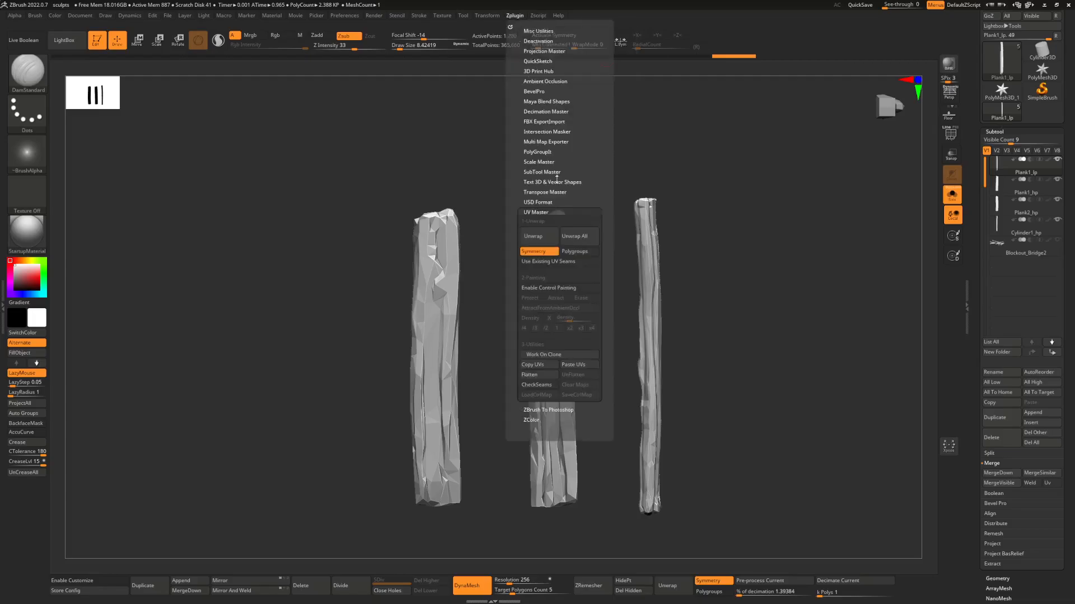
left_click(545, 111)
left_click(538, 125)
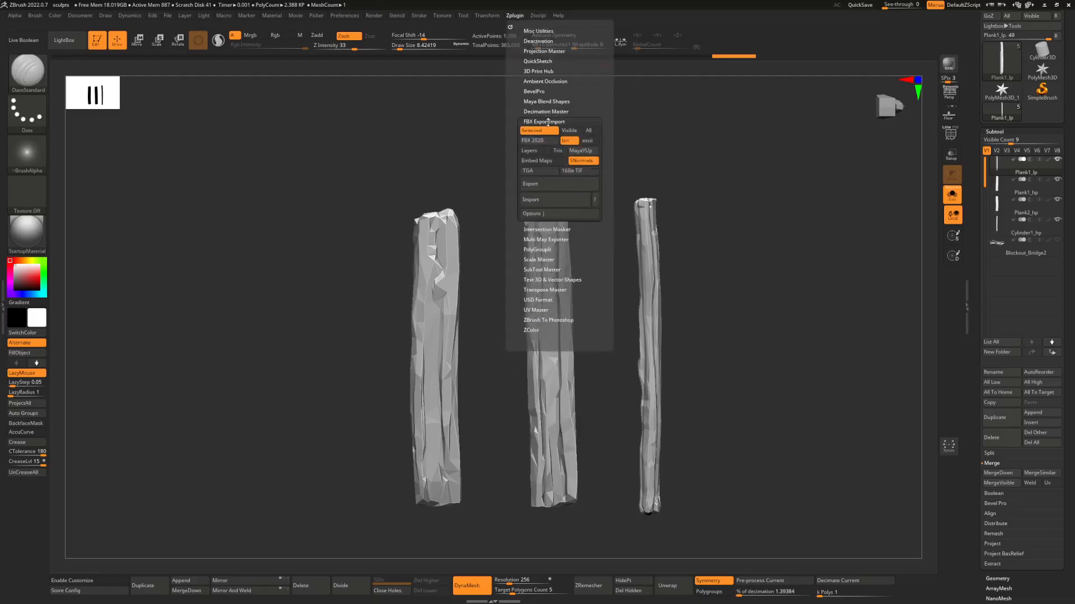
scroll(1033, 56, "up", 3)
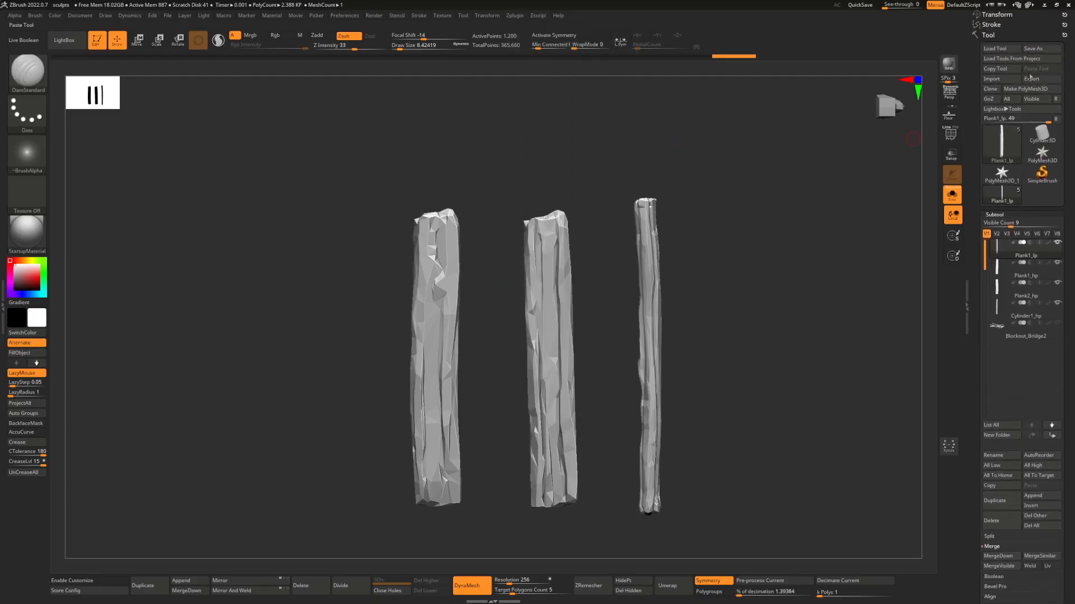
left_click(516, 16)
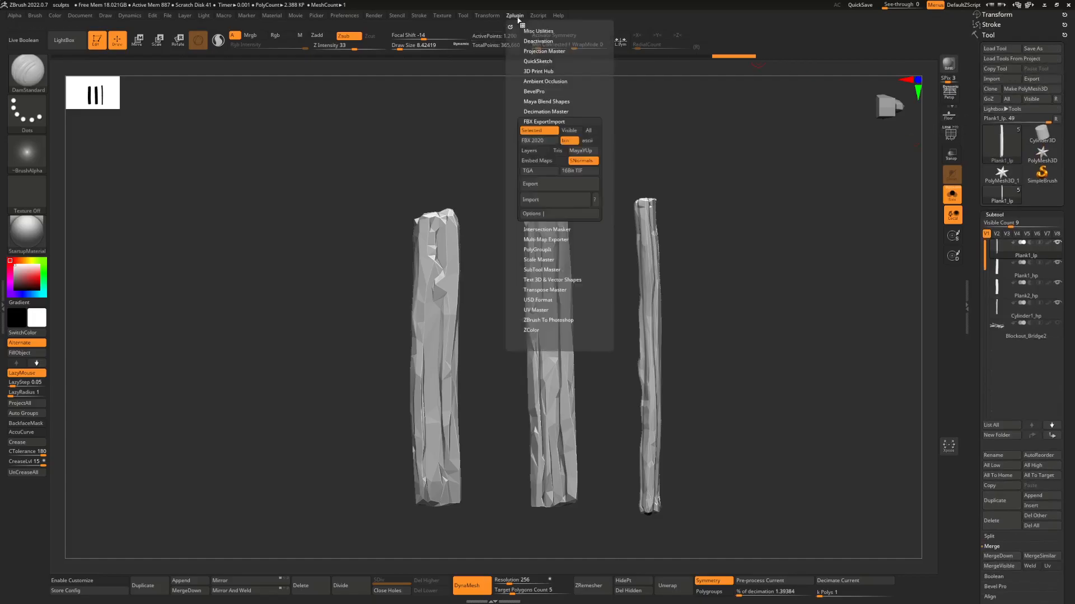
left_click(539, 185)
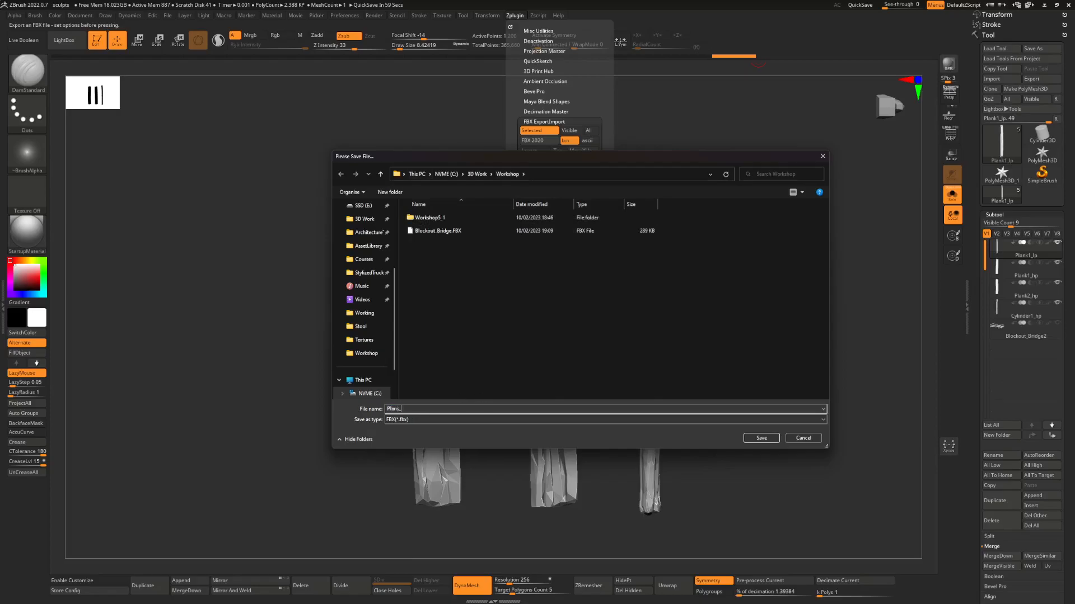
key("Return")
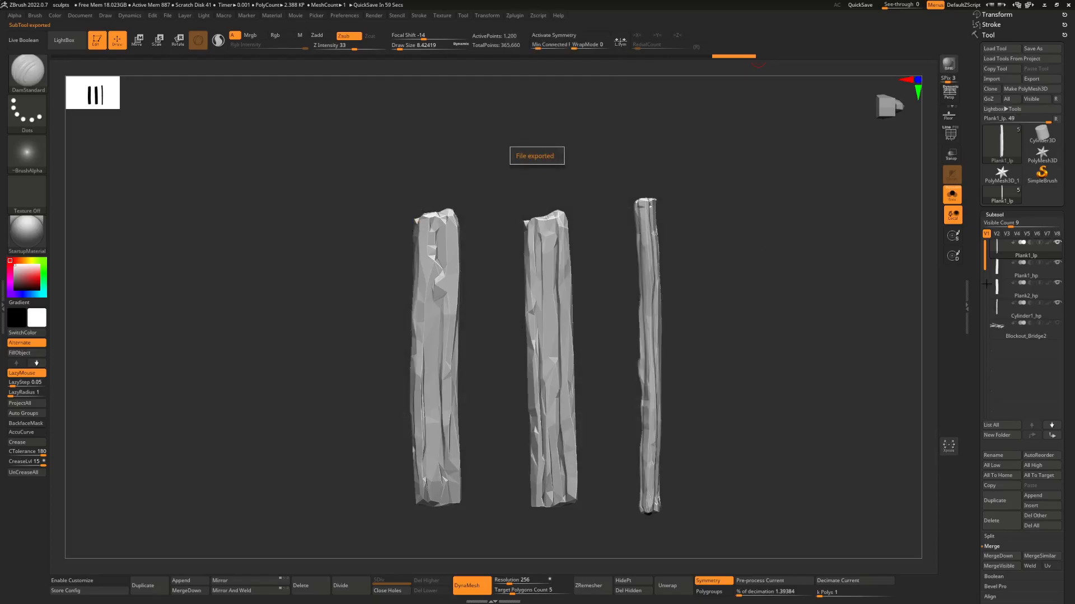
- Merge Plank2_hp and Cylinder1_hp into the Plank1_hp subtool
left_click(1004, 272)
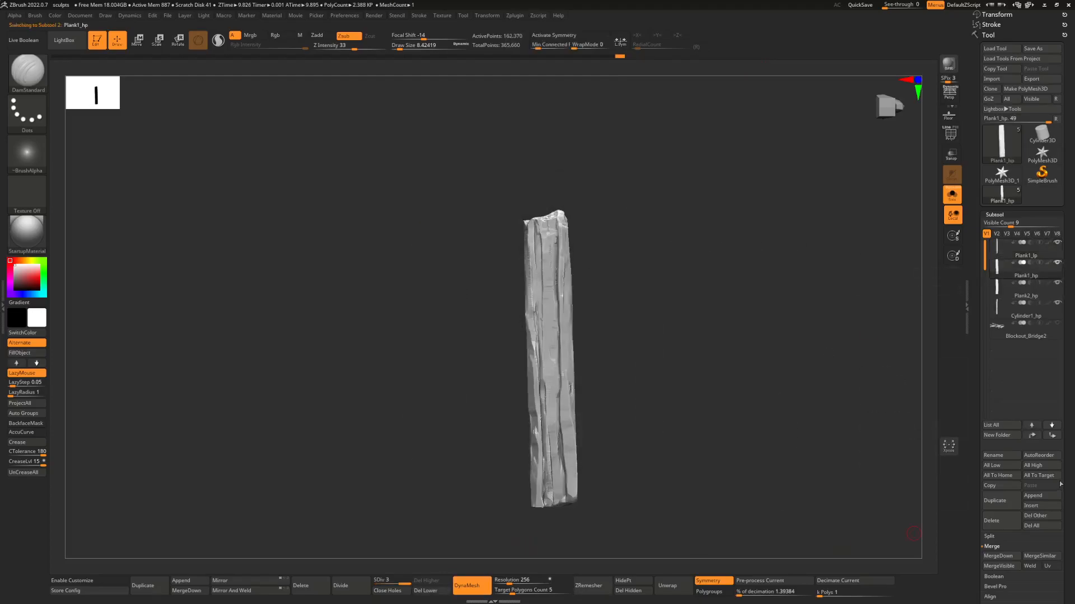
left_click(998, 555)
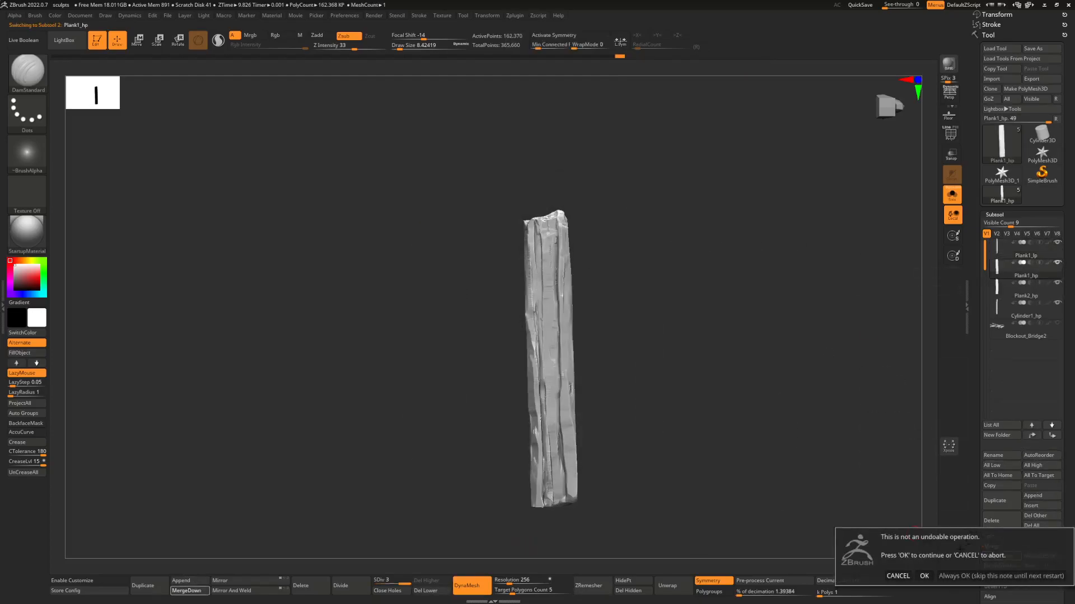
left_click(925, 576)
left_click(999, 554)
left_click(924, 571)
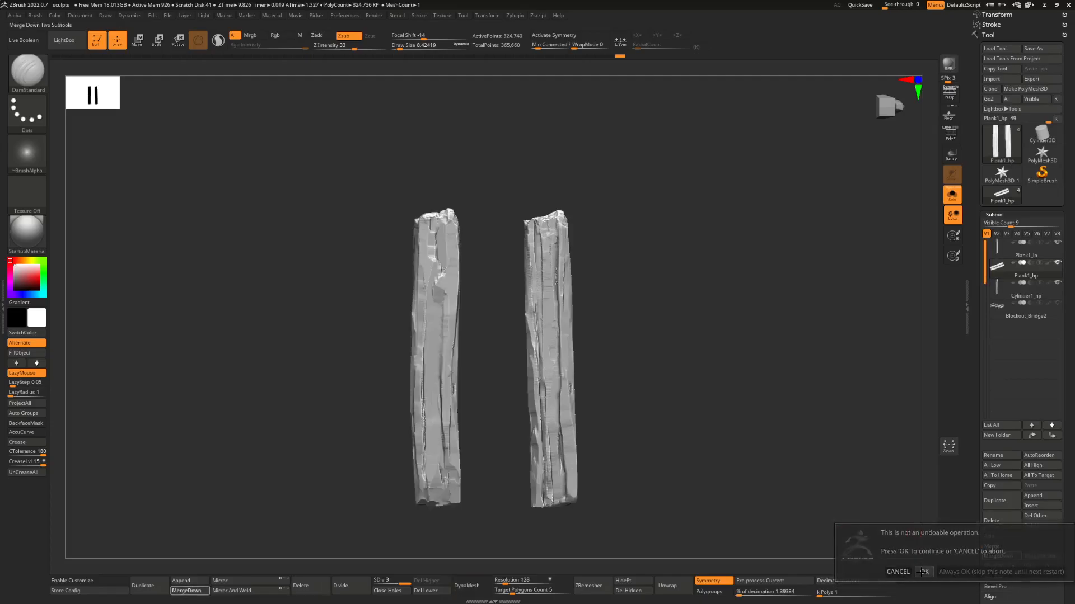
- Export the merged high-poly subtool as an FBX file to the Workshop folder with FBX ExportImport
left_click(514, 15)
left_click(541, 185)
left_click(429, 244)
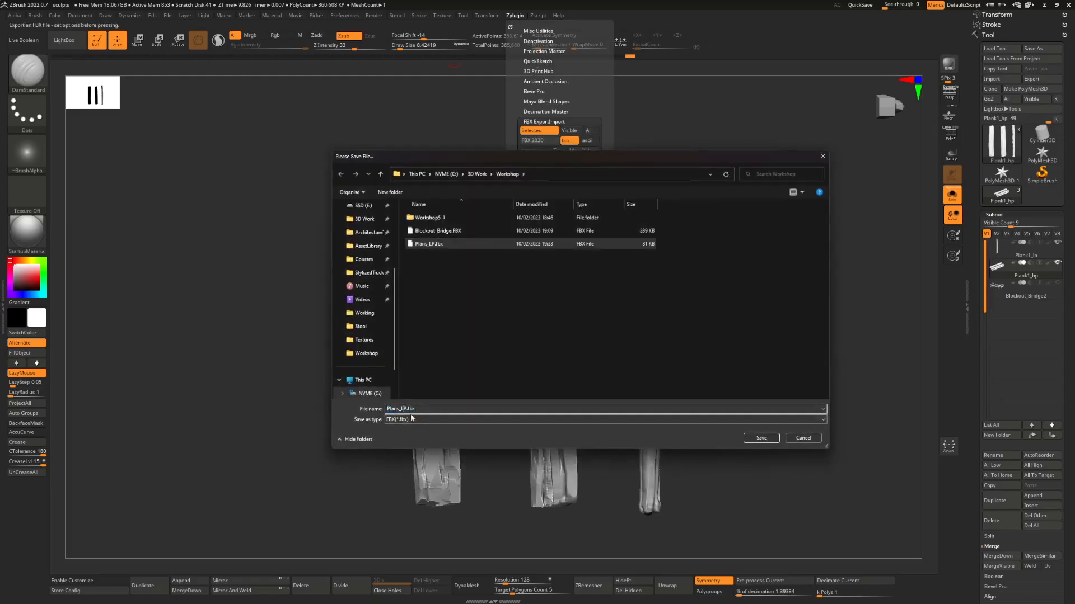
key("Return")
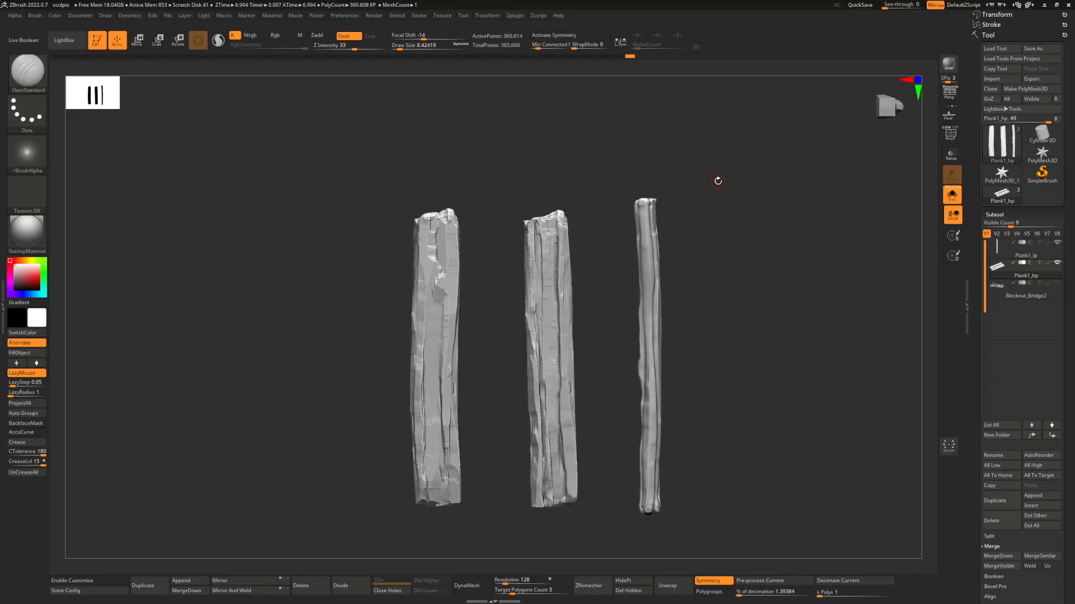
mouse_move(704, 281)
left_mouse_down()
mouse_move(694, 281)
mouse_move(706, 286)
left_mouse_up()
left_click_drag(689, 334, 690, 334)
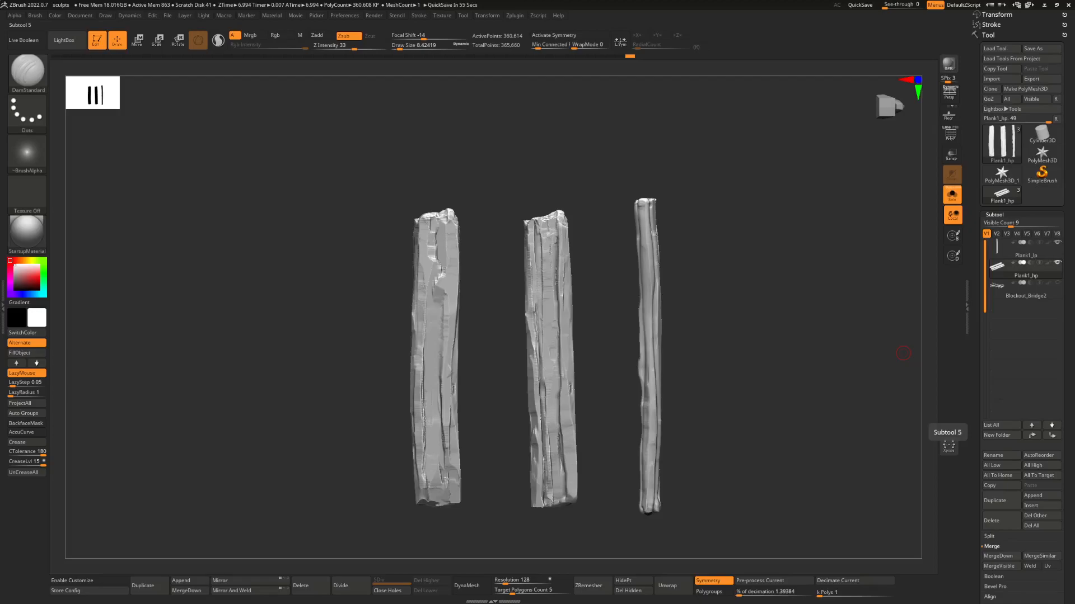
- Switch to 3ds Max and set a wider view of the mannequin scene
left_click(1044, 6)
left_click(634, 595)
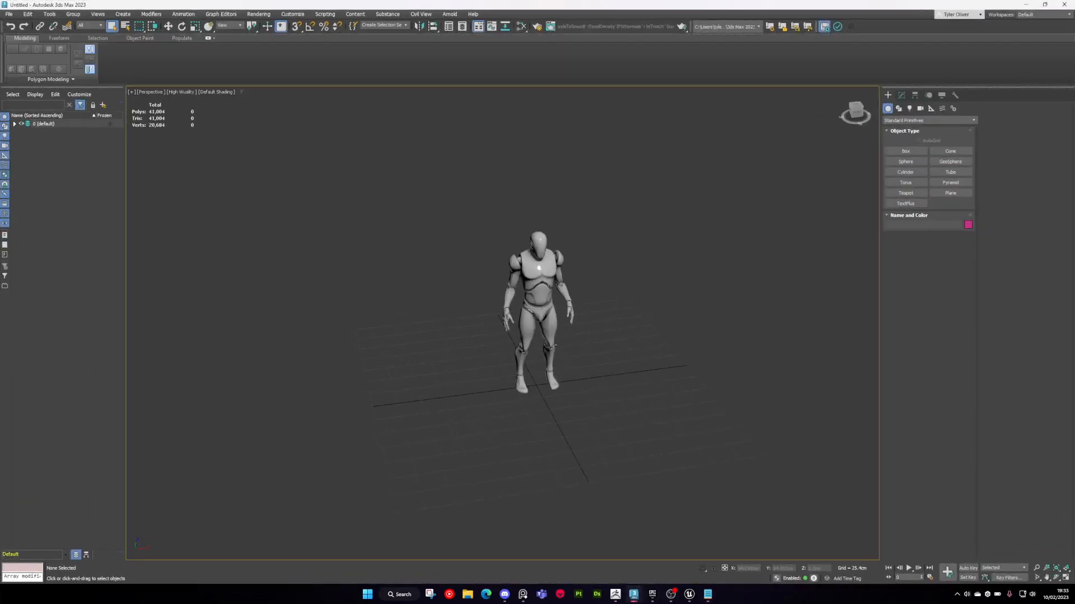
left_click(559, 367)
key("z")
scroll(608, 351, "down", 3)
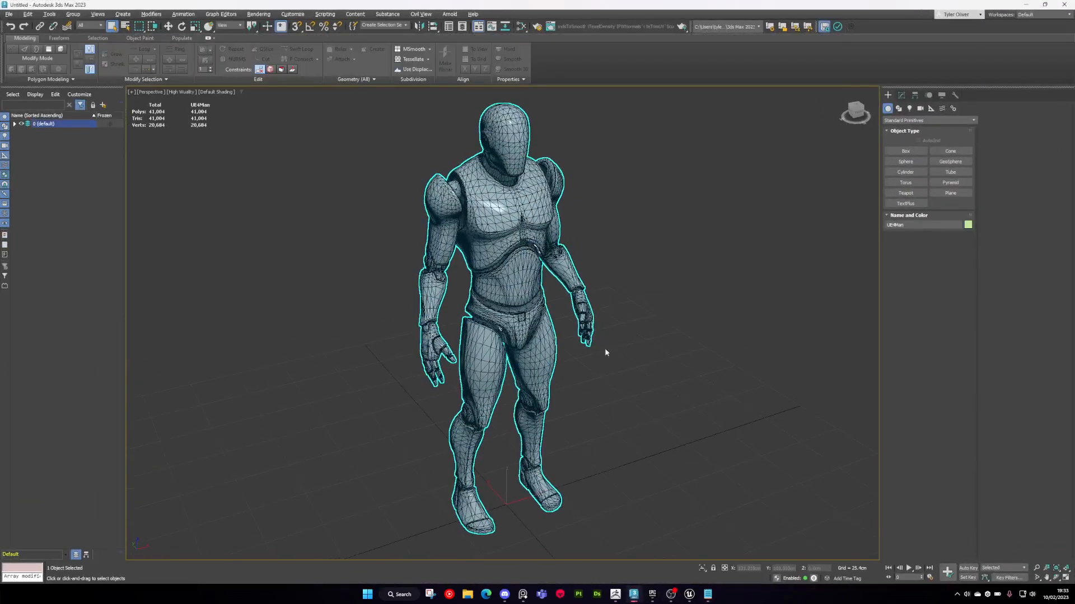
middle_click_drag(608, 350, 612, 403, "alt")
left_click(616, 409)
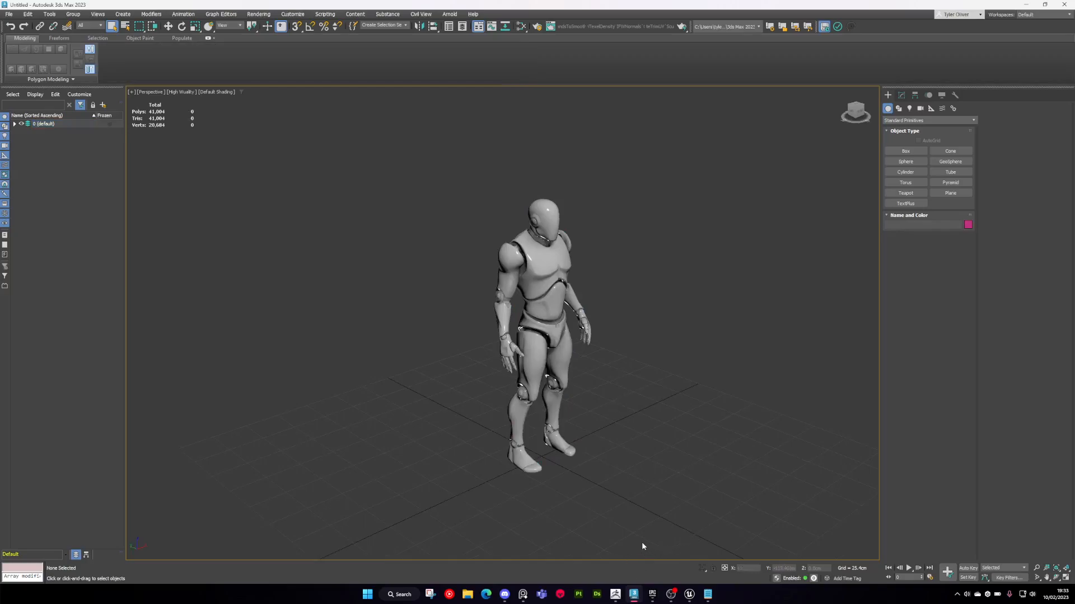
mouse_move(617, 418)
middle_mouse_down()
mouse_move(622, 406)
mouse_move(650, 431)
mouse_move(637, 420)
middle_mouse_up()
scroll(637, 421, "down", 2)
- Merge Plans_LP.fbx from the 3D Work Workshop folder into the scene, listing all file types
left_click(9, 14)
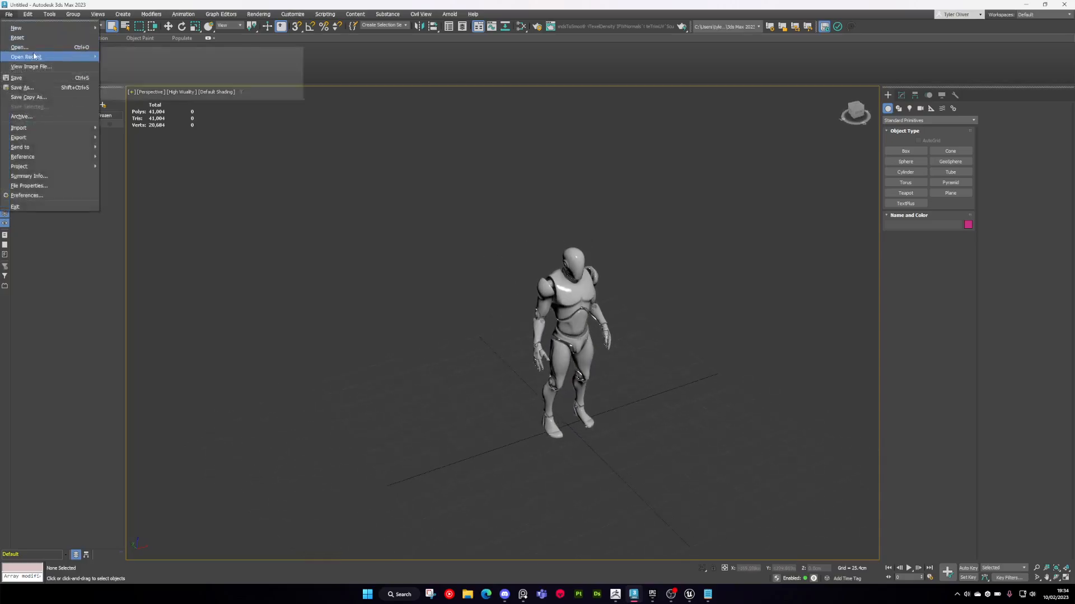
mouse_move(30, 32)
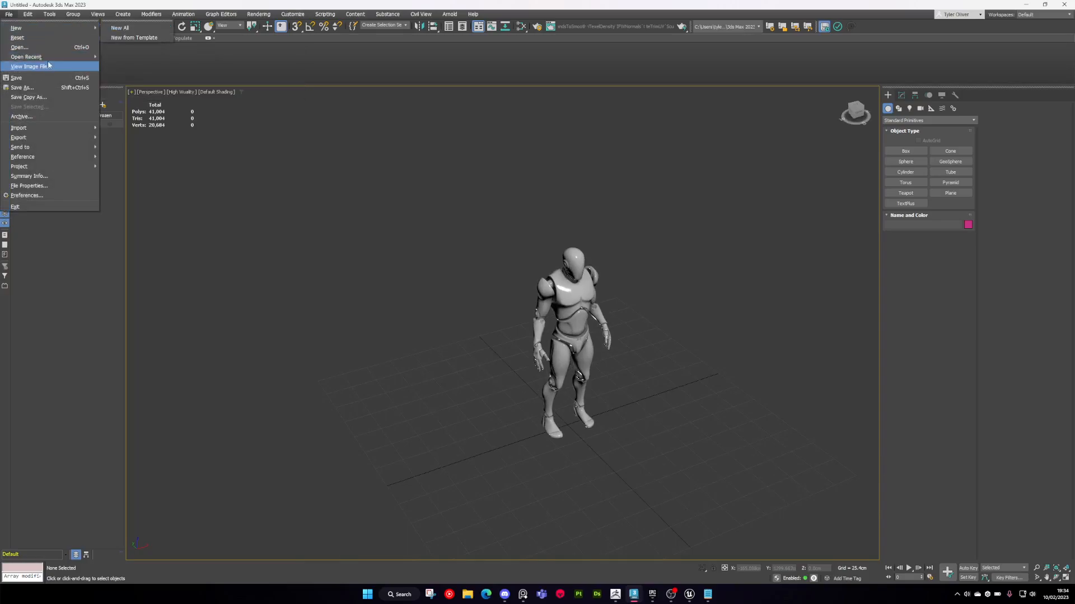
mouse_move(37, 131)
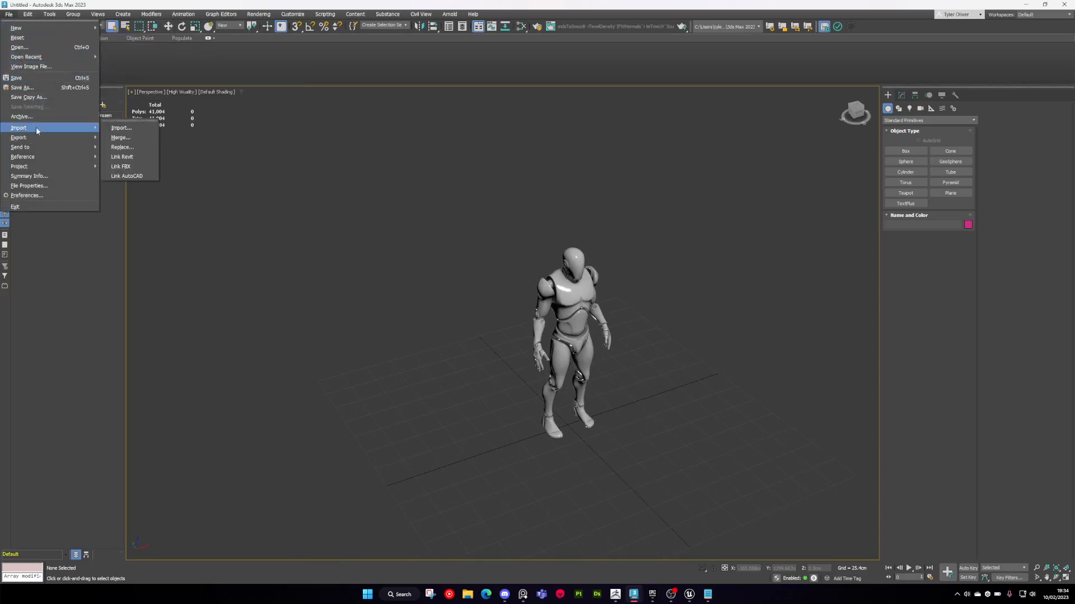
left_click(120, 137)
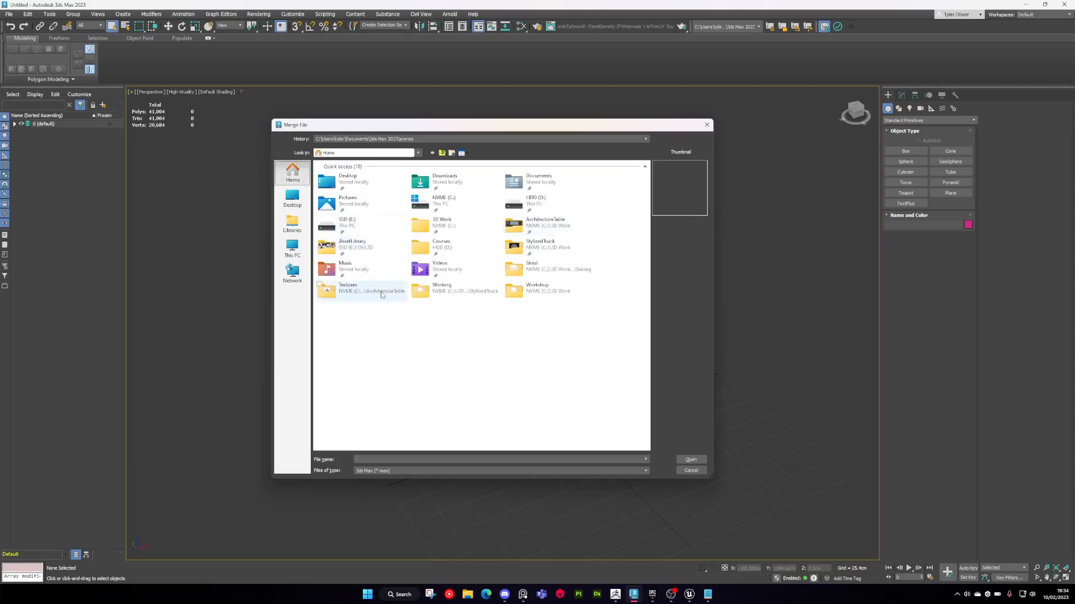
double_click(468, 225)
double_click(347, 272)
left_click(392, 471)
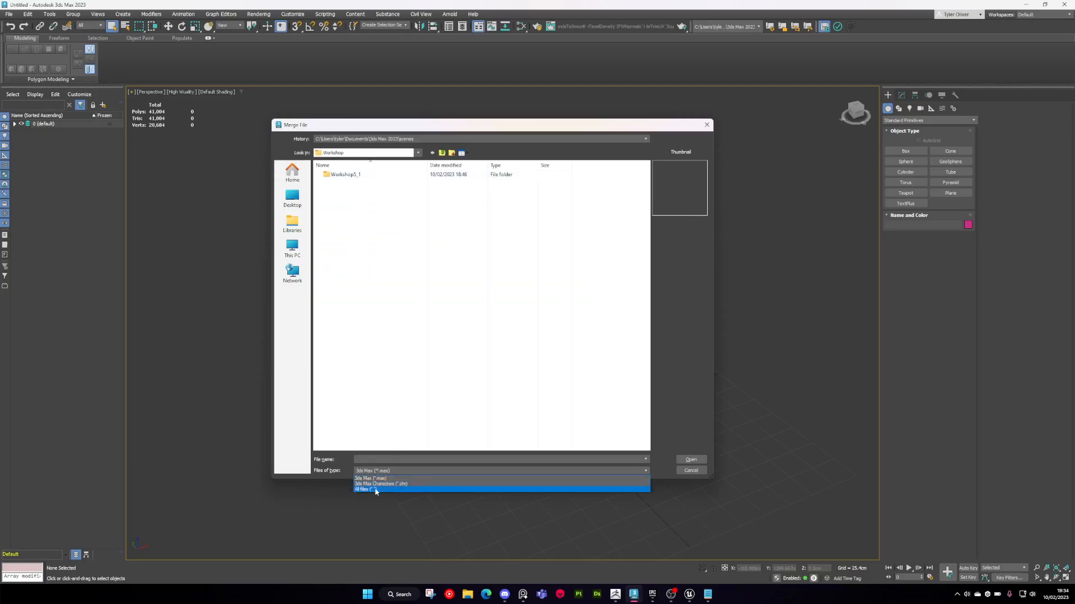
left_click(375, 488)
left_click(347, 207)
double_click(349, 207)
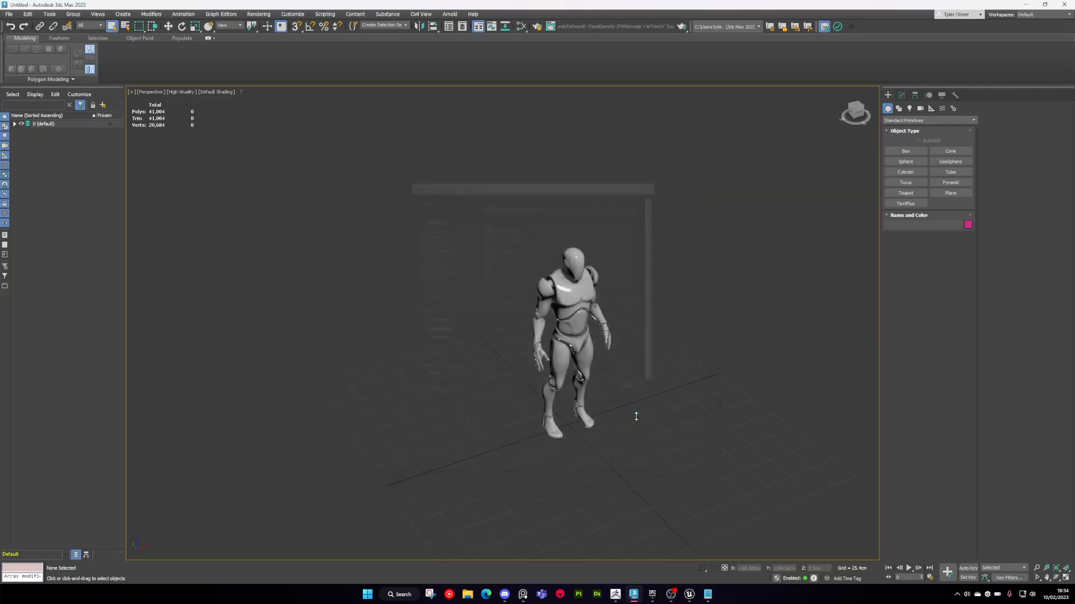
left_click(670, 405)
- Convert the imported Plank1_lp mesh to an Editable Poly
scroll(643, 403, "down", 5)
middle_click_drag(630, 396, 678, 314, "alt")
key("w")
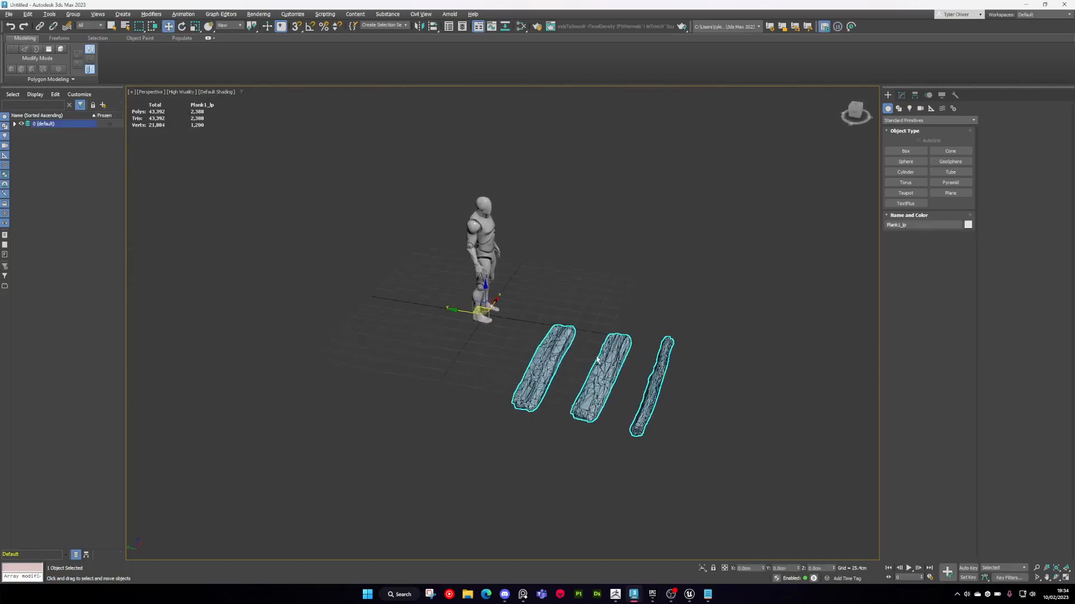
left_click(901, 95)
right_click(578, 273)
mouse_move(616, 360)
left_click(684, 368)
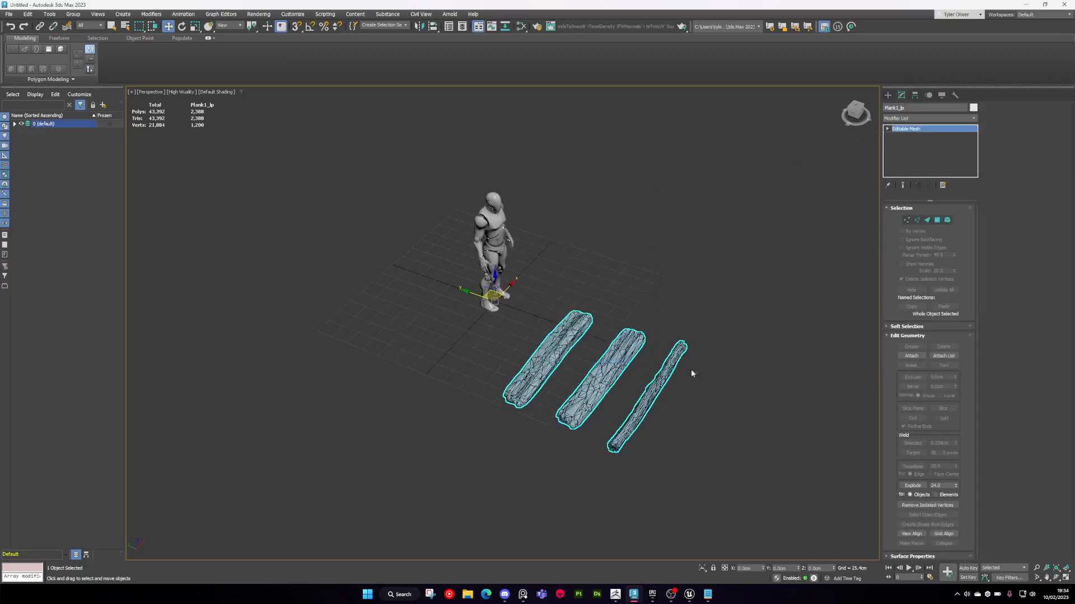
middle_click_drag(692, 370, 679, 328, "alt")
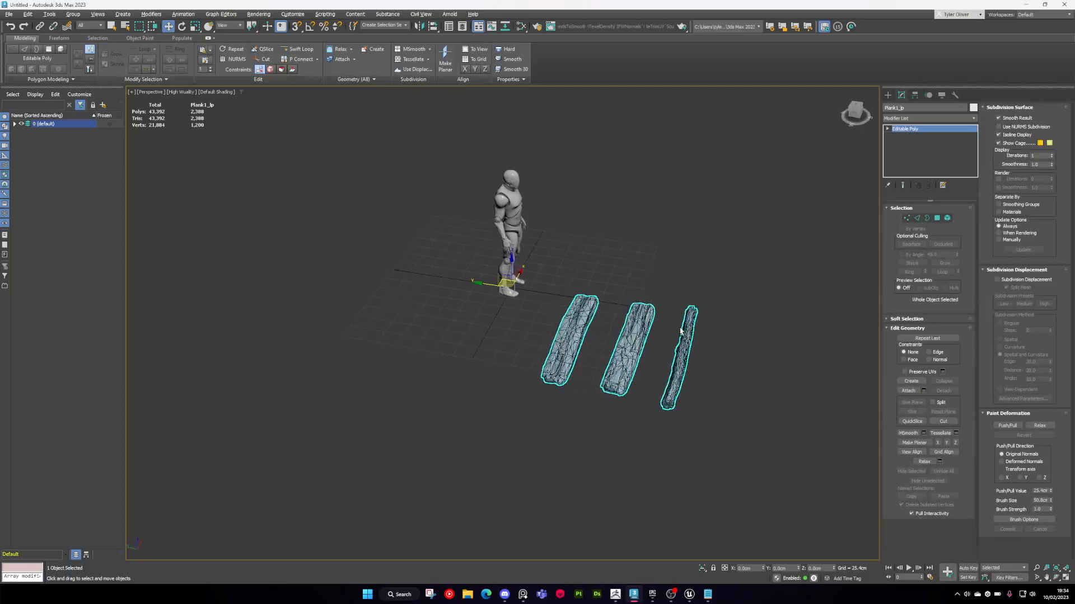
- Add an Unwrap UVW modifier to Plank1_lp and apply a quick planar map to all its faces
left_click(934, 119)
key("u")
key("Return")
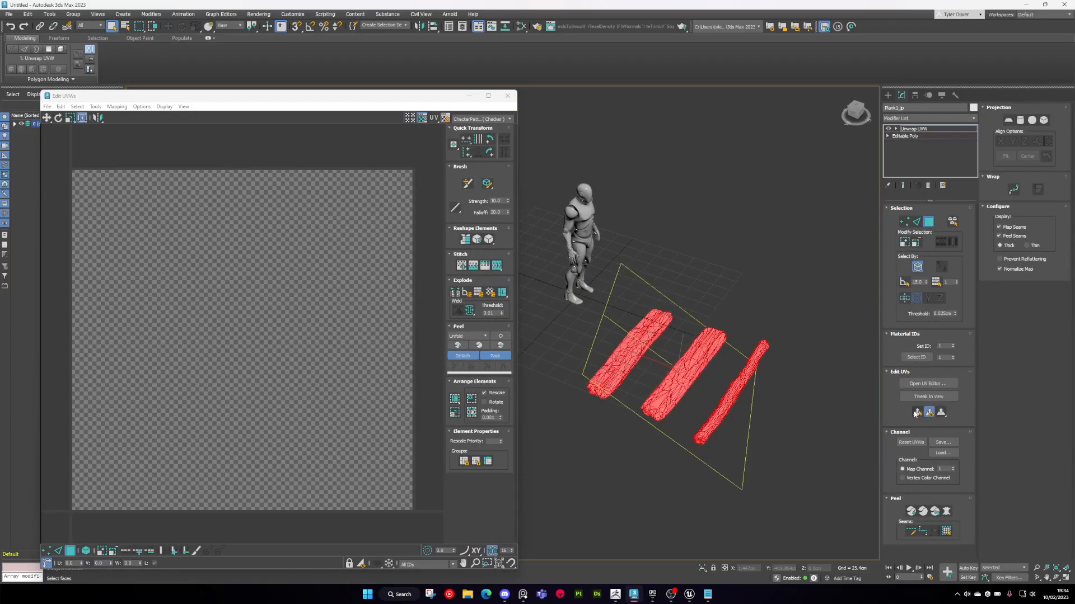
left_click(917, 414)
middle_click_drag(389, 336, 397, 359)
middle_click_drag(770, 331, 672, 352, "alt")
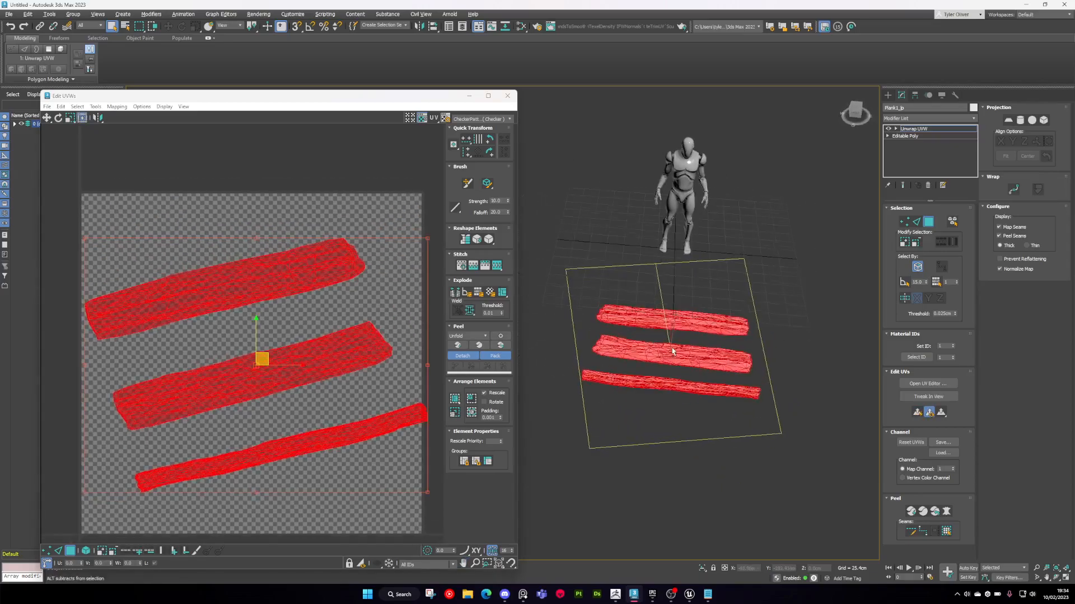
- Display the checker pattern on the planks and post and inspect their UV stretching
scroll(673, 351, "up", 3)
left_click(473, 118)
left_click(464, 134)
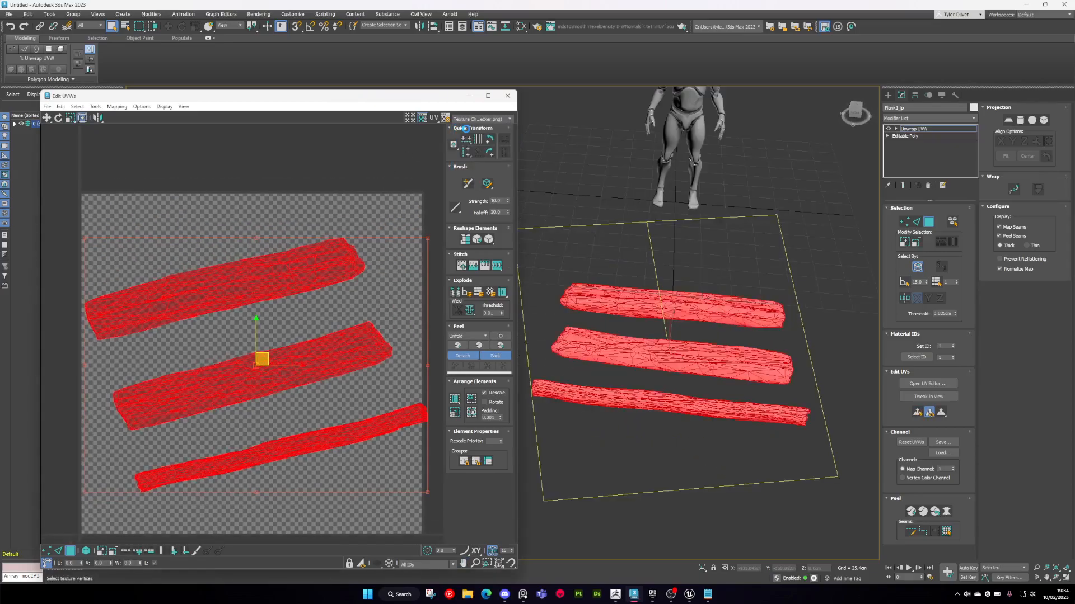
middle_click_drag(697, 344, 704, 394, "alt")
scroll(730, 372, "up", 3)
scroll(771, 334, "down", 5)
left_click(704, 393)
- Try Normal Mapping on the faces of the two wide planks
left_click(685, 342)
middle_click_drag(684, 342, 739, 326, "alt")
scroll(697, 347, "up", 4)
scroll(706, 310, "down", 4)
double_click(610, 310, "ctrl")
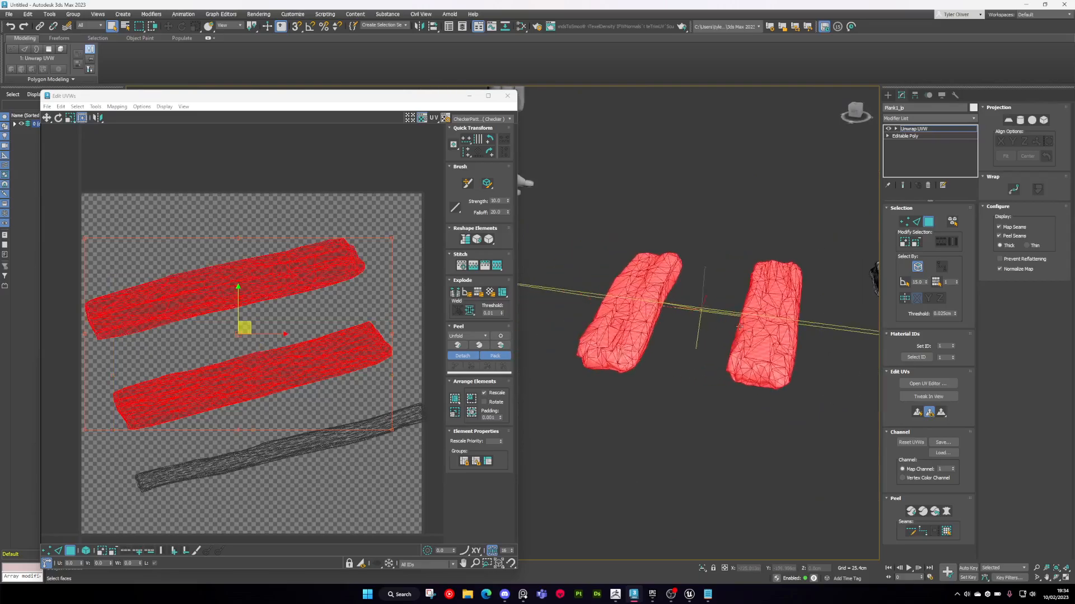
left_click_drag(162, 96, 178, 88)
left_click(135, 99)
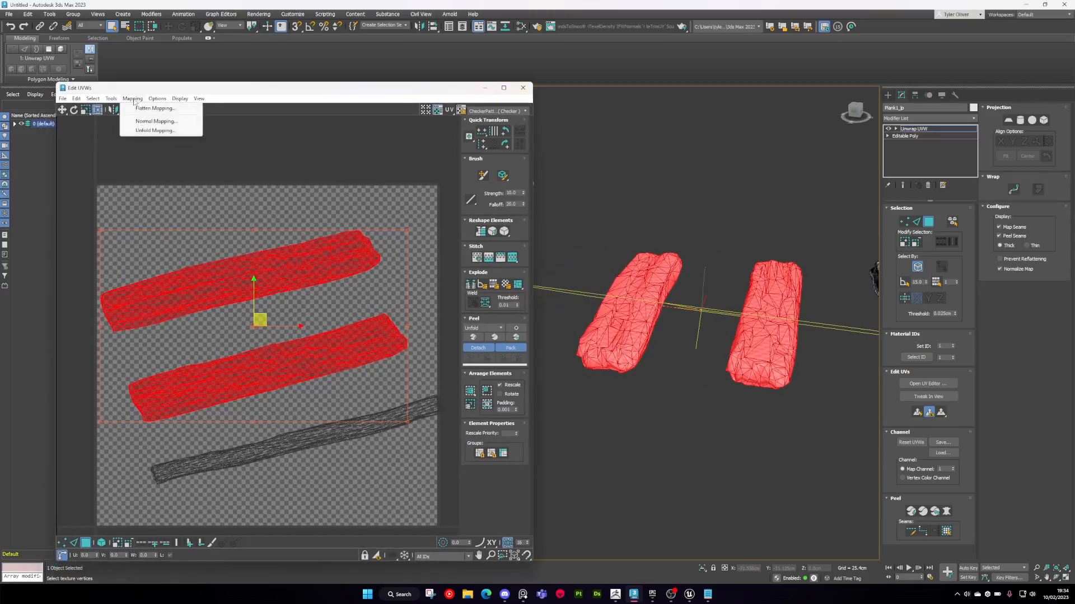
left_click(147, 121)
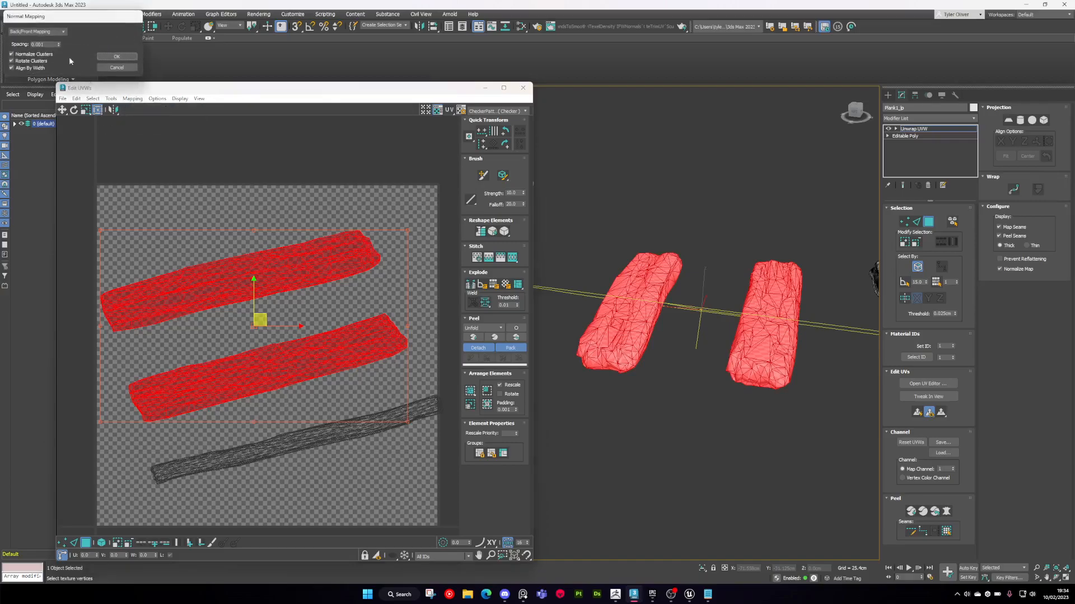
left_click_drag(60, 19, 140, 123)
left_click(118, 135)
left_click(109, 167)
left_click(205, 161)
- Inspect the seams on the planks and reset the UVs of all faces to the planar layout
middle_click_drag(743, 330, 736, 287, "alt")
left_click(666, 384)
scroll(667, 384, "up", 5)
middle_click_drag(668, 302, 614, 351, "alt")
key("ctrl+a")
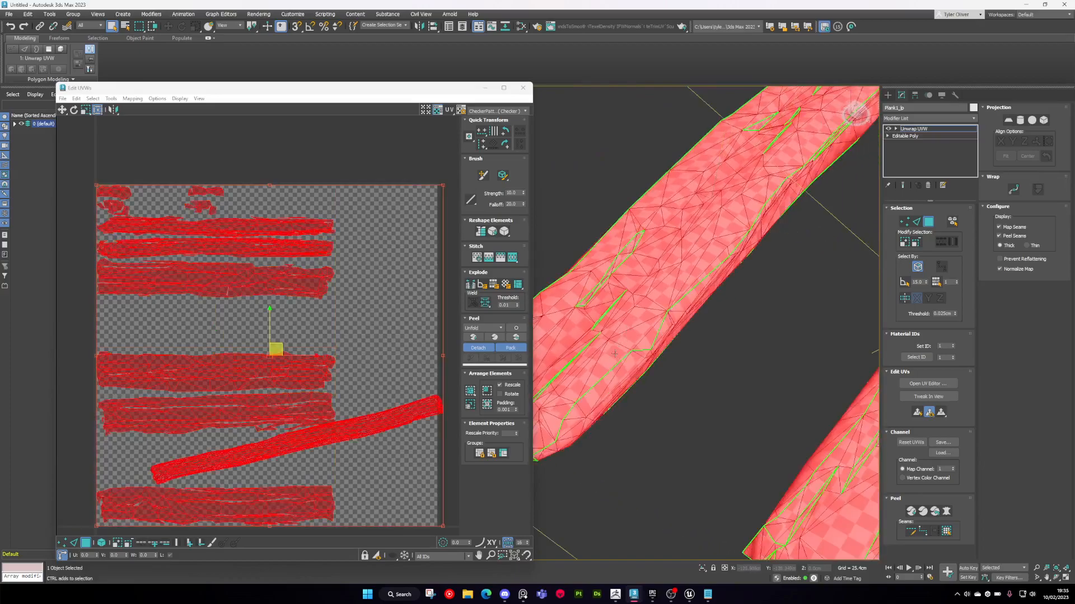
left_click(909, 443)
scroll(741, 302, "down", 5)
middle_click_drag(741, 302, 752, 287, "alt")
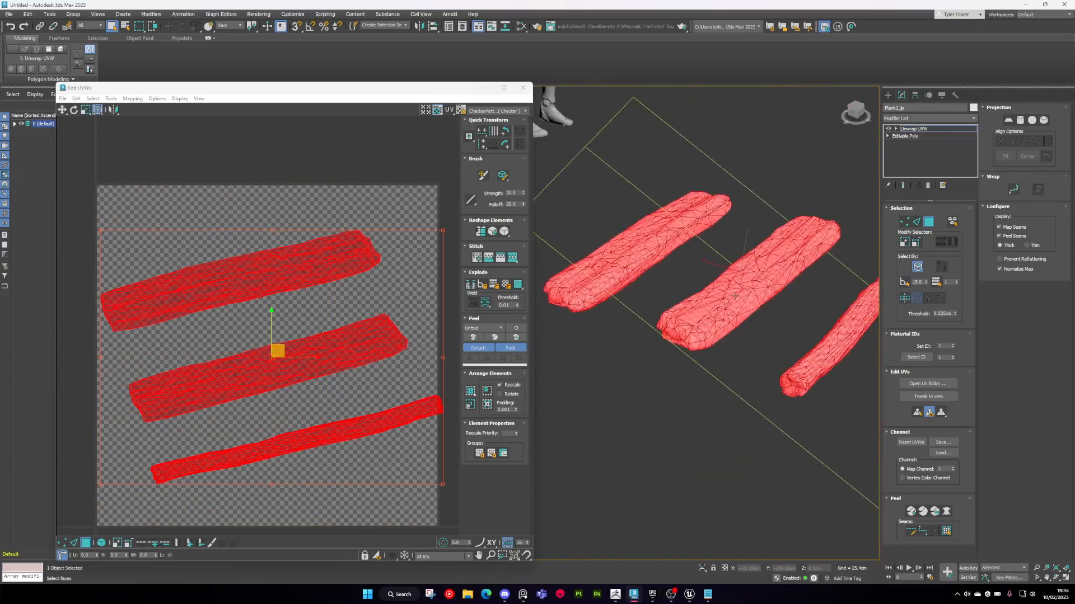
- Mark a point-to-point seam along the upper edge of the first wide plank's near end
left_click_drag(382, 89, 335, 102)
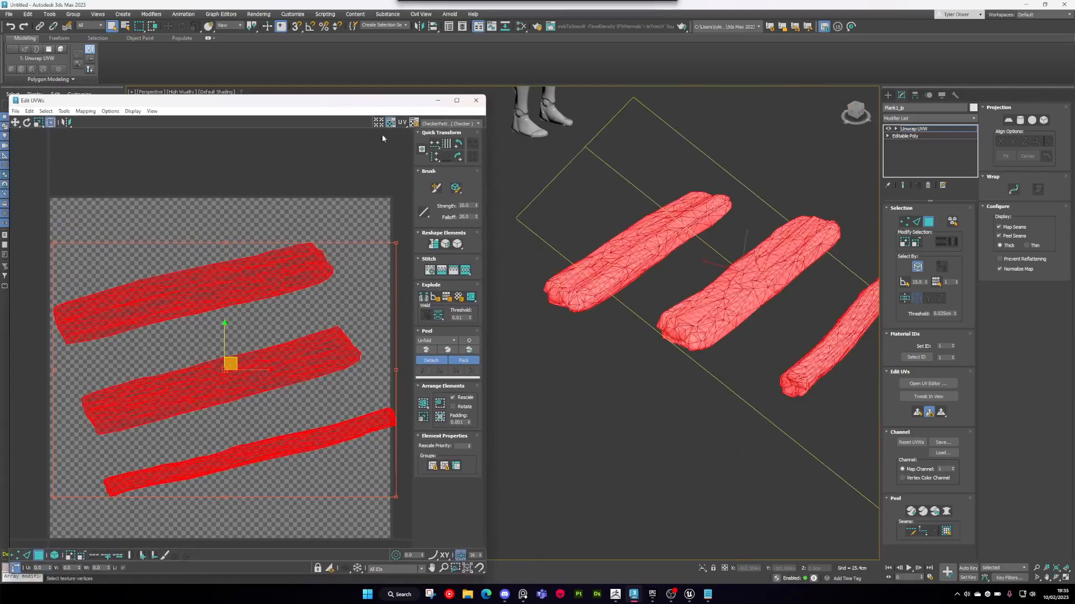
middle_click_drag(709, 393, 634, 375)
left_click(796, 307)
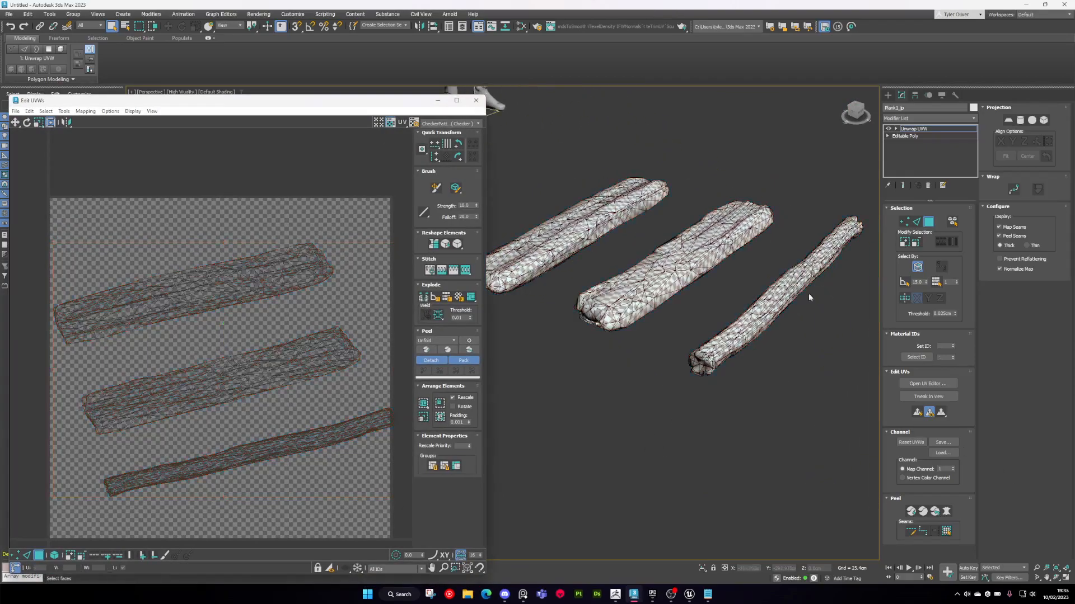
key("2")
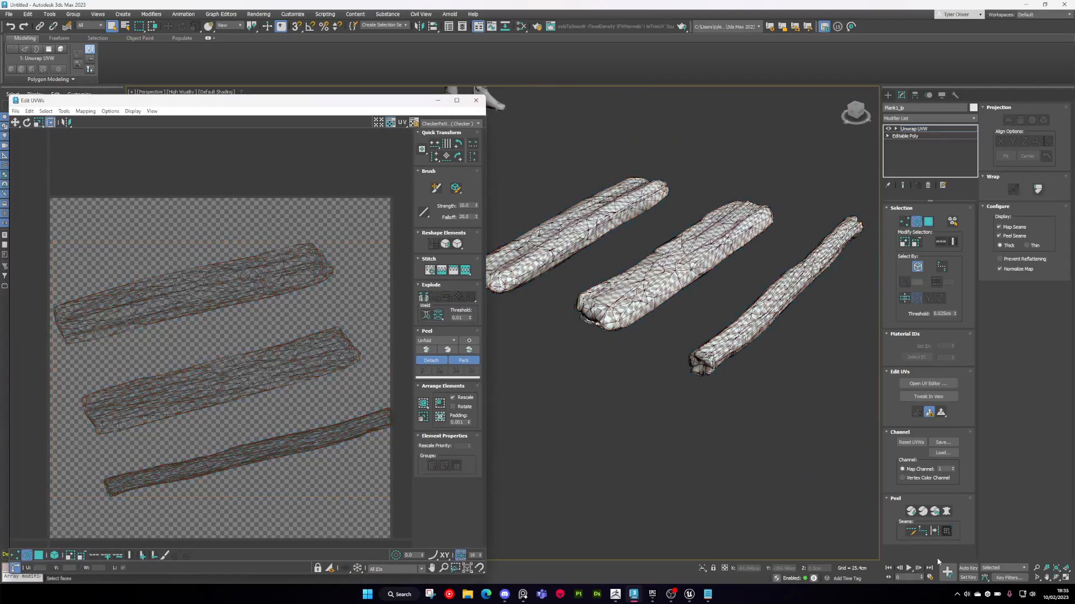
middle_click_drag(845, 396, 782, 333, "alt")
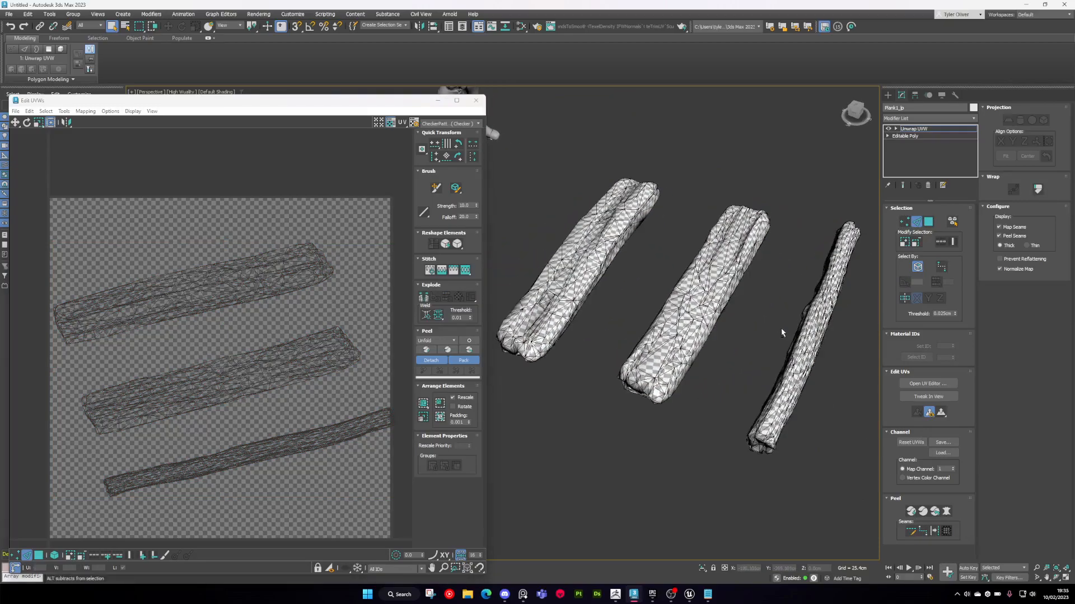
left_click(924, 531)
middle_click_drag(779, 367, 806, 319)
scroll(607, 324, "up", 5)
middle_click_drag(607, 324, 717, 465)
scroll(609, 326, "down", 2)
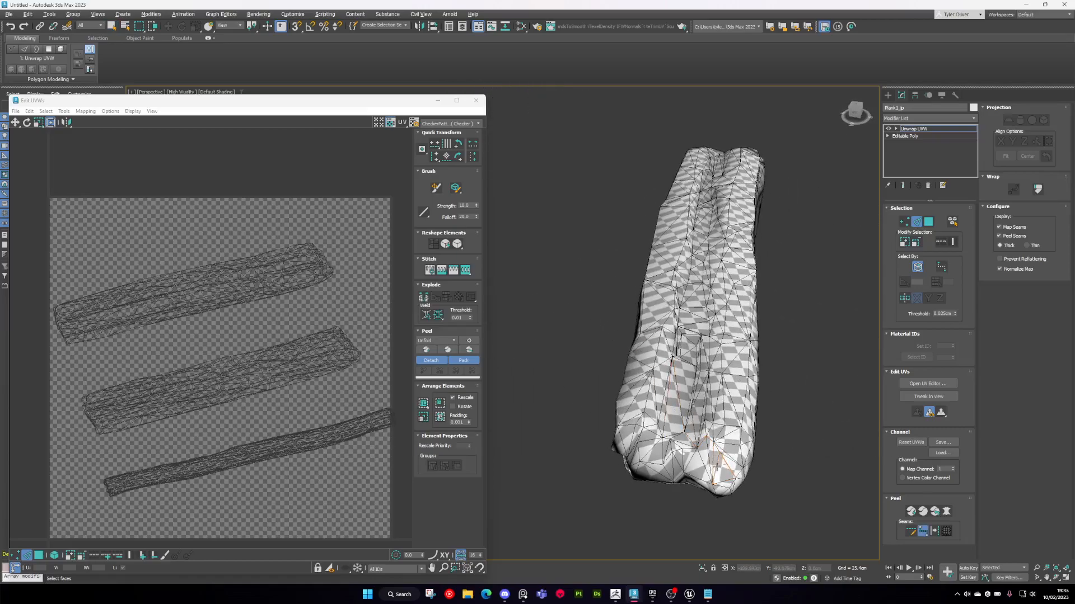
scroll(718, 465, "up", 3)
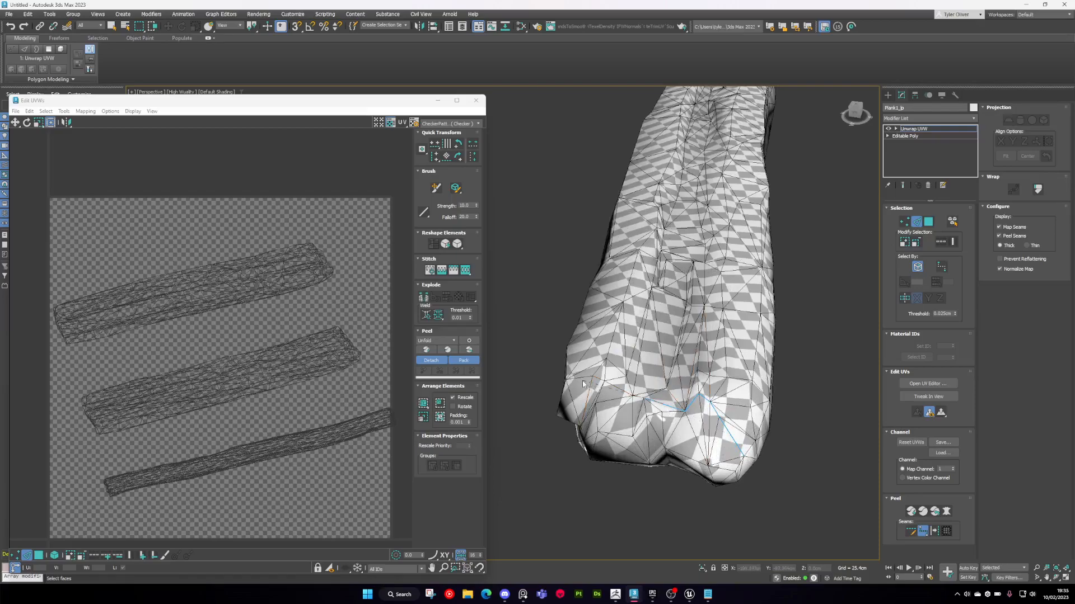
- Continue the seam around the side and underside edges of the first plank's near end
scroll(591, 383, "down", 4)
middle_click_drag(591, 383, 680, 183, "alt")
scroll(728, 224, "up", 3)
scroll(727, 227, "down", 3)
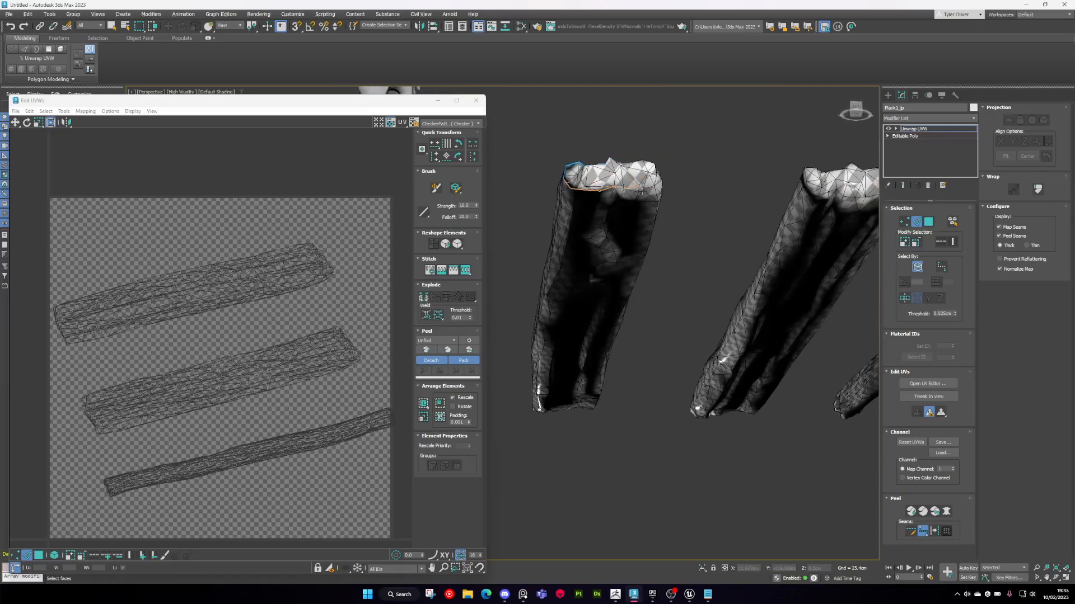
scroll(604, 312, "up", 4)
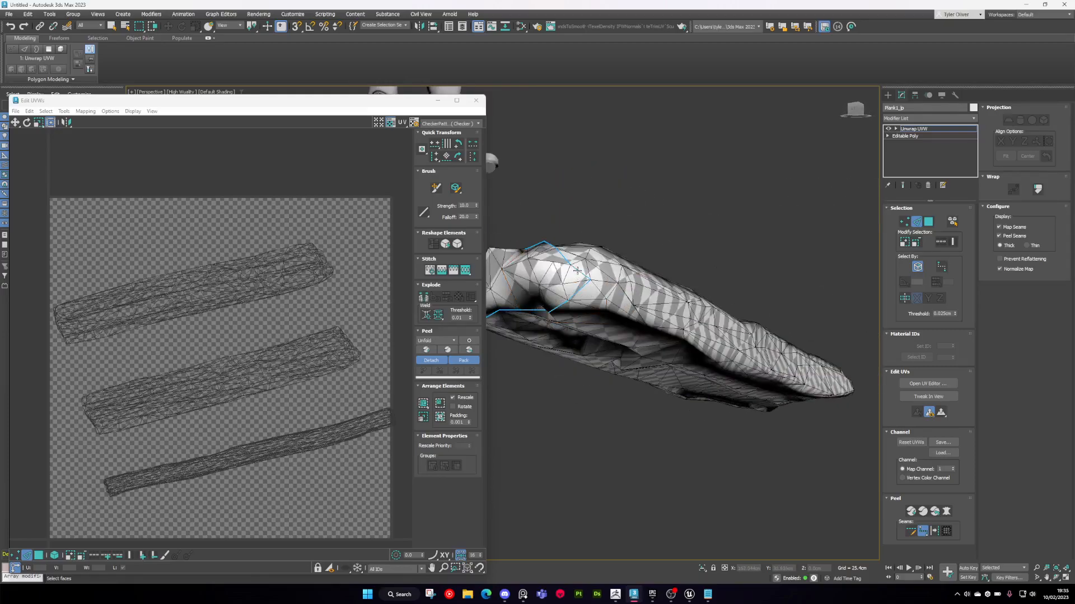
- Run a point-to-point seam along the first plank's long side towards its opposite end
scroll(577, 271, "down", 3)
middle_click_drag(579, 273, 790, 264, "alt")
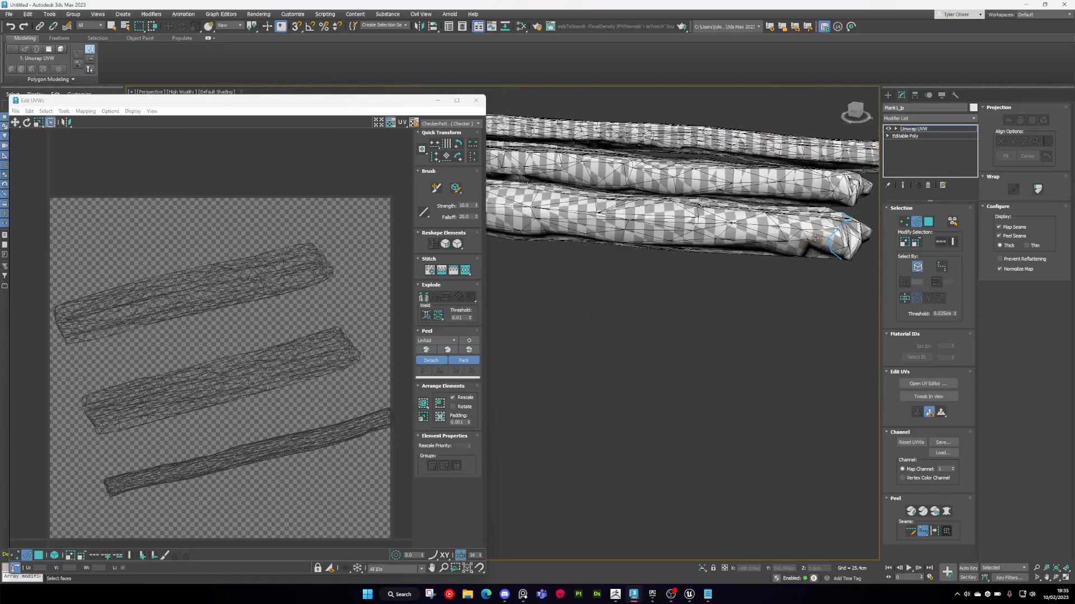
middle_click_drag(678, 235, 621, 275, "alt")
scroll(621, 275, "up", 5)
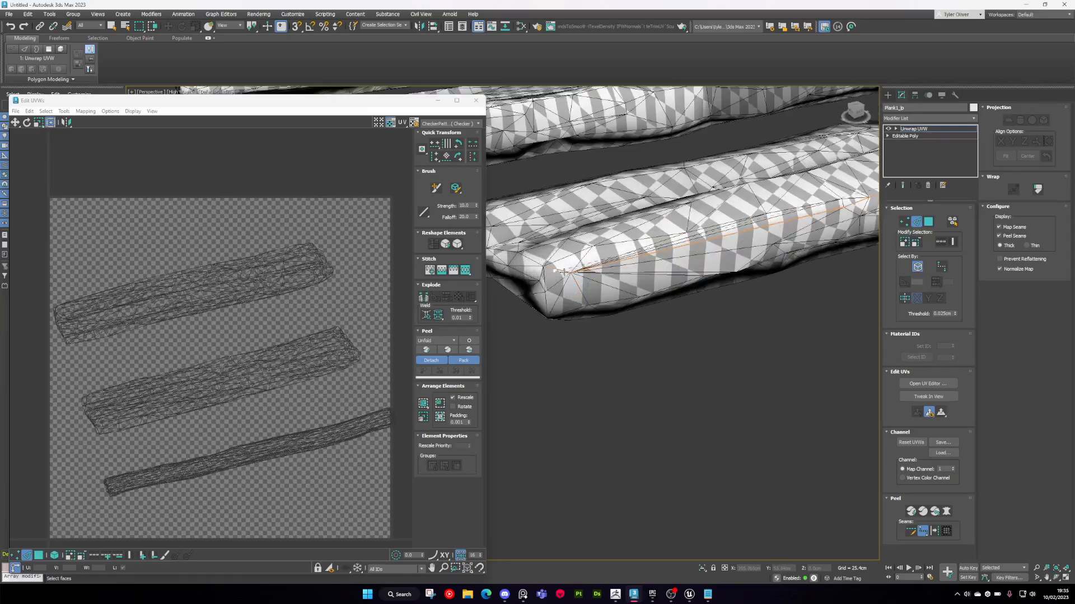
- Continue the point-to-point seam along the upper and underside edges of the wide plank's end
middle_click_drag(527, 276, 573, 189, "alt")
scroll(595, 296, "up", 4)
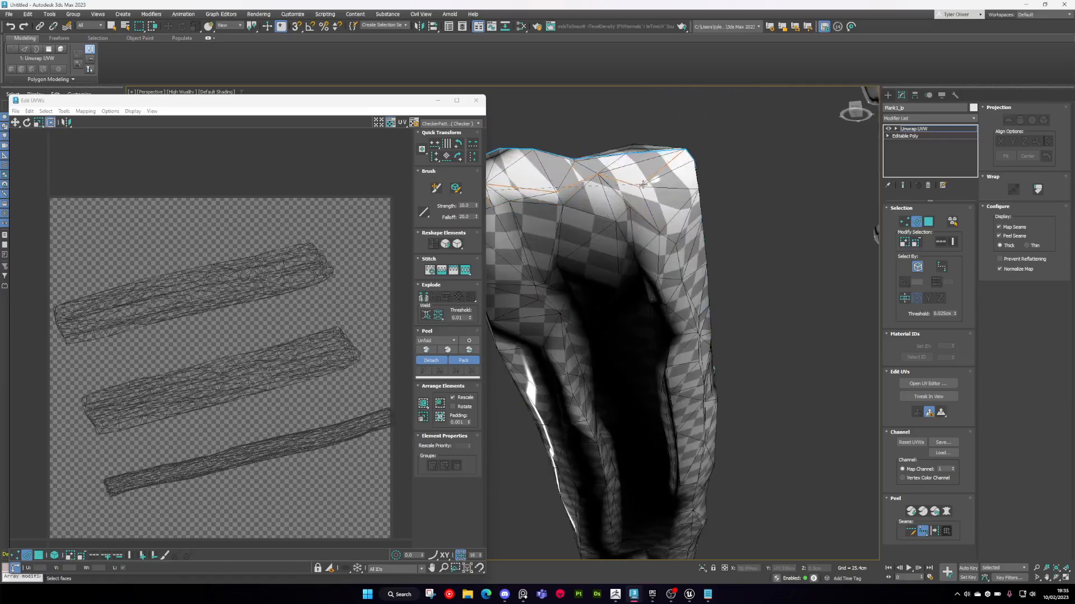
middle_click_drag(654, 188, 711, 374, "alt")
scroll(606, 324, "down", 4)
middle_click_drag(579, 354, 747, 214, "alt")
scroll(631, 236, "up", 3)
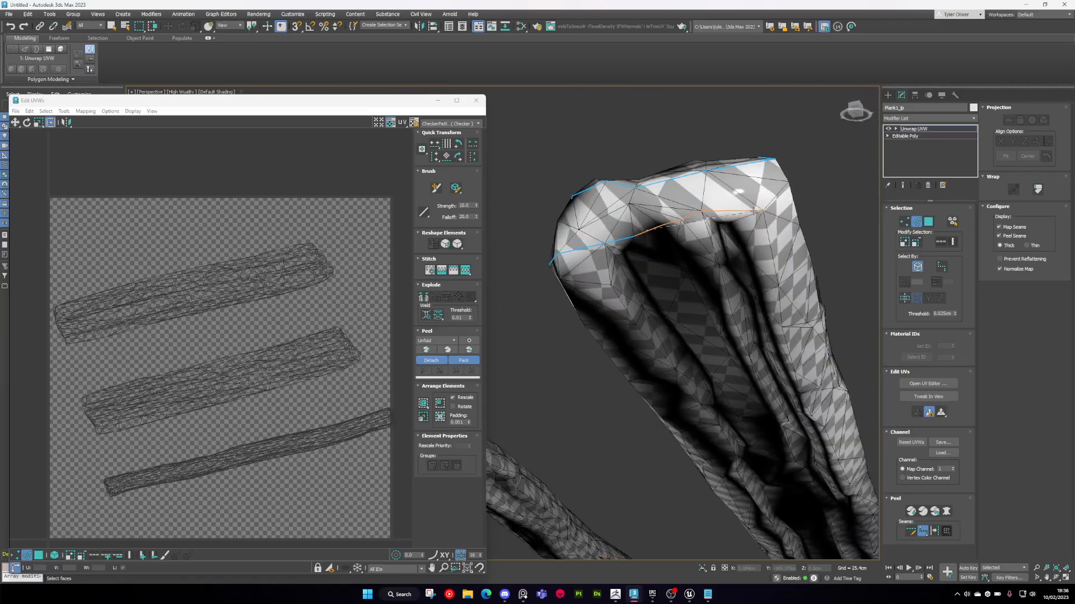
- Run a point-to-point seam along the second wide plank's long side to its far end
middle_click_drag(779, 192, 666, 414, "alt")
scroll(632, 377, "down", 5)
scroll(823, 338, "up", 2)
scroll(848, 329, "down", 4)
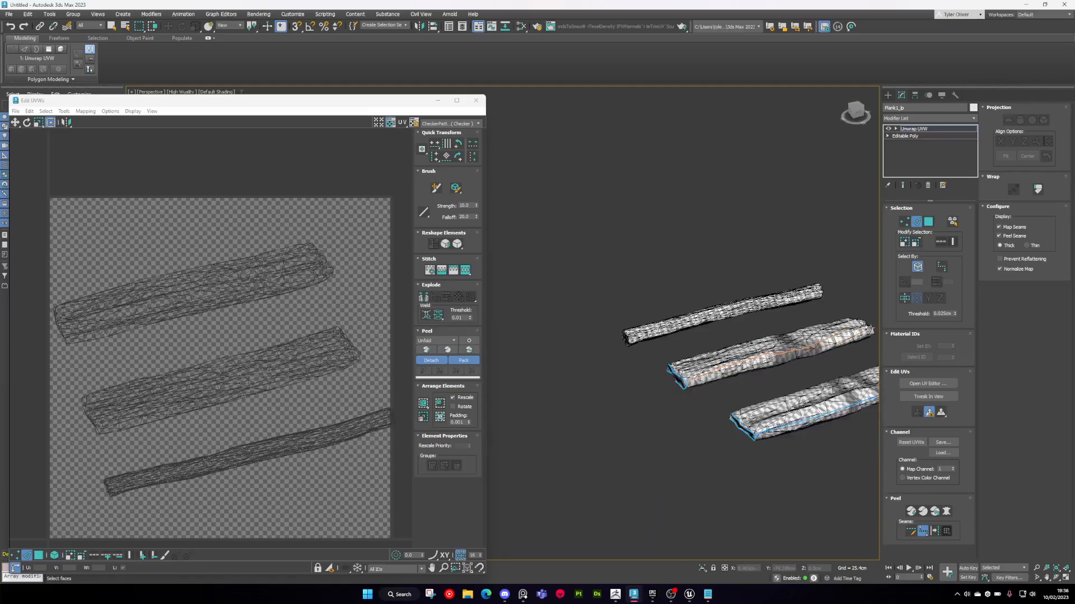
scroll(850, 330, "up", 2)
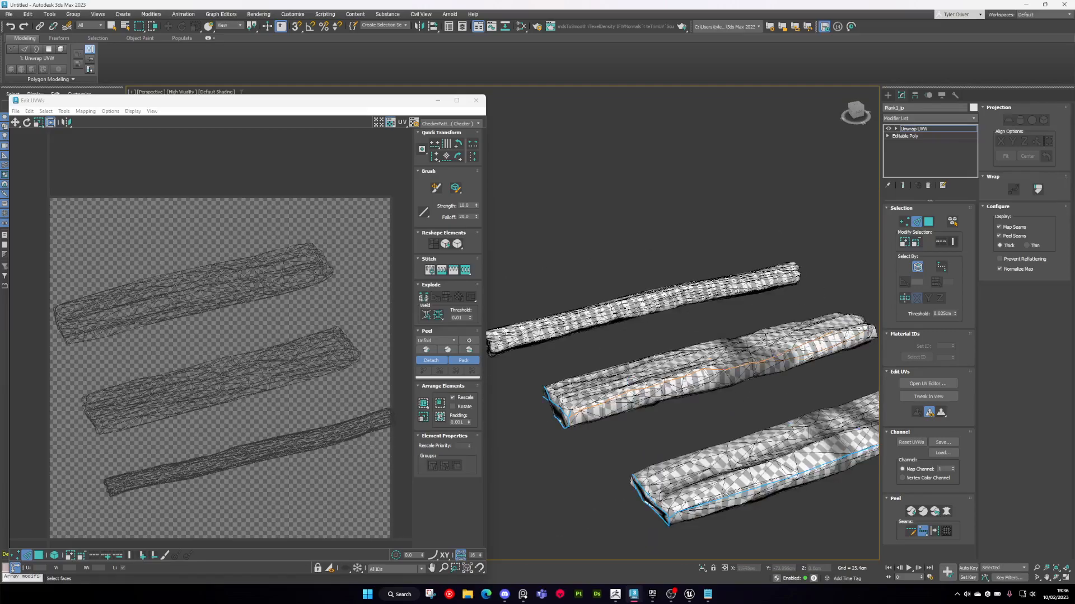
middle_click_drag(850, 330, 717, 230, "alt")
scroll(739, 384, "up", 4)
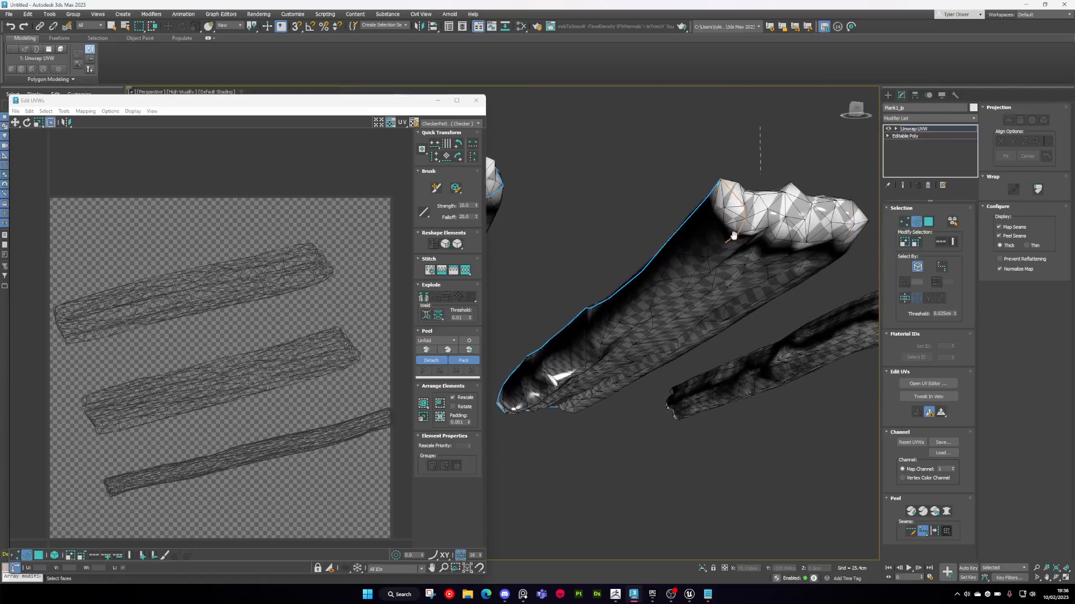
- Mark the seam down the side and along the underside edge of the second plank's far end
left_click(723, 195)
scroll(728, 223, "down", 3)
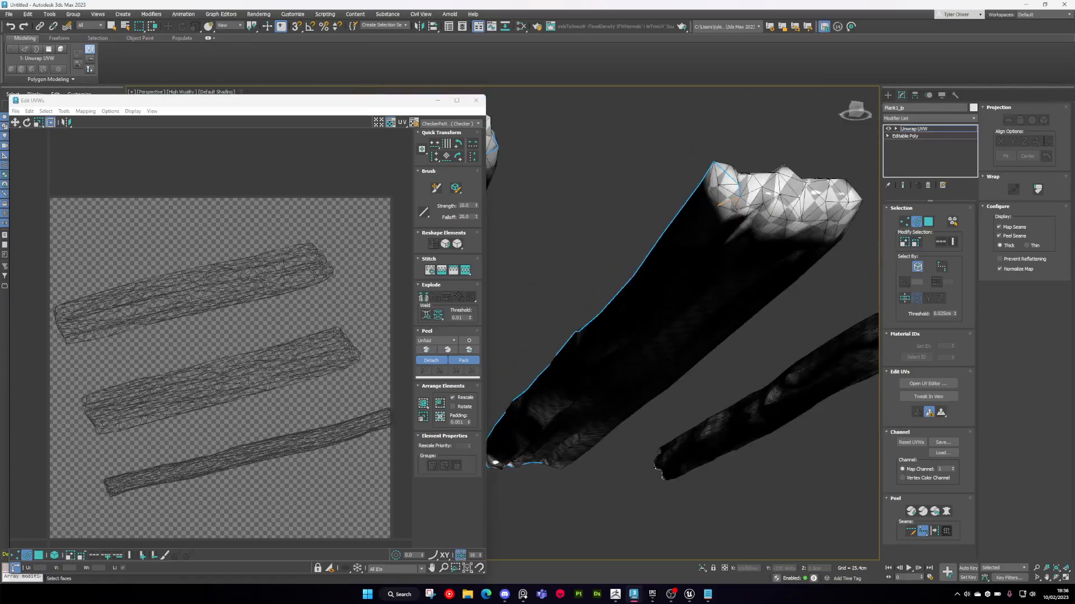
middle_click_drag(722, 247, 747, 296, "alt")
scroll(738, 212, "up", 4)
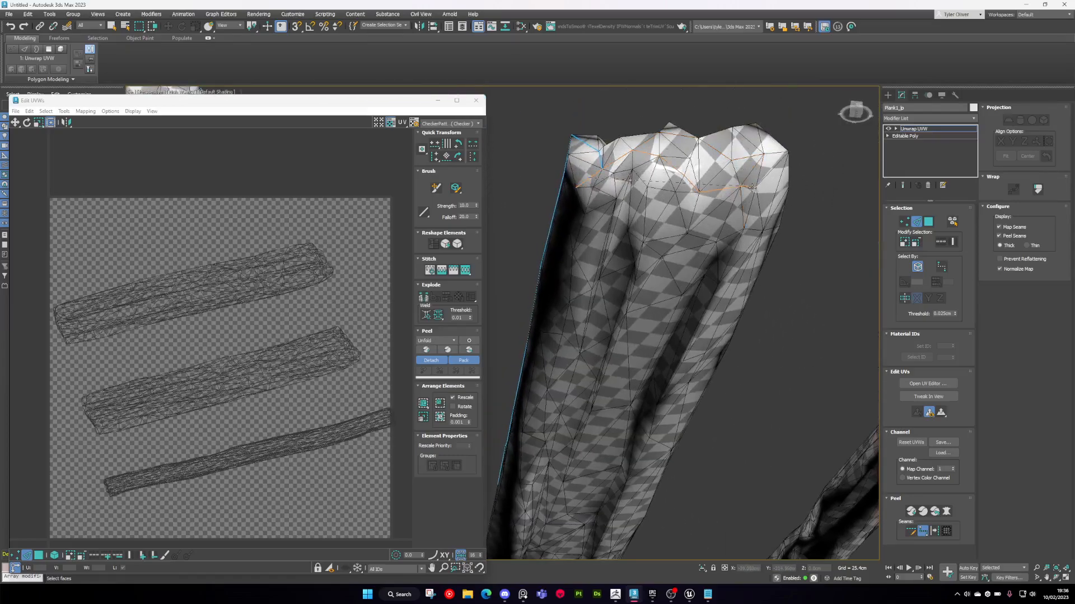
- Close the seam loop across the top edge of the second wide plank's far end
scroll(752, 187, "down", 4)
middle_click_drag(747, 194, 647, 427, "alt")
scroll(626, 361, "up", 3)
scroll(625, 362, "up", 3)
scroll(625, 358, "down", 4)
scroll(622, 471, "up", 2)
middle_click_drag(622, 471, 700, 475, "alt")
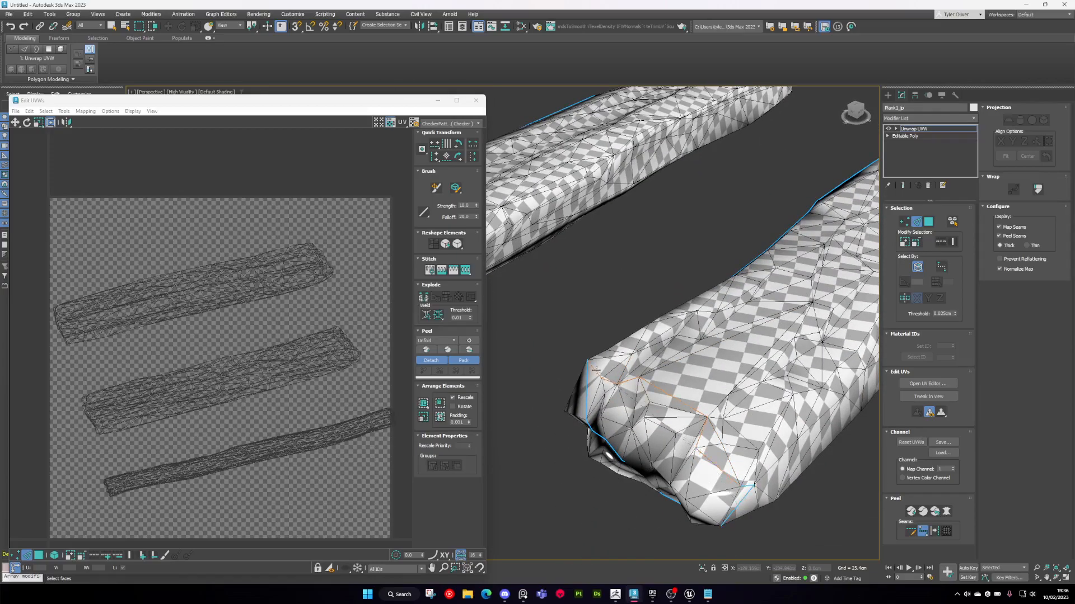
scroll(596, 370, "down", 4)
middle_click_drag(597, 368, 737, 379, "alt")
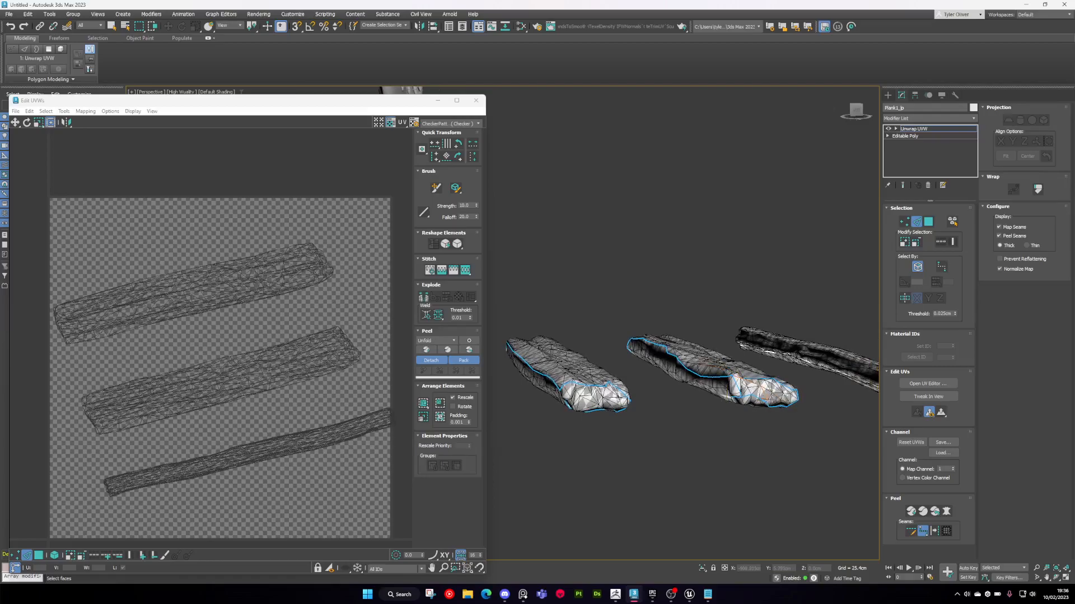
- Mark a point-to-point seam around the underside and side edges of the thin plank's first end
middle_click_drag(647, 319, 695, 355, "alt")
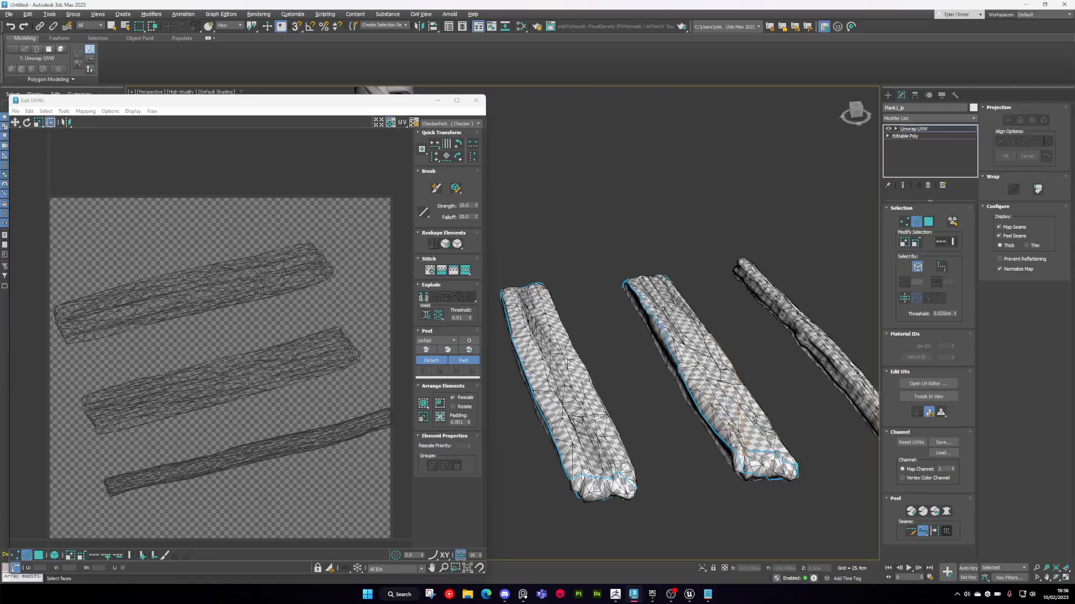
middle_click_drag(694, 355, 736, 370, "alt")
scroll(730, 372, "up", 5)
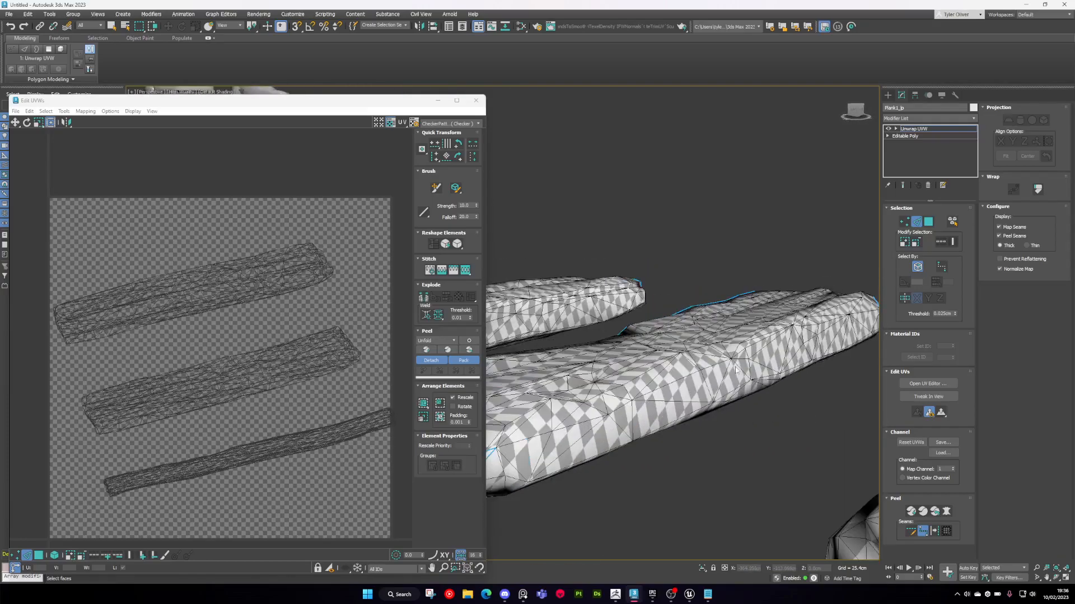
middle_click_drag(590, 413, 616, 367, "alt")
scroll(772, 406, "up", 2)
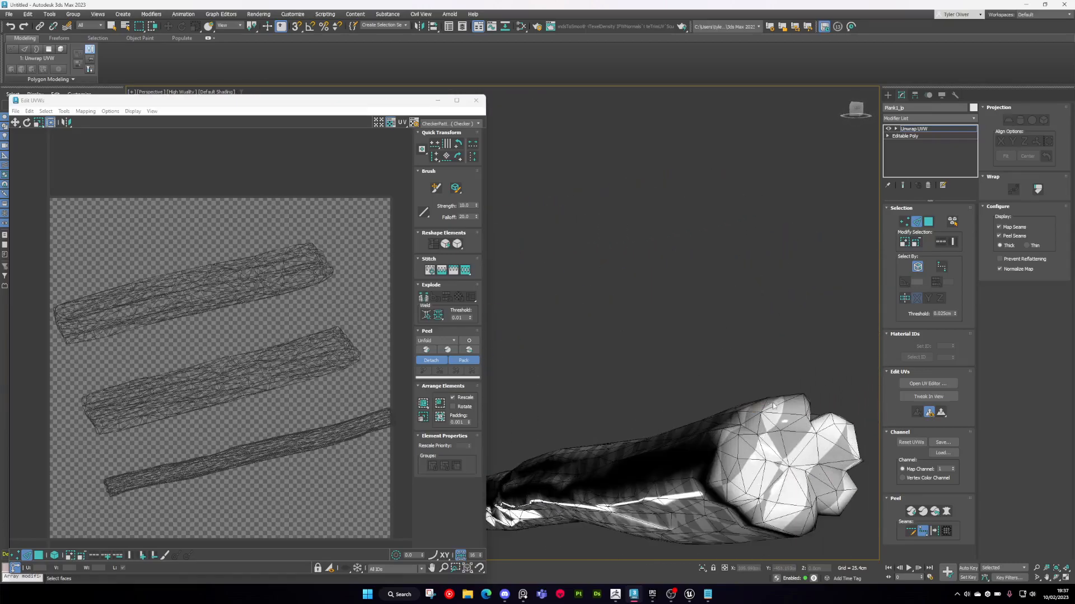
left_click(720, 439)
middle_click_drag(719, 439, 782, 366, "alt")
scroll(833, 335, "up", 1)
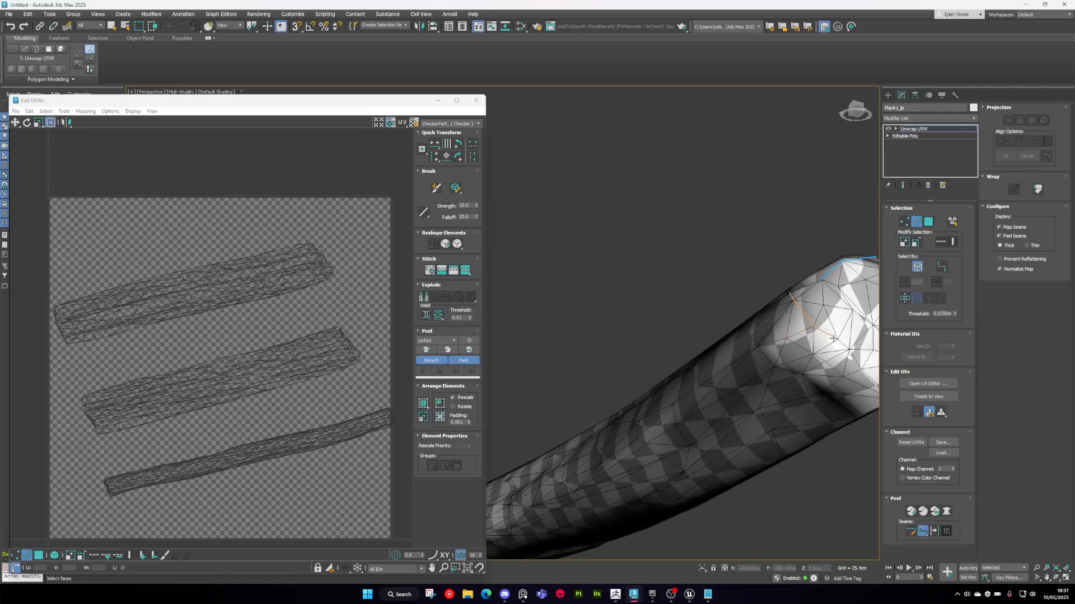
middle_click_drag(821, 332, 731, 363, "alt")
left_click(774, 389)
scroll(684, 337, "up", 2)
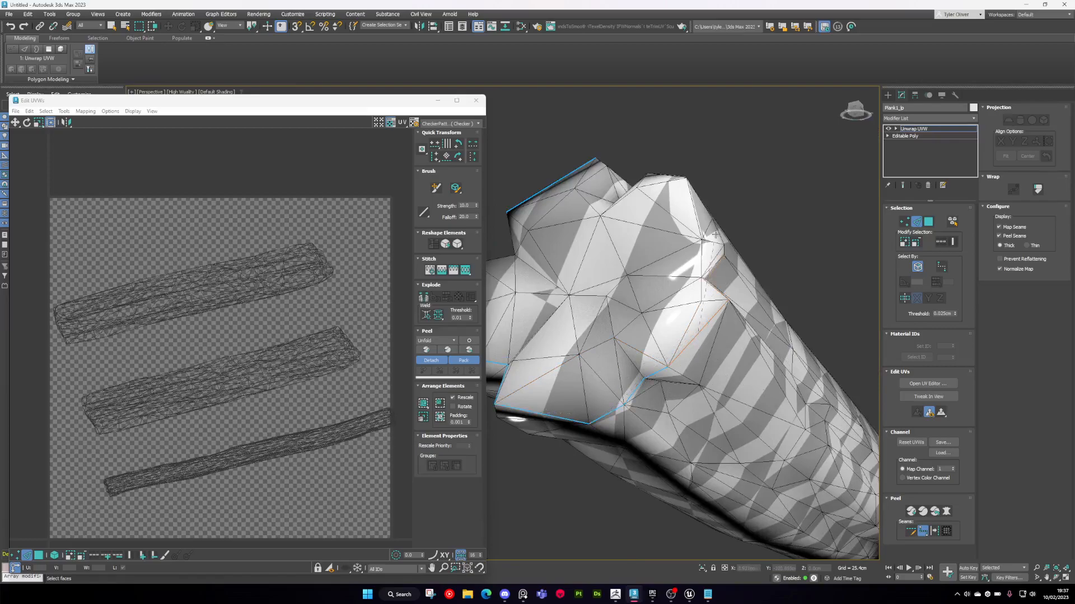
- Close the seam loop over the upper edges of the thin plank's first end
scroll(715, 254, "down", 5)
middle_click_drag(715, 253, 693, 343, "alt")
scroll(655, 497, "up", 4)
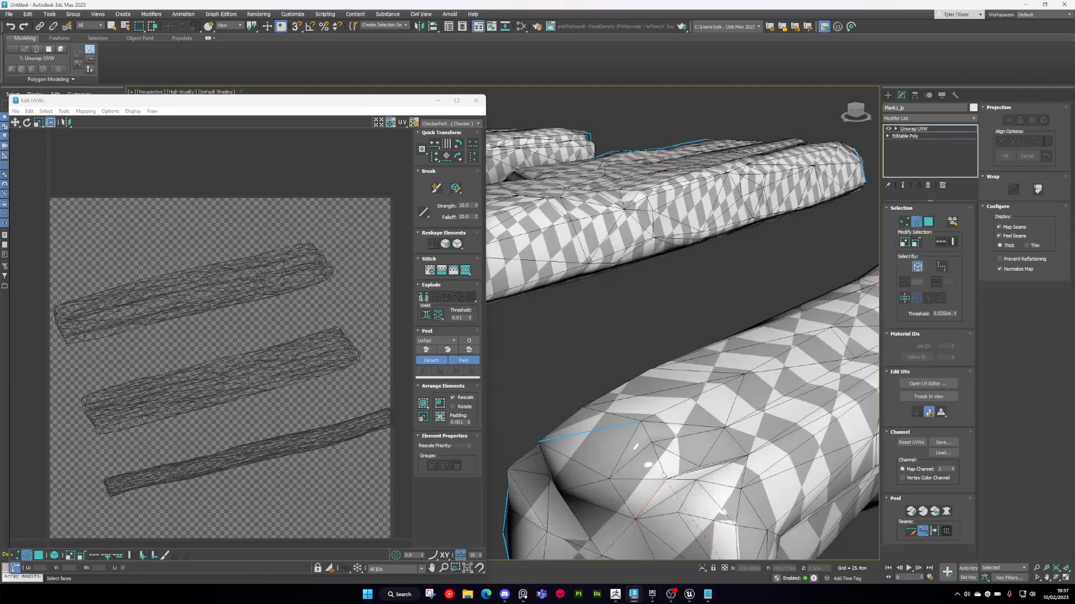
middle_click_drag(667, 463, 736, 420, "alt")
scroll(712, 509, "down", 2)
middle_click_drag(712, 509, 673, 280, "alt")
scroll(672, 280, "up", 2)
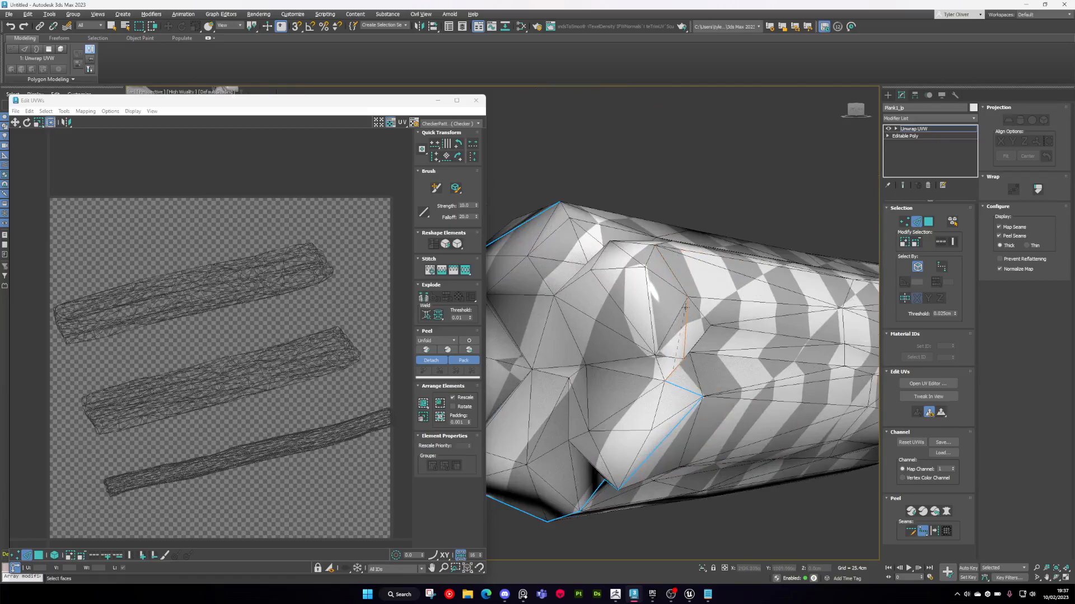
middle_click_drag(617, 235, 610, 259, "alt")
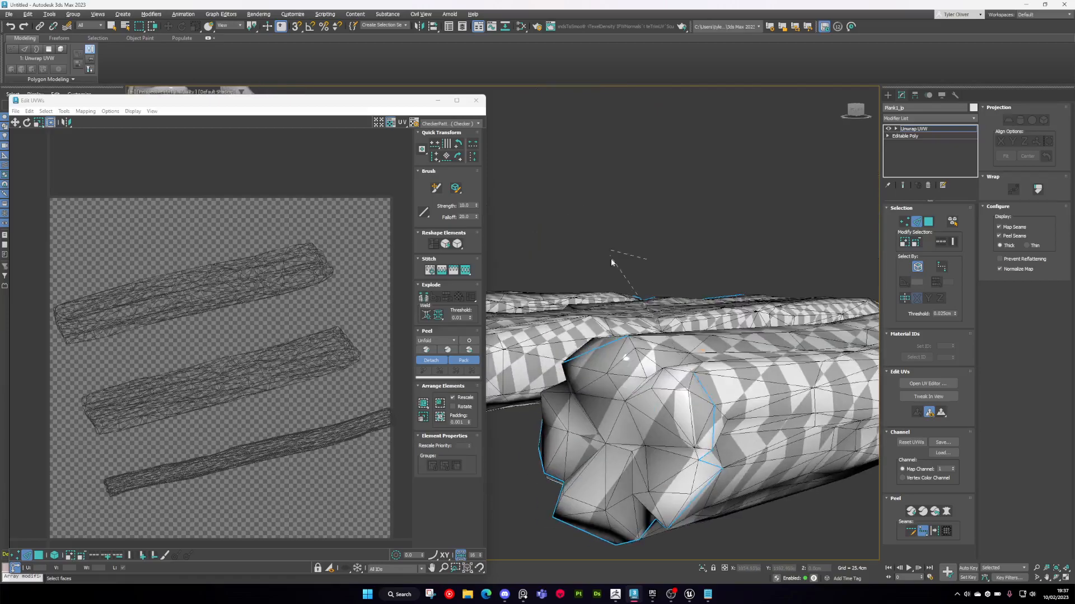
- Mark a closed point-to-point seam loop around the thin plank's opposite end
scroll(631, 340, "down", 3)
middle_click_drag(630, 340, 674, 361, "alt")
scroll(655, 372, "up", 4)
scroll(655, 373, "up", 2)
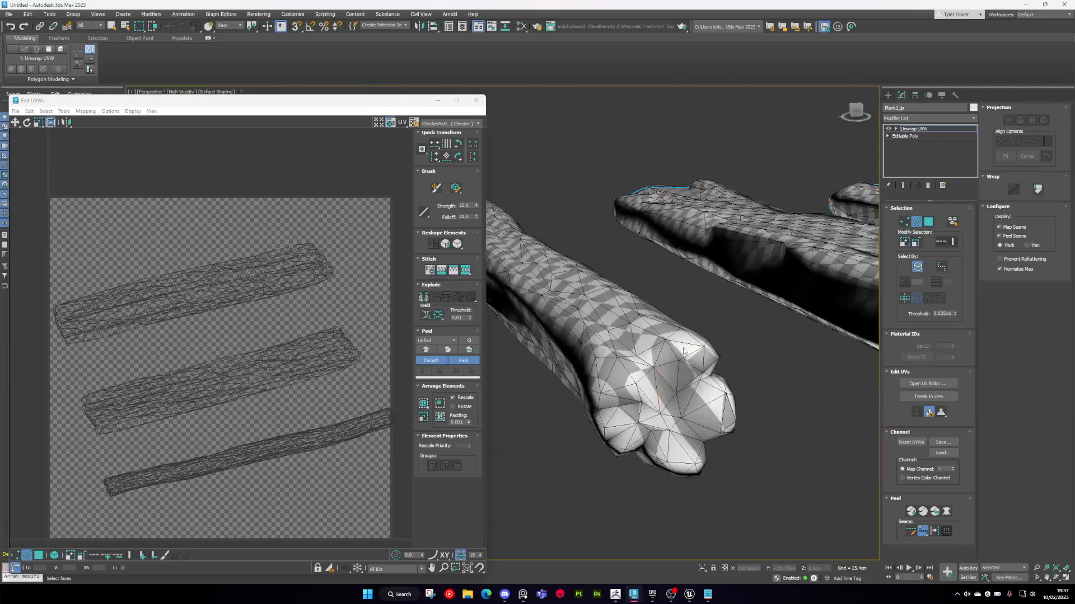
middle_click_drag(605, 382, 645, 372, "alt")
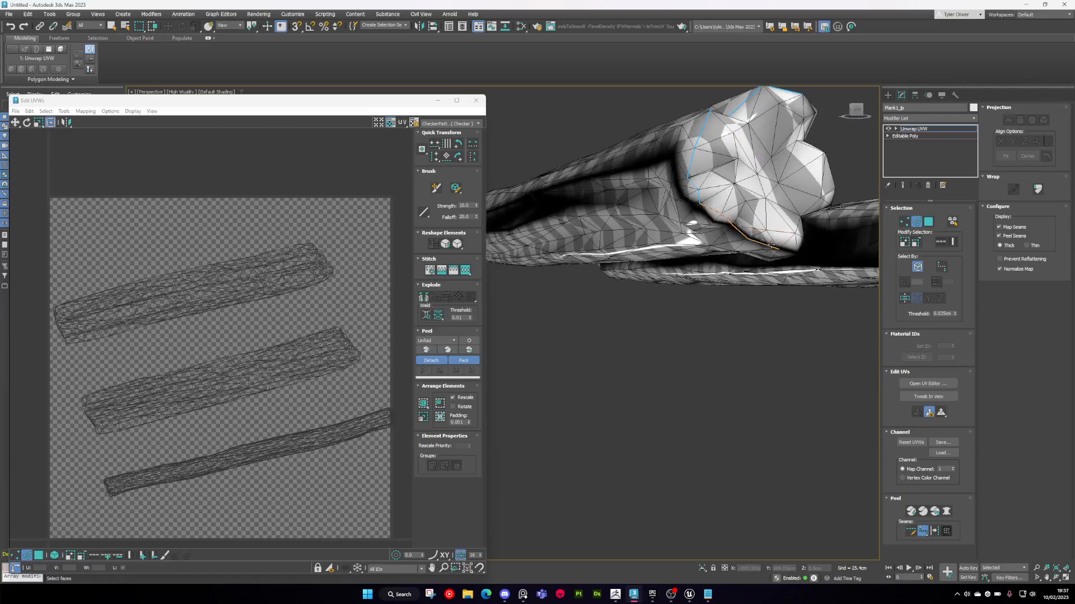
middle_click_drag(769, 247, 654, 250, "alt")
scroll(784, 252, "down", 3)
scroll(653, 248, "up", 2)
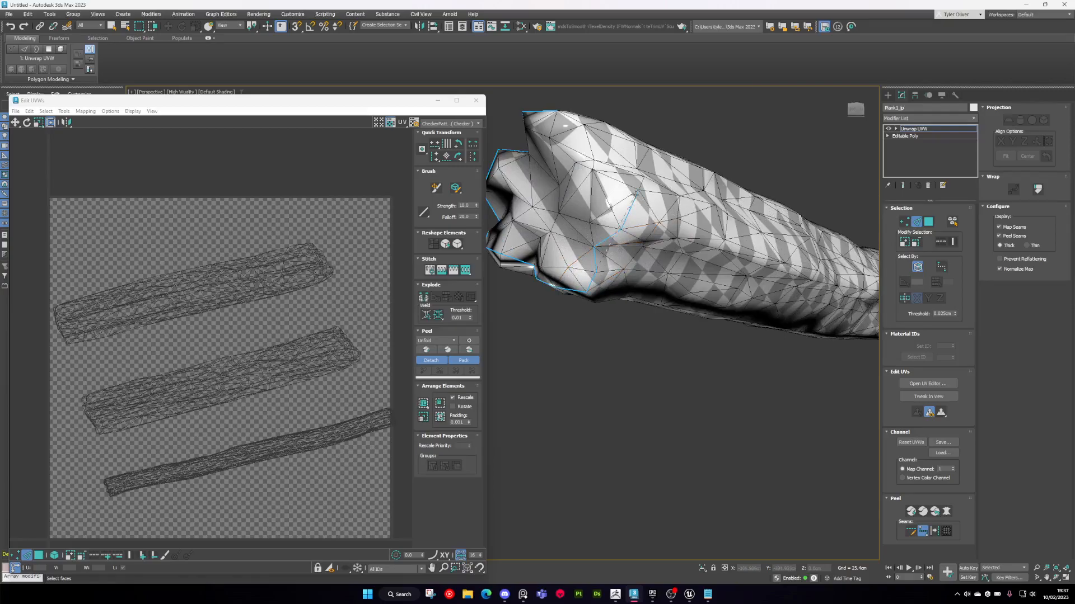
middle_click_drag(633, 196, 592, 295, "alt")
left_click(597, 299)
- Run a seam along the thin plank's length to connect its two end loops
scroll(597, 299, "down", 5)
middle_click_drag(722, 314, 644, 322, "alt")
middle_click_drag(851, 386, 800, 409)
scroll(830, 370, "up", 3)
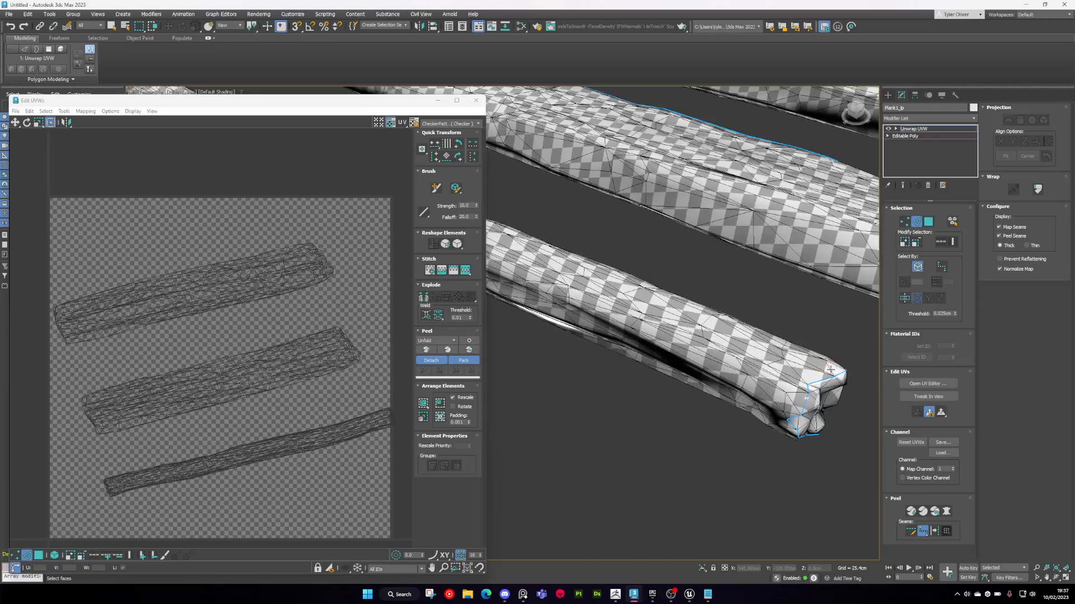
scroll(827, 373, "up", 2)
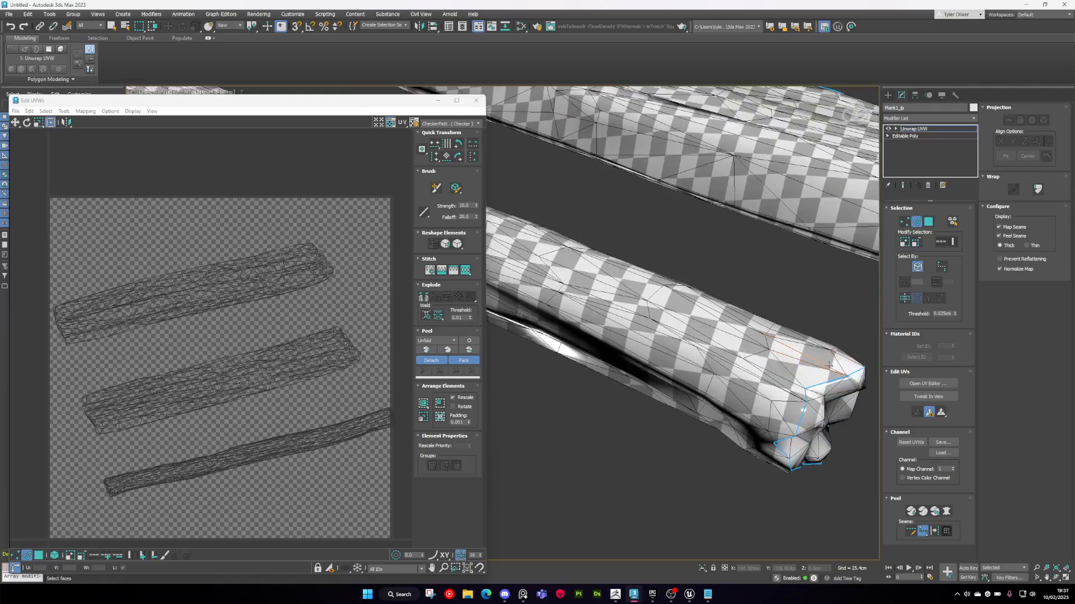
scroll(829, 366, "down", 5)
scroll(577, 392, "up", 5)
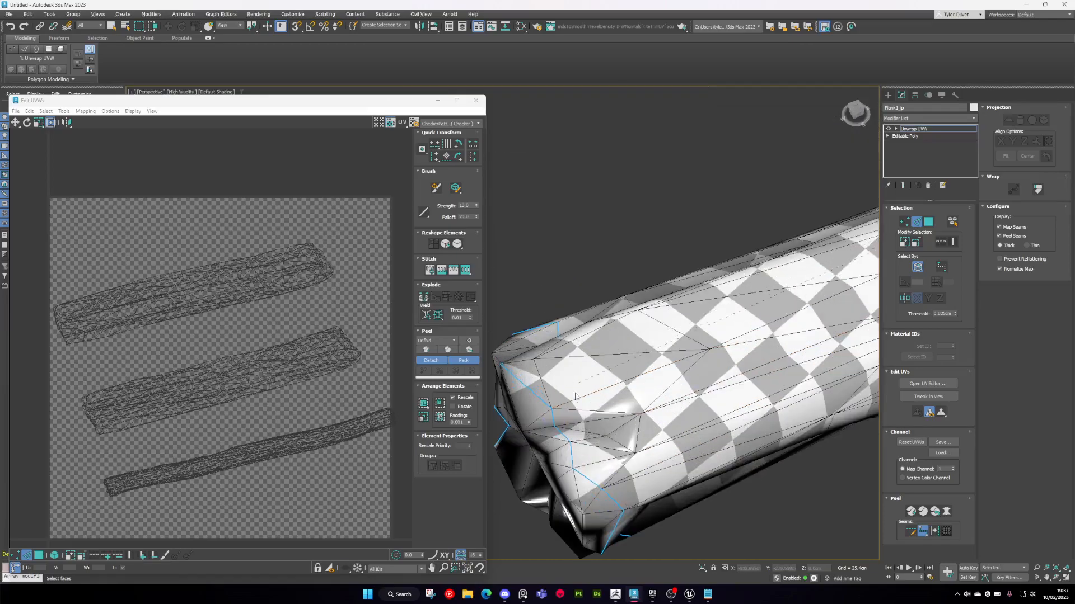
scroll(643, 371, "down", 8)
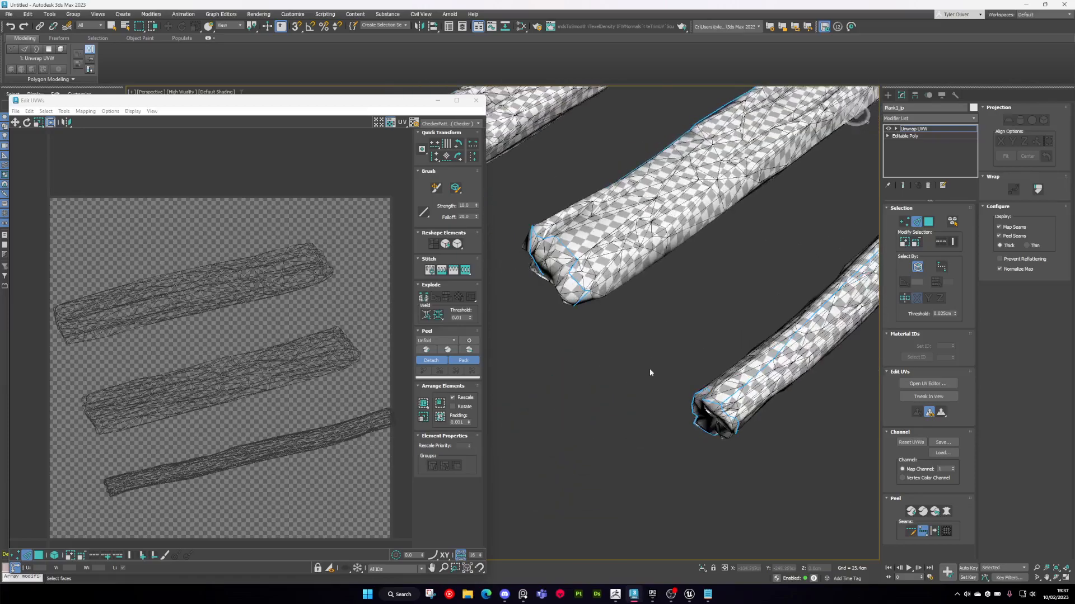
- Select all faces of the planks and unfold them along the seams with Quick Peel
key("q")
key("ctrl+a")
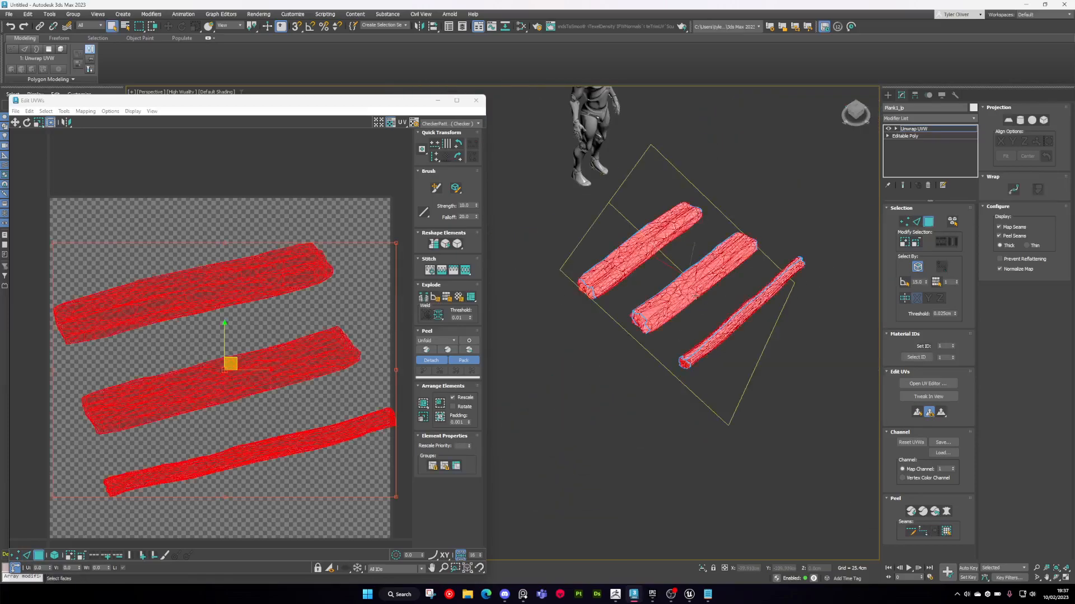
left_click(427, 350)
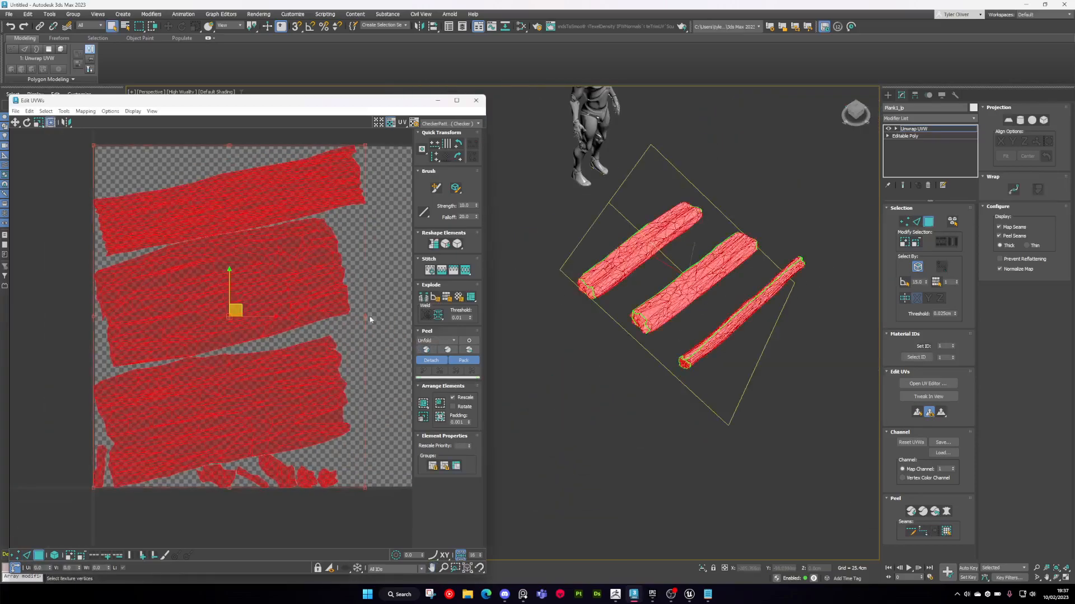
- Rotate the three large plank shells in the UV layout until their long sides run horizontally
left_click(264, 391)
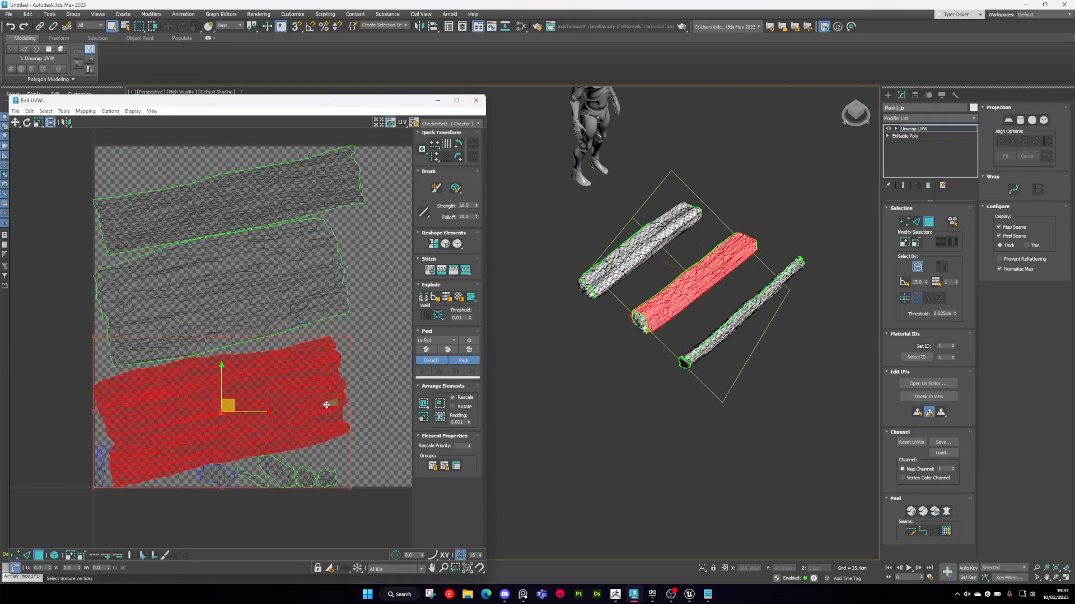
left_click_drag(349, 411, 378, 440)
left_click(283, 295)
middle_click_drag(301, 311, 280, 365)
left_click_drag(328, 346, 372, 376)
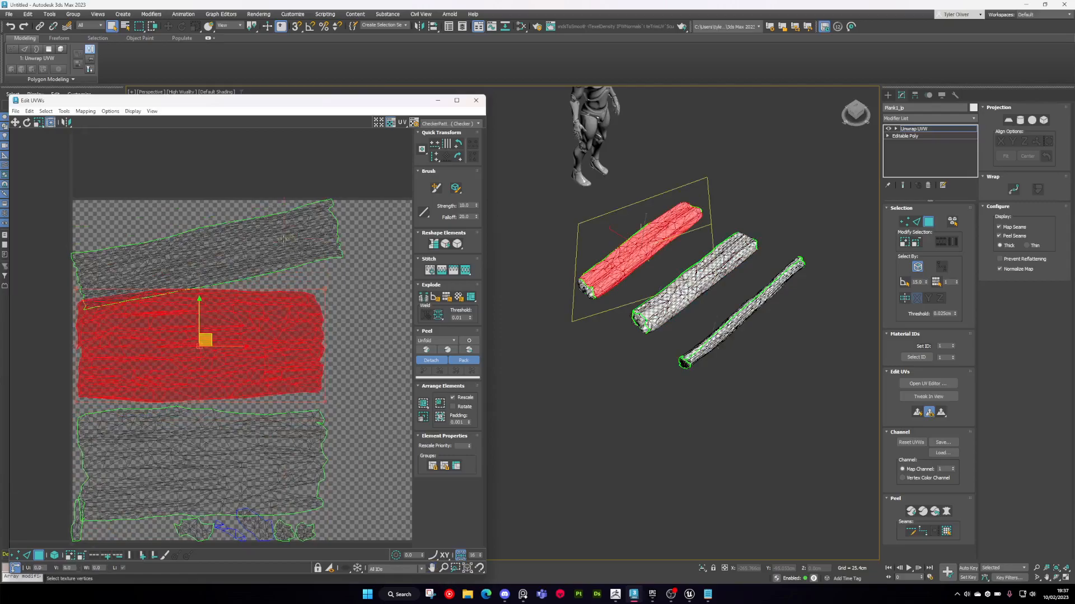
left_click(336, 250)
left_click_drag(342, 254, 350, 271)
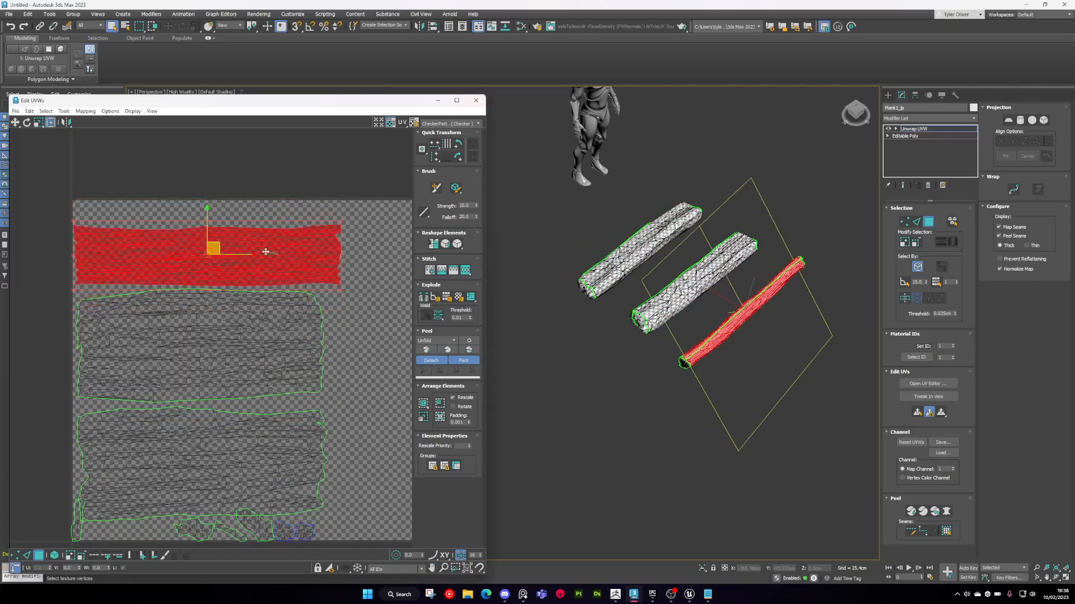
- Select the lowest plank shell and examine its borders and jagged end against the 3D plank
left_click(370, 293)
scroll(666, 288, "up", 5)
left_click(666, 297)
middle_click_drag(666, 297, 707, 360, "alt")
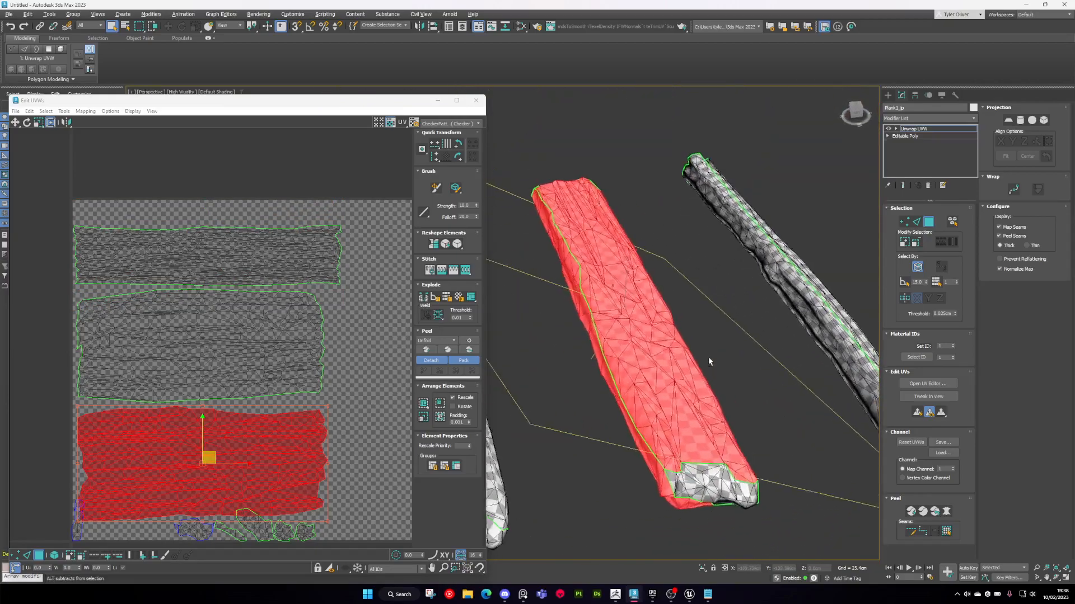
scroll(685, 420, "up", 5)
scroll(285, 418, "up", 3)
scroll(330, 407, "down", 1)
middle_click_drag(327, 412, 353, 328)
scroll(376, 322, "up", 4)
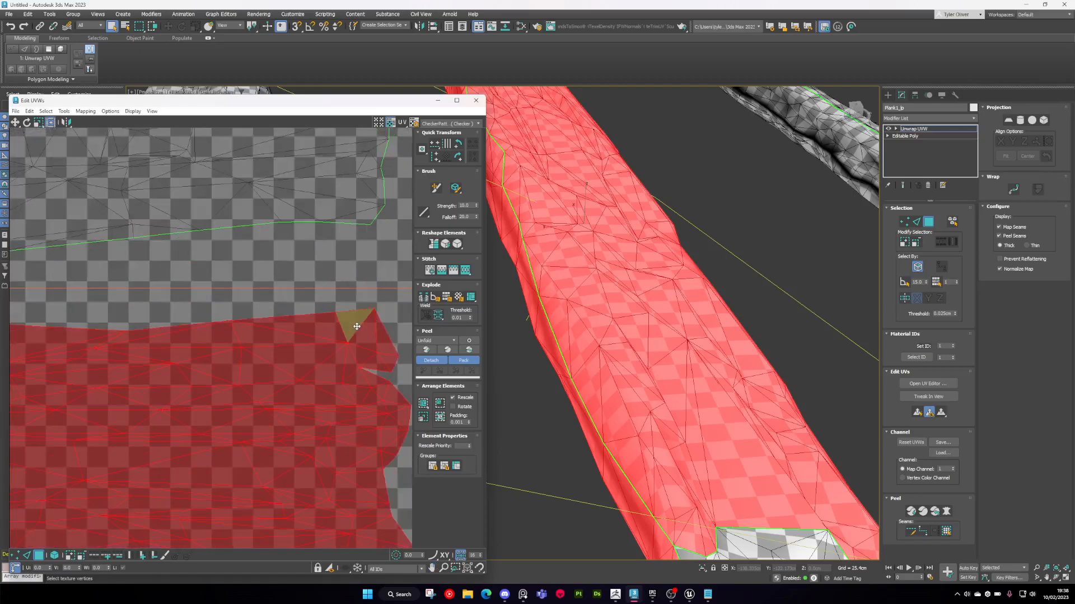
left_click(361, 304)
left_click(359, 323)
left_click(314, 344)
middle_click_drag(305, 345, 364, 313)
scroll(269, 328, "down", 4)
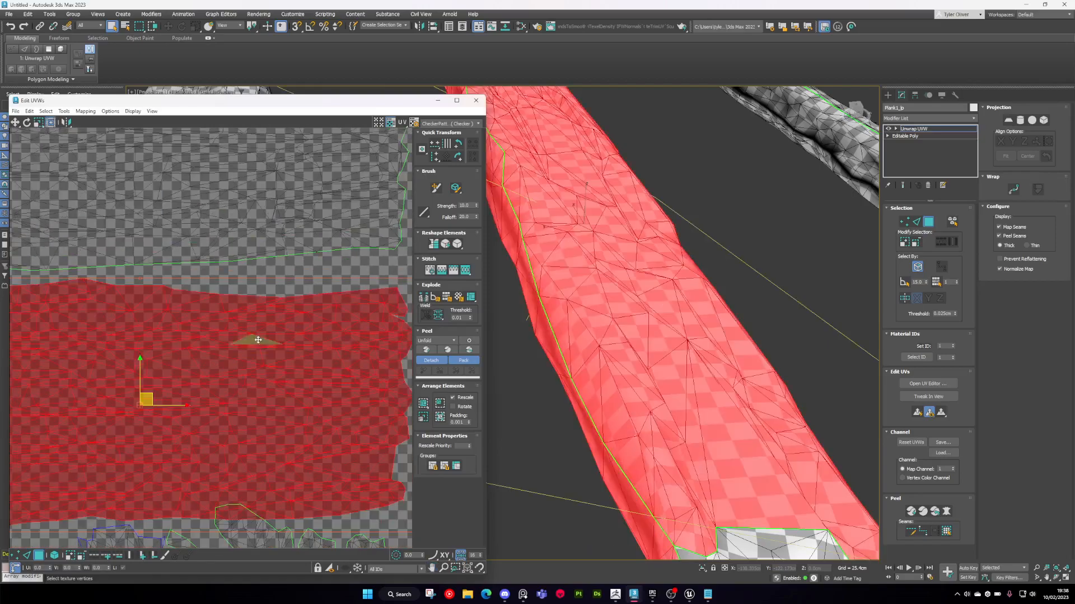
middle_click_drag(188, 320, 151, 366)
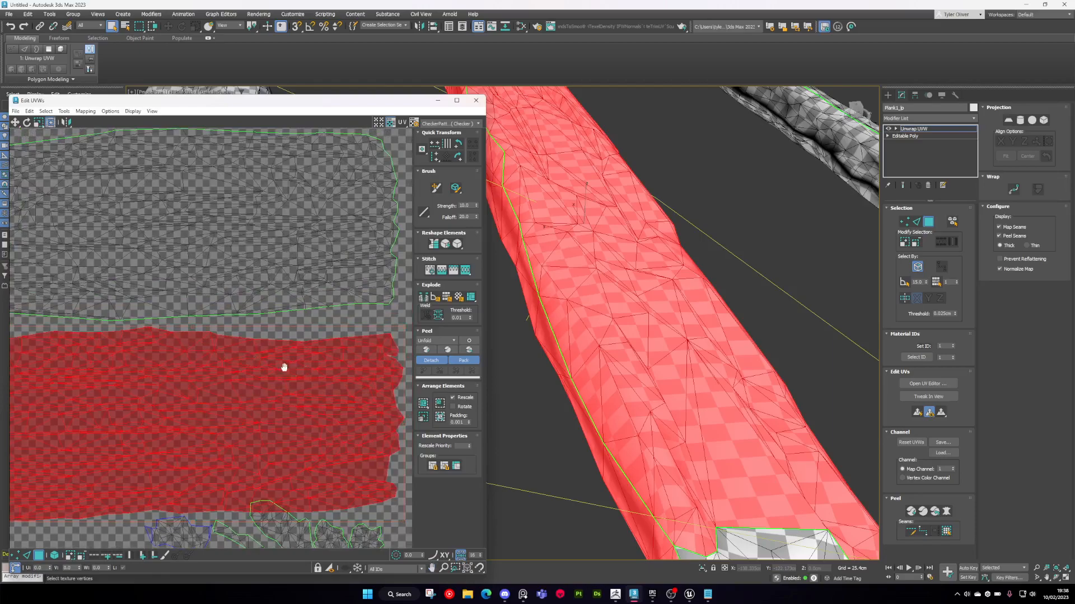
- Select the consecutive edges along the upper border of the lowest plank shell
scroll(369, 322, "up", 5)
left_click(368, 321)
left_click(362, 300)
left_click(296, 309, "ctrl")
left_click(214, 324, "ctrl")
left_click(140, 323, "ctrl")
left_click(50, 318, "ctrl")
middle_click_drag(22, 319, 215, 330)
left_click(144, 317, "ctrl")
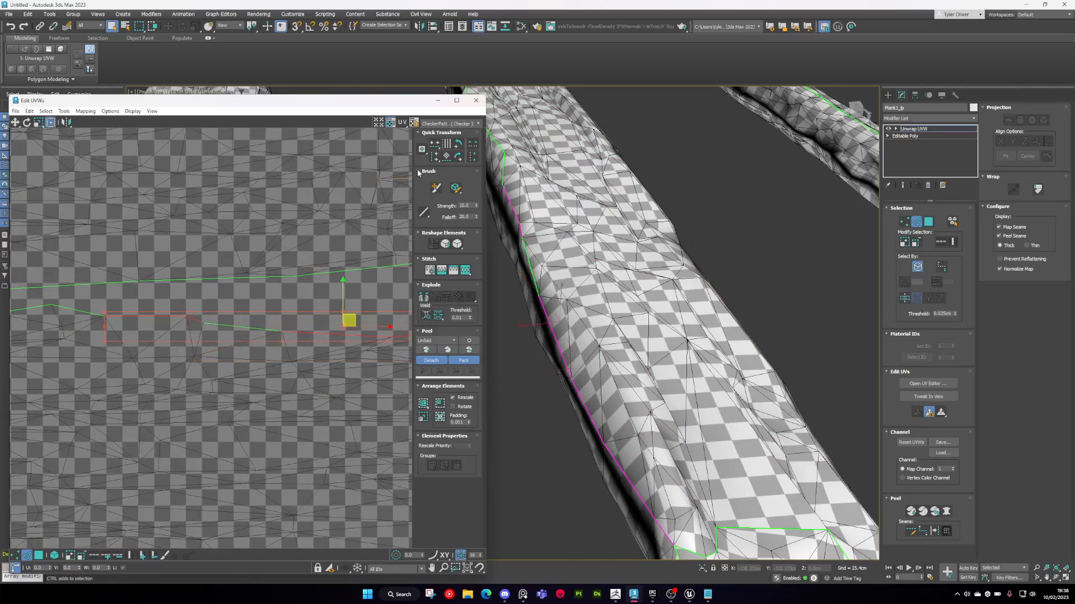
- Examine the planks' UV layout in face mode, selecting the large plank shell to check which area of the model it covers
middle_click_drag(277, 303, 227, 277)
scroll(228, 277, "down", 2)
middle_click_drag(195, 324, 300, 314)
scroll(300, 314, "down", 2)
key("3")
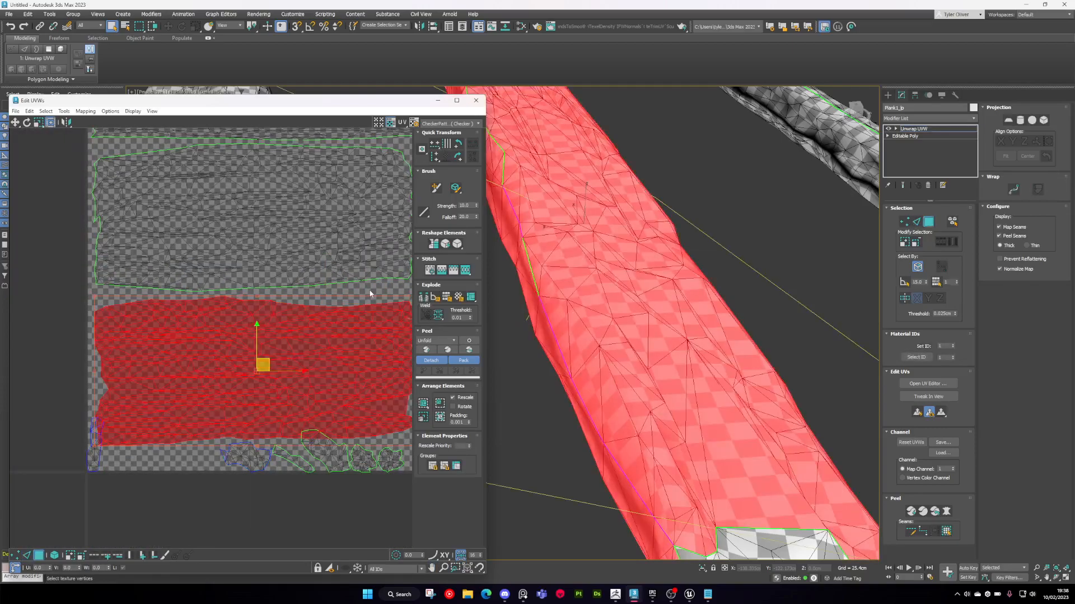
key("2")
key("3")
middle_click_drag(377, 278, 335, 317)
scroll(329, 330, "down", 1)
scroll(603, 318, "up", 1)
scroll(603, 318, "down", 4)
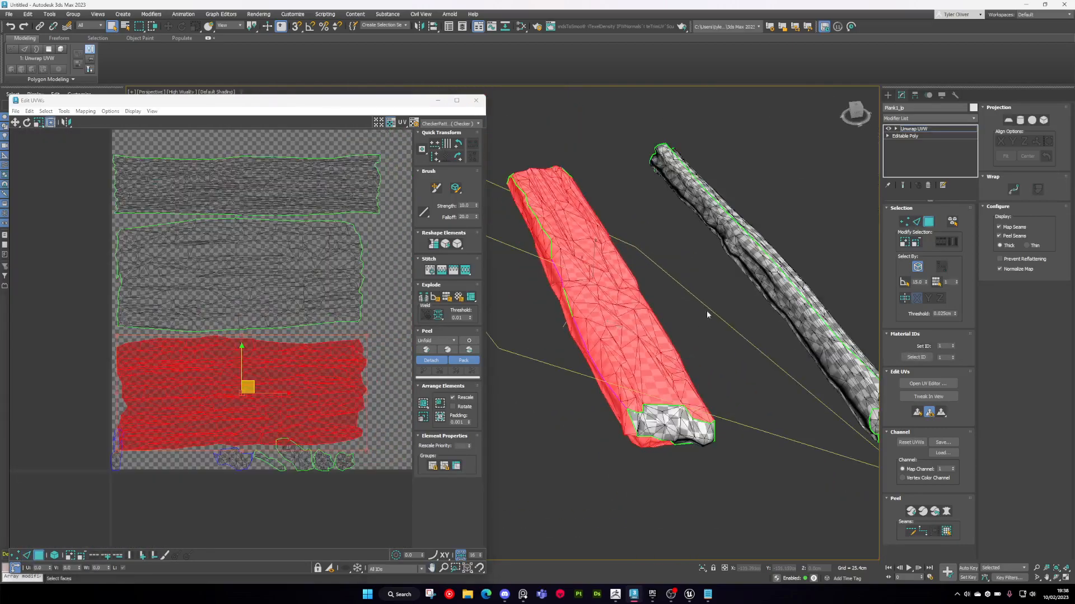
left_click(705, 315)
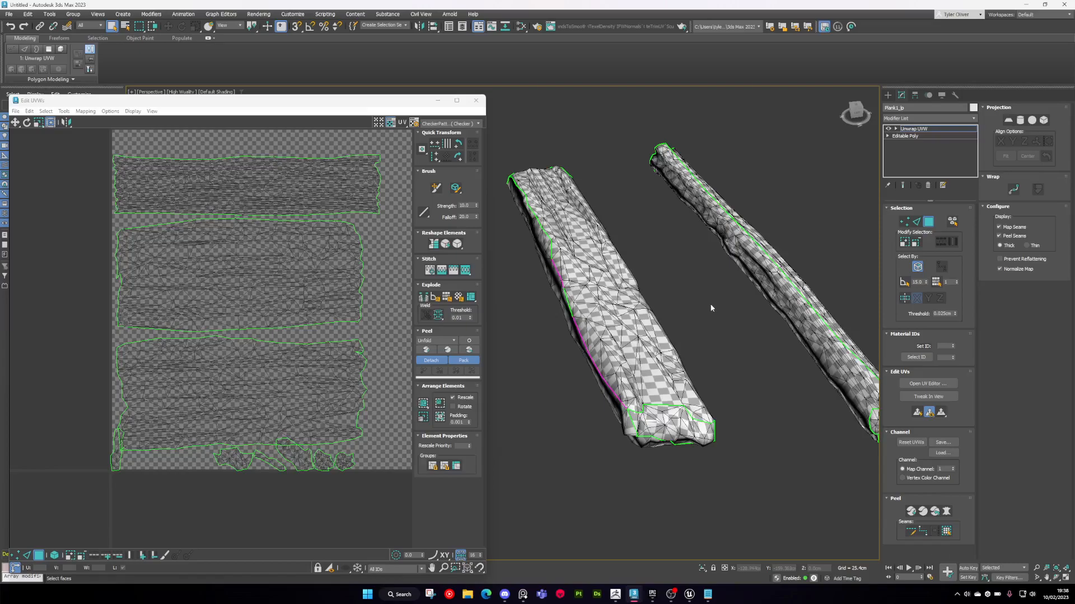
left_click(609, 354)
scroll(152, 352, "down", 2)
middle_click_drag(152, 353, 145, 380)
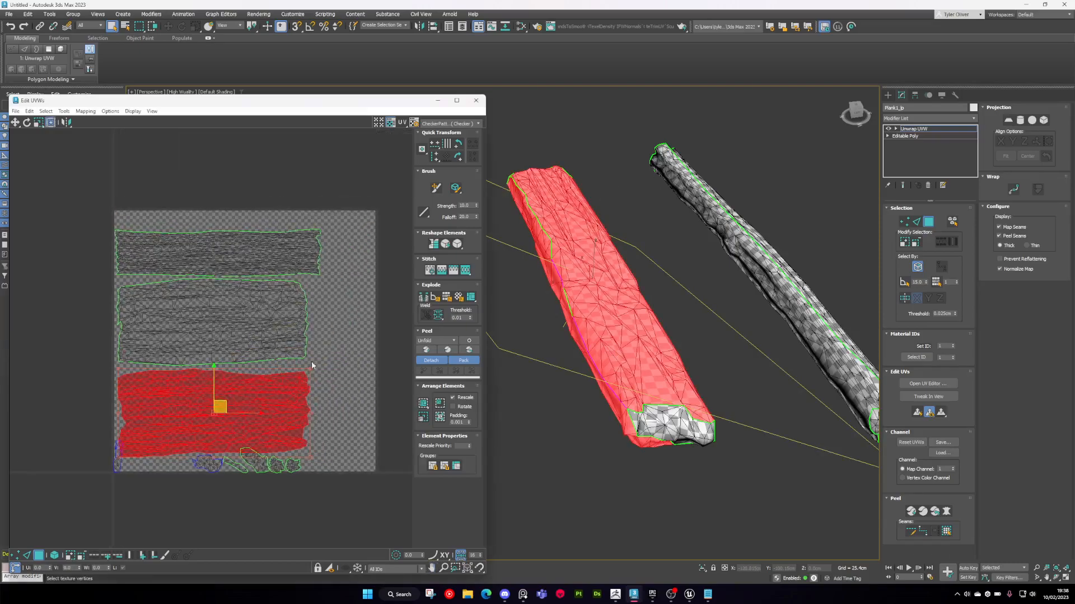
- Shift the small end-cap UV shell down, clear of the large plank shell above it
key("ctrl+a")
left_click(345, 485)
scroll(345, 485, "up", 4)
left_click(182, 426)
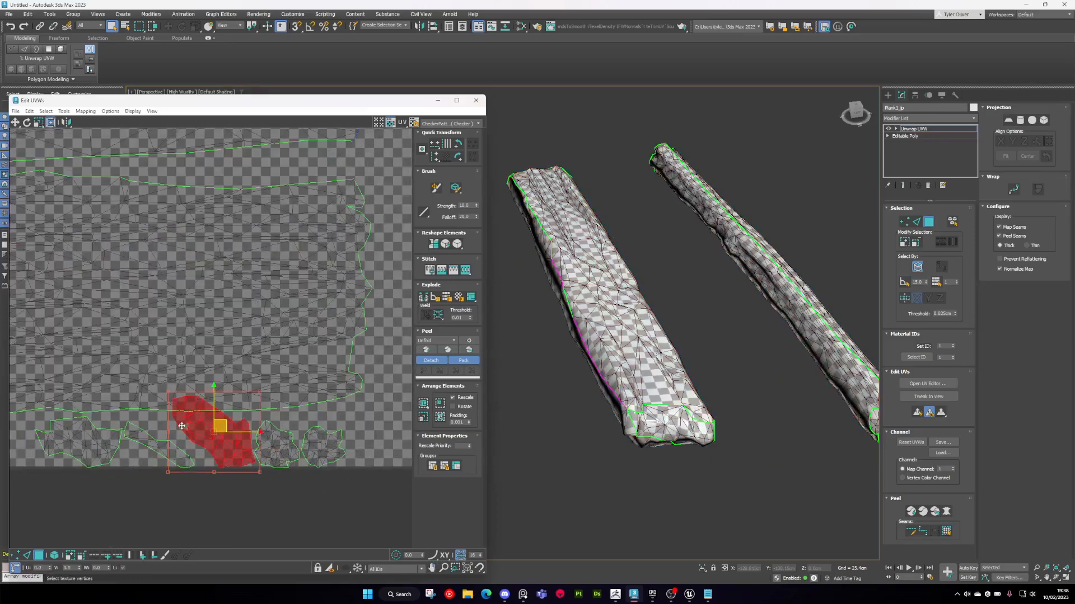
left_click_drag(167, 431, 144, 479)
scroll(151, 470, "down", 3)
middle_click_drag(160, 459, 277, 432)
scroll(287, 429, "up", 1)
- Select all of the planks' UV shells and pack them together inside the UV tile
key("ctrl+a")
left_click(443, 417)
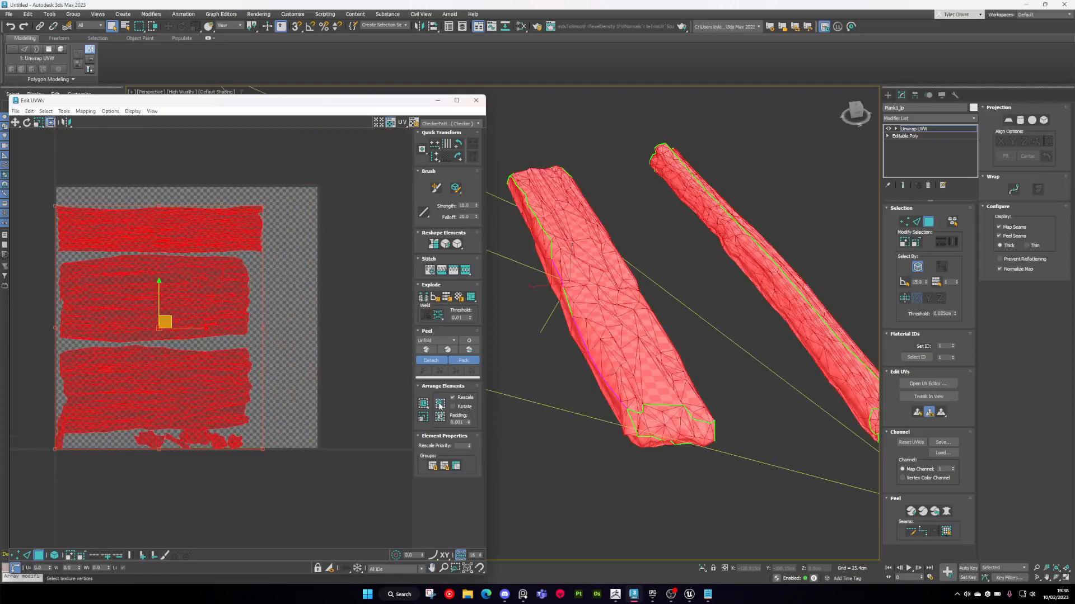
left_click(439, 405)
middle_click_drag(293, 372, 348, 331)
left_click(423, 404)
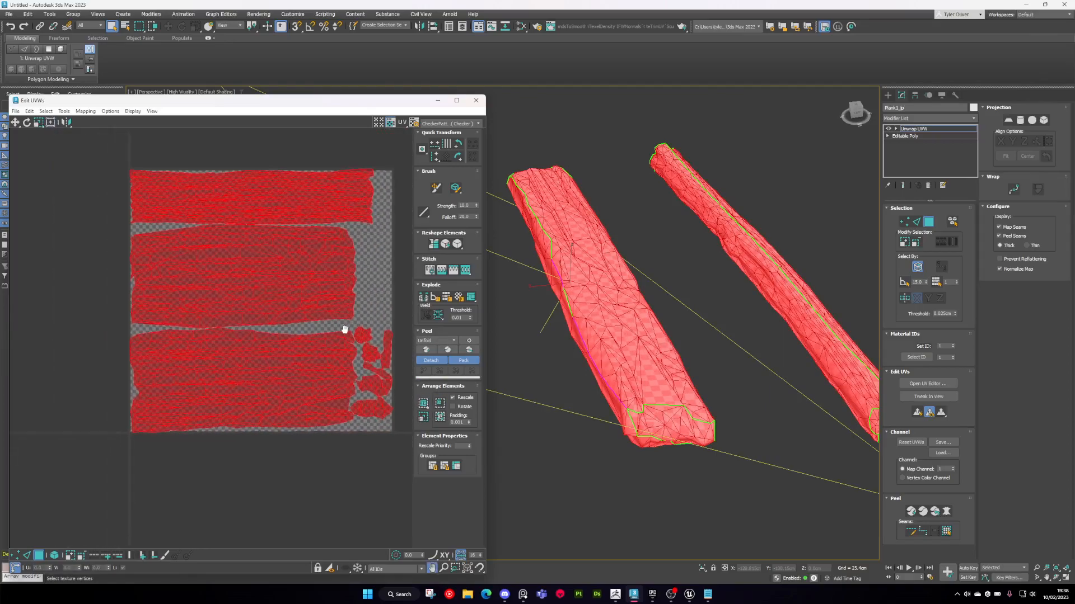
middle_click_drag(367, 264, 352, 312)
left_click(311, 308)
left_click_drag(346, 308, 346, 314)
left_click(359, 315)
- Leave the UV editor and convert the unwrapped low-poly planks to Editable Poly
middle_click_drag(354, 315, 340, 324)
scroll(342, 323, "down", 2)
scroll(669, 324, "down", 5)
middle_click_drag(660, 328, 587, 347, "alt")
middle_click_drag(588, 347, 645, 363)
scroll(645, 363, "up", 3)
right_click(611, 291)
mouse_move(643, 381)
left_click(708, 387)
scroll(651, 342, "down", 5)
scroll(615, 335, "up", 6)
middle_click_drag(558, 311, 582, 356, "alt")
scroll(582, 353, "down", 3)
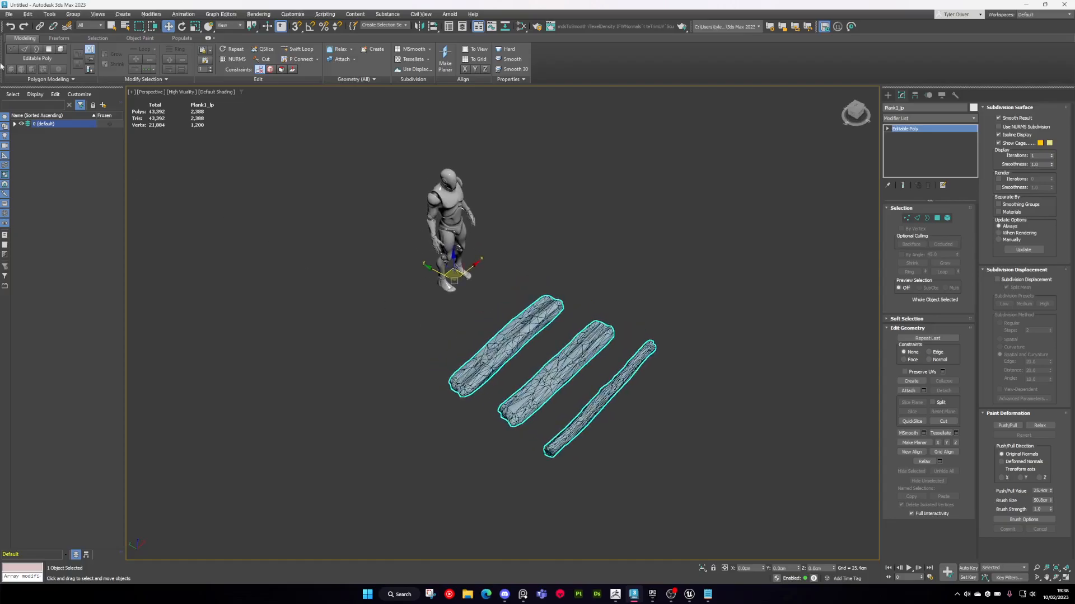
- Reset the transforms of the low-poly planks with Reset XForm and convert them back to Editable Poly
left_click(10, 14)
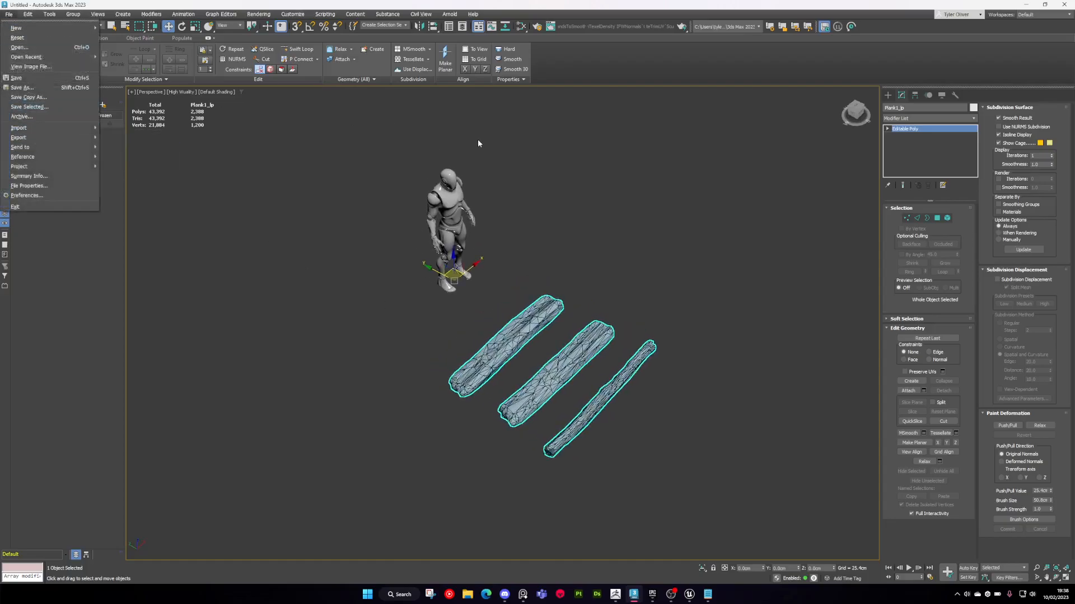
left_click(478, 144)
left_click(955, 95)
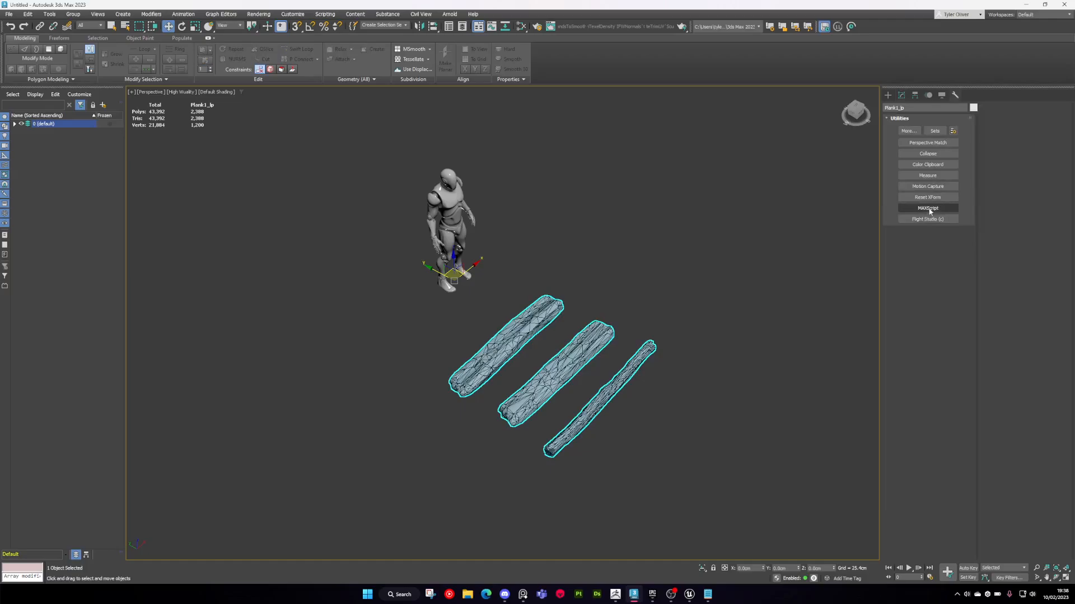
left_click(927, 197)
left_click(927, 247)
right_click(466, 286)
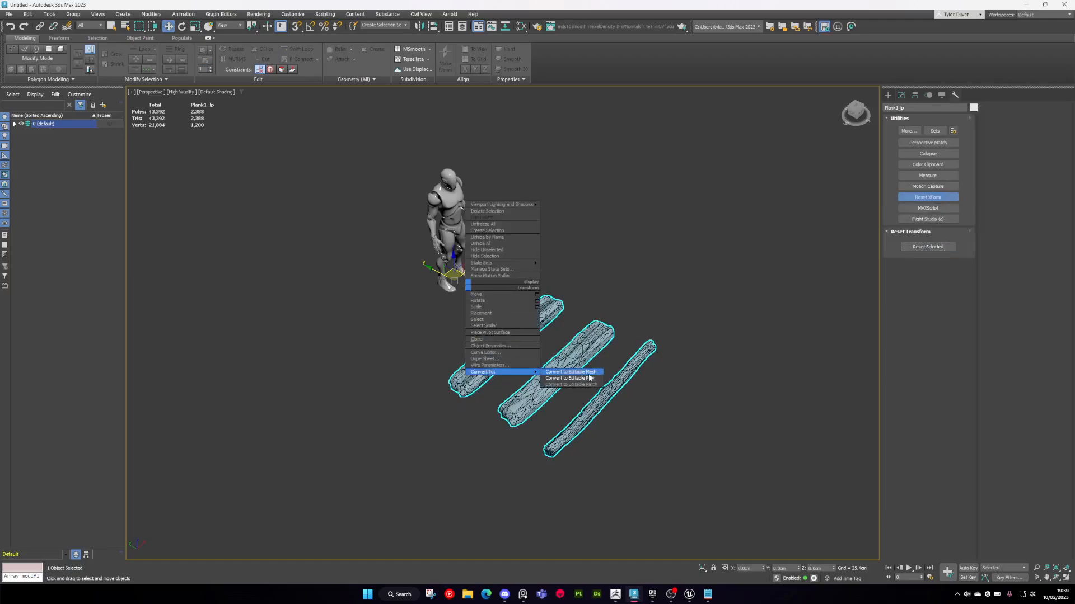
left_click(579, 378)
- Bring the high-poly planks FBX file from the Workshop folder into the scene
middle_click_drag(582, 267, 639, 279)
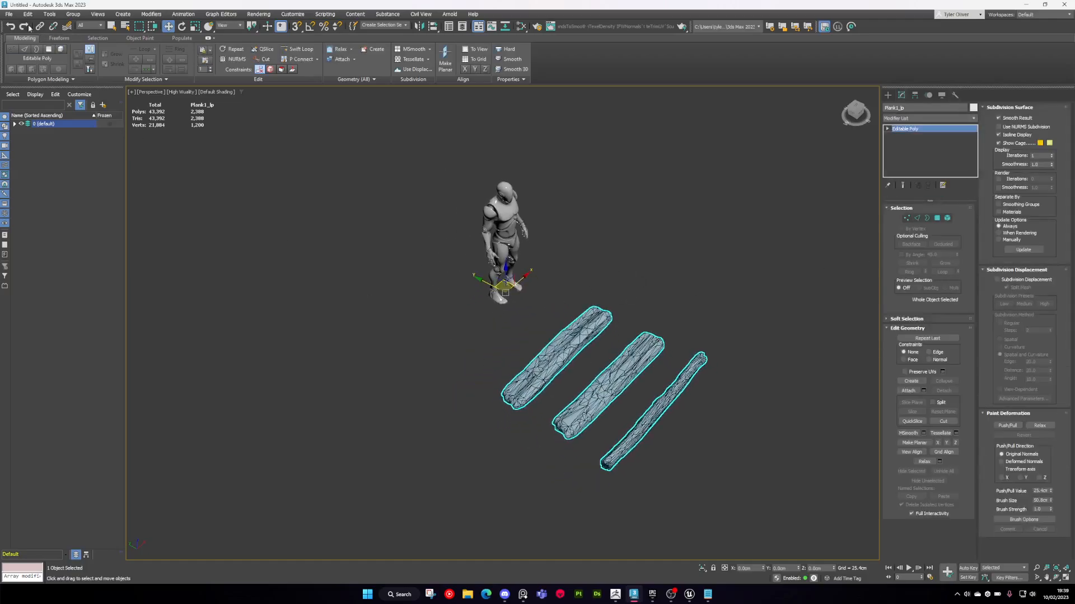
left_click(8, 14)
mouse_move(35, 130)
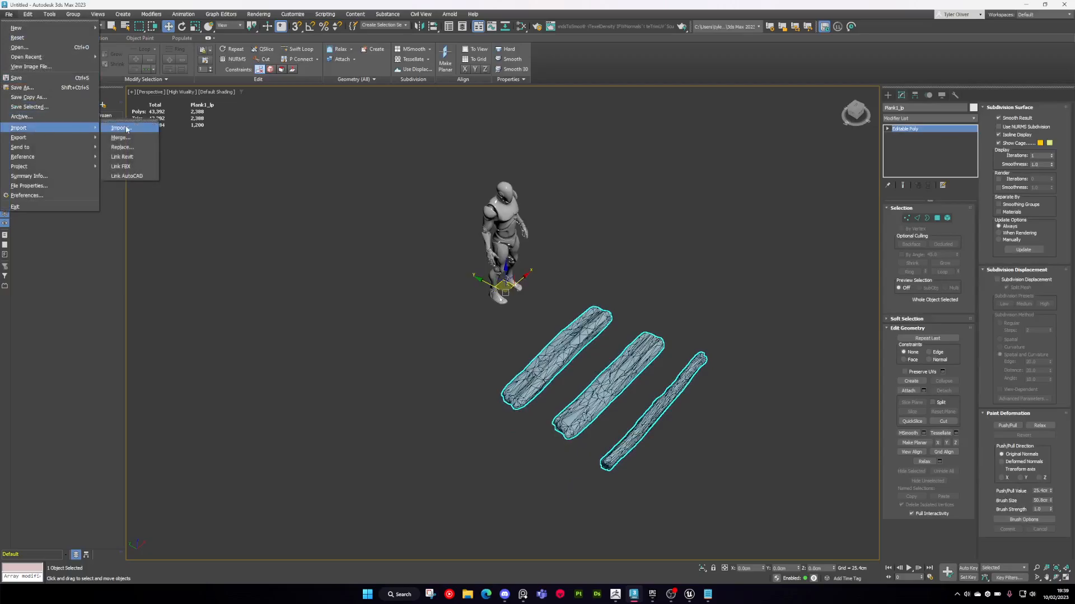
left_click(120, 137)
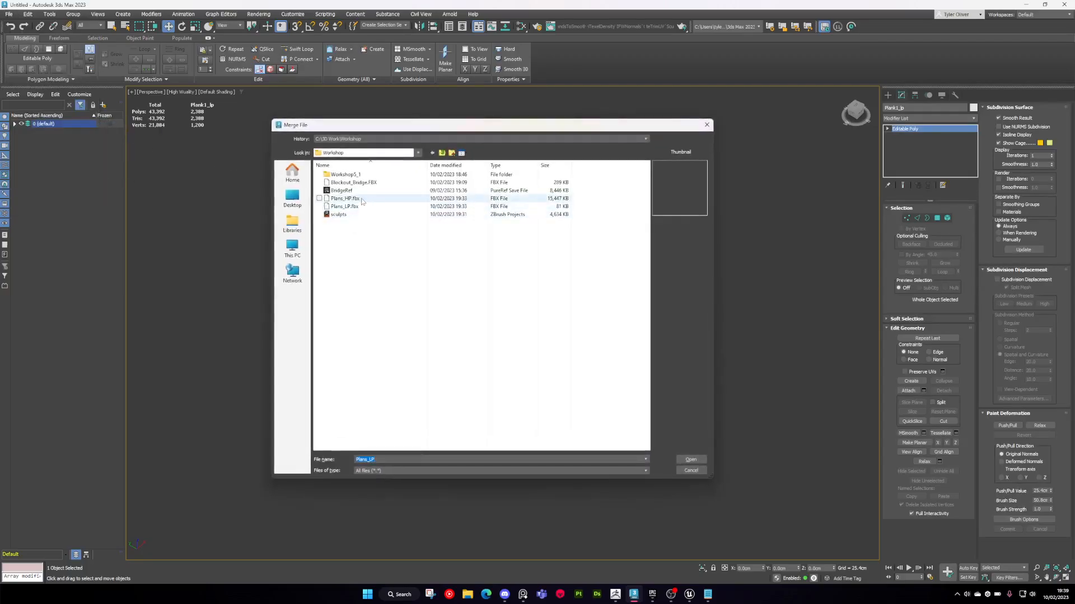
double_click(362, 199)
left_click(609, 400)
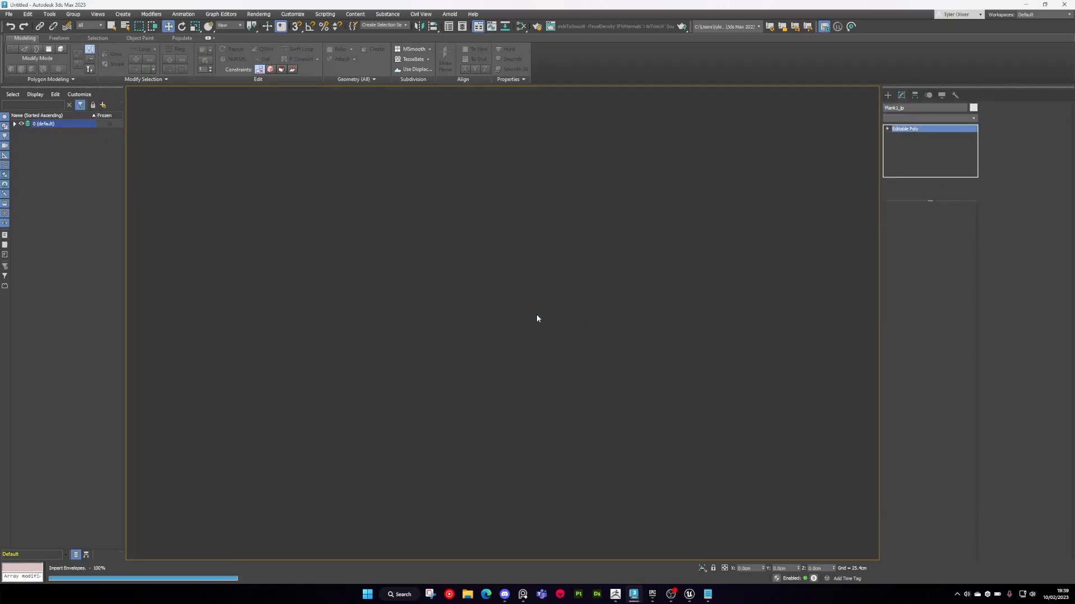
- Reset the transforms of Plank1_hp with Reset XForm and convert it to Editable Poly
scroll(538, 318, "down", 5)
middle_click_drag(538, 318, 554, 309, "alt")
scroll(496, 283, "up", 5)
middle_click_drag(496, 283, 459, 279, "alt")
scroll(459, 279, "down", 4)
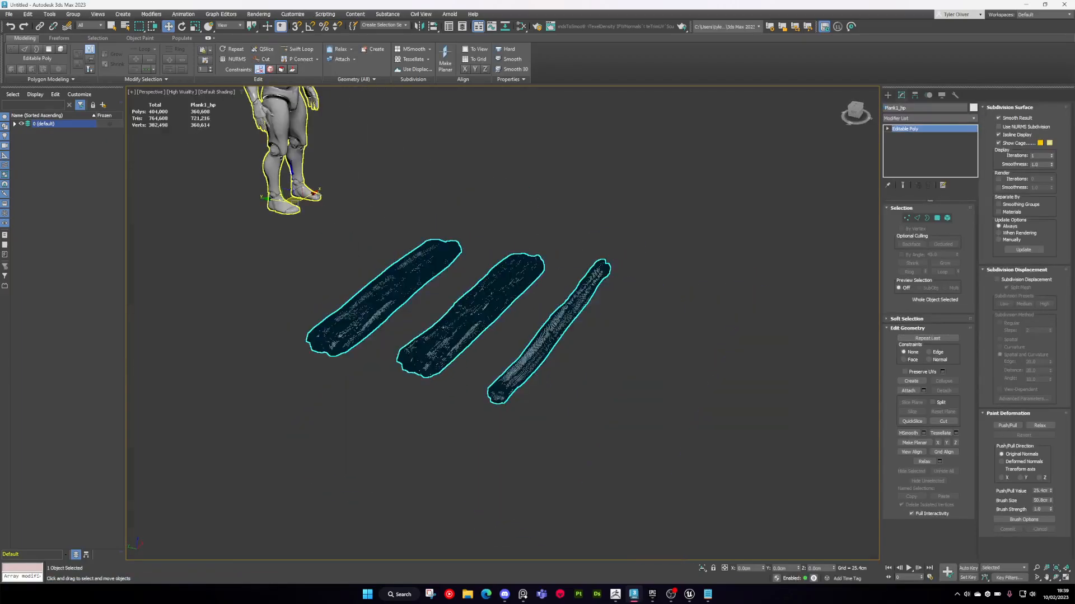
left_click(954, 94)
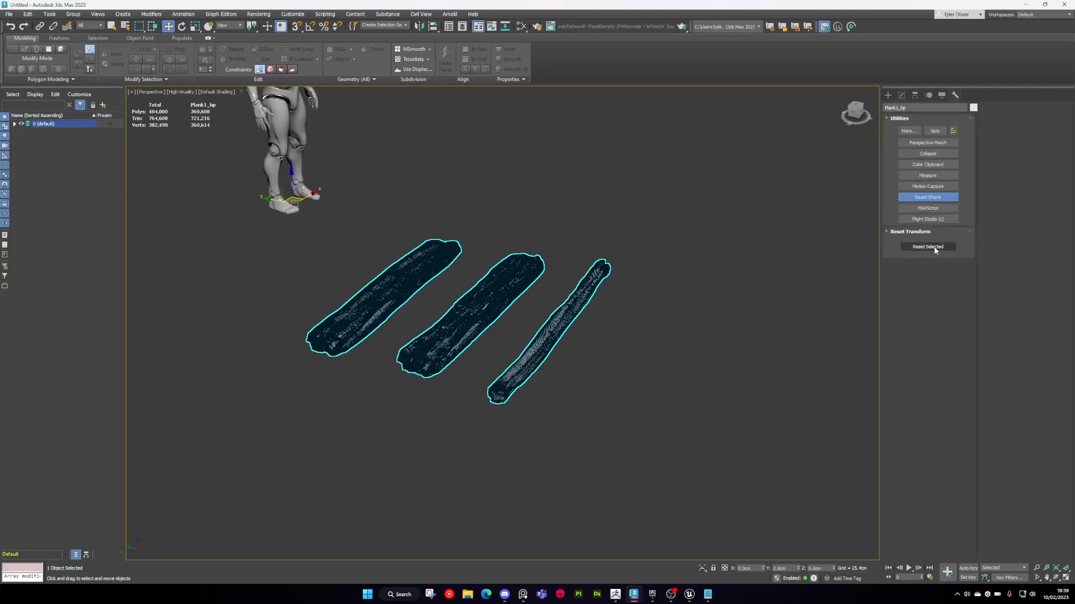
left_click(934, 250)
right_click(565, 216)
mouse_move(532, 303)
left_click(601, 311)
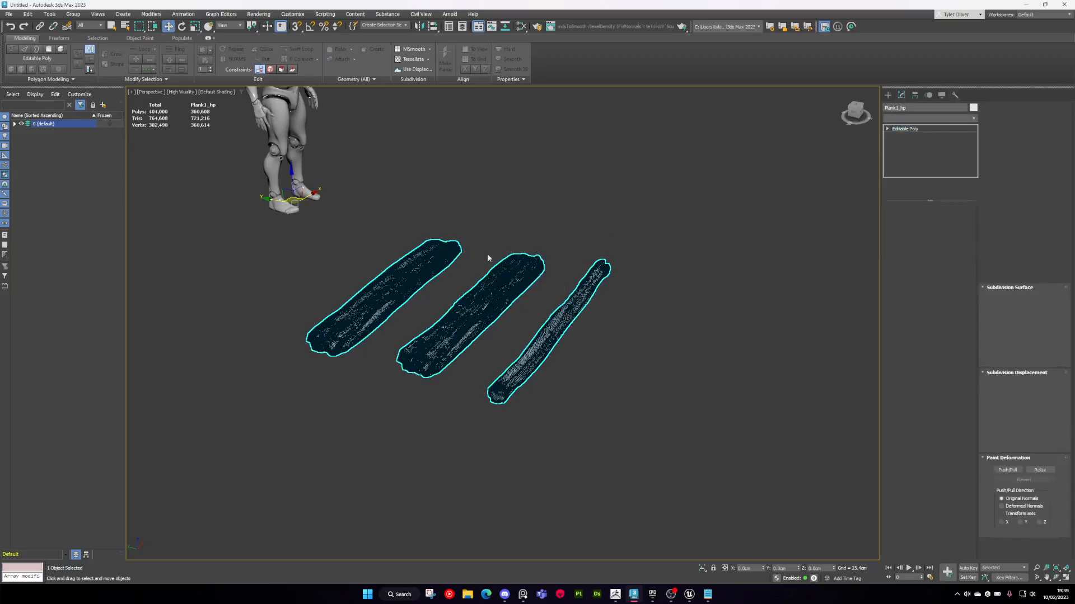
- Expand the default layer and hide Plank1_lp and the mannequin
middle_click_drag(477, 253, 644, 223)
left_click(13, 124)
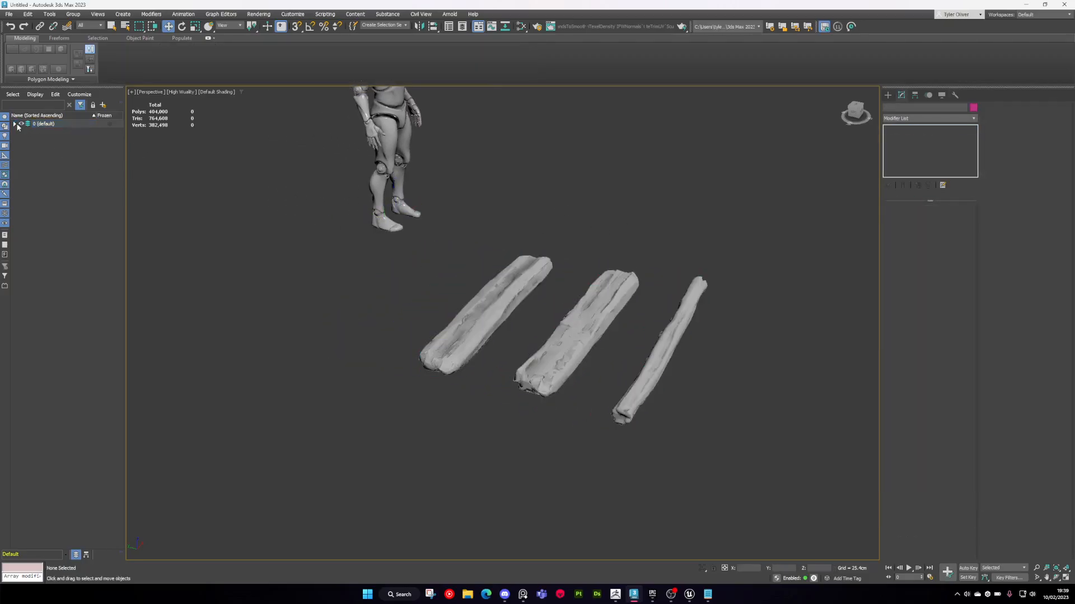
left_click(14, 125)
left_click(29, 138)
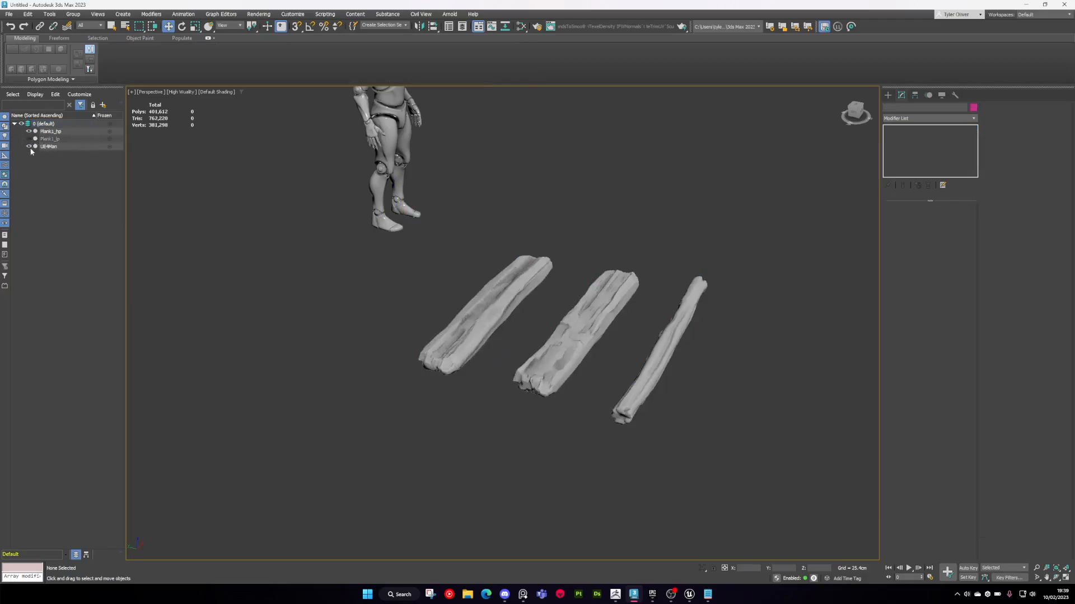
left_click(28, 147)
- Select Plank1_hp and turn off the edged-faces display to inspect its surface shading
left_click(50, 131)
scroll(558, 362, "up", 5)
scroll(558, 361, "up", 5)
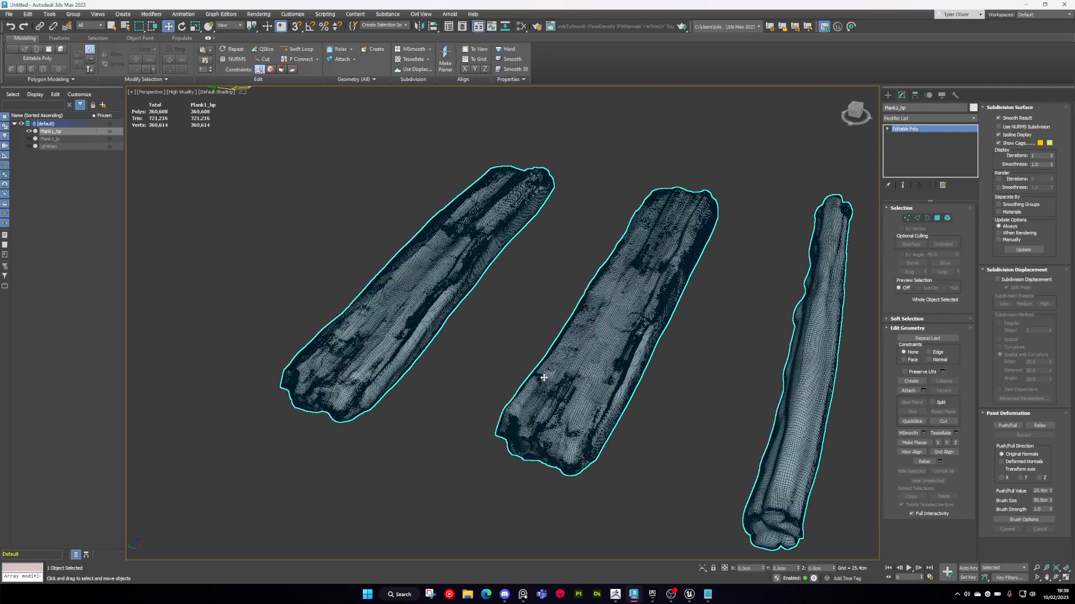
key("F4")
key("F4")
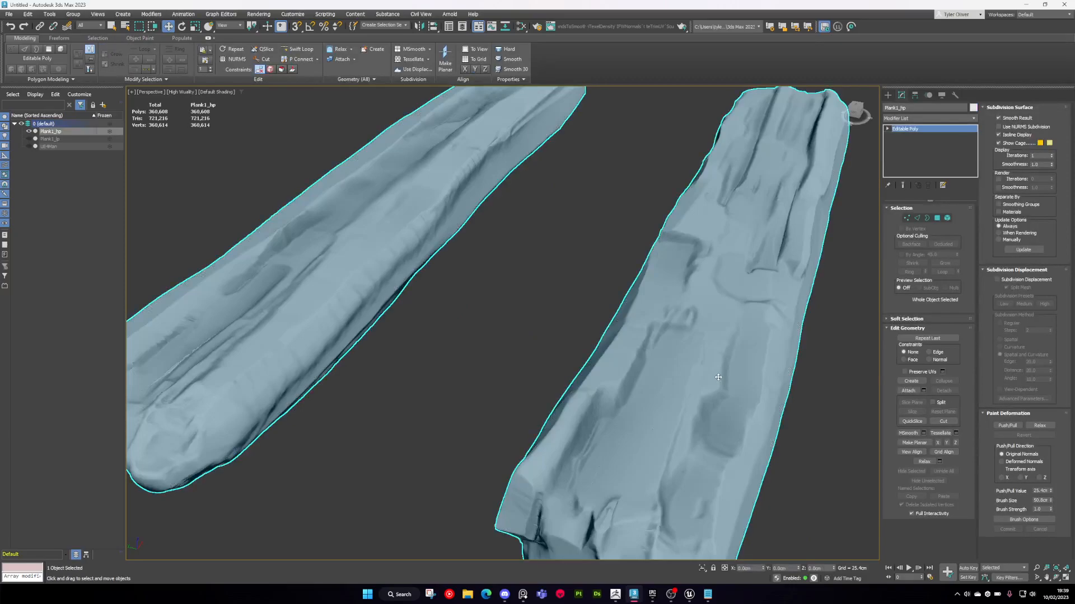
scroll(593, 322, "down", 4)
middle_click_drag(593, 322, 588, 338, "alt")
left_click(551, 315)
left_click(633, 322)
- Add a Weighted Normals modifier to Plank1_hp
left_click(947, 119)
type("we")
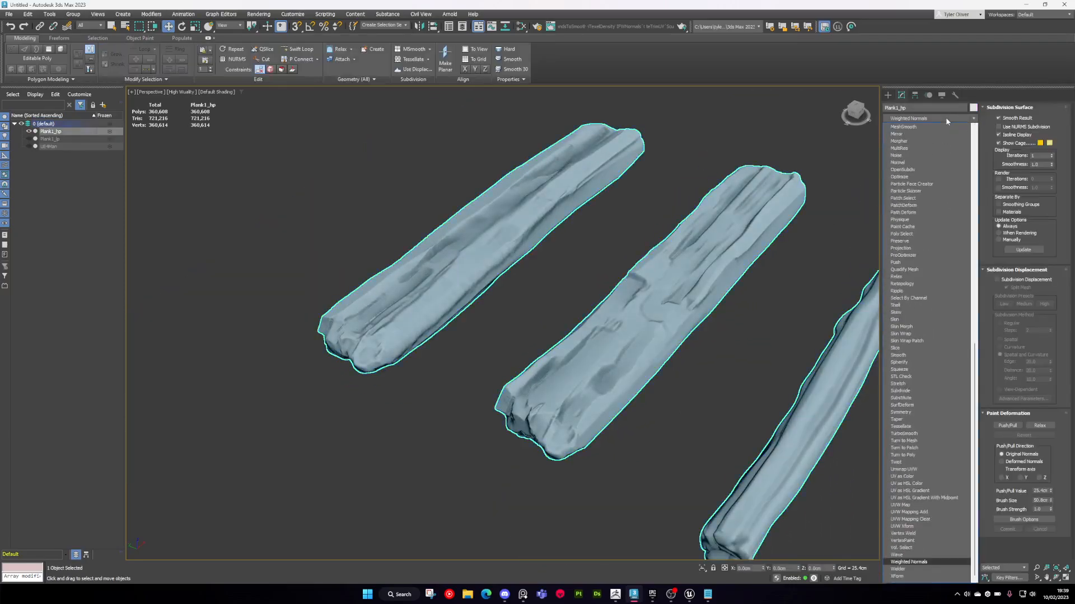
key("Return")
middle_click_drag(487, 332, 588, 309)
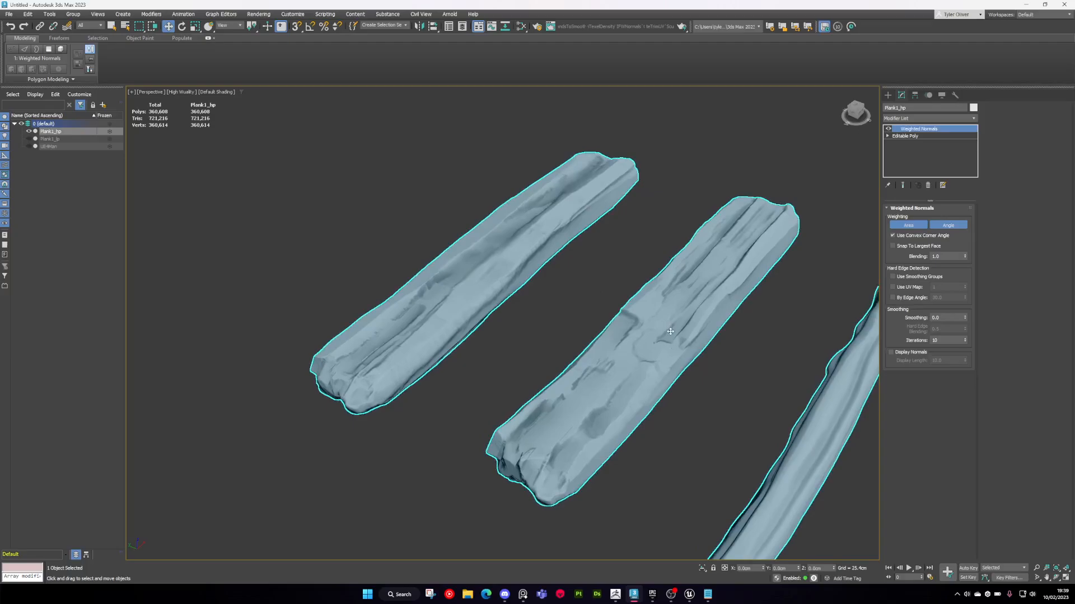
middle_click_drag(642, 311, 689, 303, "alt")
scroll(689, 303, "up", 3)
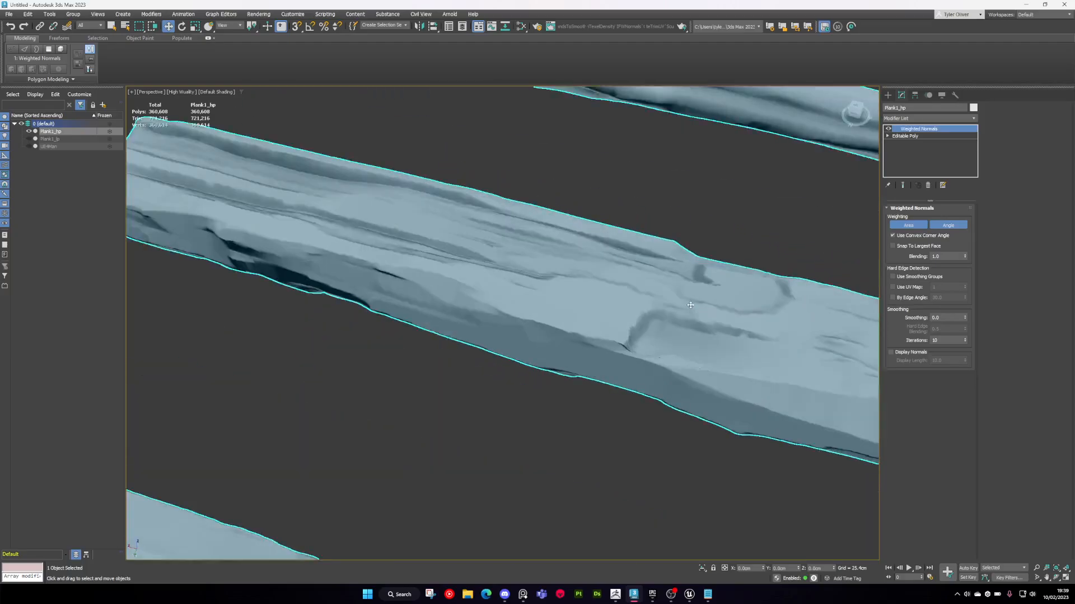
- Check the Weighted Normals effect on Plank1_hp and collapse the object to Editable Poly
left_click(888, 129)
scroll(585, 308, "down", 5)
middle_click_drag(585, 308, 562, 308, "alt")
scroll(562, 308, "up", 6)
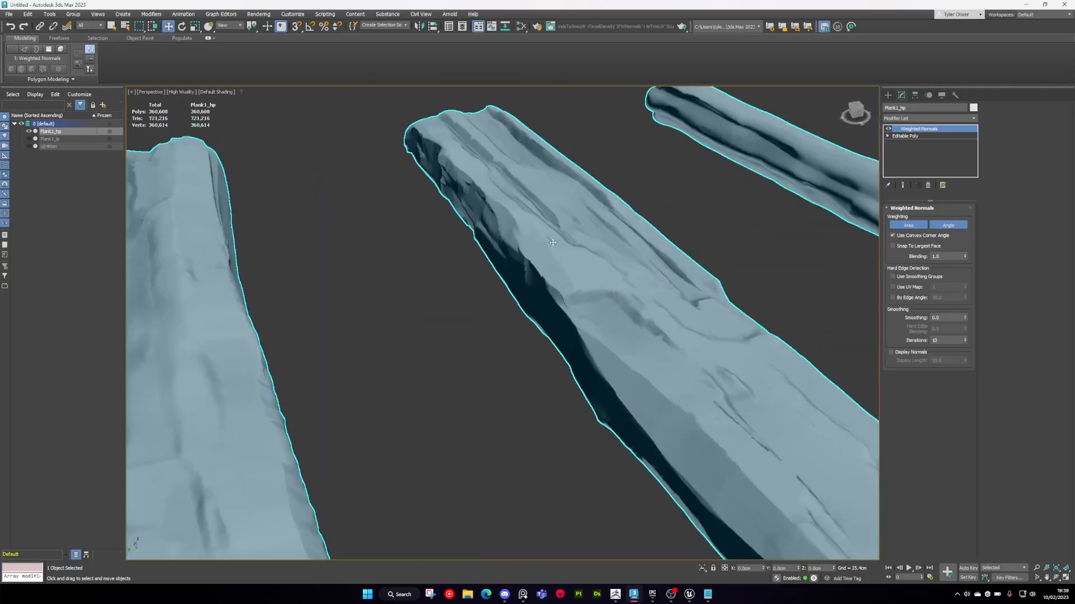
scroll(557, 322, "down", 6)
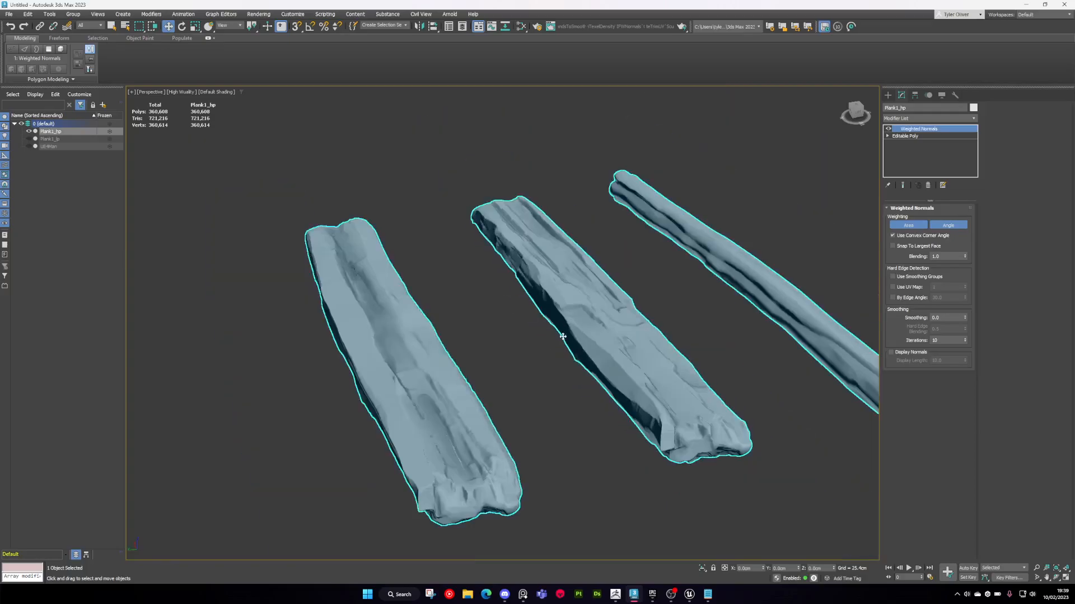
middle_click_drag(556, 322, 546, 309, "alt")
right_click(547, 309)
mouse_move(583, 397)
left_click(653, 403)
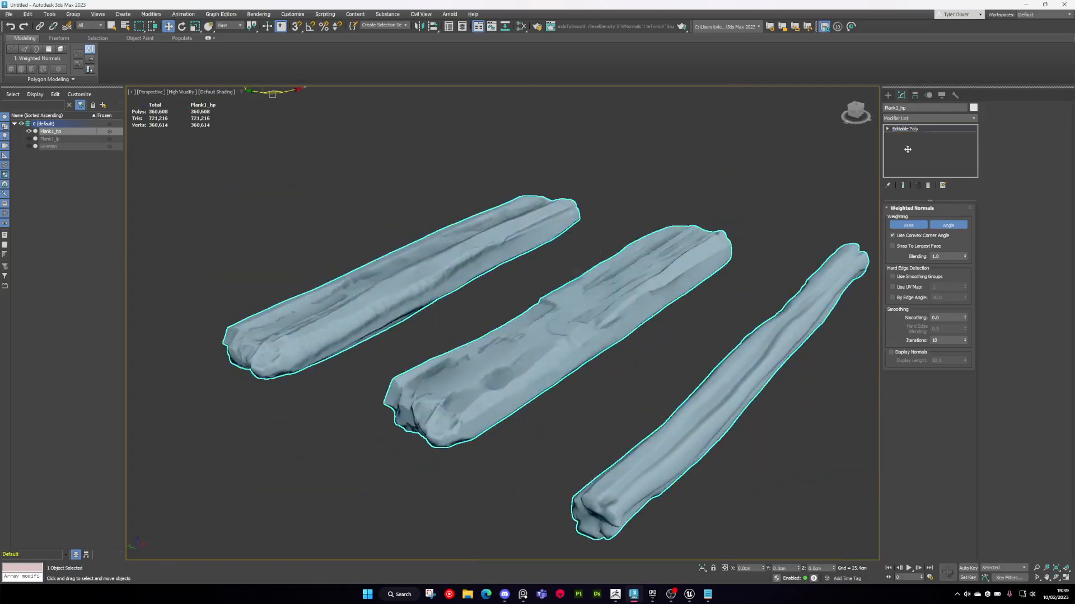
- Hide Plank1_hp, unhide Plank1_lp and select the low-poly planks
scroll(519, 336, "down", 2)
left_click(28, 131)
left_click(29, 139)
left_click(593, 323)
scroll(590, 322, "up", 5)
scroll(621, 331, "down", 3)
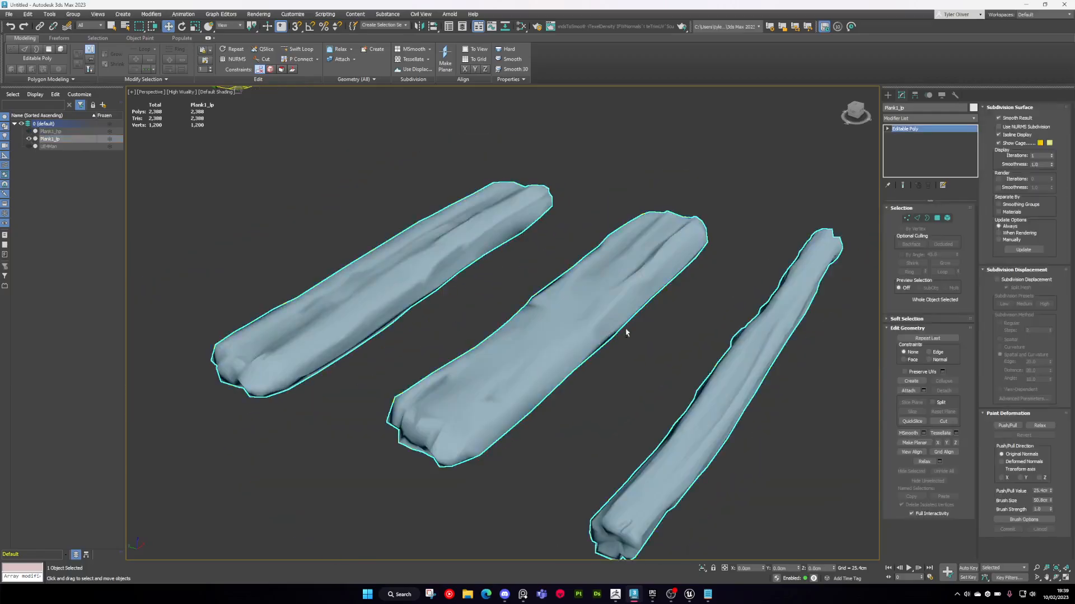
- Add a Weighted Normals modifier to Plank1_lp and try its Snap To Largest Face option, leaving the option off
left_click(939, 118)
type("we")
key("Return")
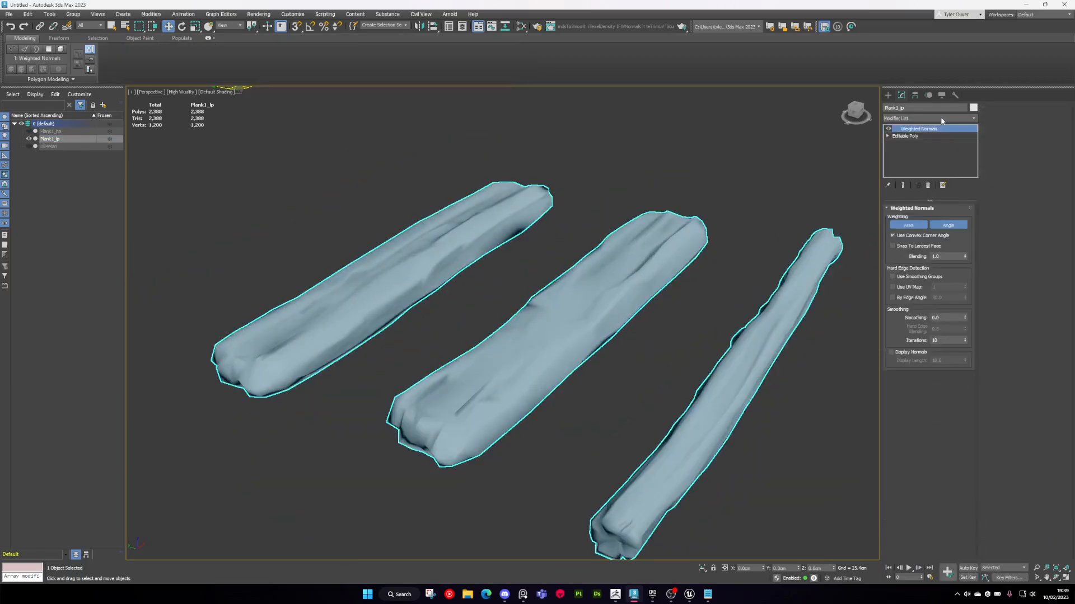
left_click(893, 246)
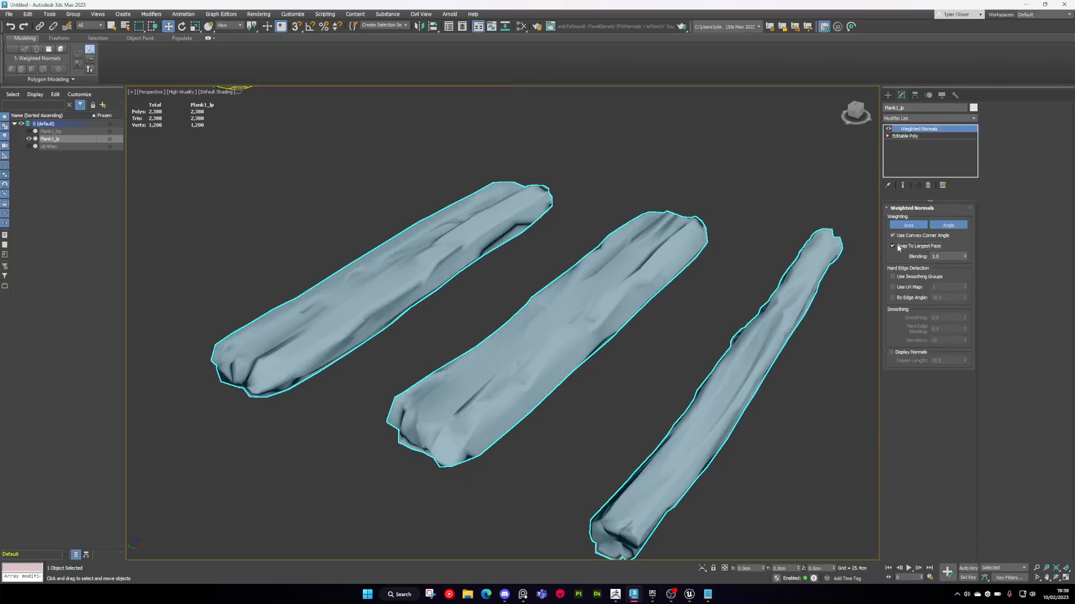
left_click(897, 247)
left_click_drag(722, 246, 763, 230)
middle_click_drag(763, 230, 741, 244, "alt")
scroll(741, 244, "down", 3)
- Compare the shading of Plank1_lp up close with the Weighted Normals modifier switched off and on
left_click(890, 129)
left_click(890, 130)
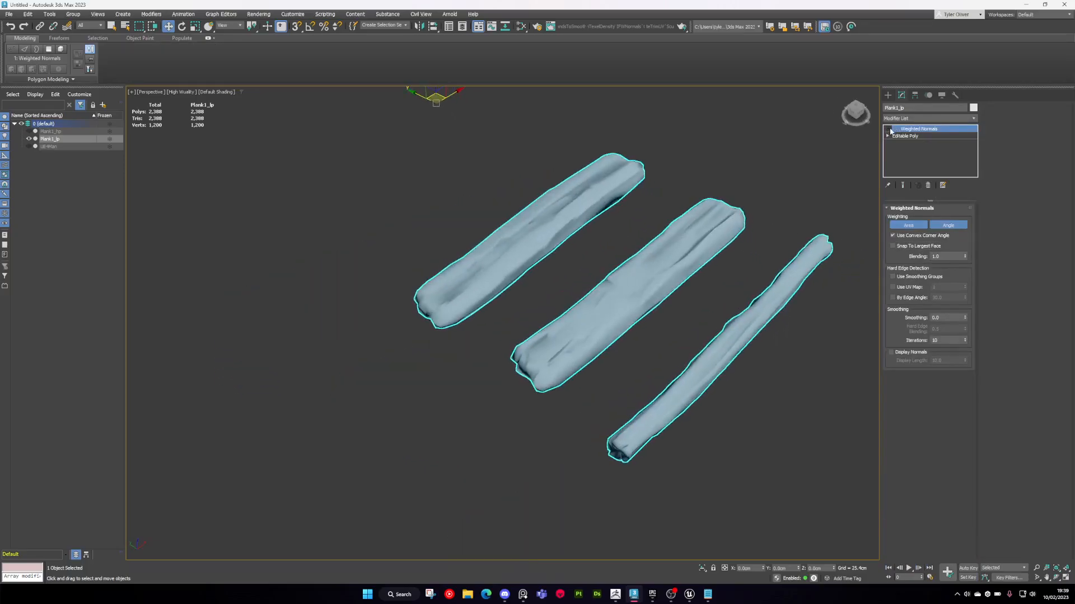
scroll(614, 276, "up", 5)
scroll(614, 276, "up", 2)
middle_click_drag(694, 292, 602, 283)
scroll(603, 285, "up", 3)
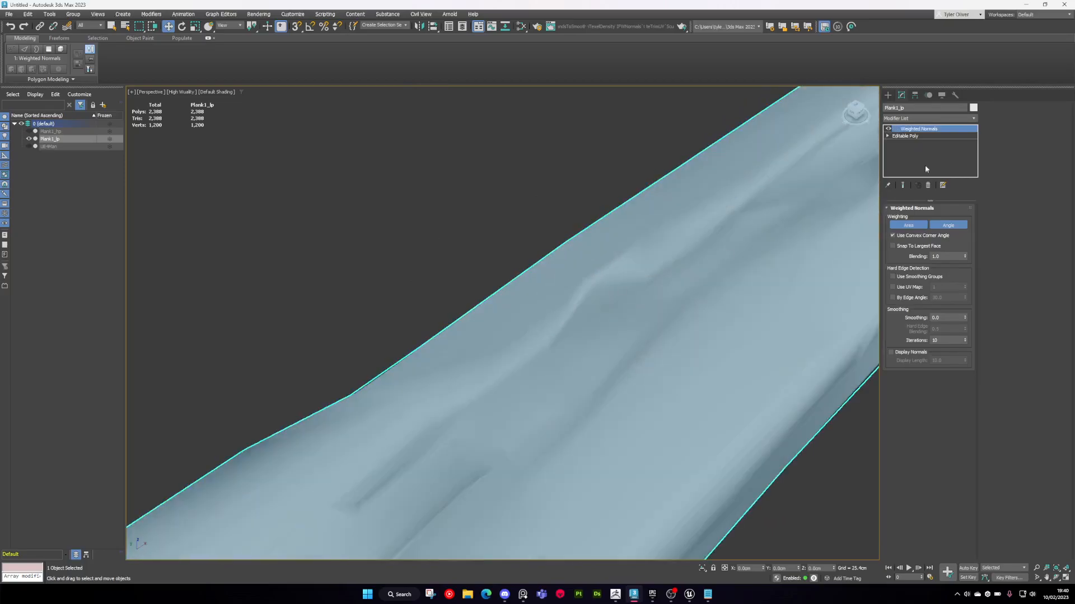
left_click(889, 129)
left_click(889, 129)
left_click(890, 129)
left_click(890, 129)
left_click(889, 129)
left_click(890, 129)
left_click(890, 129)
left_click(890, 129)
left_click(888, 130)
left_click(888, 129)
scroll(542, 343, "down", 10)
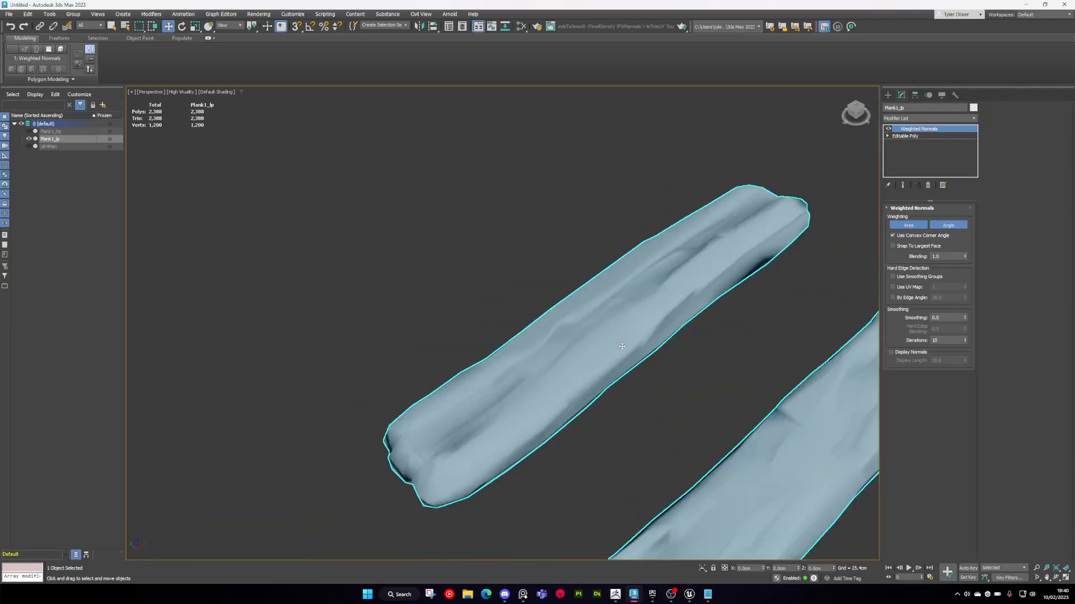
- Convert Plank1_lp to Editable Poly to collapse its Weighted Normals modifier
middle_click_drag(509, 321, 540, 291, "alt")
right_click(540, 291)
mouse_move(571, 378)
left_click(637, 386)
mouse_move(636, 389)
middle_mouse_down("alt")
mouse_move(636, 359)
mouse_move(649, 392)
middle_mouse_up("alt")
- Export the selected low-poly planks as FBX into the 3D Work Workshop folder, overwriting the existing low-poly file
left_click(9, 14)
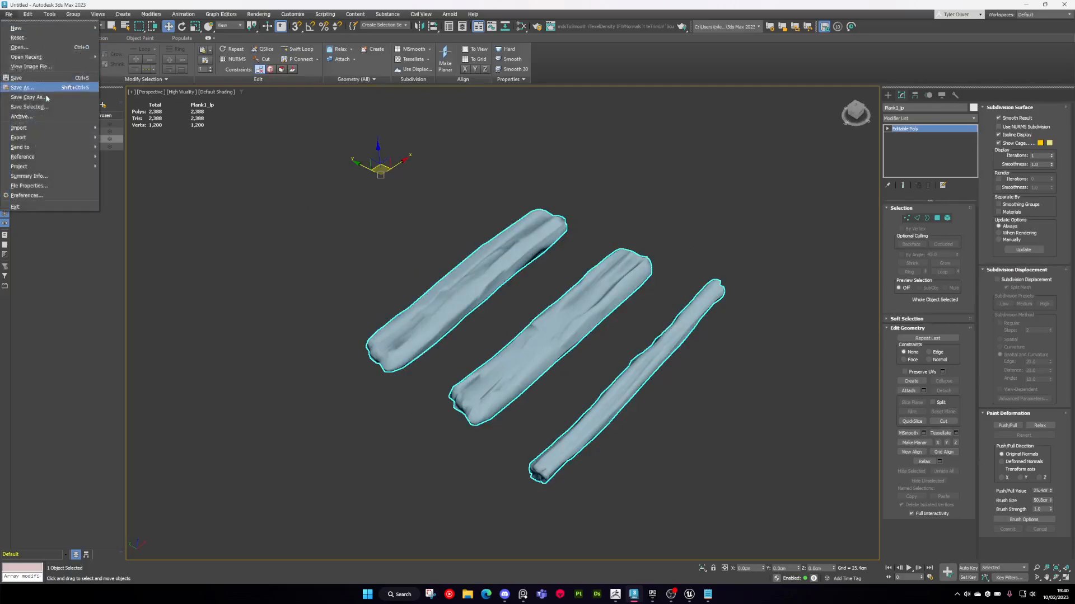
mouse_move(47, 139)
left_click(138, 147)
left_click(293, 173)
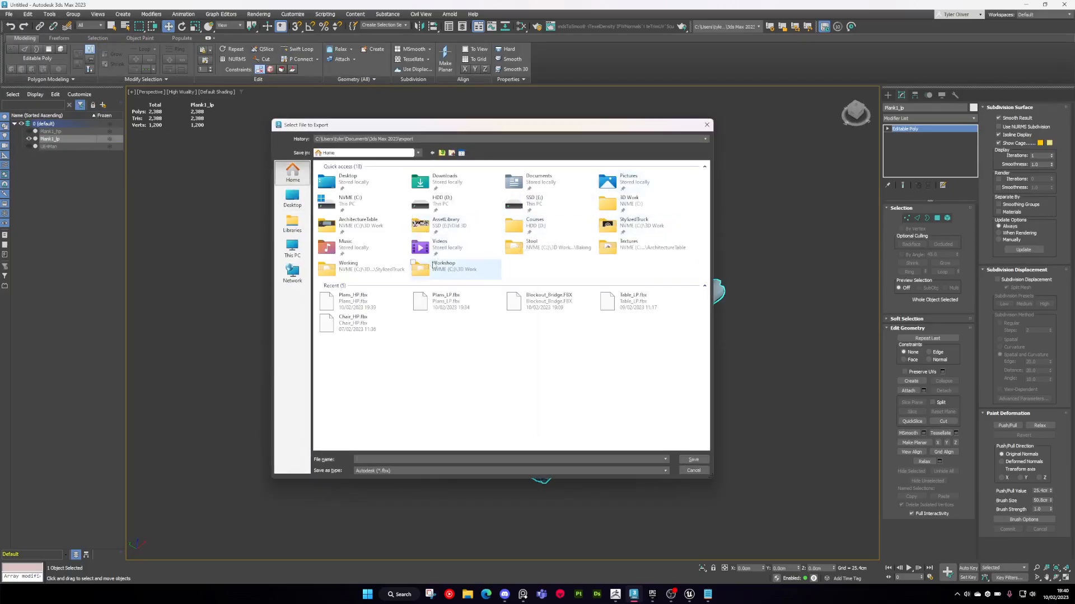
double_click(399, 222)
key("alt+Left")
double_click(623, 207)
double_click(372, 274)
double_click(351, 199)
left_click(563, 307)
left_click(597, 406)
key("q")
middle_click_drag(590, 374, 566, 413, "alt")
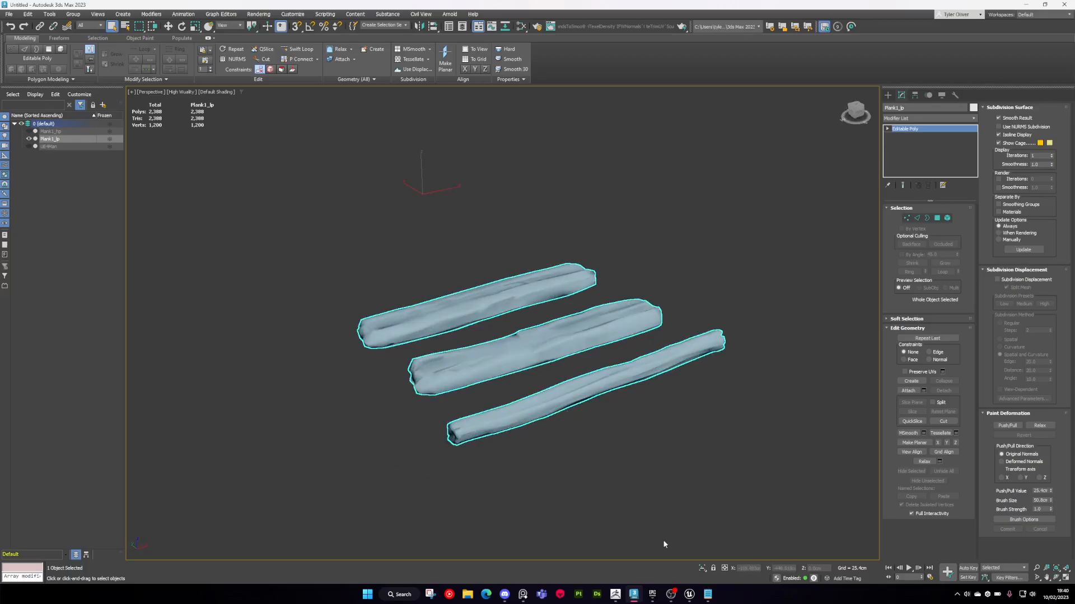
- Launch Maya, create a new scene and close the UV Editor window
key("super")
type("maya")
key("Return")
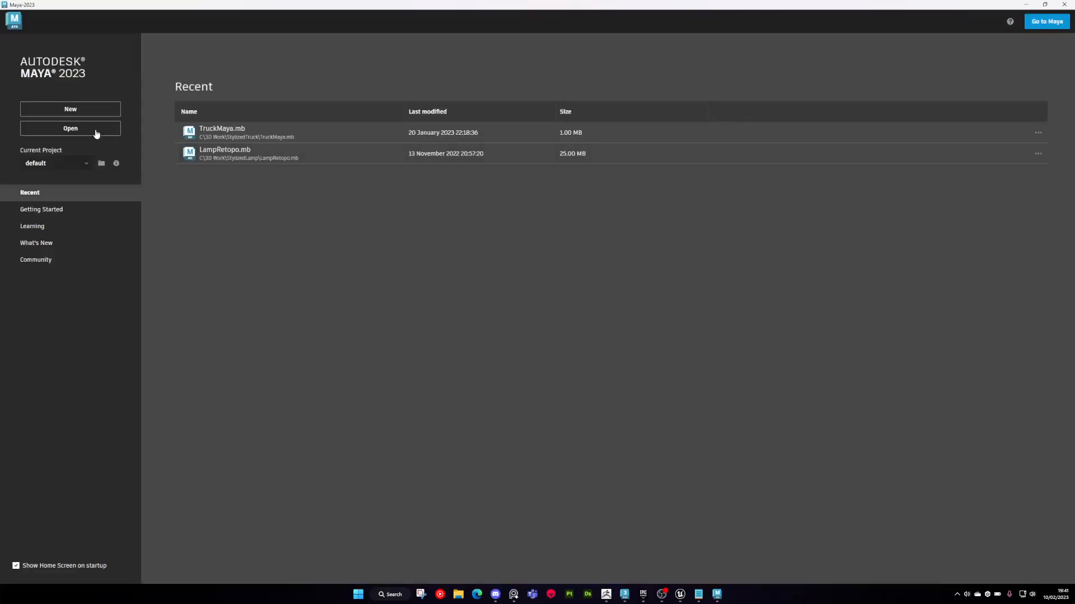
left_click(72, 109)
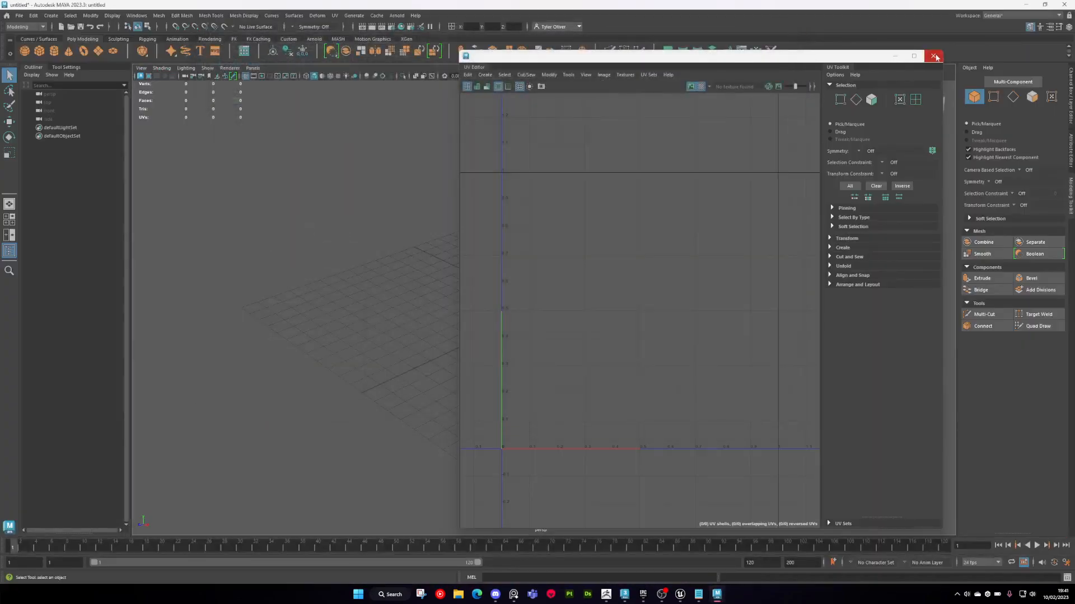
left_click(936, 58)
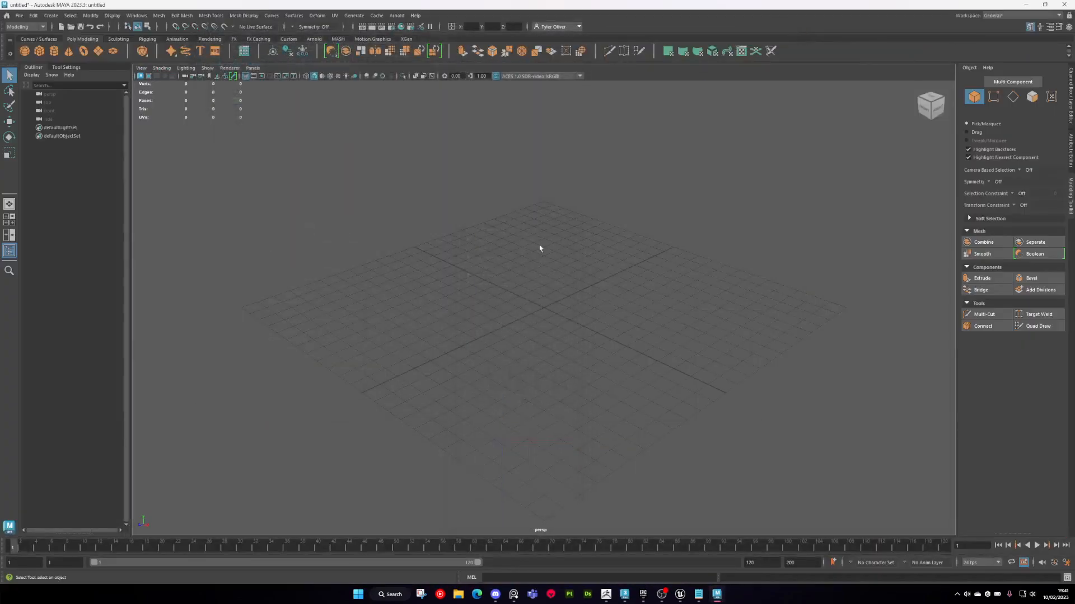
- Import the low-poly planks FBX from the 3D Work Workshop folder into the empty scene
left_click(19, 15)
left_click(51, 109)
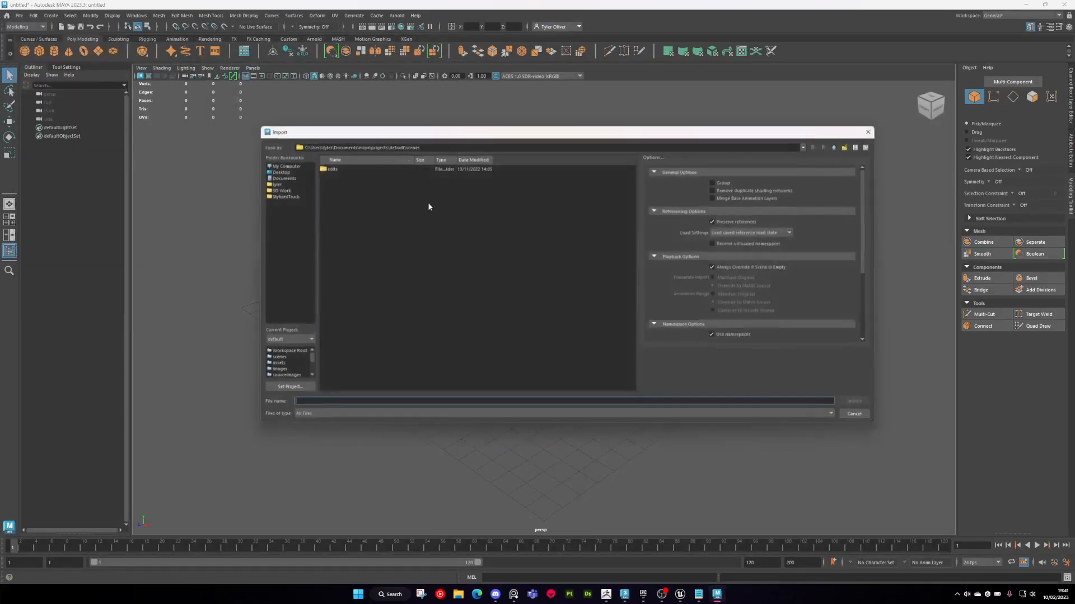
left_click(273, 188)
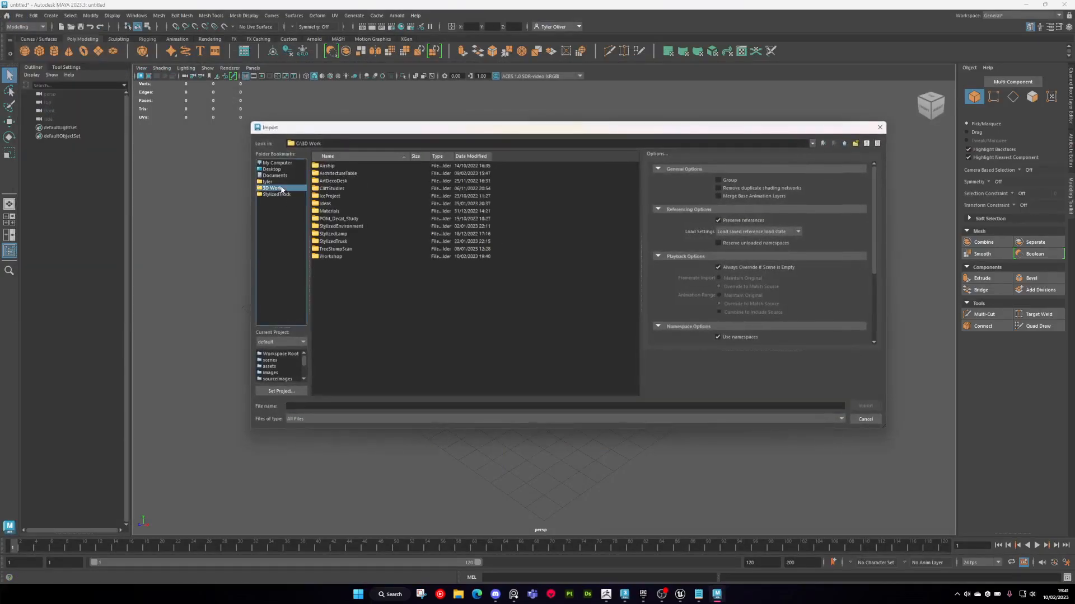
double_click(331, 257)
double_click(341, 202)
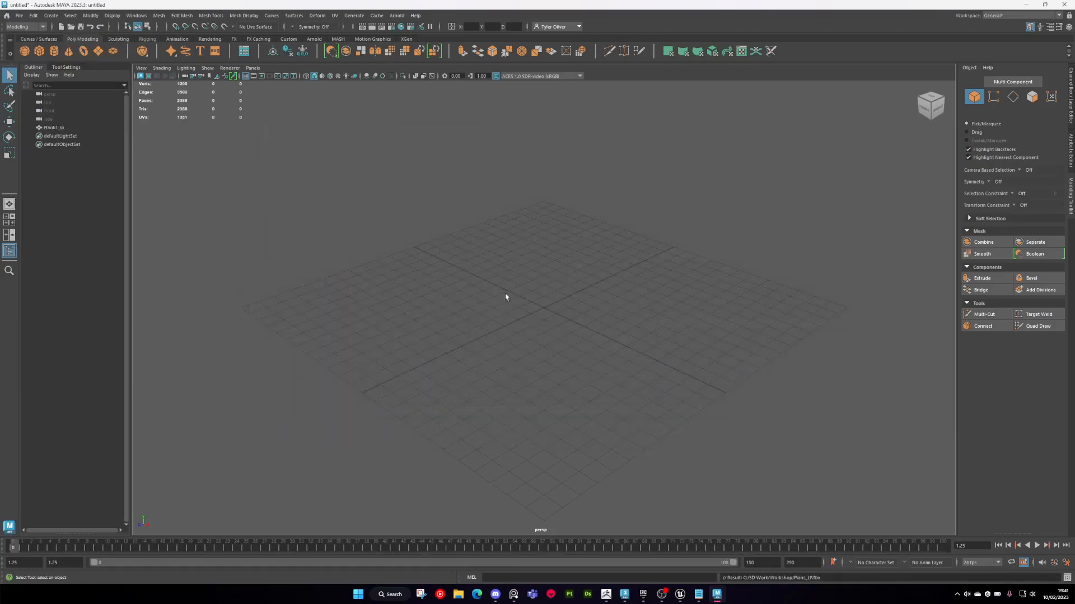
scroll(561, 302, "down", 5)
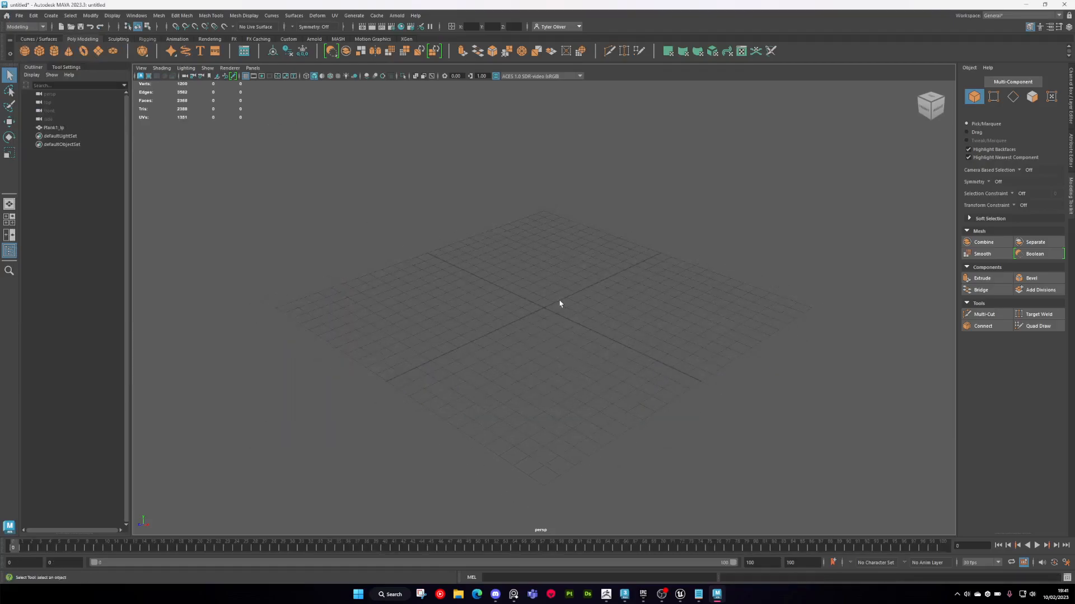
- Select and frame the imported Plank1_lp and display its transform channels
left_click(92, 128)
key("f")
scroll(619, 278, "down", 6)
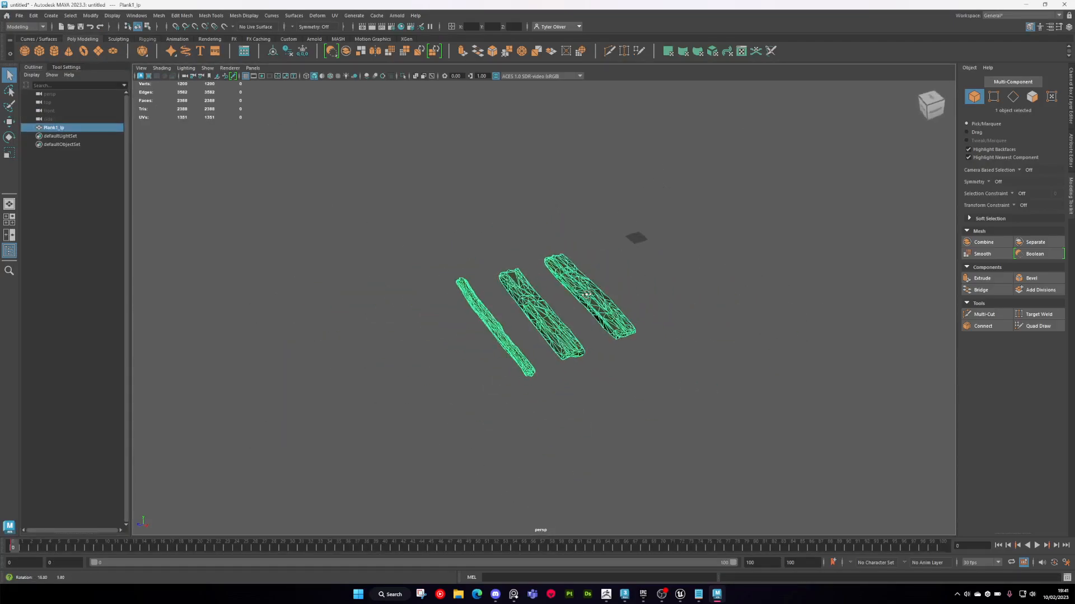
key("w")
key("e")
left_click(1070, 93)
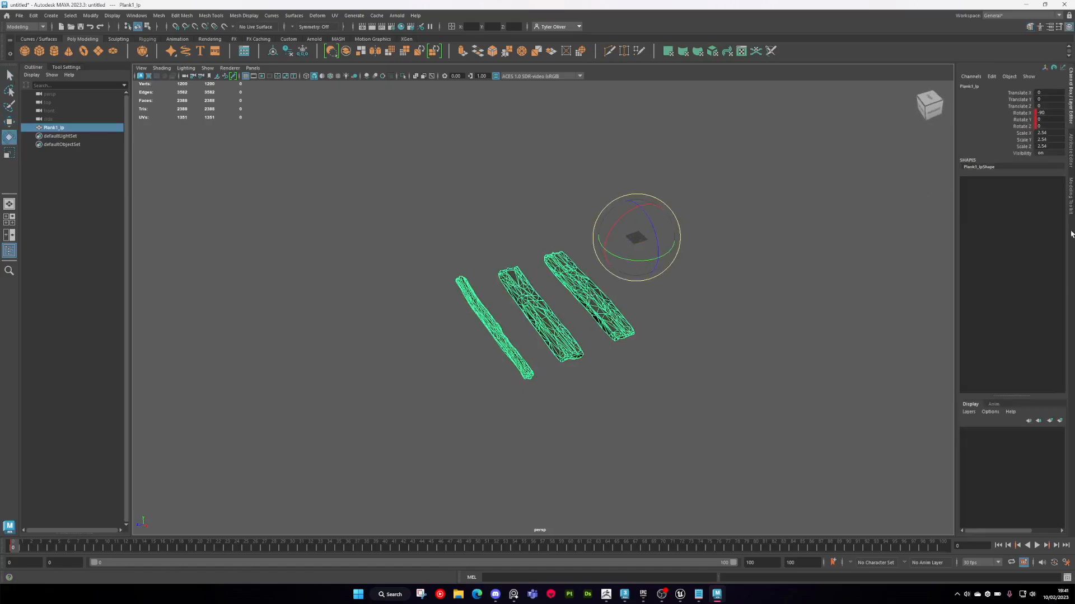
left_click_drag(640, 241, 743, 225, "alt")
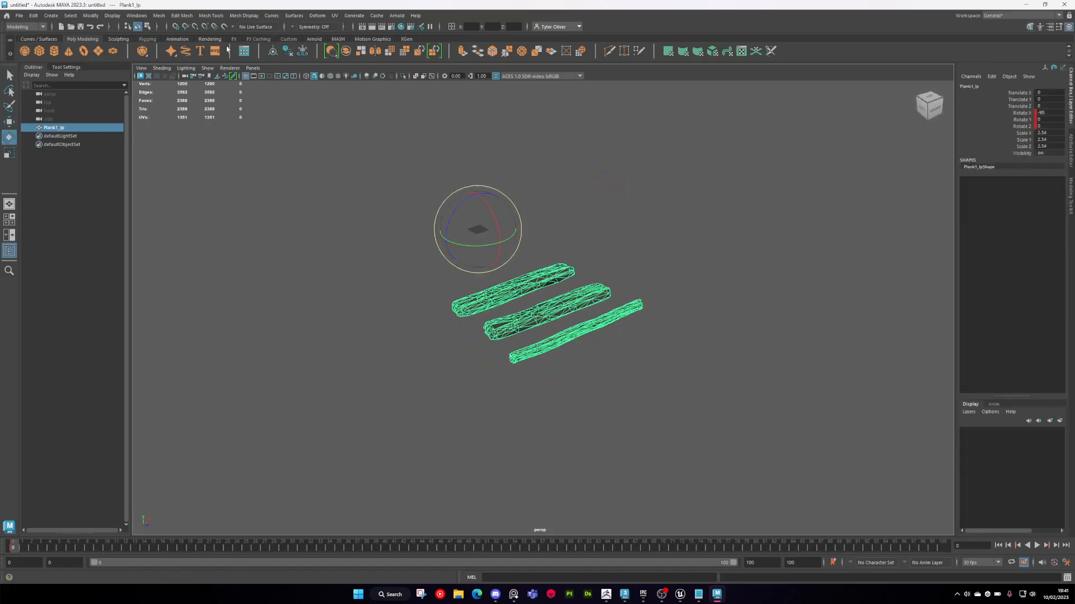
- Delete the keyframe at frame 0 of Plank1_lp
right_click(14, 547)
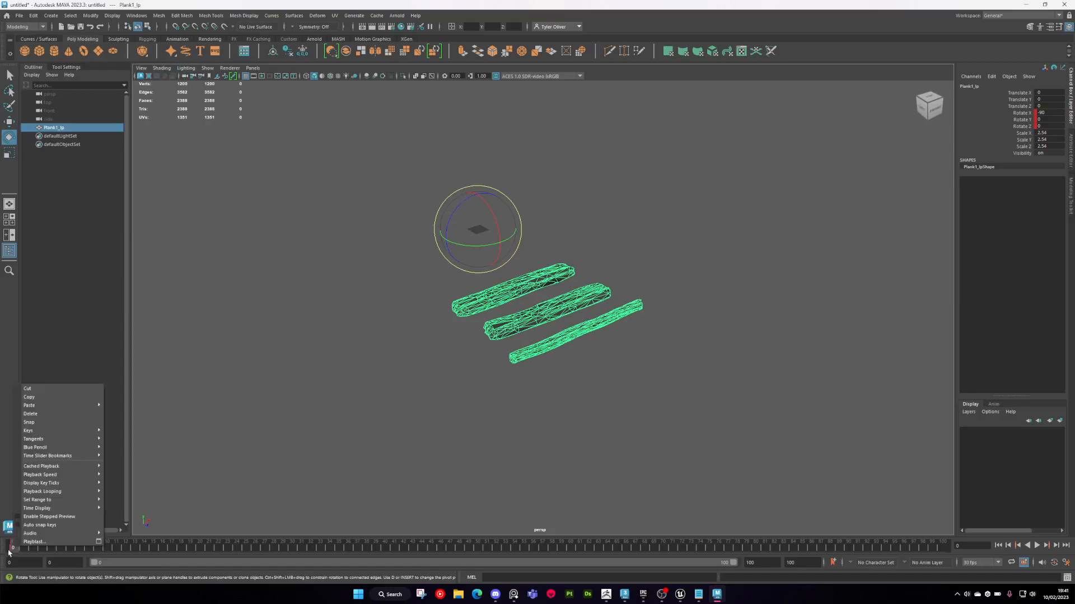
left_click(34, 413)
left_click_drag(515, 280, 453, 296, "alt")
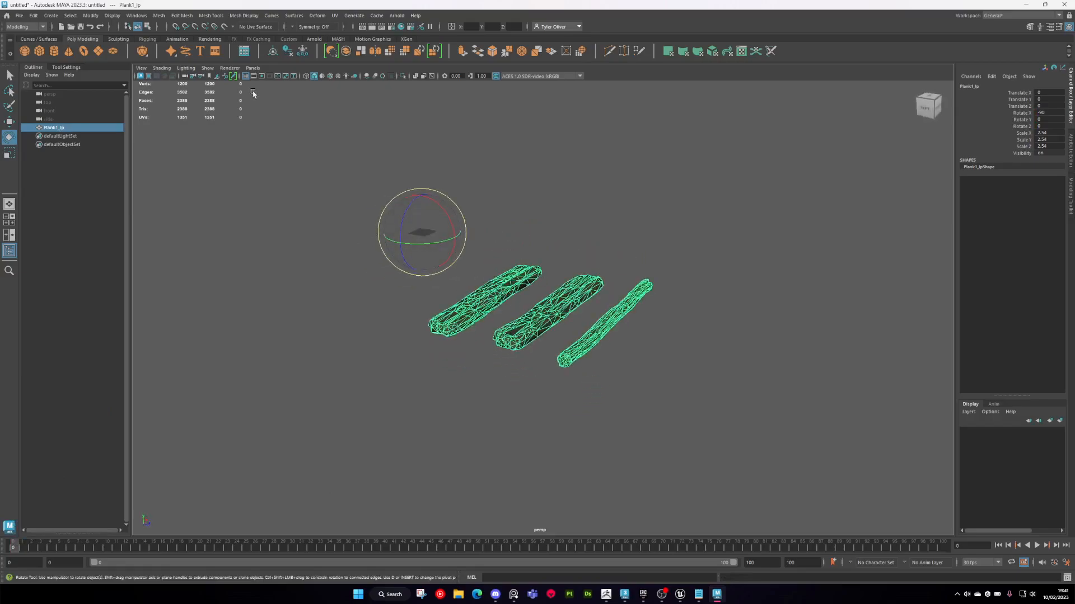
- Freeze the transformations of Plank1_lp and delete its history
left_click(303, 51)
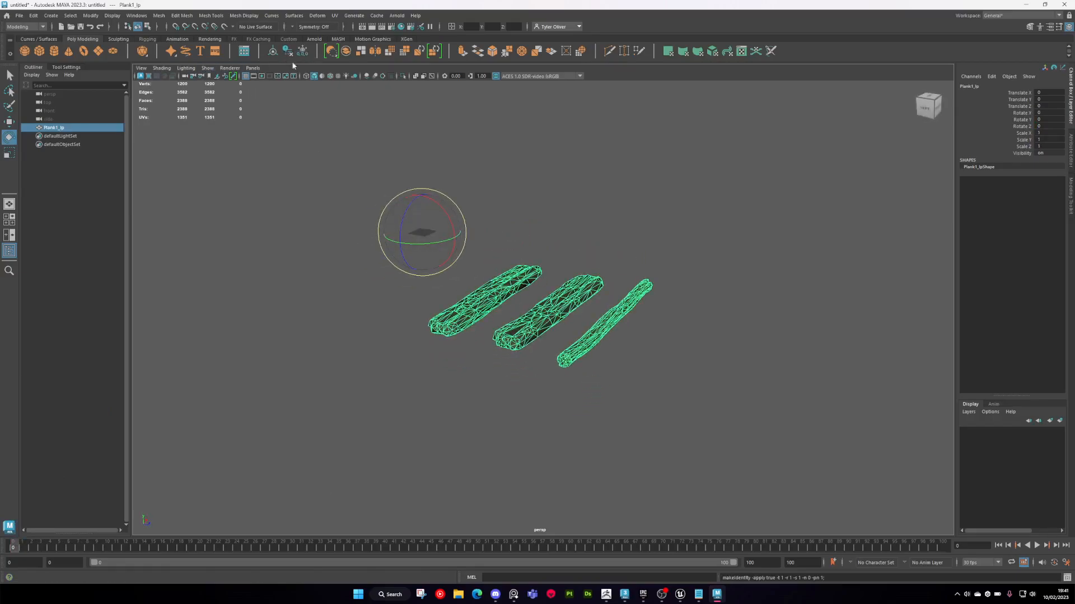
left_click(288, 52)
scroll(476, 271, "up", 3)
left_click_drag(482, 269, 474, 282, "alt")
- Open the UV Editor and bring the whole UV layout of Plank1_lp into view
left_click(335, 15)
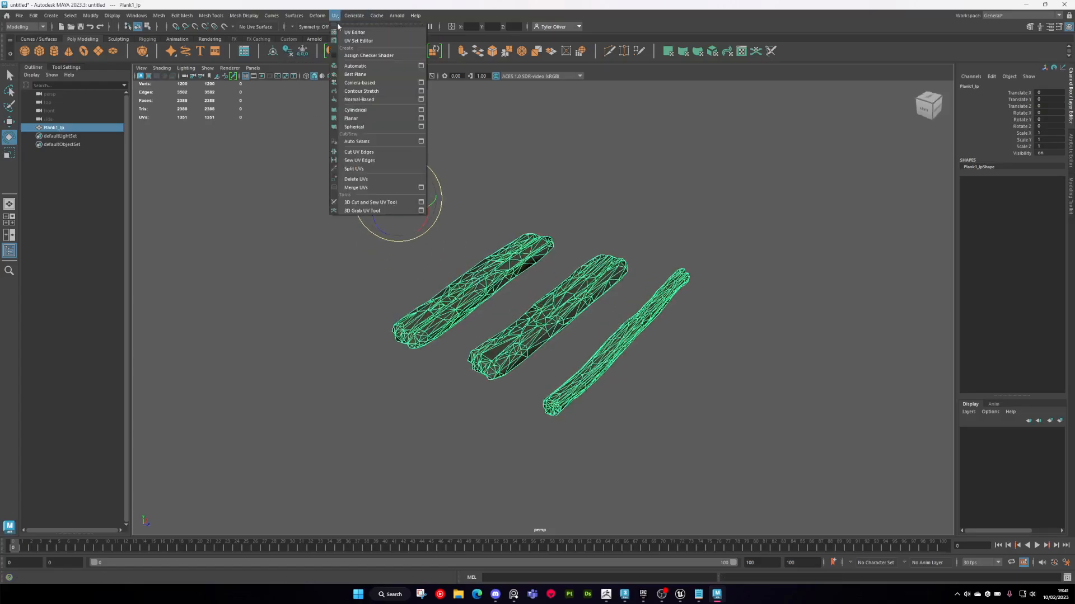
left_click(348, 28)
left_click(699, 87)
middle_click_drag(666, 246, 687, 249, "alt")
scroll(688, 249, "down", 1)
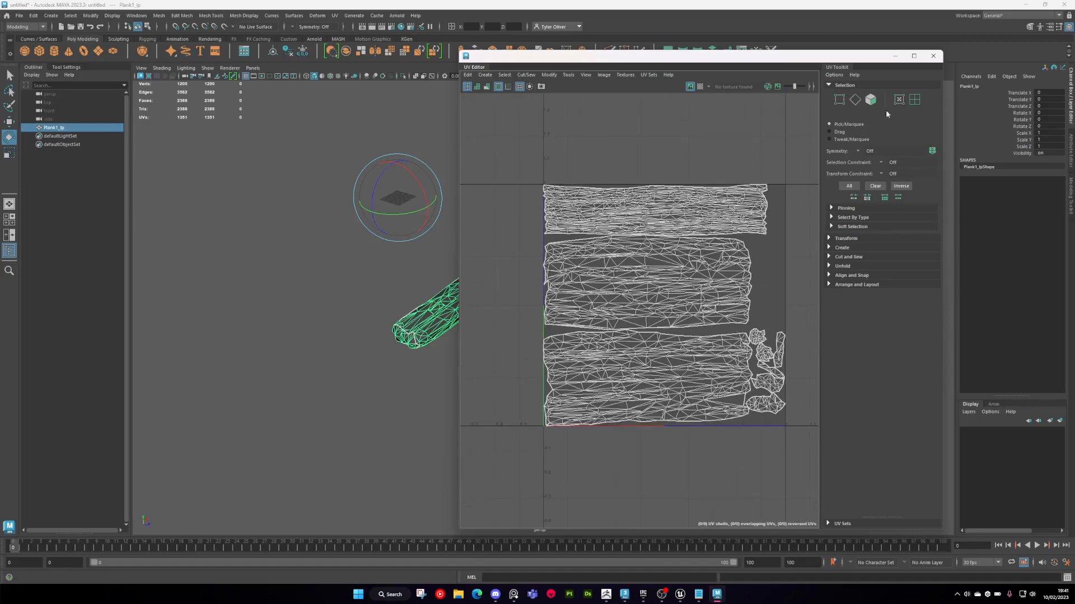
- Select all UV faces of Plank1_lp and open the options for laying out UVs
right_click_drag(773, 223, 773, 245)
left_click_drag(816, 148, 521, 452)
left_click(834, 286)
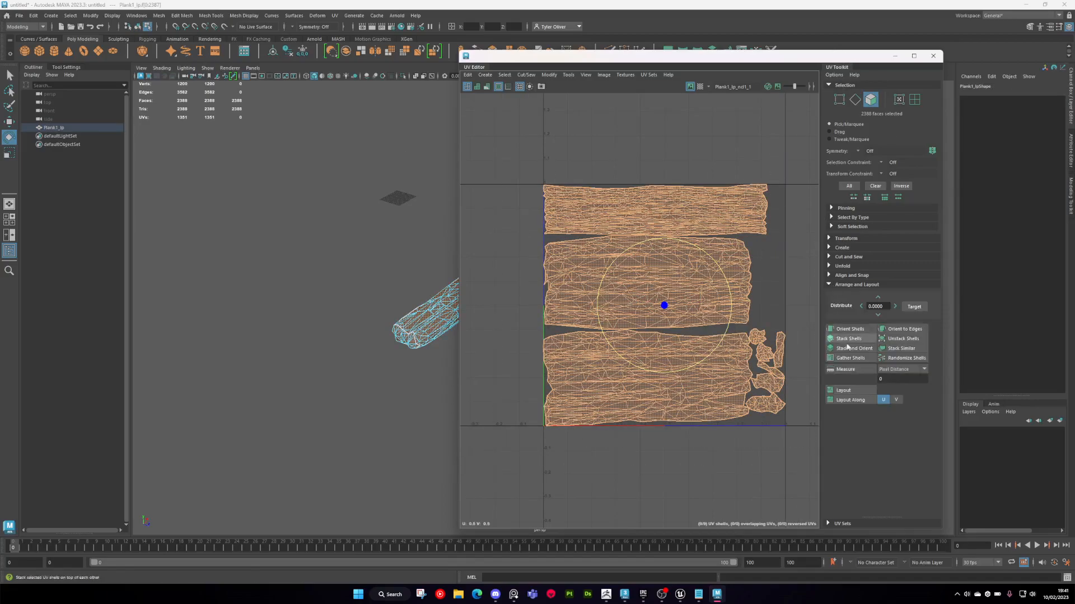
left_click(854, 391, "shift")
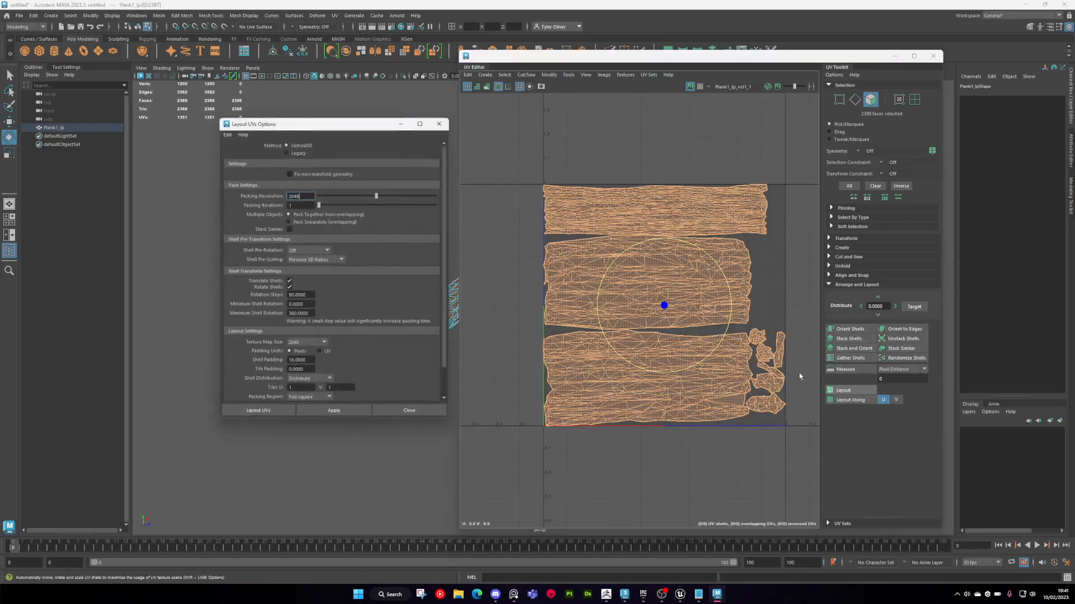
- Try to lay out the UVs with 3 packing iterations, 2048 packing resolution, 2048 texture map size and 16-pixel shell padding
left_click_drag(328, 127, 315, 128)
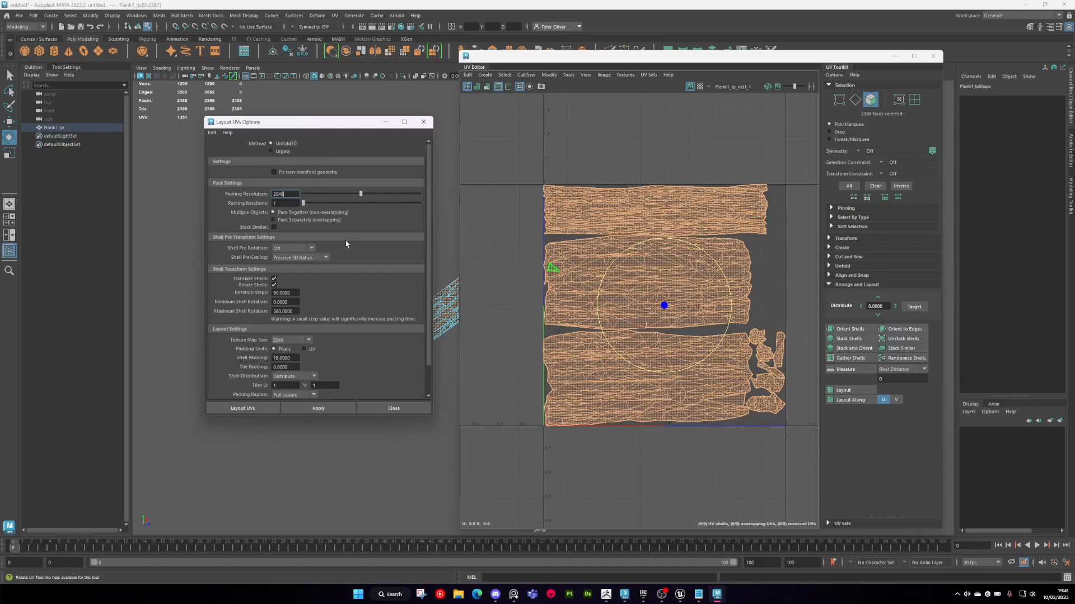
scroll(289, 330, "down", 1)
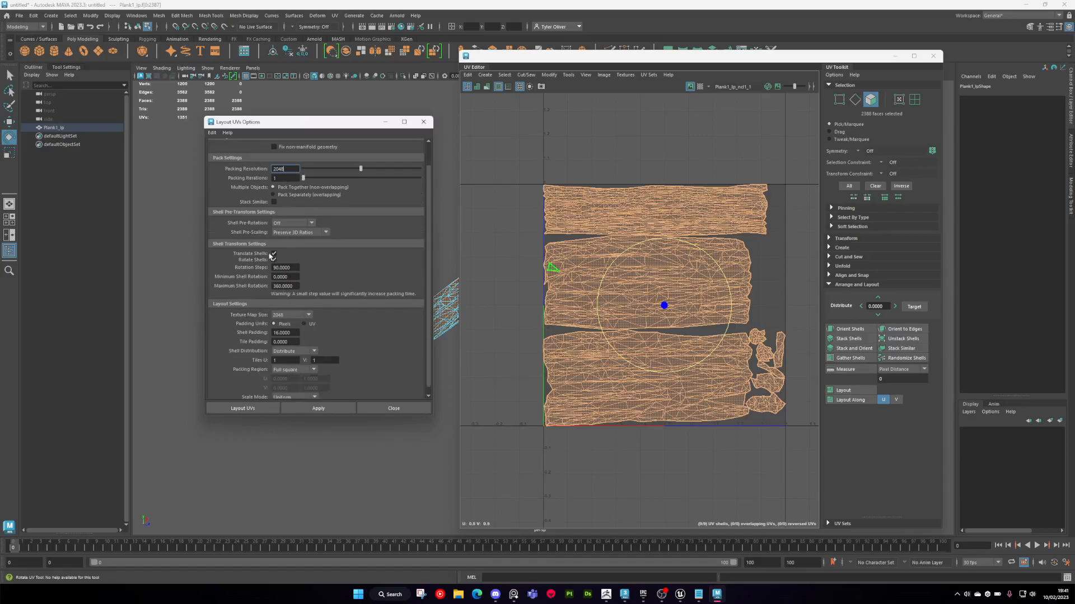
left_click(274, 268)
left_click(296, 318)
left_click(227, 317)
scroll(281, 189, "up", 1)
scroll(249, 286, "down", 1)
left_click(302, 317)
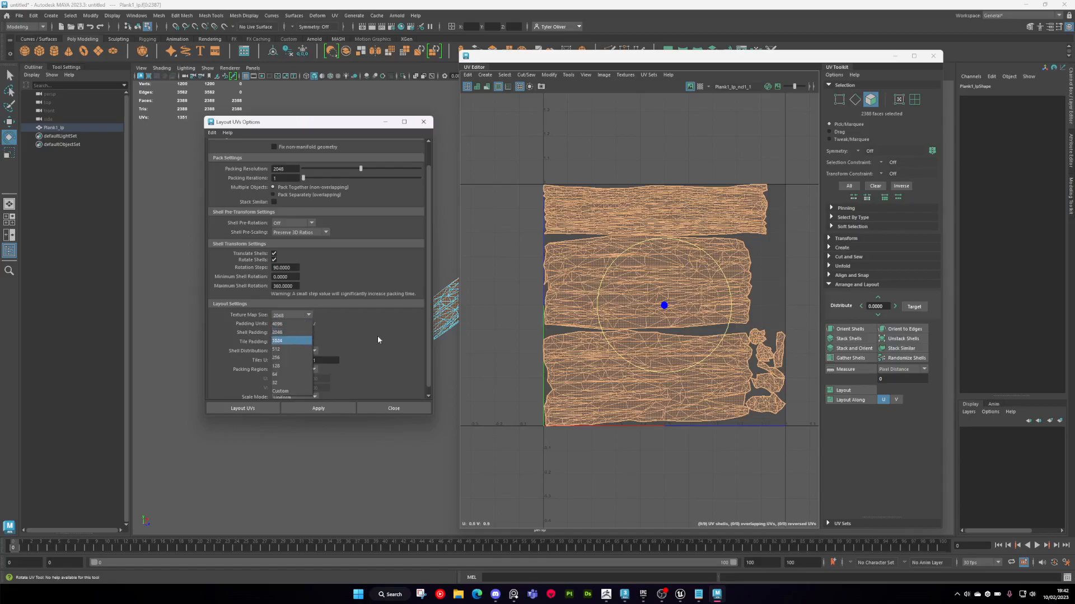
left_click(360, 337)
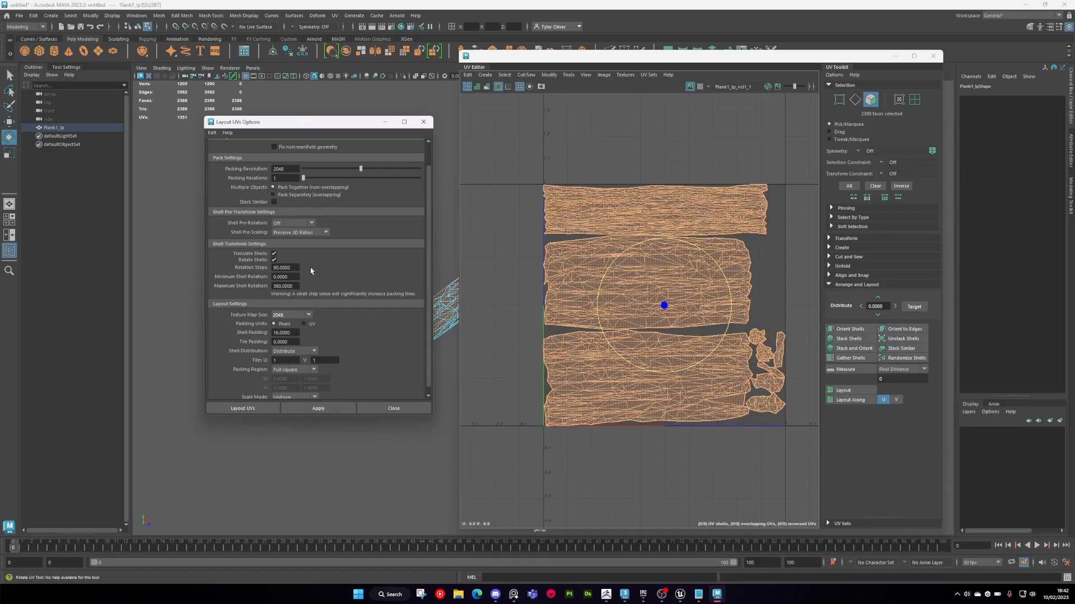
scroll(302, 257, "up", 1)
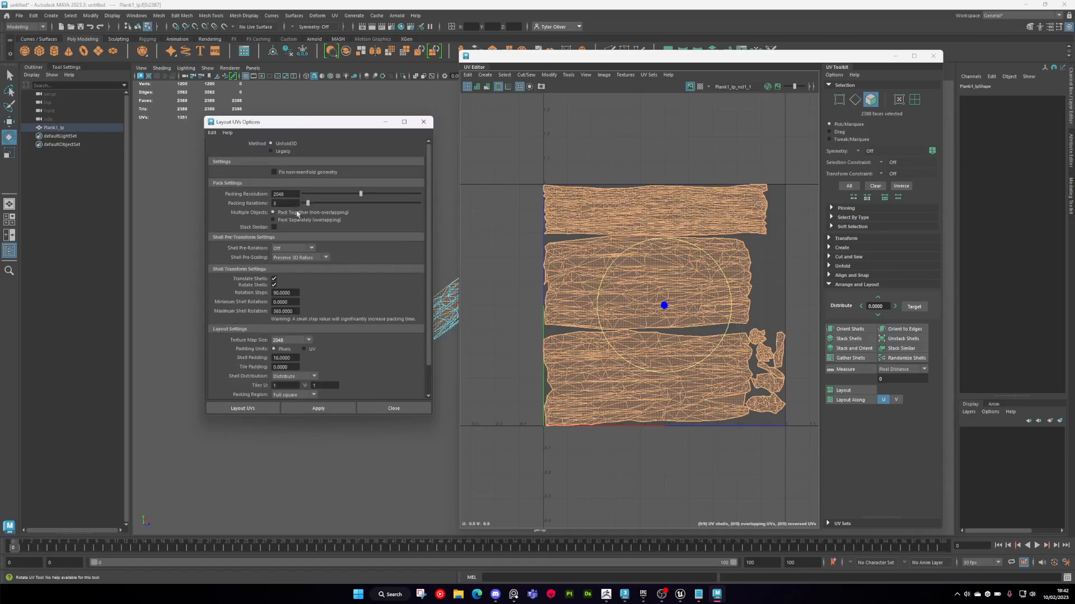
left_click(307, 408)
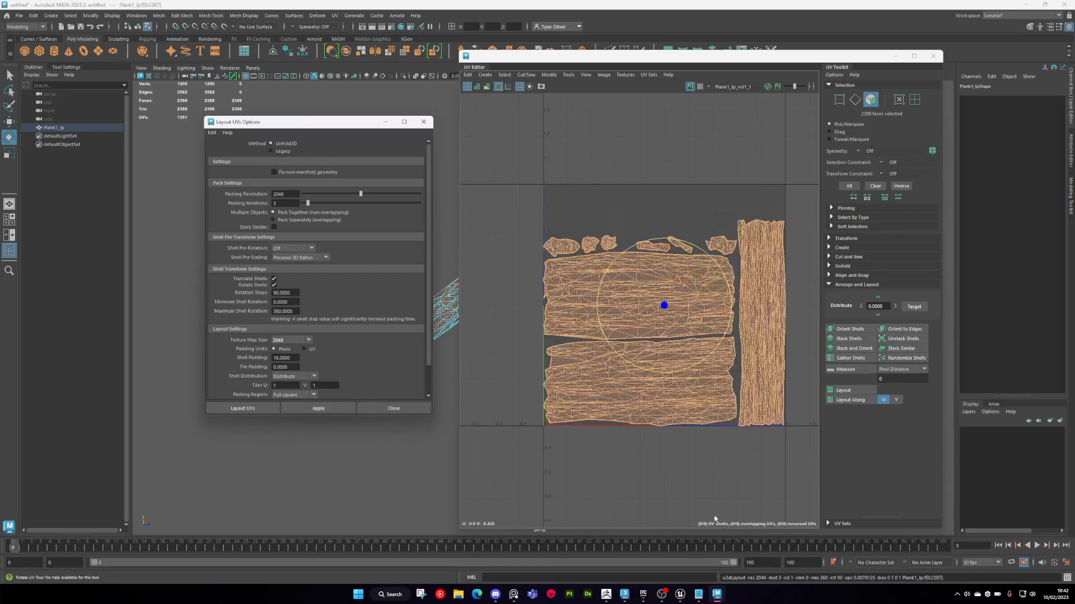
- Include the percentage of used UV space in the UV statistics display, for the 0 to 1 range in U and V
left_click(681, 196)
scroll(693, 293, "down", 1)
middle_click_drag(693, 293, 690, 308, "alt")
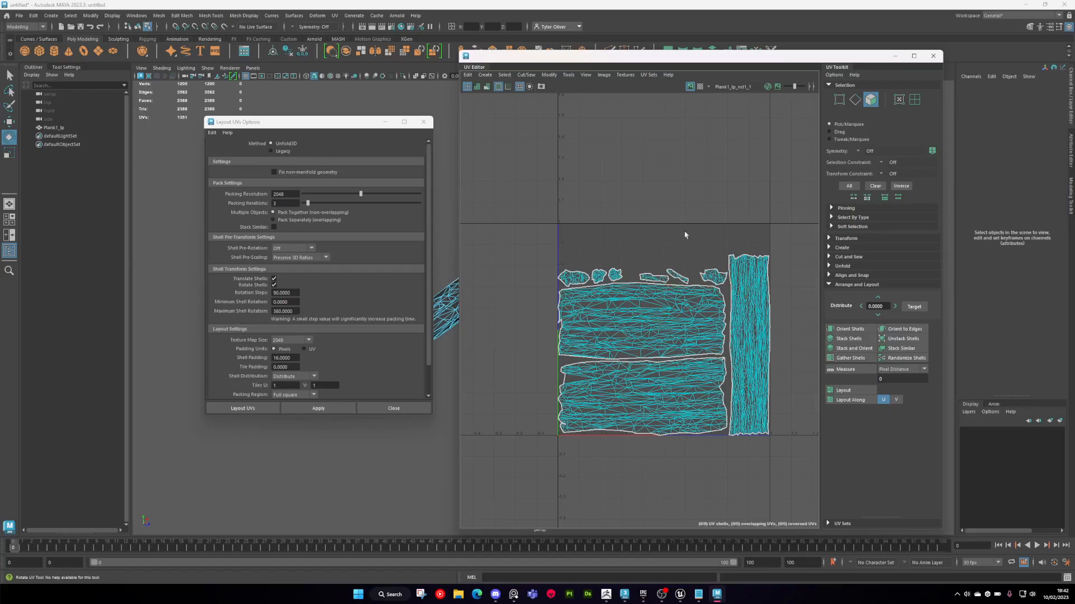
scroll(710, 247, "down", 1)
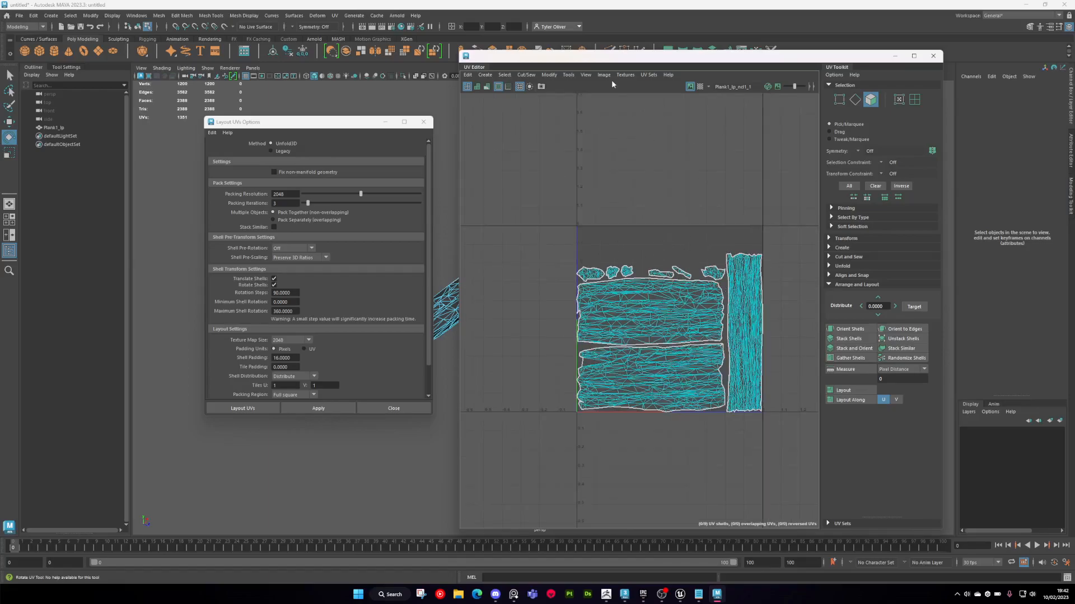
left_click(589, 76)
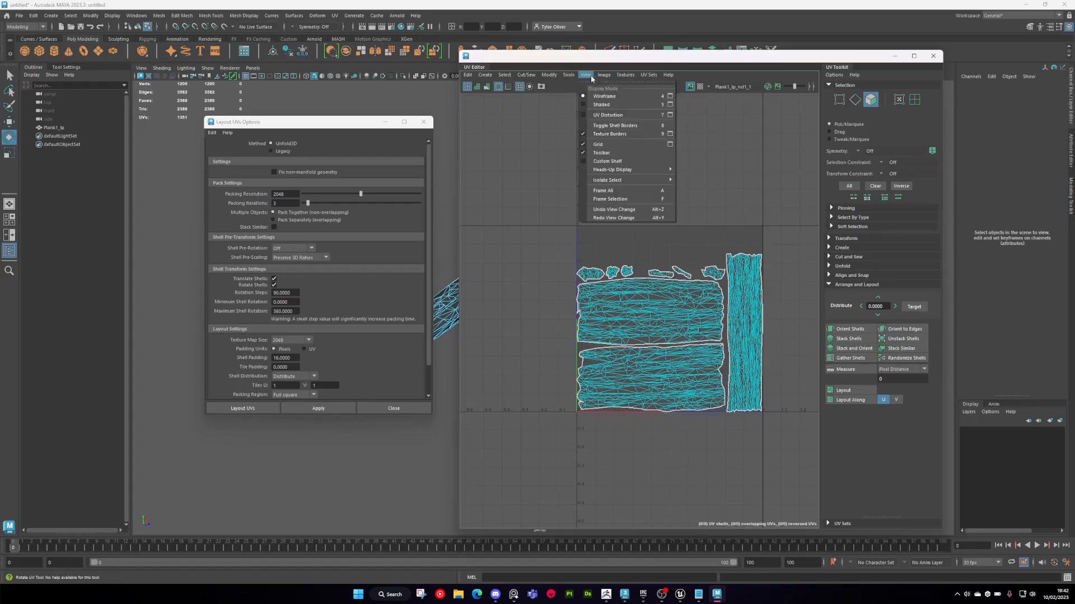
mouse_move(636, 172)
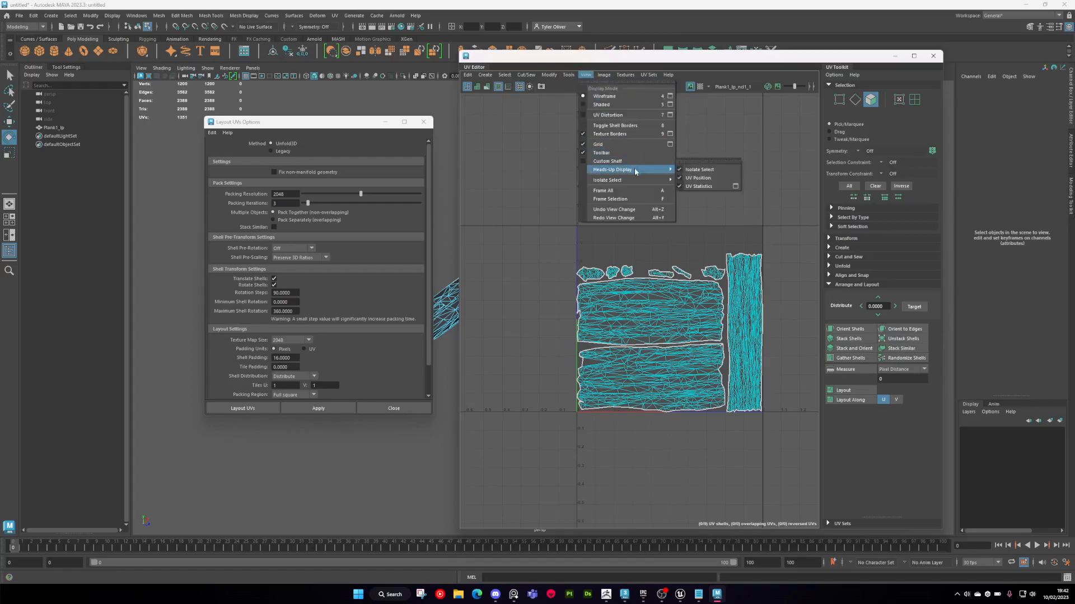
left_click(736, 187)
left_click_drag(328, 130, 412, 147)
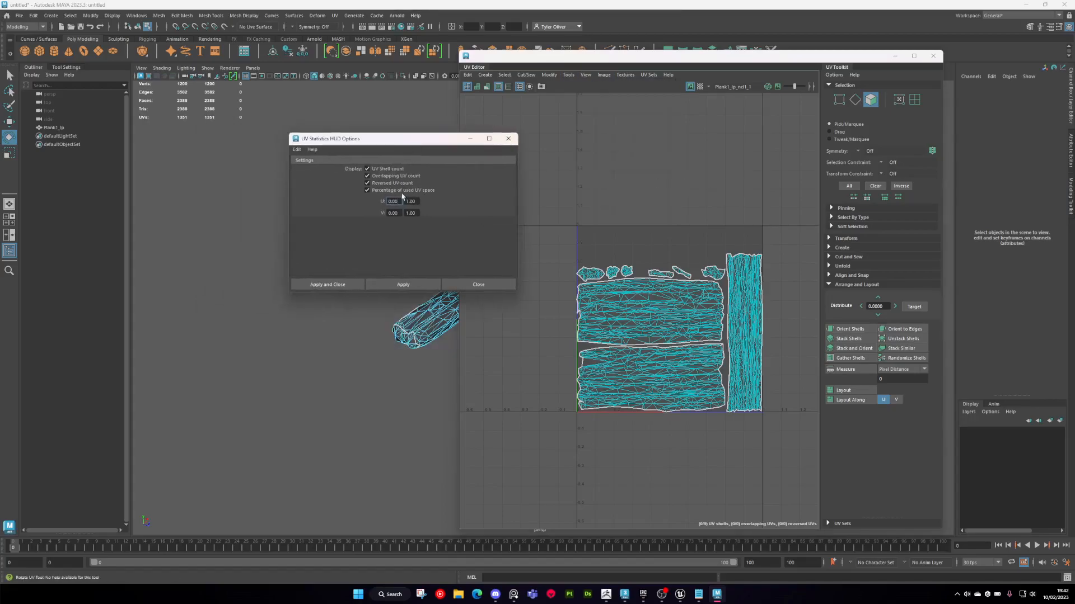
left_click(405, 284)
left_click(742, 498)
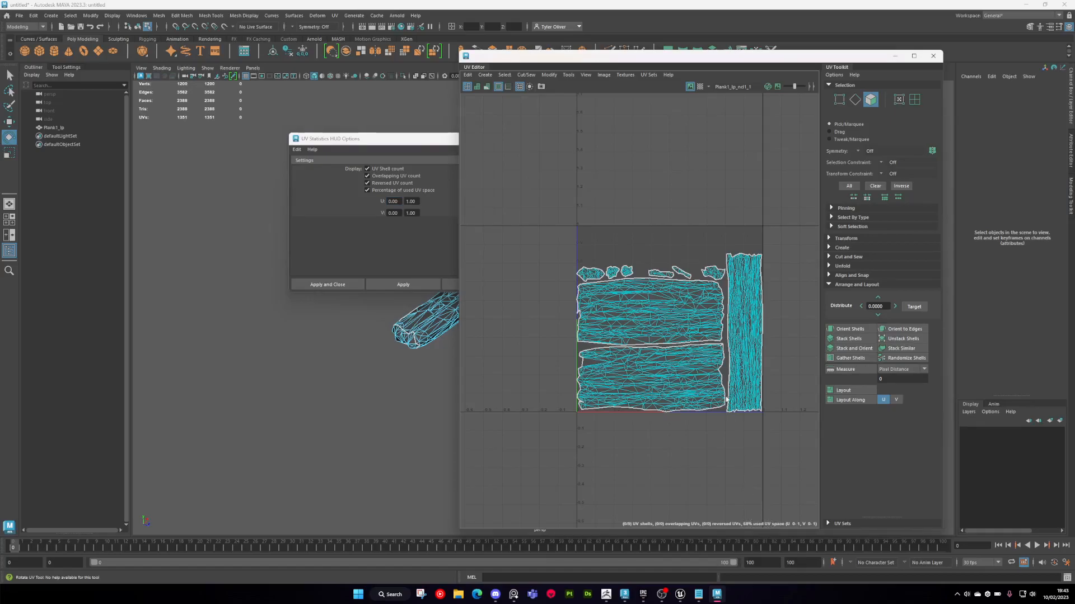
- Undo the automatic UV layout to restore the previous packing, and leave the UV faces unselected
key("ctrl+z")
key("ctrl+z")
left_click(695, 458)
left_click_drag(732, 501, 770, 531)
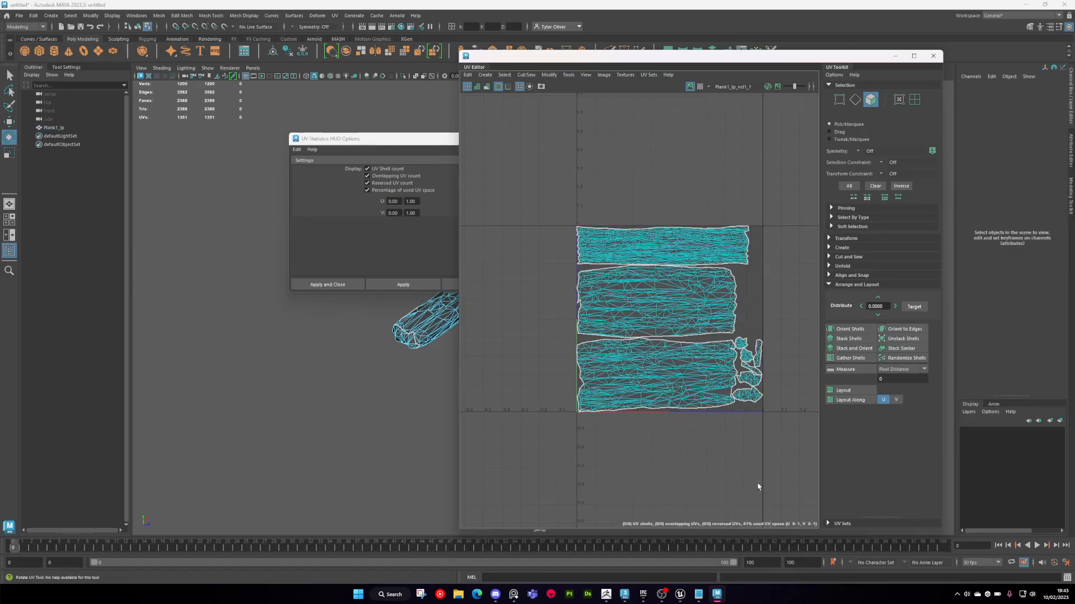
left_click_drag(527, 188, 799, 455)
left_click(790, 329)
- Examine the gaps between the small UV shells beside the plank's large shells, selecting the thin diagonal shell
scroll(770, 376, "up", 5)
scroll(756, 369, "down", 5)
scroll(770, 396, "up", 10)
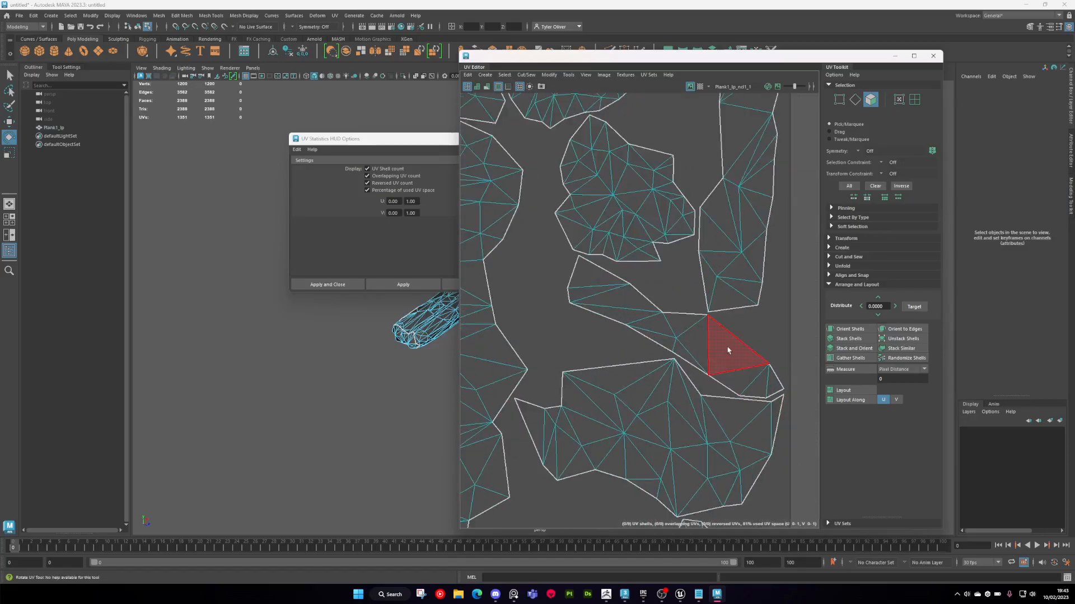
double_click(727, 351)
scroll(742, 331, "down", 7)
key("w")
scroll(738, 319, "down", 2)
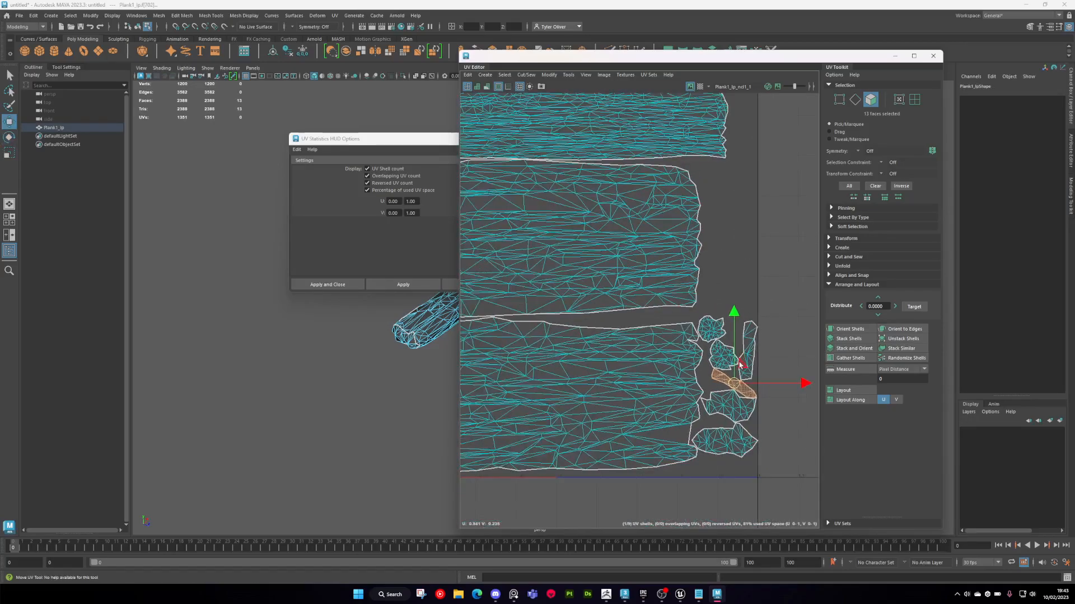
- Close the UV Editor and quit Maya
left_click(933, 56)
left_click(1064, 5)
left_click(549, 301)
- Switch to Marmoset Toolbag and add a new bake project to the scene
scroll(601, 420, "down", 3)
middle_click_drag(721, 500, 718, 364, "alt")
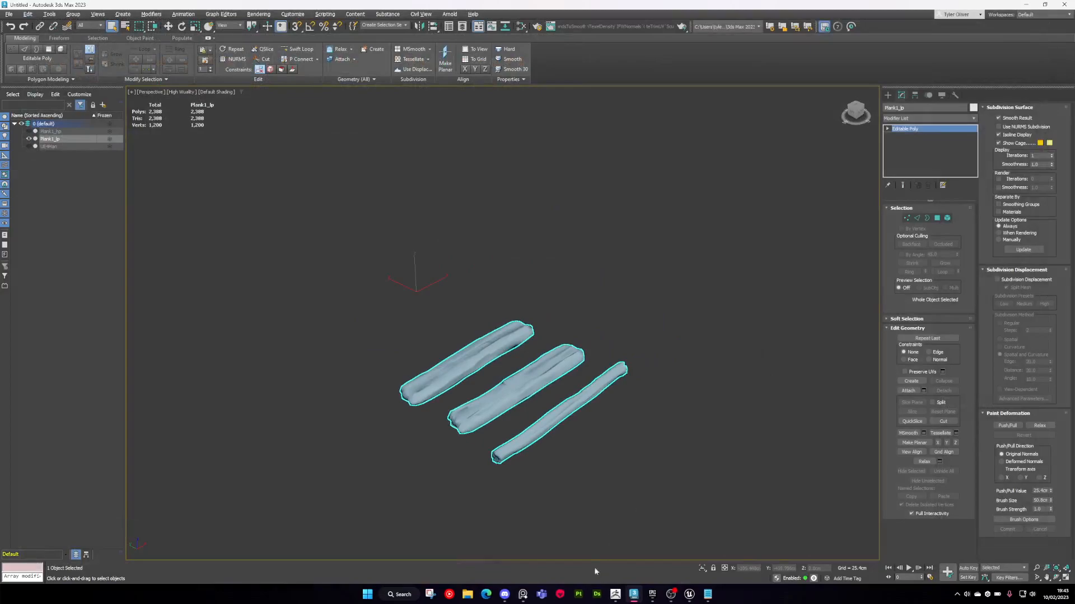
middle_click_drag(575, 541, 661, 413)
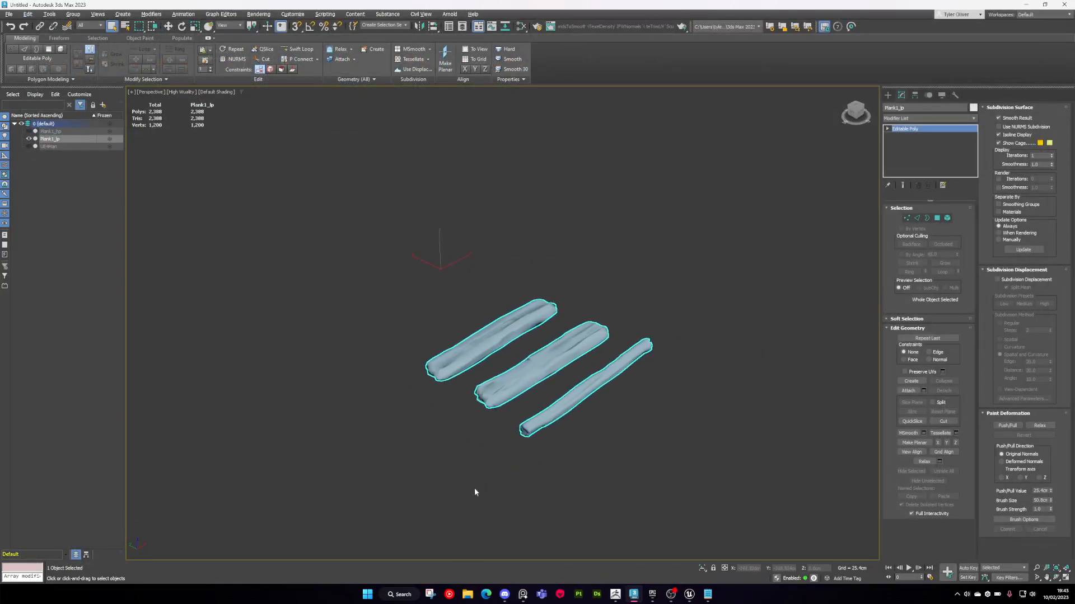
middle_click_drag(468, 502, 572, 575)
left_click(560, 594)
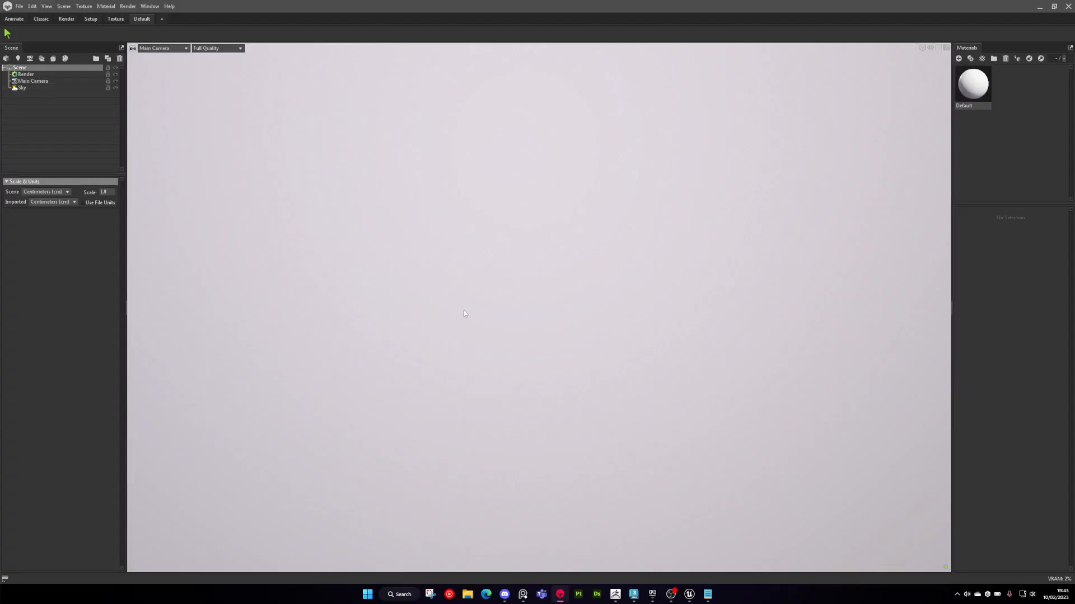
left_click(619, 216)
left_click(19, 7)
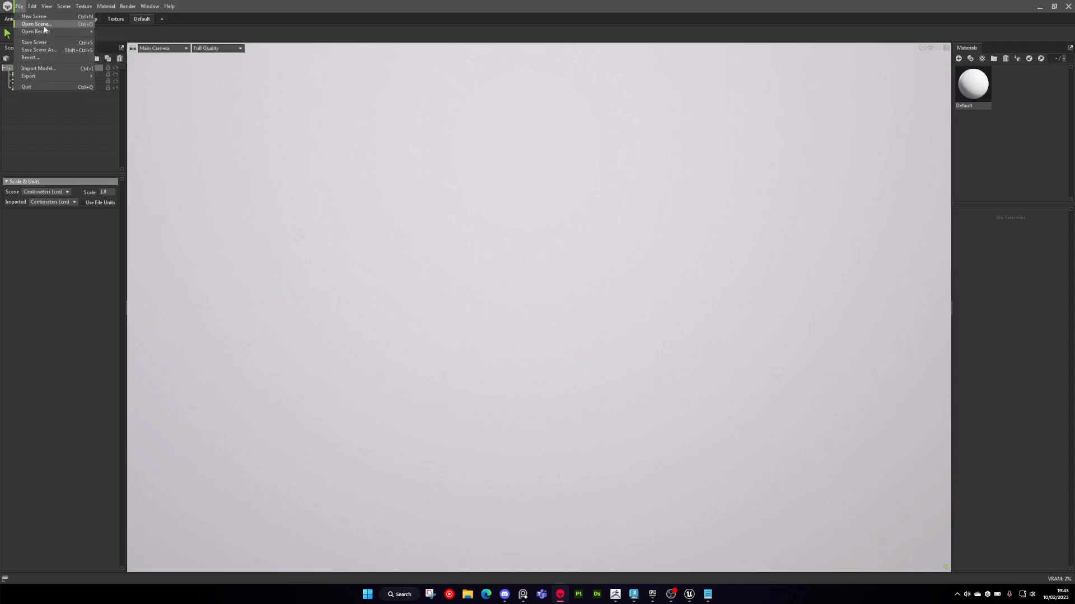
left_click(32, 104)
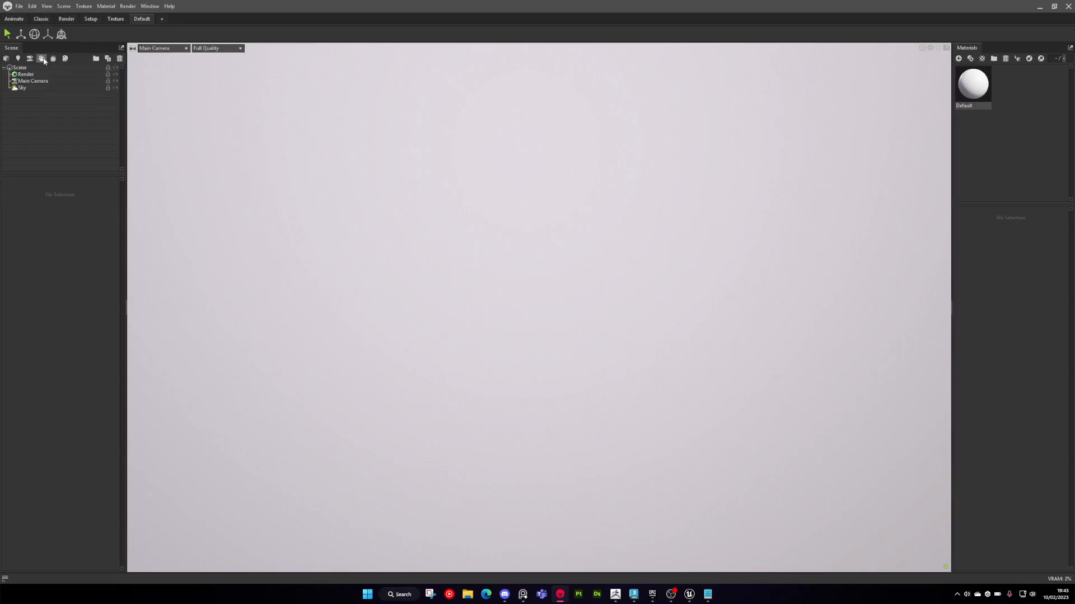
left_click(53, 59)
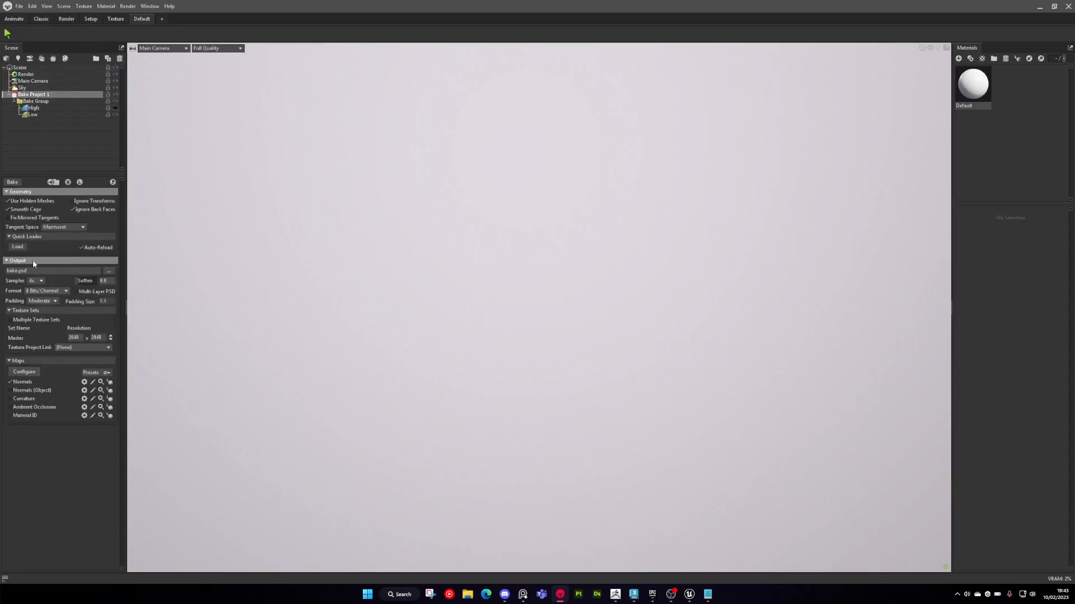
left_click(37, 114)
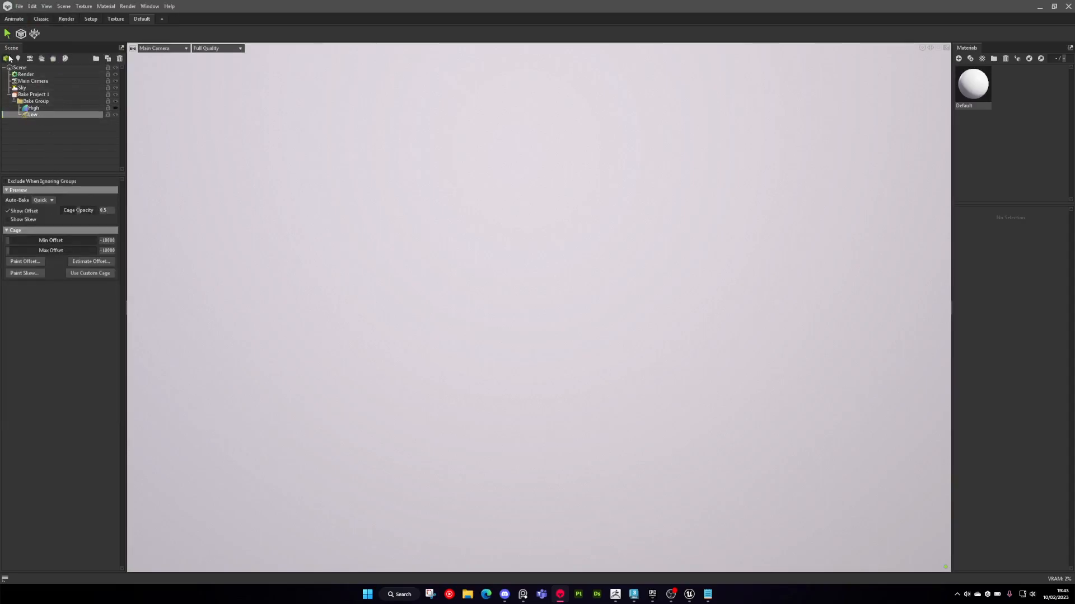
left_click(7, 59)
double_click(290, 206)
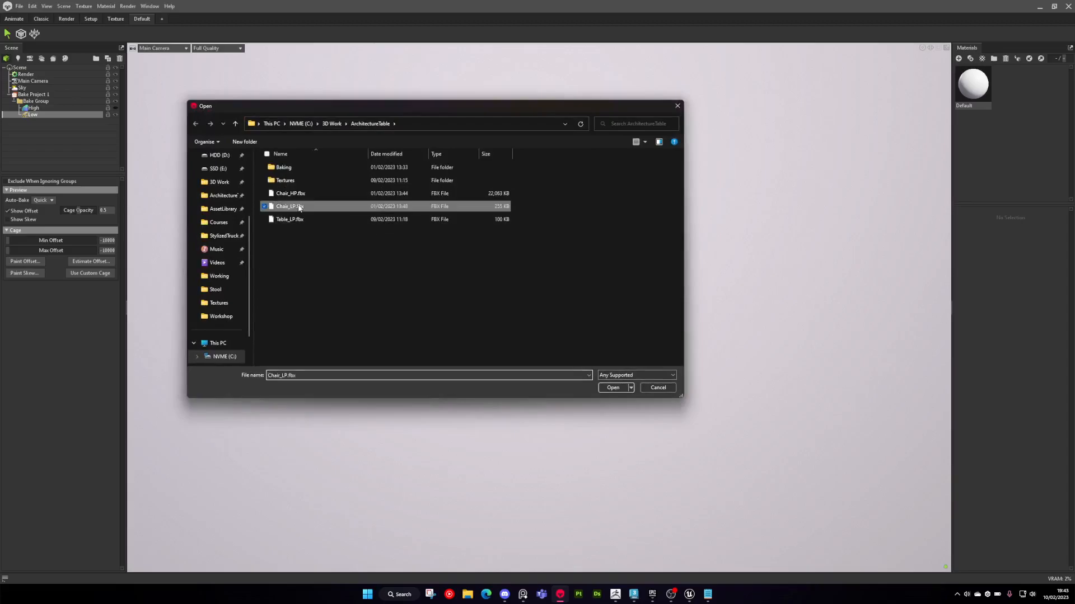
key("Delete")
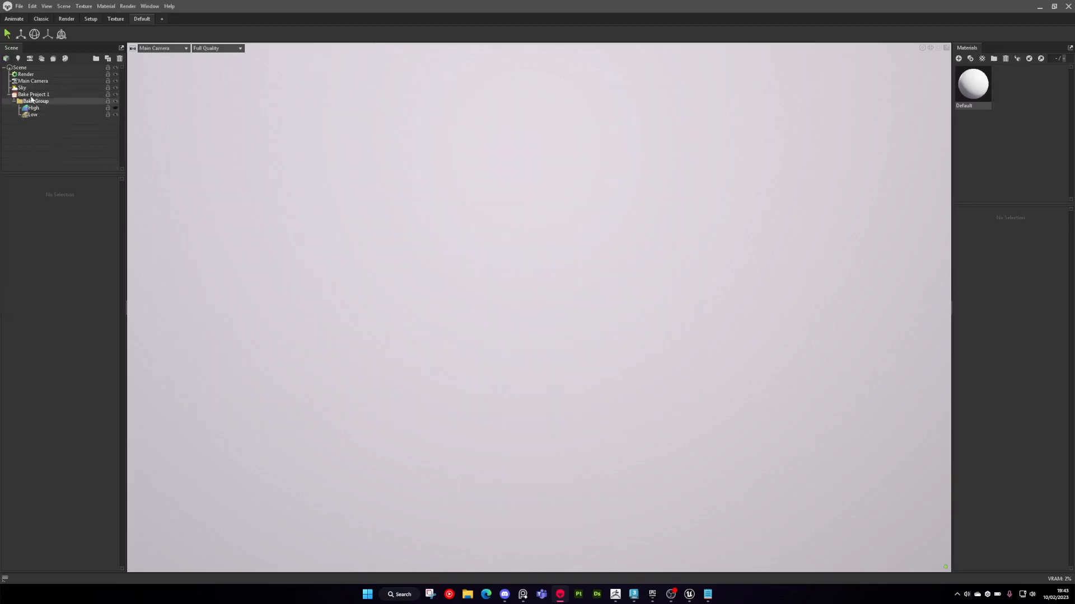
- Import Plans_LP.fbx from the 3D Work Workshop folder and place it in the bake group's Low slot
left_click(7, 58)
left_click(331, 123)
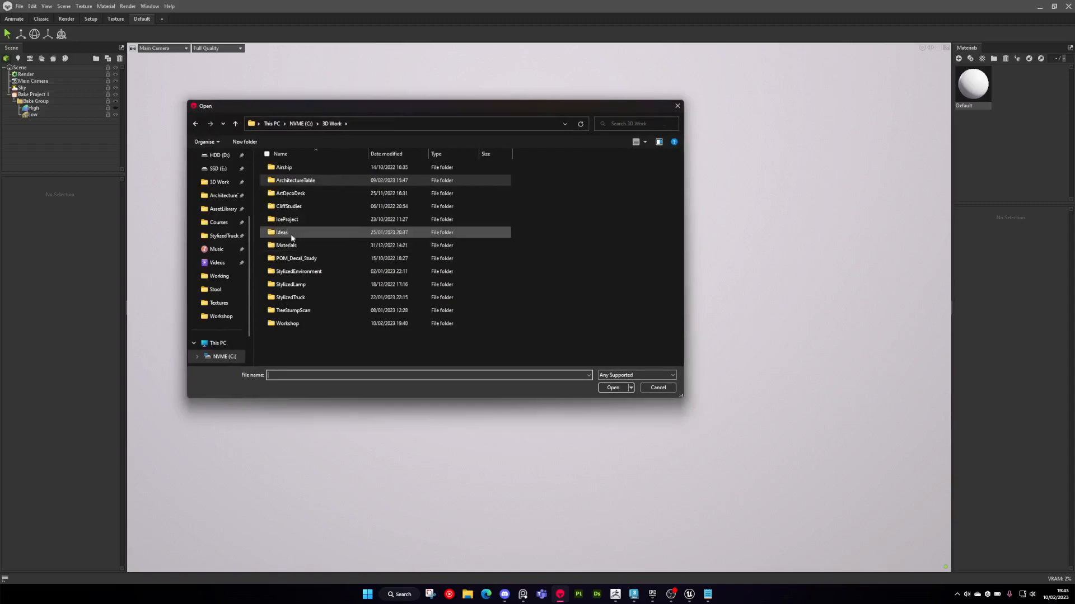
double_click(288, 322)
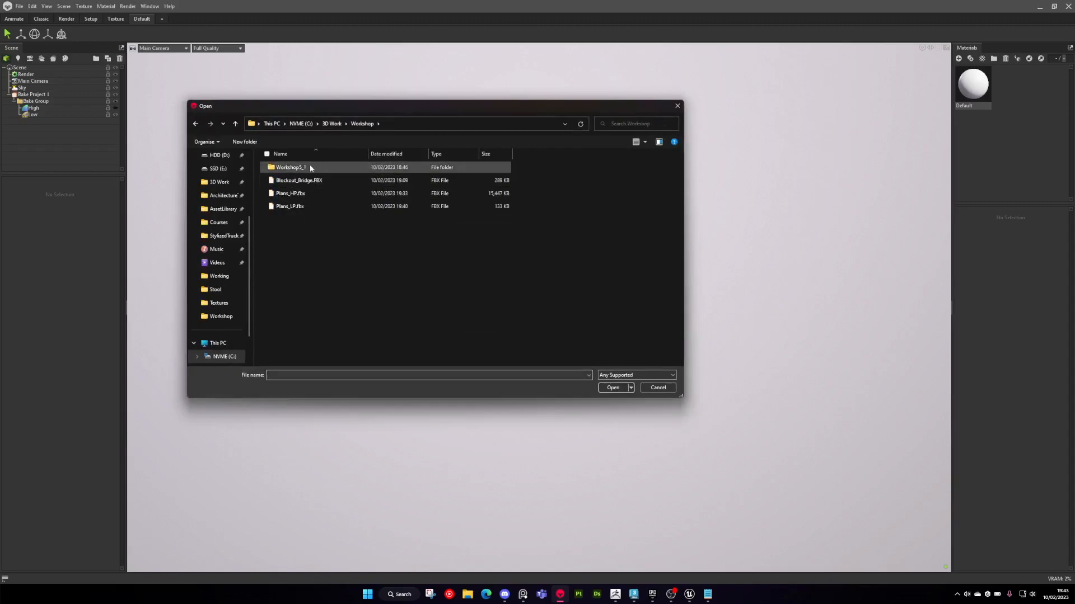
double_click(303, 207)
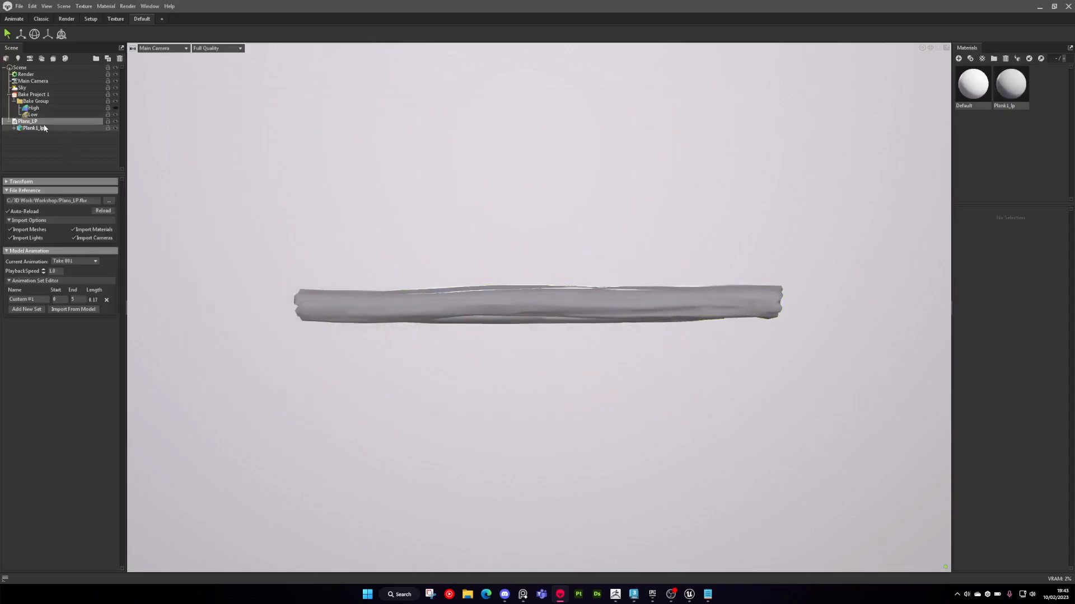
left_click_drag(365, 247, 469, 327)
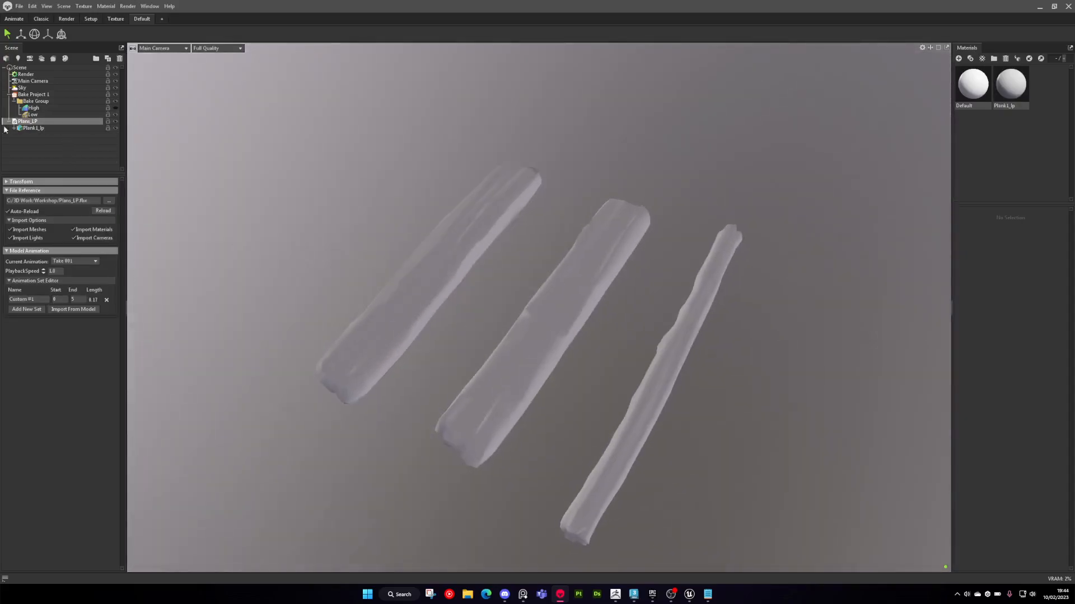
left_click_drag(37, 116, 38, 115)
- Try to import the existing Plans_HP.fbx and place it in the bake group's High slot
left_click(36, 108)
left_click(7, 59)
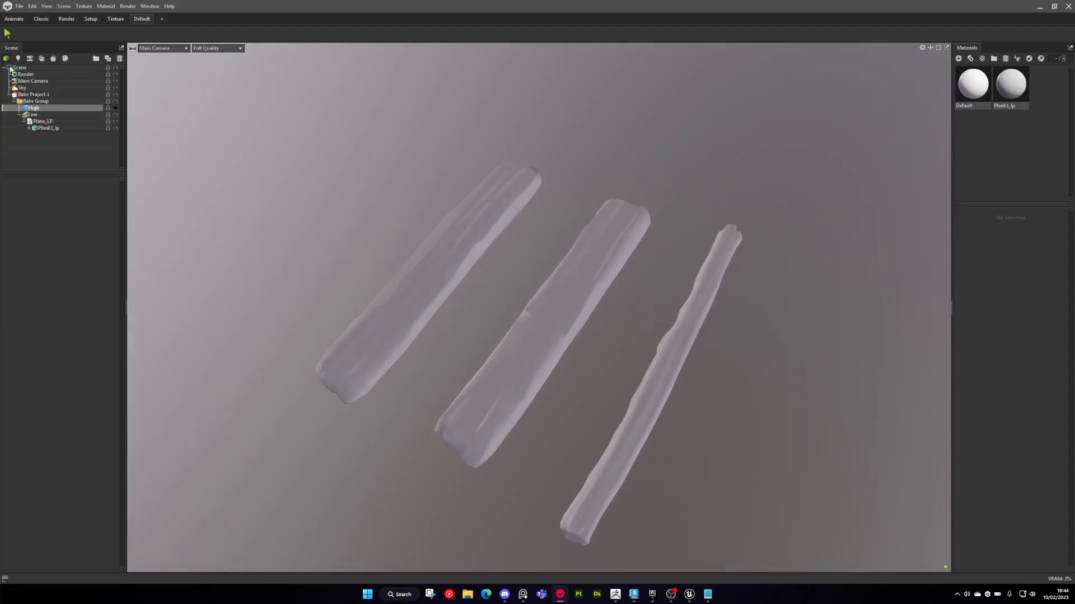
double_click(290, 194)
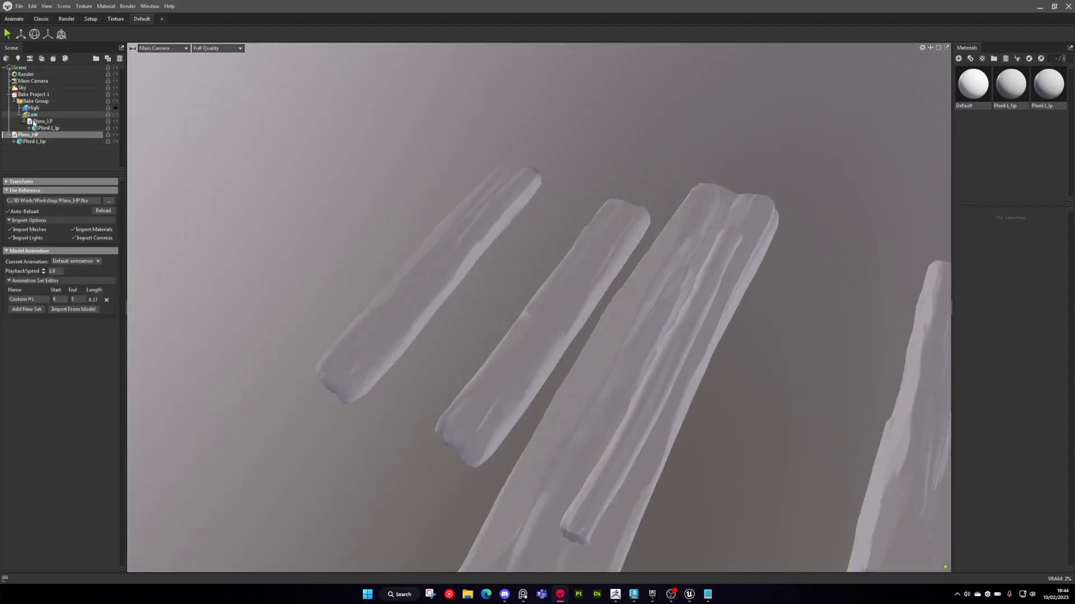
left_click_drag(32, 136, 34, 109)
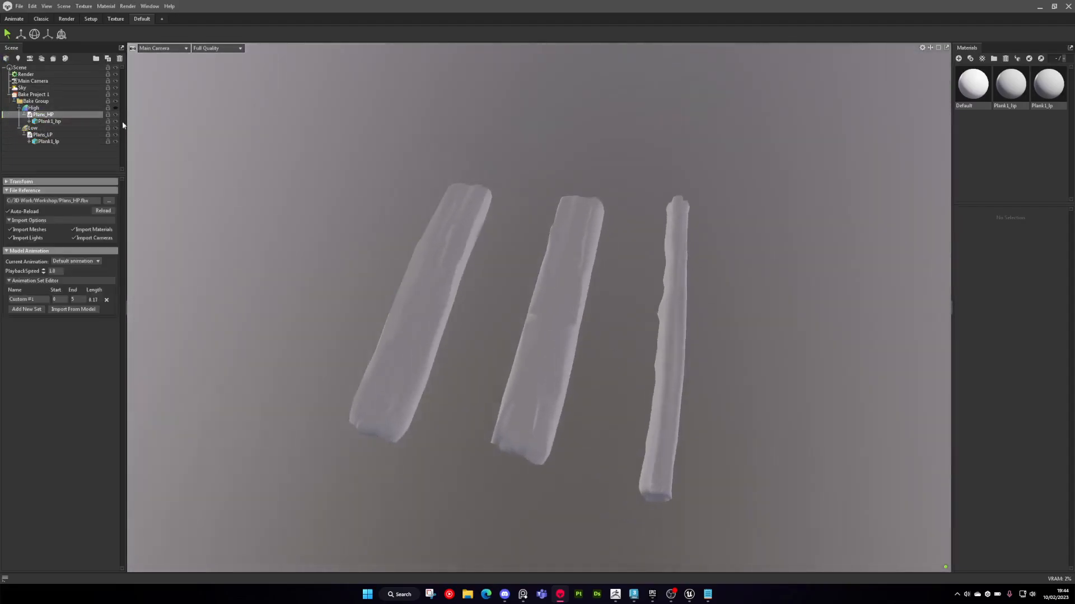
- Show the High slot's meshes and compare the size of the high-poly planks with the low-poly ones
left_click(116, 107)
scroll(547, 279, "down", 5)
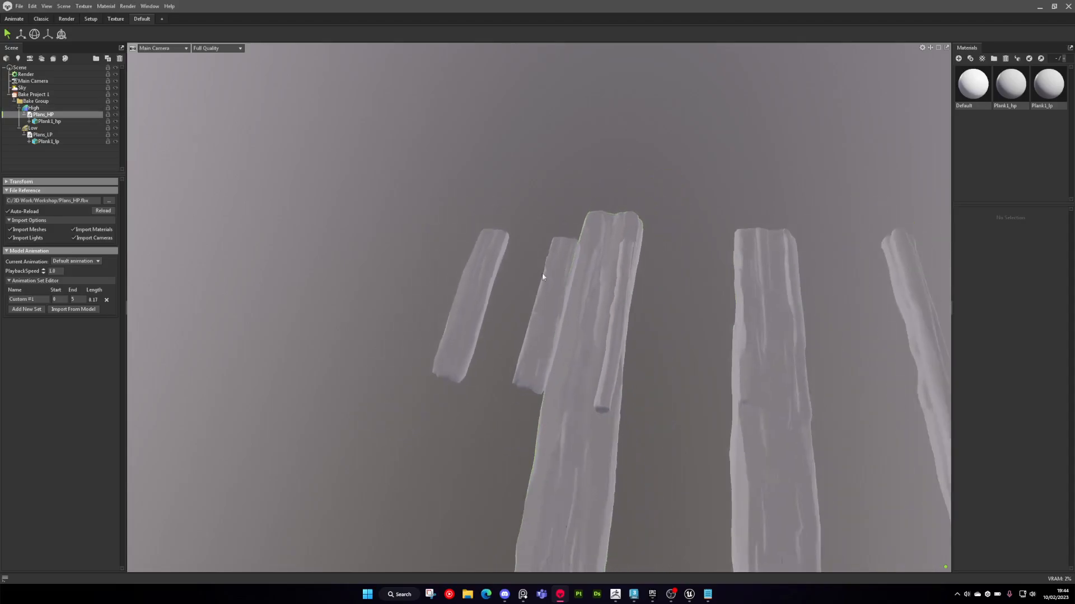
left_click_drag(533, 304, 513, 283)
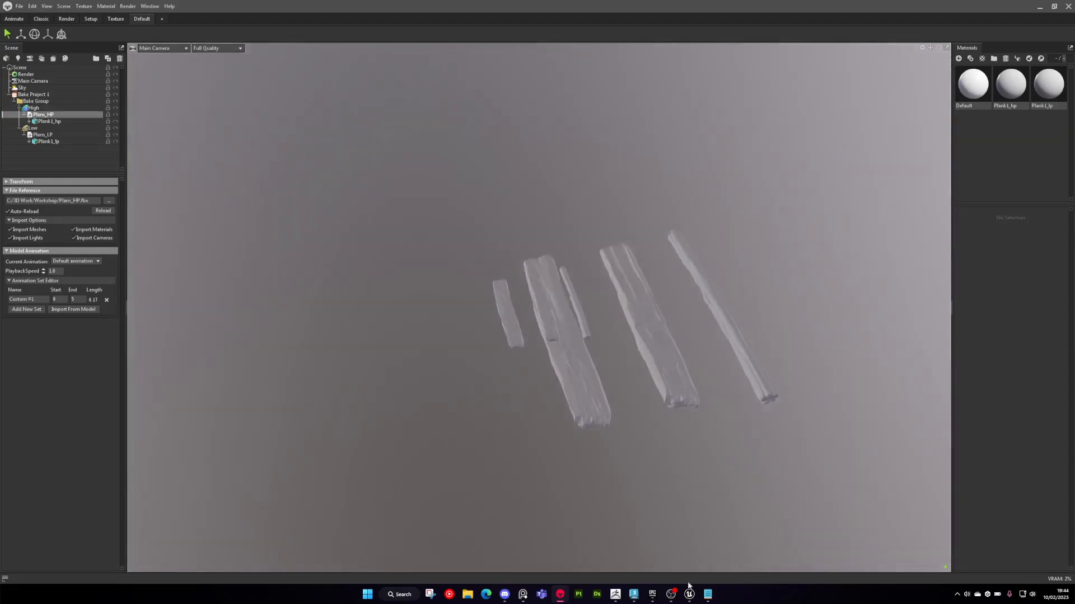
- Switch to 3ds Max, unhide Plank1_hp, and select Plank1_lp to check its transform alongside the high-poly planks
left_click(633, 594)
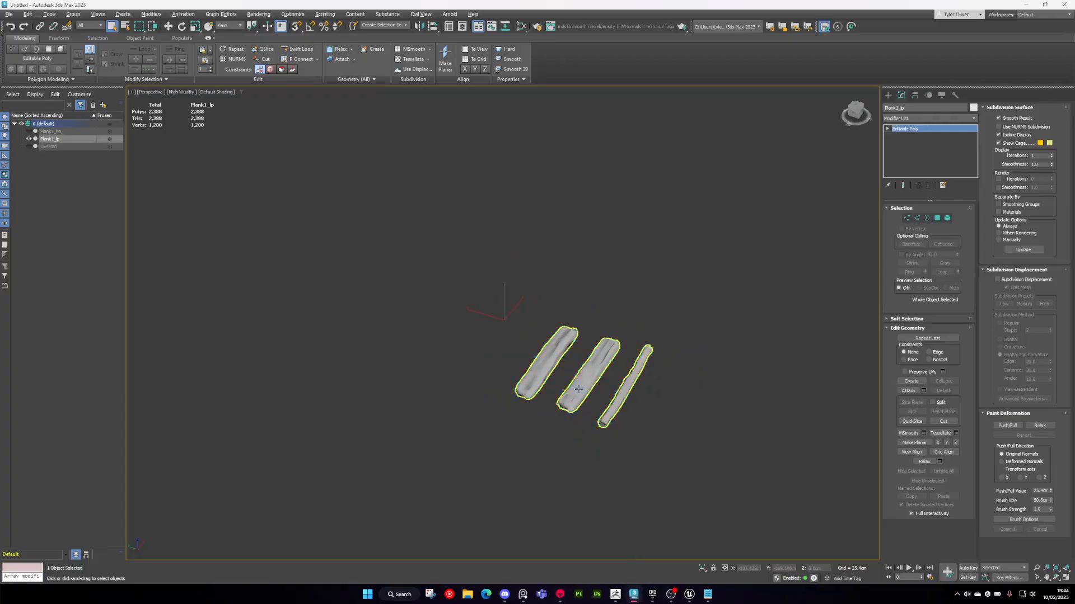
left_click(30, 132)
left_click(542, 315)
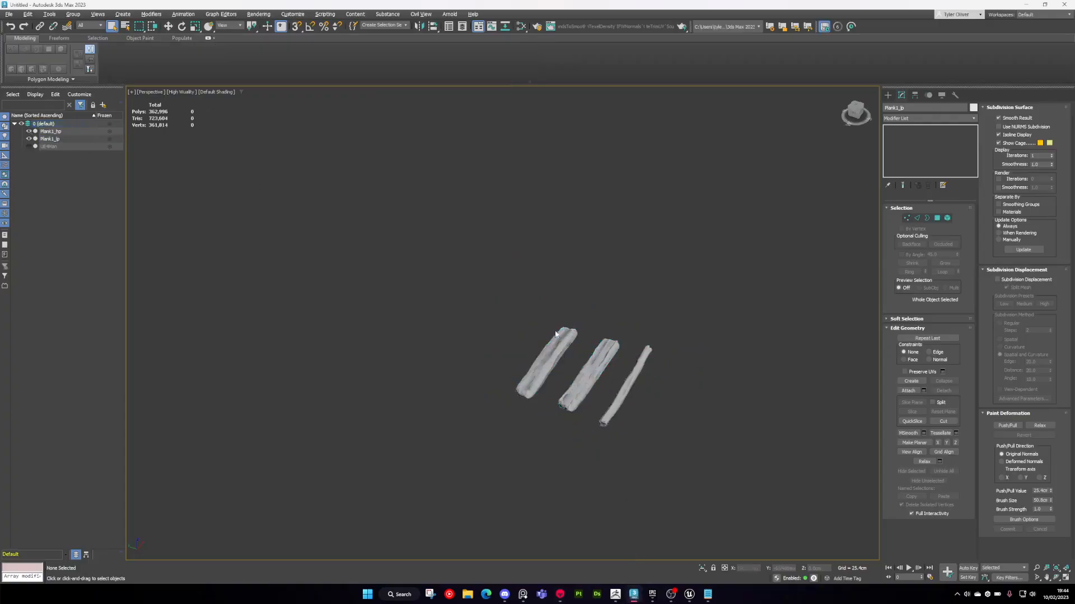
scroll(543, 315, "up", 5)
left_click(70, 139)
key("z")
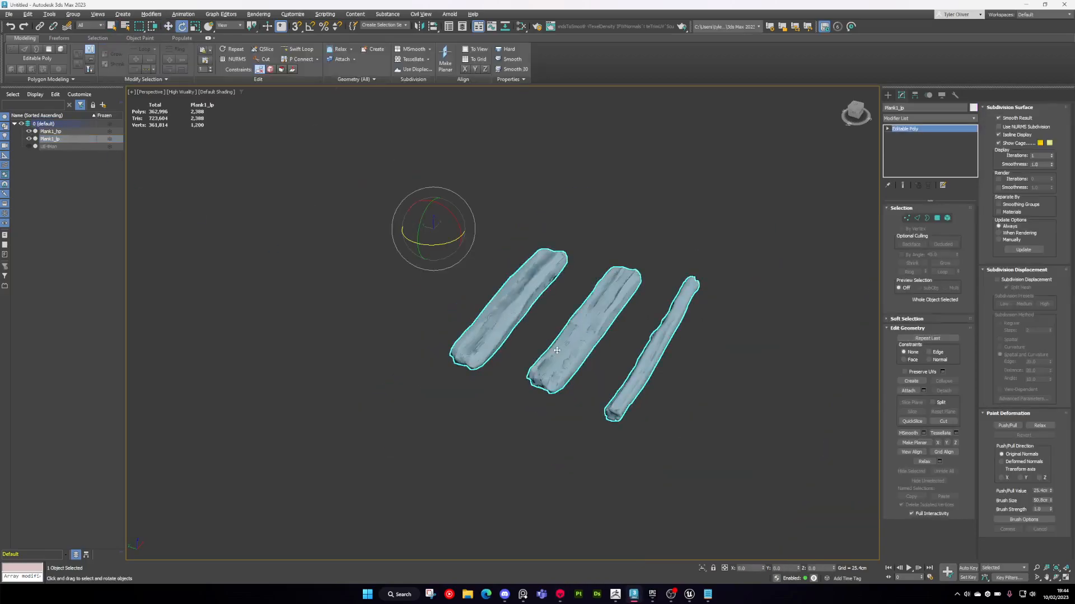
key("r")
- Export only Plank1_hp as FBX to the Workshop folder, overwriting Plans_HP.fbx
left_click(52, 132)
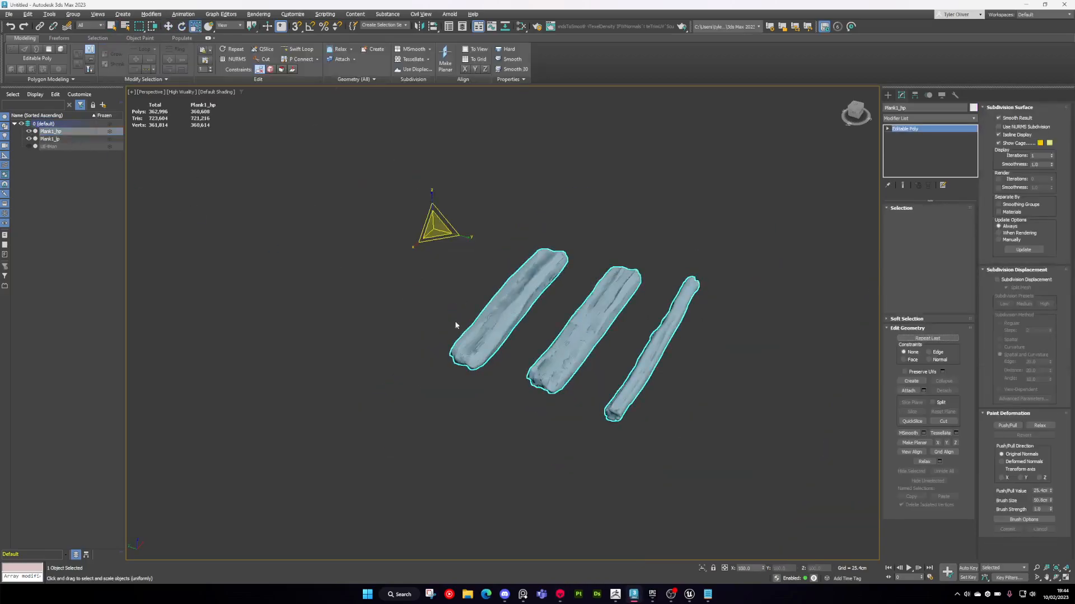
key("z")
middle_click_drag(509, 372, 529, 390, "alt")
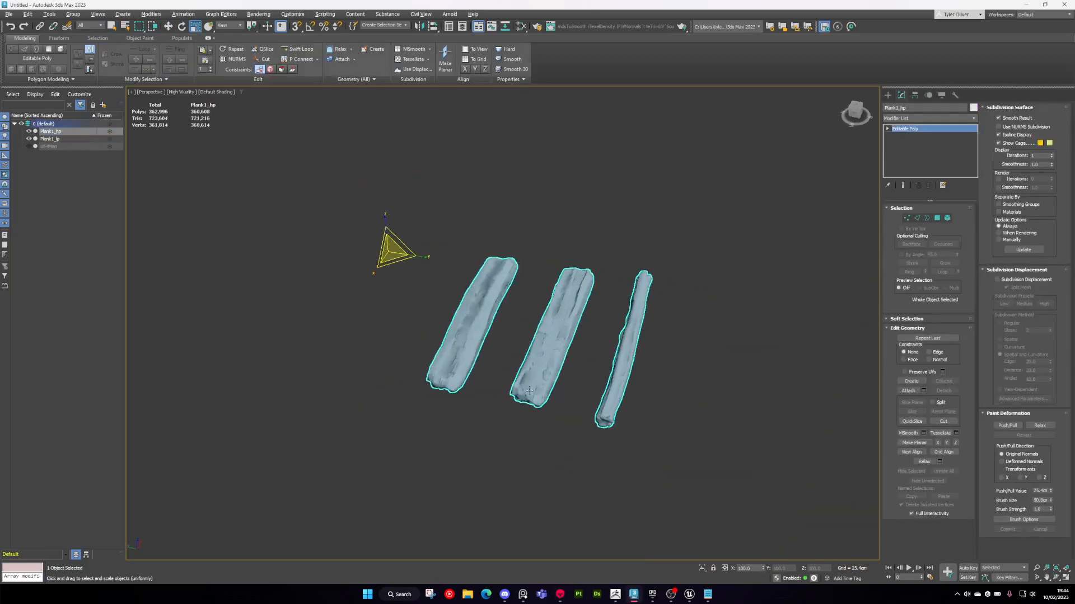
left_click(9, 14)
mouse_move(35, 138)
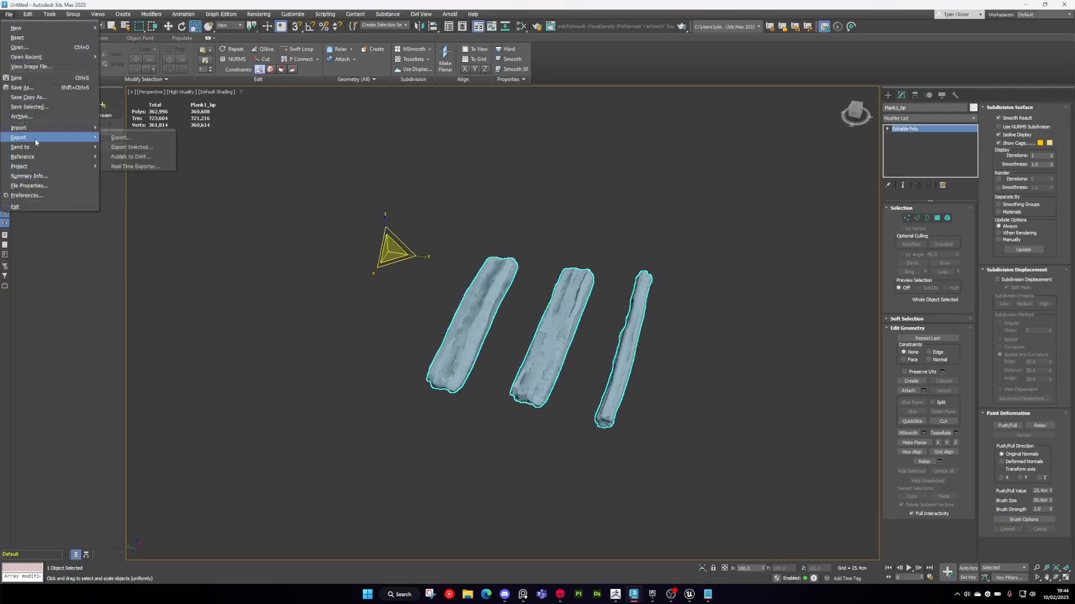
left_click(134, 147)
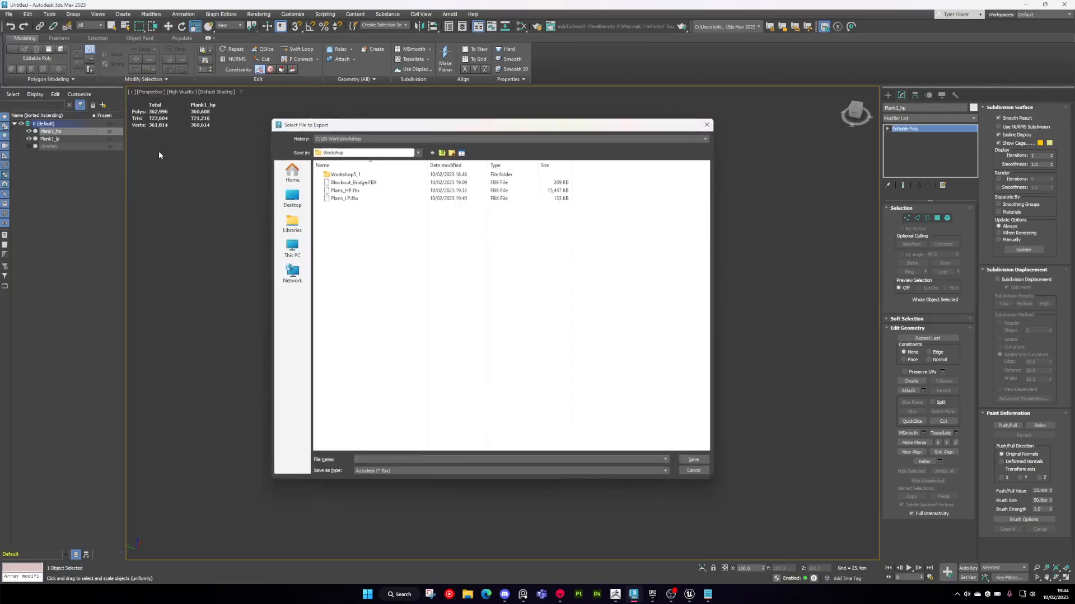
double_click(353, 191)
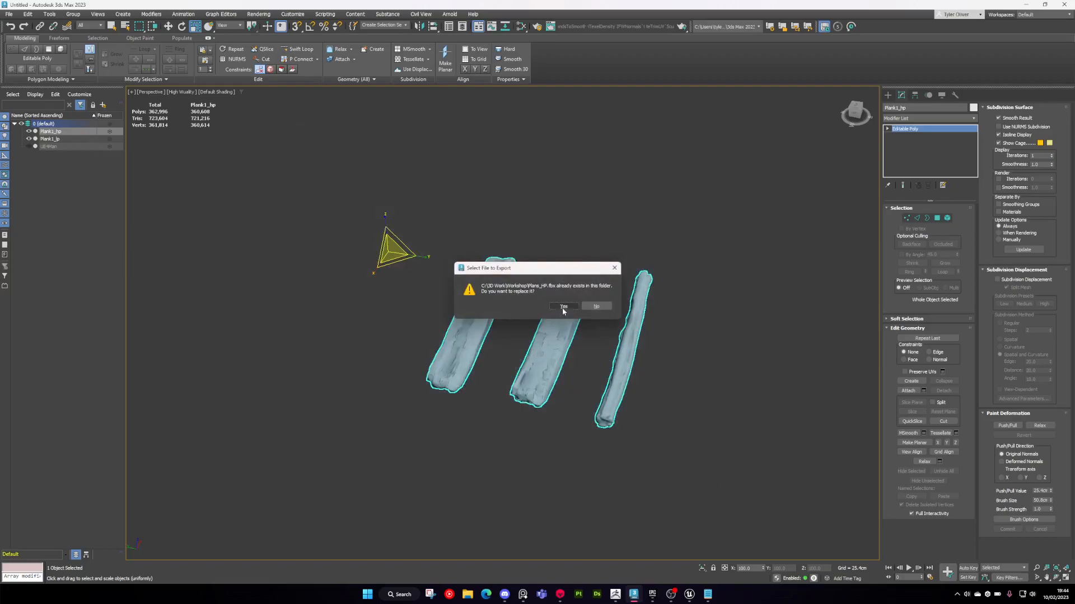
left_click(561, 308)
left_click(607, 405)
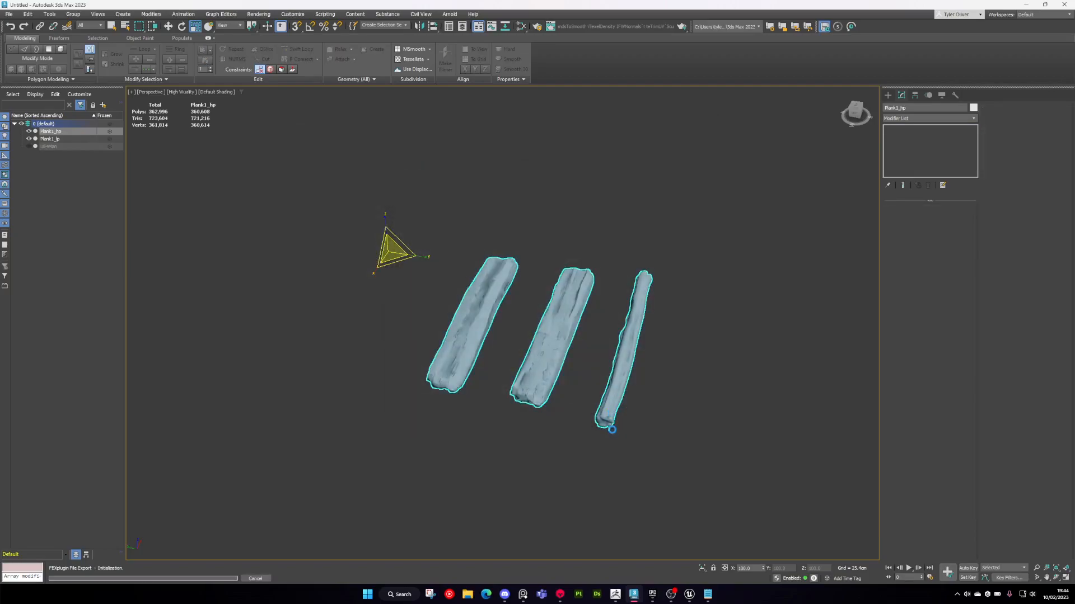
- Switch back to Marmoset Toolbag and delete the outdated Plans_HP model from the High slot
left_click(561, 595)
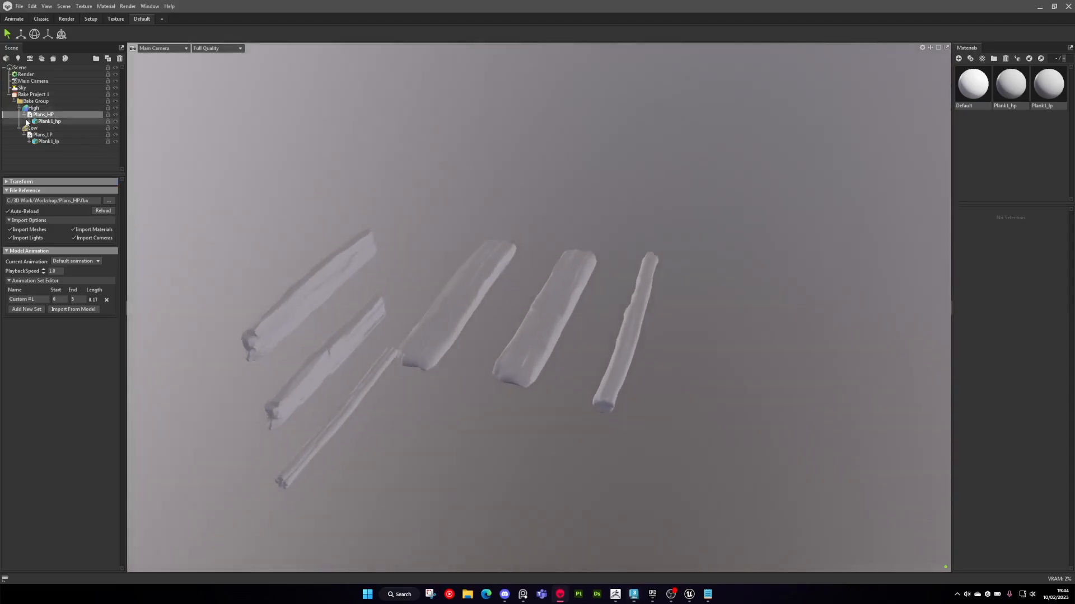
left_click(36, 102)
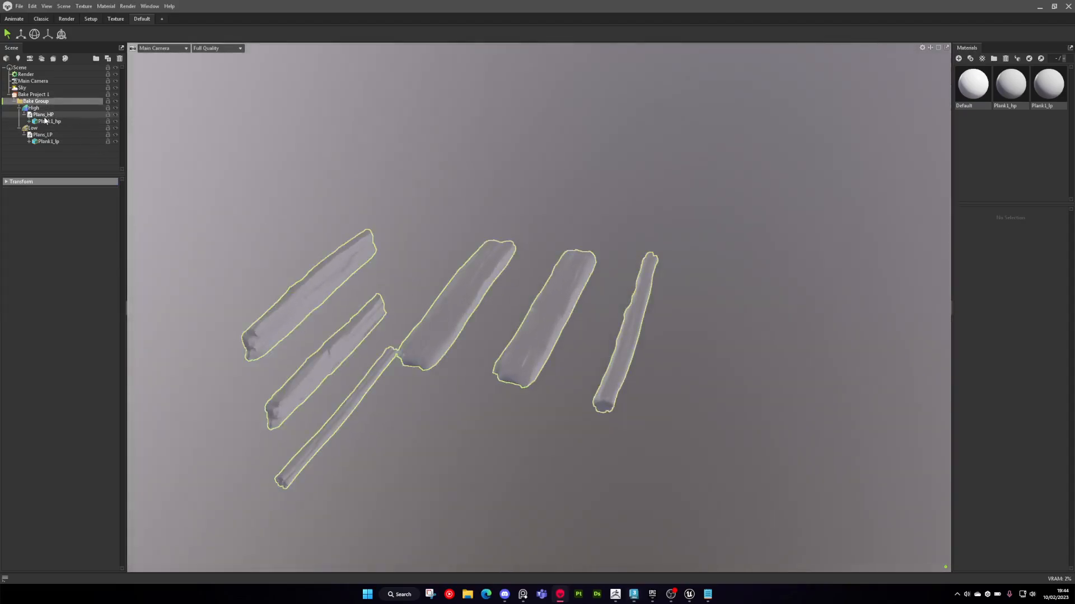
left_click(45, 116)
key("Delete")
- Import the re-exported Plans_HP.fbx, place it in the High slot, and check its alignment with the low-poly planks
left_click(37, 109)
key("ctrl+i")
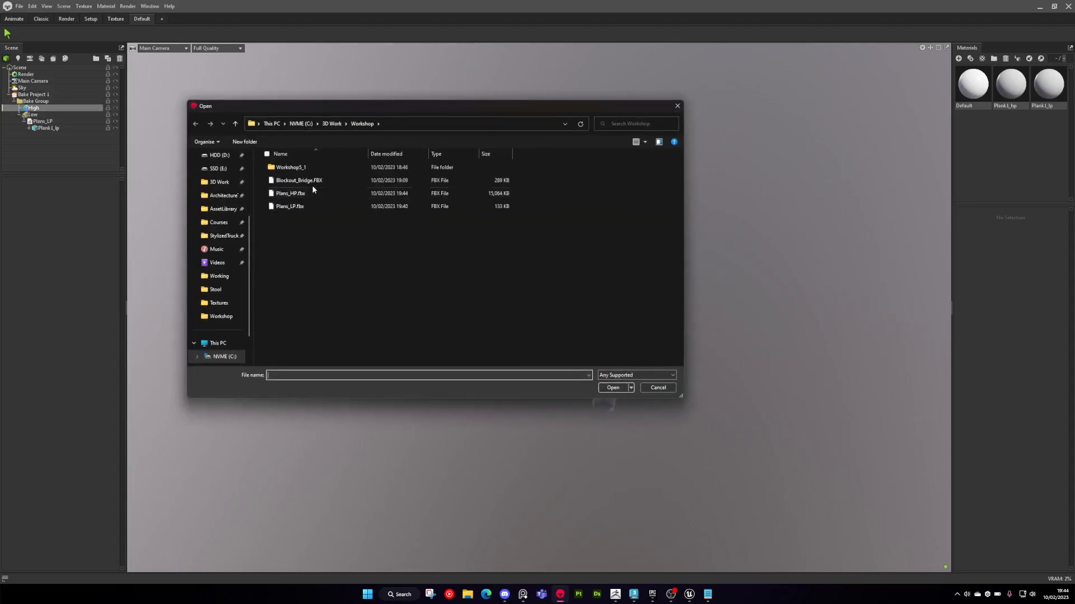
double_click(290, 194)
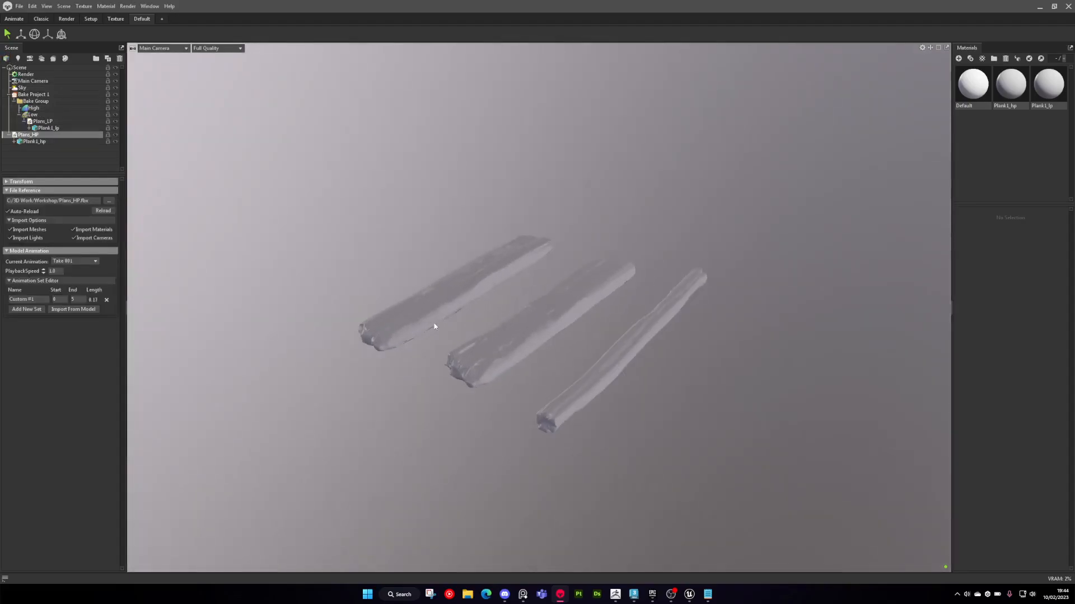
scroll(434, 327, "up", 3)
left_click_drag(435, 326, 448, 336)
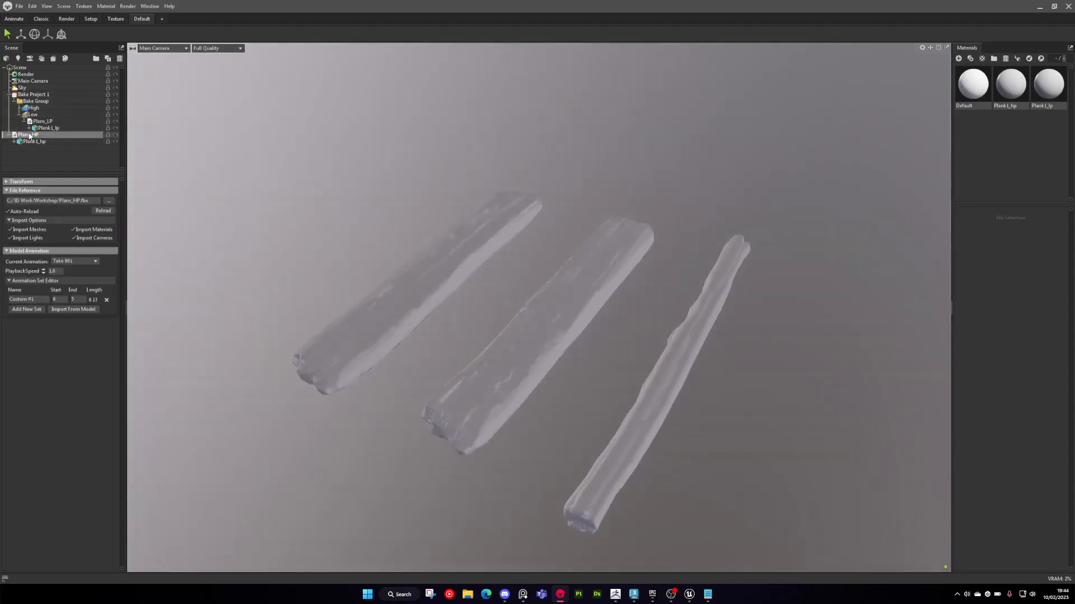
left_click_drag(43, 111, 43, 109)
scroll(549, 375, "down", 2)
left_click_drag(549, 375, 711, 454)
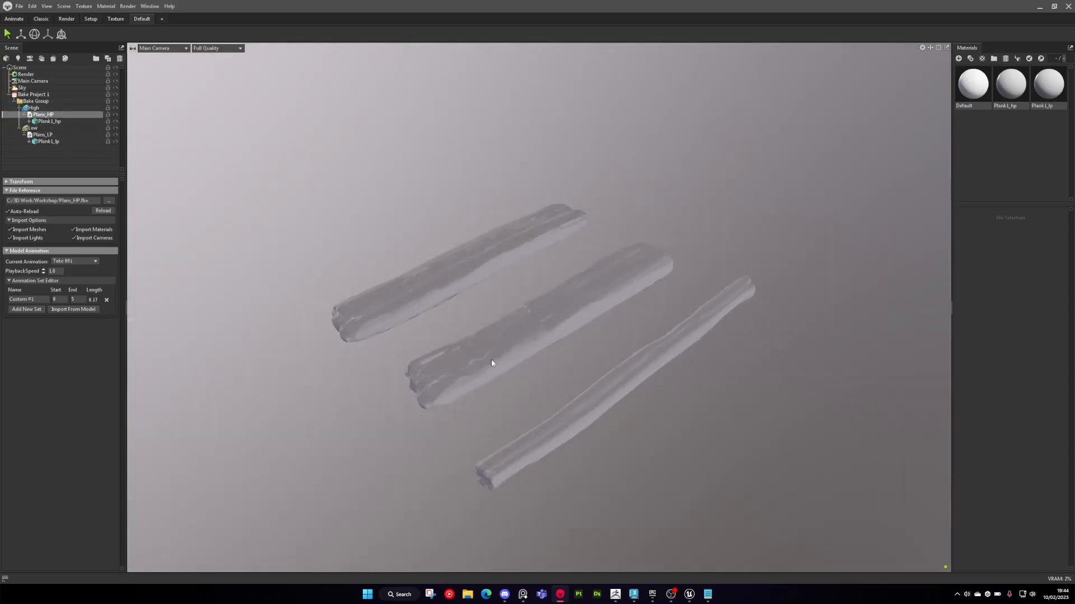
- Select the Low slot to show the bake cage around the planks and raise the cage opacity to 1.0
scroll(525, 333, "down", 2)
left_click_drag(526, 333, 621, 332)
scroll(588, 355, "up", 3)
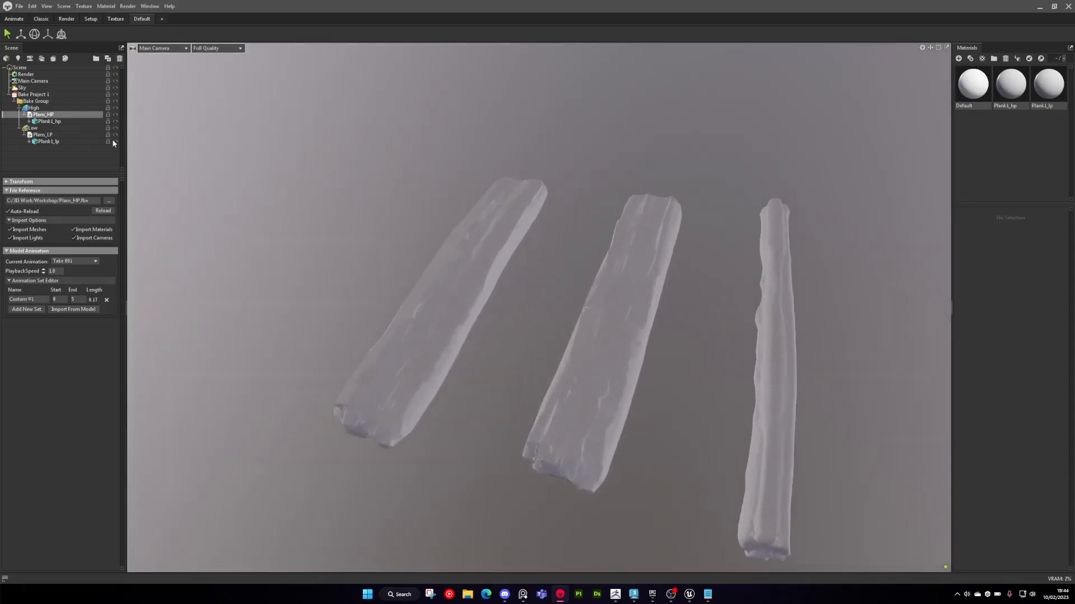
left_click(32, 128)
left_click_drag(249, 259, 436, 235)
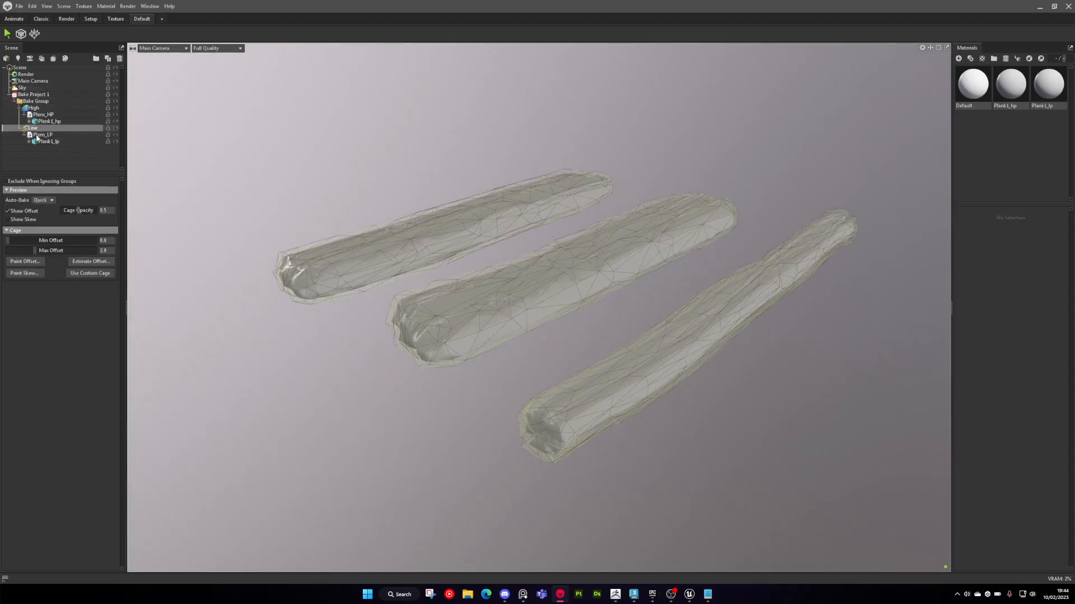
left_click_drag(79, 211, 100, 211)
left_click_drag(717, 255, 727, 336)
- Change the sky backdrop to Color mode with a dark grey of RGB 45, 45, 45
left_click(22, 88)
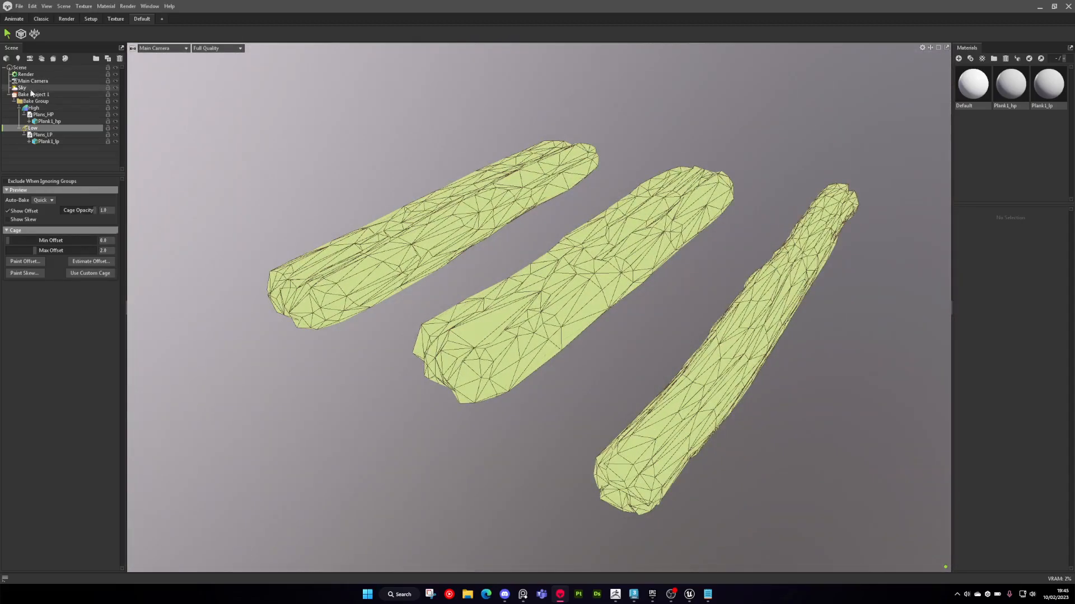
left_click(38, 336)
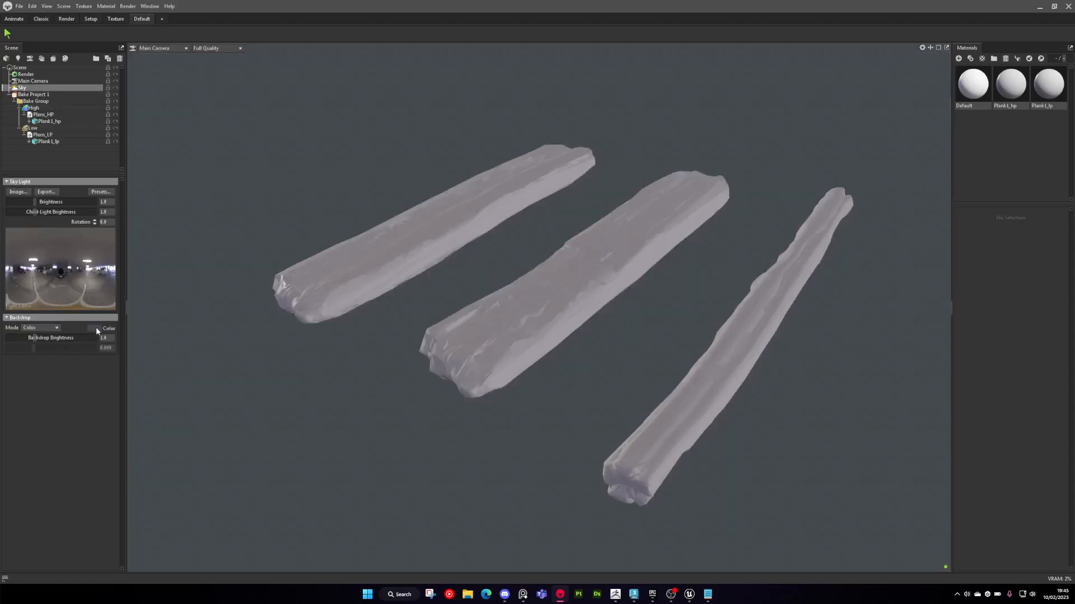
left_click(95, 328)
left_click_drag(575, 336, 575, 329)
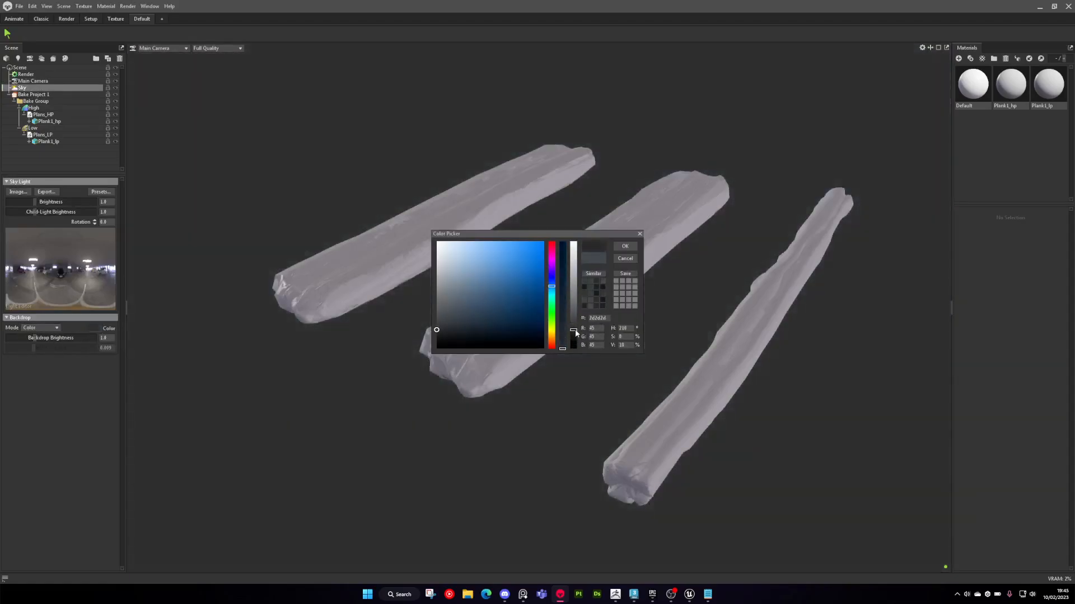
left_click(630, 247)
scroll(617, 279, "up", 2)
left_click_drag(617, 280, 465, 282)
scroll(625, 256, "down", 2)
- Set the Low slot's auto-bake to None and adjust the cage max offset to about 1.46 so it encloses the planks
left_click(34, 128)
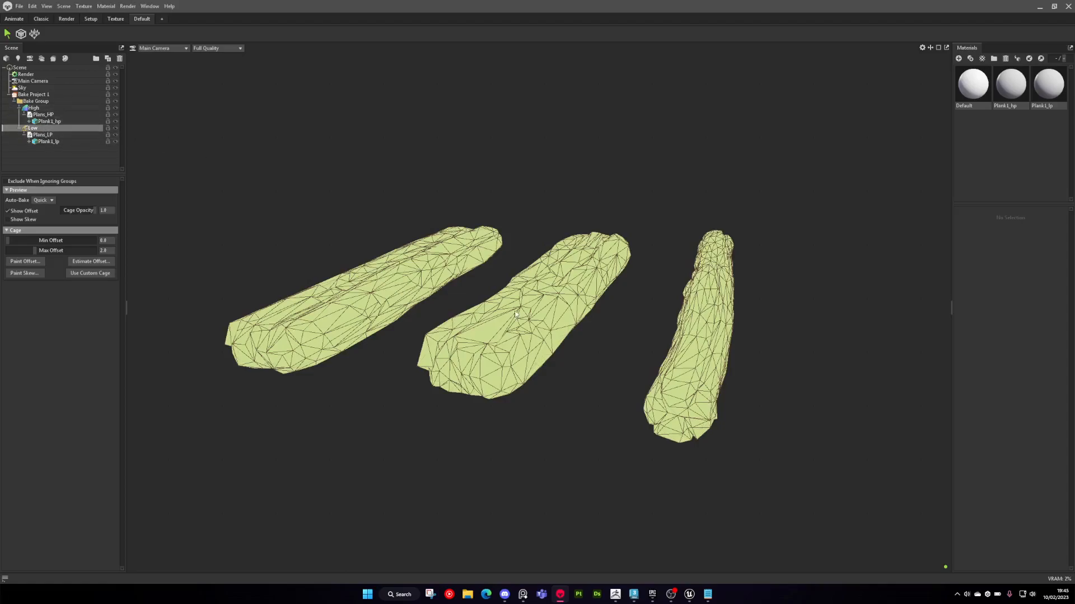
left_click(44, 200)
left_click(42, 206)
left_click_drag(35, 251, 34, 252)
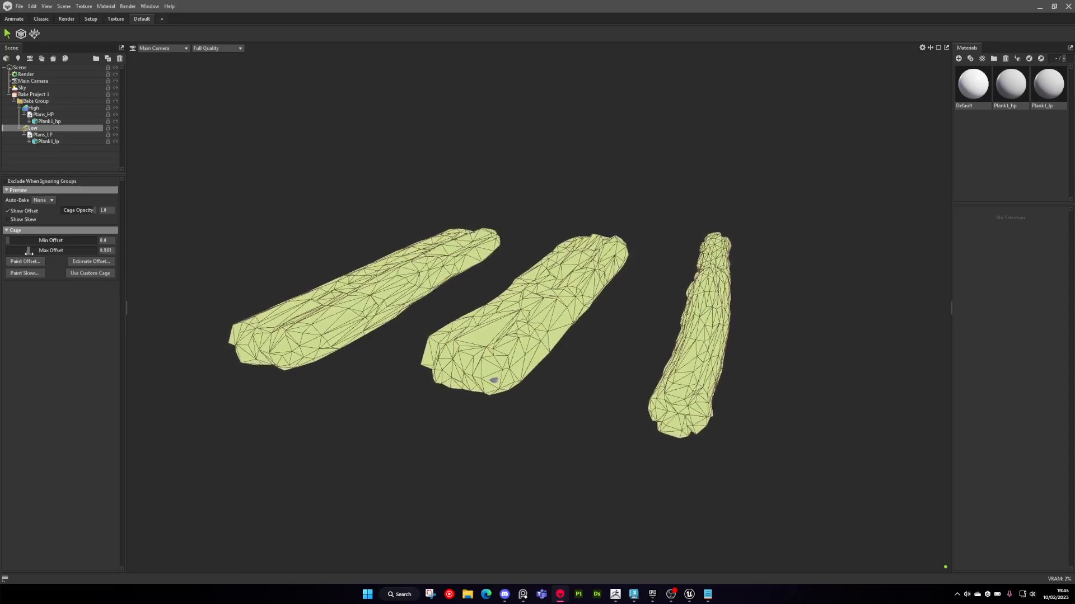
left_click_drag(476, 375, 513, 240)
scroll(549, 375, "up", 5)
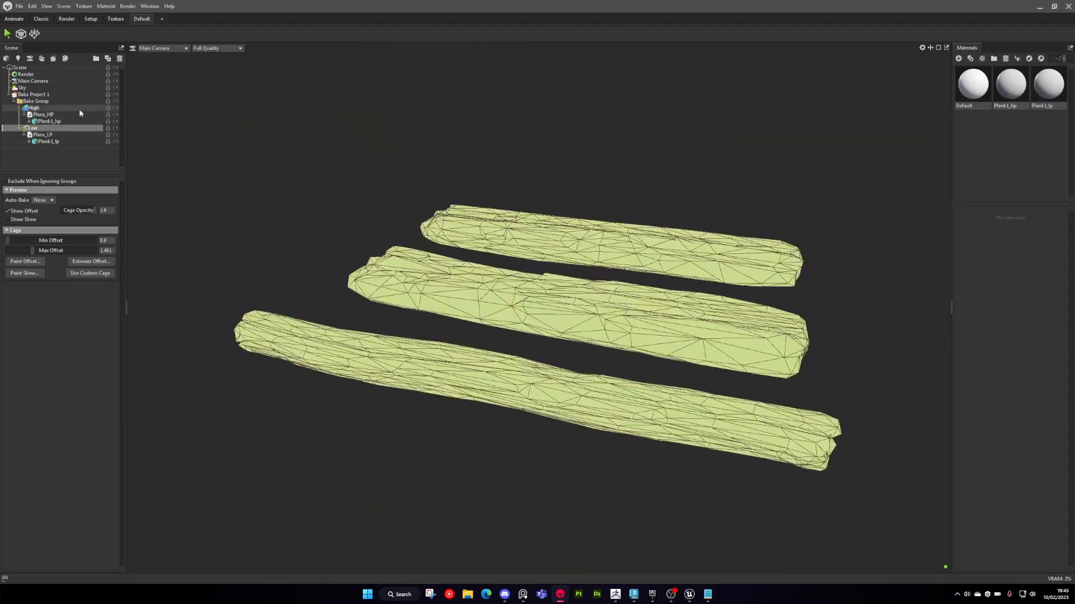
- Start choosing the output file for Bake Project 1 and create a folder named Bake inside 3D Work/Workshop
left_click(63, 108)
left_click(41, 101)
left_click(37, 95)
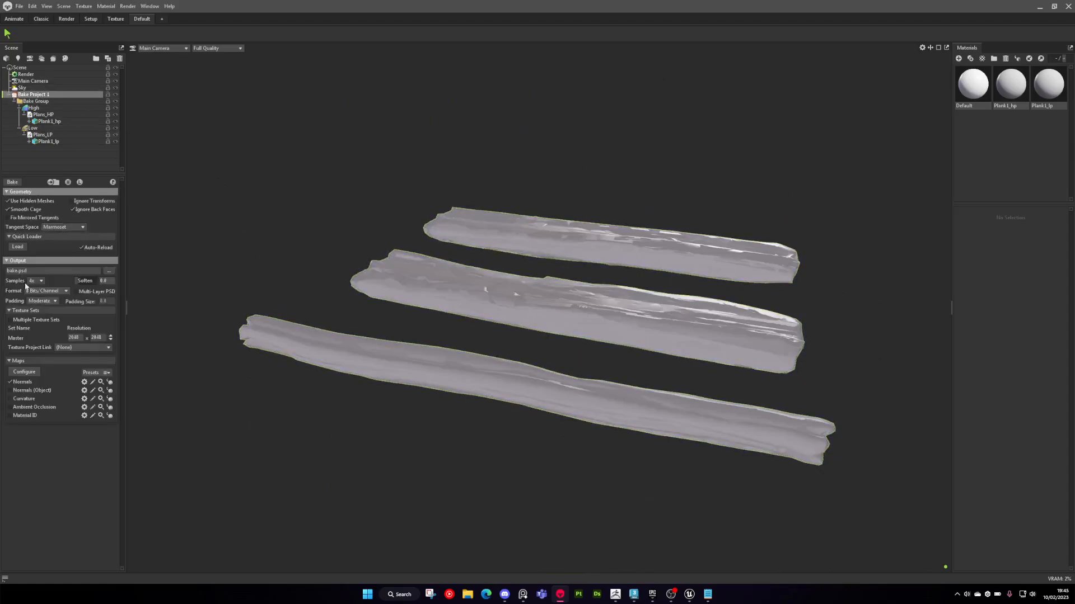
left_click(106, 270)
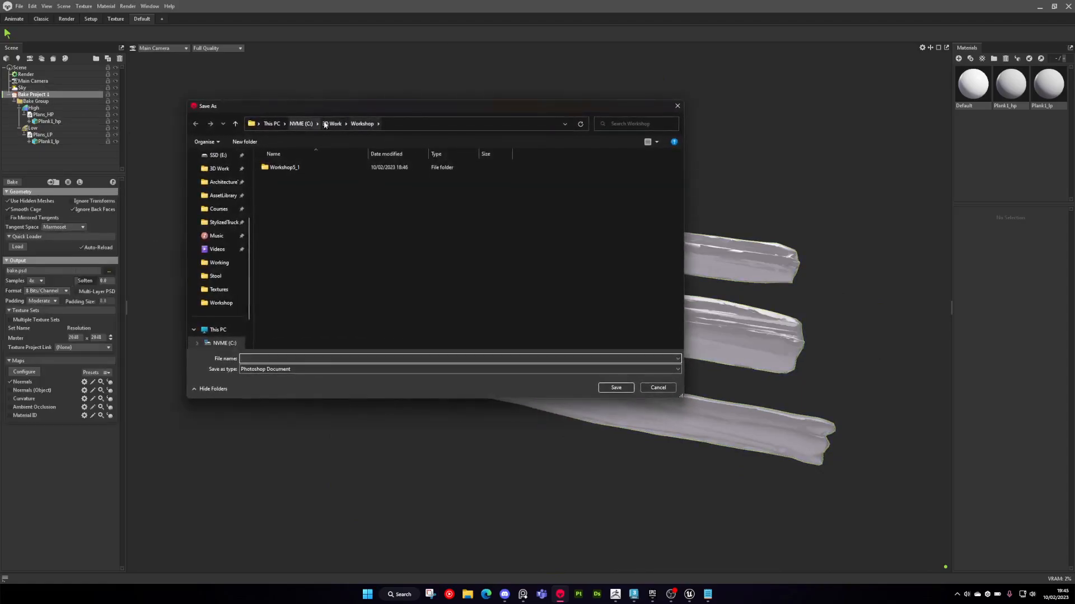
left_click(332, 124)
double_click(283, 323)
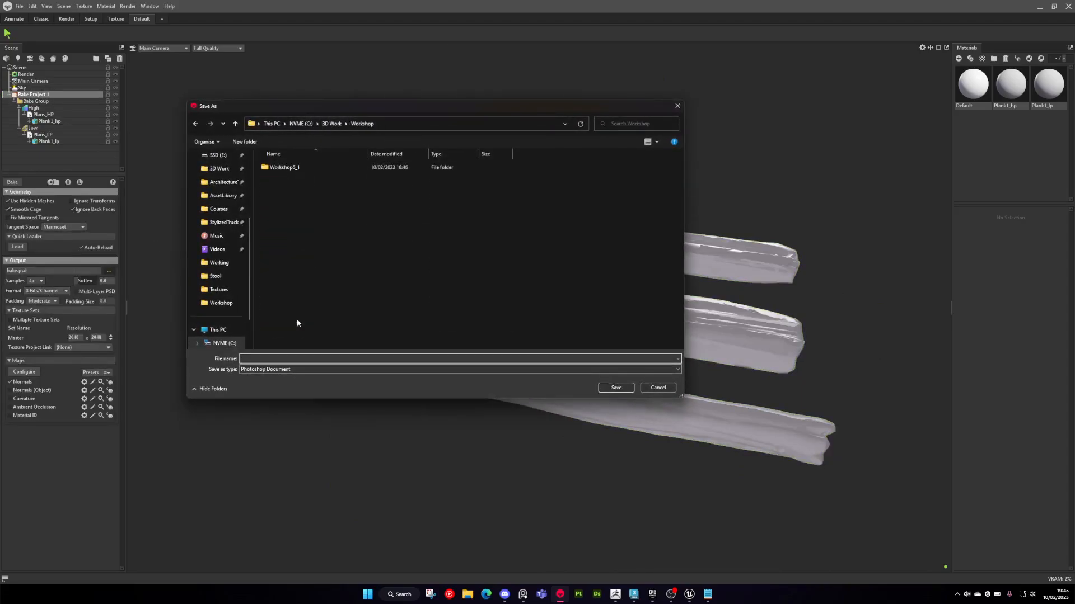
right_click(322, 224)
mouse_move(392, 304)
left_click(448, 302)
type("B")
key("Return")
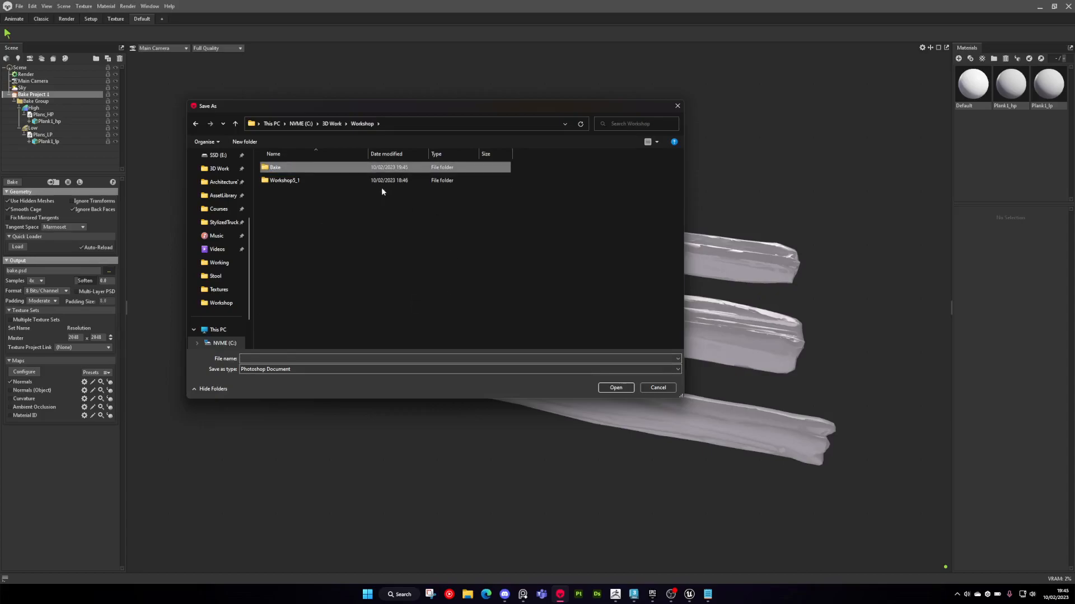
- Save the bake output path in the Bake folder as a JPEG image named Planks_Baked
double_click(375, 170)
left_click(263, 369)
left_click(260, 395)
left_click(266, 359)
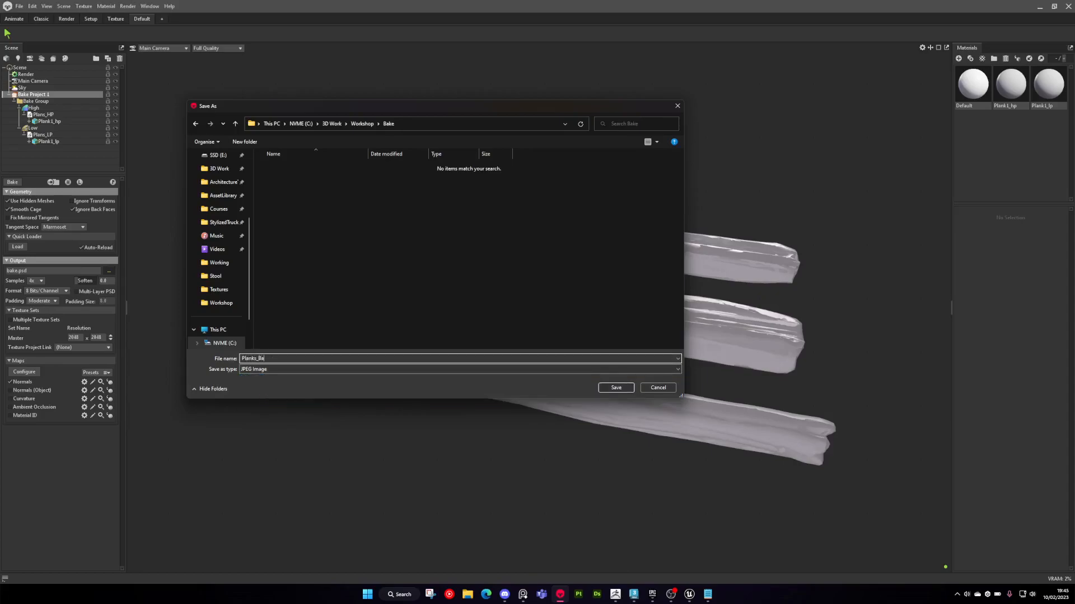
key("Return")
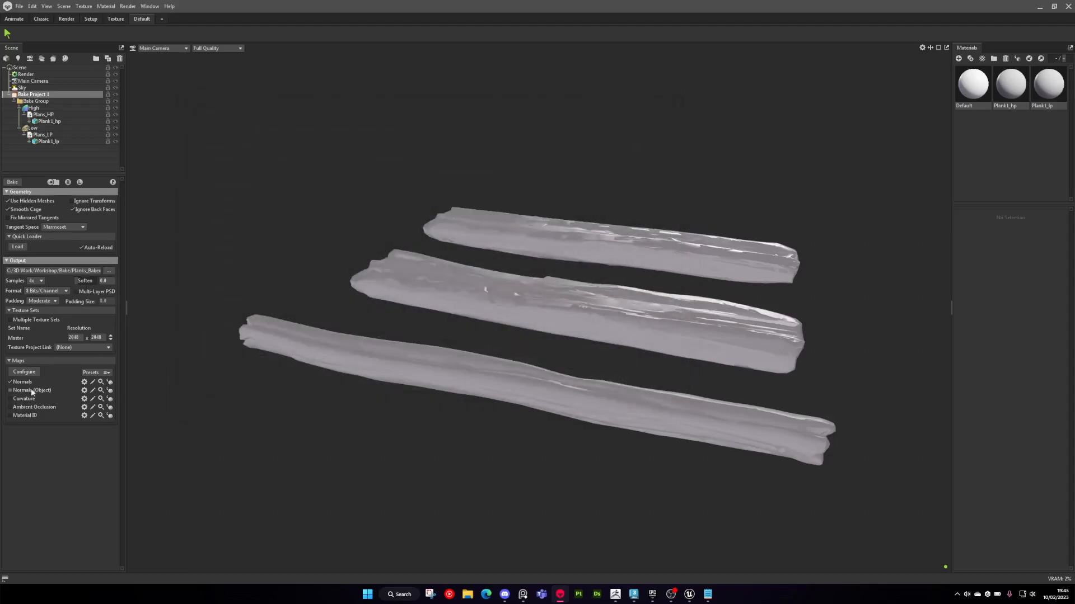
- Hide the High group to leave only the low-poly planks visible, and bake the Normals map
left_click(114, 109)
left_click_drag(616, 291, 602, 257)
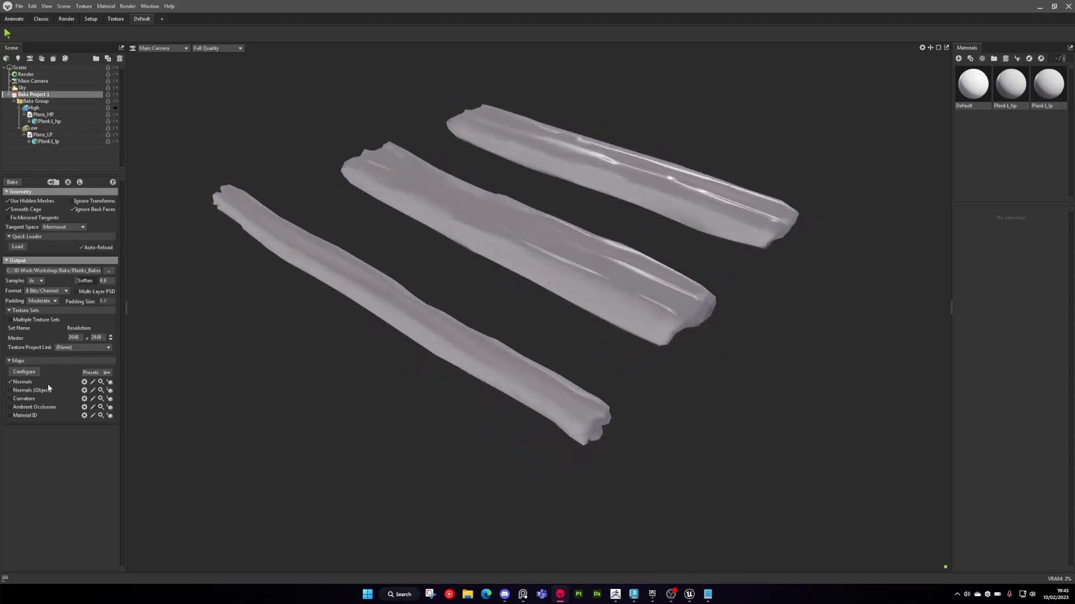
left_click(13, 182)
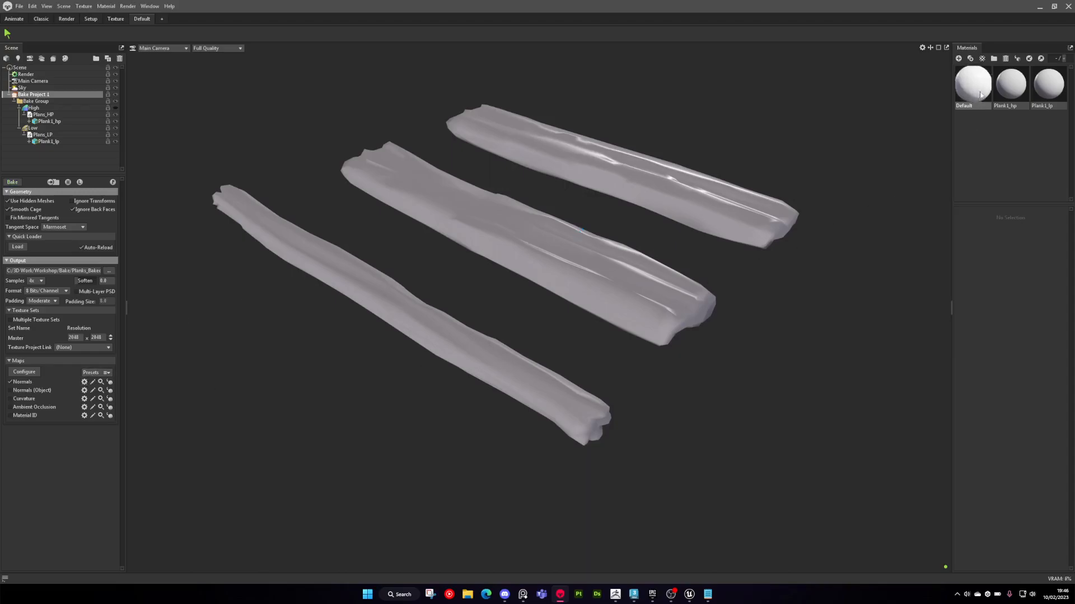
- Apply the Plank1_lp material to the low-poly planks and load Planks_Baked_normal.jpg as its normal map
left_click_drag(1044, 87, 587, 291)
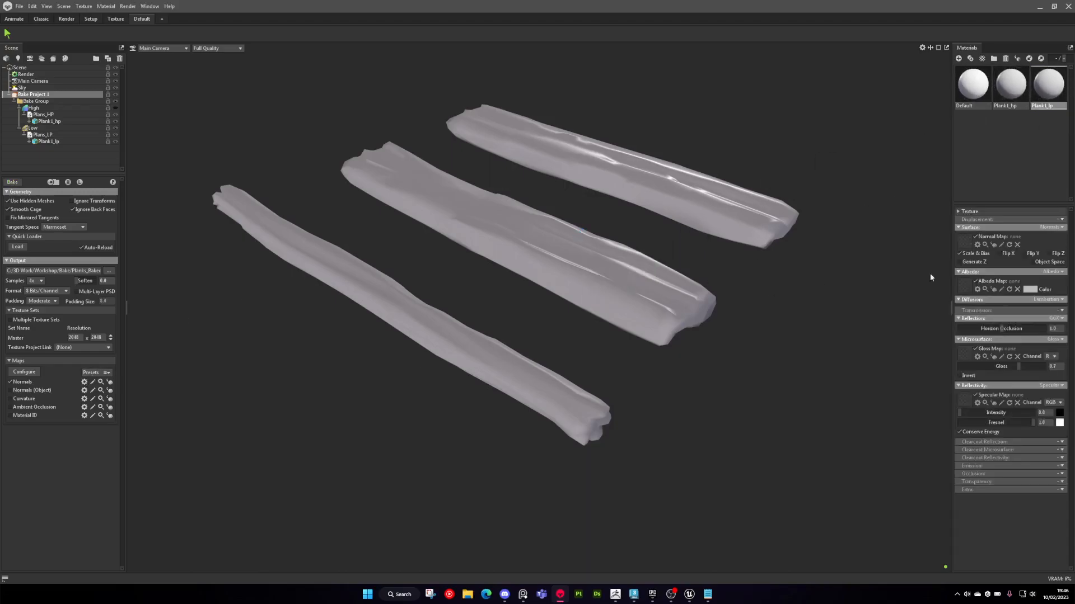
left_click(976, 243)
double_click(286, 182)
scroll(547, 277, "up", 1)
left_click_drag(610, 260, 480, 245)
left_click_drag(627, 289, 584, 315)
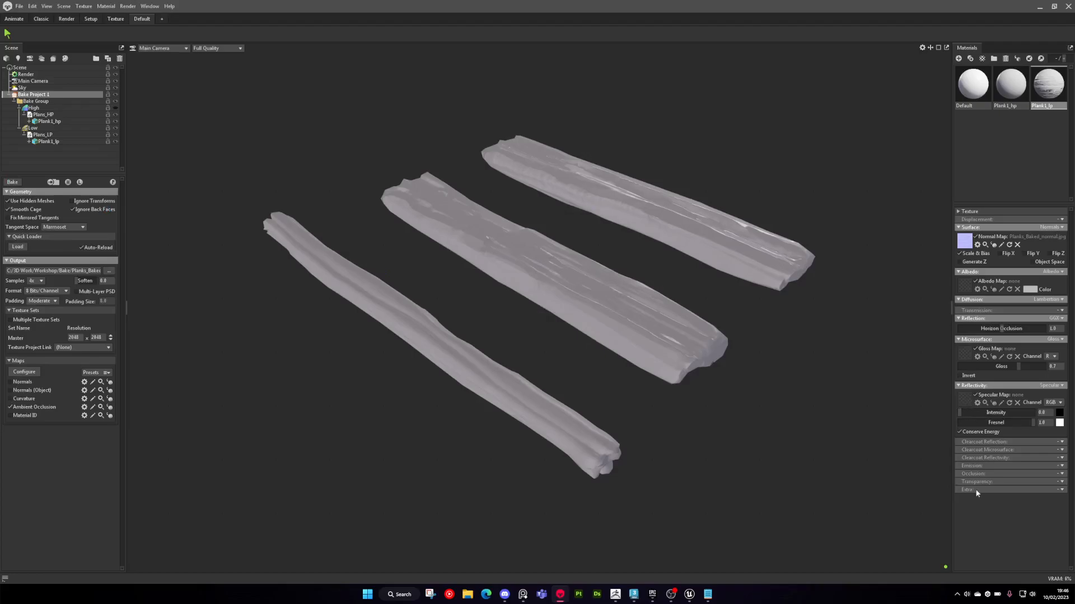
- Enable occlusion in the Plank1_lp material and load the baked ambient occlusion image as its occlusion map
left_click(1062, 475)
left_click(1041, 493)
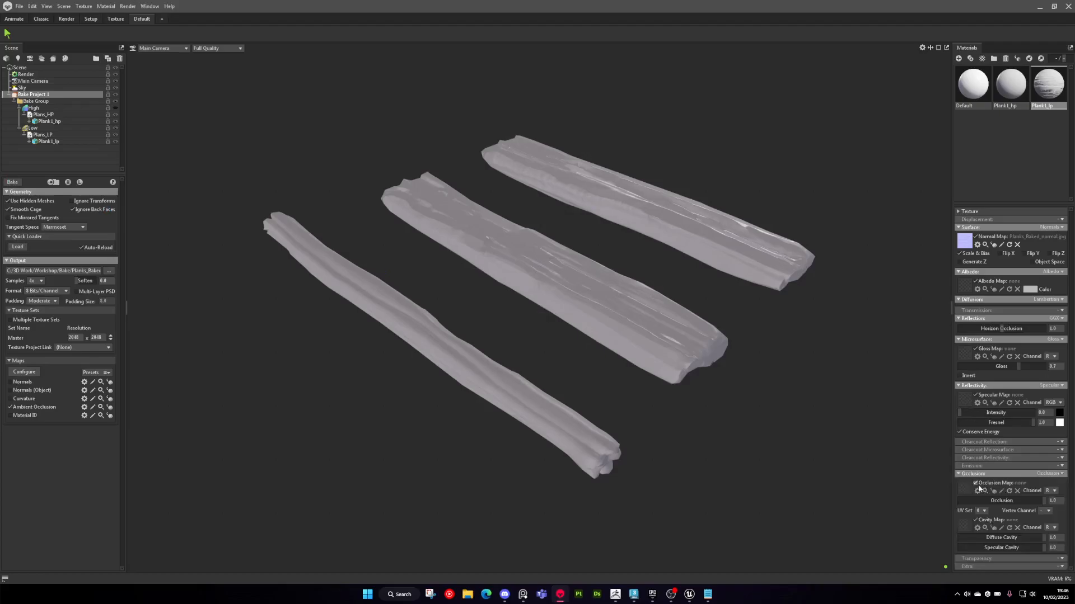
left_click(965, 488)
double_click(280, 176)
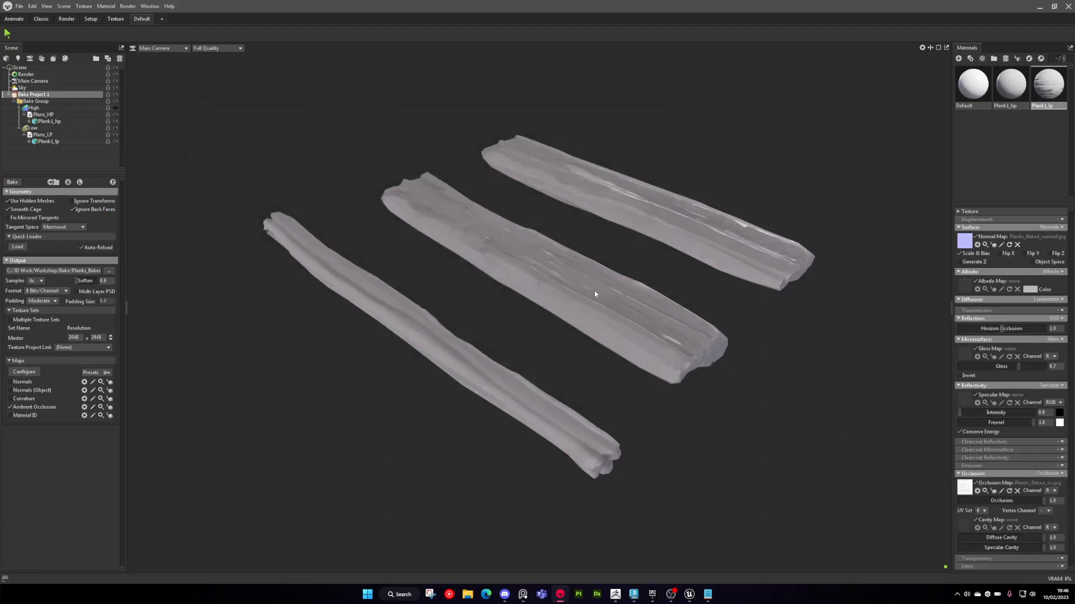
left_click_drag(634, 300, 608, 281)
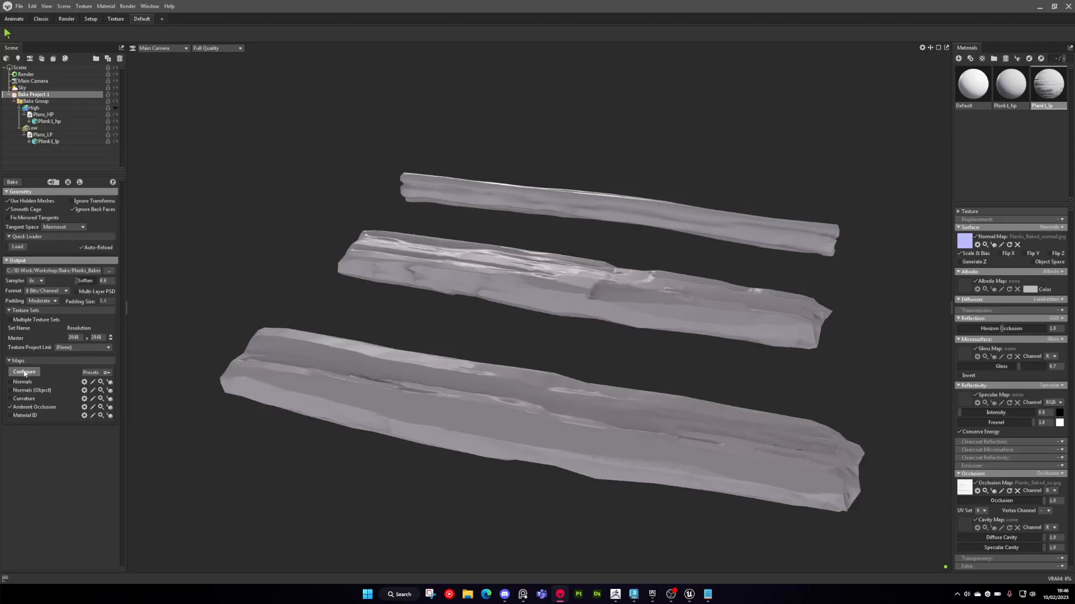
- Review the configurable bake maps, and load the baked curvature image as Plank1_lp's albedo map to inspect it on the planks
left_click(27, 372)
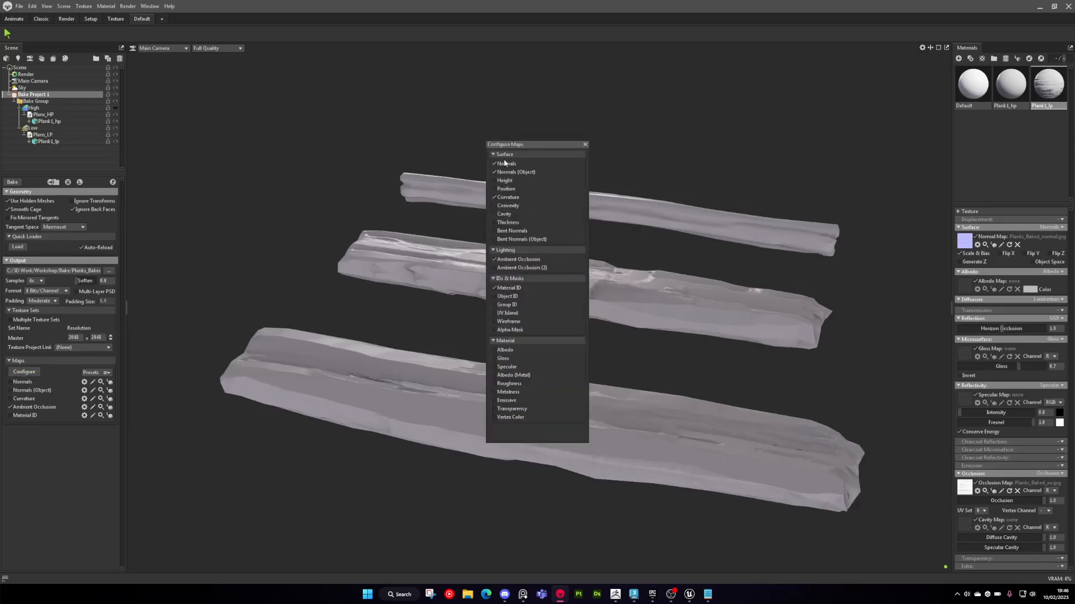
left_click(585, 145)
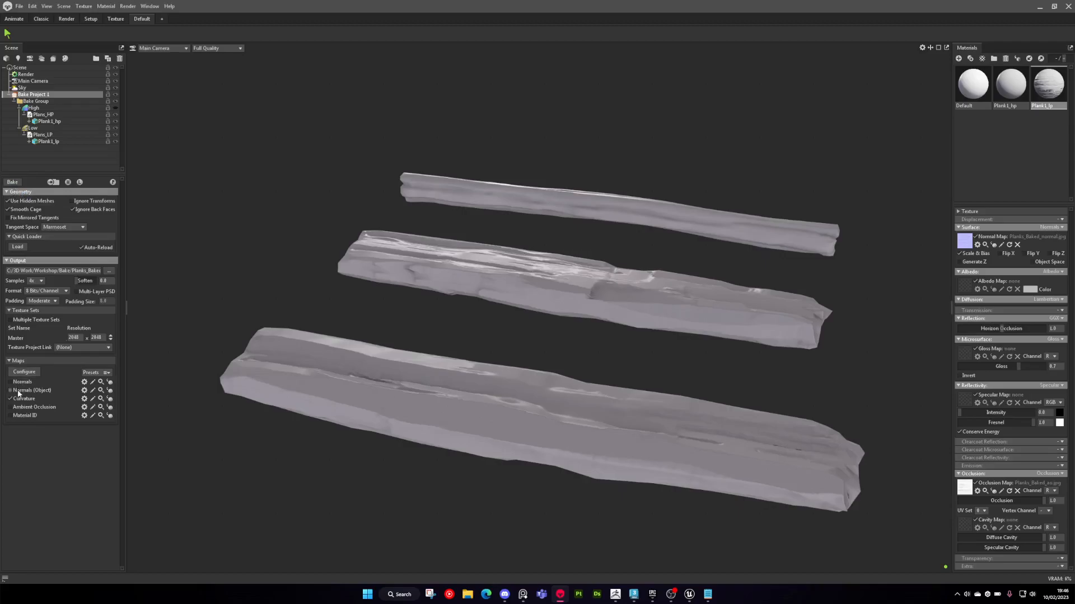
left_click(964, 285)
double_click(327, 173)
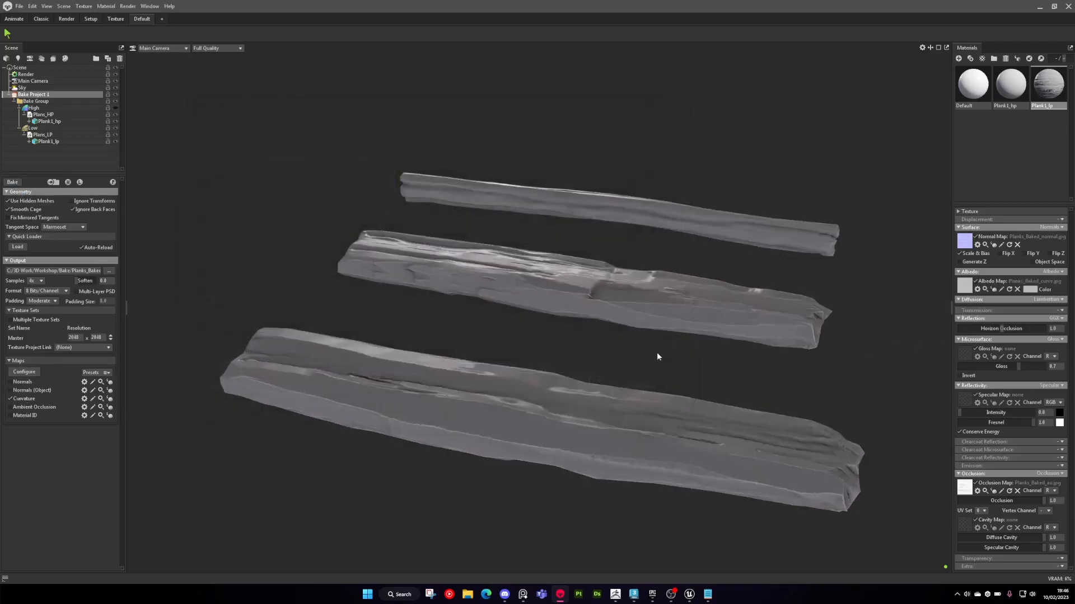
left_click_drag(657, 353, 568, 401)
scroll(537, 358, "up", 4)
left_click_drag(538, 357, 557, 327)
scroll(442, 373, "down", 4)
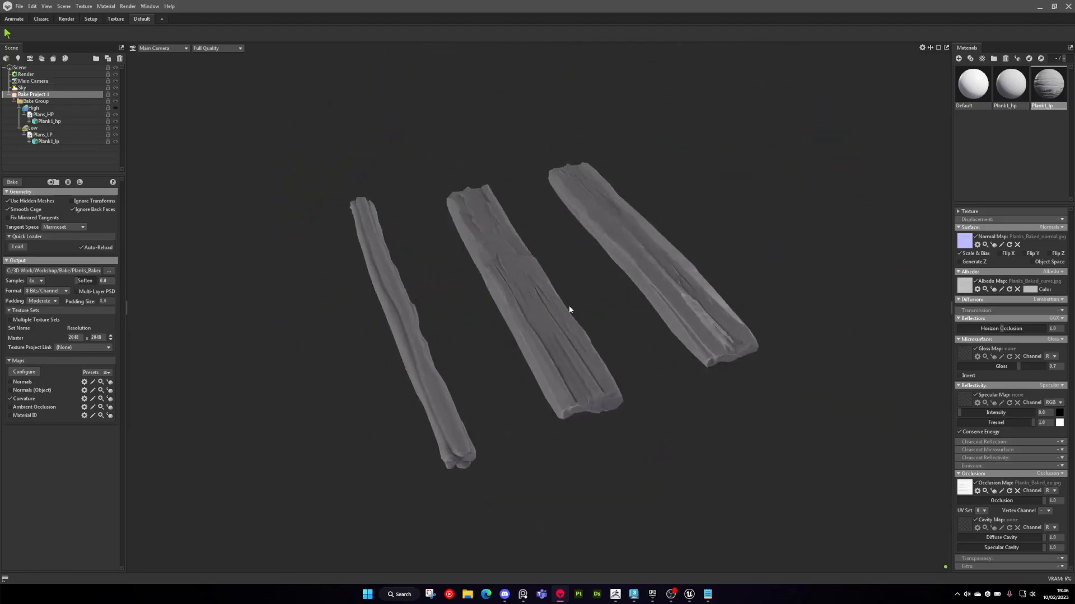
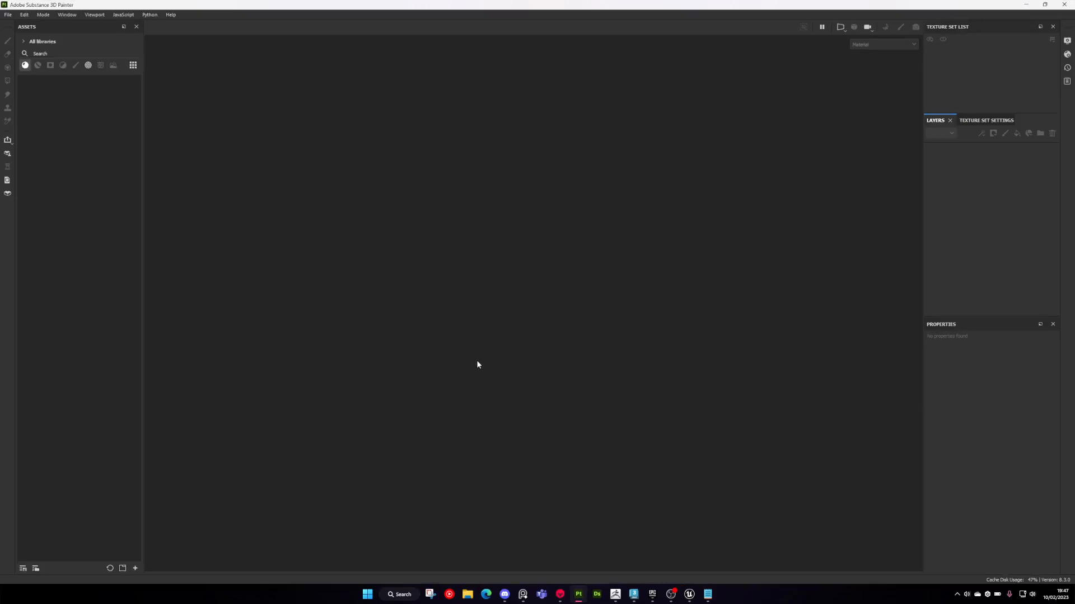
- In Substance 3D Painter, create a project from Workshop/Plans_LP.fbx with the Unreal Engine 4 template, 2048 resolution and DirectX normals
left_click(8, 13)
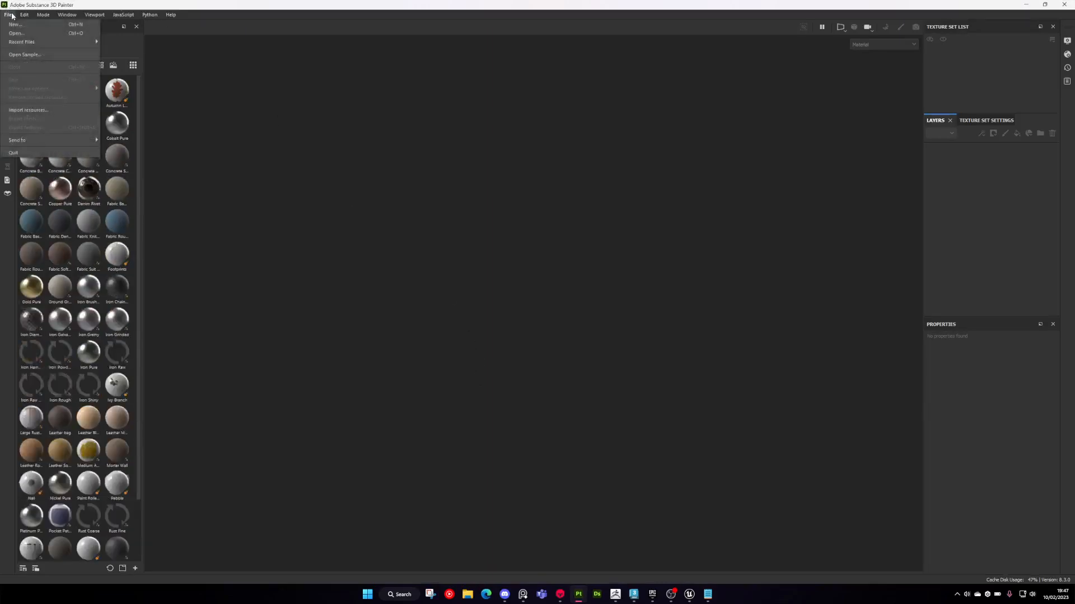
mouse_move(28, 42)
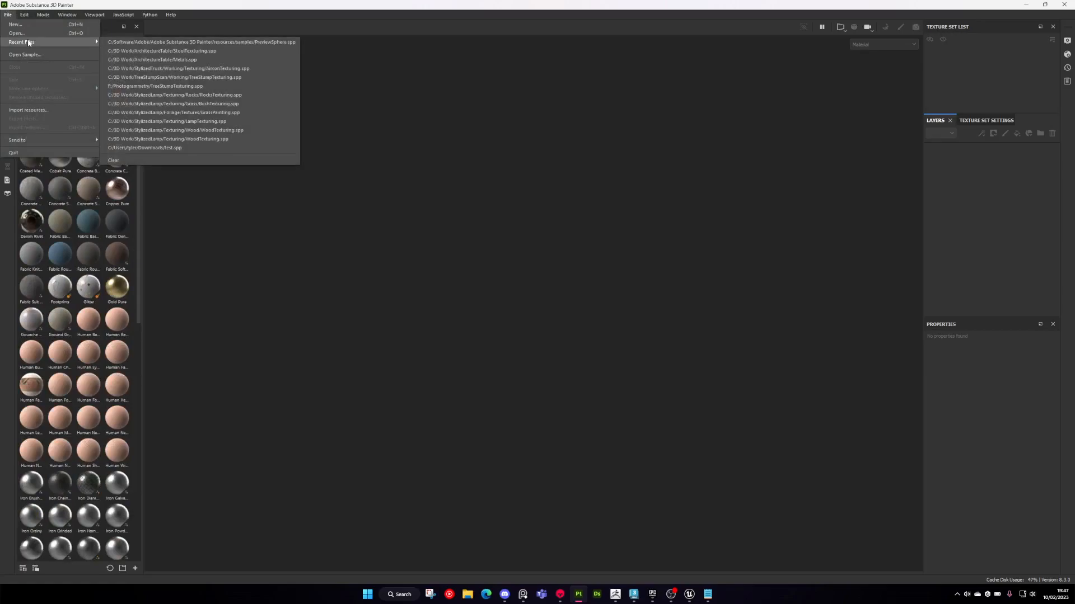
left_click(20, 25)
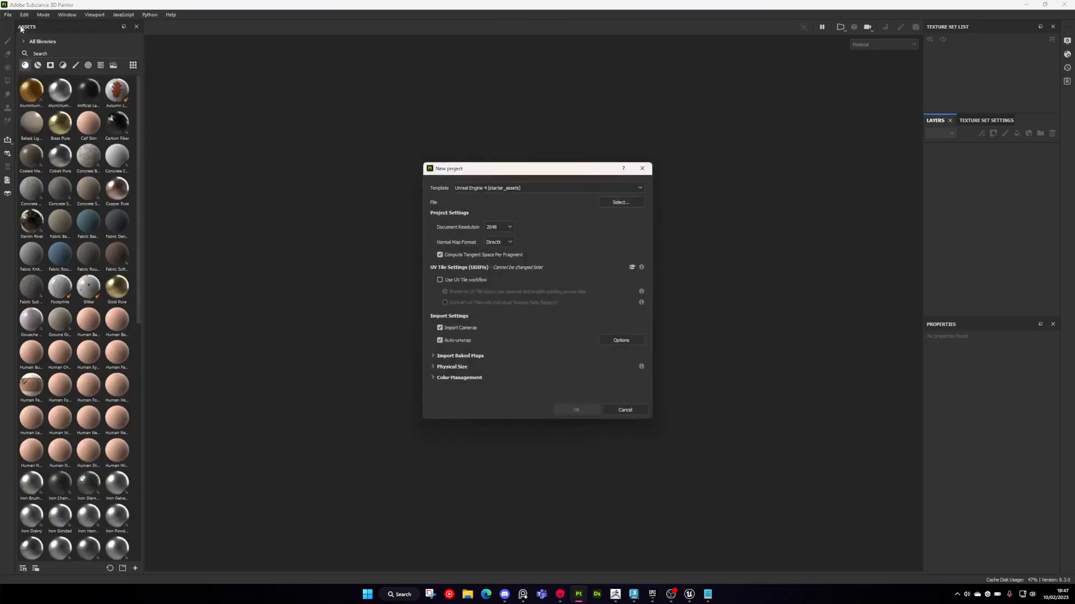
left_click(607, 203)
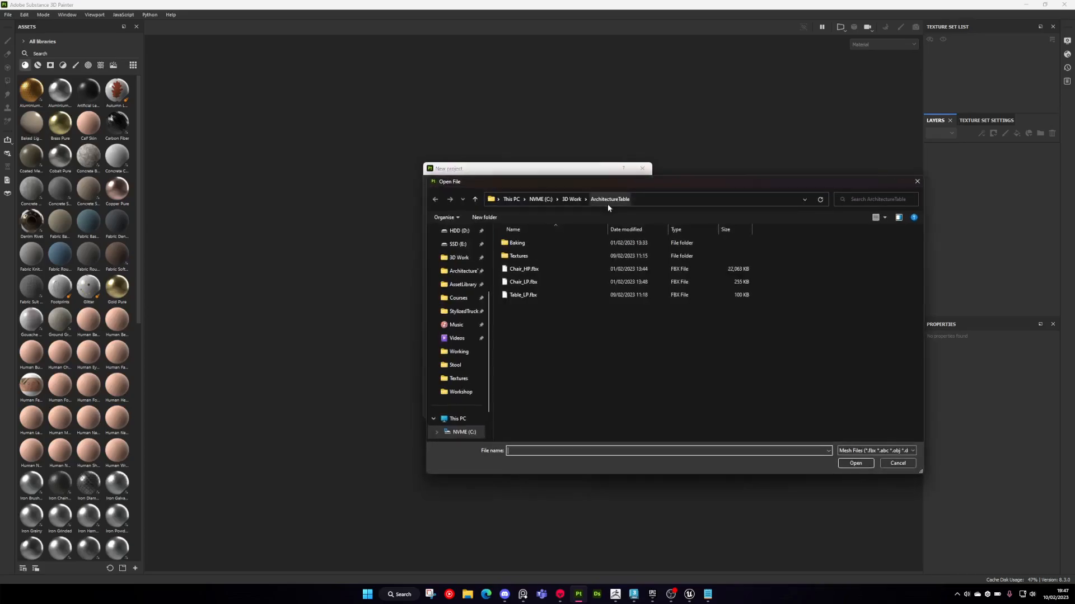
left_click(572, 199)
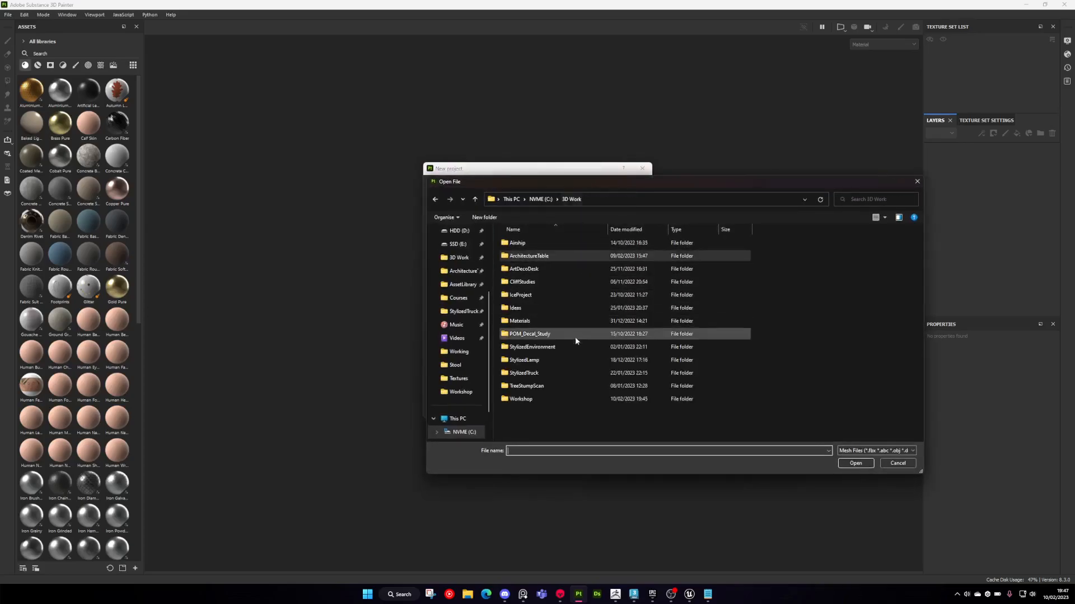
double_click(527, 400)
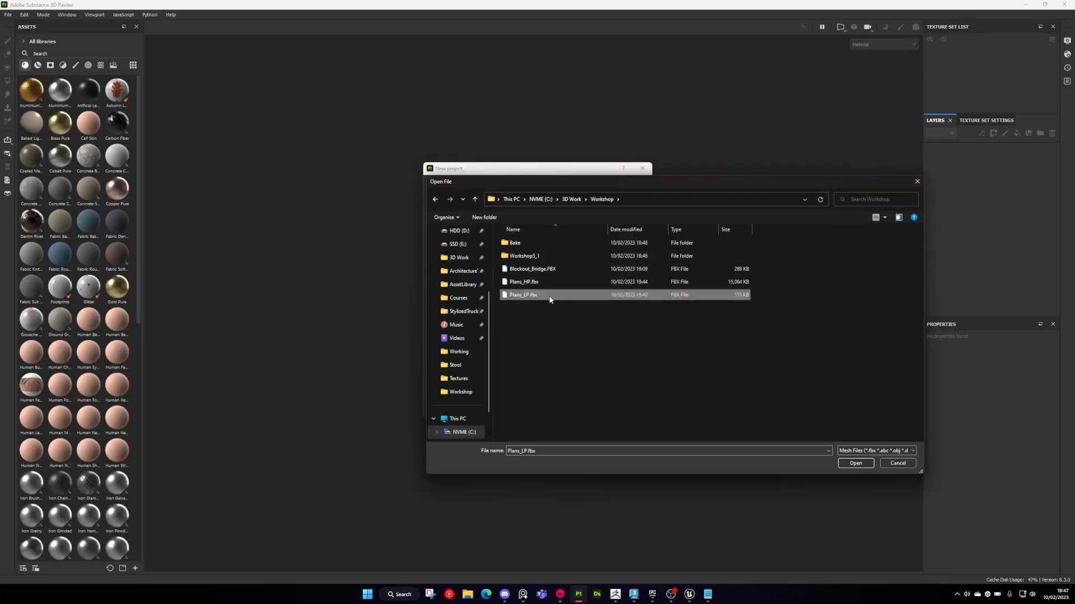
double_click(548, 295)
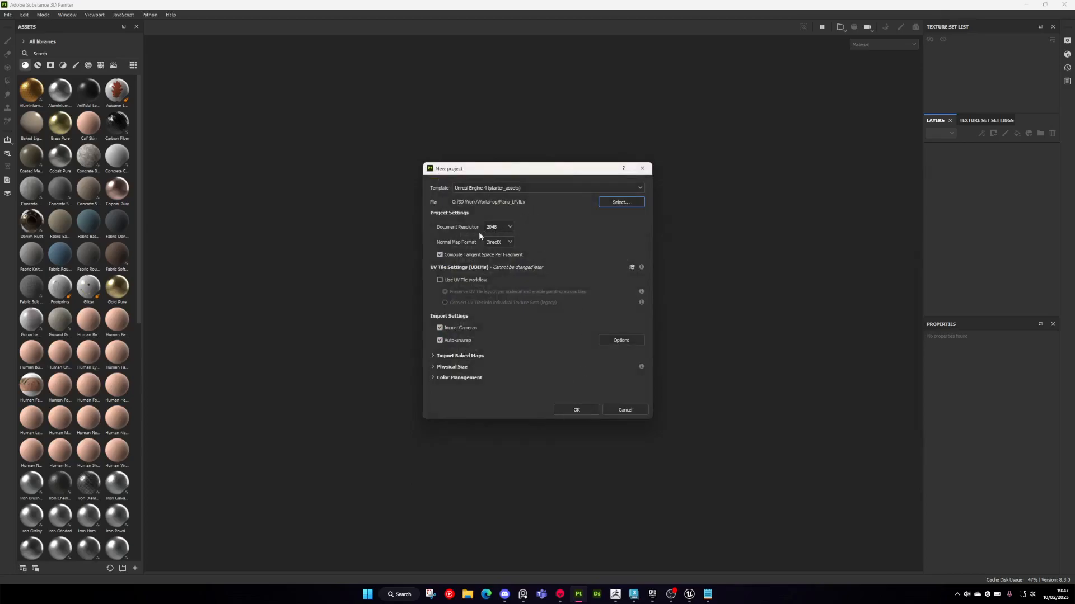
left_click(576, 409)
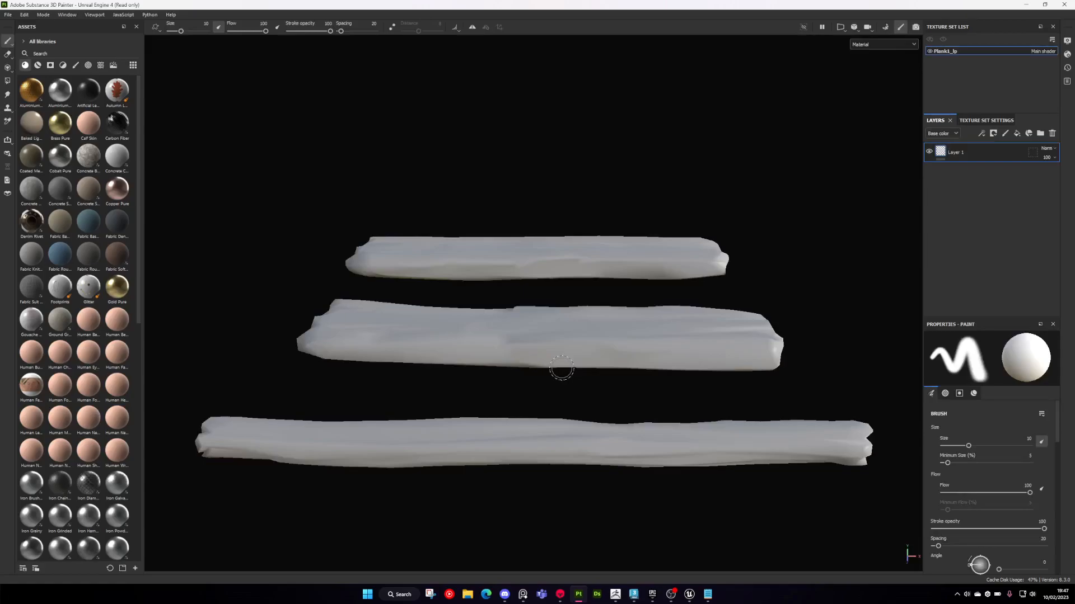
left_click_drag(704, 516, 586, 551, "alt")
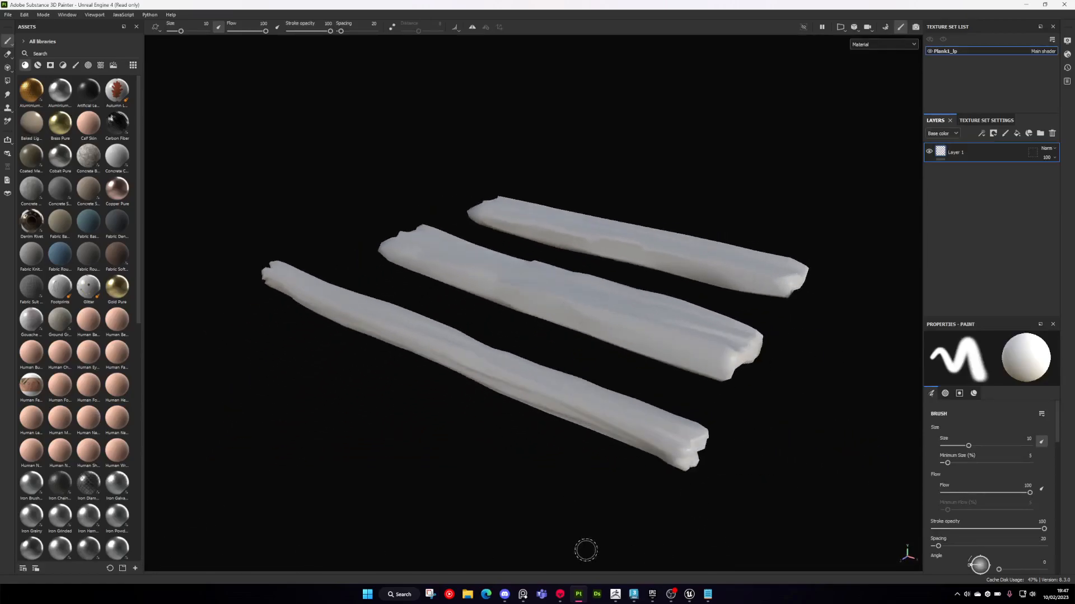
- In Marmoset Toolbag, enable only the Normals map for baking, turn on its Flip Y option, and bake it again
left_click(561, 595)
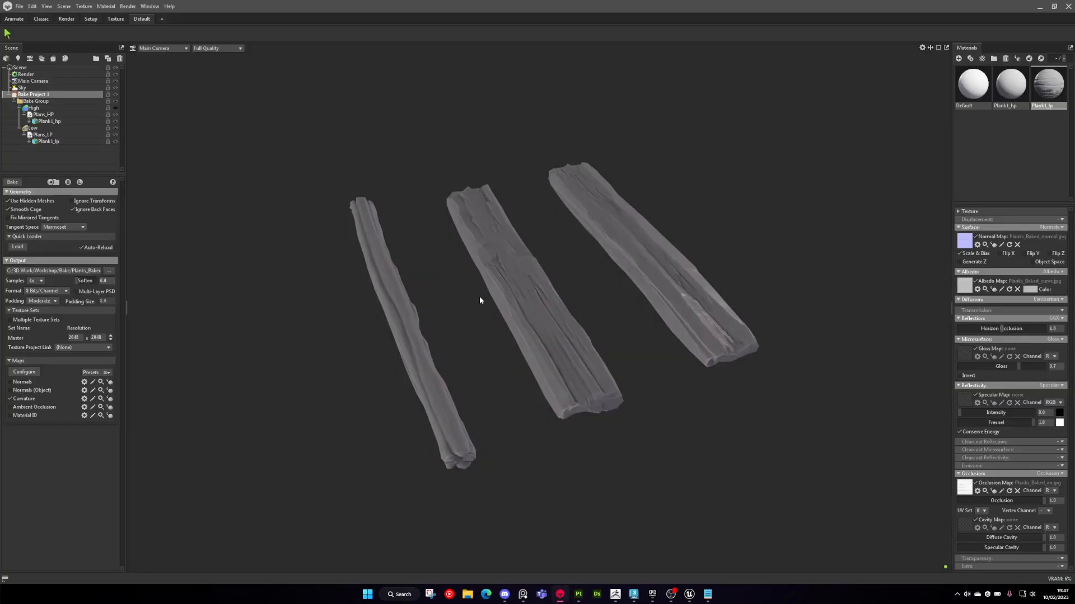
left_click(26, 383)
left_click(84, 383)
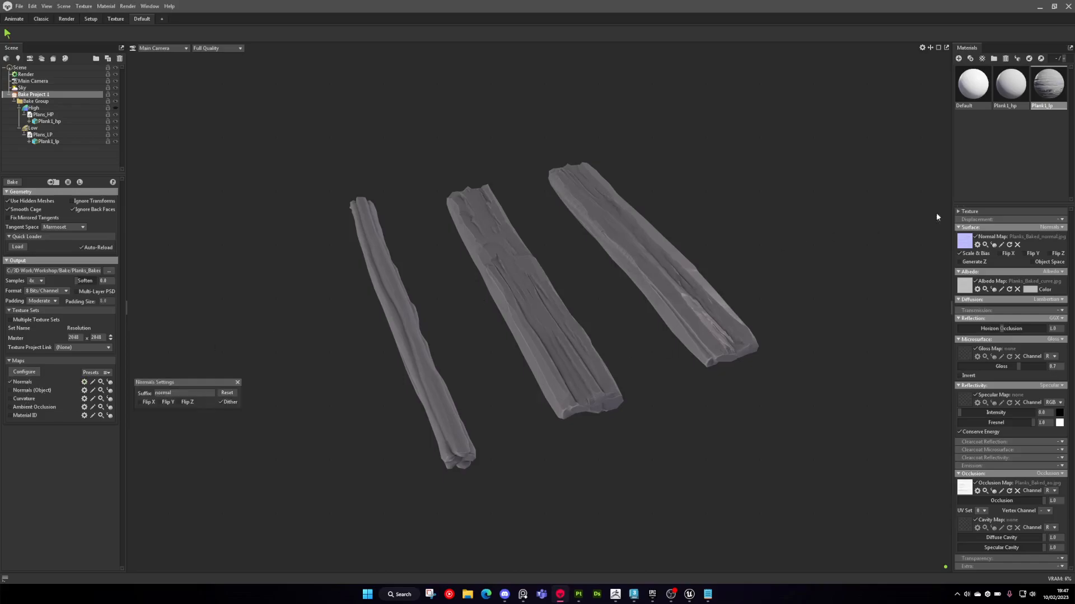
left_click(159, 402)
left_click(238, 383)
left_click(13, 181)
- Flip the Y channel of the normal map in the Plank1_lp material and inspect the re-baked planks
scroll(623, 306, "up", 4)
left_click_drag(623, 305, 634, 274)
left_click_drag(551, 224, 569, 242)
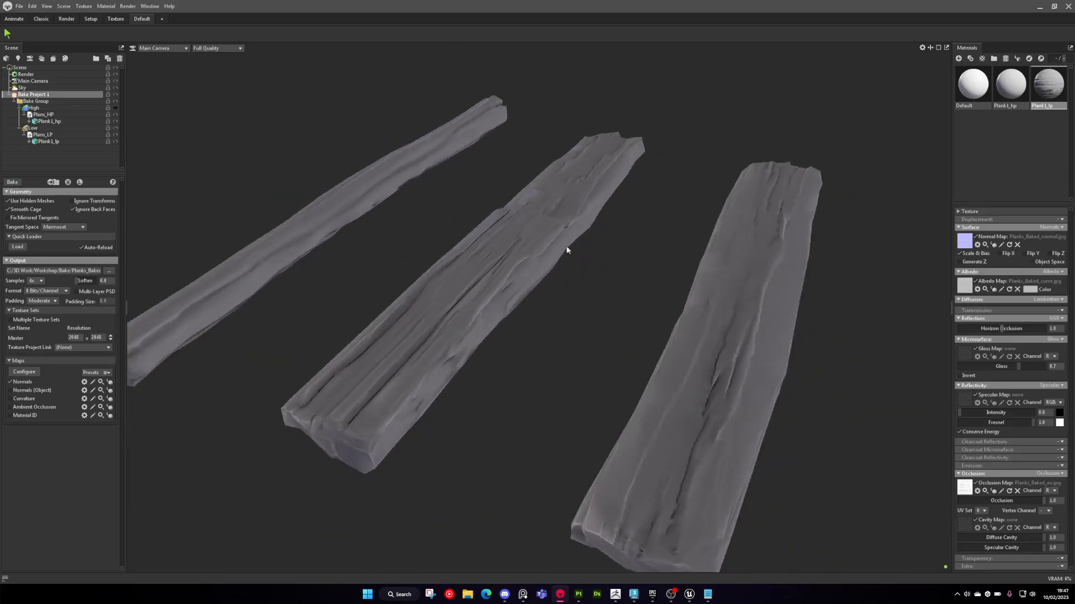
left_click(1033, 254)
left_click_drag(548, 313, 884, 272)
left_click_drag(529, 498, 630, 525)
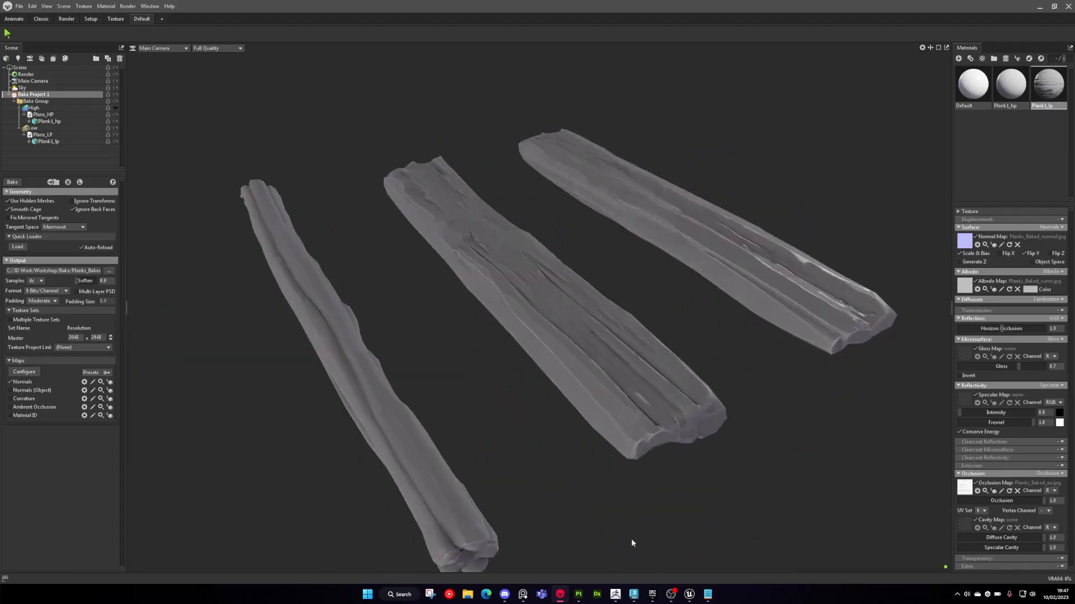
- Switch to Substance 3D Painter and add the baked ao, curve and normal images from the Bake folder as resources to import
left_click(578, 594)
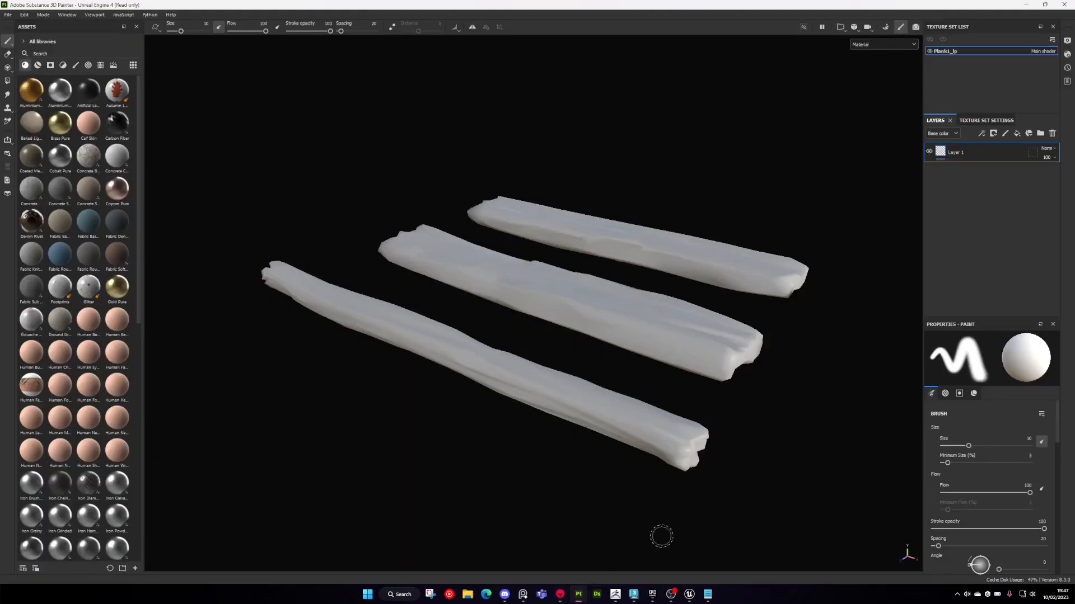
left_click(135, 568)
left_click(575, 185)
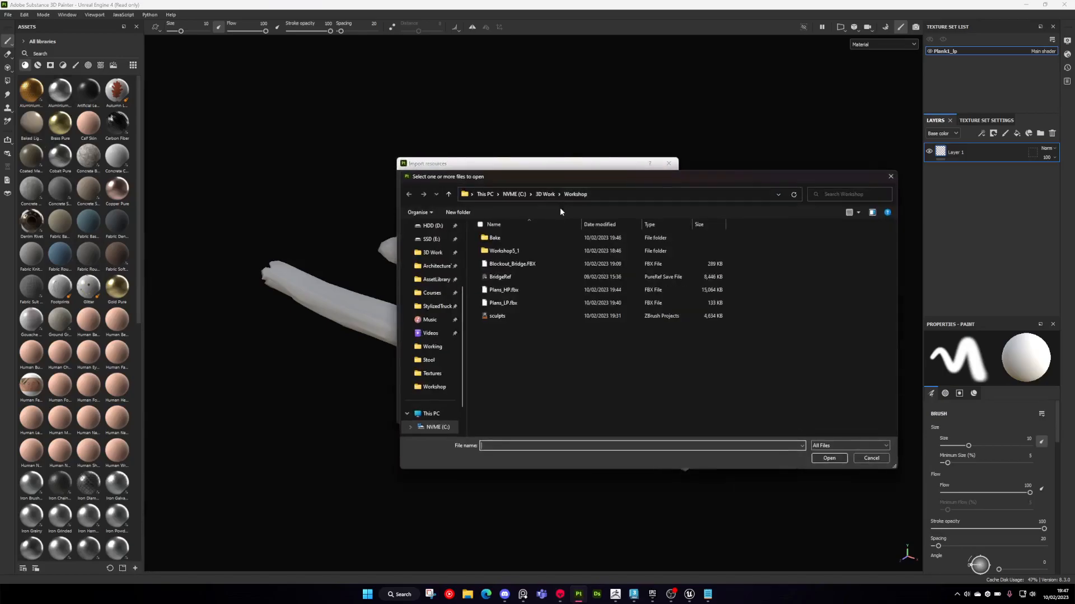
double_click(495, 237)
left_click_drag(616, 324, 476, 221)
left_click(829, 458)
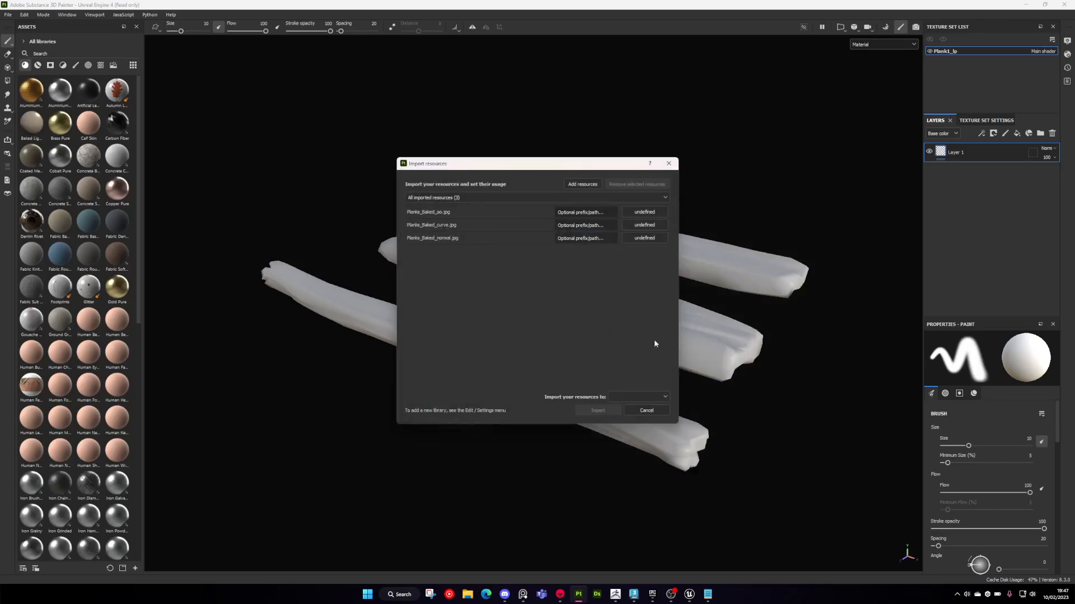
- Set the usage of all three baked images to texture, choose an import destination, and import them
left_click(659, 212)
left_click(671, 237)
left_click(638, 397)
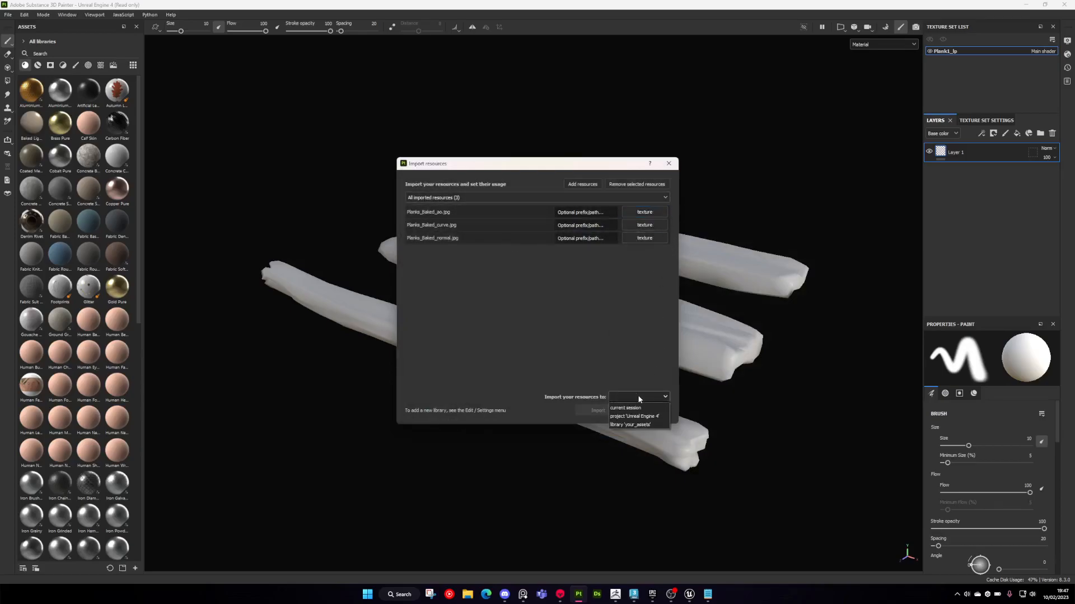
left_click(630, 422)
left_click(598, 410)
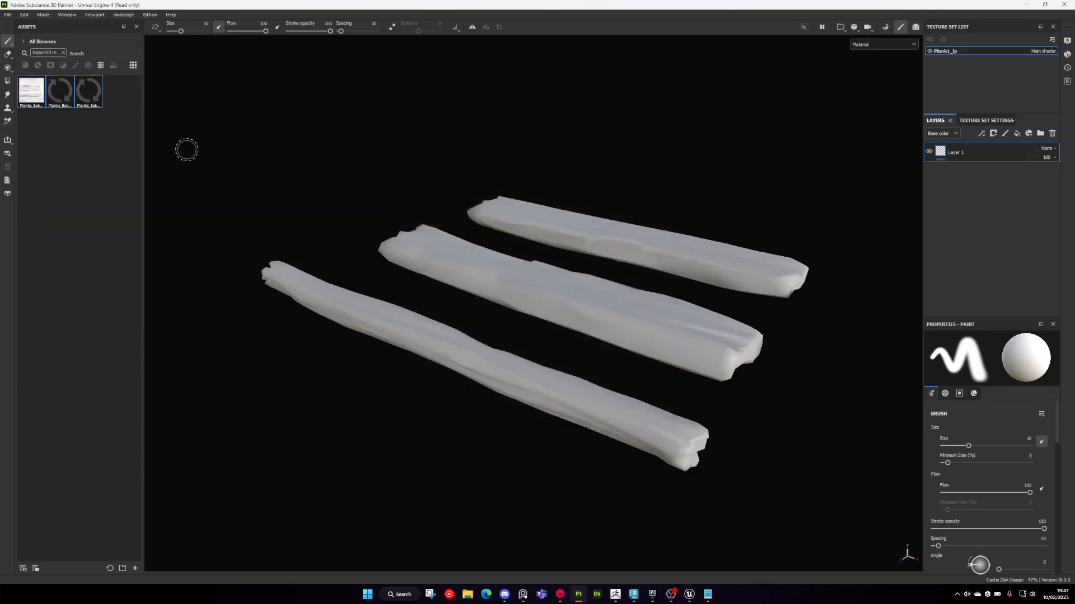
- Add an ambient occlusion channel to the Plank1_lp texture set
left_click(985, 120)
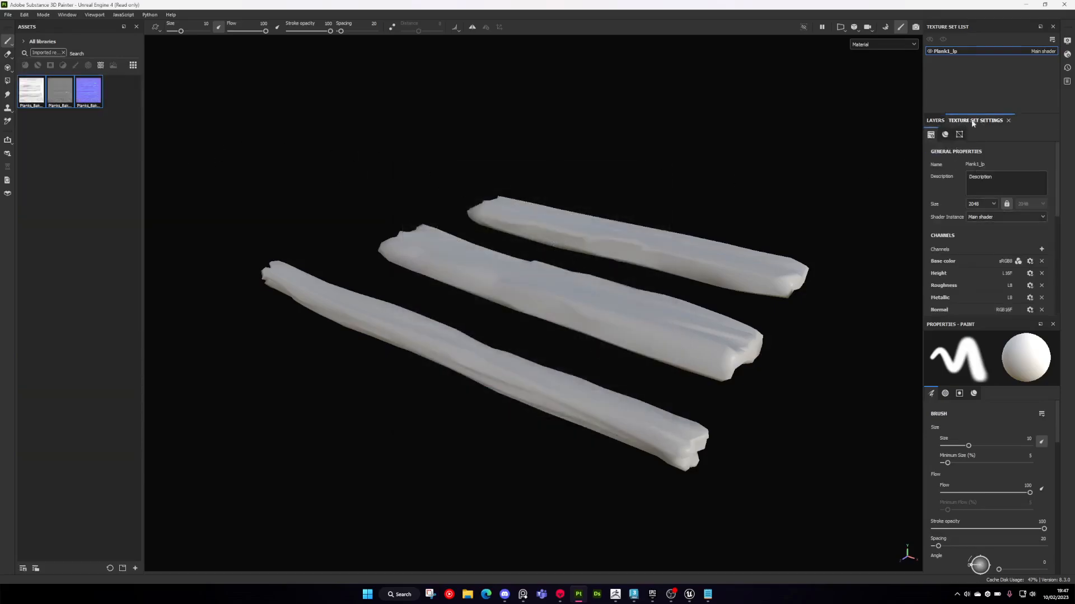
left_click(1041, 250)
left_click(1031, 259)
- Assign the imported normal, ambient occlusion and curvature images to the matching mesh maps of the Plank1_lp texture set
scroll(1047, 241, "down", 5)
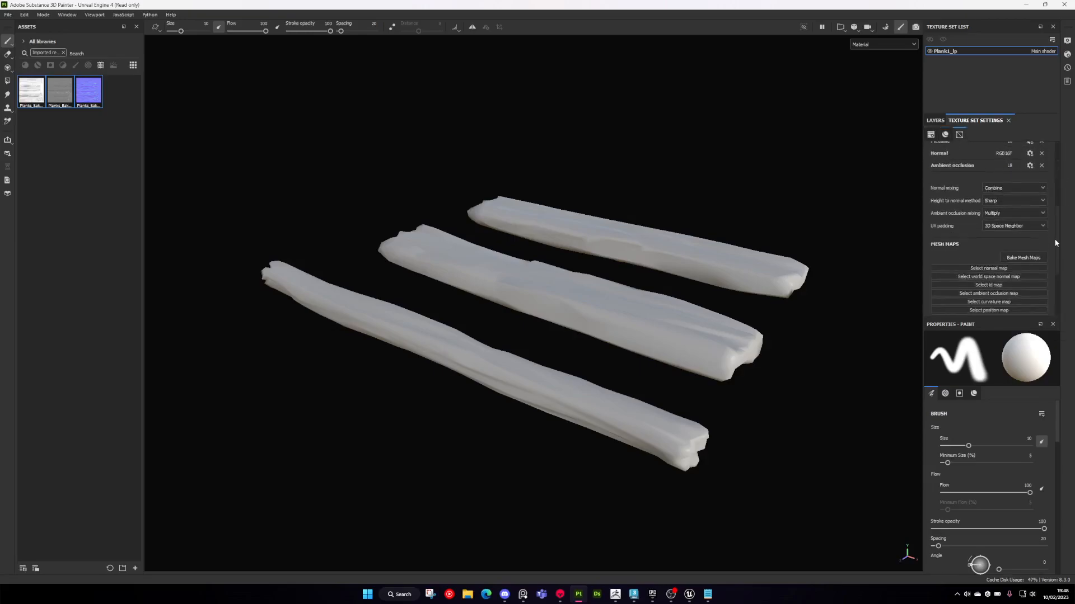
scroll(986, 225, "down", 1)
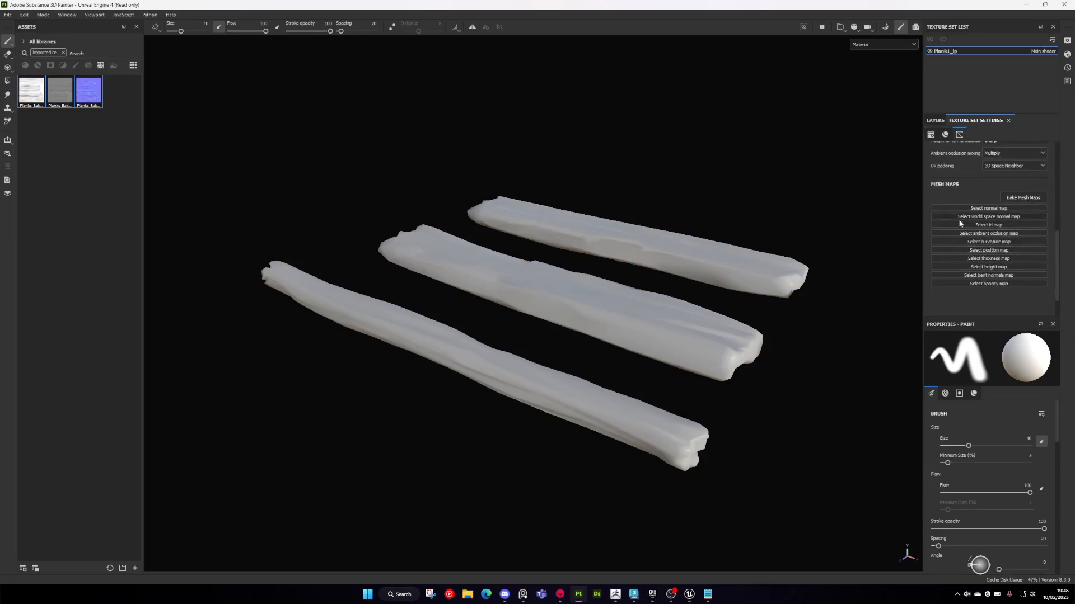
left_click_drag(93, 93, 982, 212)
left_click_drag(31, 91, 994, 245)
left_click_drag(69, 101, 994, 262)
scroll(684, 293, "up", 1)
left_click_drag(683, 294, 638, 295, "alt")
- Set the mesh map bake output size to 2048 and load Plans_HP.fbx as the high definition mesh
left_click(1022, 198)
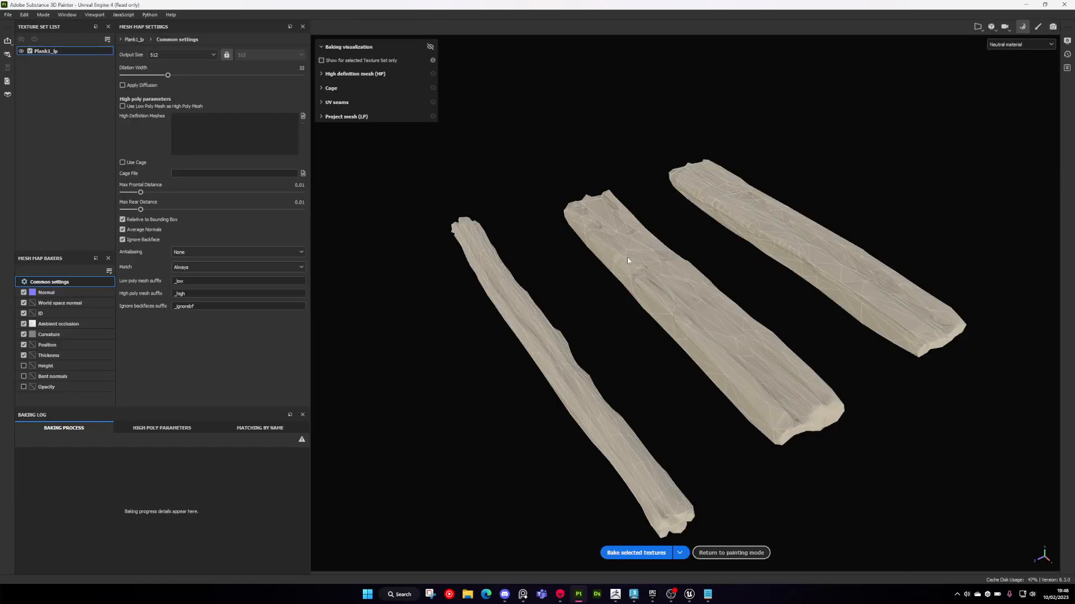
left_click(173, 55)
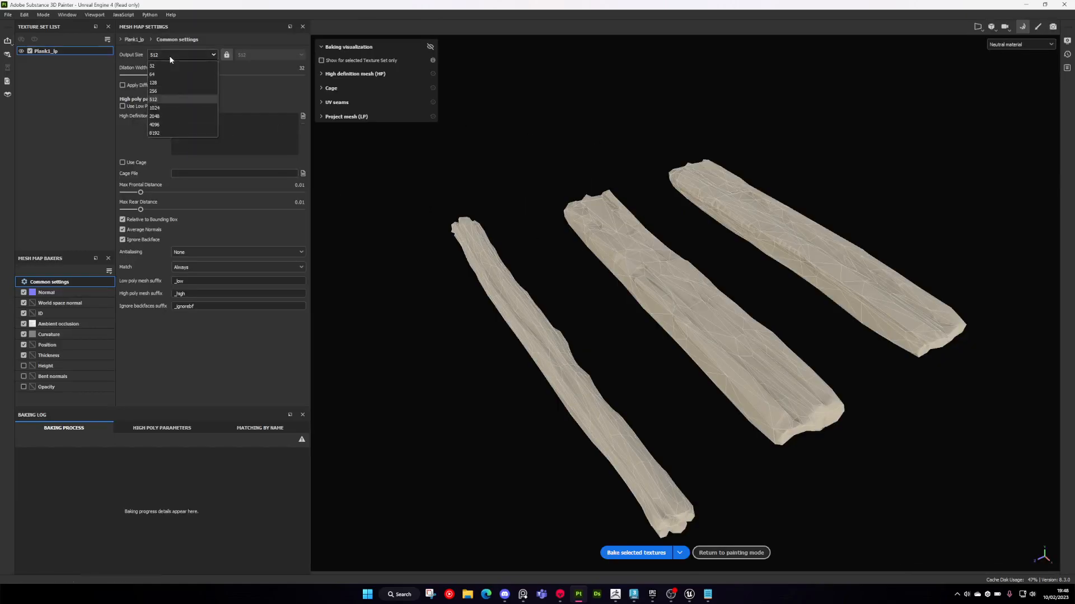
left_click(166, 117)
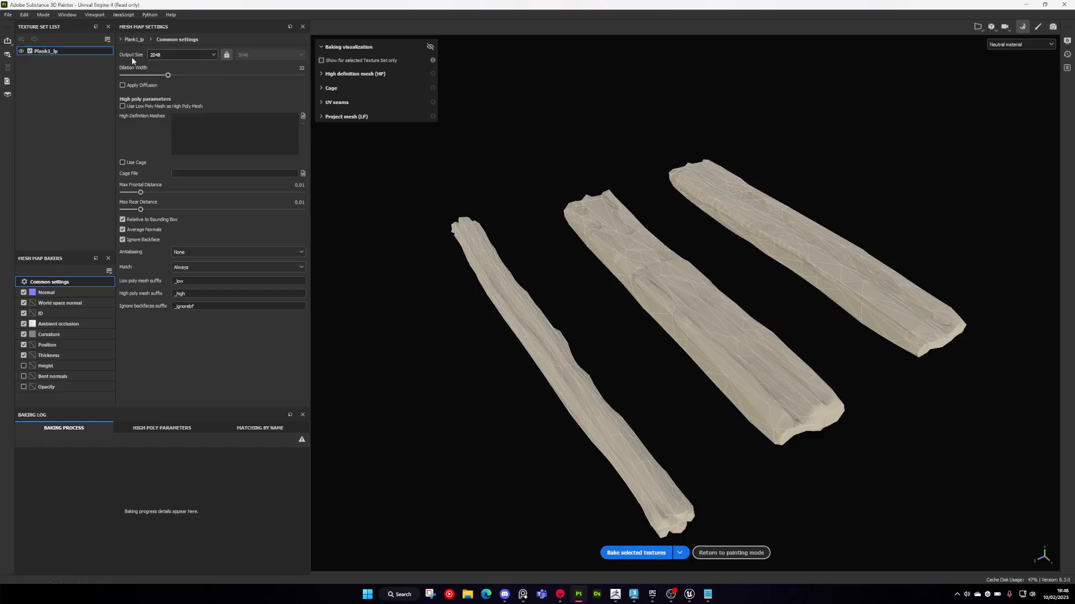
left_click(303, 116)
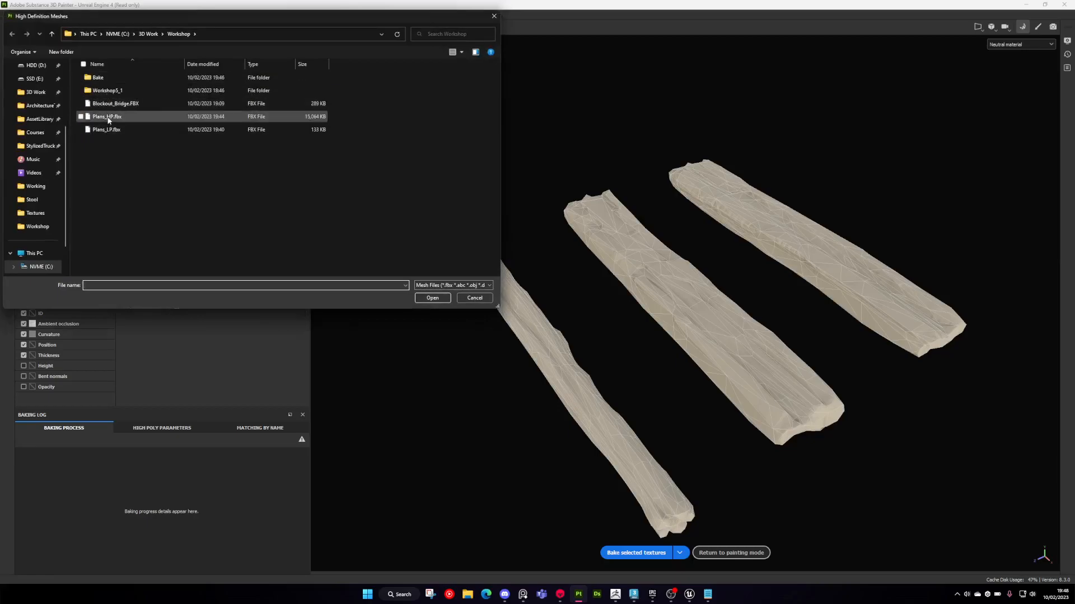
double_click(106, 116)
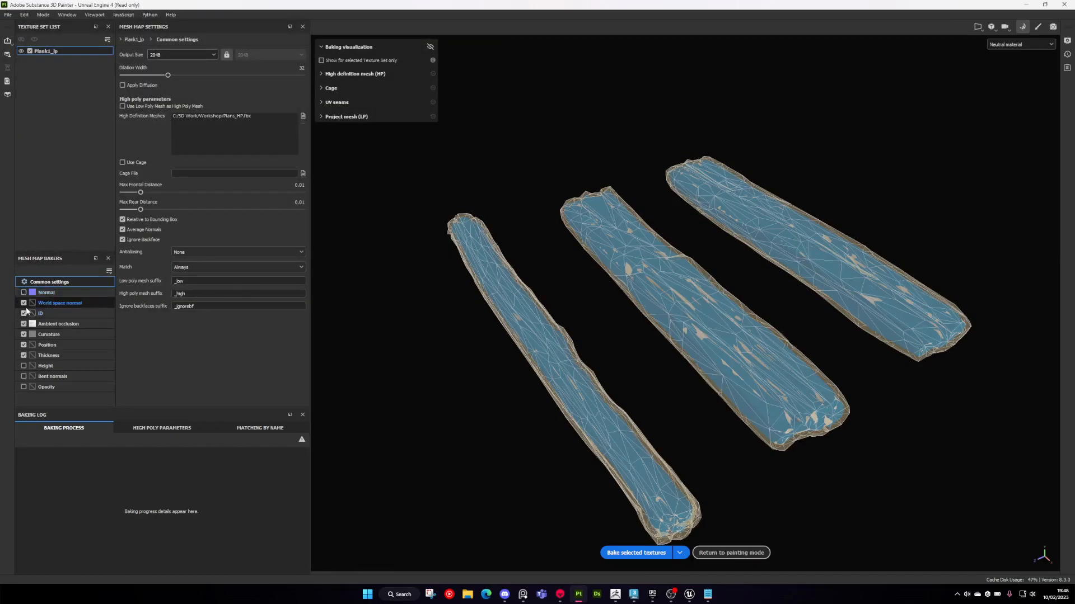
- Exclude the normal, ambient occlusion and curvature maps, and bake the world space normal, ID, position and thickness maps
left_click(23, 324)
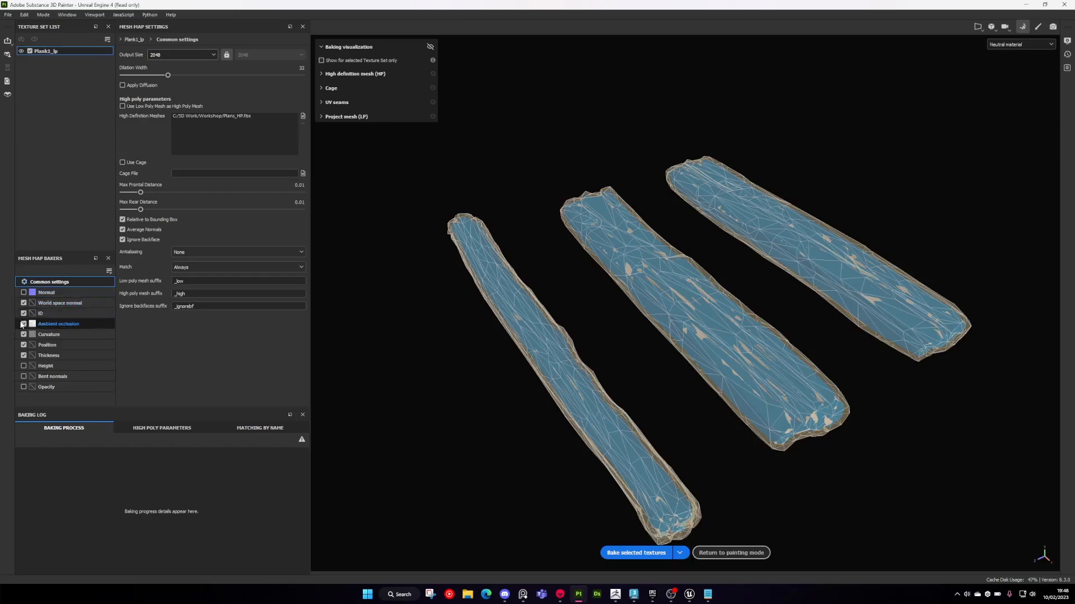
left_click(24, 334)
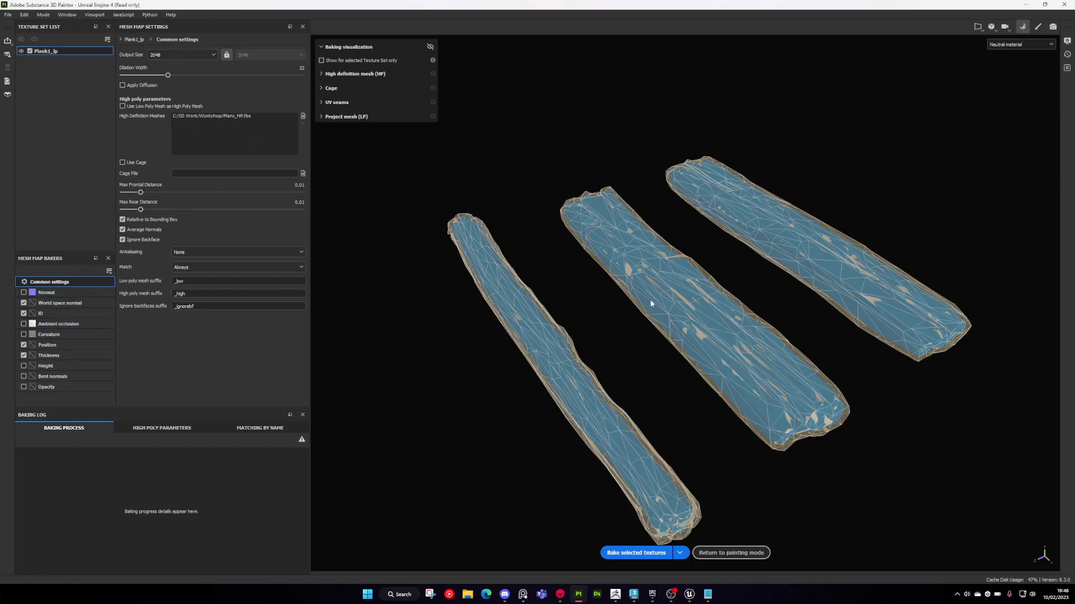
scroll(679, 319, "up", 5)
left_click_drag(679, 319, 591, 264, "alt")
scroll(567, 242, "down", 4)
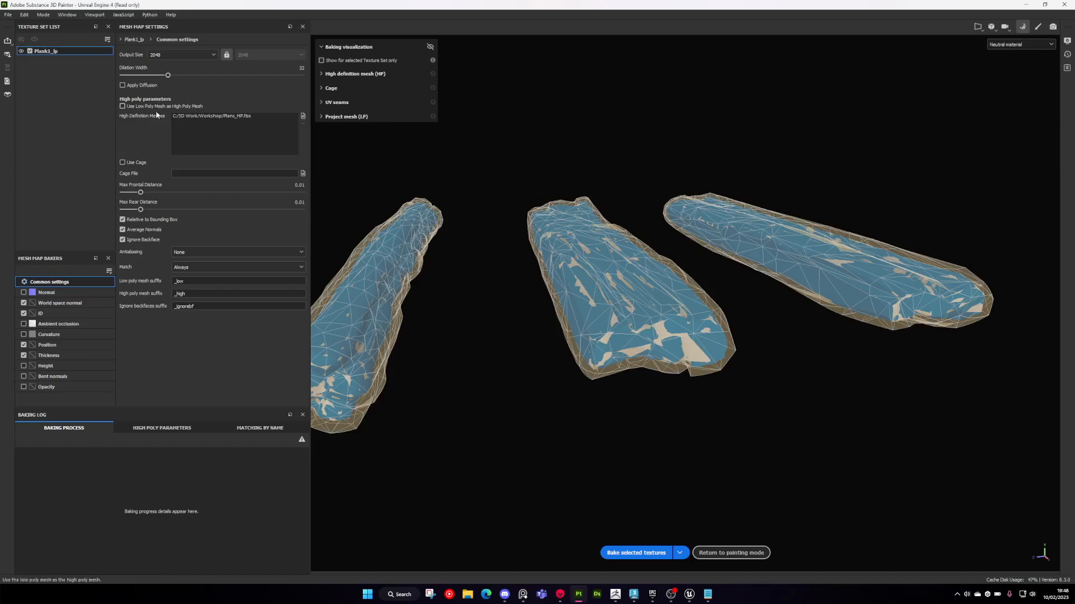
left_click_drag(476, 238, 624, 332, "alt")
scroll(509, 247, "down", 3)
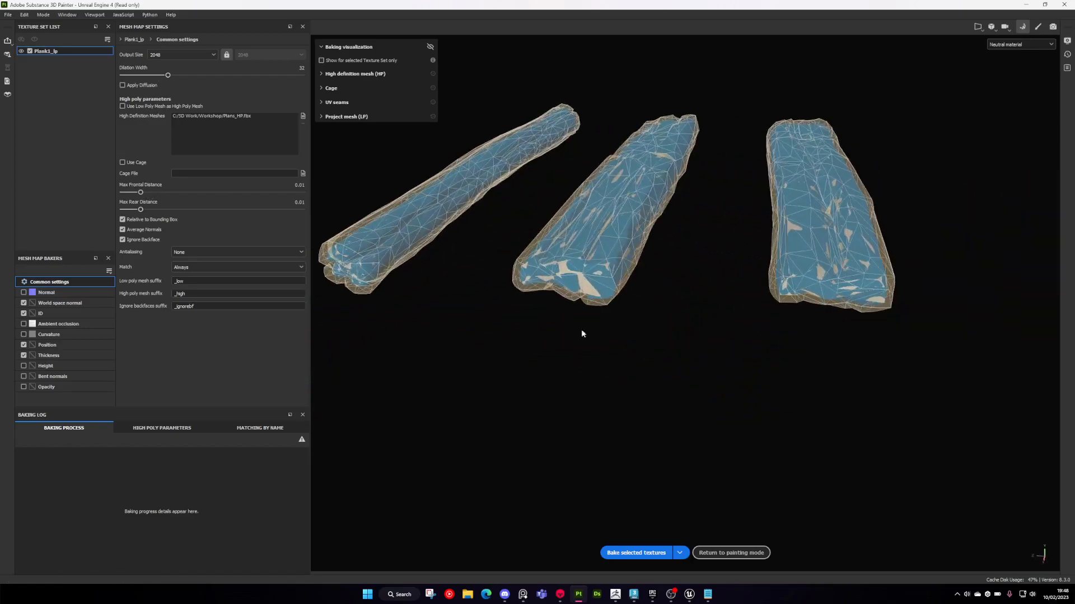
left_click(644, 554)
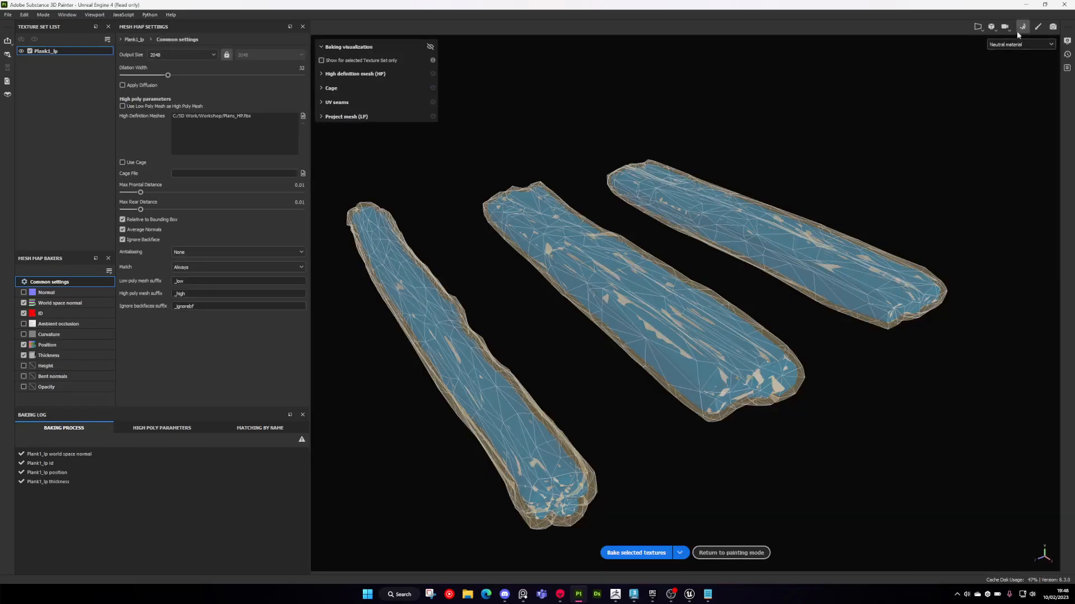
- Return to painting mode and inspect the planks with their mesh maps from several angles
left_click(66, 15)
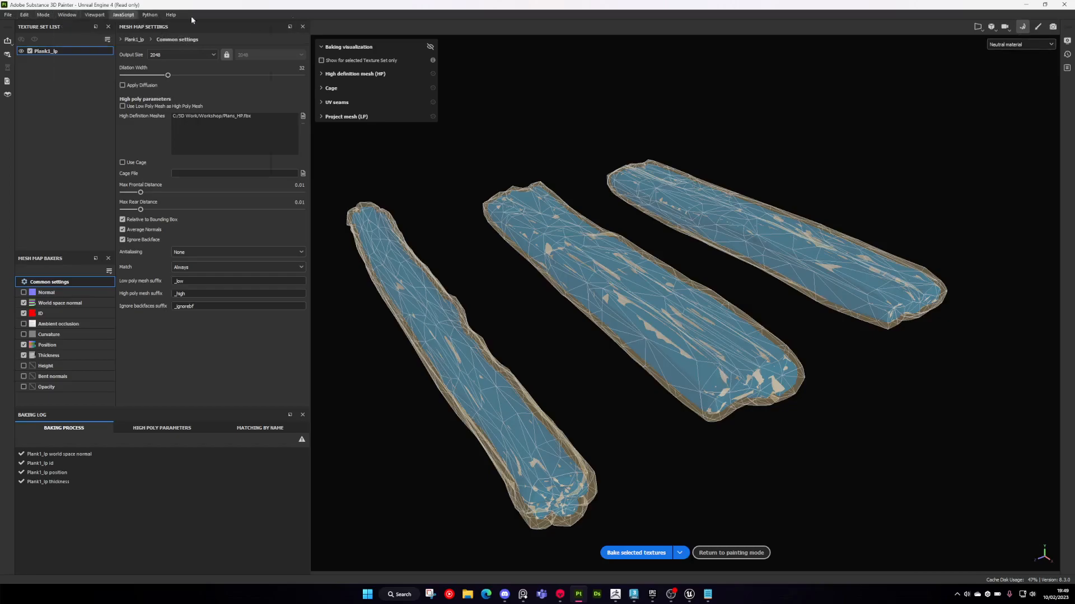
left_click(740, 553)
left_click_drag(563, 278, 646, 281, "alt")
scroll(599, 300, "up", 2)
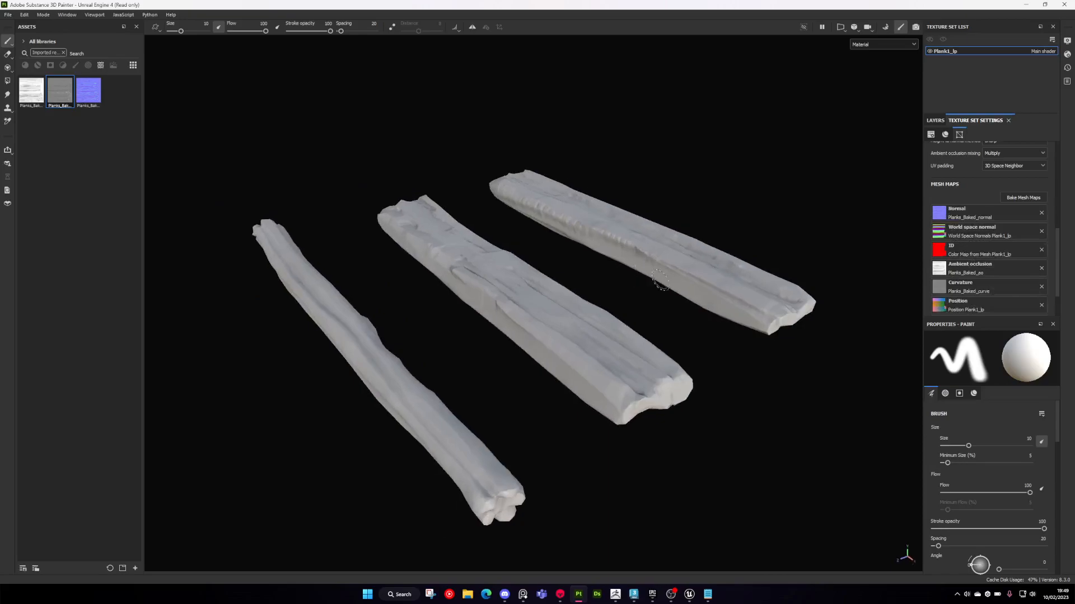
left_click_drag(714, 324, 544, 347, "alt")
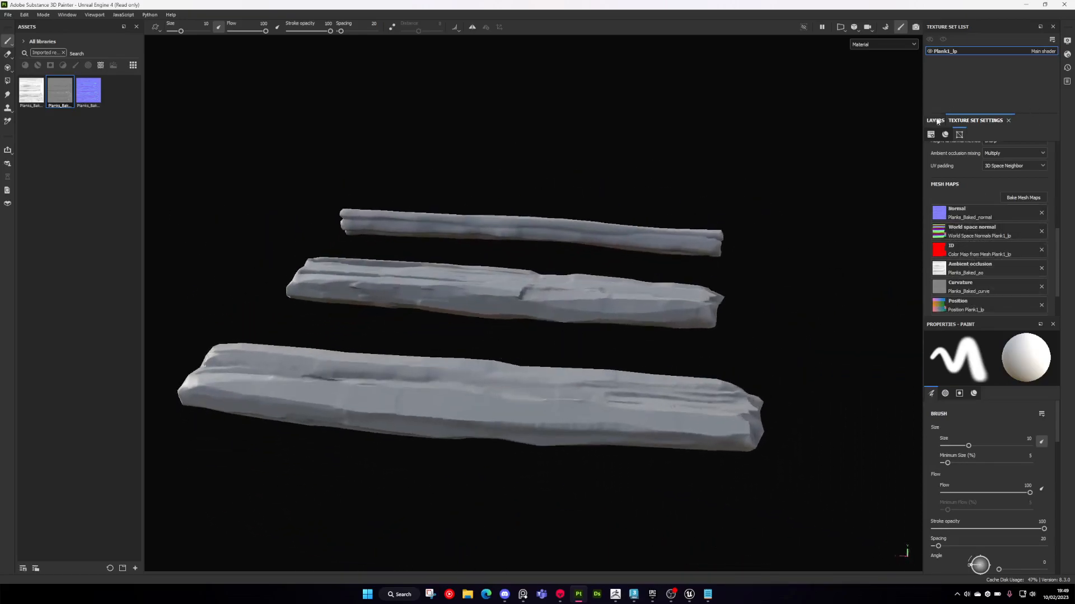
- Clear the imported-resources filter, find Rotten Wood Fibers among the materials, and apply it to the planks as a fill layer
left_click(936, 121)
left_click(64, 52)
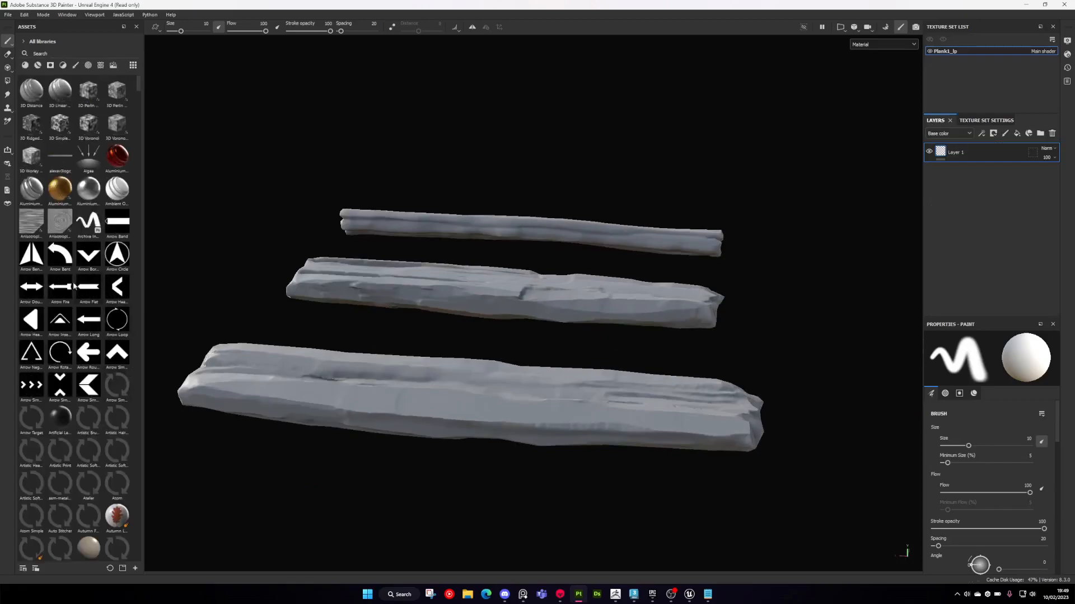
left_click(25, 66)
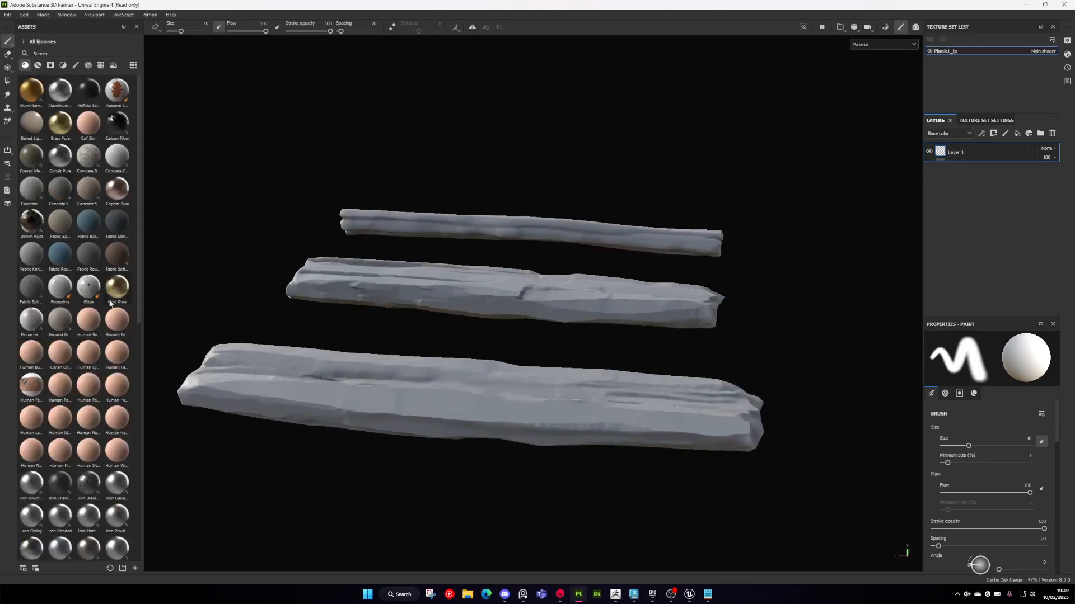
scroll(110, 303, "down", 10)
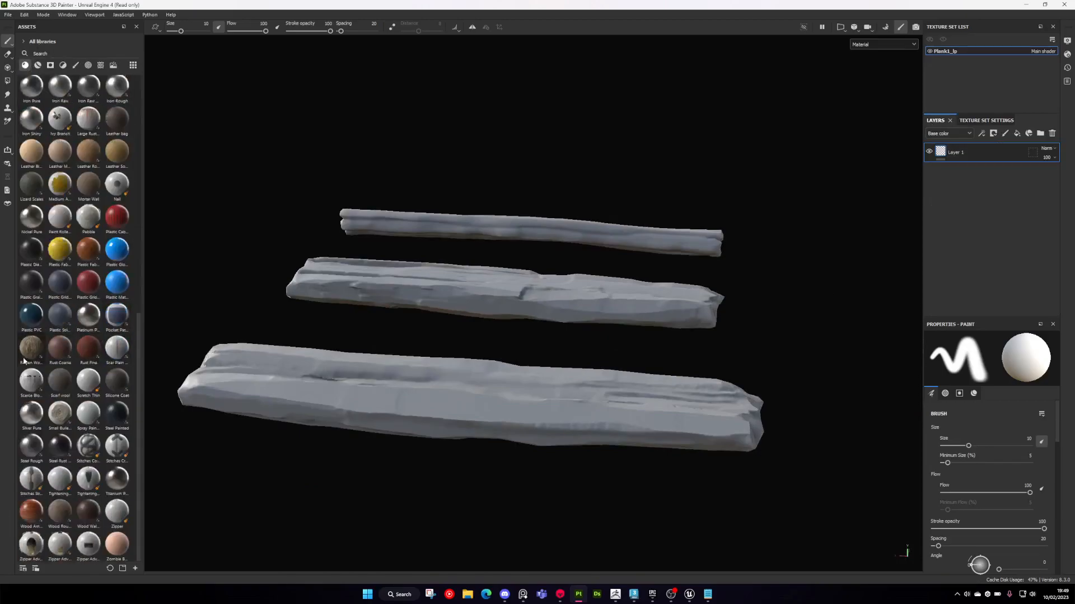
mouse_move(25, 361)
left_click_drag(25, 350, 555, 385)
scroll(583, 385, "up", 2)
scroll(555, 386, "down", 1)
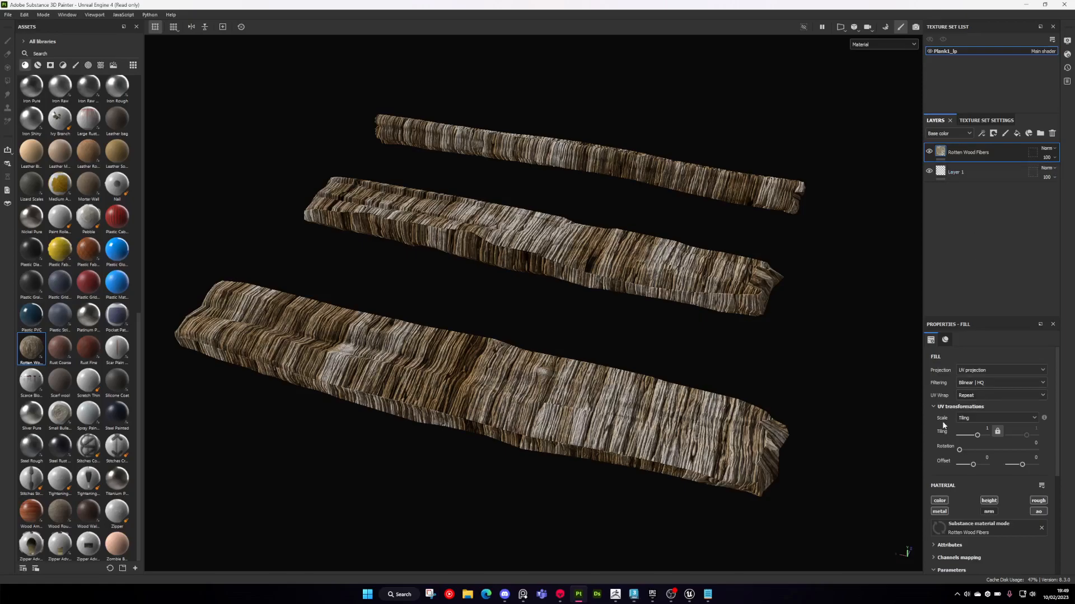
- Set the Rotten Wood Fibers fill to tri-planar projection and rotate the projection so the grain runs along the planks
left_click(983, 368)
left_click(972, 398)
scroll(651, 304, "down", 3)
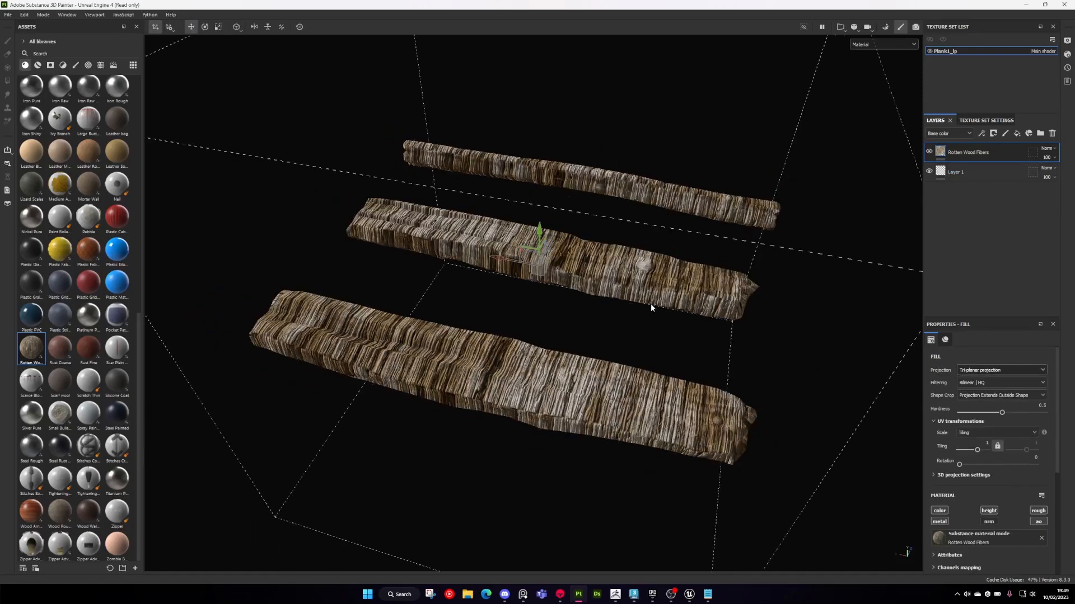
left_click_drag(658, 305, 636, 271, "alt")
key("e")
left_click_drag(561, 294, 586, 252)
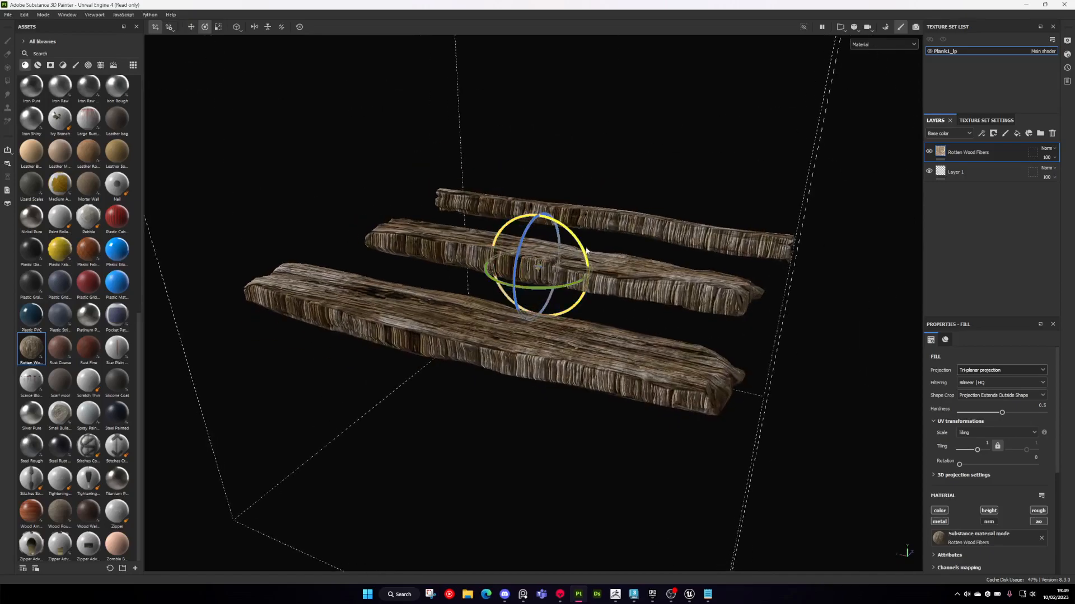
left_click_drag(635, 288, 683, 358, "alt")
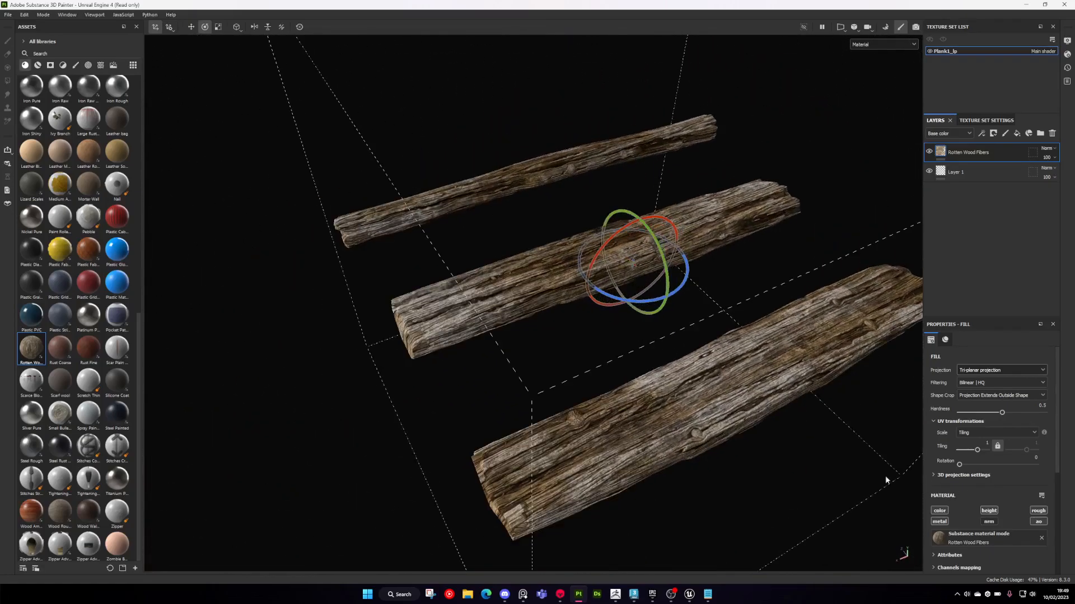
- Set the Dirt Spread of the Rotten Wood Fibers material to 0.98 and check the result on the planks
scroll(977, 511, "down", 2)
scroll(981, 515, "down", 2)
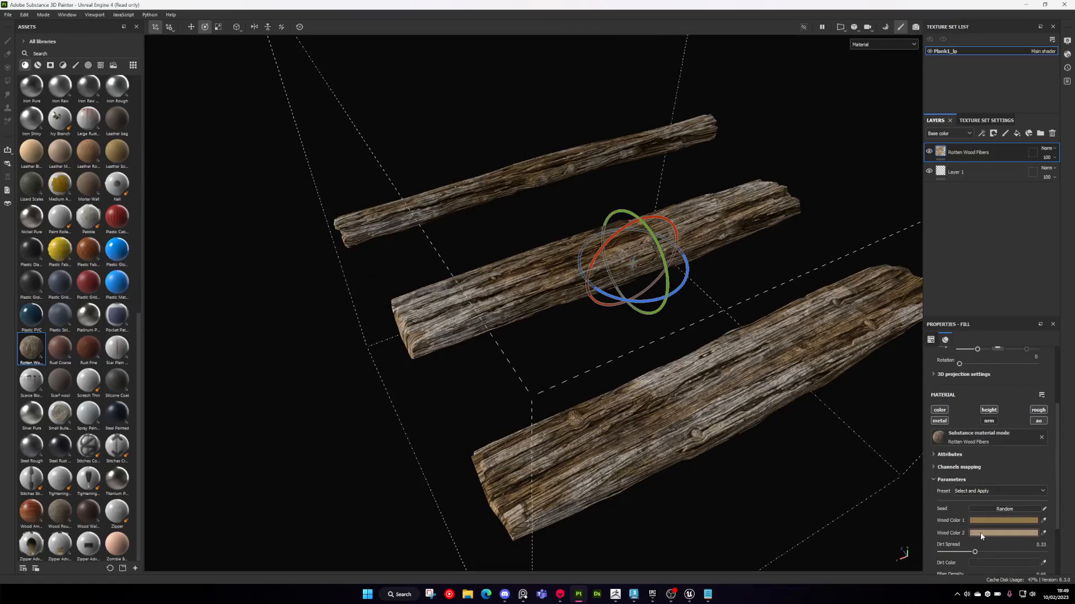
scroll(981, 537, "down", 1)
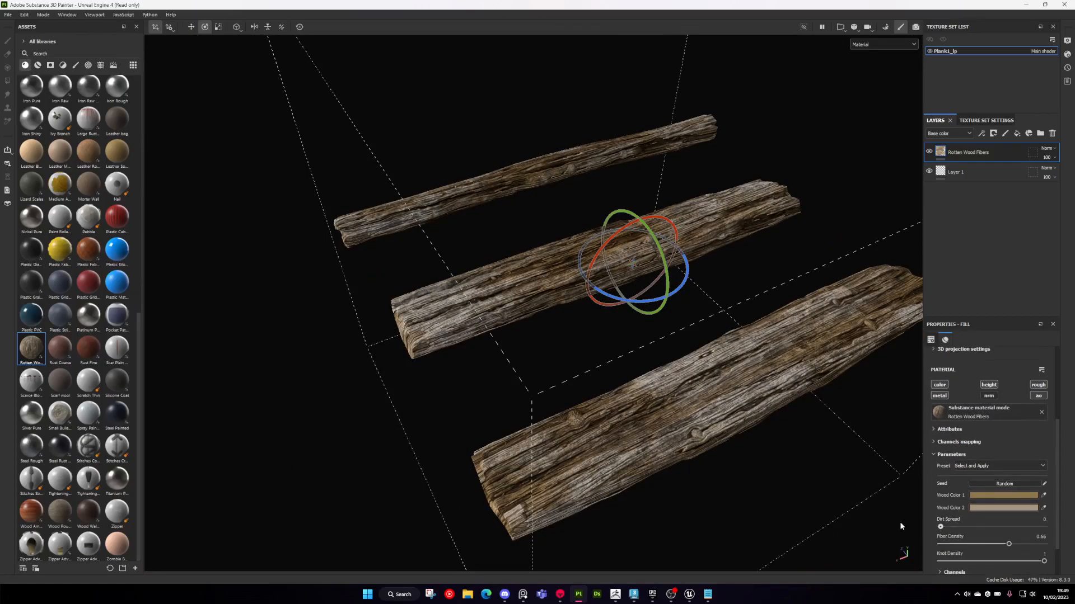
left_click_drag(974, 527, 1041, 528)
left_click_drag(756, 336, 559, 278, "alt")
middle_click_drag(559, 278, 668, 350, "alt")
left_click_drag(668, 350, 640, 339, "alt")
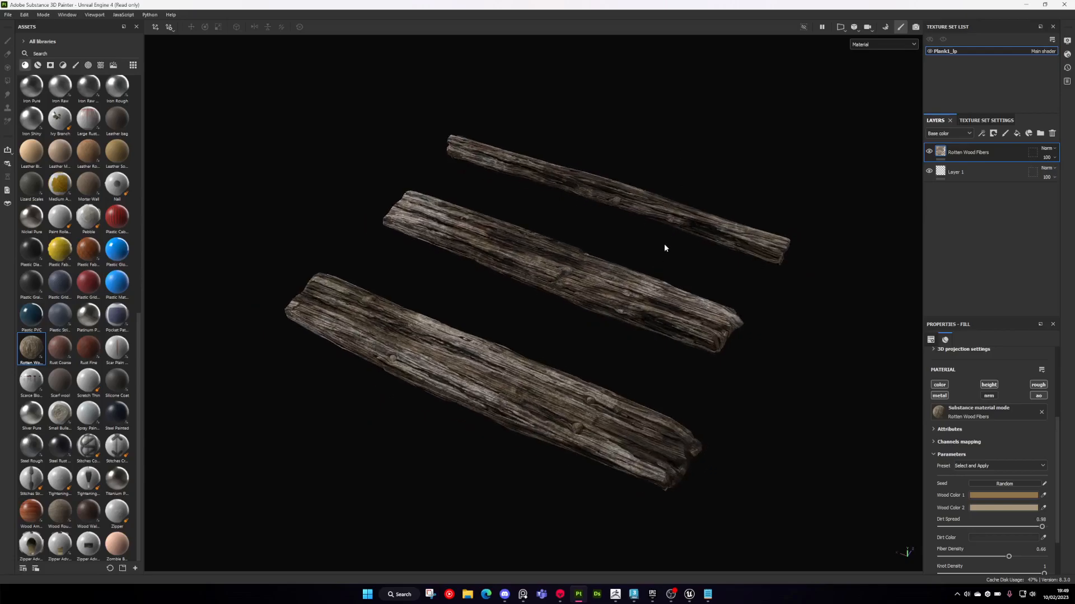
- Set the viewport's environment map to Studio Tomoco to light the wooden planks
right_click_drag(665, 251, 665, 275, "alt")
left_click_drag(665, 276, 668, 283, "alt")
middle_click_drag(667, 283, 684, 266, "alt")
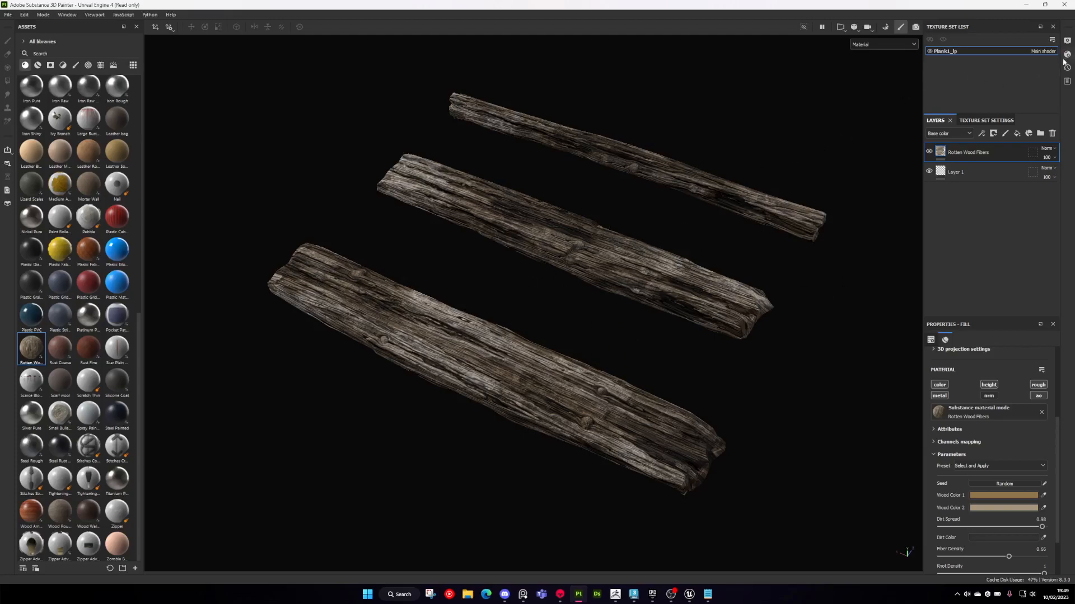
left_click(1067, 41)
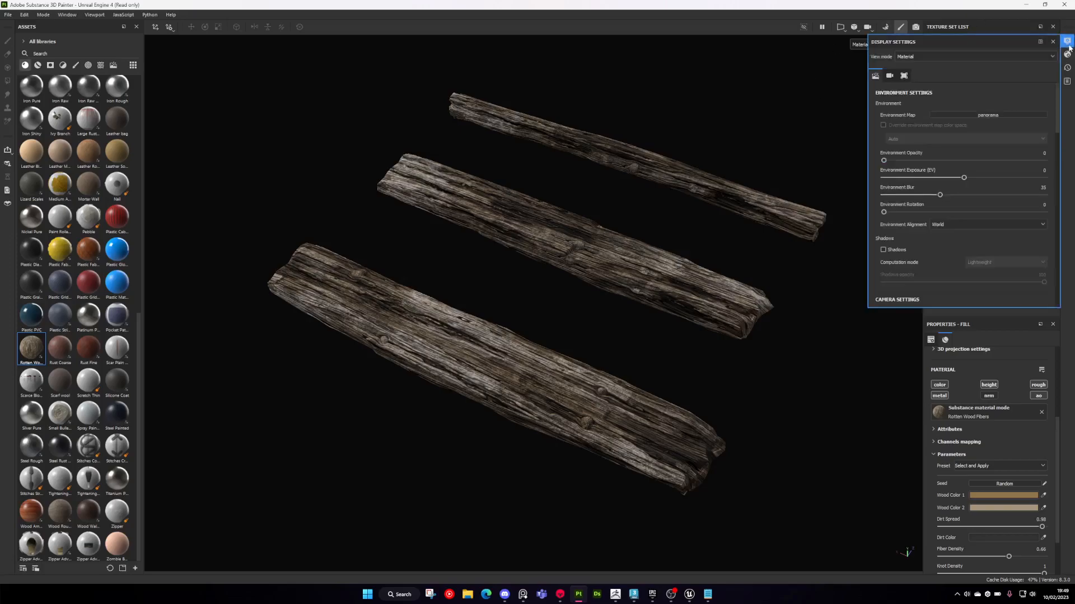
left_click(998, 114)
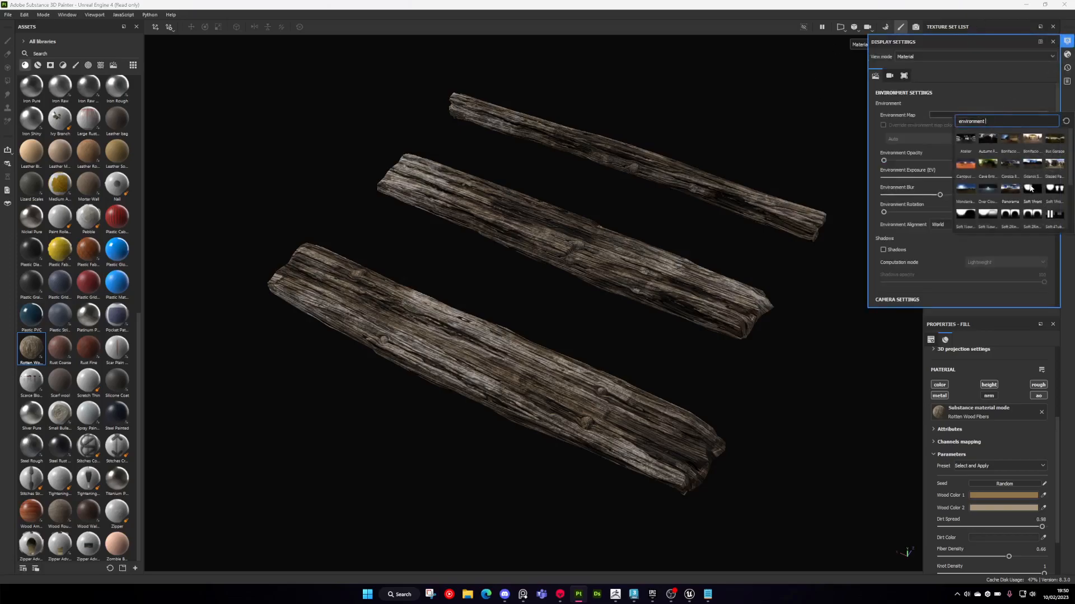
scroll(980, 150, "down", 3)
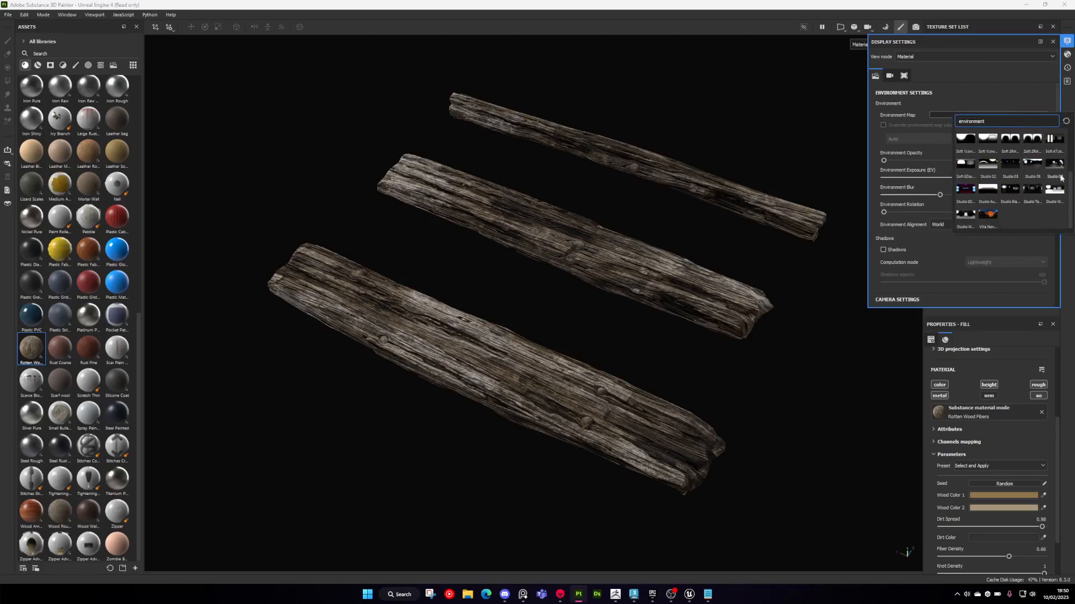
scroll(1032, 200, "up", 1)
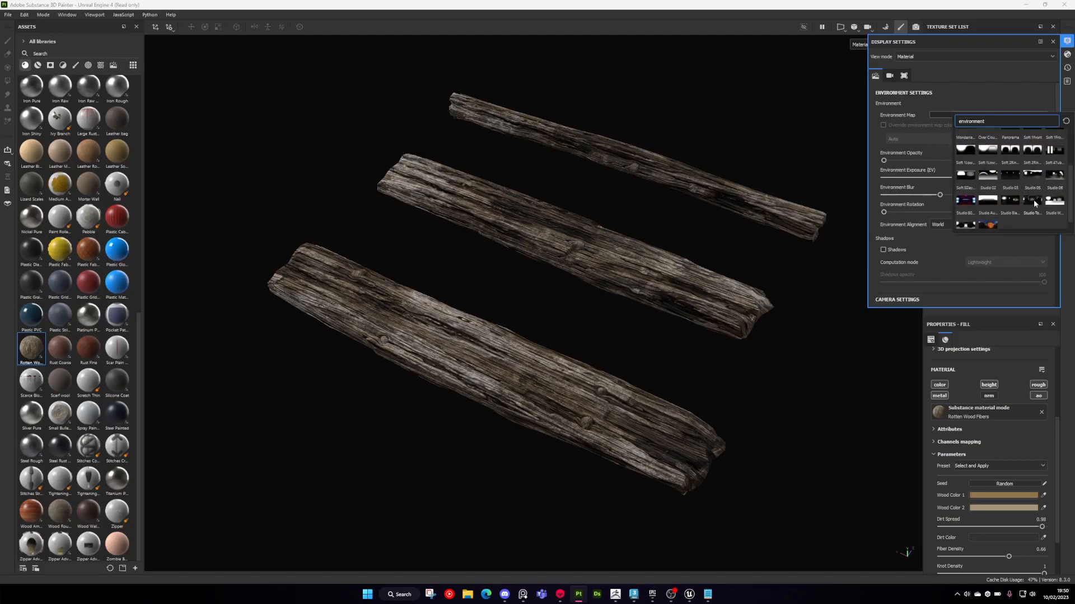
left_click(1033, 201)
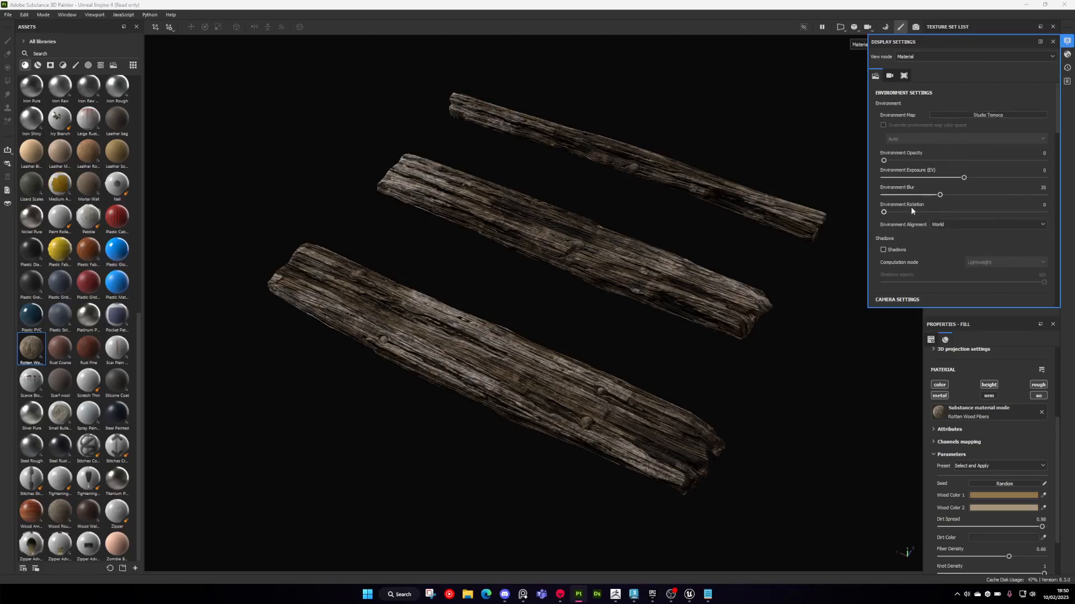
- Try the Villa Nova Street environment map and view the planks under its lighting
left_click(982, 114)
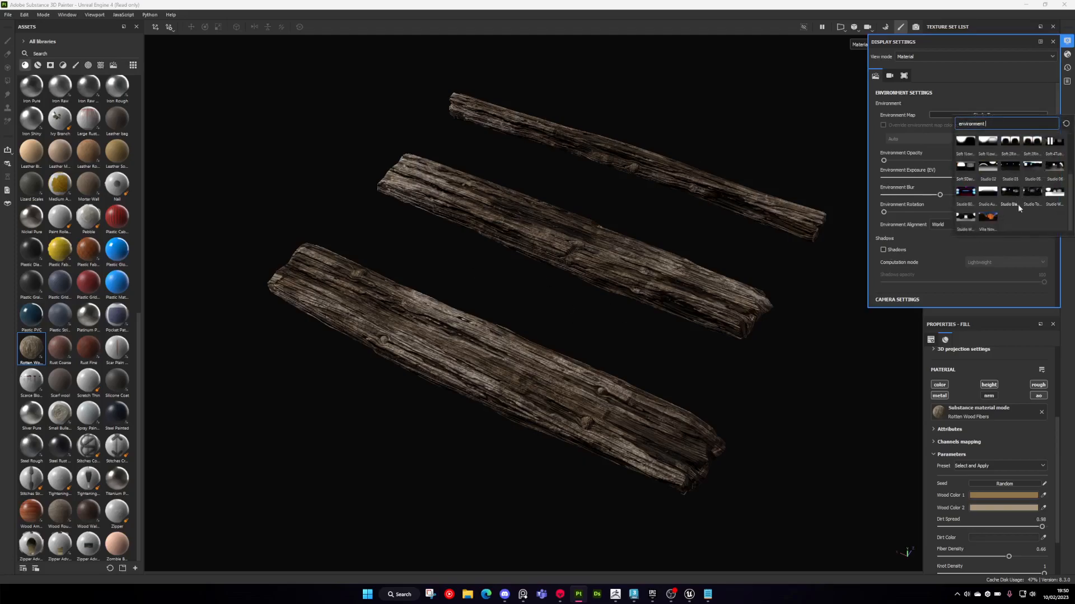
left_click(993, 219)
left_click_drag(512, 318, 603, 304, "alt")
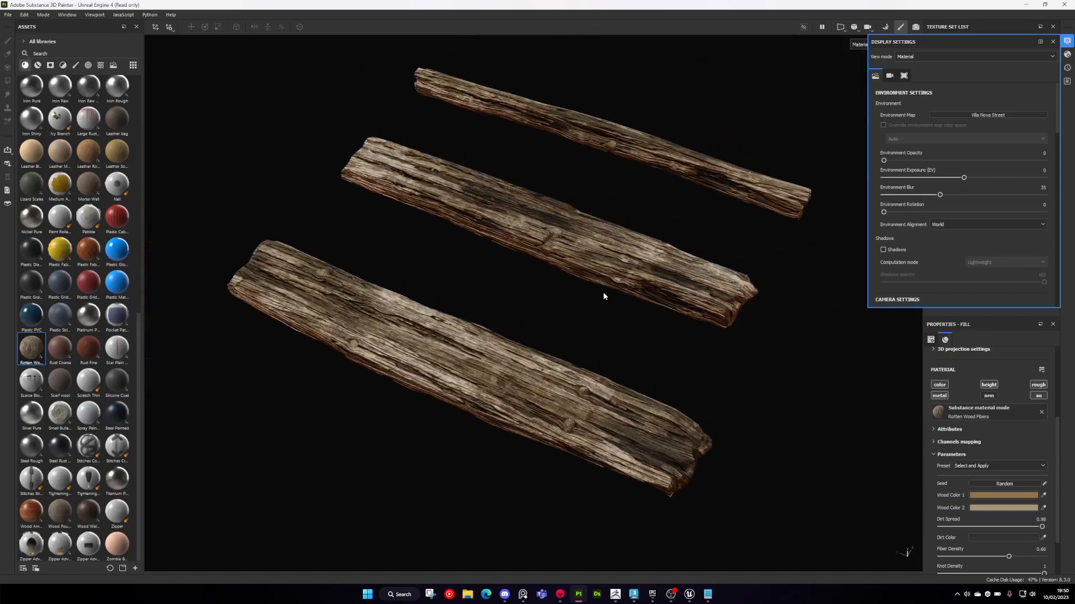
- Return the environment map to Studio Tomoco and check the planks' lighting from several angles
left_click(980, 114)
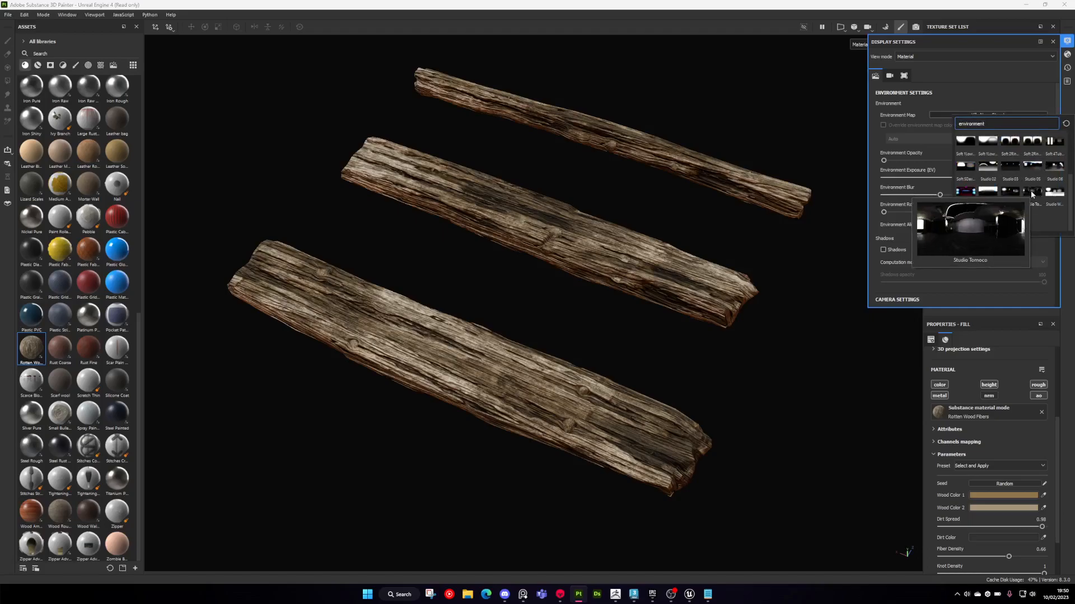
mouse_move(1057, 193)
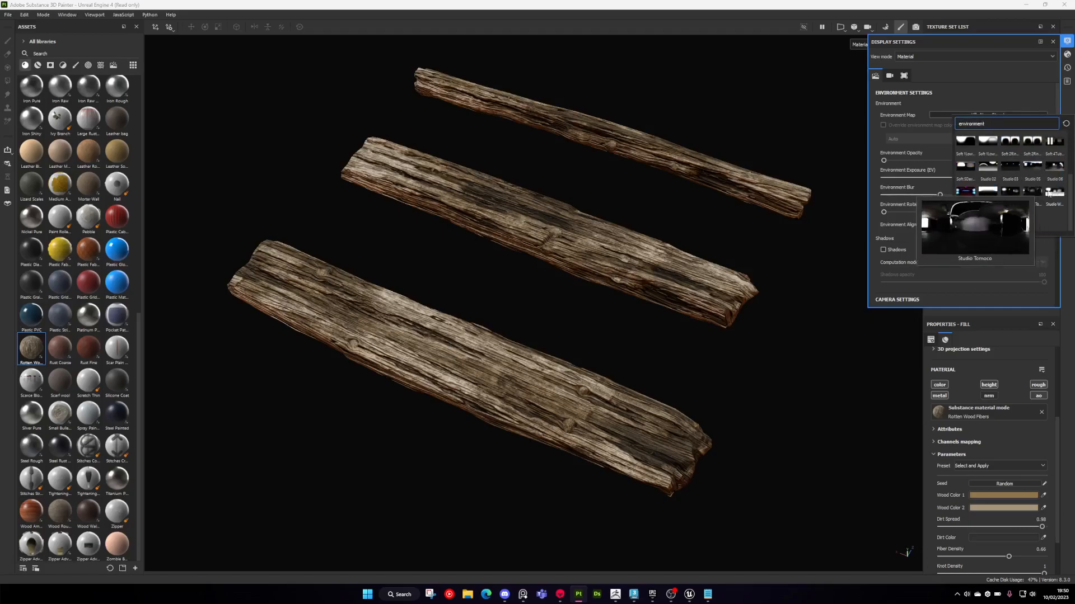
left_click(1034, 195)
left_click_drag(662, 294, 563, 274, "alt")
left_click(1023, 113)
scroll(1033, 195, "down", 3)
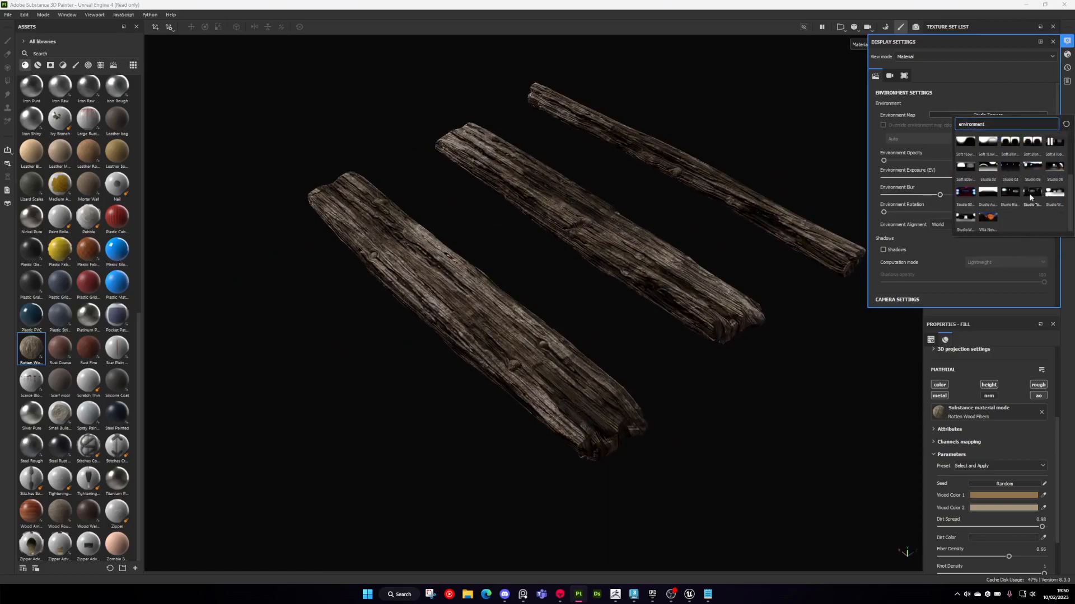
mouse_move(1037, 195)
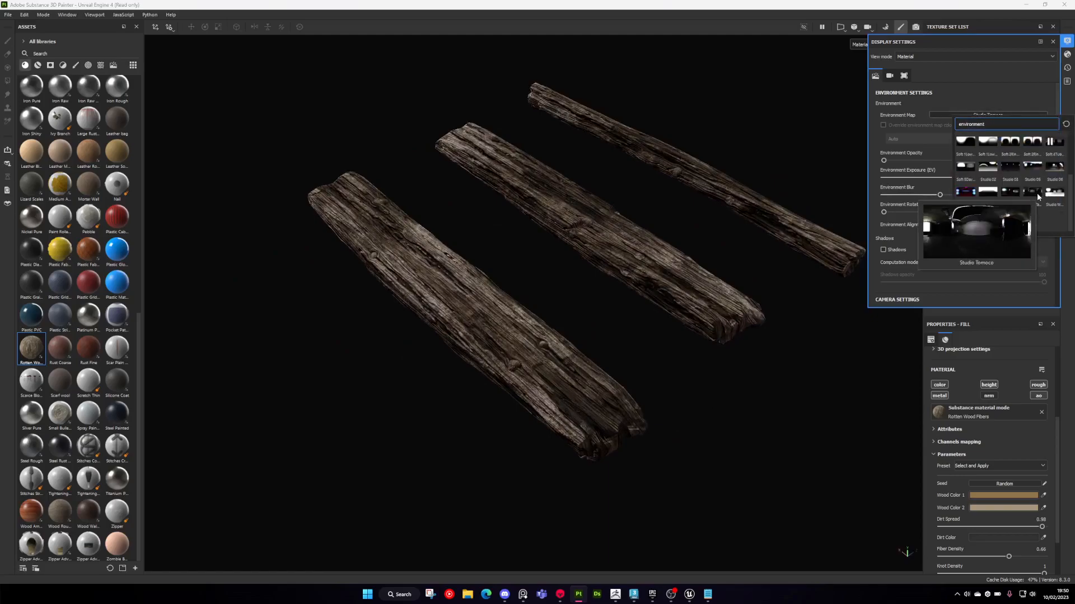
left_click_drag(627, 291, 722, 235, "alt")
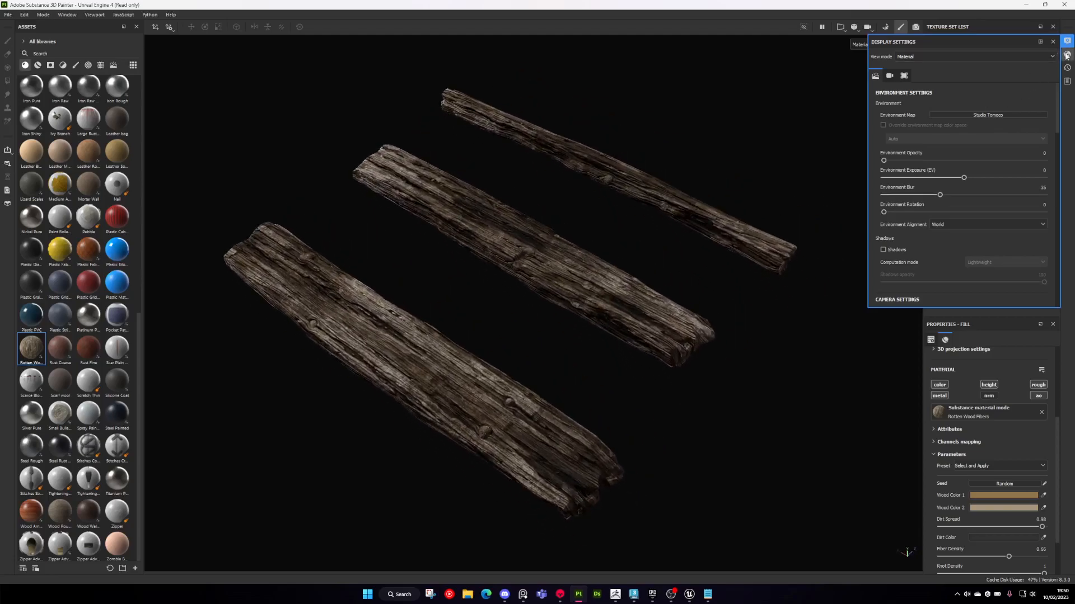
- Set the main shader's quality to Medium (32 spp) and view the planks from a slightly different angle
left_click(1066, 55)
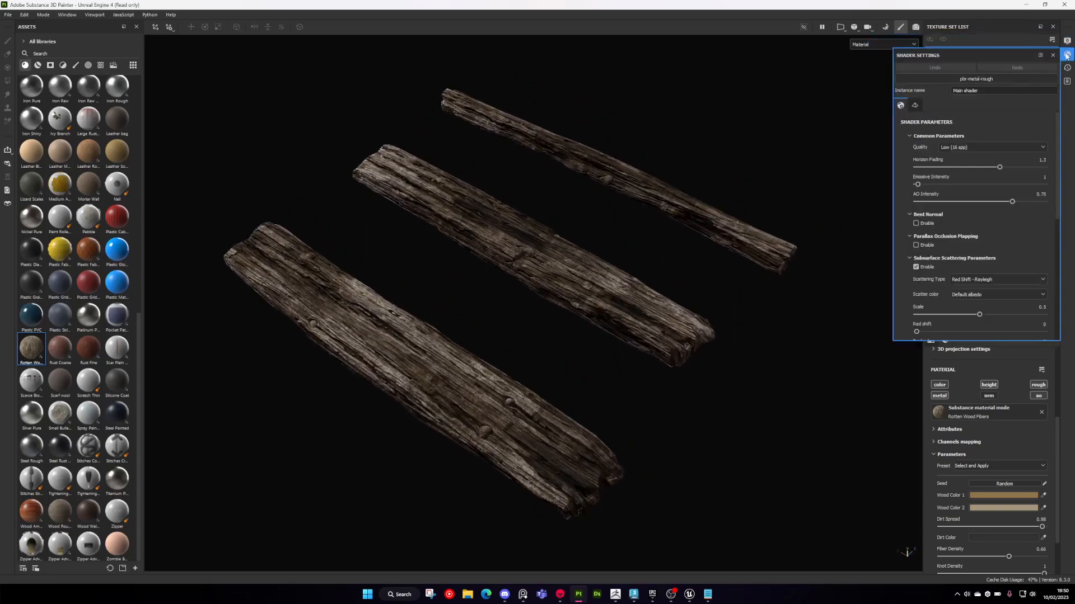
left_click(978, 149)
left_click(958, 178)
left_click_drag(707, 278, 727, 238, "alt")
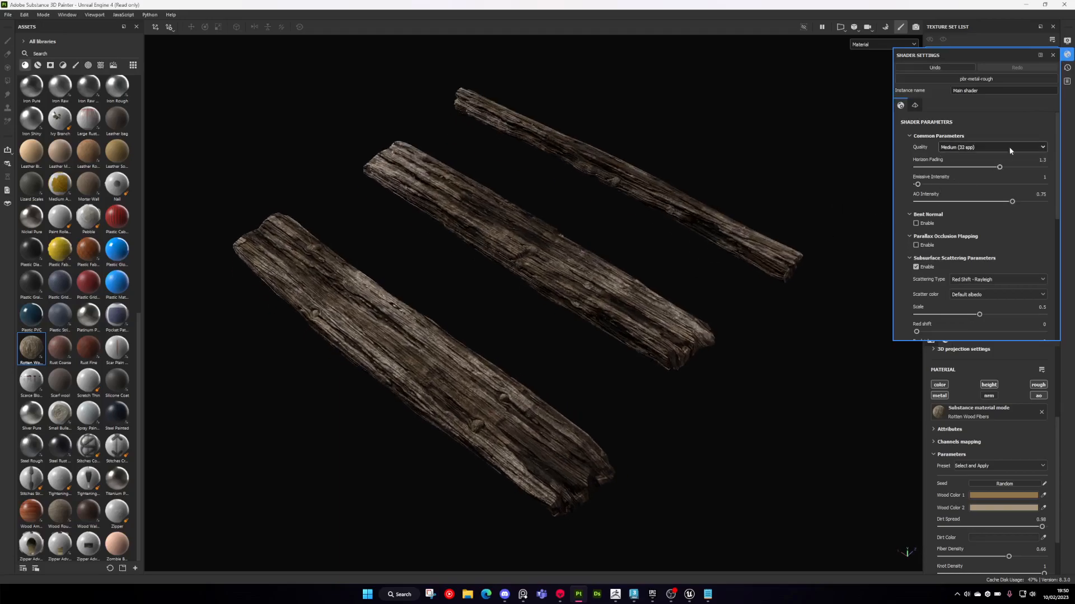
- Try the High (64 spp) shader quality, return it to Medium (32 spp), and close the shader settings
left_click(975, 147)
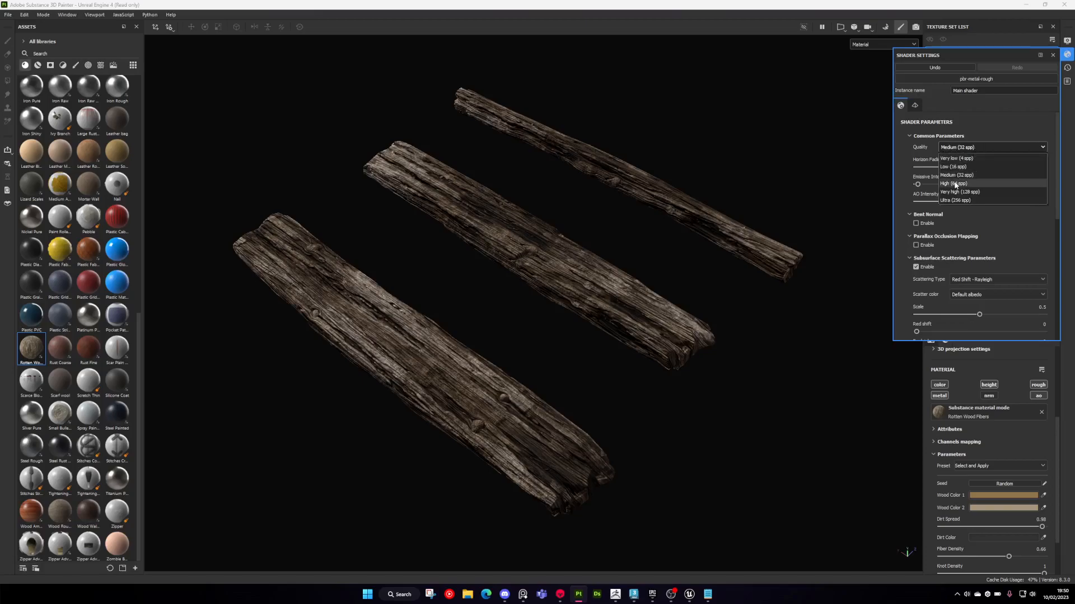
left_click(953, 147)
left_click(954, 147)
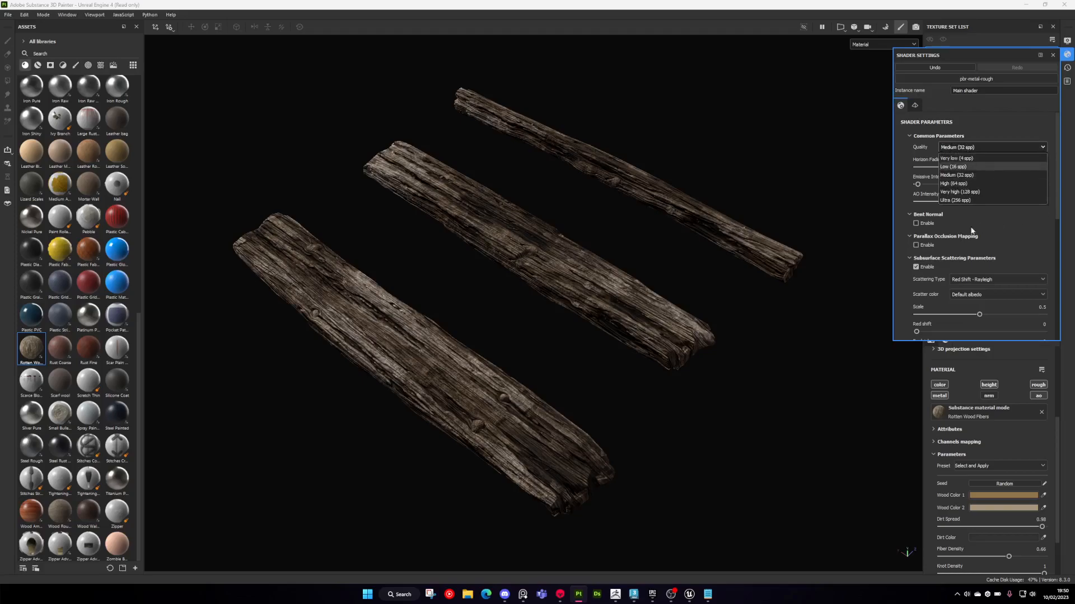
left_click(958, 184)
left_click(958, 148)
left_click(962, 173)
left_click(954, 147)
left_click(978, 146)
left_click(966, 148)
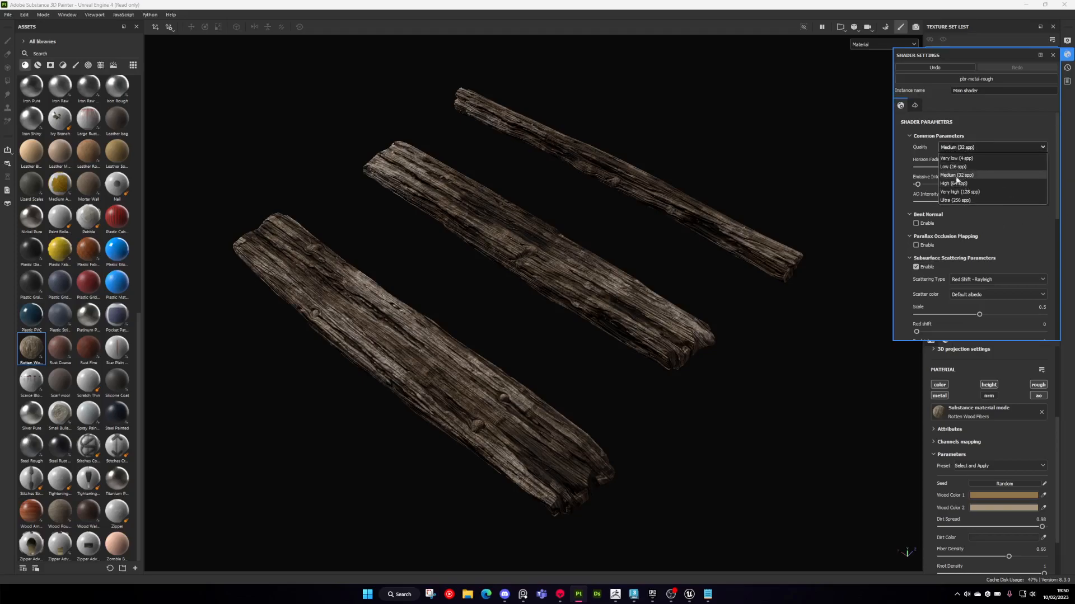
left_click(975, 146)
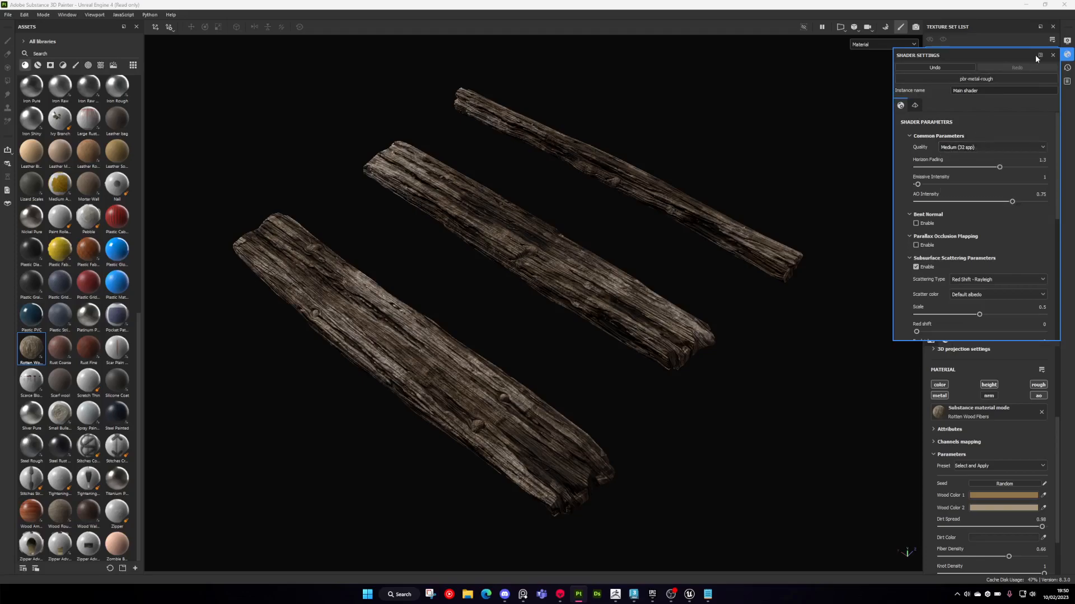
left_click(1067, 56)
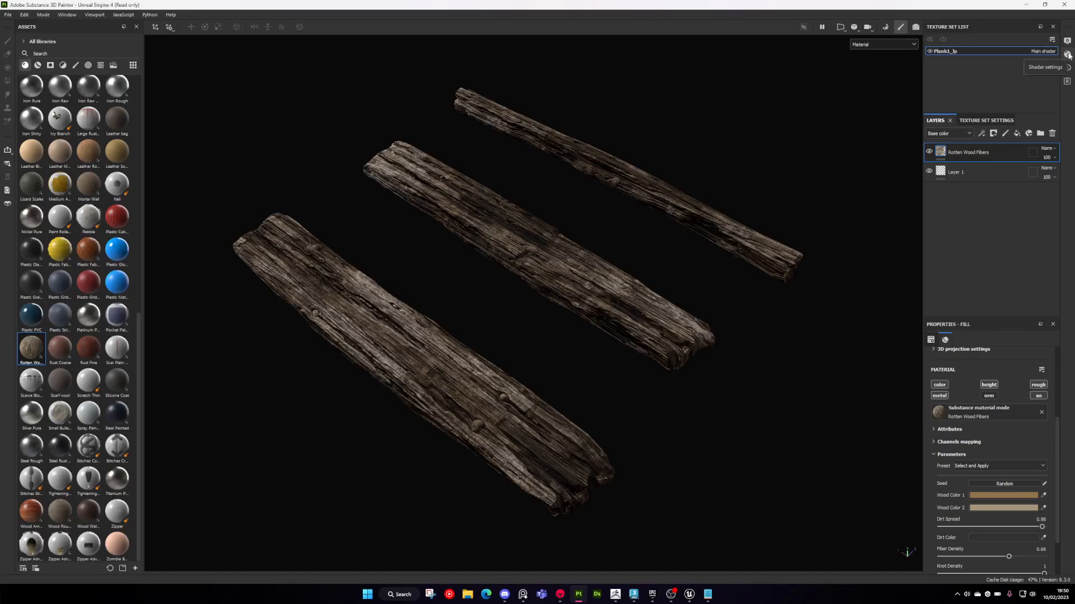
- Lower the Rotten Wood Fibers layer's opacity in the Height channel to 12
mouse_move(671, 249)
left_mouse_down("alt")
mouse_move(605, 250)
mouse_move(604, 297)
mouse_move(768, 306)
mouse_move(681, 273)
mouse_move(621, 355)
mouse_move(636, 427)
mouse_move(707, 305)
left_mouse_up("alt")
left_click_drag(588, 347, 571, 399, "alt")
scroll(543, 392, "down", 2)
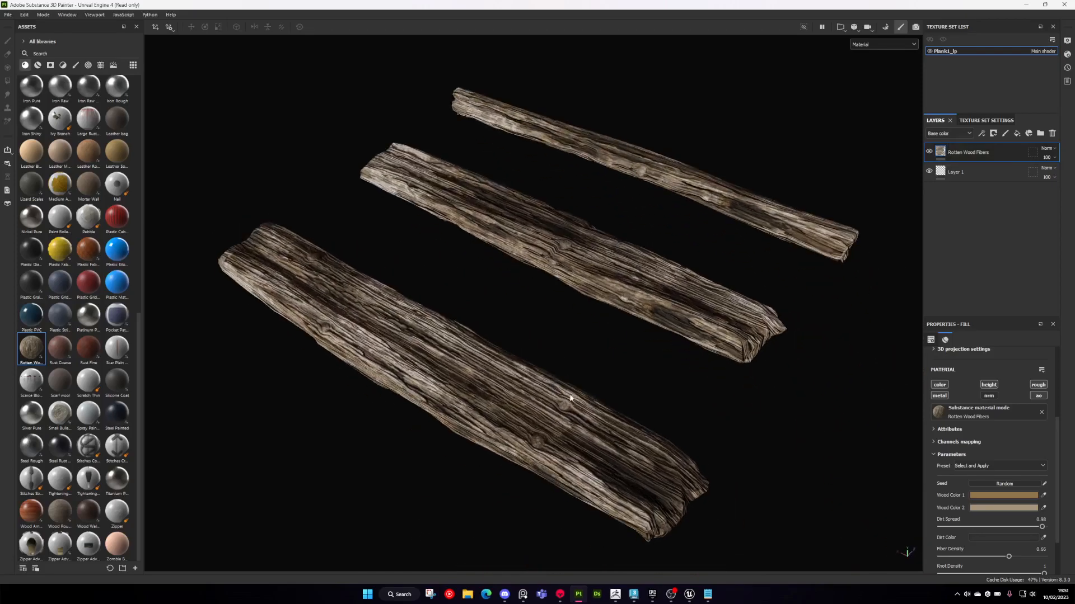
left_click(935, 134)
left_click(945, 150)
left_click(1056, 177)
left_click_drag(1059, 177, 1045, 172)
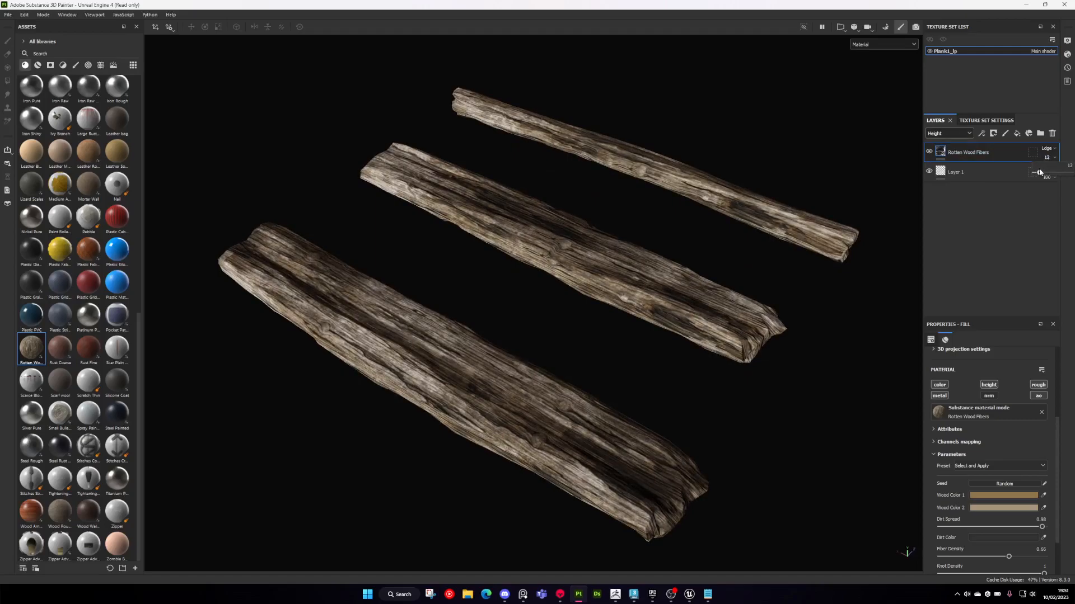
- Rotate the environment lighting and examine the planks' wood relief up close and from above
left_click_drag(671, 185, 626, 285, "alt")
right_click_drag(625, 285, 687, 252, "shift")
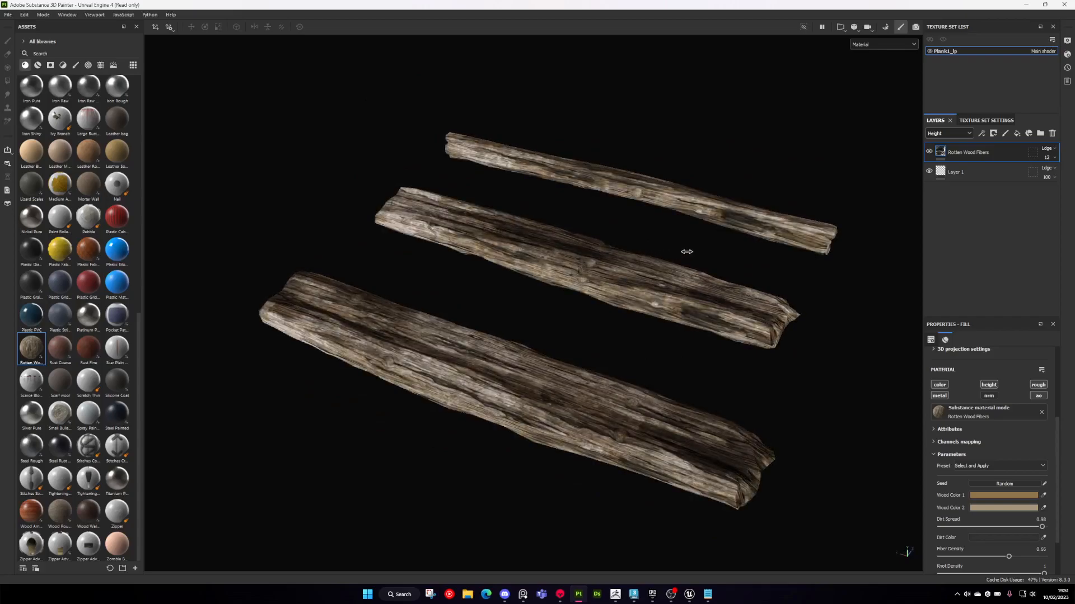
scroll(583, 242, "up", 3)
left_click_drag(582, 243, 578, 315, "alt")
scroll(578, 315, "up", 2)
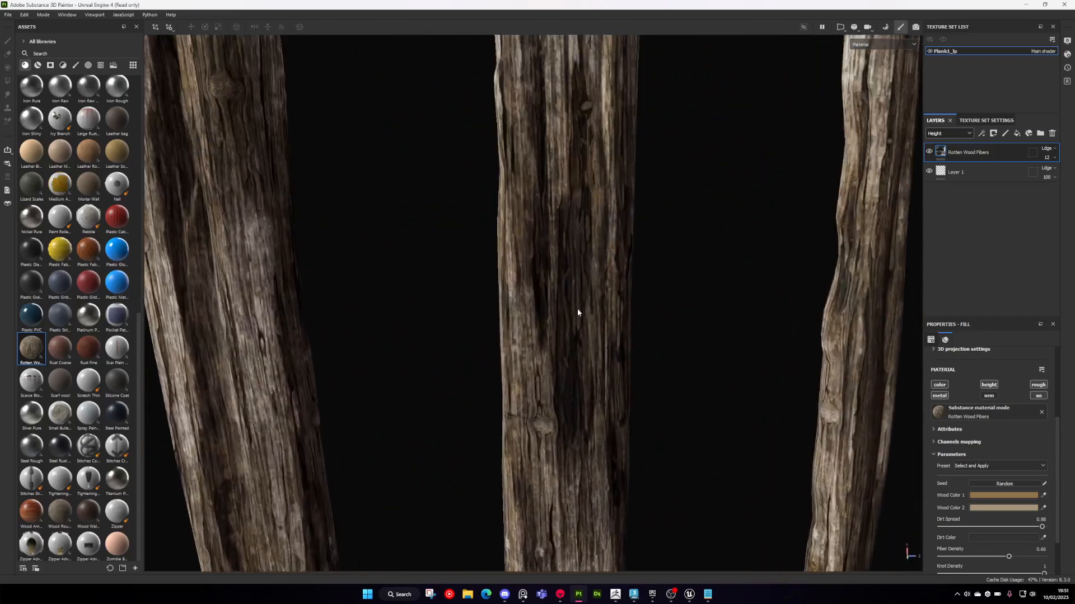
scroll(577, 274, "down", 5)
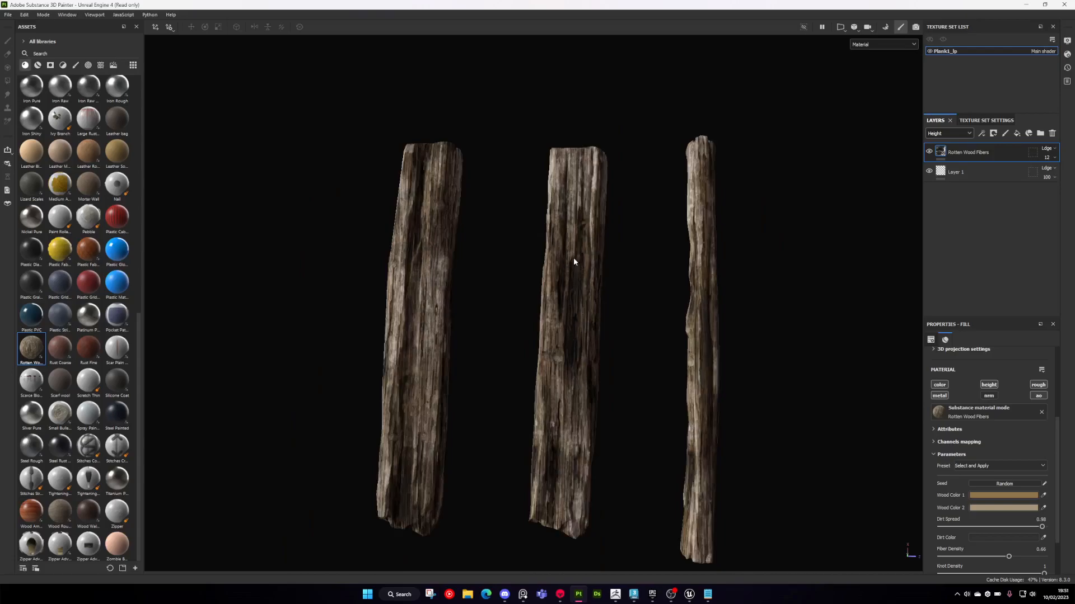
left_click_drag(573, 336, 554, 257, "alt")
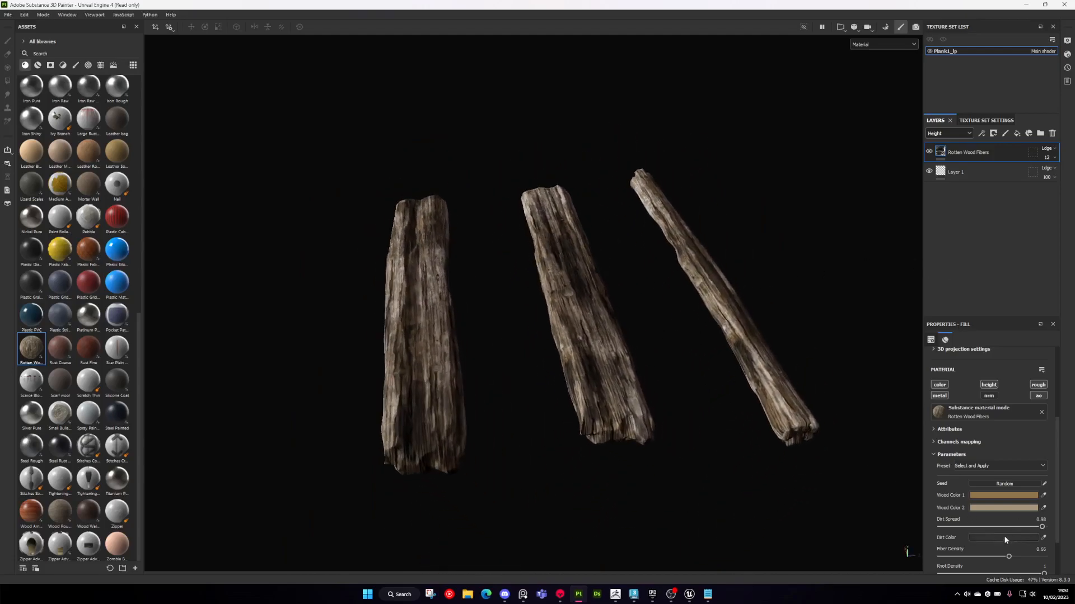
- Set the Rotten Wood Fibers material's Dirt Spread to 0.6 and lighten Wood Color 1 to the beige C2AF91
left_click_drag(1026, 529, 1002, 521)
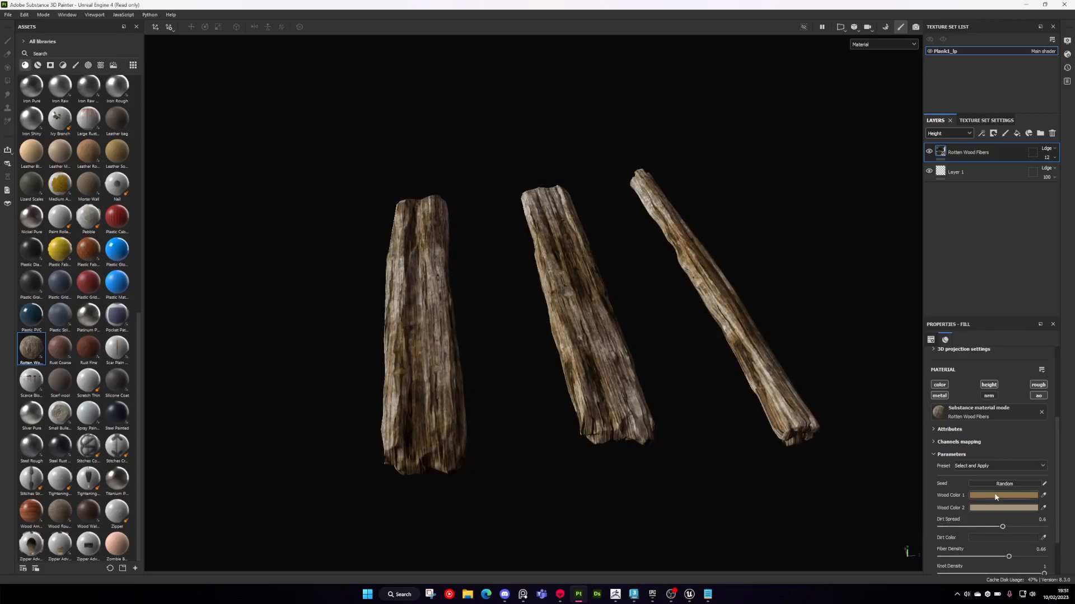
left_click(995, 498)
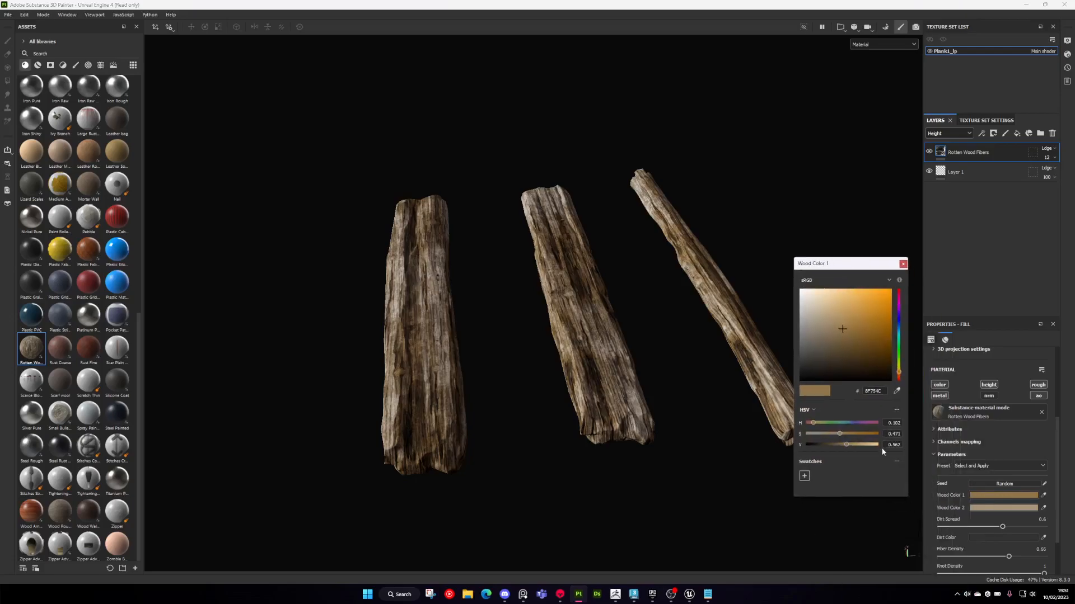
left_click_drag(851, 446, 862, 446)
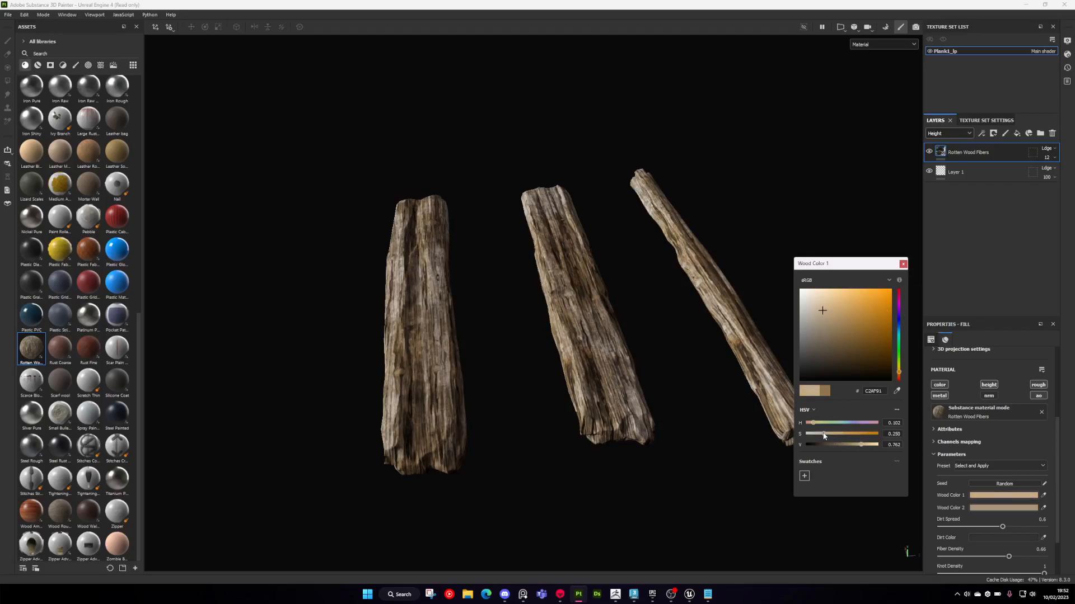
left_click(903, 264)
left_click_drag(603, 292, 576, 288, "alt")
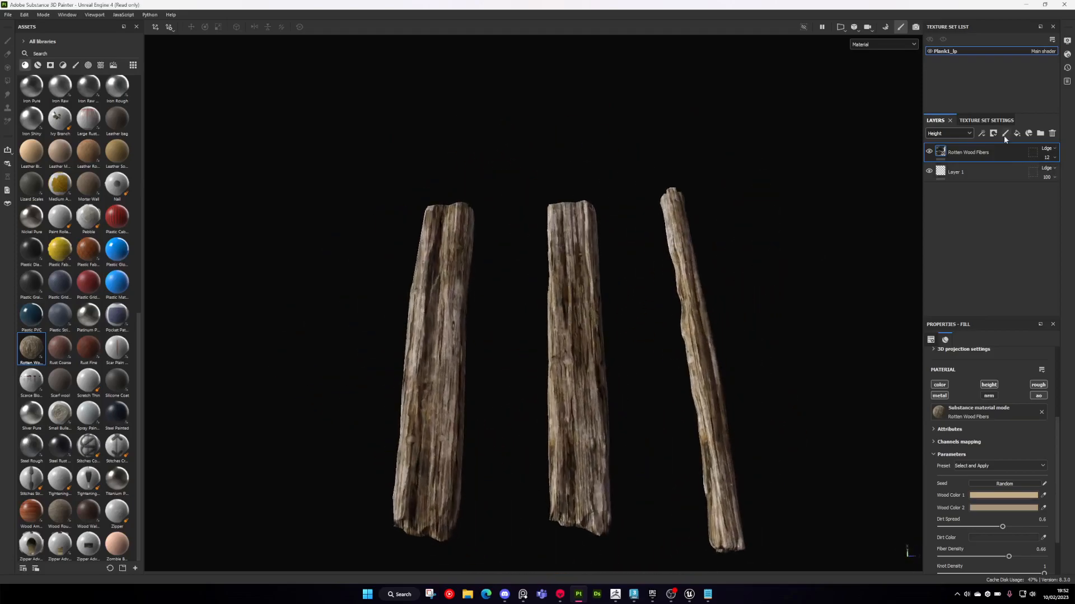
scroll(583, 347, "up", 3)
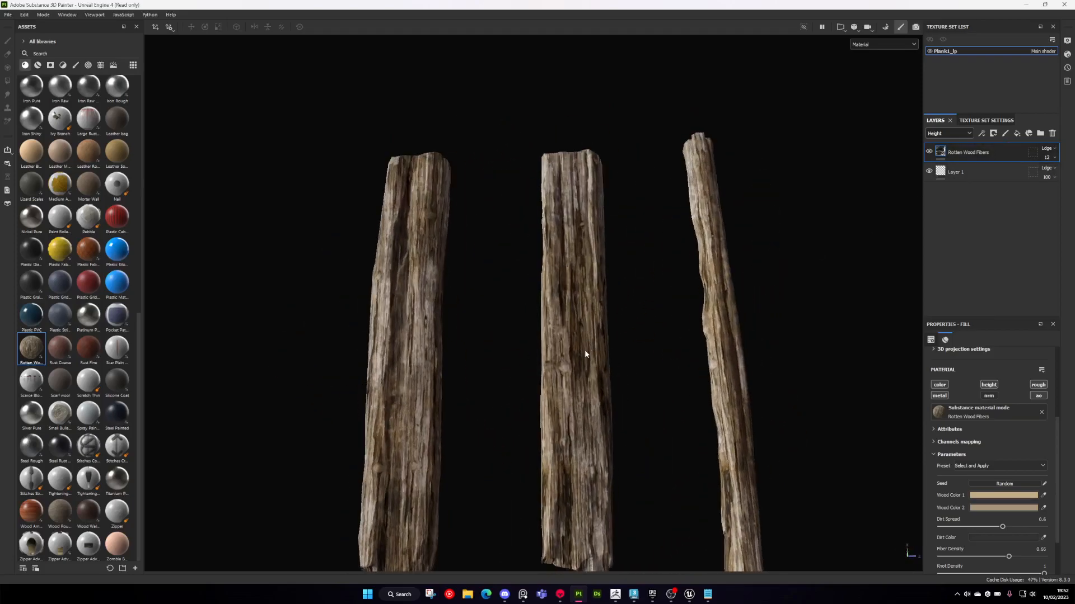
left_click_drag(598, 301, 556, 257, "alt")
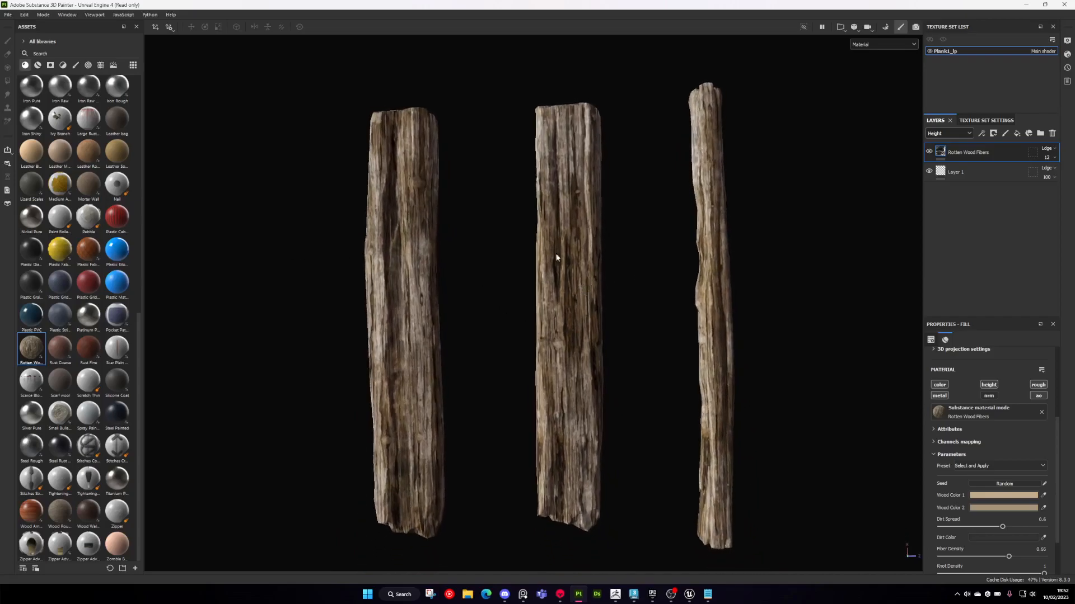
- Add a paint layer above Rotten Wood Fibers and set its Base color blending mode to Passthrough
left_click(1006, 133)
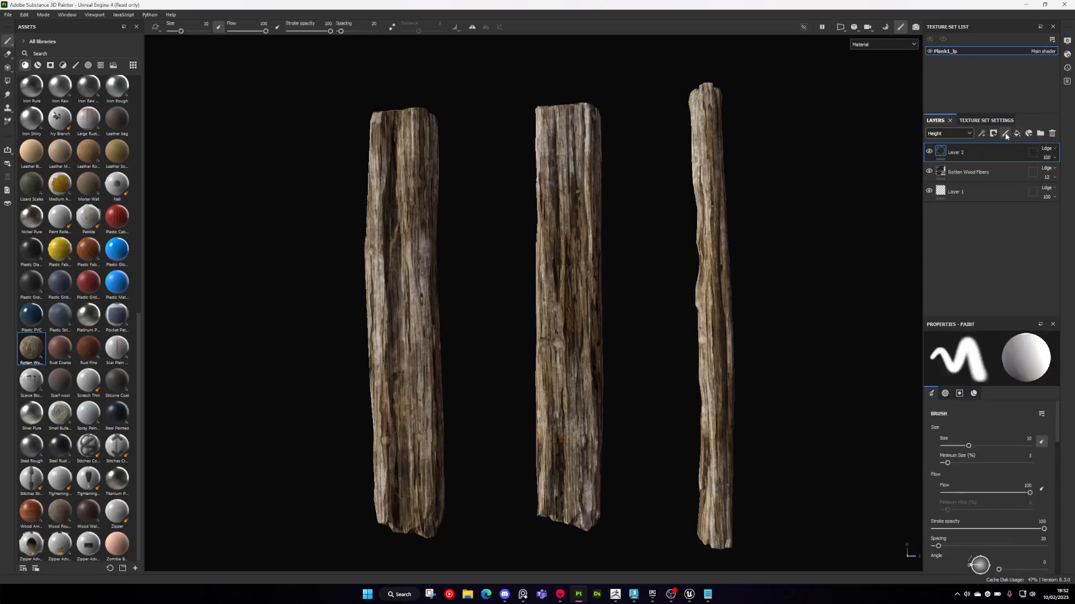
left_click(1049, 149)
left_click(949, 133)
left_click(943, 146)
left_click(1046, 149)
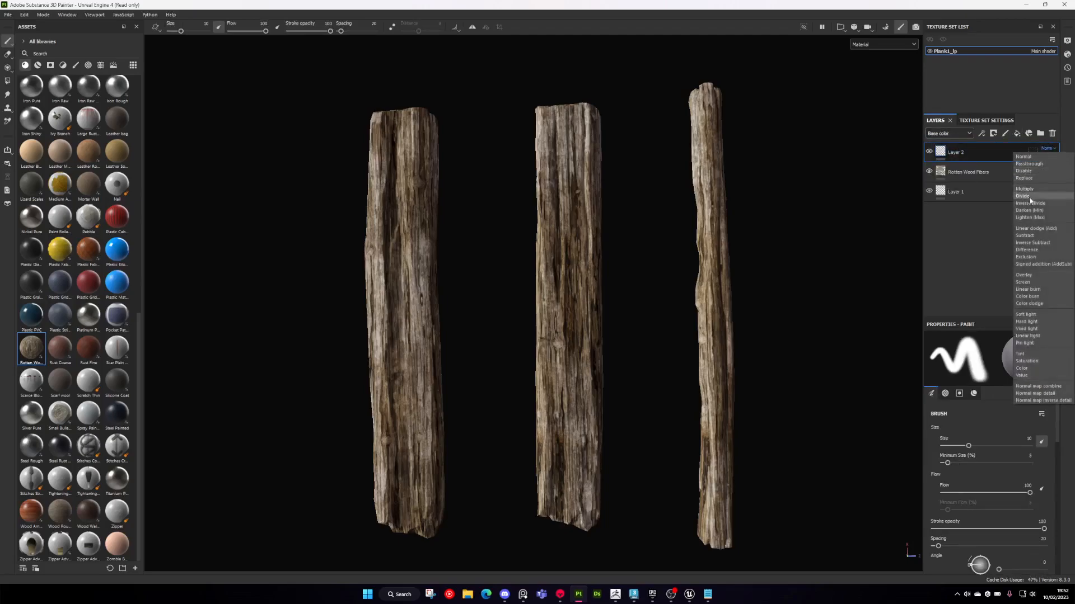
left_click(1029, 163)
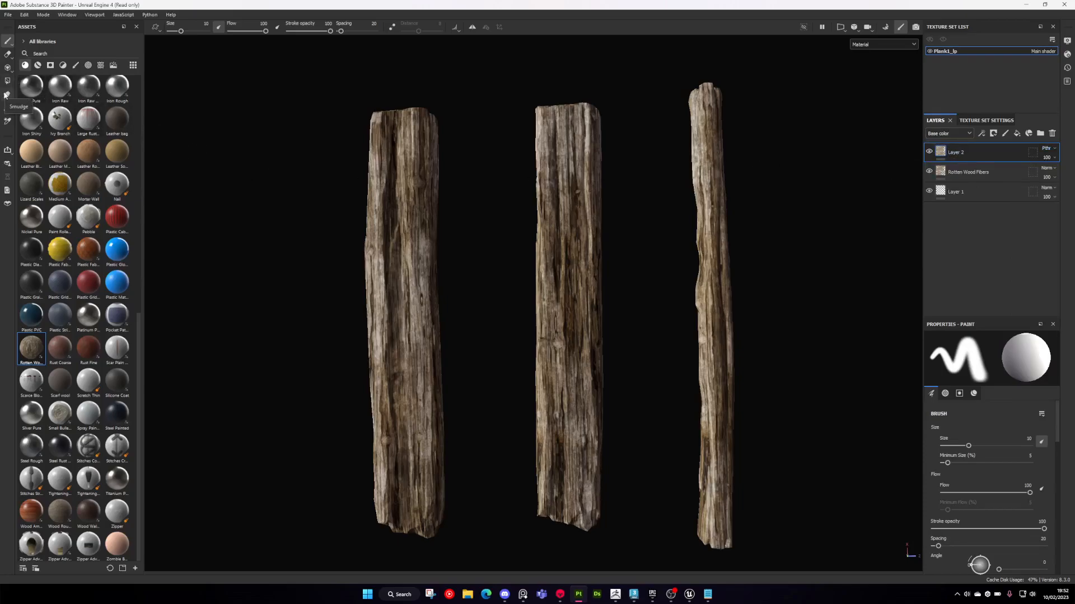
- Clone wood grain up the face of the middle plank with the Clone tool, covering its centre and upper part
left_click(7, 108)
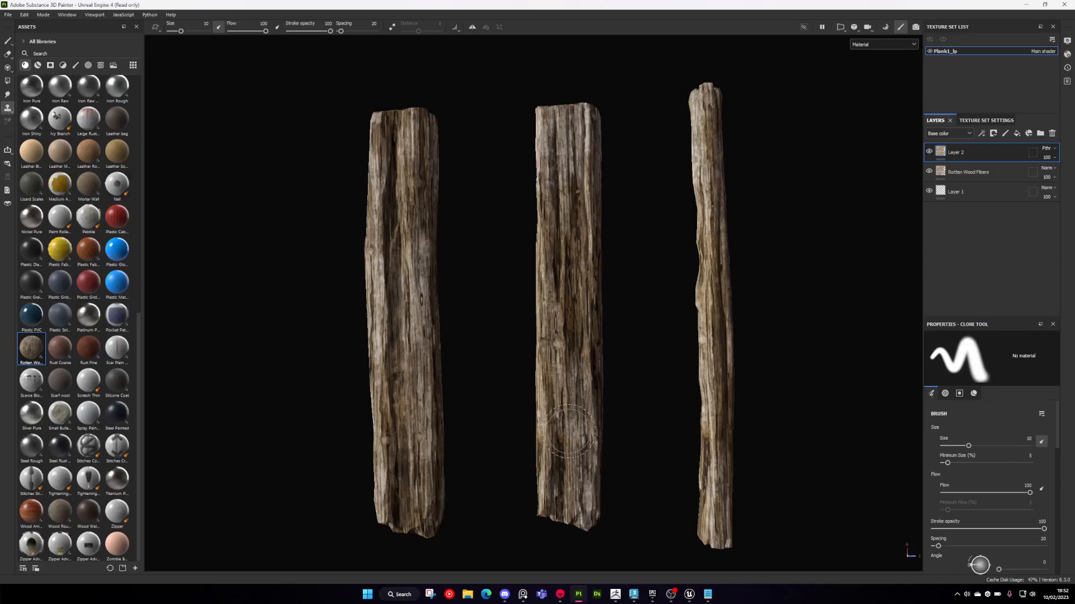
key("v")
left_click_drag(572, 336, 572, 229)
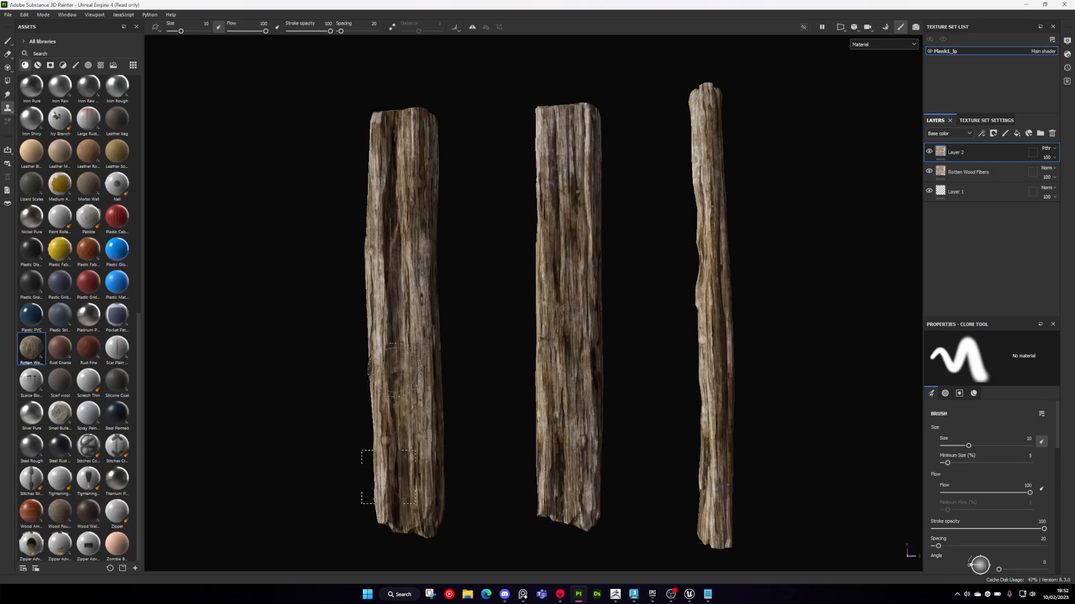
scroll(508, 339, "up", 5)
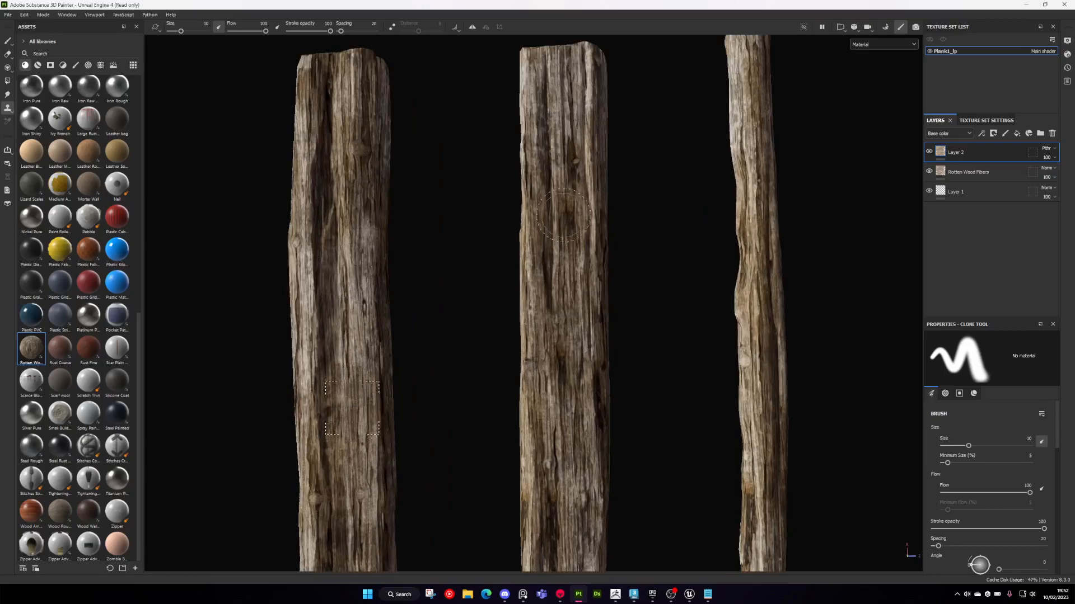
left_click_drag(567, 226, 571, 155)
- Sample a new clone source and clone wood grain lengthwise along the face of the outer wide plank
scroll(561, 353, "down", 5)
left_click_drag(561, 354, 647, 386, "alt")
middle_click_drag(674, 345, 633, 408, "alt")
scroll(643, 358, "down", 1)
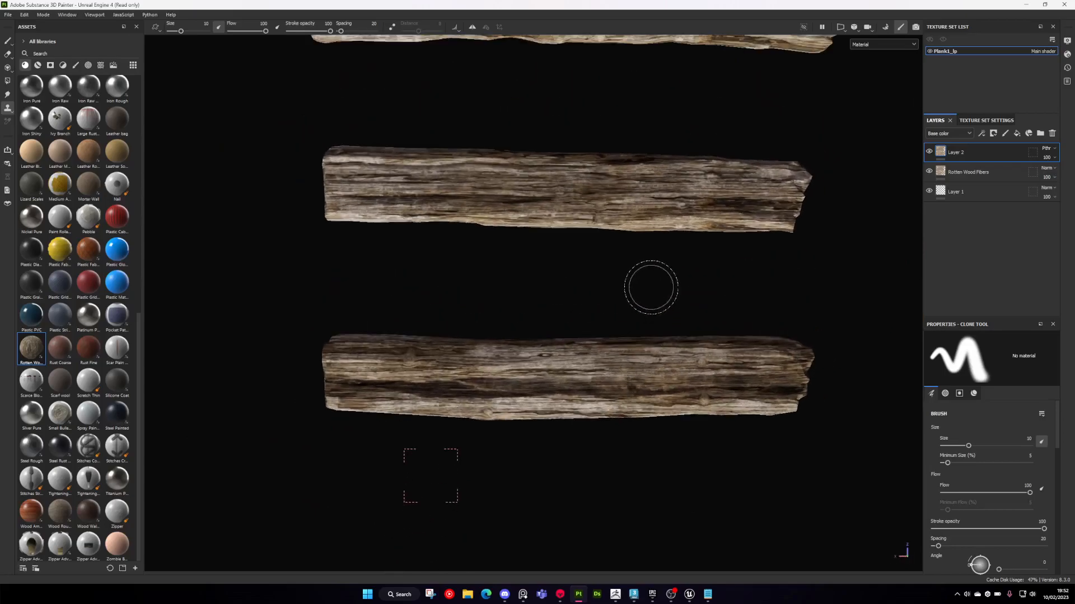
middle_click_drag(649, 288, 626, 376, "alt")
scroll(630, 372, "down", 1)
key("b")
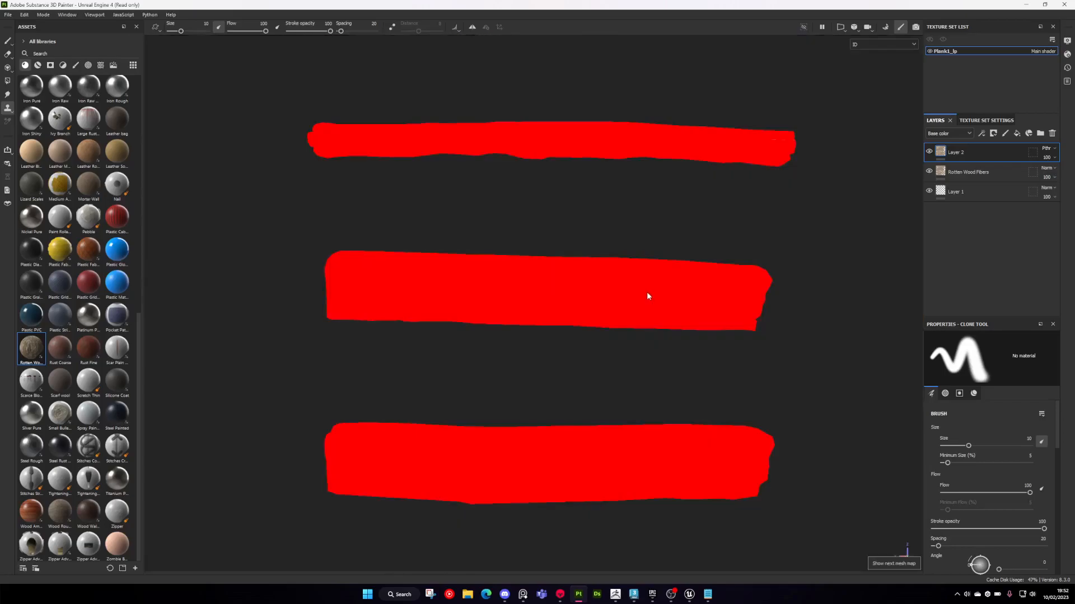
key("b")
key("m")
scroll(644, 318, "up", 1)
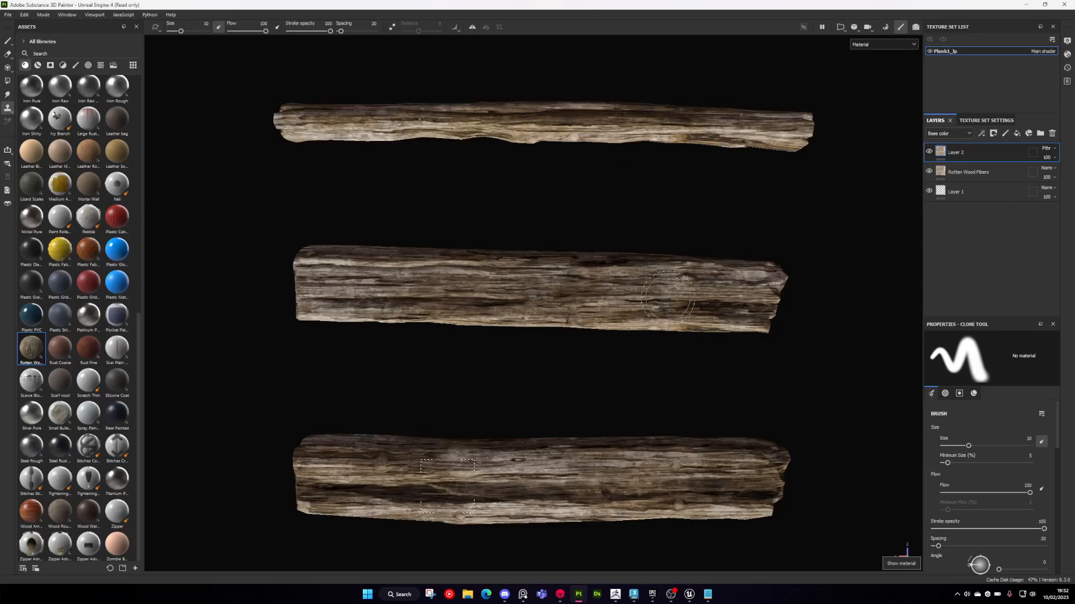
middle_click_drag(647, 311, 663, 280, "alt")
key("v")
left_click_drag(528, 455, 415, 460)
- Set the environment alignment to Camera and rotate the environment lighting to illuminate the planks' dark back sides
middle_click_drag(506, 445, 509, 407, "alt")
mouse_move(510, 404)
left_mouse_down("alt")
mouse_move(519, 289)
mouse_move(599, 480)
mouse_move(614, 309)
mouse_move(612, 326)
left_mouse_up("alt")
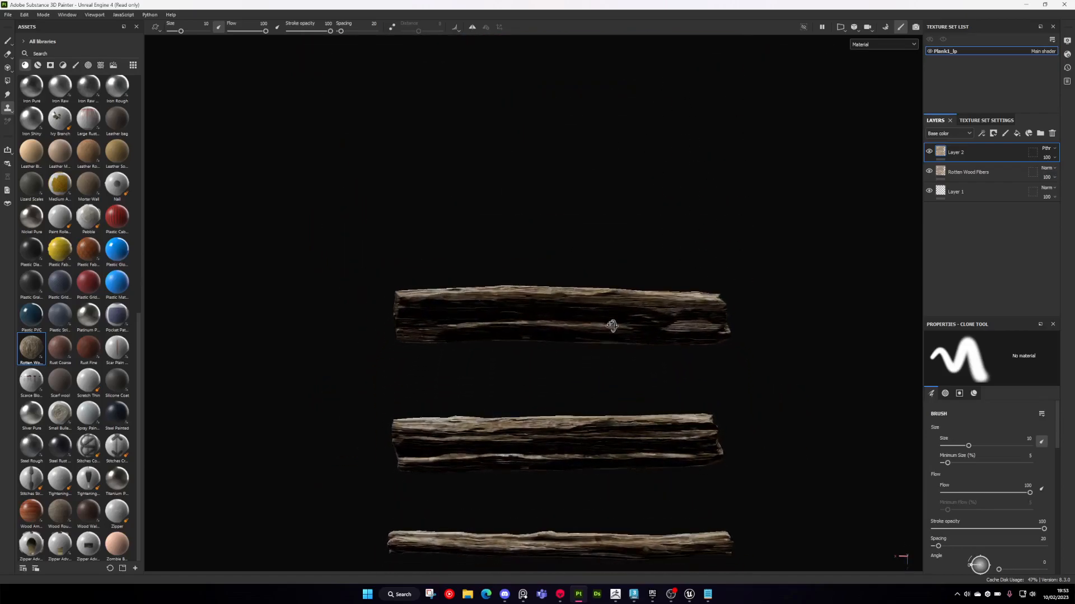
middle_click_drag(637, 391, 635, 332, "alt")
left_click_drag(635, 331, 636, 332, "alt")
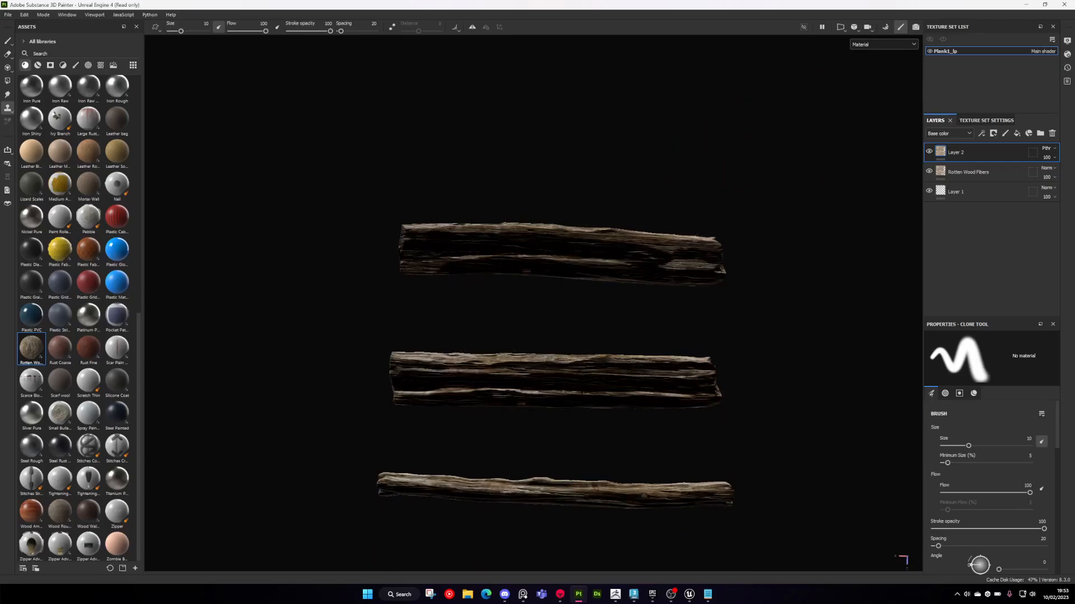
left_click(1066, 42)
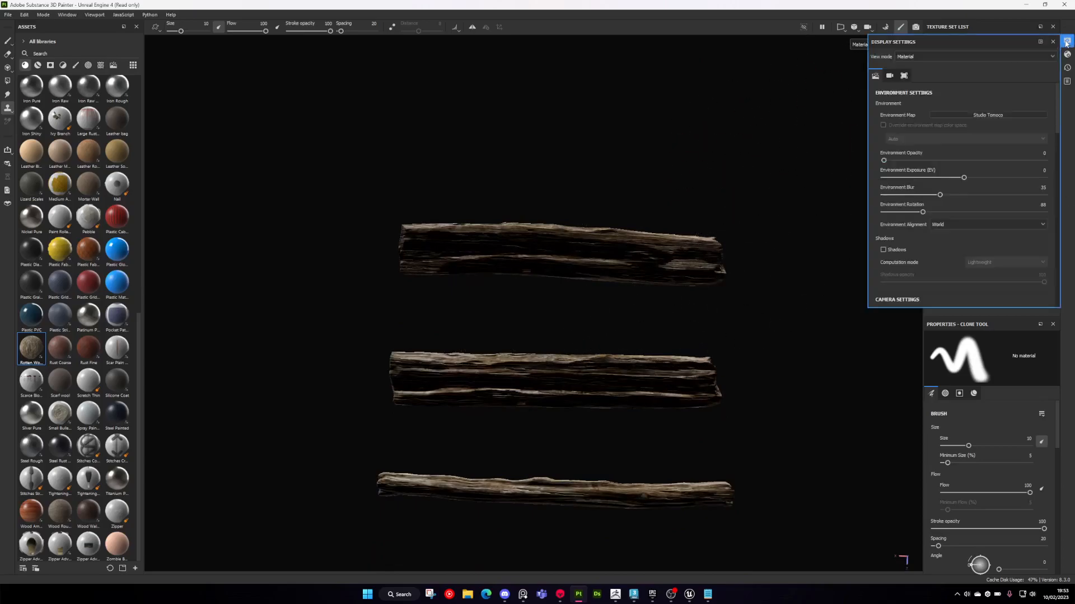
left_click(941, 224)
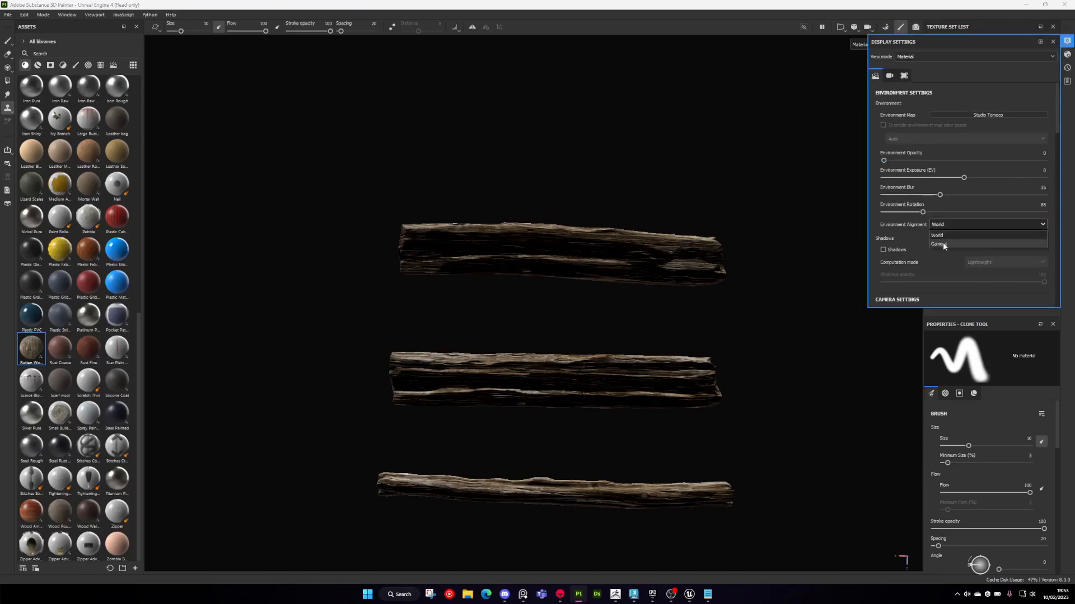
left_click(943, 242)
left_click_drag(734, 247, 612, 343, "alt")
right_click_drag(611, 342, 640, 300, "shift")
- Sample wood grain and clone it over the back side of the middle plank
mouse_move(641, 300)
left_mouse_down("alt")
mouse_move(602, 266)
mouse_move(623, 75)
mouse_move(699, 269)
mouse_move(644, 242)
mouse_move(604, 504)
mouse_move(592, 217)
mouse_move(542, 17)
mouse_move(552, 48)
left_mouse_up("alt")
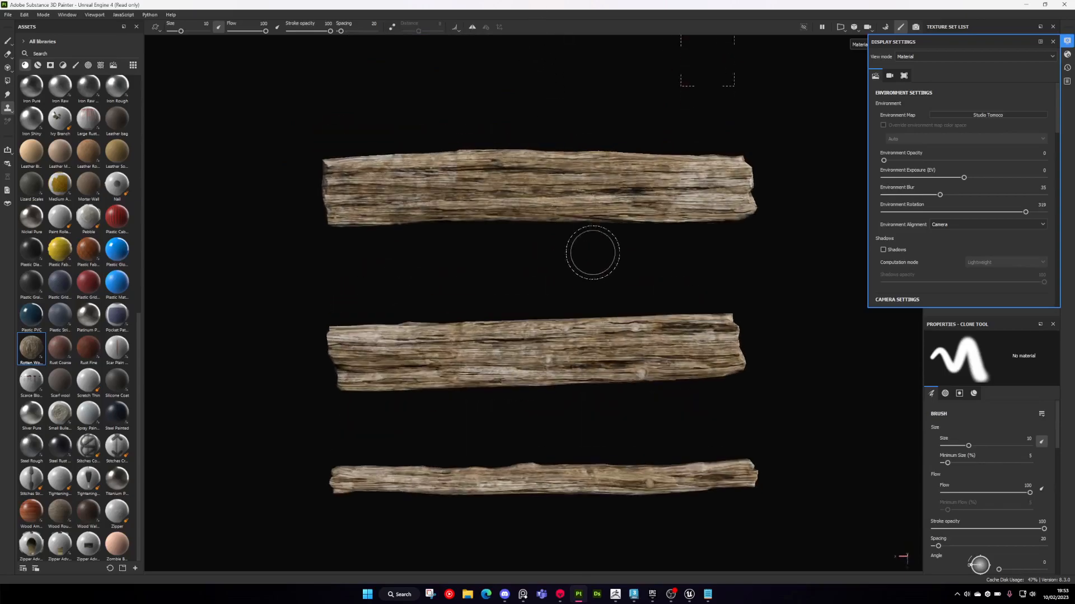
scroll(597, 305, "down", 2)
left_click_drag(600, 319, 601, 294, "alt")
scroll(596, 348, "up", 2)
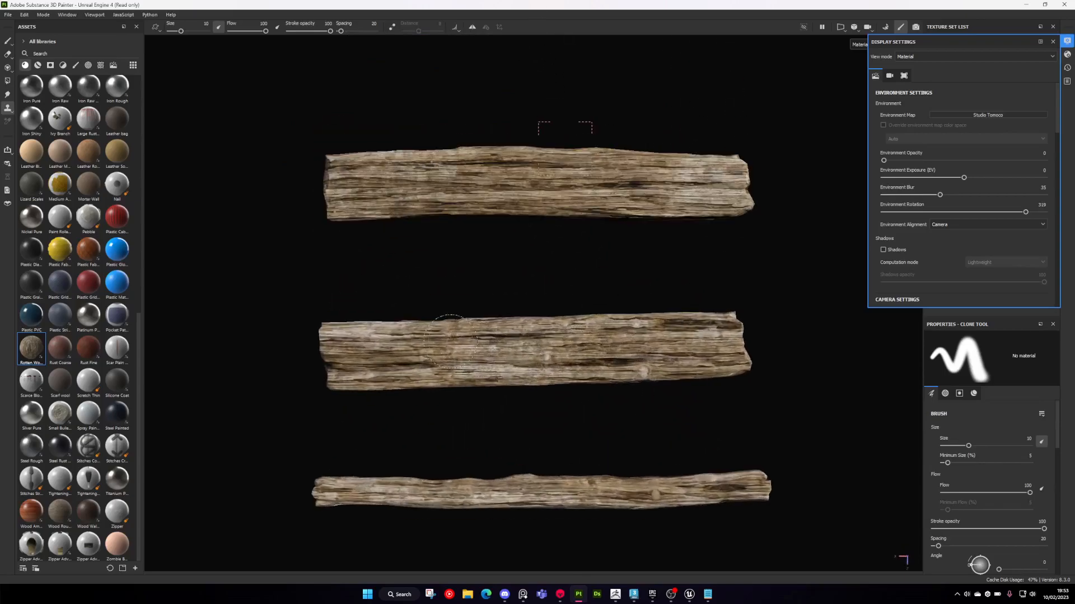
key("v")
left_click(390, 181)
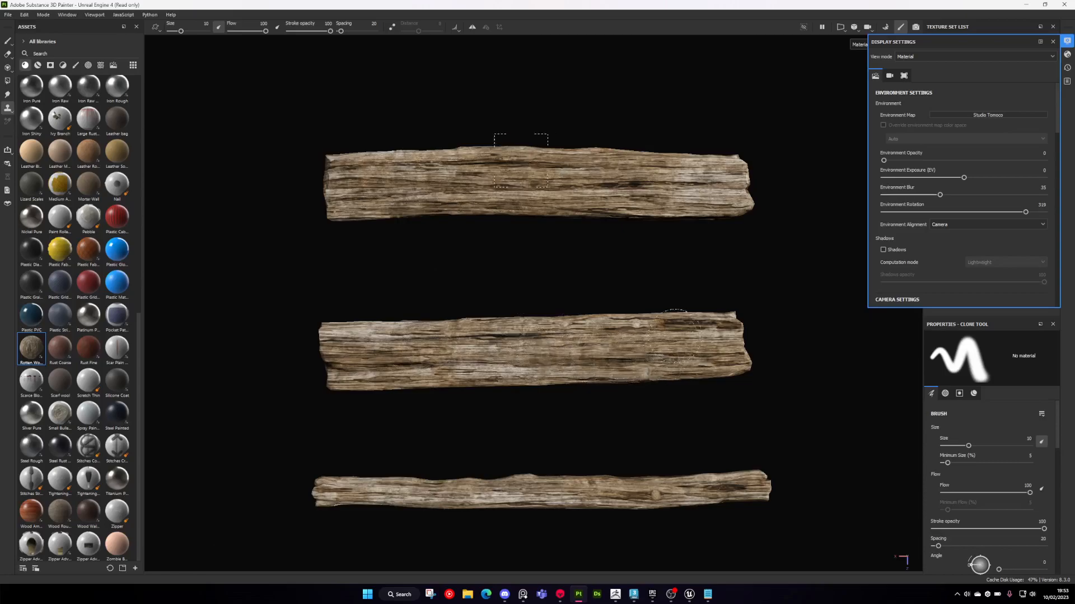
- Examine the overall wood texture of all three planks from the back, at an angle and from the front
scroll(666, 335, "down", 2)
left_click_drag(665, 336, 336, 302, "alt")
left_click_drag(610, 363, 679, 374, "alt")
middle_click_drag(541, 280, 635, 364, "alt")
scroll(635, 364, "down", 3)
mouse_move(635, 364)
left_mouse_down("alt")
mouse_move(674, 314)
mouse_move(685, 333)
mouse_move(602, 286)
mouse_move(647, 301)
mouse_move(648, 344)
left_mouse_up("alt")
scroll(603, 285, "up", 2)
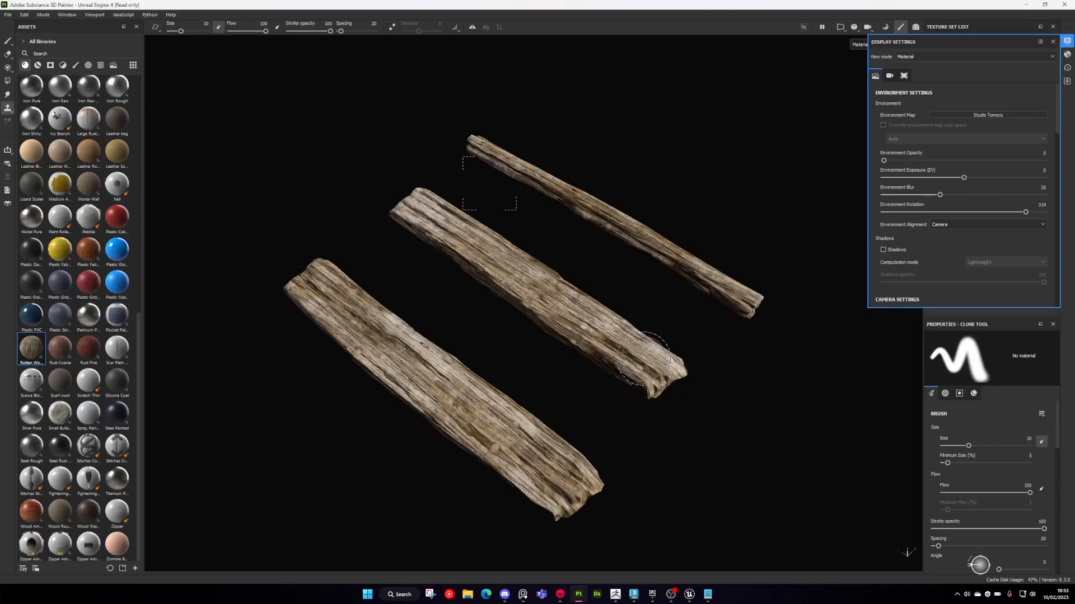
mouse_move(647, 412)
left_mouse_down("alt")
mouse_move(584, 342)
mouse_move(679, 396)
mouse_move(668, 405)
left_mouse_up("alt")
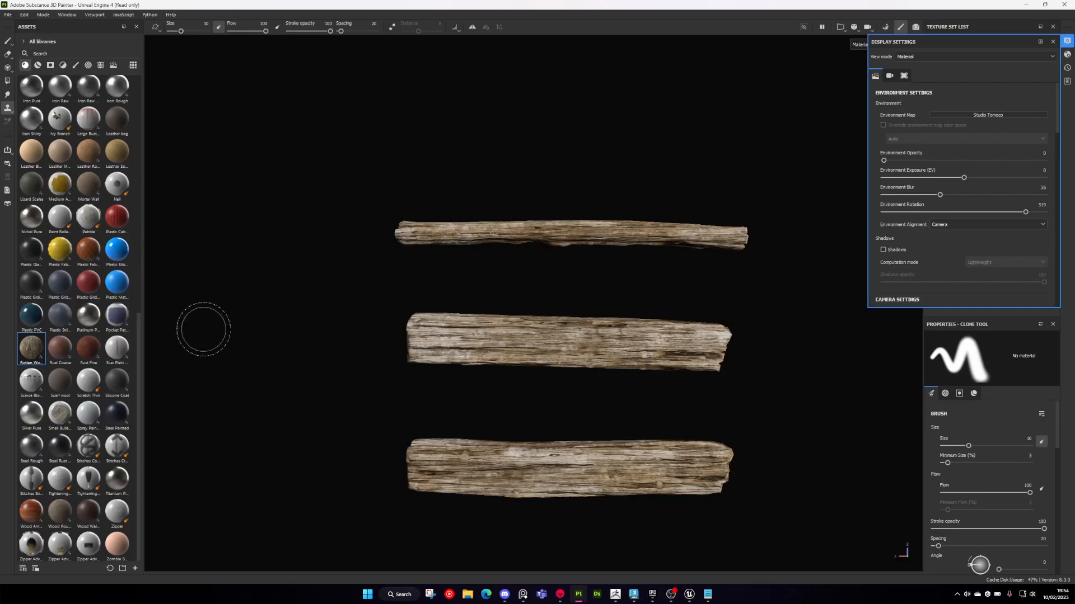
mouse_move(36, 355)
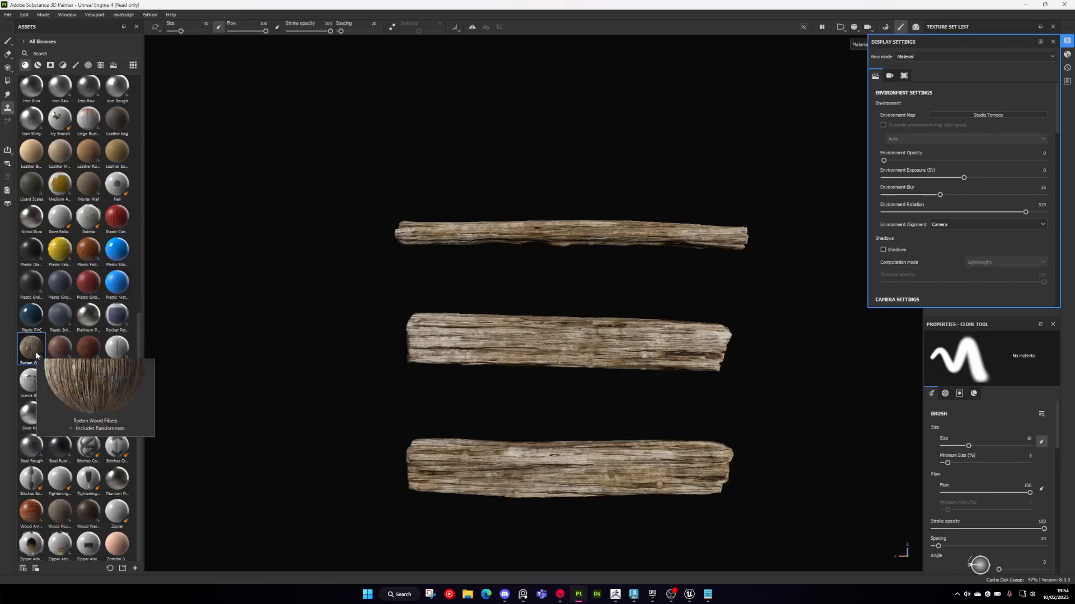
mouse_move(623, 408)
left_mouse_down("alt")
mouse_move(643, 396)
mouse_move(683, 406)
mouse_move(674, 384)
mouse_move(684, 370)
left_mouse_up("alt")
middle_click_drag(376, 190, 508, 250, "alt")
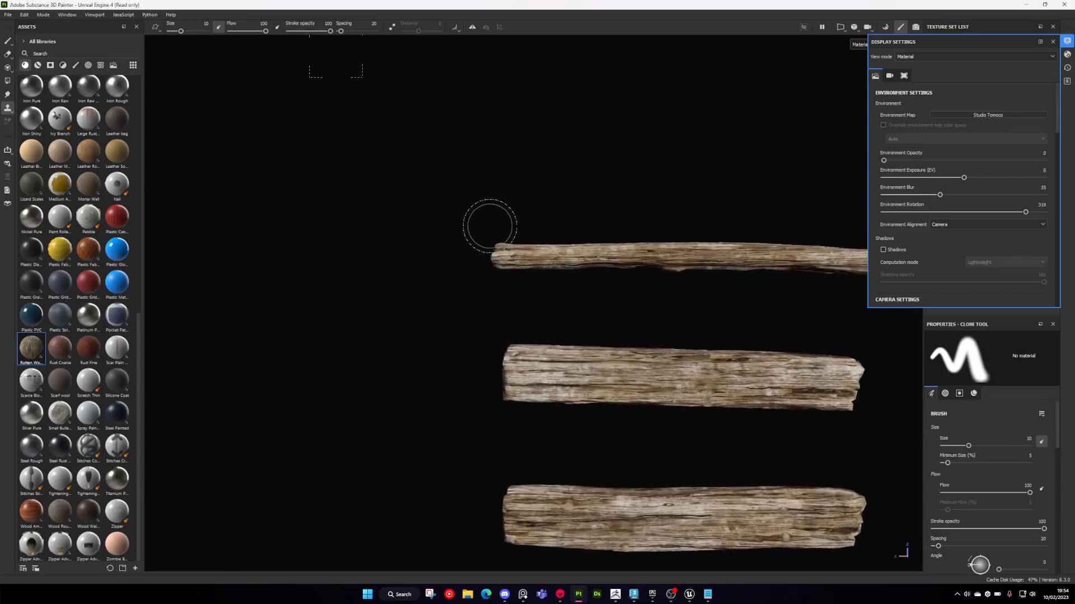
- Inspect the planks' wood texture up close along their faces, edges and broken ends
scroll(467, 252, "up", 8)
mouse_move(478, 257)
left_mouse_down("alt")
mouse_move(445, 268)
mouse_move(456, 246)
mouse_move(411, 185)
mouse_move(434, 86)
mouse_move(420, 107)
left_mouse_up("alt")
left_click_drag(425, 293, 447, 219, "alt")
right_click_drag(448, 218, 340, 130, "alt")
left_click_drag(523, 304, 566, 392, "alt")
middle_click_drag(565, 392, 567, 322, "alt")
right_click_drag(567, 322, 621, 336, "alt")
middle_click_drag(784, 336, 585, 317, "alt")
right_click_drag(585, 316, 727, 179, "alt")
middle_click_drag(728, 179, 628, 214, "alt")
left_click_drag(628, 213, 568, 168, "alt")
right_click_drag(569, 168, 571, 223, "alt")
left_click_drag(571, 223, 644, 253, "alt")
right_click_drag(644, 253, 578, 299, "alt")
left_click_drag(578, 299, 588, 349, "alt")
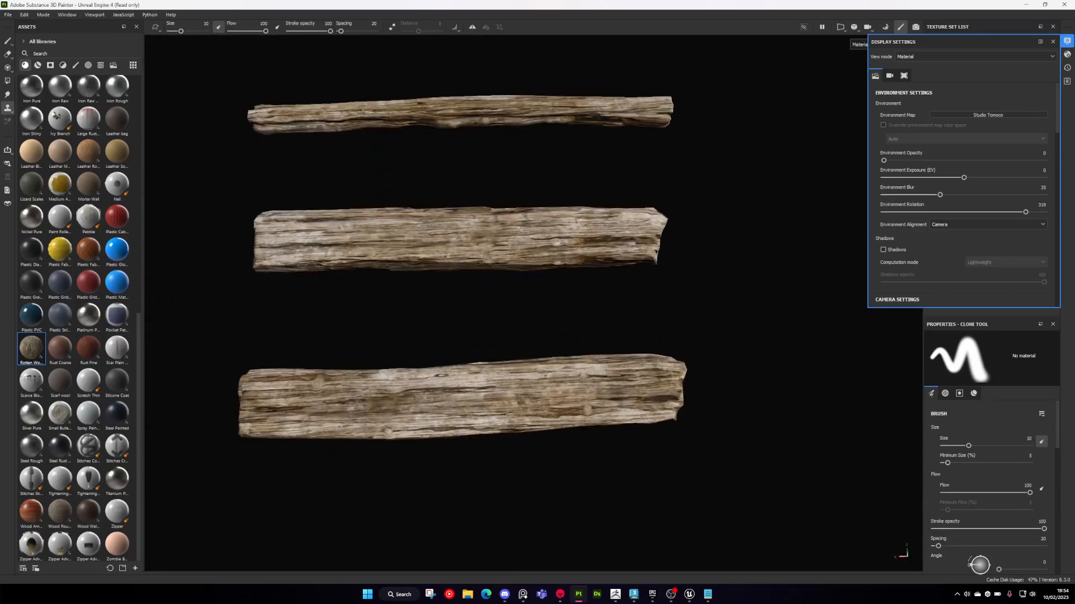
middle_click_drag(588, 348, 692, 394, "alt")
left_click_drag(693, 395, 679, 391, "alt")
middle_click_drag(674, 367, 634, 385, "alt")
left_click_drag(633, 385, 695, 384, "alt")
middle_click_drag(696, 384, 651, 397, "alt")
right_click_drag(668, 352, 705, 336, "alt")
left_click_drag(710, 316, 716, 219, "alt")
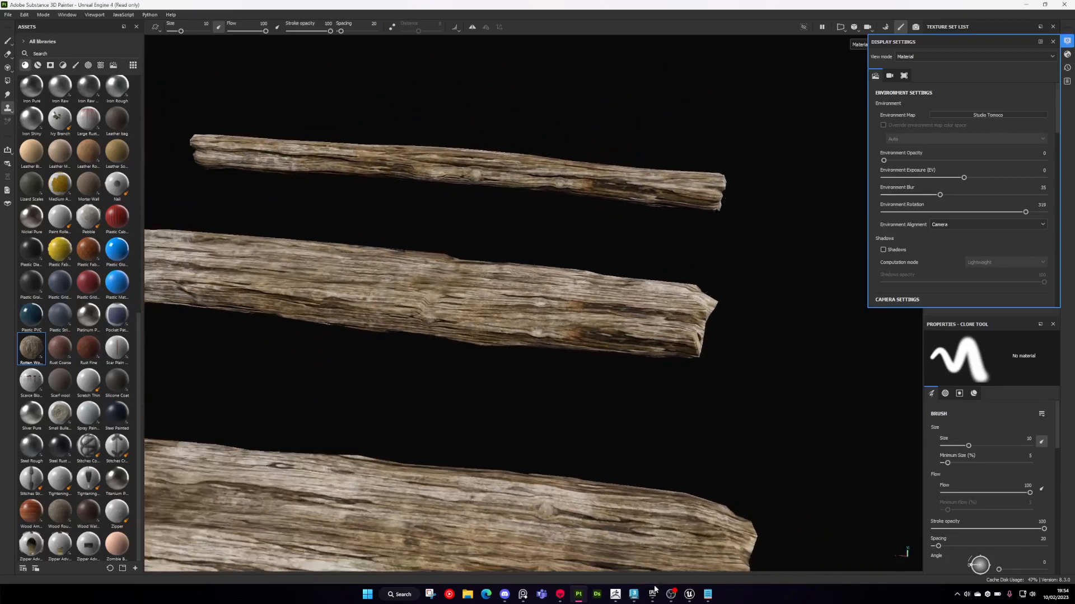
- Switch to 3ds Max, hide Plank1_hp and display Plank1_lp with edged faces
left_click(635, 596)
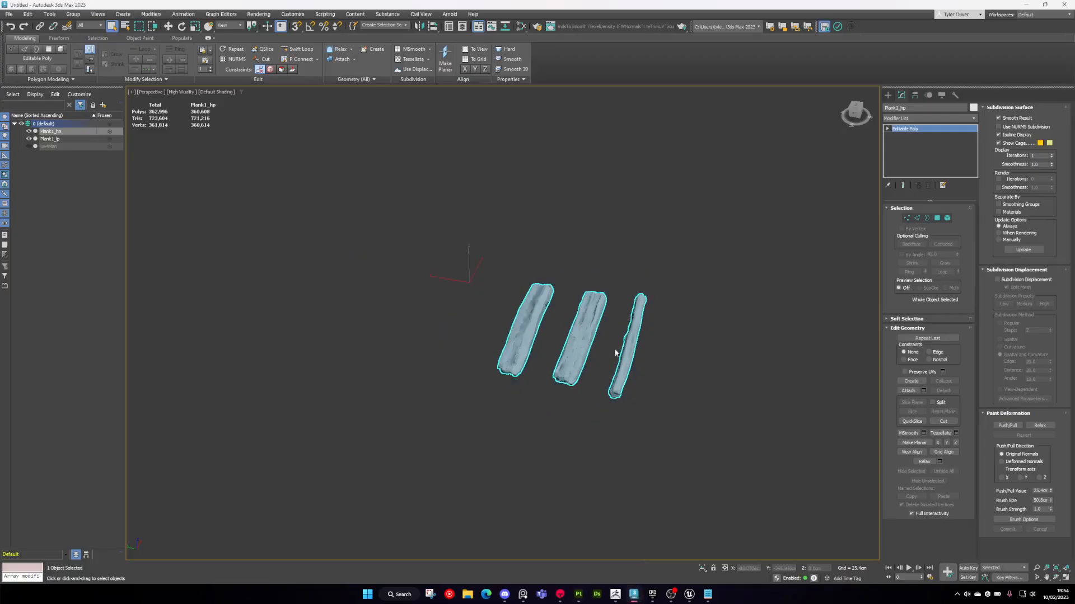
left_click(29, 132)
left_click(46, 138)
scroll(589, 311, "up", 6)
key("F4")
- Examine the low-poly planks' triangulated topology and silhouettes from several angles and up close
scroll(546, 353, "down", 2)
scroll(546, 354, "down", 2)
middle_click_drag(546, 354, 761, 330, "alt")
scroll(618, 347, "up", 6)
middle_click_drag(761, 330, 634, 246, "alt")
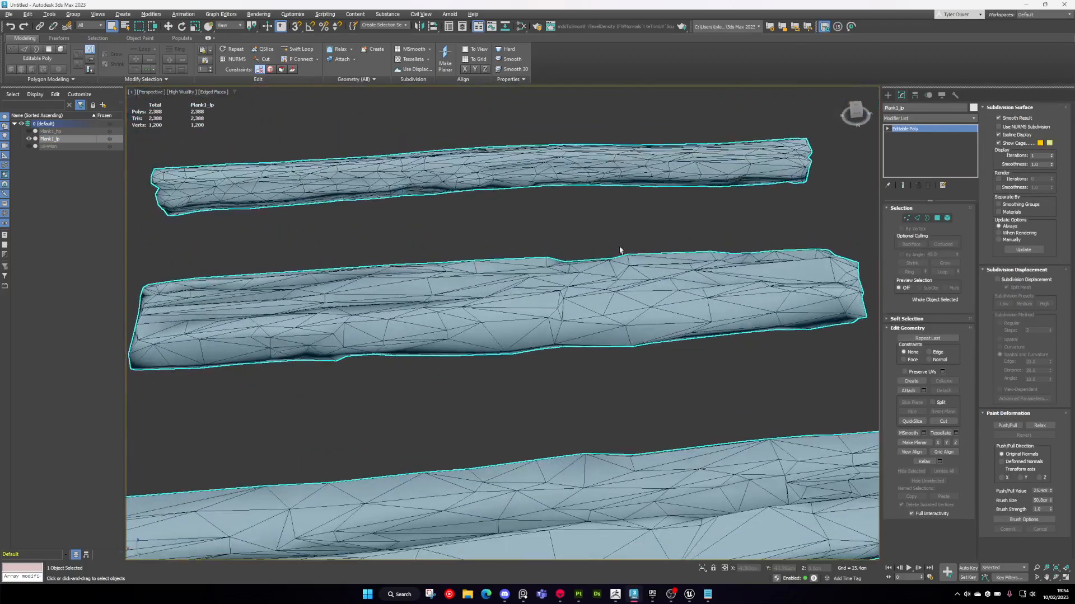
middle_click_drag(397, 332, 471, 285, "alt")
scroll(412, 341, "down", 4)
scroll(309, 330, "up", 4)
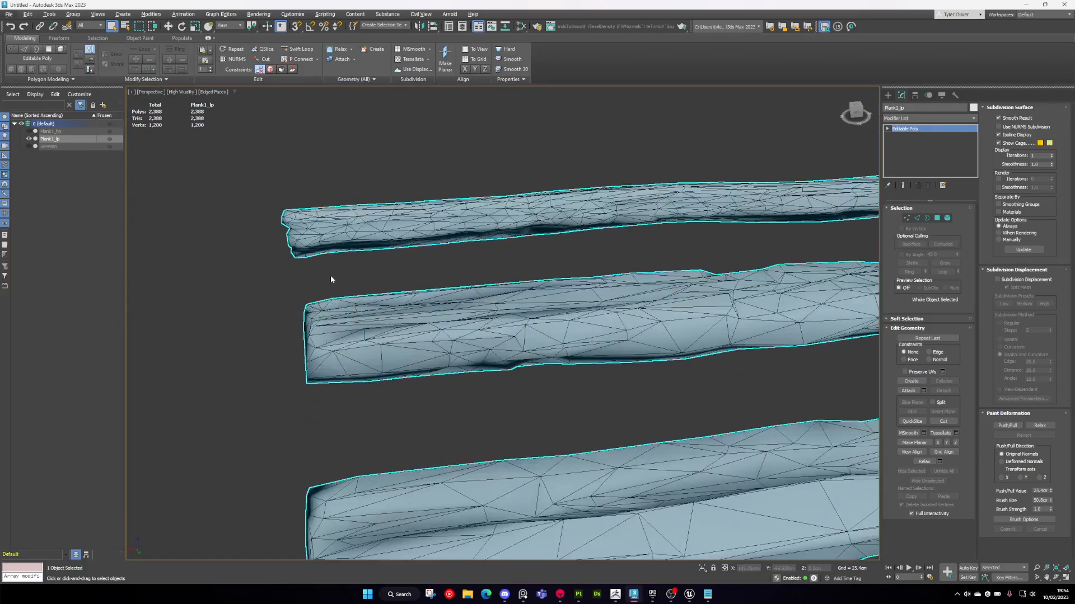
middle_click_drag(341, 323, 357, 342, "alt")
scroll(357, 343, "down", 3)
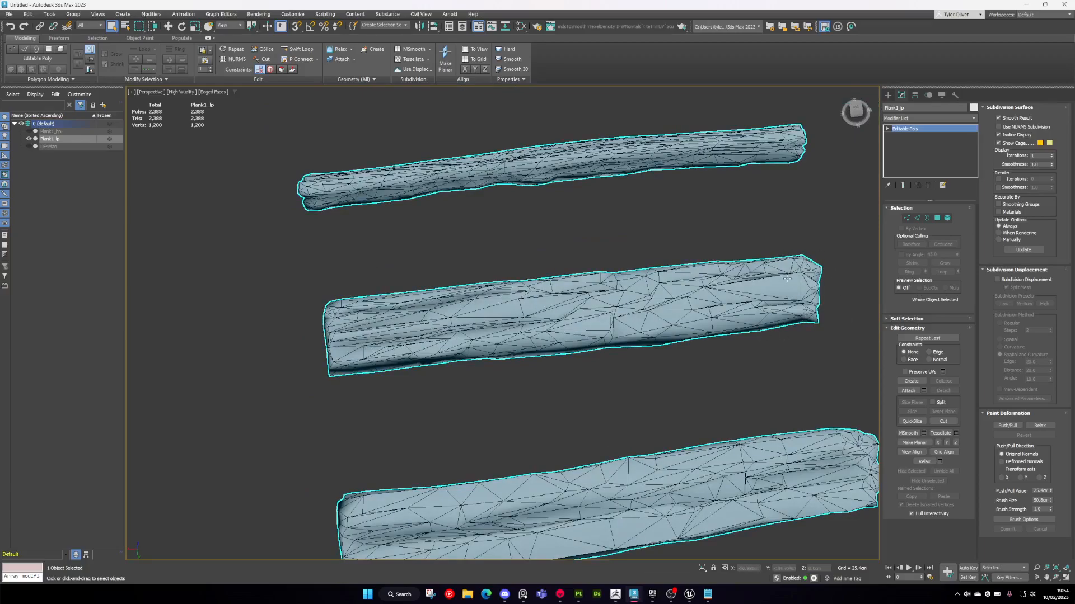
middle_click_drag(807, 261, 729, 254)
scroll(738, 247, "down", 3)
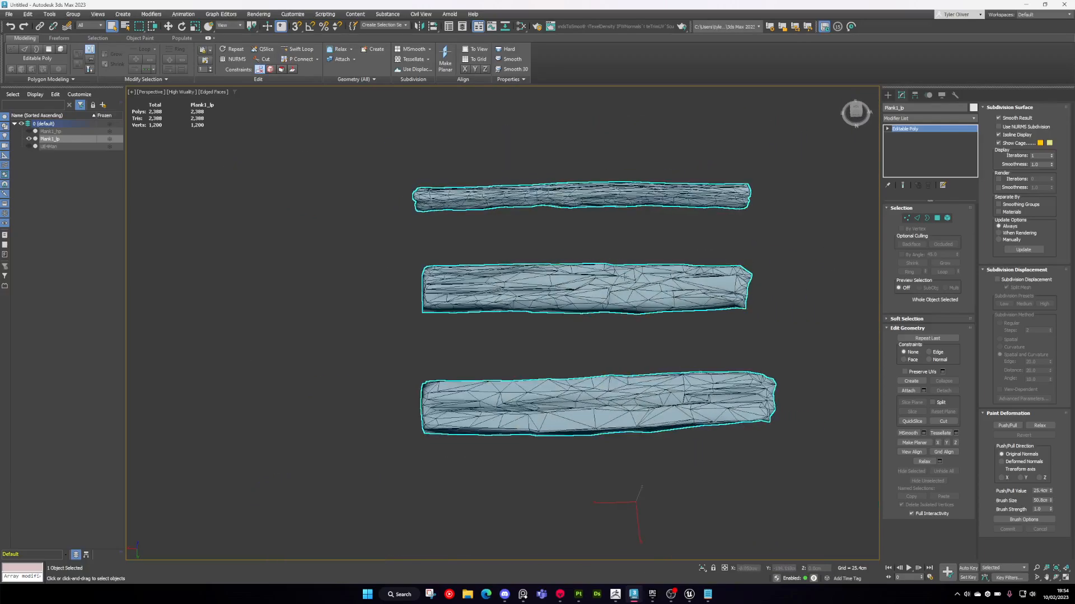
scroll(609, 271, "up", 2)
scroll(611, 264, "up", 5)
scroll(604, 303, "down", 1)
middle_click_drag(600, 331, 587, 313, "alt")
scroll(587, 319, "up", 2)
middle_click_drag(577, 353, 519, 235, "alt")
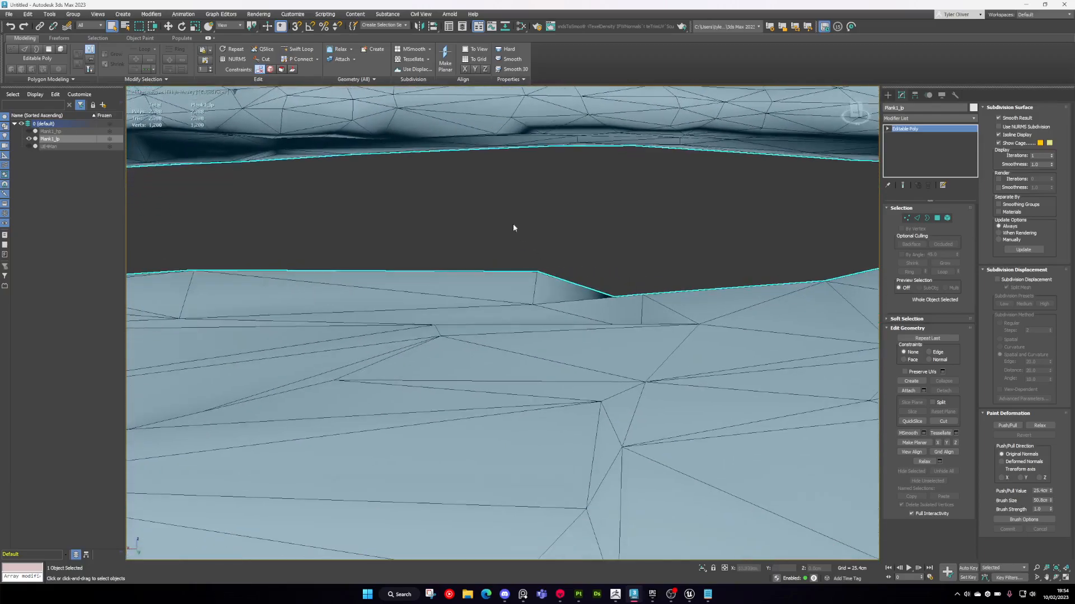
scroll(582, 272, "down", 7)
middle_click_drag(623, 266, 606, 321, "alt")
- Return to Substance 3D Painter, close the display settings and frame all three planks
left_click(634, 596)
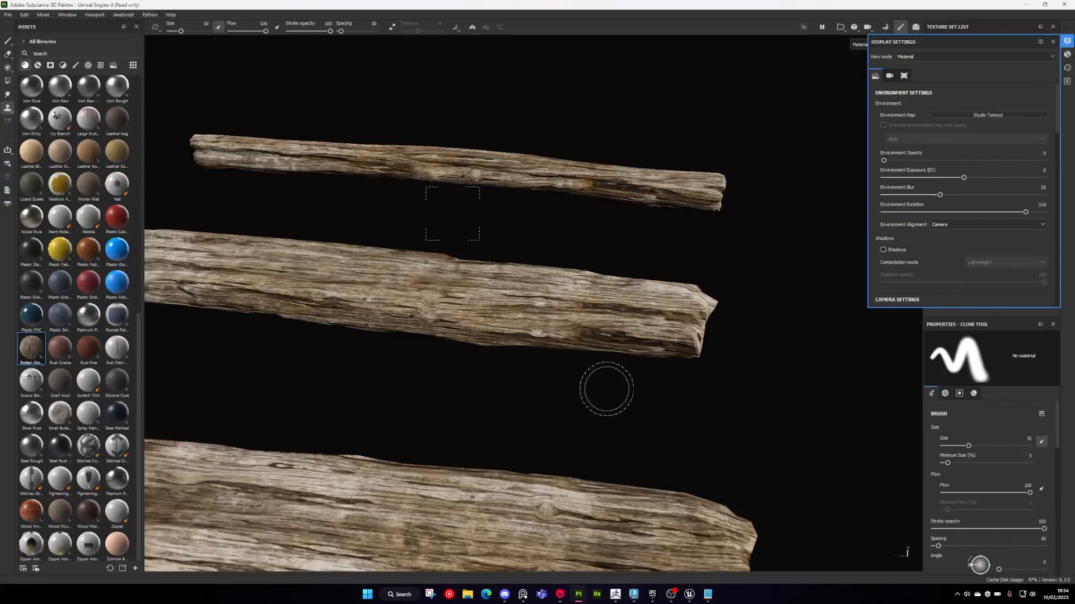
scroll(611, 384, "down", 5)
left_click_drag(615, 353, 631, 402, "alt")
left_click(1070, 41)
middle_click_drag(632, 168, 611, 169, "alt")
scroll(610, 169, "up", 2)
- Open the texture export settings and keep Unreal Engine 4 (Packed) as the output template
left_click(12, 17)
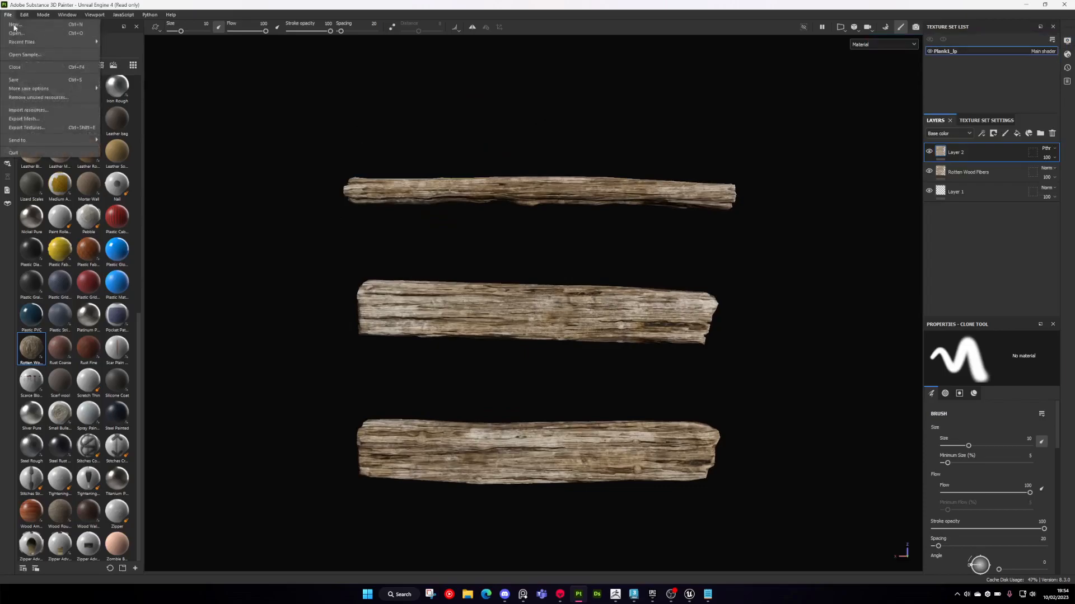
left_click(49, 128)
left_click(557, 204)
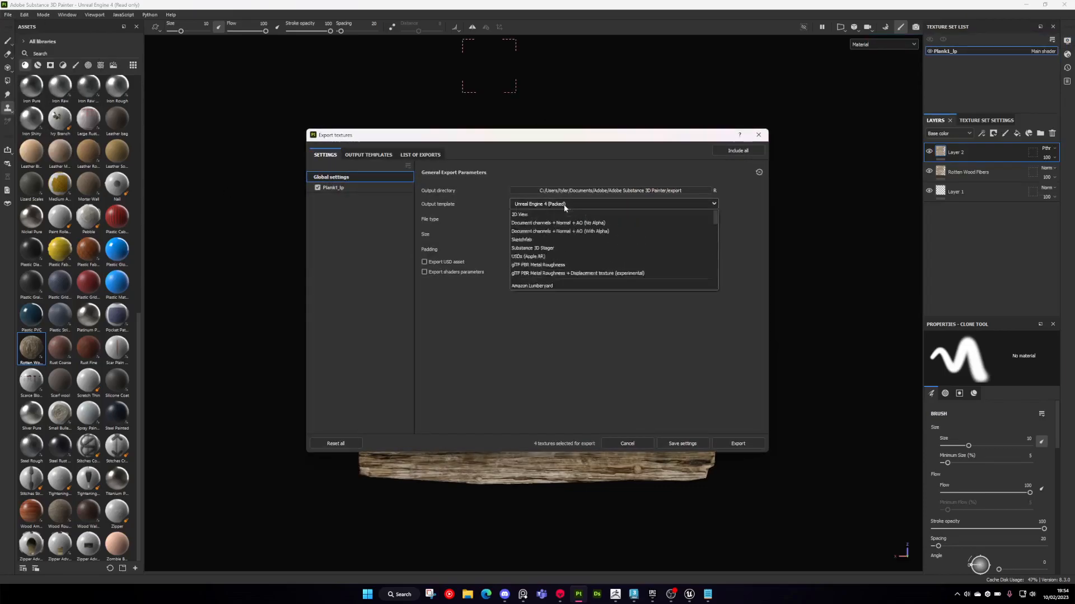
left_click(553, 205)
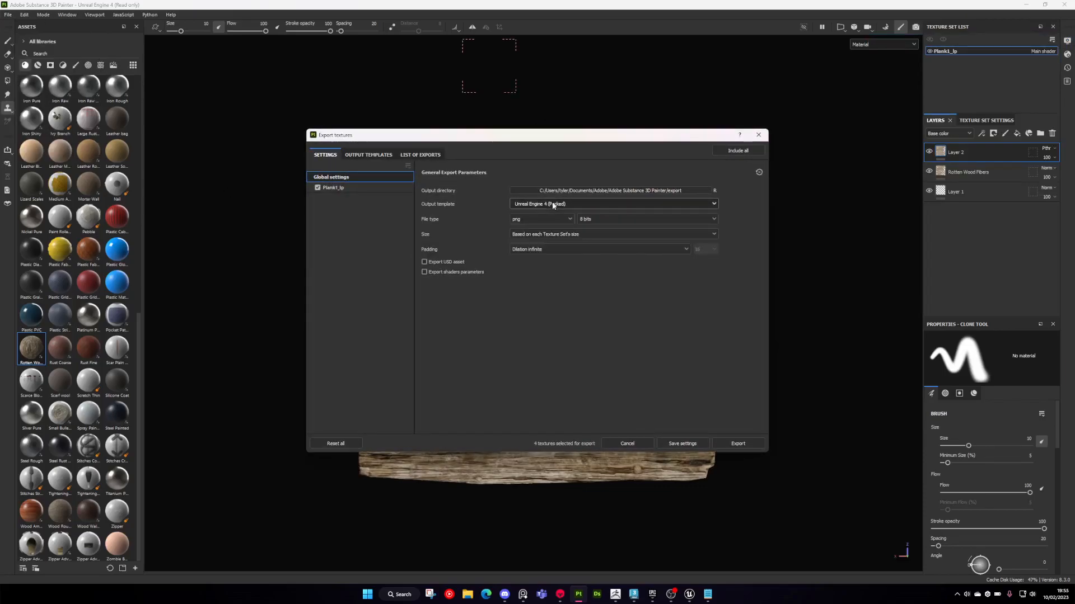
- Set the export file type to targa and keep the bit depth at 8 bits
left_click(535, 219)
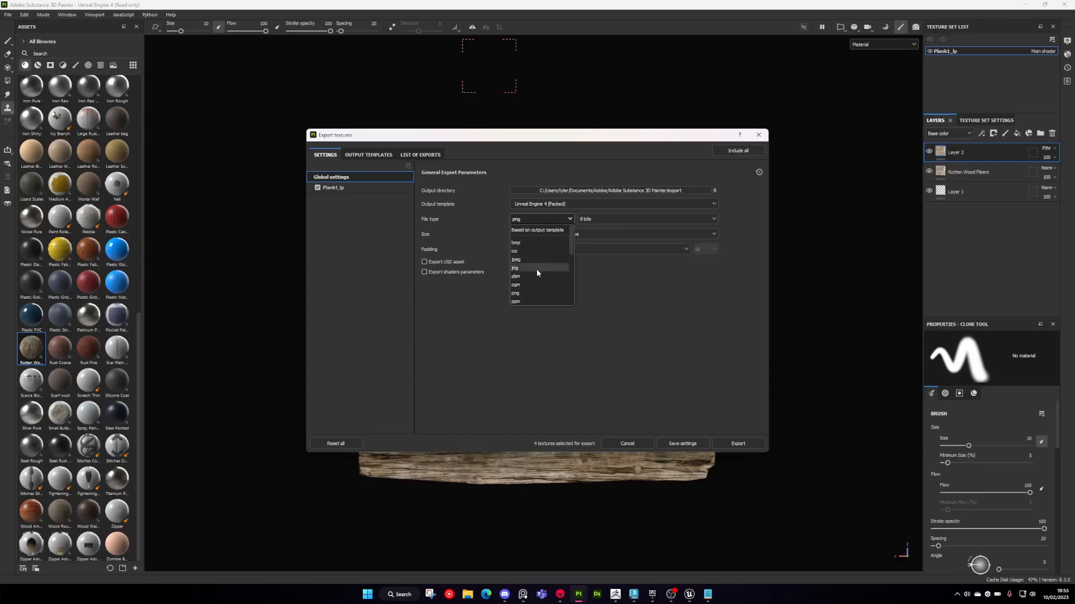
scroll(531, 261, "down", 2)
left_click(521, 287)
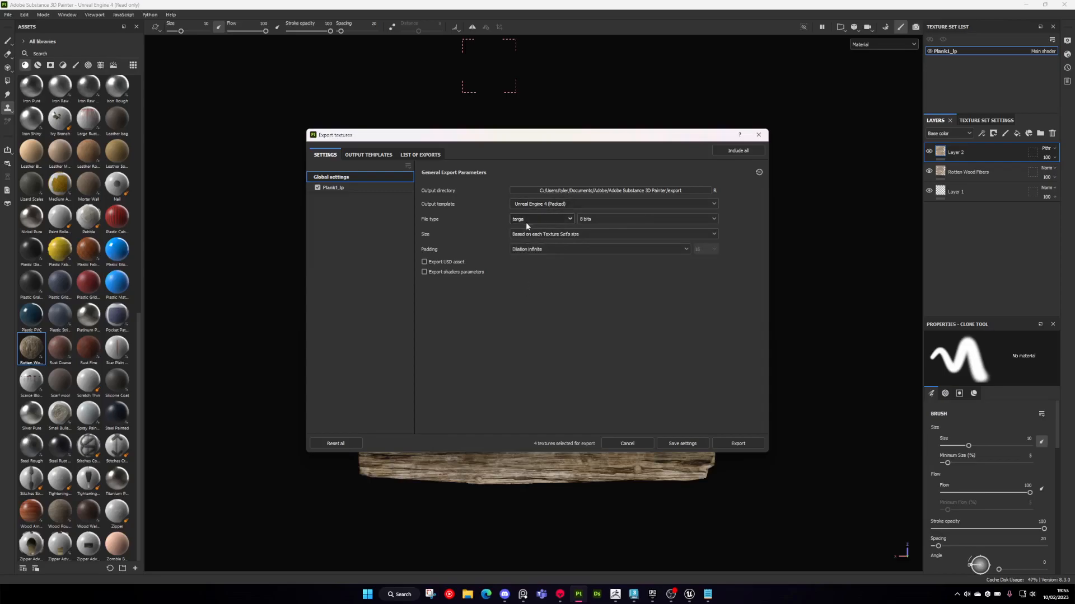
left_click(525, 220)
left_click(518, 289)
left_click(589, 220)
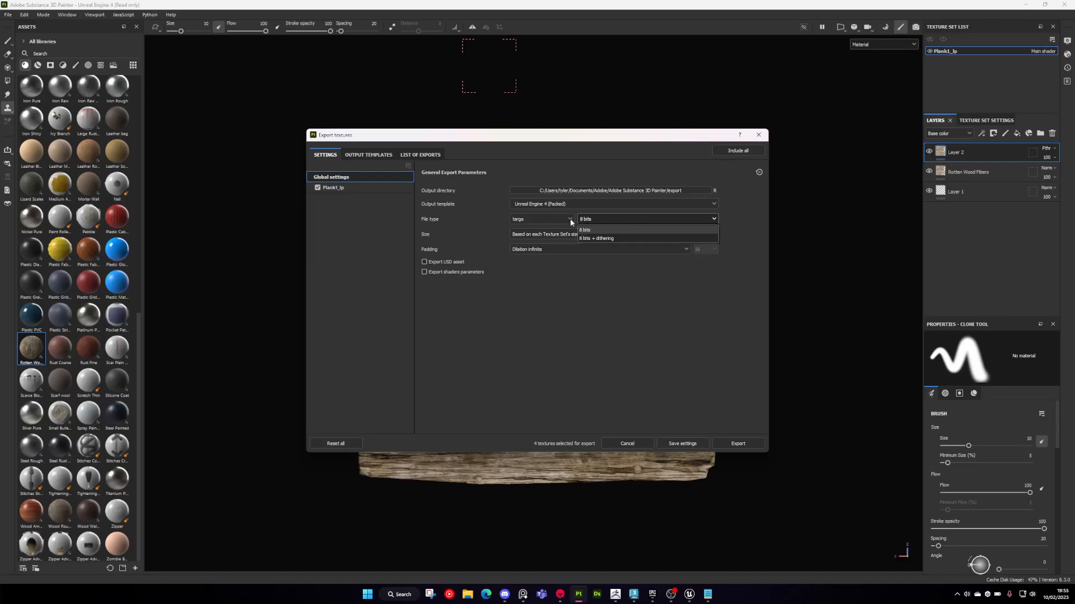
left_click(489, 223)
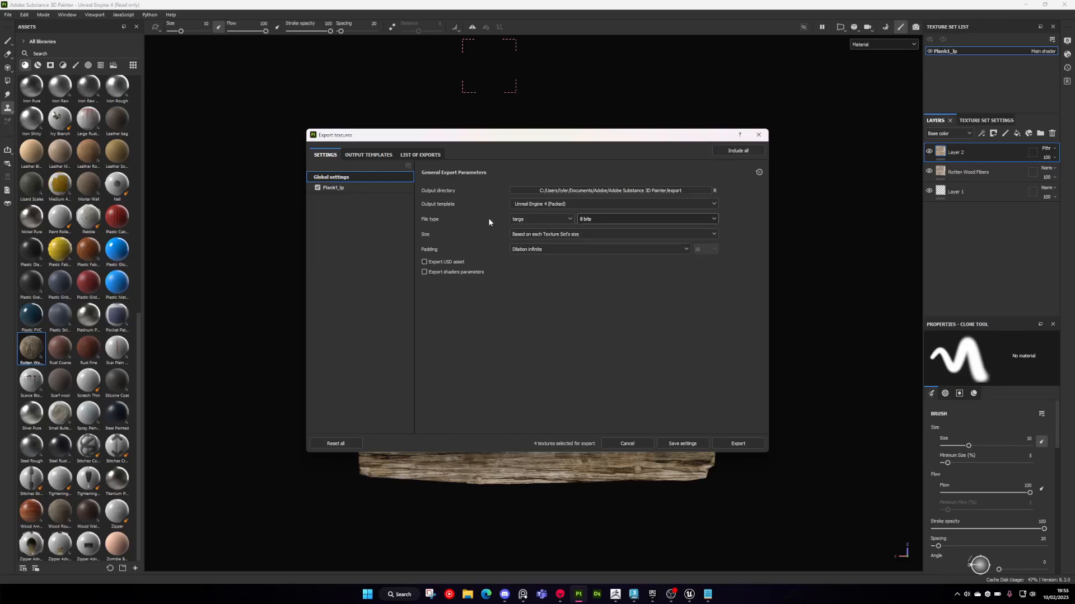
left_click(526, 220)
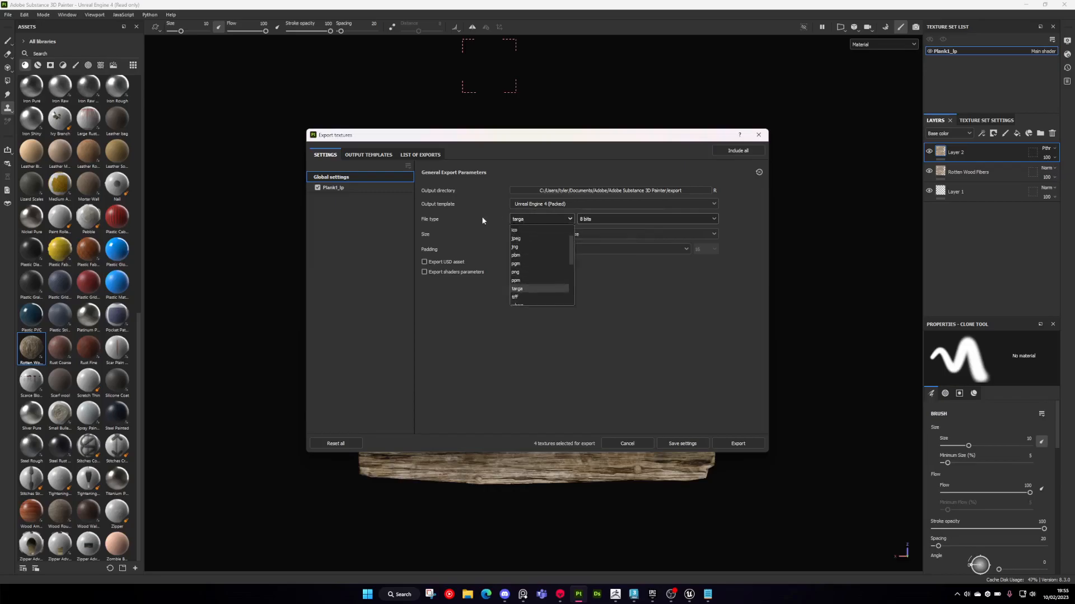
left_click(514, 222)
left_click(609, 220)
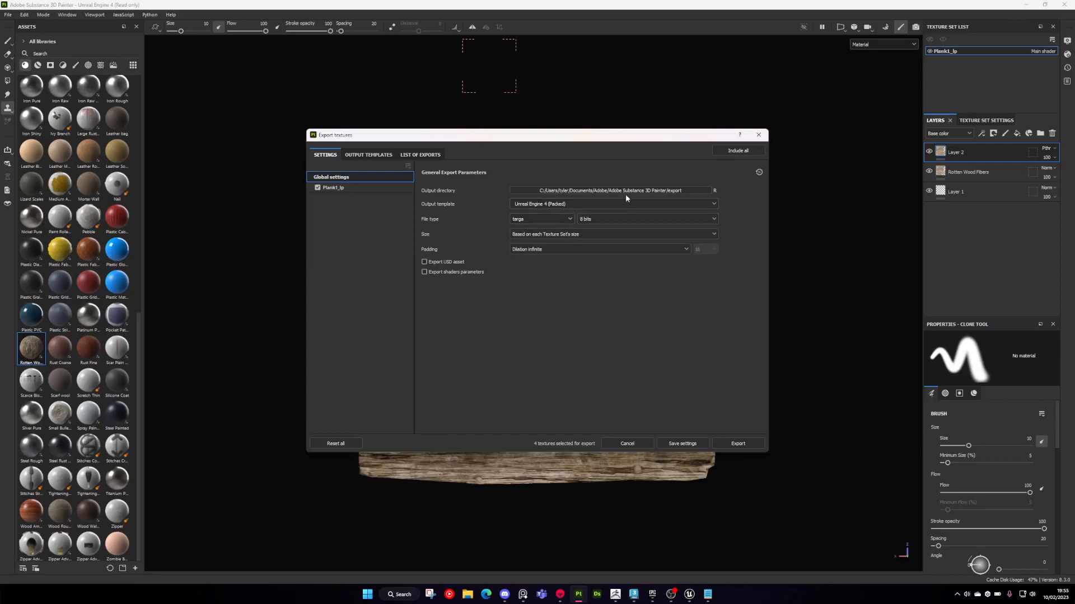
- Create a Textures folder inside 3D Work > Workshop and set it as the export output directory
left_click(625, 192)
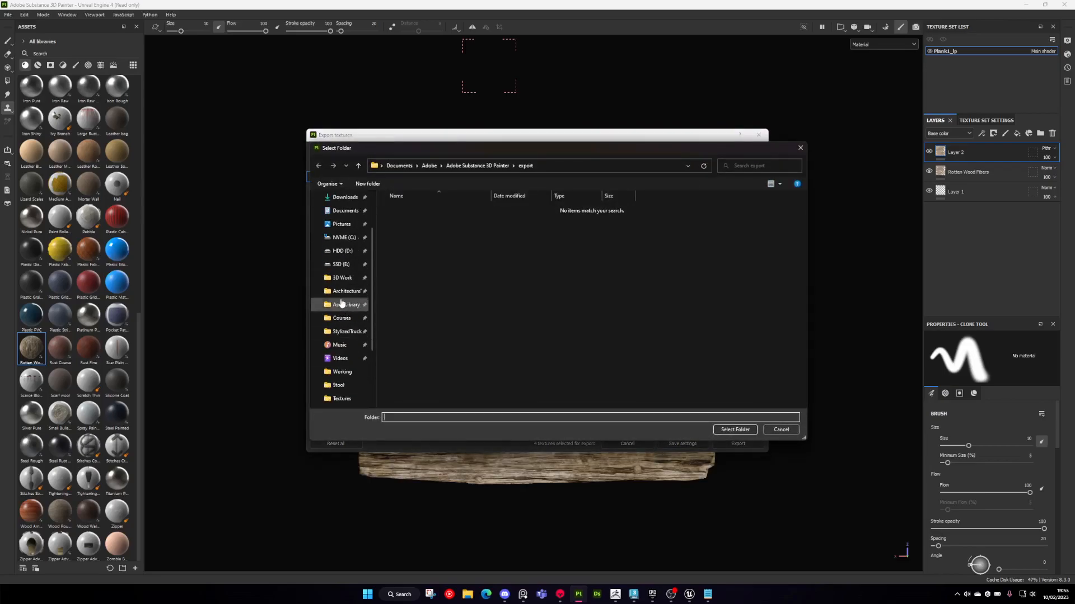
scroll(342, 325, "down", 1)
left_click(343, 371)
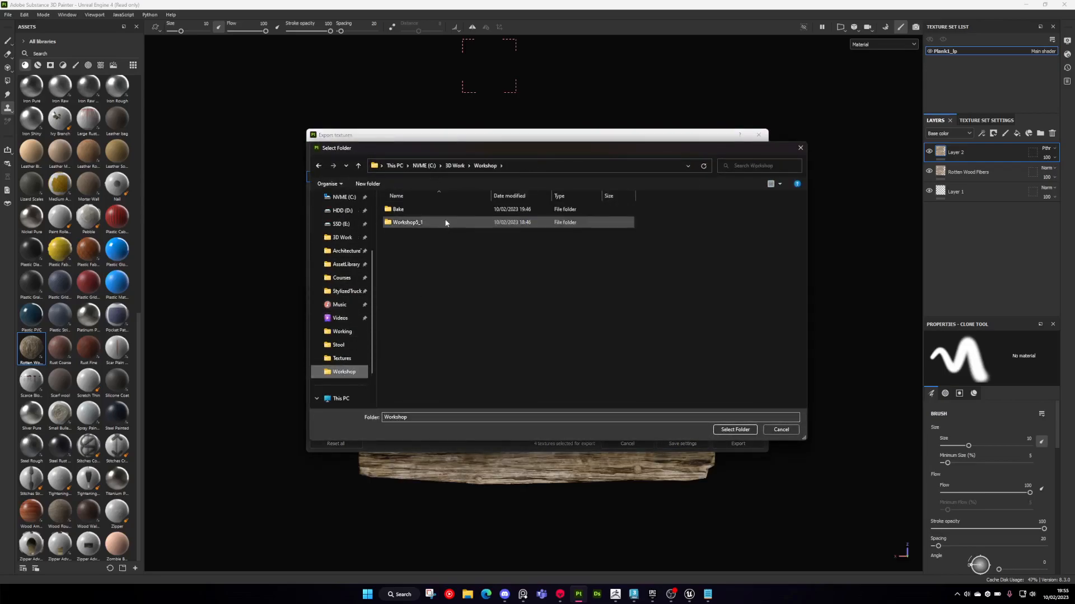
right_click(421, 330)
left_click(551, 338)
type("Textures")
key("Return")
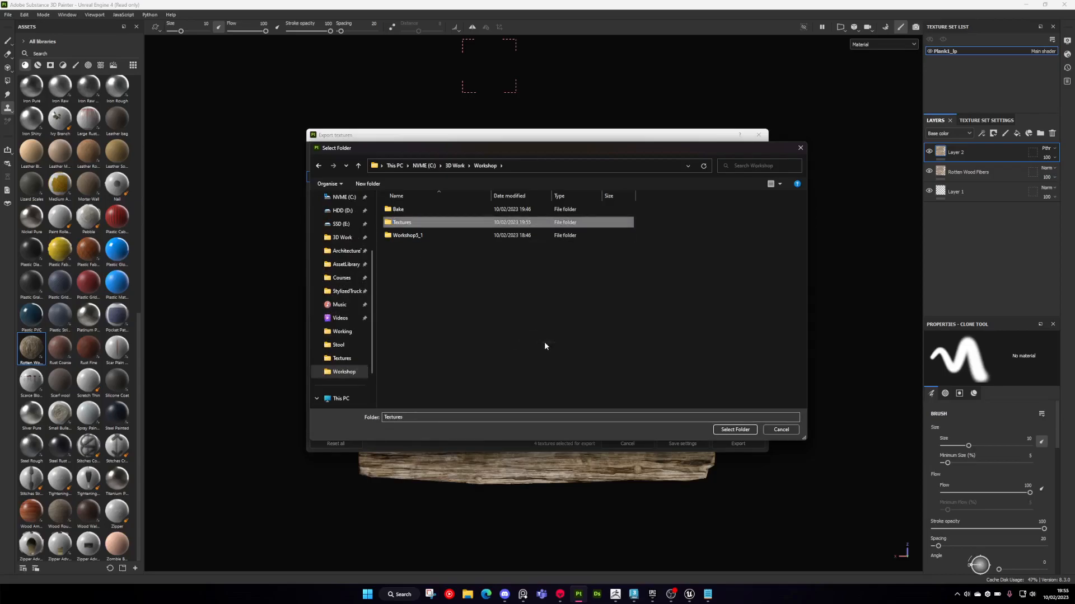
double_click(438, 222)
left_click(744, 431)
- Review the list of exports, export the Plank1_lp textures and close the export window
left_click(425, 154)
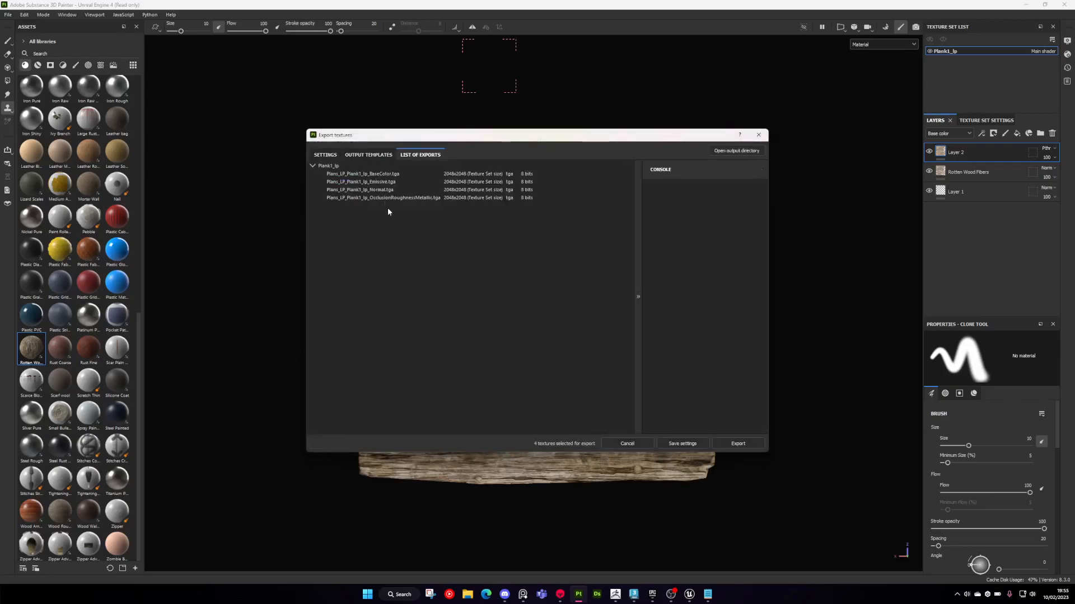
left_click(744, 444)
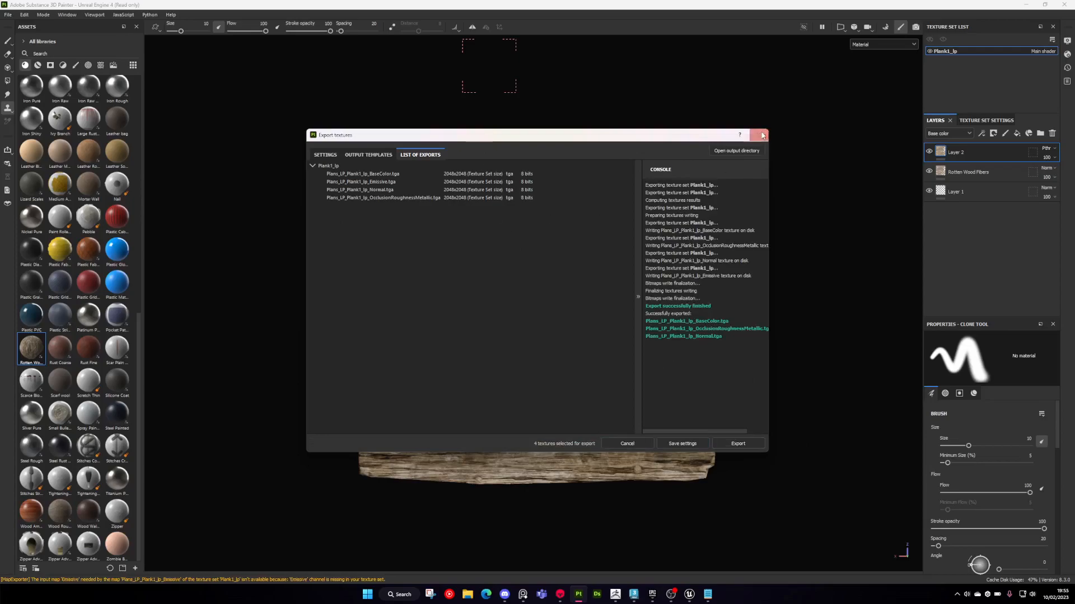
left_click(761, 134)
- Switch to Unreal Engine and open the Workshop folder in the project content
left_click(689, 594)
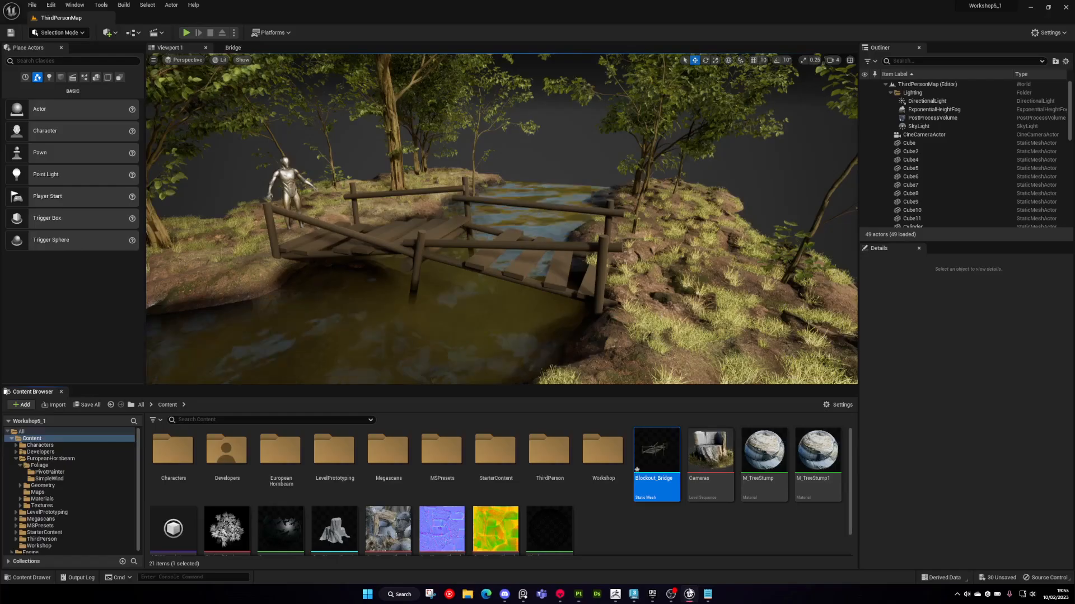
right_click_drag(520, 263, 532, 285)
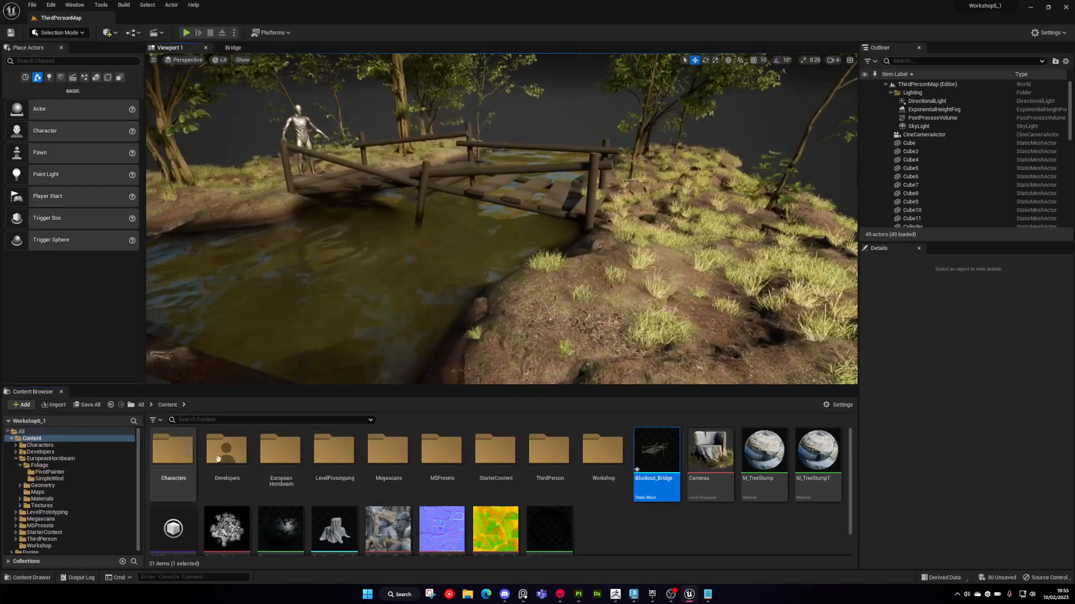
double_click(603, 450)
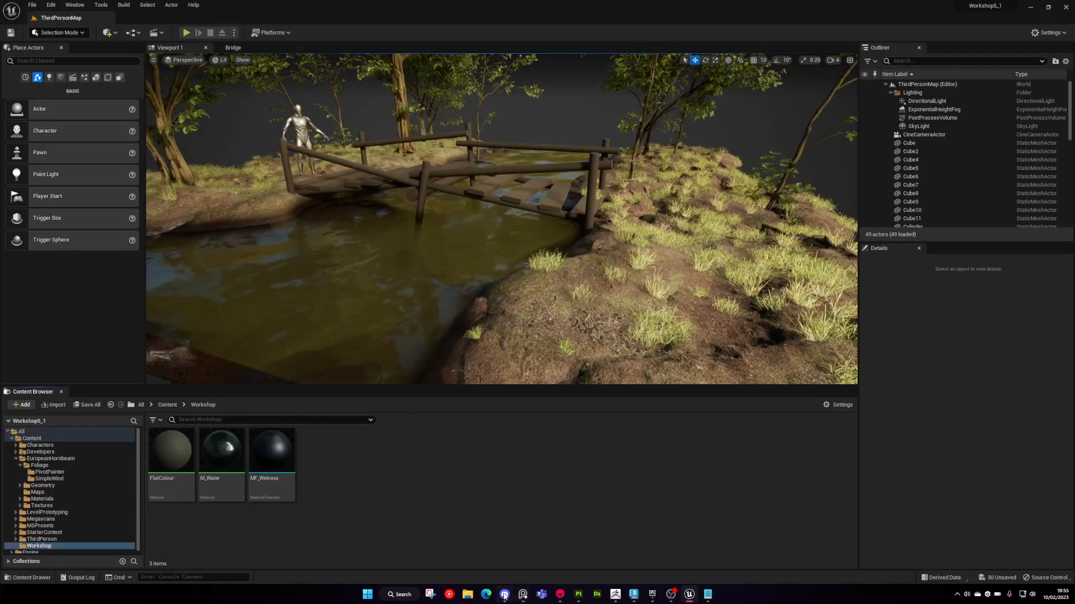
- Open the Workshop > Textures folder in File Explorer and select the three exported targa files
left_click(467, 594)
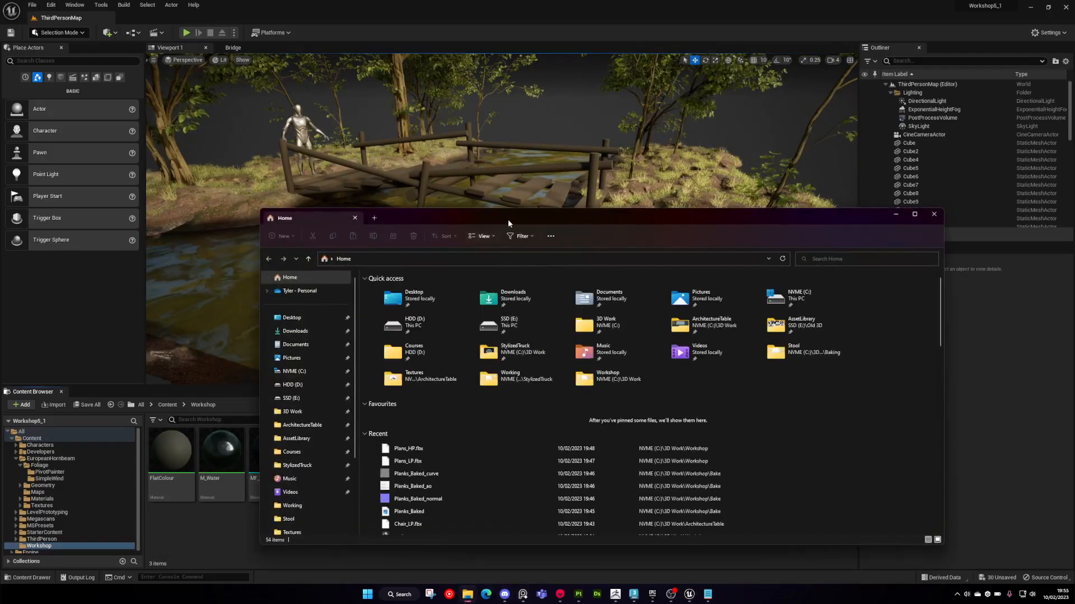
left_click_drag(508, 223, 545, 132)
scroll(336, 358, "down", 2)
left_click(336, 401)
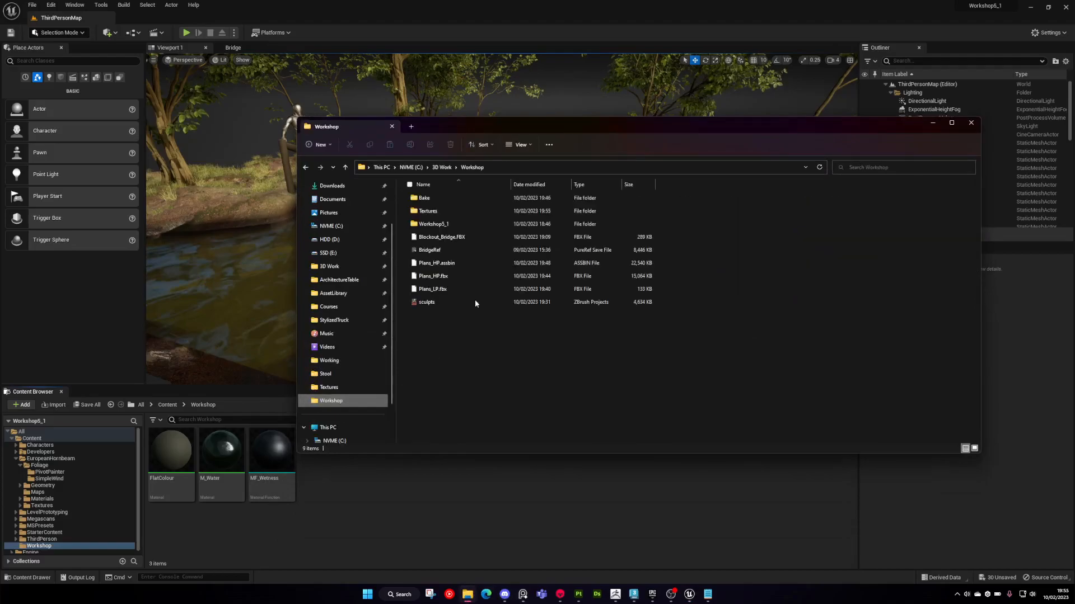
double_click(444, 211)
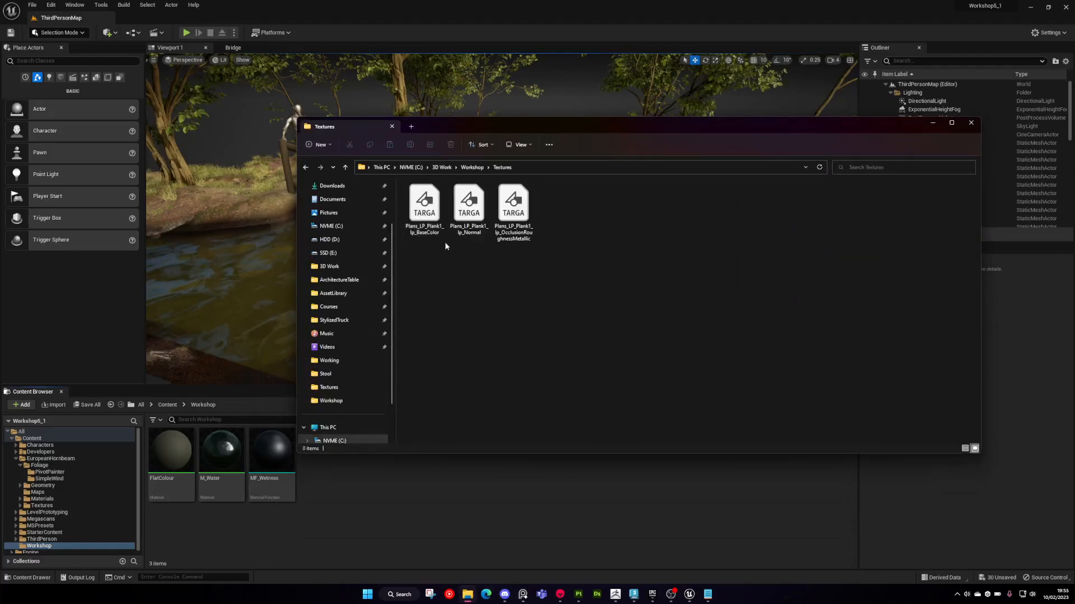
left_click_drag(458, 217, 514, 204)
left_click_drag(514, 204, 557, 233)
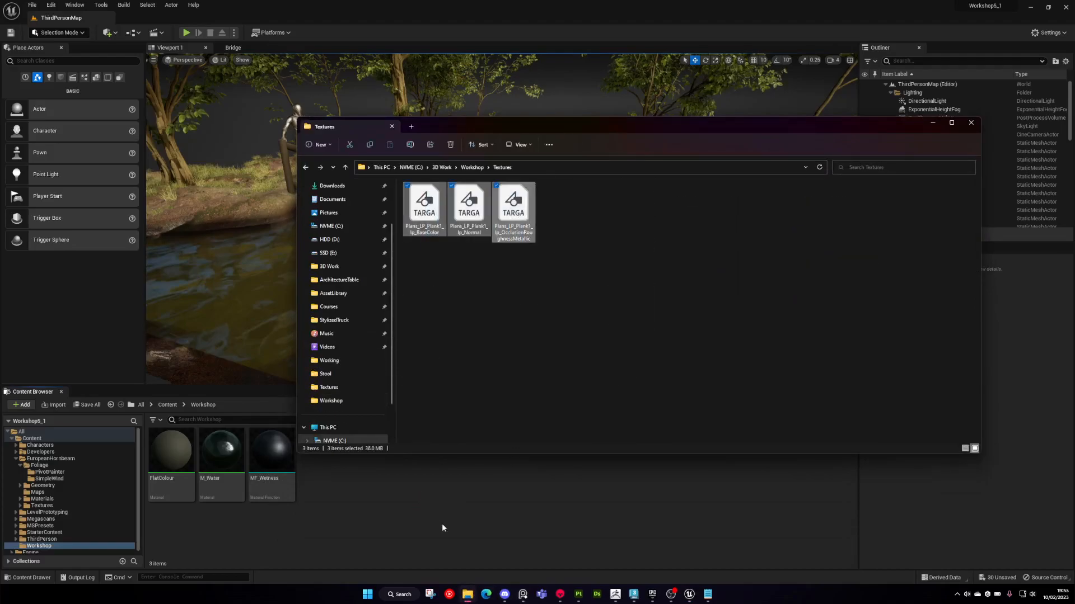
- Try to bring the three selected targa files from File Explorer into Unreal's Workshop content folder
left_click_drag(801, 128, 752, 109)
left_click(808, 462)
left_click(468, 595)
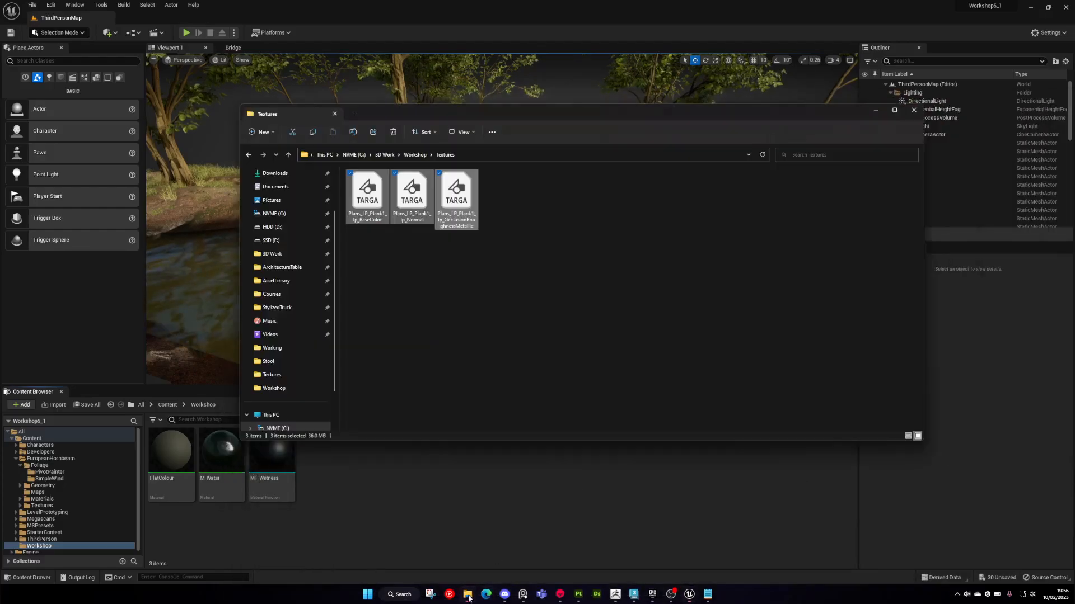
left_click_drag(456, 193, 471, 203)
left_click_drag(389, 499, 390, 510)
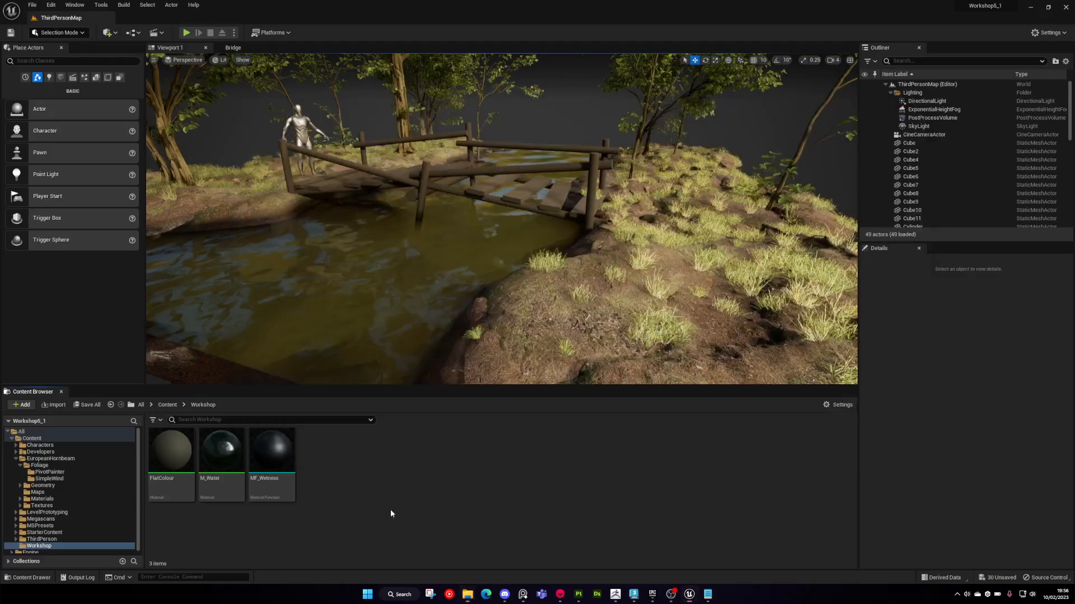
right_click_drag(534, 286, 492, 342)
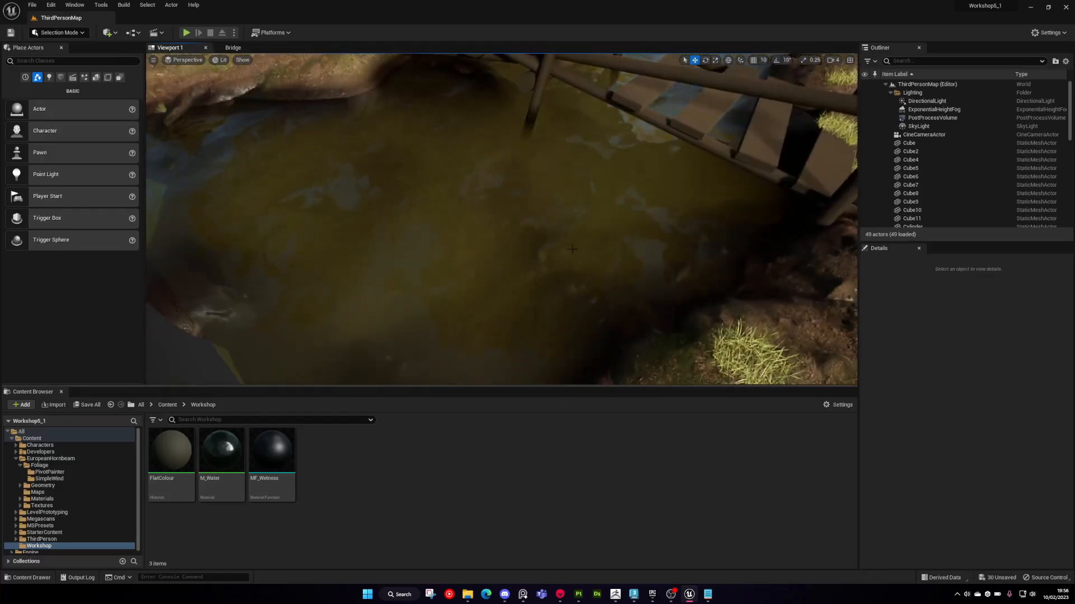
left_click(504, 296)
right_click_drag(503, 297, 506, 247)
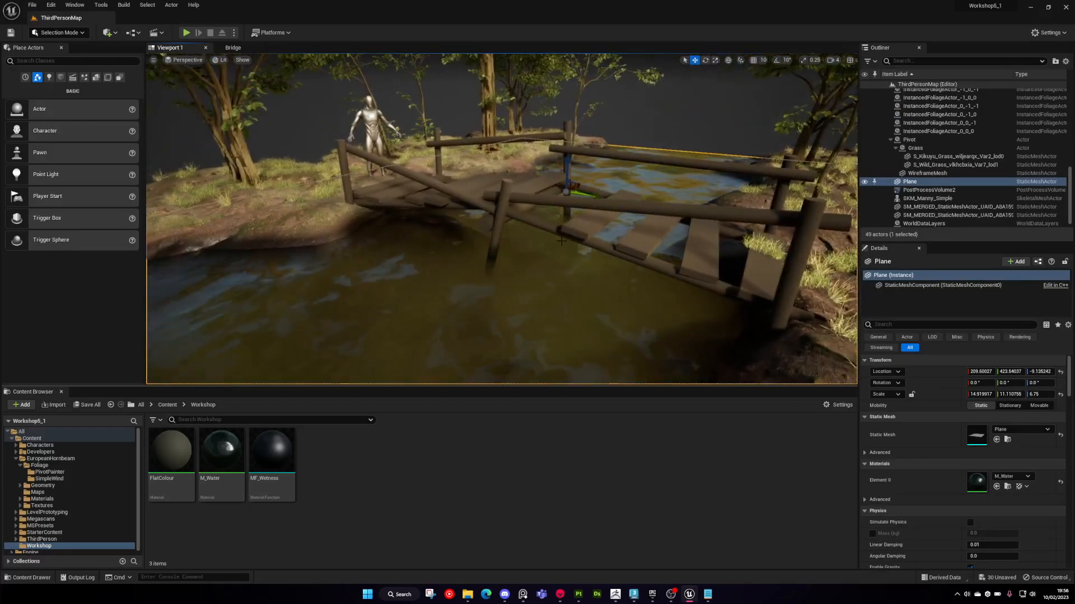
right_click_drag(586, 348, 615, 364)
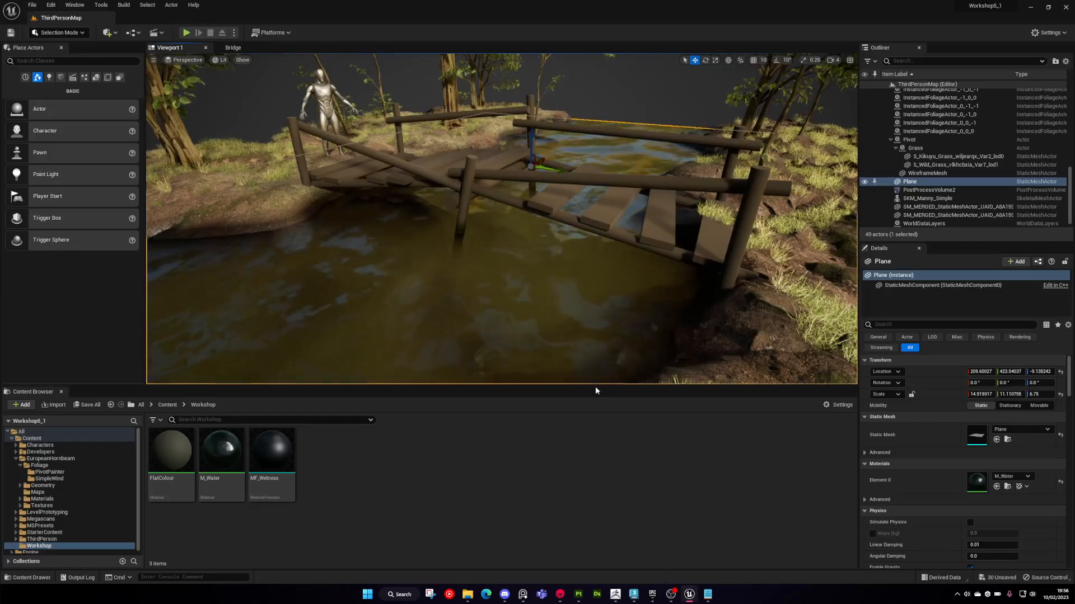
mouse_move(556, 281)
right_mouse_down()
mouse_move(571, 284)
mouse_move(556, 281)
right_mouse_up()
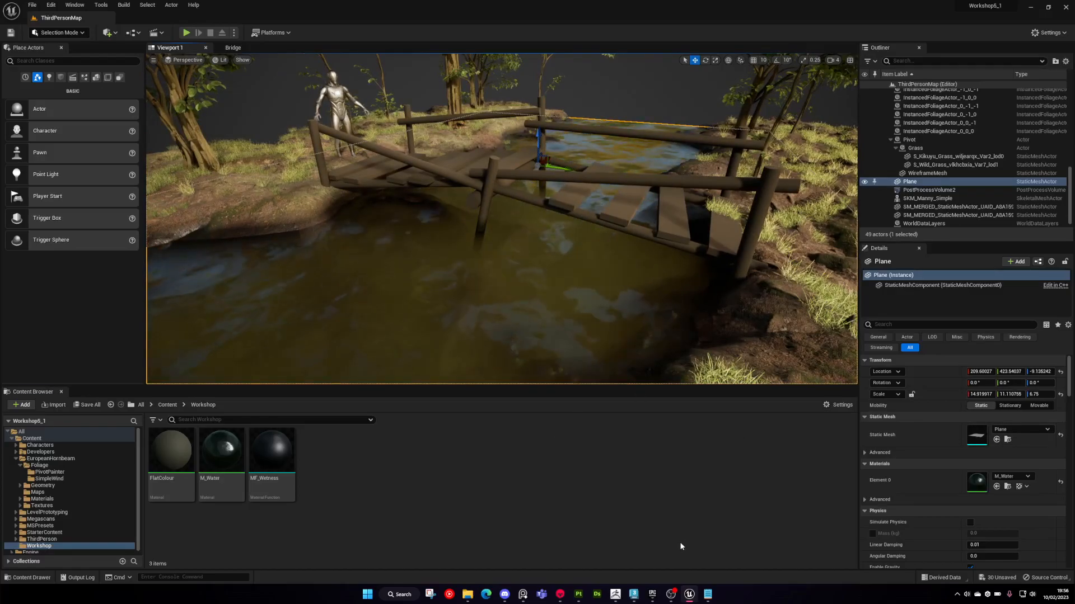
- Retry adding the three targa files from File Explorer to Unreal's Workshop content folder
left_click(468, 594)
left_click_drag(503, 297, 360, 180)
left_click_drag(455, 202, 469, 408)
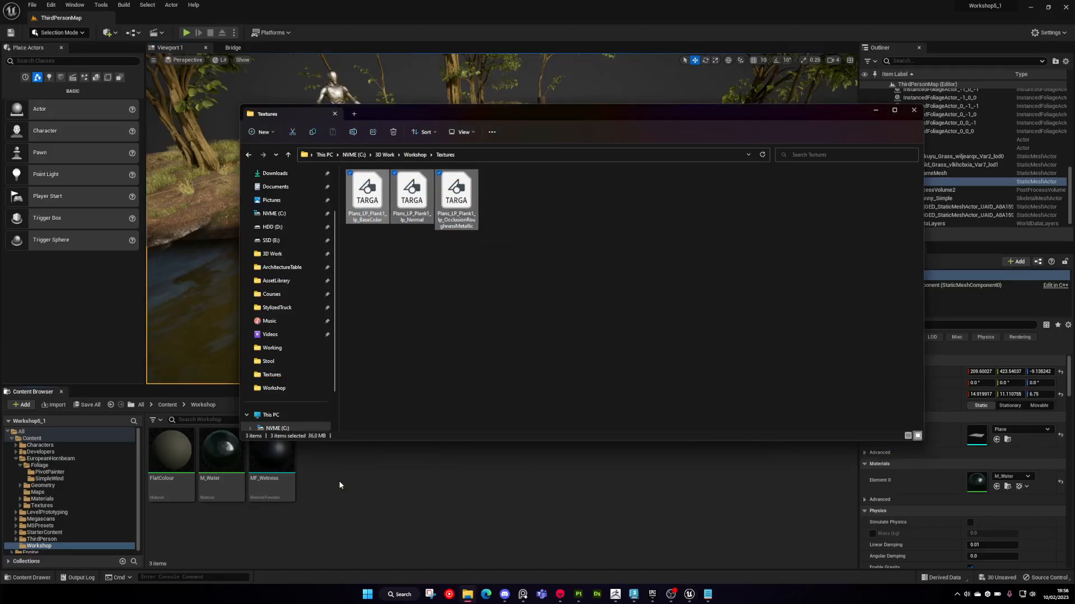
left_click(339, 485)
left_click(467, 595)
left_click_drag(370, 199, 480, 311)
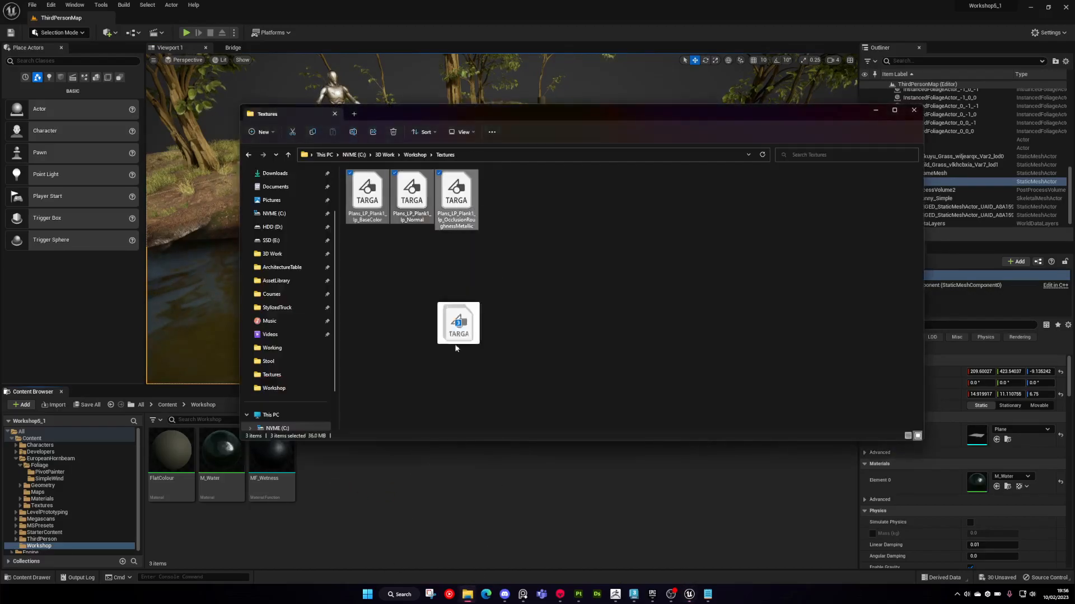
left_click(323, 486)
- Import the three plank targa textures from Workshop > Textures through Unreal's import dialog
left_click(29, 405)
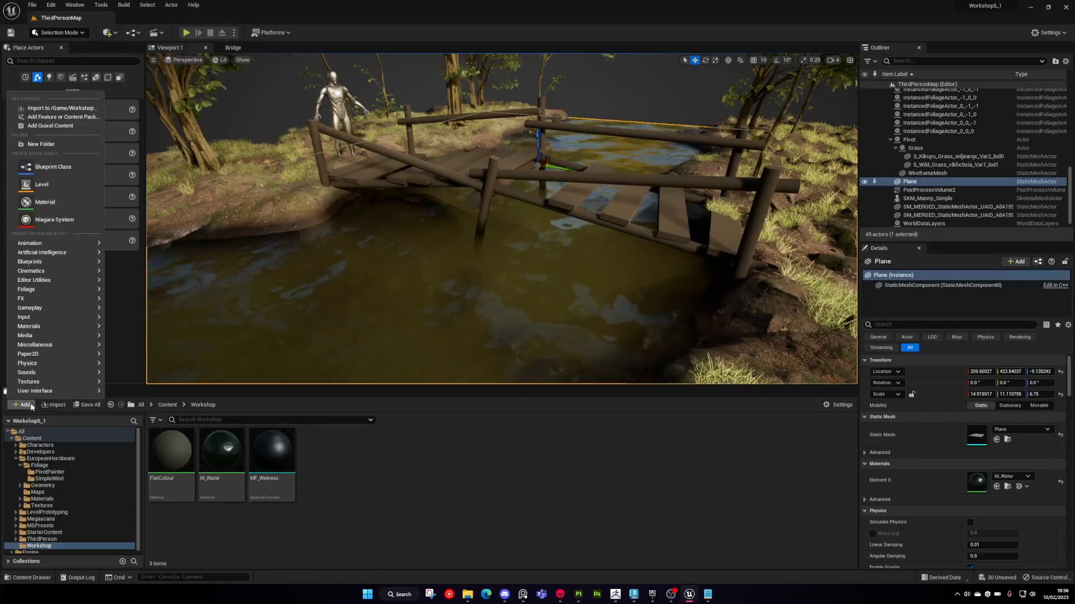
left_click(54, 404)
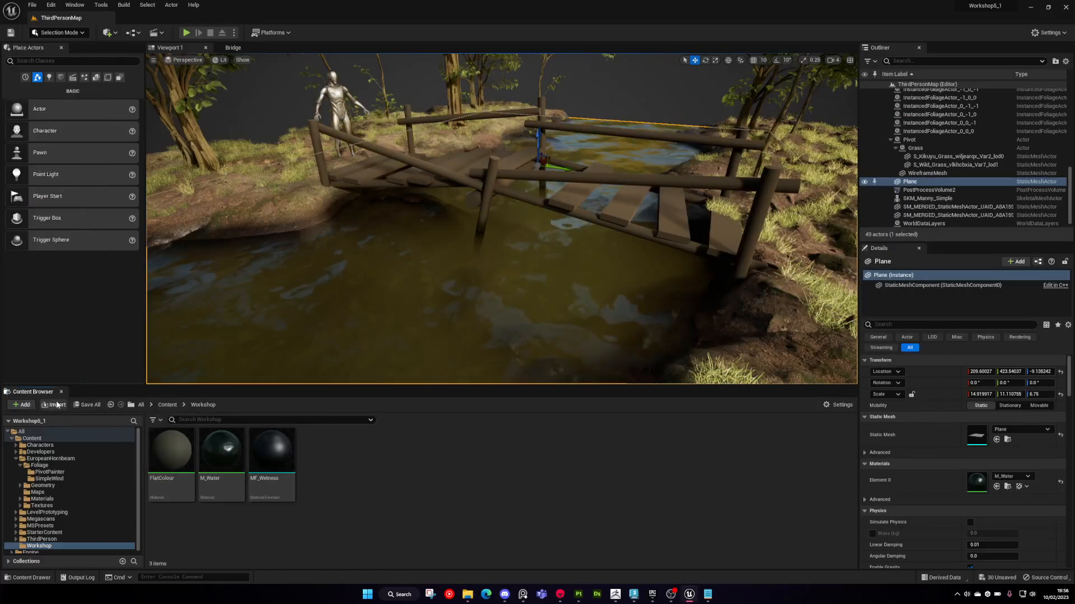
left_click(299, 363)
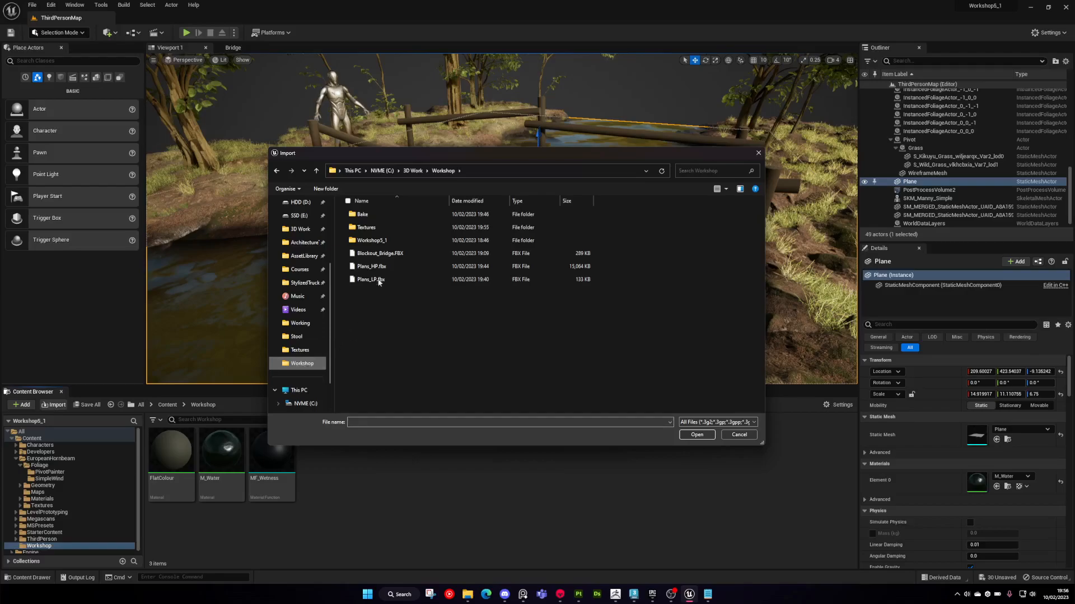
double_click(369, 228)
left_click_drag(352, 302, 480, 201)
left_click(694, 434)
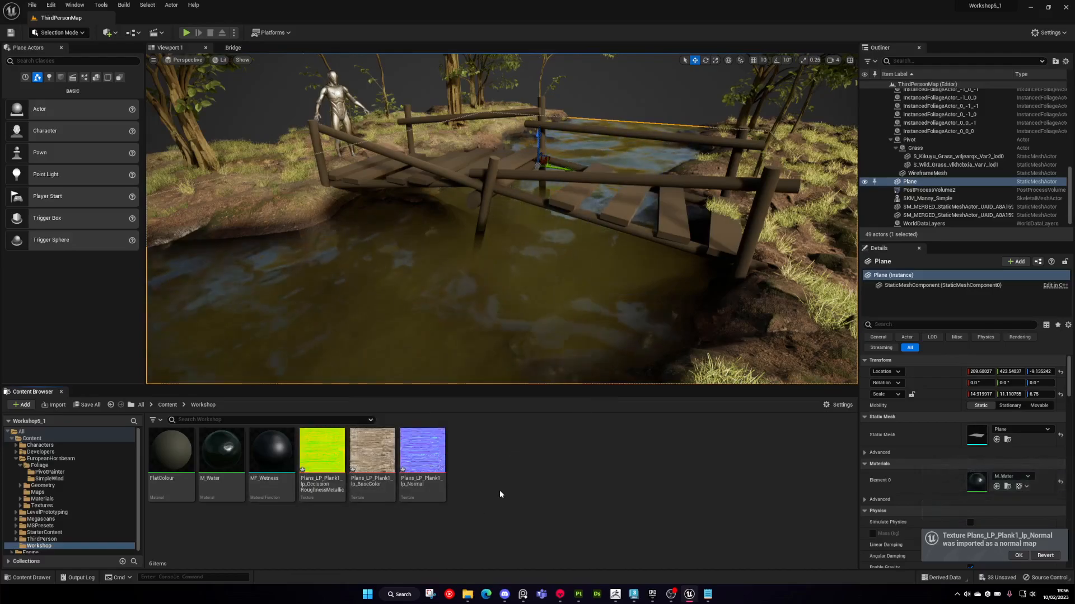
- Open the OcclusionRoughnessMetallic texture, set its compression to Masks (no sRGB) and widen the texture editor
double_click(317, 452)
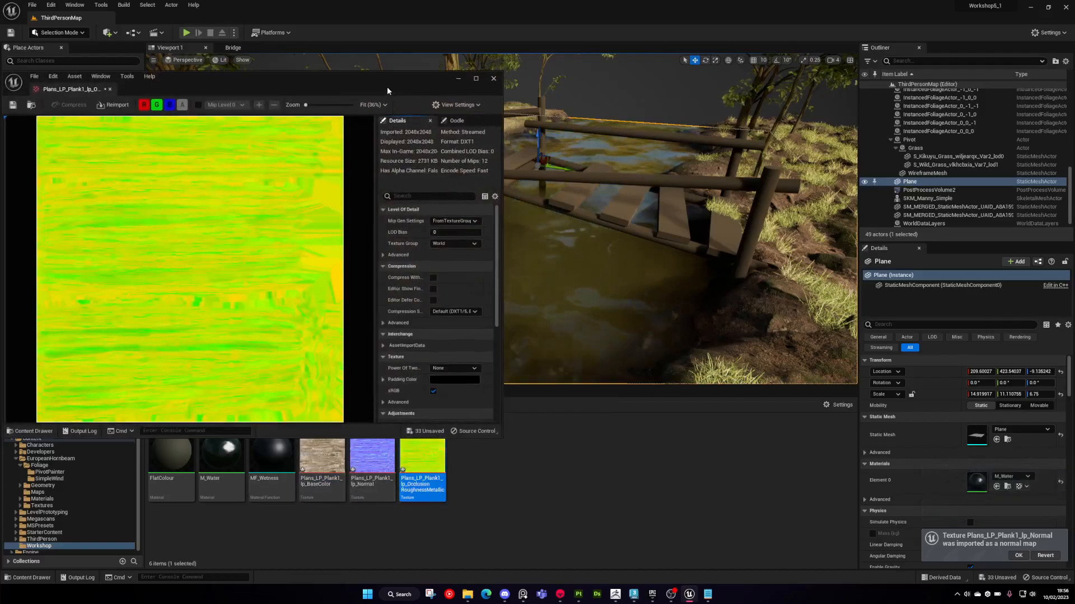
left_click_drag(383, 79, 616, 36)
left_click(701, 269)
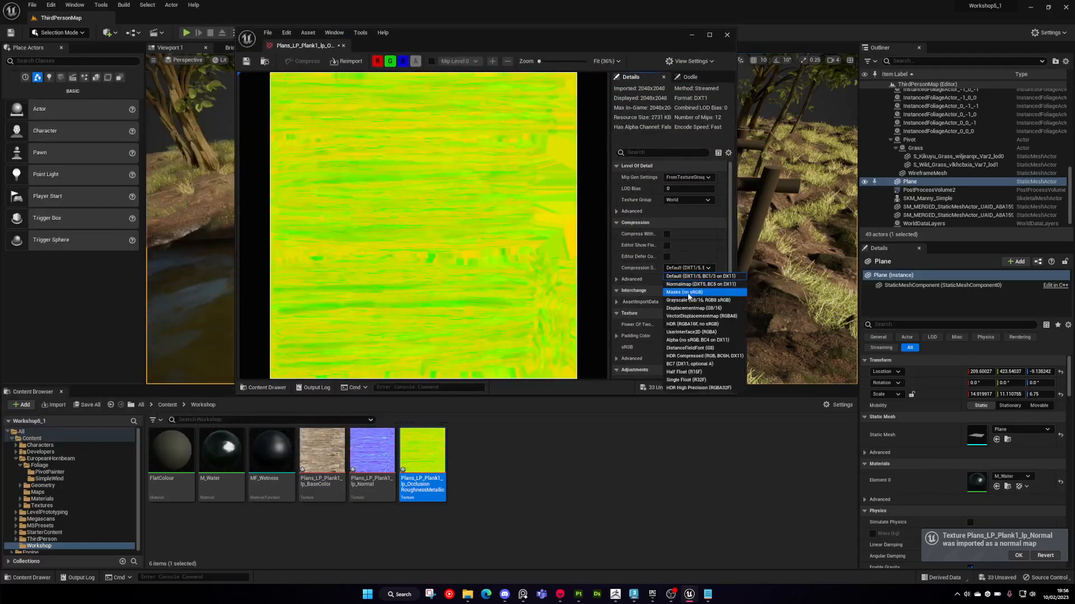
left_click(687, 292)
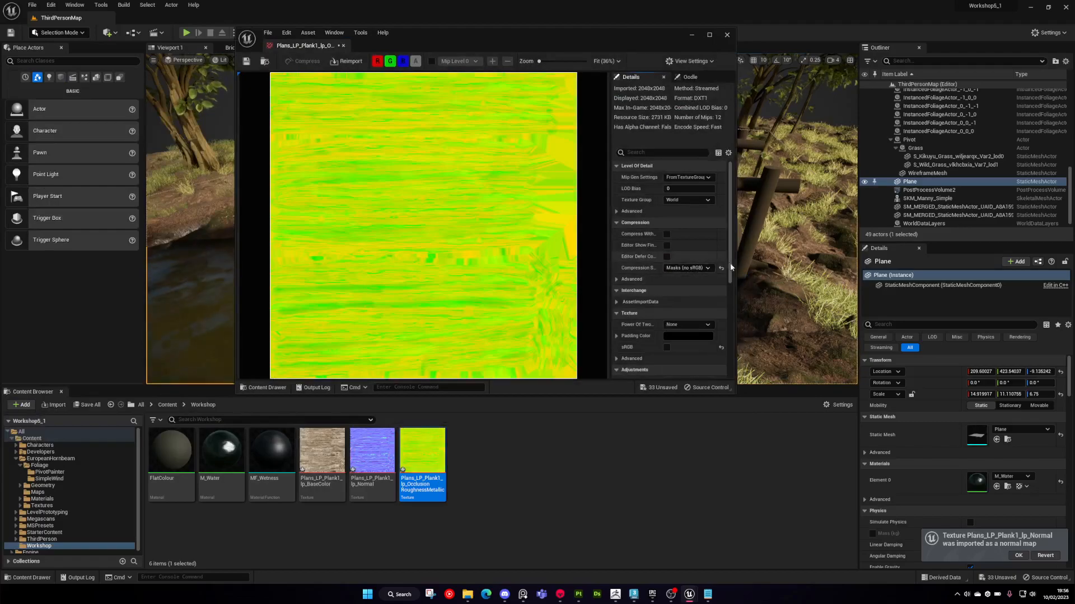
left_click_drag(735, 273, 908, 272)
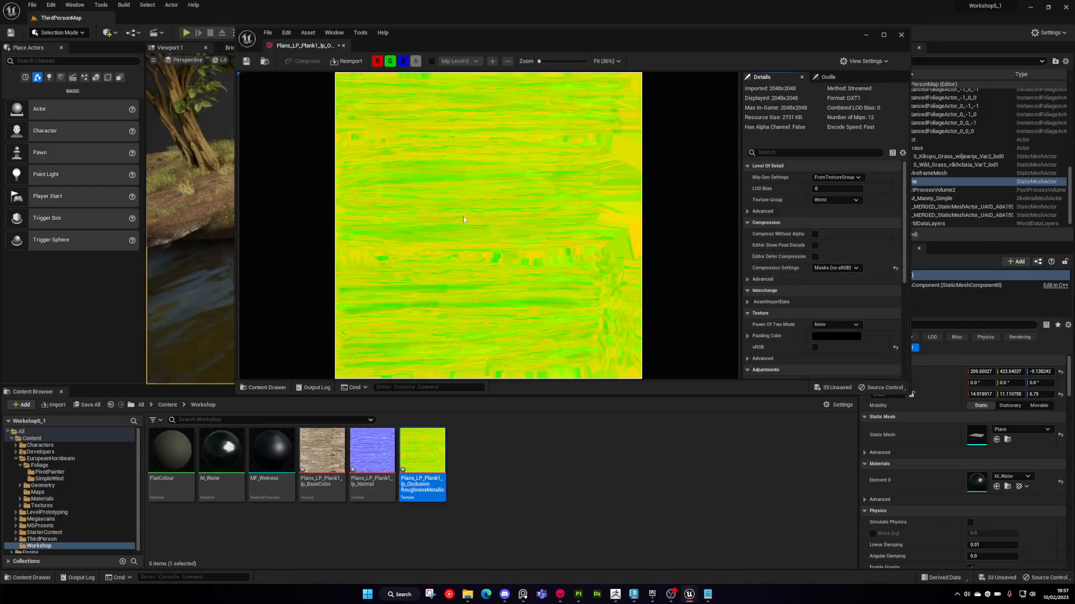
- Compare the Default and Masks (no sRGB) compression settings and their effect on sRGB, finishing on Masks (no sRGB)
left_click(817, 269)
left_click(839, 277)
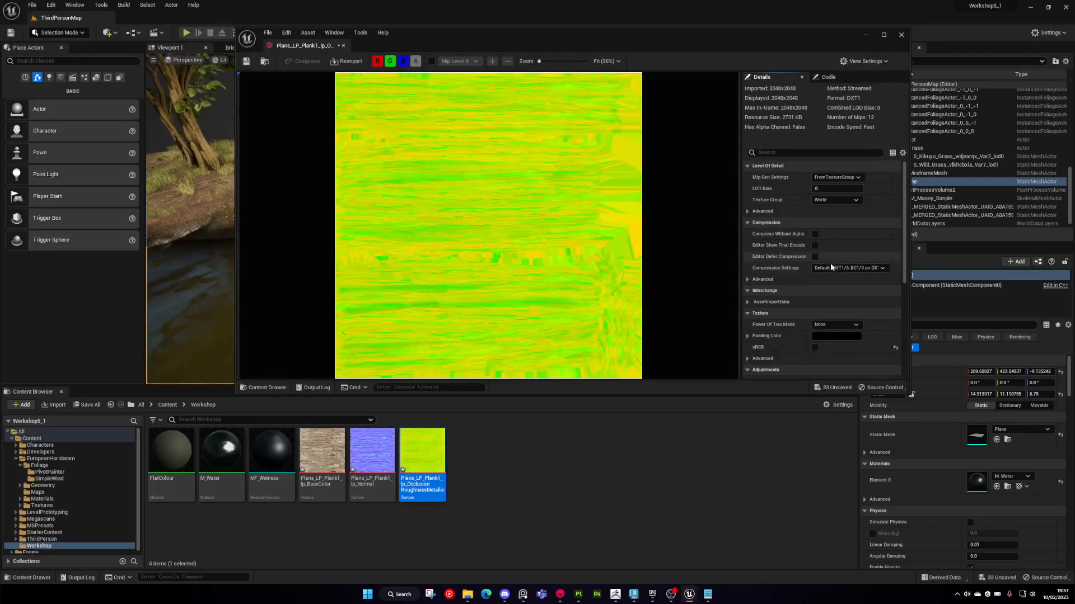
scroll(790, 302, "down", 1)
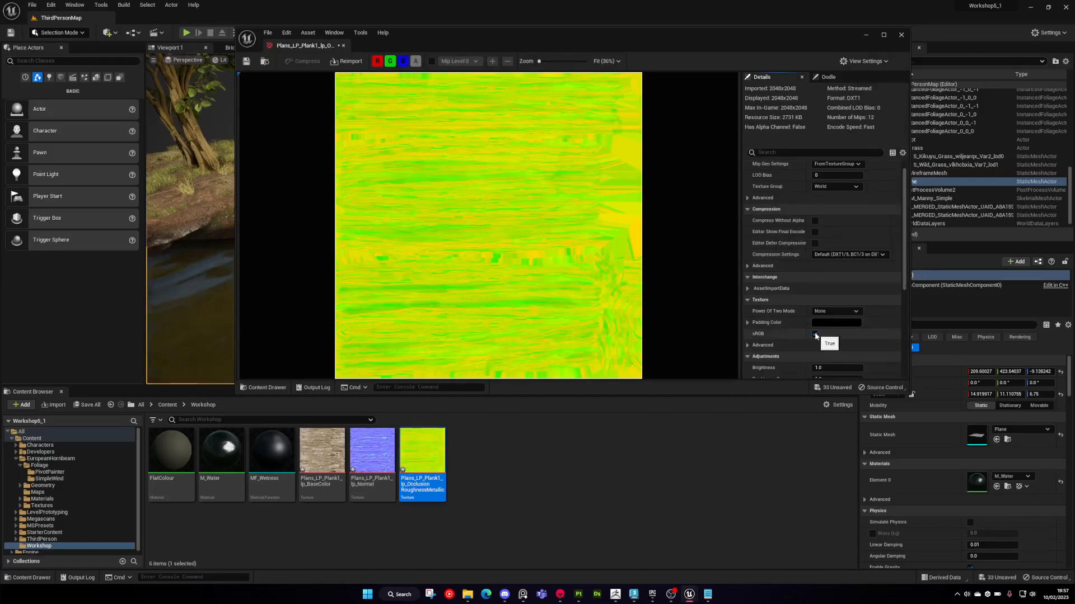
left_click(834, 254)
left_click(832, 279)
left_click(834, 254)
left_click(829, 278)
left_click(830, 255)
left_click(832, 280)
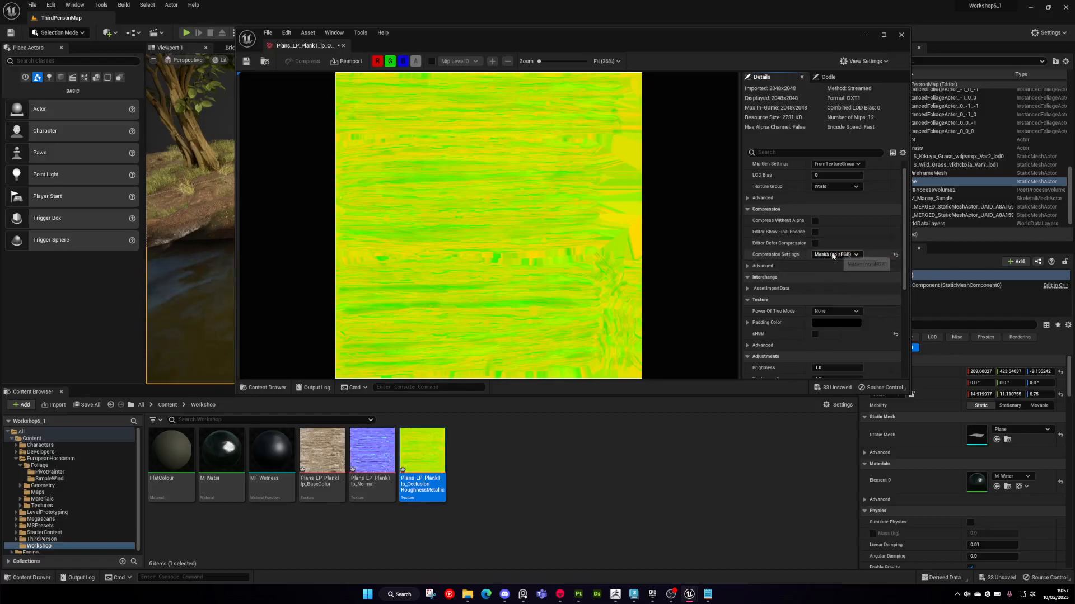
- Close the packed texture, open Plans_LP_Plank1_lp_Normal, keep its compression as Normalmap and close the texture editor
left_click(344, 45)
double_click(372, 451)
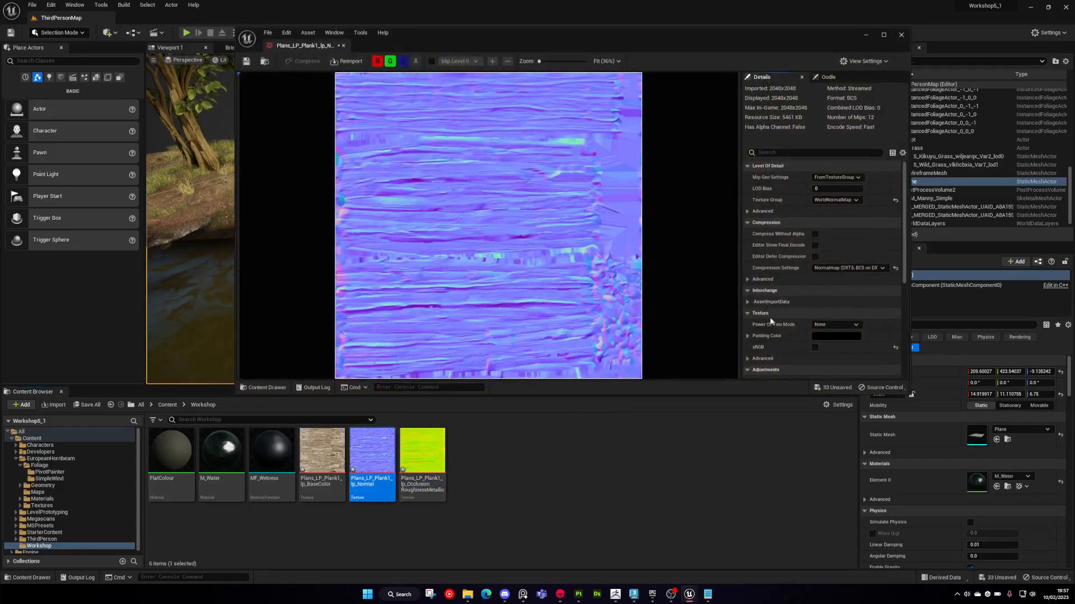
left_click(830, 270)
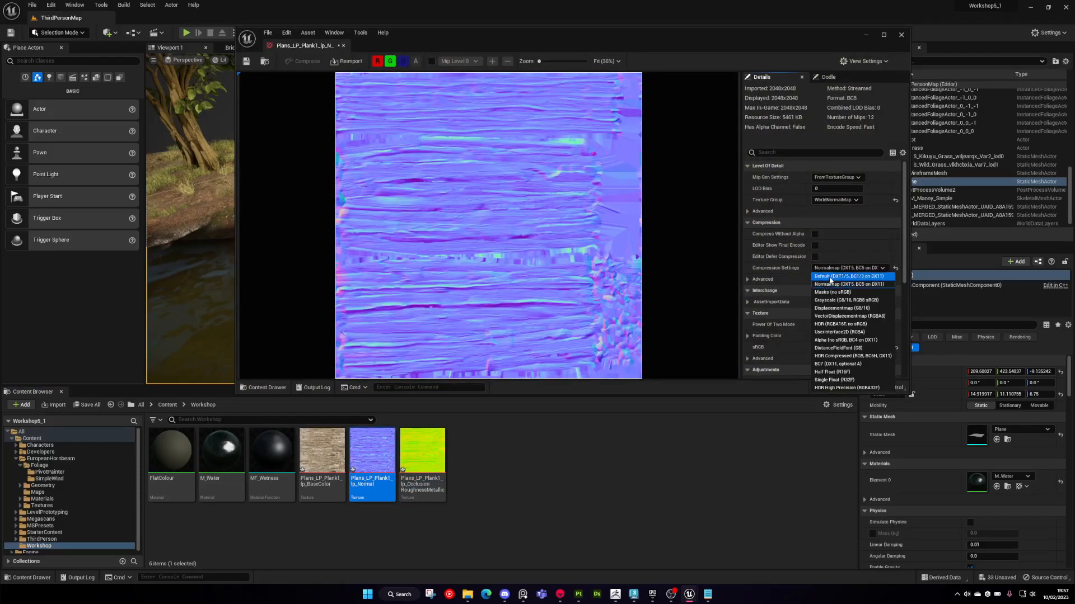
left_click(836, 285)
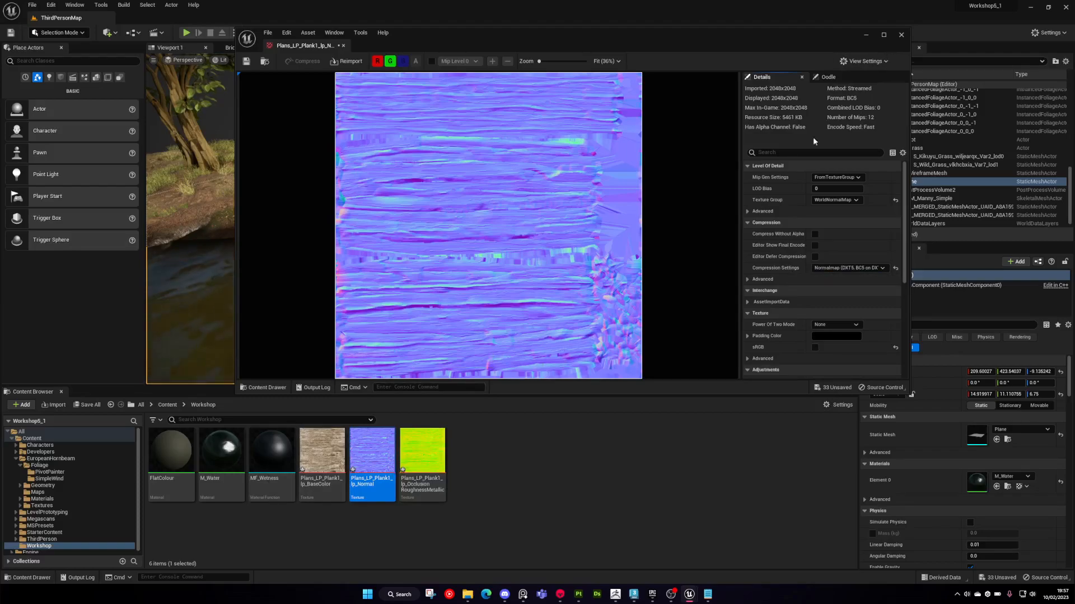
left_click(901, 34)
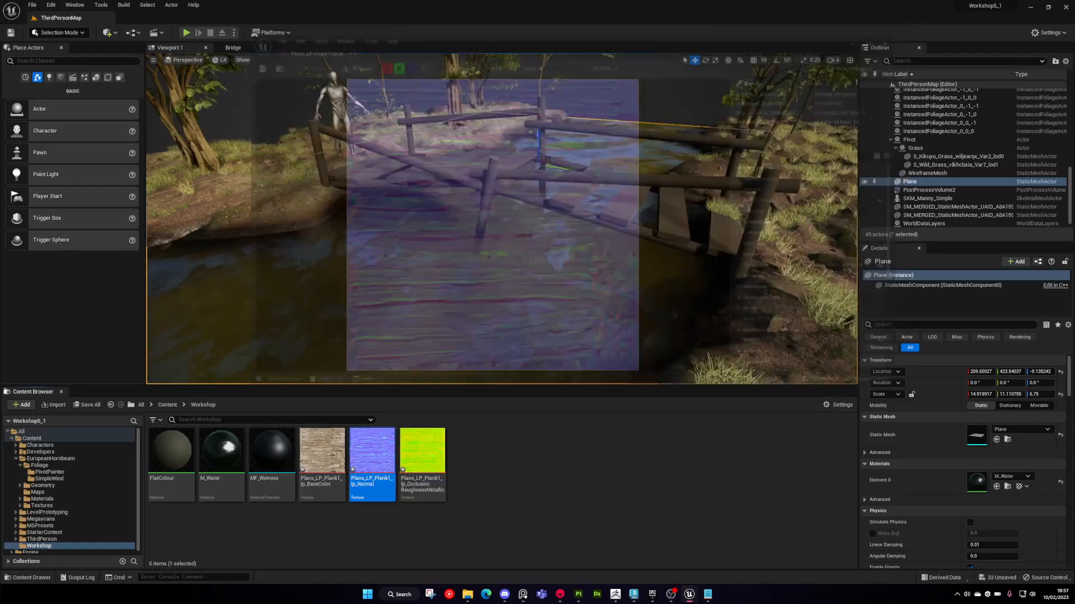
- Create a new material named M_Planks in the Workshop folder and open it for editing
right_click(472, 474)
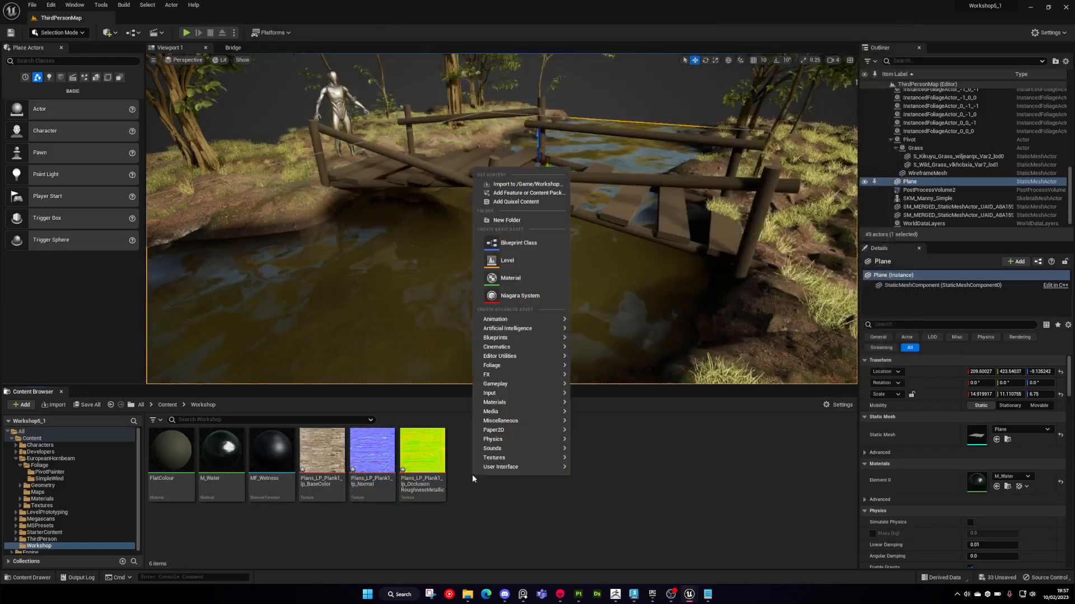
left_click(509, 278)
type("M_Planmkl")
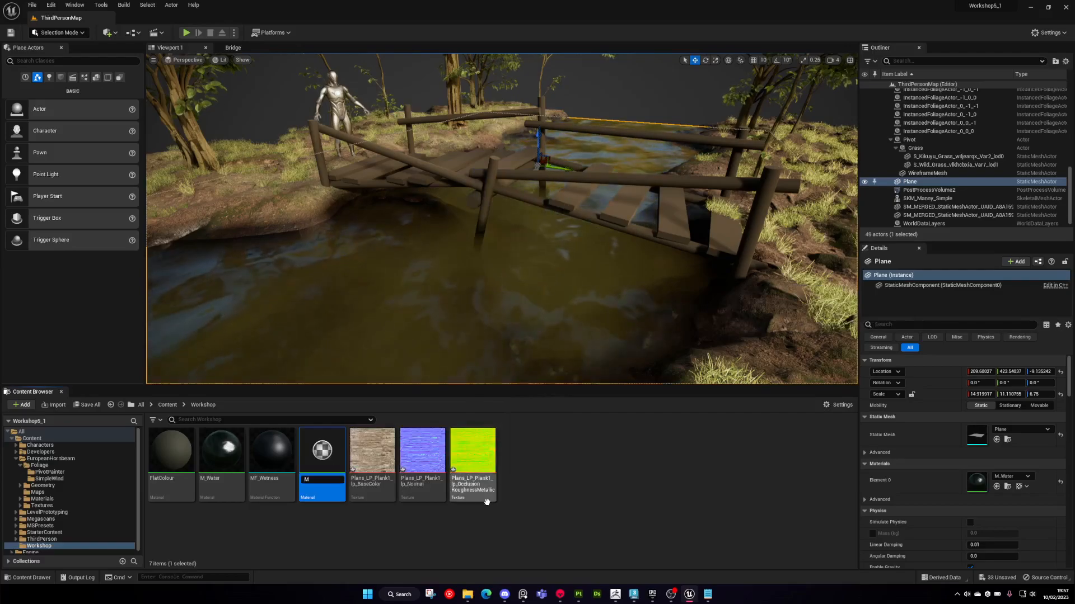
key("BackSpace")
key("BackSpace")
key("BackSpace")
type("ks")
key("Return")
double_click(220, 479)
- Add the BaseColor, Normal and OcclusionRoughnessMetallic plank textures to the M_Planks graph and maximize the material editor
left_click(472, 493)
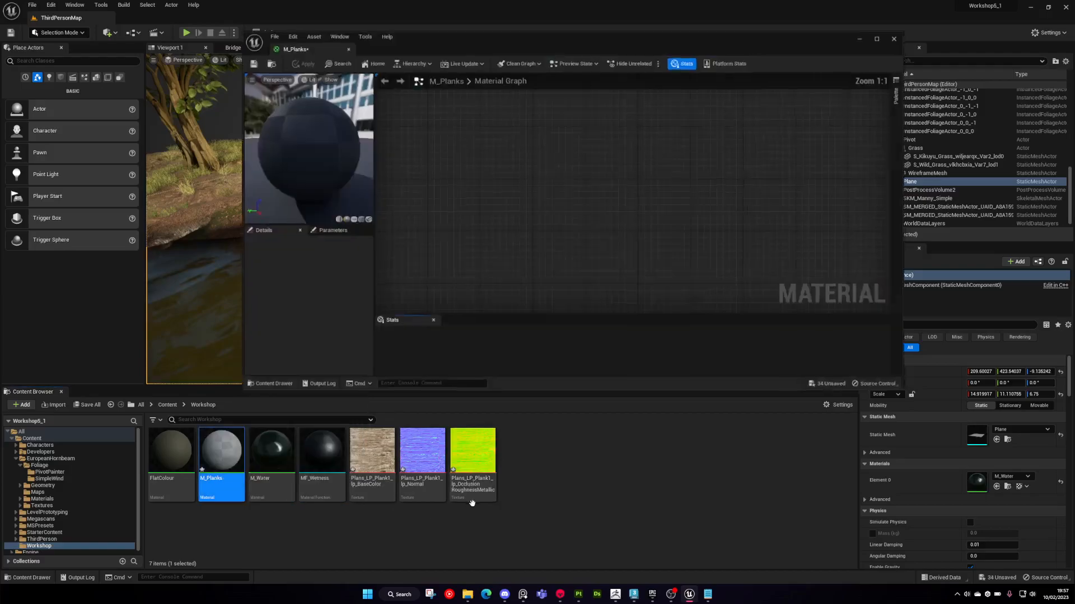
left_click(372, 481, "shift")
left_click_drag(372, 481, 452, 161)
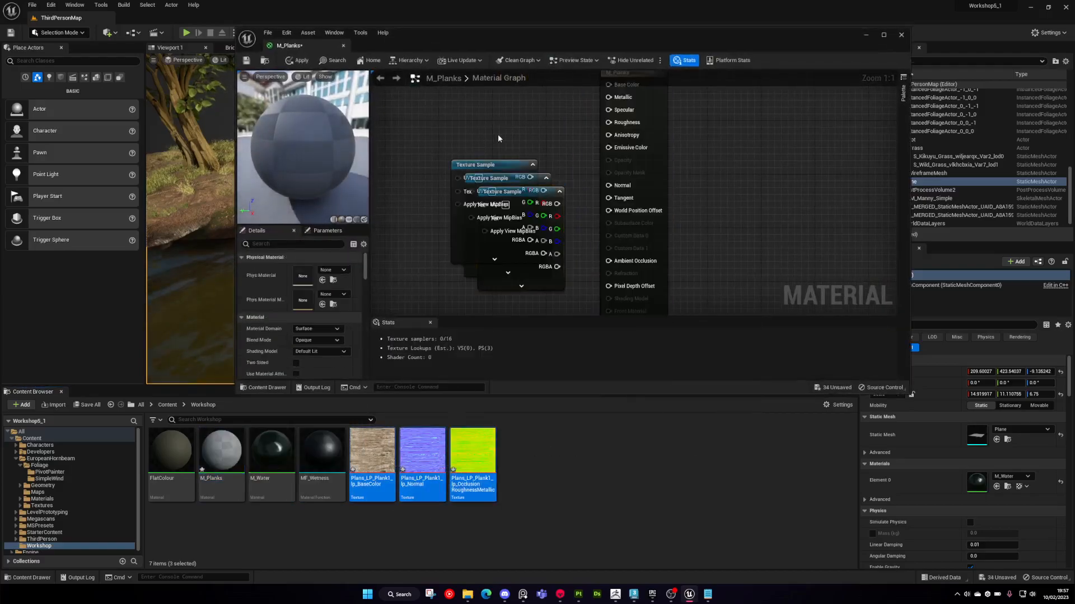
double_click(558, 42)
- Connect the base colour texture's RGB output to Base Color and the normal map's RGB output to Normal
left_click_drag(565, 228, 687, 148)
left_click_drag(582, 255, 686, 249)
left_click(546, 314)
left_click(469, 280)
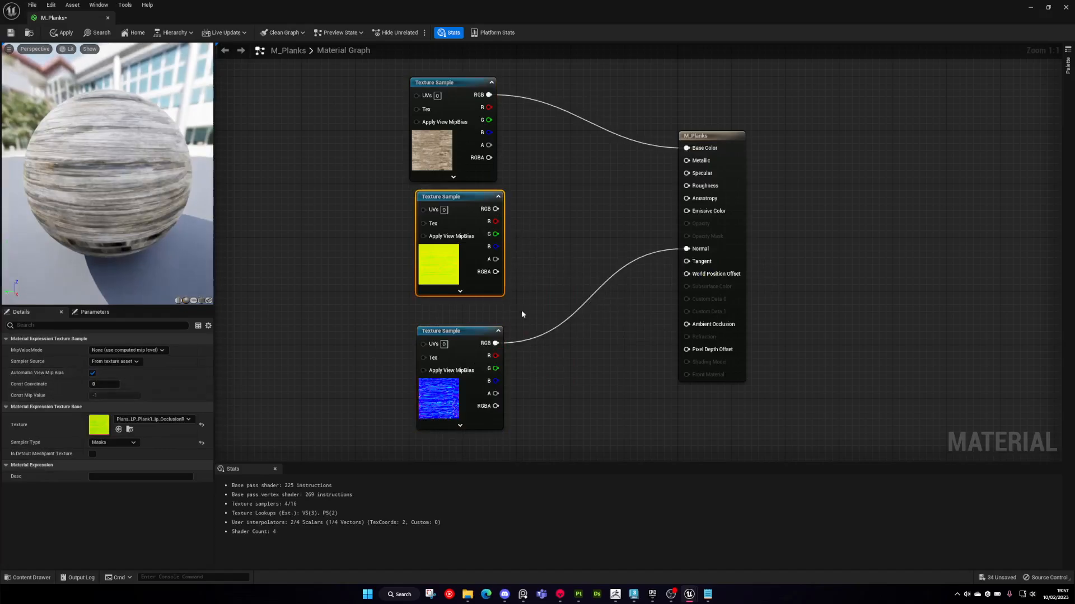
- Connect the packed texture's R output to Ambient Occlusion, G to Roughness and B to Metallic
left_click_drag(496, 222, 687, 325)
left_click_drag(636, 242, 686, 185)
left_click_drag(495, 246, 660, 215)
left_click_drag(702, 161, 701, 161)
left_click_drag(453, 195, 454, 208)
left_click(513, 216)
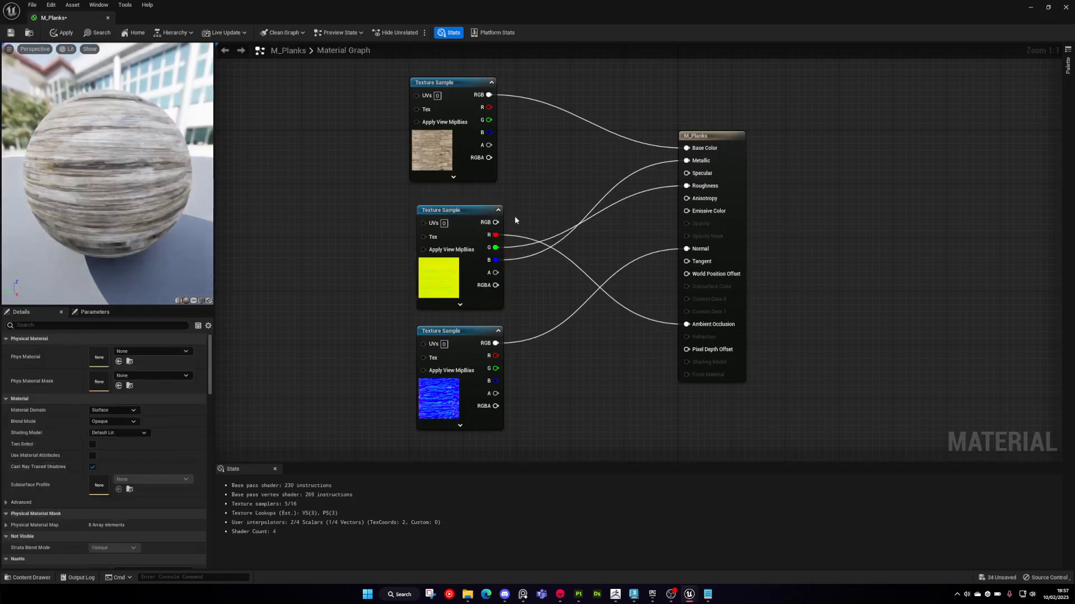
- Align the three texture nodes in a tidy column, restore the material editor to a smaller window and save M_Planks
right_click_drag(513, 216, 619, 208)
left_click_drag(552, 286, 545, 287)
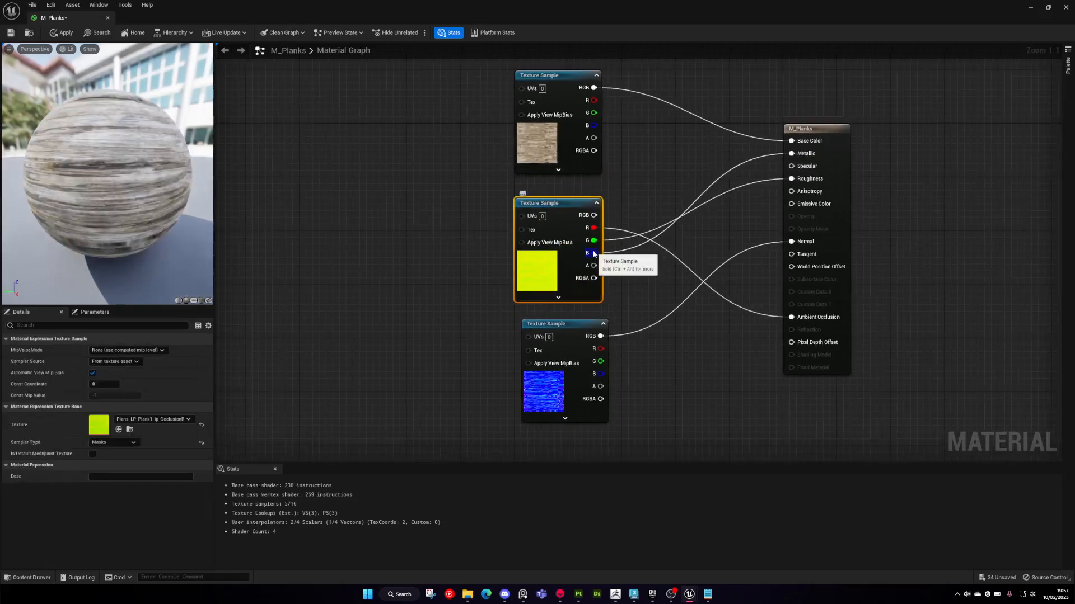
right_click_drag(773, 197, 698, 265)
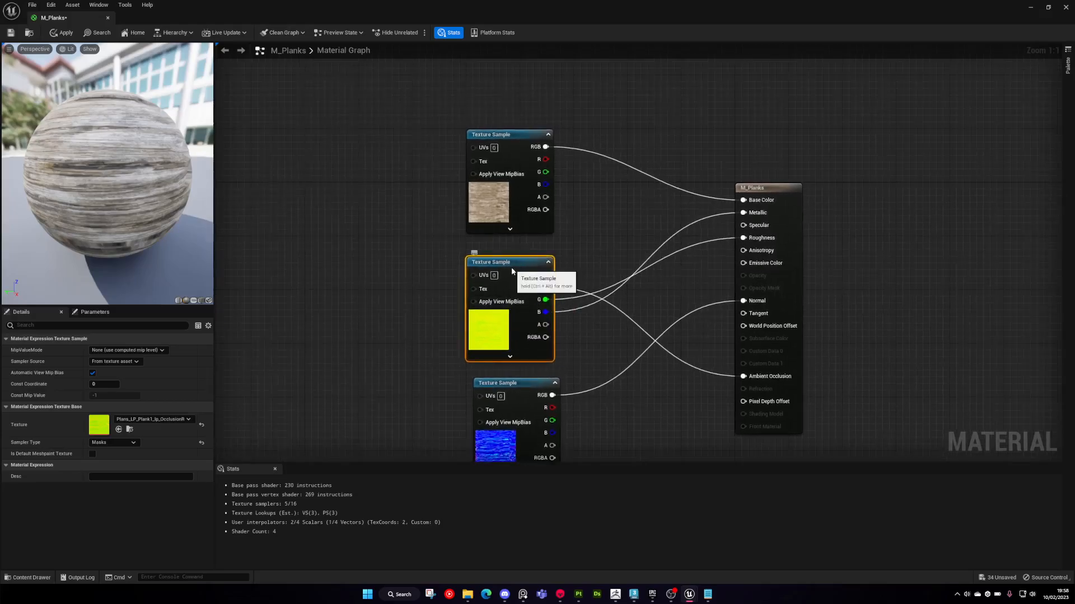
left_click_drag(511, 271, 513, 259)
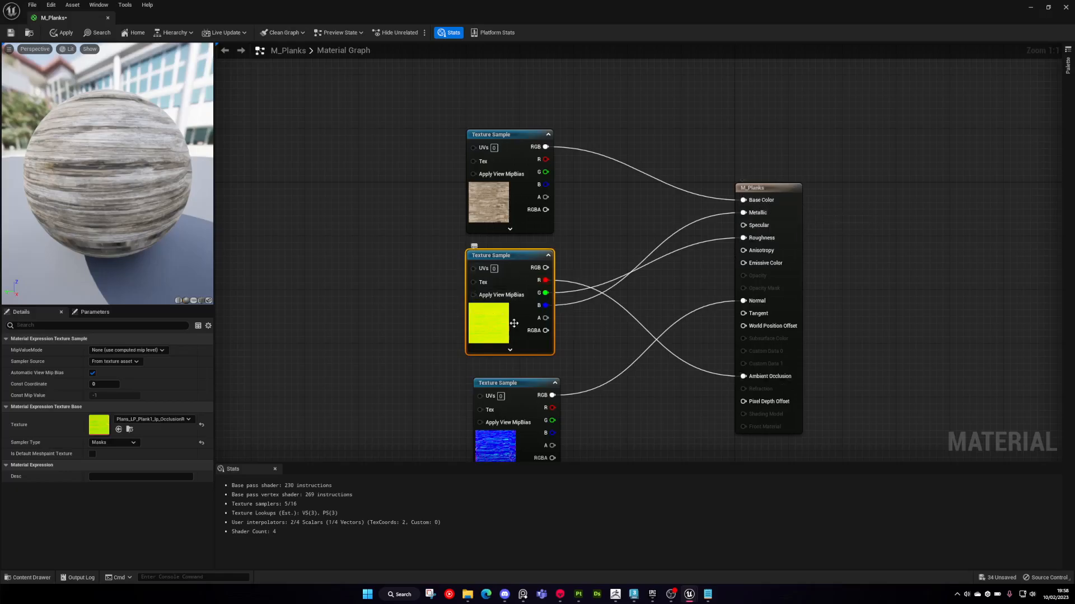
left_click_drag(527, 385, 513, 378)
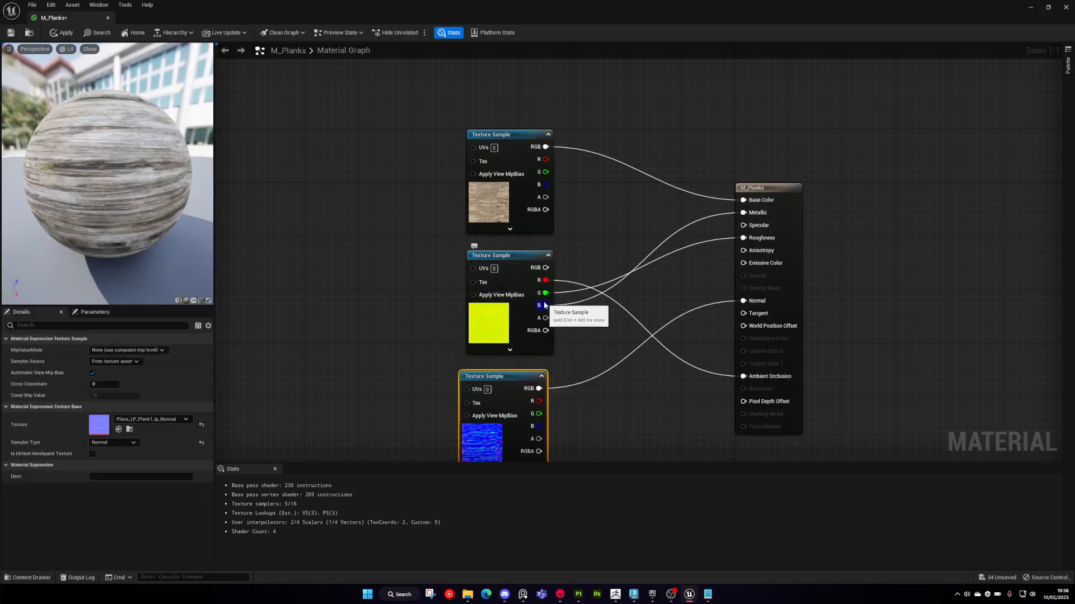
right_click_drag(590, 310, 575, 289)
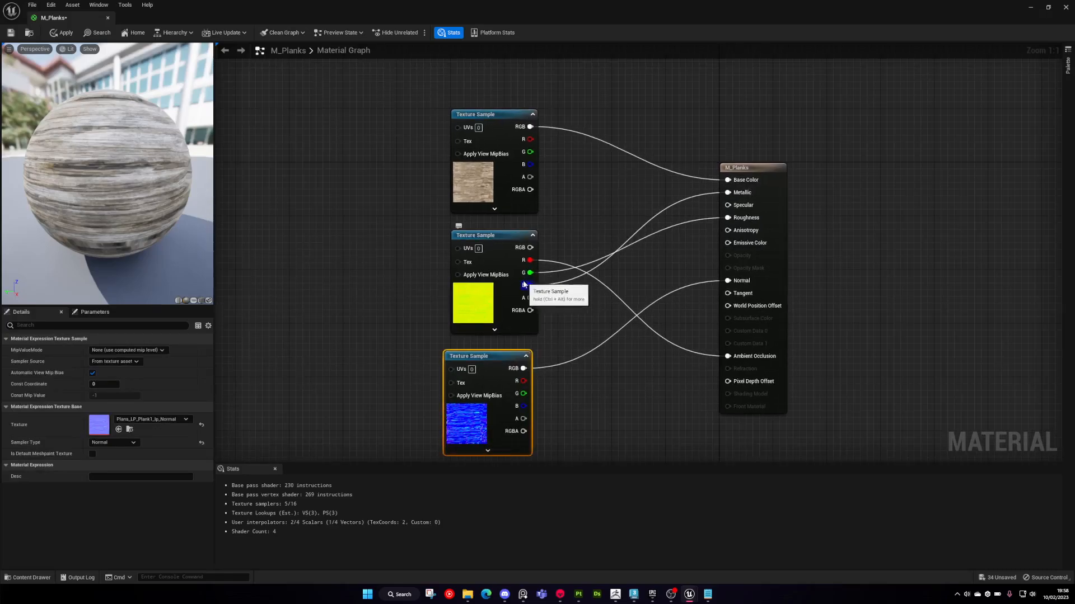
right_click_drag(574, 271, 571, 312)
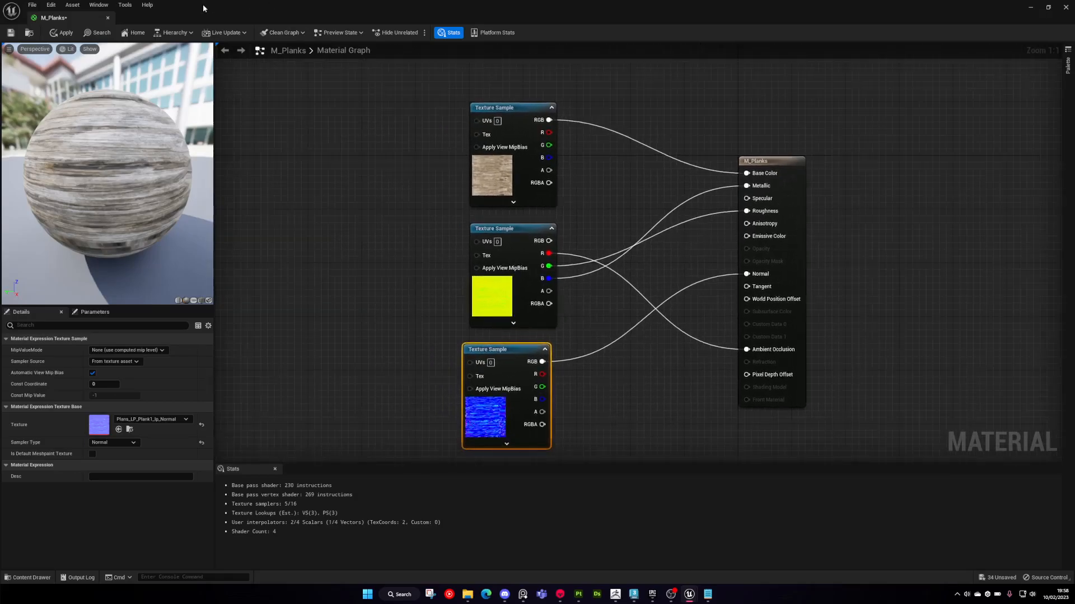
right_click_drag(596, 234, 585, 305)
left_click_drag(521, 417, 529, 415)
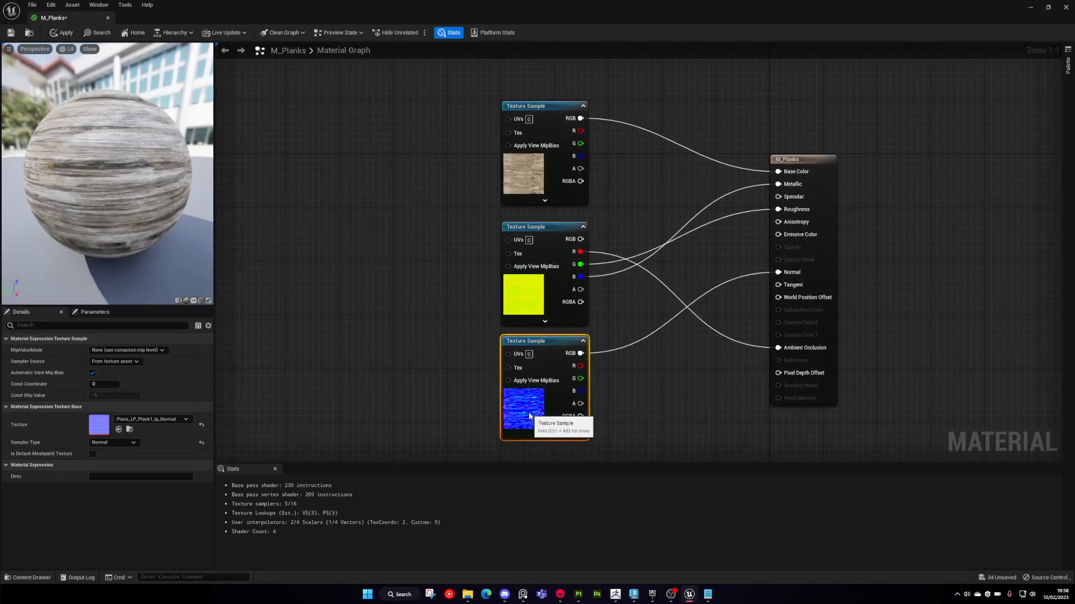
double_click(273, 4)
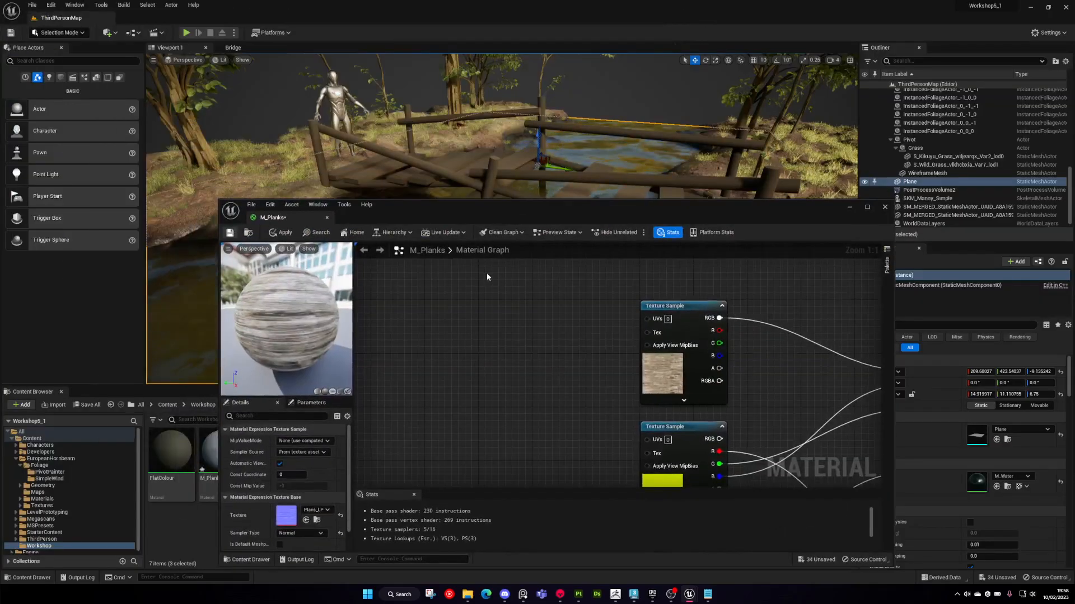
key("ctrl+s")
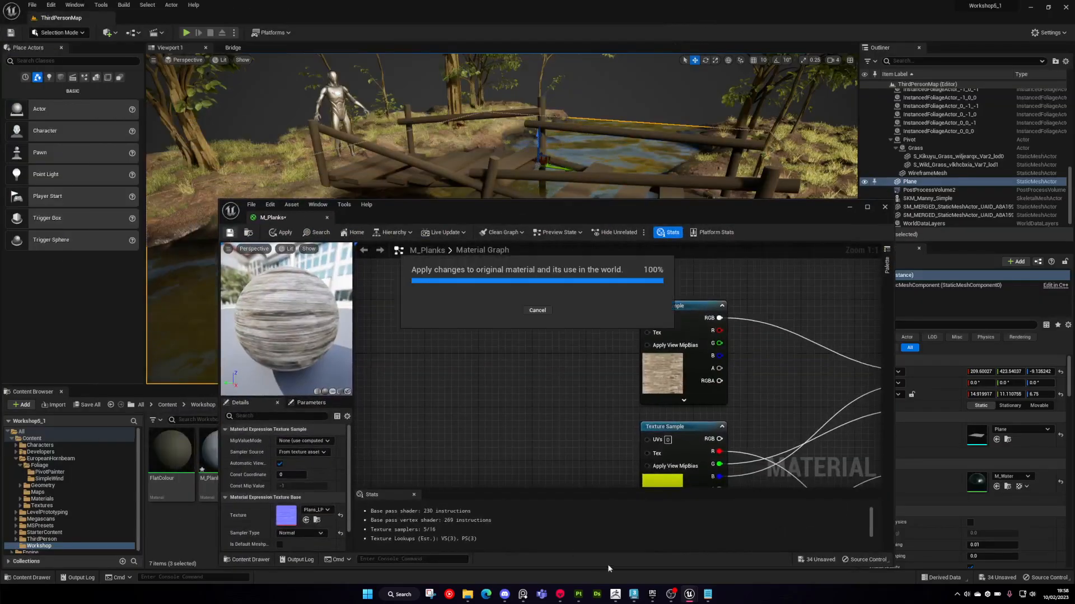
- Try to bring Plans_LP.fbx from File Explorer's Workshop folder directly into the Content Browser
left_click(469, 596)
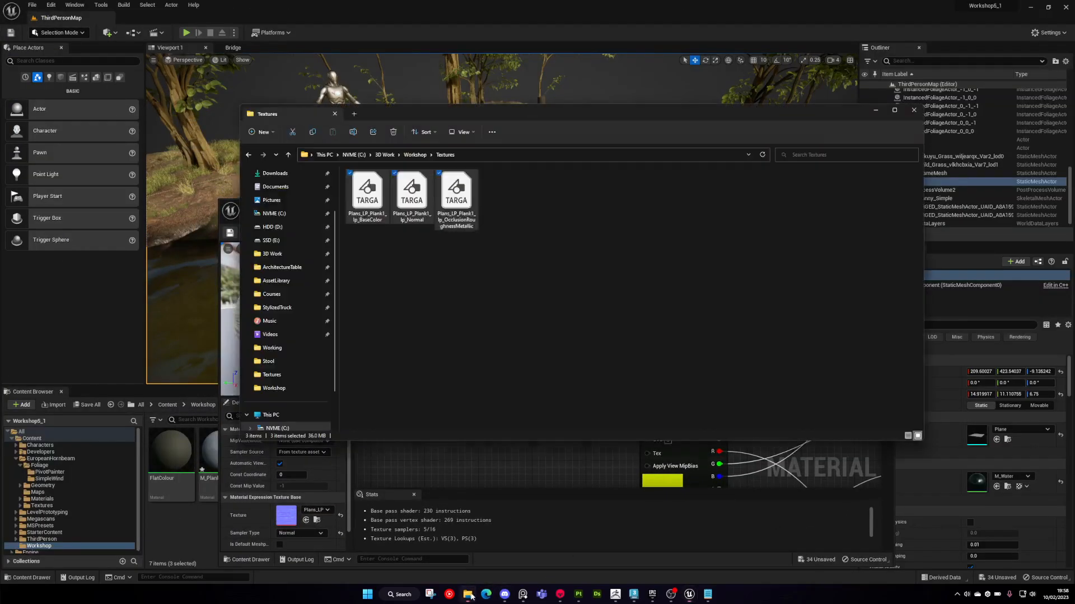
left_click(415, 154)
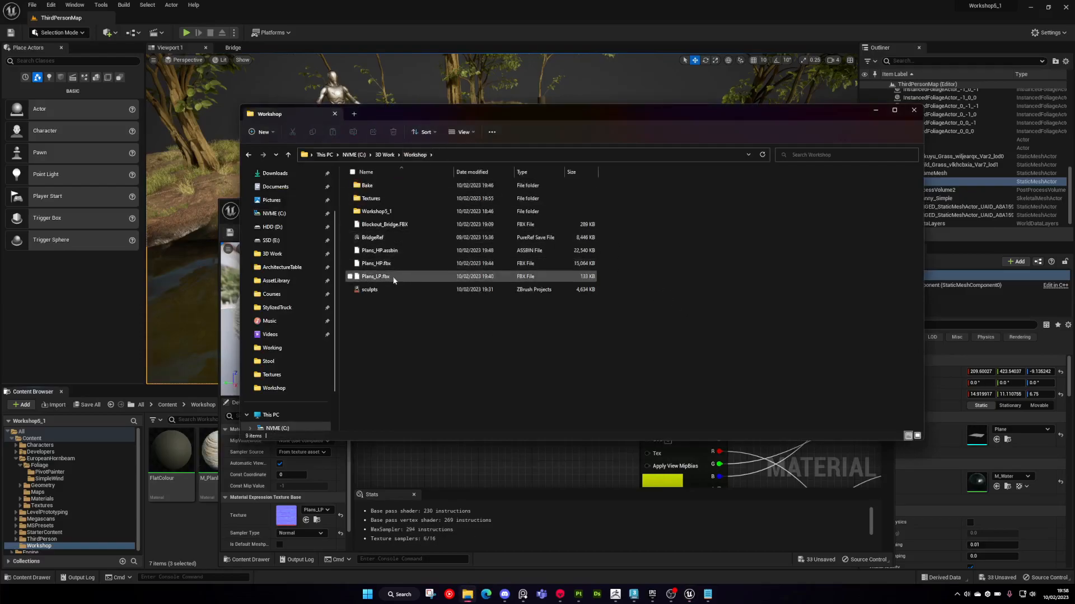
left_click_drag(369, 279, 184, 528)
left_click(184, 528)
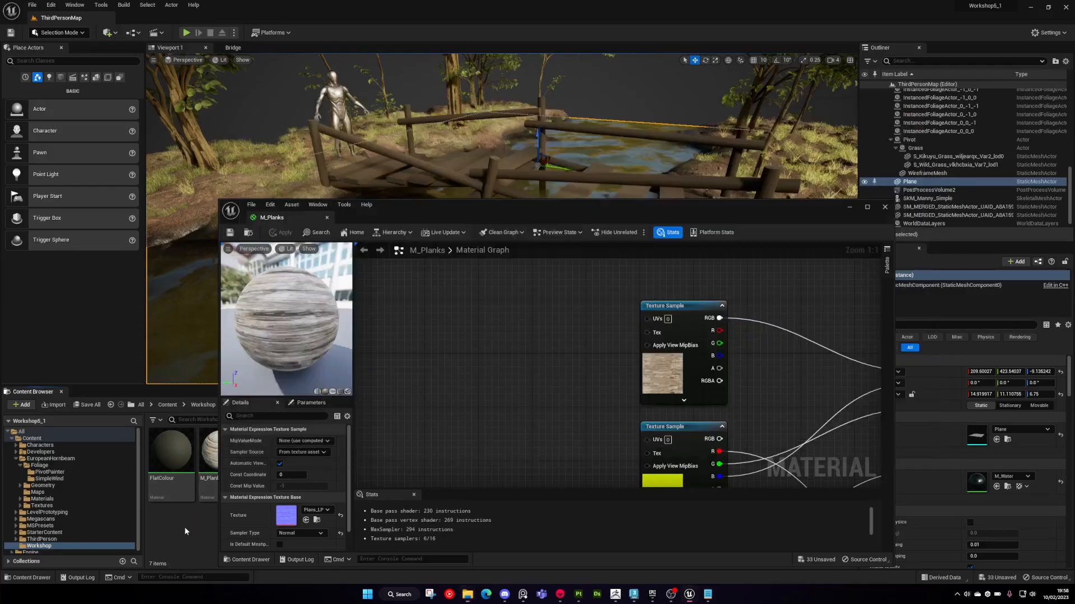
- Close the material editor, import the Plans_LP.fbx static mesh with Do Not Create Material, and dismiss the message log
left_click(886, 207)
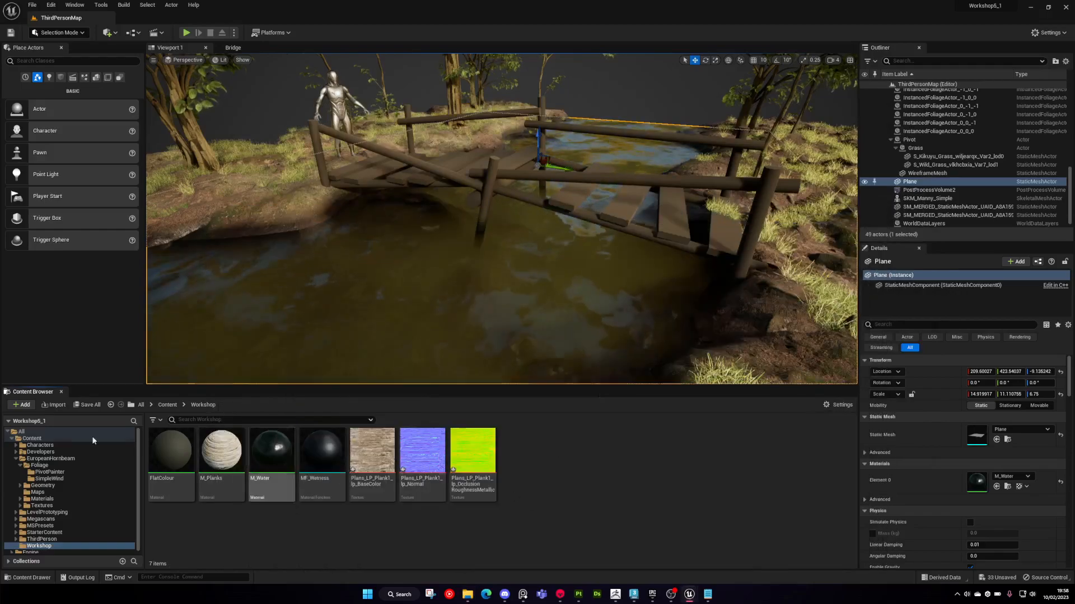
left_click(54, 405)
left_click(442, 171)
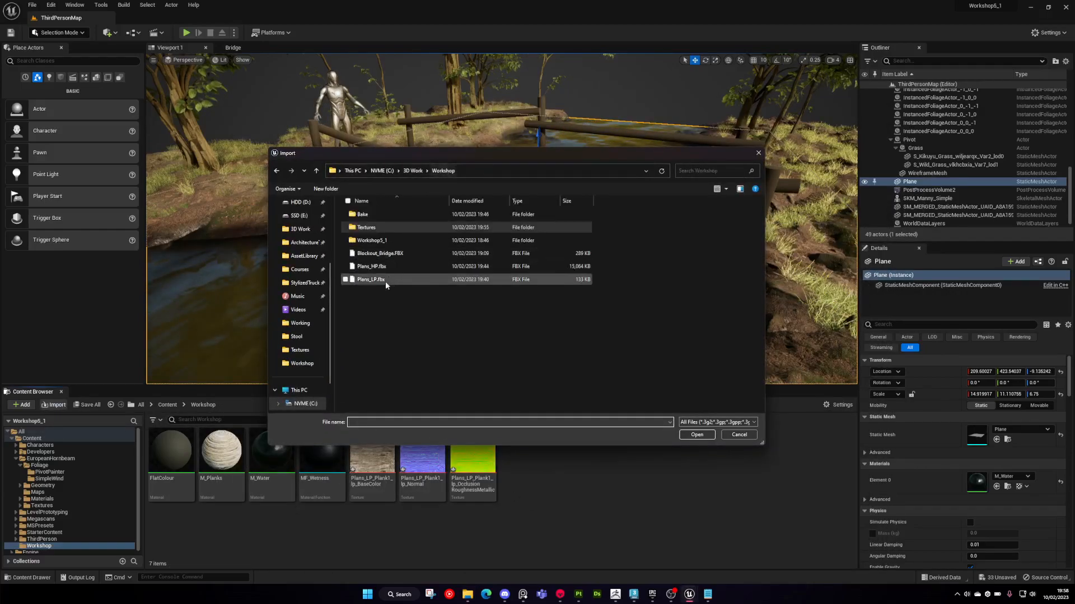
double_click(379, 279)
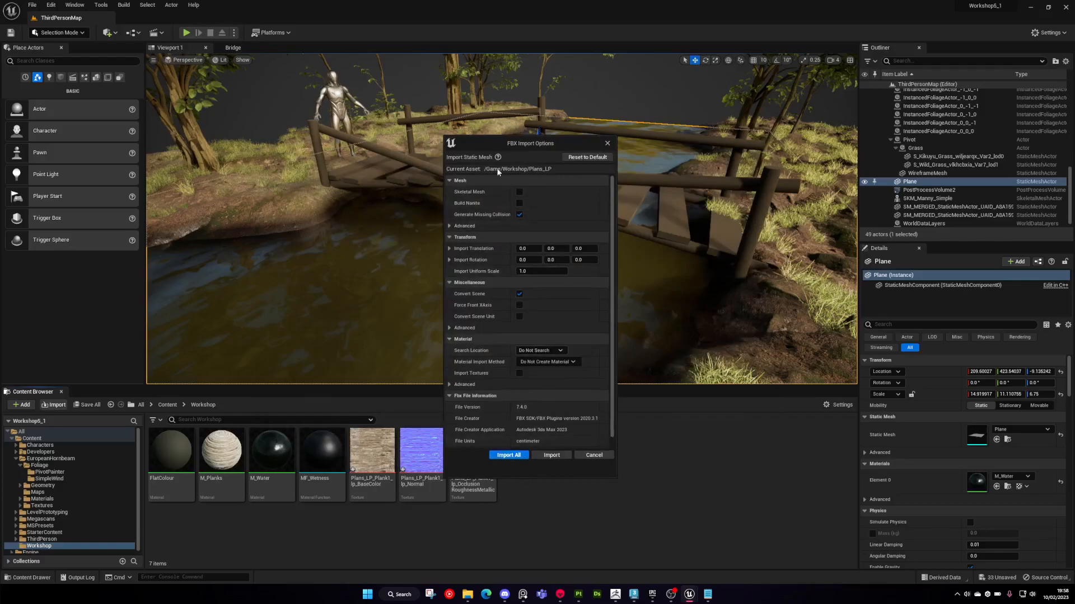
scroll(506, 395, "down", 1)
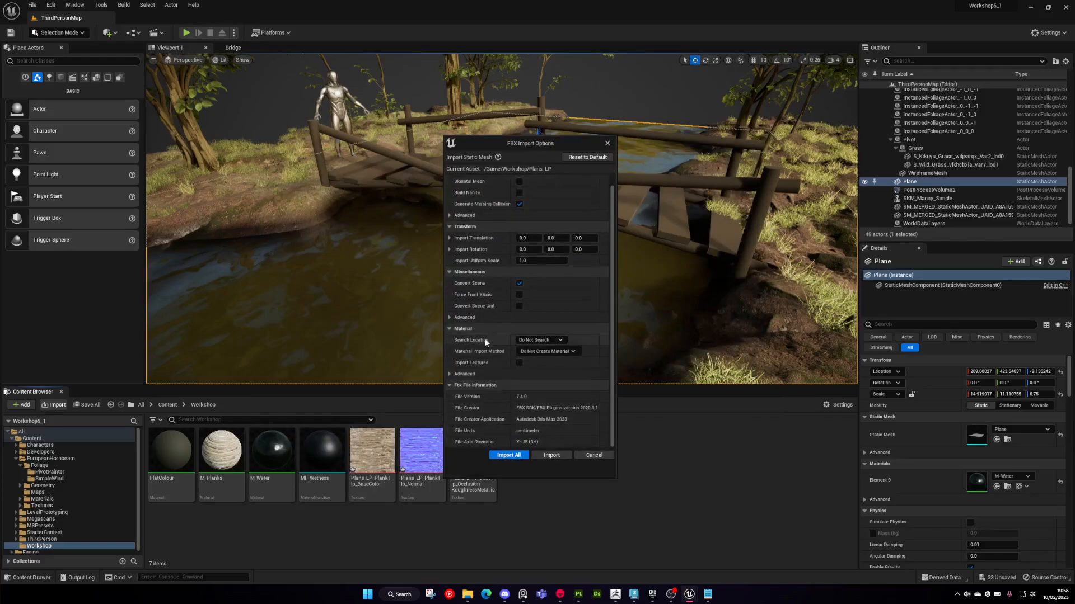
left_click(530, 380)
left_click(536, 351)
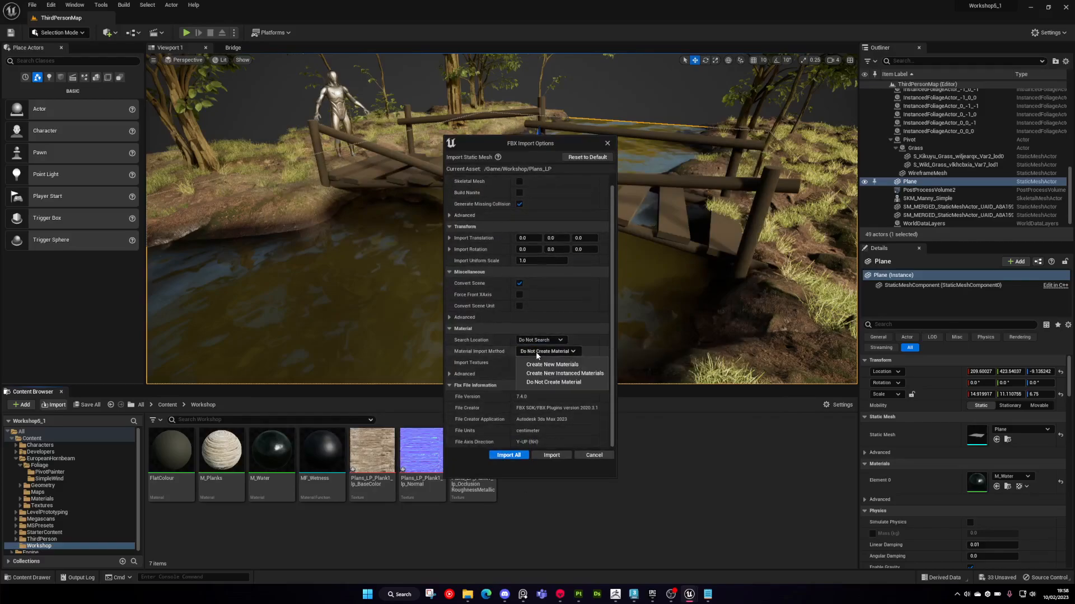
left_click(539, 382)
left_click(554, 454)
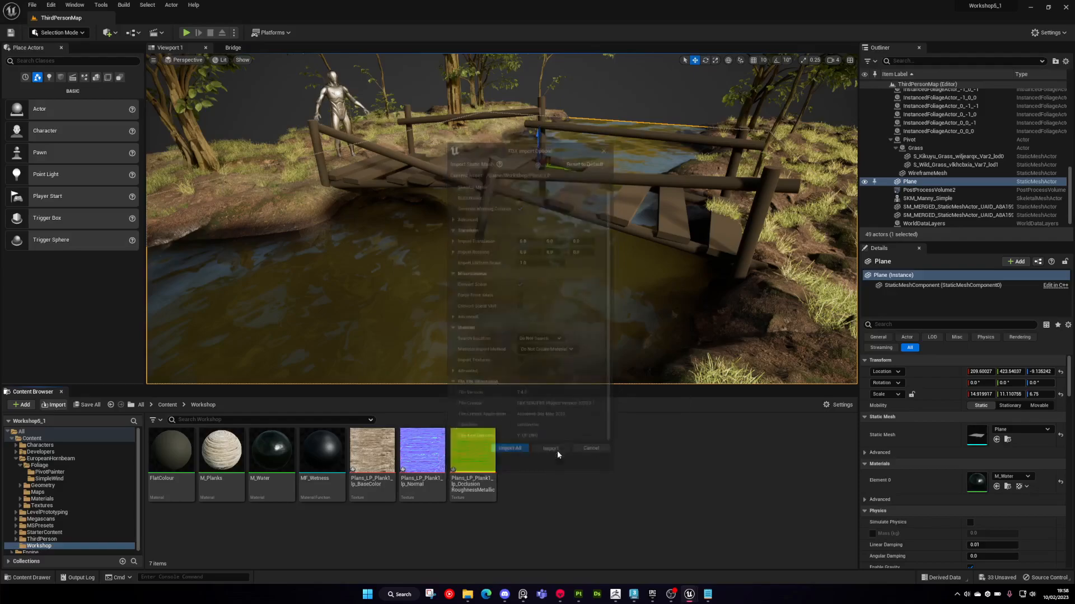
left_click(952, 401)
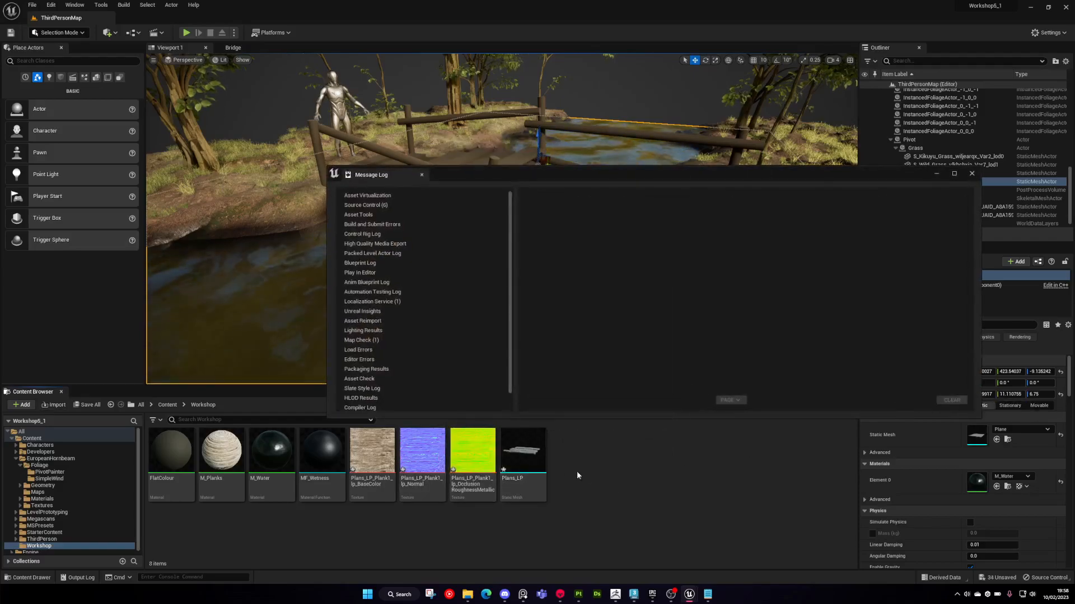
left_click(971, 173)
- Place the Plans_LP mesh in the level, move it over the bridge deck and scale it uniformly to 2.57
left_click_drag(523, 453, 613, 209)
left_click_drag(579, 249, 568, 121)
key("d")
right_click_drag(568, 121, 417, 134)
left_click_drag(516, 211, 605, 213)
right_click_drag(605, 213, 773, 216)
key("a")
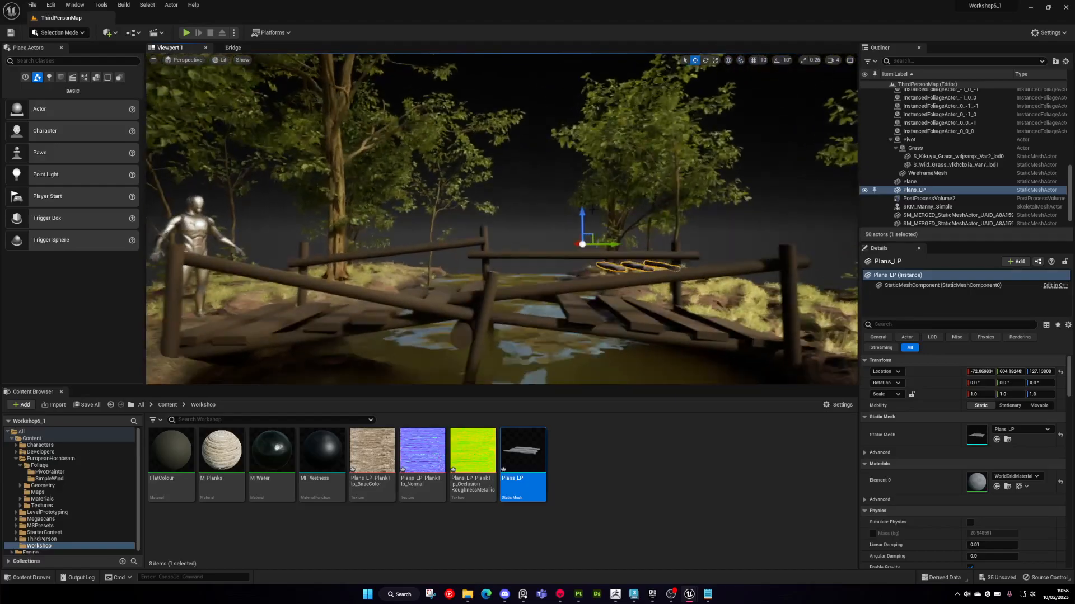
left_click_drag(372, 236, 375, 236)
right_click_drag(375, 235, 411, 269)
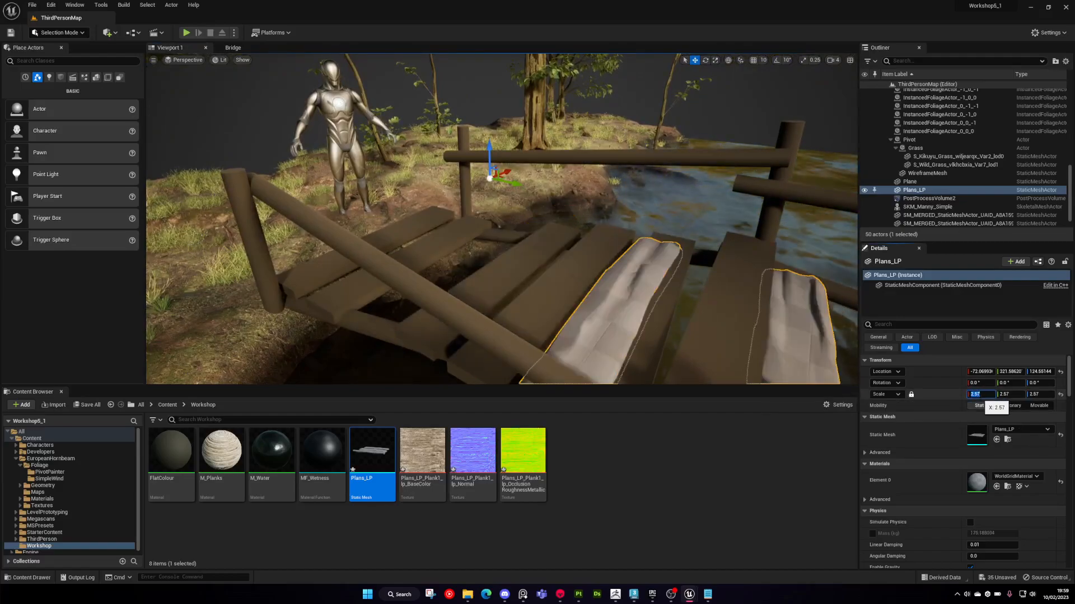
- Reposition the planks above the middle of the bridge at about X -53, Y 264, Z 164
right_click_drag(634, 233, 526, 233)
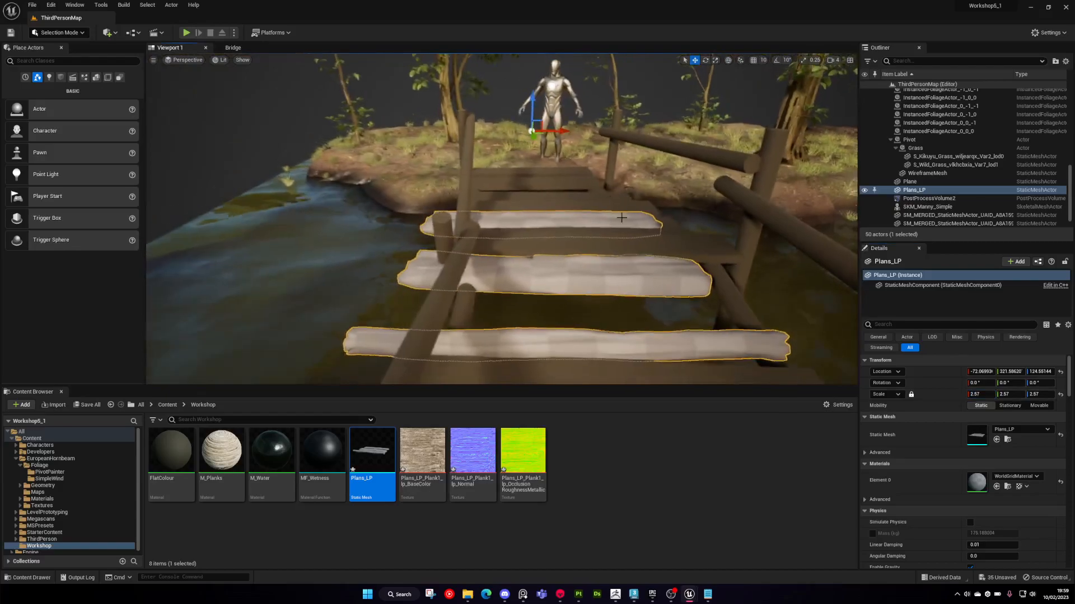
left_click_drag(584, 132, 579, 133)
right_click_drag(479, 254, 462, 225)
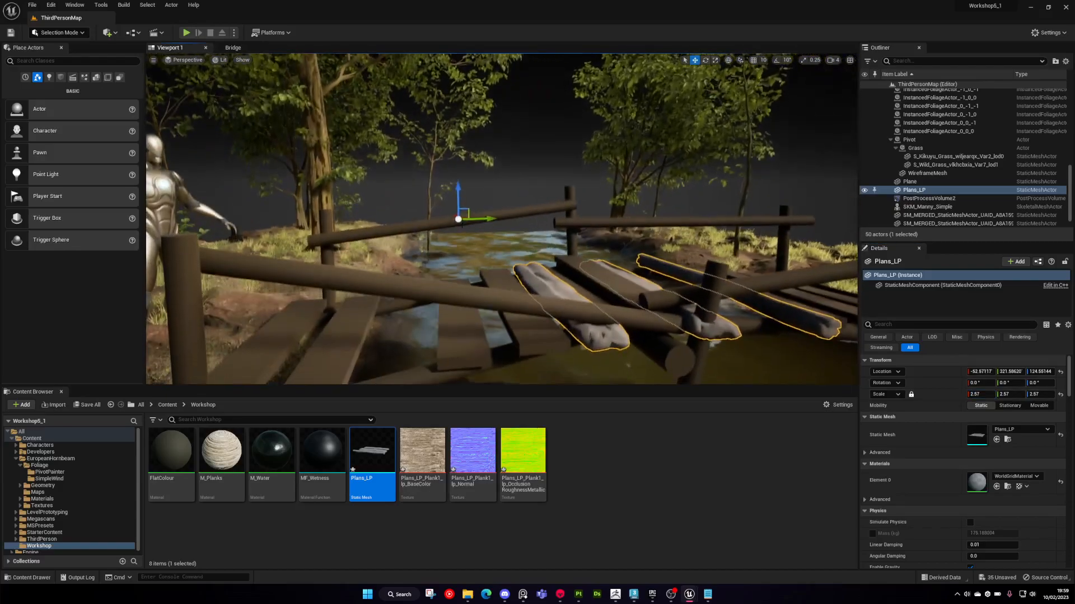
right_click_drag(469, 184, 425, 196)
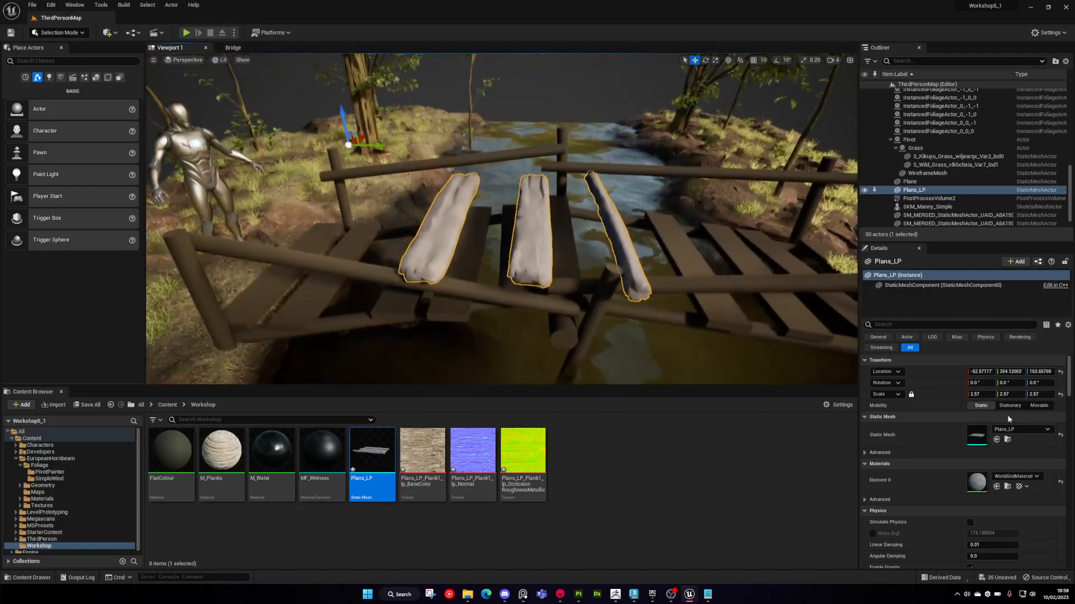
- Apply the M_Planks material to the Plans_LP mesh on the bridge and deselect it
right_click_drag(758, 274, 419, 257)
left_click_drag(221, 450, 550, 238)
right_click_drag(598, 223, 459, 230)
key("Escape")
right_click_drag(632, 250, 728, 244)
- Set the DirectionalLight's intensity to 1.0 lux
scroll(959, 116, "up", 10)
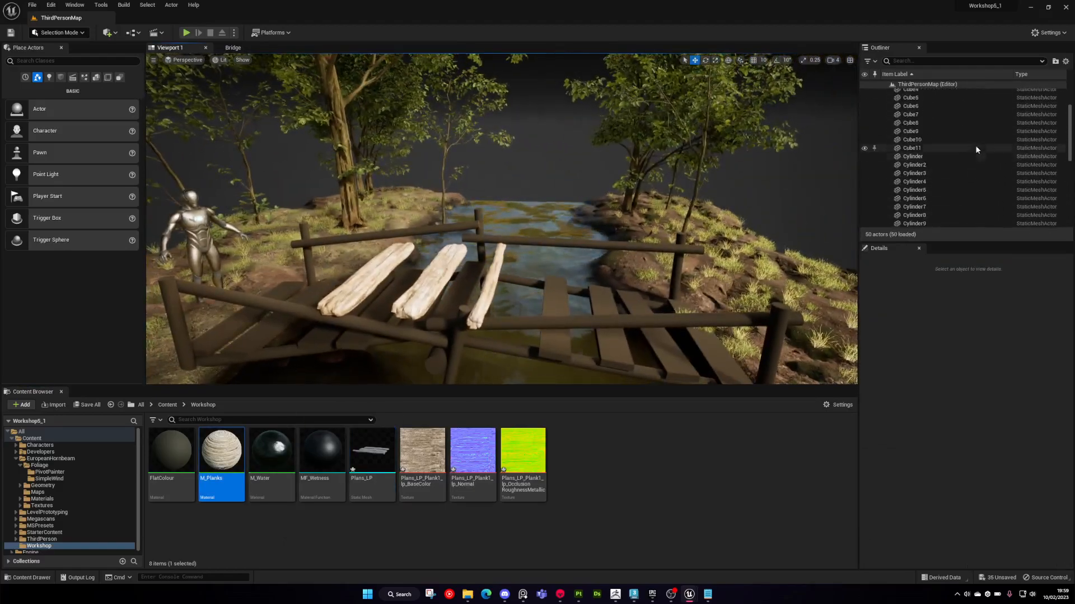
left_click(949, 102)
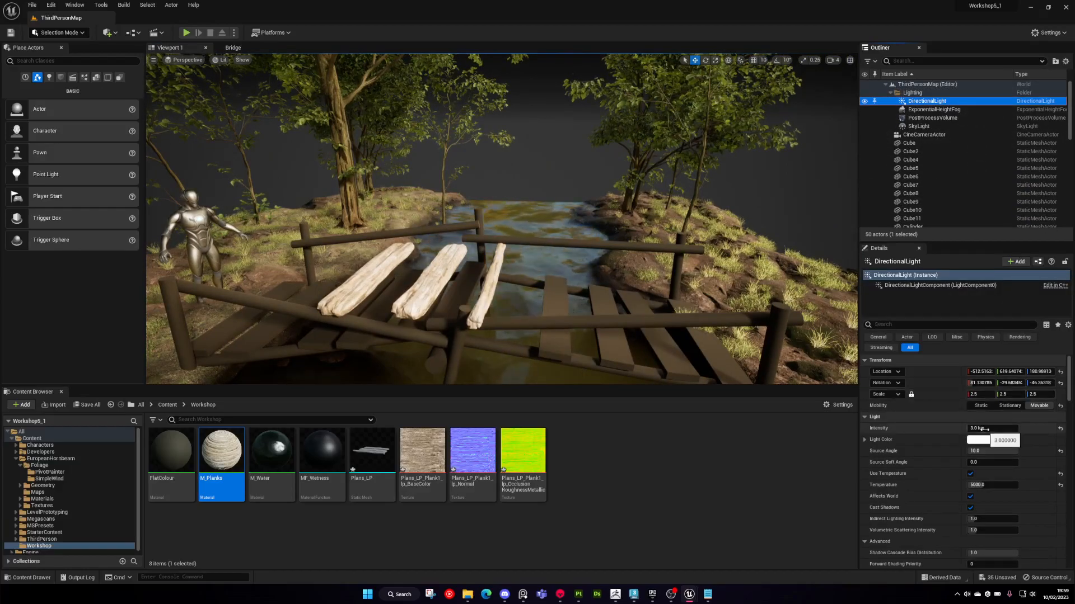
type("3")
key("Return")
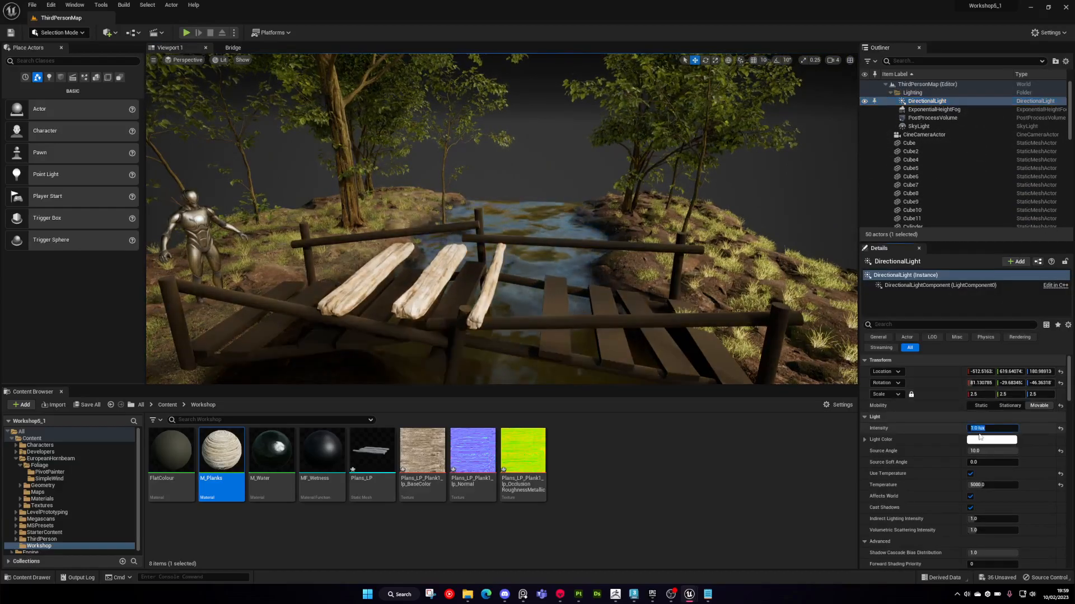
- Select the planks on the bridge and open the Plans_LP_Plank1_lp_BaseColor texture to examine its settings
right_click_drag(510, 311, 431, 297)
key("w")
key("s")
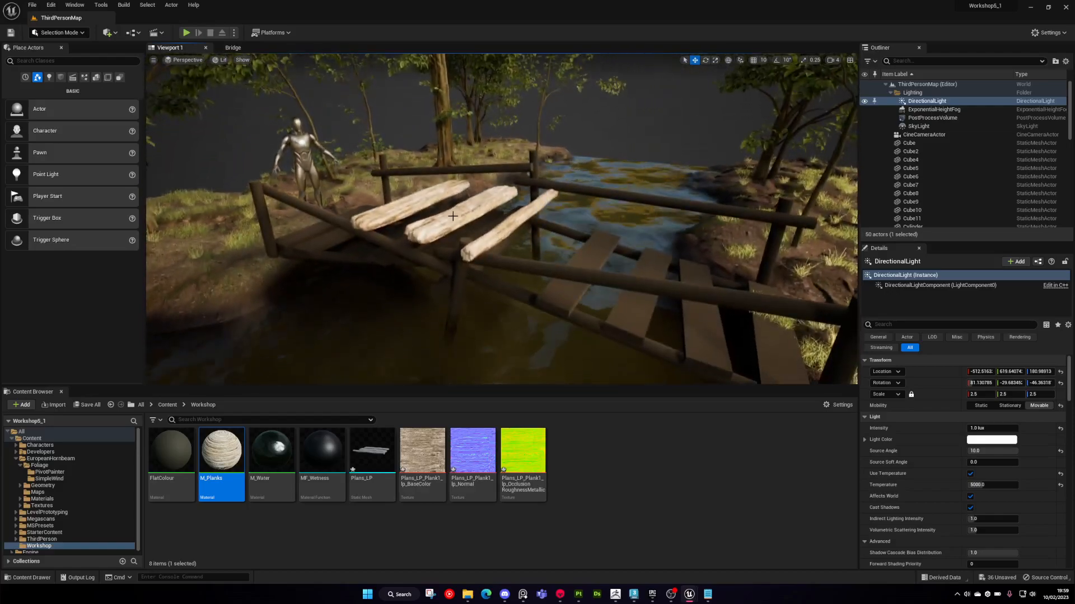
left_click(464, 215)
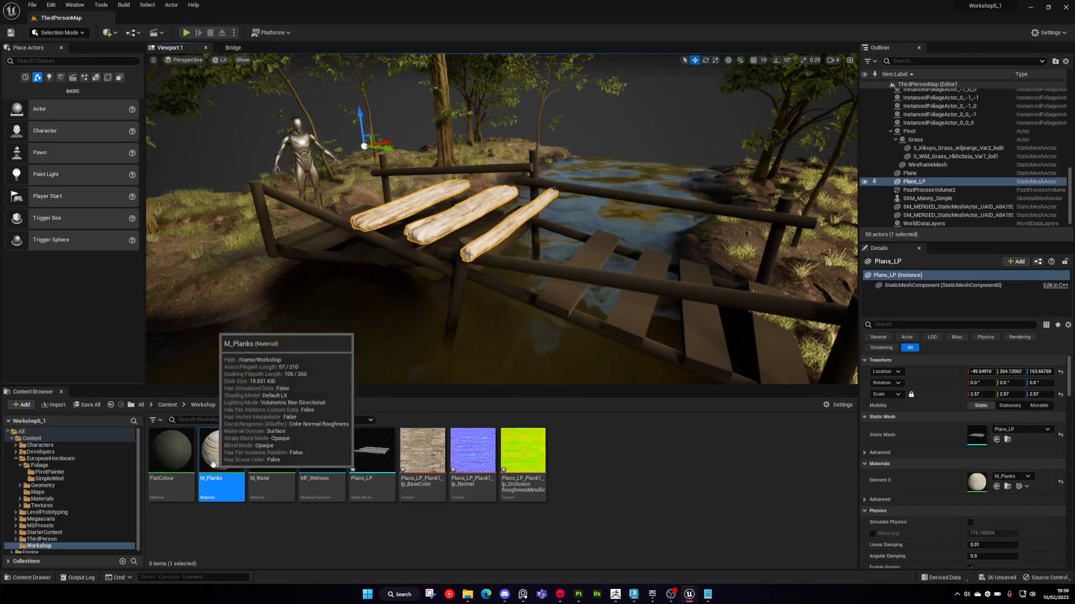
double_click(422, 450)
scroll(798, 473, "down", 1)
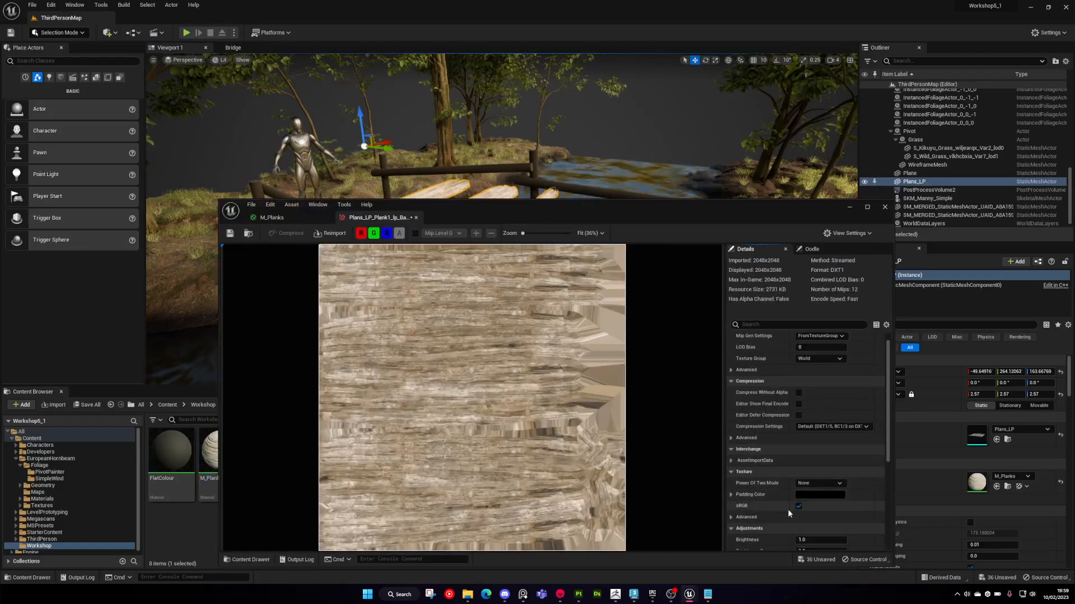
- Return to the M_Planks graph at full window size and move the base colour Texture Sample away from the other nodes
left_click(297, 220)
left_click(650, 377)
scroll(497, 322, "down", 2)
right_click_drag(477, 328, 517, 328)
left_click_drag(609, 211, 566, 1)
right_click_drag(529, 178, 620, 225)
left_click(461, 198)
right_click_drag(460, 198, 553, 252)
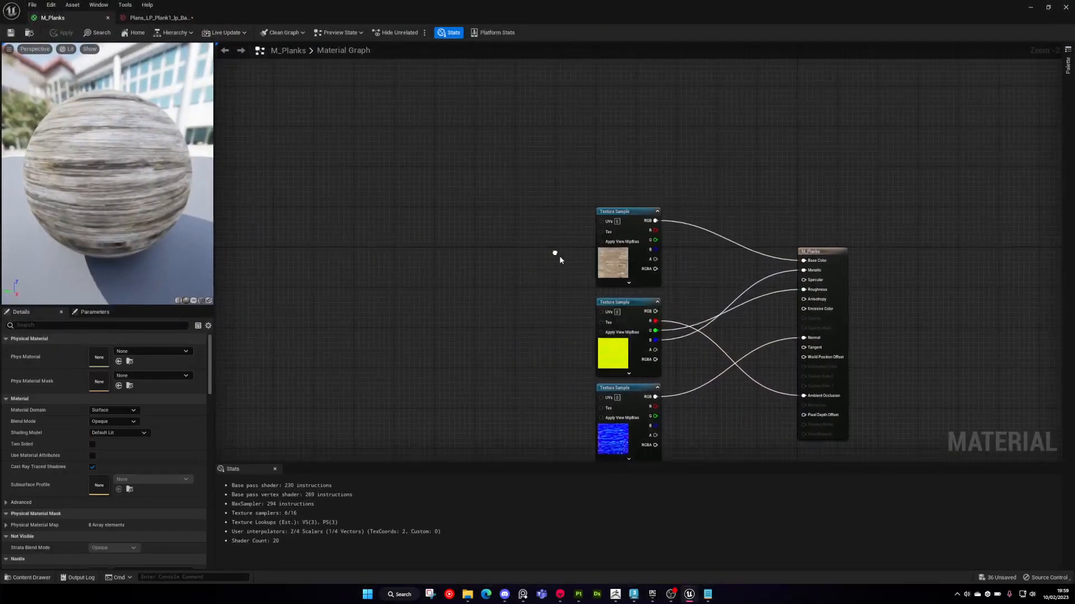
scroll(601, 253, "up", 2)
left_click_drag(627, 270, 452, 229)
left_click(574, 154)
right_click_drag(579, 191, 543, 267)
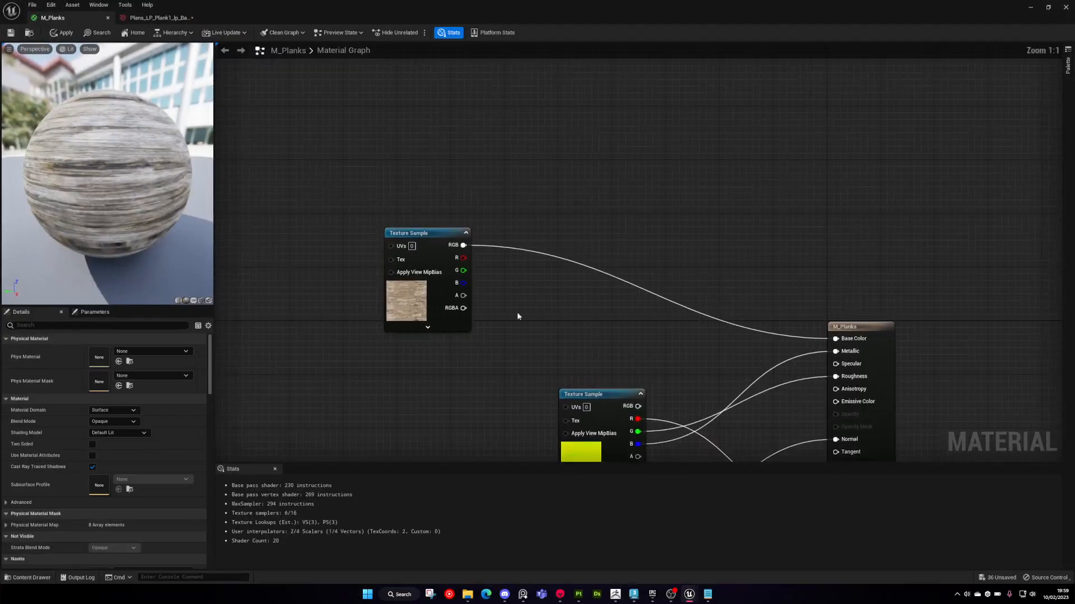
left_click(539, 184)
left_click_drag(463, 245, 597, 172)
left_click(492, 174)
right_click_drag(449, 210, 581, 265)
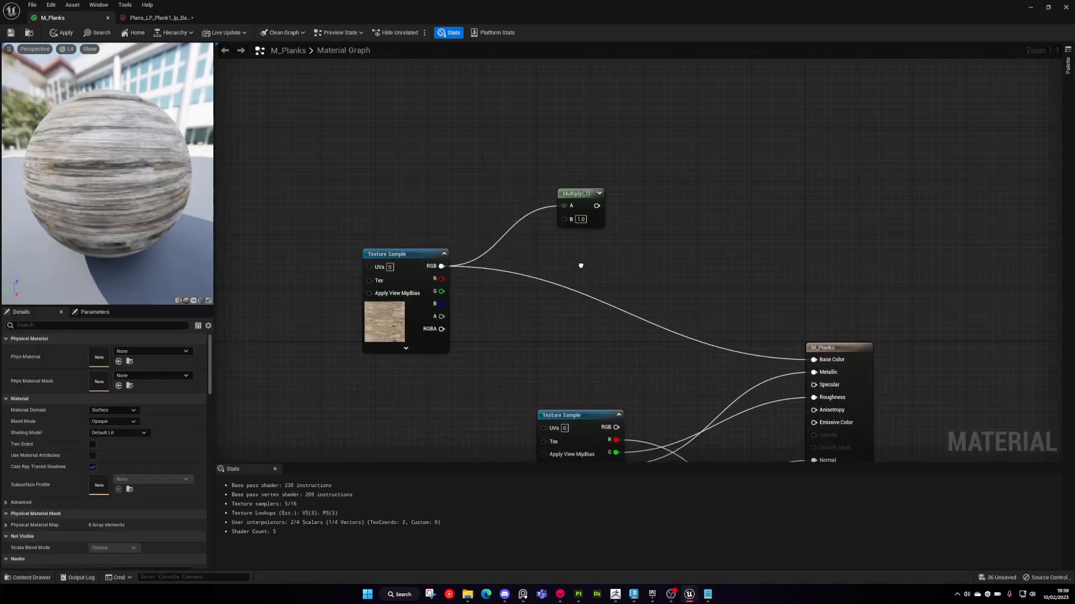
left_click(586, 203)
key("Delete")
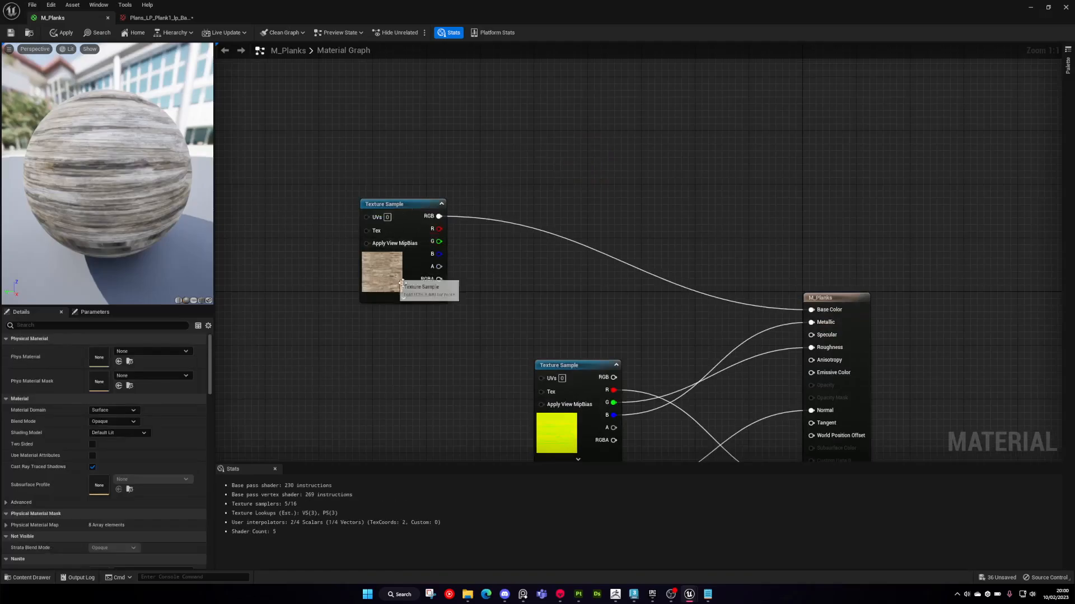
- Add a Multiply node and connect the base colour Texture Sample's RGB output to its A input
right_click_drag(551, 255, 573, 285)
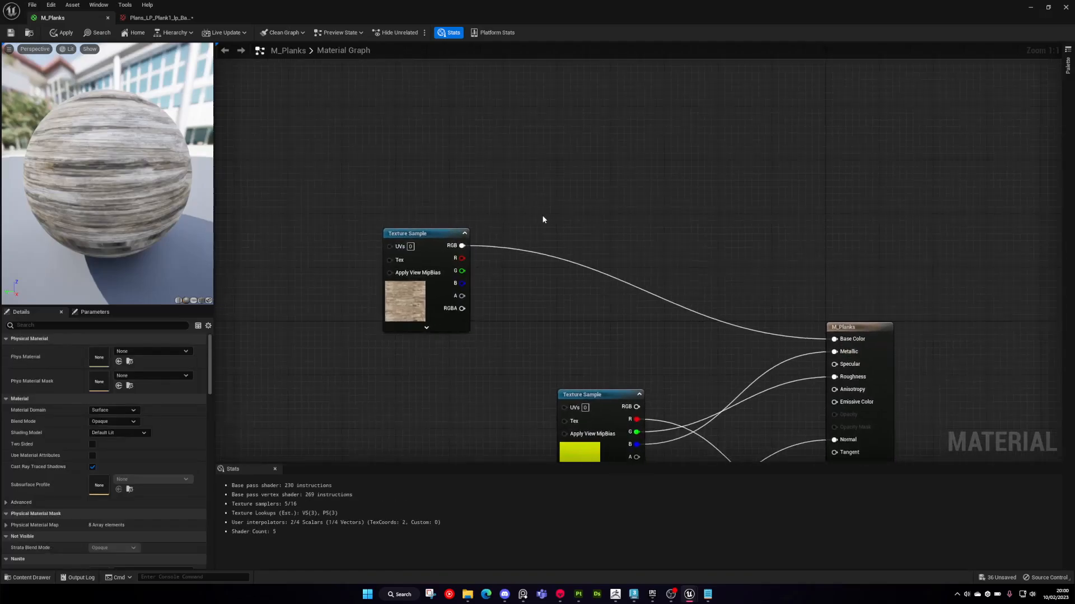
key("m")
left_click(551, 200)
left_click_drag(566, 205, 574, 198)
right_click(517, 161)
type("multipl")
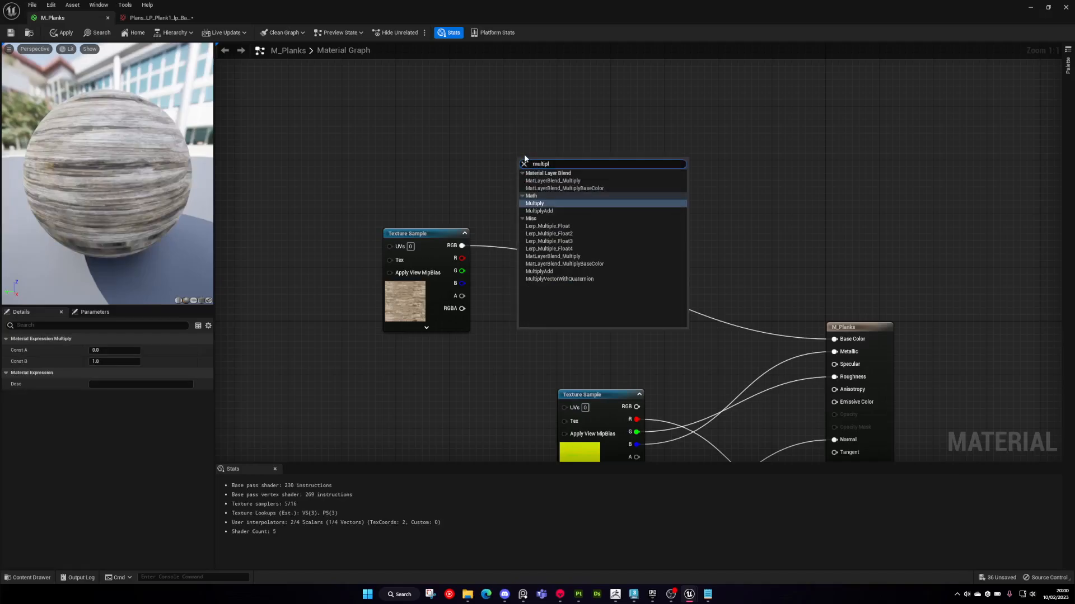
left_click(523, 154)
left_click_drag(463, 246, 614, 192)
left_click(517, 307)
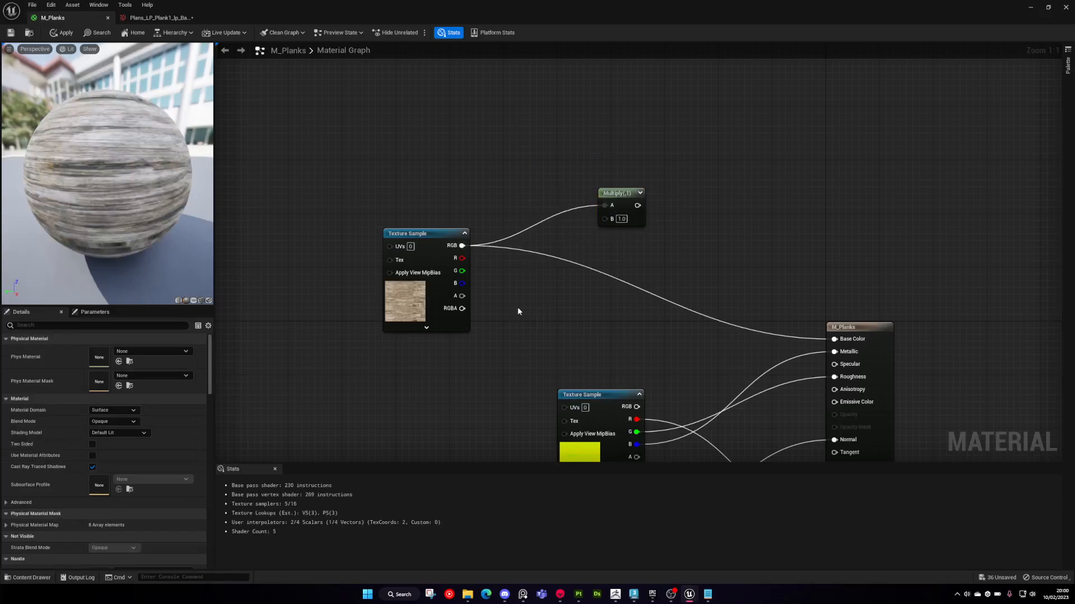
- Add a Lightness scalar parameter with default value 1.0 as the Multiply's B input and feed the Multiply into Base Color
key("s")
left_click(519, 301)
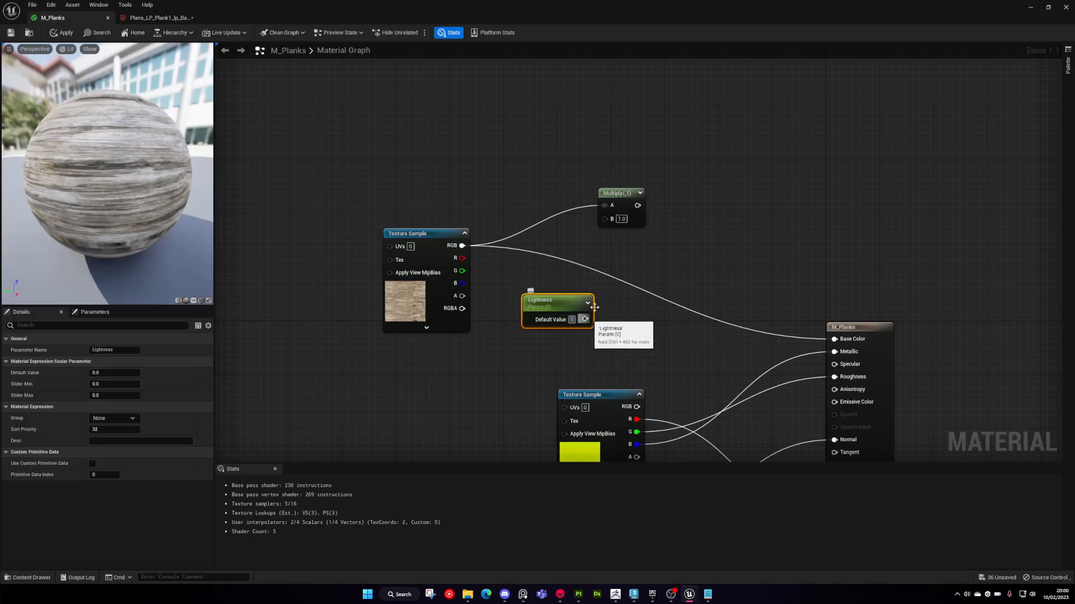
left_click_drag(628, 206, 834, 338)
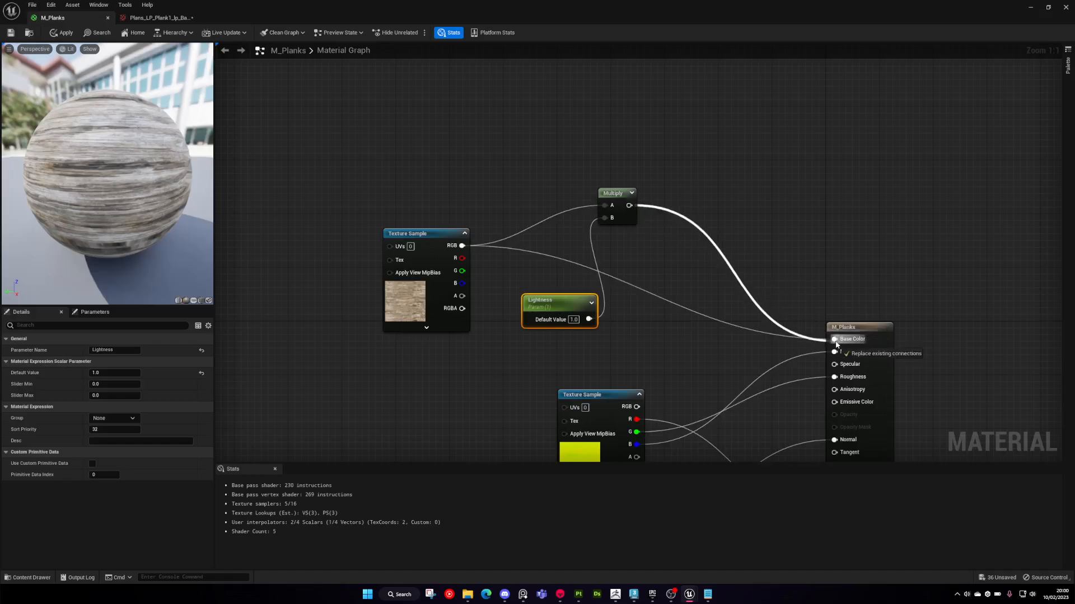
- Place the material editor window beside the bridge view and save the M_Planks material
left_click_drag(666, 19, 732, 84)
scroll(844, 263, "down", 2)
right_click_drag(844, 263, 744, 196)
left_click(674, 158)
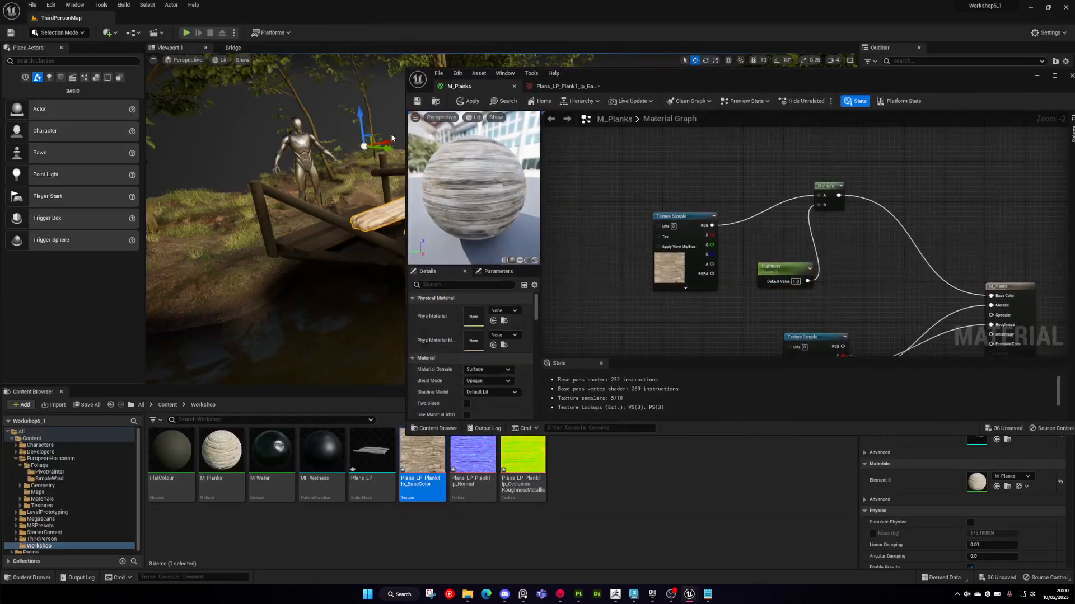
left_click_drag(405, 135, 646, 136)
right_click_drag(932, 197, 909, 198)
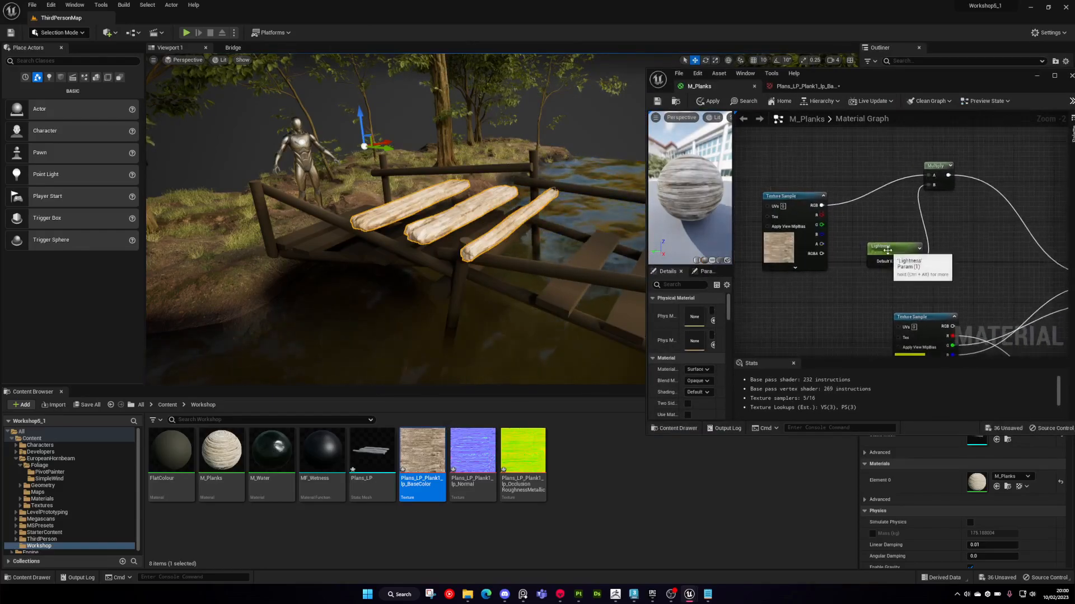
scroll(871, 264, "up", 2)
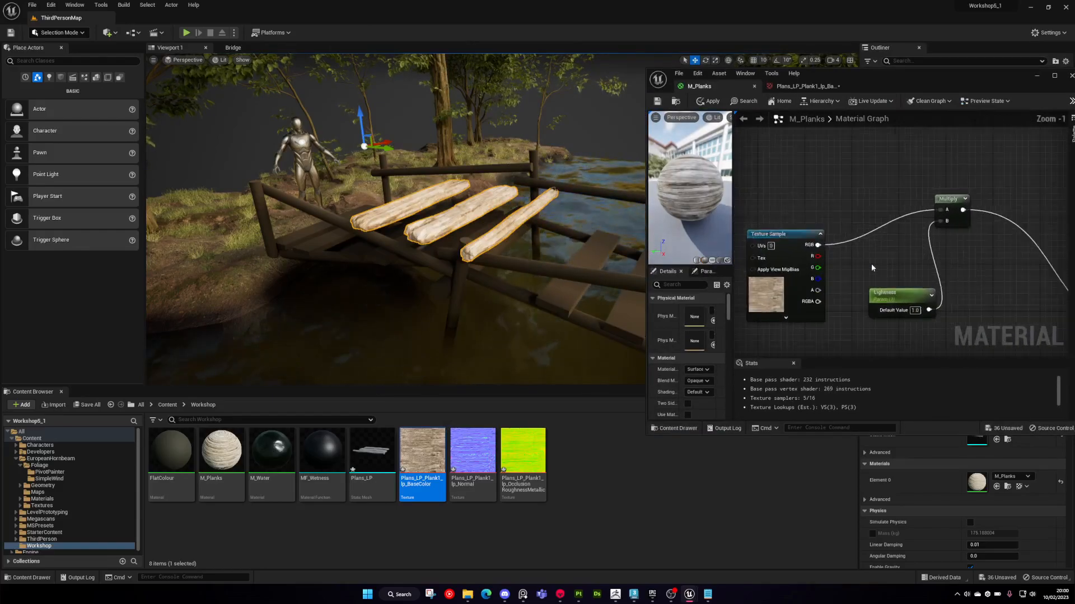
left_click(657, 101)
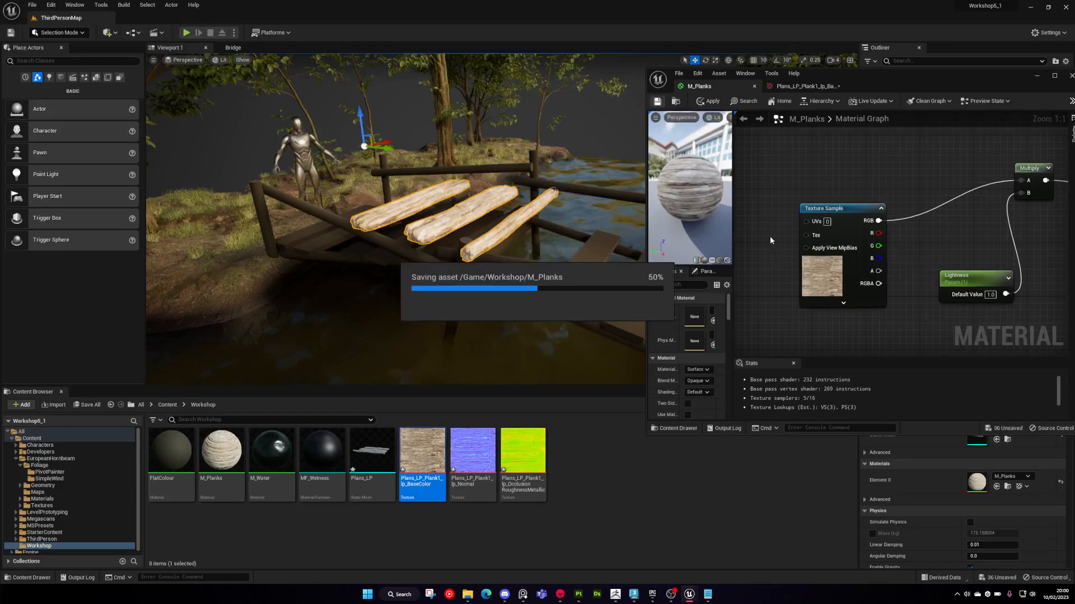
- Set the Lightness parameter's default value to 0.3 and check the planks on the bridge
left_click(957, 284)
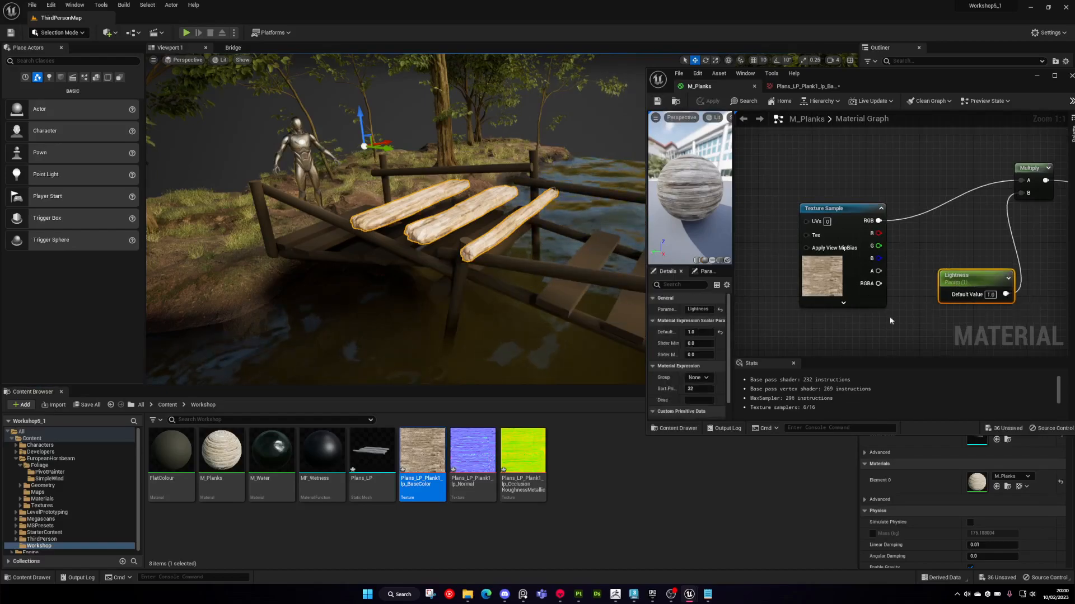
left_click_drag(700, 333, 681, 333)
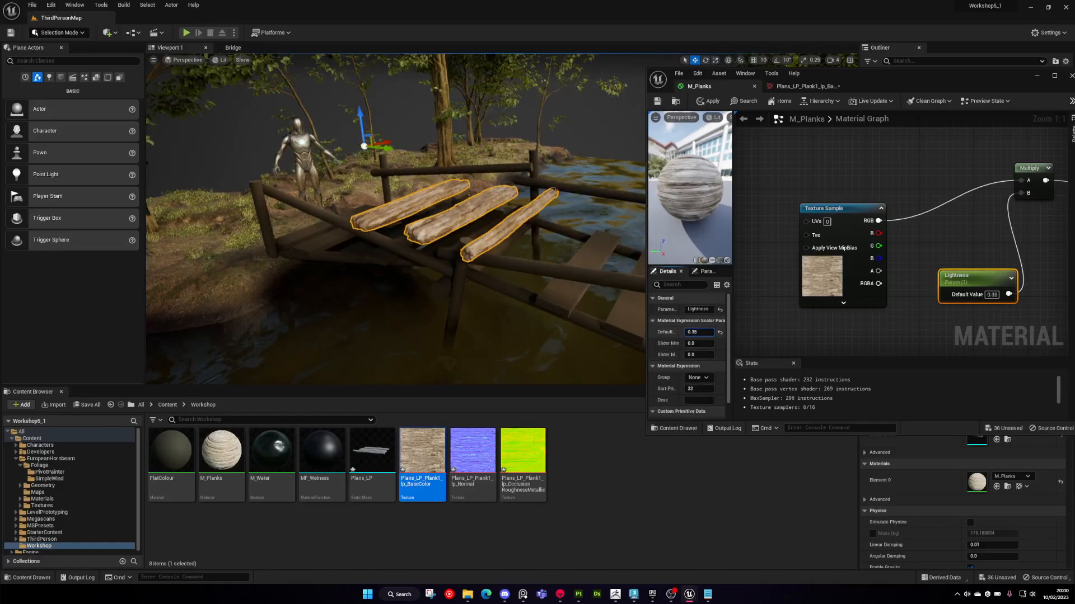
right_click_drag(395, 220, 364, 221)
type("0.3")
key("Return")
right_click_drag(470, 235, 420, 238)
- Maximize the material editor and group the base colour Texture Sample, Lightness and Multiply nodes closely, well away from the material output
left_click_drag(926, 75, 809, 1)
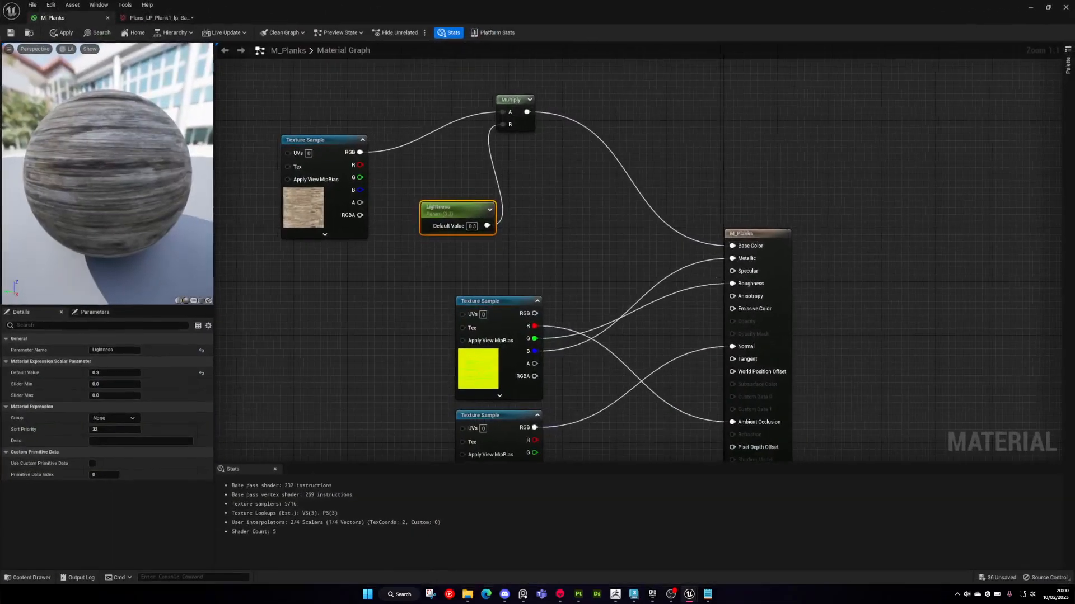
right_click_drag(714, 230, 792, 323)
left_click(693, 308)
right_click_drag(693, 308, 896, 317)
left_click_drag(582, 313, 431, 256)
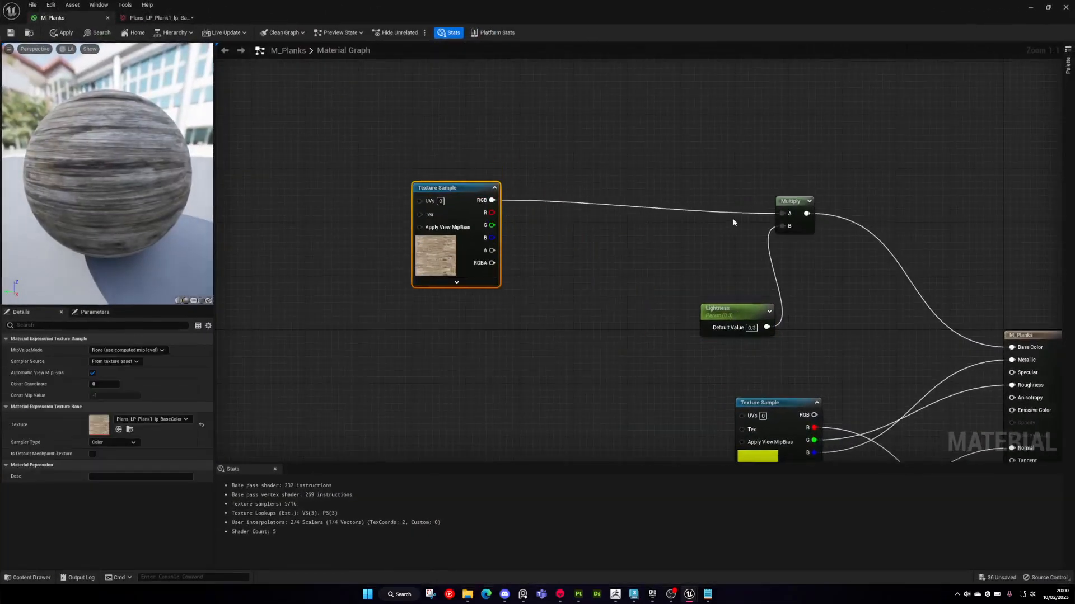
left_click_drag(740, 318, 467, 314)
left_click_drag(790, 204, 542, 190)
- Add a Desaturation node beyond the Multiply node and connect the Multiply output to its input
right_click(705, 182)
type("desat")
key("Return")
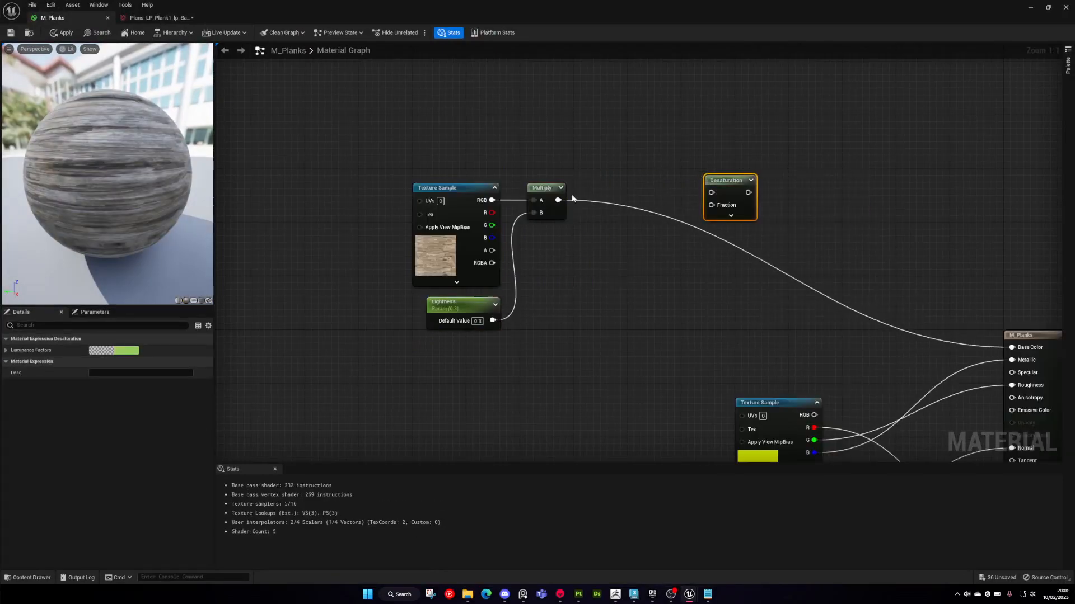
left_click(650, 261)
- Add a Desaturate scalar parameter, connect it to the Desaturation node's Fraction and feed the Desaturation output into Base Color
right_click(627, 257)
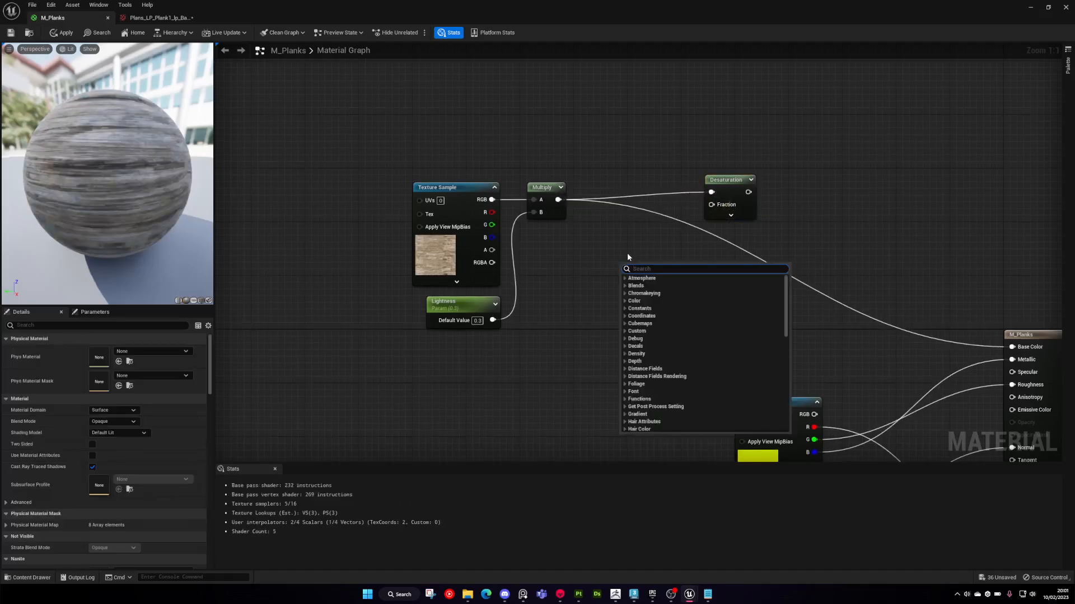
left_click(610, 248)
left_click(591, 280)
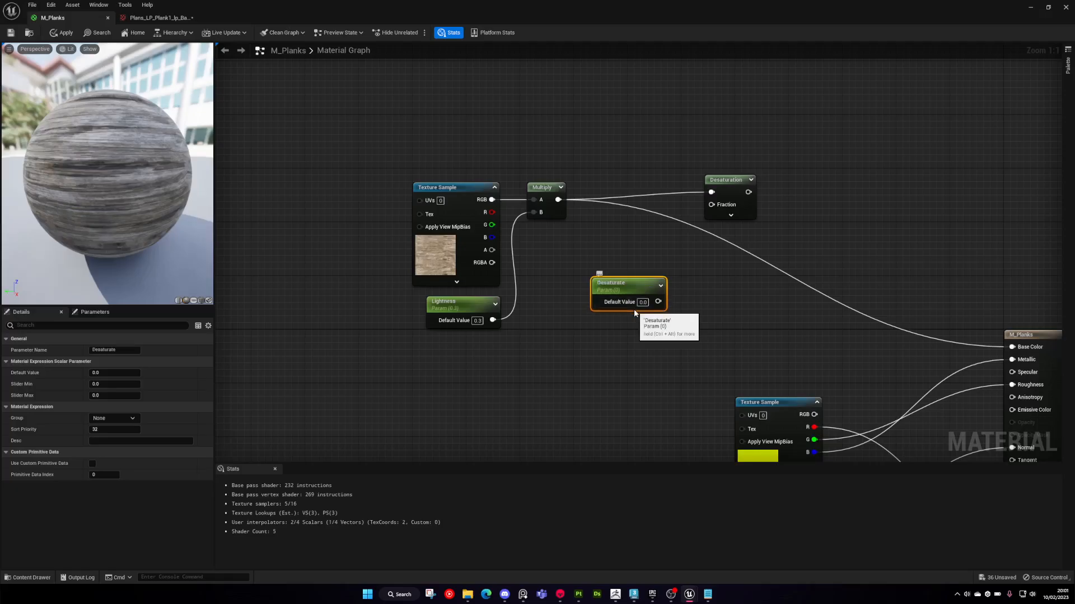
left_click_drag(658, 302, 679, 287)
left_click_drag(714, 208, 712, 205)
right_click_drag(754, 193, 612, 181)
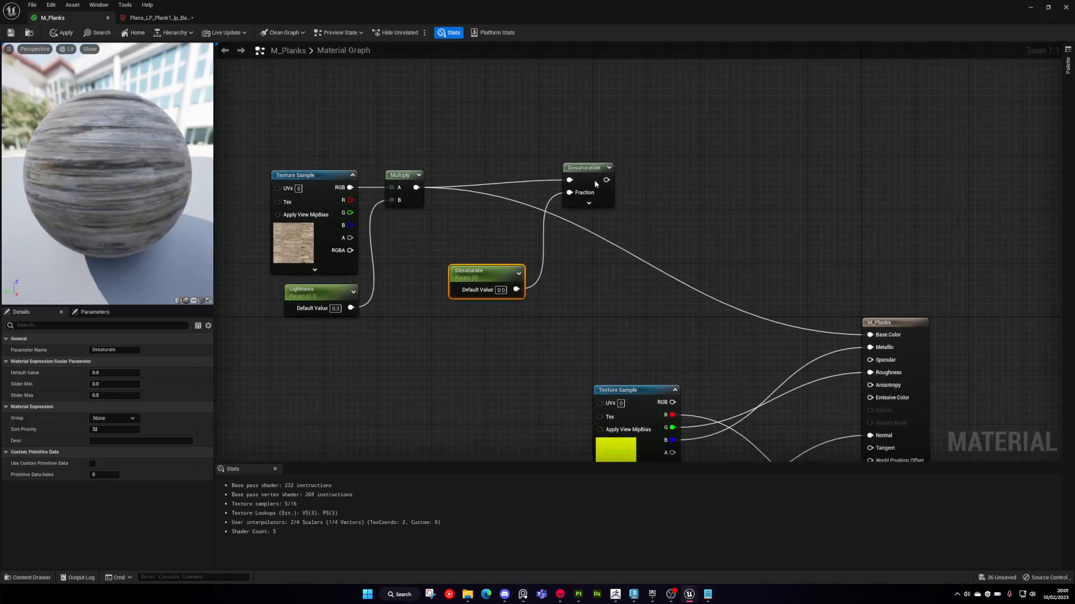
left_click_drag(881, 338, 881, 338)
- Place the material editor beside the level view, save M_Planks and inspect the planks up close
left_click_drag(636, 5, 810, 130)
left_click(614, 151)
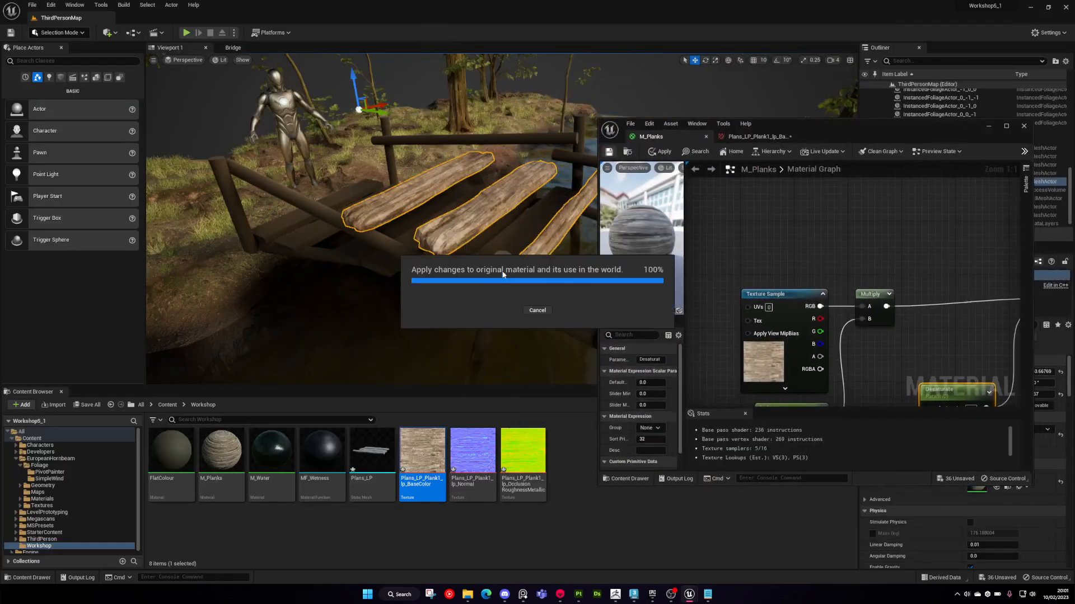
mouse_move(510, 260)
right_mouse_down()
mouse_move(511, 269)
mouse_move(515, 262)
right_mouse_up()
key("w")
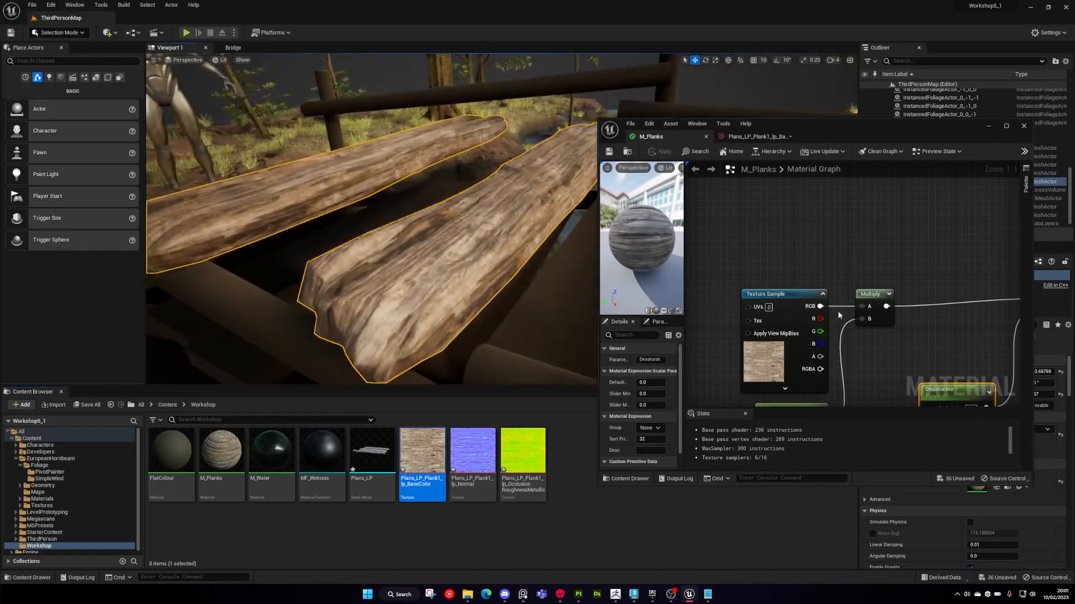
- Try negative default values for the Desaturate parameter on the planks and undo the last value change
right_click_drag(933, 393, 864, 264)
left_click_drag(650, 382, 655, 382)
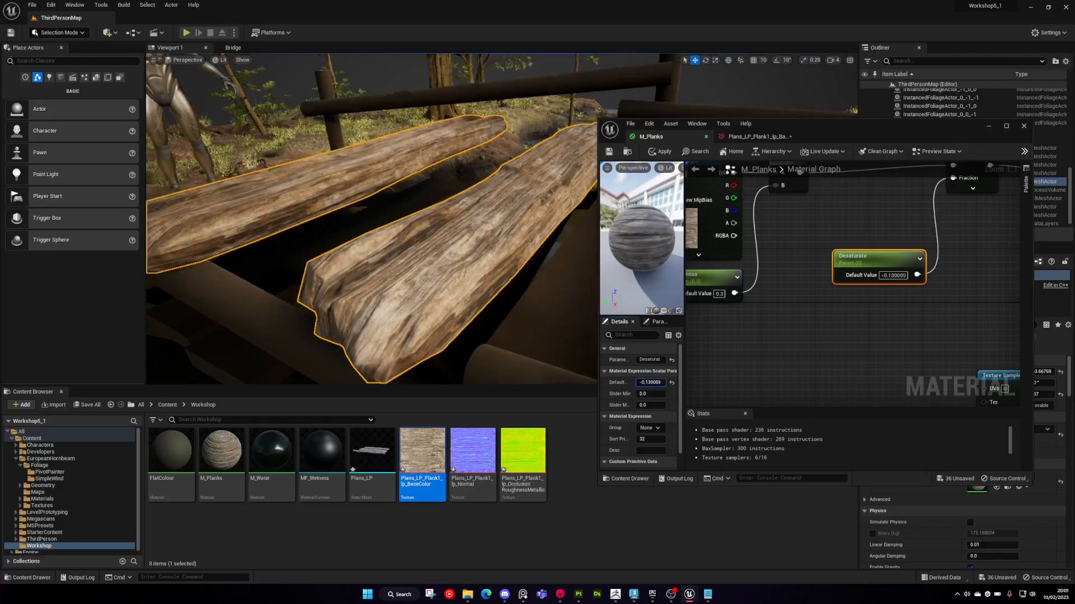
left_click_drag(651, 383, 649, 382)
right_click_drag(392, 196, 435, 212)
key("ctrl+z")
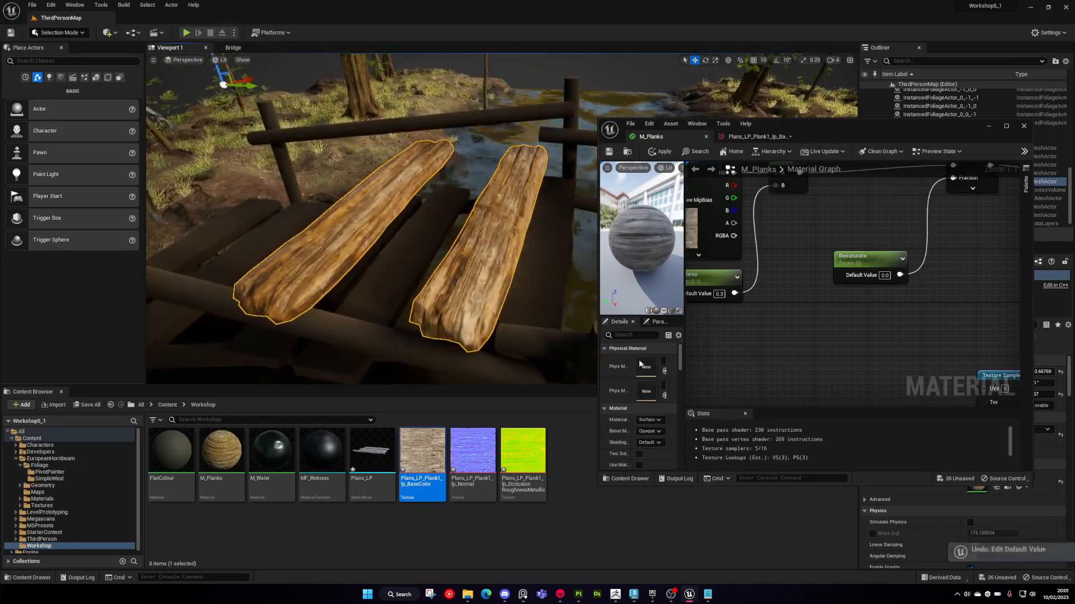
- Set the Desaturate parameter's default value to 0, save M_Planks and return to the level
scroll(797, 338, "down", 1)
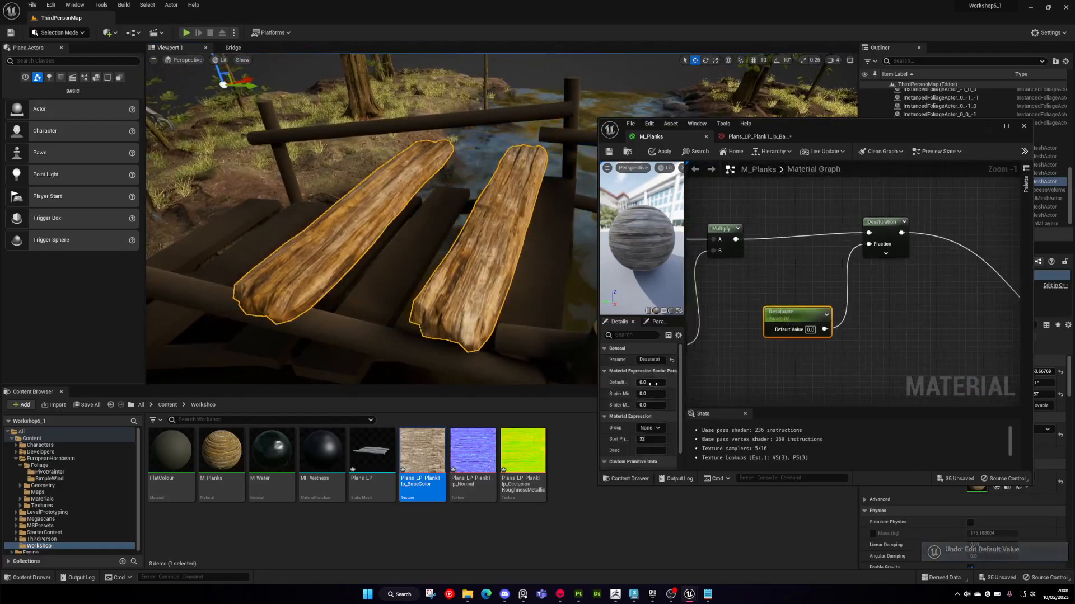
type("0.1")
key("Return")
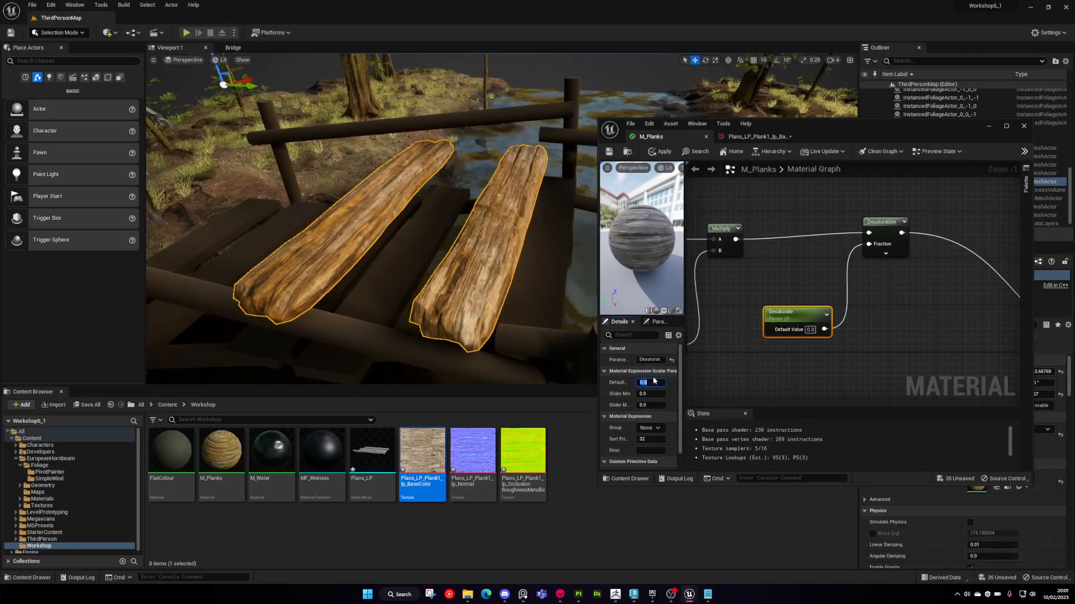
type("0")
key("Return")
left_click(788, 273)
right_click_drag(800, 273, 869, 263)
double_click(872, 129)
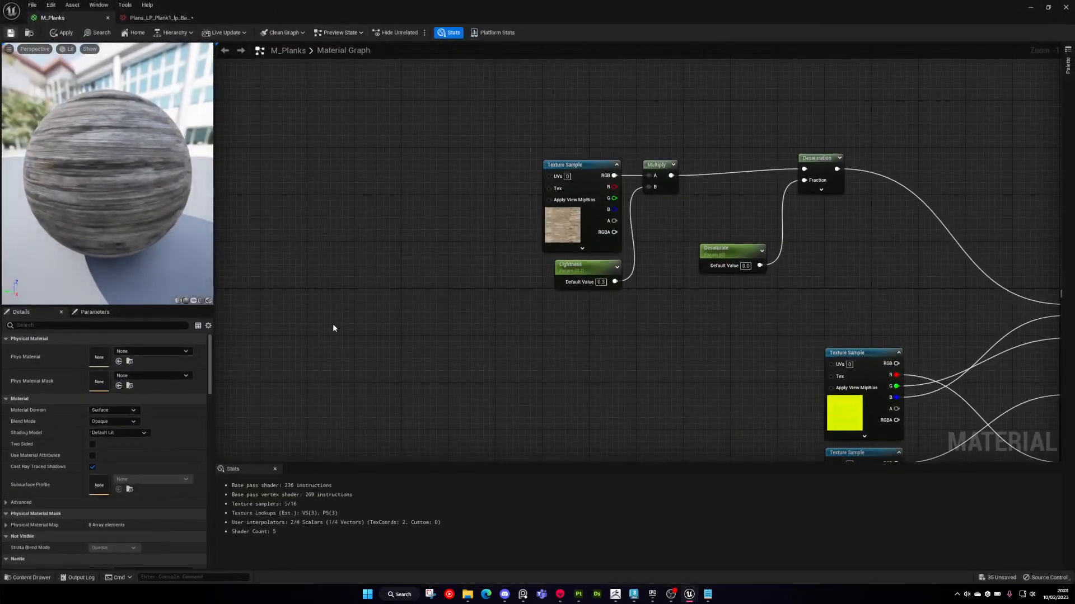
left_click(1030, 7)
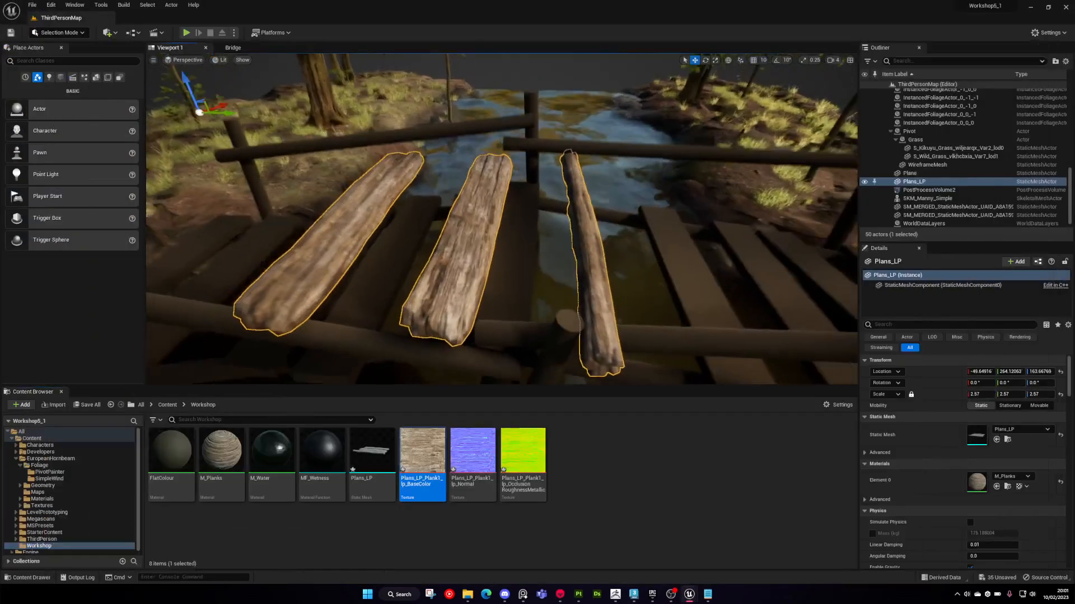
- Examine the textured planks on the bridge from several angles and distances, and clear the selection
right_click_drag(650, 261, 727, 269)
right_click_drag(457, 269, 425, 271)
right_click_drag(536, 282, 498, 277)
mouse_move(582, 292)
right_mouse_down()
mouse_move(591, 303)
mouse_move(562, 293)
right_mouse_up()
mouse_move(486, 193)
right_mouse_down()
mouse_move(515, 221)
mouse_move(495, 207)
mouse_move(492, 194)
mouse_move(504, 190)
mouse_move(491, 197)
right_mouse_up()
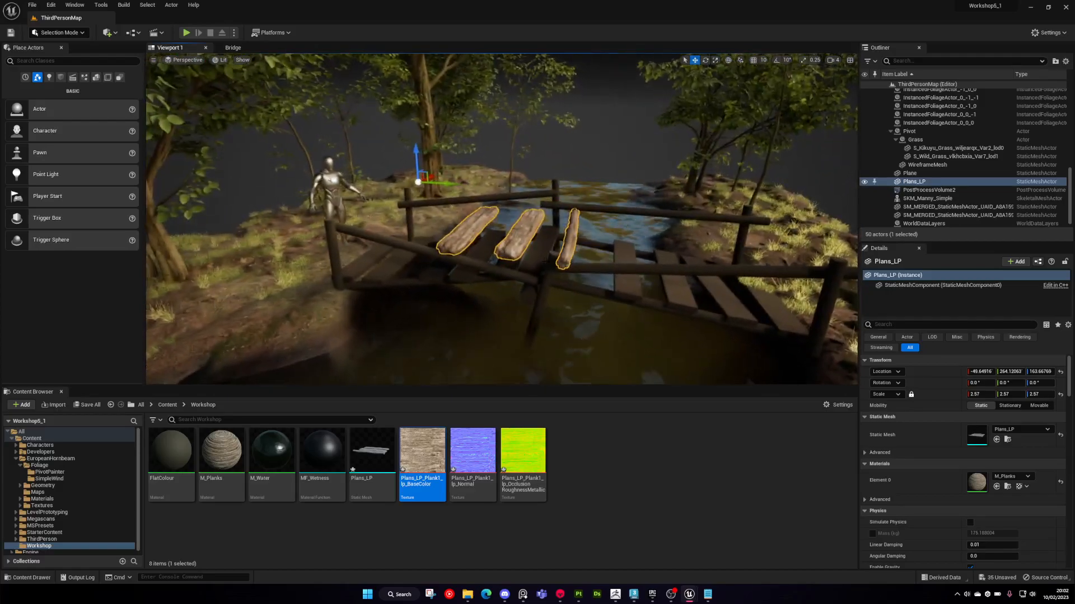
right_click_drag(473, 238, 565, 219)
left_click(568, 233)
left_click(609, 231)
key("Escape")
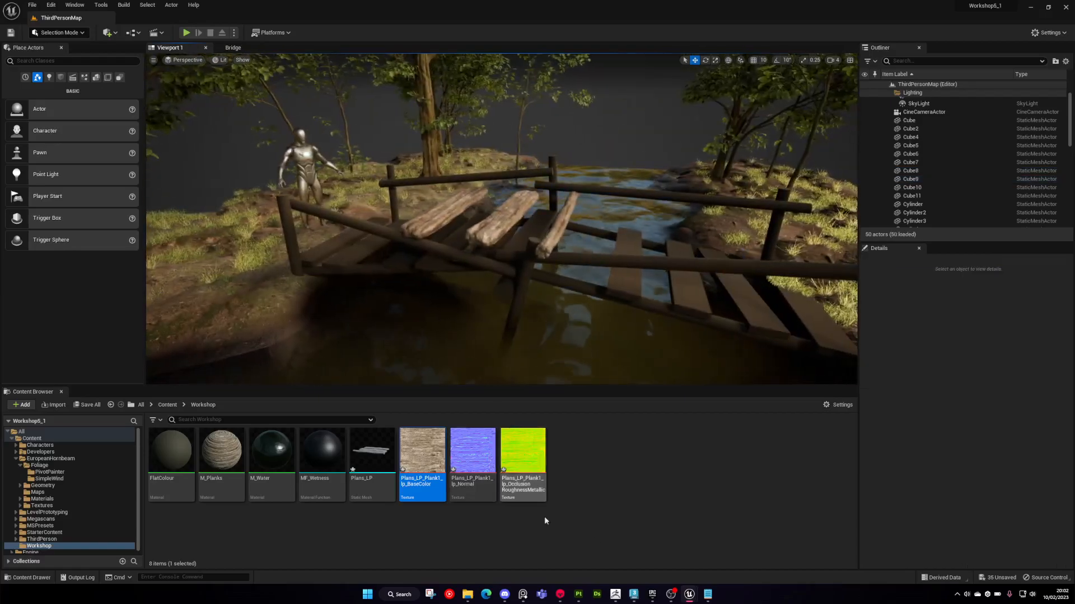
- Switch to 3ds Max and merge the Blockout_Bridge model into the low-poly planks scene
left_click(633, 600)
scroll(586, 348, "down", 3)
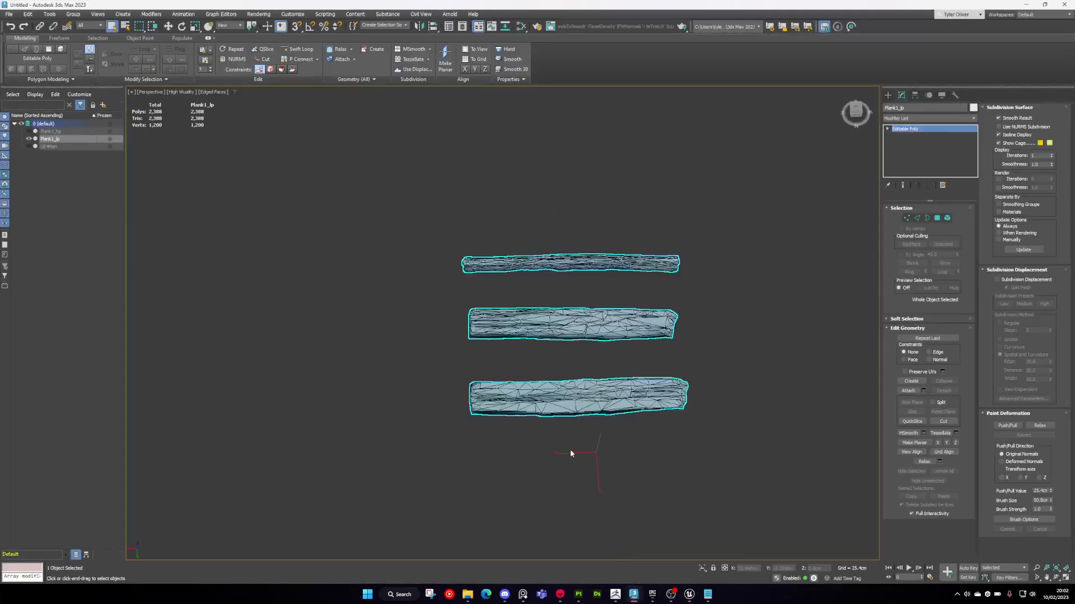
left_click(570, 448)
left_click(576, 401)
scroll(587, 399, "down", 2)
middle_click_drag(561, 401, 427, 317, "alt")
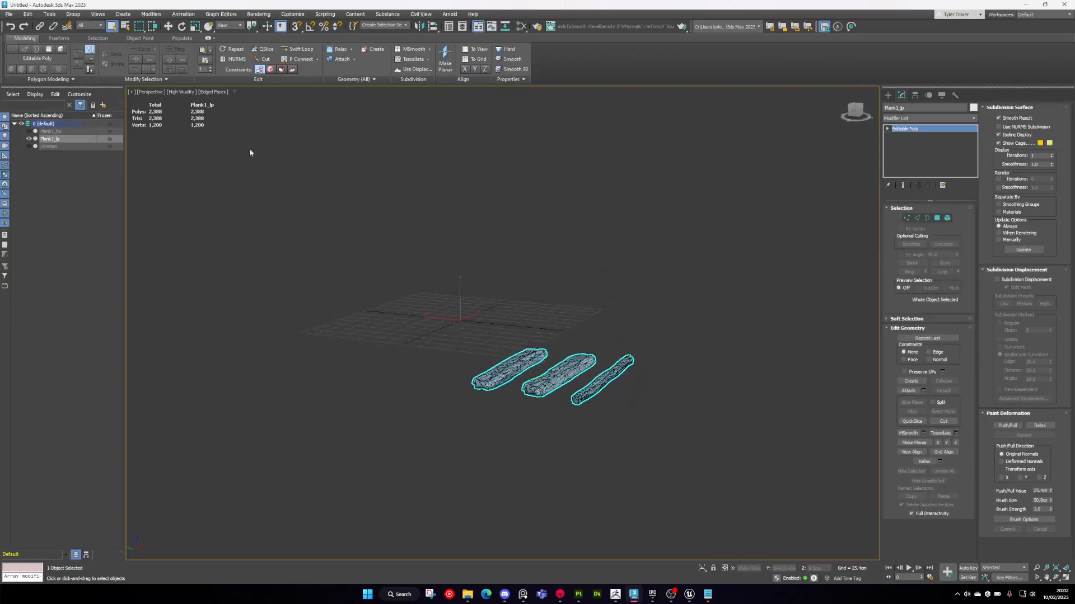
left_click(9, 14)
mouse_move(39, 125)
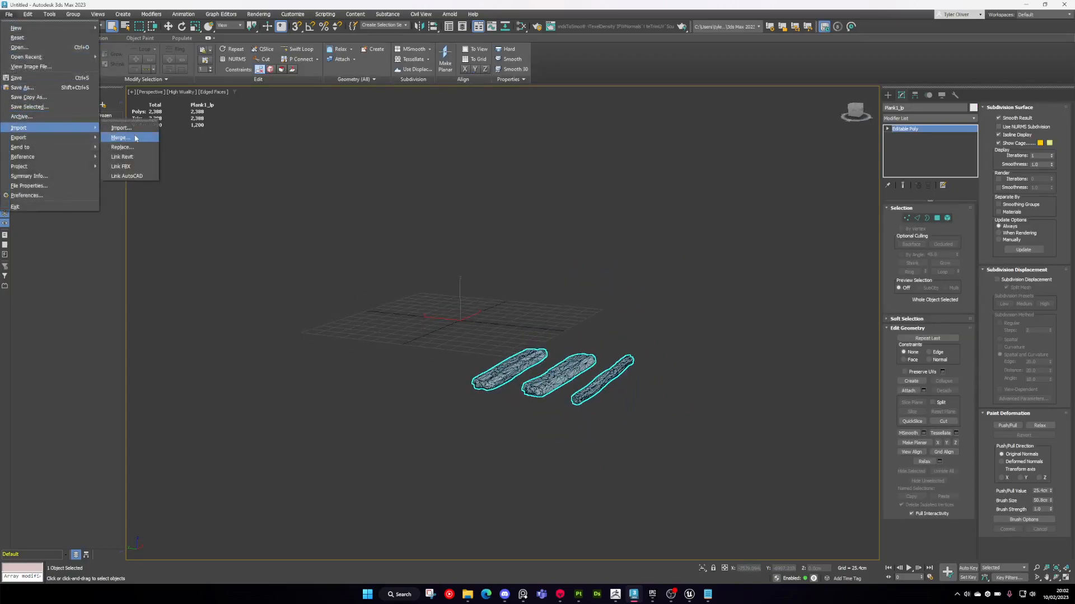
left_click(134, 134)
double_click(372, 198)
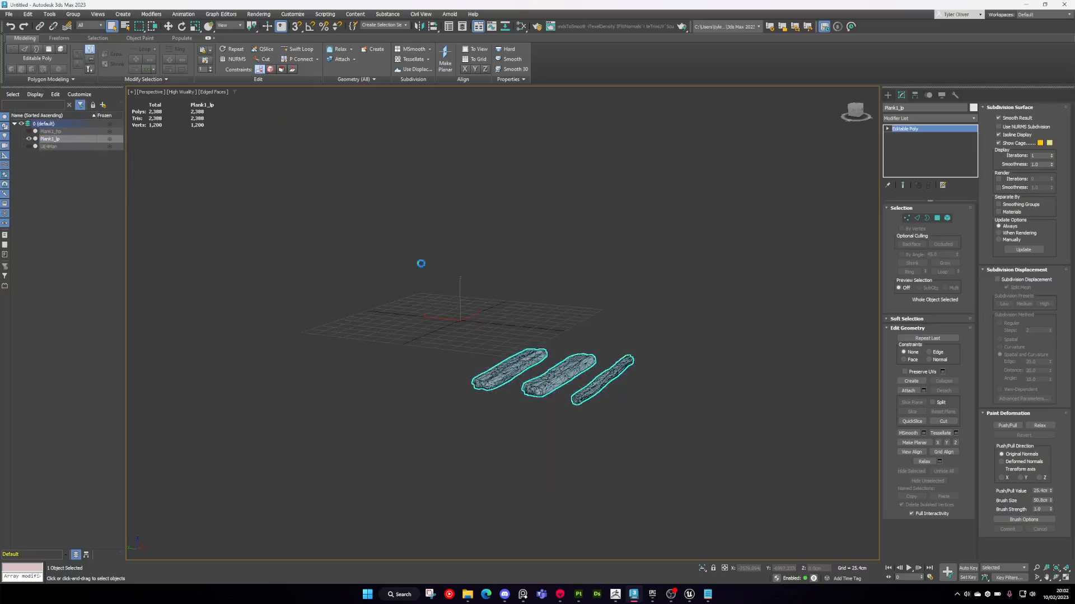
left_click(597, 407)
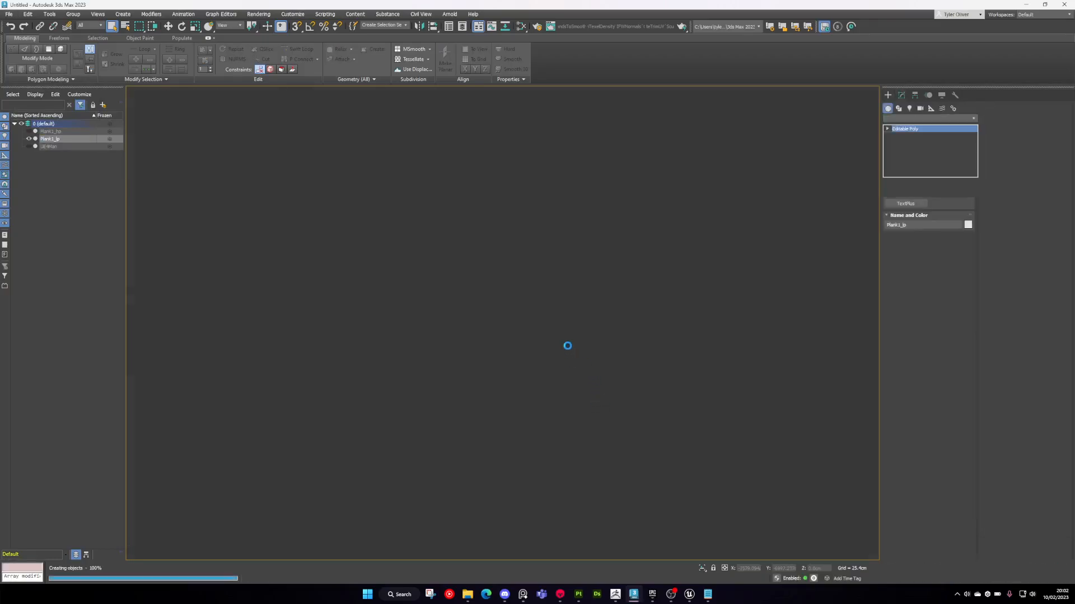
- Copy the Plank1_lp object to a spot above the blockout bridge and hide the original planks
scroll(556, 342, "down", 3)
middle_click_drag(556, 342, 458, 344, "alt")
key("ctrl+d")
left_click(530, 351)
key("w")
mouse_move(438, 332)
left_mouse_down("shift")
mouse_move(297, 164)
mouse_move(329, 190)
left_mouse_up("shift")
left_click(537, 331)
left_click(543, 390)
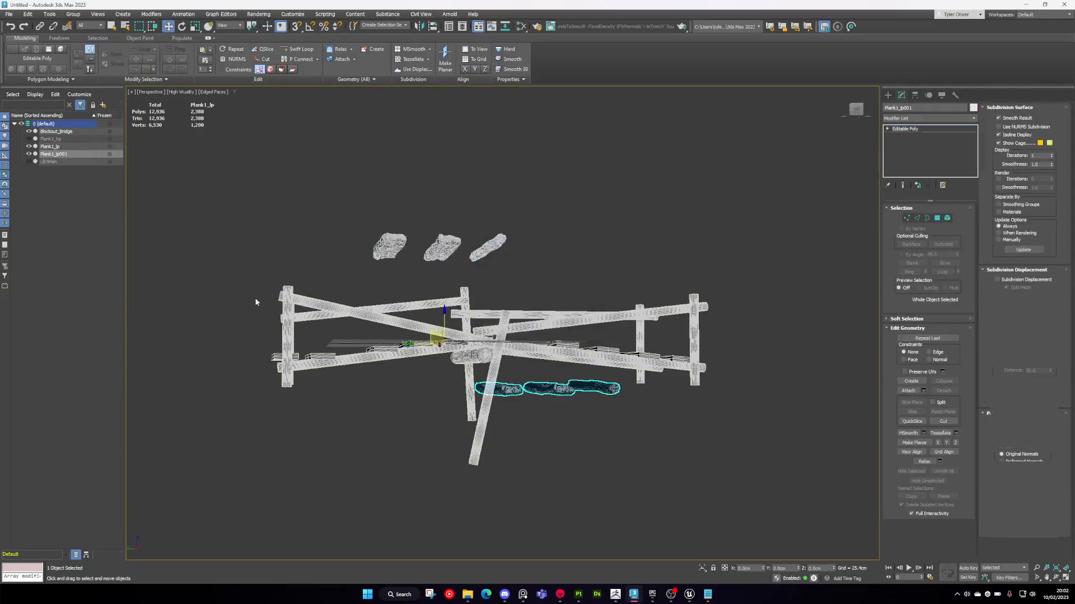
left_click(491, 244)
middle_click_drag(492, 244, 524, 252, "alt")
- Select the first wide plank as an element of the copied mesh and detach it as "plank"
left_click(947, 218)
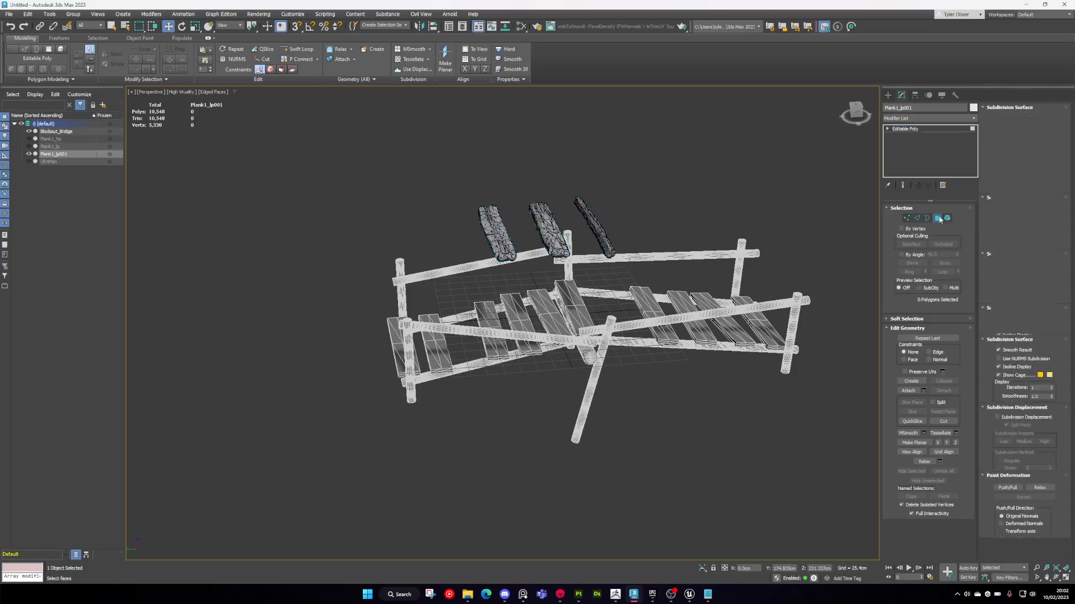
scroll(471, 258, "up", 5)
left_click(470, 258)
middle_click_drag(470, 258, 486, 273)
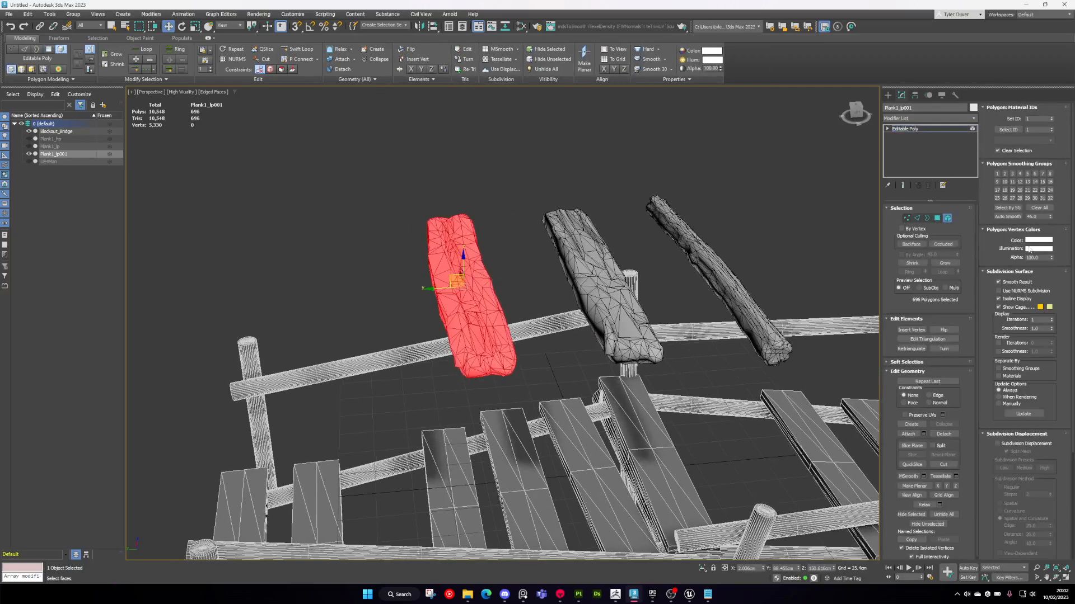
left_click(944, 434)
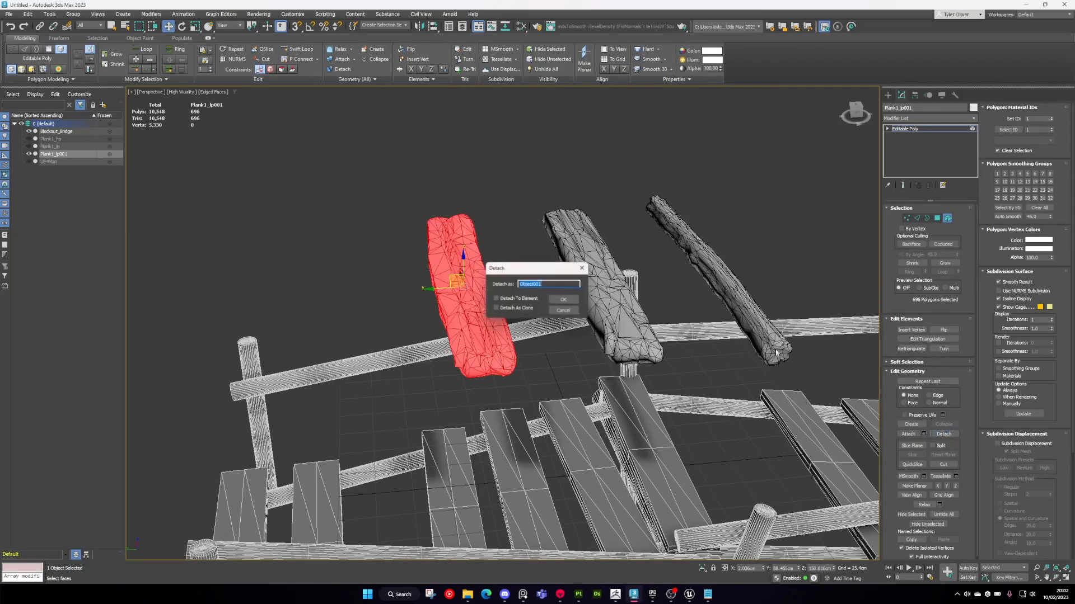
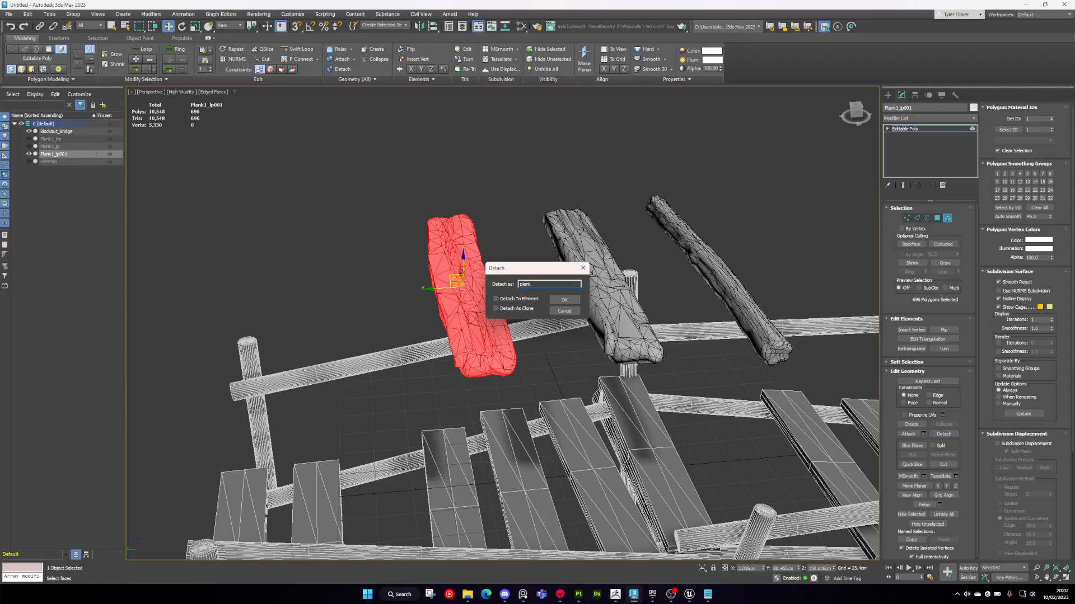
type("plank")
key("Return")
- Detach the middle plank element as "plank2" and the thin round one as "cylinder"
left_click(588, 267)
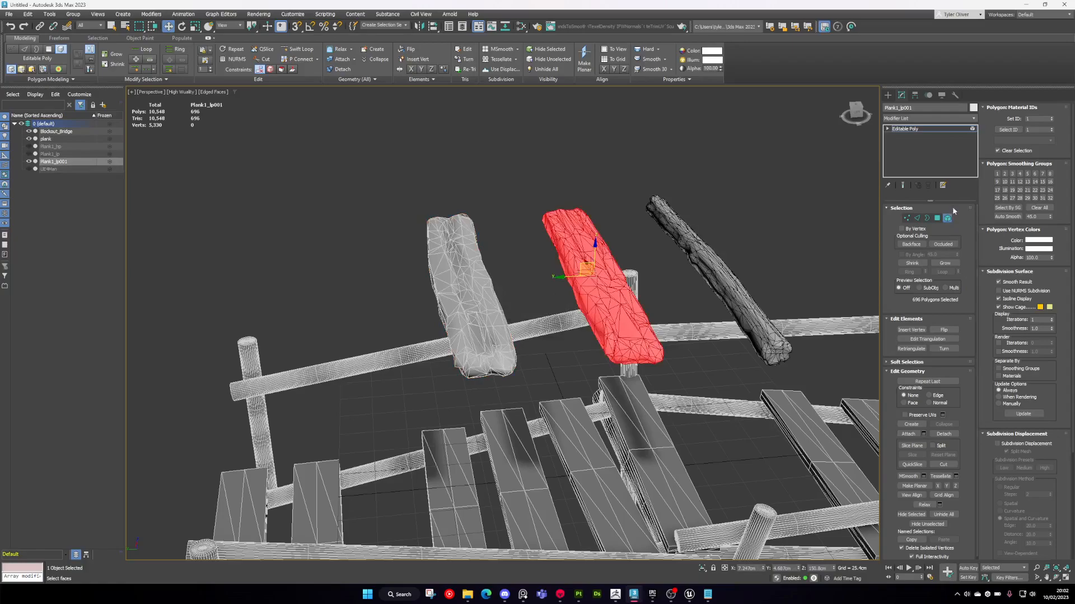
left_click(945, 435)
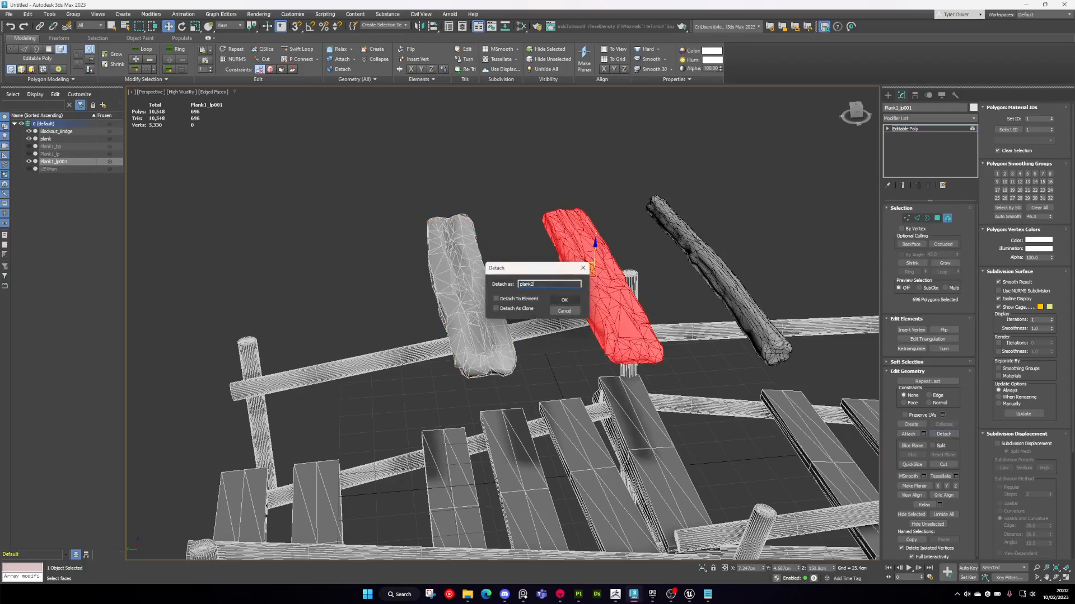
key("Return")
left_click(699, 260)
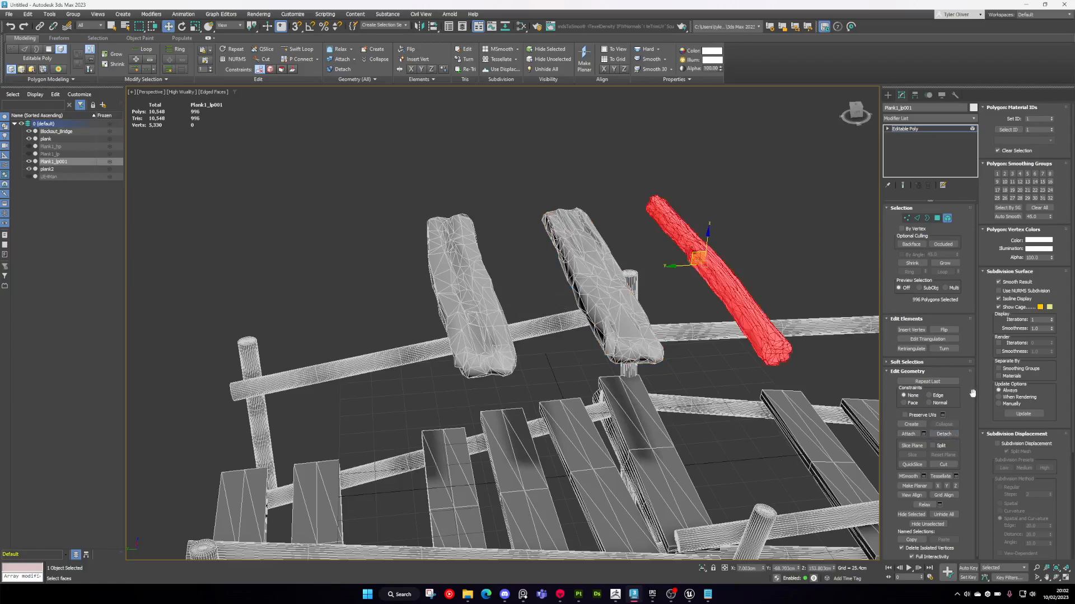
left_click(951, 435)
type("cylin")
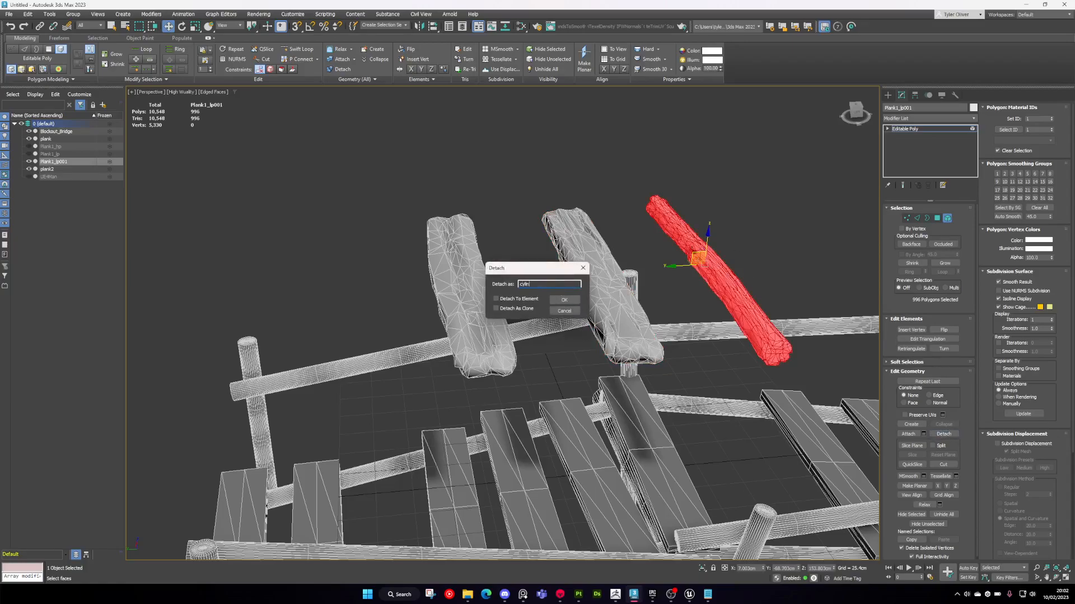
key("Return")
- Leave element editing and delete the emptied Plank1_lp001 object
left_click(947, 218)
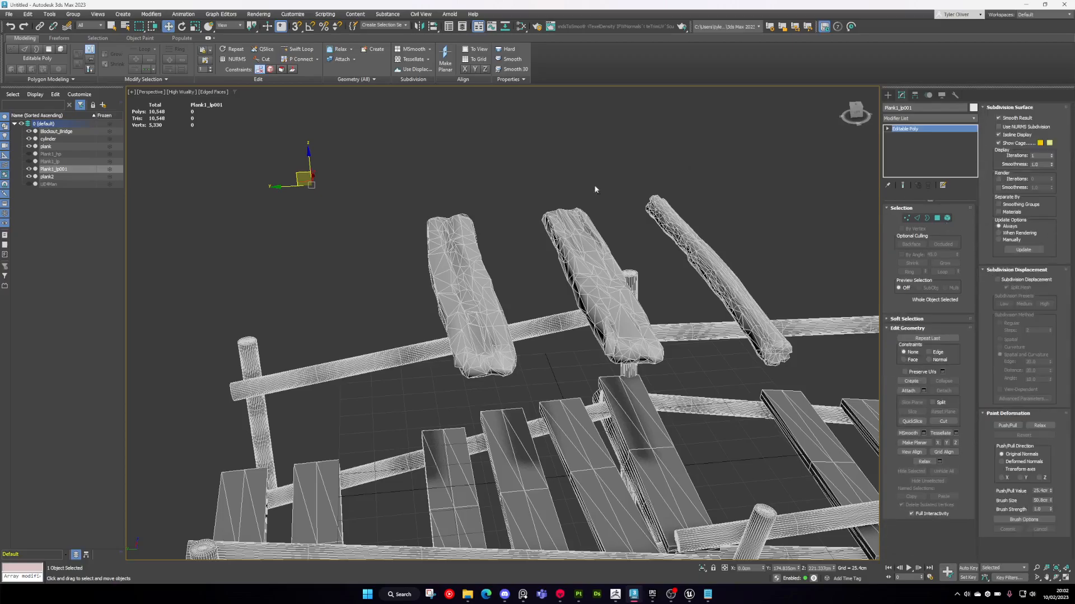
middle_click_drag(594, 190, 545, 223)
key("Delete")
- Select the three detached planks, center their pivots to the objects and reset their scale
left_click_drag(686, 262, 687, 264)
scroll(687, 265, "down", 3)
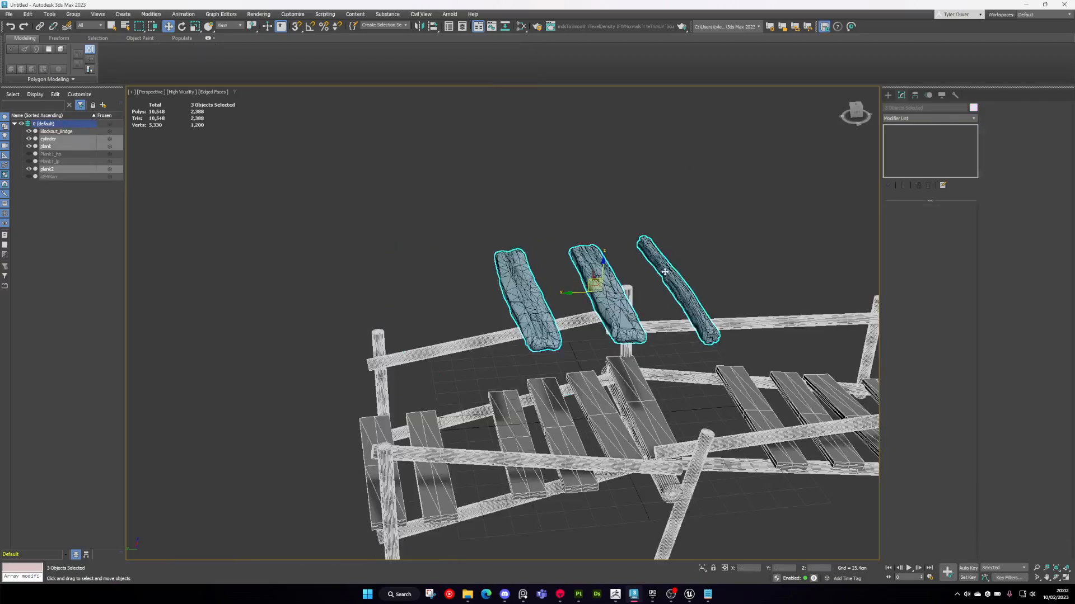
middle_click_drag(688, 264, 646, 265, "alt")
left_click(915, 95)
left_click(930, 199)
middle_click_drag(735, 227, 681, 202)
middle_click_drag(681, 202, 682, 225, "alt")
left_click(931, 398)
- Check the pivot placement on individual planks from several angles and clear the selection
middle_click_drag(716, 289, 686, 288, "alt")
middle_click_drag(551, 244, 632, 261, "alt")
left_click(647, 275)
scroll(526, 284, "up", 4)
left_click(529, 285)
middle_click_drag(530, 286, 608, 285, "alt")
middle_click_drag(616, 208, 755, 256, "alt")
left_click(602, 202)
- Open the material editor, try its compact mode and return to the Slate mode
key("m")
scroll(704, 211, "down", 3)
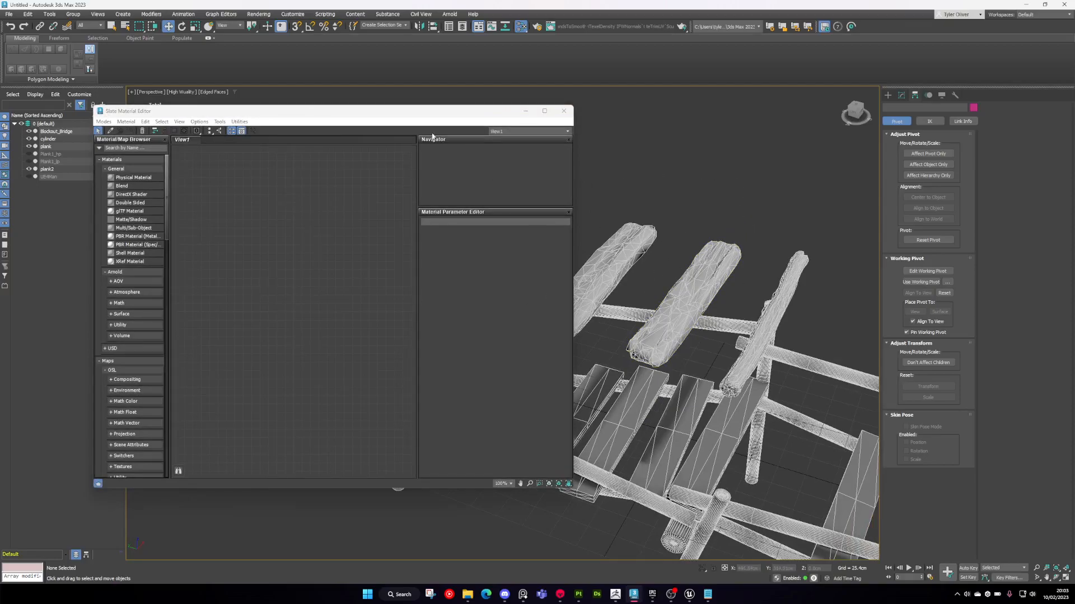
left_click_drag(352, 114, 384, 126)
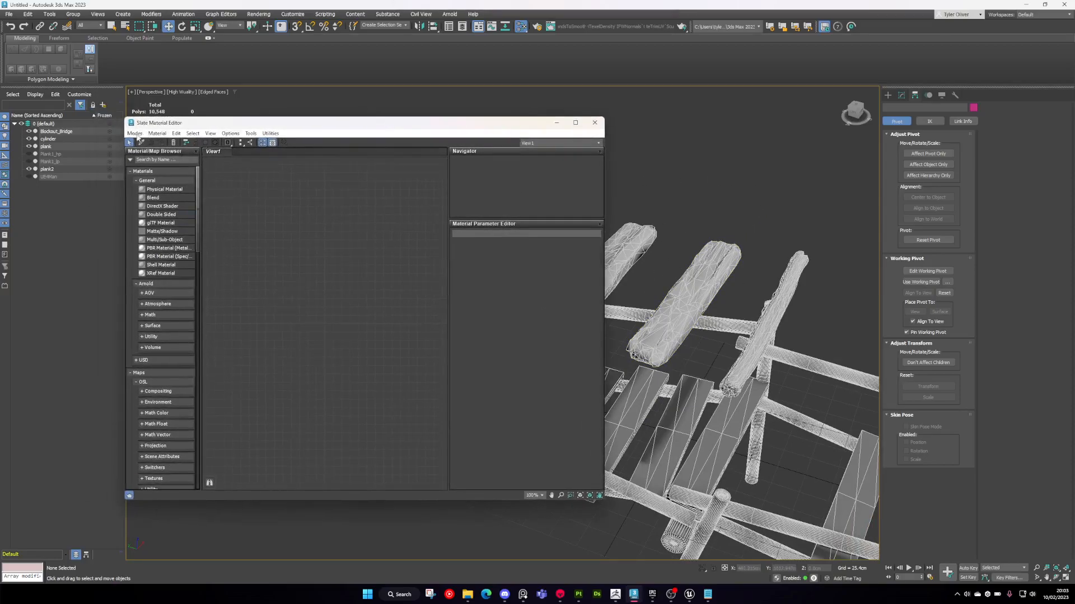
left_click(135, 133)
left_click(157, 145)
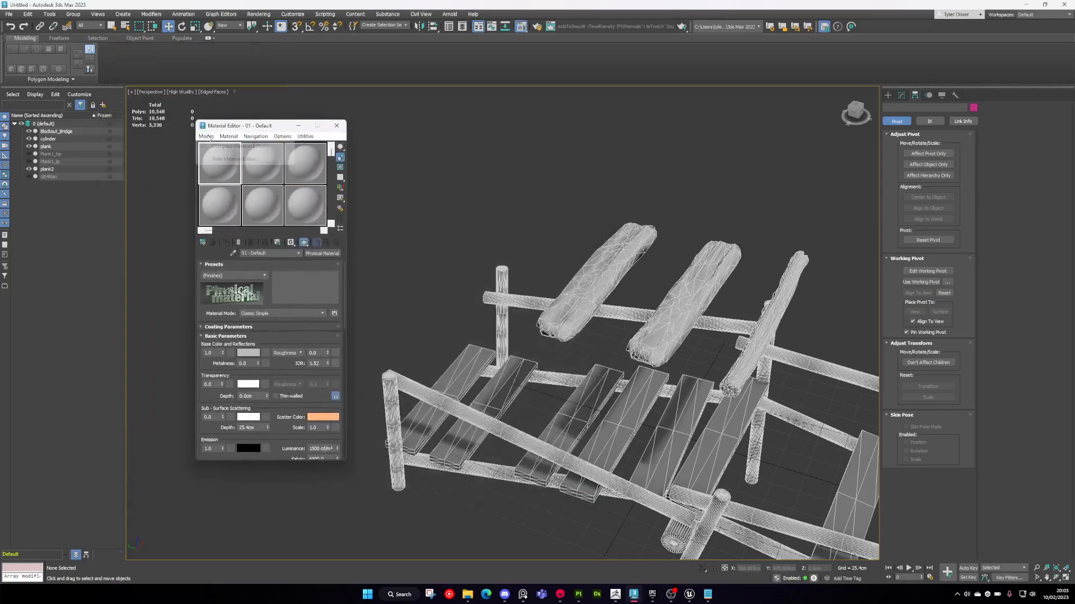
left_click(234, 159)
- Add a Physical Material and connect the Plans_LP_Plank1_lp_BaseColor texture from the Workshop Textures folder to its Base Color Map
left_click_drag(353, 130, 249, 129)
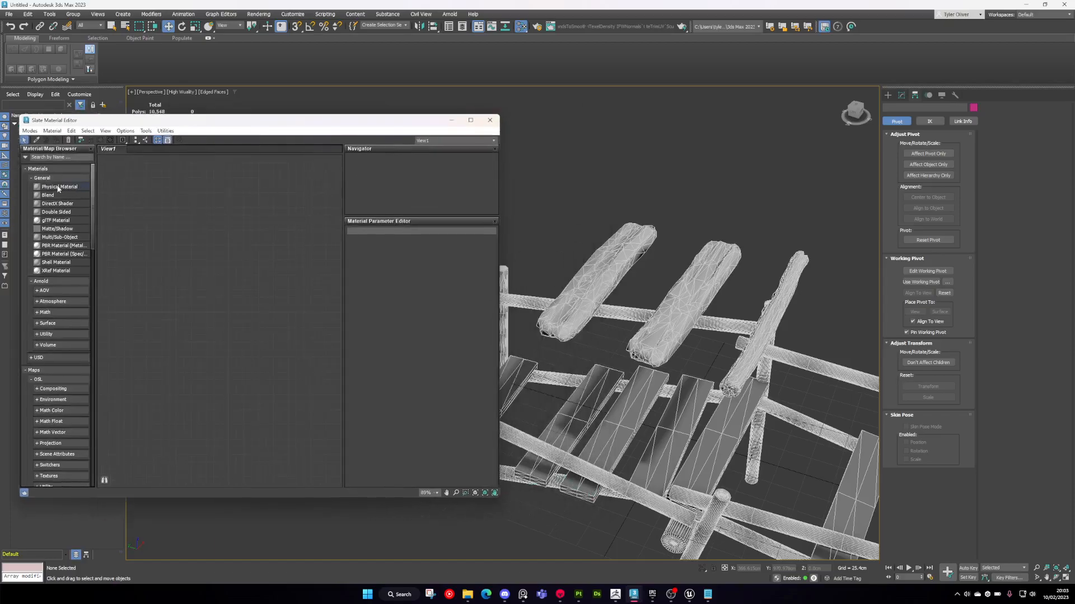
left_click_drag(256, 203, 257, 201)
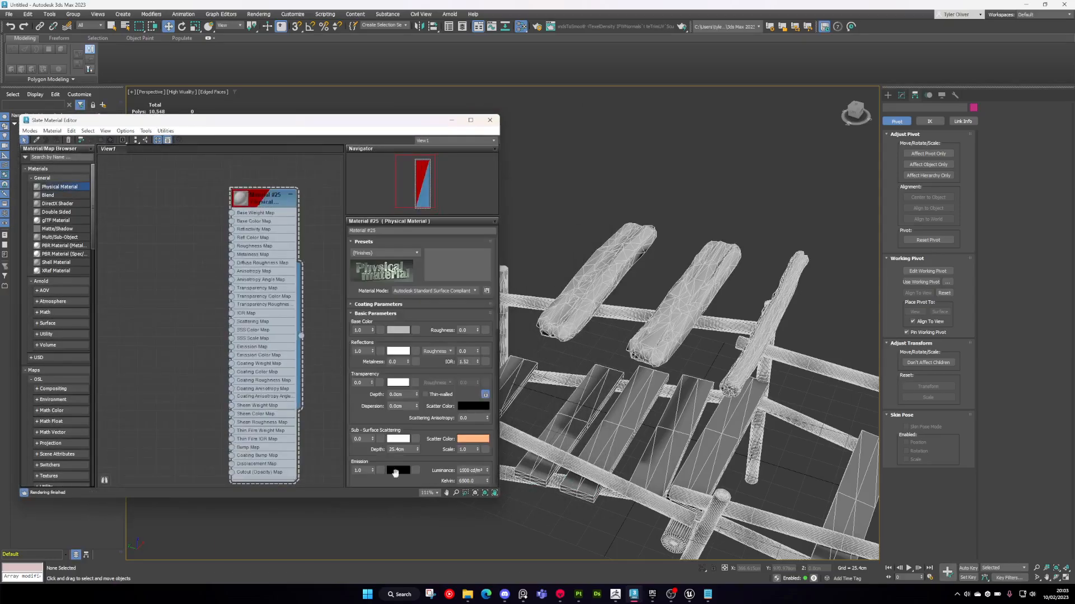
left_click(468, 597)
double_click(384, 200)
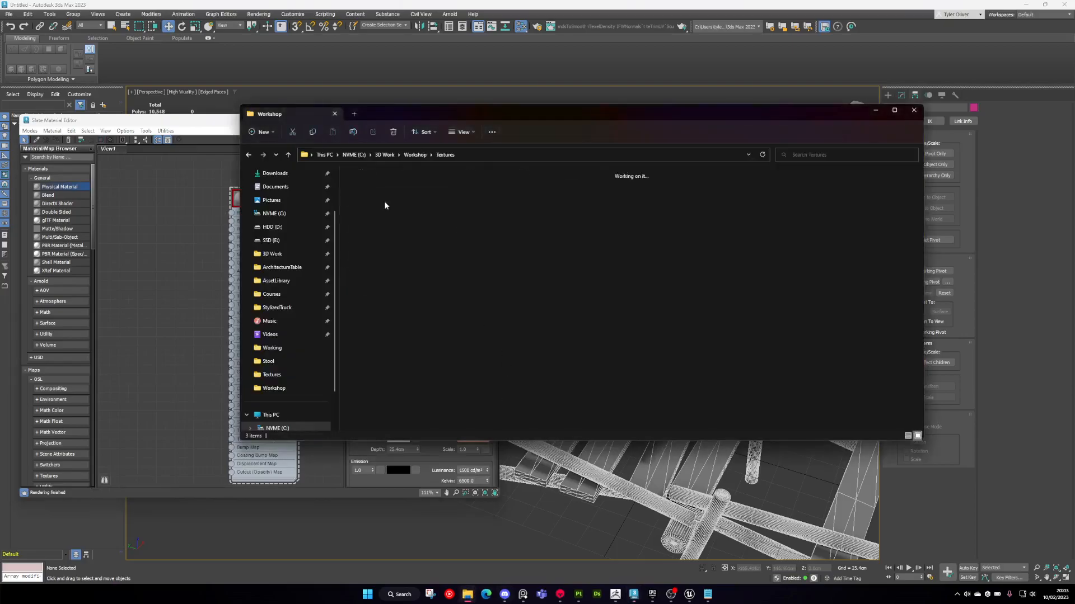
left_click_drag(410, 116, 627, 131)
left_click_drag(584, 207, 114, 235)
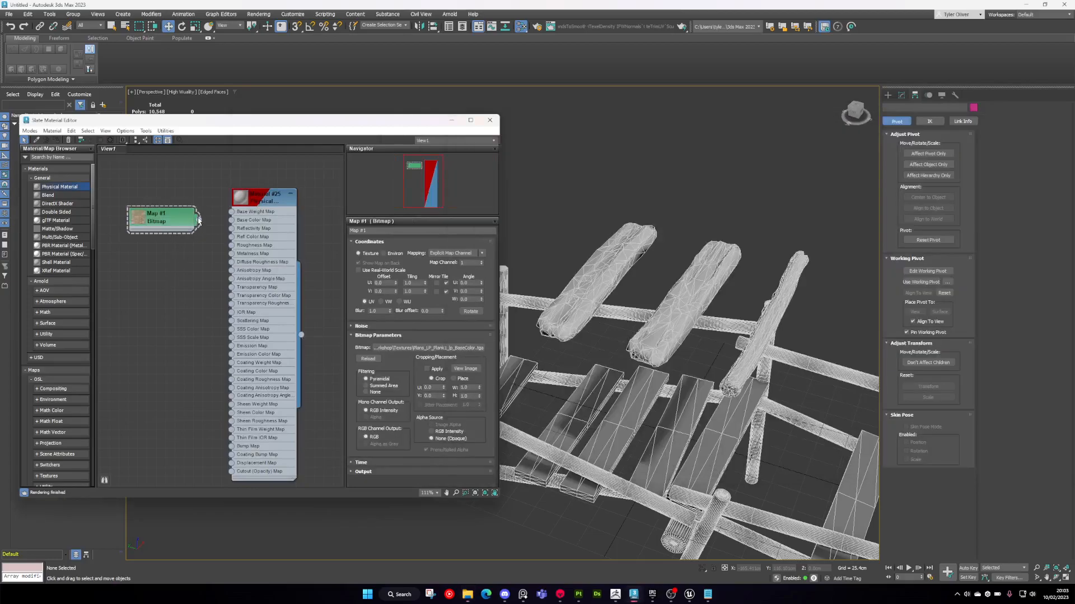
- Assign the textured Physical Material to all three planks and turn off the edge display in the viewport
scroll(649, 256, "down", 3)
left_click_drag(604, 249, 750, 259)
middle_click_drag(750, 259, 553, 252, "alt")
right_click(255, 199)
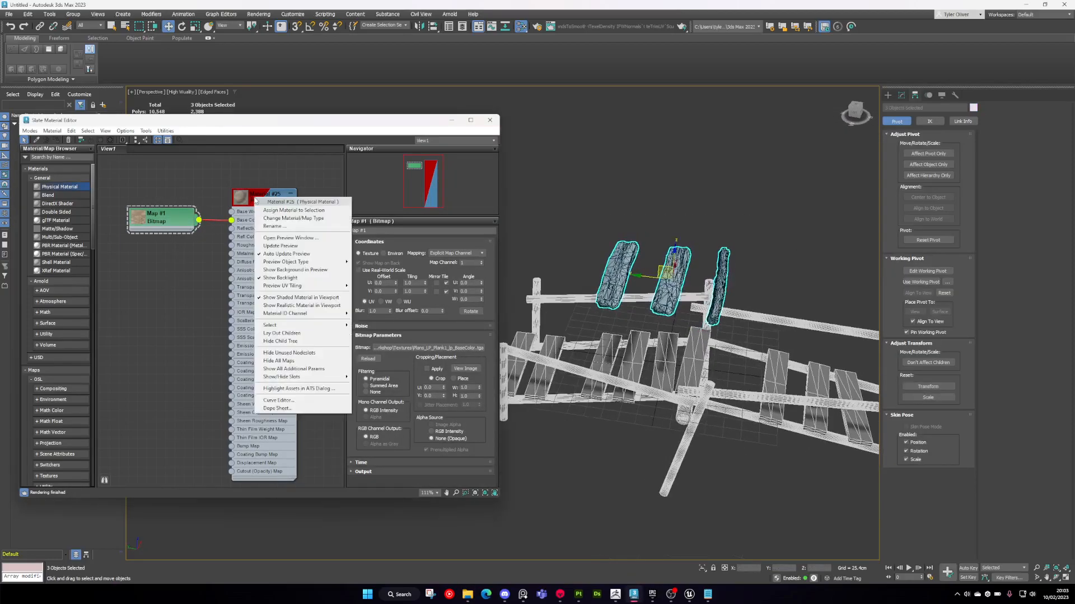
left_click(284, 214)
left_click(632, 227)
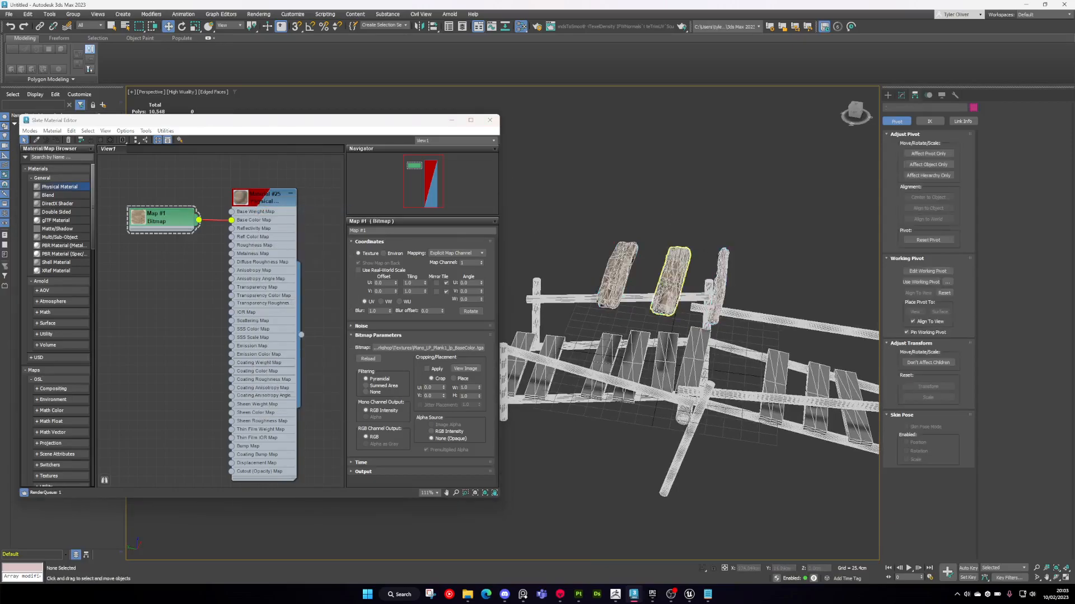
scroll(671, 272, "up", 5)
key("F4")
- Set the Physical Material's base and reflection roughness to 1, check the planks and minimize the material editor
left_click(692, 265)
middle_click_drag(692, 265, 723, 303, "alt")
double_click(284, 215)
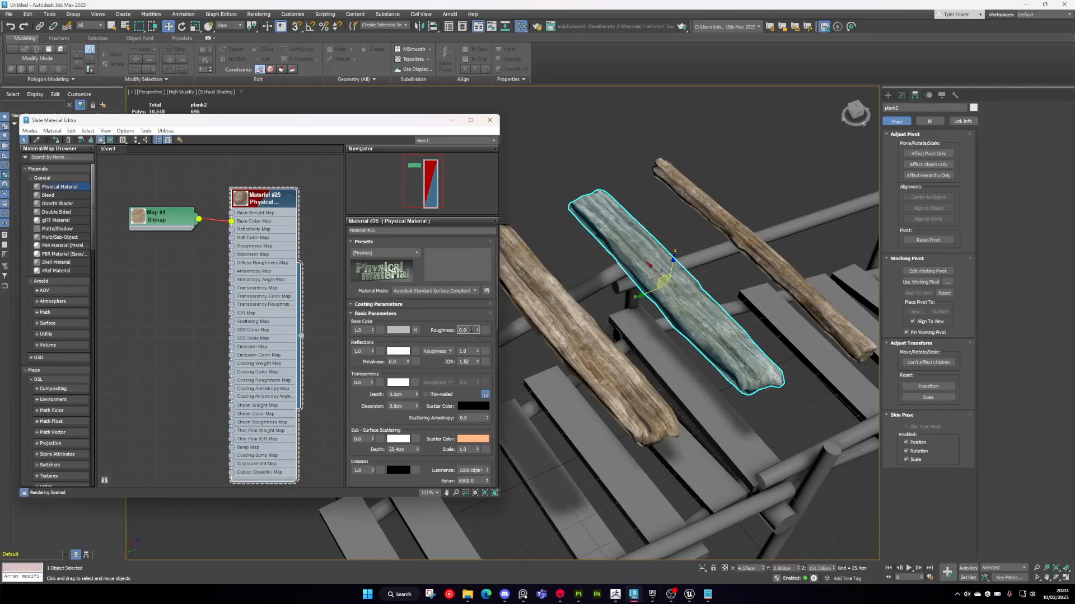
type("1")
key("Return")
left_click(323, 300)
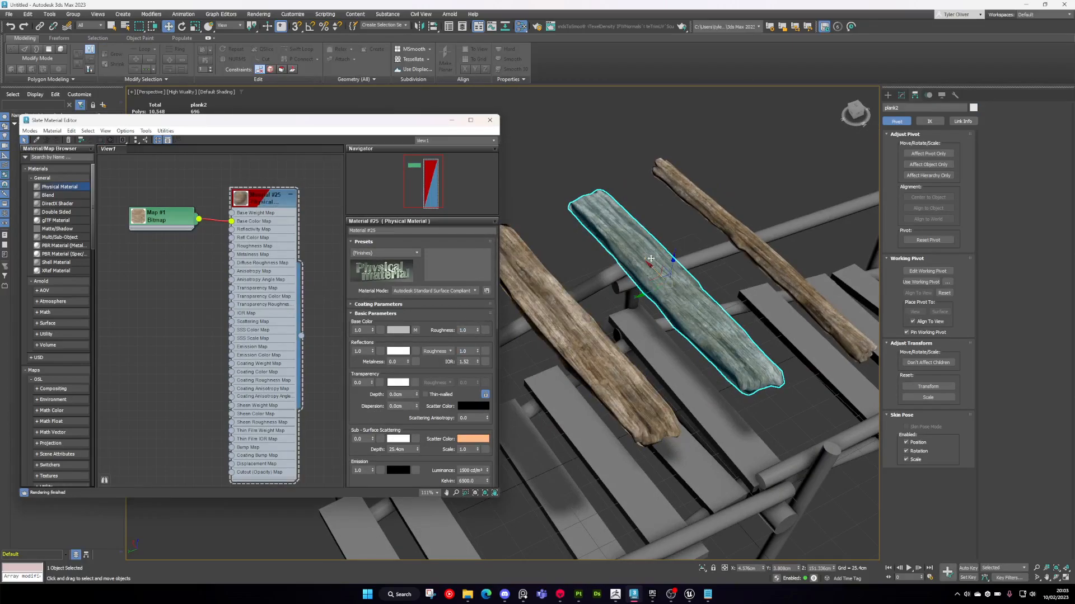
scroll(647, 259, "down", 4)
middle_click_drag(583, 284, 630, 281, "alt")
scroll(631, 280, "up", 4)
scroll(567, 219, "down", 2)
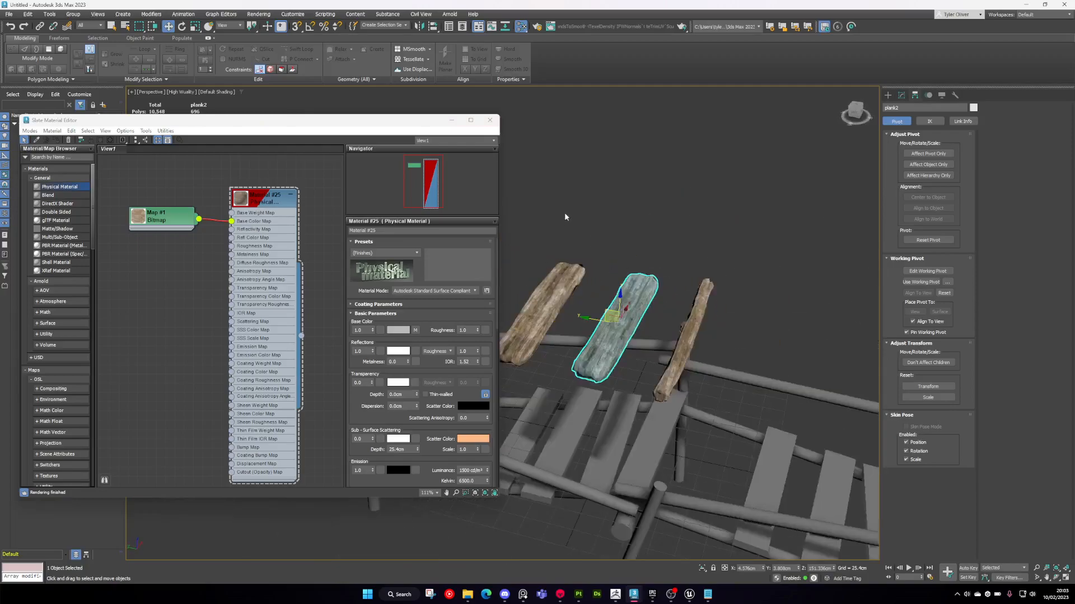
left_click(451, 121)
- Move the "plank" object down to the first board at the near end of the blockout bridge
scroll(710, 357, "down", 4)
middle_click_drag(710, 357, 671, 300, "alt")
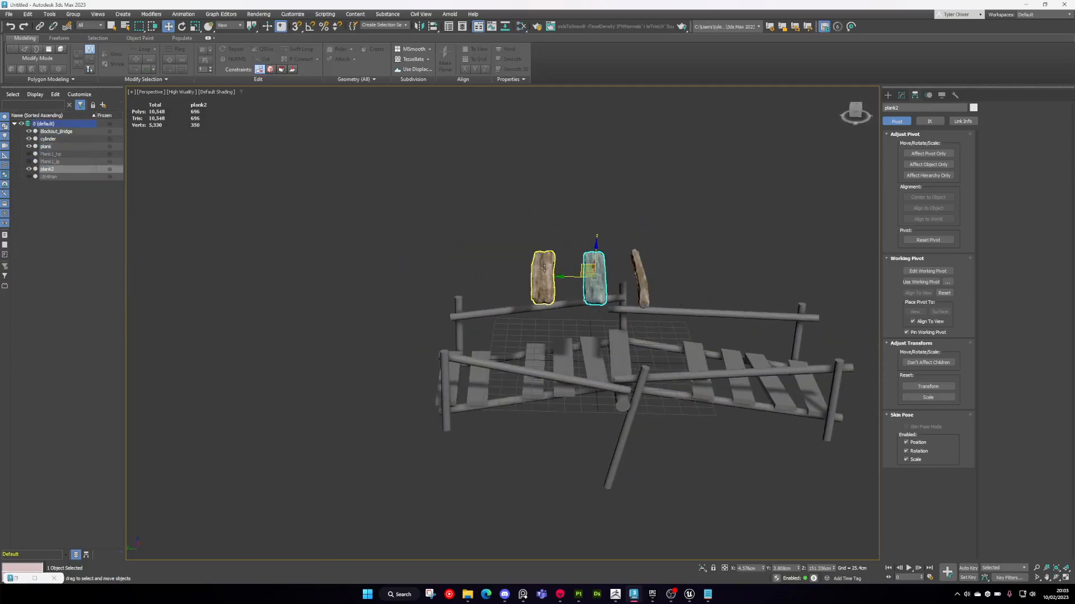
left_click(539, 291)
scroll(538, 295, "up", 4)
middle_click_drag(538, 296, 558, 276, "alt")
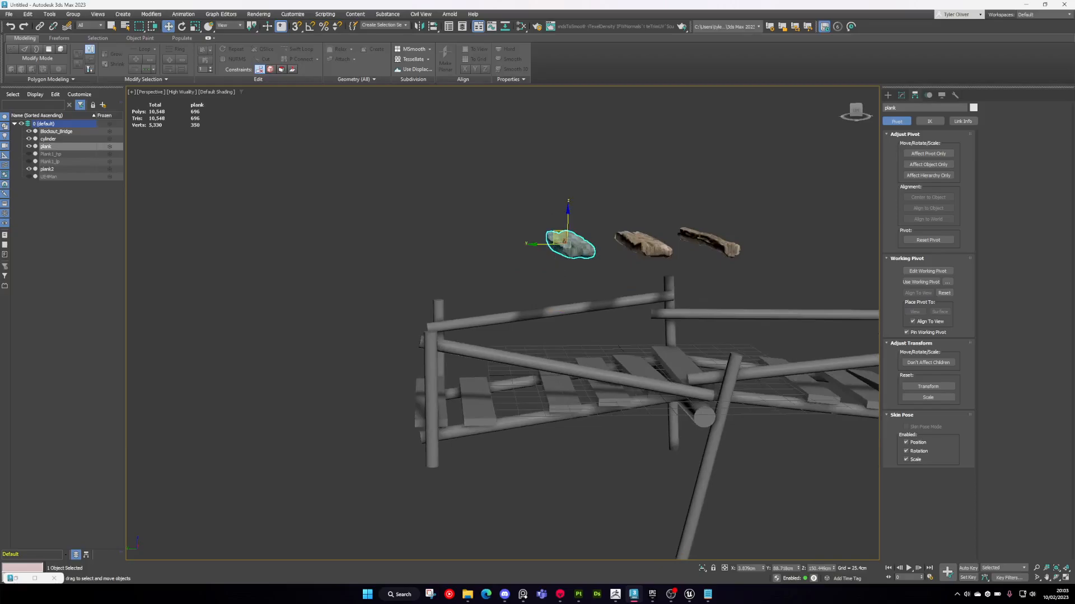
middle_click_drag(681, 337, 666, 406)
middle_click_drag(549, 312, 553, 264, "alt")
left_click_drag(553, 266, 421, 427)
mouse_move(421, 426)
middle_mouse_down("alt")
mouse_move(436, 452)
mouse_move(460, 434)
mouse_move(399, 426)
middle_mouse_up("alt")
- Fine-tune the plank's position on the first blockout board and rotate it to match the board's angle
scroll(435, 452, "up", 5)
left_click_drag(400, 426, 442, 362)
middle_click_drag(442, 362, 460, 408, "alt")
scroll(448, 392, "up", 5)
left_click_drag(460, 422, 452, 430)
middle_click_drag(453, 430, 499, 448, "alt")
middle_click_drag(499, 448, 607, 429)
key("e")
left_click_drag(604, 414, 596, 400)
scroll(594, 398, "down", 5)
middle_click_drag(594, 398, 589, 364, "alt")
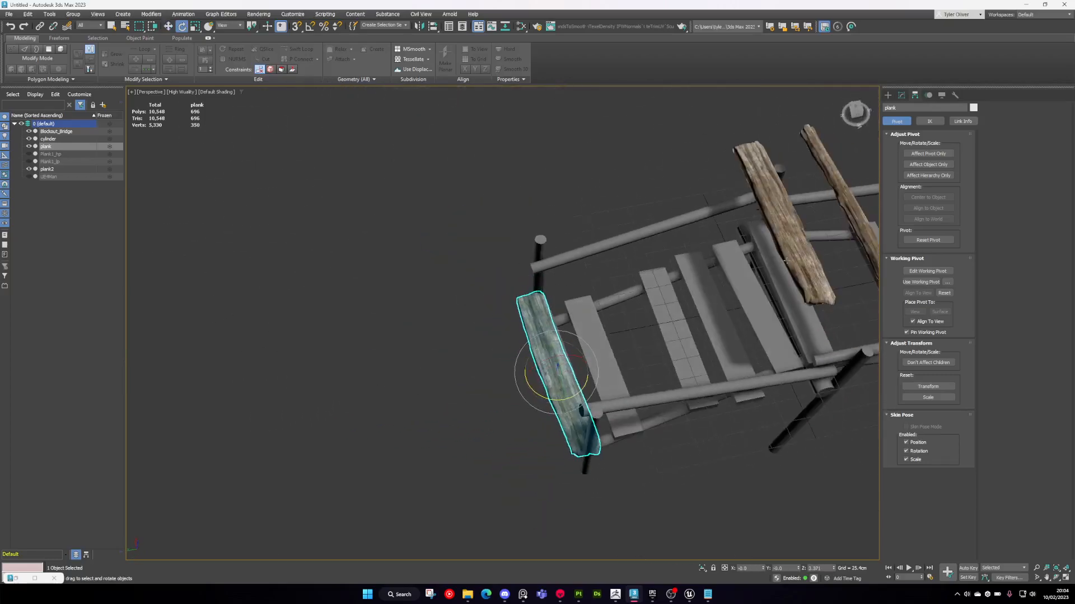
- Move plank2 onto the bridge's second blockout board and rotate it to follow the board's angle
left_click(677, 182)
left_click(790, 231)
middle_click_drag(790, 231, 640, 306, "alt")
middle_click_drag(596, 374, 651, 427, "alt")
scroll(643, 412, "up", 5)
left_click_drag(579, 387, 637, 432)
mouse_move(637, 432)
middle_mouse_down("alt")
mouse_move(654, 396)
mouse_move(674, 393)
mouse_move(515, 345)
middle_mouse_up("alt")
- Copy plank2 to the bridge's third board position and rotate the copy about 177° around its X axis
key("w")
middle_click_drag(515, 345, 503, 347, "alt")
left_click_drag(503, 346, 613, 339, "shift")
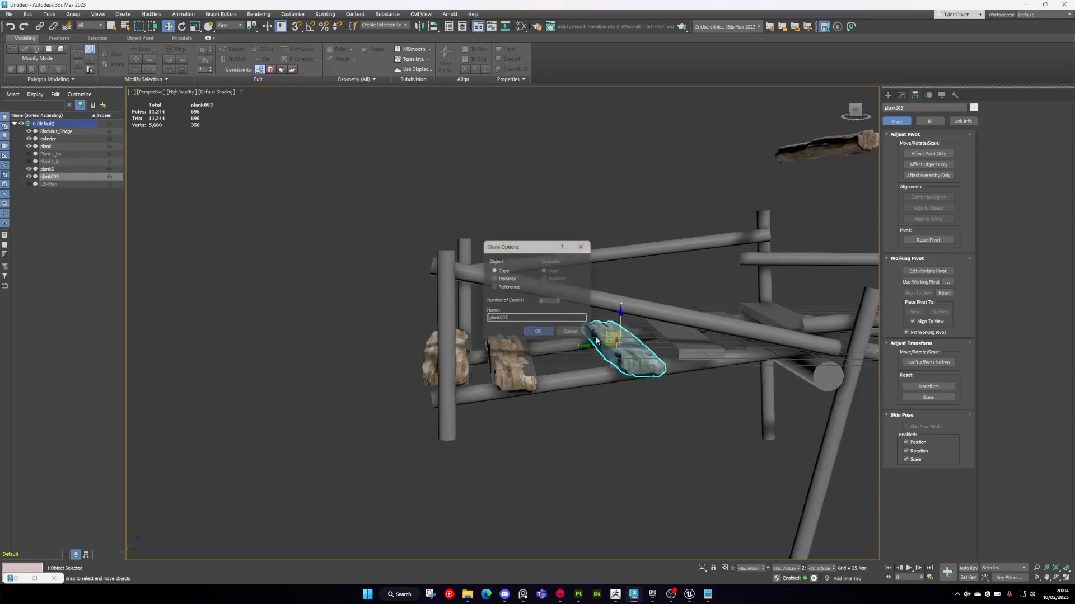
left_click(538, 331)
scroll(530, 333, "up", 3)
key("e")
left_click_drag(527, 329, 757, 465)
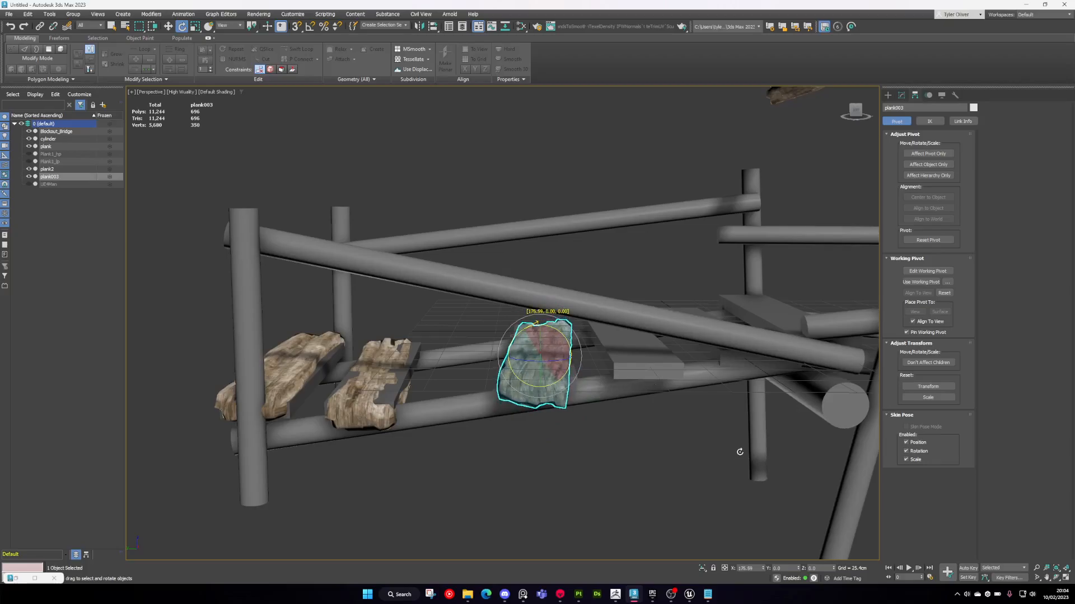
- Flip the third plank nearly half a turn about its X axis and turn it to match the board beneath
left_click_drag(740, 452, 739, 452)
middle_click_drag(739, 451, 623, 442, "alt")
left_click_drag(562, 376, 568, 367)
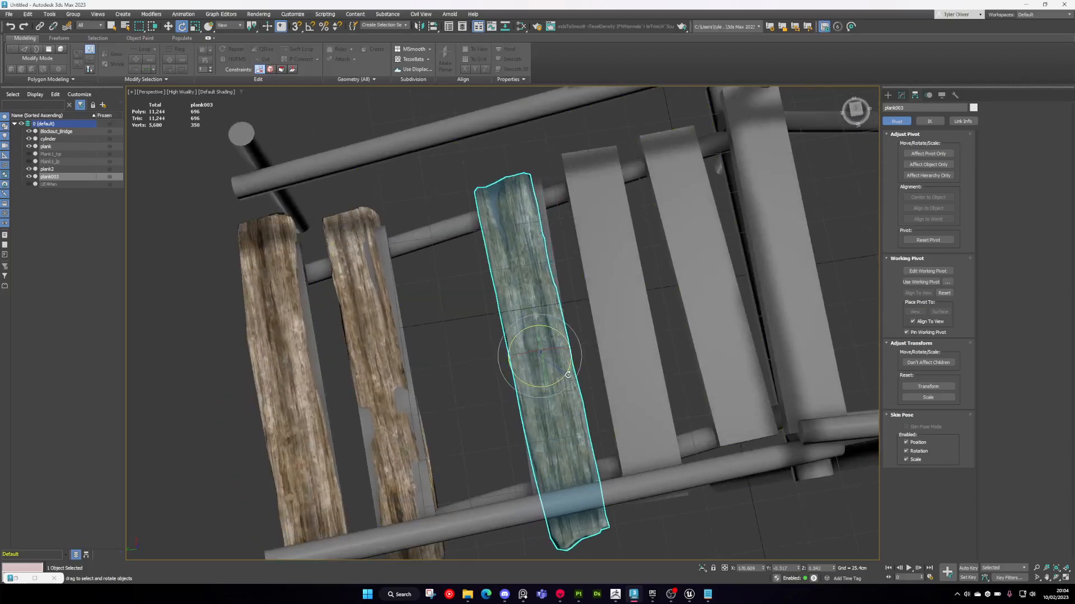
scroll(439, 389, "down", 3)
- Duplicate the split second plank onto the fourth board of the first bridge section
left_click(352, 398)
middle_click_drag(353, 398, 351, 388, "alt")
key("w")
left_click_drag(306, 394, 606, 382, "shift")
key("Return")
- Flip the new fourth plank about half a turn about X and move it onto its blockout board
middle_click_drag(607, 382, 621, 361, "alt")
scroll(559, 343, "up", 3)
left_click_drag(549, 353, 714, 324)
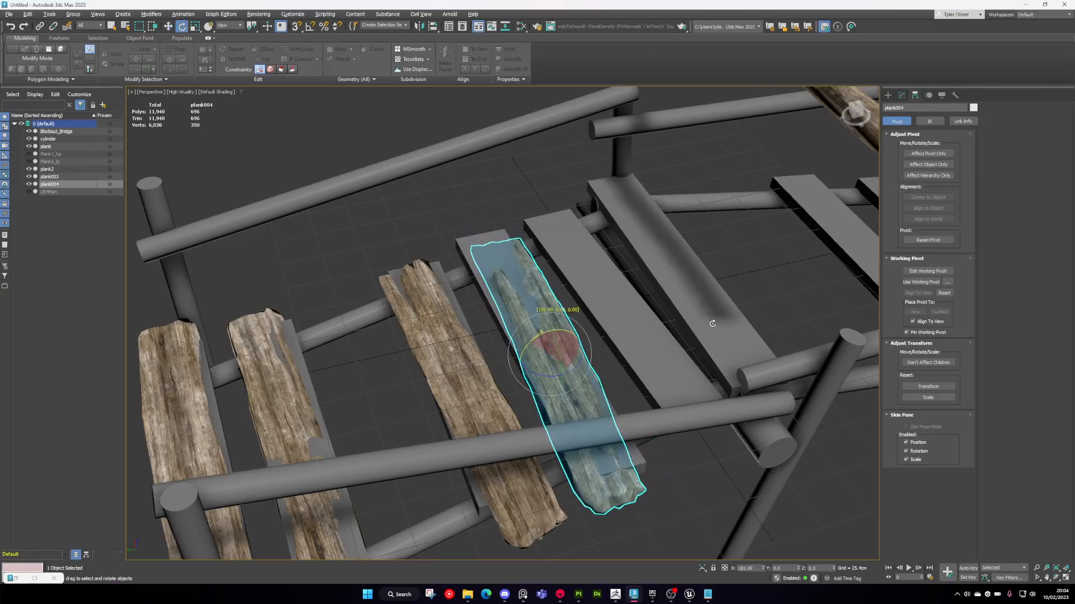
middle_click_drag(553, 367, 569, 366, "alt")
key("w")
left_click_drag(542, 364, 537, 386)
- Copy the third and fourth planks together onto the first boards of the second bridge section
middle_click_drag(537, 386, 312, 341, "alt")
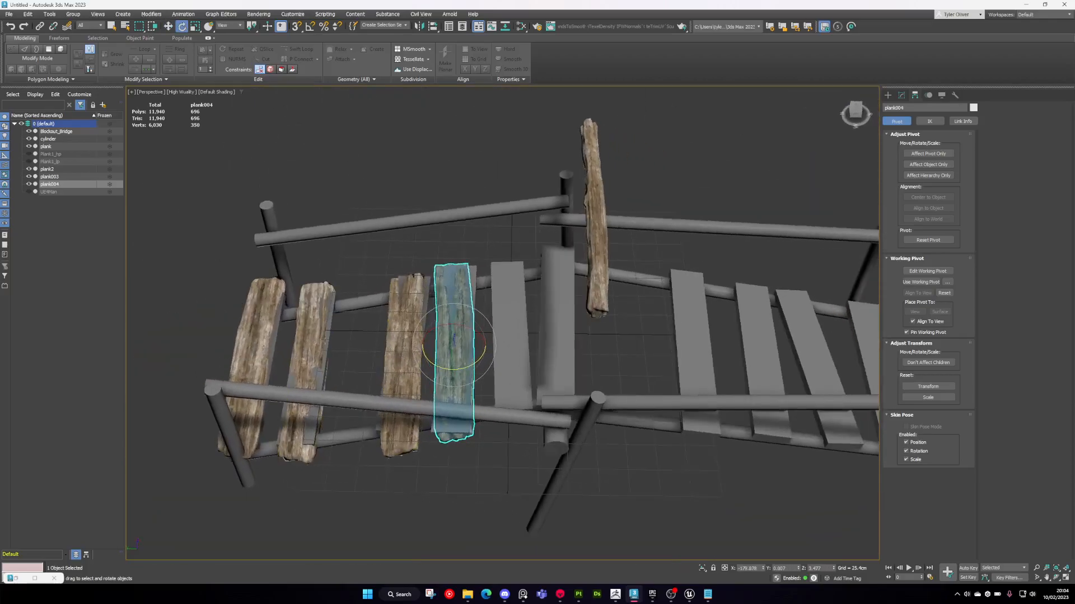
left_click(399, 334, "ctrl")
middle_click_drag(399, 334, 504, 313, "alt")
key("w")
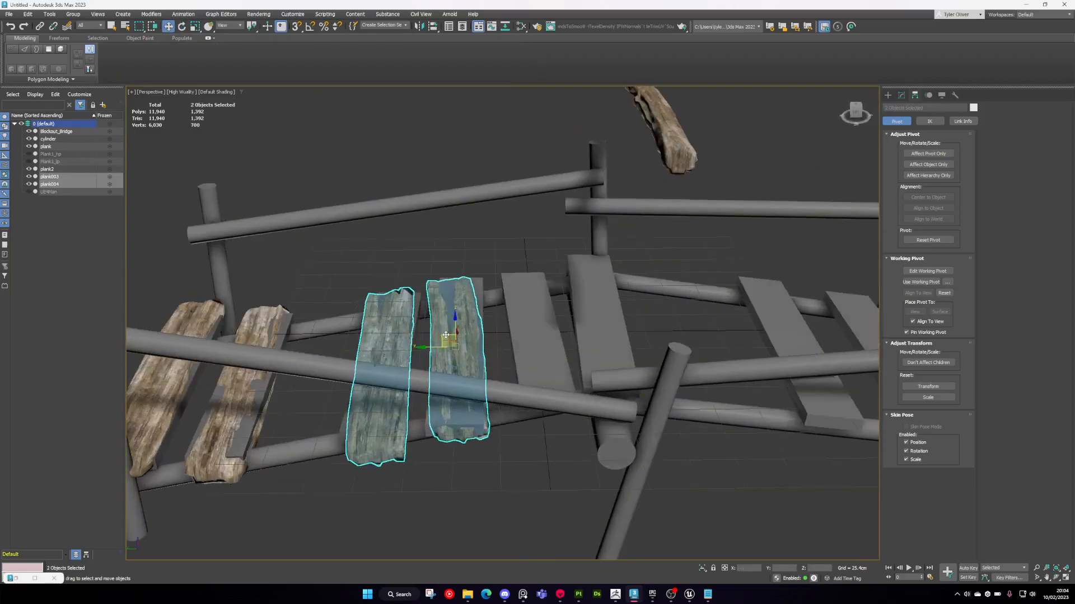
left_click_drag(551, 301, 859, 330, "shift")
left_click(542, 334)
- Turn the two copied planks widely so their shapes differ from the originals
mouse_move(840, 314)
middle_mouse_down()
mouse_move(619, 304)
mouse_move(599, 347)
middle_mouse_up()
key("e")
left_click_drag(596, 365, 446, 325)
middle_click_drag(562, 361, 582, 324, "alt")
left_click_drag(631, 320, 409, 326)
- Fine-tune the tilt and angle of the two copied planks to follow the second section's sloping rails
middle_click_drag(571, 325, 588, 376, "alt")
left_click_drag(629, 360, 620, 362)
middle_click_drag(620, 361, 629, 375, "alt")
left_click_drag(563, 323, 543, 315)
middle_click_drag(561, 328, 553, 277, "alt")
scroll(559, 303, "up", 4)
left_click_drag(564, 333, 533, 347)
scroll(533, 347, "down", 4)
middle_click_drag(536, 347, 546, 365, "alt")
left_click(633, 367)
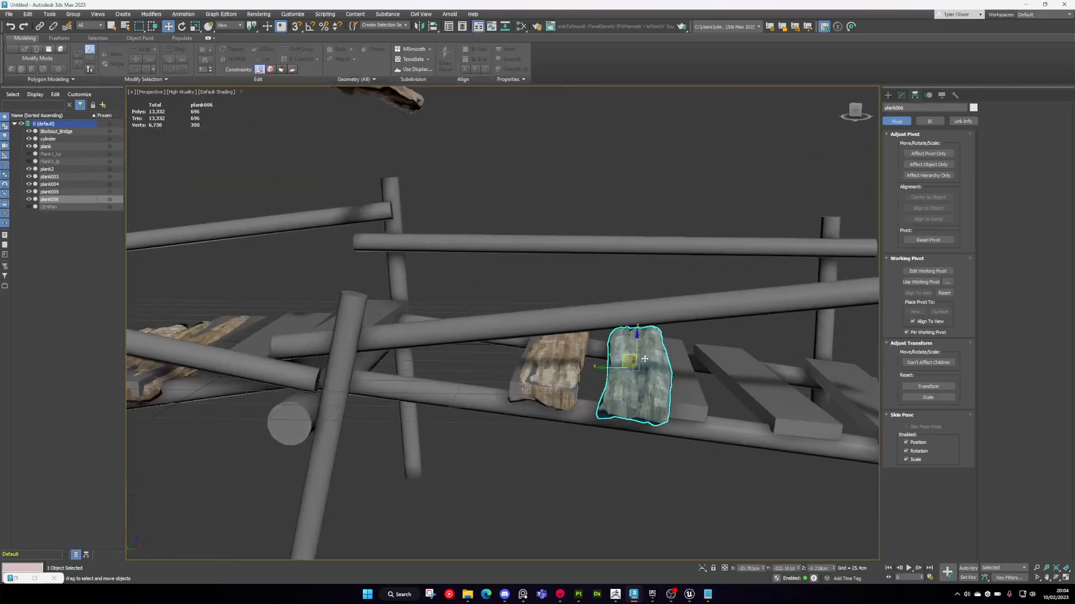
middle_click_drag(635, 373, 642, 358, "alt")
scroll(642, 358, "up", 3)
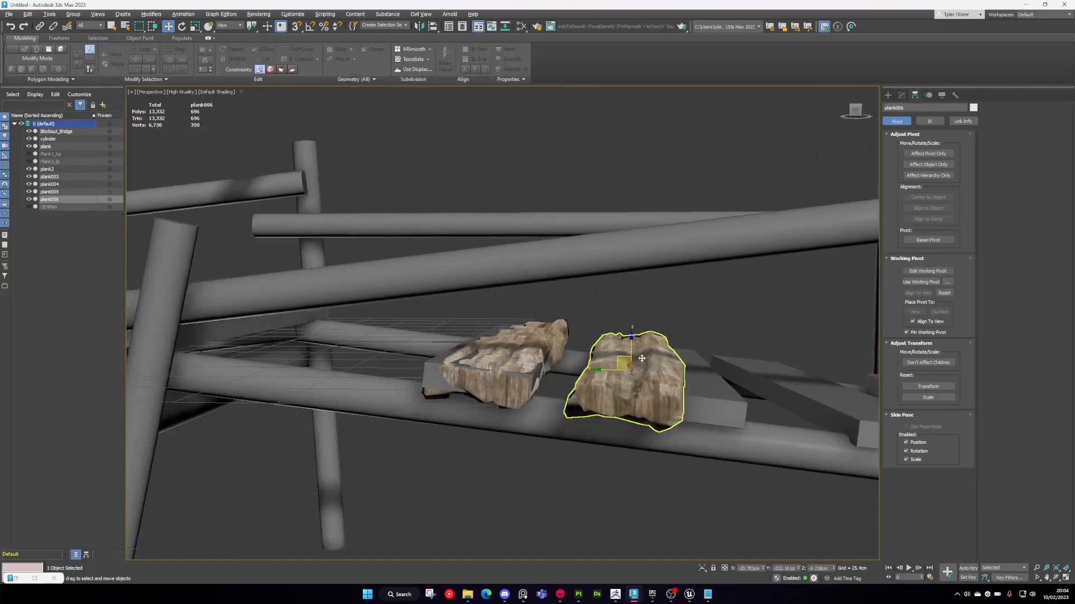
- Switch to Unreal Engine, look around the scene viewport, and return to 3ds Max
left_click(687, 596)
left_click(661, 559)
right_click_drag(652, 313, 599, 330)
key("w")
key("w")
key("w")
key("s")
left_click(634, 594)
- Slightly adjust the rotation of the second copied plank on the second bridge section
middle_click_drag(686, 400, 612, 464)
scroll(615, 392, "down", 3)
mouse_move(616, 358)
middle_mouse_down("alt")
mouse_move(616, 373)
mouse_move(621, 364)
mouse_move(608, 359)
middle_mouse_up("alt")
left_click_drag(594, 371, 593, 371)
scroll(577, 359, "down", 5)
middle_click_drag(545, 353, 596, 340, "alt")
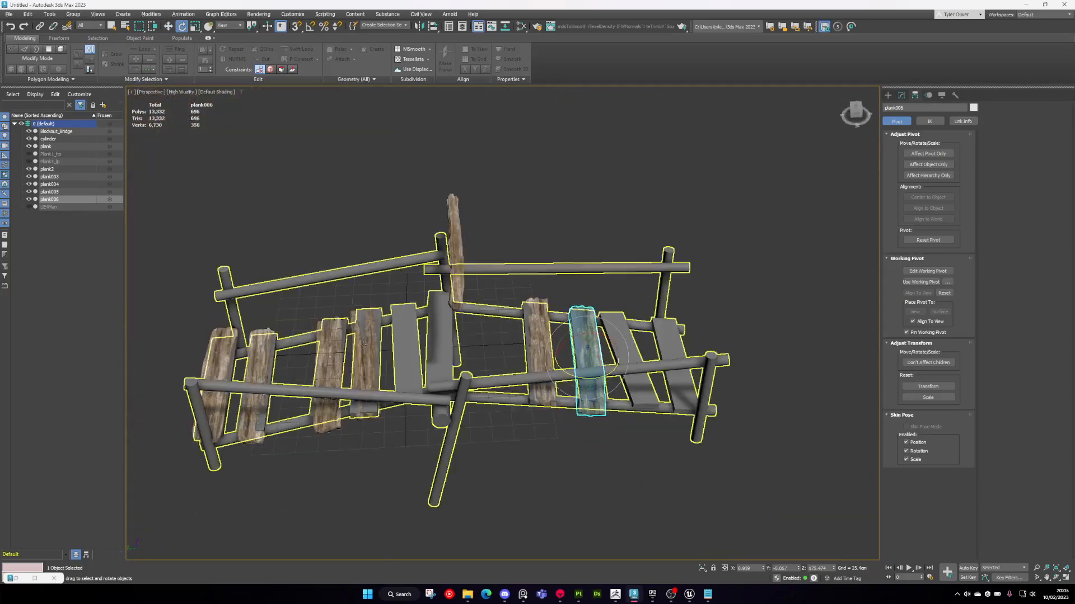
- Duplicate the first section's fourth plank onto the wide board in the middle of the bridge
left_click(363, 342)
scroll(347, 352, "up", 5)
key("w")
middle_click_drag(336, 359, 330, 365, "alt")
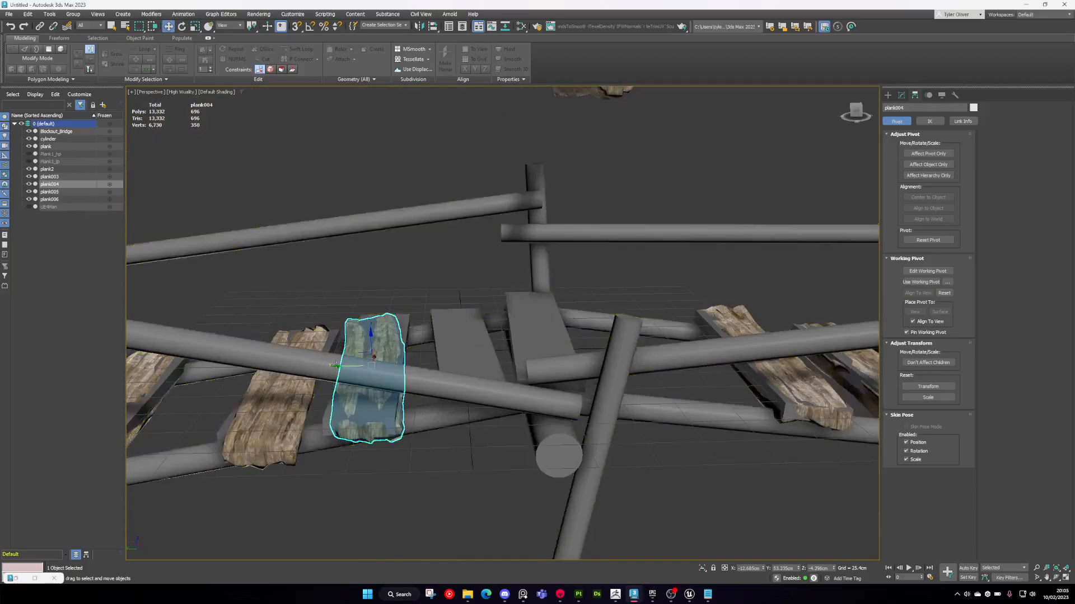
mouse_move(331, 365)
left_mouse_down("shift")
mouse_move(539, 312)
mouse_move(536, 333)
mouse_move(375, 339)
left_mouse_up("shift")
- Rotate the middle plank so it lies flat across the rails over its blockout board
key("e")
middle_click_drag(402, 342, 511, 373, "alt")
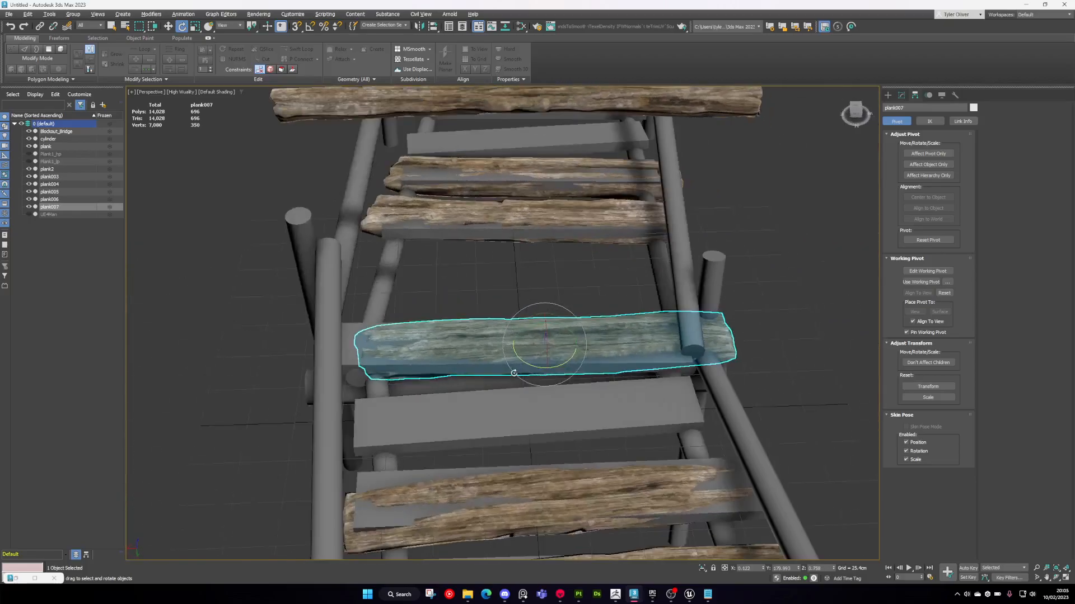
left_click_drag(526, 346, 490, 347)
scroll(499, 352, "down", 4)
middle_click_drag(500, 354, 452, 362, "alt")
scroll(429, 374, "up", 2)
left_click(429, 375)
left_click_drag(427, 364, 499, 356, "shift")
left_click(565, 330)
- Copy the third plank onto the uncovered board beside the middle plank and turn it around the Z axis
left_click(367, 399)
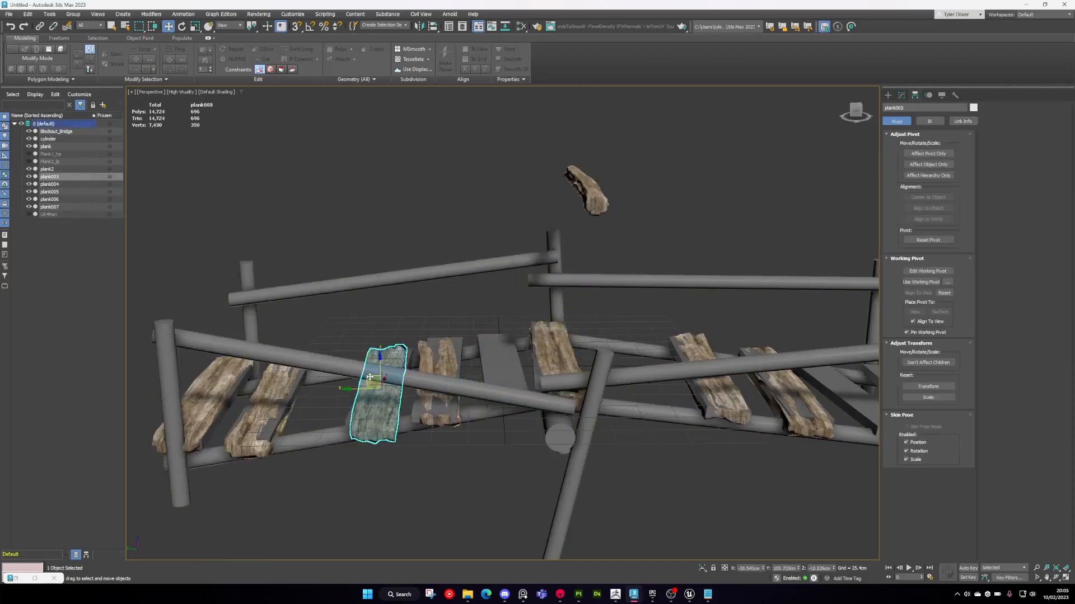
left_click_drag(492, 366, 490, 367, "shift")
key("Return")
key("e")
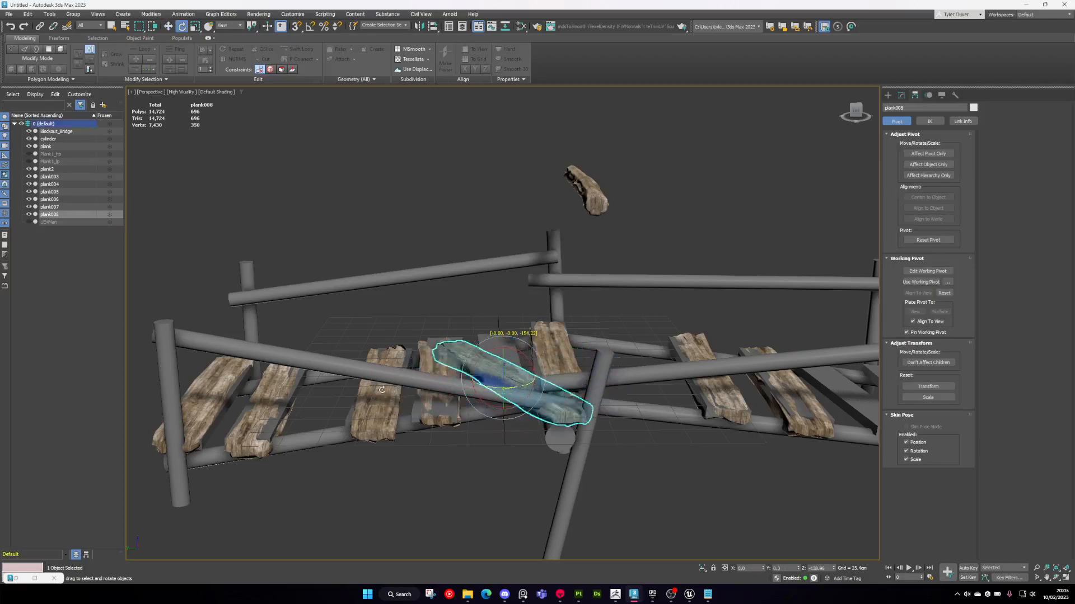
key("w")
- Copy two planks together onto the last two boards at the far end of the bridge
middle_click_drag(462, 385, 539, 373, "alt")
left_click(172, 358, "ctrl")
mouse_move(178, 378)
left_mouse_down("shift")
mouse_move(667, 392)
mouse_move(779, 406)
left_mouse_up("shift")
key("Return")
scroll(616, 370, "up", 4)
middle_click_drag(682, 408, 656, 443, "alt")
- Position the copied planks at the far end, moving the outermost one onto its own board
left_click_drag(634, 432, 645, 426)
middle_click_drag(645, 424, 648, 398, "alt")
left_click(661, 386)
left_click_drag(673, 427, 659, 431)
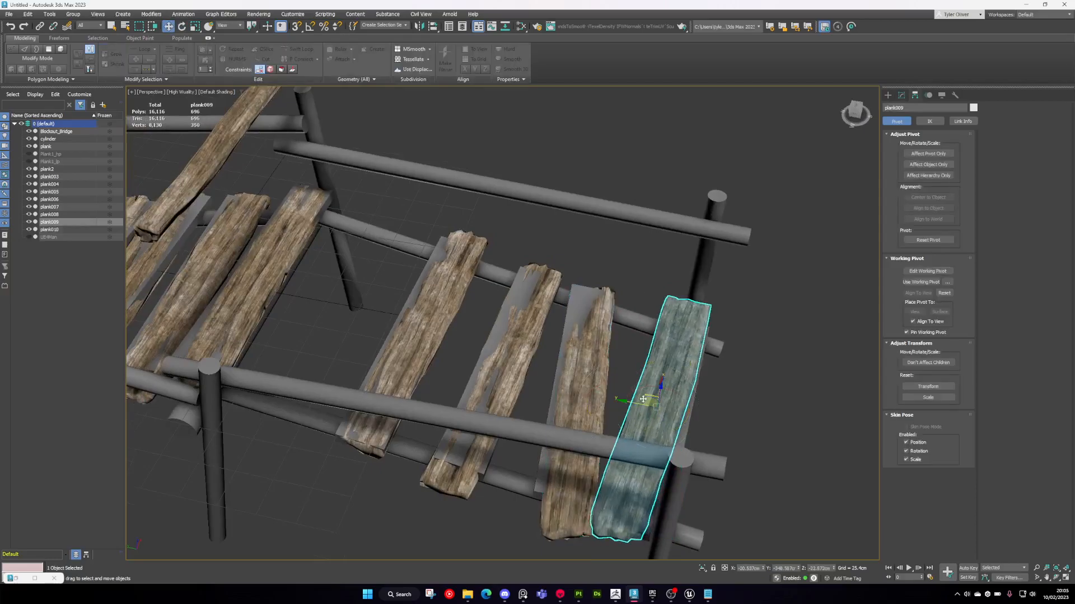
middle_click_drag(644, 400, 660, 424, "alt")
left_click_drag(651, 402, 659, 408)
middle_click_drag(659, 408, 684, 297, "alt")
- Rotate the horizontal wooden log -90° about Y so it stands upright
left_click(607, 247)
middle_click_drag(610, 192, 495, 225)
key("e")
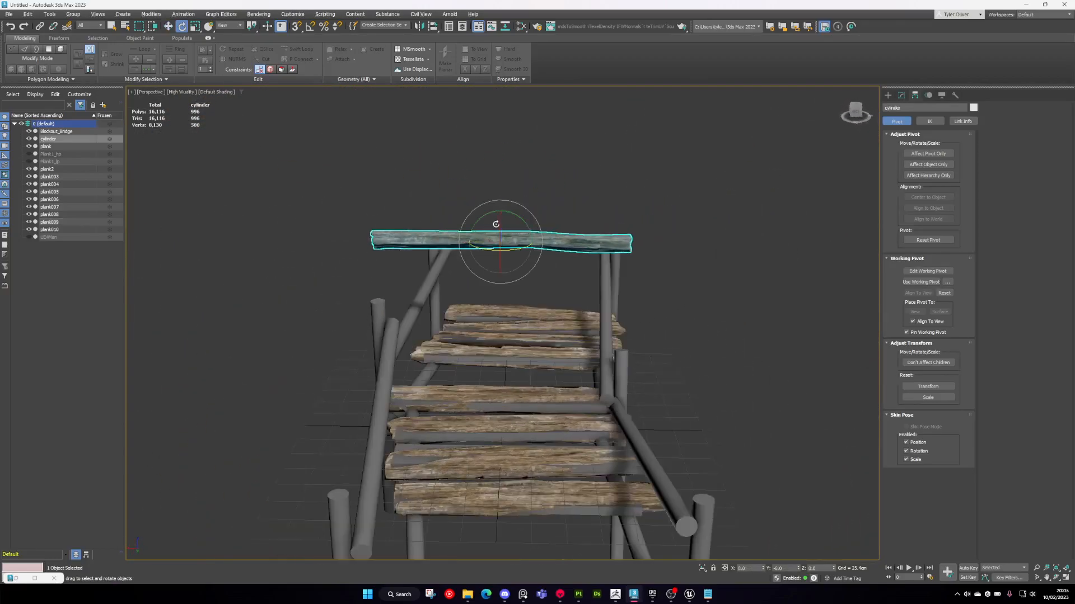
left_click_drag(517, 215, 587, 244)
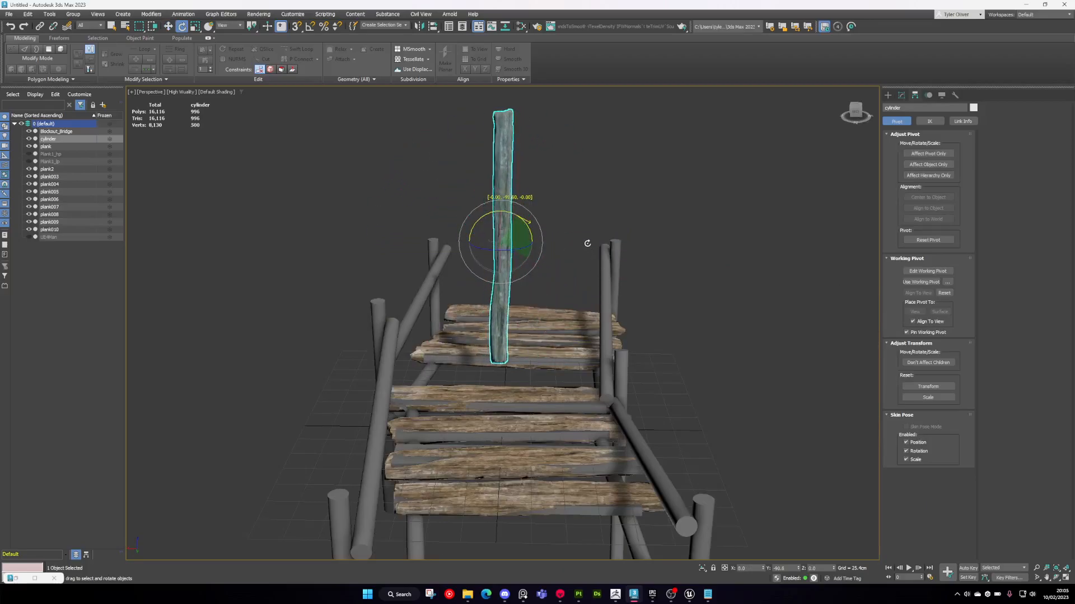
key("w")
- Move the upright log down and across to the leaning middle support post
middle_click_drag(588, 240, 550, 239, "alt")
left_click_drag(529, 237, 511, 359)
middle_click_drag(511, 359, 544, 387, "alt")
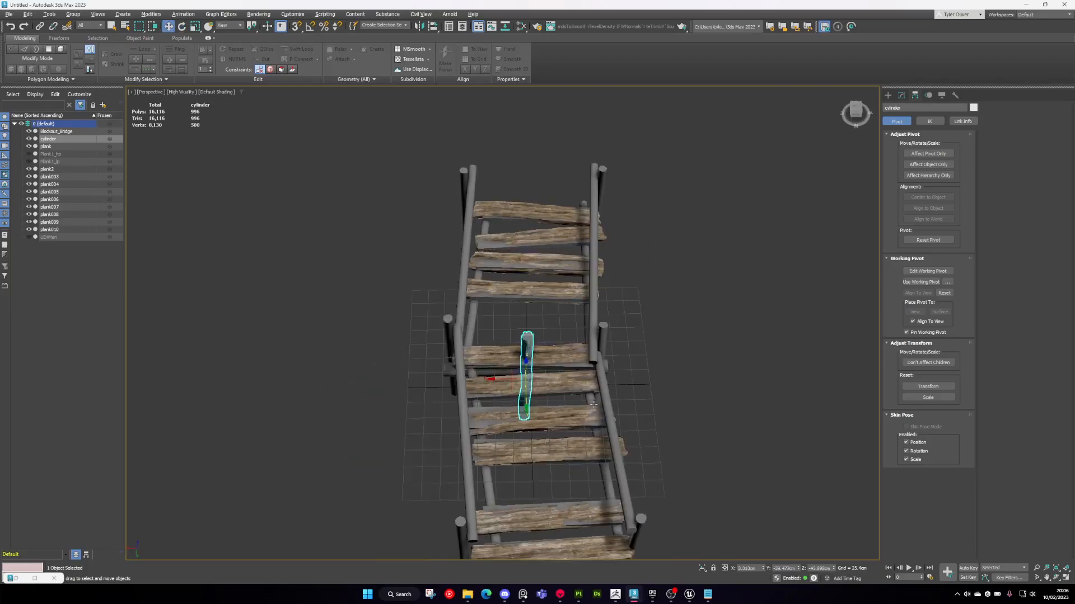
scroll(515, 387, "up", 3)
left_click_drag(517, 388, 620, 385)
mouse_move(620, 385)
middle_mouse_down("alt")
mouse_move(604, 376)
mouse_move(620, 365)
middle_mouse_up("alt")
left_click_drag(621, 365, 678, 382)
- Align the log with the leaning middle post so it covers the blockout cylinder
middle_click_drag(672, 381, 609, 377, "alt")
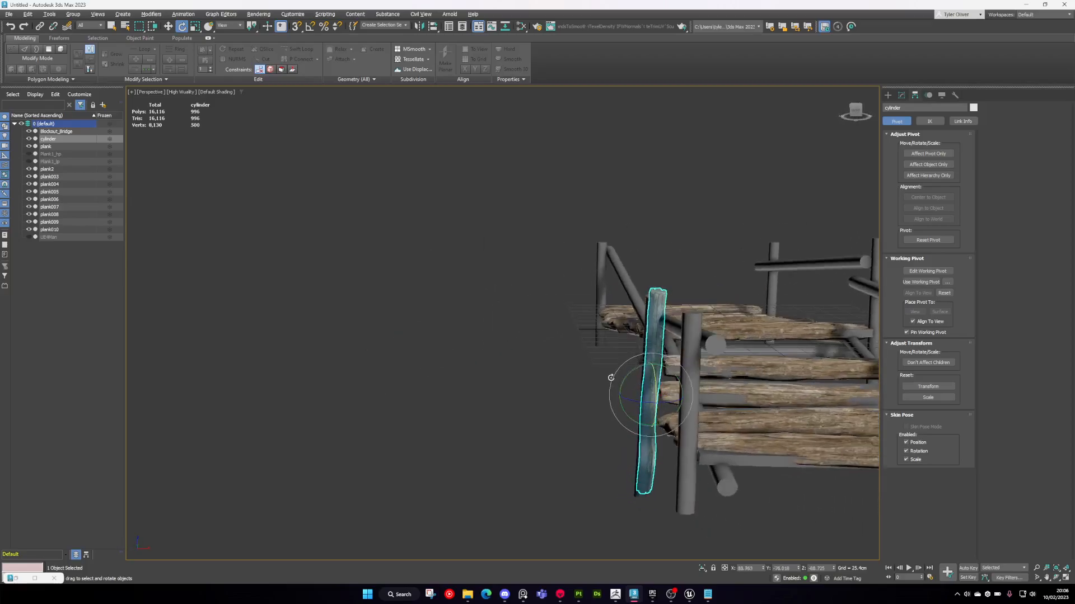
scroll(626, 386, "up", 2)
key("w")
left_click_drag(664, 392, 652, 392)
- Copy the log from the leaning post to the corner post at the end of the second section
middle_click_drag(651, 392, 483, 349, "alt")
scroll(722, 398, "down", 3)
mouse_move(453, 342)
left_mouse_down("shift")
mouse_move(722, 301)
mouse_move(712, 309)
left_mouse_up("shift")
key("Return")
middle_click_drag(737, 293, 772, 335, "alt")
middle_click_drag(772, 335, 660, 358)
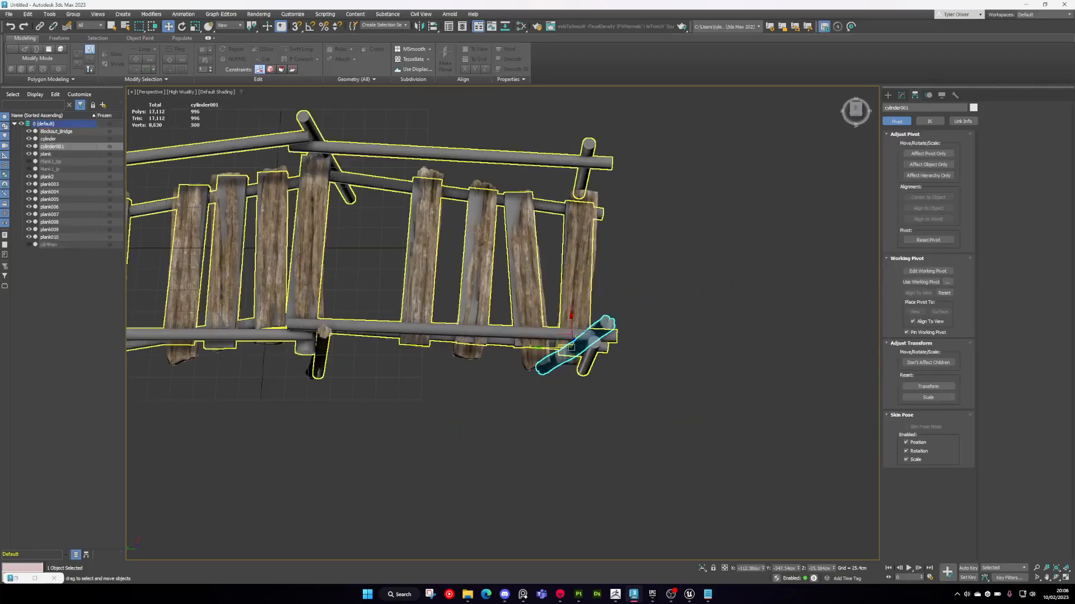
- In the top view, move the copied log over the corner post and straighten it to vertical
key("t")
key("z")
left_click_drag(541, 310, 473, 361)
key("e")
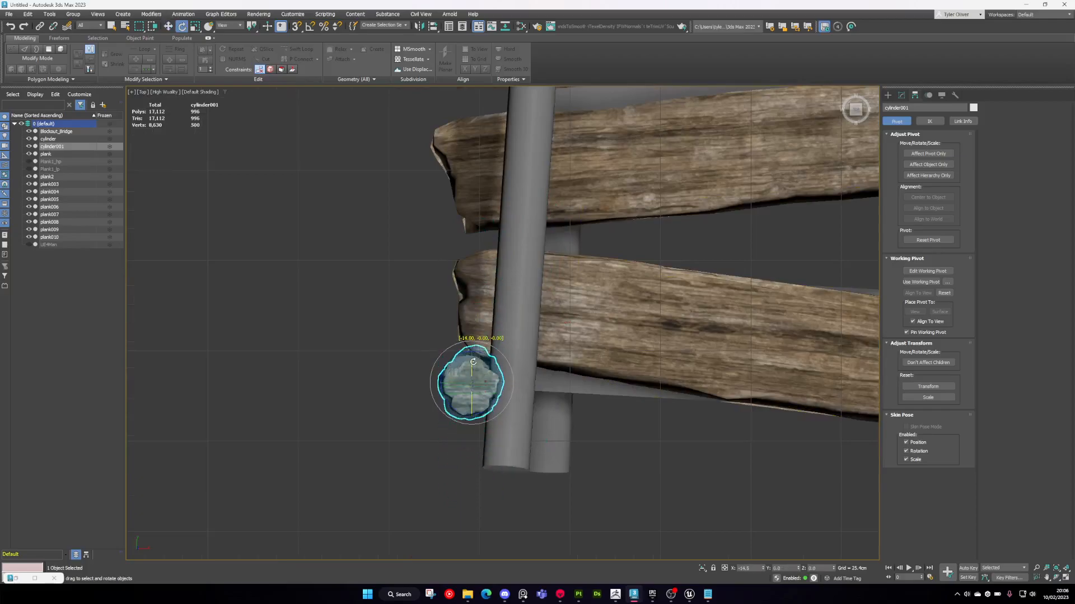
- Spin the corner log around its vertical axis to vary its visible wood surface
middle_click_drag(473, 361, 540, 311, "alt")
scroll(506, 319, "down", 3)
mouse_move(541, 311)
middle_mouse_down()
mouse_move(604, 318)
mouse_move(598, 353)
mouse_move(531, 325)
middle_mouse_up()
key("w")
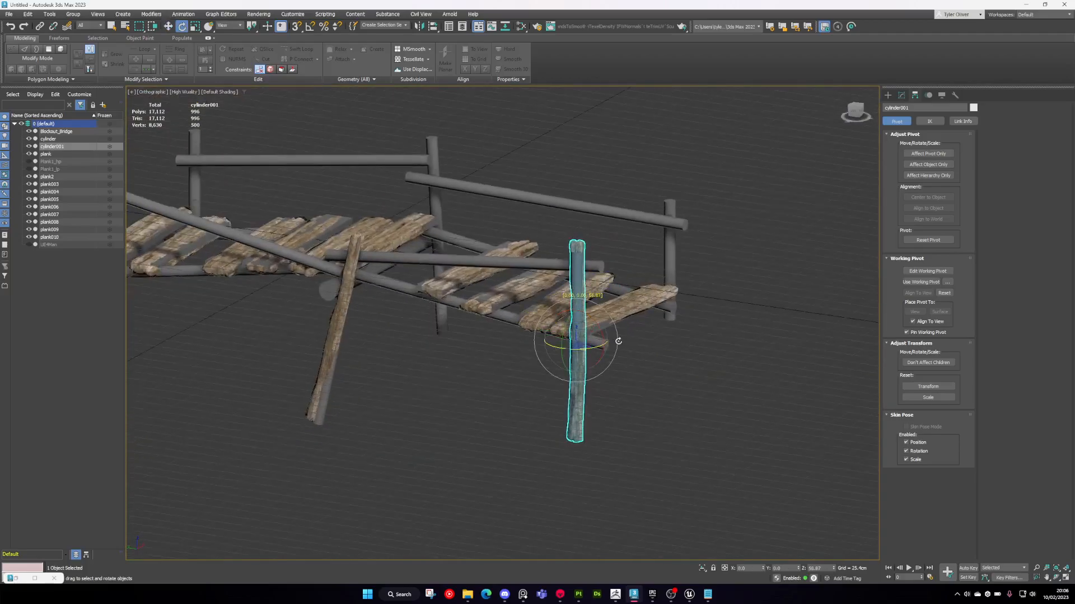
middle_click_drag(629, 334, 623, 346)
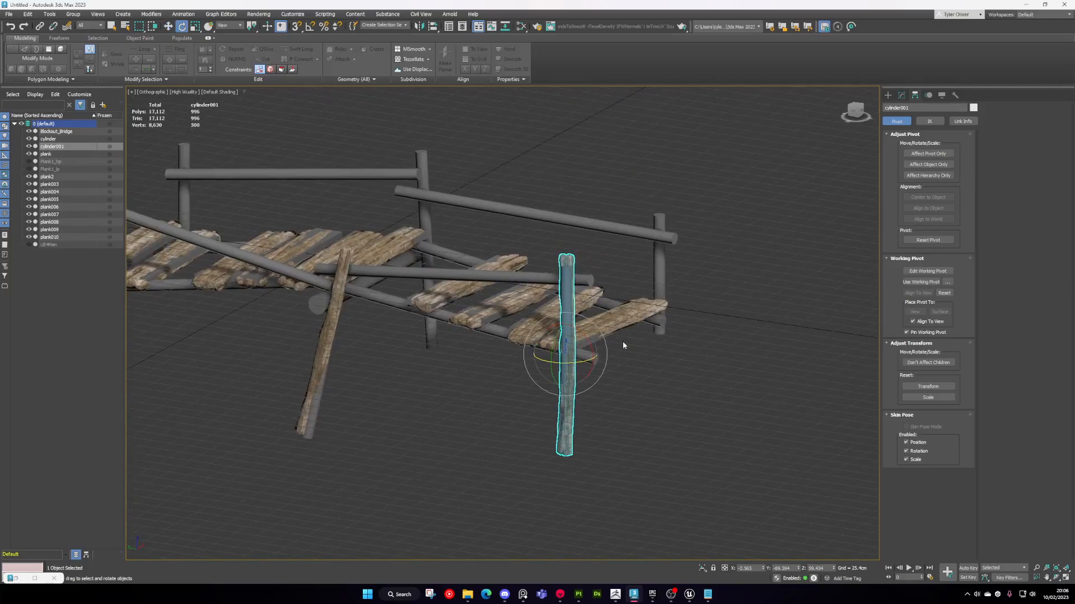
- Copy the corner log onto the opposite corner post at the same end and adjust its orientation
mouse_move(628, 339)
middle_mouse_down()
mouse_move(667, 353)
mouse_move(624, 400)
middle_mouse_up()
key("w")
left_click_drag(607, 384, 760, 349, "shift")
left_click(551, 333)
scroll(781, 362, "up", 4)
middle_click_drag(781, 362, 672, 384, "alt")
key("e")
key("w")
- Copy the log along the bridge onto the straight middle post opposite the leaning one
mouse_move(693, 365)
middle_mouse_down("alt")
mouse_move(749, 337)
mouse_move(559, 371)
middle_mouse_up("alt")
scroll(713, 346, "down", 2)
scroll(749, 337, "down", 2)
mouse_move(496, 386)
left_mouse_down("shift")
mouse_move(712, 367)
mouse_move(690, 345)
left_mouse_up("shift")
key("Return")
- Spin the straight middle log about the Z axis and align it with its blockout post
scroll(731, 312, "up", 5)
scroll(730, 312, "down", 5)
key("e")
middle_click_drag(690, 344, 671, 328, "alt")
key("w")
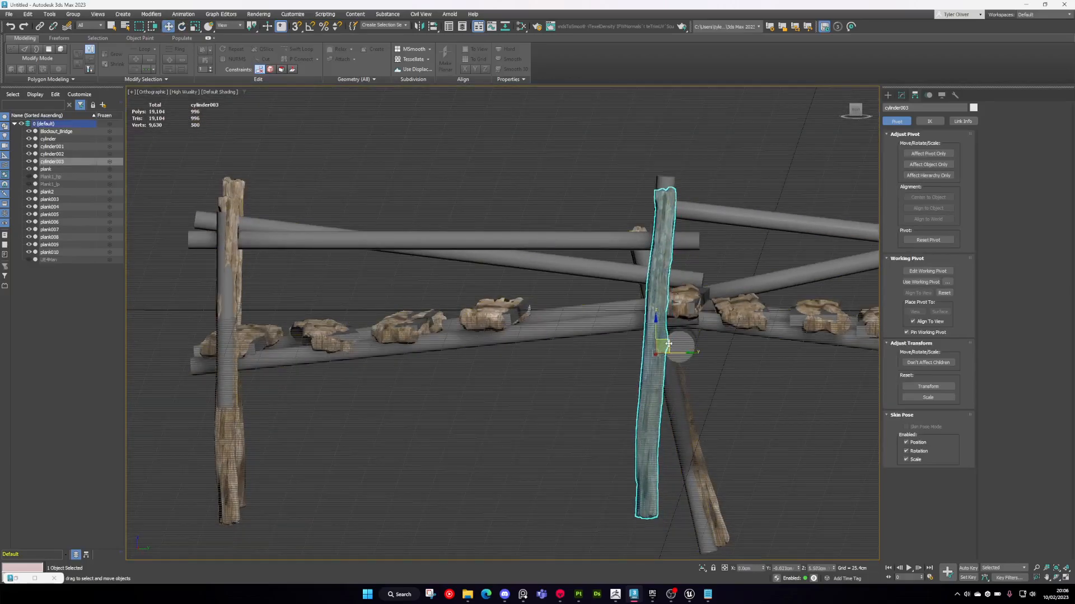
left_click_drag(664, 341, 746, 341)
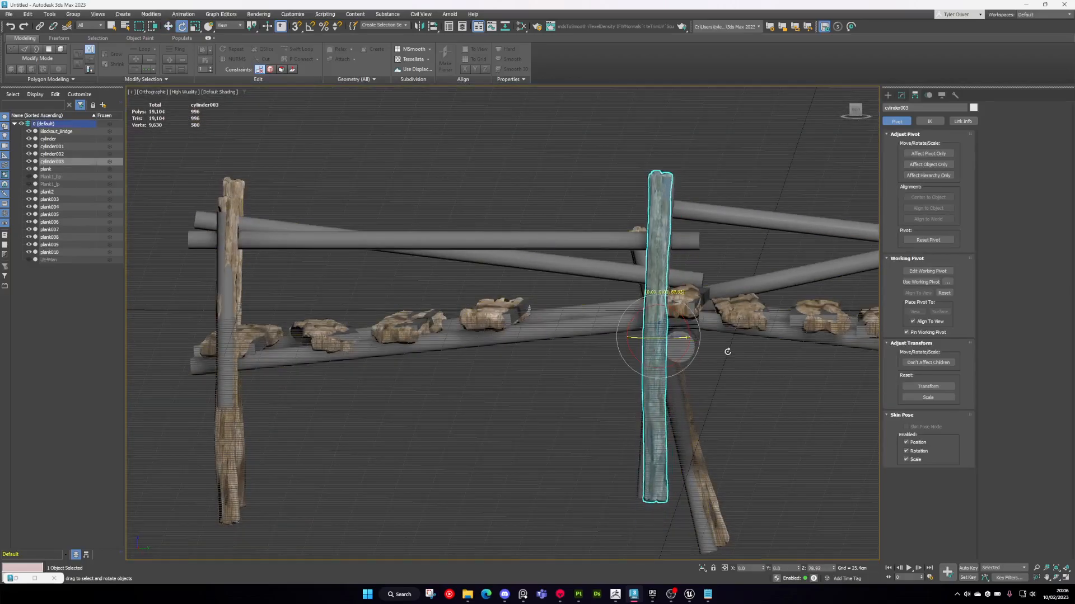
- Copy the middle log onto the corner post at the first section's end
scroll(690, 327, "down", 5)
middle_click_drag(690, 327, 557, 344, "alt")
key("w")
left_click_drag(691, 313, 691, 312, "shift")
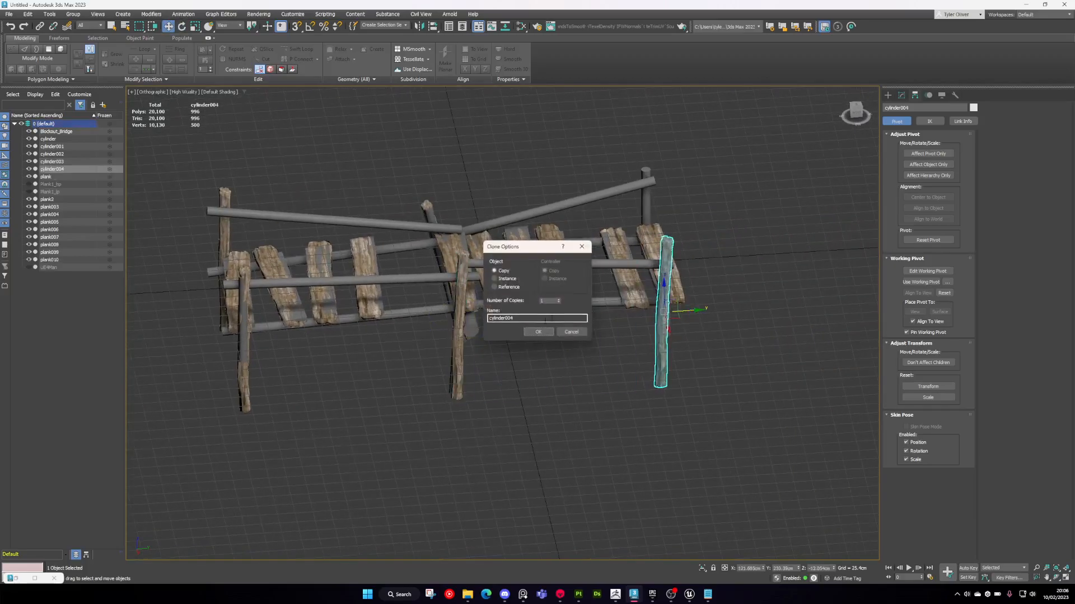
key("Return")
- Spin the first section's corner log about the Z axis to vary its shape
scroll(666, 307, "up", 5)
middle_click_drag(666, 307, 690, 335, "alt")
key("e")
left_click_drag(690, 346, 754, 340)
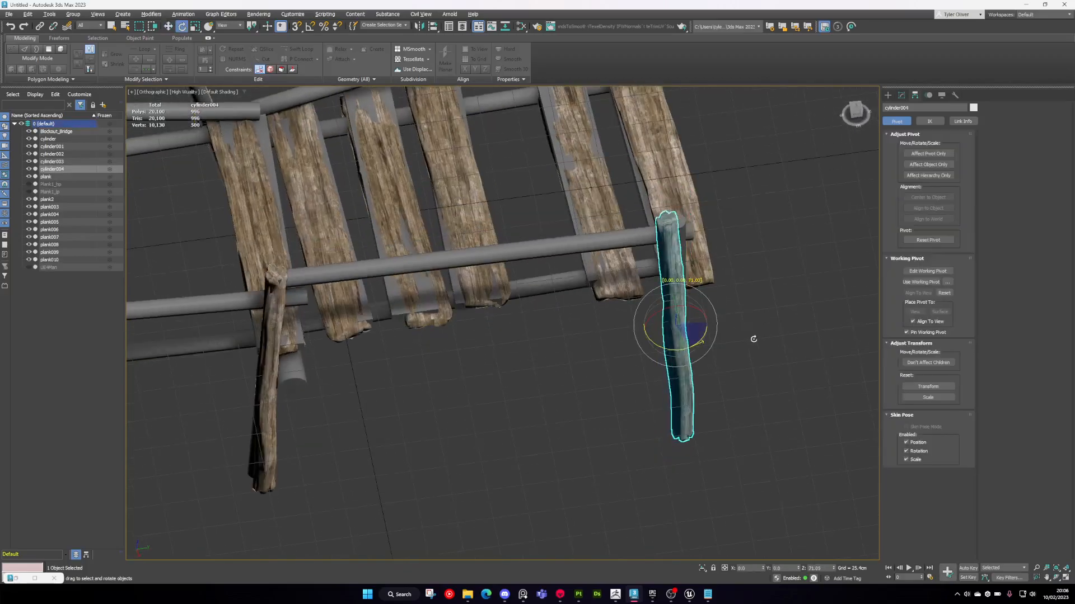
middle_click_drag(735, 323, 712, 351, "alt")
- Adjust the tilt of the first section's corner log and move it into place on its post
middle_click_drag(651, 340, 667, 307, "alt")
key("e")
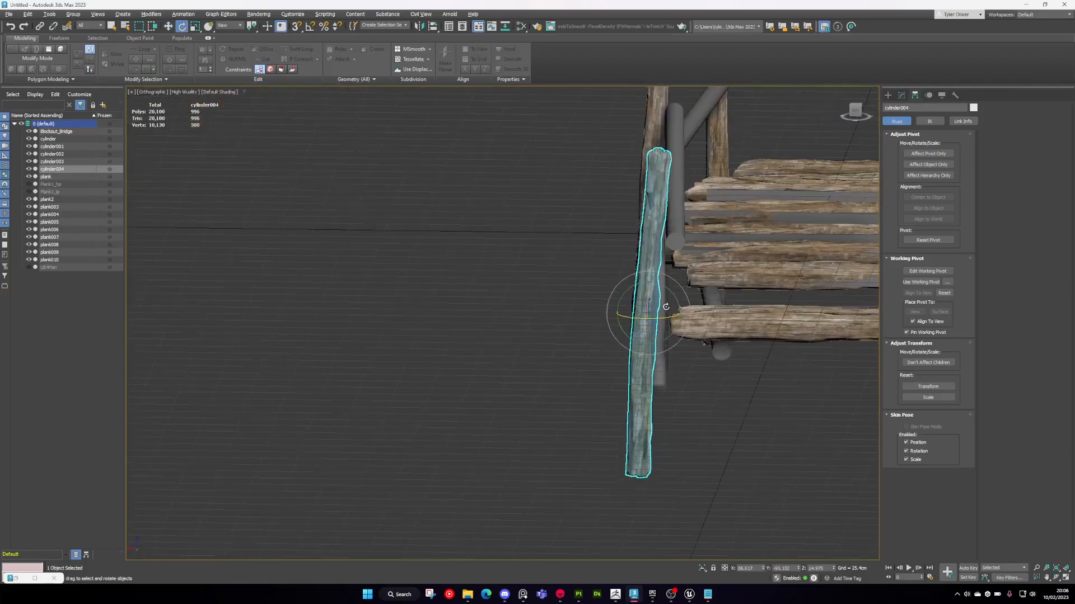
left_click_drag(675, 296, 671, 288)
middle_click_drag(671, 288, 646, 288, "alt")
key("w")
left_click_drag(638, 300, 646, 337)
middle_click_drag(646, 337, 718, 323, "alt")
- Copy the first section's corner log across the bridge to the remaining corner post
scroll(728, 339, "down", 5)
middle_click_drag(659, 372, 564, 285, "alt")
middle_click_drag(698, 533, 395, 371, "alt")
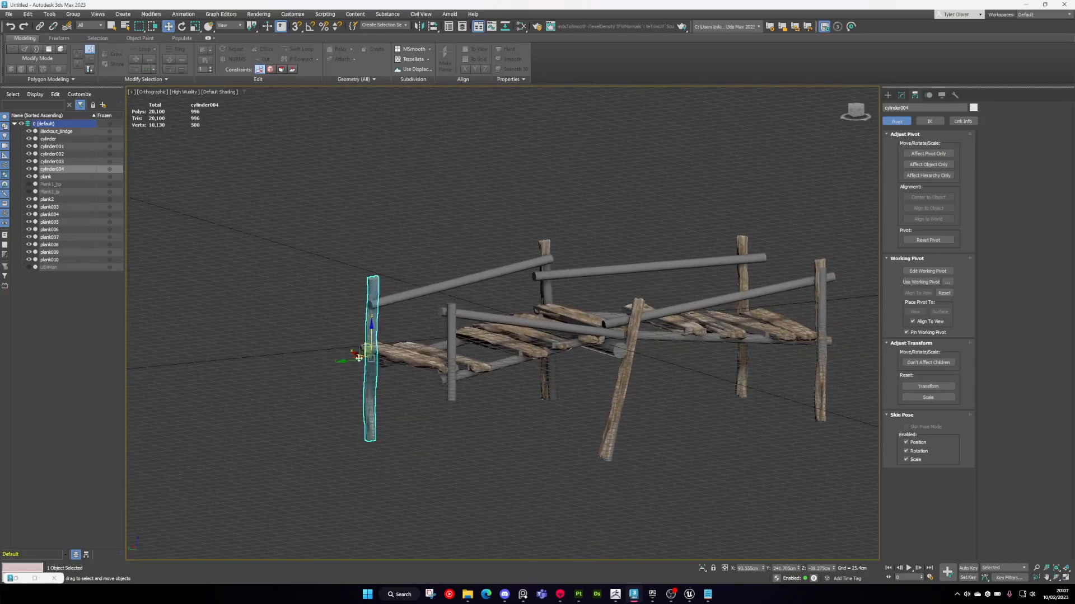
middle_click_drag(642, 382, 667, 361, "alt")
middle_click_drag(616, 308, 440, 364, "alt")
mouse_move(425, 344)
left_mouse_down("shift")
mouse_move(674, 343)
mouse_move(650, 344)
left_mouse_up("shift")
left_click(541, 331)
middle_click_drag(473, 397, 470, 363, "alt")
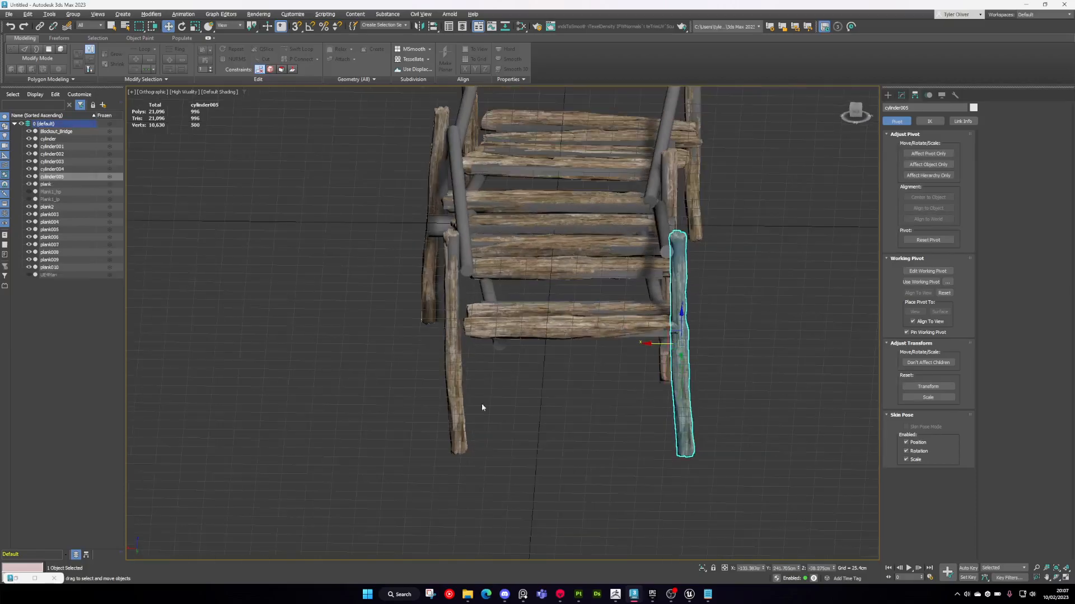
- Create a copy of the corner post log, rotating it about 100 degrees around its X axis so it lies lengthwise
middle_click_drag(690, 333, 693, 349, "alt")
middle_click_drag(638, 371, 599, 335, "alt")
key("w")
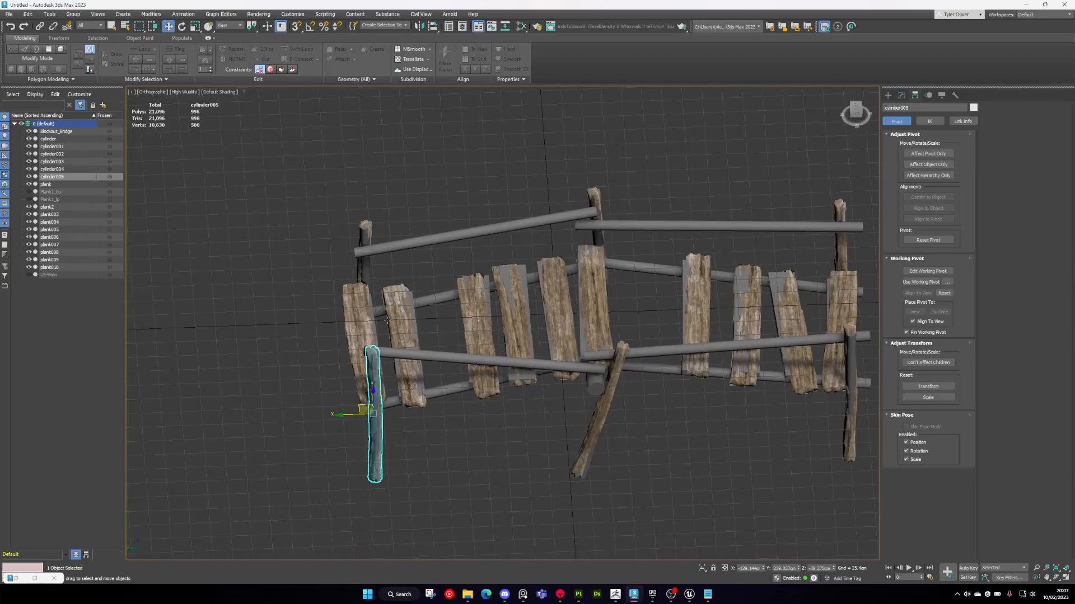
middle_click_drag(665, 274, 573, 304)
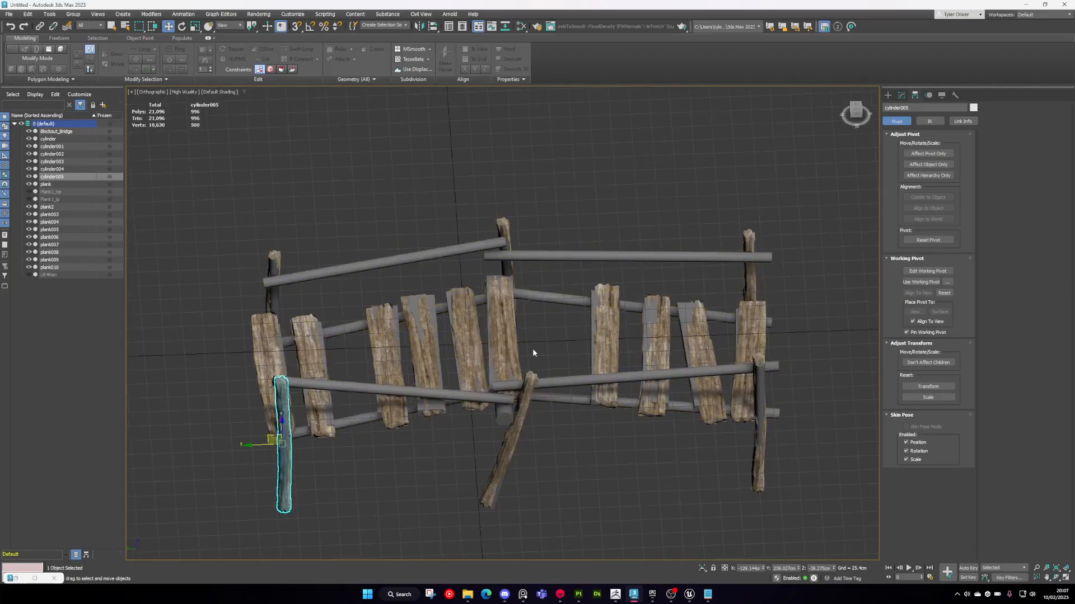
mouse_move(532, 352)
middle_mouse_down("alt")
mouse_move(580, 330)
mouse_move(521, 368)
middle_mouse_up("alt")
key("e")
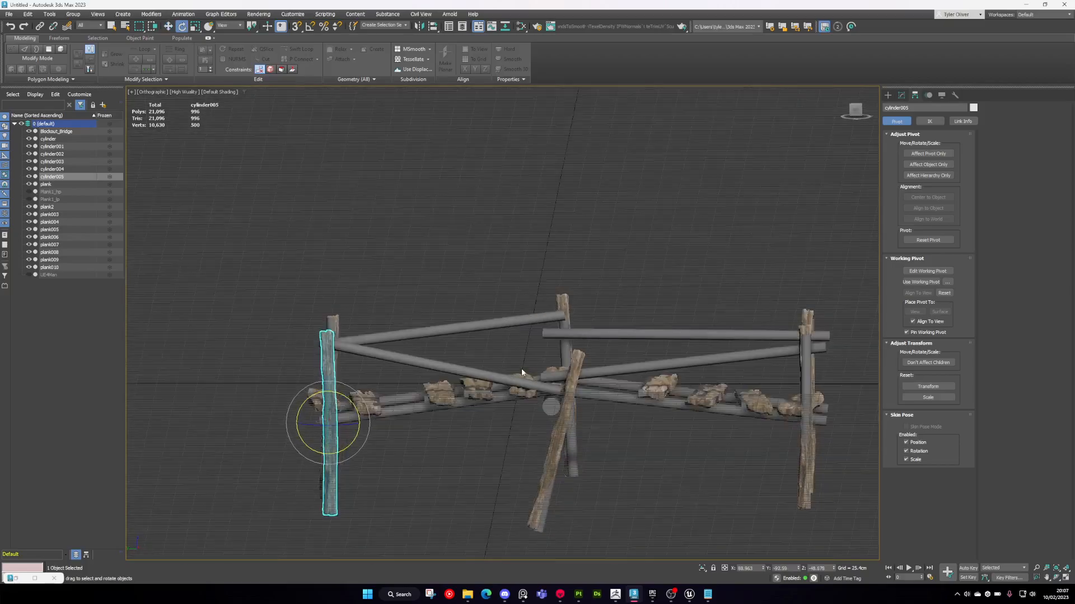
left_click_drag(361, 398, 402, 451, "shift")
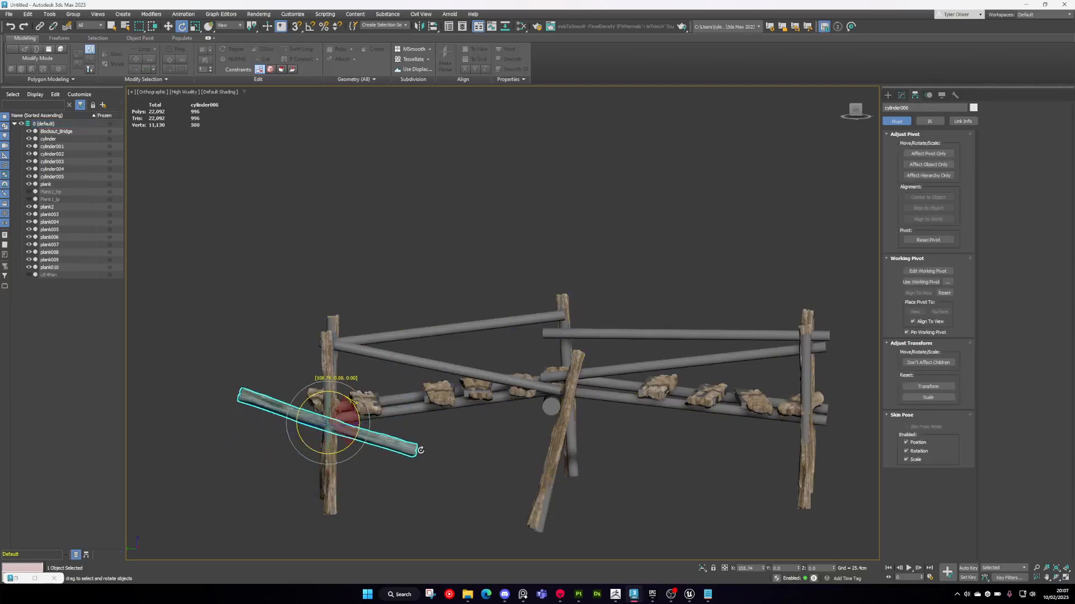
left_click(538, 333)
- Move the lengthwise log up to the first section's blockout handrail on the leaning post's side
middle_click_drag(518, 350, 487, 384, "alt")
key("w")
middle_click_drag(339, 417, 310, 412, "alt")
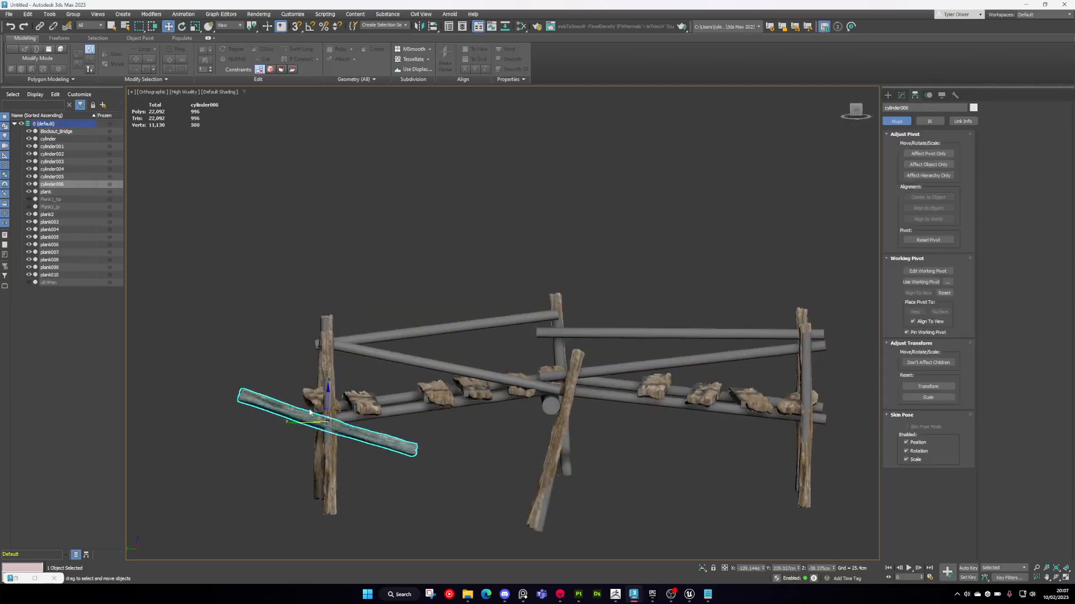
left_click_drag(314, 410, 443, 355)
mouse_move(443, 355)
middle_mouse_down("alt")
mouse_move(446, 374)
mouse_move(456, 352)
middle_mouse_up("alt")
scroll(448, 371, "up", 4)
- Rotate the handrail log to follow the blockout rail's slope and direction, and shift it sideways onto the rail
key("e")
left_click_drag(476, 351, 478, 336)
middle_click_drag(479, 336, 477, 371, "alt")
left_click_drag(439, 365, 414, 366)
middle_click_drag(414, 366, 423, 392, "alt")
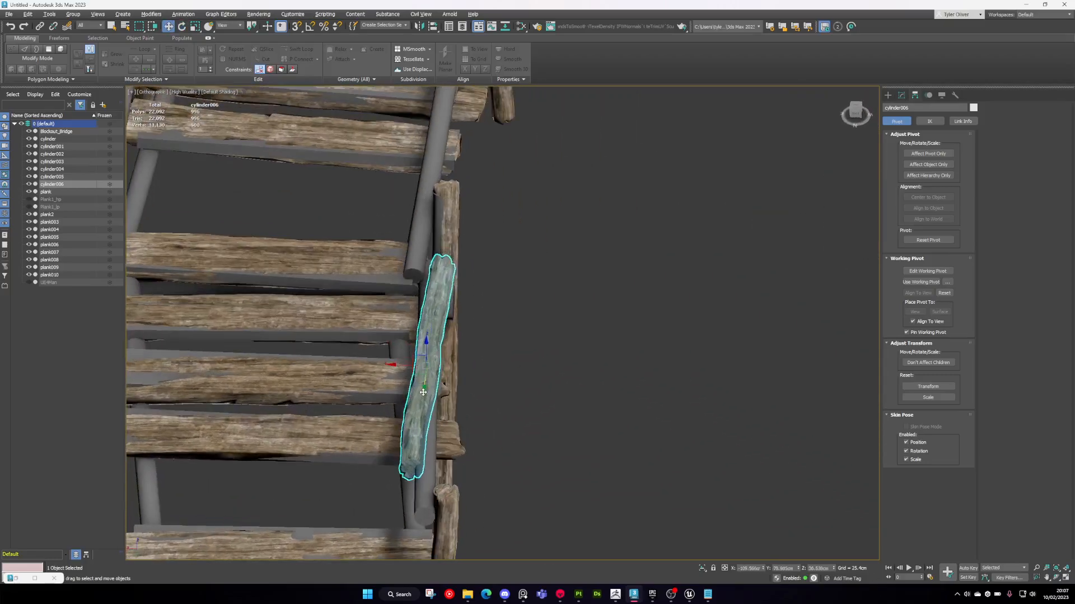
left_click_drag(437, 382, 444, 383)
middle_click_drag(442, 383, 589, 299, "alt")
- Scale the first section's handrail log lengthwise so it spans from the corner post to the leaning middle post
key("r")
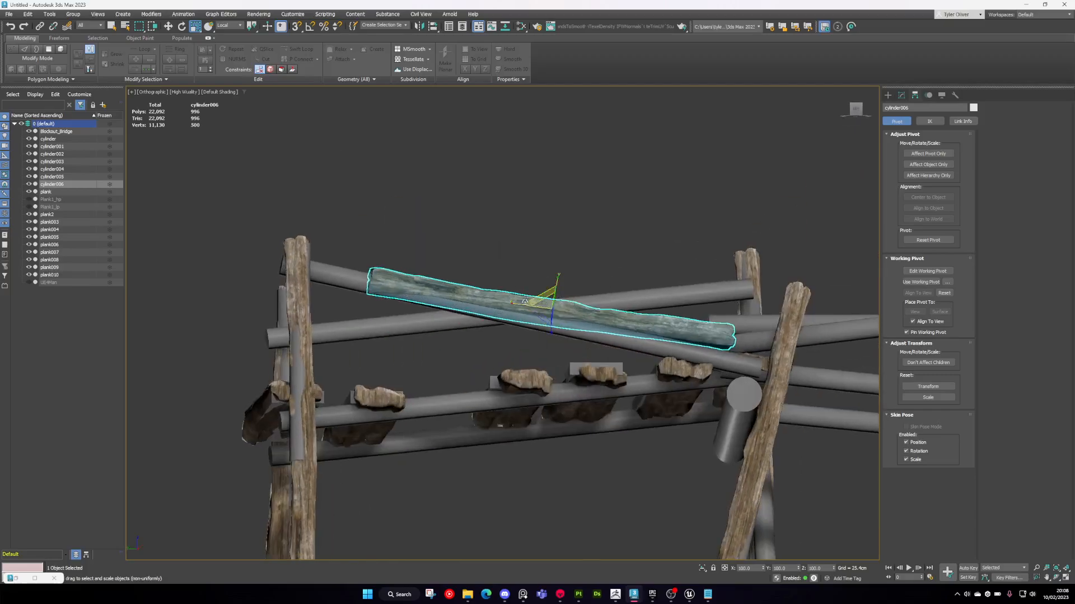
left_click_drag(545, 308, 580, 319)
middle_click_drag(544, 303, 545, 308, "alt")
left_click_drag(529, 308, 525, 308)
middle_click_drag(538, 308, 604, 289, "alt")
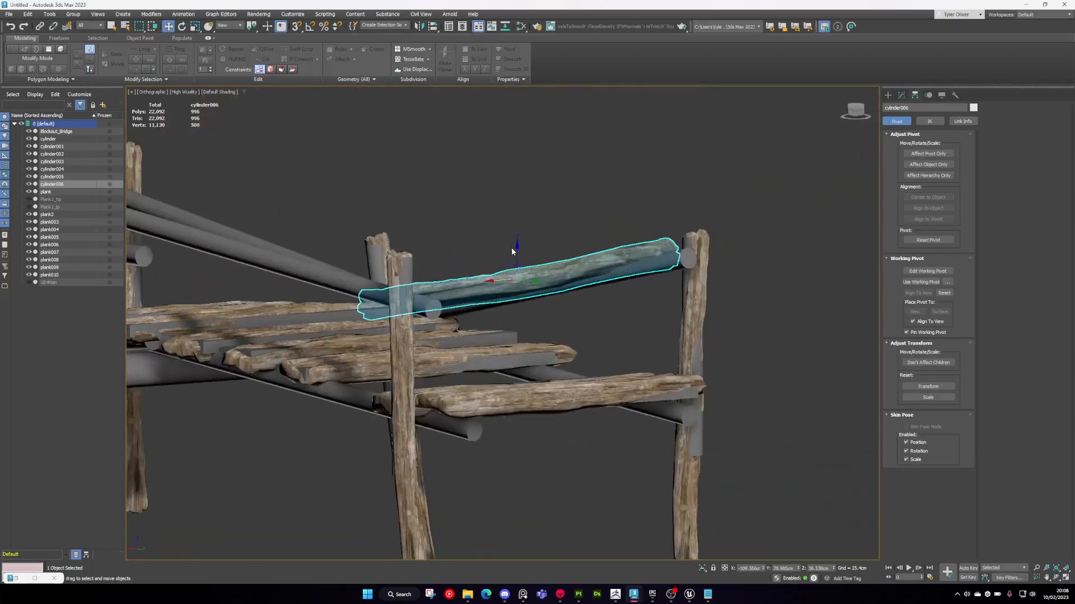
- Fine-tune the first handrail log's placement so its ends overlap the corner post and the leaning middle post
middle_click_drag(514, 248, 533, 286, "alt")
left_click_drag(543, 284, 560, 274)
middle_click_drag(560, 275, 584, 286, "alt")
left_click_drag(550, 261, 558, 256)
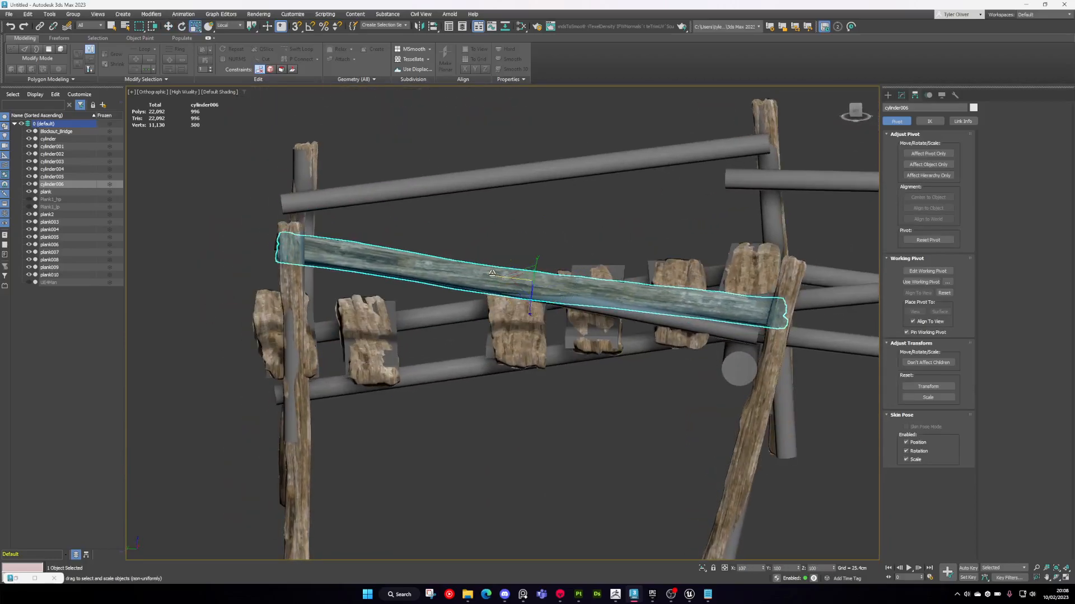
middle_click_drag(491, 272, 498, 302, "alt")
middle_click_drag(632, 297, 429, 281)
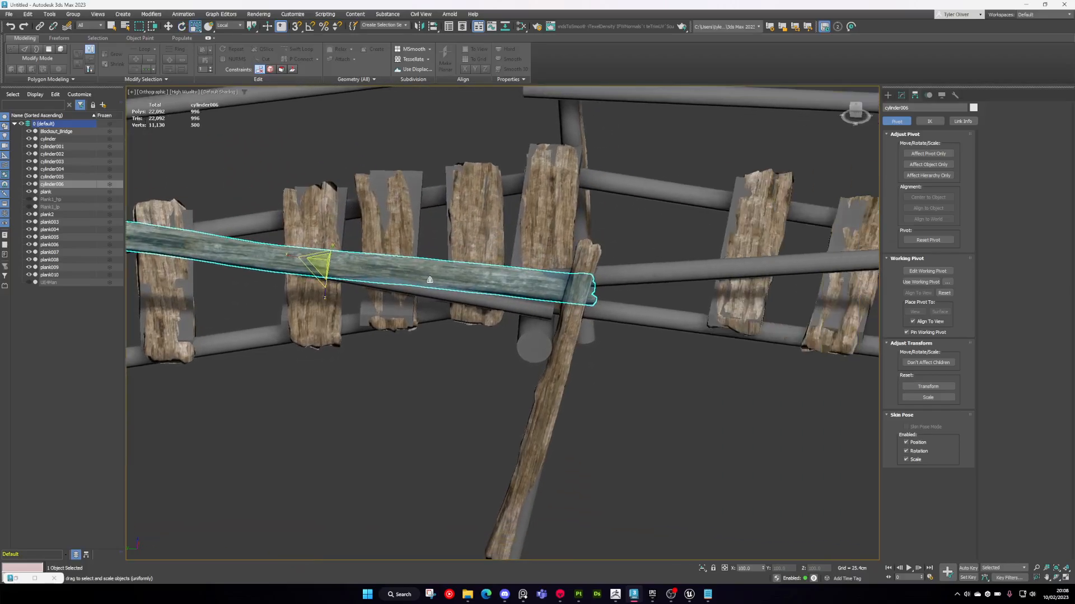
scroll(429, 280, "down", 2)
- Copy the first section's handrail log along the bridge to the second section on the same side
mouse_move(585, 267)
middle_mouse_down("alt")
mouse_move(602, 282)
mouse_move(463, 299)
middle_mouse_up("alt")
key("w")
key("e")
mouse_move(347, 270)
left_mouse_down("shift")
mouse_move(355, 291)
mouse_move(784, 267)
mouse_move(697, 278)
left_mouse_up("shift")
left_click(529, 332)
key("w")
middle_click_drag(697, 278, 690, 301, "alt")
- Rotate the second section's handrail log to match the direction and slope of the blockout rail
key("e")
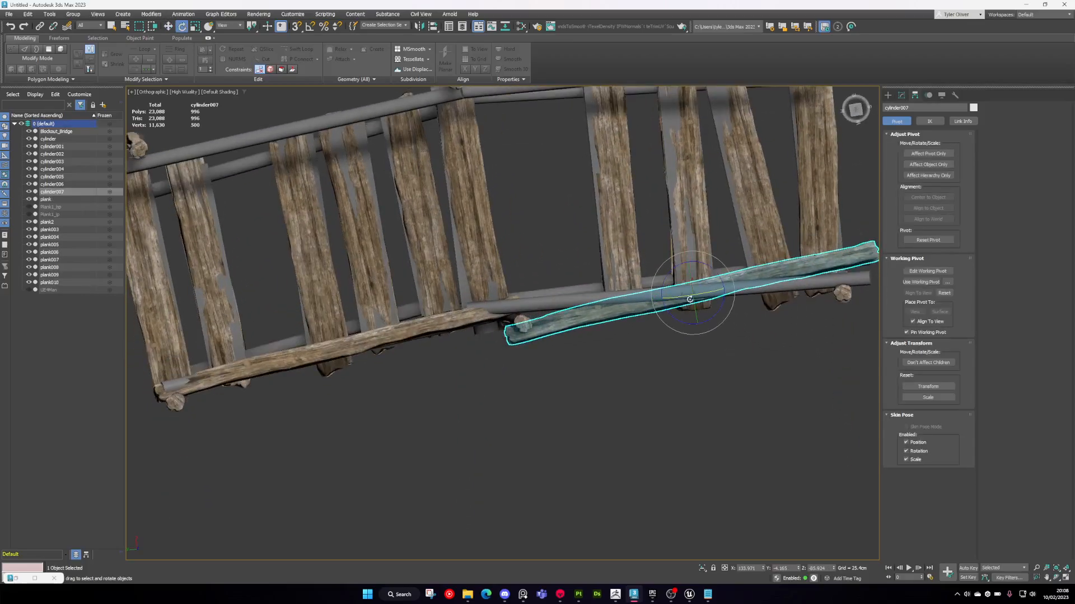
left_click_drag(712, 267, 668, 283)
key("w")
mouse_move(669, 283)
middle_mouse_down("alt")
mouse_move(731, 274)
mouse_move(682, 291)
middle_mouse_up("alt")
left_click_drag(698, 265, 698, 261)
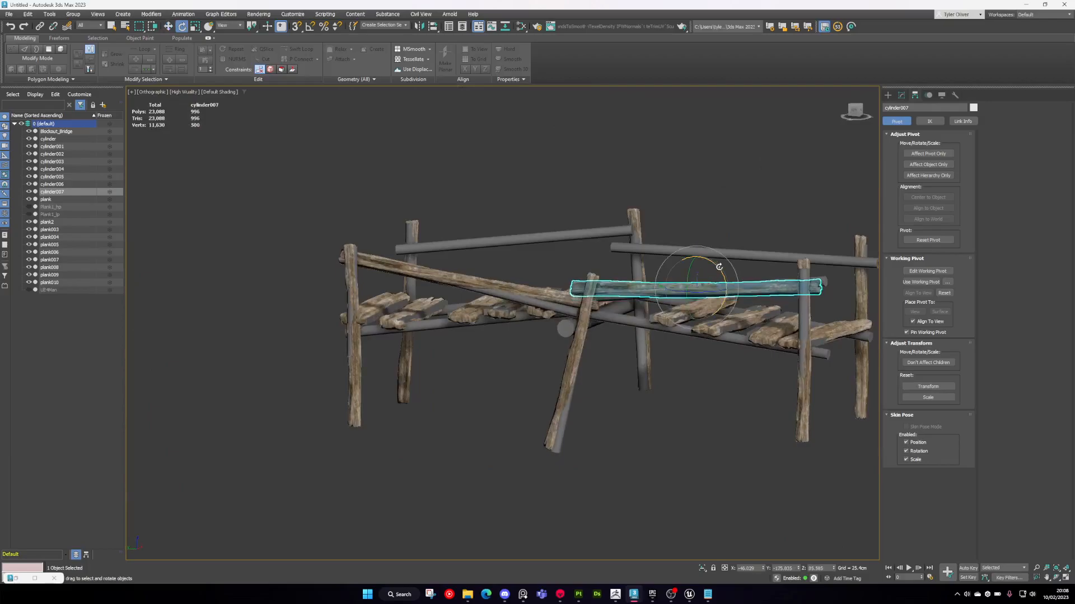
- Copy the second section's handrail log across the bridge onto the opposite side's blockout rail
middle_click_drag(719, 266, 638, 302, "alt")
key("w")
mouse_move(718, 285)
left_mouse_down("shift")
mouse_move(889, 276)
mouse_move(867, 273)
left_mouse_up("shift")
left_click(543, 333)
middle_click_drag(829, 260, 527, 274)
mouse_move(616, 324)
middle_mouse_down("alt")
mouse_move(514, 281)
mouse_move(578, 265)
mouse_move(551, 259)
mouse_move(554, 224)
mouse_move(568, 307)
mouse_move(552, 220)
mouse_move(567, 230)
mouse_move(549, 233)
middle_mouse_up("alt")
scroll(547, 302, "up", 5)
key("e")
mouse_move(563, 299)
middle_mouse_down("alt")
mouse_move(647, 276)
mouse_move(700, 168)
mouse_move(485, 242)
mouse_move(582, 302)
middle_mouse_up("alt")
key("w")
- Copy a handrail log to the first section's rail on the side opposite the leaning post
left_click(715, 159)
left_click_drag(590, 237, 716, 302, "shift")
scroll(643, 327, "up", 4)
middle_click_drag(643, 327, 593, 255, "alt")
middle_click_drag(713, 266, 487, 317)
- Move and rotate the opposite side's first-section handrail log to fit against its two posts
left_click_drag(498, 256, 474, 218)
middle_click_drag(474, 218, 480, 253, "alt")
key("e")
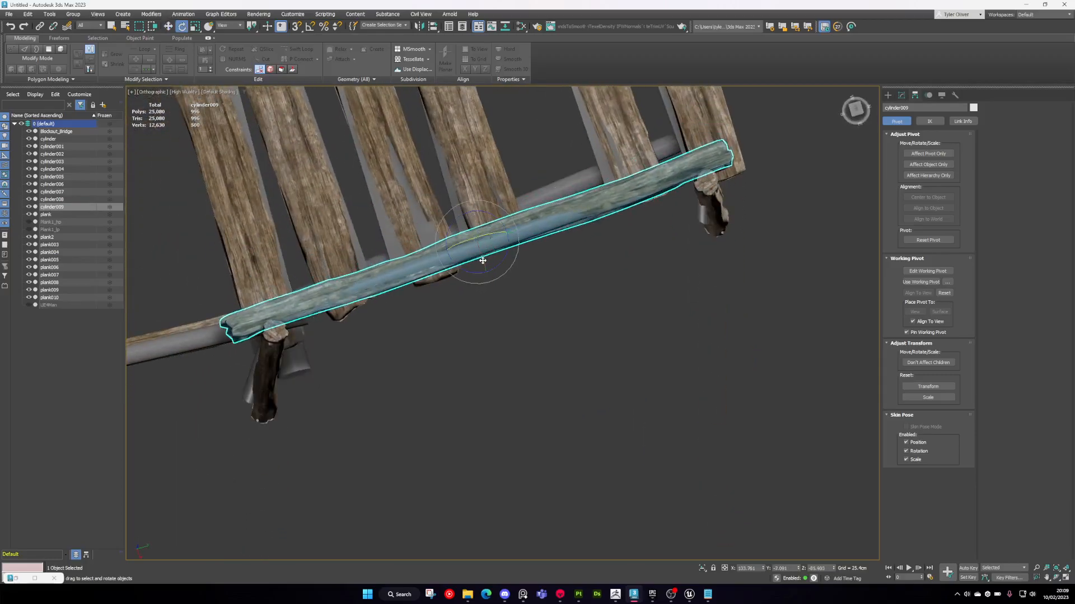
left_click_drag(482, 249, 470, 209)
left_click_drag(502, 259, 507, 250)
middle_click_drag(507, 250, 495, 215, "alt")
left_click_drag(495, 215, 500, 222)
- Create a rotated copy of the leaning middle post log, laid across the bridge as a crossbeam
middle_click_drag(500, 222, 417, 330, "alt")
left_click(436, 292)
scroll(454, 316, "up", 5)
mouse_move(413, 282)
left_mouse_down("shift")
mouse_move(470, 231)
mouse_move(442, 230)
left_mouse_up("shift")
left_click(527, 330)
middle_click_drag(511, 328, 554, 308, "alt")
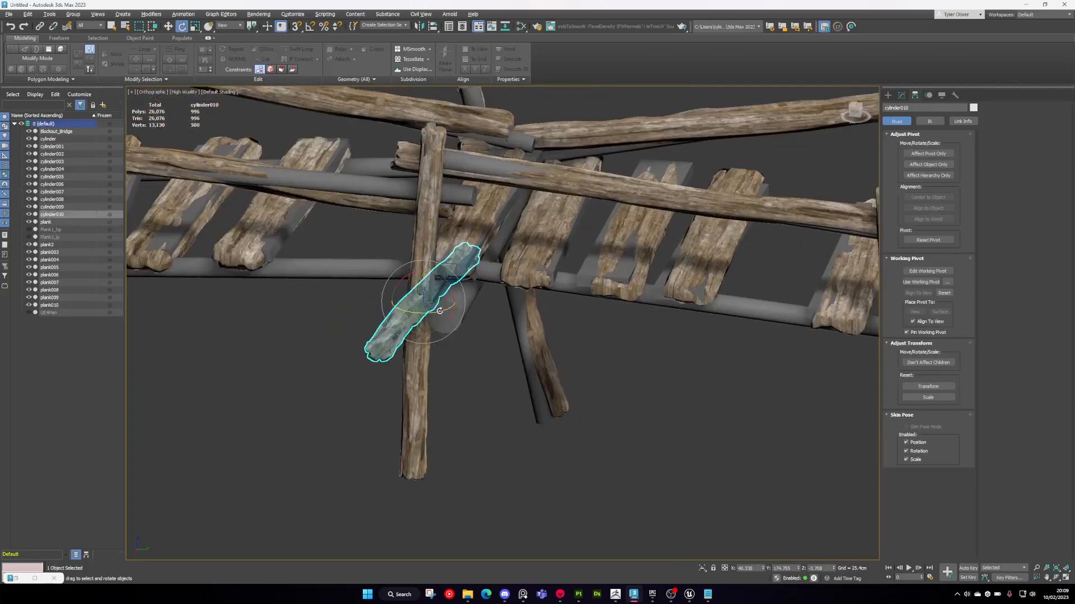
- Move the crossbeam log onto the blockout crossbeam beneath the middle of the bridge
key("w")
left_click_drag(439, 291, 445, 296)
middle_click_drag(459, 302, 471, 312, "alt")
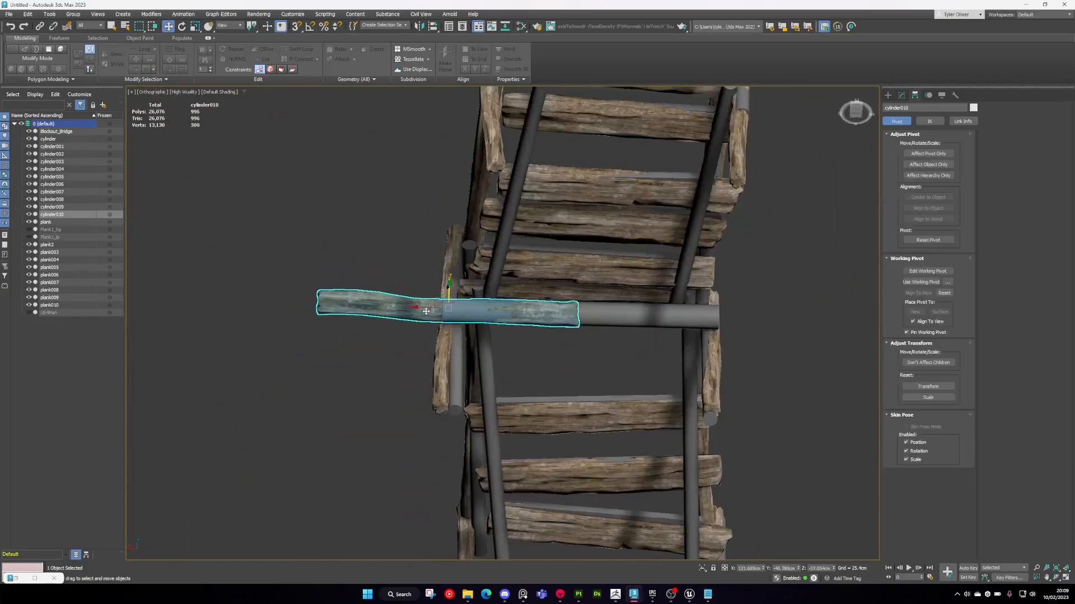
left_click_drag(556, 310, 559, 310)
- Rotate the crossbeam log to align it with the blockout crossbeam under the deck
key("r")
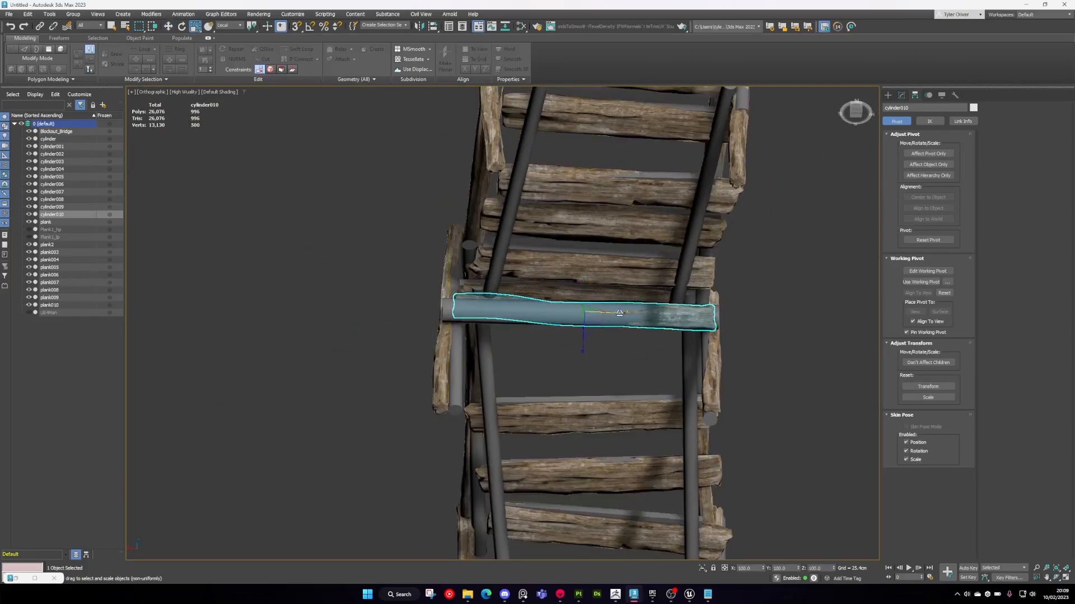
key("e")
mouse_move(622, 311)
middle_mouse_down("alt")
mouse_move(566, 302)
mouse_move(592, 292)
mouse_move(612, 306)
middle_mouse_up("alt")
left_click_drag(590, 286, 577, 295)
key("w")
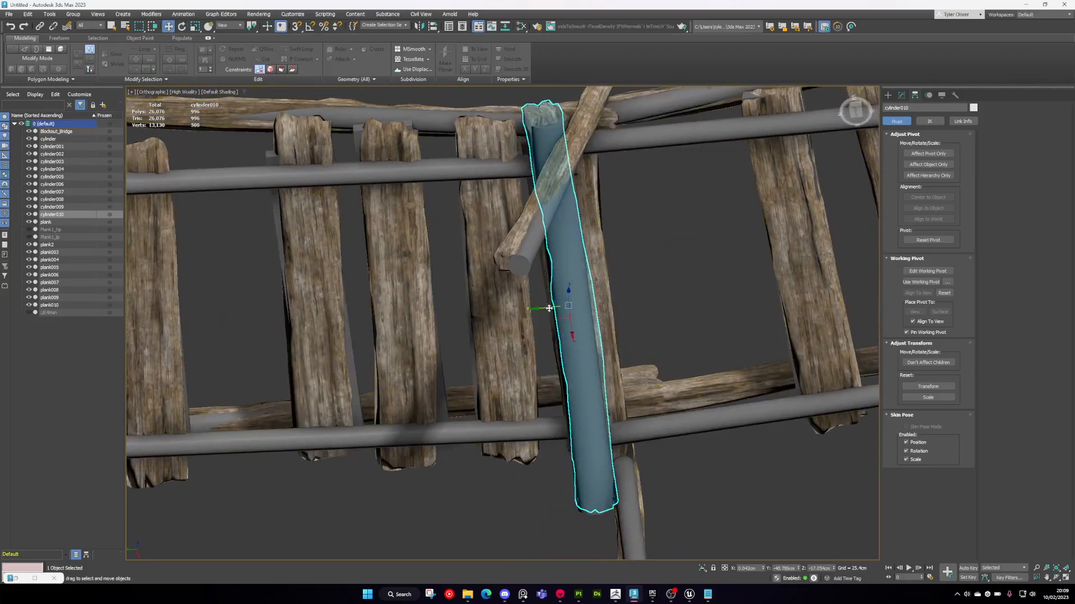
- Select the four handrail logs together and copy them straight down to the level of the lower side beams
scroll(548, 307, "down", 5)
middle_click_drag(548, 307, 597, 373, "alt")
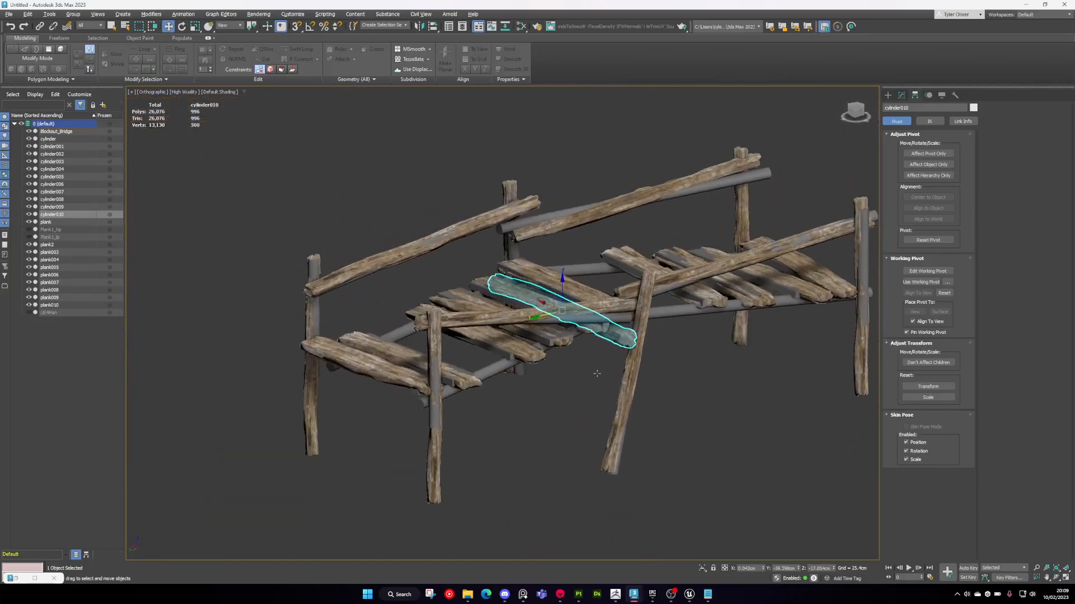
left_click(477, 219, "ctrl")
middle_click_drag(715, 263, 581, 279, "alt")
mouse_move(560, 273)
left_mouse_down("shift")
mouse_move(561, 337)
mouse_move(562, 322)
left_mouse_up("shift")
key("Return")
- Tilt the first section's lower beam log on the leaning post's side towards the blockout beam's slope
scroll(584, 353, "up", 5)
left_click(588, 362)
middle_click_drag(588, 362, 556, 355, "alt")
key("e")
left_click_drag(561, 368, 572, 362)
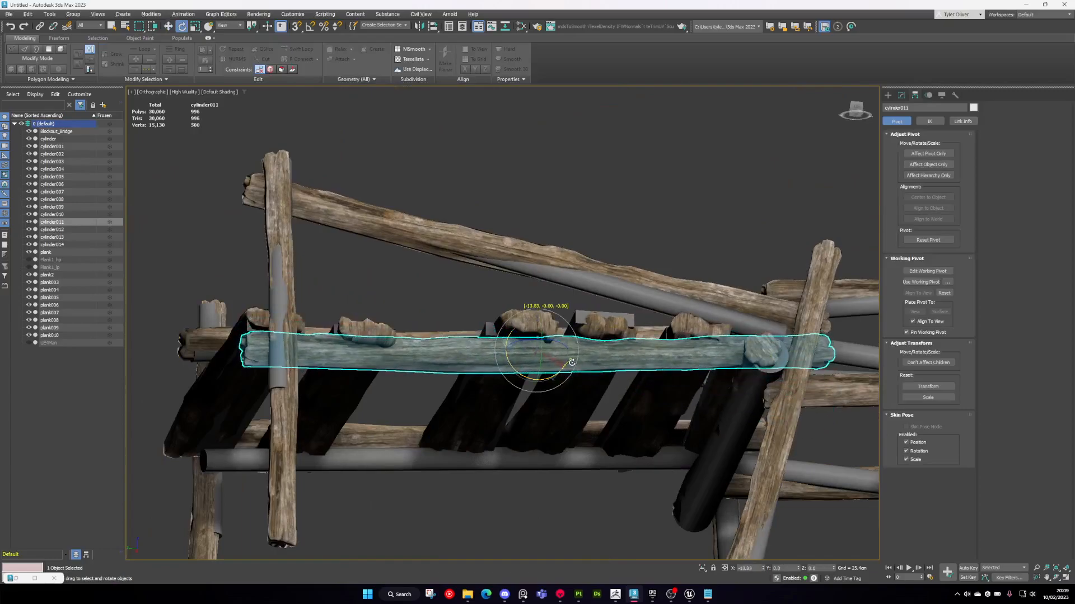
- Turn the same lower beam log in plan and position it along the blockout beam under the planks
middle_click_drag(571, 362, 564, 394, "alt")
left_click_drag(548, 363, 555, 397)
middle_click_drag(541, 387, 559, 347, "alt")
key("w")
scroll(549, 358, "up", 3)
key("e")
scroll(548, 356, "down", 4)
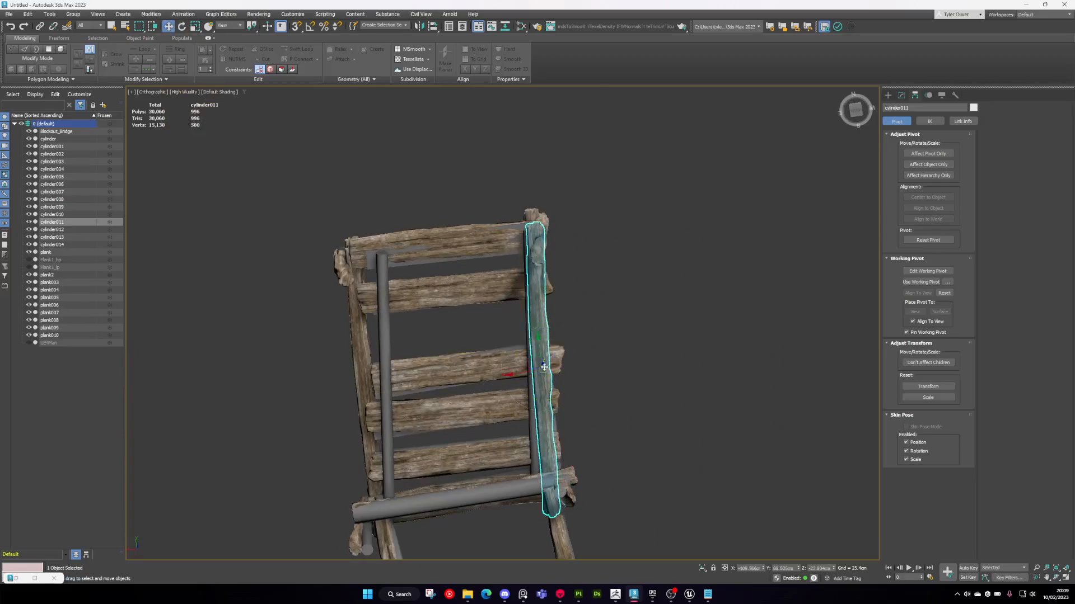
- Move the first section's opposite lower beam log inward under the planks and rotate it towards the blockout beam
middle_click_drag(392, 359, 529, 296)
left_click(519, 295)
scroll(528, 297, "up", 3)
left_click_drag(497, 331, 523, 331)
middle_click_drag(526, 314, 544, 324, "alt")
left_click_drag(568, 312, 576, 315)
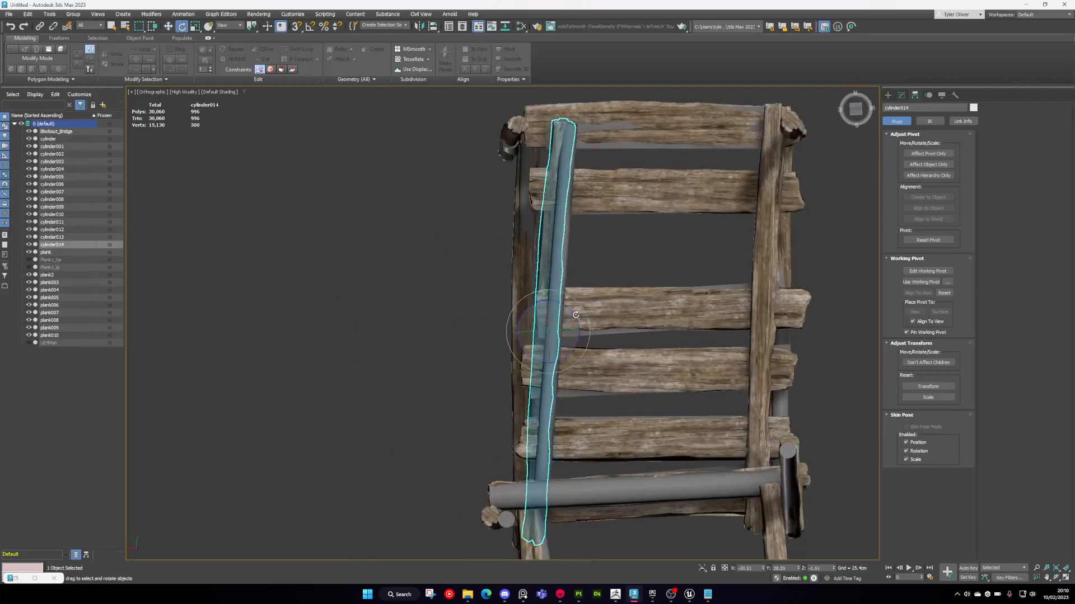
- Refine the tilt and height of the first section's opposite lower beam log to cover the blockout beam
middle_click_drag(566, 308, 589, 354, "alt")
left_click_drag(575, 312, 550, 326)
middle_click_drag(550, 326, 545, 315, "alt")
key("e")
left_click_drag(578, 340, 577, 337)
middle_click_drag(577, 338, 554, 361, "alt")
key("w")
left_click_drag(548, 330, 548, 337)
- Tilt the second section's lower beam log on the side opposite the leaning post and adjust its height
middle_click_drag(549, 337, 503, 340, "alt")
left_click(442, 369)
middle_click_drag(441, 368, 414, 351, "alt")
key("e")
left_click_drag(416, 345, 416, 335)
middle_click_drag(417, 336, 413, 315, "alt")
key("w")
left_click_drag(395, 341, 395, 360)
middle_click_drag(395, 360, 479, 319, "alt")
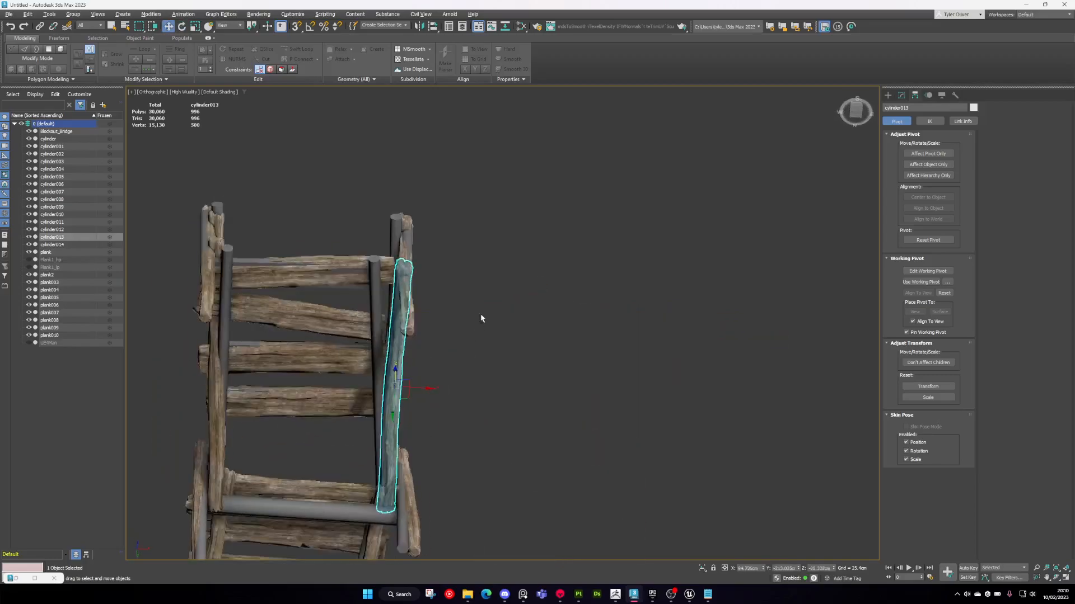
- Turn the second section's opposite lower beam log parallel to the blockout beam and move it into place
scroll(413, 393, "up", 3)
left_click_drag(414, 382, 414, 376)
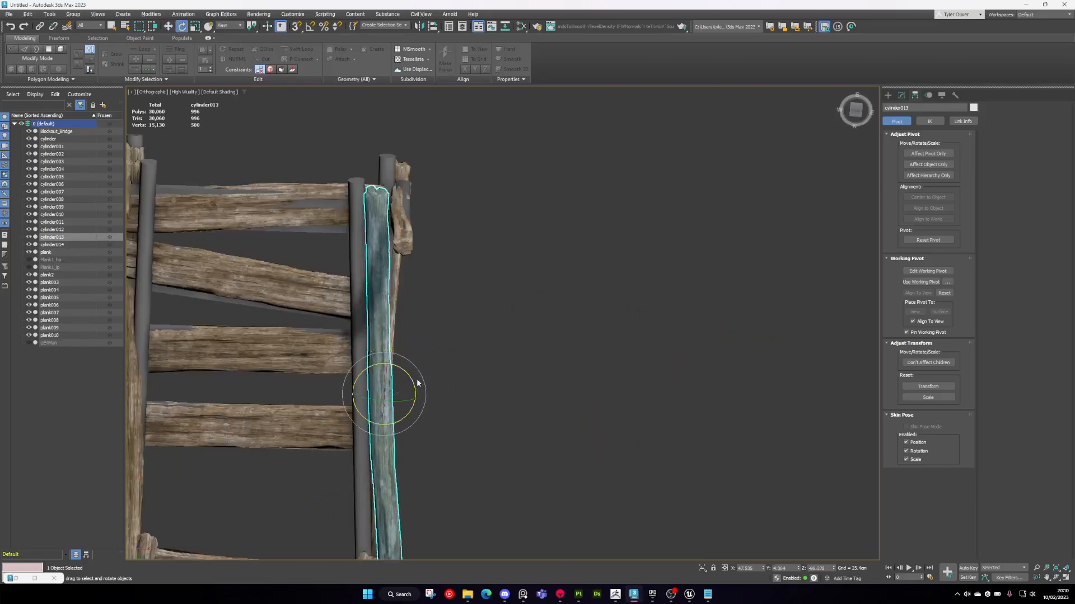
middle_click_drag(417, 383, 496, 335)
key("w")
left_click_drag(498, 323, 472, 297)
middle_click_drag(472, 297, 554, 297, "alt")
- Fit the second section's lower beam log on the leaning post's side to the slope and height of the blockout beam
key("w")
mouse_move(573, 298)
left_mouse_down("shift")
mouse_move(421, 290)
mouse_move(472, 297)
left_mouse_up("shift")
left_click(572, 331)
mouse_move(557, 325)
middle_mouse_down("alt")
mouse_move(494, 334)
mouse_move(470, 296)
mouse_move(482, 298)
mouse_move(473, 333)
mouse_move(473, 270)
middle_mouse_up("alt")
left_click(460, 295)
key("e")
scroll(473, 270, "up", 3)
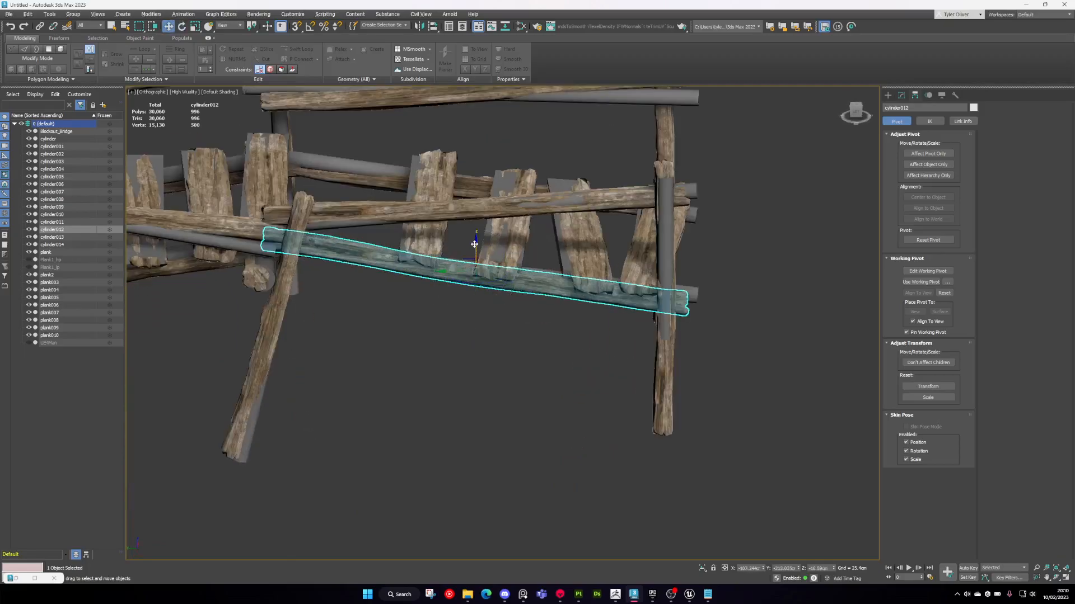
left_click_drag(474, 244, 475, 247)
middle_click_drag(508, 267, 542, 241, "alt")
- Hide the Blockout_Bridge object so only the textured planks and logs are displayed
left_click(542, 241)
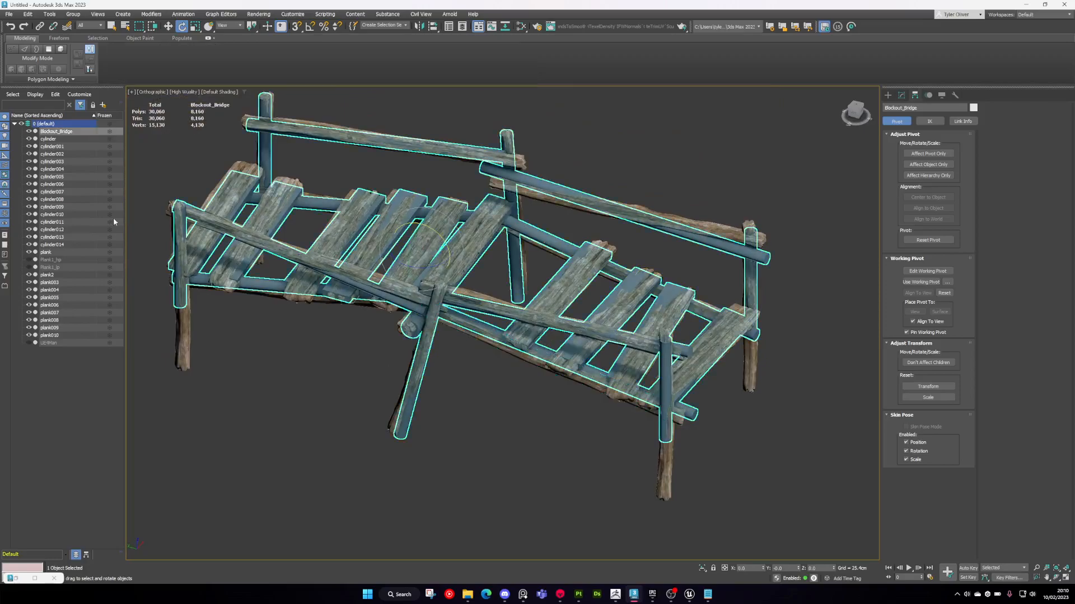
left_click(29, 130)
left_click(444, 284)
middle_click_drag(443, 283, 618, 293, "alt")
- Shift the first section's lower beam log on the leaning post's side along the bridge, away from the middle post
left_click(589, 348)
scroll(497, 308, "up", 5)
middle_click_drag(497, 309, 638, 286, "alt")
scroll(614, 339, "down", 2)
middle_click_drag(614, 338, 530, 313, "alt")
key("w")
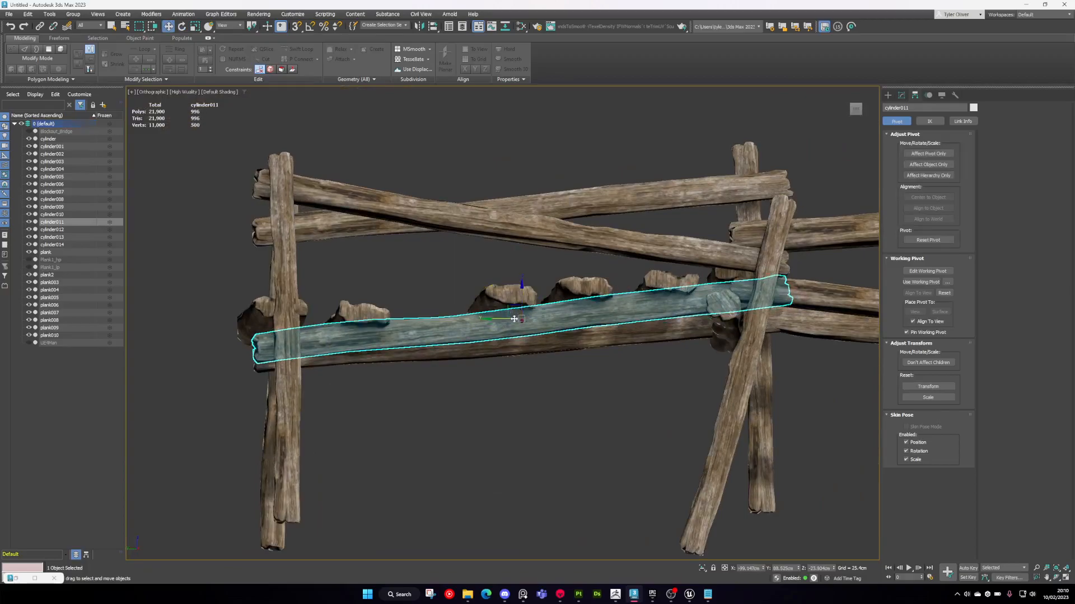
left_click_drag(493, 322, 475, 305)
- Examine how the lower beam logs meet at the leaning middle post, and select the second section's lower log there
middle_click_drag(474, 305, 597, 462, "alt")
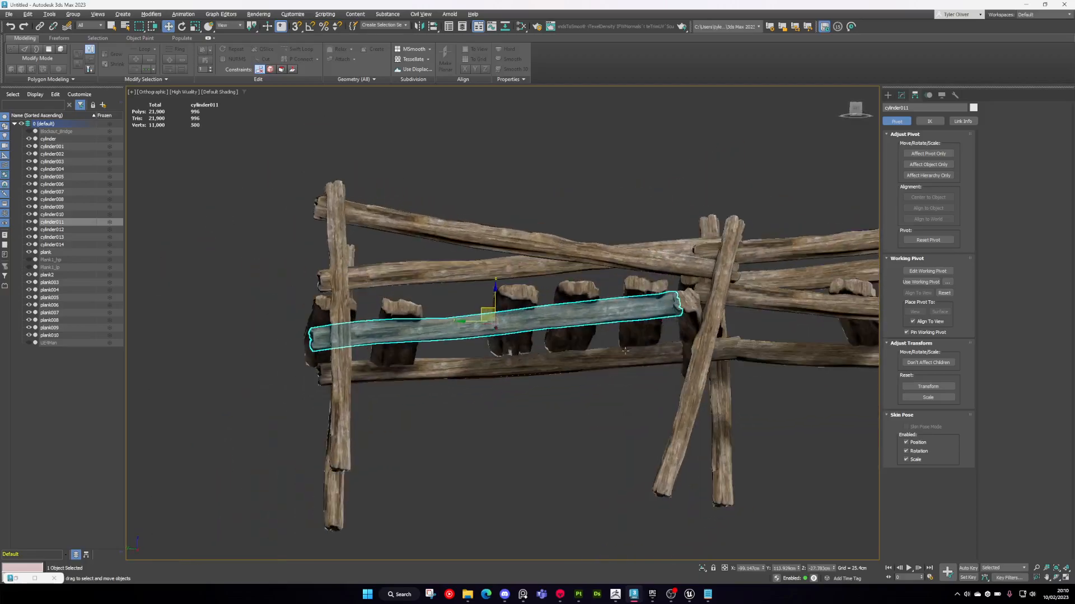
scroll(597, 463, "up", 10)
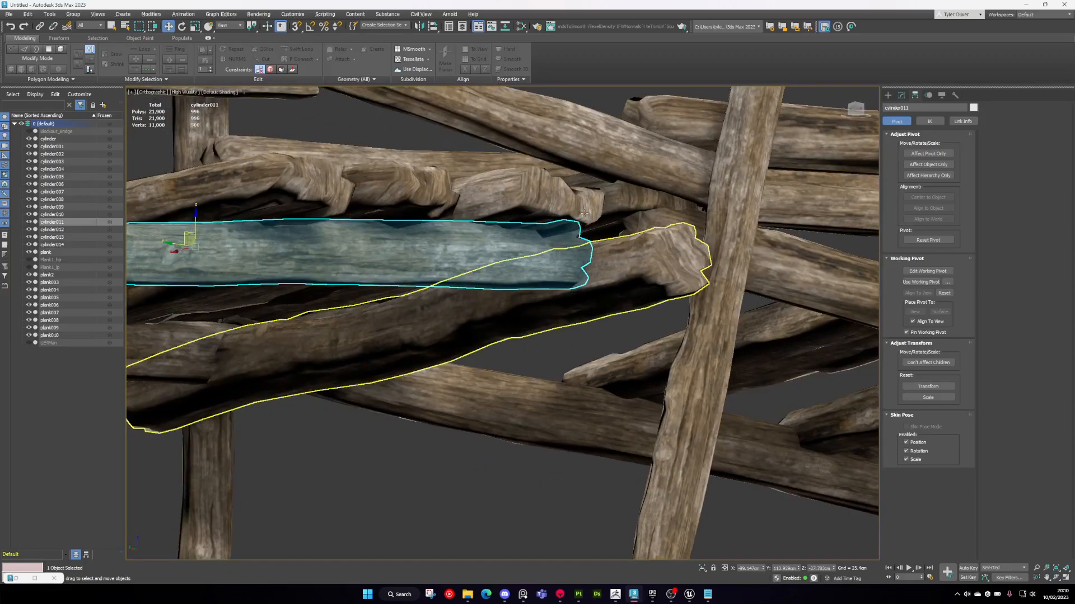
scroll(581, 228, "down", 5)
middle_click_drag(581, 228, 551, 261, "alt")
scroll(660, 155, "up", 3)
scroll(712, 205, "down", 3)
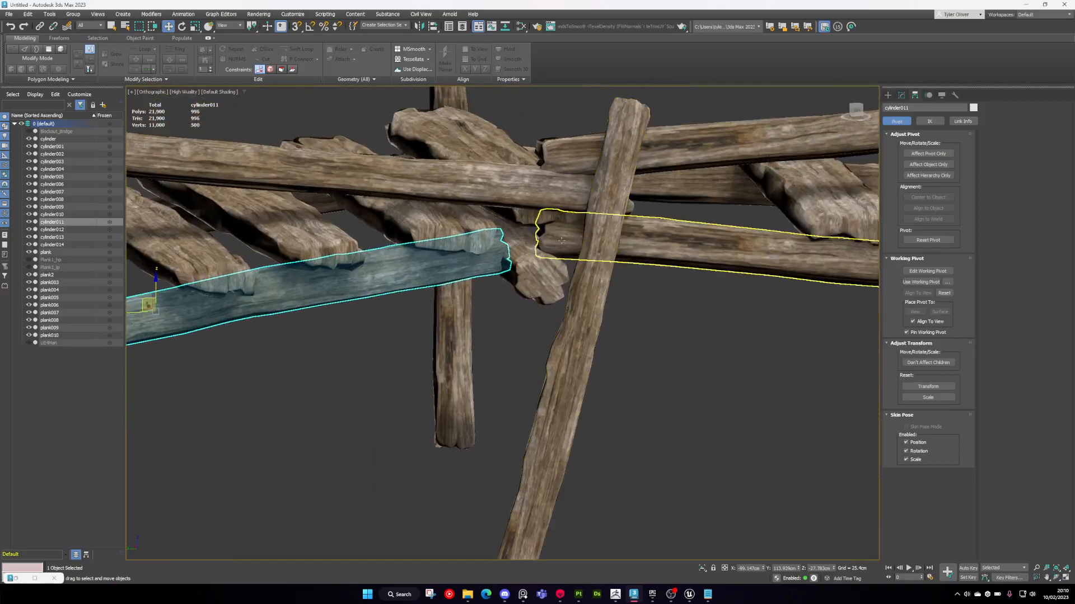
left_click(711, 216)
middle_click_drag(710, 215, 522, 277, "alt")
scroll(538, 260, "down", 5)
scroll(584, 269, "up", 3)
scroll(556, 276, "up", 2)
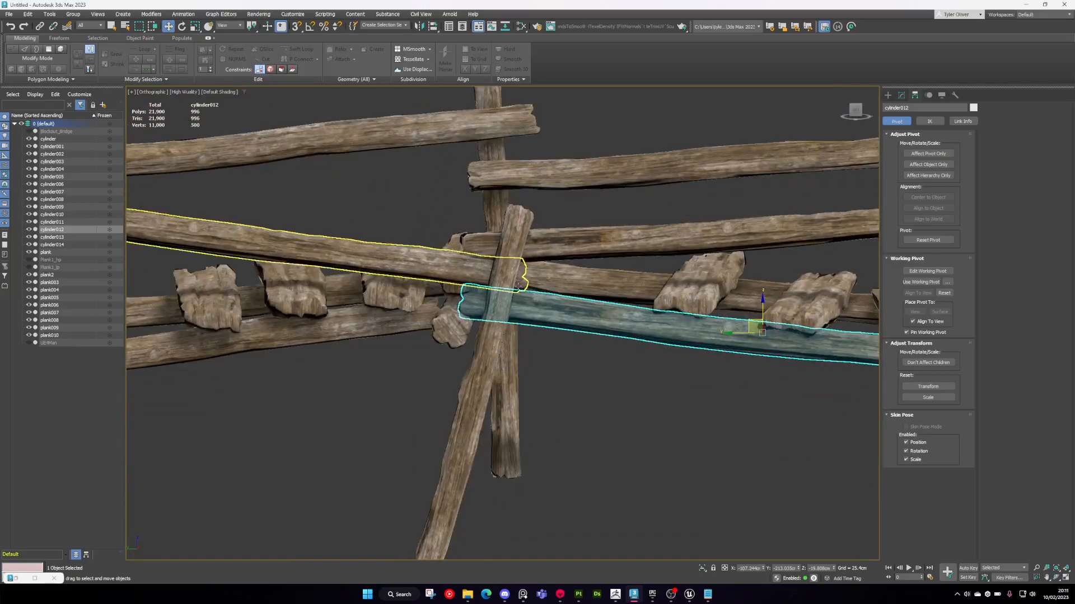
- Lower the second section's lower beam log slightly on the leaning post's side
middle_click_drag(466, 246, 494, 333, "alt")
left_click(487, 311)
middle_click_drag(442, 400, 517, 334, "alt")
left_click(559, 352)
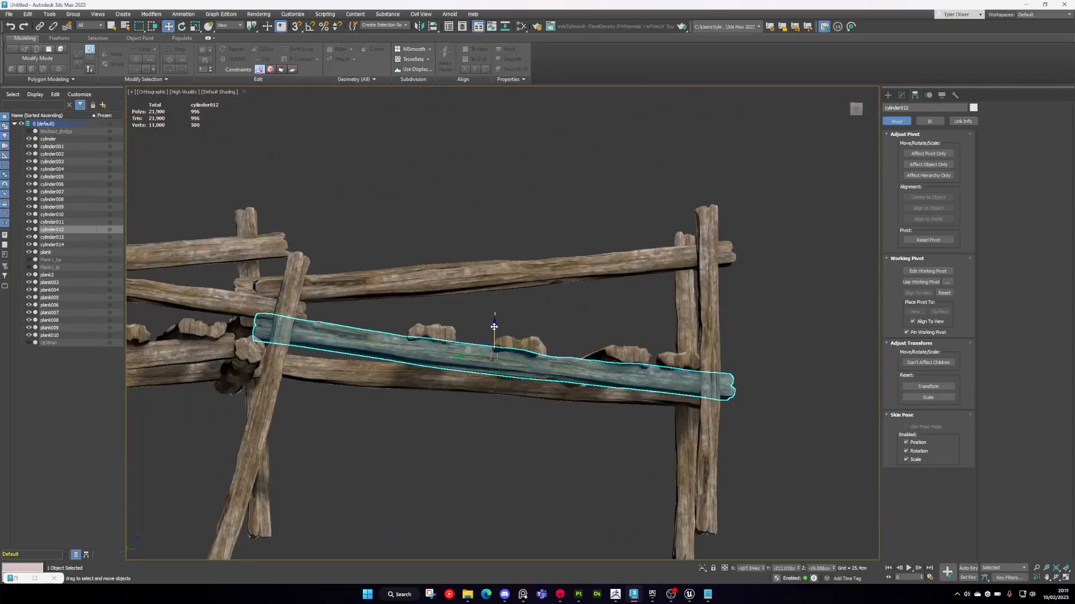
left_click_drag(494, 327, 494, 335)
middle_click_drag(494, 334, 439, 352, "alt")
scroll(491, 339, "down", 5)
scroll(607, 361, "up", 5)
- Shift the second section's lower beam log on the upright middle post's side along the bridge, away from that post
middle_click_drag(607, 361, 593, 324, "alt")
left_click(522, 348)
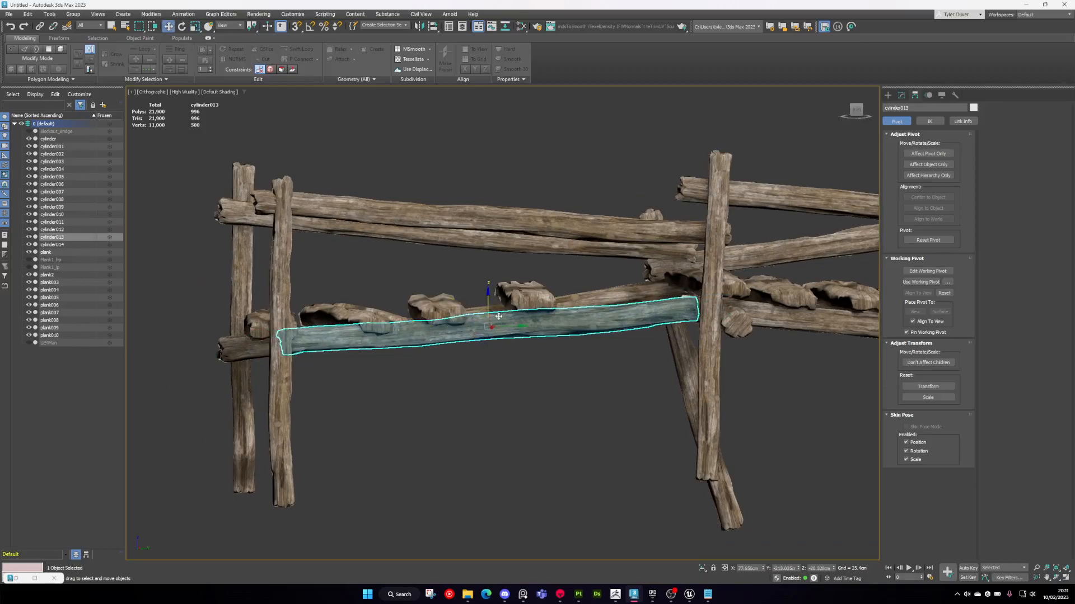
left_click_drag(485, 320, 475, 324)
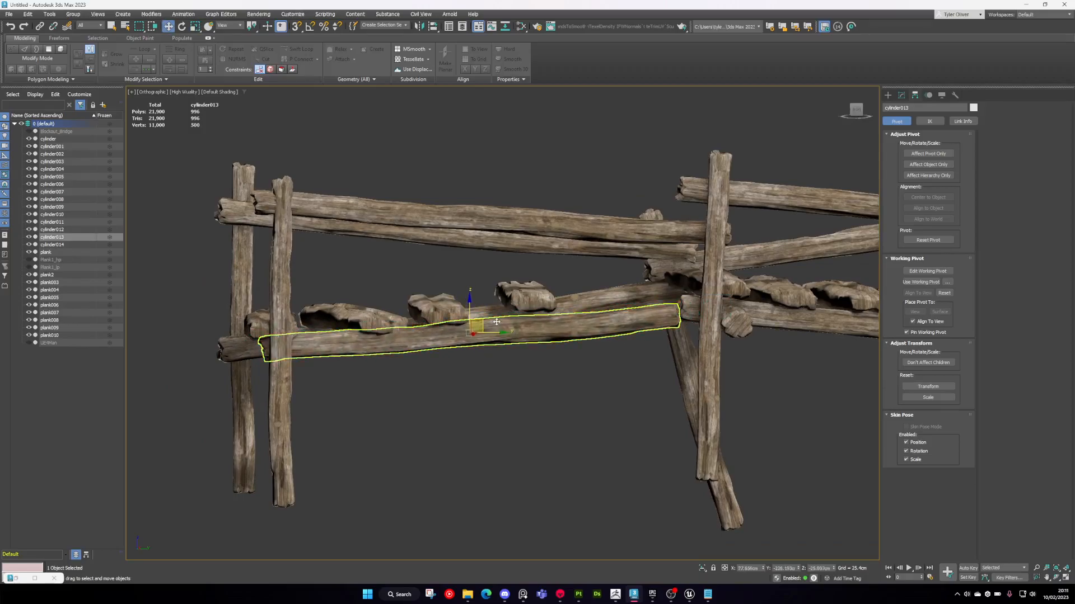
middle_click_drag(500, 314, 700, 326, "alt")
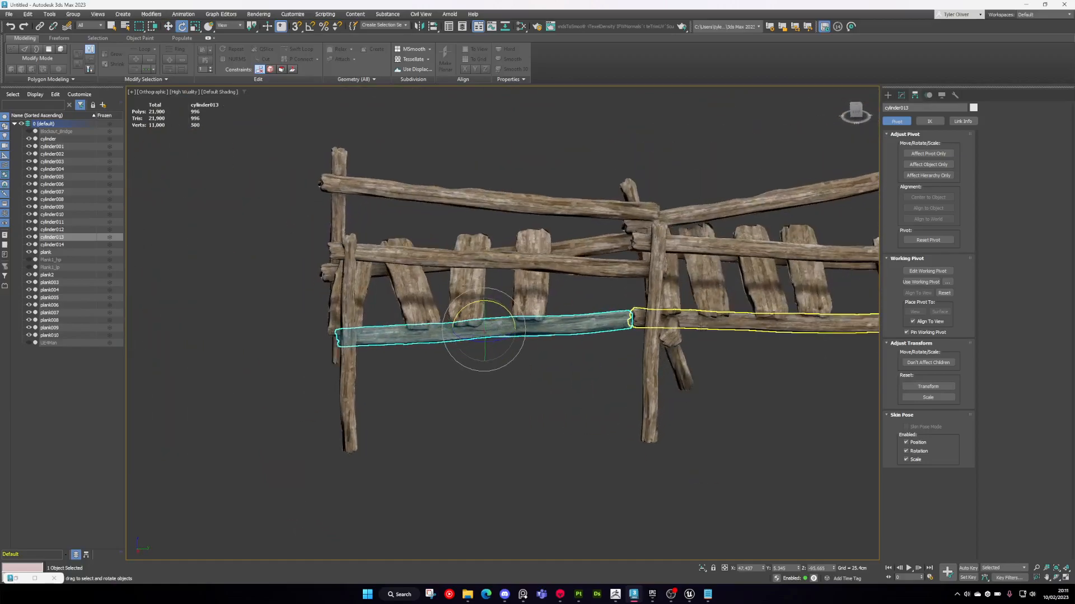
- Tilt the upright middle post slightly and reposition it where the lower beam logs meet
left_click(701, 326)
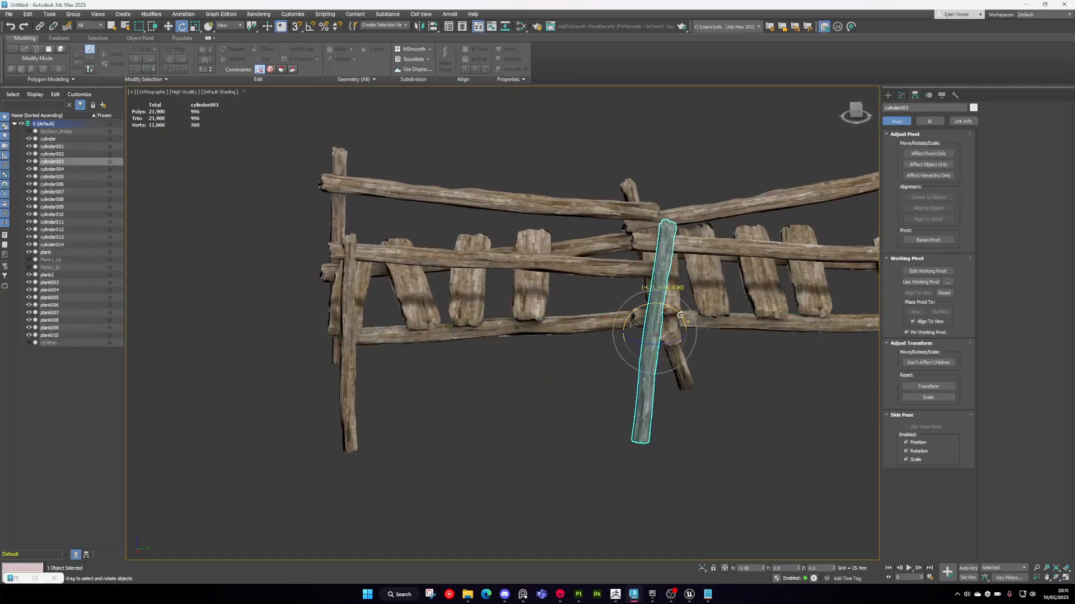
left_click_drag(680, 332, 668, 332)
left_click(674, 338)
middle_click_drag(686, 338, 678, 257, "alt")
scroll(678, 257, "up", 2)
left_click_drag(680, 272, 675, 289)
middle_click_drag(675, 289, 720, 376, "alt")
- Examine the whole assembled bridge from several sides for gaps or misplaced logs and planks
scroll(684, 292, "down", 4)
left_click(724, 406)
scroll(723, 405, "down", 3)
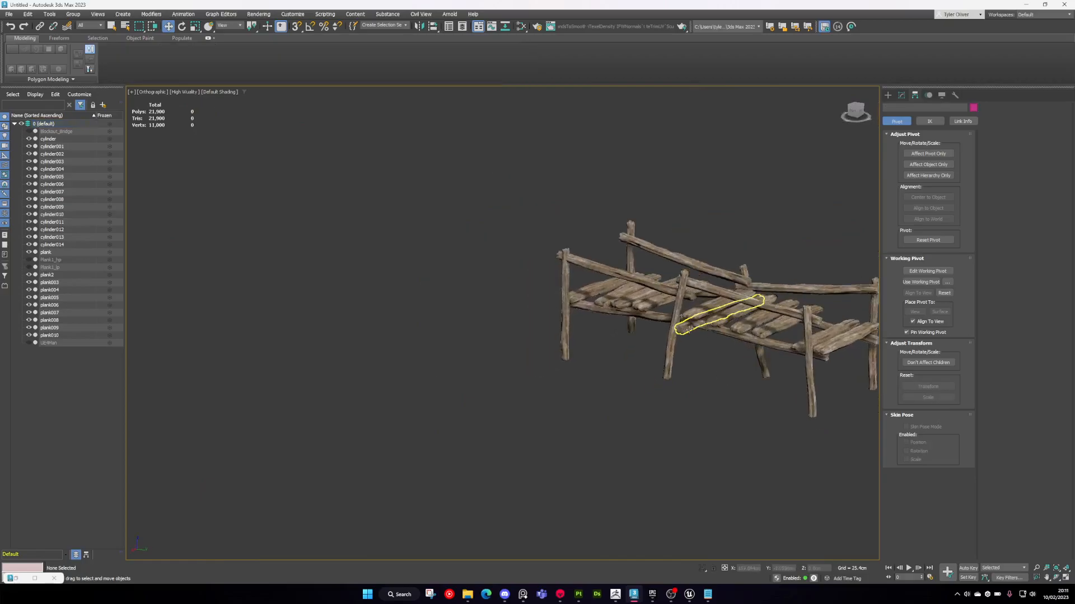
scroll(689, 329, "up", 5)
left_click(689, 329)
scroll(691, 329, "down", 5)
middle_click_drag(753, 331, 301, 188, "alt")
left_click_drag(719, 437, 719, 438)
- Attach all the cylinder logs and remaining planks to the end plank as one Editable Poly object
left_click(365, 302)
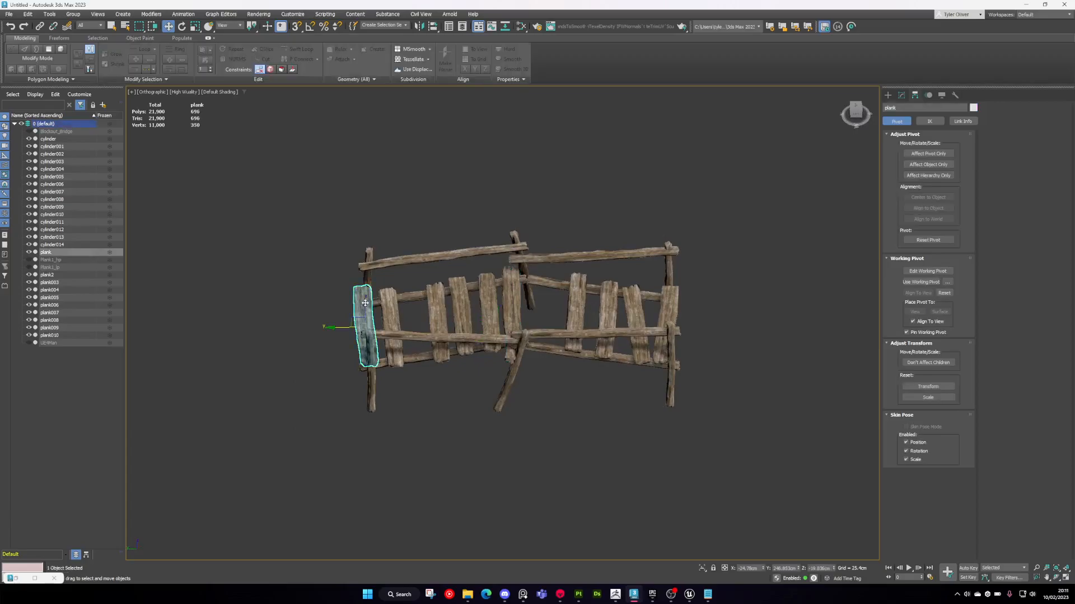
left_click(901, 96)
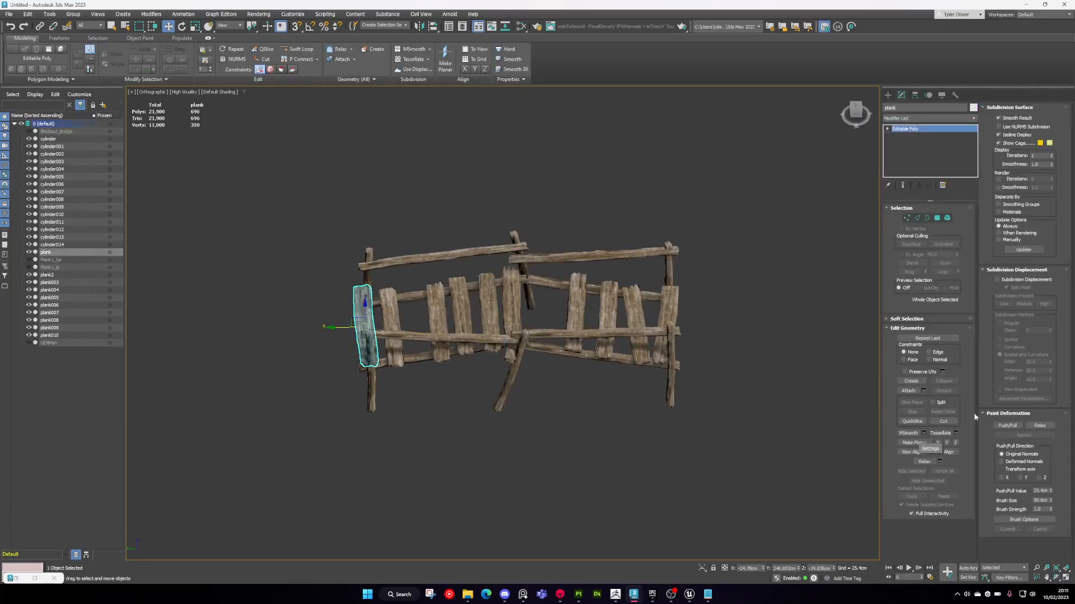
left_click(925, 390)
left_click_drag(94, 9, 274, 241)
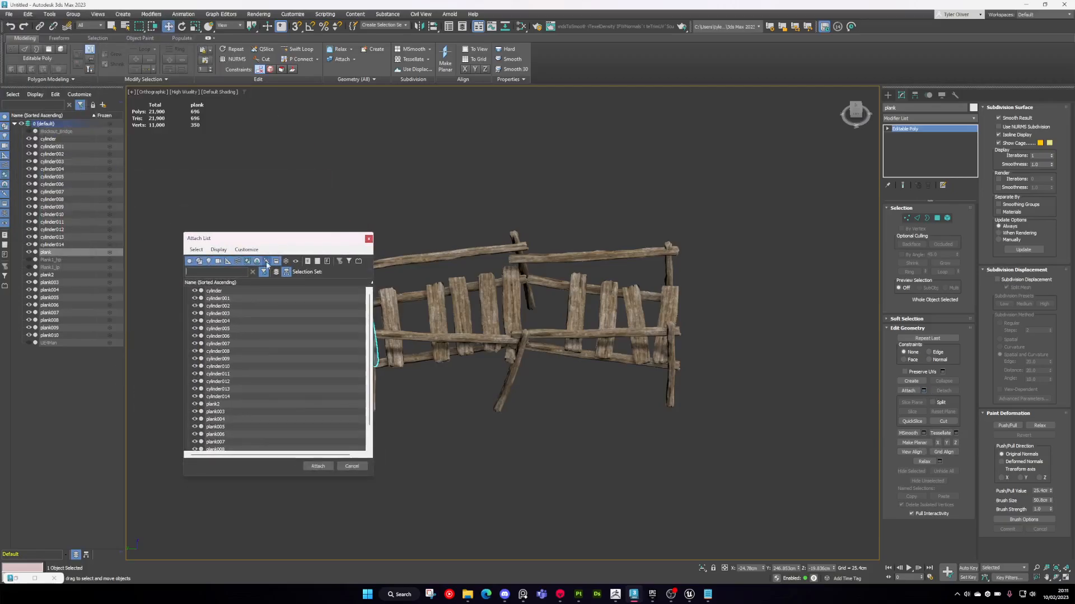
scroll(235, 403, "down", 1)
left_click(230, 443, "shift")
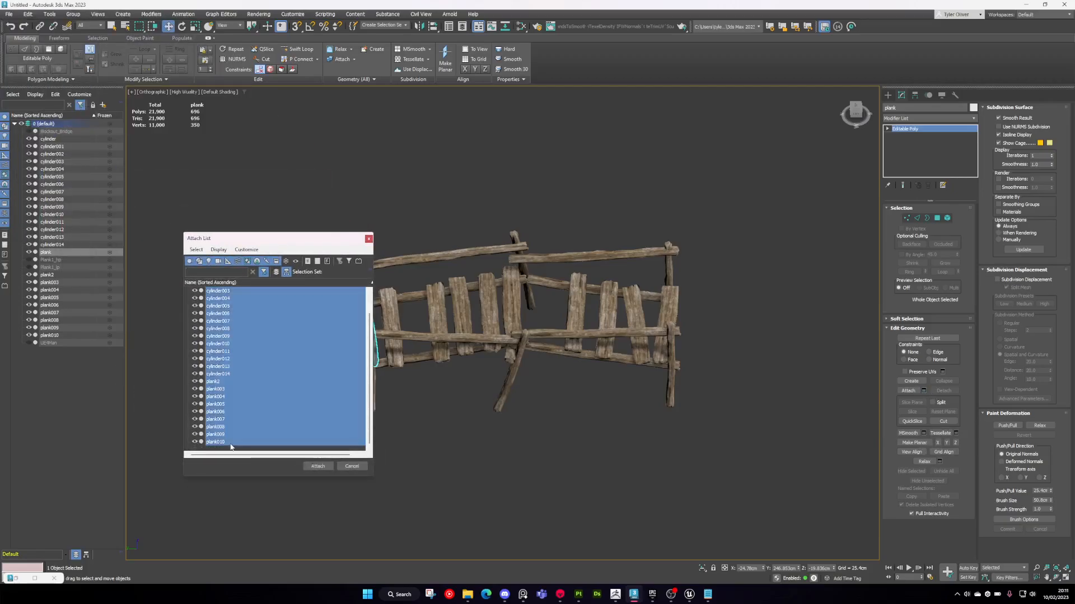
left_click(325, 466)
- Centre the combined bridge's pivot on the object and reset its scale
left_click(550, 347)
middle_click_drag(497, 359, 816, 239)
left_click(569, 351)
left_click(915, 96)
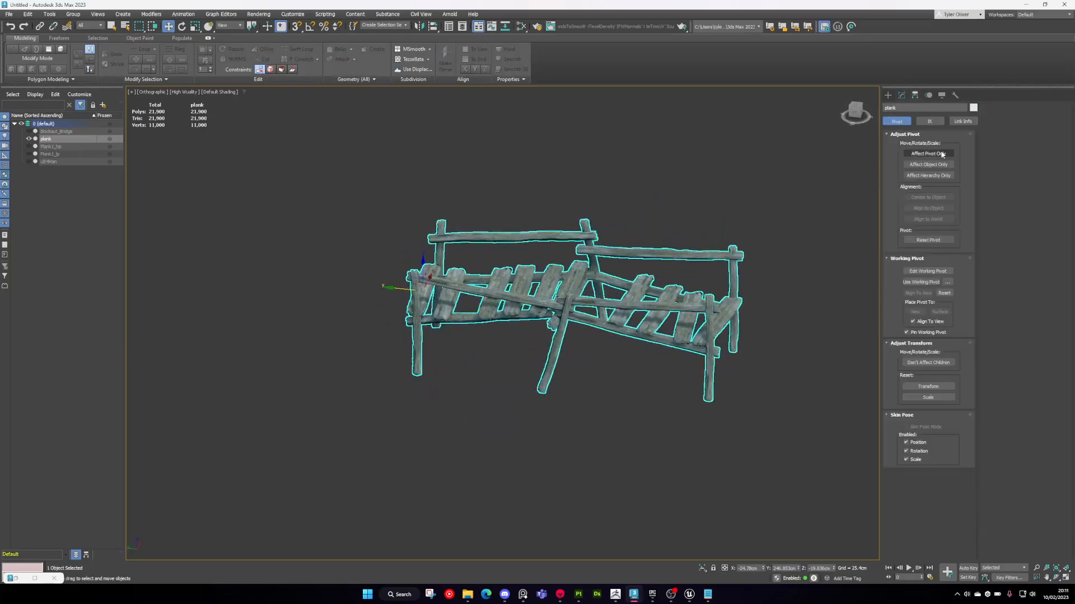
left_click(945, 397)
middle_click_drag(607, 283, 580, 294, "alt")
scroll(557, 311, "up", 4)
scroll(567, 263, "down", 4)
middle_click_drag(700, 268, 776, 602, "alt")
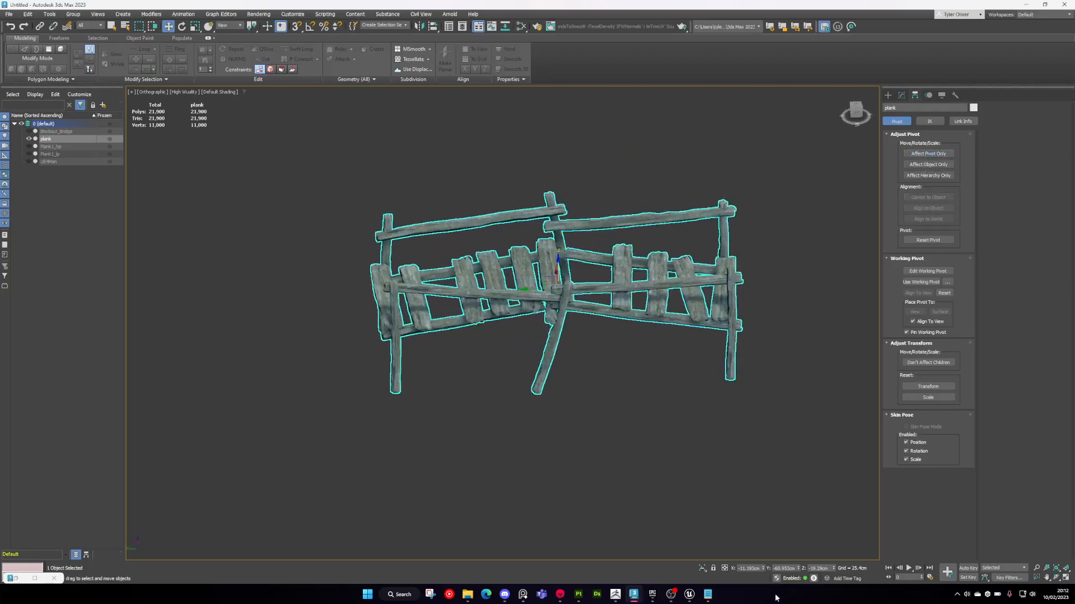
- Move the combined bridge to the world origin at X 0, Y 0, Z 0 and frame it in perspective
right_click(762, 569)
right_click(798, 569)
right_click(833, 568)
middle_click_drag(656, 402, 561, 357, "alt")
scroll(595, 382, "down", 3)
middle_click_drag(572, 347, 591, 319, "alt")
key("p")
key("z")
middle_click_drag(347, 276, 378, 229, "alt")
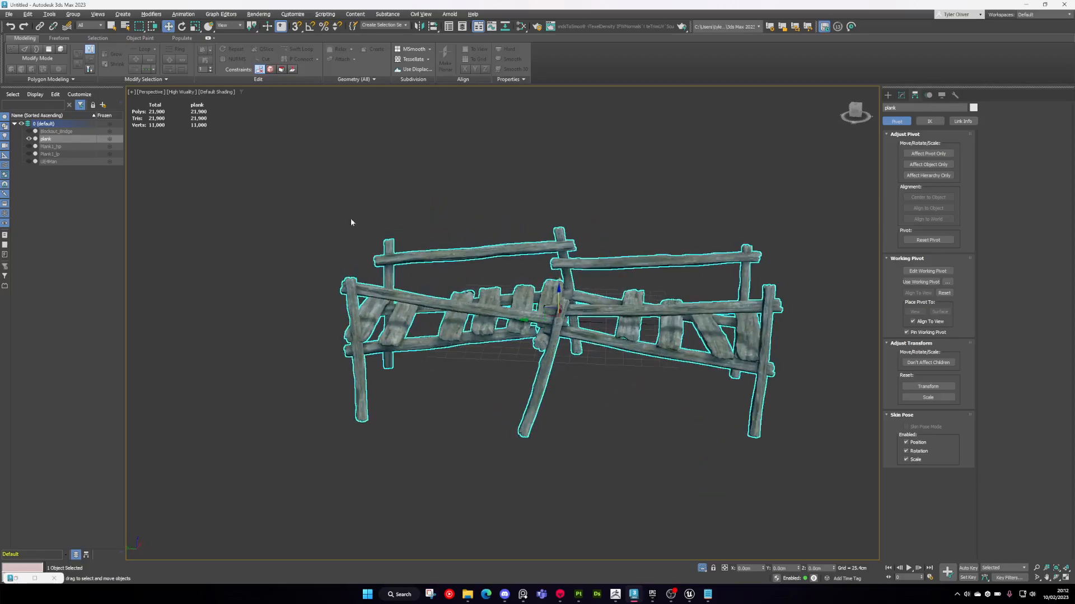
- Rename the combined bridge object as Bridge01
left_click_drag(904, 108, 859, 108)
type("Bridge")
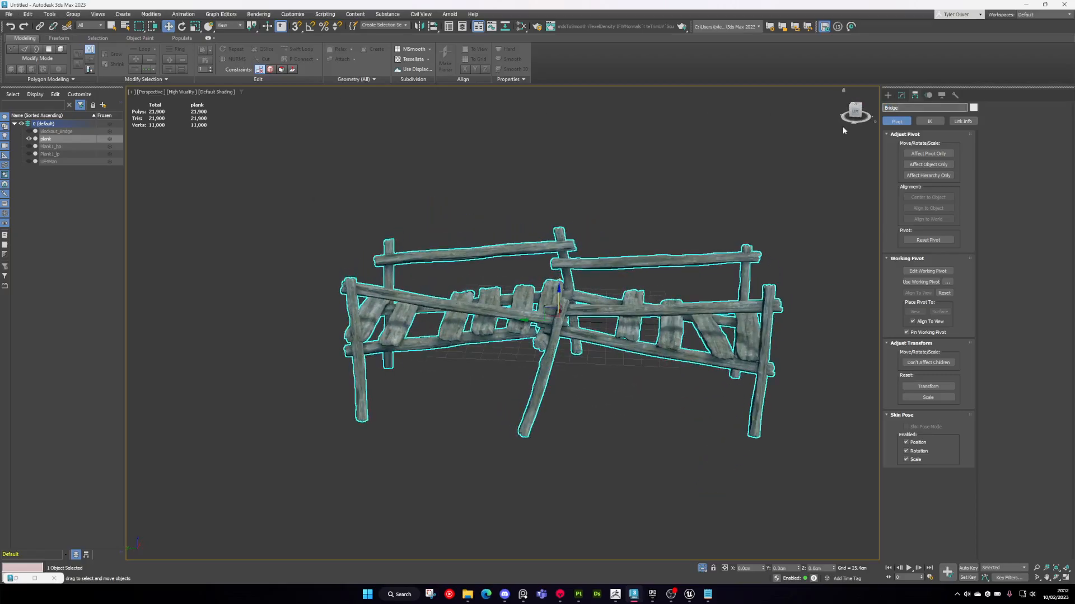
type("01")
key("Return")
left_click(9, 14)
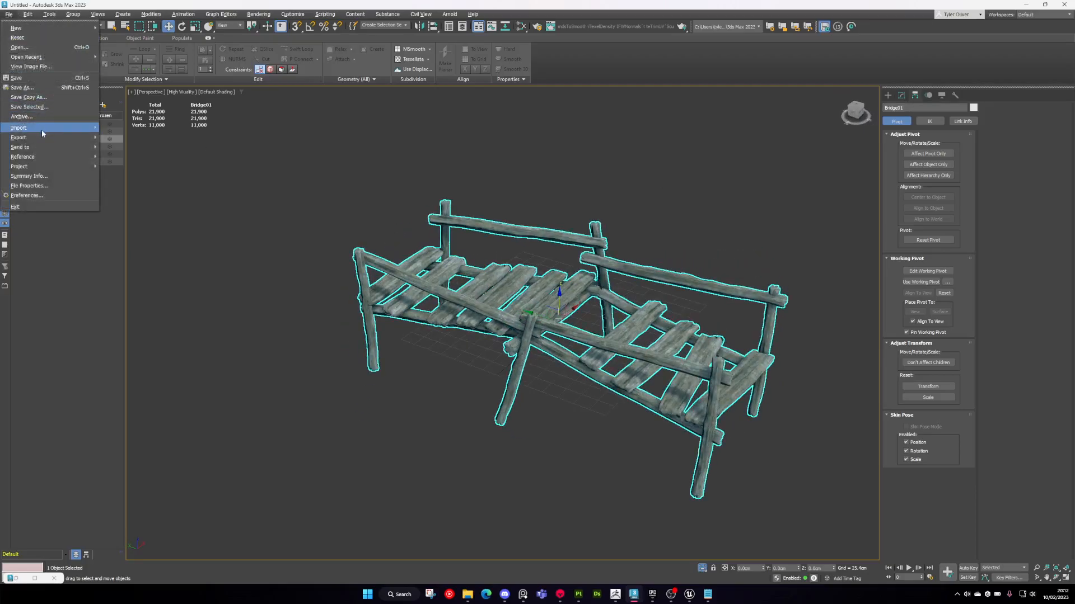
mouse_move(39, 141)
left_click(512, 193)
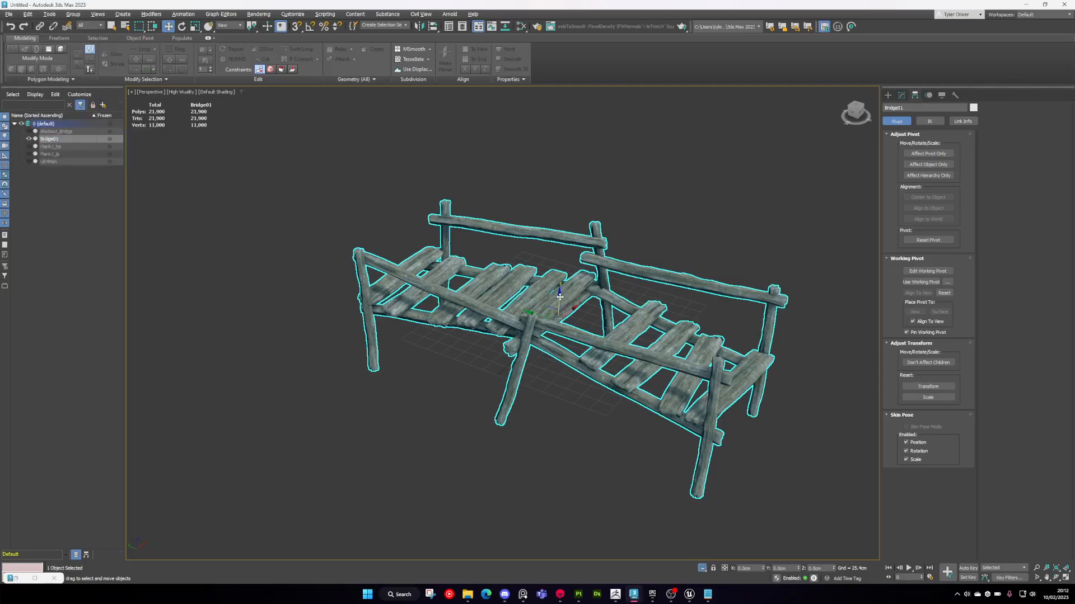
- Reset the transform and scale of Bridge01, keeping its scale at 100
middle_click_drag(686, 336, 637, 329)
key("r")
left_click(756, 569)
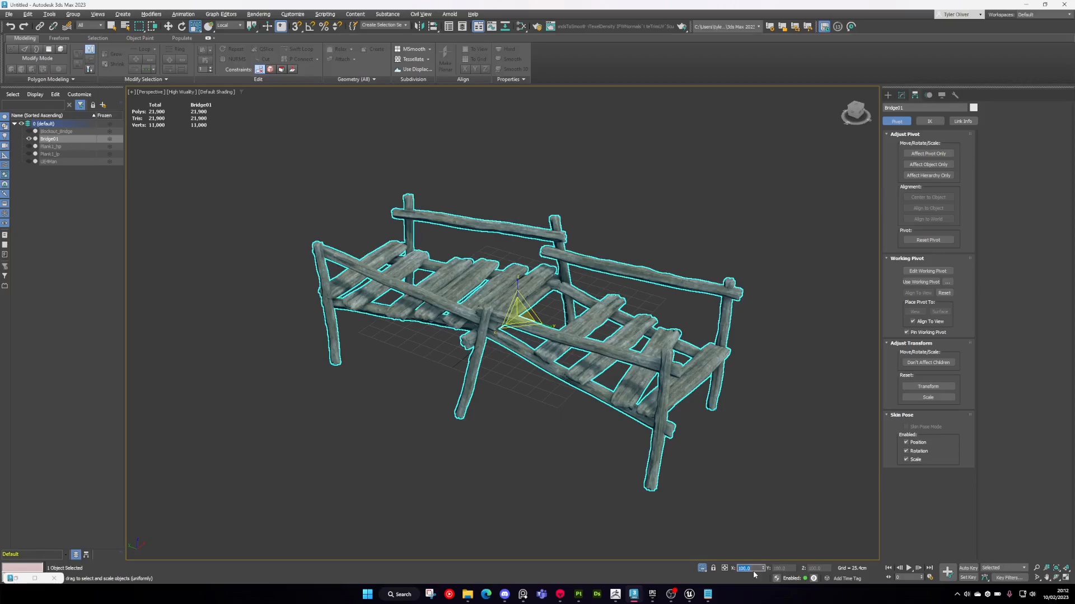
key("Return")
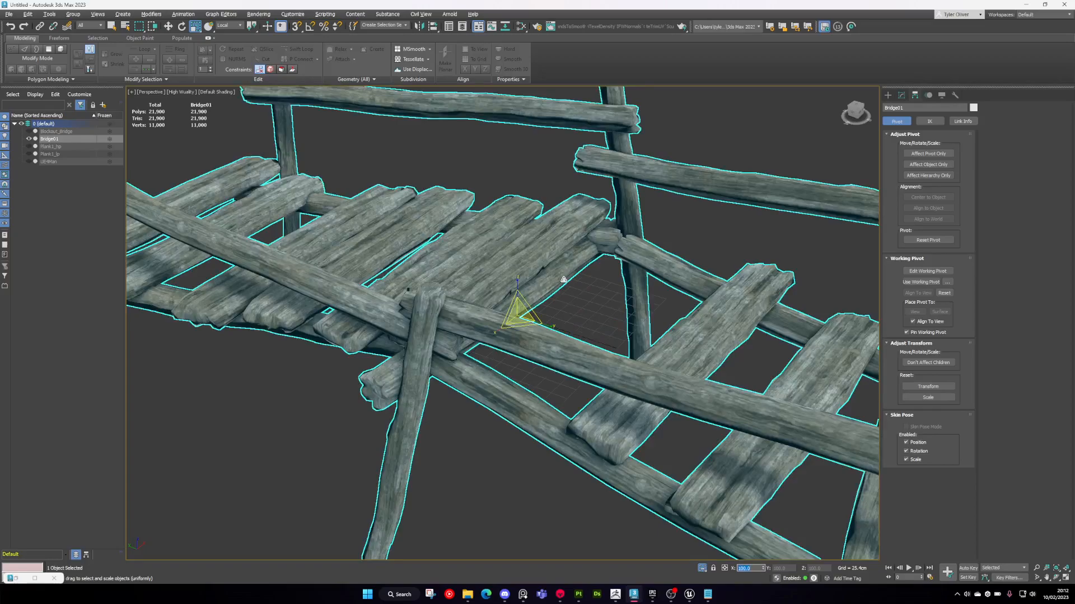
scroll(561, 277, "down", 3)
left_click(937, 387)
left_click(928, 398)
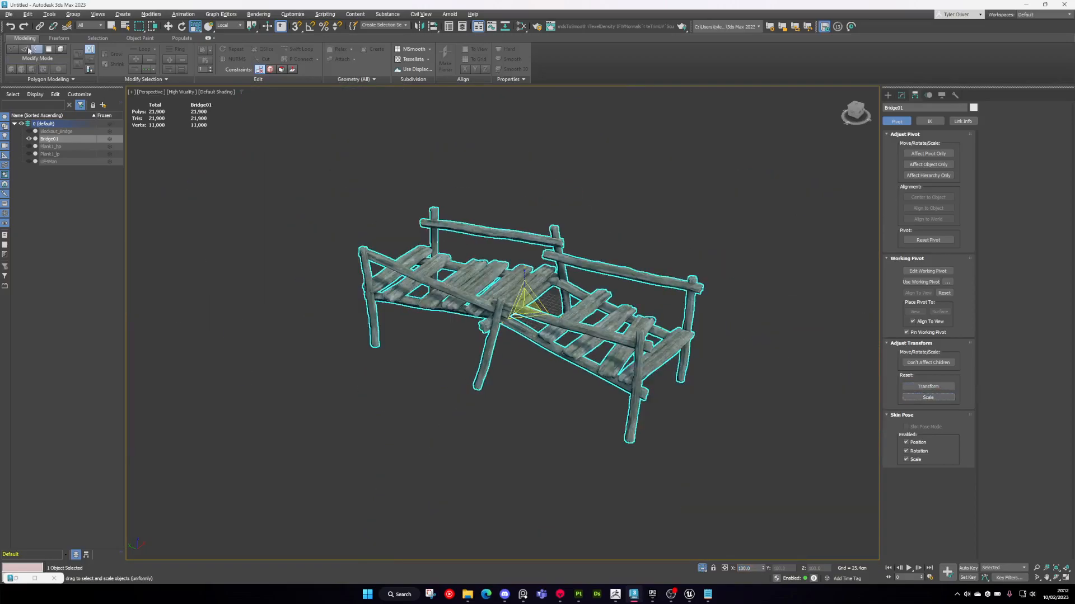
- Export the Bridge01 model as an FBX file into the Workshop folder
left_click(8, 14)
mouse_move(25, 138)
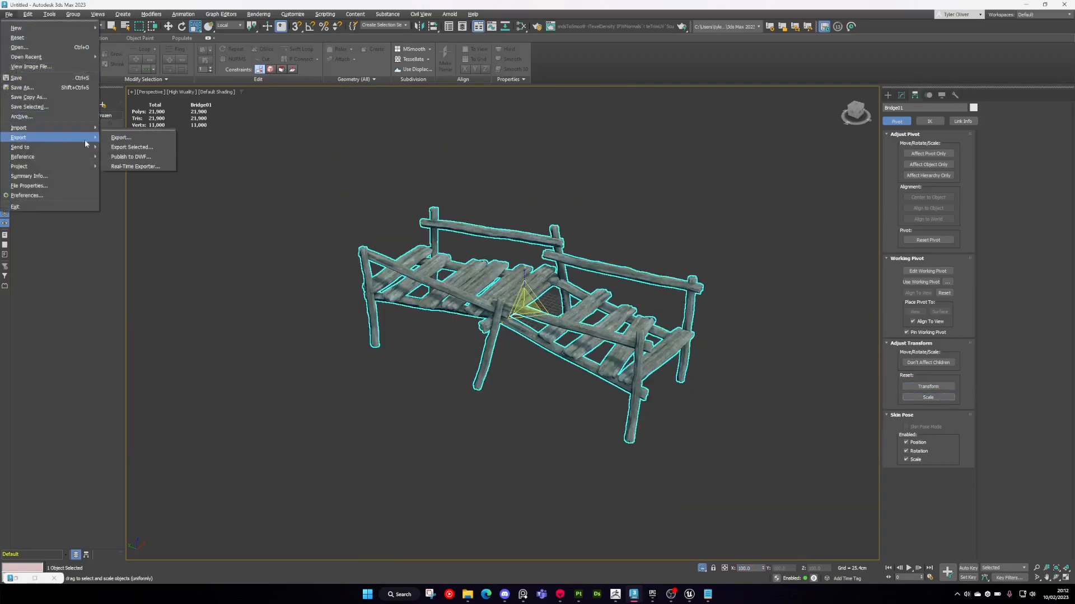
left_click(123, 142)
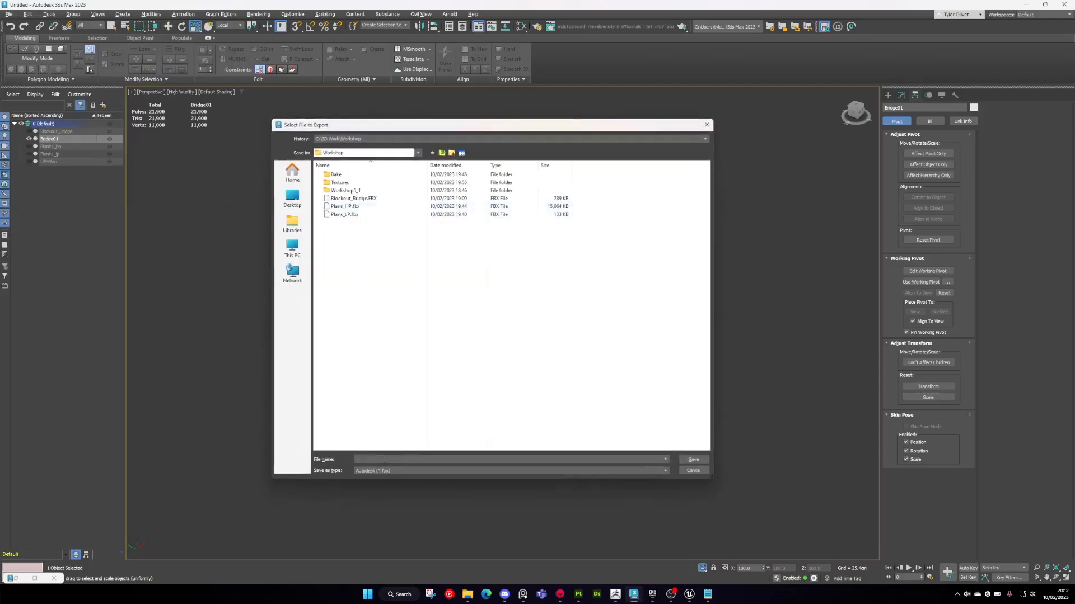
type("B")
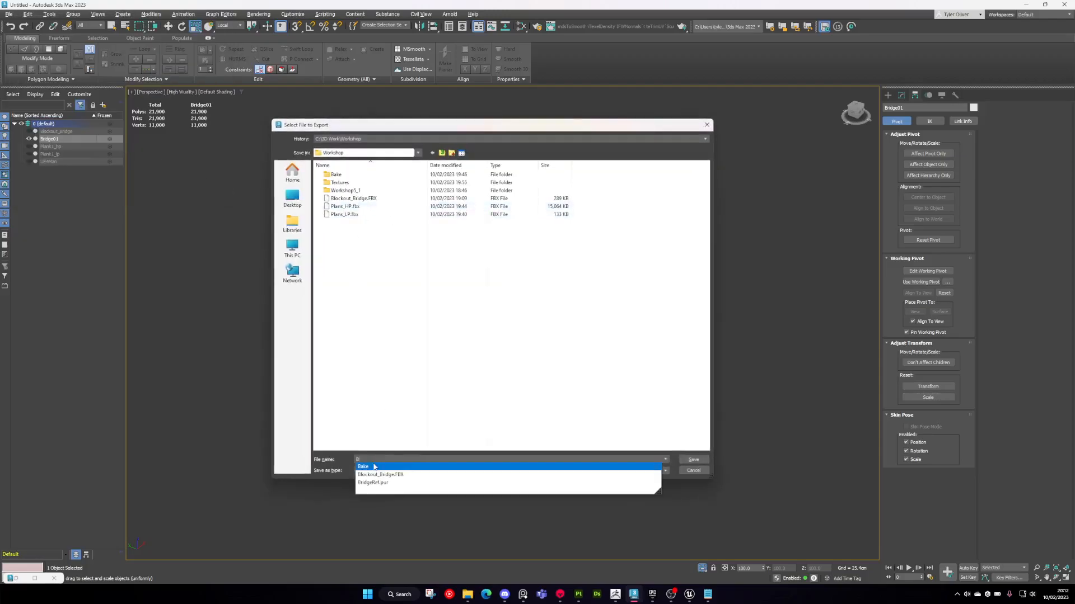
type("ridge")
key("Return")
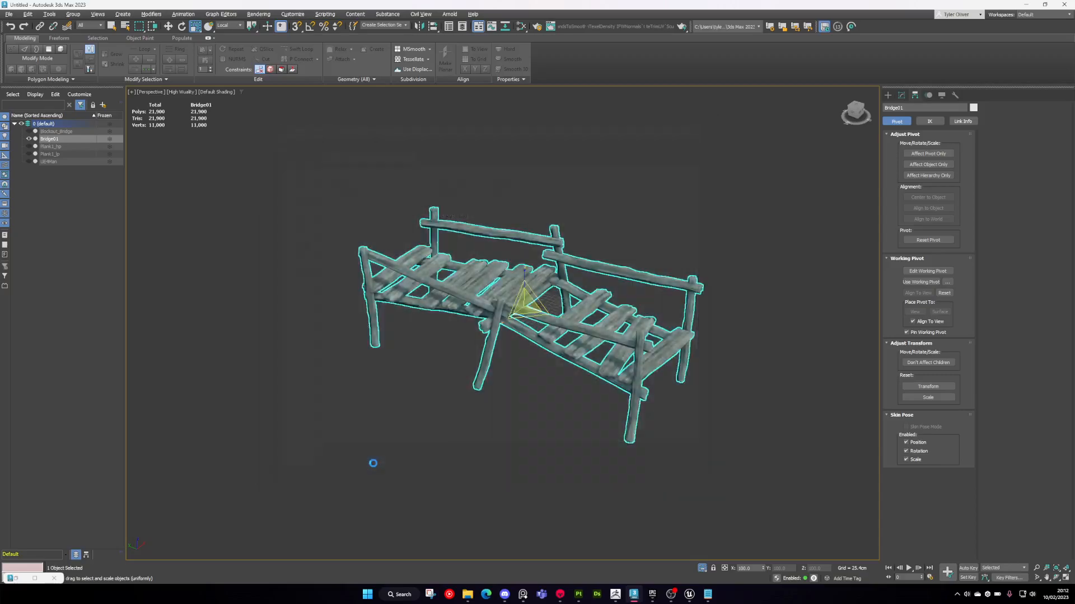
left_click(603, 404)
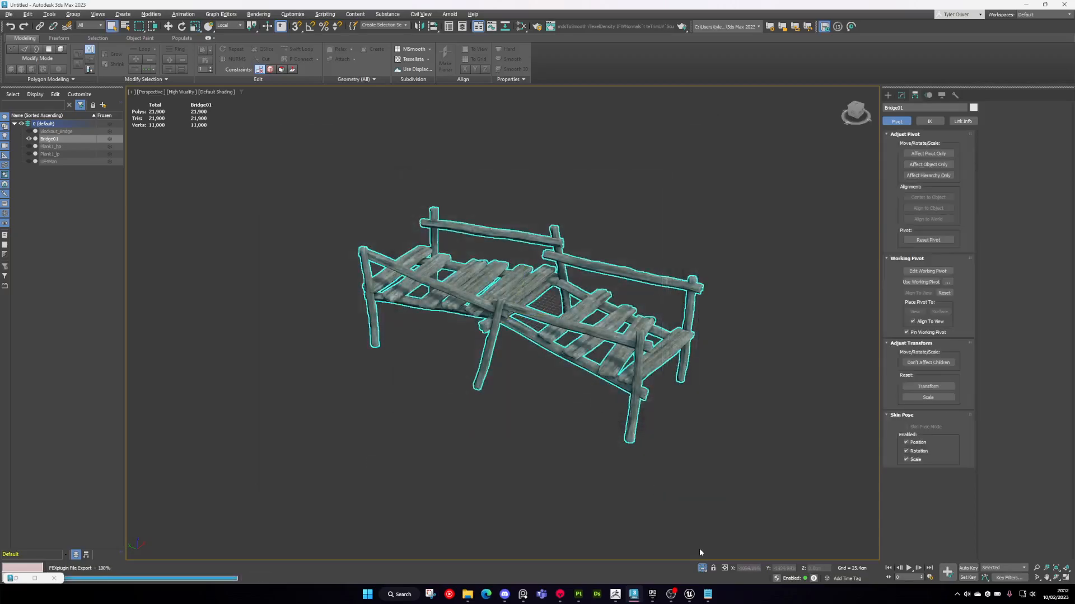
- Switch to Unreal Editor, import the bridge FBX into the Workshop content folder, and close the message log
left_click(689, 594)
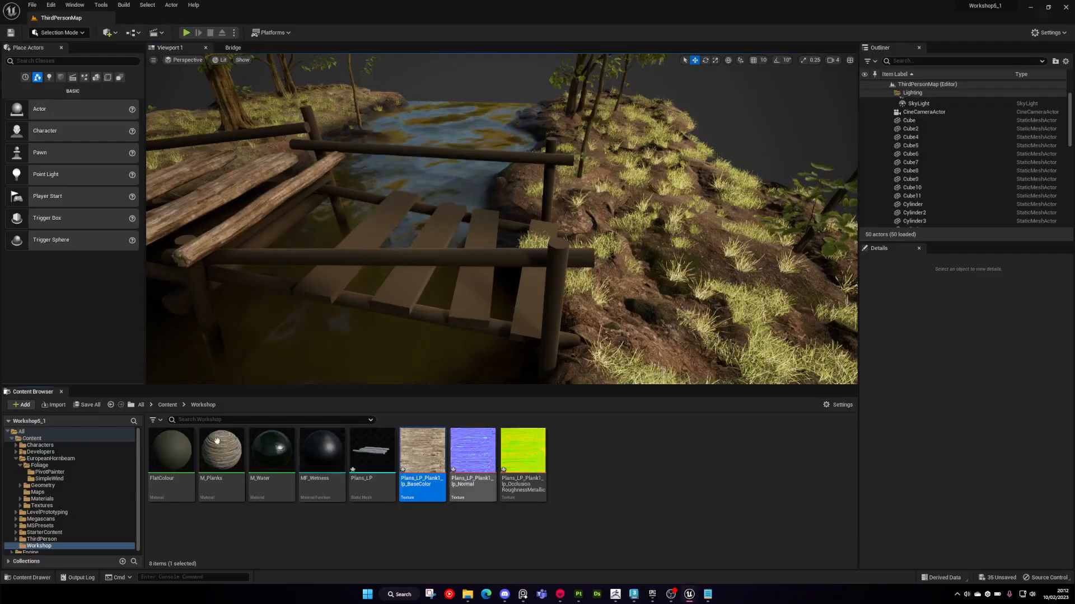
left_click(53, 405)
left_click(382, 267)
double_click(382, 267)
left_click(551, 455)
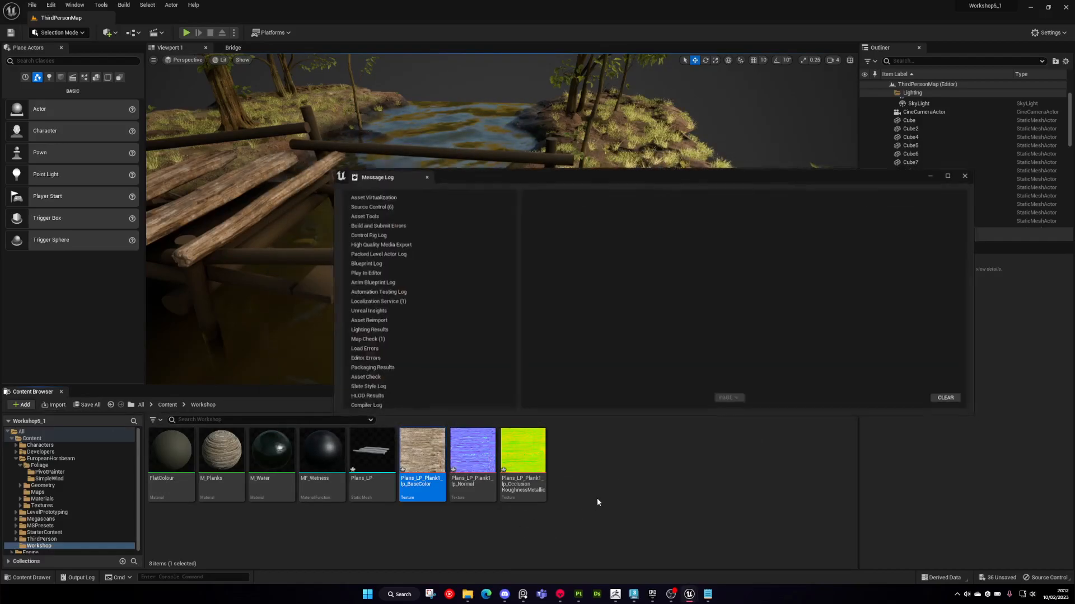
left_click(972, 174)
- Place the Bridge01 mesh in the level over the blockout bridge and hide it
right_click_drag(537, 213, 540, 200)
left_click_drag(572, 451, 471, 192)
right_click_drag(472, 192, 473, 182)
left_click_drag(524, 204, 479, 235)
left_click(865, 135)
- Delete the blockout bridge's cube boards and its cylinder posts, beams and handrails from the level
left_click_drag(633, 185, 638, 230, "alt")
left_click(300, 215)
left_click(335, 216, "ctrl")
left_click(395, 202, "ctrl")
left_click(429, 193, "ctrl")
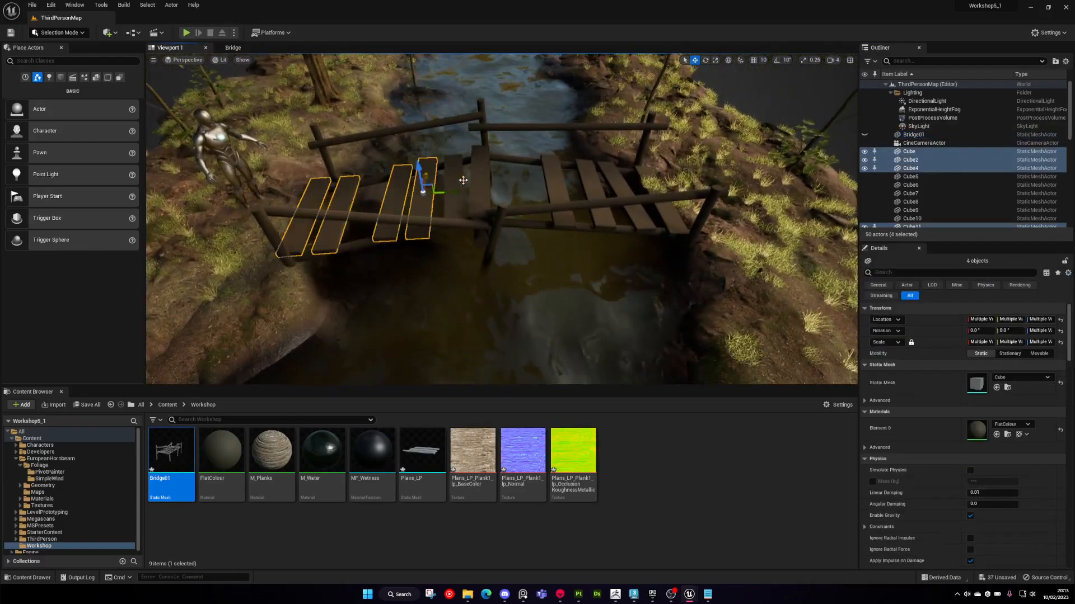
left_click(455, 190, "ctrl")
left_click(479, 191, "ctrl")
left_click(560, 179, "ctrl")
left_click(592, 185, "ctrl")
left_click(622, 190, "ctrl")
left_click(654, 193, "ctrl")
left_click(644, 142, "ctrl")
left_click(599, 127, "ctrl")
left_click(485, 137, "ctrl")
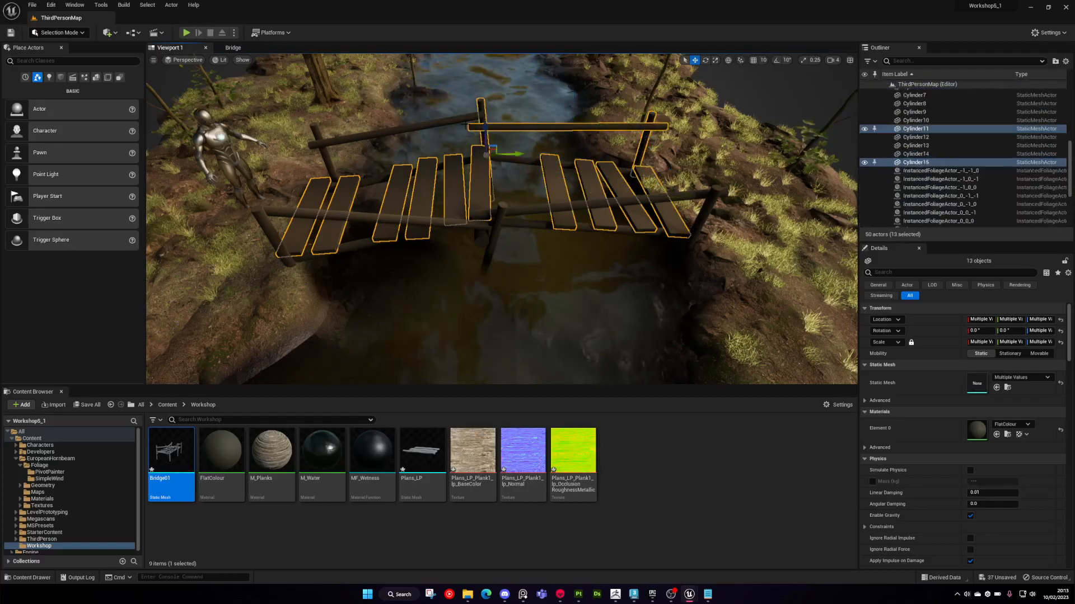
left_click(445, 122, "ctrl")
left_click(503, 160, "ctrl")
left_click(440, 164, "ctrl")
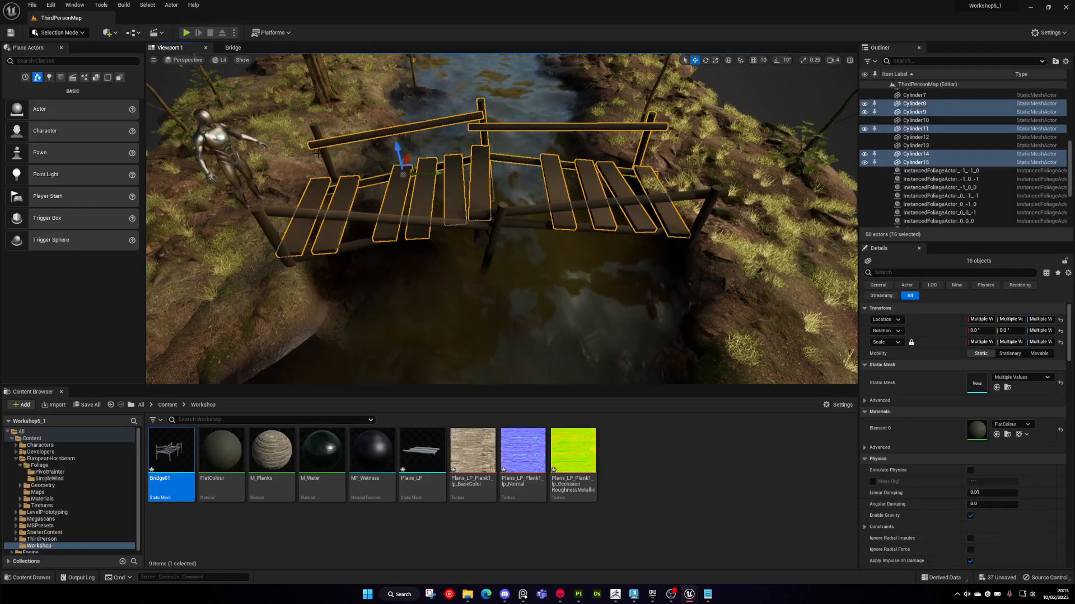
left_click(327, 159, "ctrl")
left_click(288, 213, "ctrl")
left_click(272, 231, "ctrl")
left_click(359, 246, "ctrl")
left_click(481, 236, "ctrl")
left_click(486, 268, "ctrl")
left_click(616, 203, "ctrl")
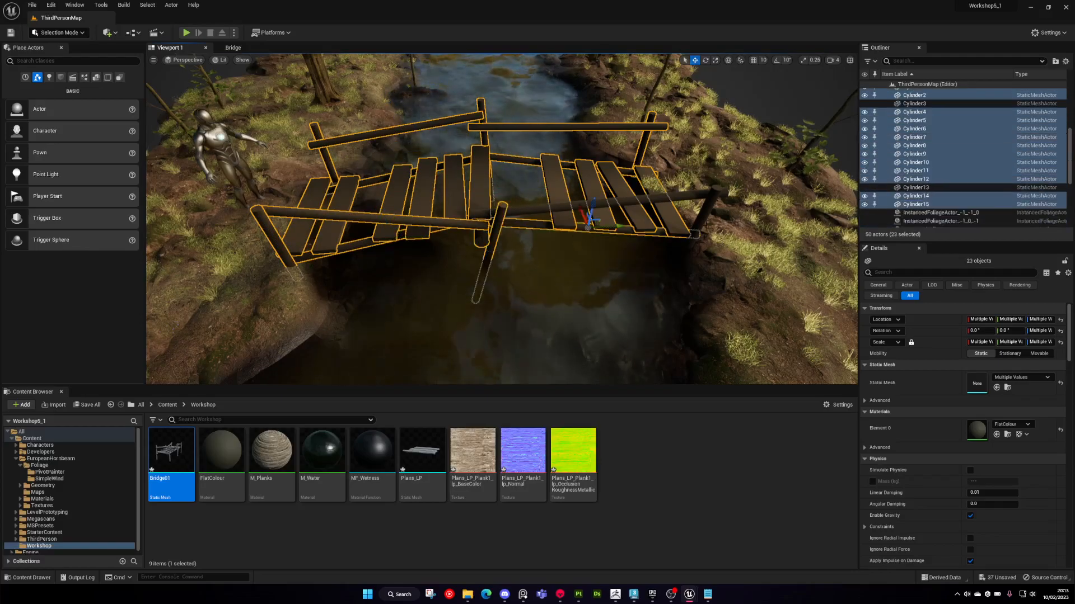
left_click(700, 230, "ctrl")
key("Delete")
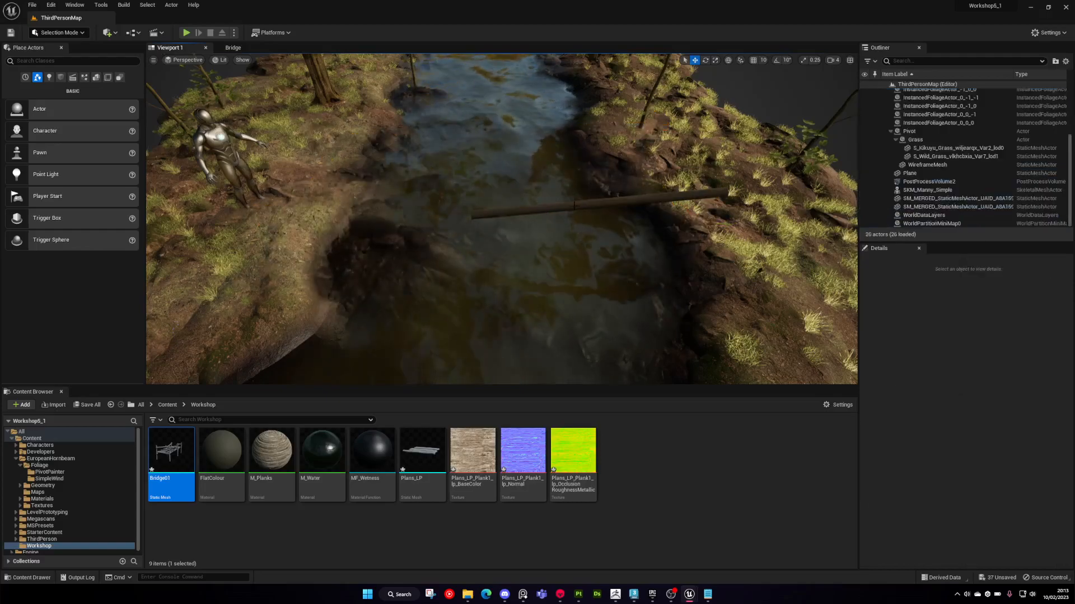
- Unhide Bridge01 and raise it slightly between the stream banks
left_click(864, 135)
right_click_drag(632, 190, 582, 174)
left_click(576, 231)
right_click_drag(576, 231, 631, 188)
left_click_drag(603, 175, 603, 167)
right_click_drag(603, 167, 613, 168)
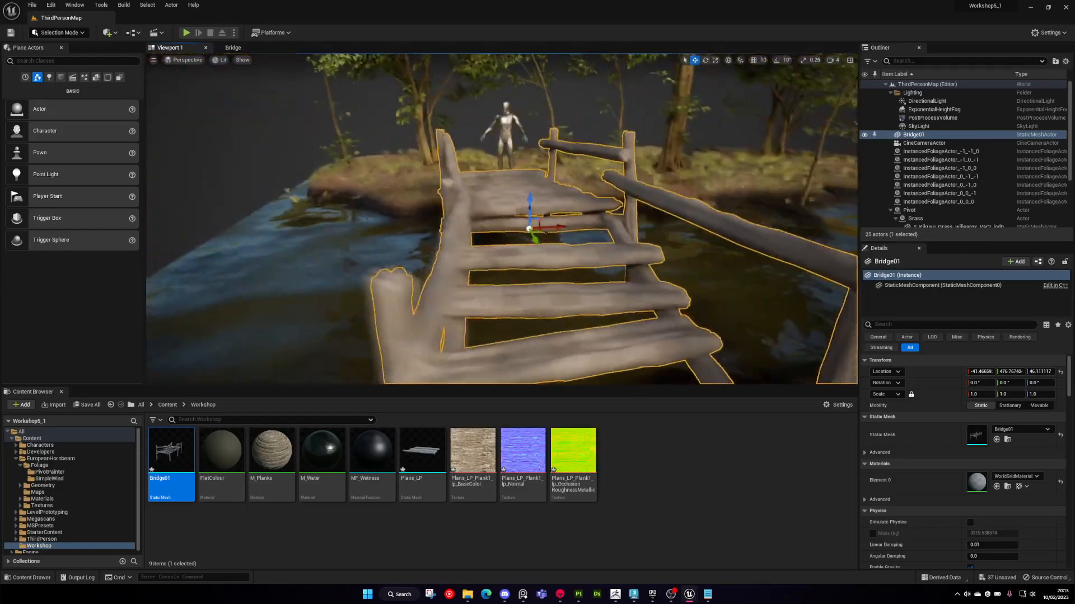
- Apply the M_Planks material to Bridge01 and deselect it to inspect the textured wood
left_click_drag(271, 451, 479, 245)
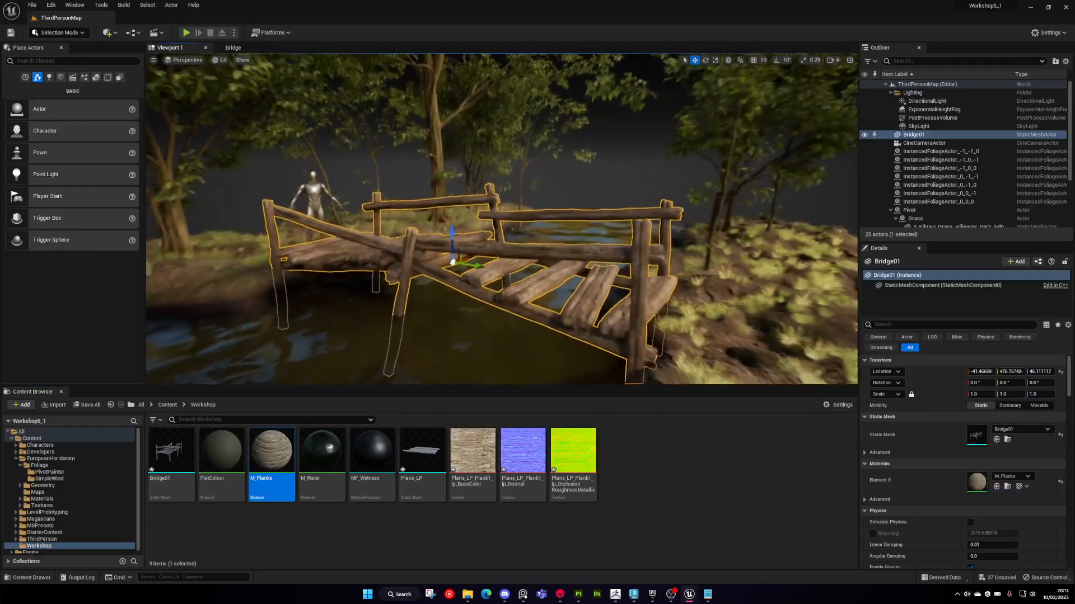
key("Escape")
right_click_drag(480, 246, 493, 280)
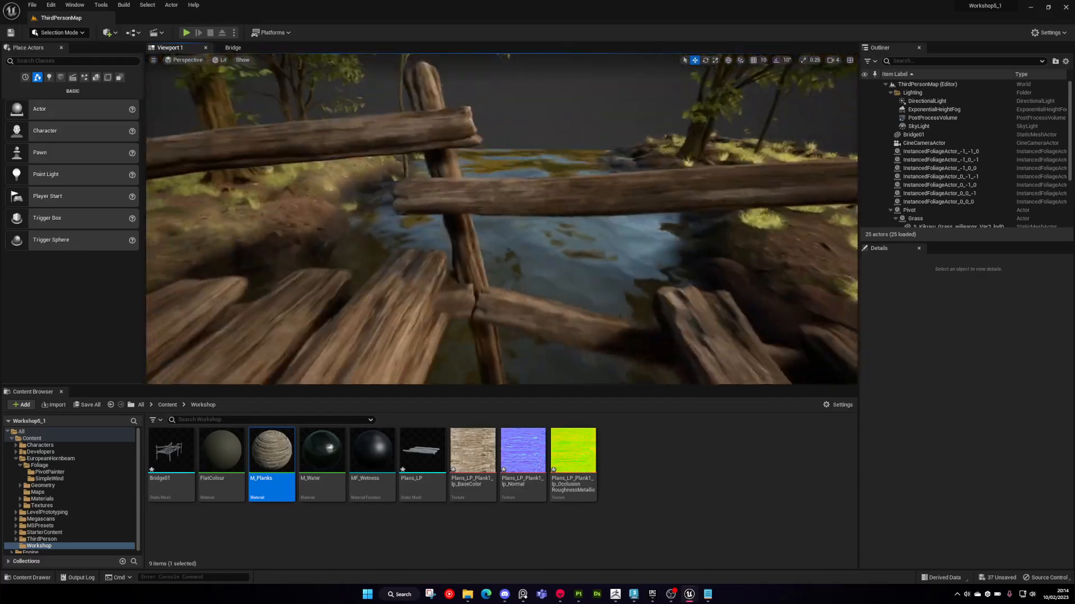
key("s")
mouse_move(504, 269)
right_mouse_down()
mouse_move(503, 336)
mouse_move(504, 269)
mouse_move(481, 268)
mouse_move(512, 262)
right_mouse_up()
key("d")
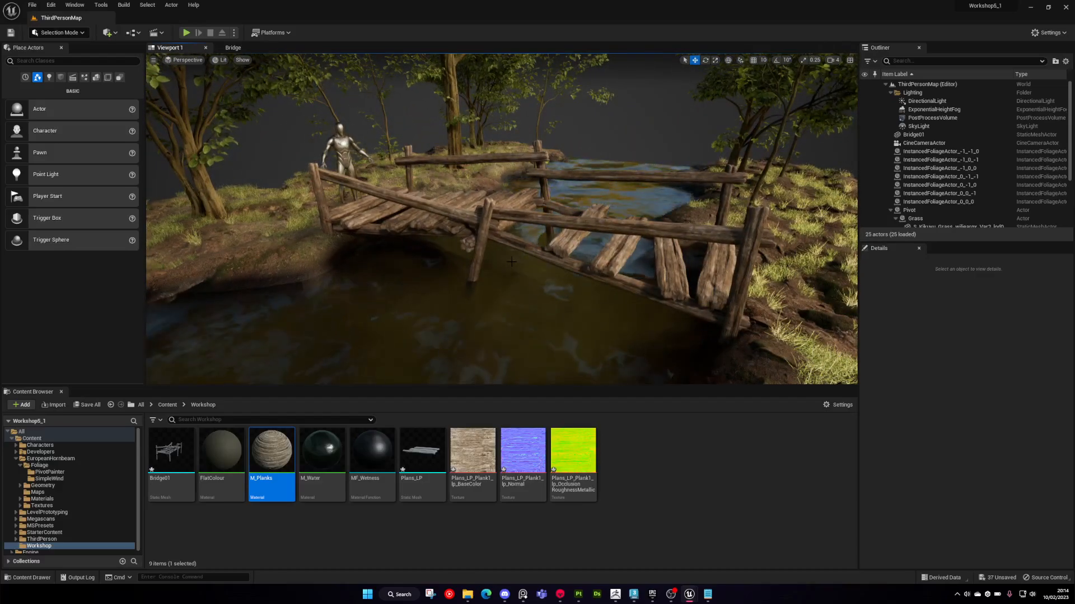
- Examine the textured bridge in the level from several angles, including its planks, handrails and posts
key("d")
right_click_drag(545, 340, 518, 339)
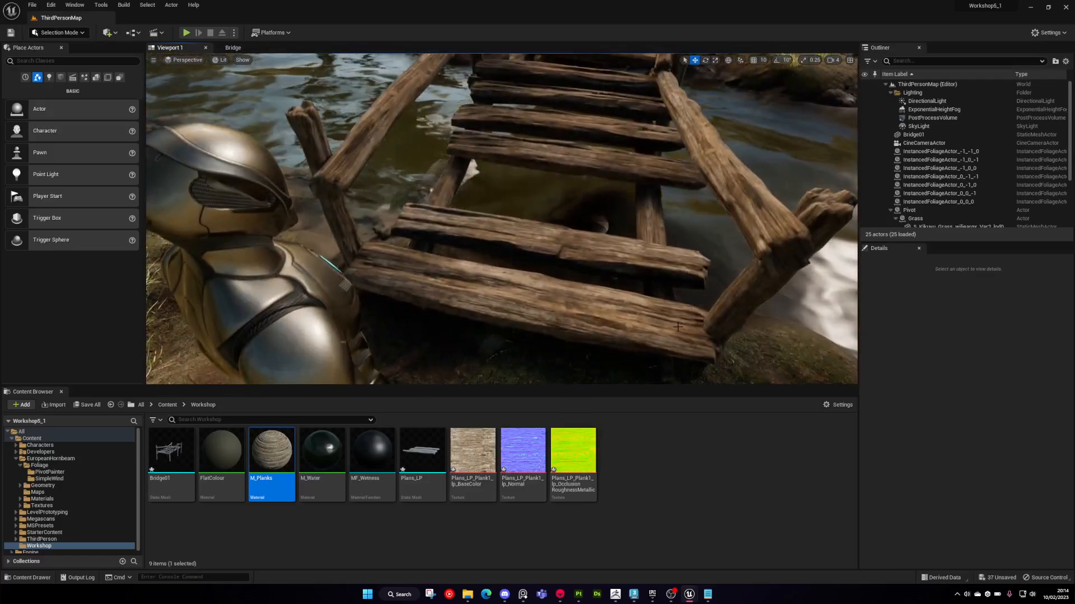
left_click(677, 327)
key("f")
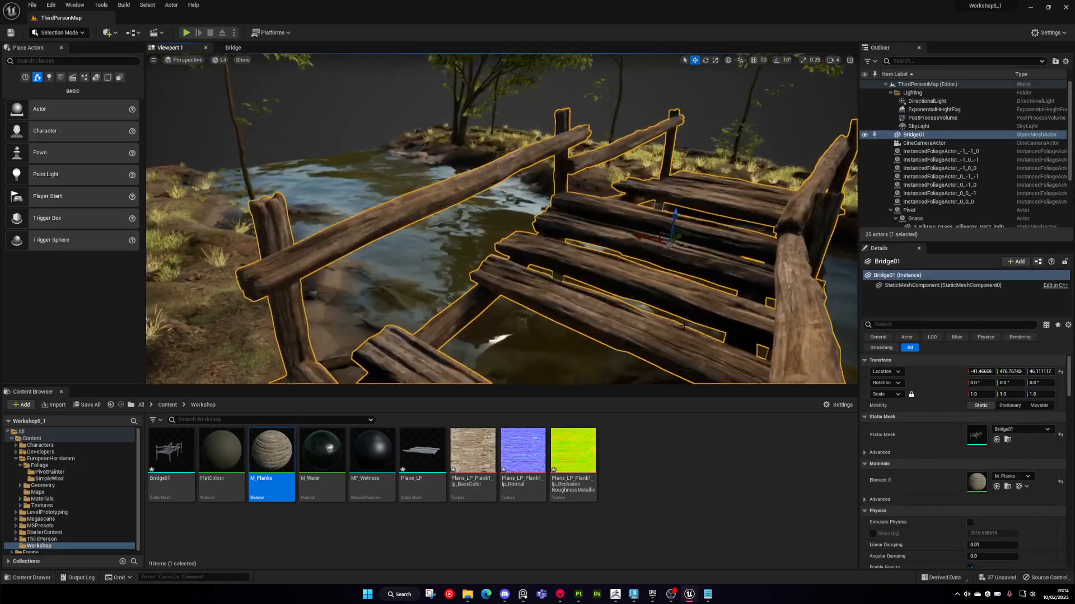
key("Escape")
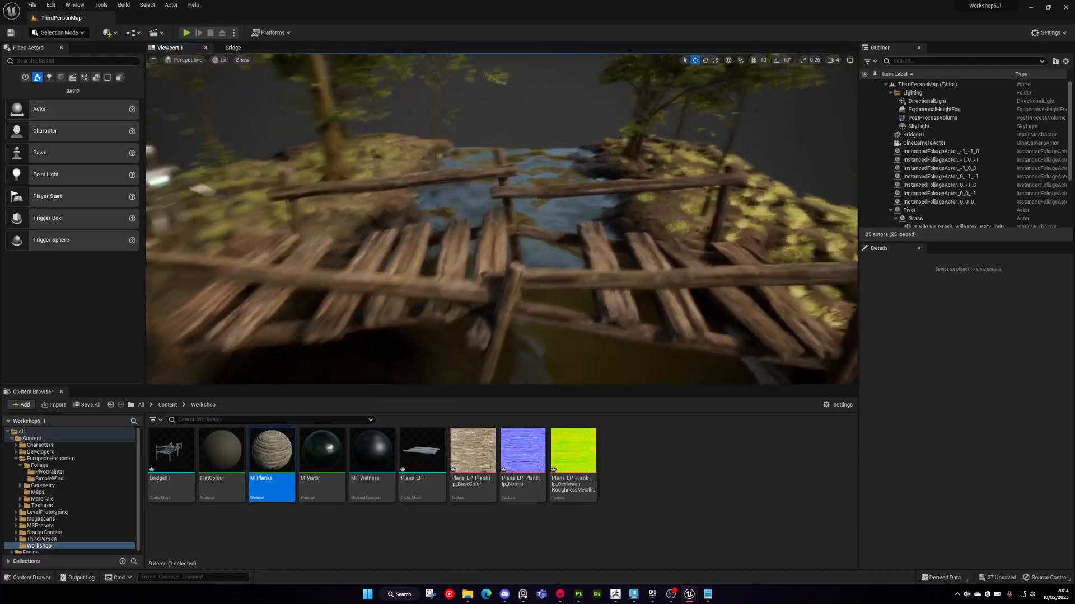
right_click_drag(432, 268, 392, 292)
right_click_drag(474, 183, 516, 201)
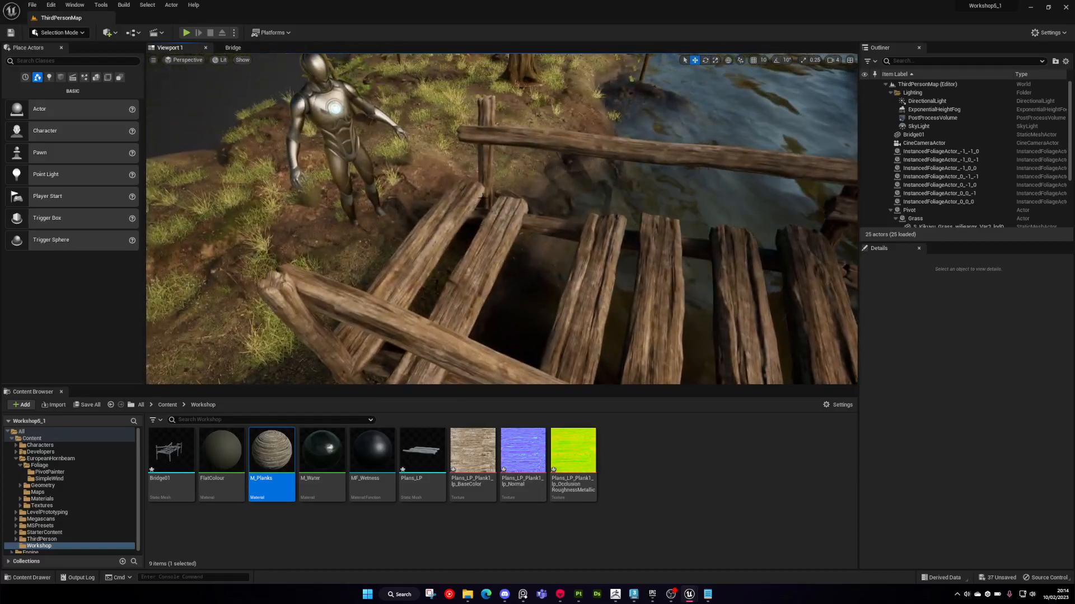
right_click_drag(502, 219, 481, 207)
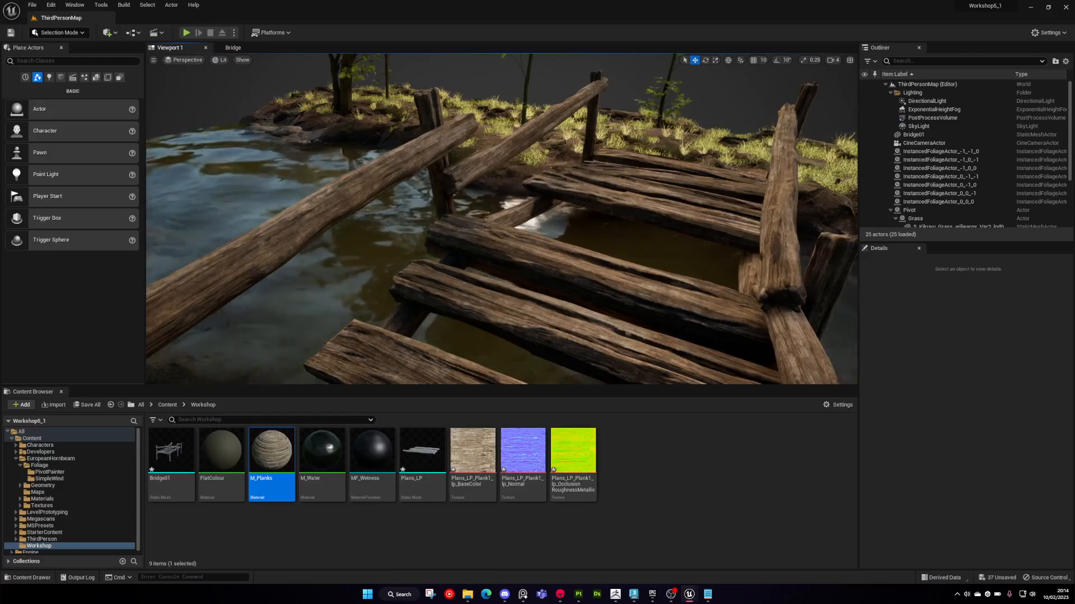
right_click_drag(527, 236, 504, 274)
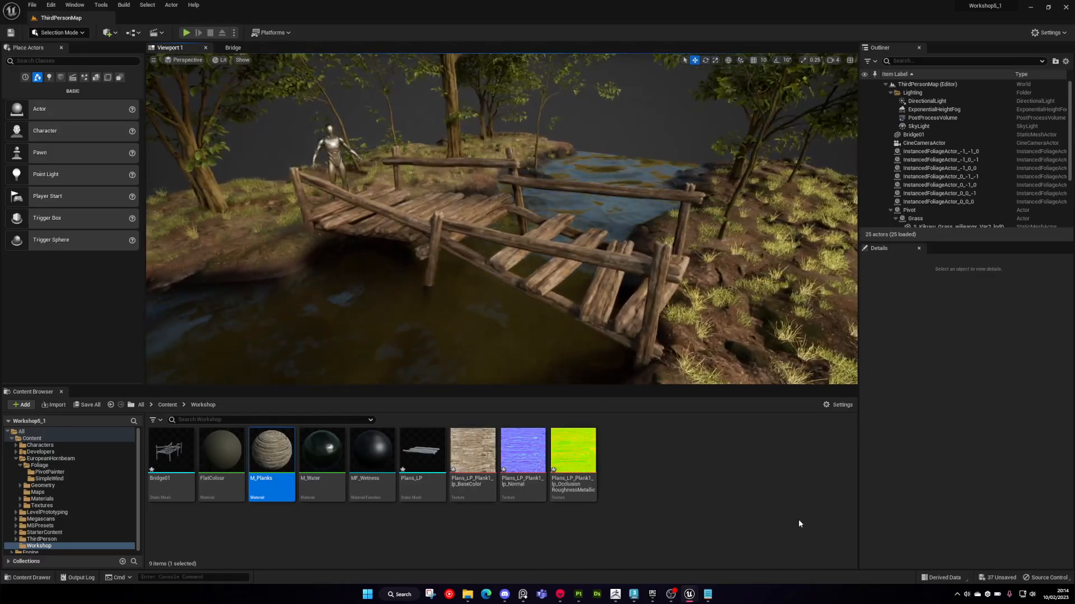
- Switch to 3ds Max and deselect Bridge01 to view its wood texture
left_click(638, 592)
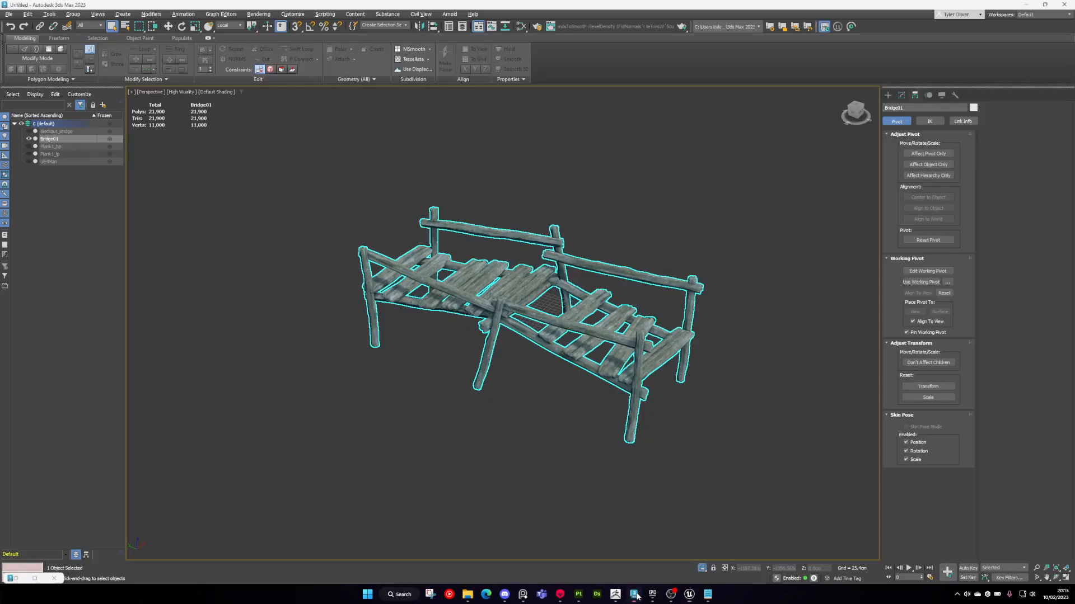
left_click(468, 595)
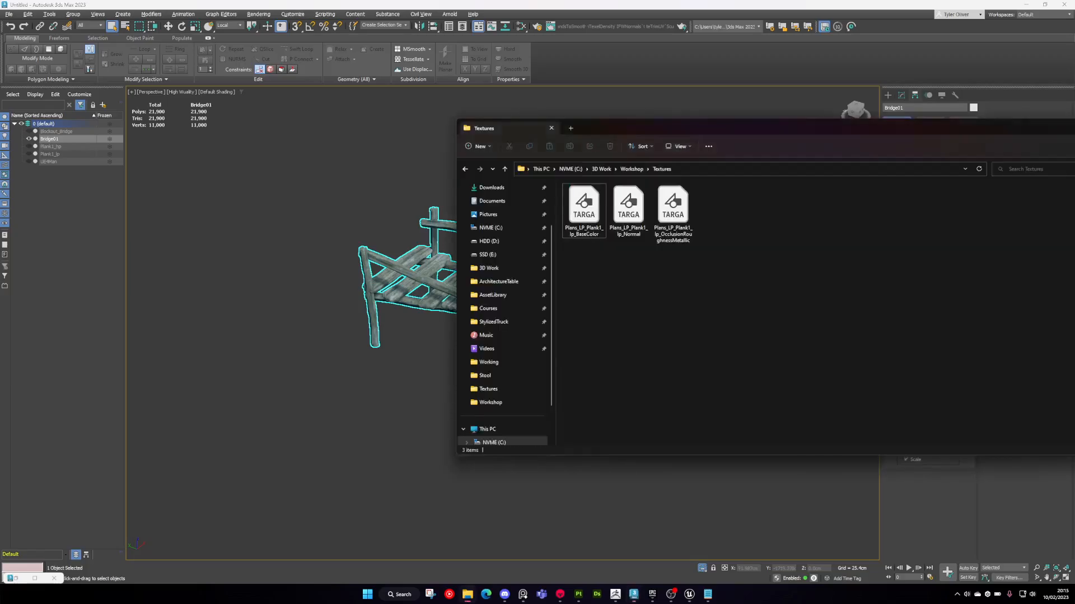
left_click(885, 139)
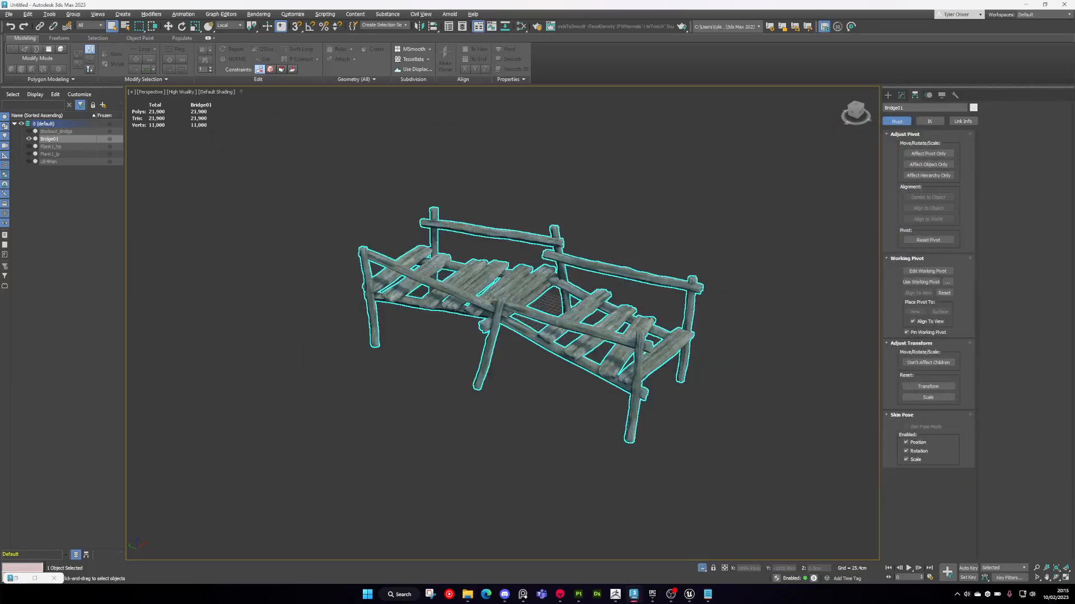
scroll(532, 354, "up", 5)
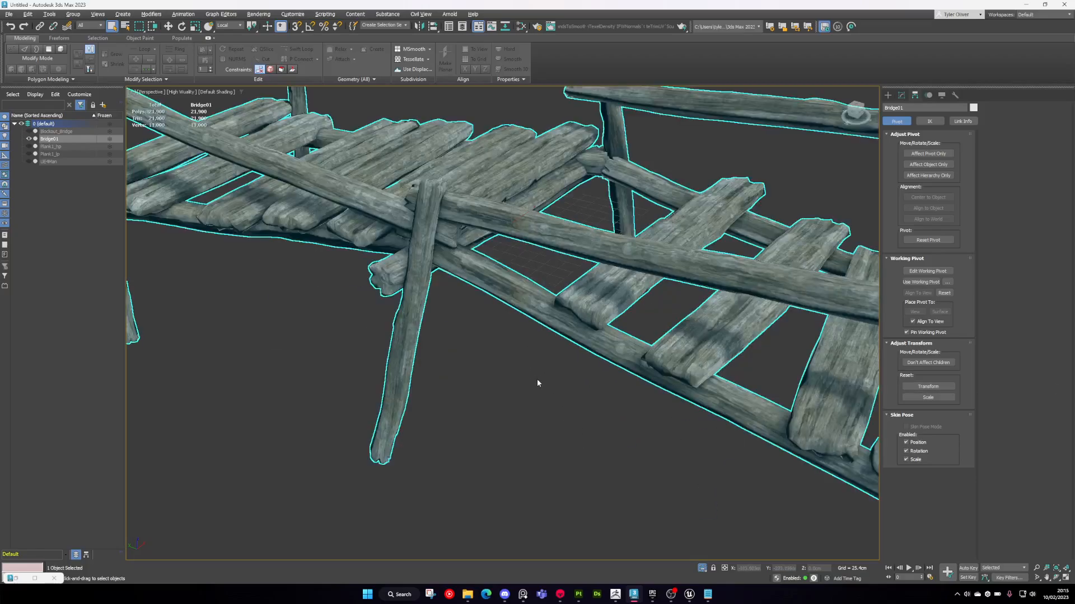
scroll(538, 383, "down", 3)
left_click(549, 407)
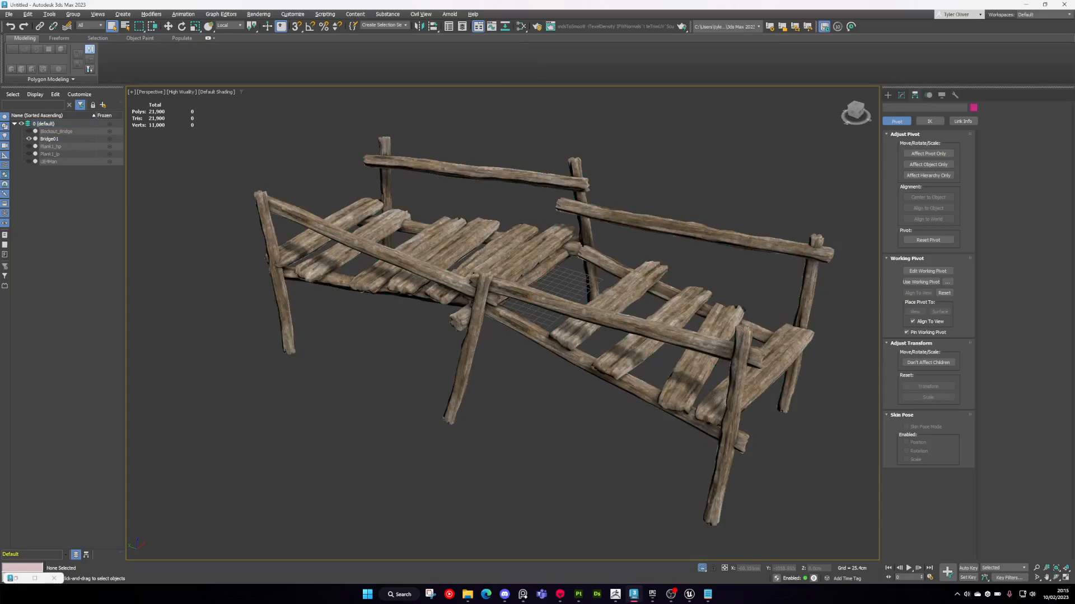
- Reselect Bridge01 and examine the single combined mesh from different angles
mouse_move(617, 384)
middle_mouse_down()
mouse_move(617, 403)
mouse_move(607, 386)
middle_mouse_up()
scroll(619, 402, "down", 3)
left_click(626, 403)
scroll(630, 403, "up", 2)
scroll(608, 386, "down", 1)
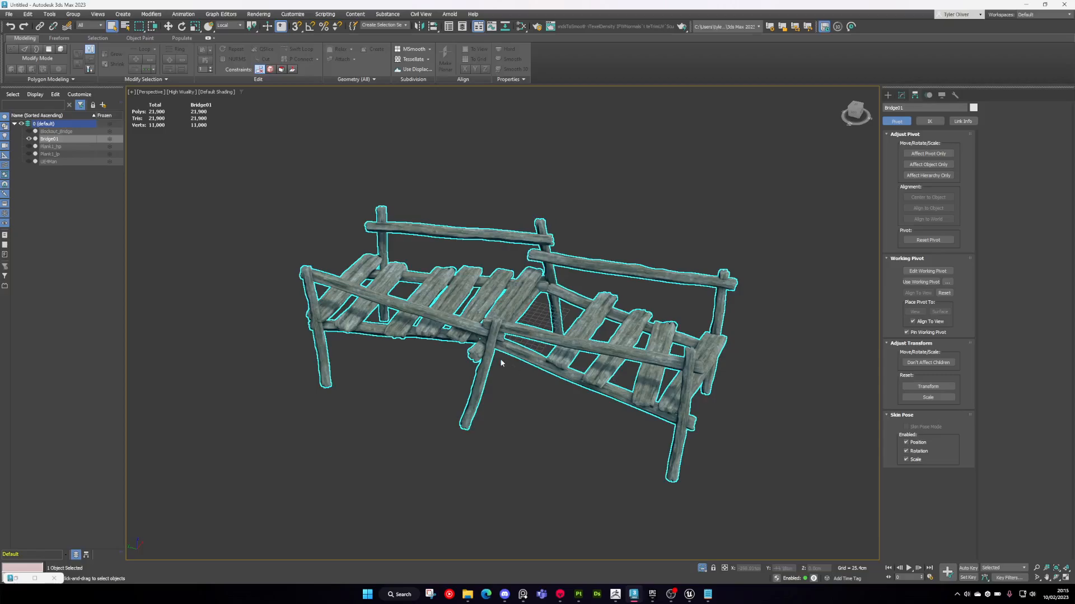
middle_click_drag(500, 363, 524, 372)
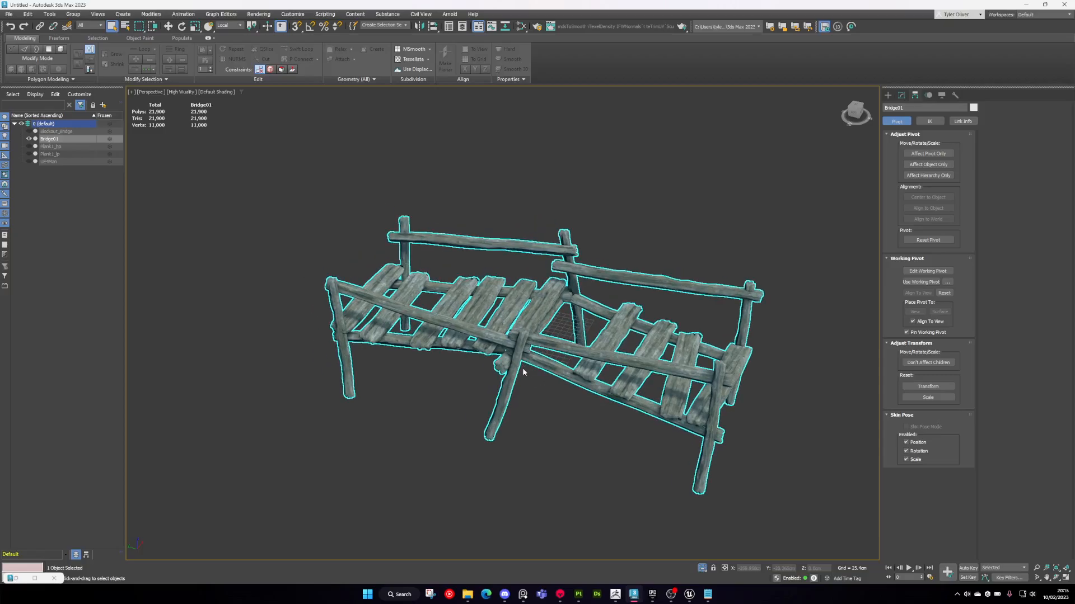
mouse_move(524, 364)
middle_mouse_down()
mouse_move(562, 360)
mouse_move(540, 371)
middle_mouse_up()
middle_click_drag(540, 370, 496, 378)
left_click(676, 252)
left_click(542, 323)
middle_click_drag(542, 323, 631, 313, "alt")
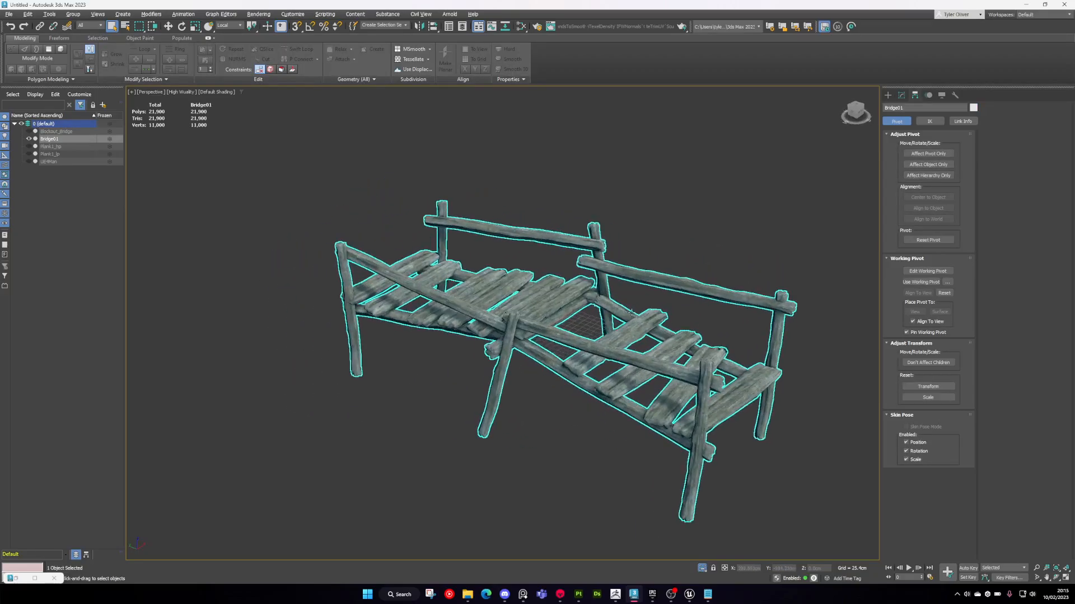
middle_click_drag(630, 324, 643, 317, "alt")
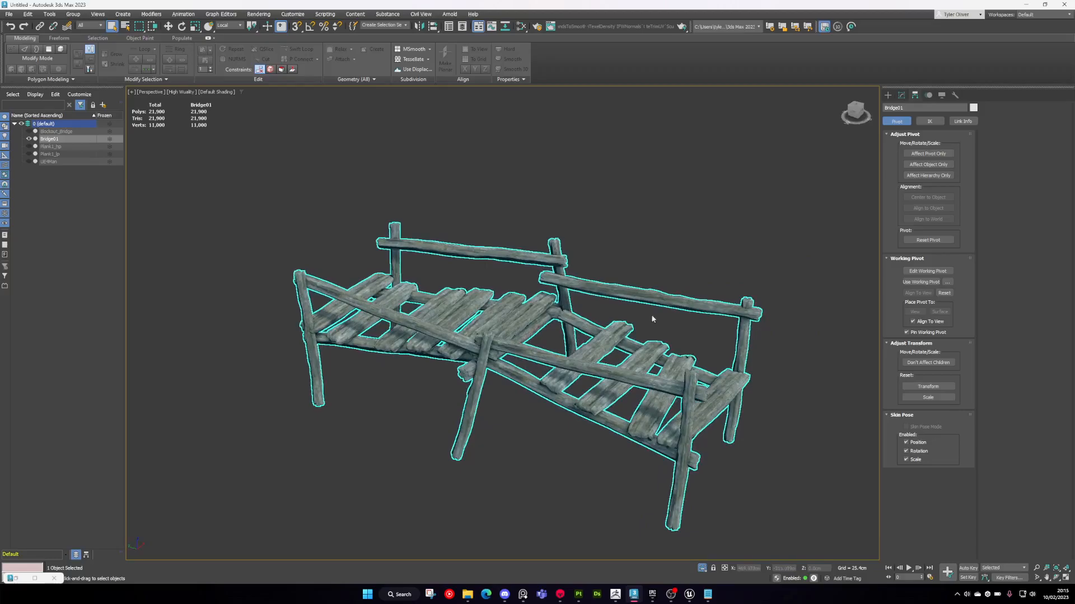
- Add an Unwrap UVW modifier to Bridge01 and show its layout in the UV editor
left_click(901, 95)
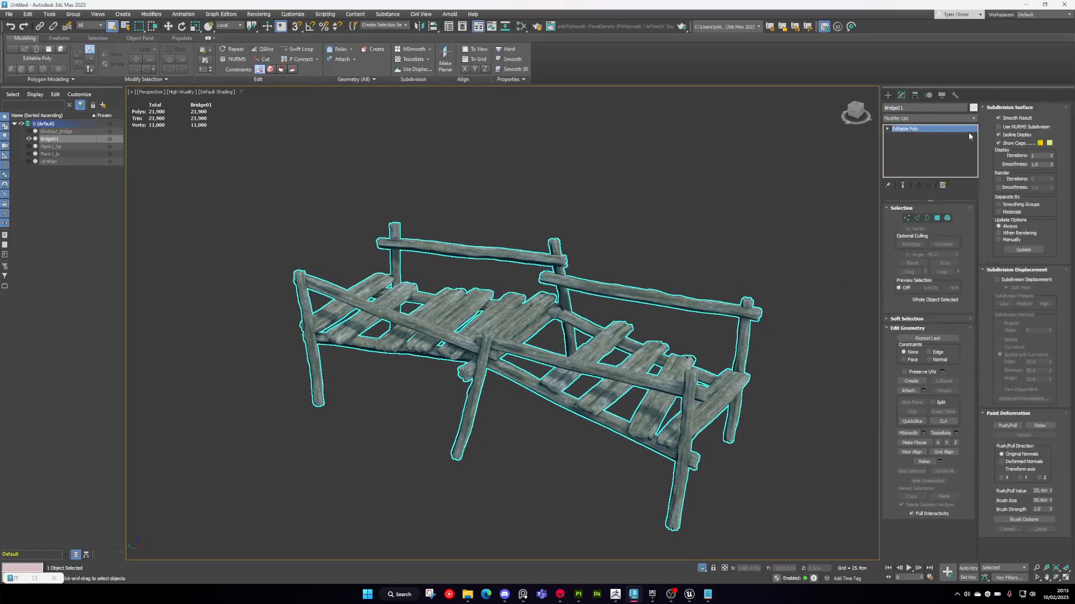
middle_click_drag(641, 231, 667, 220)
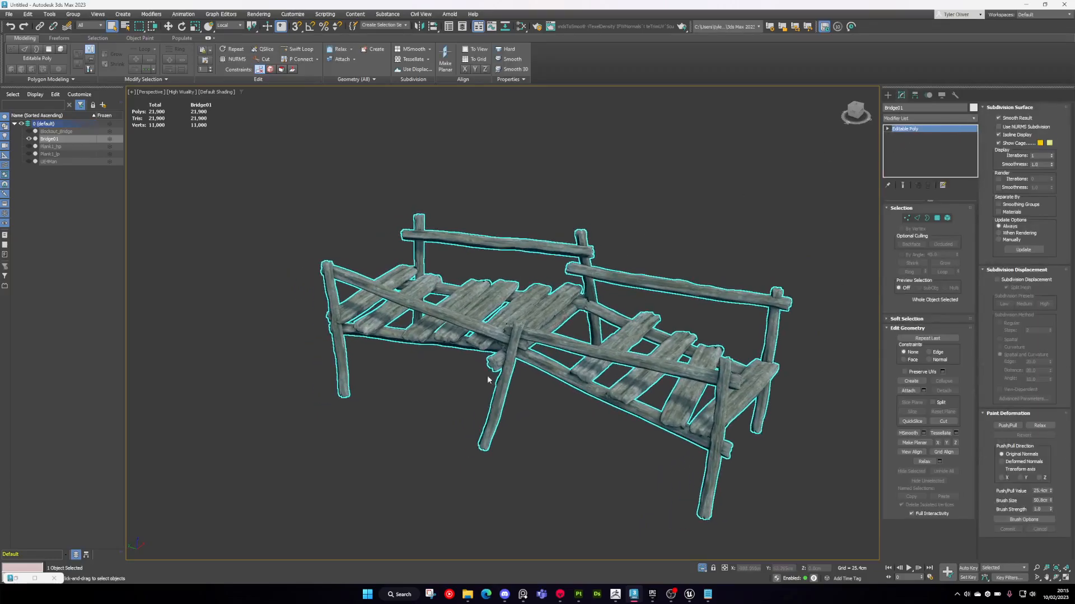
middle_click_drag(573, 339, 605, 337, "alt")
left_click(574, 341)
left_click(582, 342)
left_click(911, 119)
key("u")
key("Return")
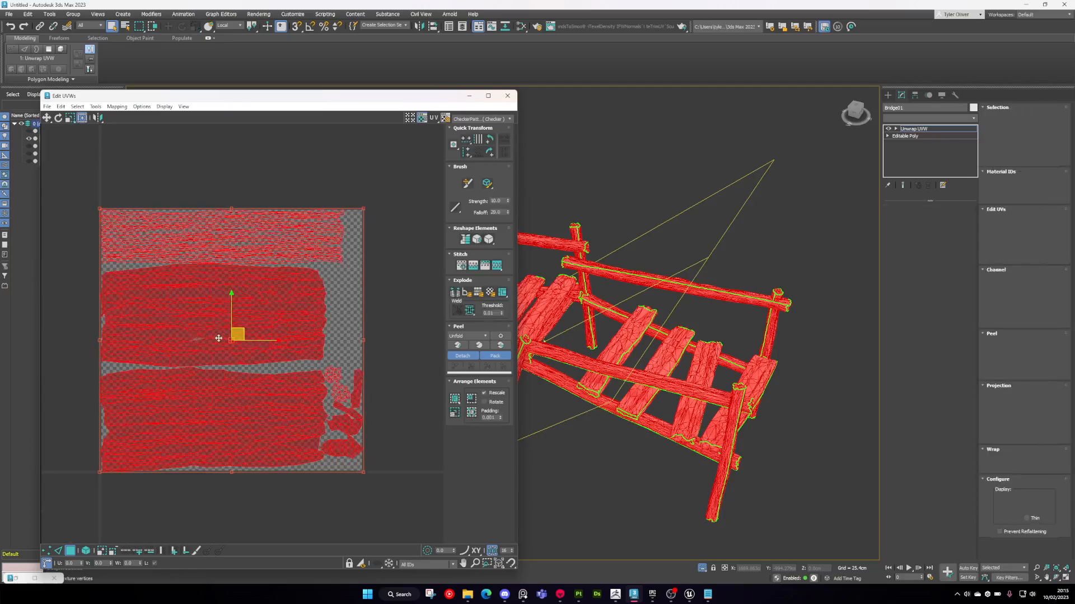
- Clear the UV selection and select the bridge's end plank to locate its shell in the UV layout
left_click(413, 312)
left_click(722, 293)
scroll(721, 292, "up", 3)
middle_click_drag(721, 292, 704, 329, "alt")
left_click(753, 305)
left_click(755, 339)
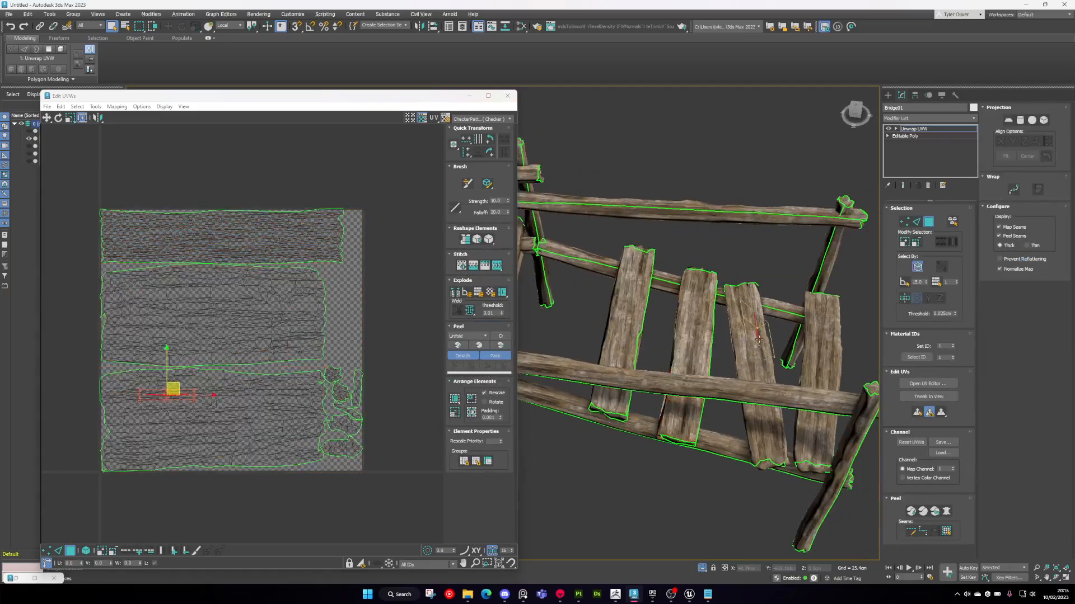
left_click(819, 342)
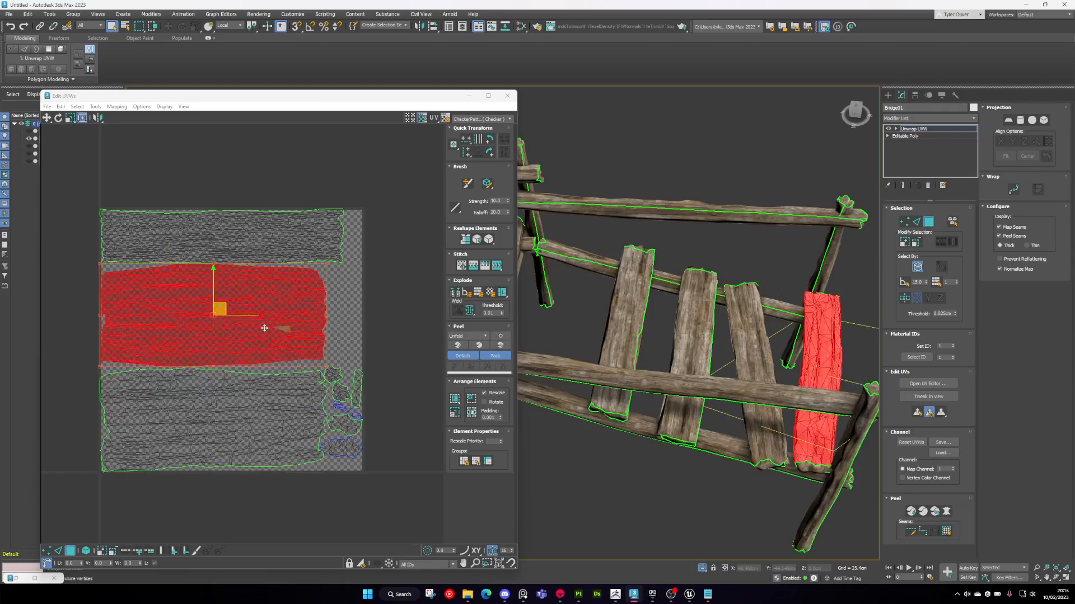
- Try to move the end plank's UV shell within the layout, undo the move and deselect the shell
left_click_drag(227, 311, 259, 328)
scroll(259, 328, "up", 2)
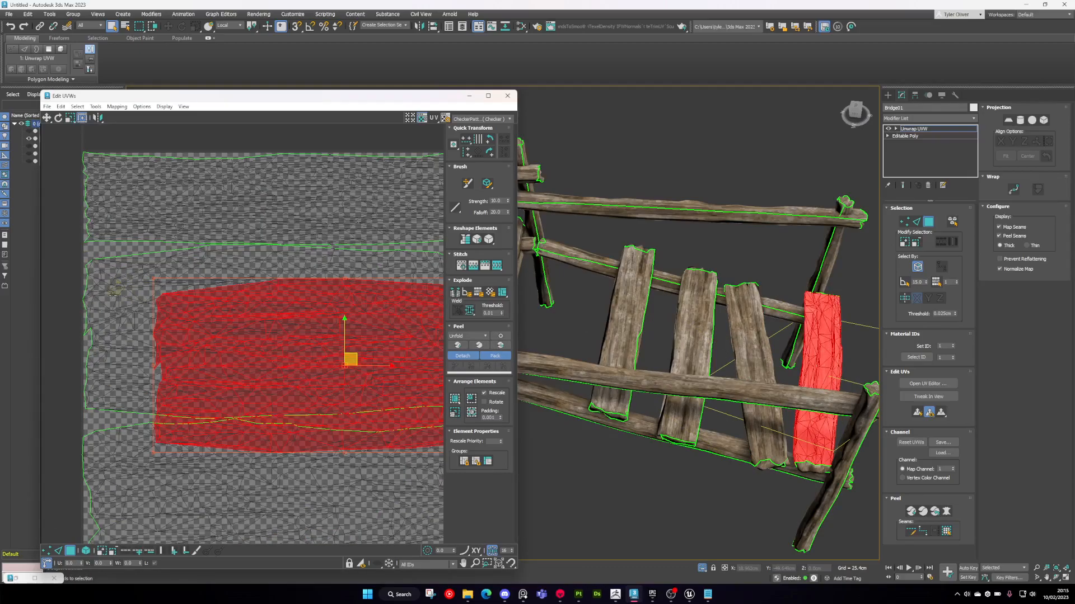
scroll(121, 289, "up", 1)
scroll(165, 272, "down", 2)
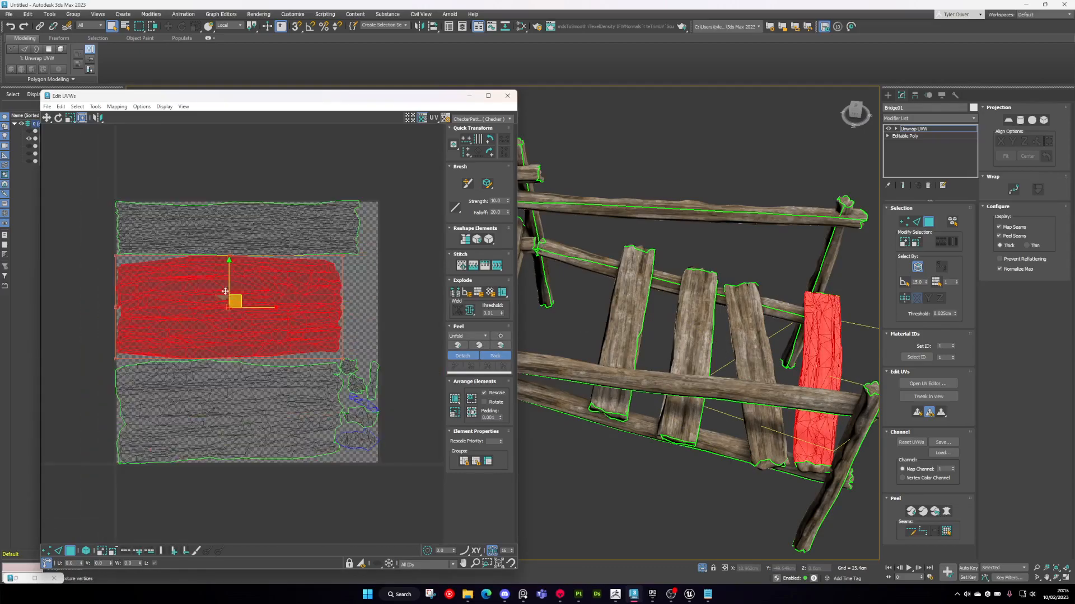
left_click(363, 297)
- Examine the overlapping UV shells of the planks and logs alongside the whole bridge
left_click_drag(409, 172, 99, 474)
left_click(100, 489)
mouse_move(112, 257)
left_mouse_down()
mouse_move(157, 287)
mouse_move(110, 258)
left_mouse_up()
left_click(106, 286)
left_click(91, 279)
scroll(707, 311, "down", 4)
middle_click_drag(707, 311, 733, 294)
middle_click_drag(659, 295, 704, 296)
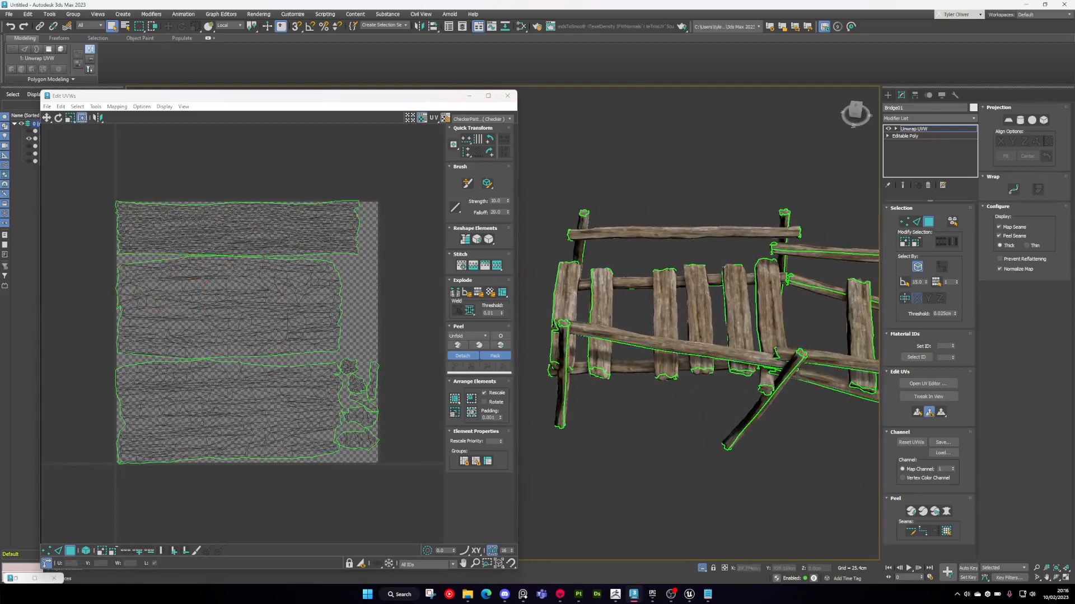
middle_click_drag(689, 380, 658, 334)
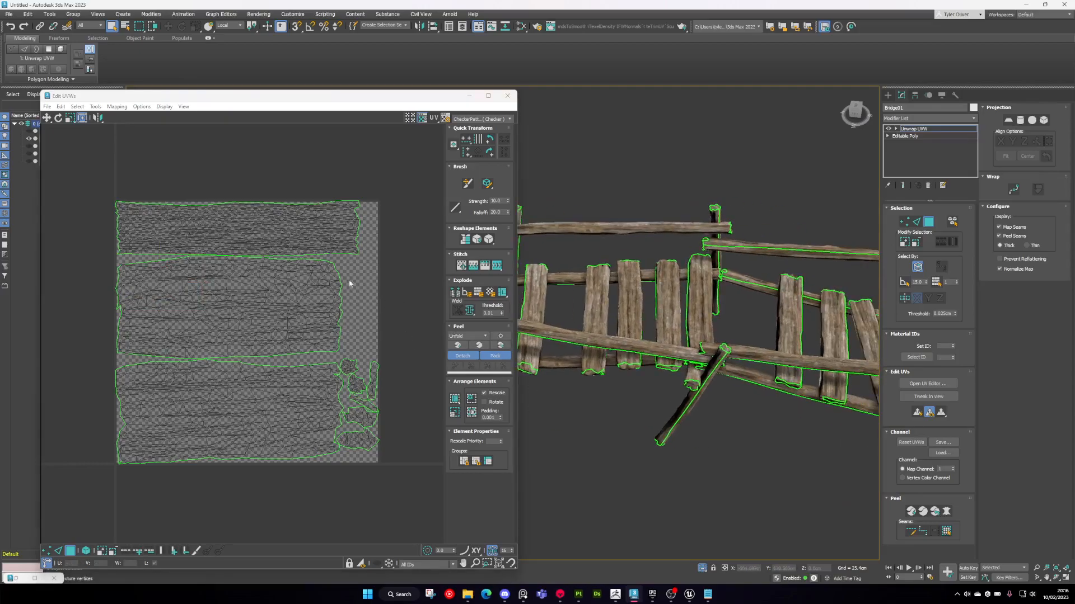
scroll(659, 293, "down", 3)
middle_click_drag(751, 311, 578, 293)
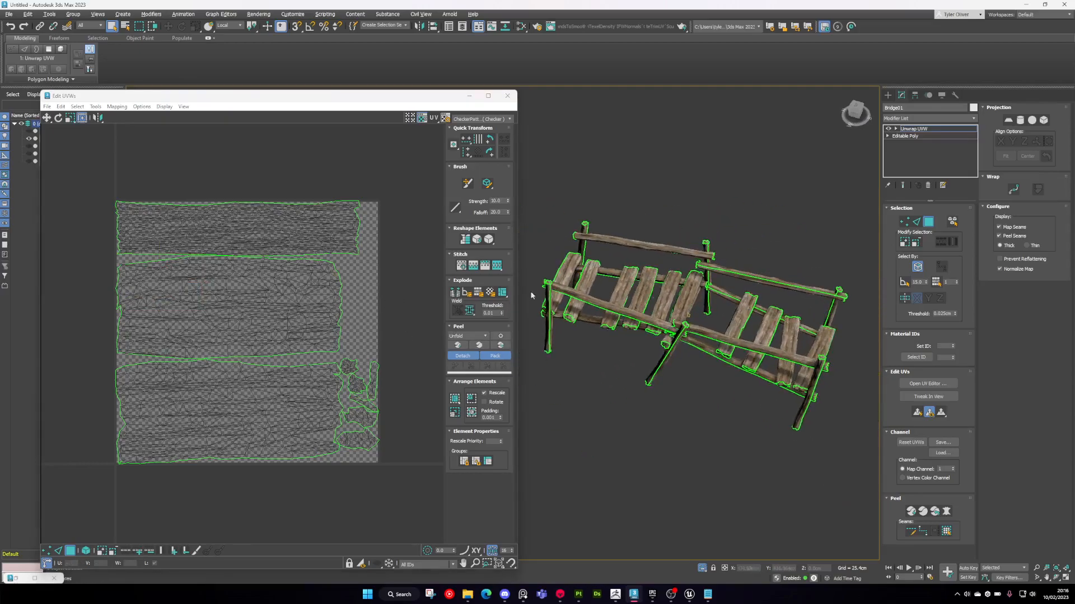
middle_click_drag(869, 362, 847, 346)
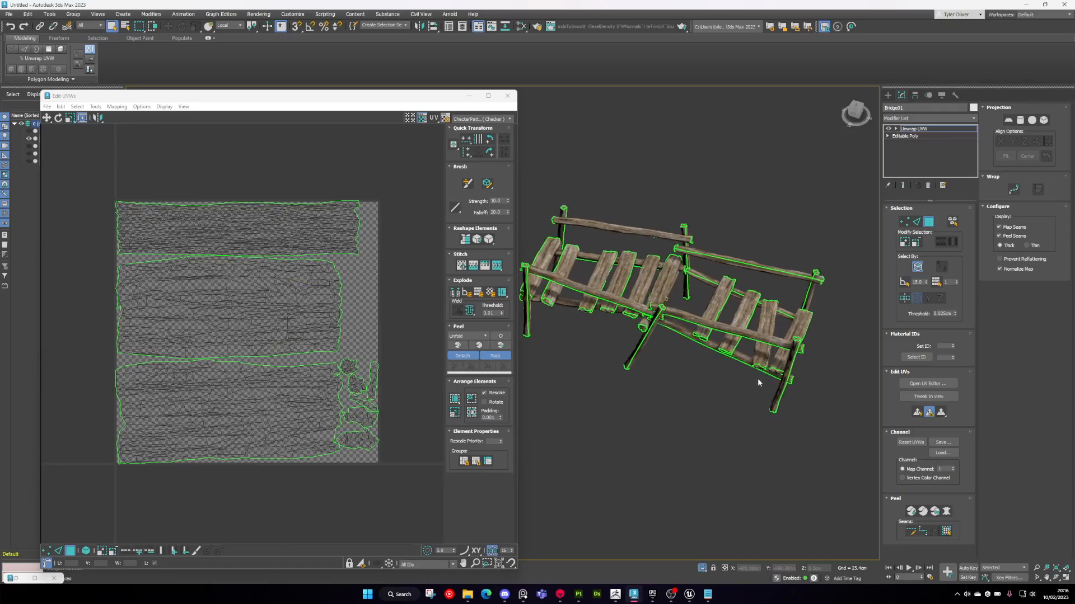
middle_click_drag(747, 325, 779, 330)
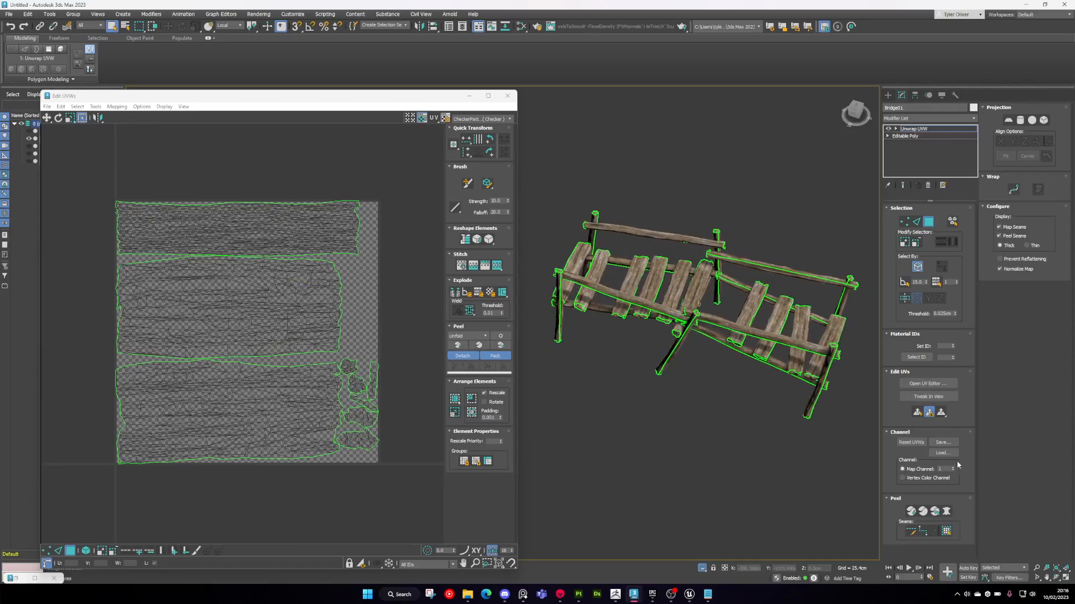
middle_click_drag(760, 439, 725, 400)
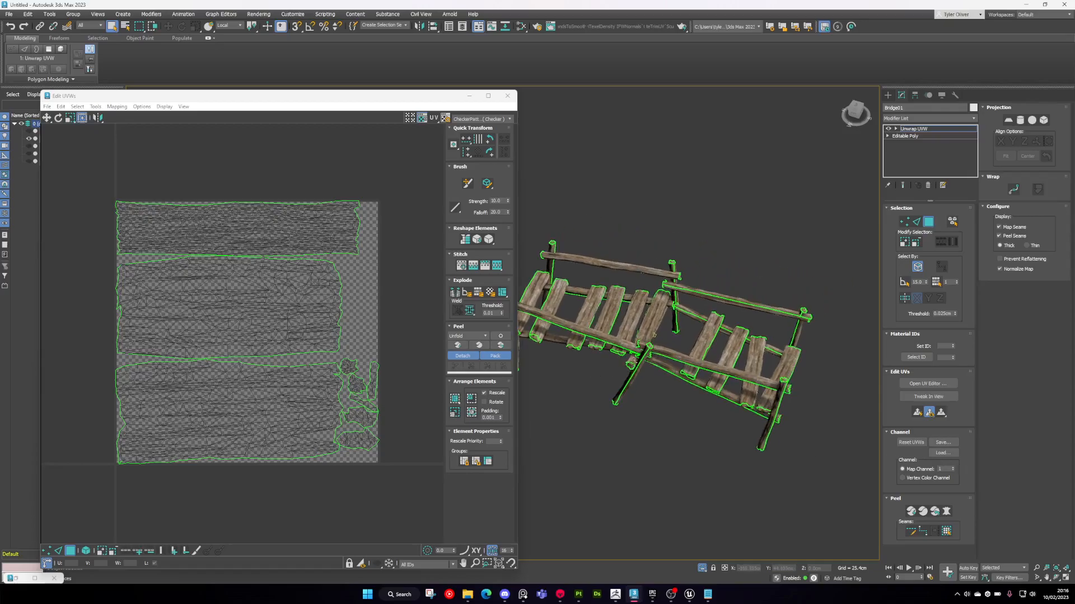
middle_click_drag(633, 362, 661, 356)
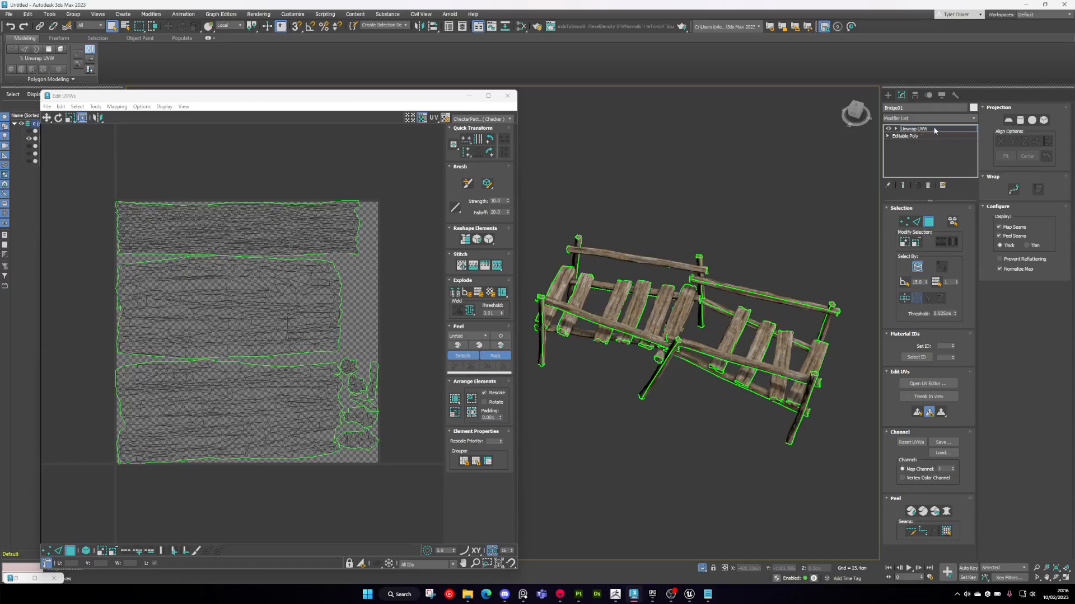
- Move the bridge's UVs to map channel 2, and change the channel again with Abandon to load its existing UVs
left_click(953, 467)
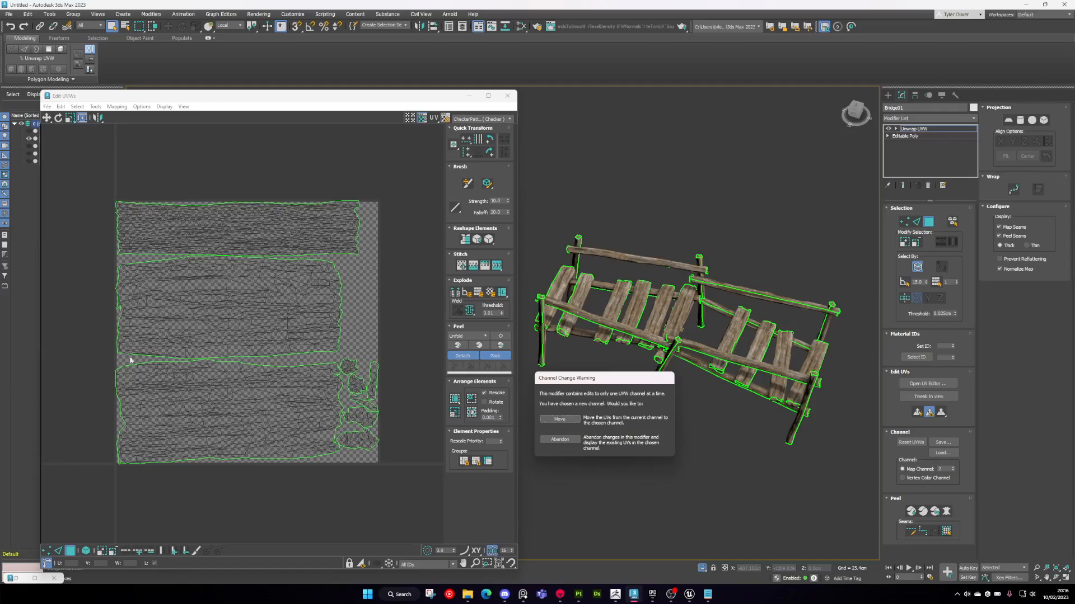
left_click(571, 421)
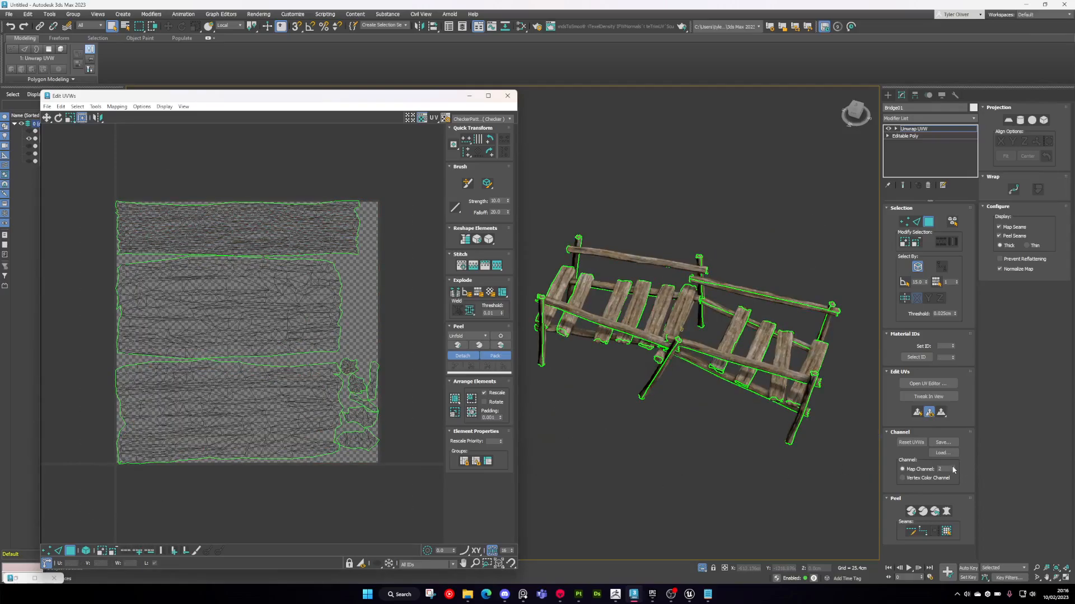
left_click(953, 470)
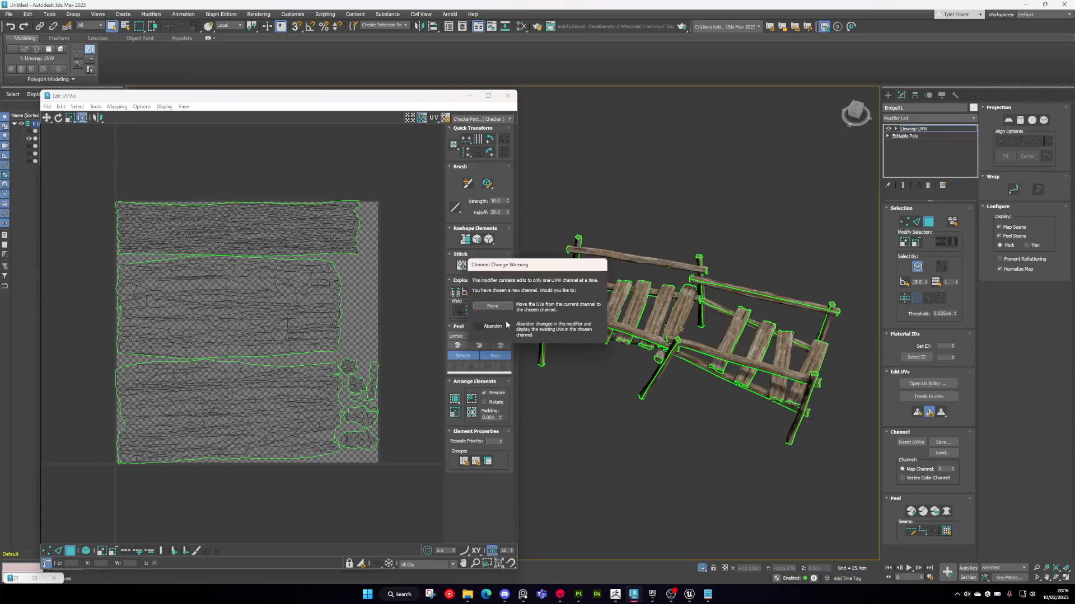
left_click(496, 327)
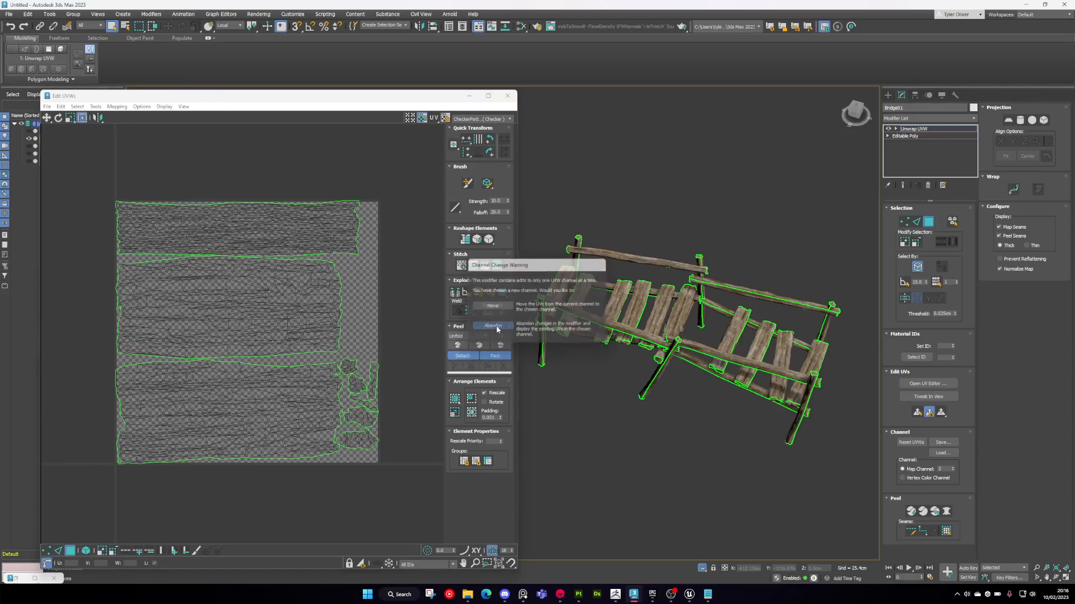
middle_click_drag(370, 281, 345, 249)
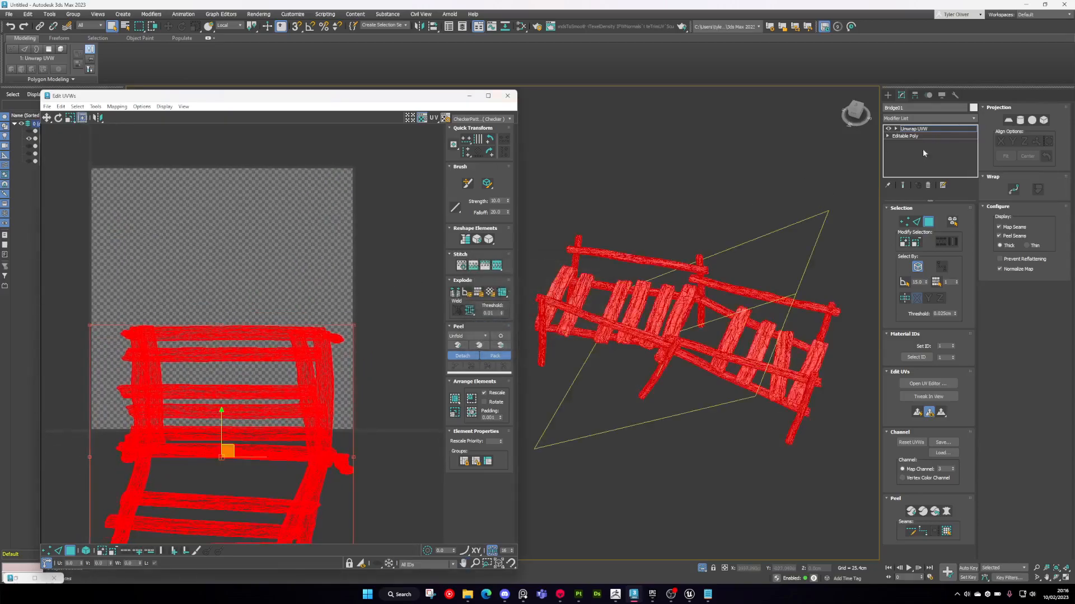
scroll(356, 317, "down", 3)
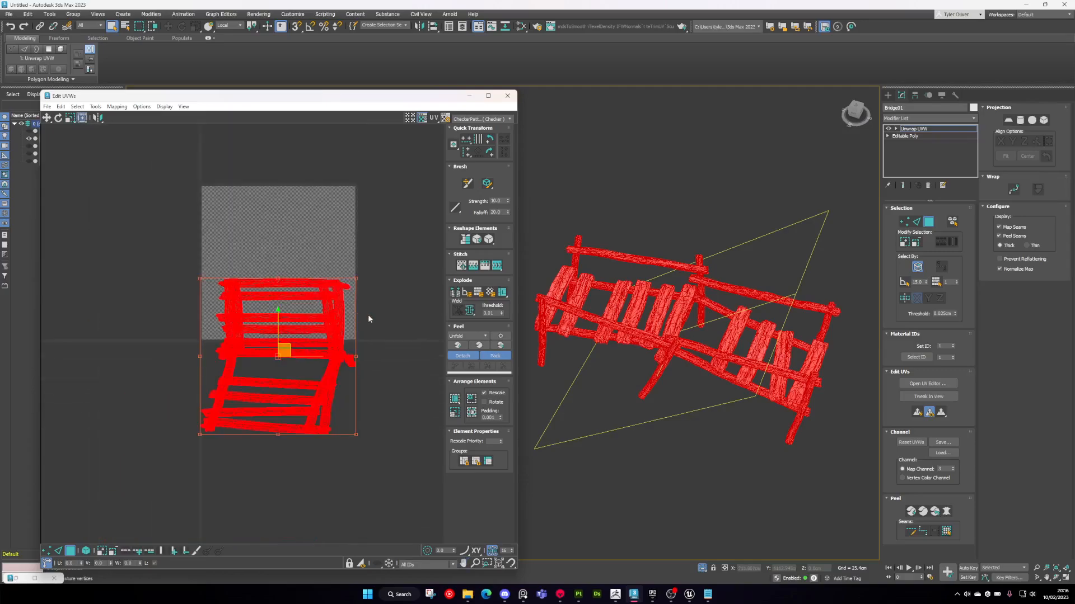
- Replace the bridge's Unwrap UVW modifier with a fresh one and move its UVs to map channel 2
left_click(927, 185)
left_click(919, 119)
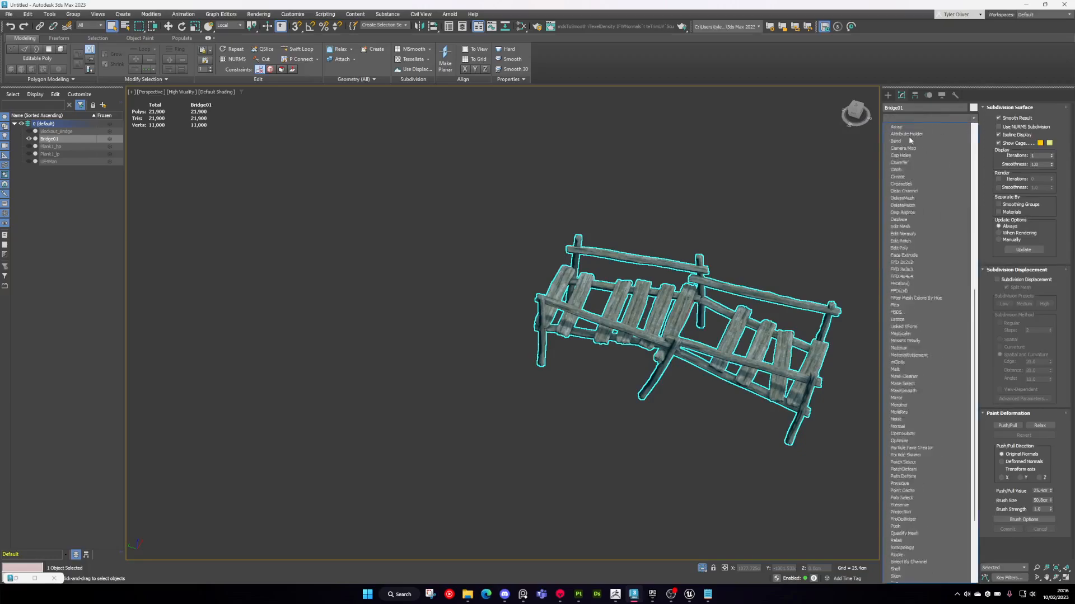
left_click(909, 136)
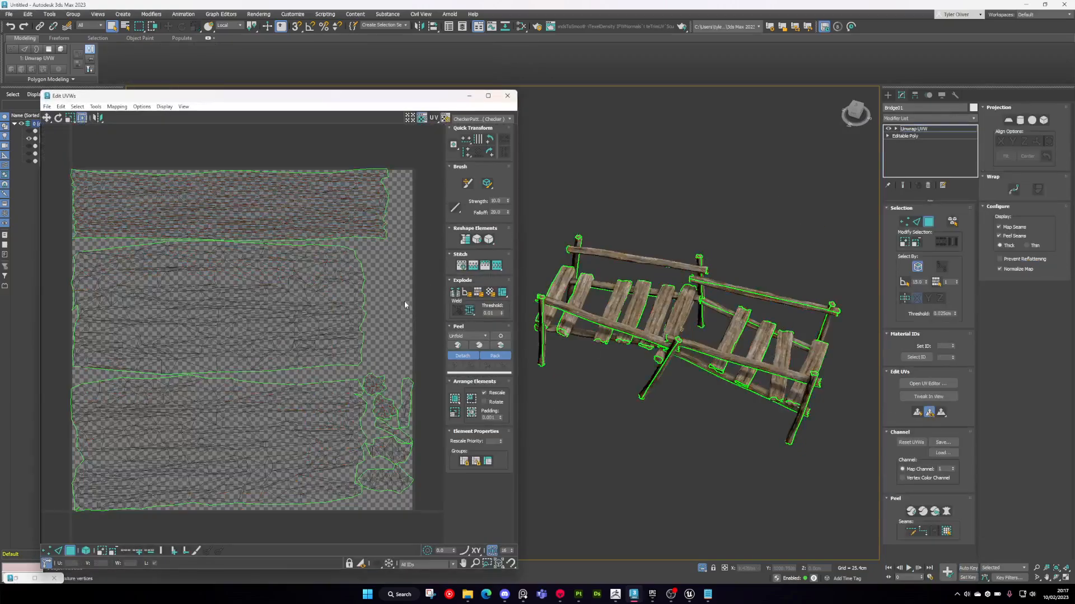
left_click(952, 467)
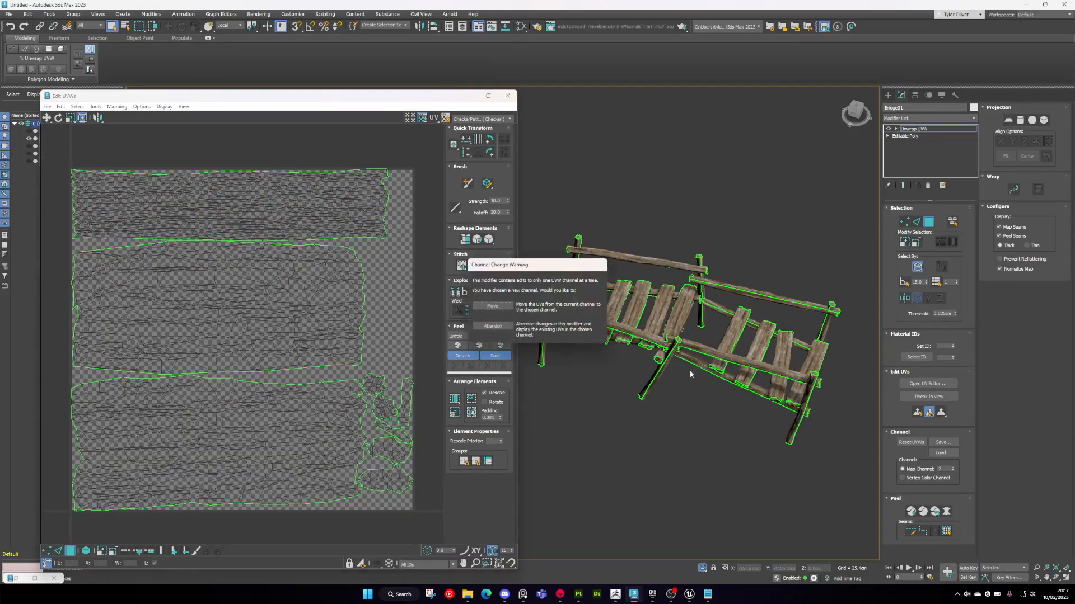
left_click(500, 308)
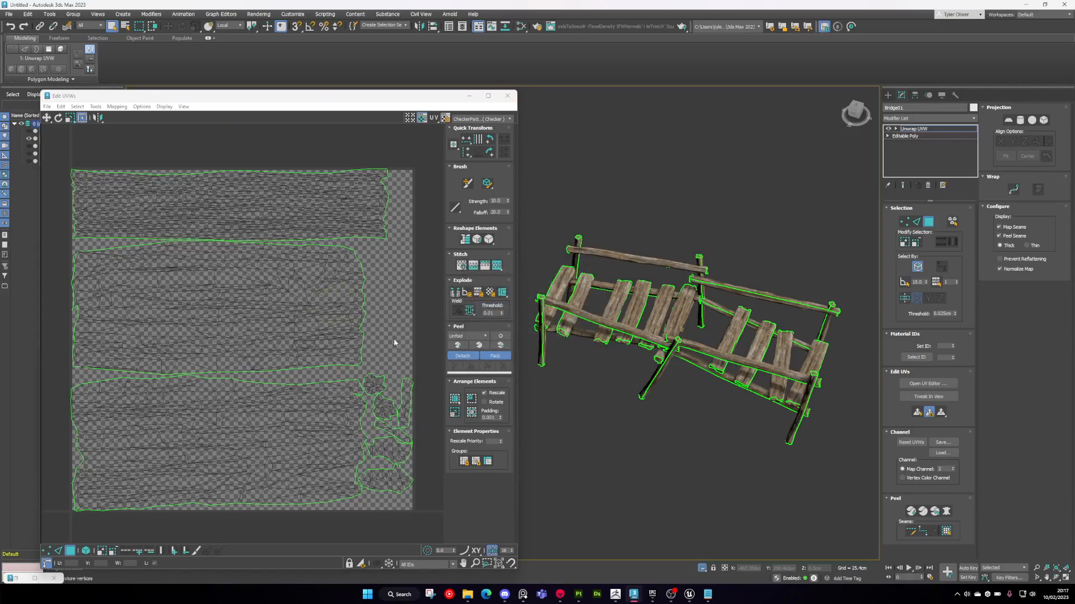
- Select all the bridge's UV shells, pack them into a non-overlapping layout with Rescale on, and clear the selection
scroll(386, 330, "down", 1)
scroll(360, 200, "down", 2)
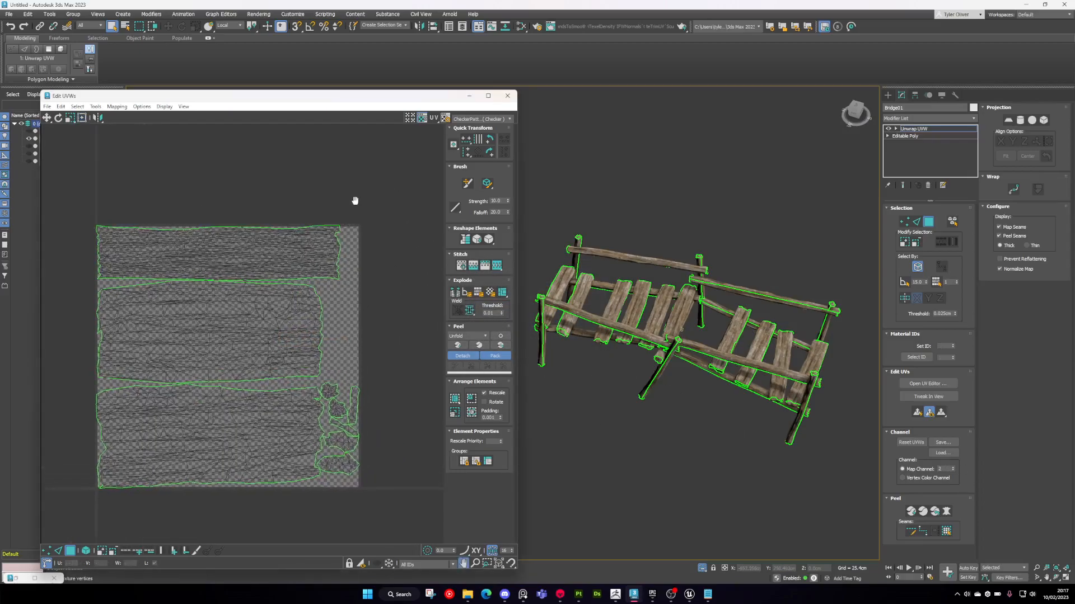
left_click_drag(399, 440, 116, 150)
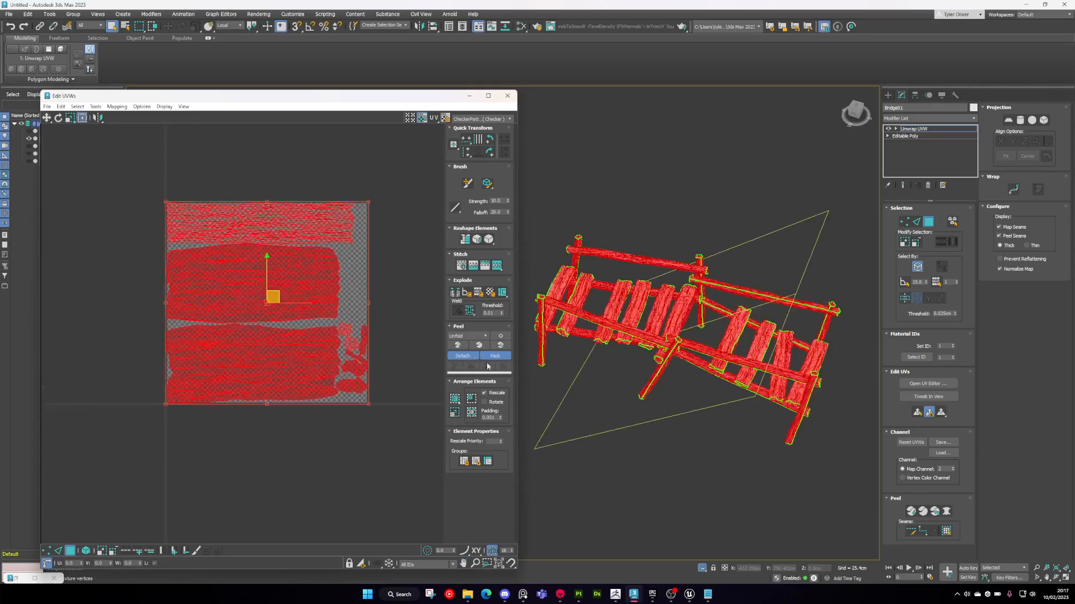
left_click(472, 400)
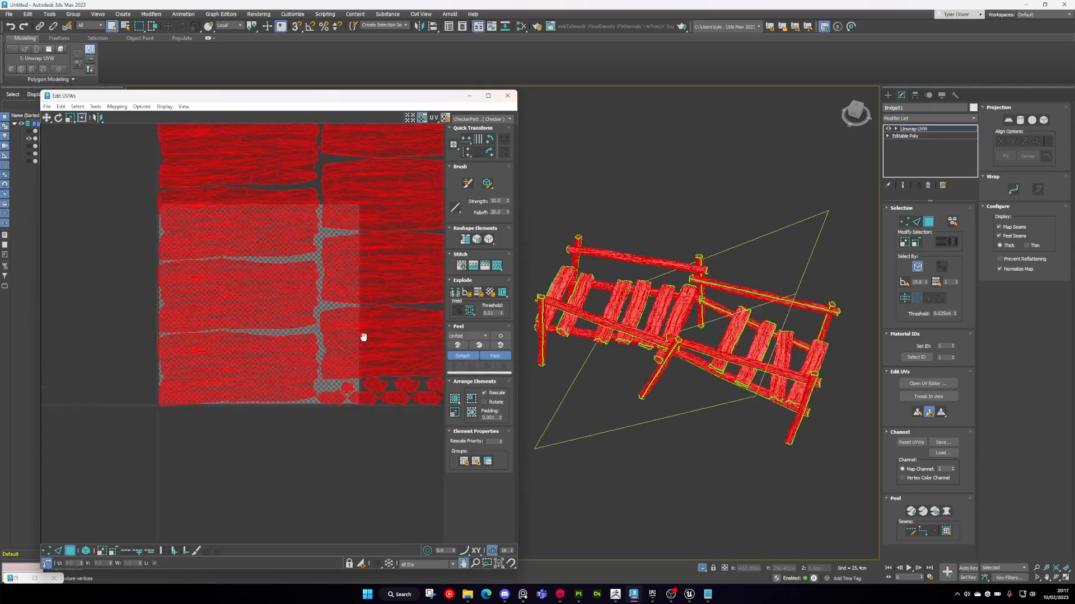
left_click(456, 400)
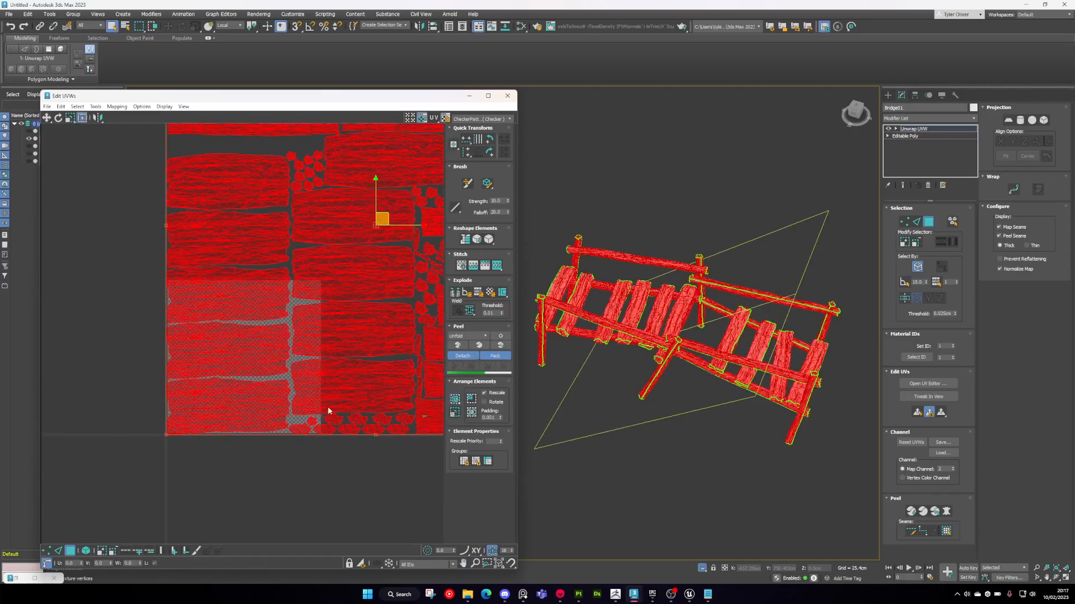
left_click(257, 456)
- Examine the packed plank and log shells across the UV layout, and close the UV editor
scroll(245, 395, "up", 3)
middle_click_drag(308, 381, 302, 409)
scroll(302, 410, "down", 2)
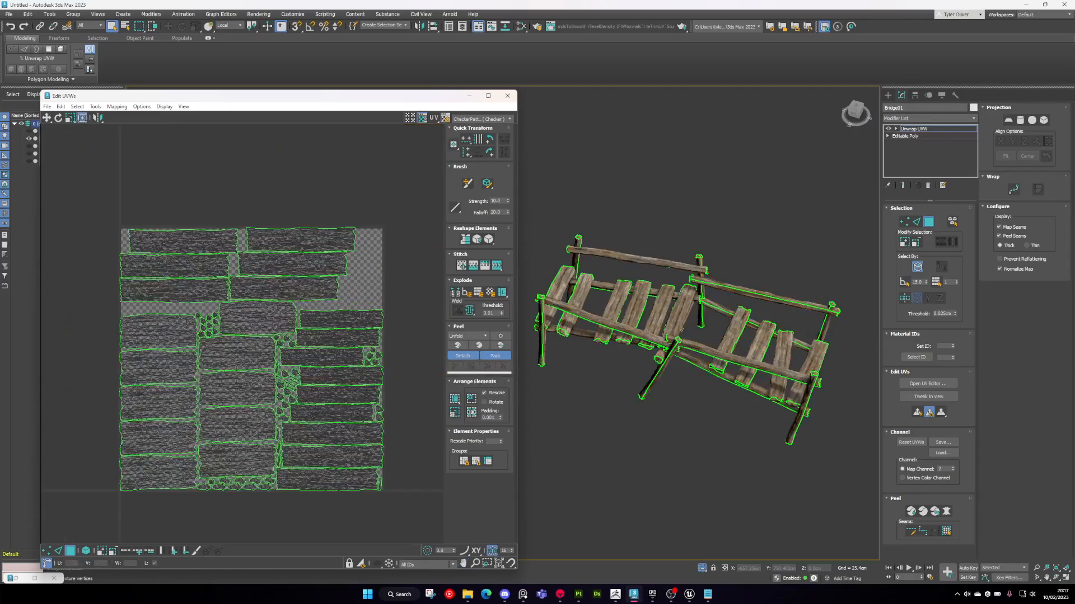
middle_click_drag(189, 265, 209, 251)
scroll(299, 322, "up", 2)
middle_click_drag(300, 322, 225, 285)
scroll(292, 288, "down", 2)
scroll(224, 285, "up", 2)
left_click_drag(164, 269, 167, 269)
left_click(65, 283)
scroll(392, 331, "down", 2)
middle_click_drag(392, 332, 343, 319)
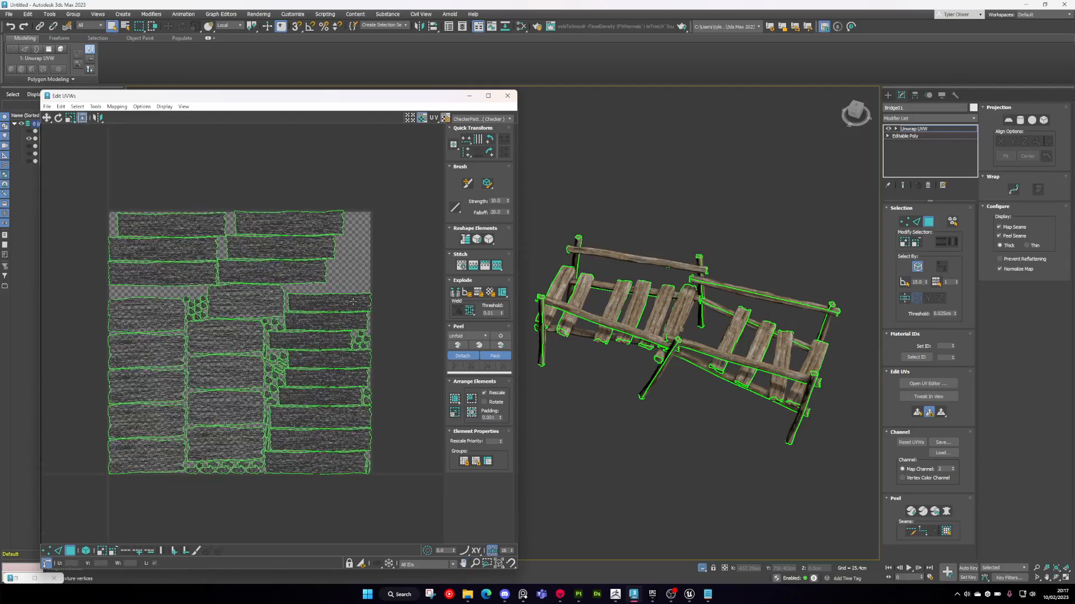
left_click(507, 96)
middle_click_drag(704, 367, 601, 431)
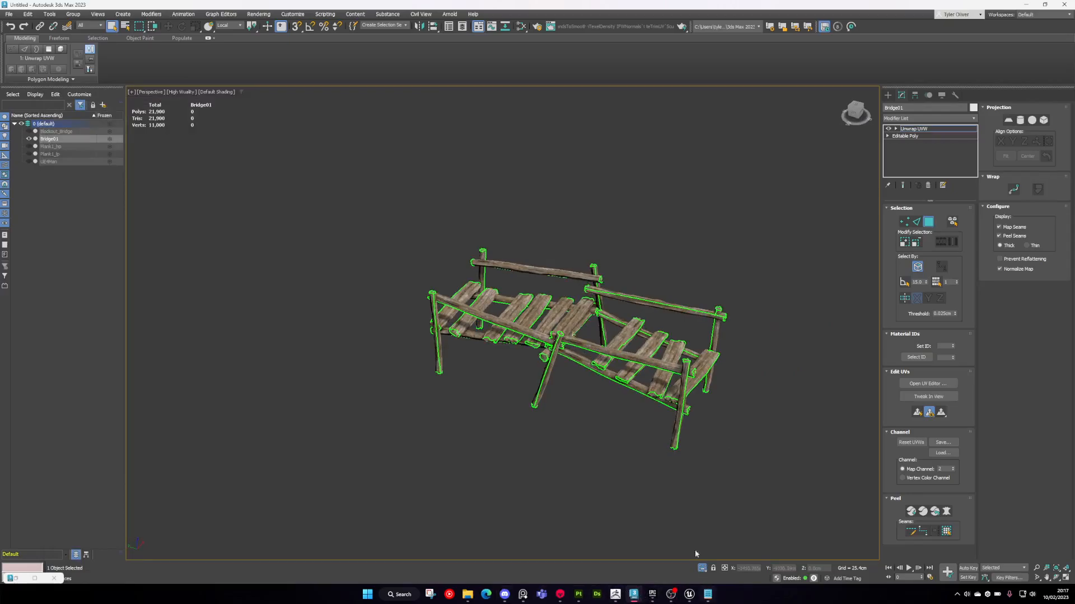
- Launch Maya and create a new scene
key("super")
type("maya")
key("Return")
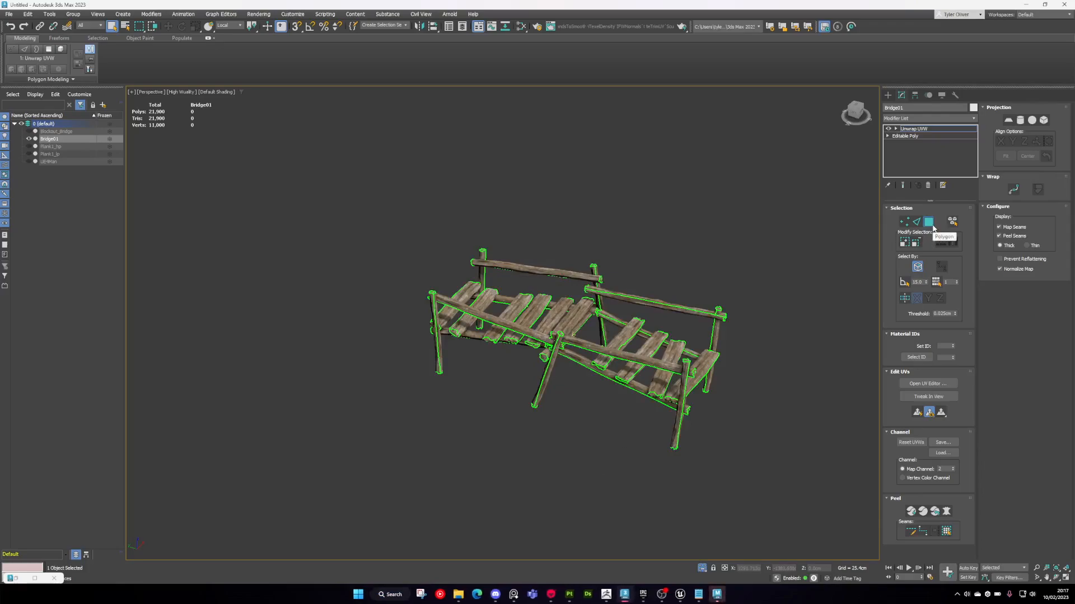
scroll(570, 333, "up", 3)
middle_click_drag(767, 261, 714, 285)
left_click(929, 223)
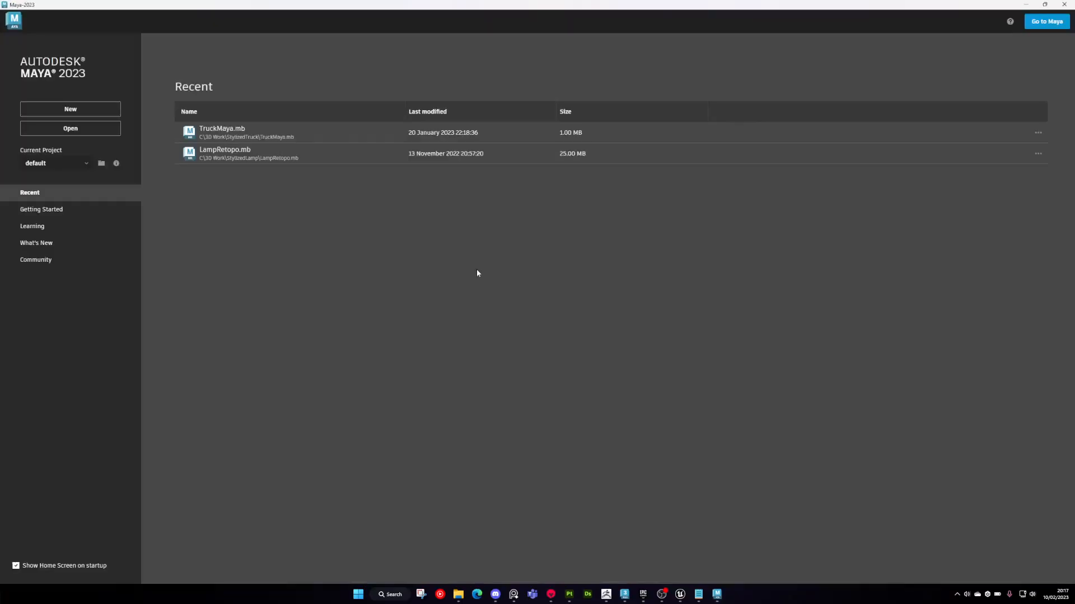
left_click(72, 109)
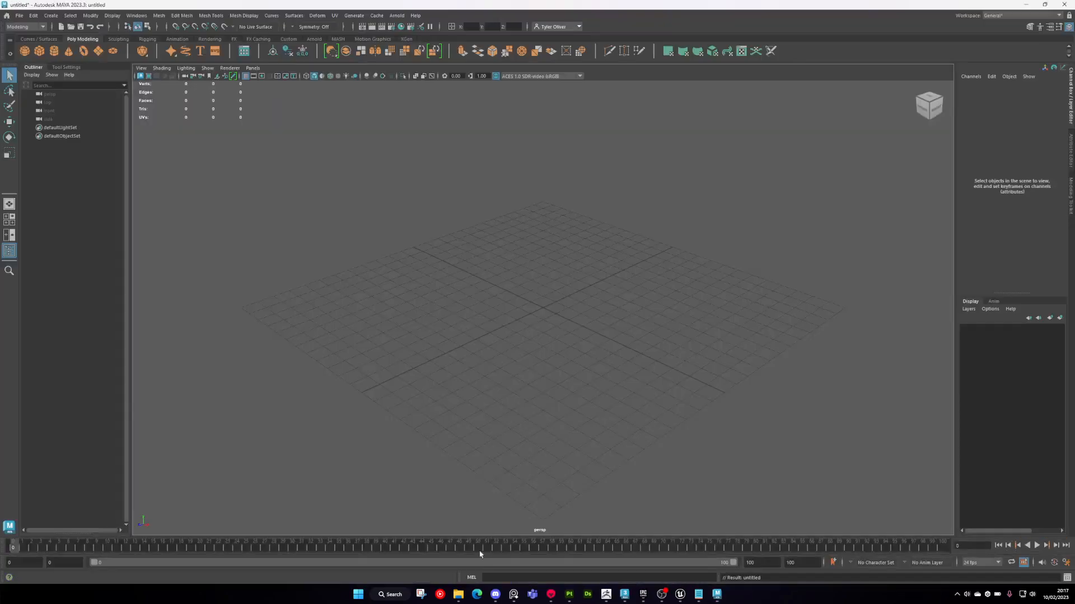
- Import Bridge01.fbx from the Workshop folder into the scene and frame the bridge
left_click(459, 595)
left_click(390, 185)
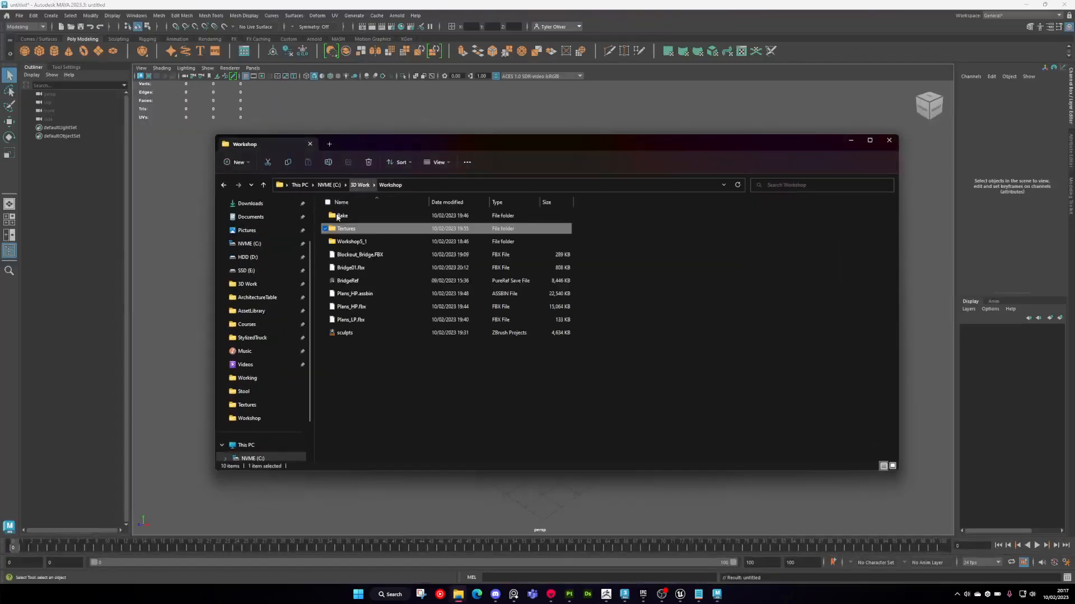
left_click_drag(370, 268, 594, 112)
left_click(850, 140)
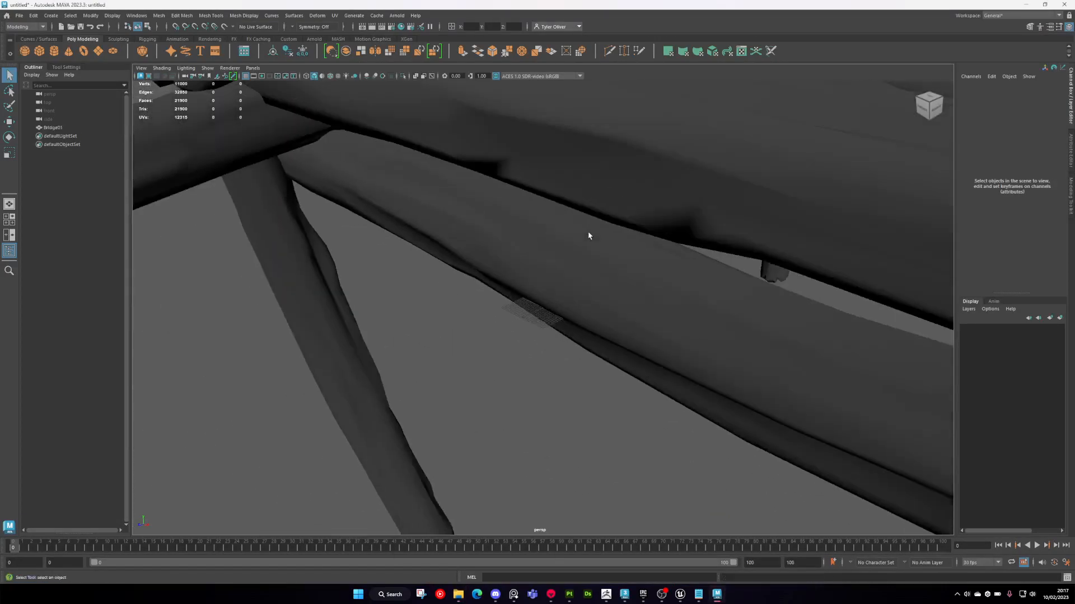
left_click(589, 236)
key("f")
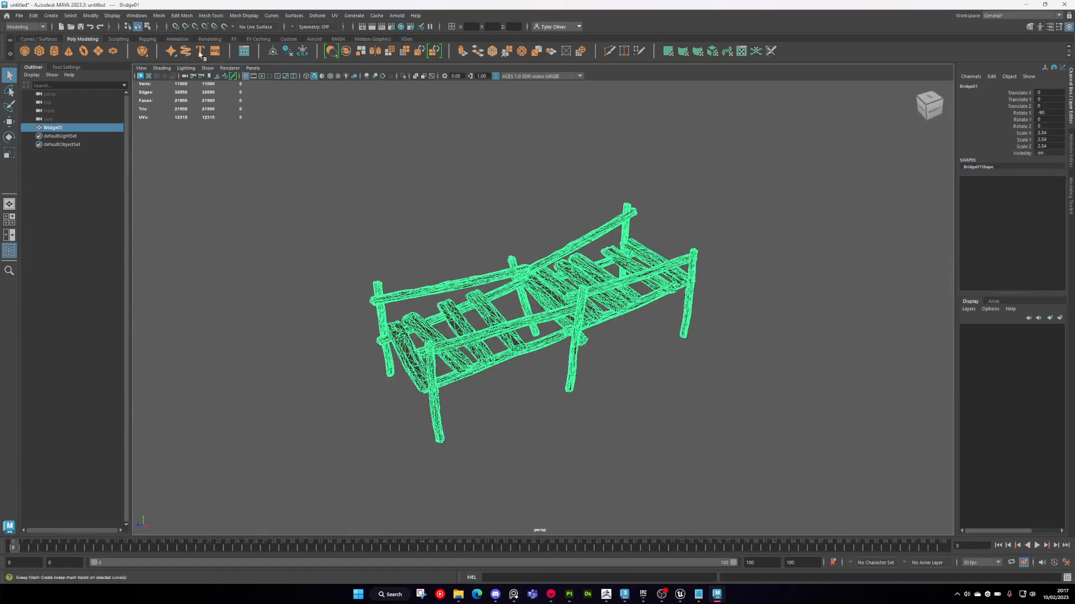
- Freeze the bridge's transformations and delete its construction history
left_click(302, 51)
left_click(290, 53)
left_click_drag(397, 185, 621, 201, "alt")
left_click(620, 201)
left_click(553, 276)
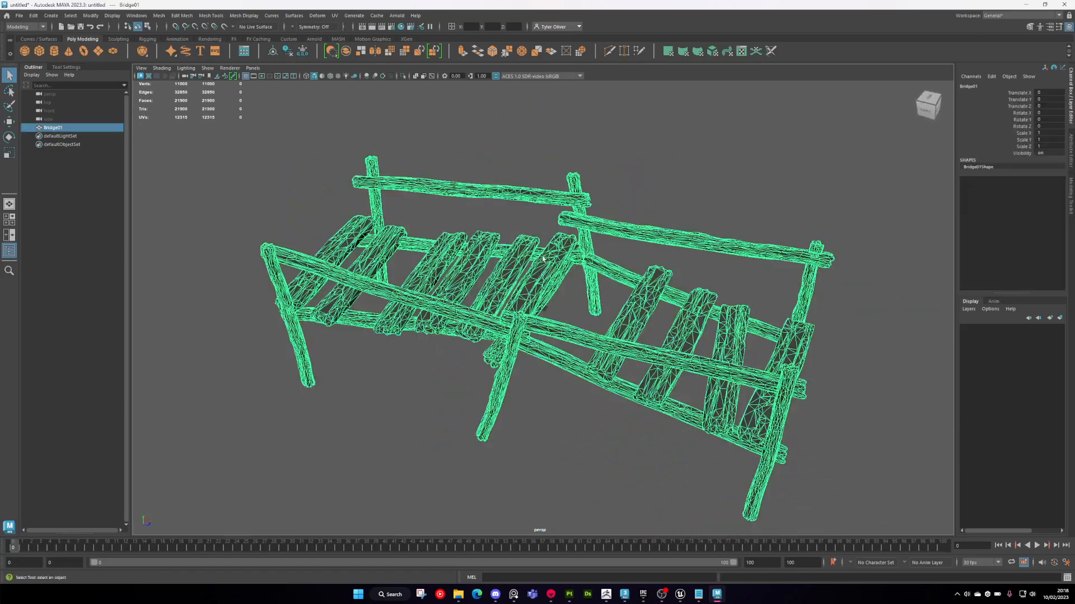
- Display the bridge with its textures in the perspective view
left_click(338, 76)
left_click(308, 156)
scroll(523, 300, "up", 2)
- Try the Log and Raw view transforms on the bridge and return to ACES 1.0 SDR-video (sRGB)
left_click(526, 76)
left_click(519, 110)
left_click(522, 77)
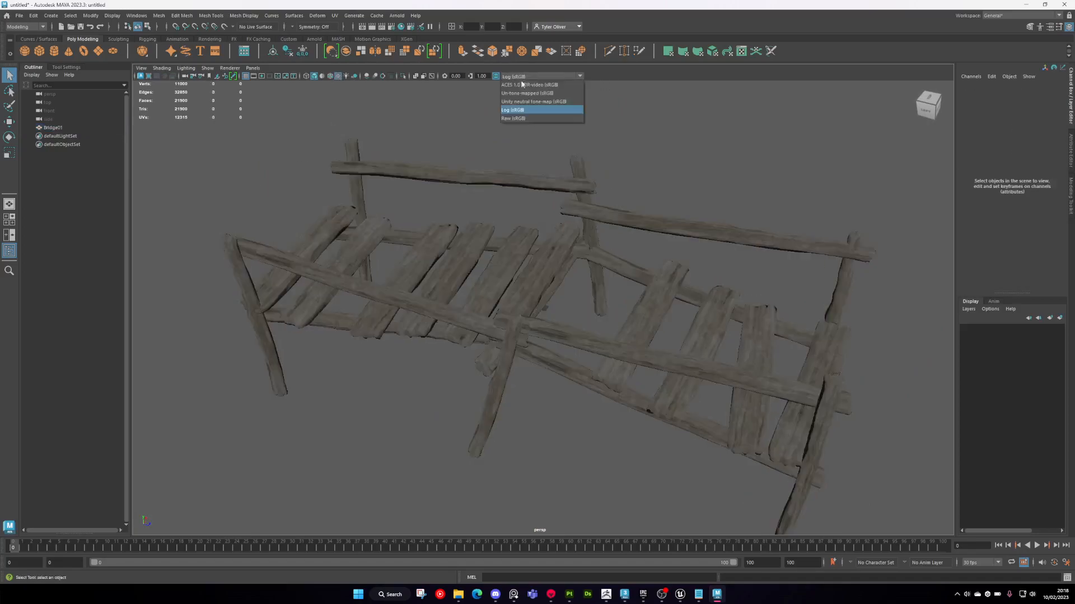
left_click(514, 118)
left_click(532, 76)
left_click(526, 84)
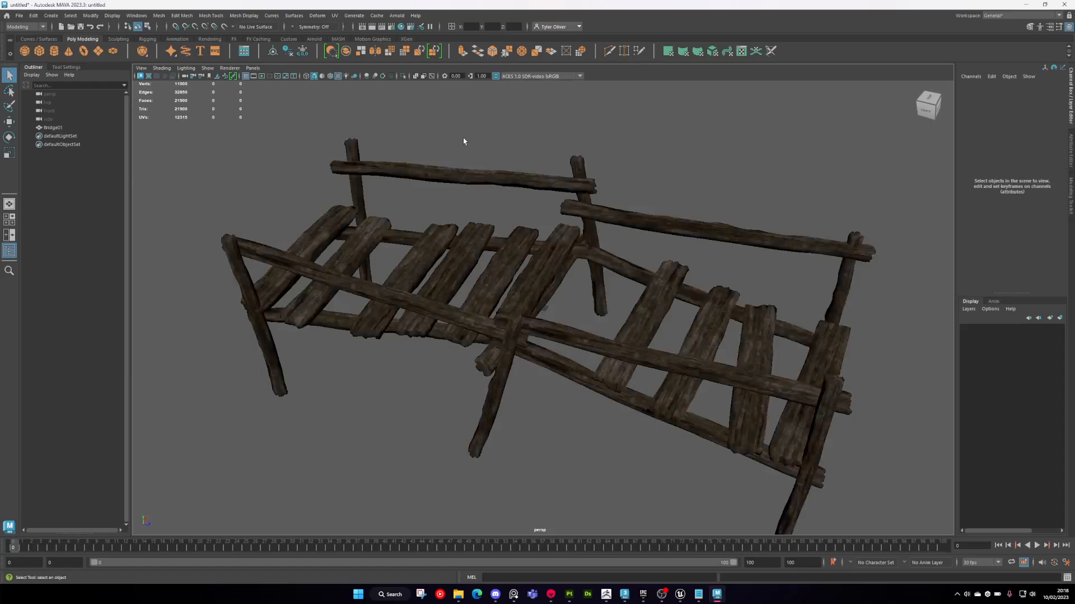
- Select the bridge mesh and open its UVs in the UV Editor with the background texture hidden
left_click(507, 281)
left_click_drag(373, 375, 341, 386, "alt")
left_click(381, 388)
left_click_drag(563, 341, 358, 322, "alt")
scroll(511, 321, "down", 3)
left_click(548, 295)
left_click(335, 15)
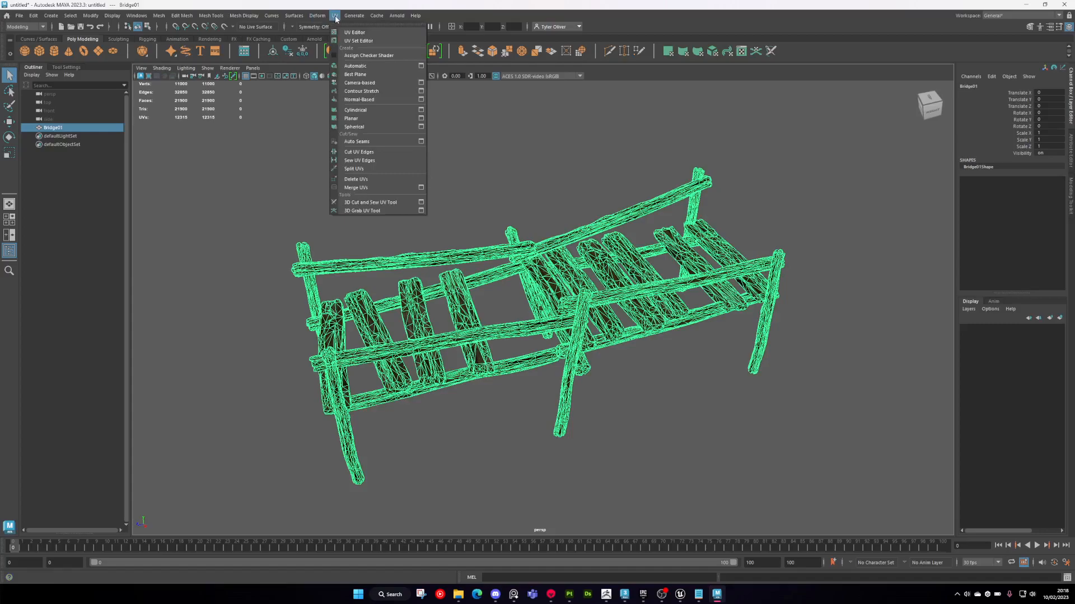
left_click(353, 32)
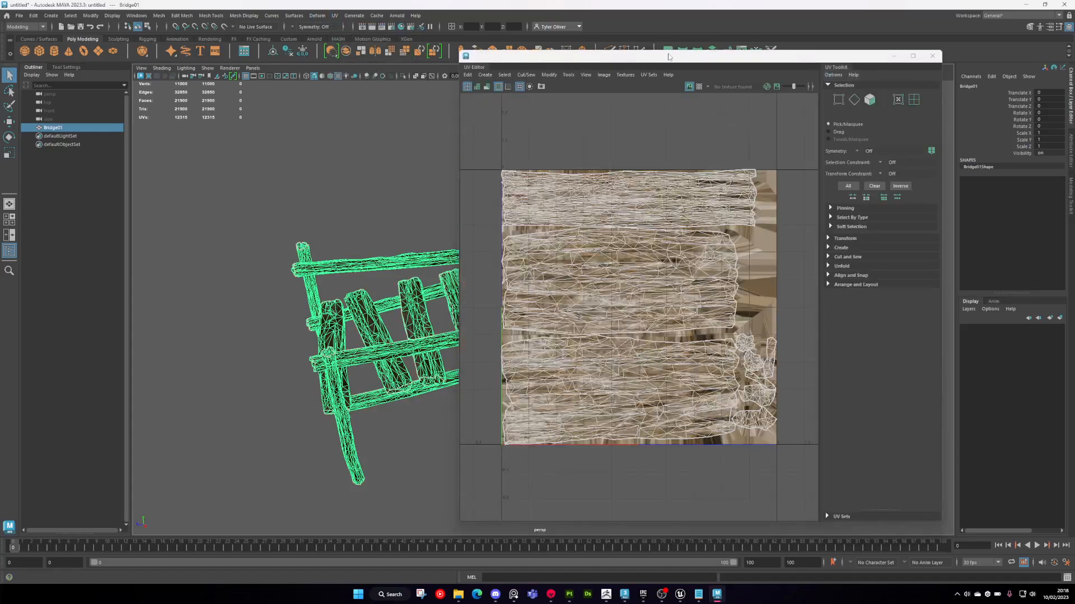
left_click(722, 96)
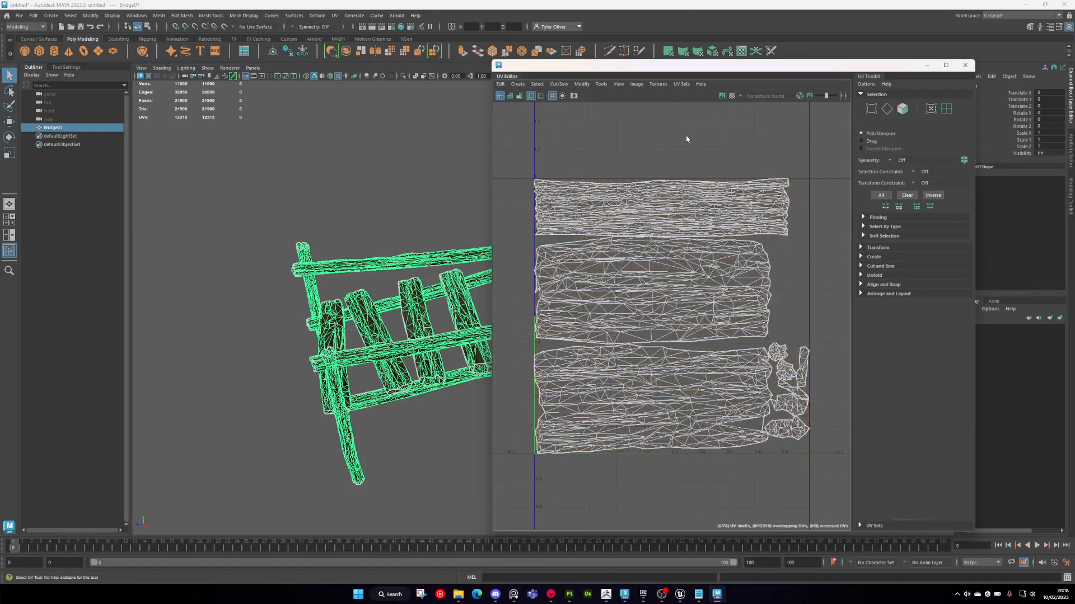
- Open the UV Set Editor and copy UVChannel_1 into a second UV set
left_click(335, 16)
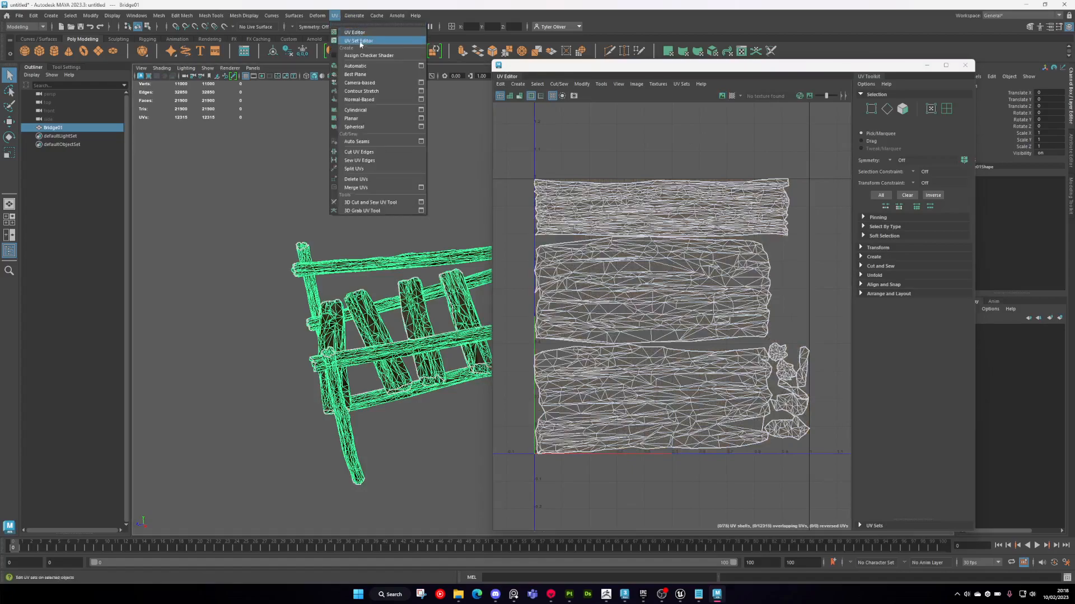
left_click(360, 43)
left_click_drag(387, 207, 194, 201)
left_click(188, 217)
left_click(252, 251)
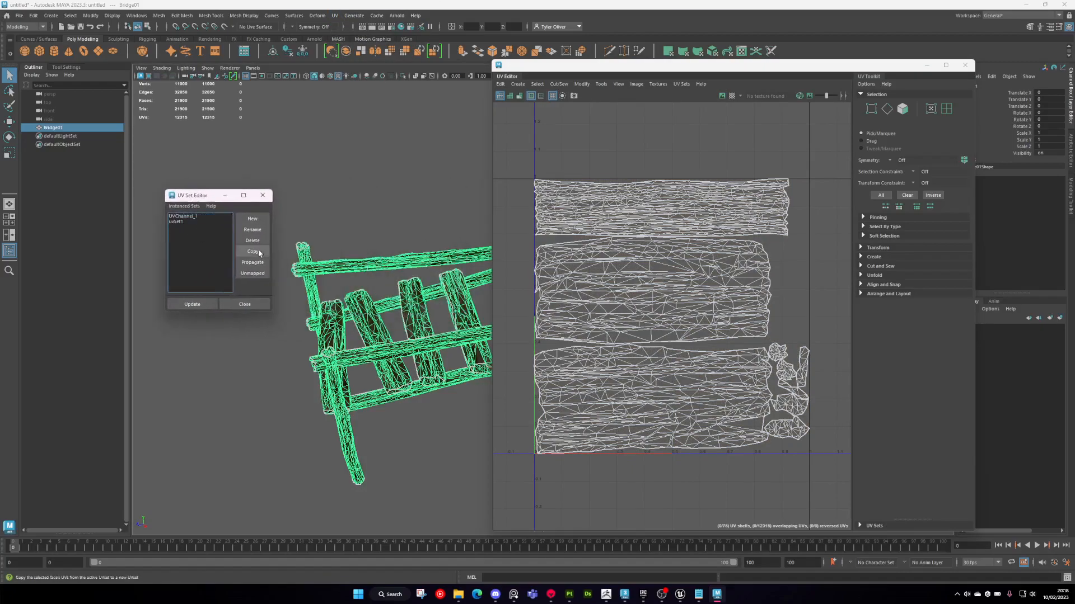
- Compare the two UV sets and rename the copied set to UVChannel_2
left_click(184, 222)
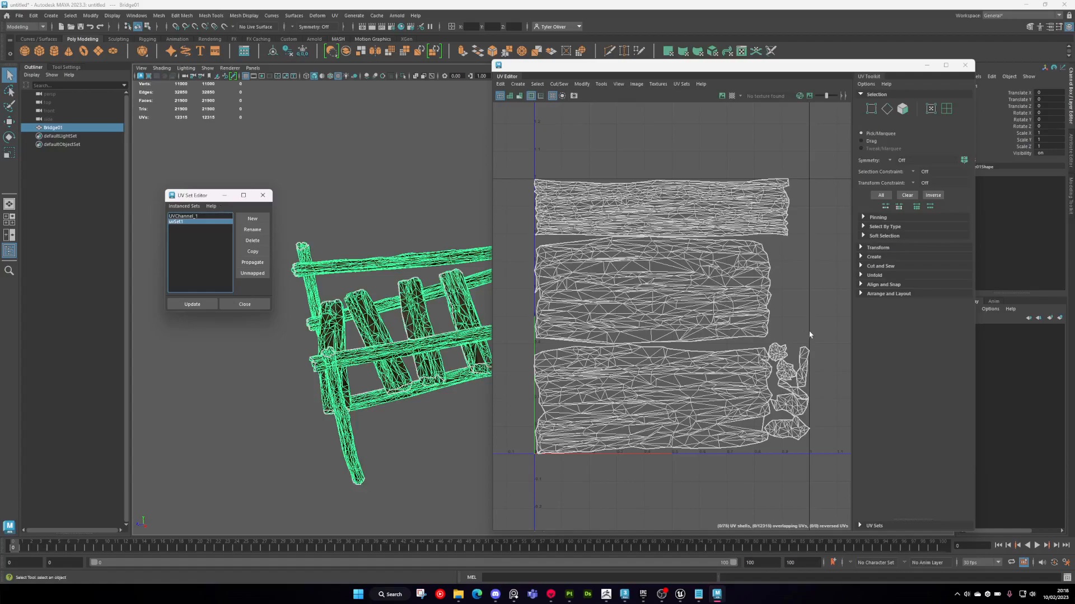
mouse_move(662, 594)
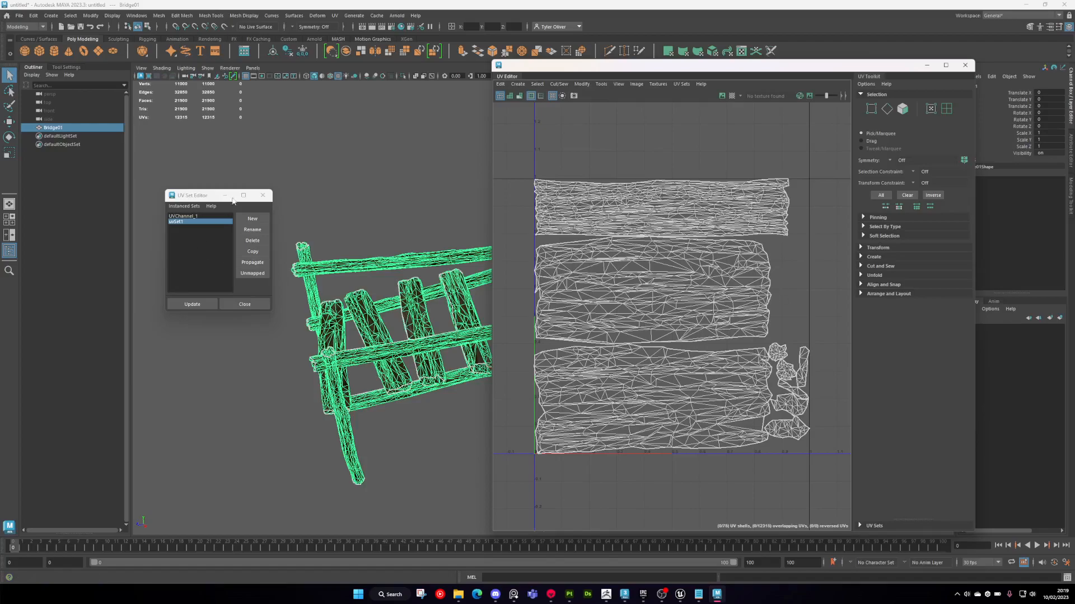
left_click(202, 223)
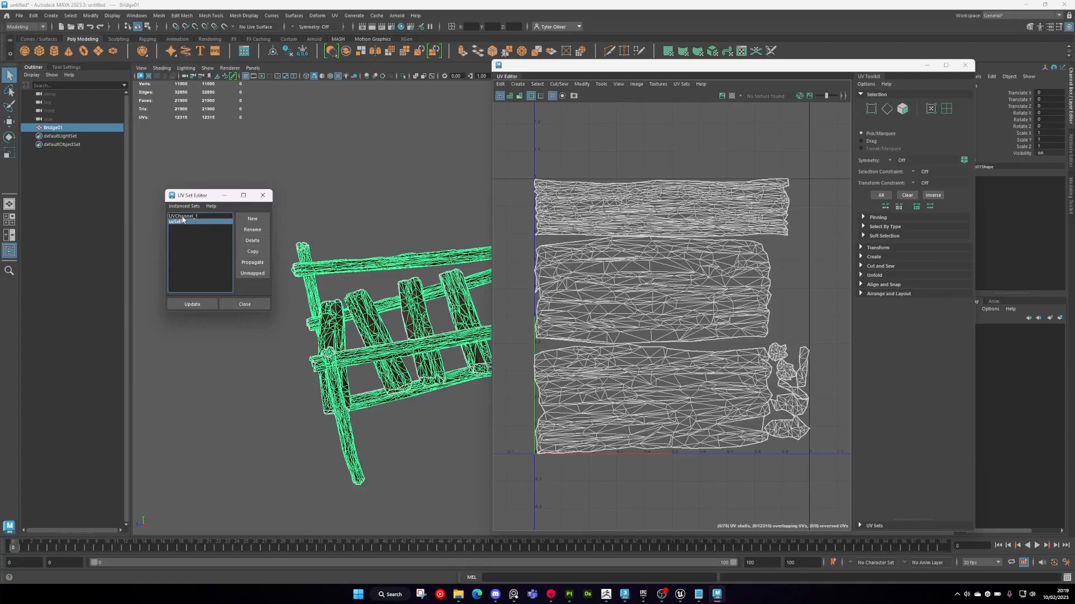
left_click(184, 216)
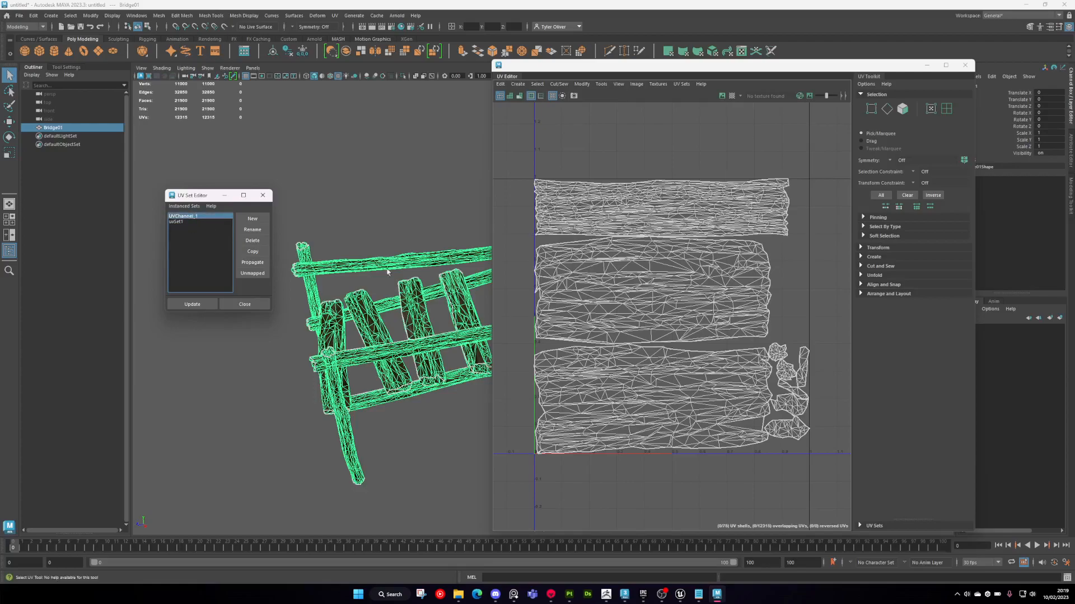
left_click(180, 222)
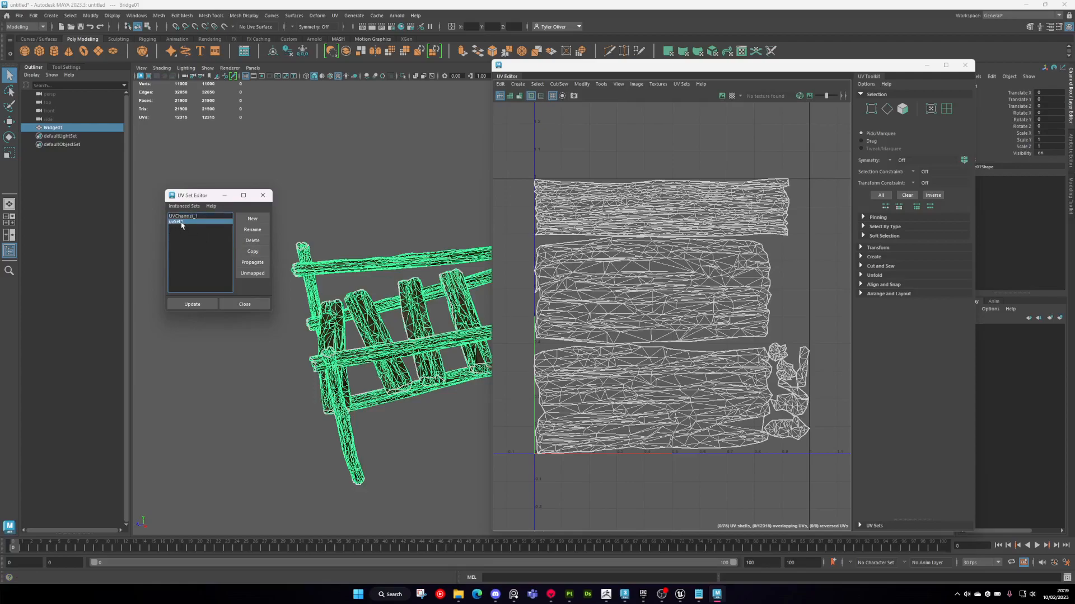
left_click(253, 230)
type("UVChan")
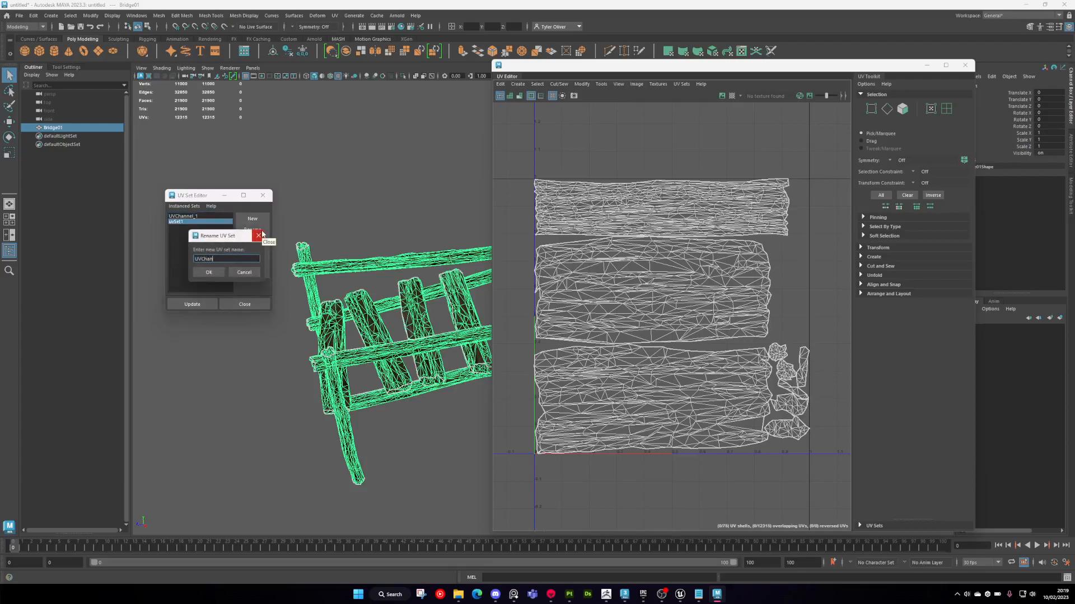
type("nel_2")
key("Return")
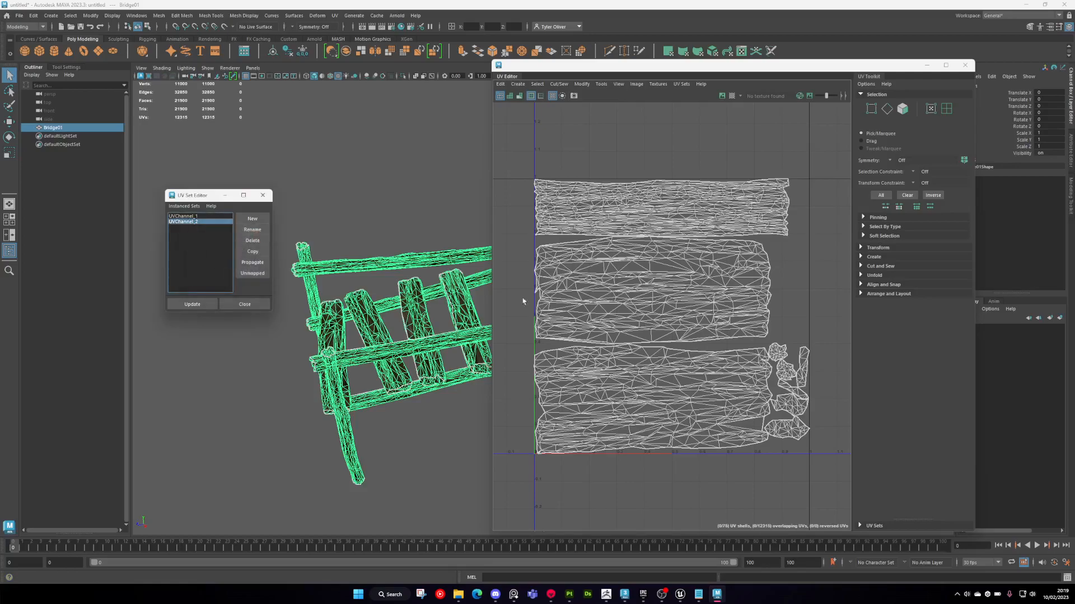
- Select all UV shells of the UVChannel_2 set and lay them out without overlaps at a 2048 packing resolution
right_click_drag(664, 198, 668, 219)
scroll(792, 179, "down", 2)
left_click_drag(834, 149, 569, 395)
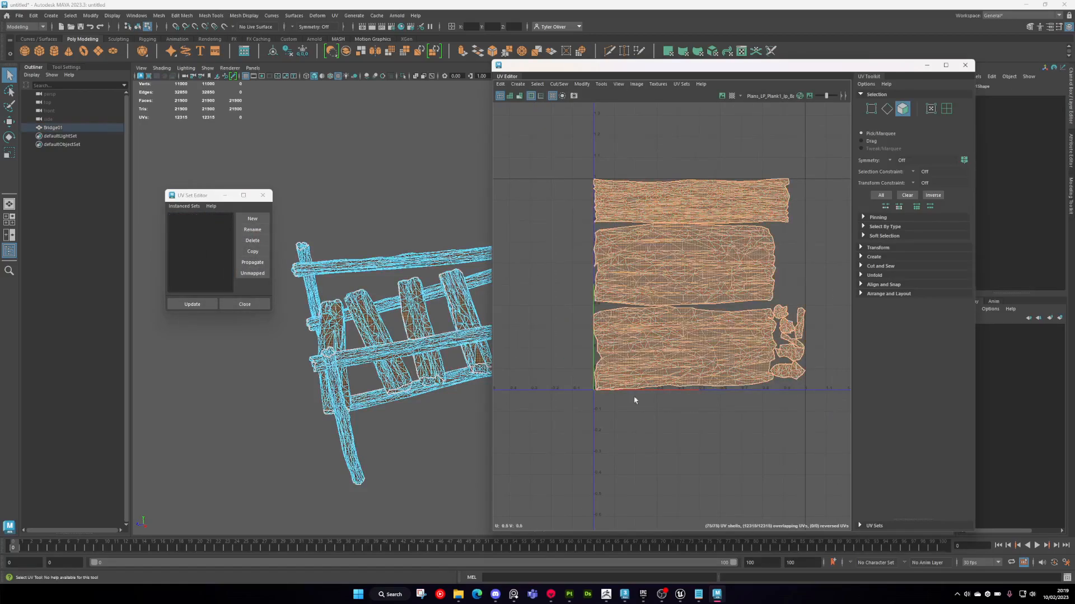
left_click(888, 294)
left_click(876, 399, "shift")
left_click_drag(427, 135, 490, 119)
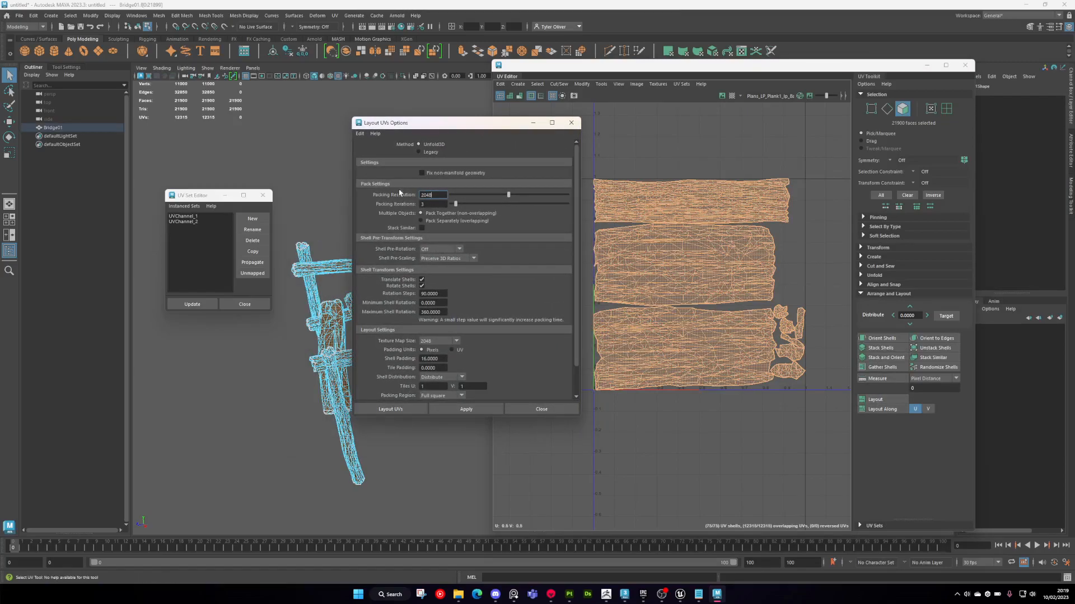
scroll(425, 330, "down", 1)
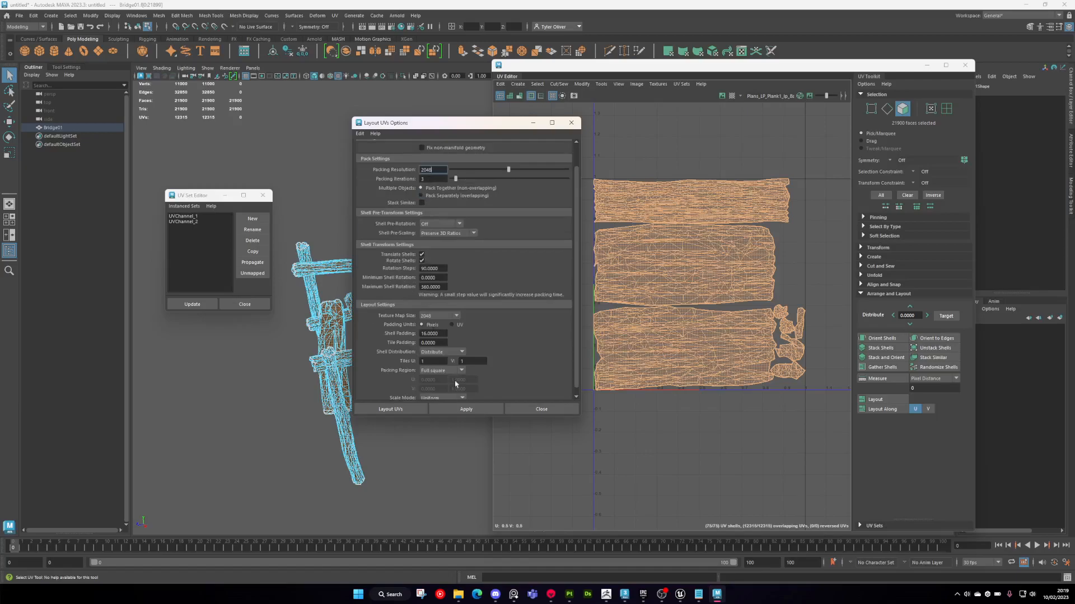
left_click(466, 409)
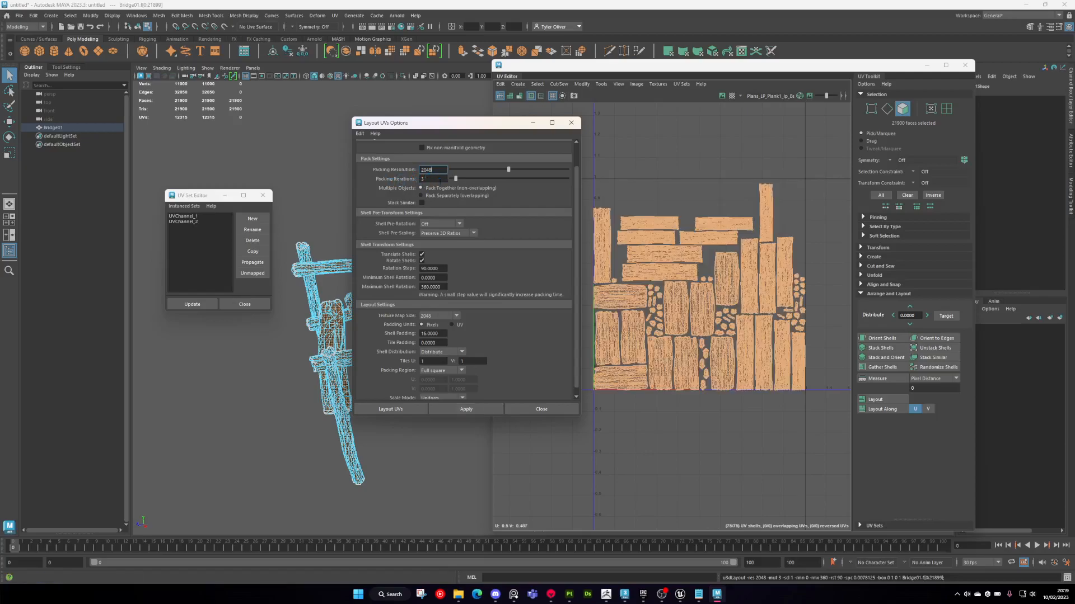
- Examine the packed UV shells and close the layout options, the UV Set Editor and the UV Editor
left_click(811, 223)
scroll(716, 256, "up", 2)
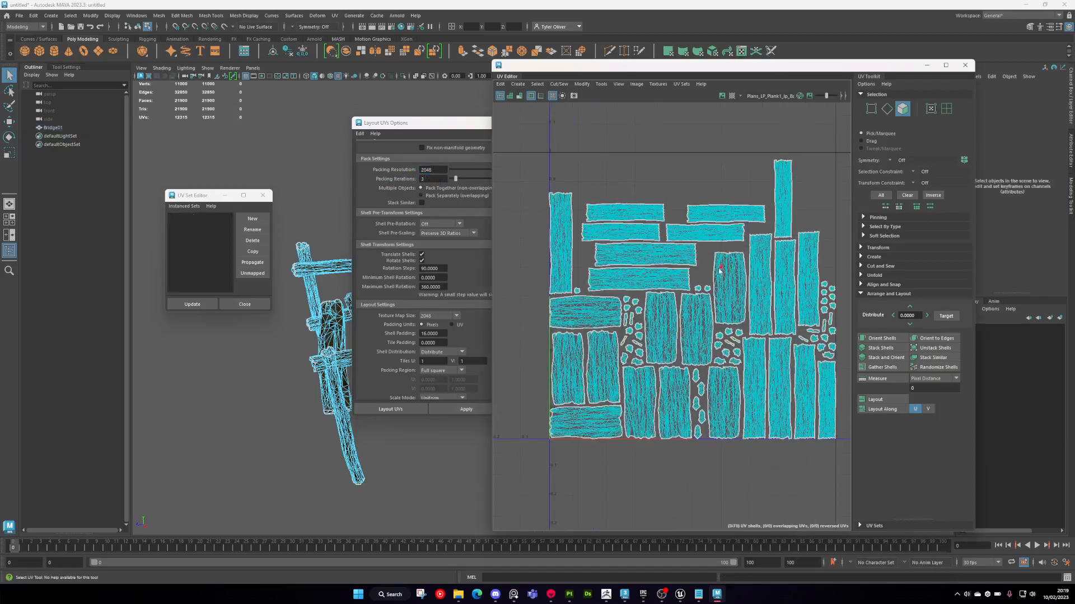
scroll(815, 472, "down", 1)
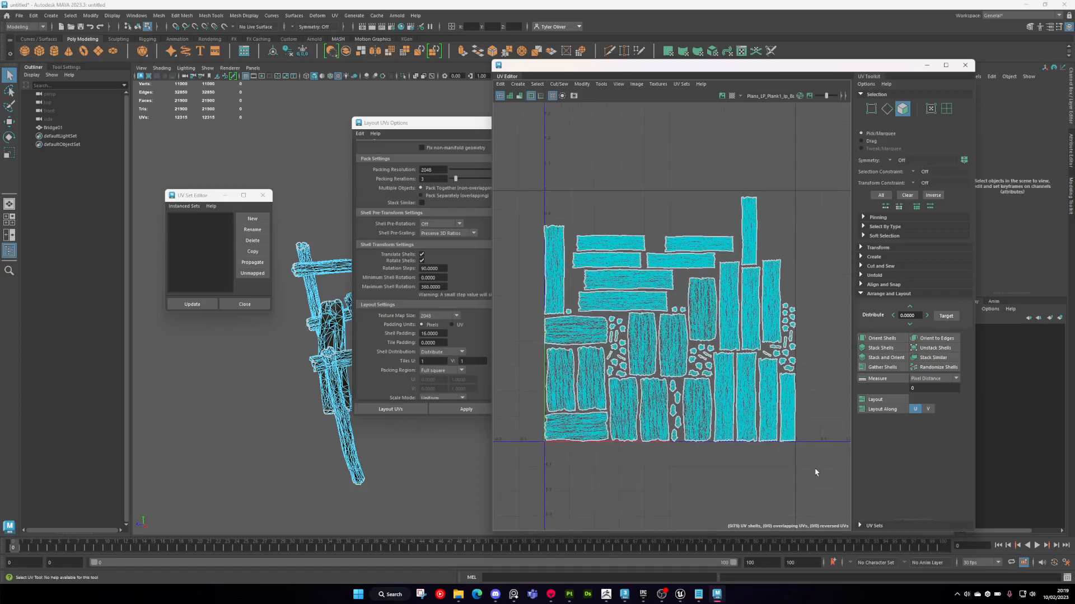
left_click_drag(452, 126, 369, 142)
left_click(488, 138)
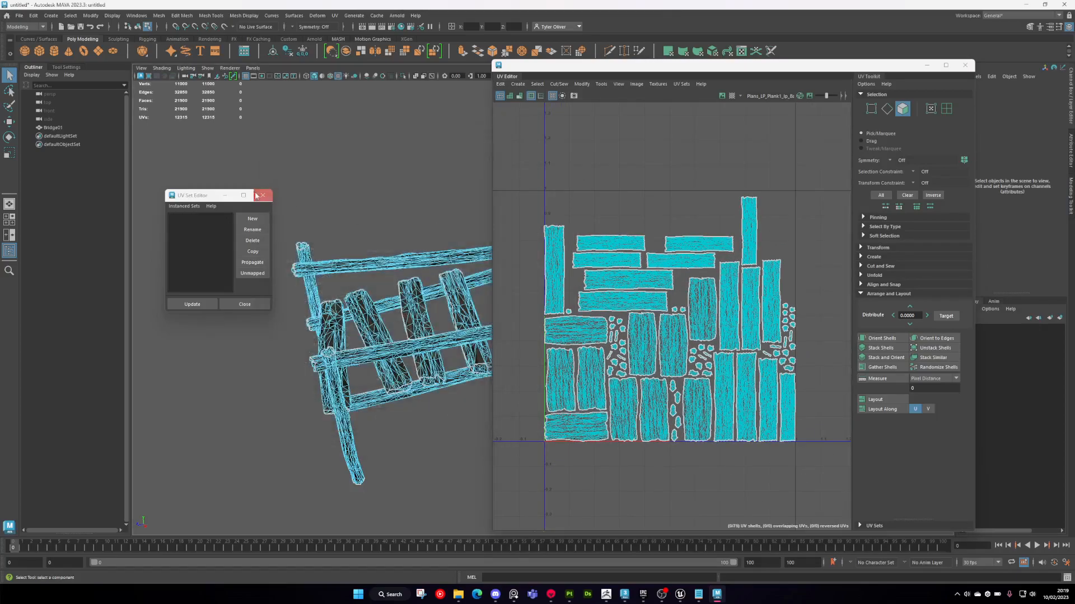
left_click(262, 195)
left_click(962, 67)
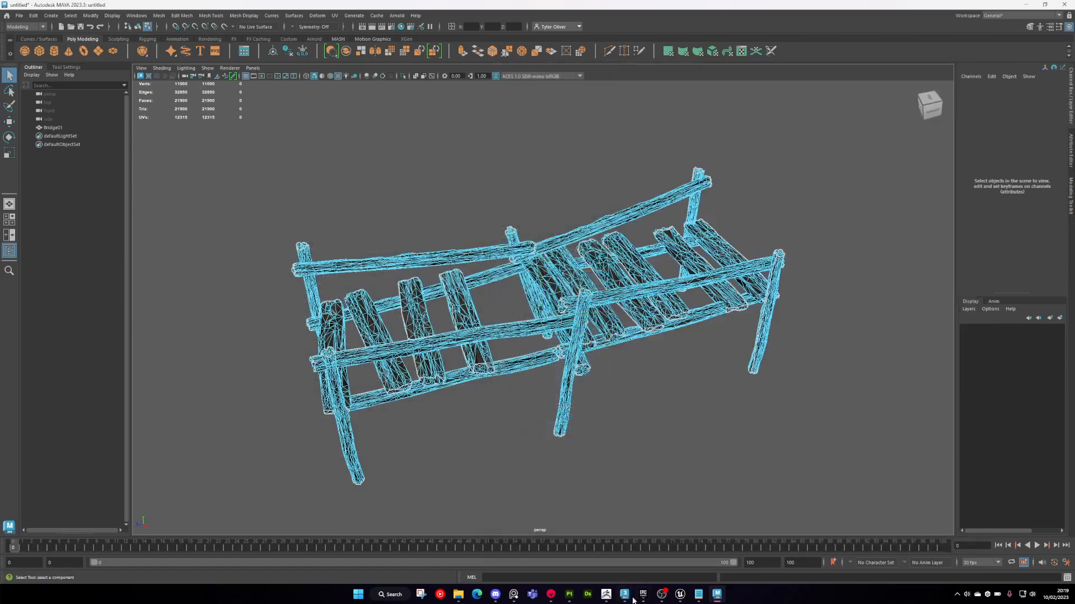
- Switch to 3ds Max and examine the bridge's packed UVs in the UV editor
left_click(624, 594)
middle_click_drag(639, 351, 646, 359, "alt")
left_click(932, 384)
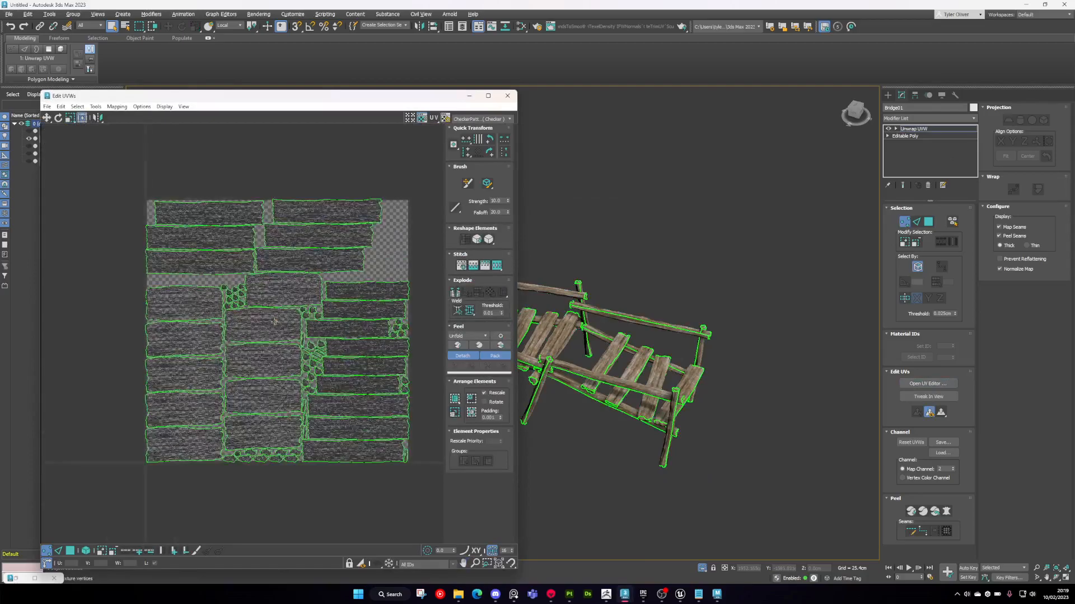
scroll(274, 322, "up", 2)
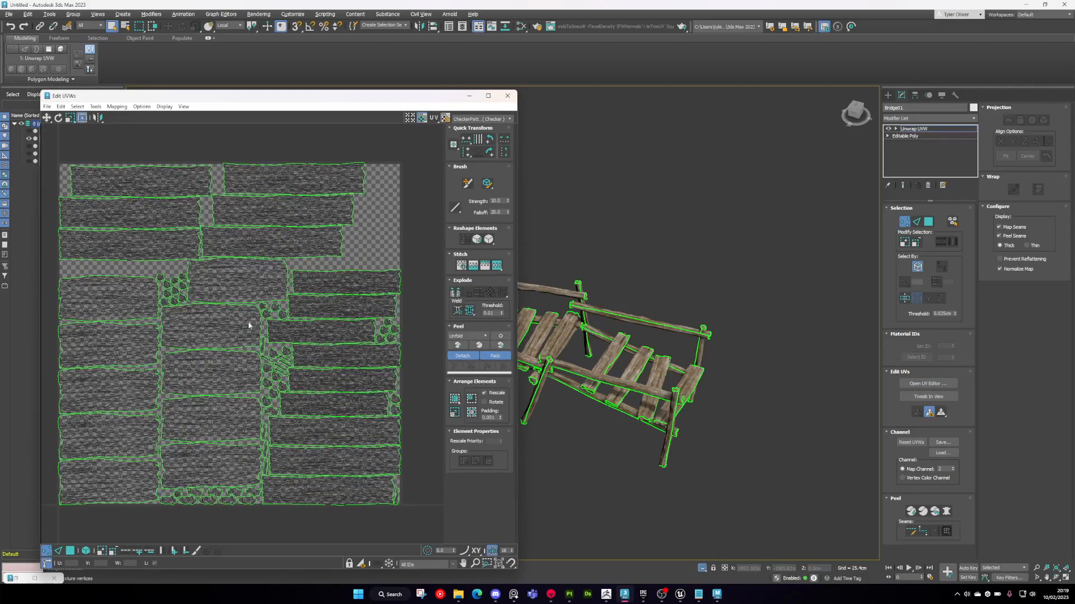
- Collapse the bridge's Unwrap UVW modifier by converting it to an Editable Poly, and frame the whole bridge
right_click(639, 308)
mouse_move(649, 366)
left_click(712, 372)
middle_click_drag(712, 373, 583, 305, "alt")
key("z")
middle_click_drag(436, 252, 374, 233, "alt")
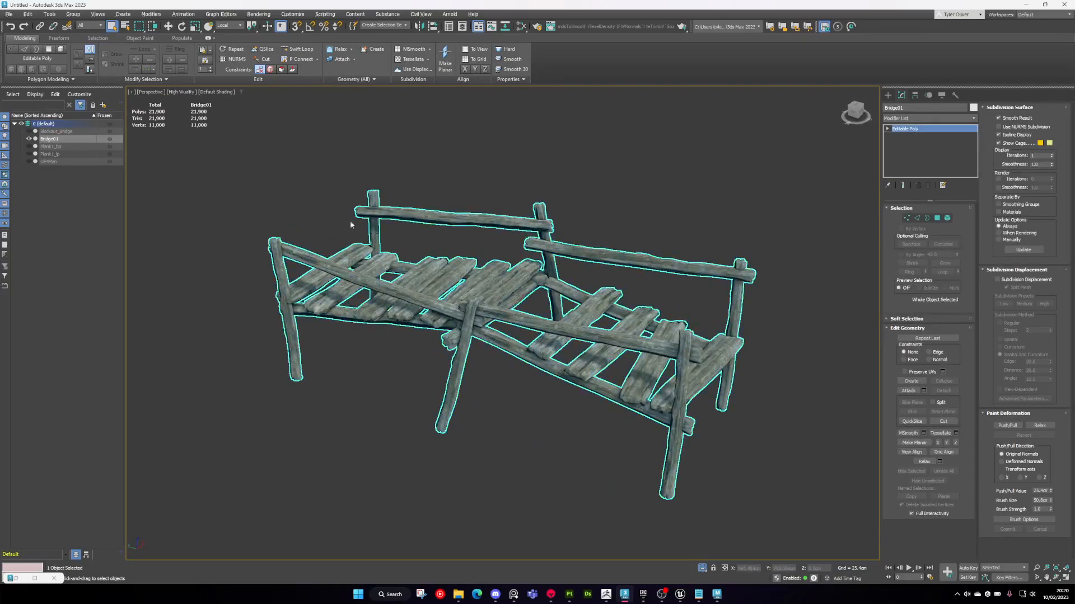
- Export the selected bridge as FBX, overwriting the existing Bridge01 file in the Workshop folder
left_click(9, 14)
mouse_move(51, 137)
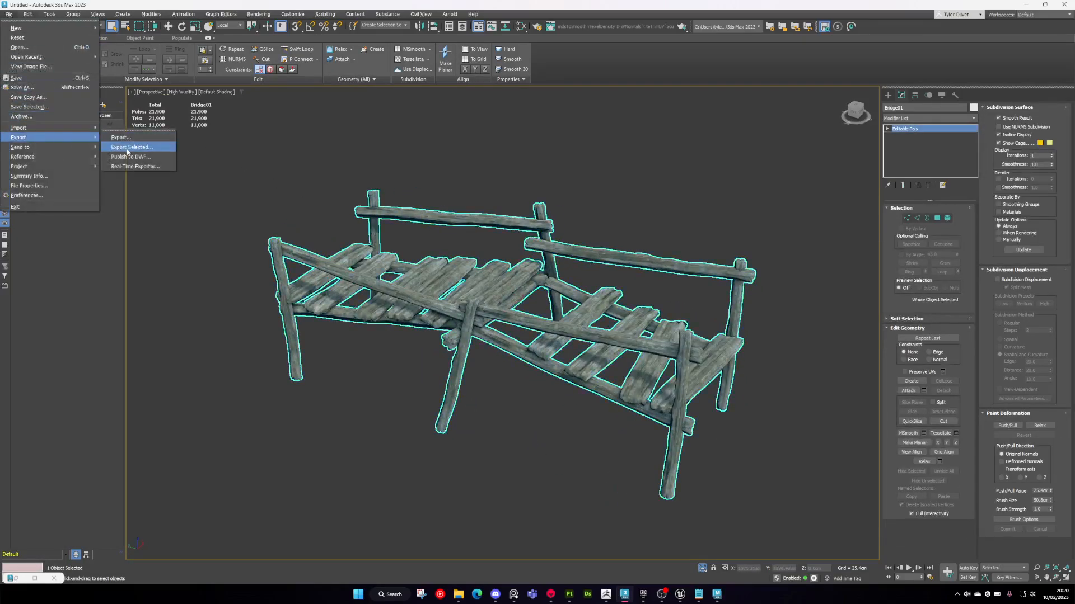
left_click(127, 151)
left_click(355, 207)
left_click(693, 458)
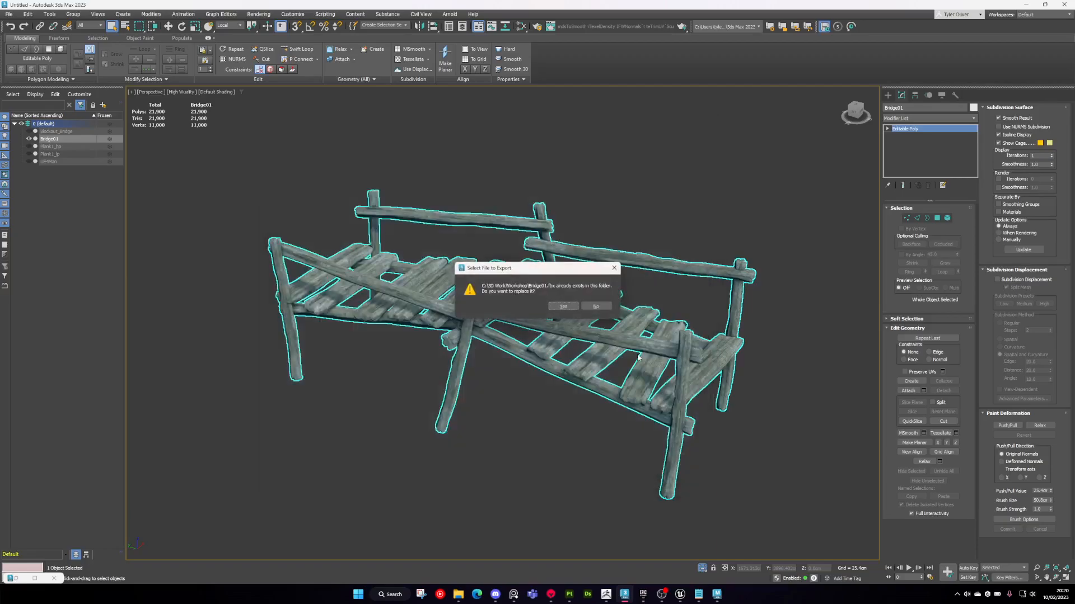
left_click(563, 306)
left_click(594, 401)
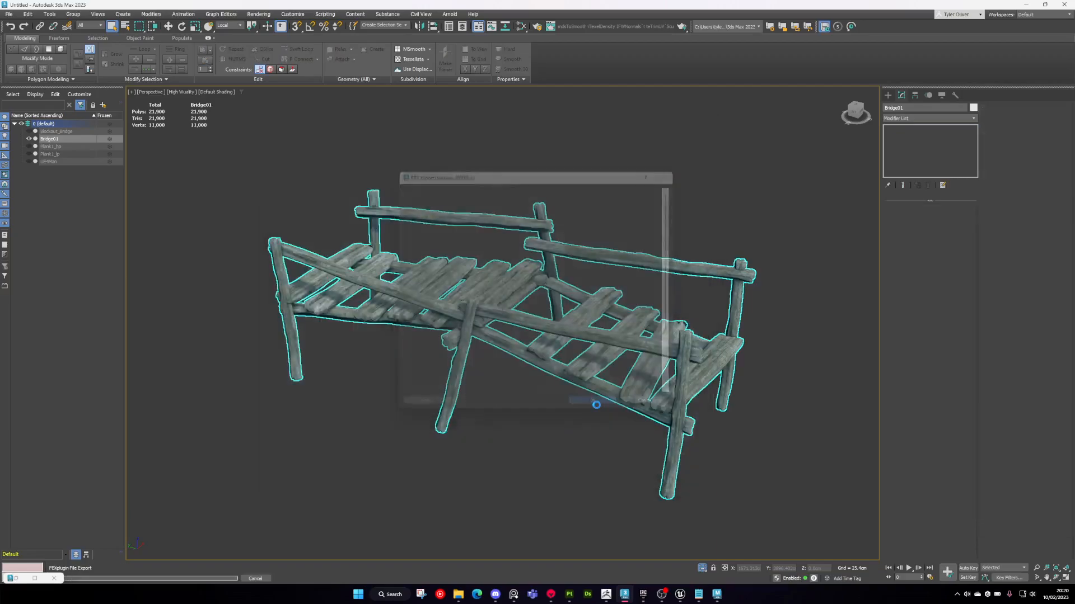
- Switch to the Workshop5_1 project in Unreal Editor and reimport the Bridge01 static mesh
mouse_move(680, 593)
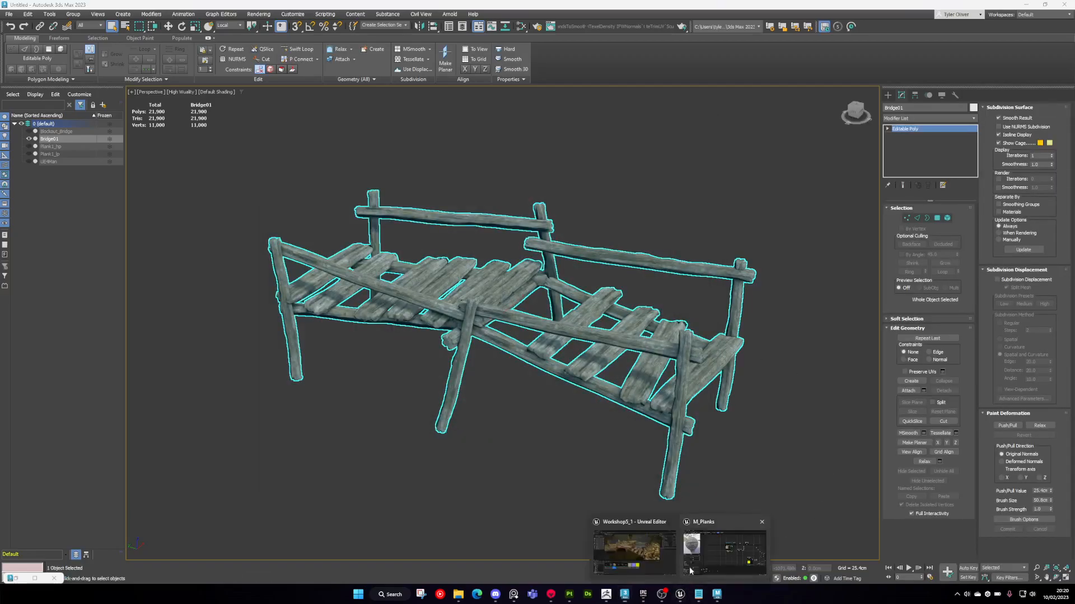
left_click(649, 544)
left_click(171, 456)
right_click(172, 466)
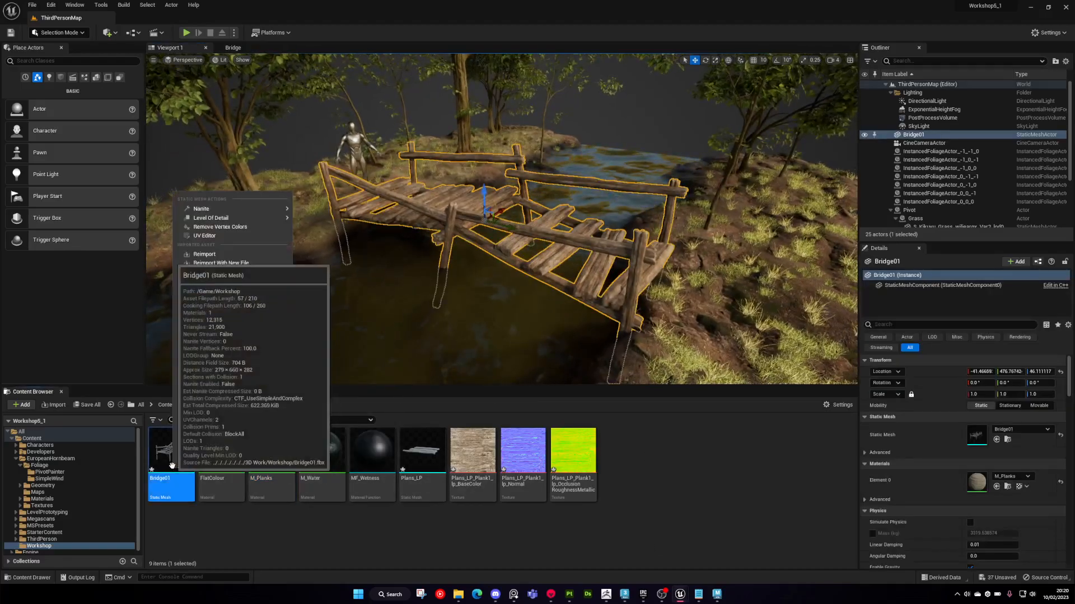
left_click(204, 254)
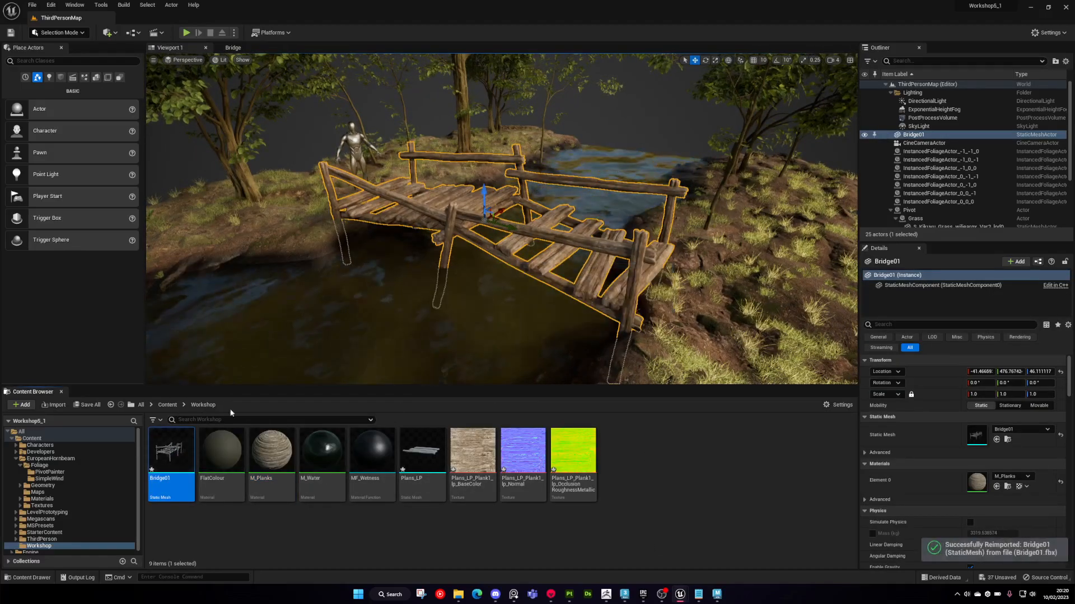
- Open the Bridge01 static mesh and compare its layouts by overlaying UV Channels 0, 1 and 2 in turn
double_click(171, 454)
scroll(322, 257, "down", 8)
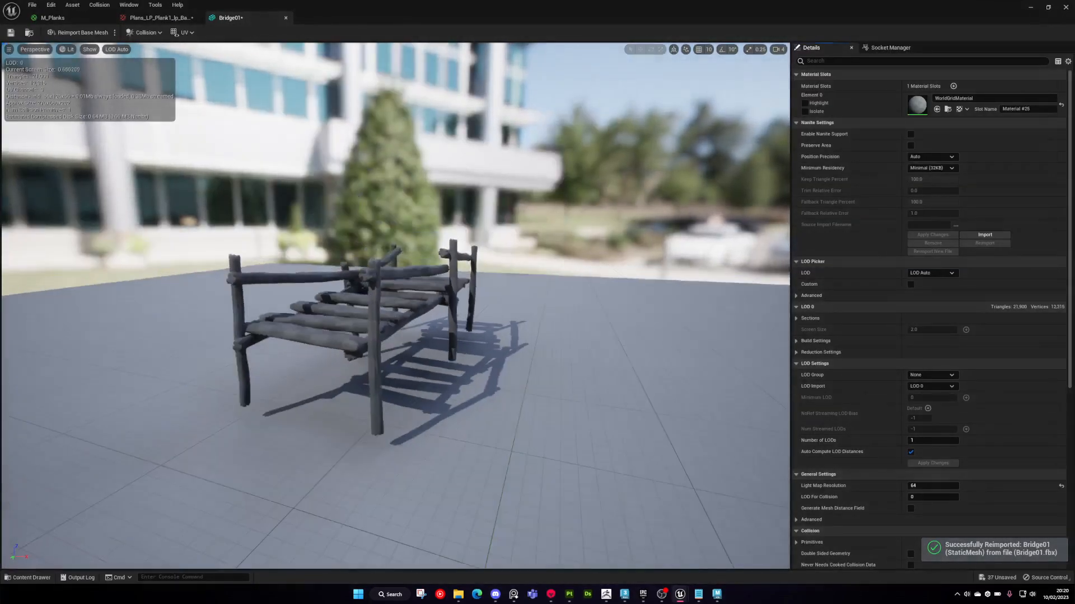
left_click_drag(442, 284, 347, 286, "alt")
scroll(442, 284, "up", 4)
left_click_drag(477, 299, 347, 285, "alt")
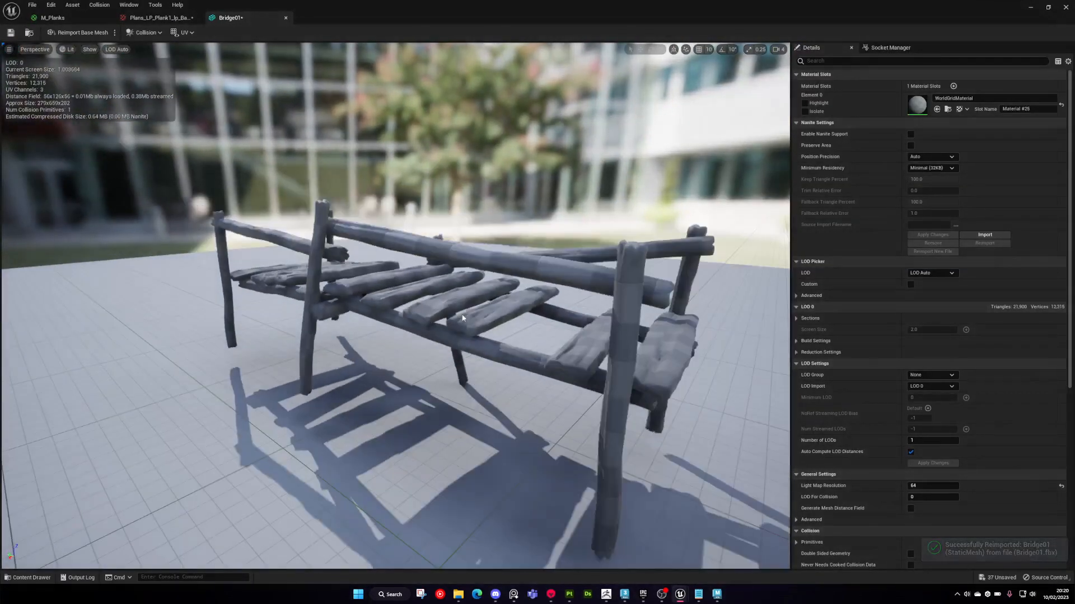
left_click(184, 32)
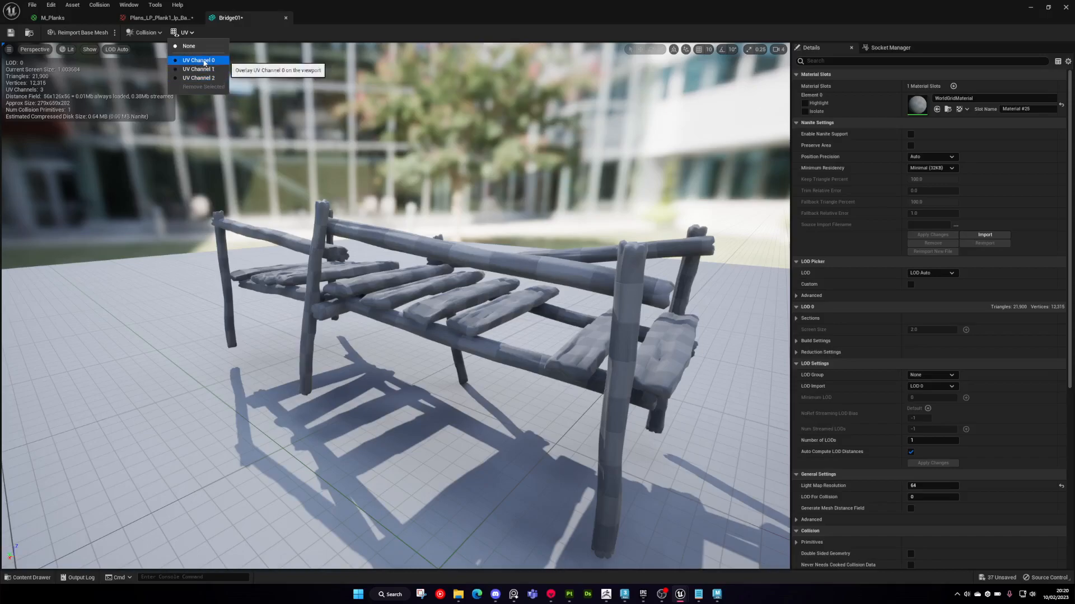
left_click(204, 61)
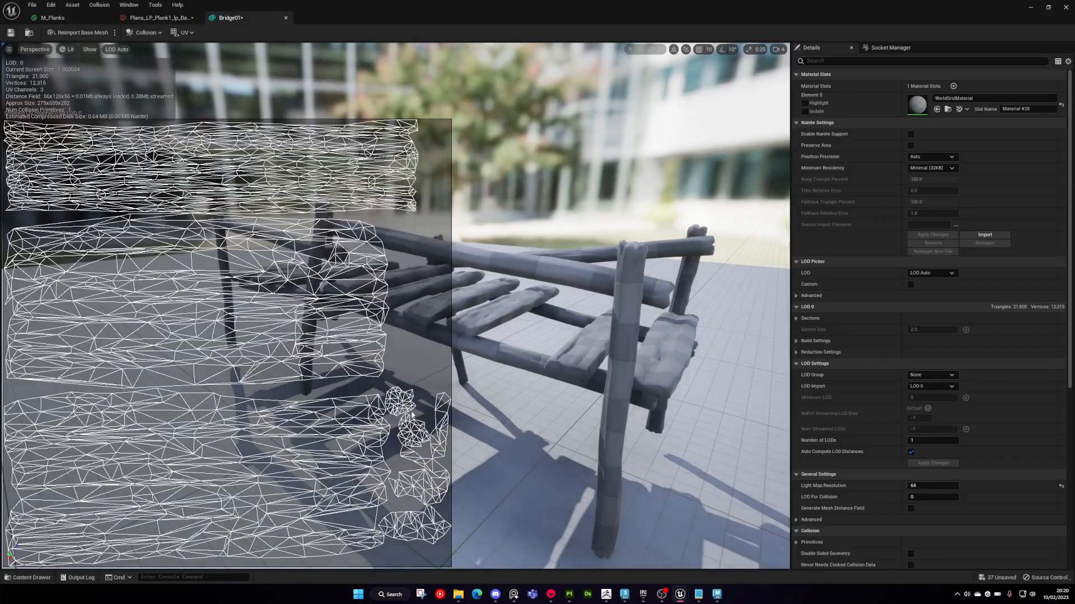
left_click(189, 36)
left_click(199, 71)
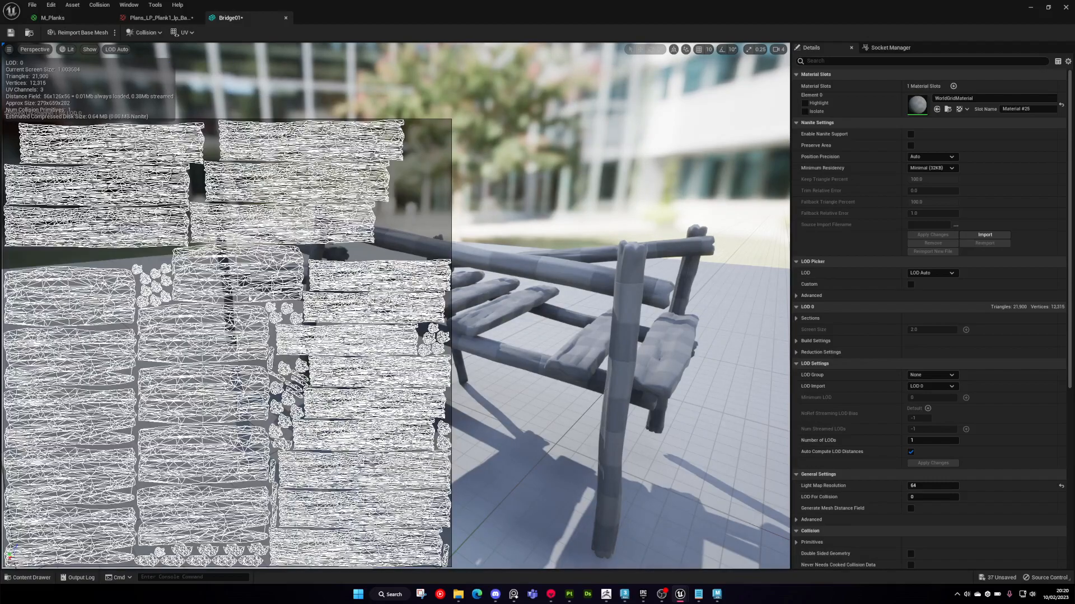
left_click(184, 32)
left_click(196, 78)
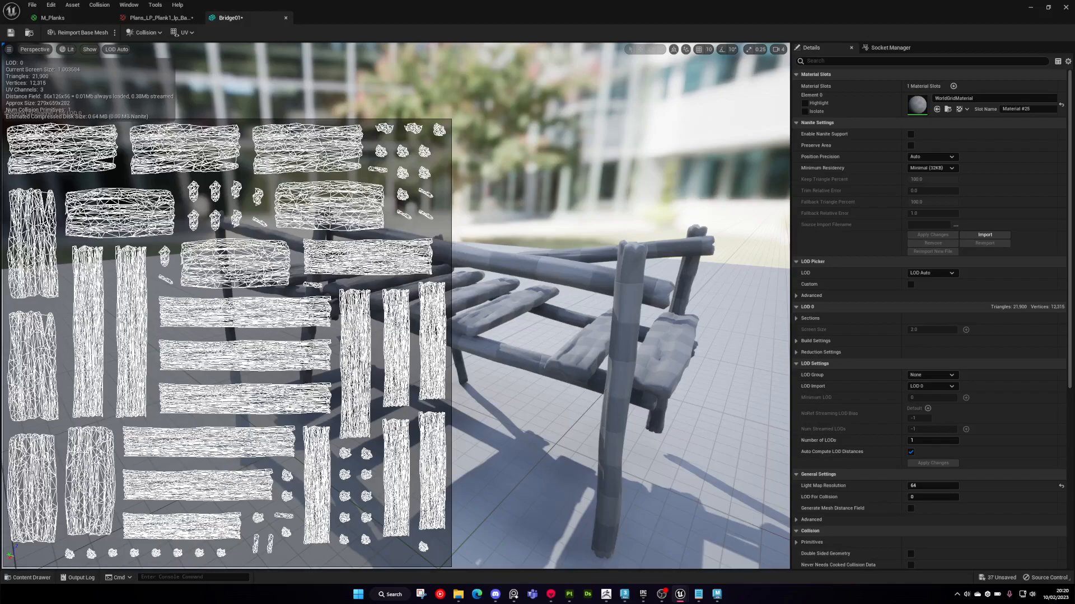
- Try to remove UV Channel 2 from the Bridge01 mesh
left_click(185, 33)
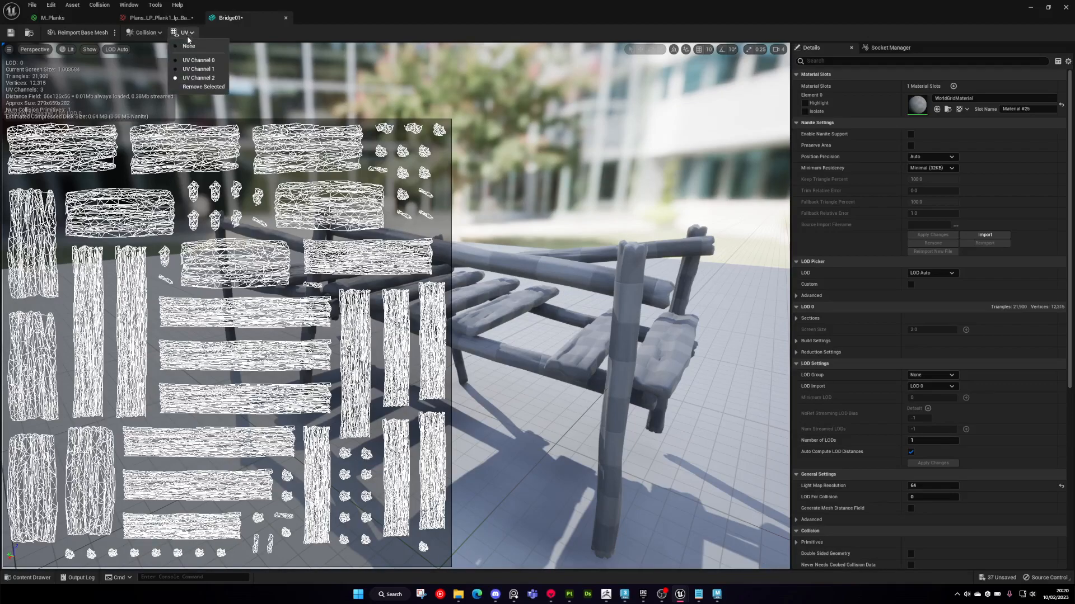
left_click(205, 87)
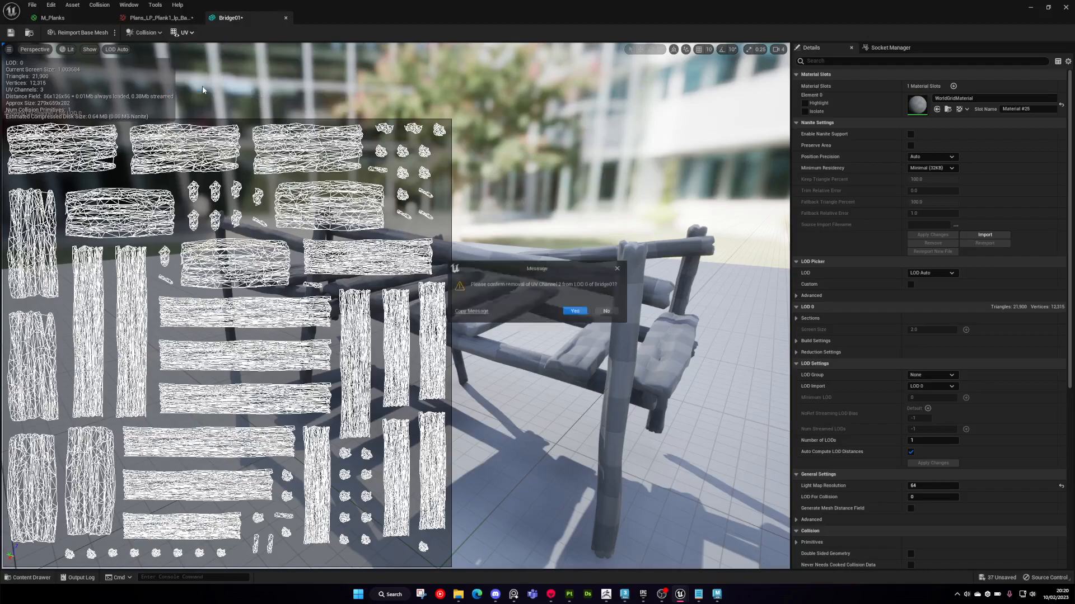
left_click(577, 313)
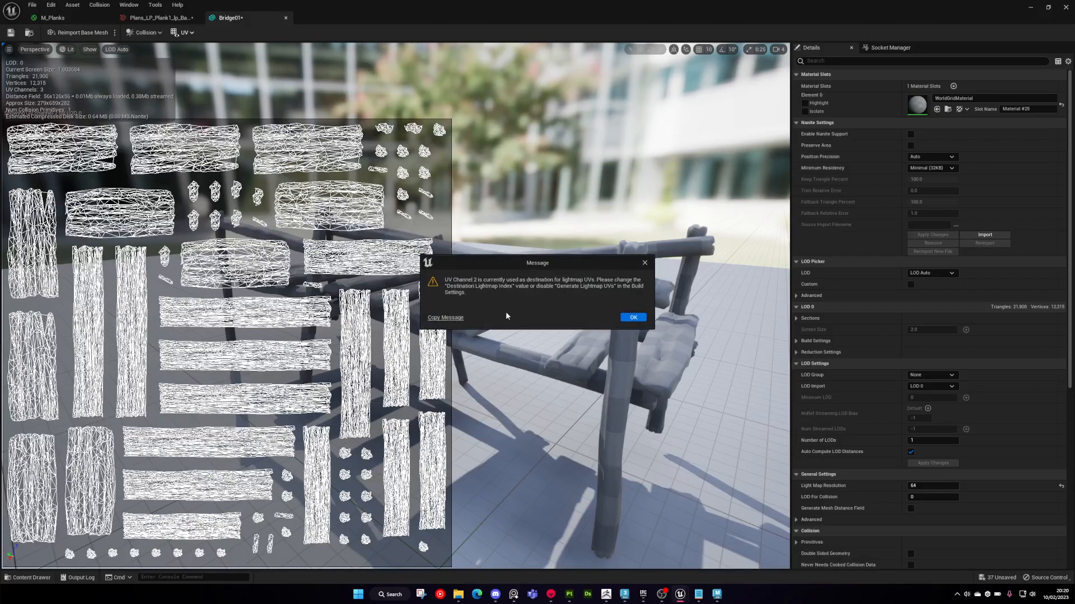
left_click(633, 317)
- Disable Generate Lightmap UVs in the mesh's build settings and set the Light Map Coordinate Index to 1
type("lightma")
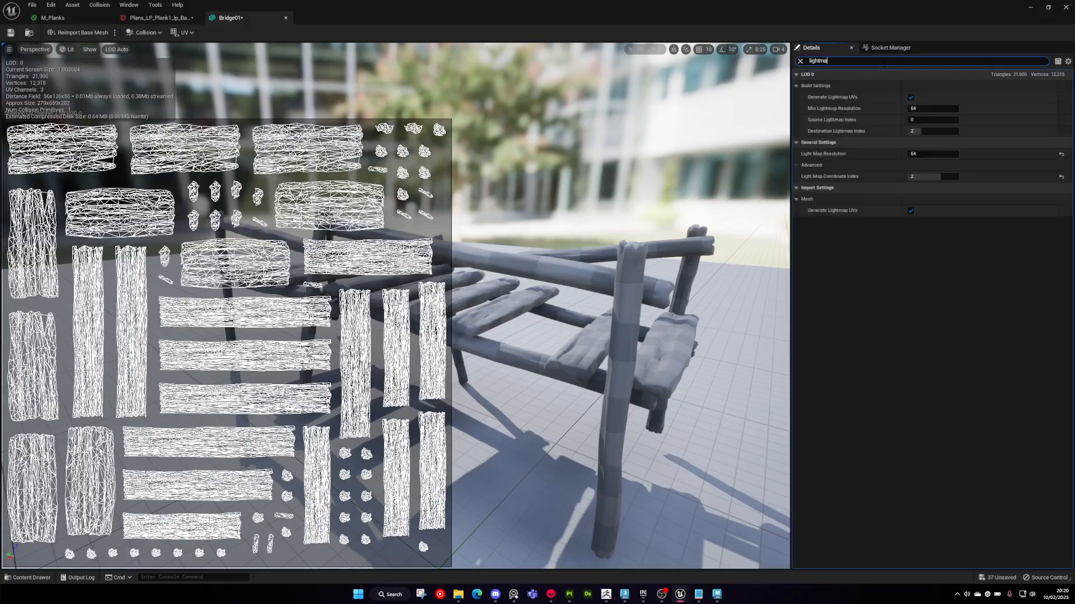
left_click(911, 97)
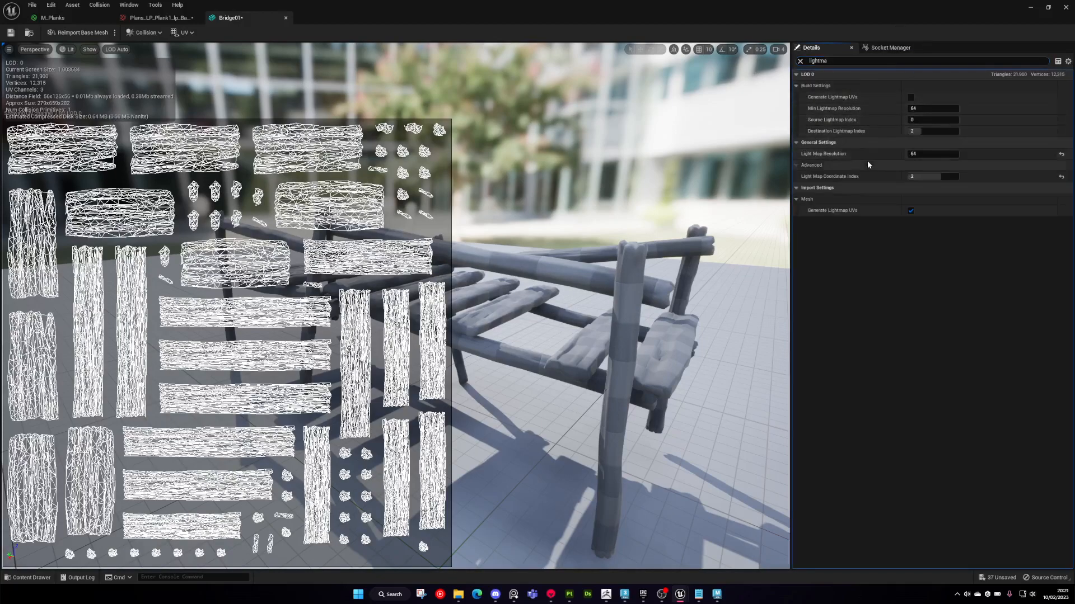
left_click_drag(941, 179, 924, 179)
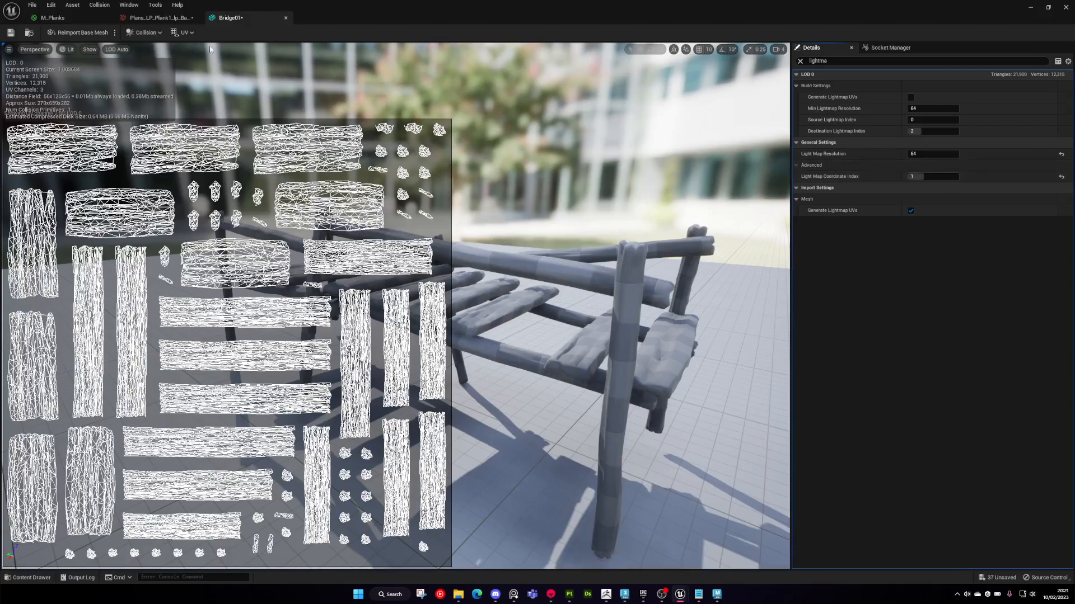
- Try again to remove UV Channel 2 with lightmap UV generation switched off
left_click(184, 32)
left_click(199, 87)
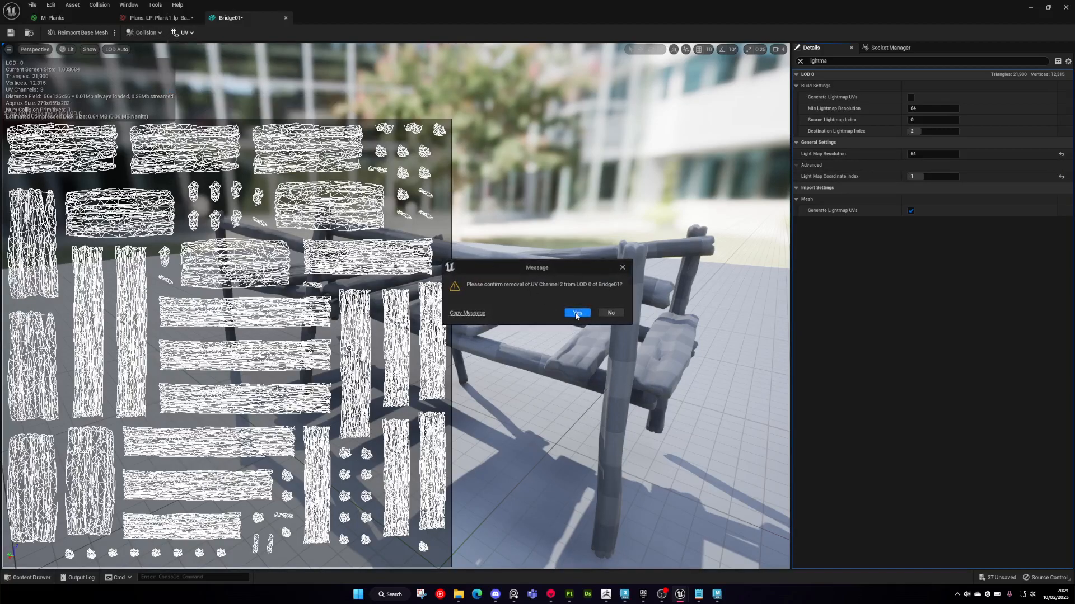
left_click(633, 316)
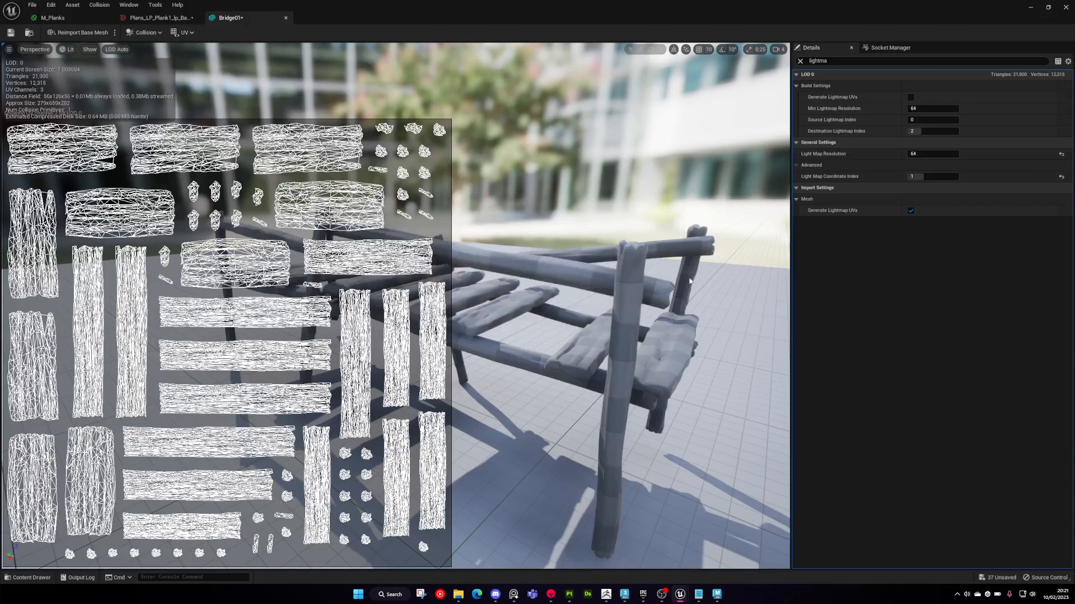
- Clear the details search and apply the changed LOD 0 build settings to the mesh
left_click(800, 60)
scroll(875, 324, "down", 2)
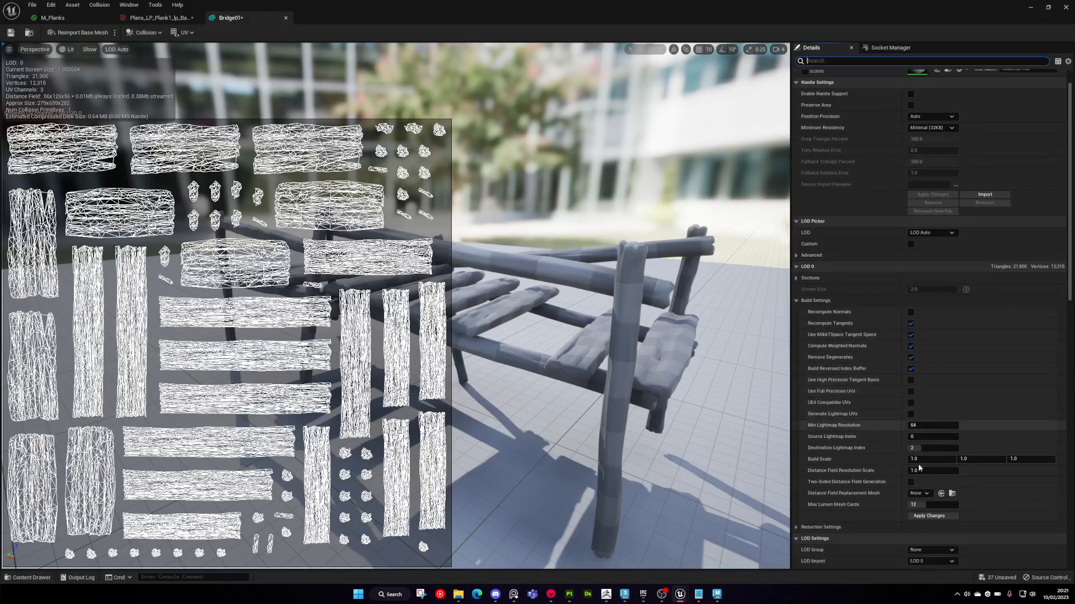
left_click(929, 516)
- Check the mesh's remaining UV channels by overlaying them in the viewport, and turn the UV overlay off
left_click(183, 33)
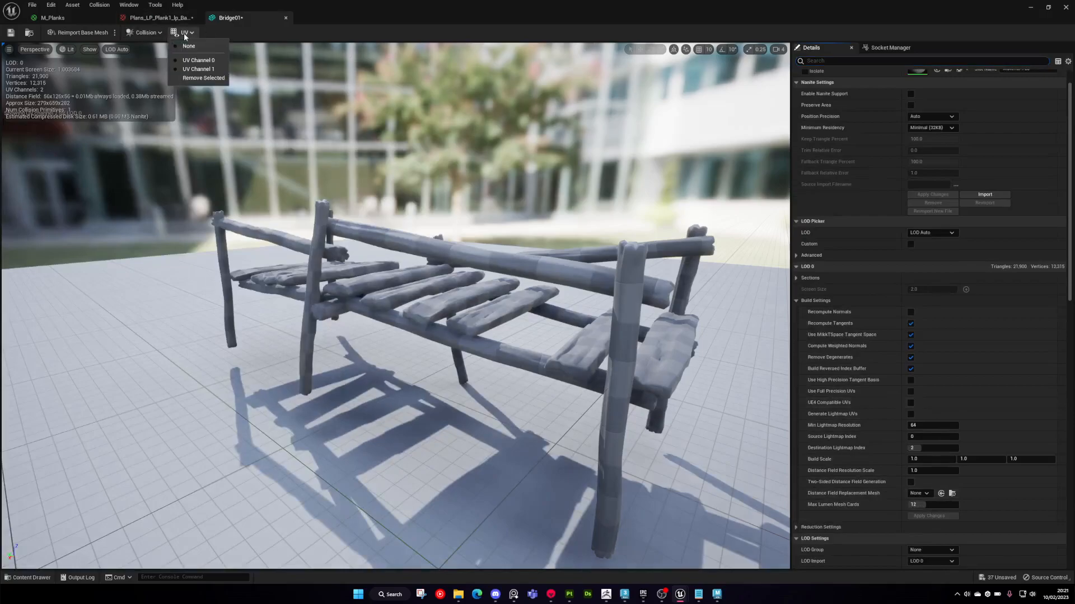
left_click(198, 69)
left_click(185, 33)
left_click(199, 60)
left_click(185, 32)
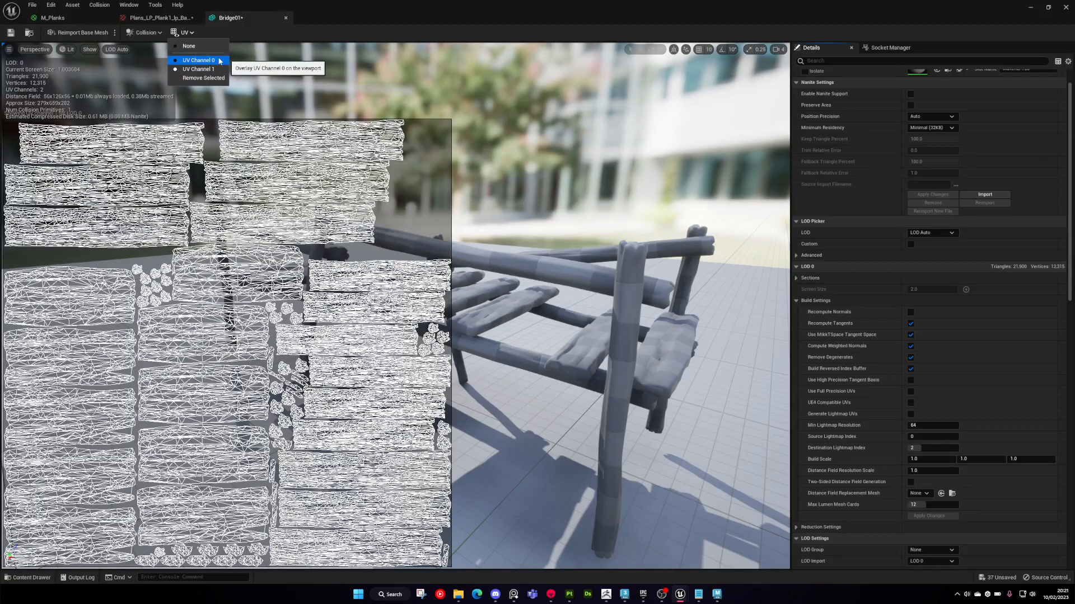
left_click(210, 47)
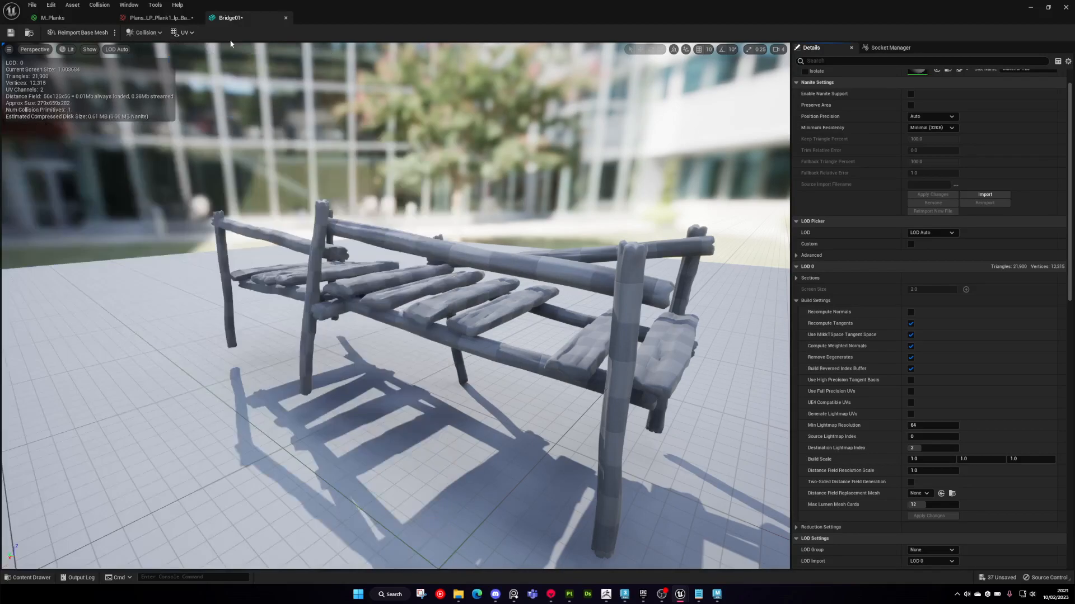
- Switch to 3ds Max, clone the Bridge01 mesh in place, and hide the original
left_click(1031, 7)
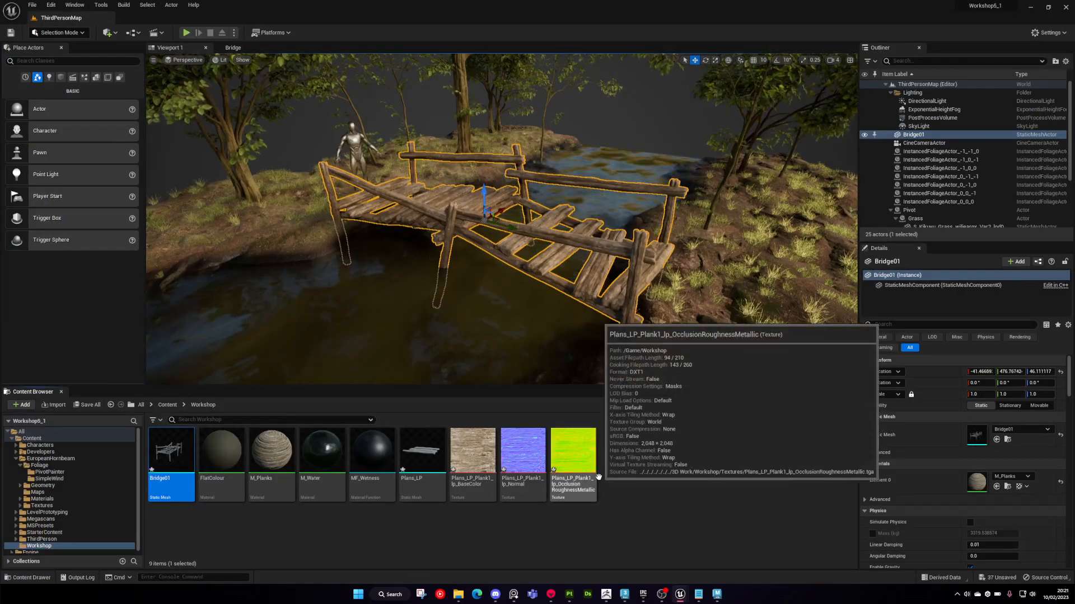
left_click(625, 595)
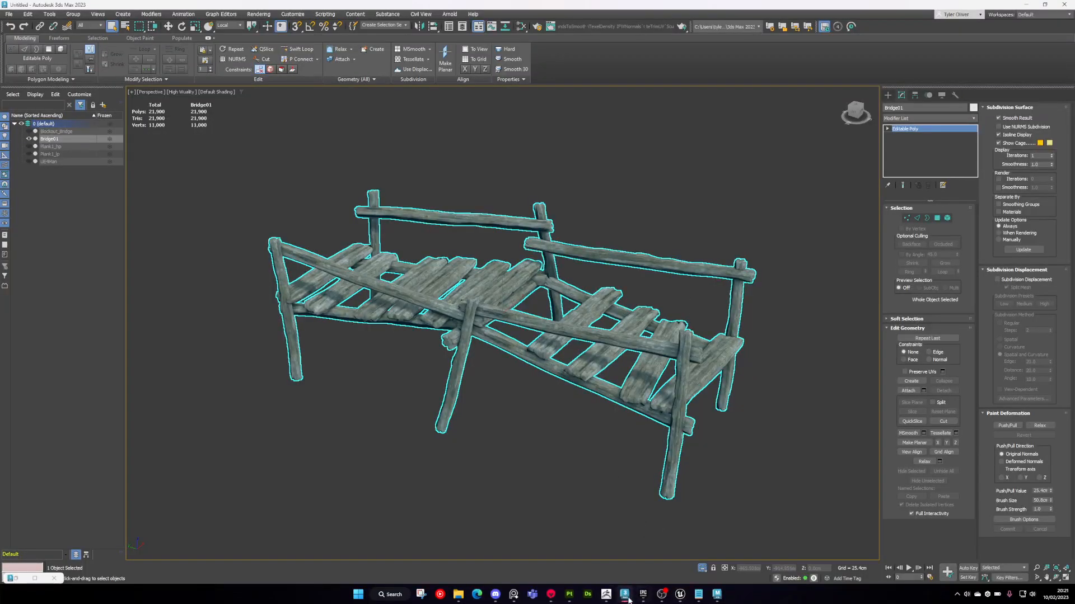
middle_click_drag(656, 387, 634, 341)
scroll(684, 348, "down", 3)
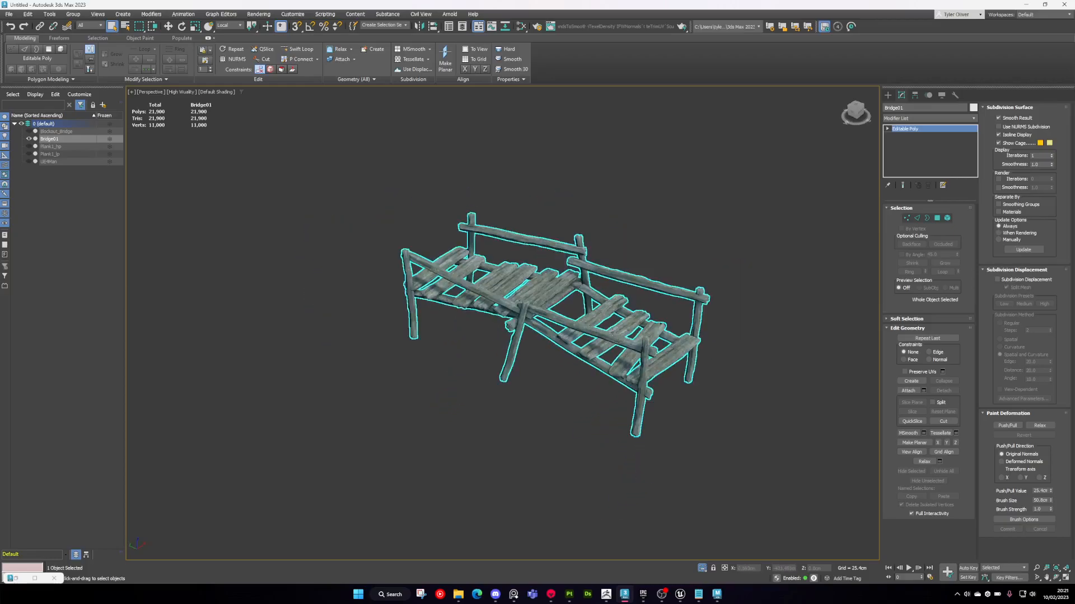
left_click_drag(612, 332, 577, 313, "shift")
left_click(511, 276)
left_click(514, 328)
left_click(29, 139)
- Rename the cloned bridge as Bridge_UVSwapped
left_click(926, 107)
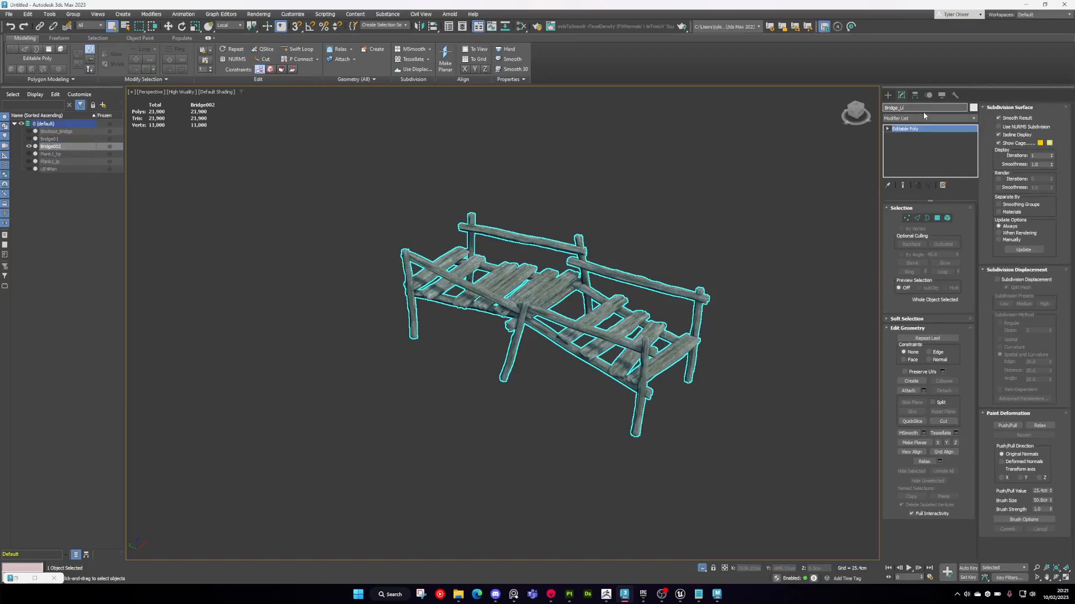
type("_UVSwapped")
key("Return")
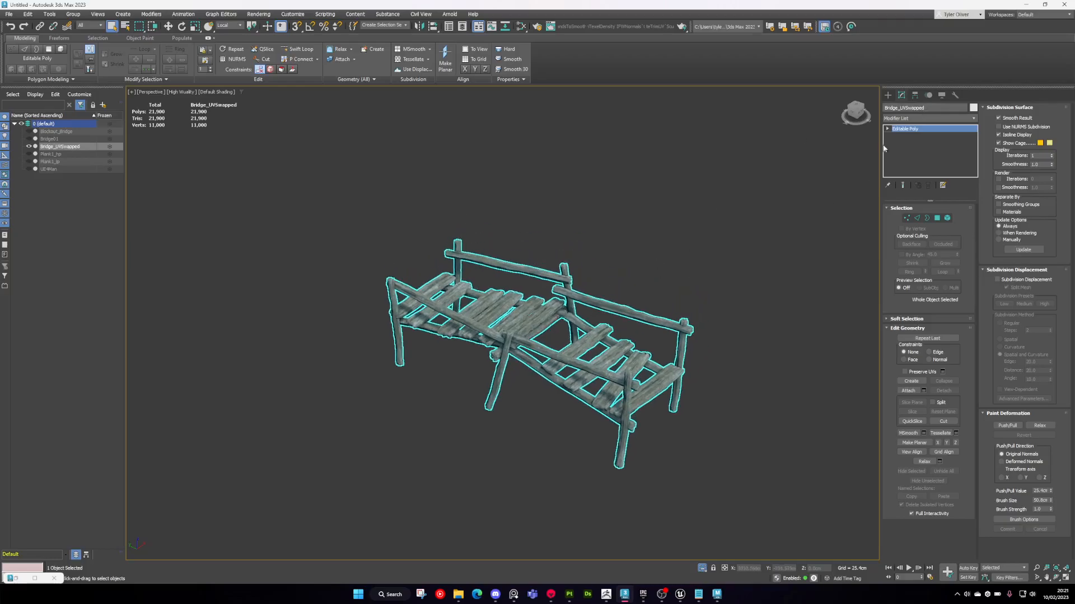
- Add an Unwrap UVW modifier to Bridge_UVSwapped and view its channel 1 layout beside the model
left_click(905, 119)
key("u")
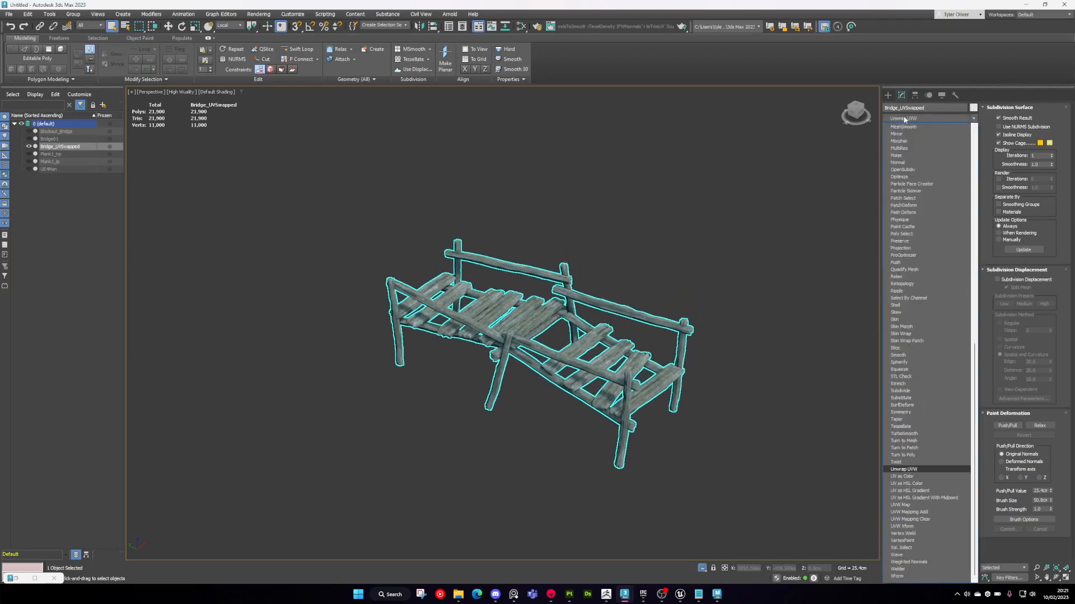
key("Return")
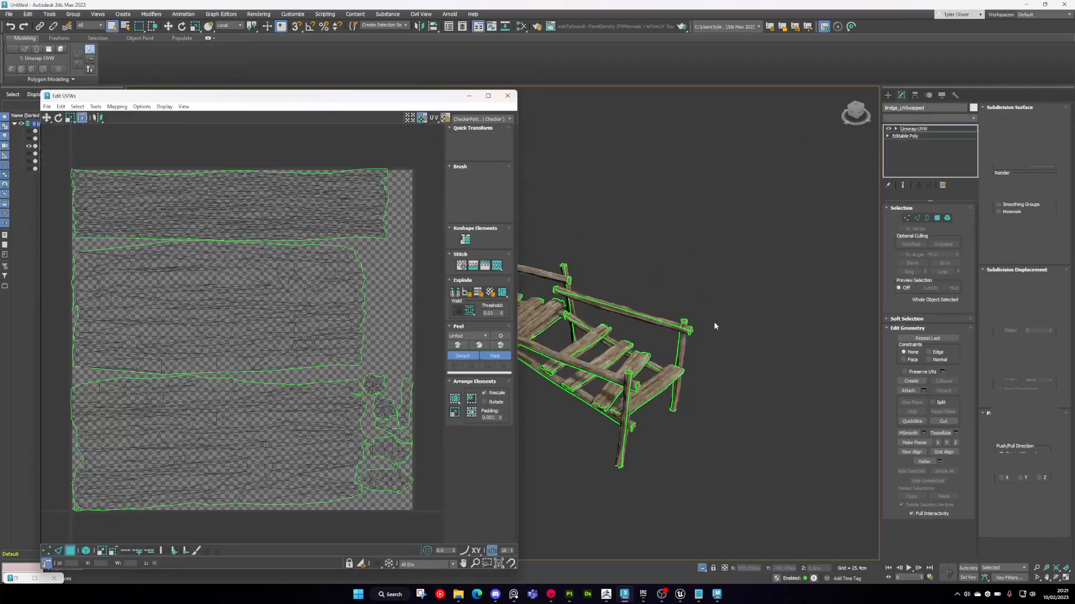
middle_click_drag(589, 305, 694, 315)
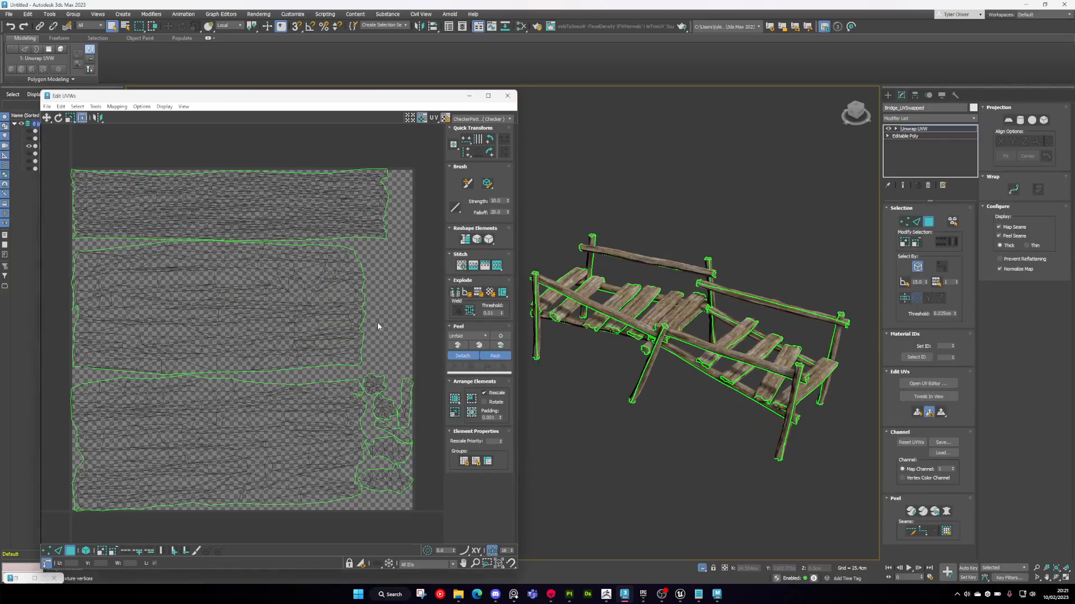
left_click(312, 460)
middle_click_drag(668, 305, 653, 331, "alt")
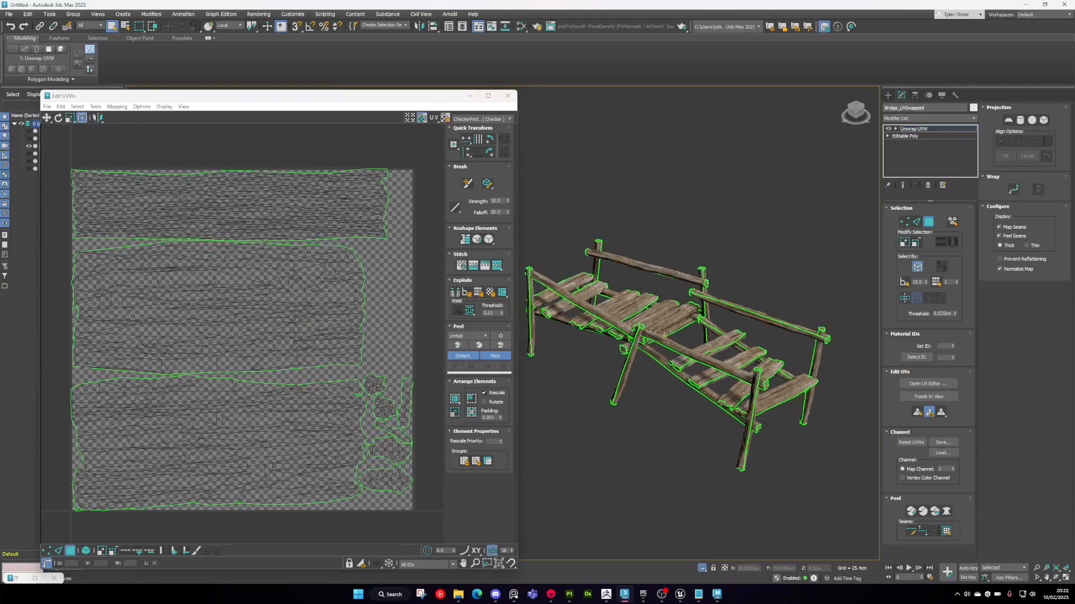
- Display the existing UVs of map channel 2 by abandoning channel 1, and move that layout onto map channel 1
left_click(952, 467)
left_click_drag(575, 272, 672, 428)
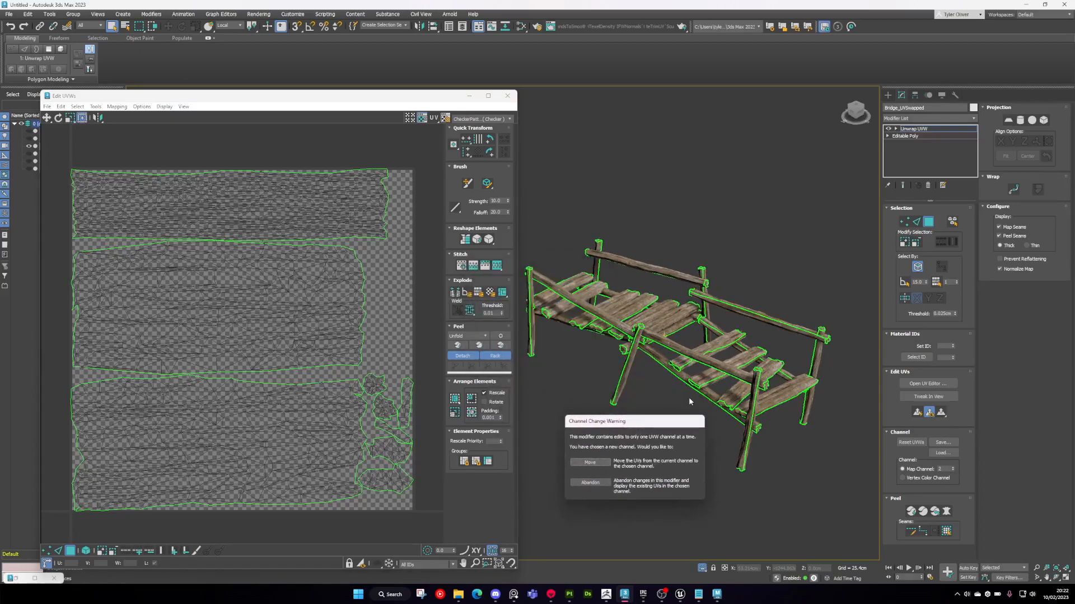
left_click(593, 483)
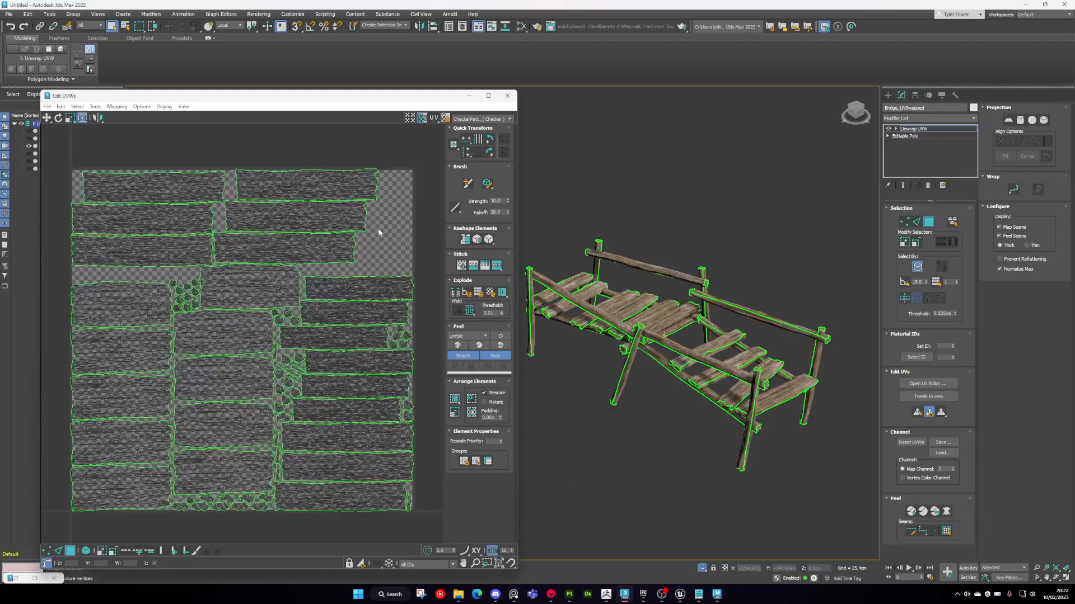
left_click(430, 200)
left_click(953, 471)
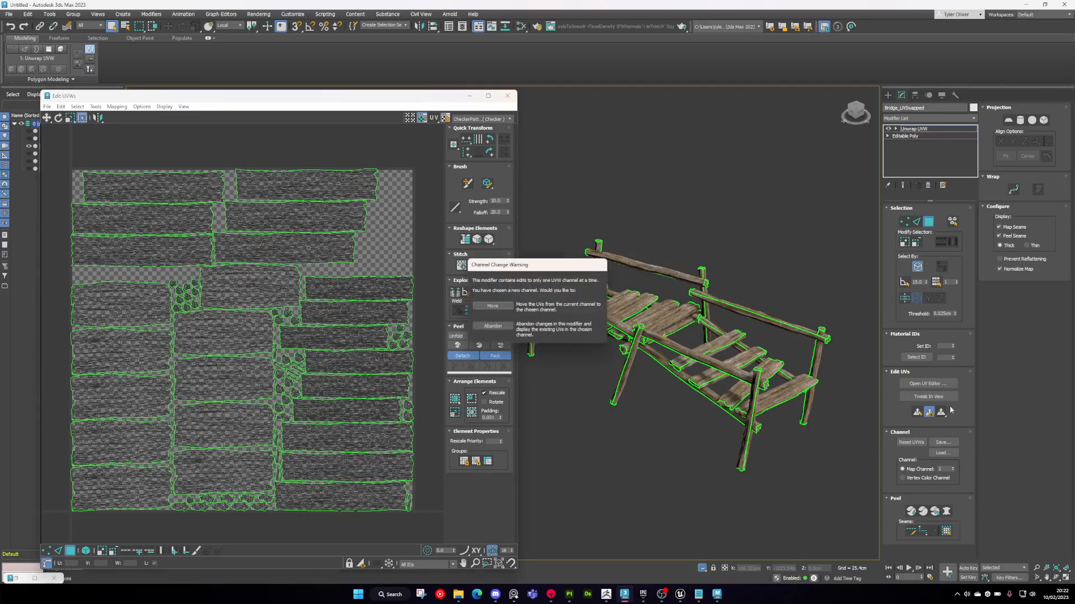
left_click(502, 304)
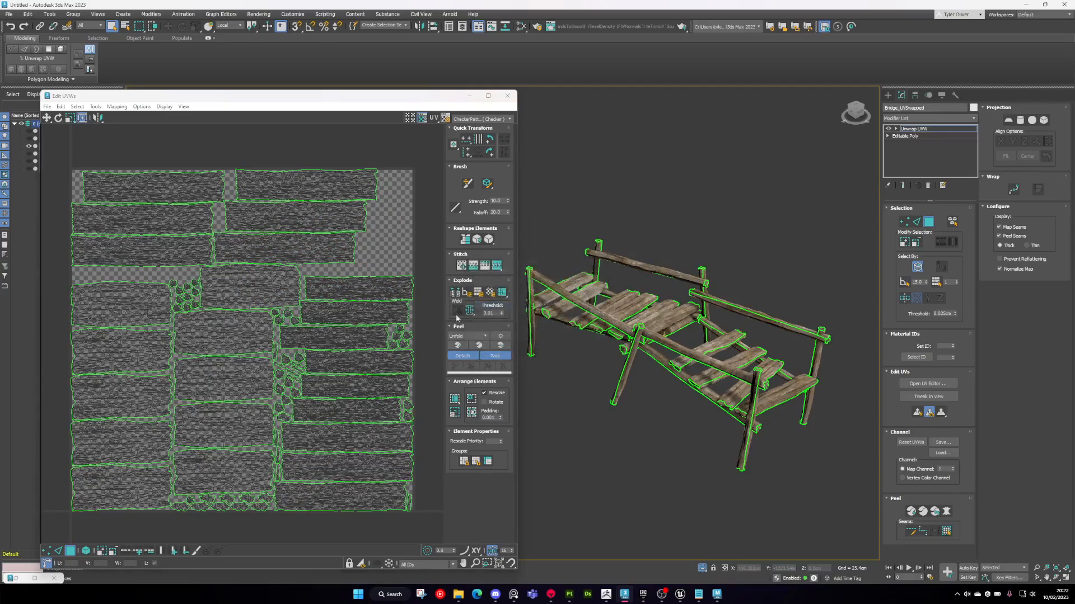
- Inspect the wood texture on the bridge's planks and posts with the swapped UVs, and reopen the UV editor
scroll(658, 320, "up", 5)
middle_click_drag(655, 307, 514, 113, "alt")
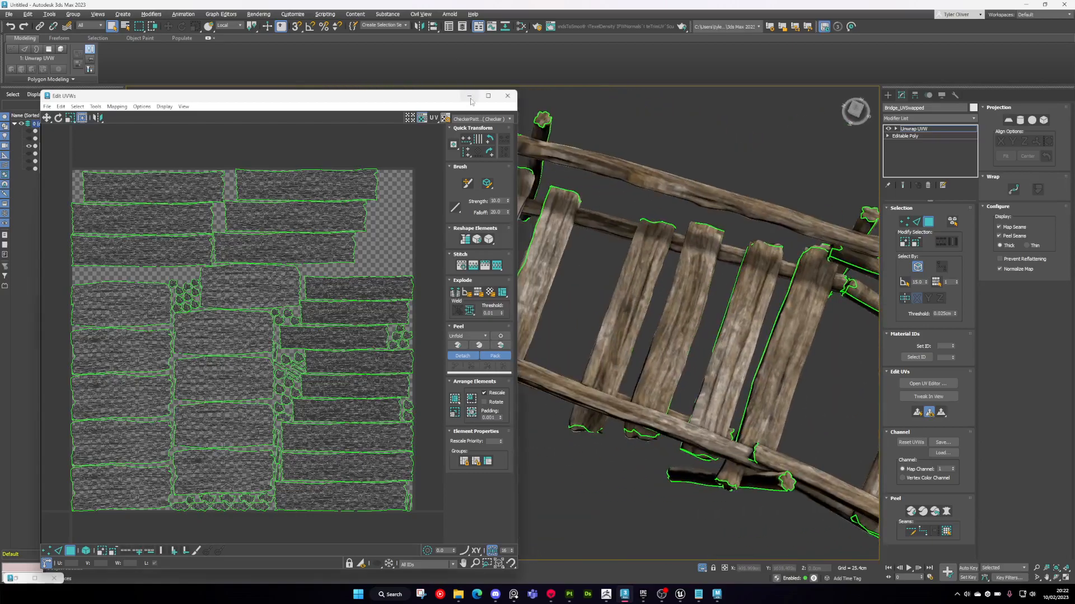
left_click(469, 98)
scroll(592, 271, "up", 10)
scroll(593, 271, "down", 4)
middle_click_drag(592, 271, 436, 229, "alt")
scroll(436, 230, "up", 3)
scroll(492, 372, "down", 7)
middle_click_drag(492, 371, 423, 273)
scroll(439, 274, "down", 3)
left_click(928, 383)
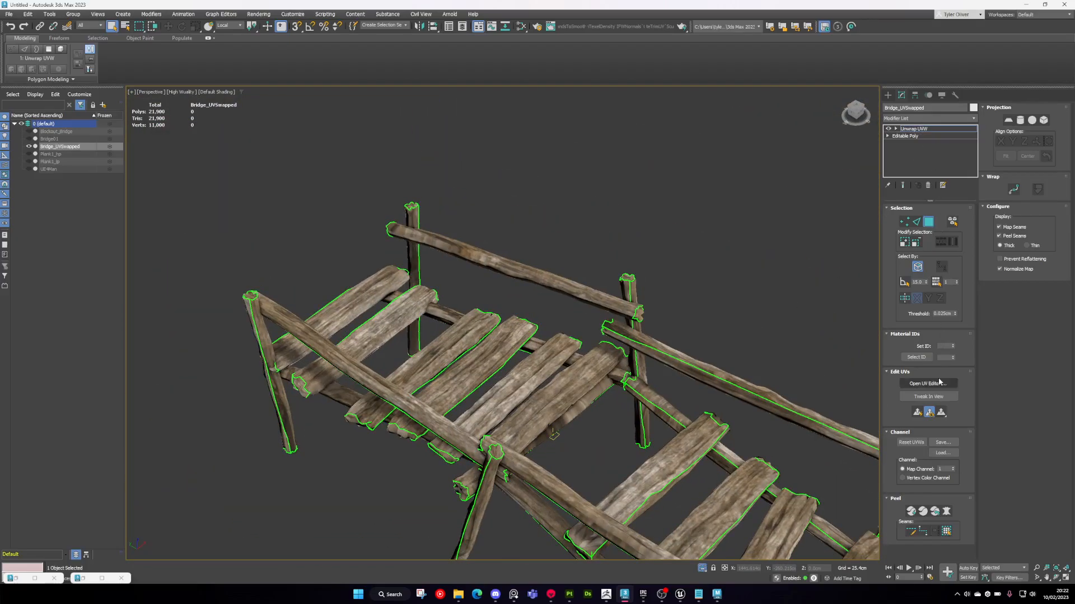
- Convert Bridge_UVSwapped to an Editable Poly to bake in the moved UVs
right_click(606, 332)
mouse_move(649, 420)
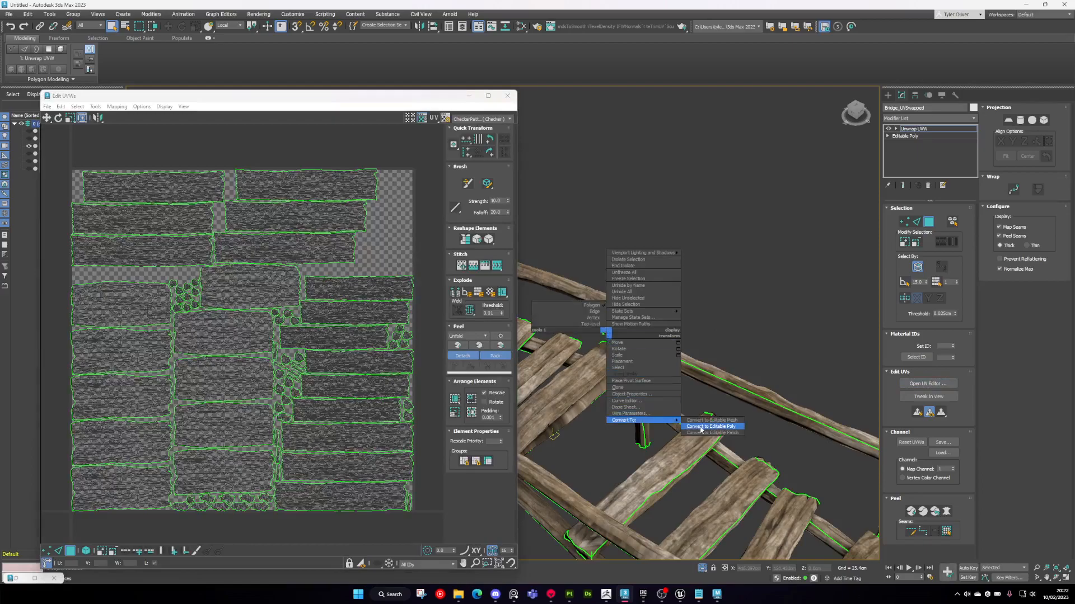
left_click(702, 427)
key("z")
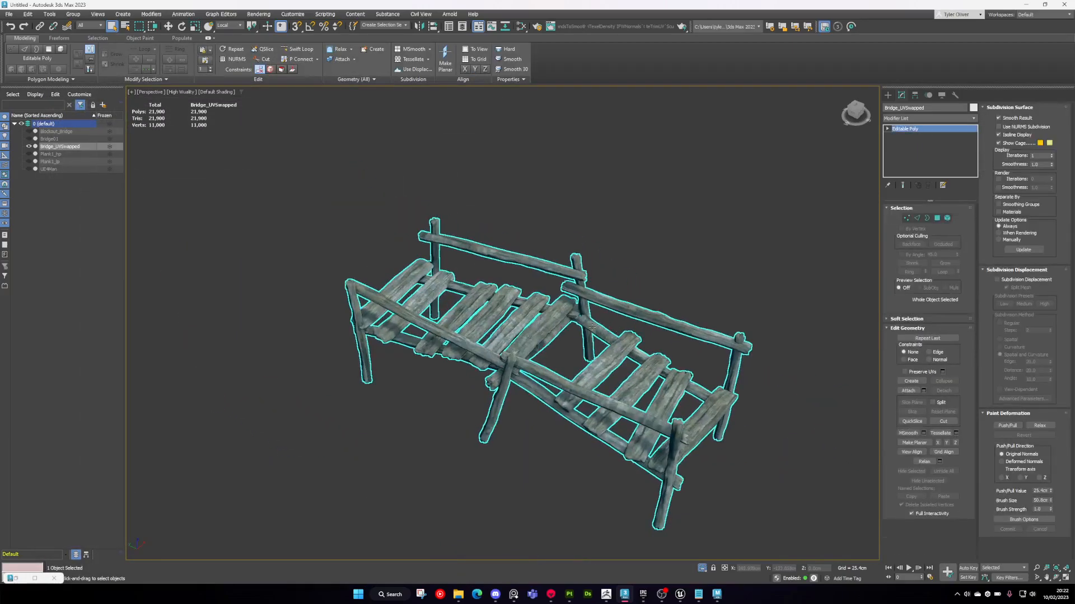
- Export the selected bridge to the Workshop folder as BridgeUVSwapped.fbx with the current FBX options
left_click(7, 12)
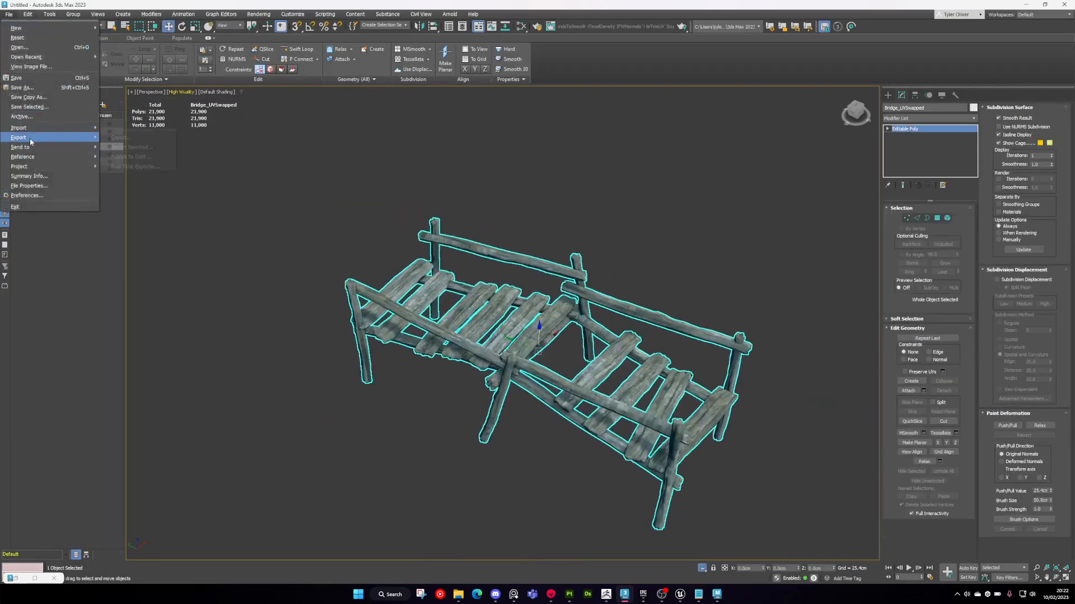
left_click(140, 147)
left_click(344, 206)
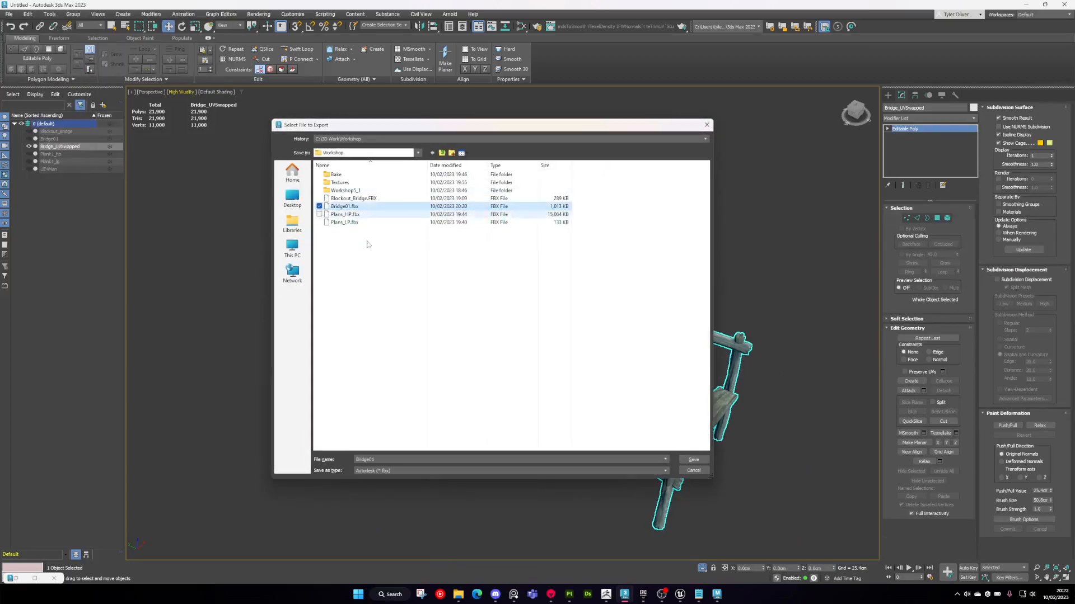
left_click(392, 459)
type("Bridge_U")
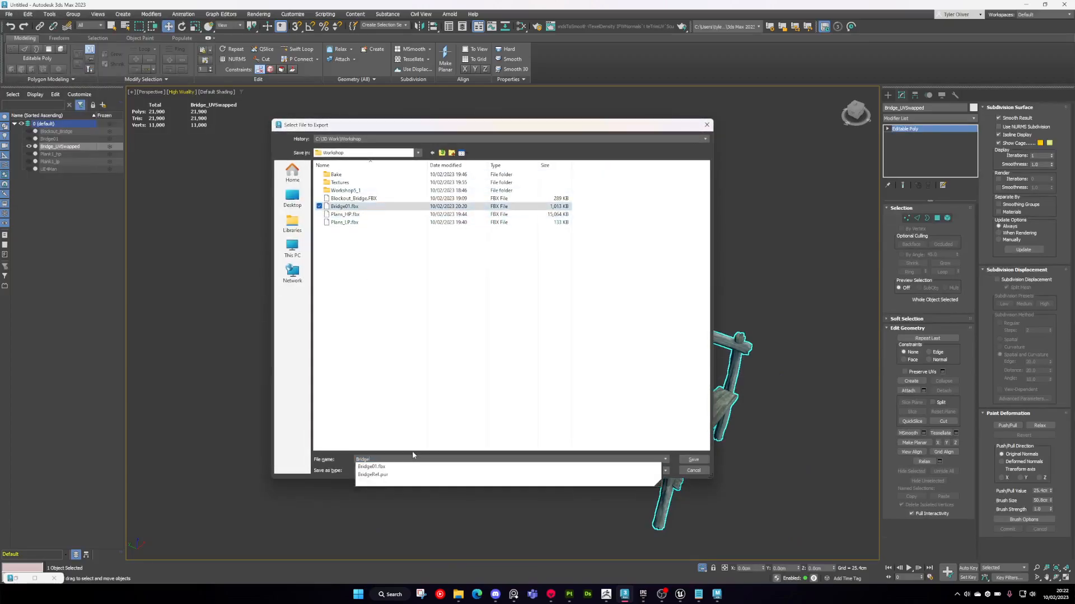
key("Return")
left_click(590, 408)
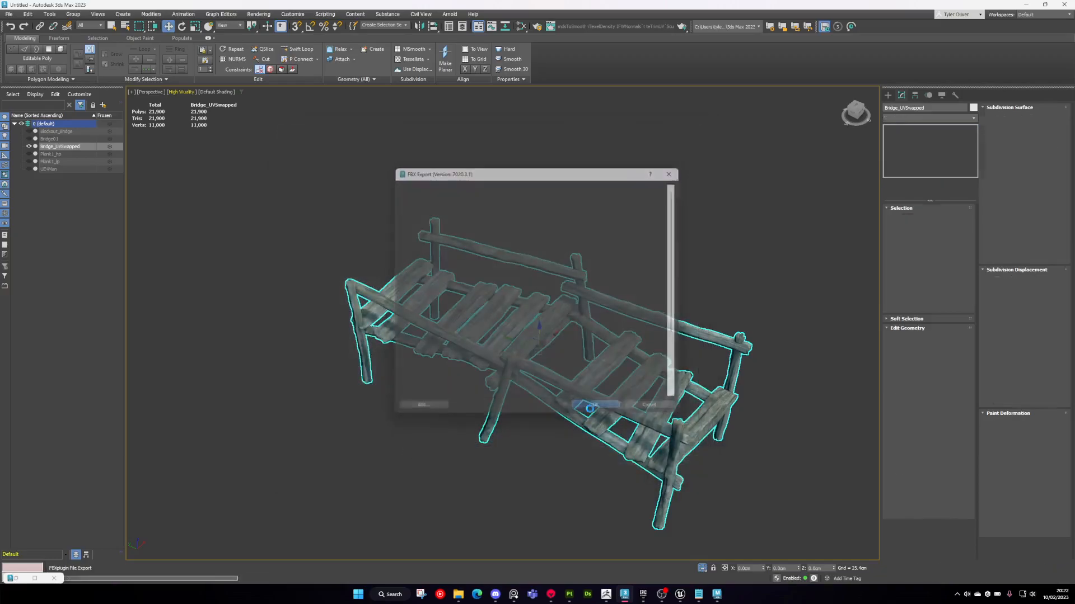
- Switch to Substance 3D Painter and save the plank project as PlankTextures in the 3D Work\Workshop folder
left_click(569, 594)
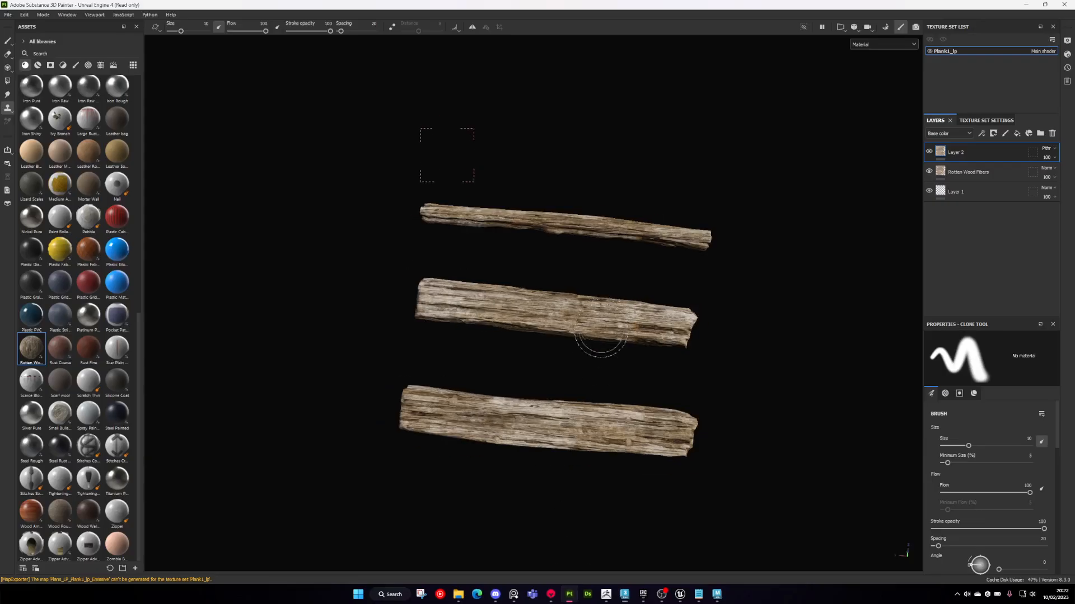
left_click_drag(601, 326, 621, 314, "alt")
key("ctrl+s")
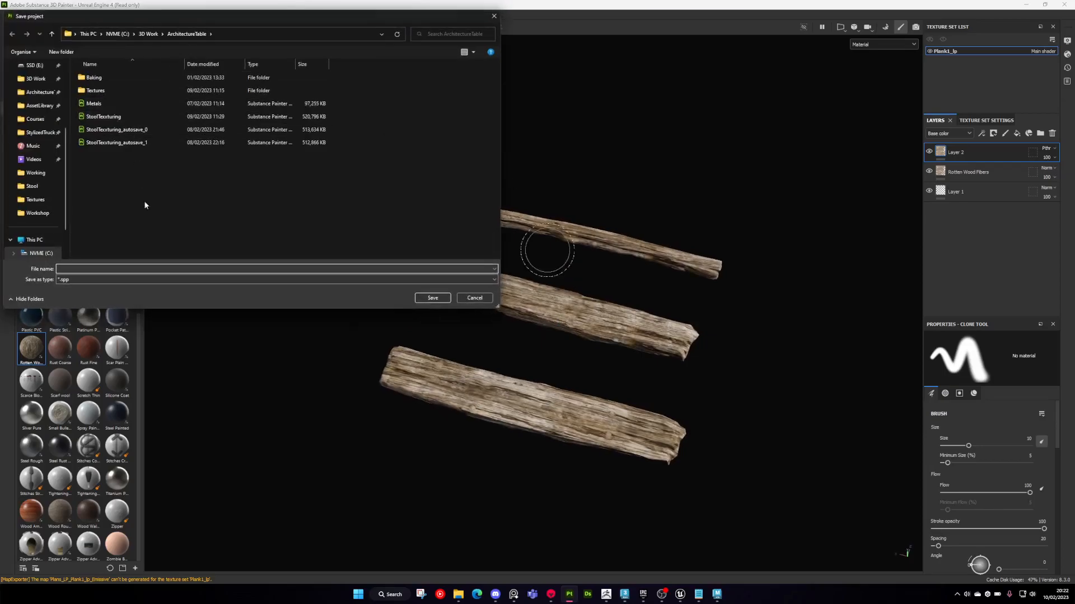
left_click(149, 33)
double_click(113, 232)
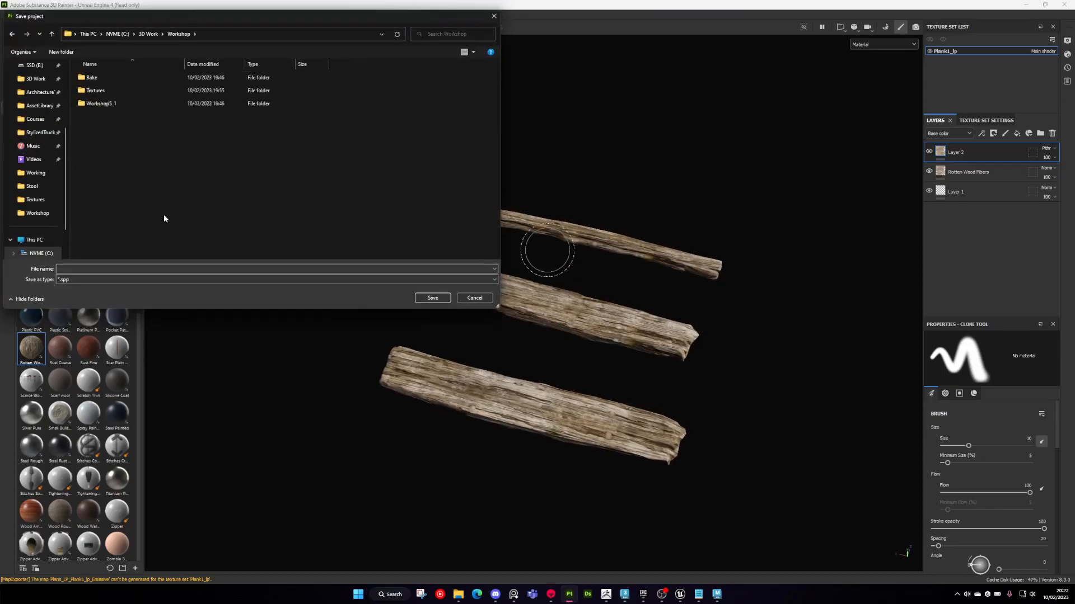
left_click(142, 268)
type("Plank")
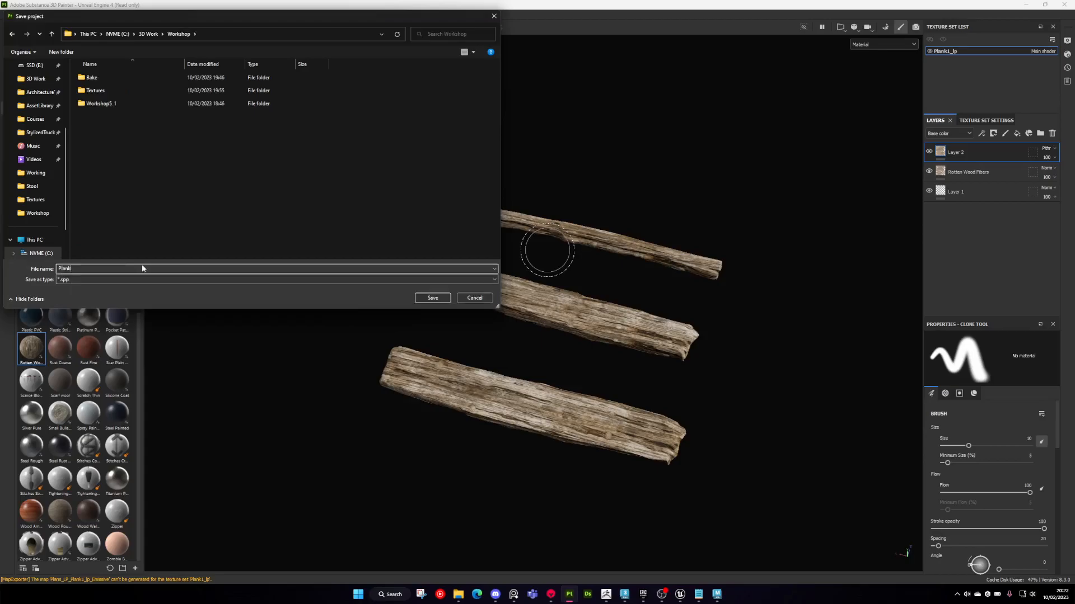
type("Textures")
key("Return")
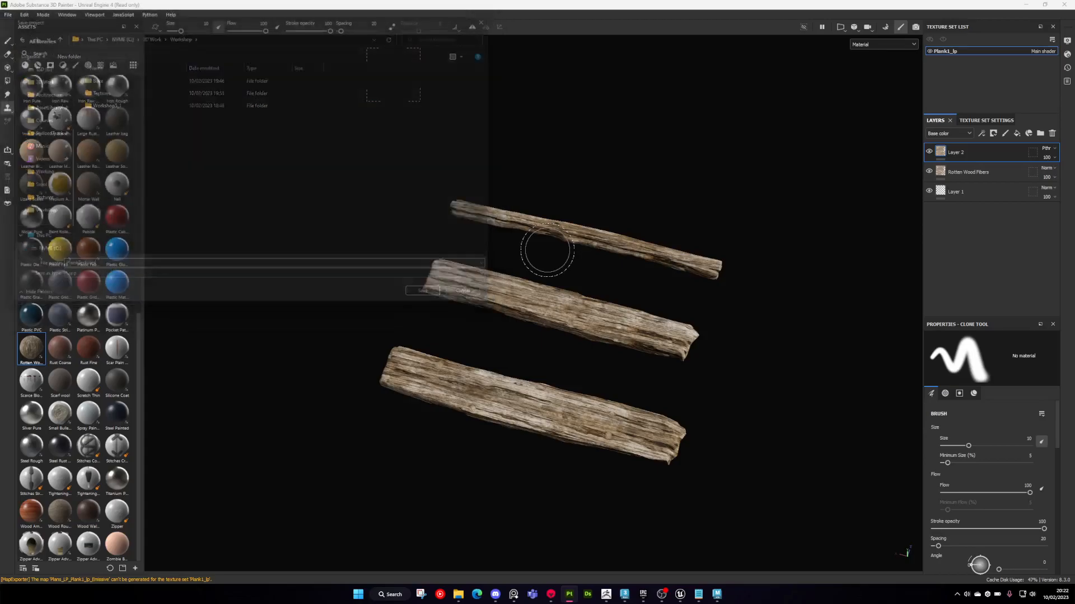
- Create a new project from BridgeUVSwapped.fbx using the Unreal Engine 4 template, and view the whole bridge
left_click(8, 15)
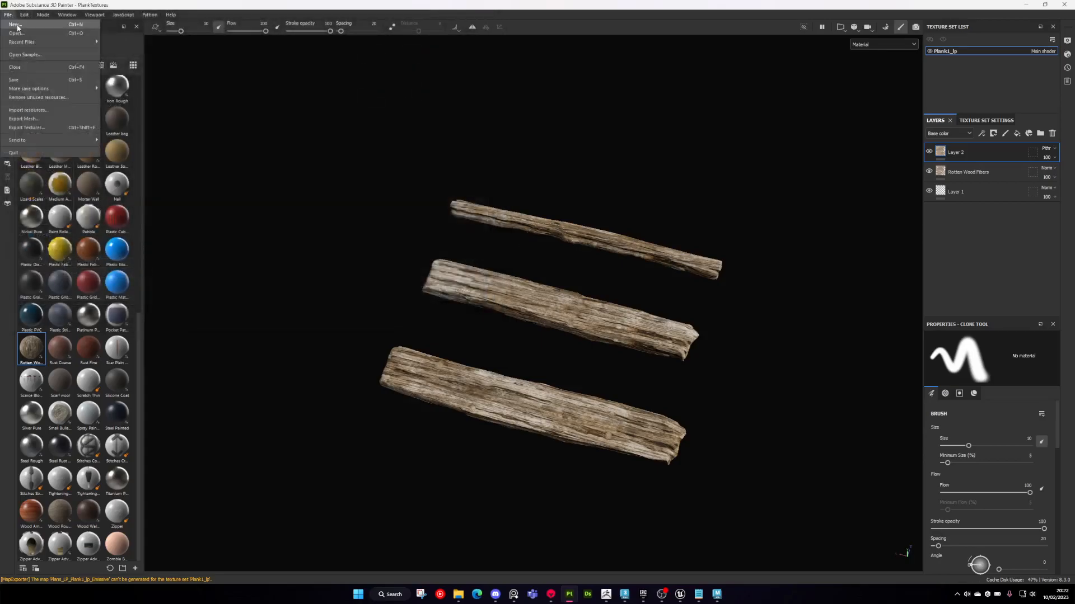
left_click(20, 26)
left_click(623, 203)
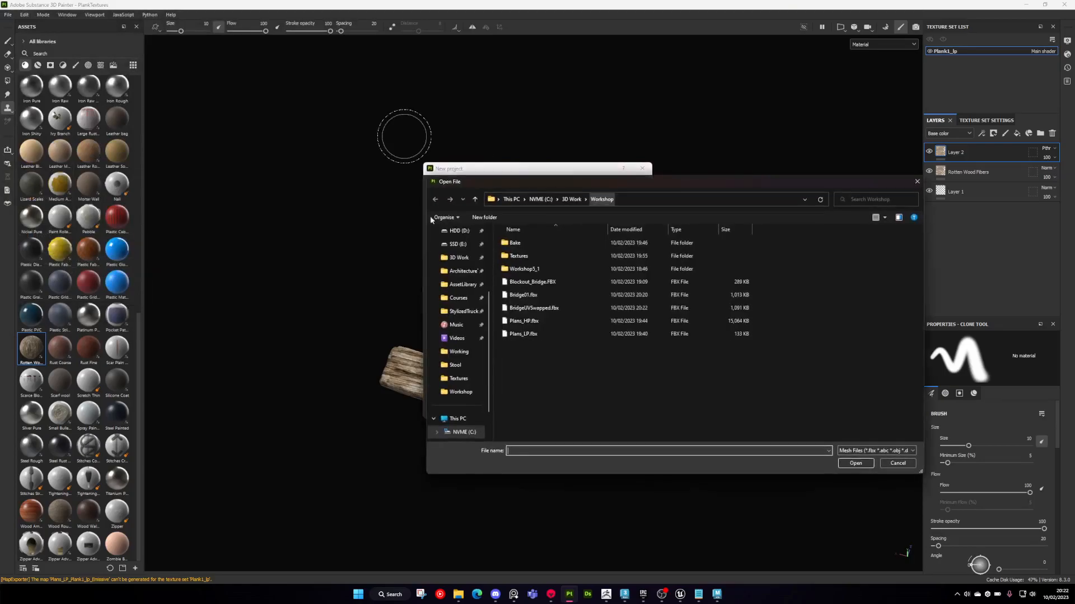
double_click(537, 307)
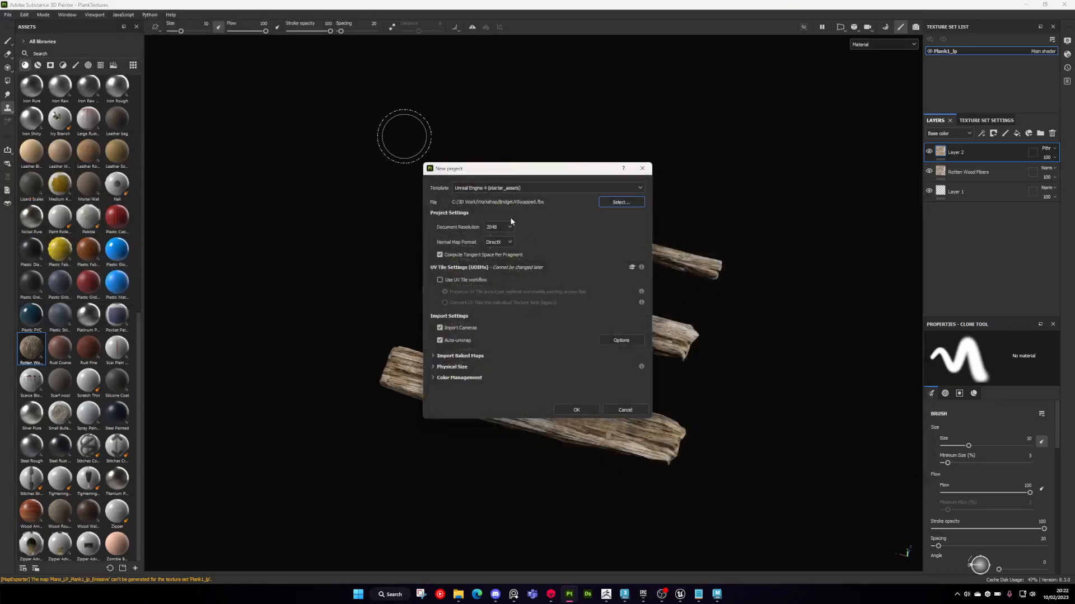
left_click(576, 411)
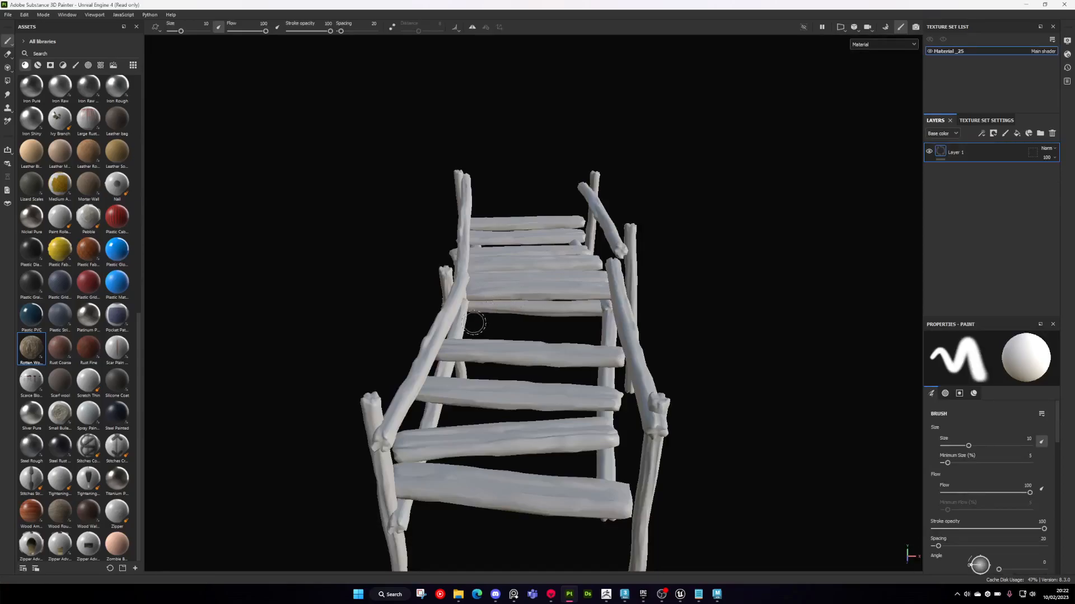
mouse_move(639, 392)
left_mouse_down("alt")
mouse_move(252, 302)
mouse_move(431, 297)
mouse_move(370, 335)
mouse_move(602, 341)
mouse_move(541, 306)
mouse_move(537, 322)
mouse_move(559, 318)
left_mouse_up("alt")
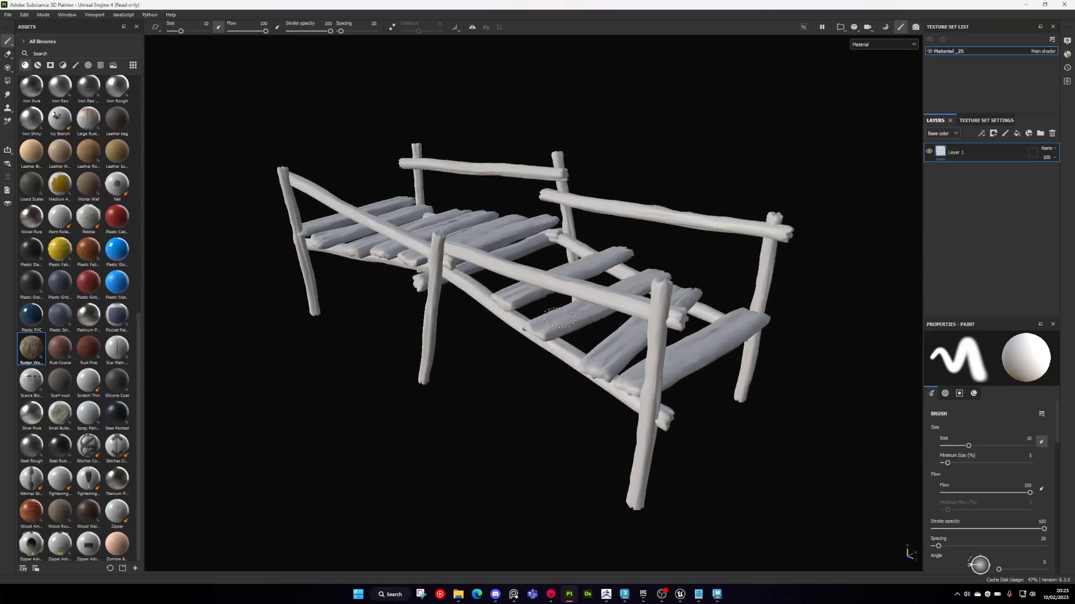
- Switch to the reference board and examine the plank surfaces in the boardwalk photo beside the stream
key("alt+Tab")
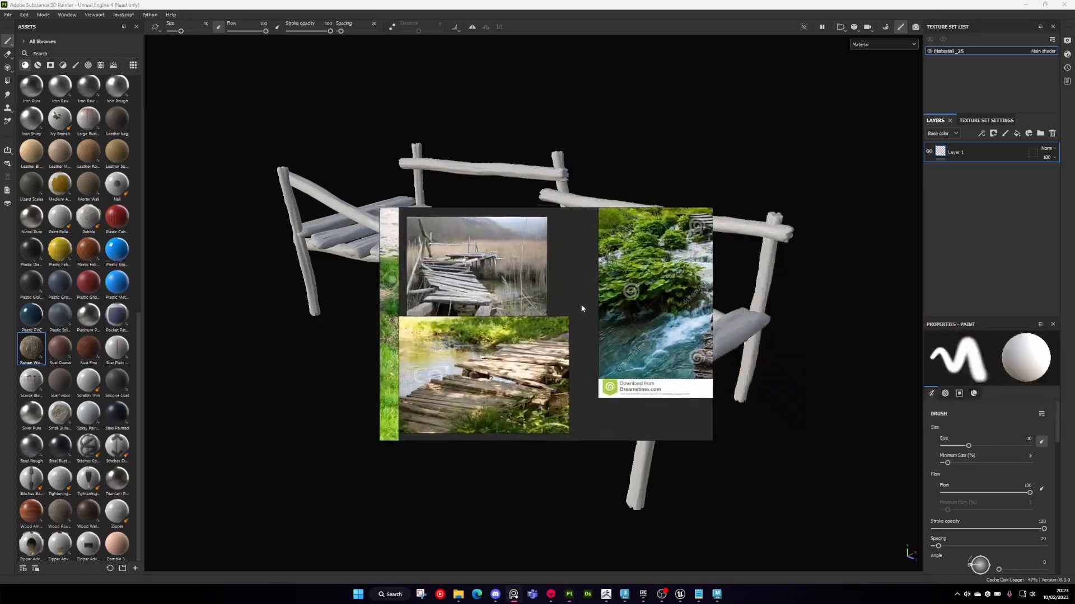
key("ctrl+f")
scroll(360, 364, "up", 4)
middle_click_drag(748, 441, 633, 354)
middle_click_drag(699, 219, 393, 258)
scroll(393, 258, "down", 2)
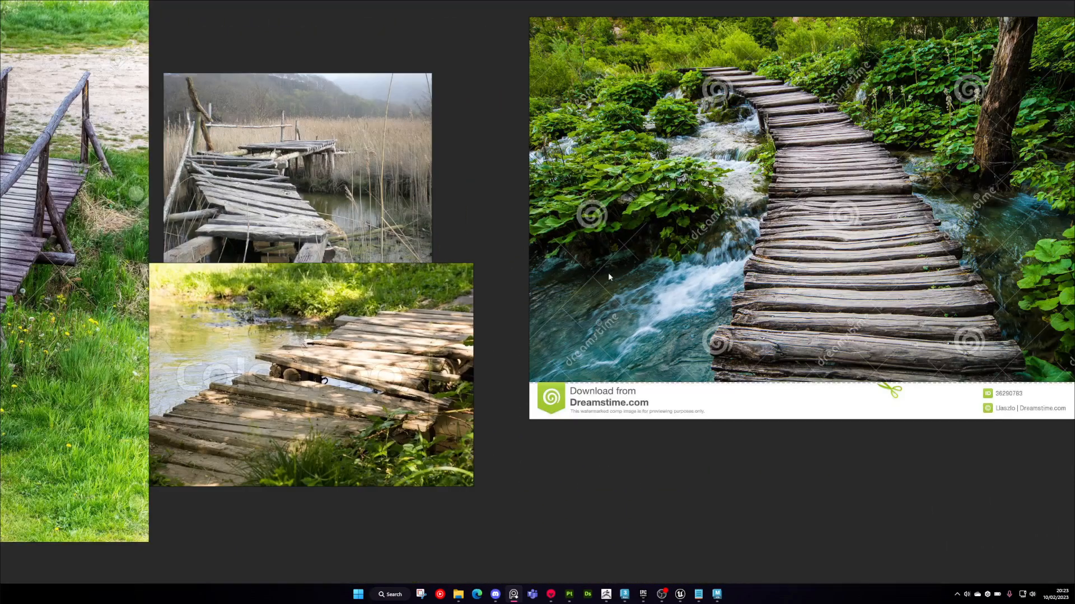
middle_click_drag(656, 263, 575, 290)
scroll(796, 312, "up", 1)
- Examine the planks, posts and handrails in the reference photo of the wooden bridge on the grass
middle_click_drag(307, 347, 558, 299)
scroll(558, 298, "down", 2)
middle_click_drag(199, 241, 629, 250)
scroll(629, 250, "up", 4)
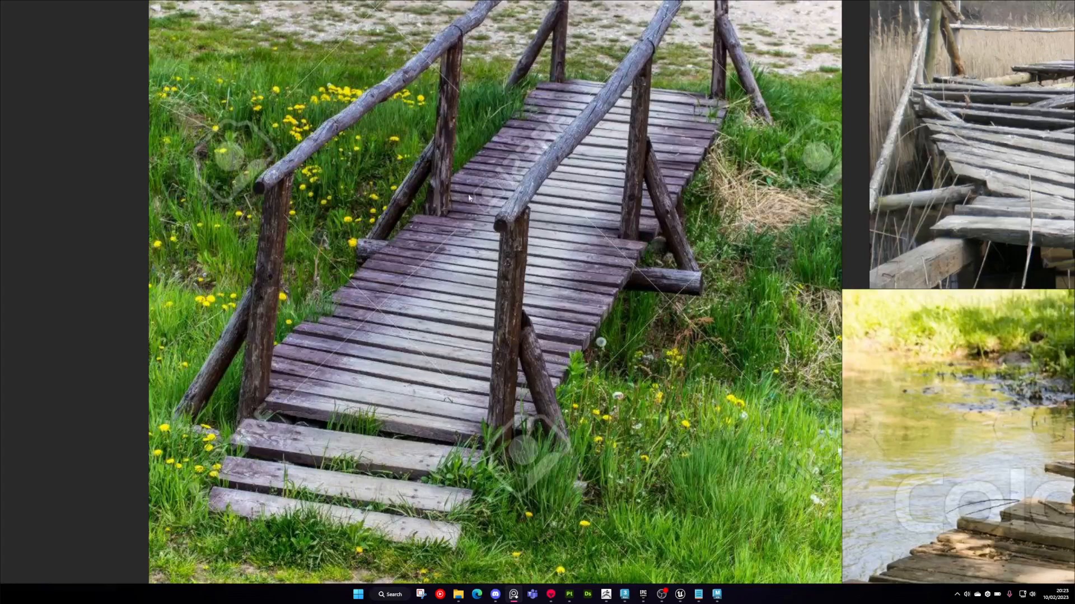
middle_click_drag(460, 210, 370, 242)
scroll(386, 270, "down", 4)
middle_click_drag(659, 283, 548, 178)
middle_click_drag(784, 399, 693, 343)
middle_click_drag(213, 61, 469, 208)
scroll(469, 207, "up", 1)
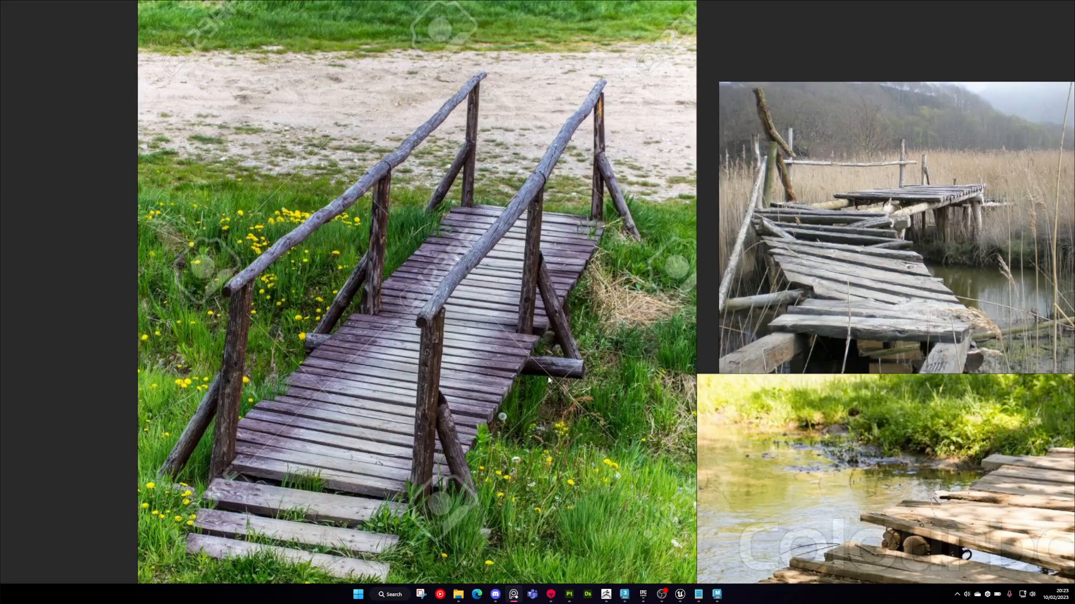
- Examine the weathered planks in the reference photos of the broken marsh boardwalk and the sunlit walkway over the water
middle_click_drag(527, 373, 532, 351)
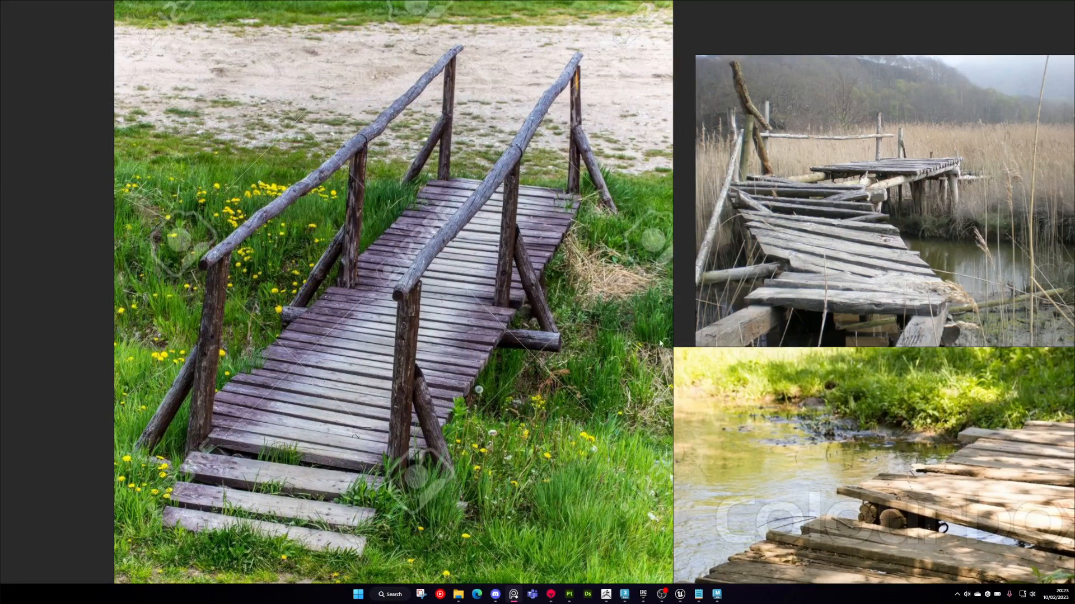
scroll(722, 360, "down", 1)
middle_click_drag(722, 359, 408, 261)
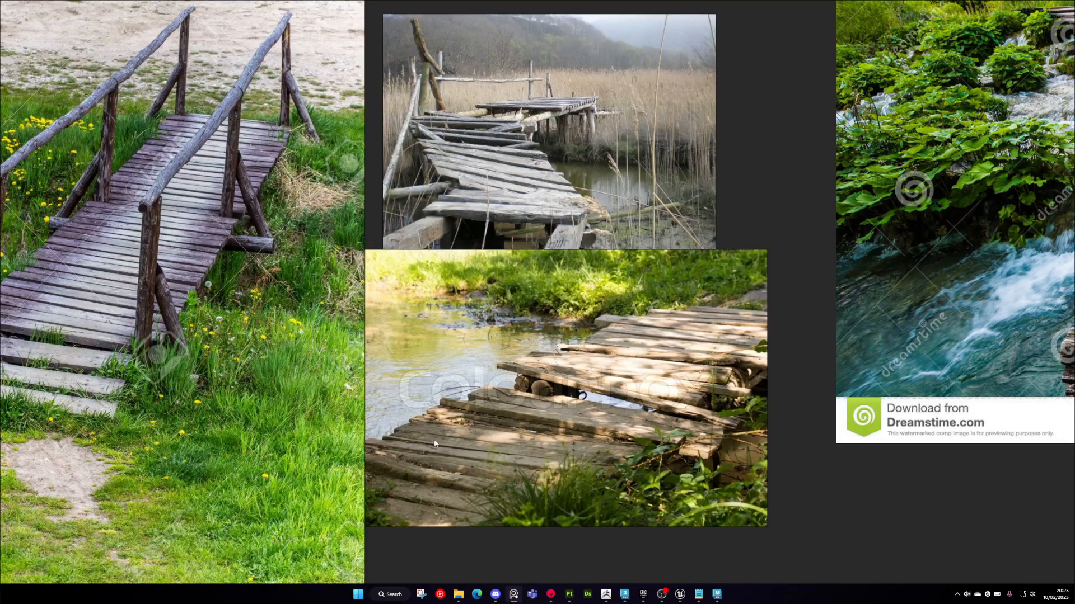
scroll(442, 437, "up", 3)
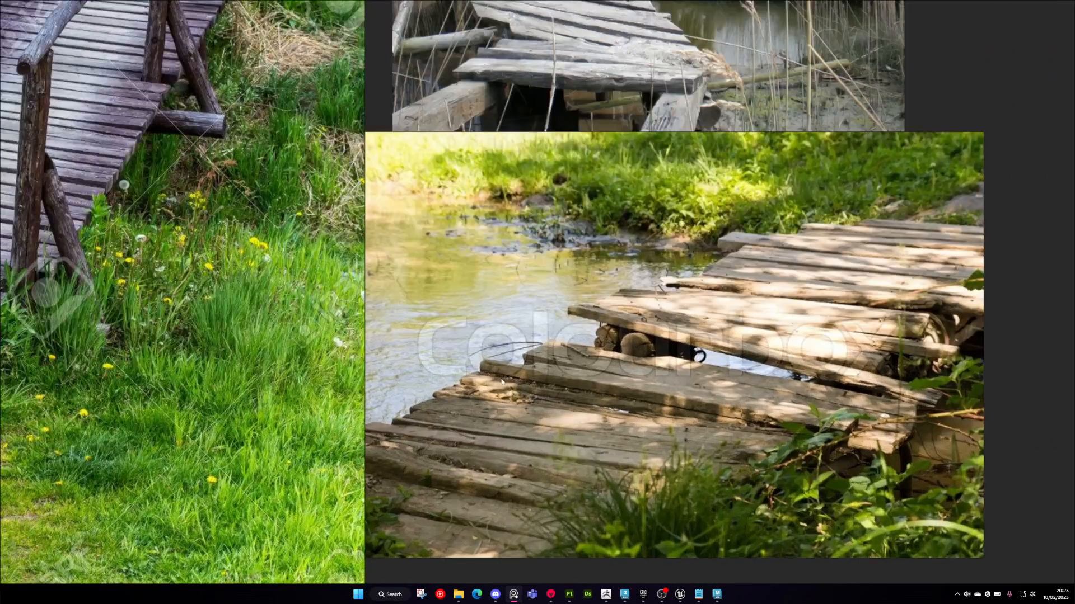
scroll(624, 406, "down", 4)
middle_click_drag(627, 407, 421, 197)
scroll(274, 310, "down", 3)
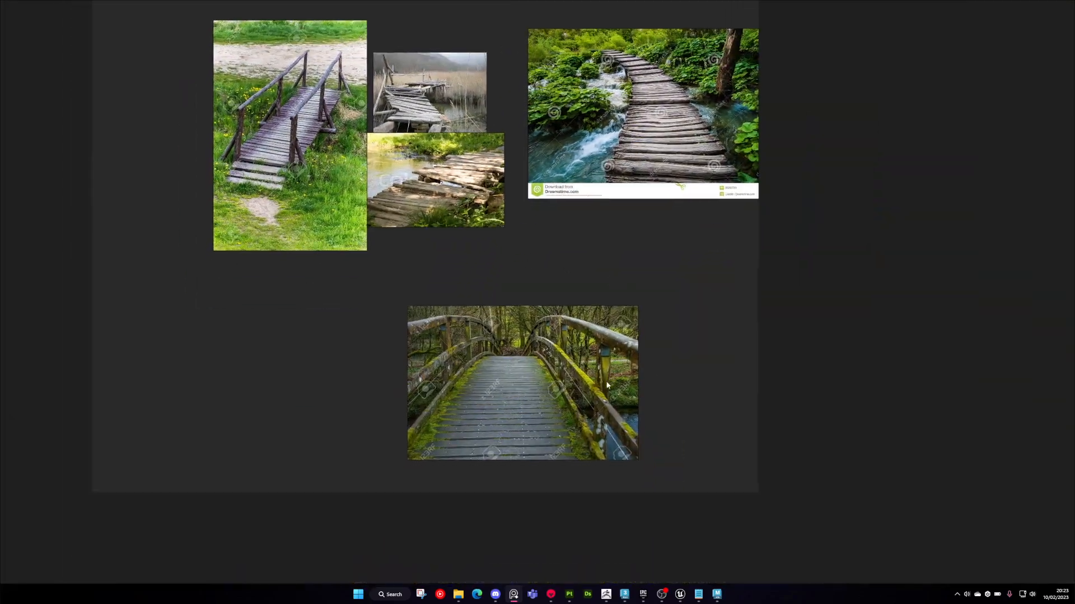
- Examine the moss along the deck edges, posts and handrails in the reference photo of the arched bridge
scroll(576, 415, "up", 5)
middle_click_drag(483, 376, 516, 344)
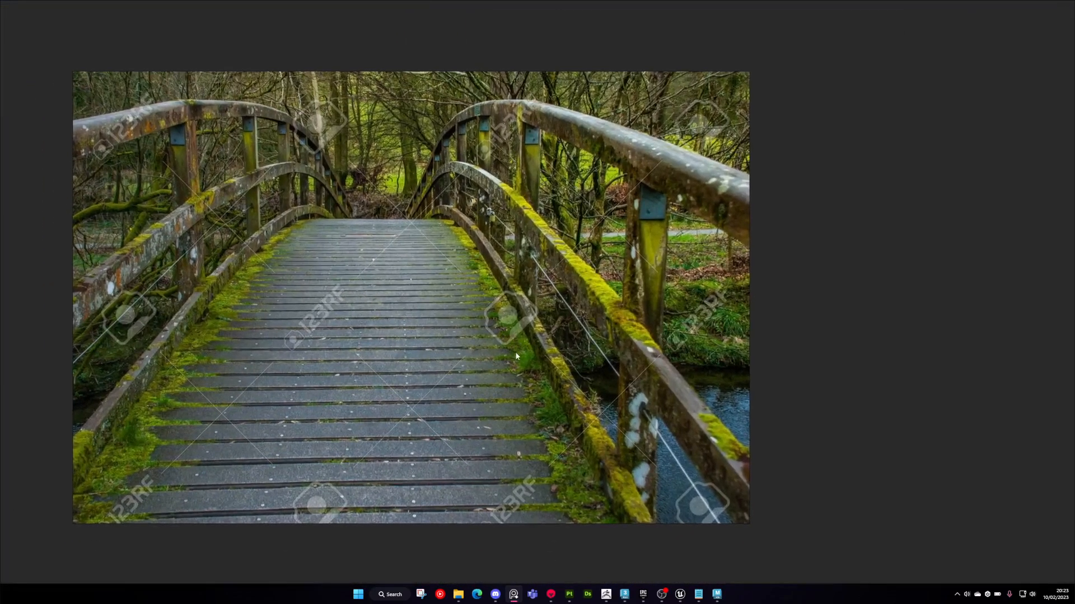
middle_click_drag(504, 333, 589, 331)
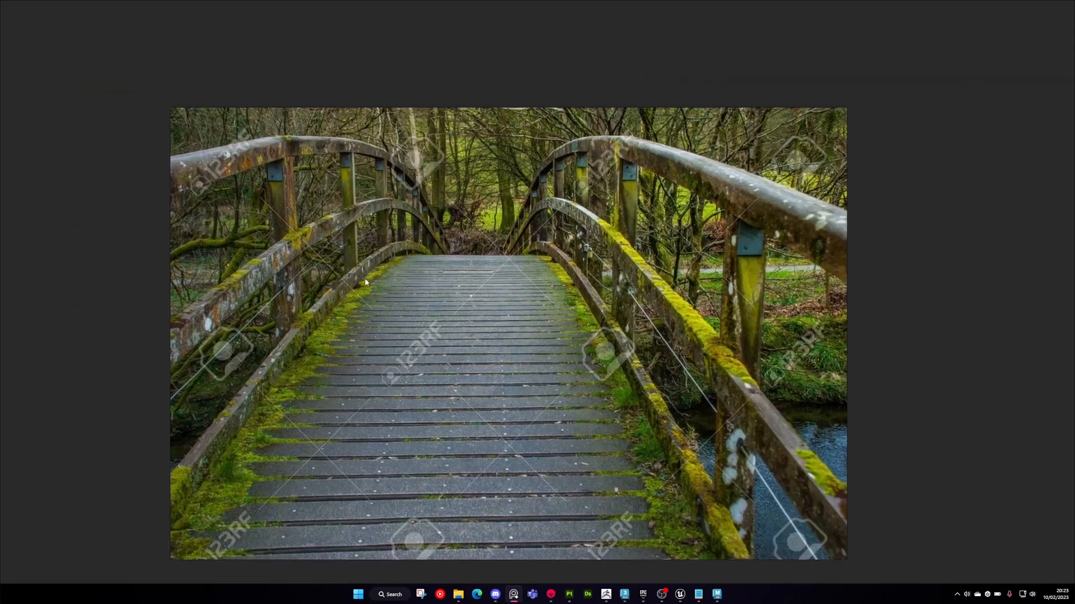
middle_click_drag(331, 309, 411, 290)
scroll(414, 291, "down", 4)
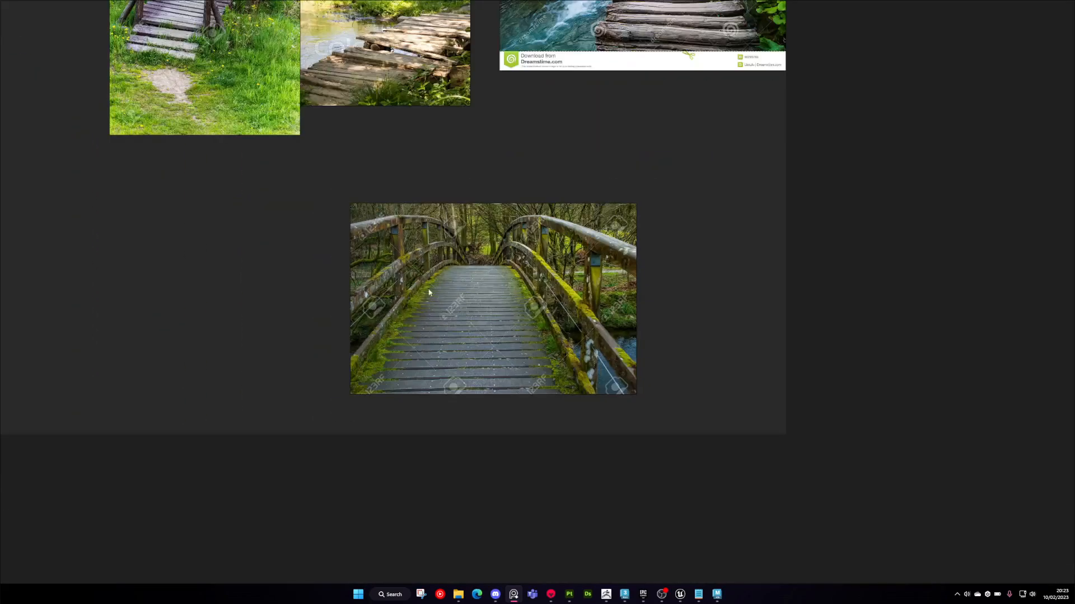
scroll(425, 297, "down", 2)
scroll(425, 297, "up", 2)
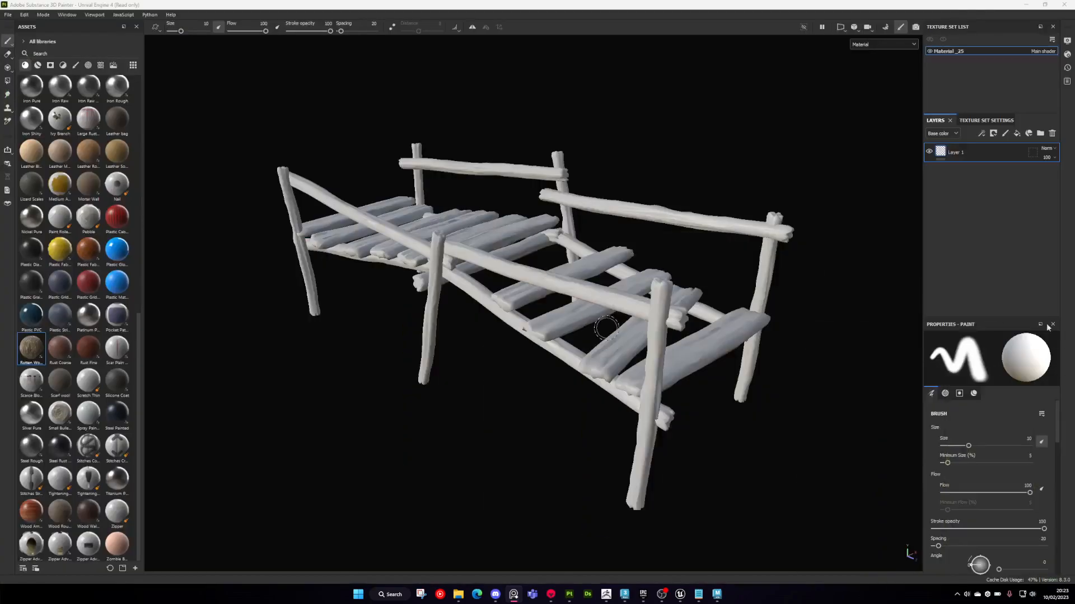
- Switch to Substance 3D Painter and inspect the untextured bridge's planks, posts and rails from several angles
mouse_move(529, 280)
left_mouse_down("alt")
mouse_move(495, 243)
mouse_move(568, 233)
left_mouse_up("alt")
middle_click_drag(569, 233, 623, 237, "alt")
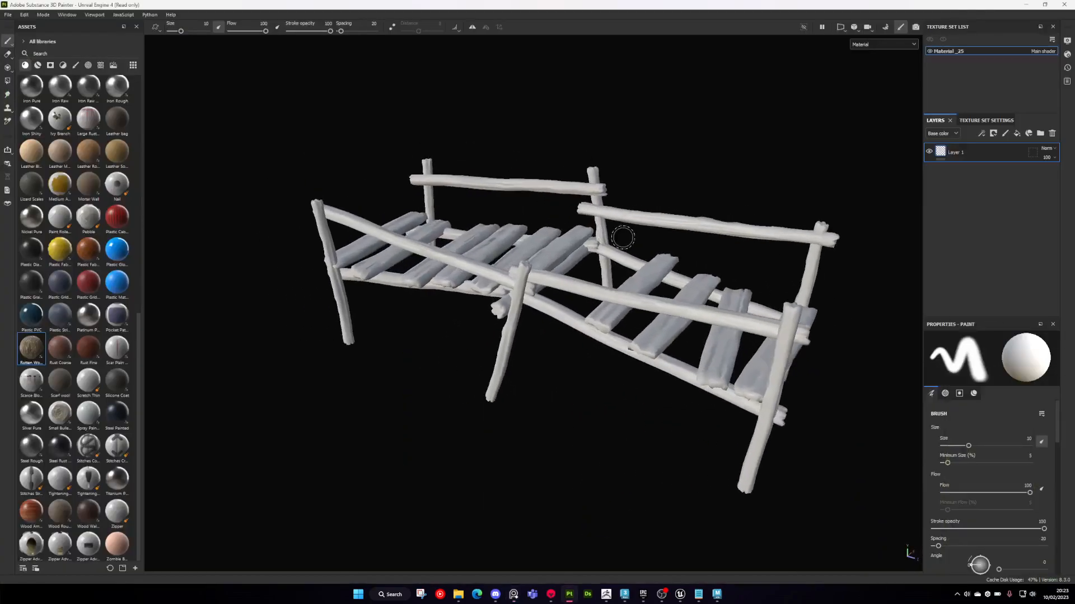
right_click_drag(623, 238, 694, 280, "alt")
left_click_drag(694, 279, 665, 254, "alt")
middle_click_drag(665, 255, 621, 296, "alt")
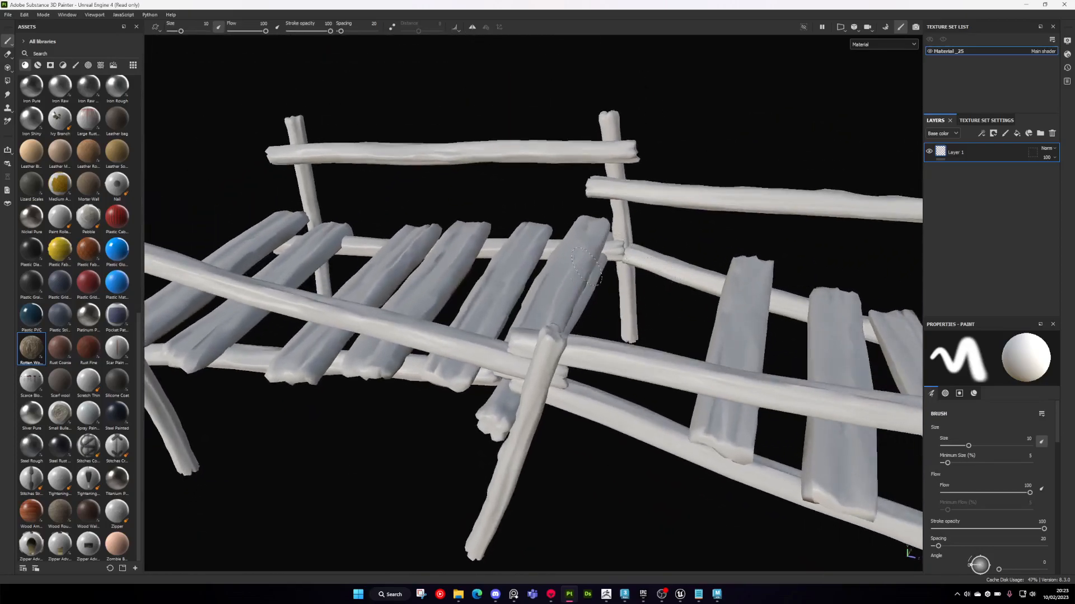
right_click_drag(620, 297, 645, 301, "alt")
left_click_drag(645, 302, 554, 291, "alt")
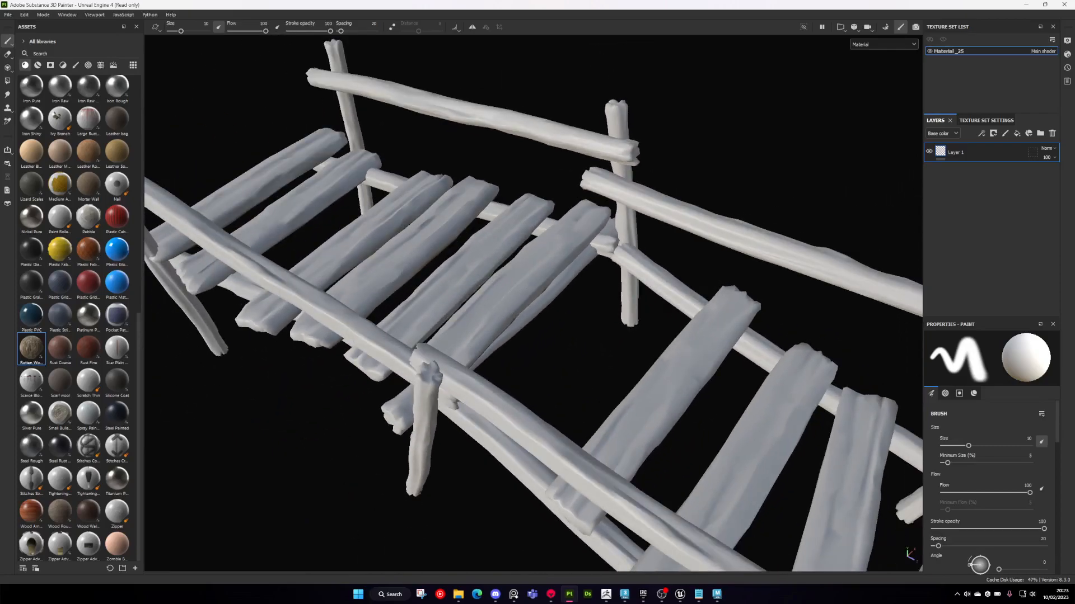
- Apply the Rotten Wood Fibers material to the bridge and reduce its layer opacity for the Height channel to 14
left_click_drag(28, 346, 501, 287)
left_click(943, 133)
left_click(940, 146)
left_click(1048, 157)
left_click_drag(1068, 173, 1041, 173)
- Set the Rotten Wood Fibers layer's projection to Tri-planar projection
left_click_drag(745, 246, 943, 458, "alt")
scroll(943, 459, "up", 5)
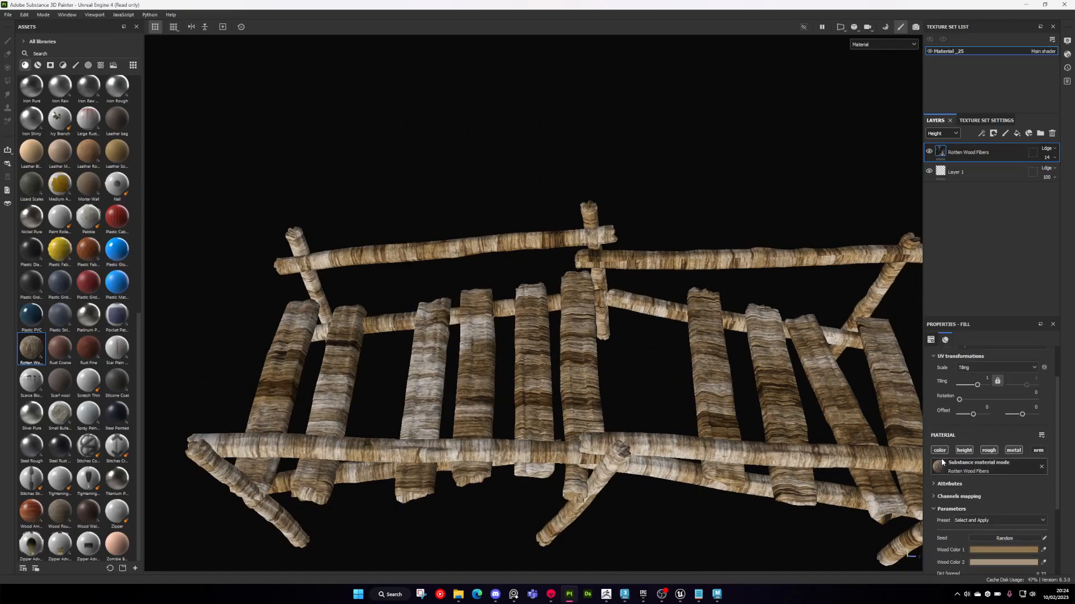
left_click(972, 370)
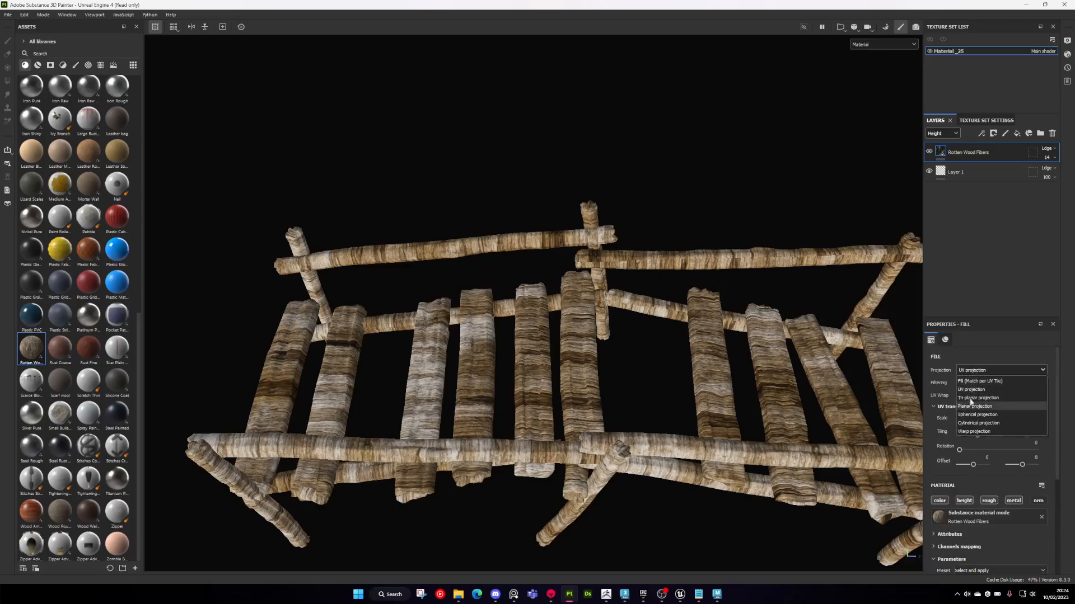
left_click(978, 397)
- Examine the direction and scale of the wood grain on the bridge's planks and rails from near and far
left_click_drag(617, 370, 694, 244, "alt")
scroll(590, 386, "down", 1)
key("q")
scroll(590, 387, "down", 4)
scroll(593, 391, "up", 3)
scroll(462, 400, "down", 3)
key("q")
scroll(521, 283, "up", 3)
scroll(559, 273, "down", 3)
scroll(647, 329, "up", 3)
scroll(716, 288, "down", 2)
scroll(722, 224, "down", 2)
scroll(694, 243, "down", 2)
left_click_drag(582, 224, 588, 291, "alt")
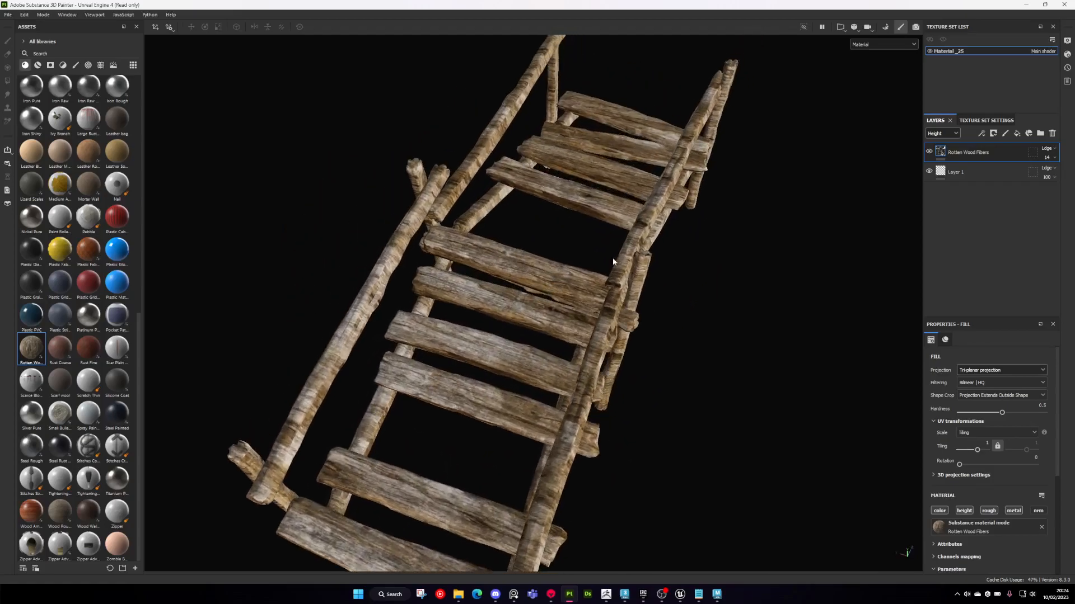
- Add the user channels User0, User1 and User2 to the bridge's texture set
left_click(985, 120)
scroll(975, 251, "up", 5)
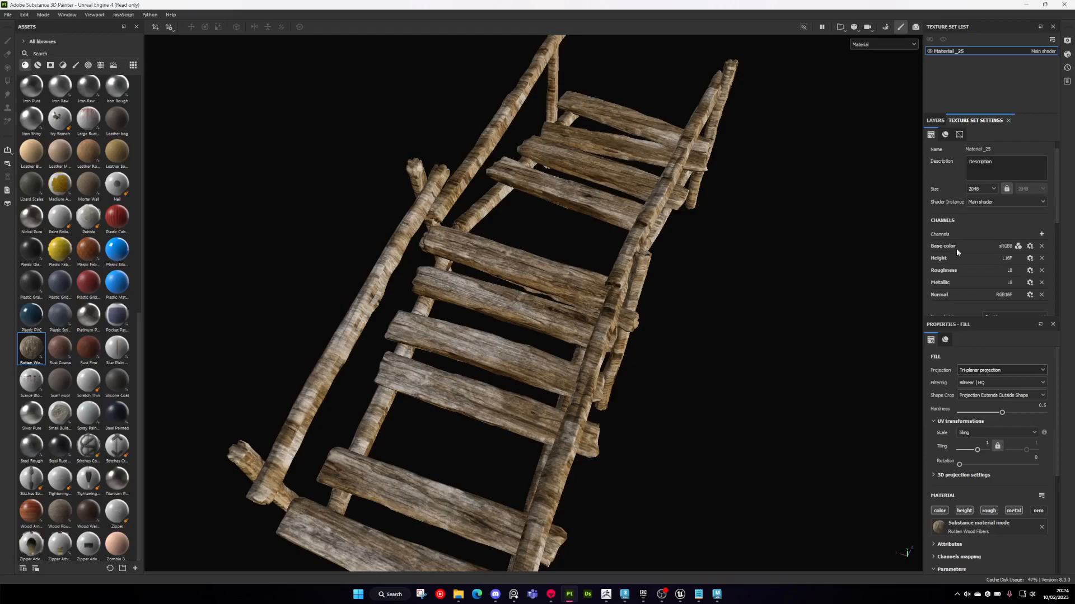
scroll(978, 255, "down", 1)
left_click_drag(1054, 210, 1056, 216)
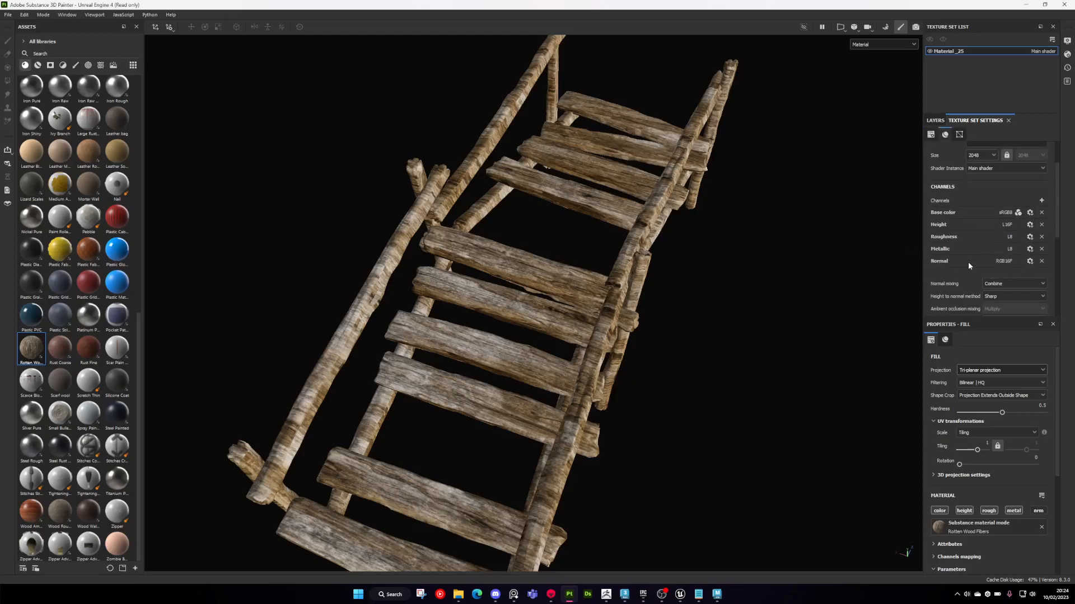
left_click(1042, 200)
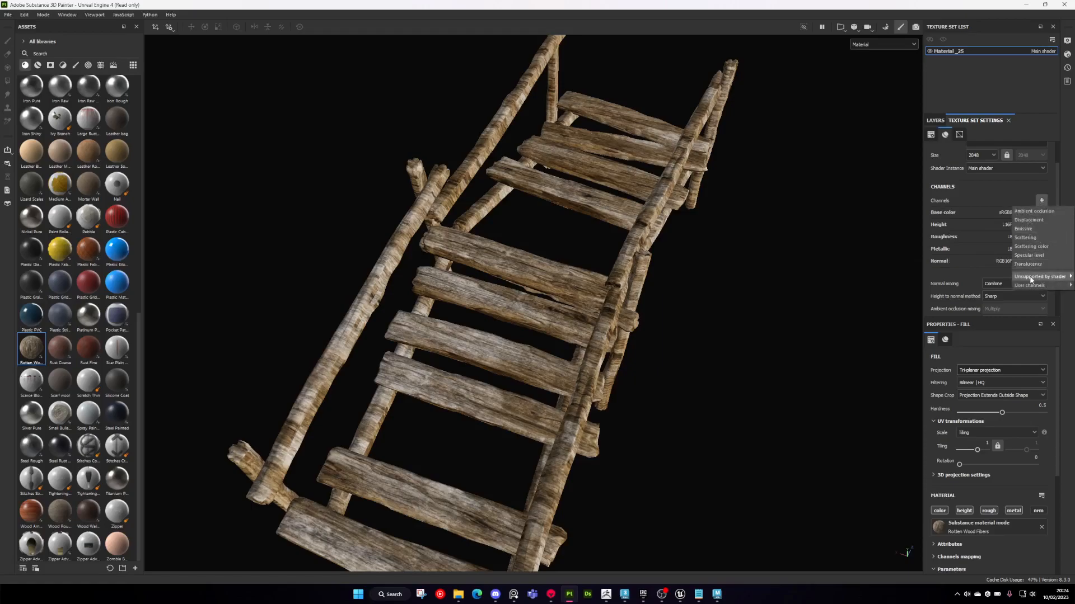
mouse_move(1030, 286)
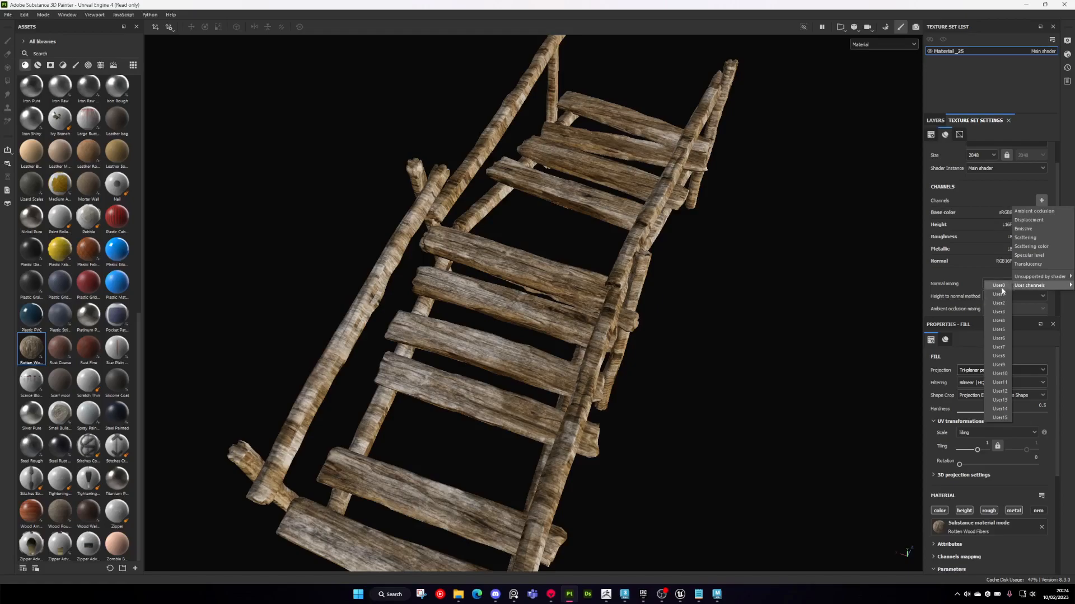
left_click(1000, 285)
left_click(1040, 201)
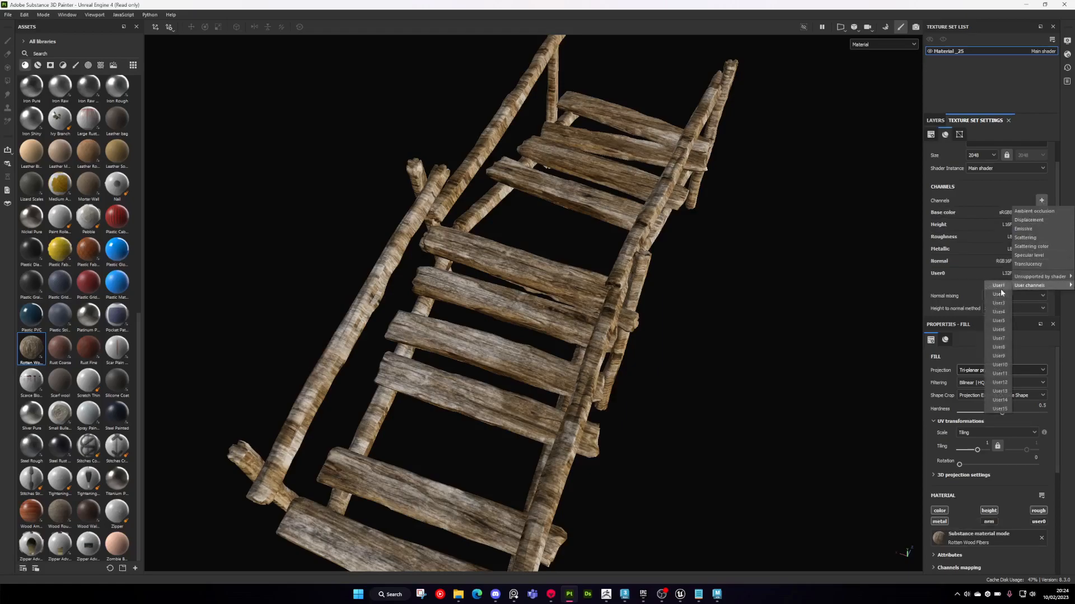
left_click(1002, 292)
left_click(1041, 201)
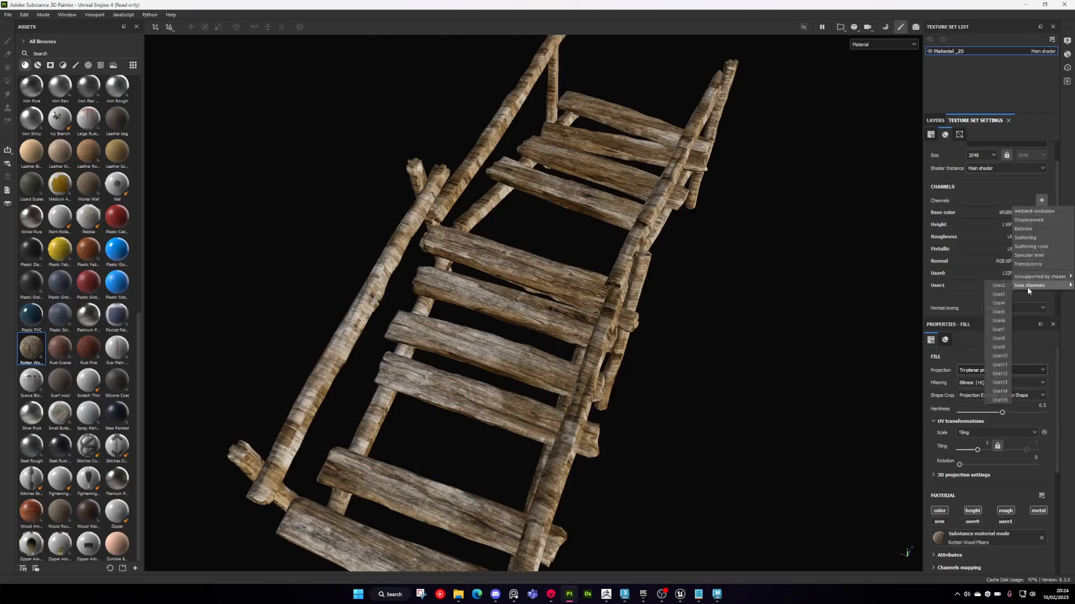
left_click(1008, 287)
- Add a fill layer affecting only the User0, User1 and User2 channels, with all three values set to 0
left_click(937, 121)
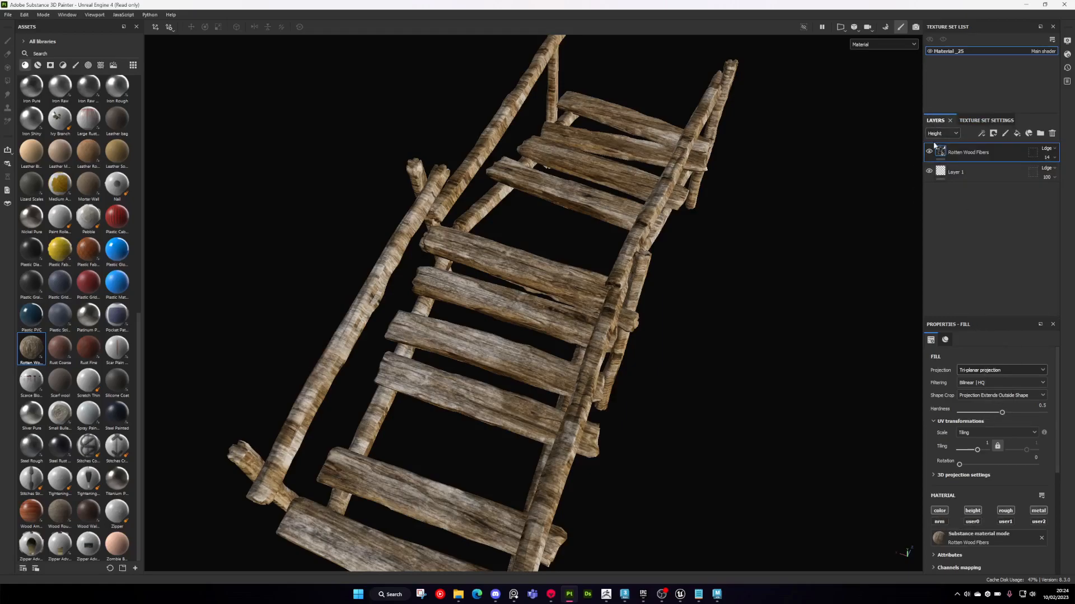
left_click(1015, 133)
left_click(975, 512, "alt")
left_click(1005, 513)
left_click(1037, 512)
scroll(999, 503, "down", 2)
scroll(996, 467, "down", 2)
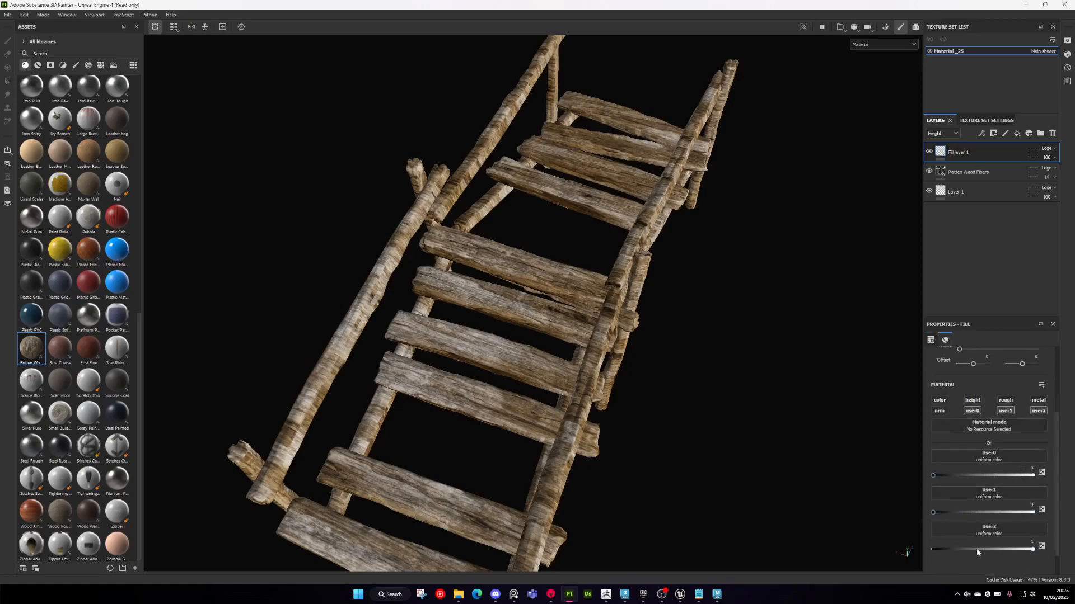
scroll(814, 540, "down", 4)
- Display the User0, User1 and User2 channels on the bridge in turn, then return the display to User0
left_click_drag(621, 403, 551, 289, "alt")
scroll(545, 281, "up", 2)
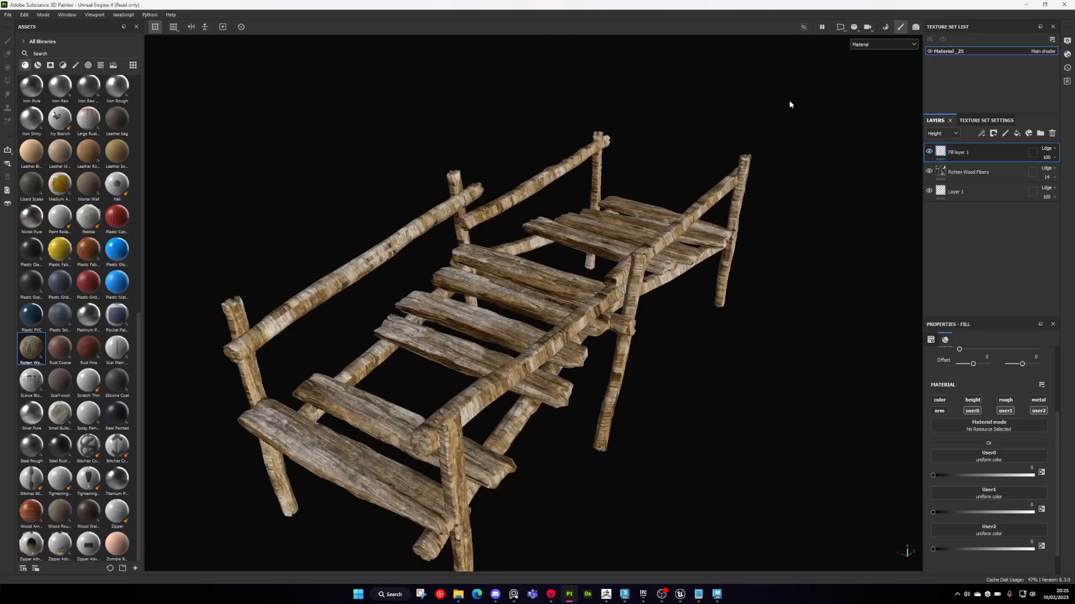
left_click(867, 48)
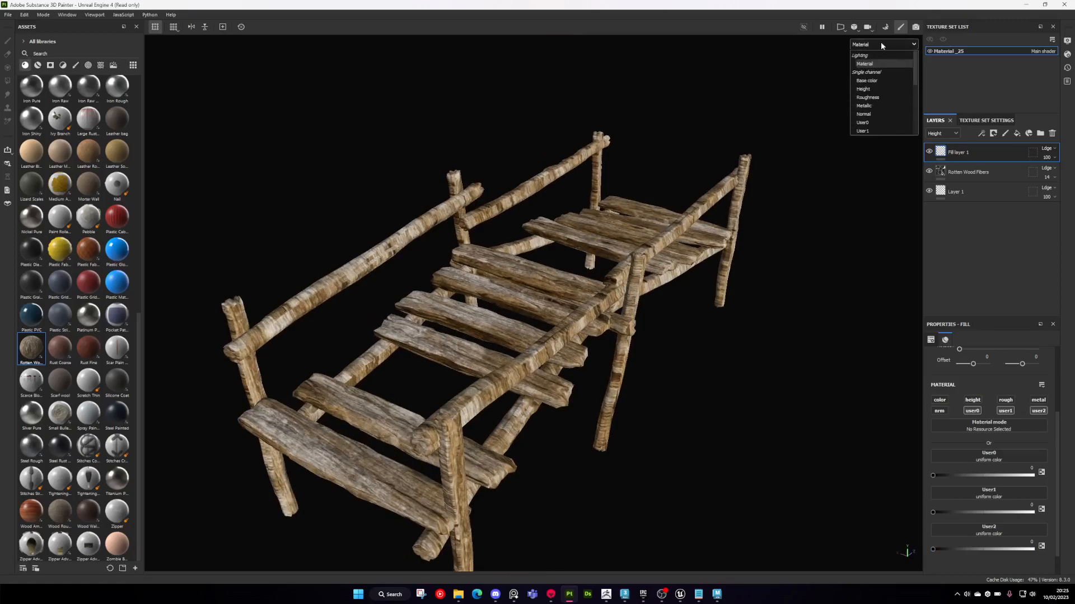
scroll(873, 92, "down", 3)
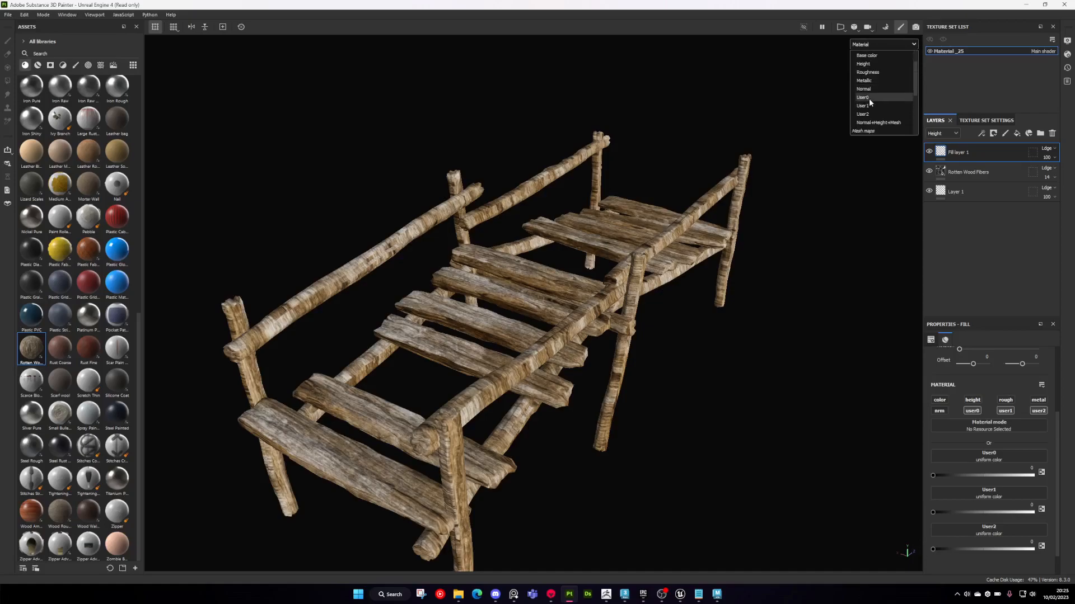
left_click(869, 97)
scroll(563, 311, "up", 3)
left_click_drag(564, 315, 649, 262, "alt")
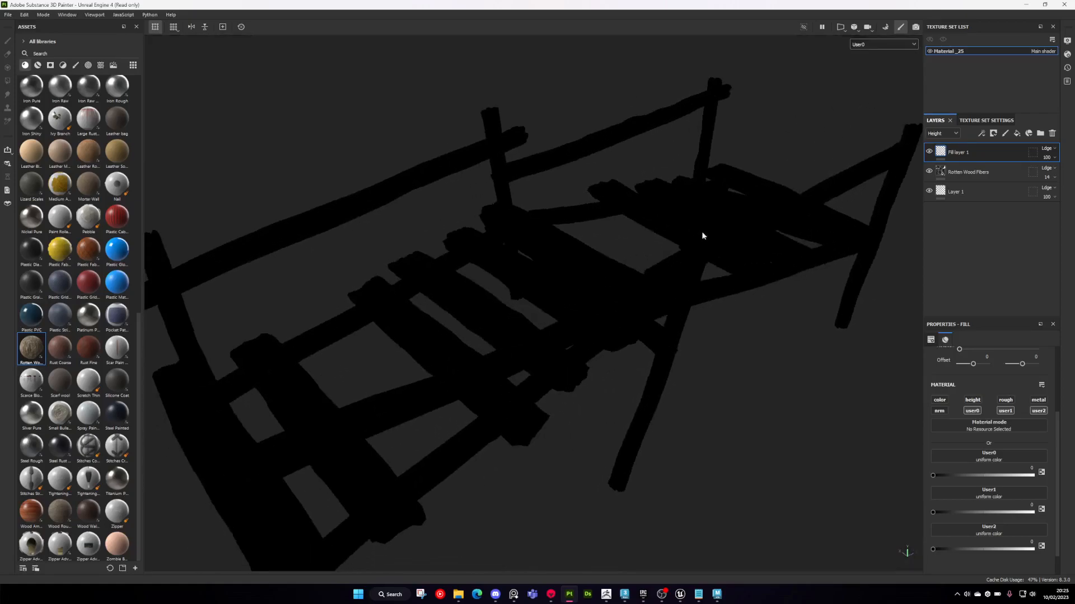
left_click(871, 46)
left_click(869, 105)
left_click(869, 44)
left_click(877, 115)
left_click(873, 45)
left_click(874, 97)
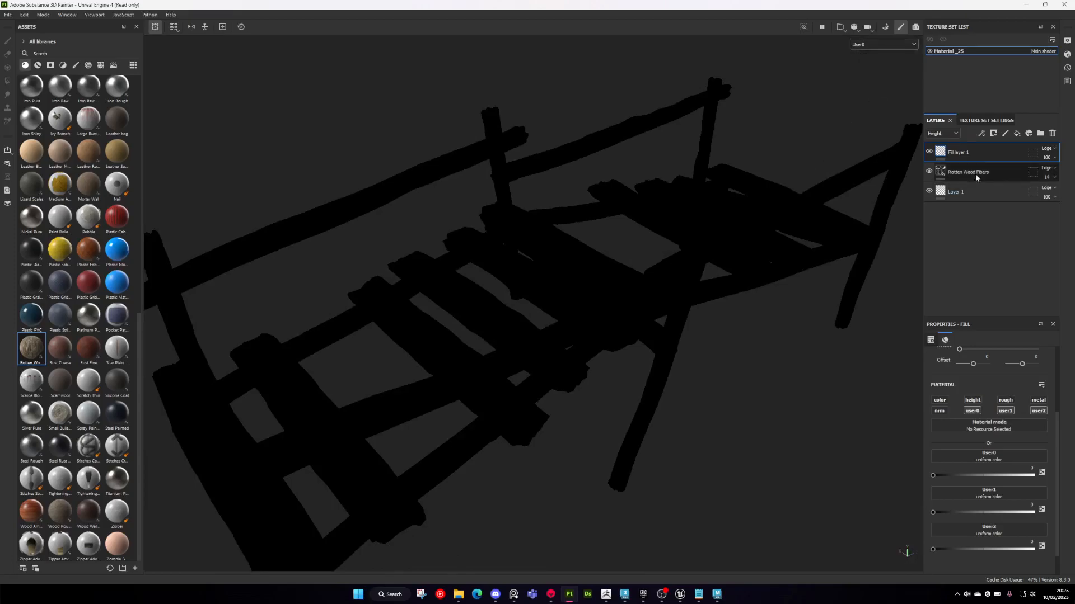
- Add a second fill layer above the first with only the User0 channel enabled
left_click(1017, 134)
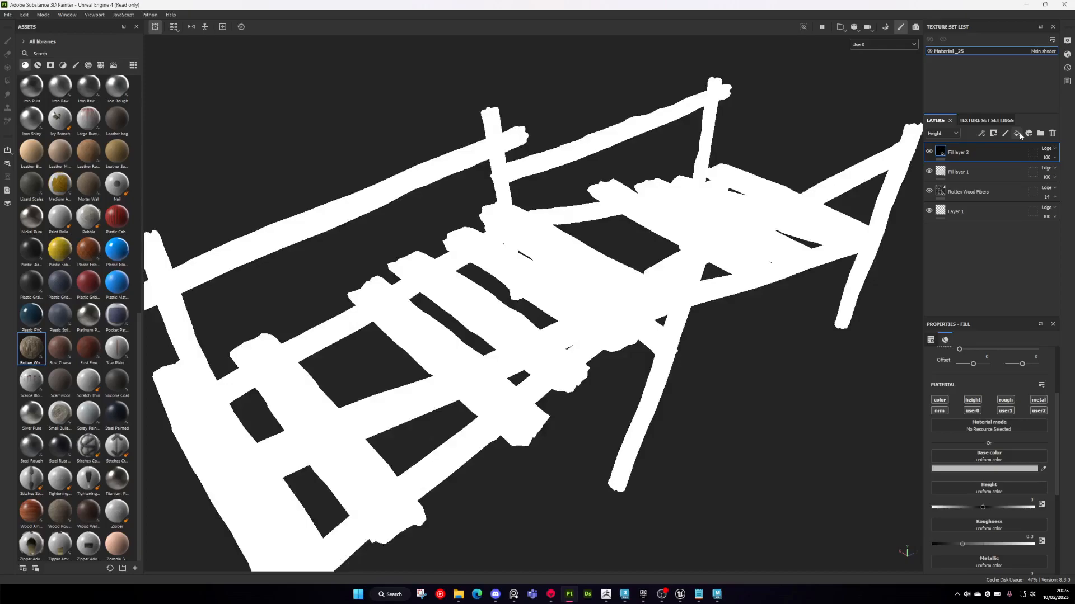
left_click(972, 411)
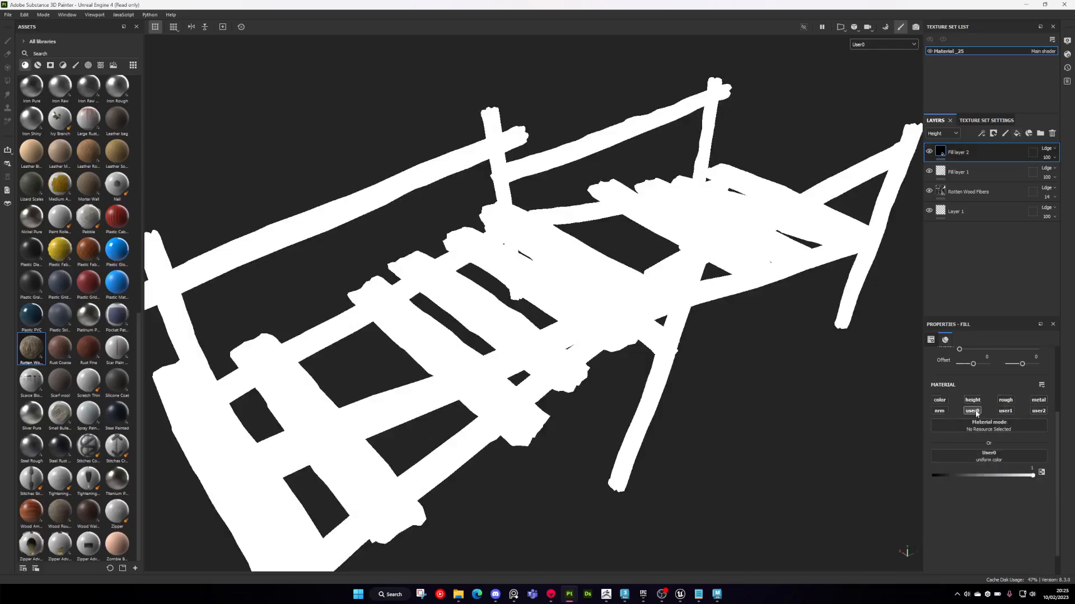
mouse_move(569, 298)
left_mouse_down("alt")
mouse_move(535, 387)
mouse_move(552, 299)
left_mouse_up("alt")
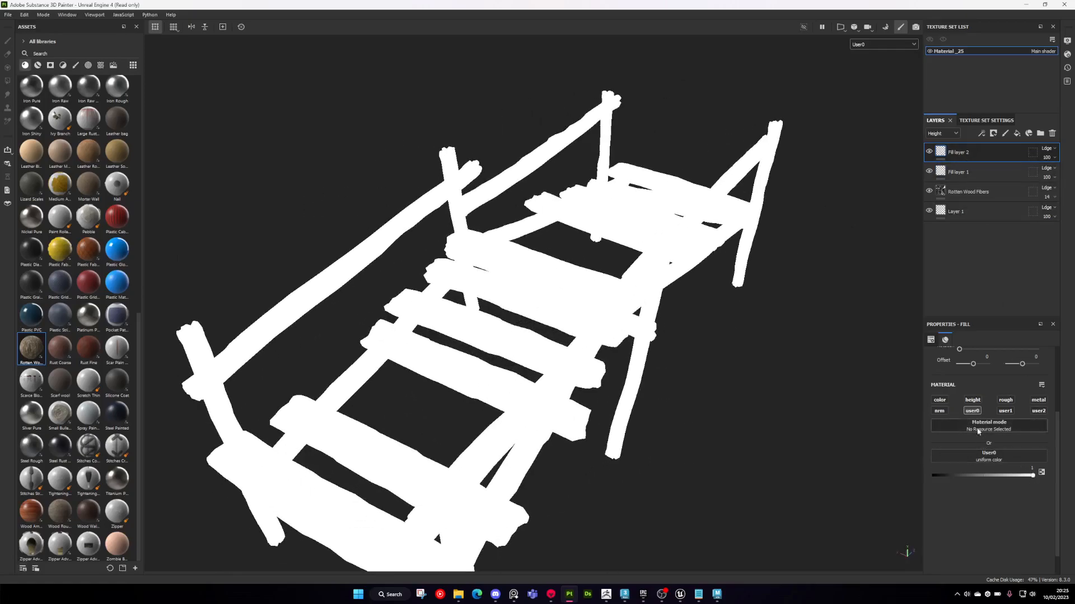
left_click_drag(625, 283, 607, 246, "alt")
- Hide and show the new fill layer to compare its effect on the User0 channel
left_click(880, 46)
left_click(873, 122)
left_click(929, 152)
left_click(929, 153)
- Add a black mask with a Dirt generator to the User0 fill layer
scroll(632, 318, "up", 3)
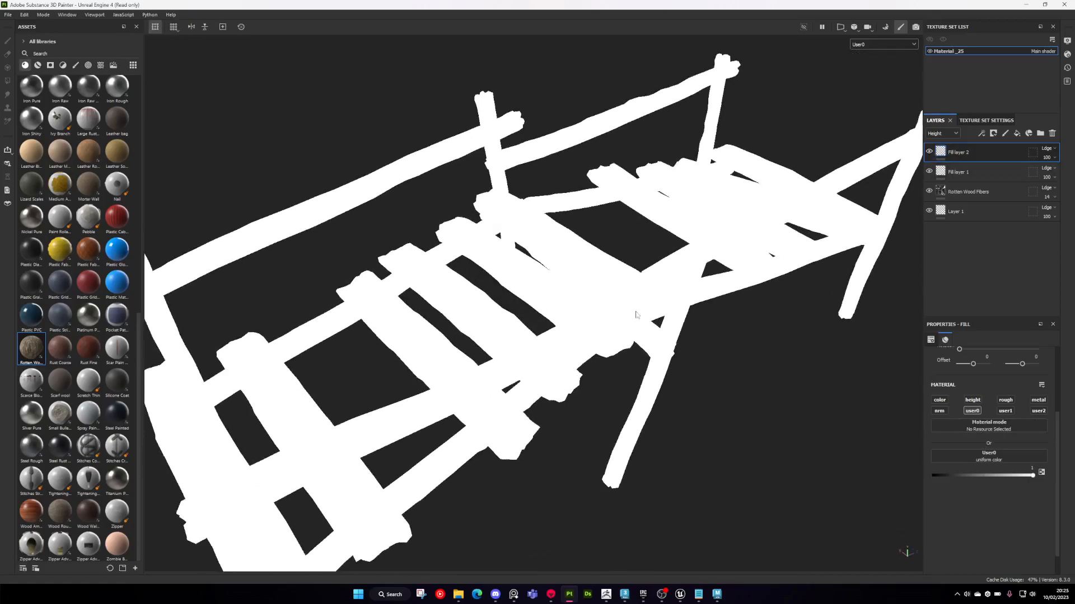
right_click(942, 155)
left_click(969, 169)
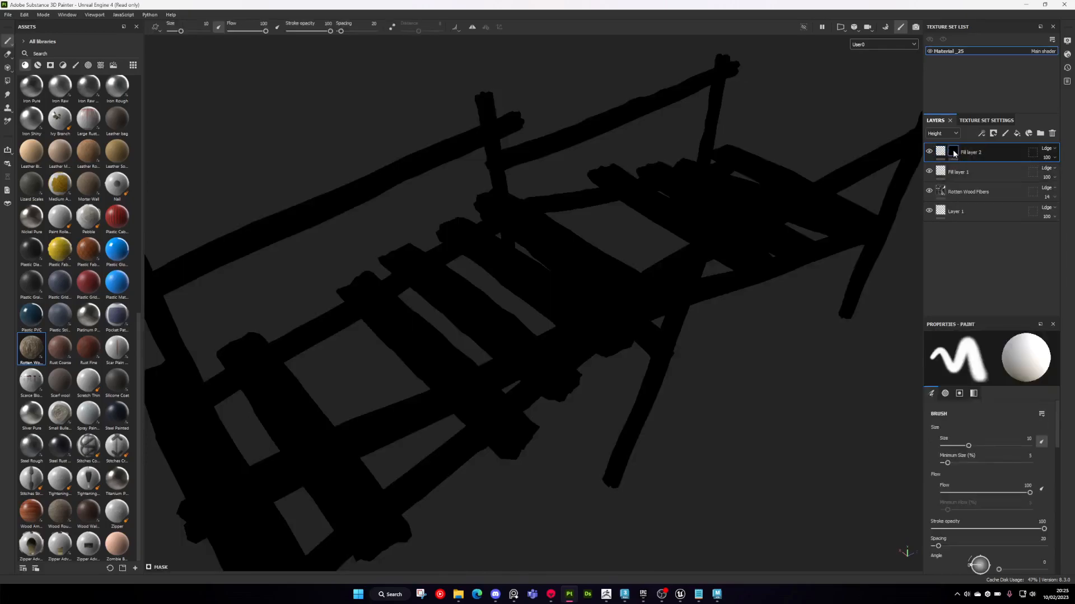
right_click(953, 151)
left_click(980, 421)
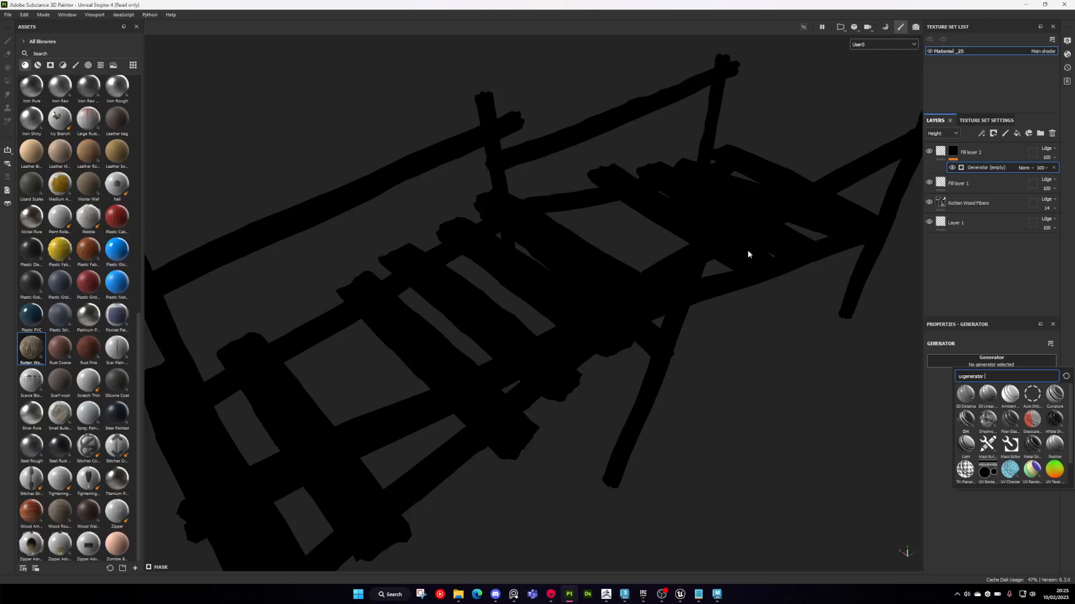
left_click_drag(589, 323, 633, 323, "alt")
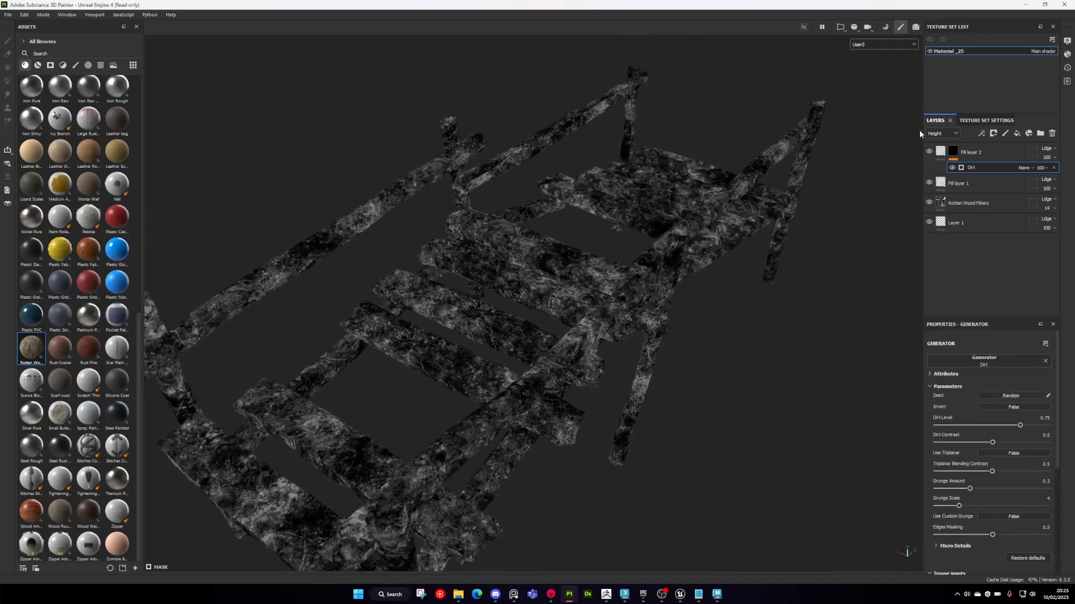
- Bake the bridge's mesh maps at an output size of 2048 and return to painting mode
left_click(983, 122)
scroll(992, 260, "down", 3)
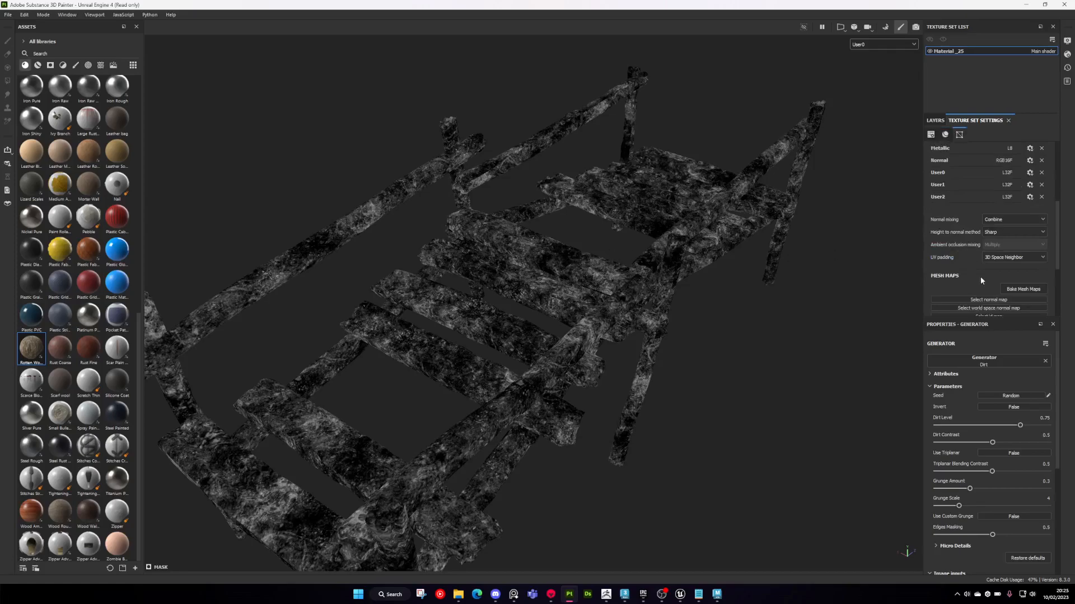
left_click(1023, 288)
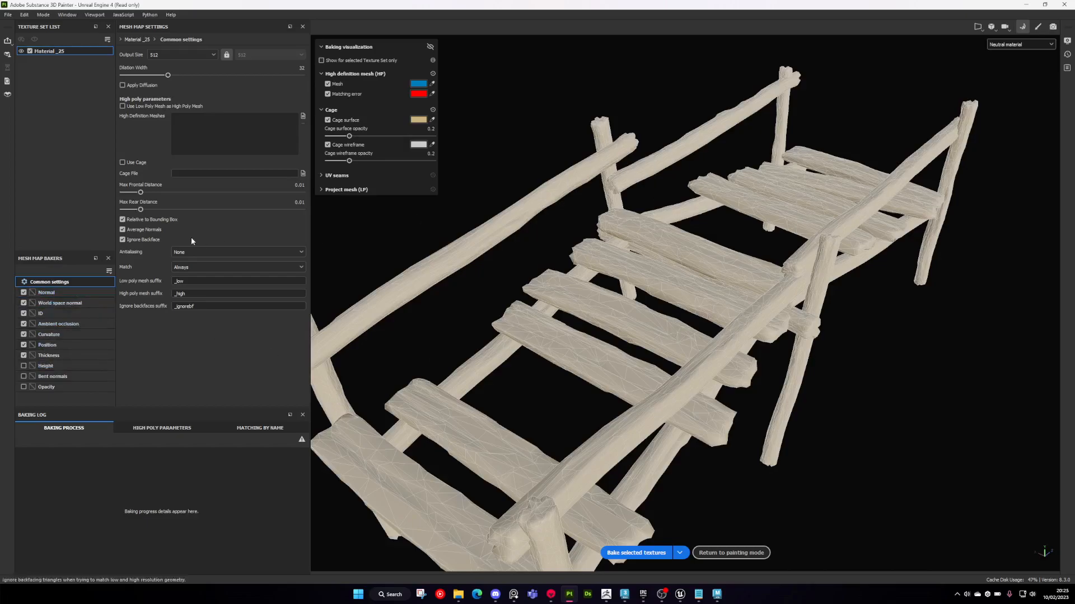
left_click(182, 54)
left_click(154, 115)
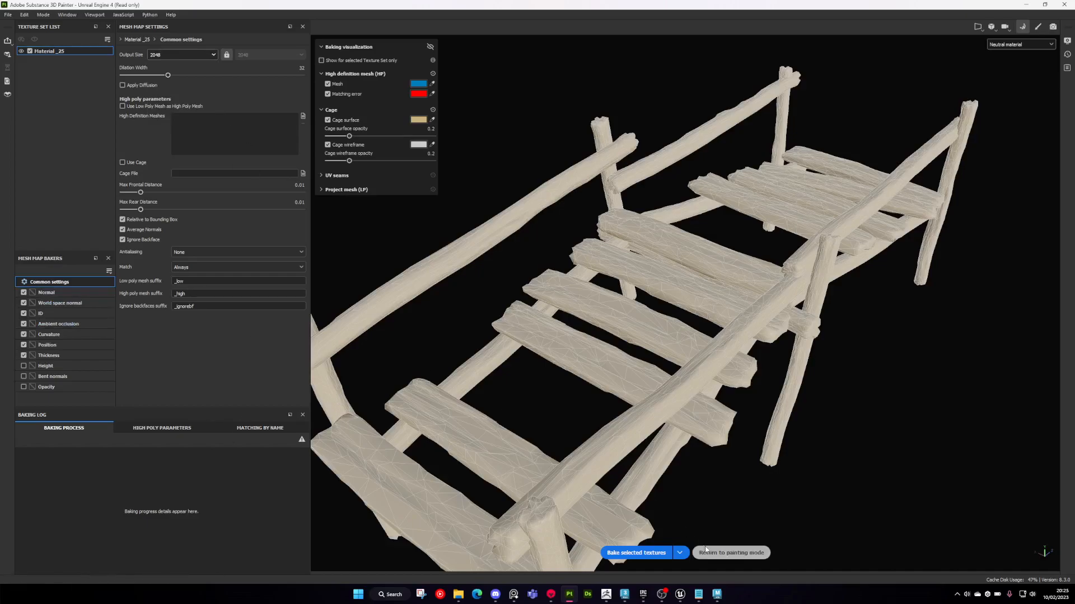
left_click(633, 554)
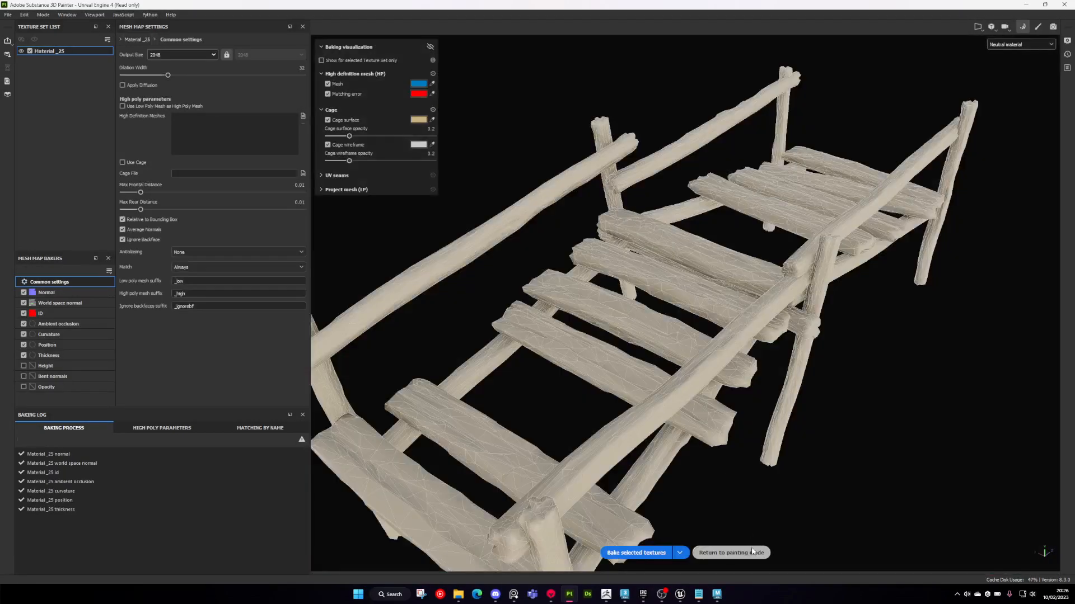
left_click(752, 551)
- Return to the layer stack and display the User0 channel on the bridge
scroll(706, 270, "down", 3)
left_click_drag(626, 287, 667, 288, "alt")
scroll(667, 287, "up", 2)
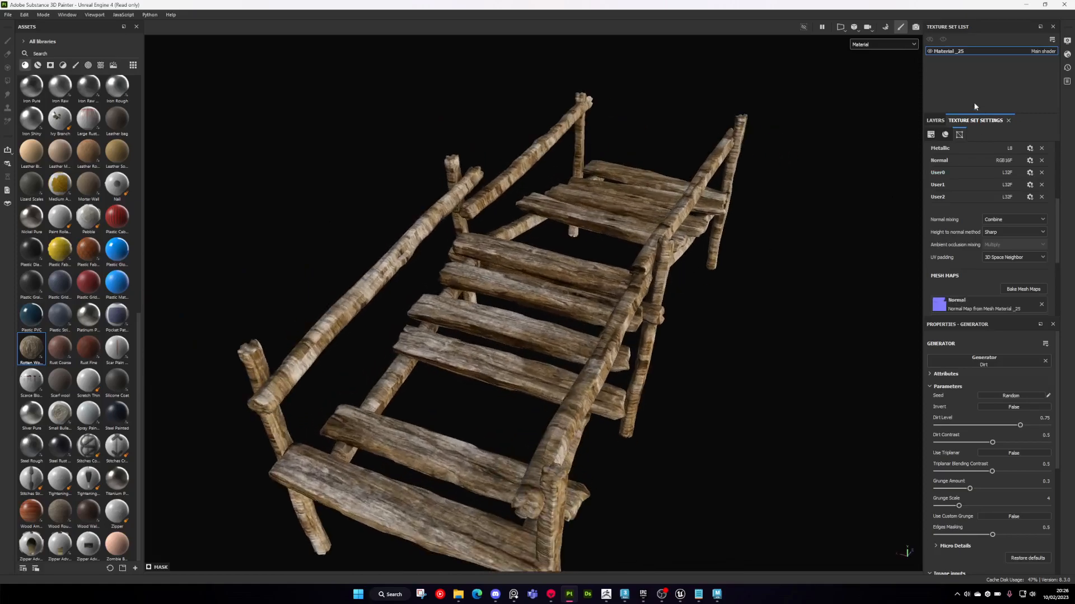
left_click(936, 120)
scroll(602, 281, "up", 2)
left_click_drag(602, 282, 638, 249, "alt")
scroll(638, 250, "down", 1)
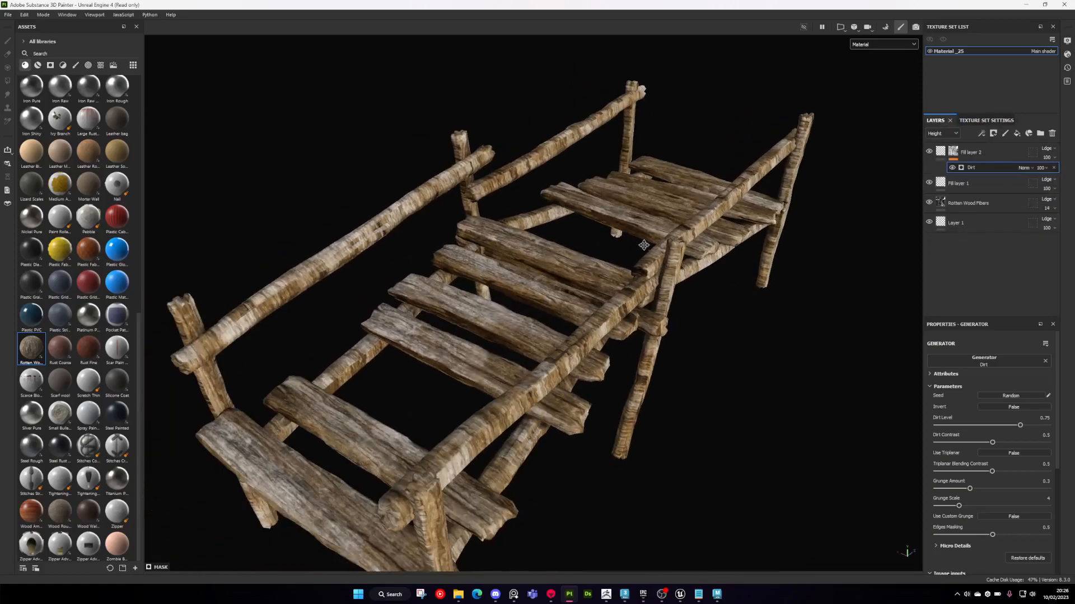
middle_click_drag(638, 249, 670, 237, "alt")
left_click(879, 45)
left_click(876, 122)
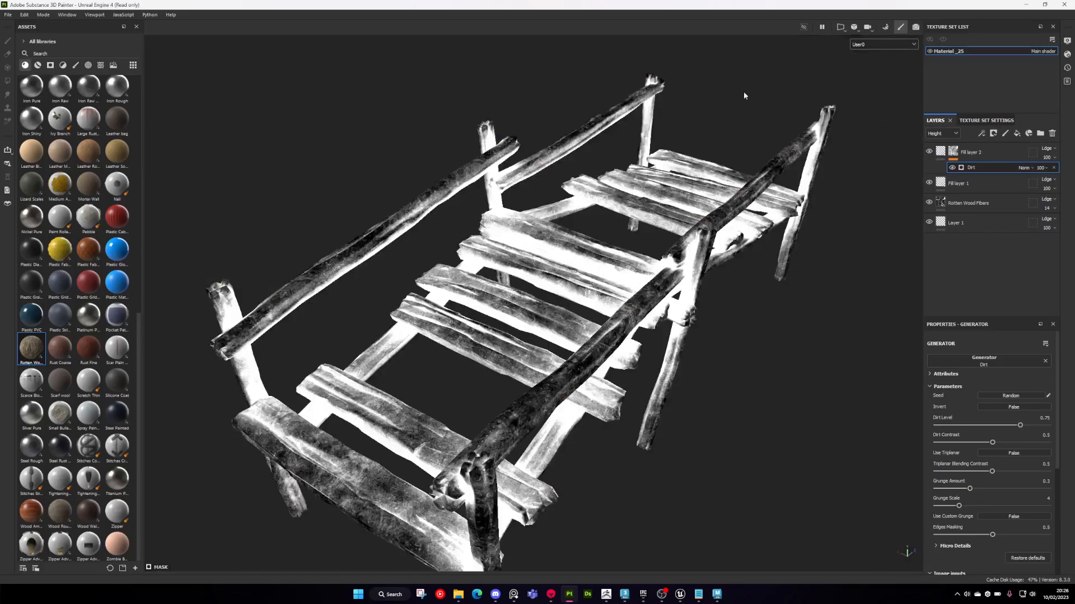
- Lower the Dirt Level of the User0 layer's Dirt generator to 0.34
left_click_drag(500, 346, 722, 222, "alt")
scroll(721, 219, "up", 5)
left_click_drag(604, 160, 584, 339, "alt")
scroll(585, 339, "down", 4)
left_click_drag(569, 271, 572, 330, "alt")
scroll(572, 330, "up", 6)
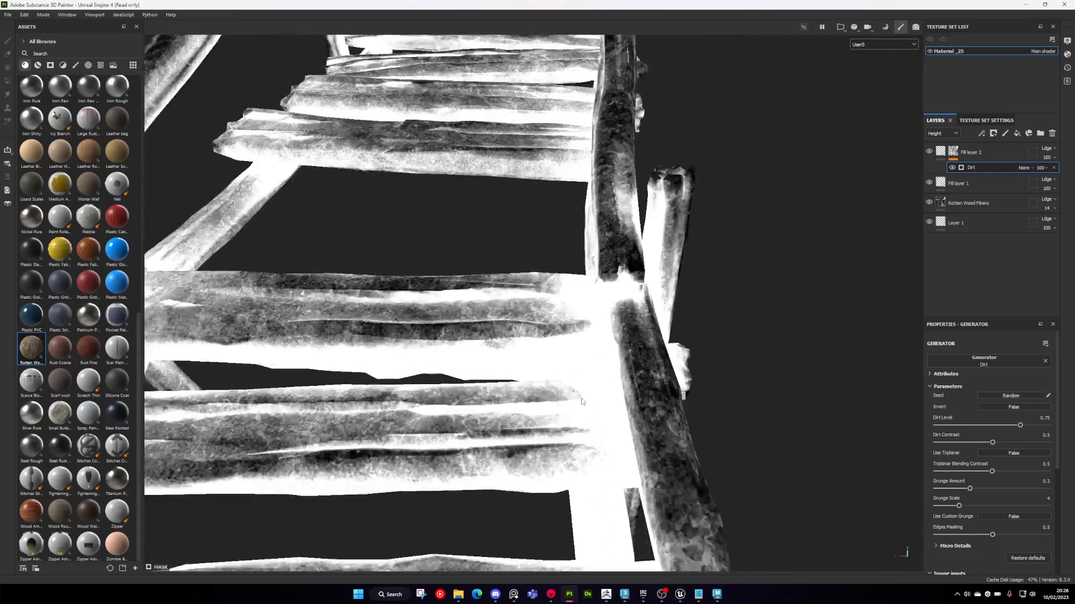
left_click_drag(1019, 427, 976, 429)
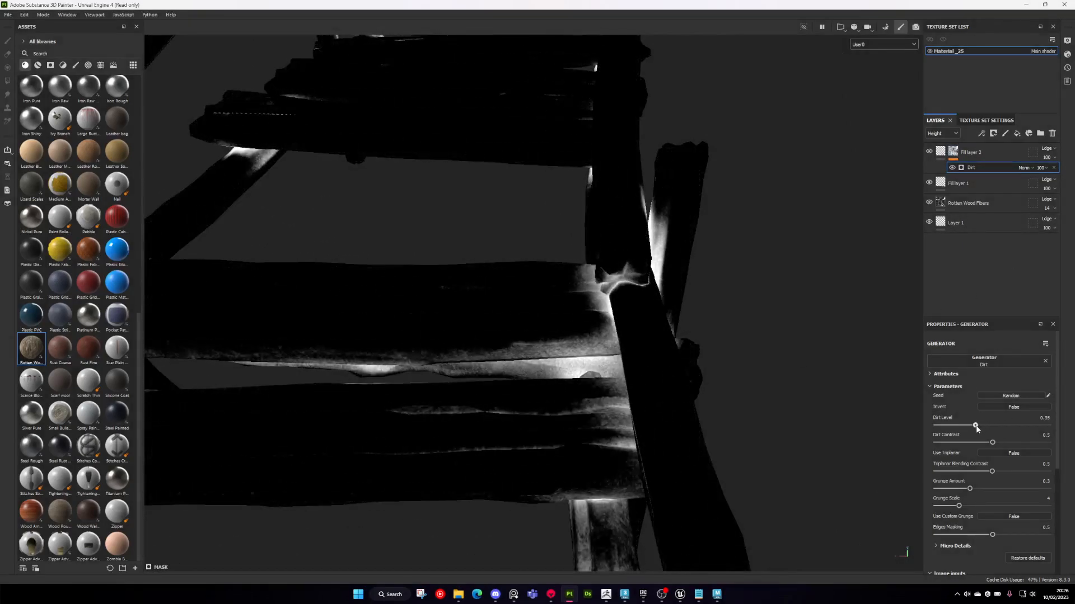
scroll(549, 303, "down", 3)
left_click_drag(548, 303, 615, 391, "alt")
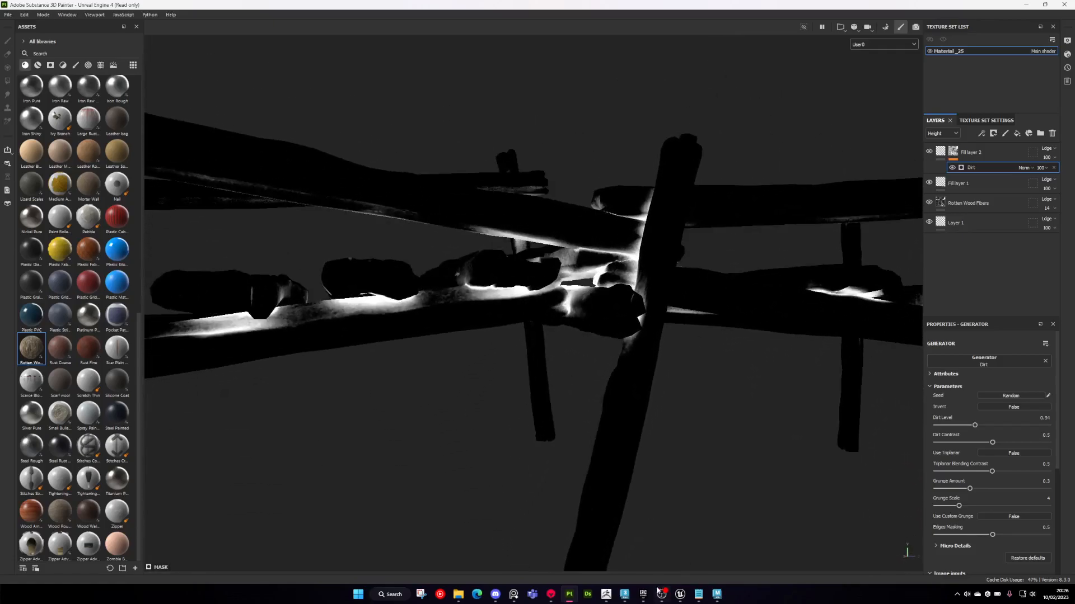
- Switch to Unreal Engine, examine the placed bridge around its supports, and switch back to Substance 3D Painter
left_click(680, 595)
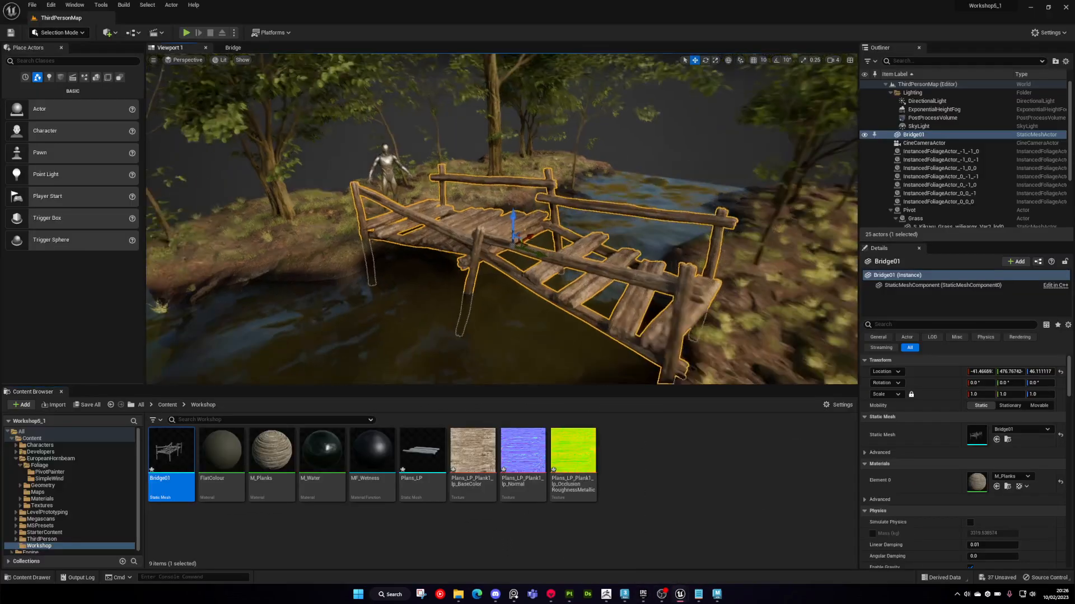
key("w")
right_click_drag(501, 219, 464, 219)
mouse_move(510, 286)
right_mouse_down()
mouse_move(476, 288)
mouse_move(503, 282)
mouse_move(512, 305)
mouse_move(493, 288)
mouse_move(507, 308)
mouse_move(493, 319)
mouse_move(476, 291)
right_mouse_up()
left_click(570, 595)
- Set the Dirt generator's Grunge Amount to 0.13 and its Dirt Level to 0.55
left_click_drag(575, 510, 566, 295, "alt")
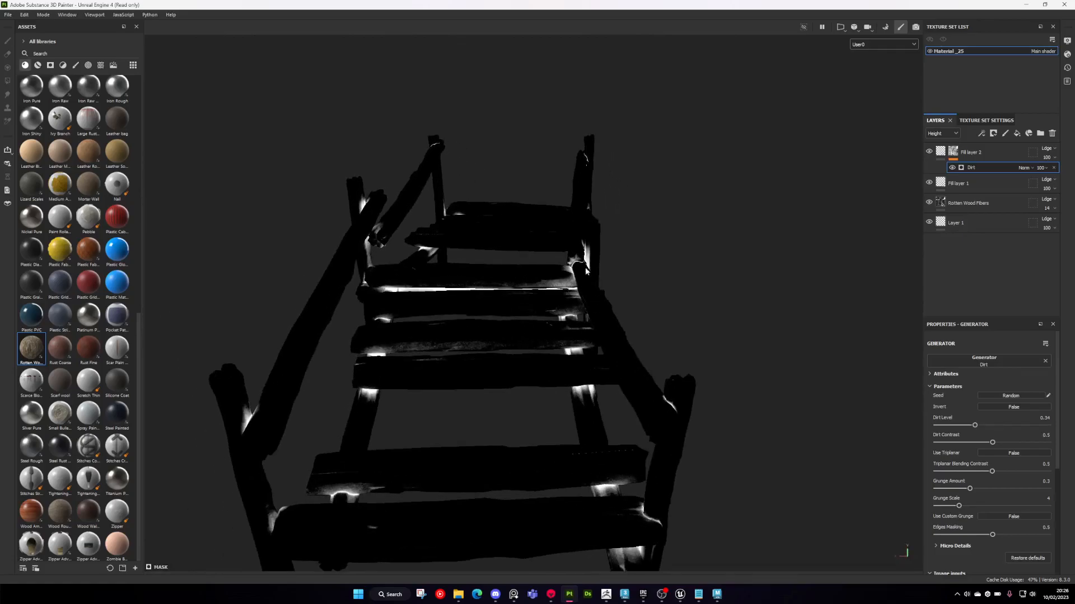
scroll(566, 313, "down", 3)
left_click_drag(561, 313, 585, 308, "alt")
scroll(587, 289, "up", 5)
left_click_drag(978, 428, 982, 427)
left_click_drag(968, 490, 951, 489)
left_click_drag(560, 291, 657, 351, "alt")
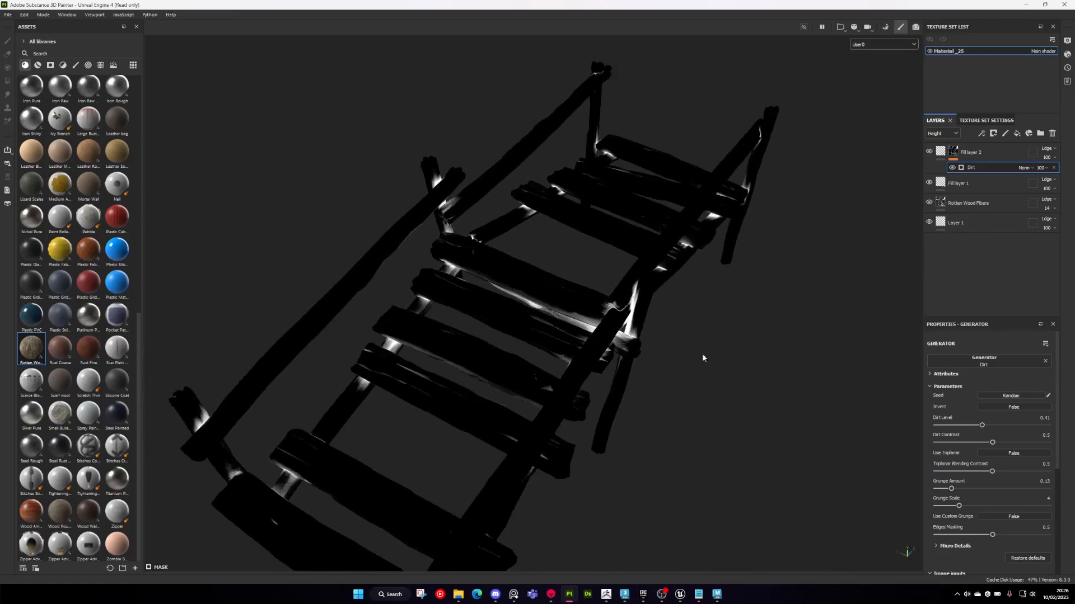
left_click_drag(983, 426, 999, 427)
left_click_drag(595, 352, 499, 281, "alt")
- Display the full material and enable the color channel on the User0 fill layer
key("m")
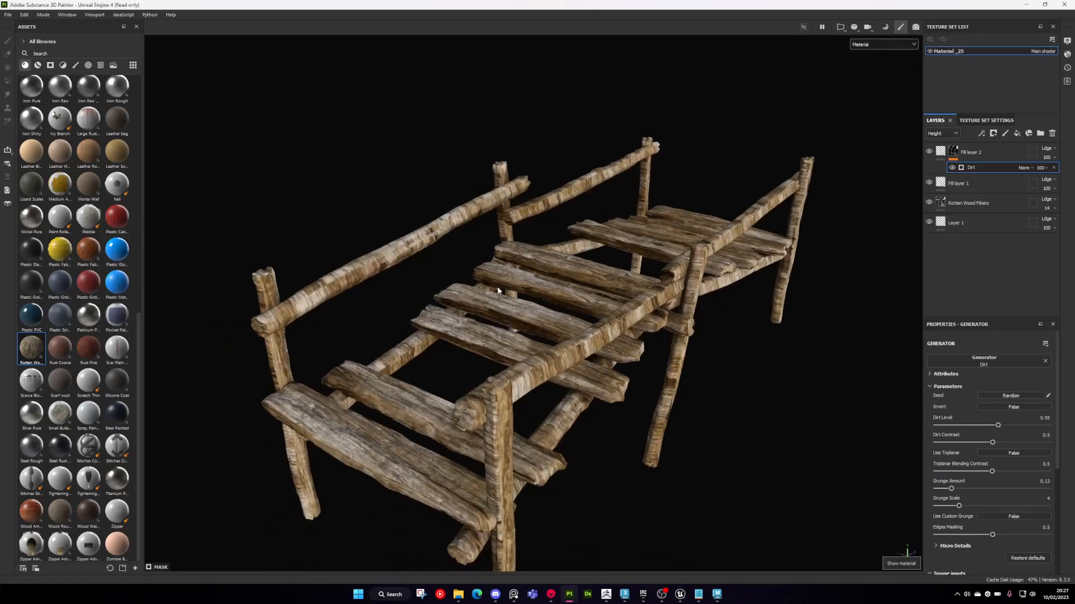
scroll(576, 301, "up", 3)
left_click_drag(576, 301, 622, 311, "alt")
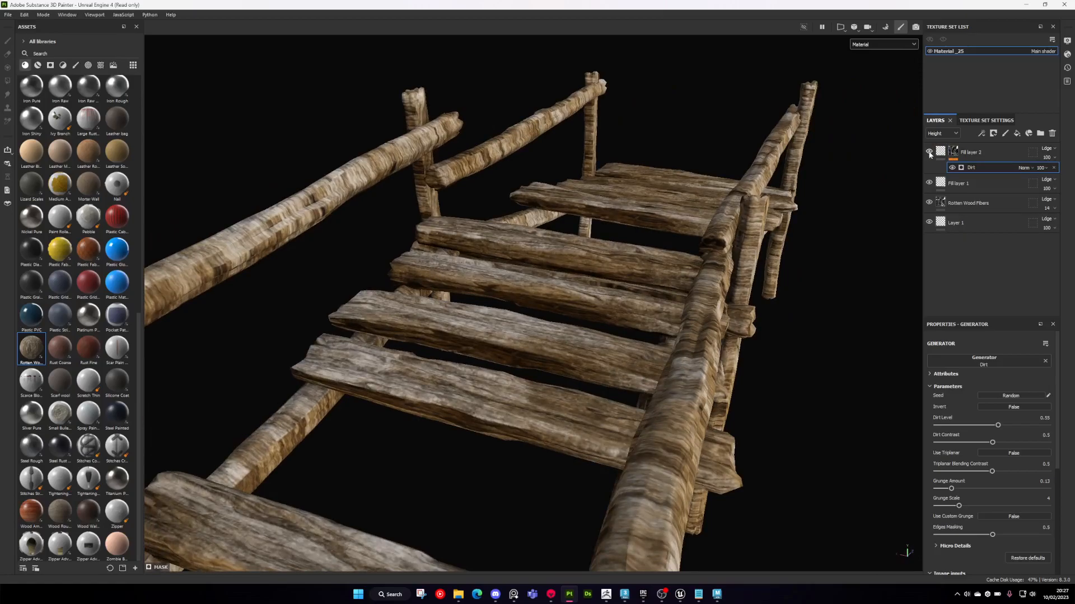
left_click(929, 153)
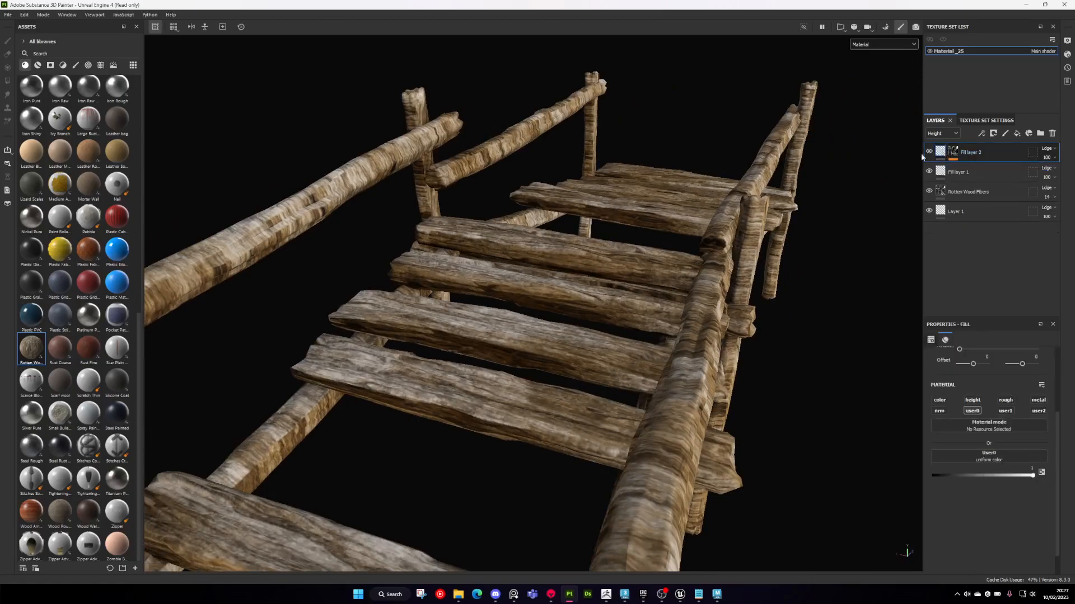
left_click(940, 399)
left_click_drag(660, 319, 883, 368, "alt")
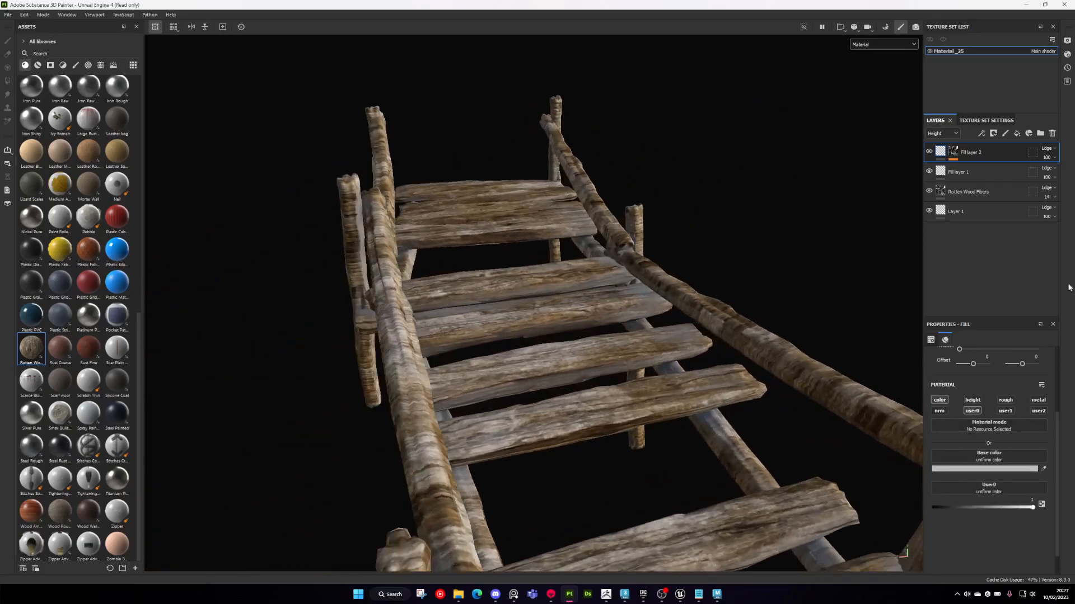
scroll(659, 322, "up", 5)
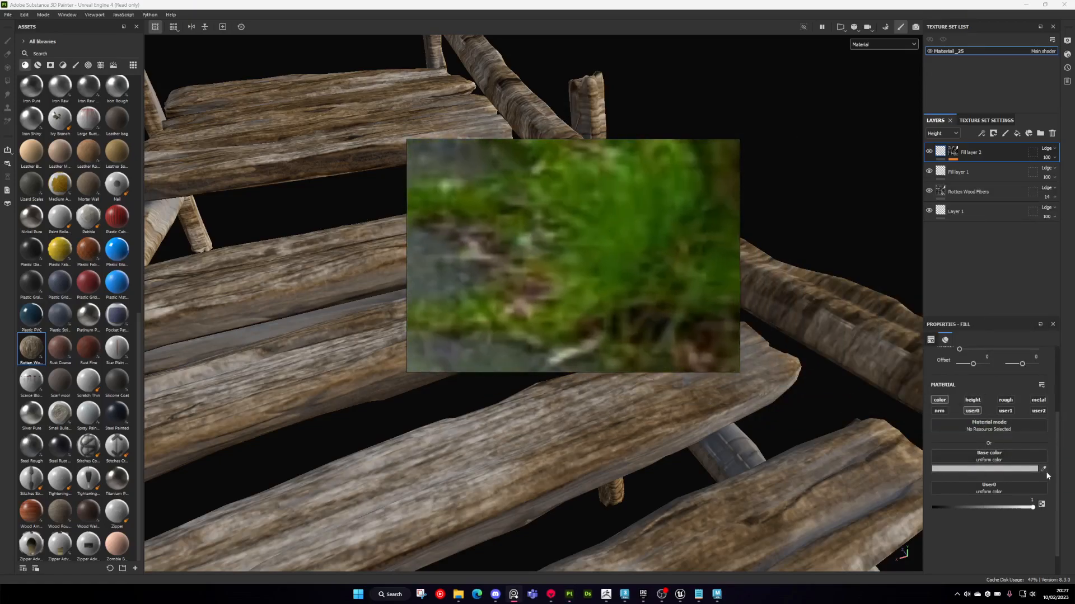
- Sample green from the moss reference image as the fill layer's base color, and adjust it to the muted green 5D7A42
left_click(615, 245)
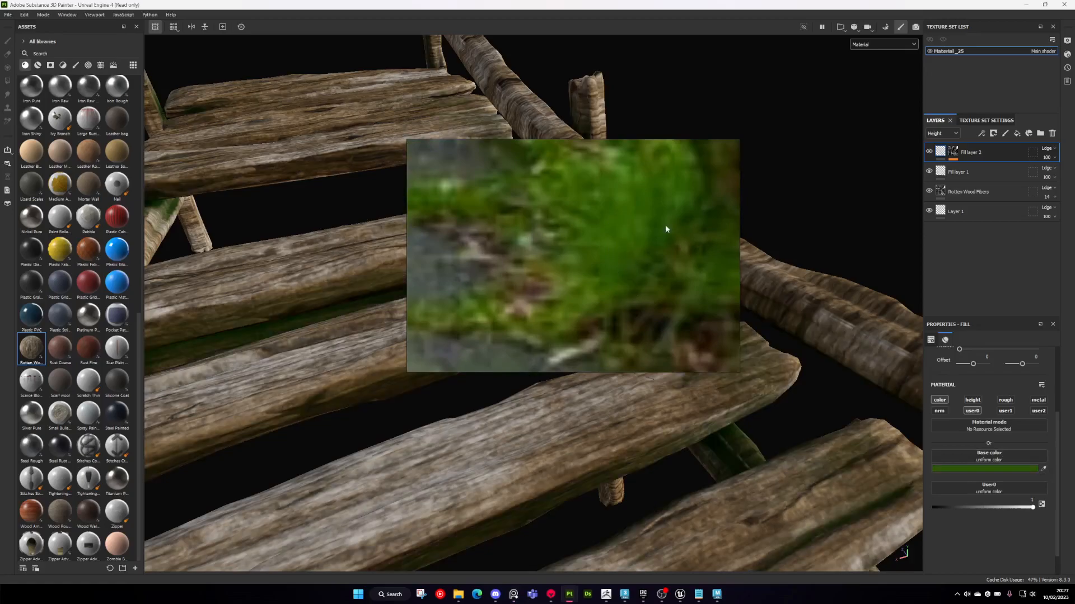
left_click_drag(666, 195, 455, 251, "alt")
scroll(455, 251, "up", 3)
right_click_drag(912, 255, 565, 498)
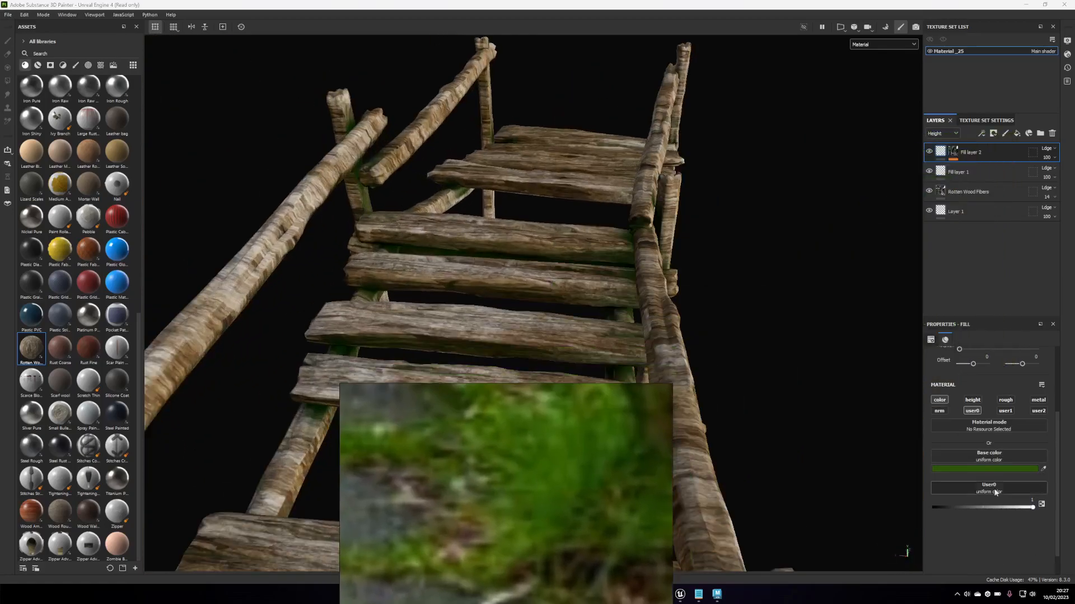
left_click(973, 469)
left_click_drag(971, 359, 756, 149)
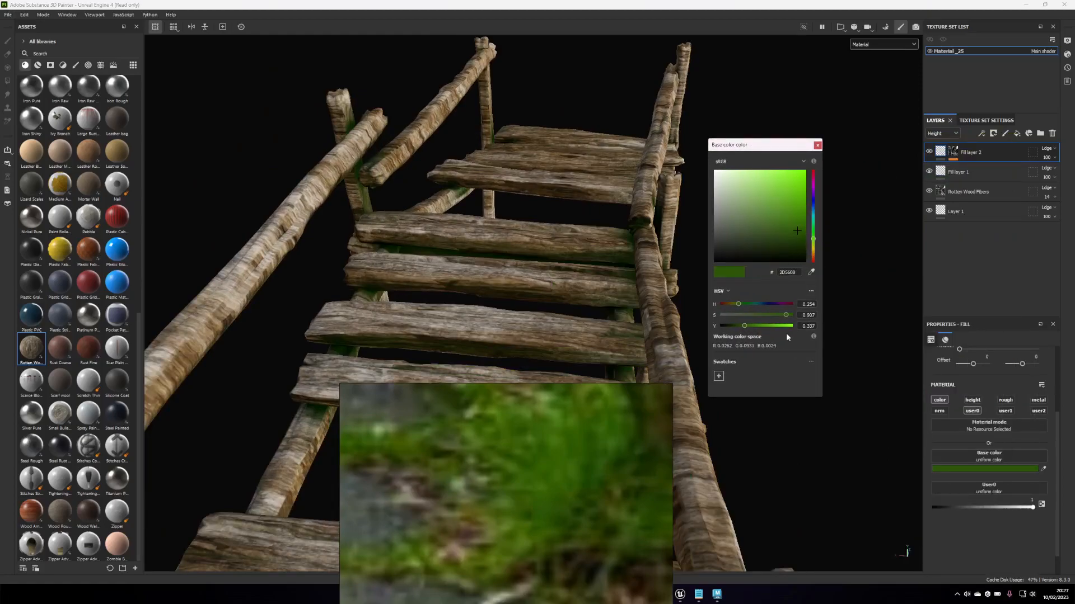
mouse_move(753, 331)
left_mouse_down()
mouse_move(740, 315)
mouse_move(754, 326)
left_mouse_up()
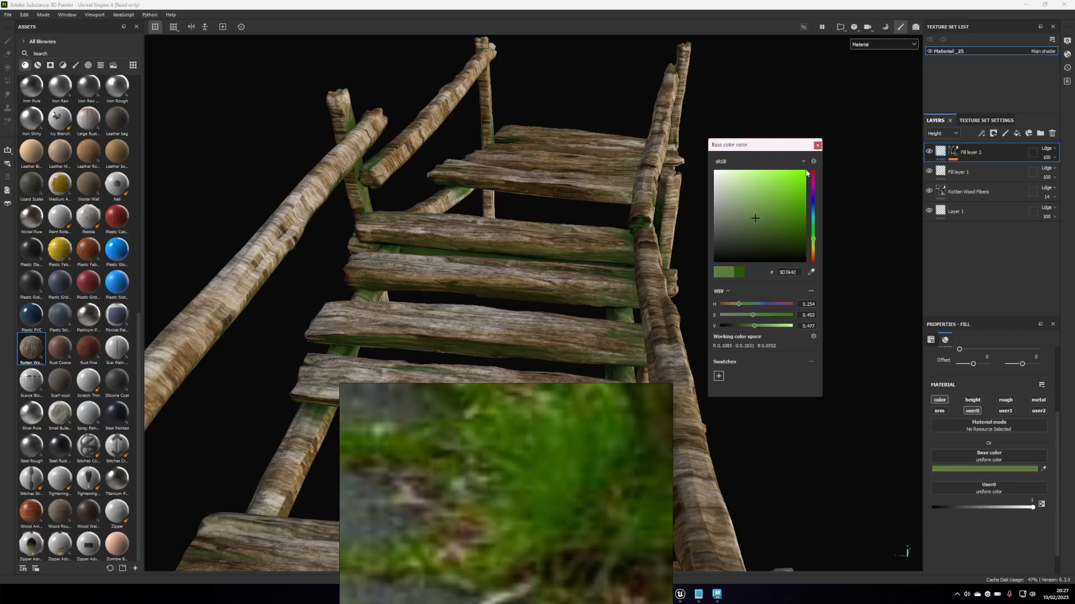
left_click(817, 146)
- Hide the Rotten Wood Fibers layer to check the green tint on the bare planks and joints
right_click_drag(608, 484, 1023, 377)
scroll(548, 350, "down", 3)
left_click_drag(548, 349, 756, 354, "alt")
right_click_drag(756, 353, 655, 354, "alt")
left_click_drag(654, 354, 390, 340, "alt")
right_click_drag(391, 340, 471, 287, "alt")
left_click_drag(471, 288, 343, 202, "alt")
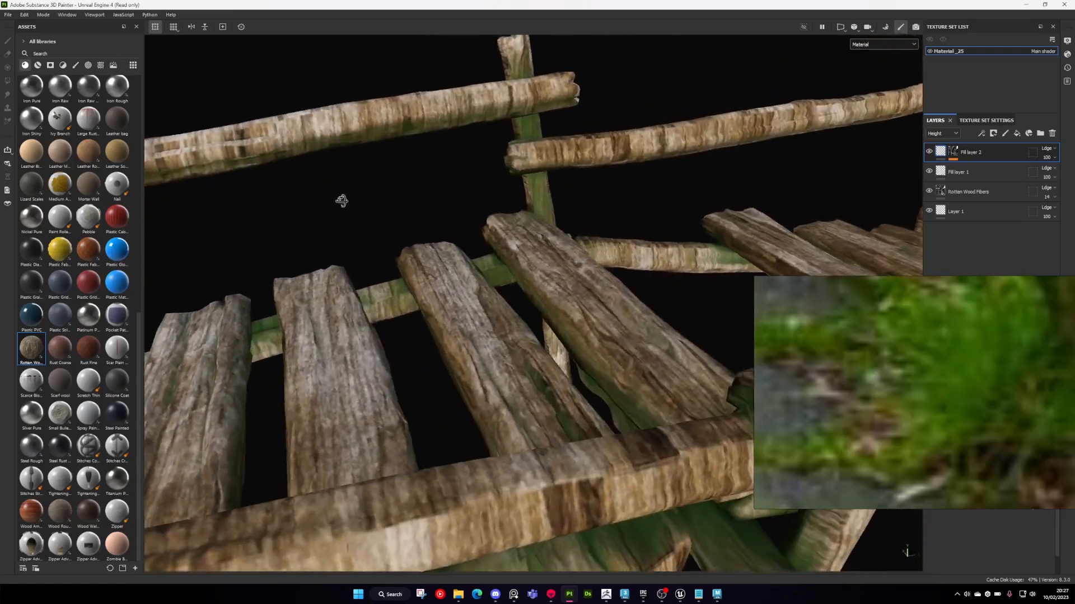
middle_click_drag(343, 201, 347, 306, "alt")
right_click_drag(643, 322, 578, 317, "alt")
left_click_drag(578, 317, 638, 330, "alt")
left_click(929, 192)
right_click_drag(880, 321, 108, 603)
- Open mesh map baking and set the common antialiasing to Supersampling 16x
left_click(991, 121)
left_click(1009, 270)
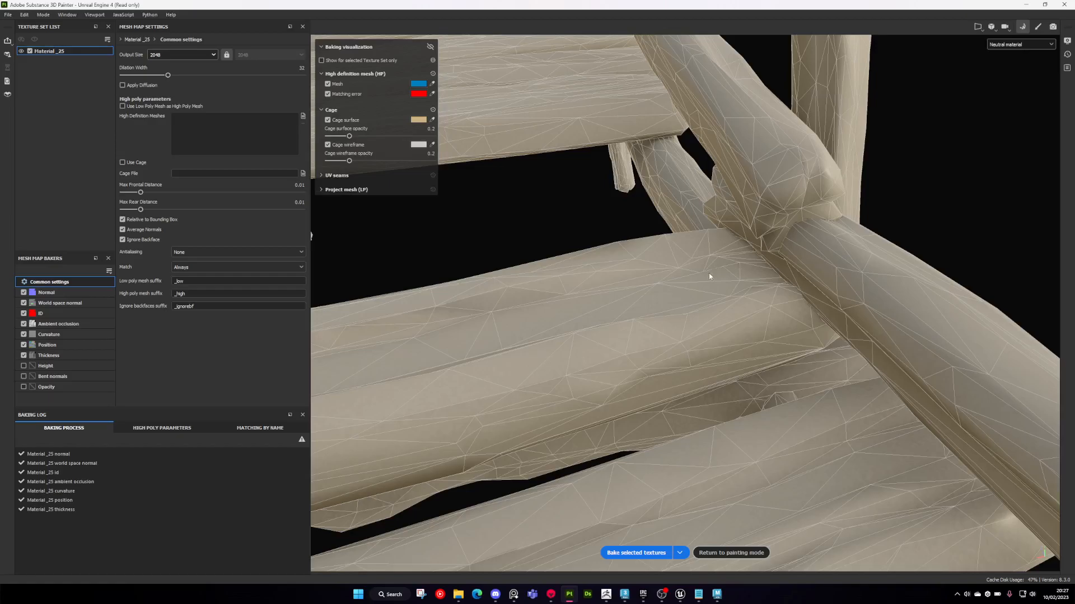
scroll(713, 274, "down", 1)
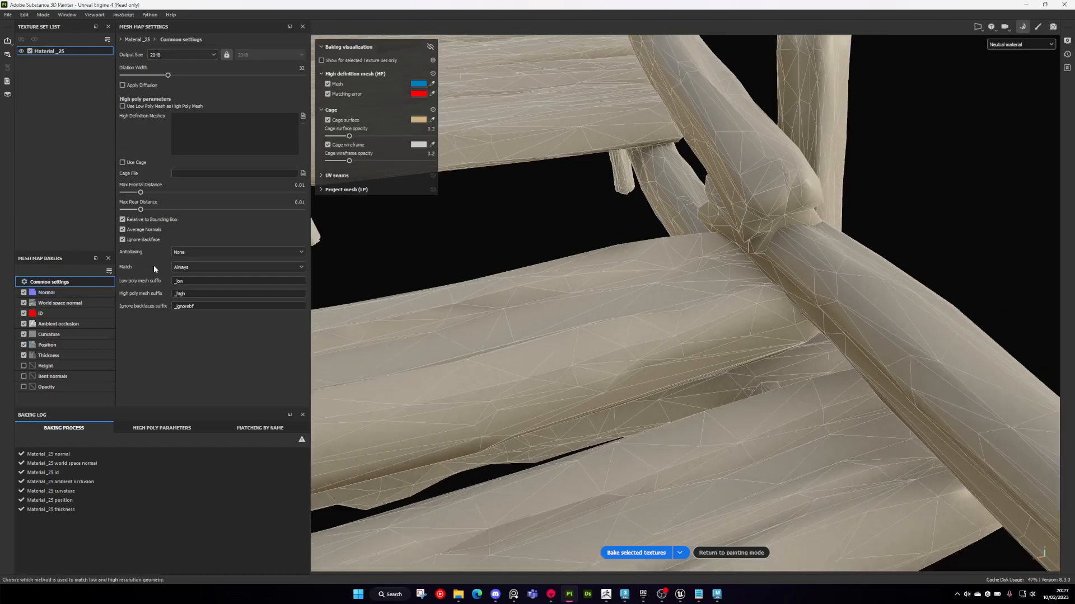
left_click(189, 278)
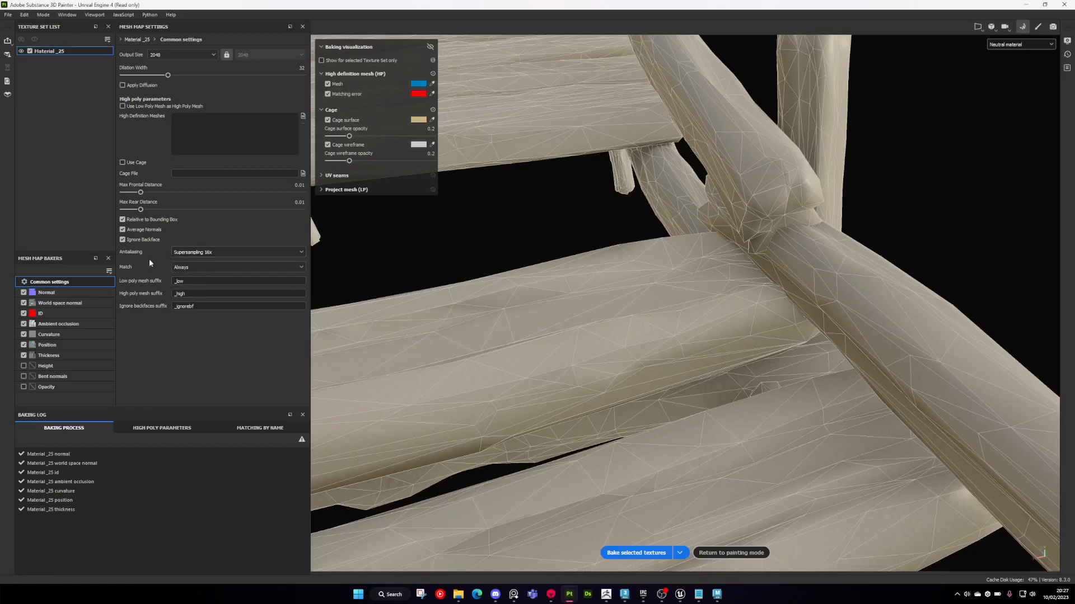
- Set the ambient occlusion Secondary Rays to 256, bake only the ambient occlusion map, and return to painting mode
left_click(52, 325)
left_click_drag(168, 59, 323, 63)
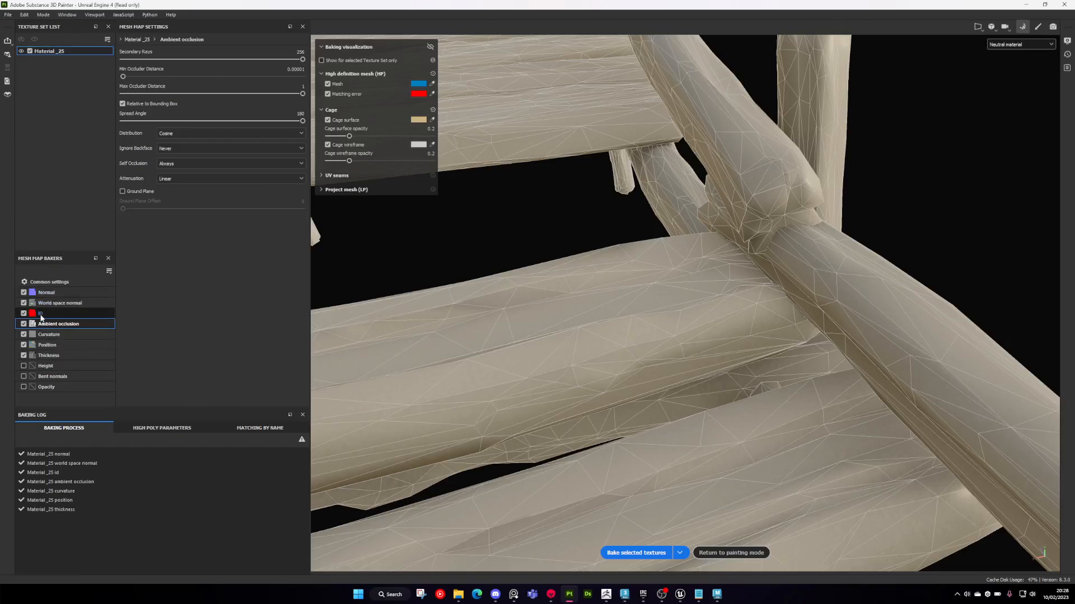
left_click(633, 554)
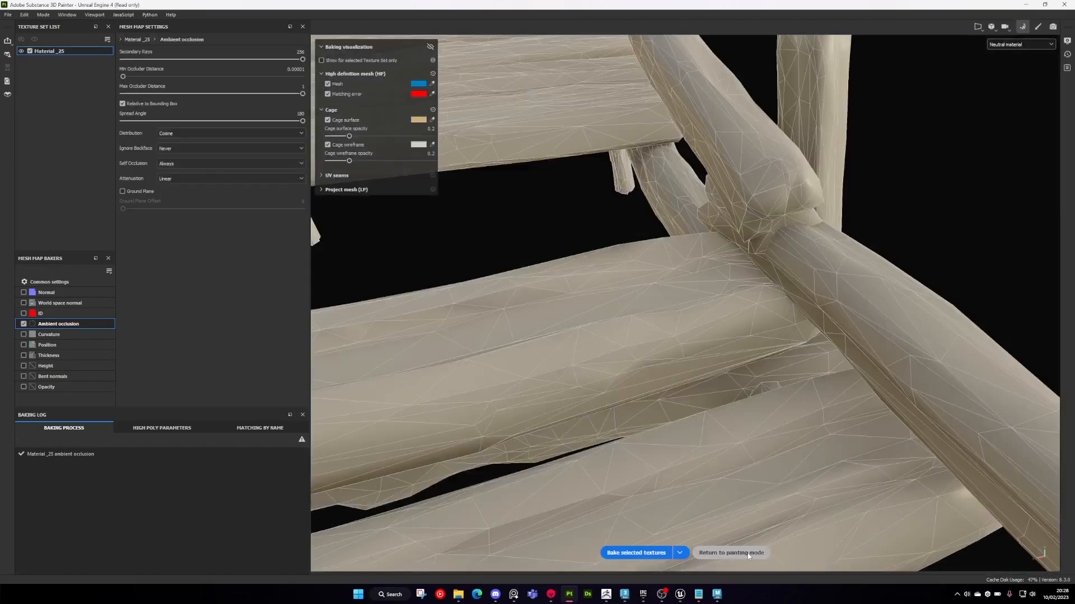
left_click(747, 553)
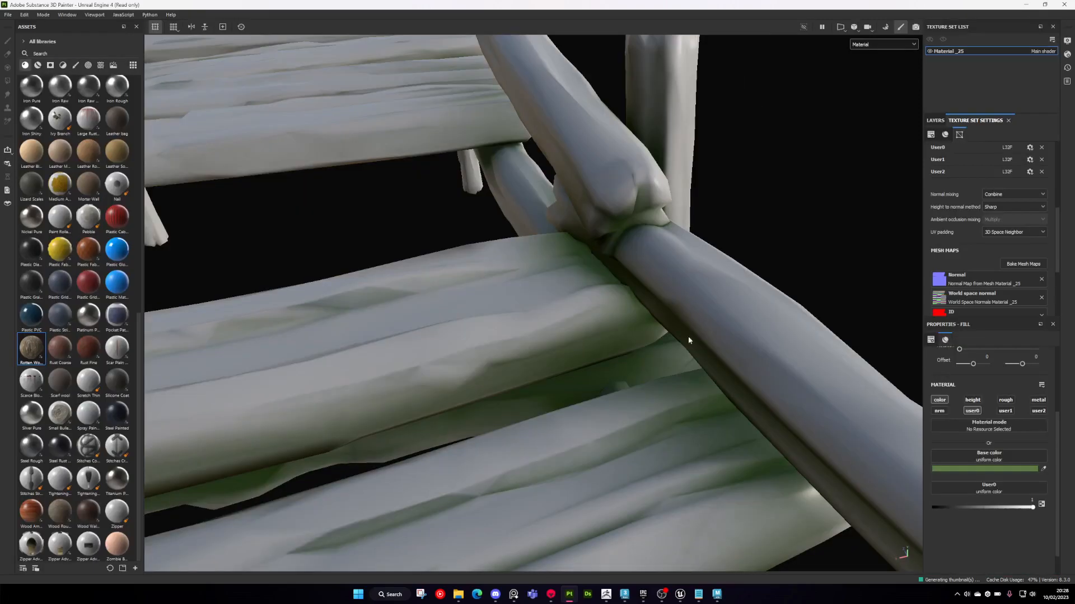
- Examine the green tint on the bridge and compare it with where moss grows in the bridge reference photos
scroll(586, 357, "up", 4)
scroll(595, 356, "down", 5)
left_click_drag(596, 356, 669, 358, "alt")
scroll(570, 370, "down", 3)
scroll(570, 369, "down", 4)
key("alt+Tab")
scroll(660, 377, "down", 5)
scroll(646, 379, "down", 6)
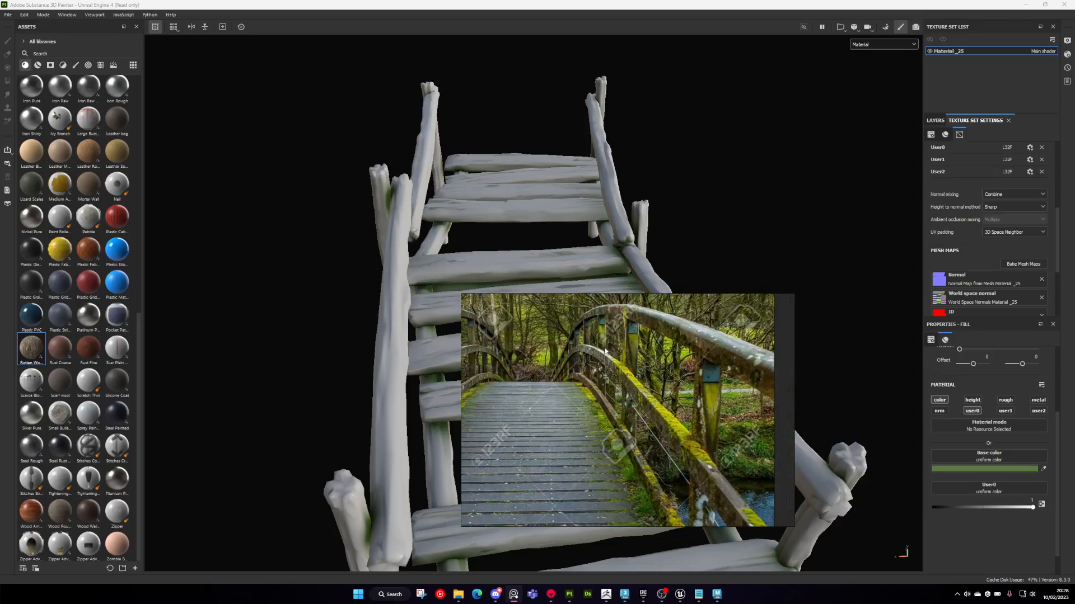
scroll(605, 351, "down", 4)
middle_click_drag(613, 386, 719, 395)
scroll(622, 359, "up", 4)
middle_click_drag(628, 381, 604, 430)
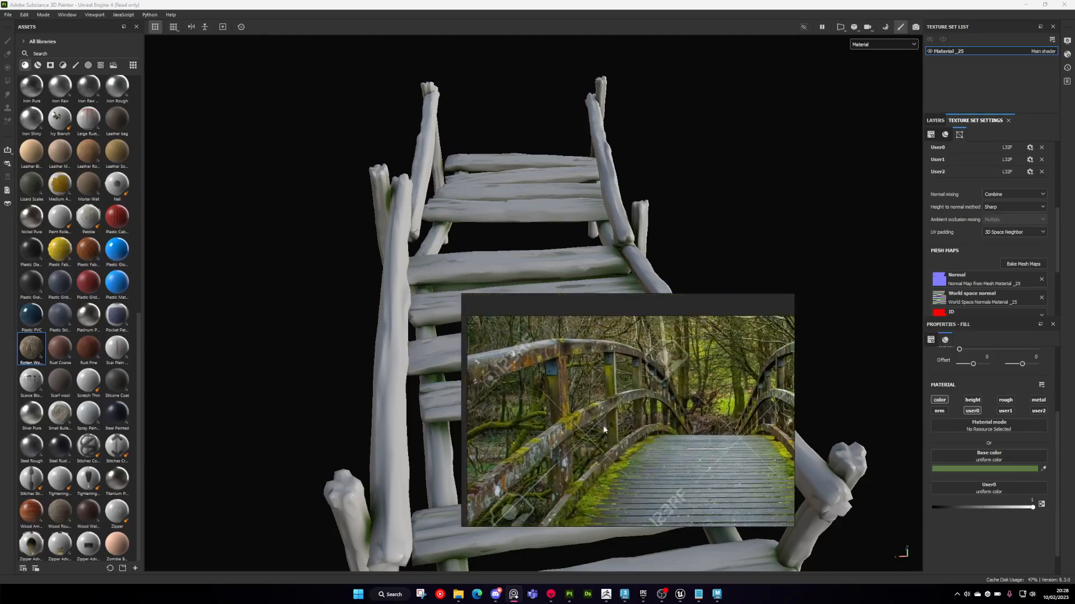
right_click_drag(605, 430, 1074, 413)
- Add a Mask Builder - Legacy generator above the Dirt generator in Fill layer 2's mask
scroll(532, 305, "down", 3)
mouse_move(533, 306)
left_mouse_down("alt")
mouse_move(480, 262)
mouse_move(513, 259)
left_mouse_up("alt")
scroll(513, 259, "up", 3)
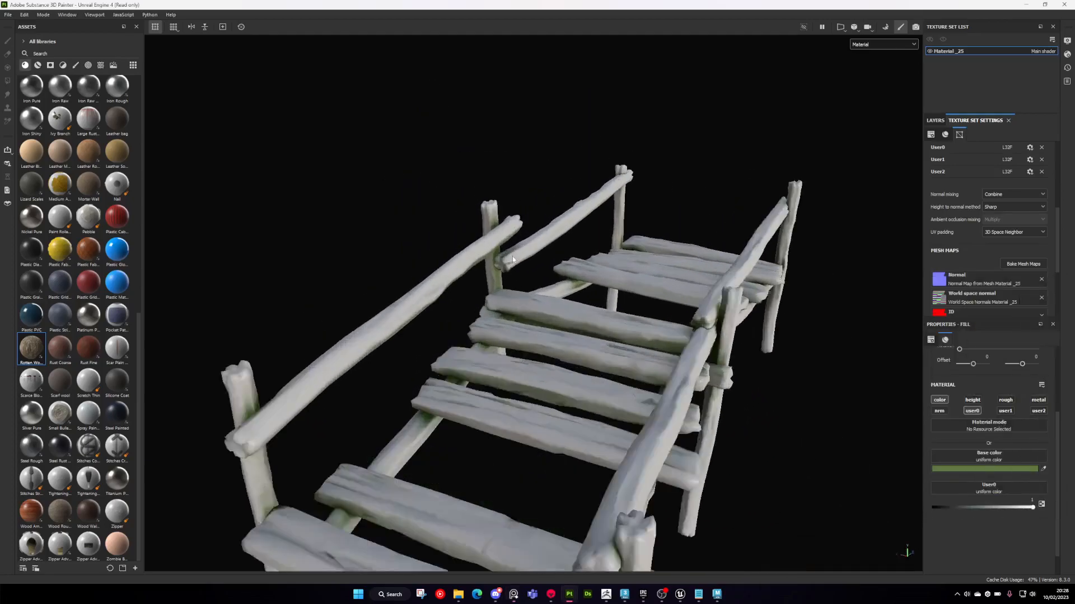
left_click(943, 118)
left_click(954, 153)
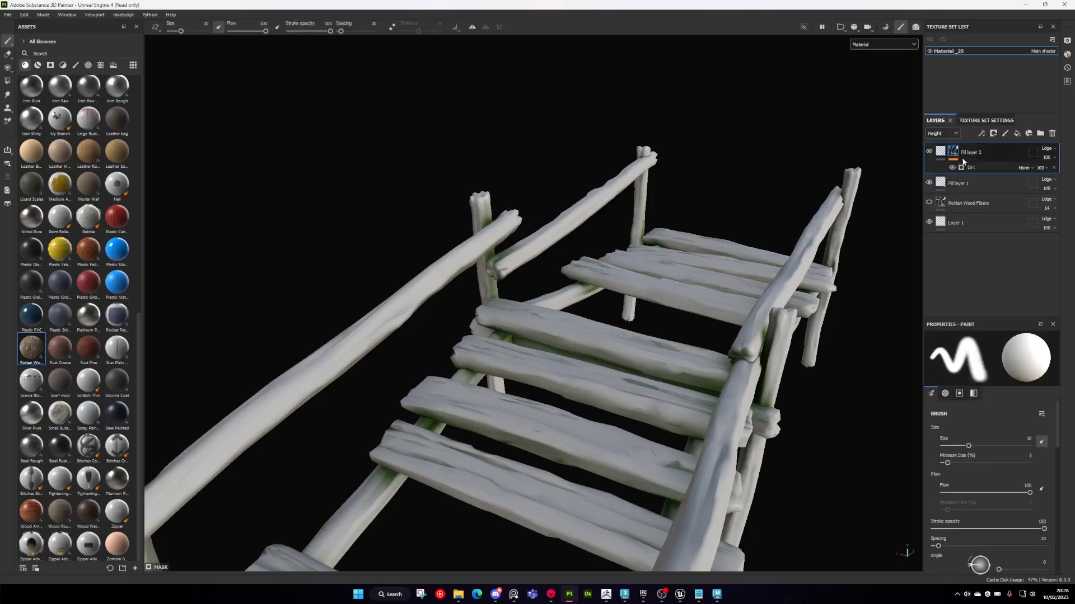
right_click(981, 168)
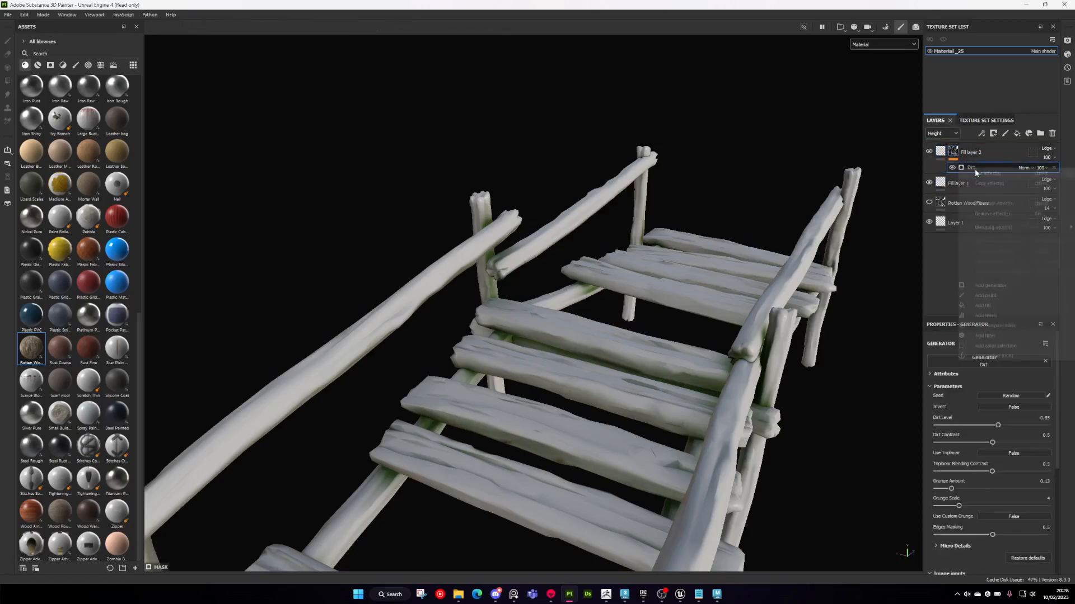
left_click(989, 287)
left_click(984, 364)
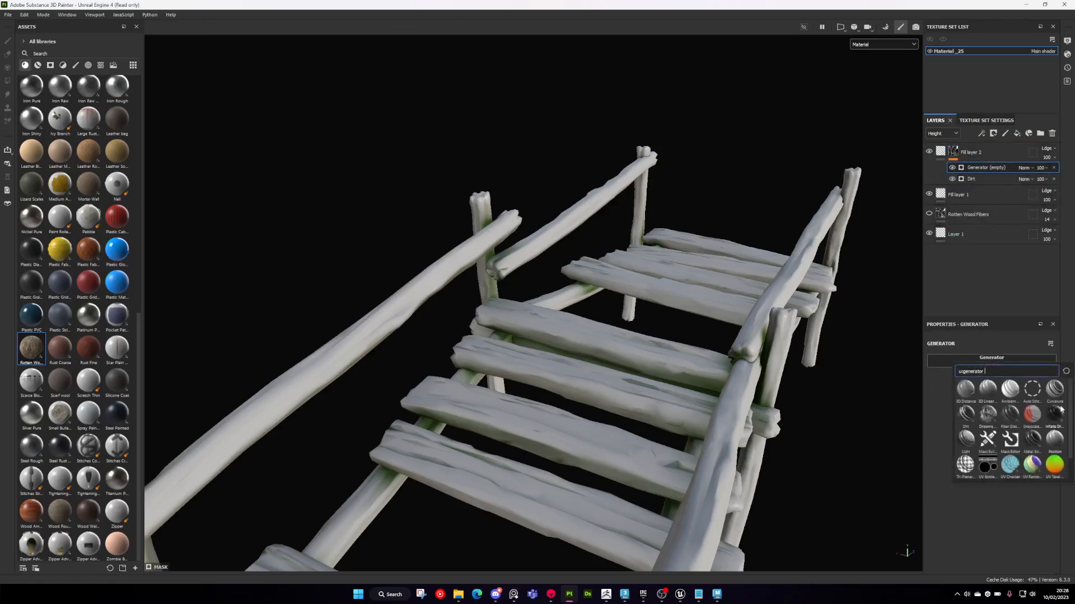
scroll(1071, 412, "down", 1)
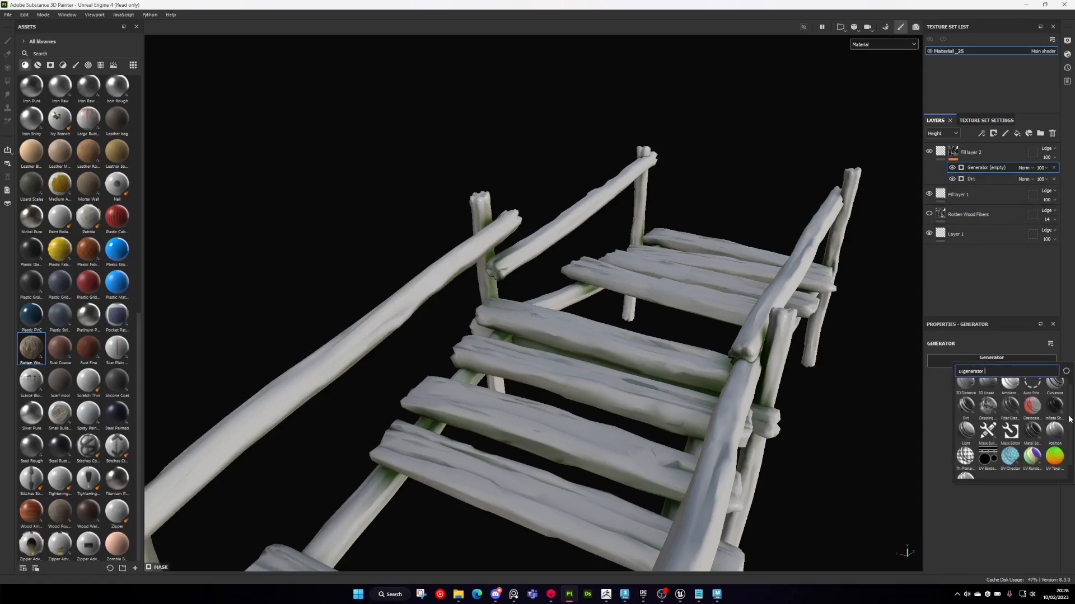
mouse_move(1010, 432)
scroll(649, 347, "down", 3)
left_click_drag(639, 362, 694, 380, "alt")
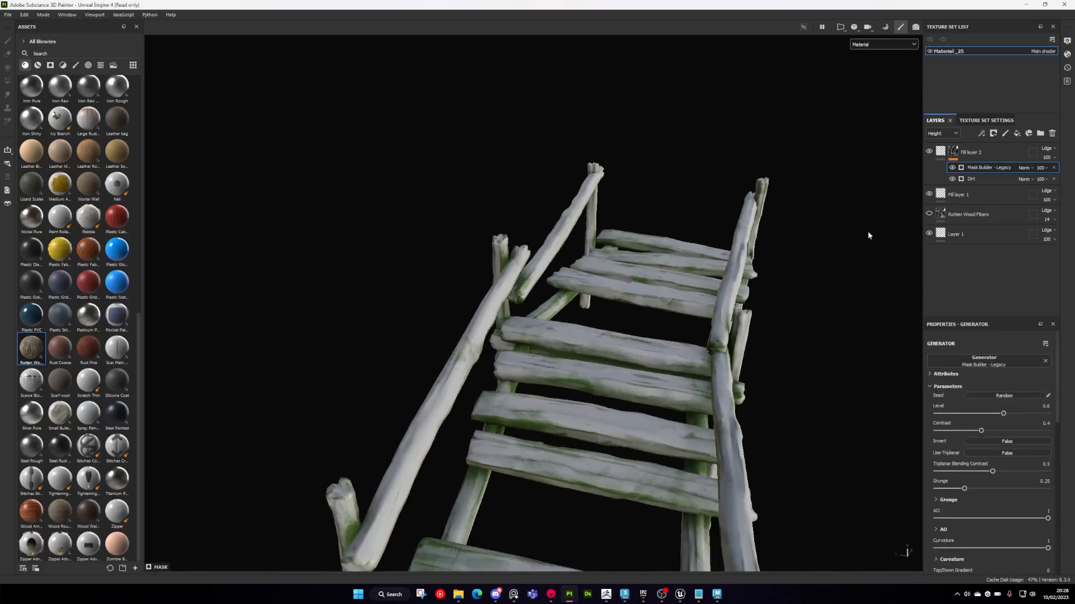
- Hide the Dirt generator, and set the Mask Builder's AO to -1 and Curvature to 0
scroll(620, 331, "up", 4)
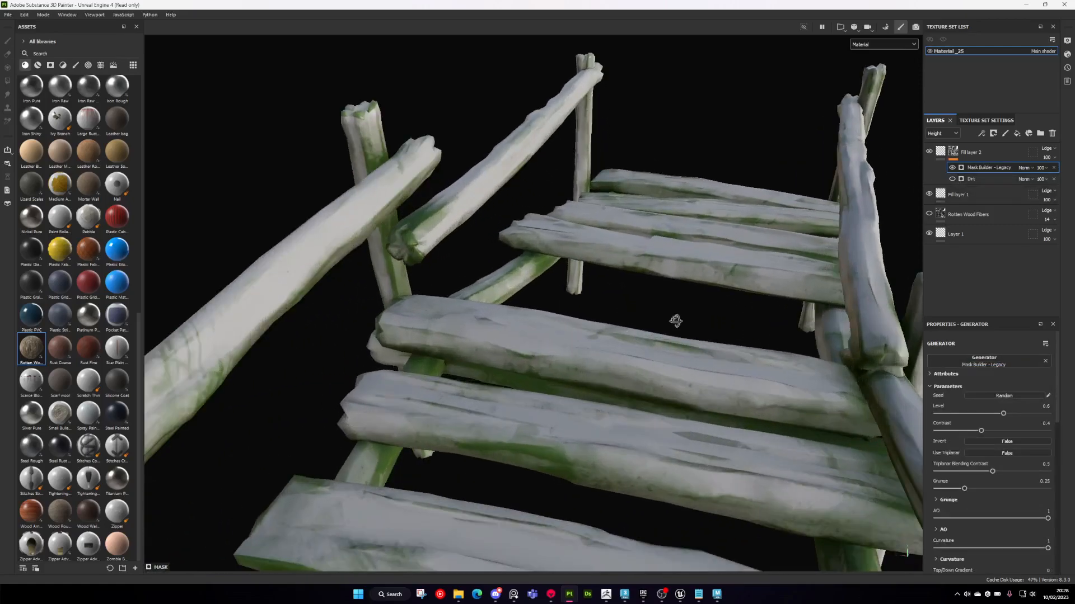
scroll(930, 482, "down", 1)
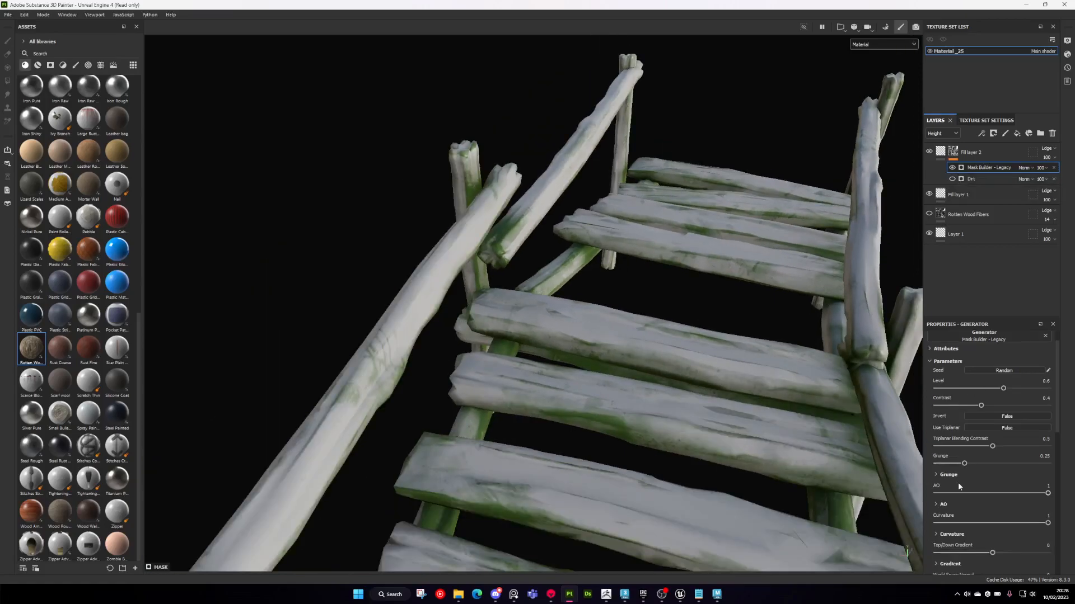
left_click_drag(1048, 493, 887, 493)
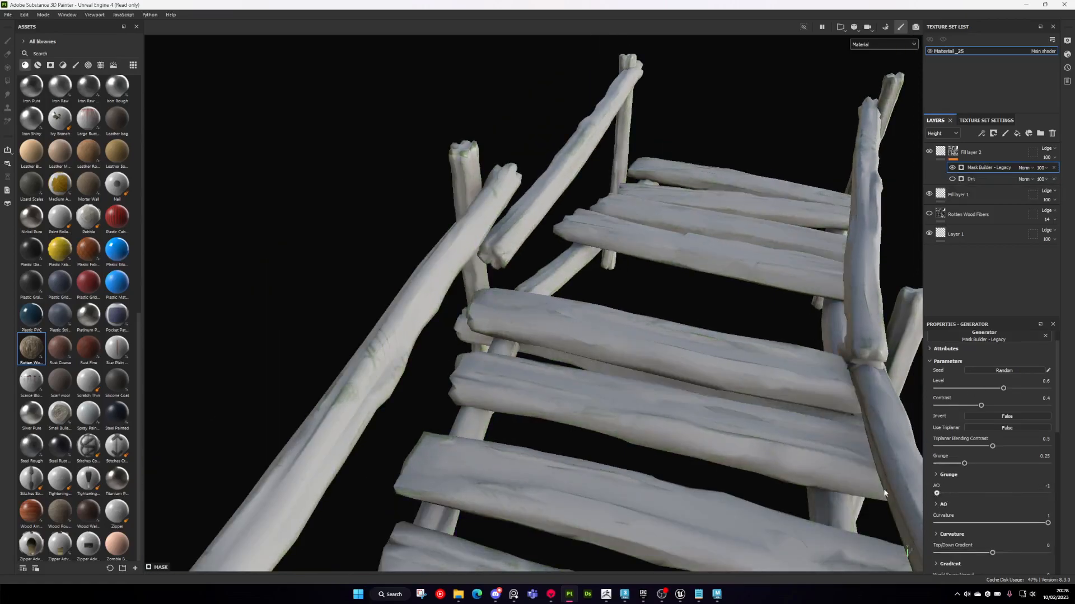
scroll(930, 537, "down", 3)
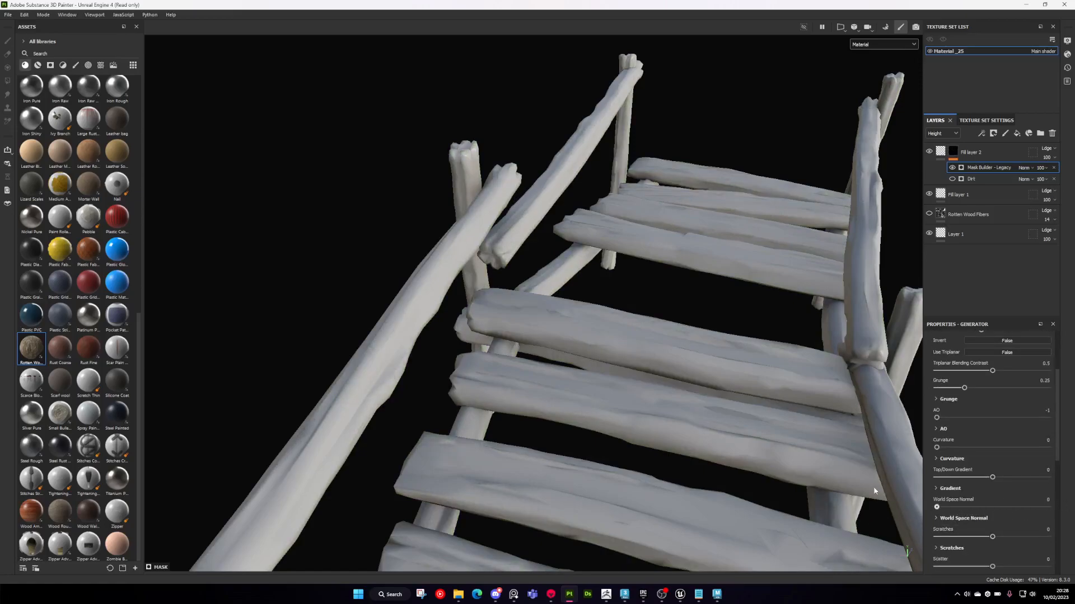
left_click_drag(916, 424, 803, 397, "alt")
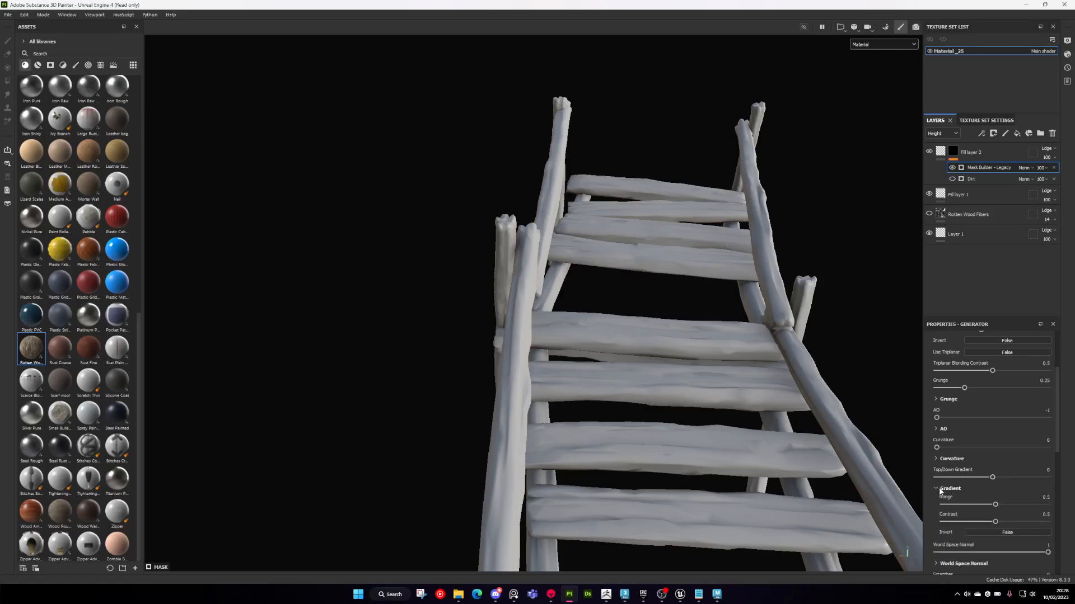
- Set the Mask Builder's World Space Normal to 1 and adjust its direction settings to mask the upward-facing surfaces of the bridge
left_click(936, 518)
scroll(1000, 478, "down", 3)
left_click_drag(996, 459, 1013, 459)
left_click_drag(705, 369, 730, 327, "alt")
middle_click_drag(812, 341, 784, 245, "alt")
left_click(938, 443)
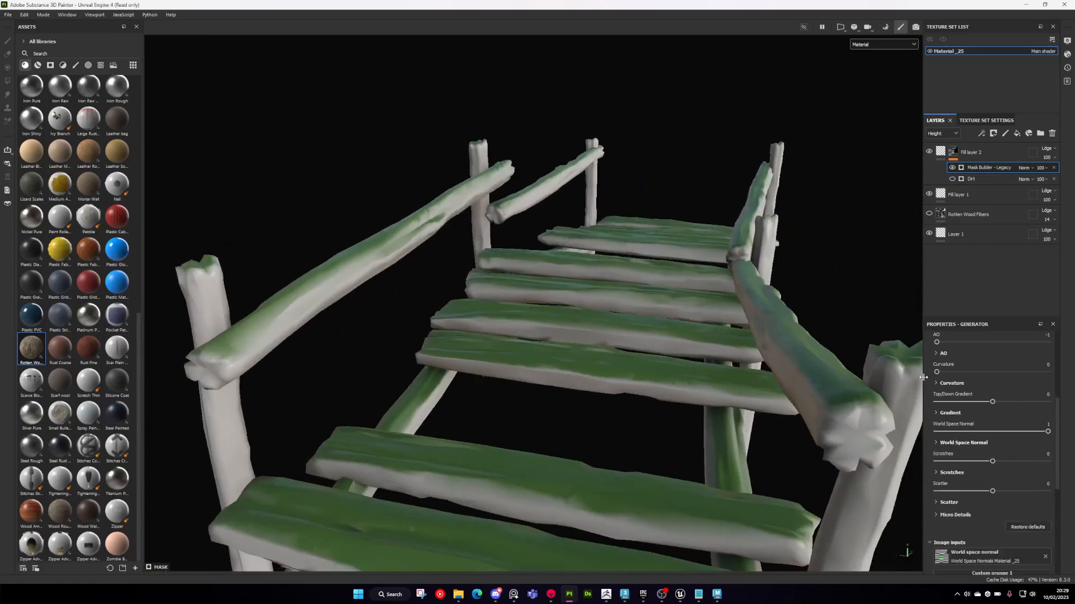
- Raise the Mask Builder's Grunge to 0.77 and set the grunge Invert option to True
scroll(934, 398, "up", 1)
scroll(939, 384, "up", 2)
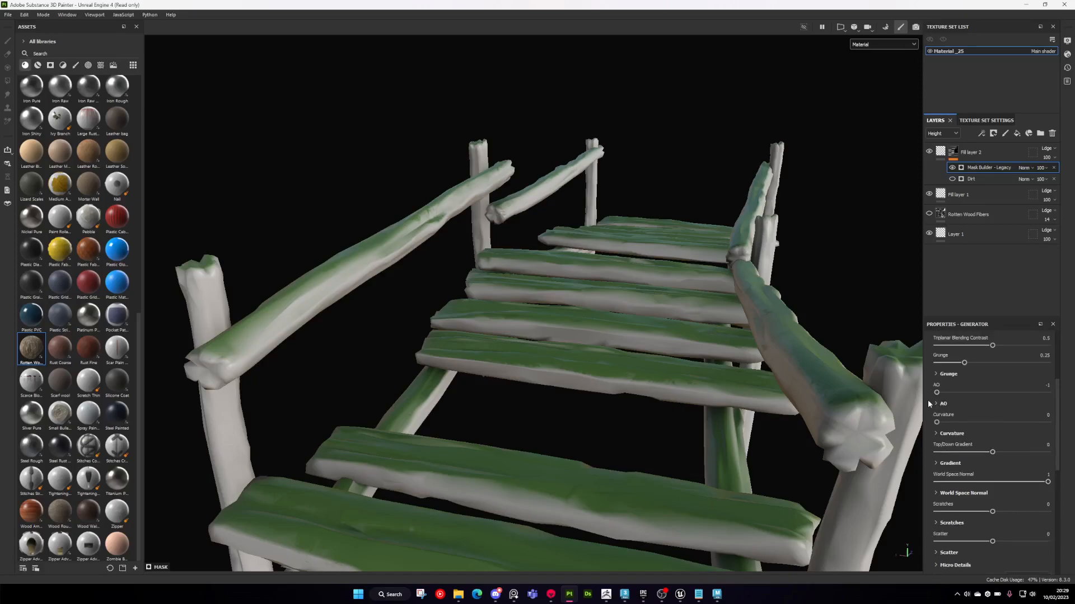
left_click_drag(966, 390, 1026, 393)
left_click(947, 400)
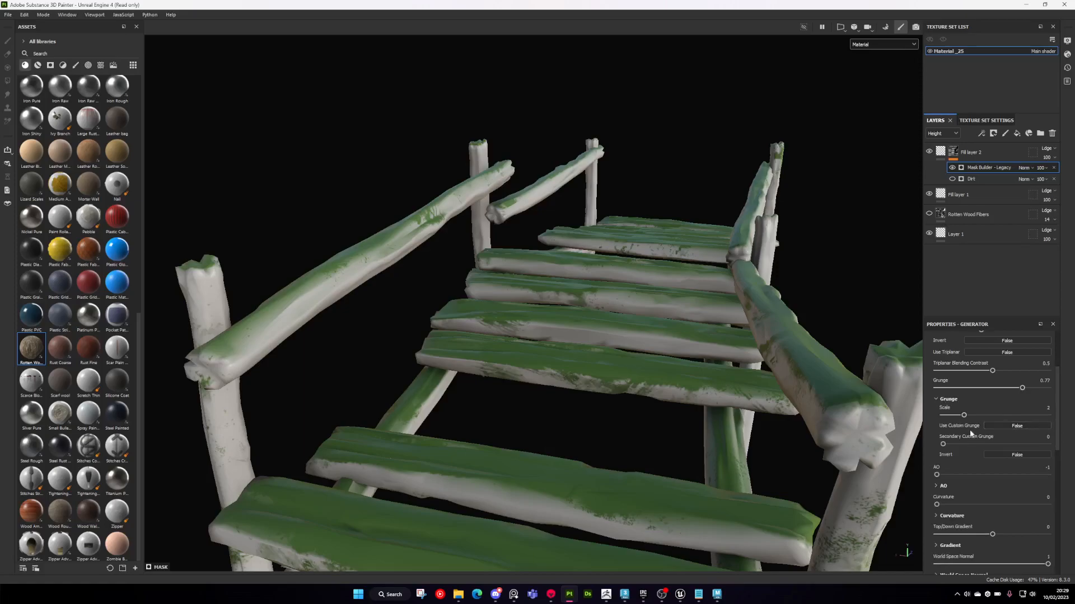
left_click(1005, 453)
left_click_drag(828, 377, 695, 372, "alt")
right_click_drag(696, 371, 800, 387, "alt")
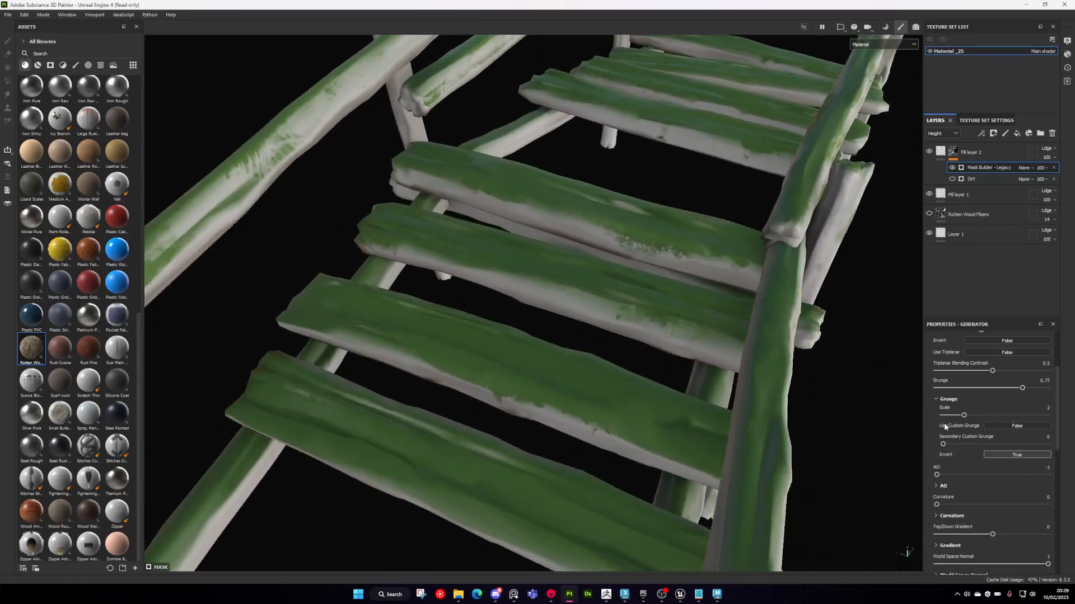
- Review the remaining Mask Builder parameters and examine the moss coverage on the planks, railings and posts from several angles
scroll(934, 425, "down", 1)
scroll(935, 421, "up", 2)
scroll(931, 441, "down", 5)
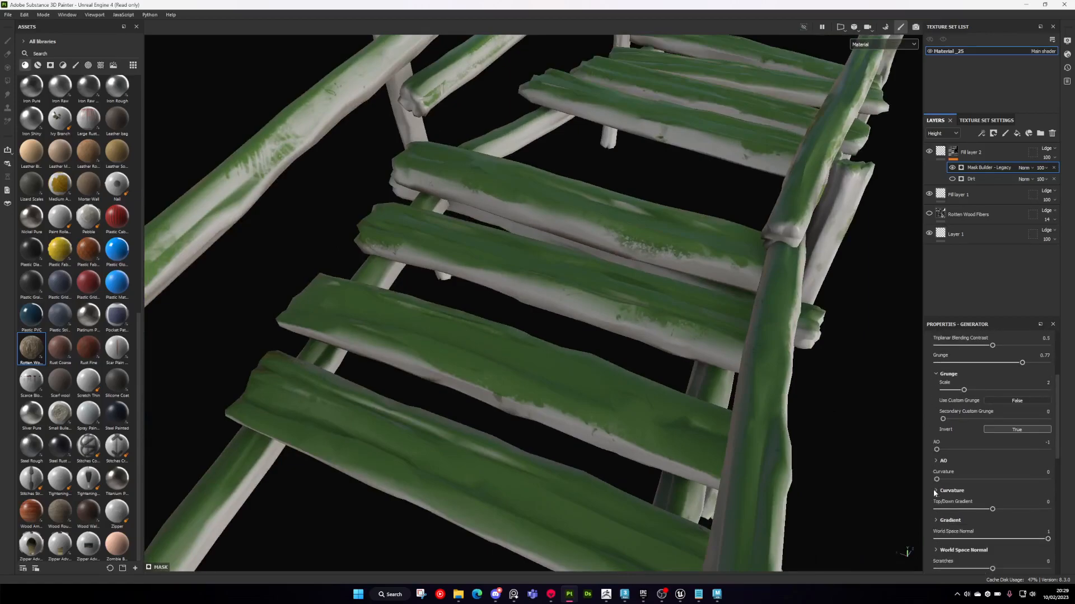
scroll(930, 500, "down", 1)
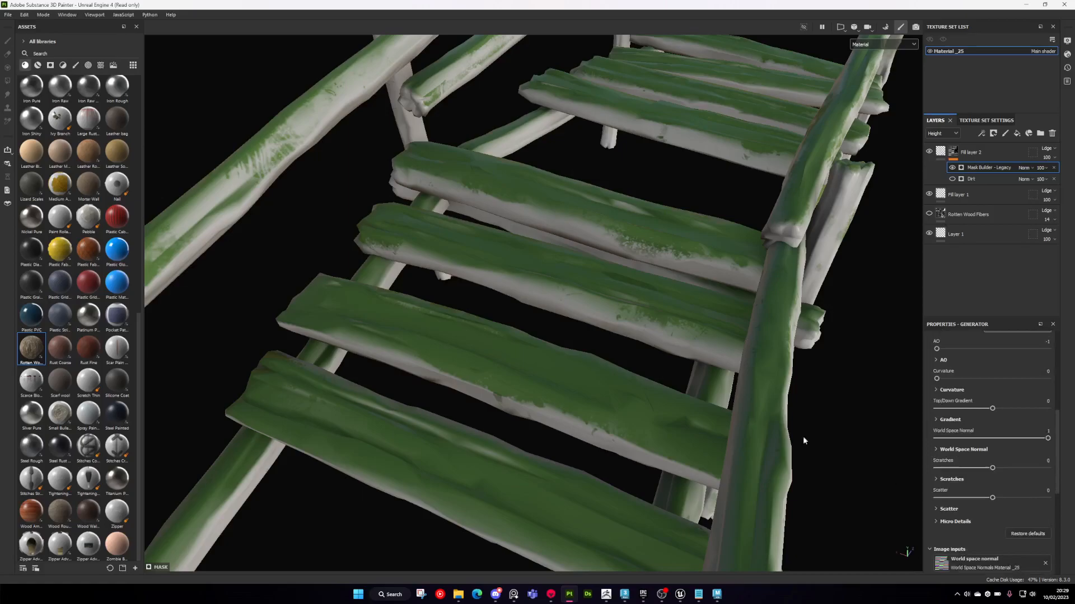
scroll(607, 283, "down", 2)
left_click_drag(607, 284, 663, 258, "alt")
scroll(664, 259, "up", 4)
middle_click_drag(664, 259, 610, 346, "alt")
scroll(593, 344, "up", 3)
left_click_drag(595, 348, 849, 300, "alt")
scroll(576, 339, "down", 2)
middle_click_drag(849, 300, 698, 361, "alt")
left_click_drag(698, 362, 575, 336, "alt")
scroll(695, 383, "down", 3)
middle_click_drag(576, 335, 612, 322, "alt")
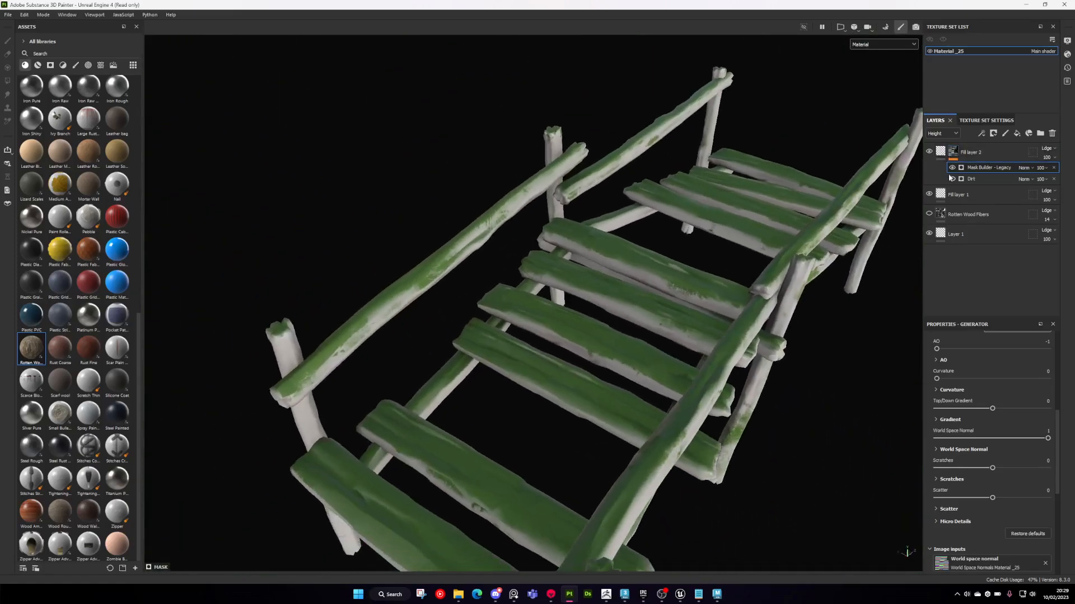
- Turn the Dirt generator in Fill layer 2's mask back on
right_click(983, 167)
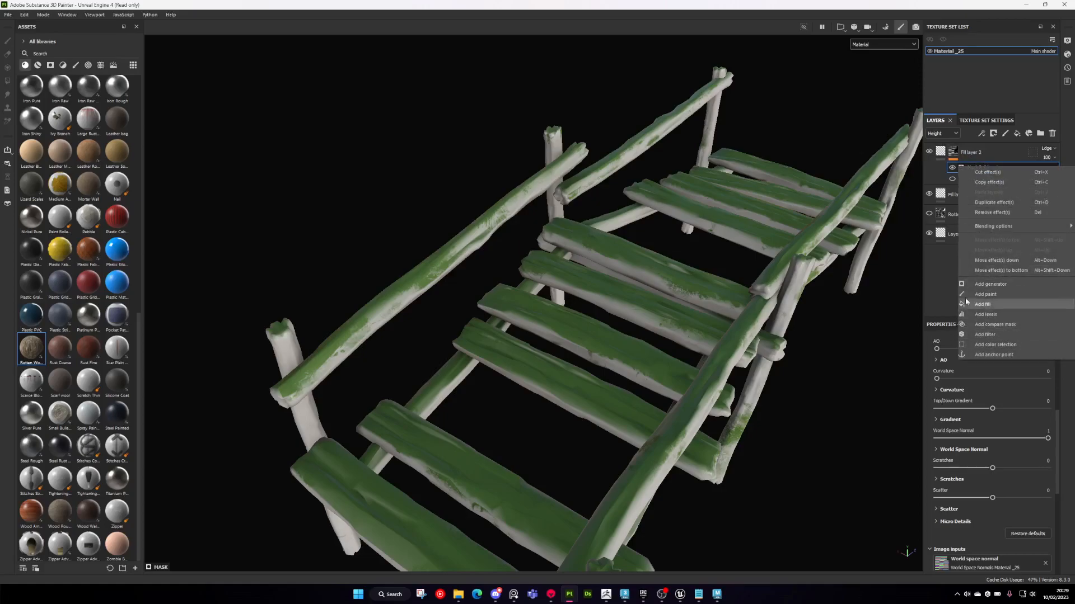
left_click(946, 285)
left_click(952, 179)
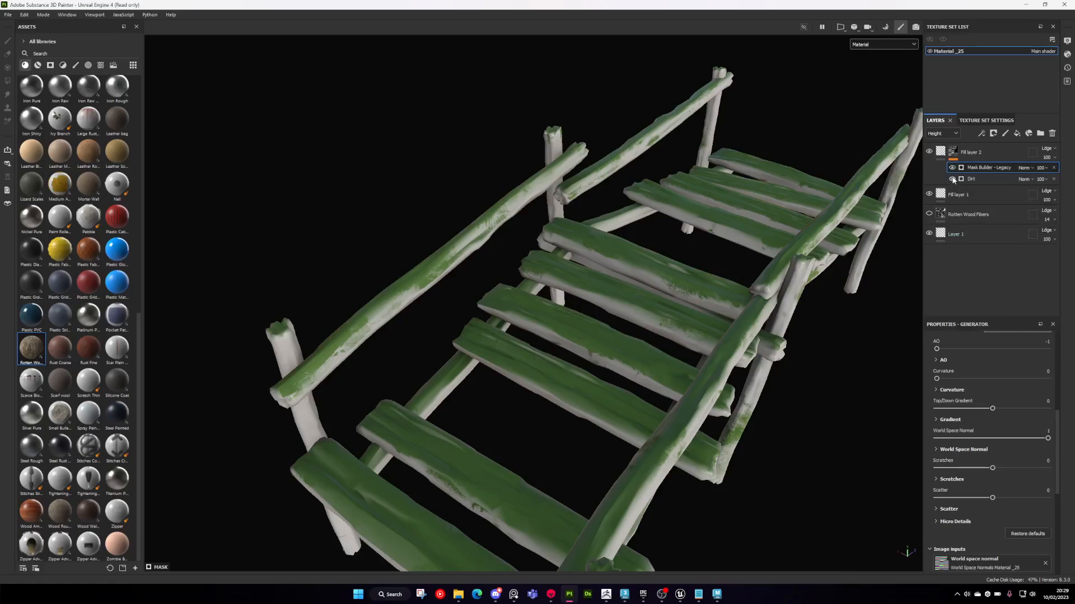
scroll(687, 357, "up", 3)
left_click_drag(688, 357, 834, 291, "alt")
- Compare the mask with and without the Mask Builder, and set its blending mode to Linear dodge (Add)
left_click(1030, 169)
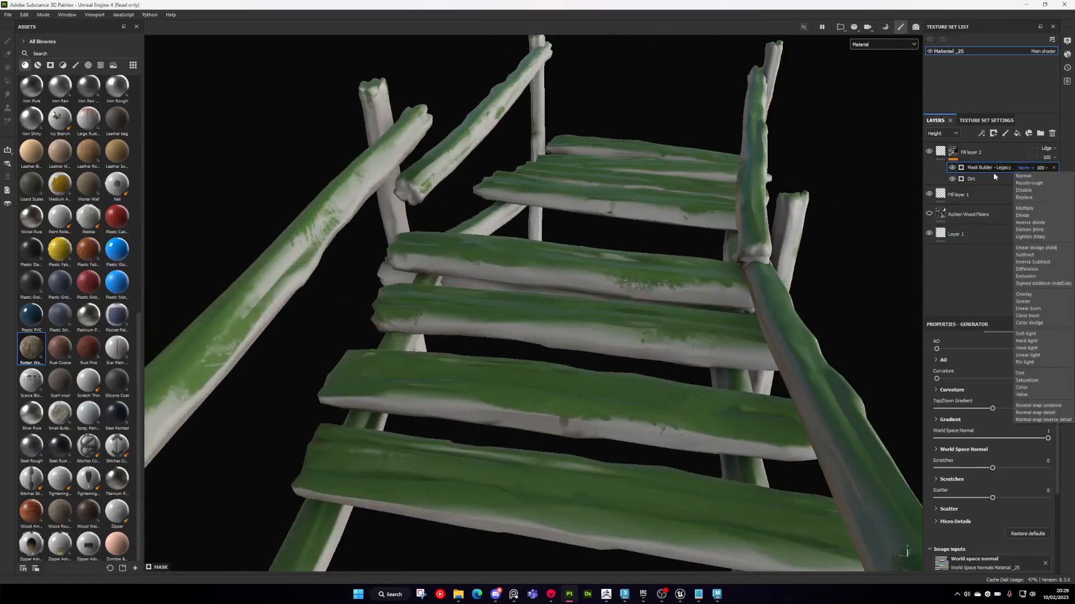
left_click(953, 168)
left_click(954, 168)
left_click(953, 168)
left_click(953, 168)
left_click(953, 168)
left_click(1024, 168)
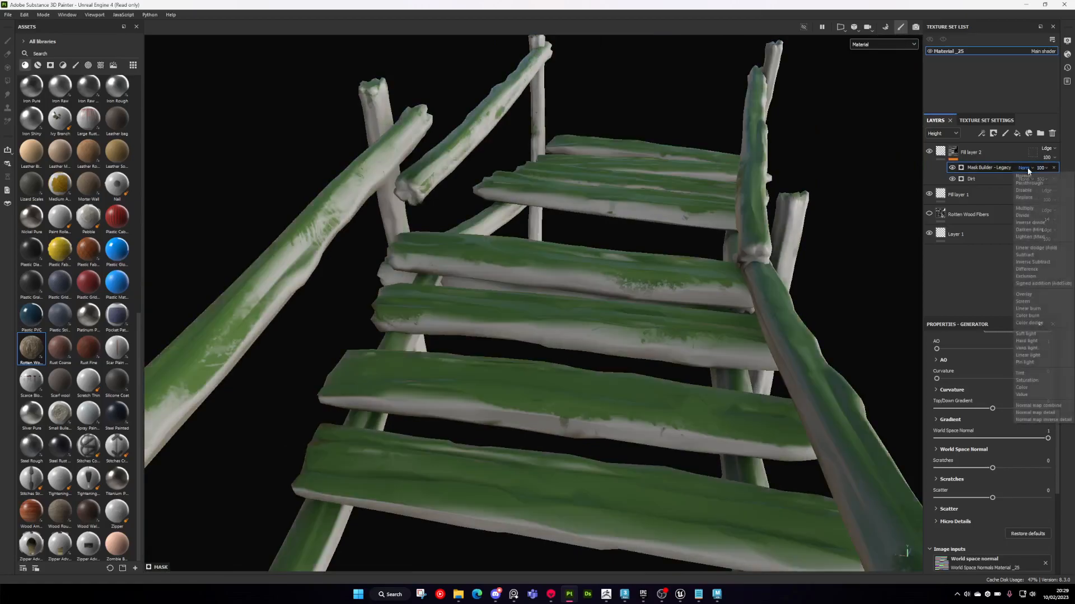
left_click(1033, 250)
left_click_drag(731, 269, 811, 223, "alt")
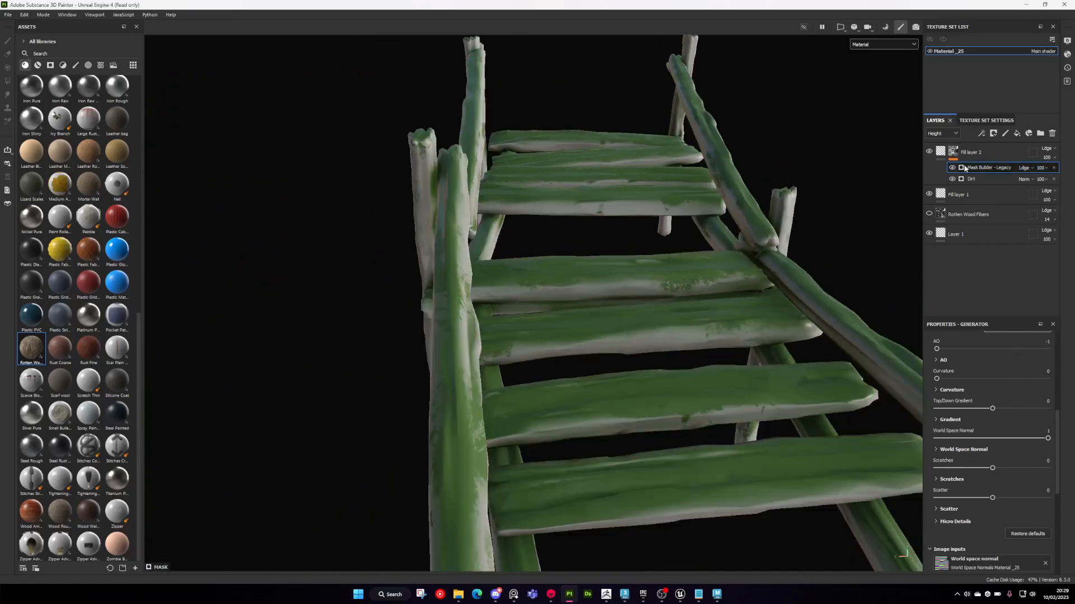
left_click_drag(702, 280, 745, 294, "alt")
- Duplicate Fill layer 2 and remove the Dirt generator from the copy's mask
left_click(972, 152)
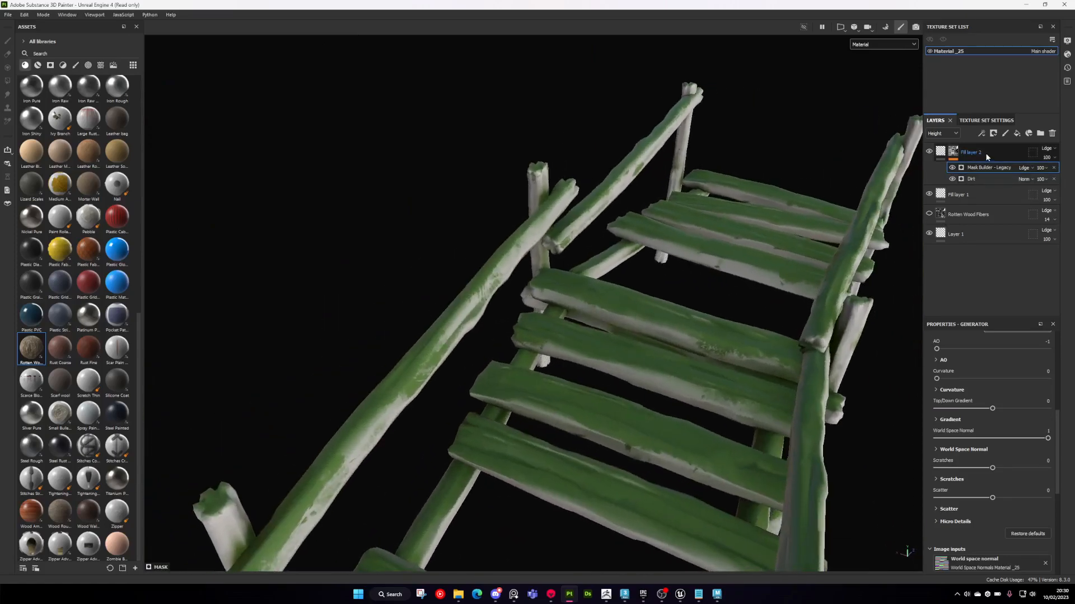
key("ctrl+d")
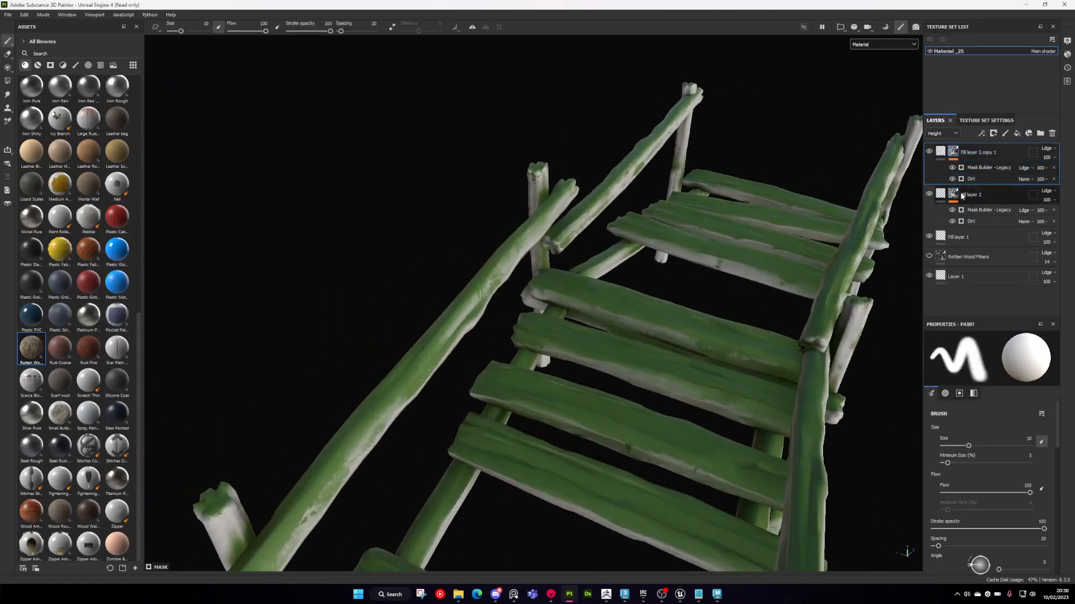
left_click(1054, 178)
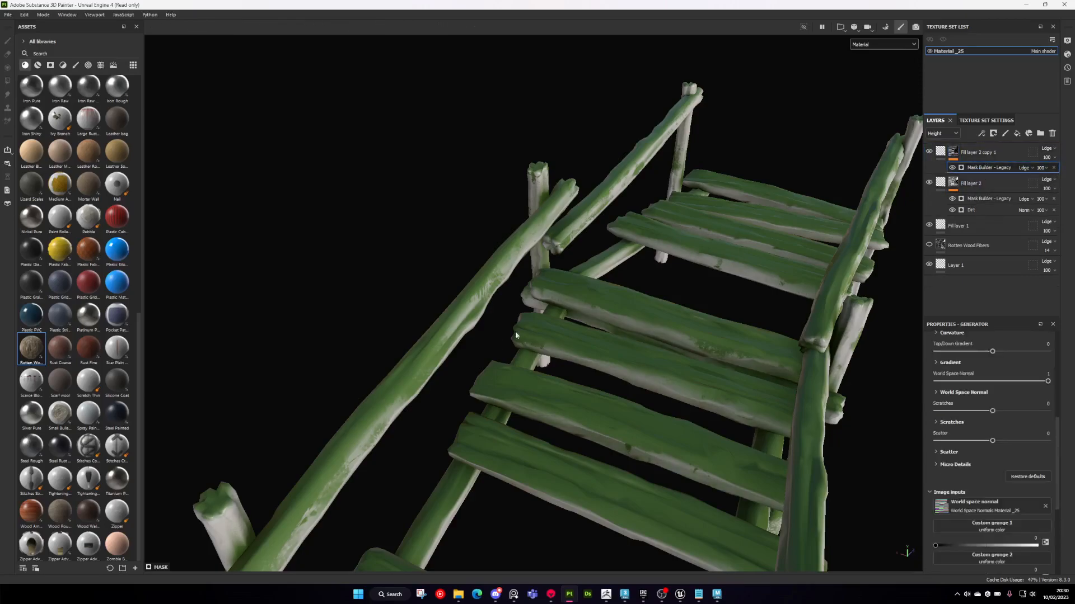
scroll(494, 313, "up", 2)
left_click_drag(492, 300, 547, 281, "alt")
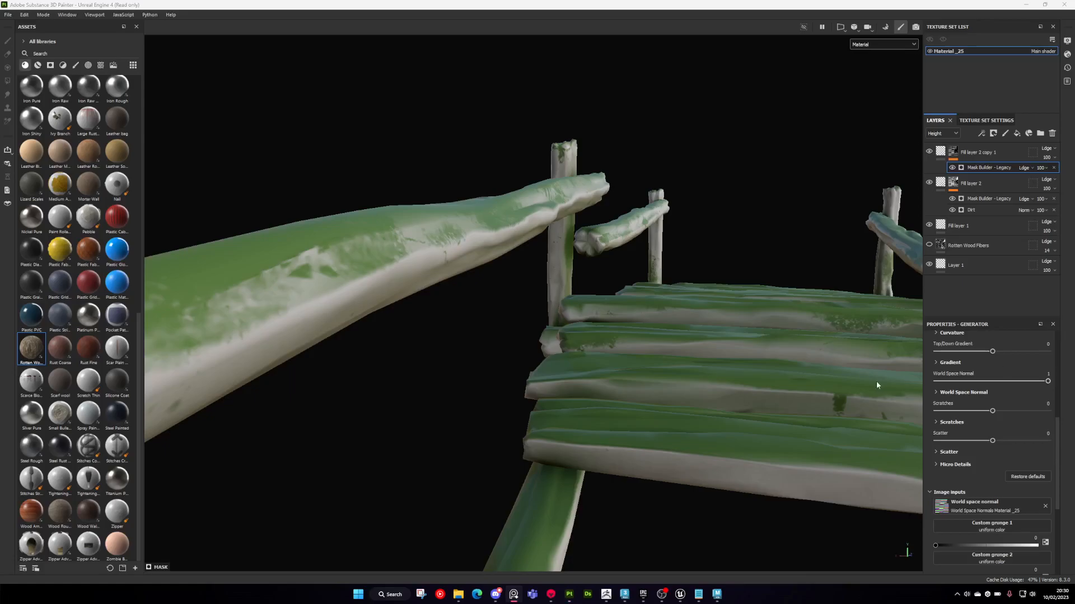
left_click_drag(875, 381, 621, 341, "alt")
middle_click_drag(714, 336, 658, 347, "alt")
left_click_drag(527, 267, 706, 252, "alt")
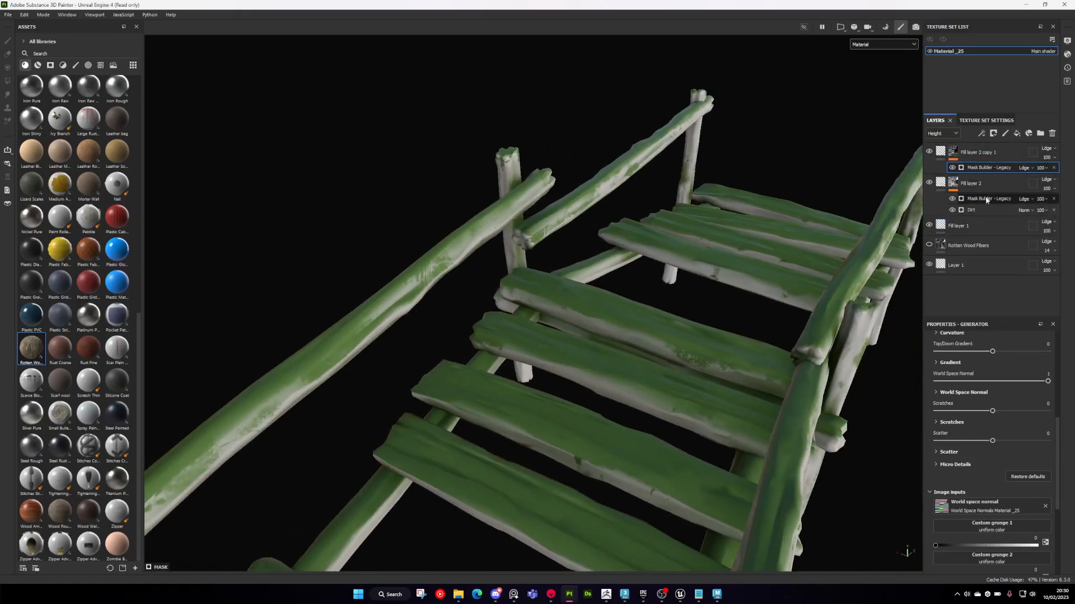
- Remove the Mask Builder from the original Fill layer 2 and hide that layer to isolate the copy's moss mask
left_click(979, 200)
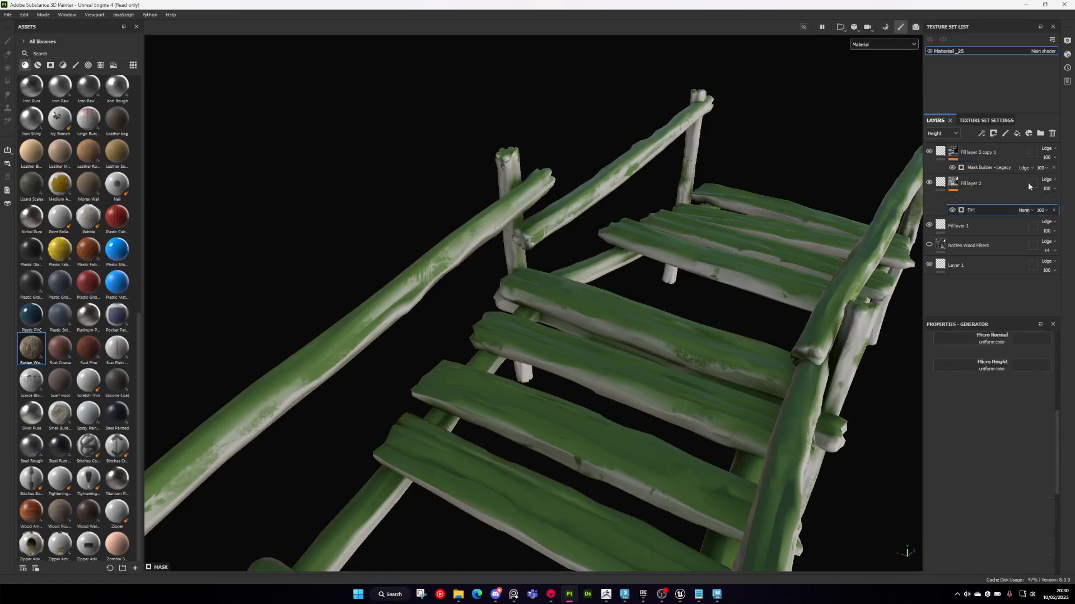
key("Delete")
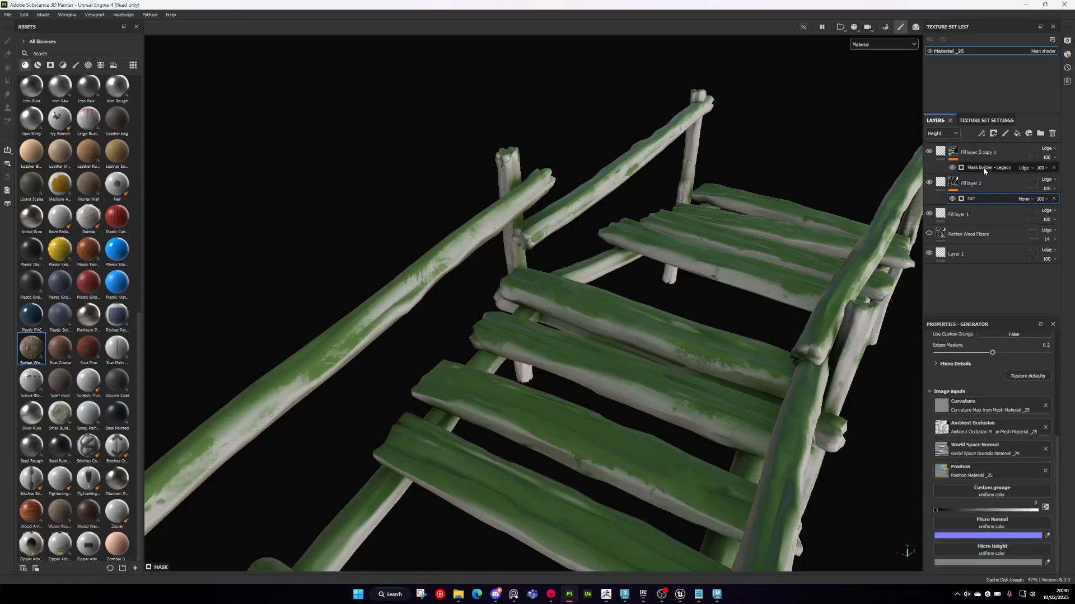
left_click(983, 166)
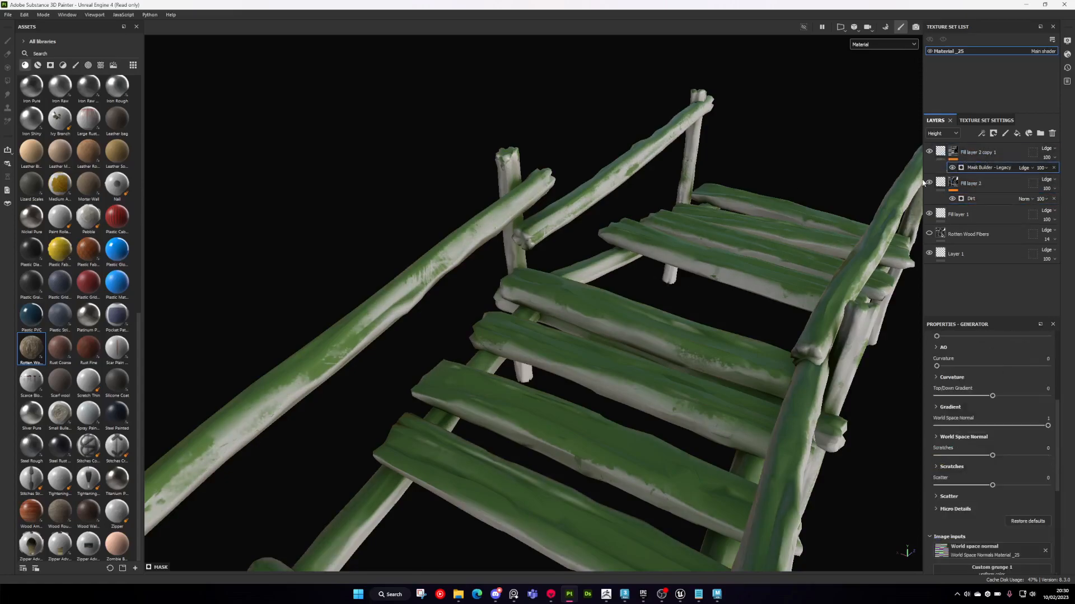
left_click_drag(812, 235, 867, 257, "alt")
left_click_drag(710, 343, 582, 364, "alt")
- Add a paint effect above the Mask Builder in Fill layer 2 copy 1 and switch the brush to black for erasing moss from the planks
right_click(992, 168)
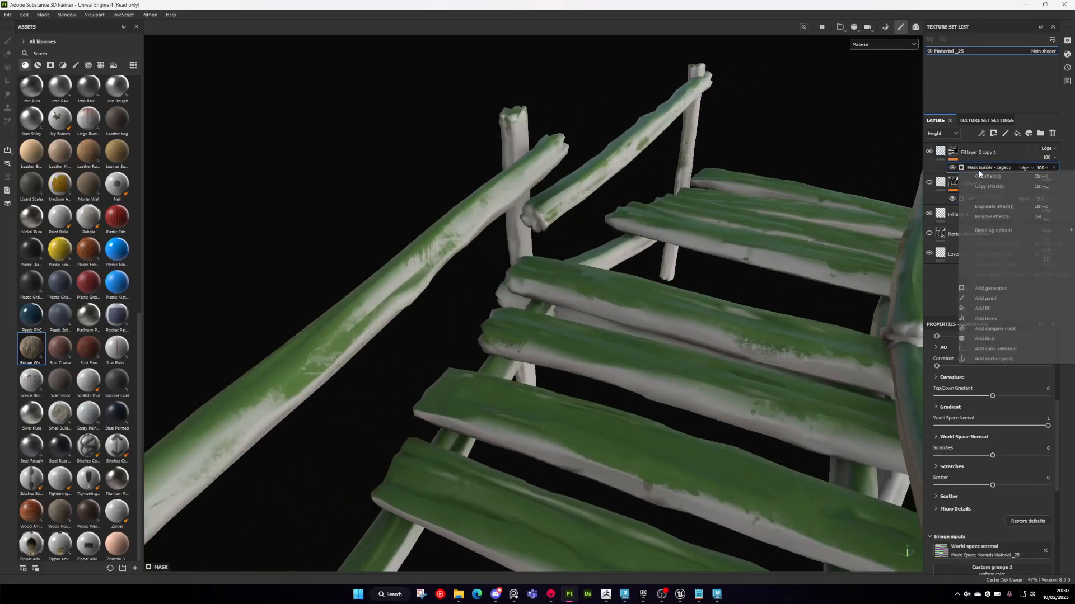
left_click(991, 300)
mouse_move(627, 296)
left_mouse_down("alt")
mouse_move(706, 316)
mouse_move(700, 342)
mouse_move(613, 324)
mouse_move(633, 321)
left_mouse_up("alt")
key("x")
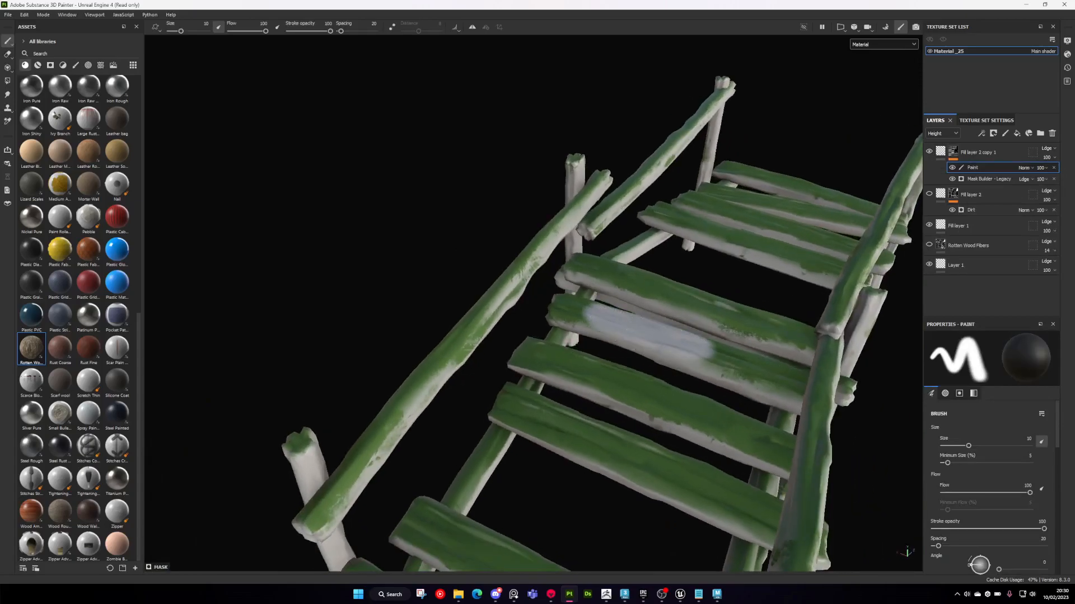
- Examine where moss gathers along the deck edges and railings in the wooden bridge reference photo
key("alt+Tab")
scroll(747, 446, "up", 4)
scroll(749, 414, "down", 2)
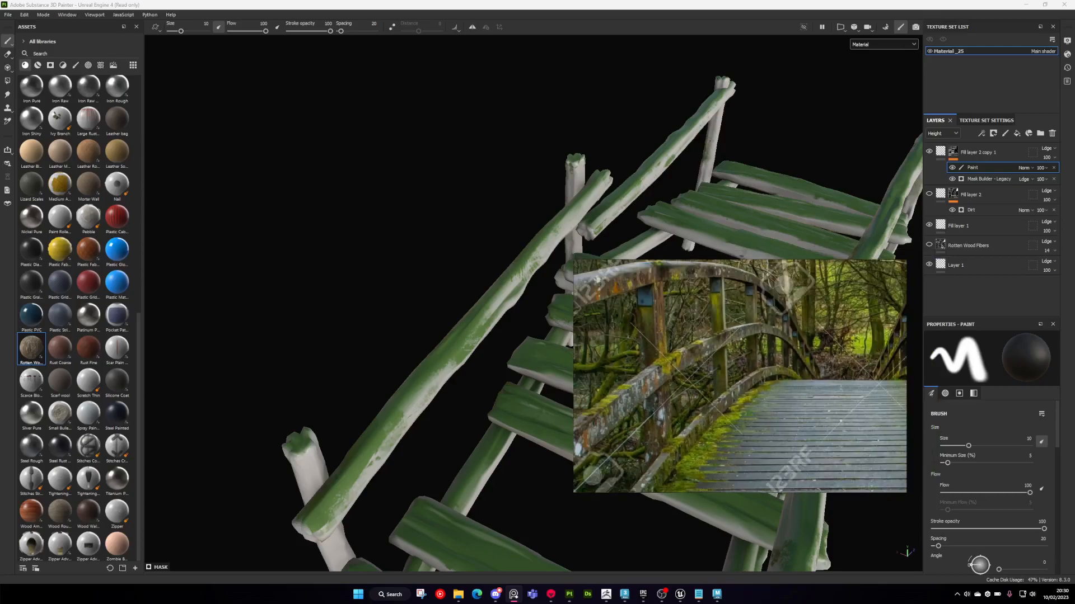
scroll(742, 395, "down", 2)
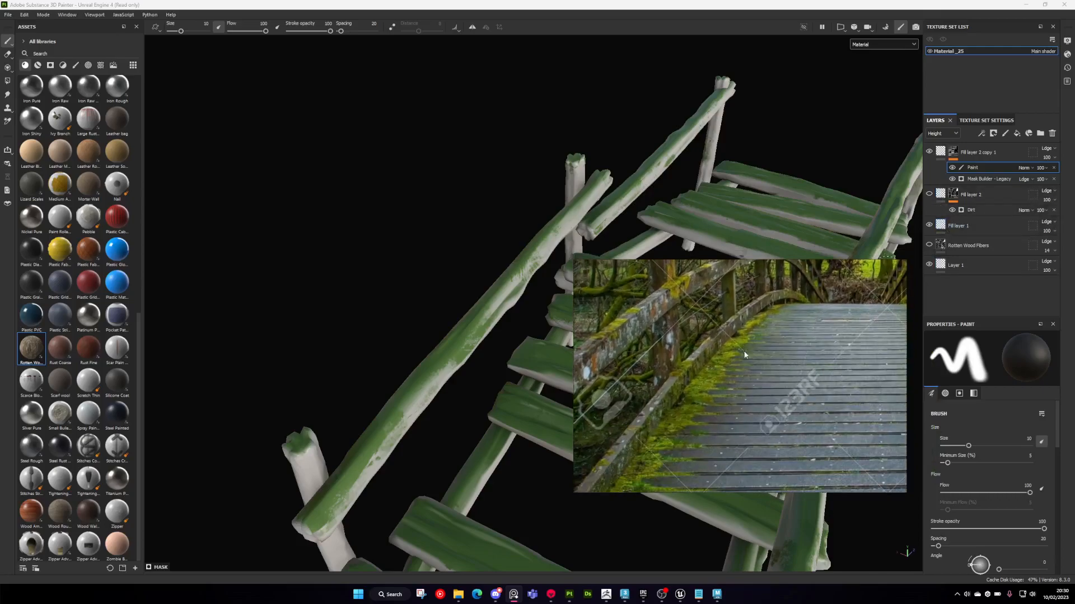
- Switch to the Polygon Fill tool in UV chunk fill mode with its fill colour set to black (0)
scroll(652, 334, "down", 2)
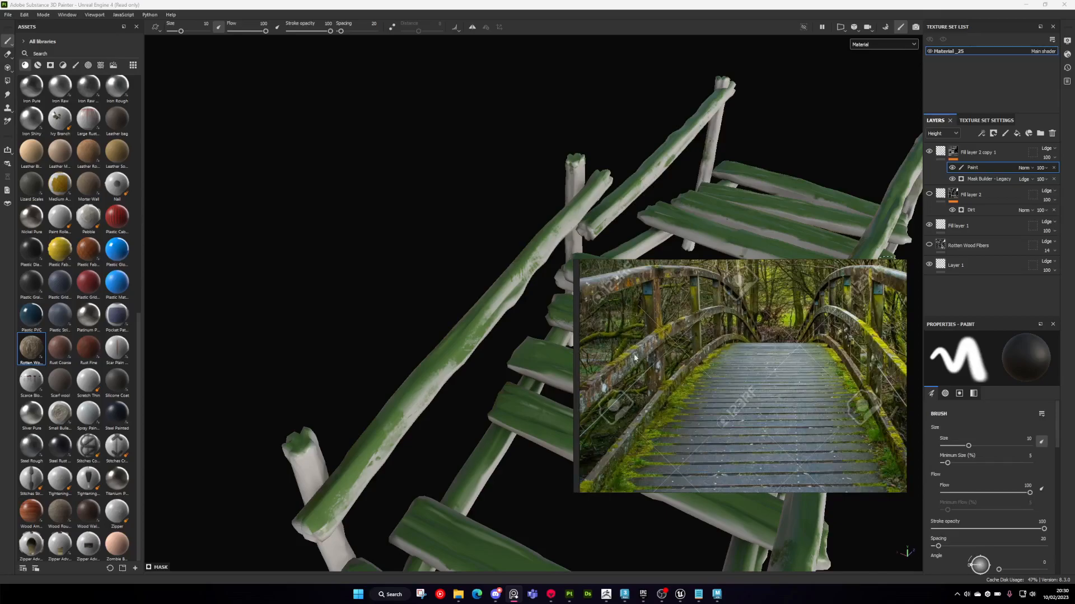
key("alt+Tab")
left_click_drag(710, 295, 616, 218, "alt")
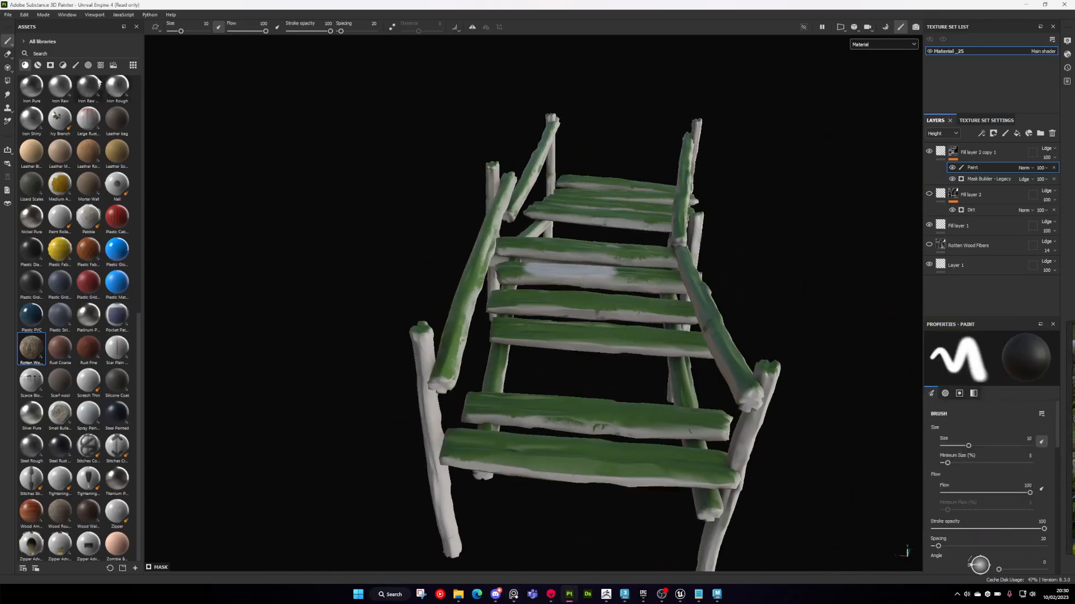
left_click(8, 81)
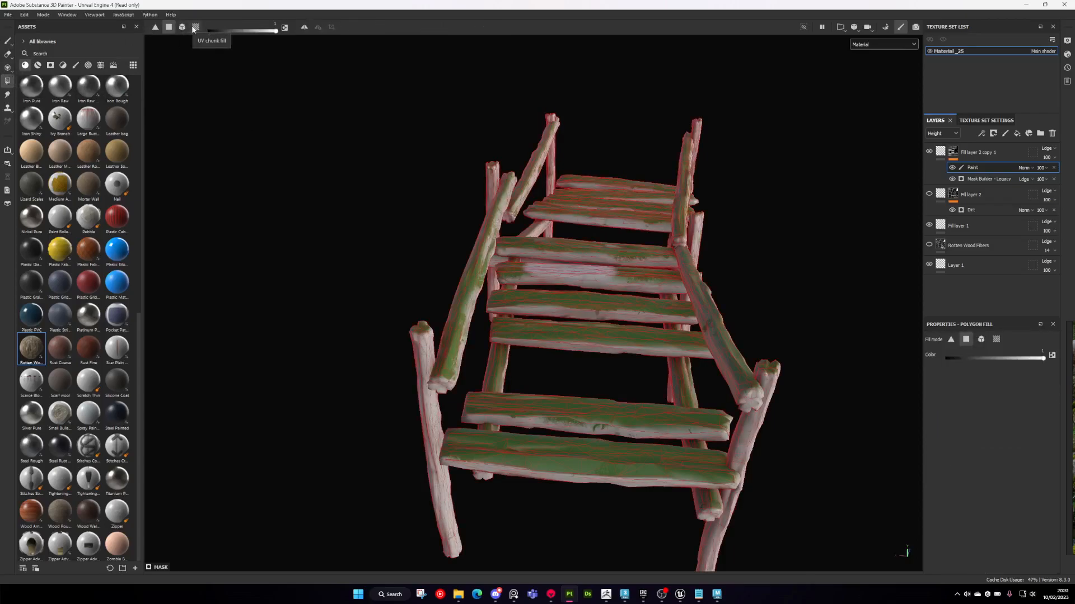
left_click(196, 27)
left_click_drag(448, 163, 466, 168, "alt")
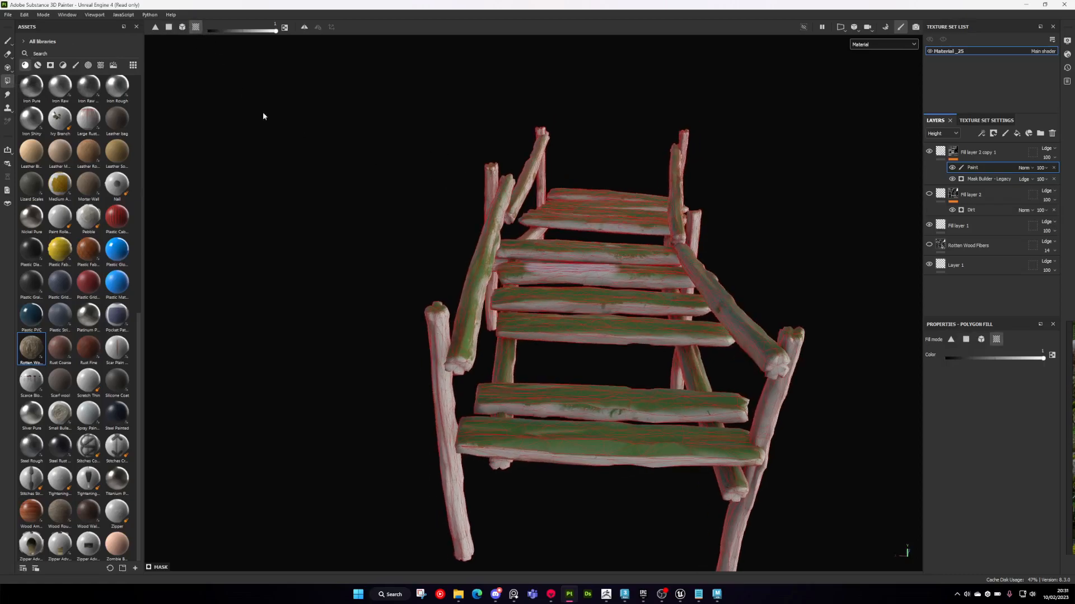
left_click_drag(596, 205, 603, 252, "alt")
key("x")
- Black out the moss mask of Fill layer 2 copy 1 on all deck planks and return to the paint brush
left_click_drag(605, 169, 704, 438)
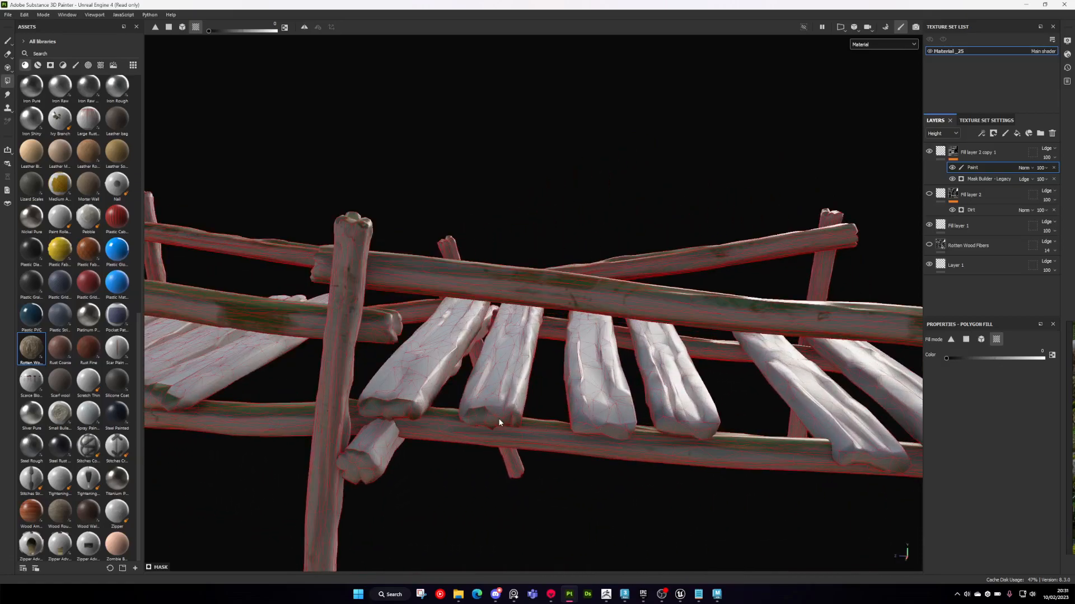
left_click_drag(423, 413, 520, 354, "alt")
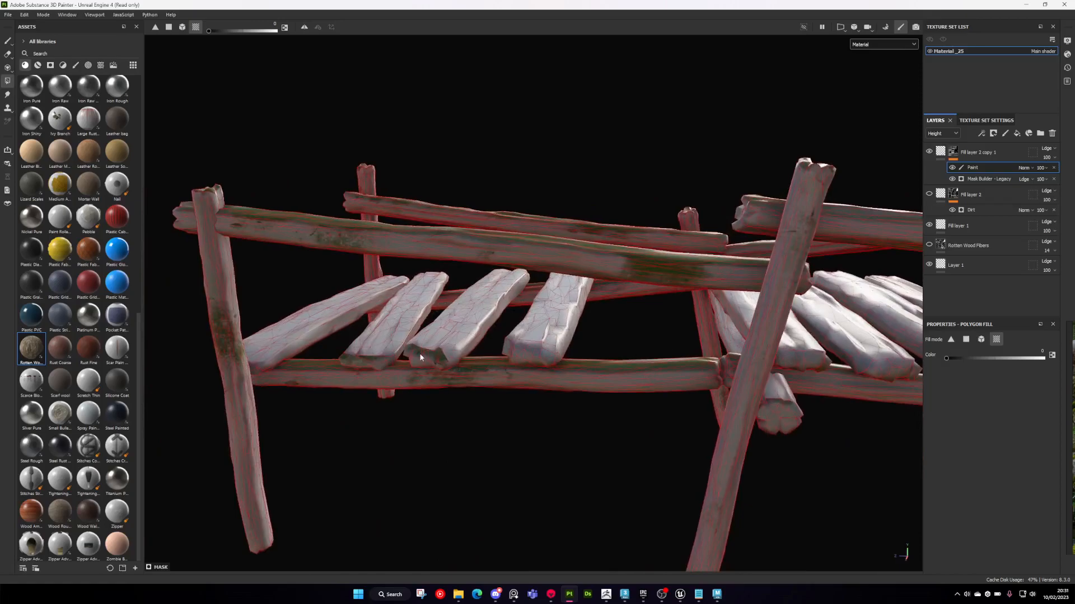
left_click_drag(253, 370, 349, 298, "alt")
left_click_drag(722, 321, 481, 347, "alt")
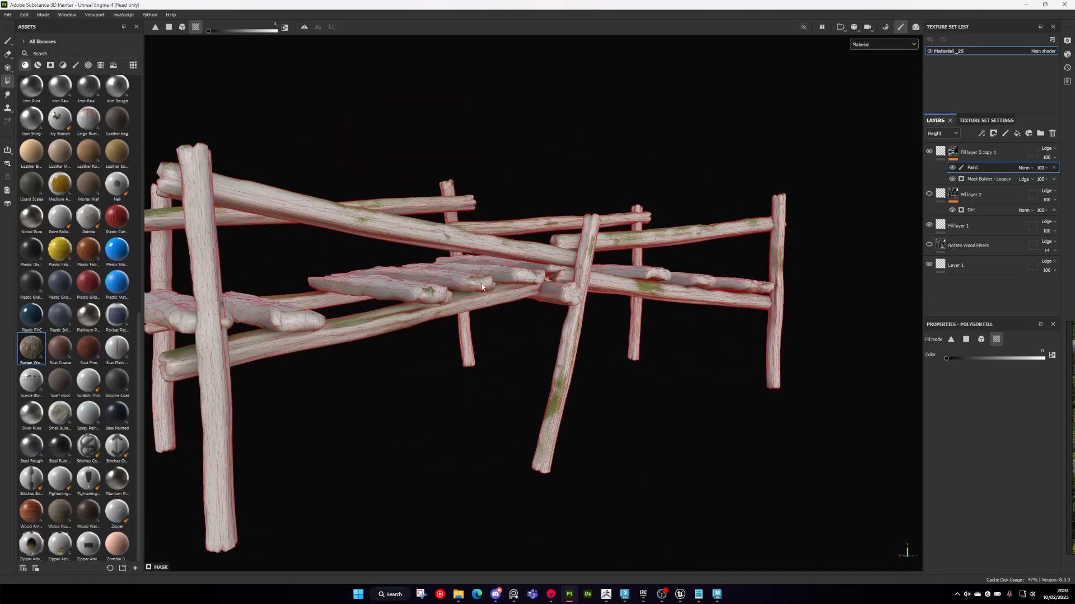
left_click_drag(425, 292, 696, 280, "alt")
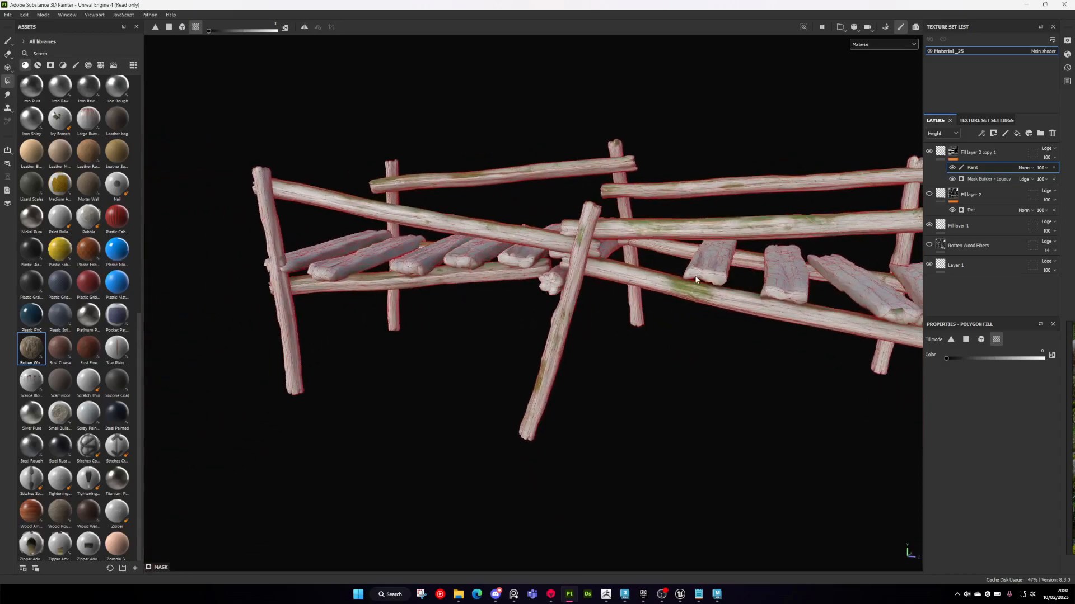
mouse_move(785, 296)
left_mouse_down("alt")
mouse_move(744, 310)
mouse_move(750, 300)
mouse_move(645, 283)
mouse_move(735, 340)
mouse_move(781, 314)
mouse_move(806, 280)
left_mouse_up("alt")
key("1")
left_click_drag(728, 269, 533, 317, "alt")
scroll(420, 339, "up", 4)
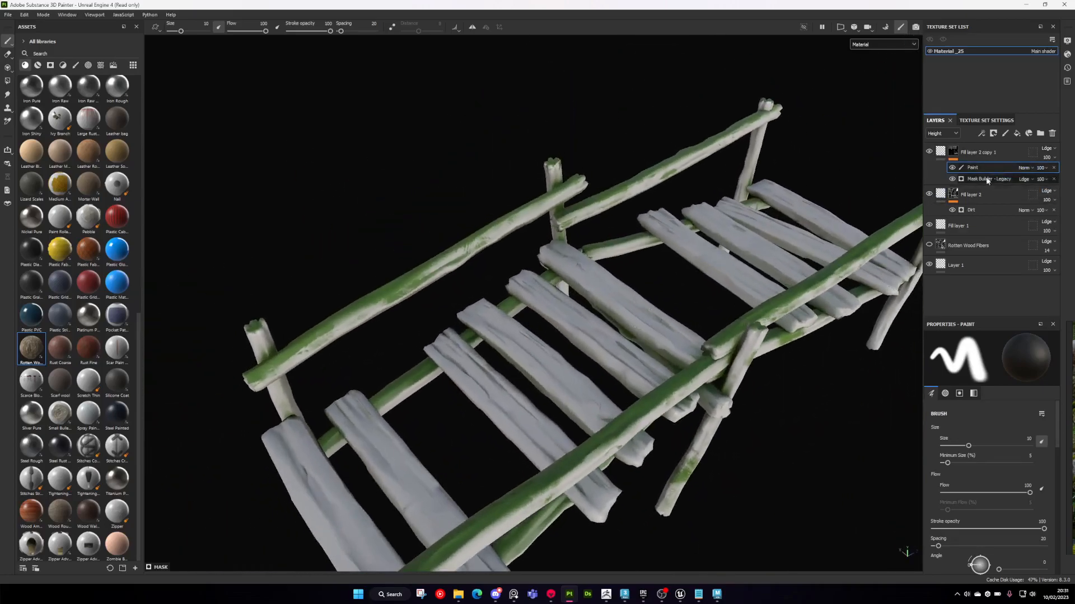
- Set the Dirt generator on Fill layer 2 to Dirt Level 0.6 and Grunge Amount 0.28
left_click(974, 211)
left_click_drag(1003, 428, 1018, 427)
left_click_drag(714, 381, 801, 335, "alt")
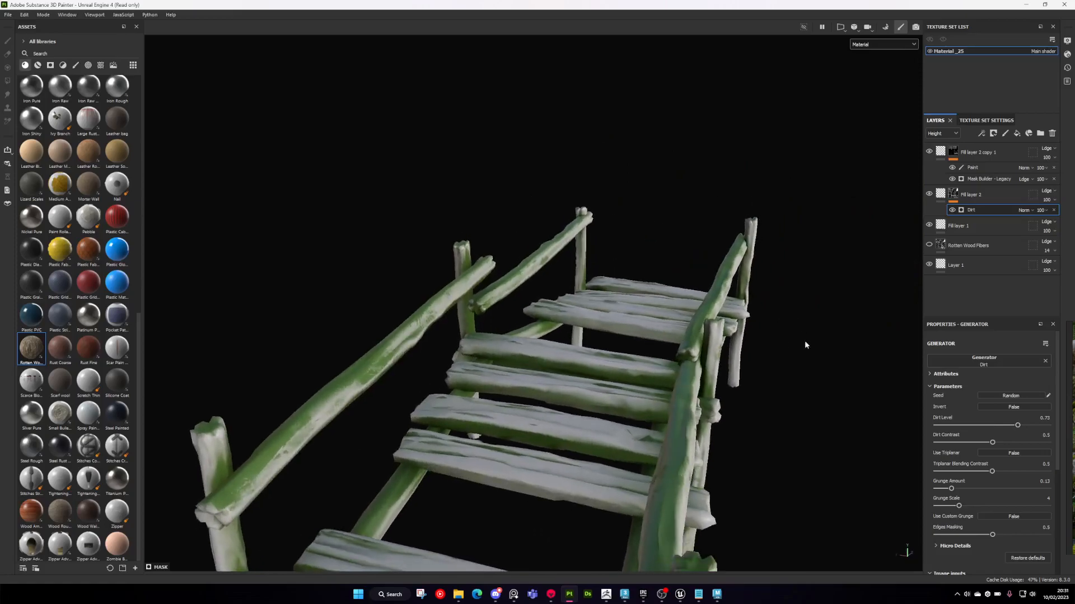
left_click_drag(966, 488, 968, 490)
left_click_drag(1016, 425, 1002, 426)
left_click_drag(500, 328, 450, 343, "alt")
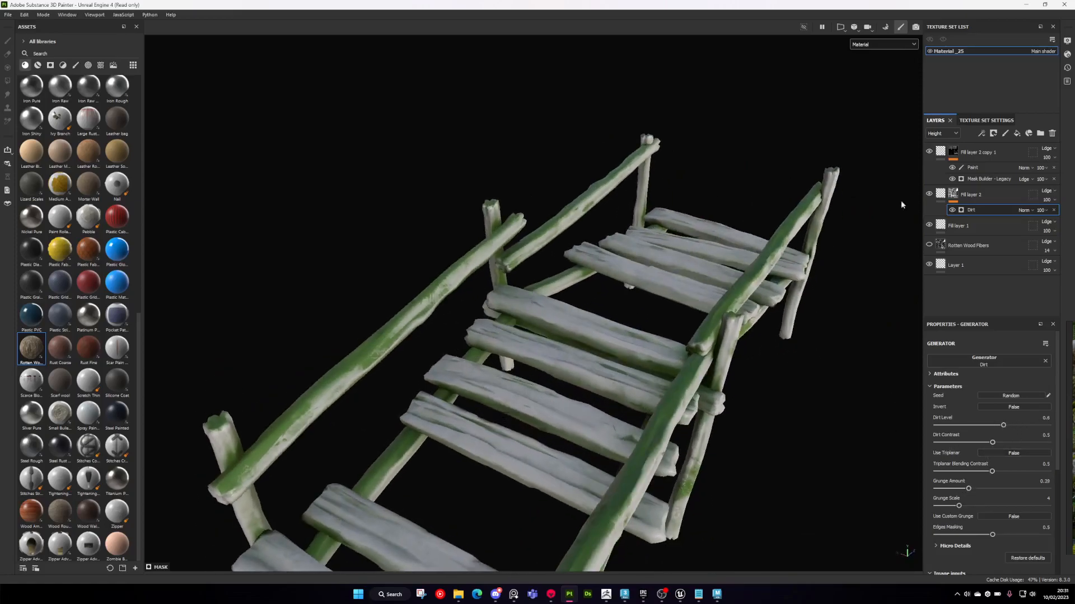
- Erase a patch of moss from the near handrail in the copy's Paint effect and pick a textured Kyle's Concept brush
left_click(986, 169)
mouse_move(806, 308)
left_mouse_down("alt")
mouse_move(681, 332)
mouse_move(615, 387)
left_mouse_up("alt")
scroll(615, 388, "up", 2)
left_click_drag(520, 411, 557, 398)
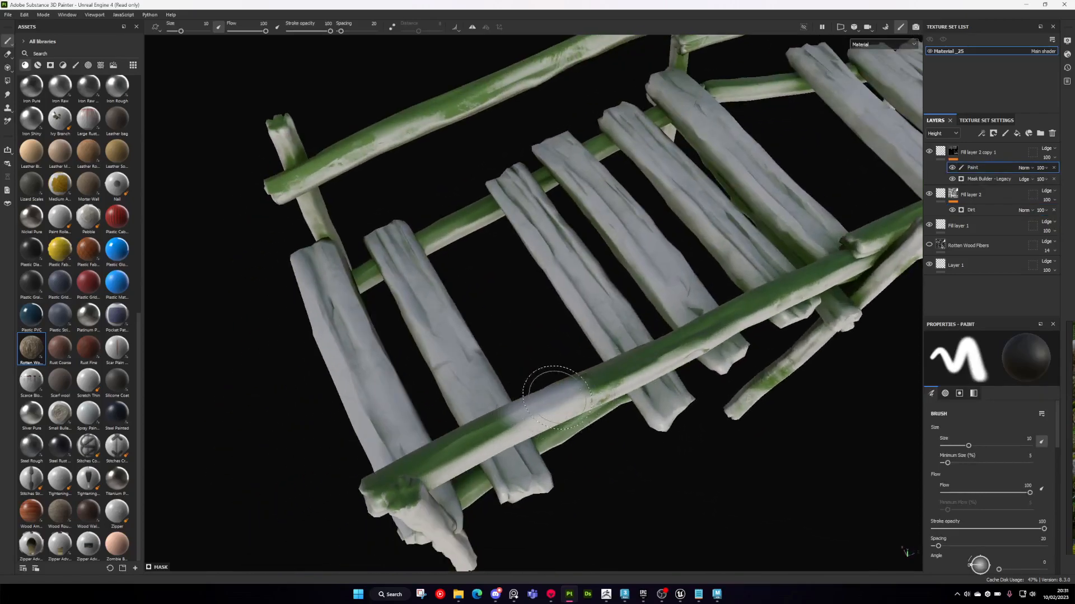
left_click(76, 65)
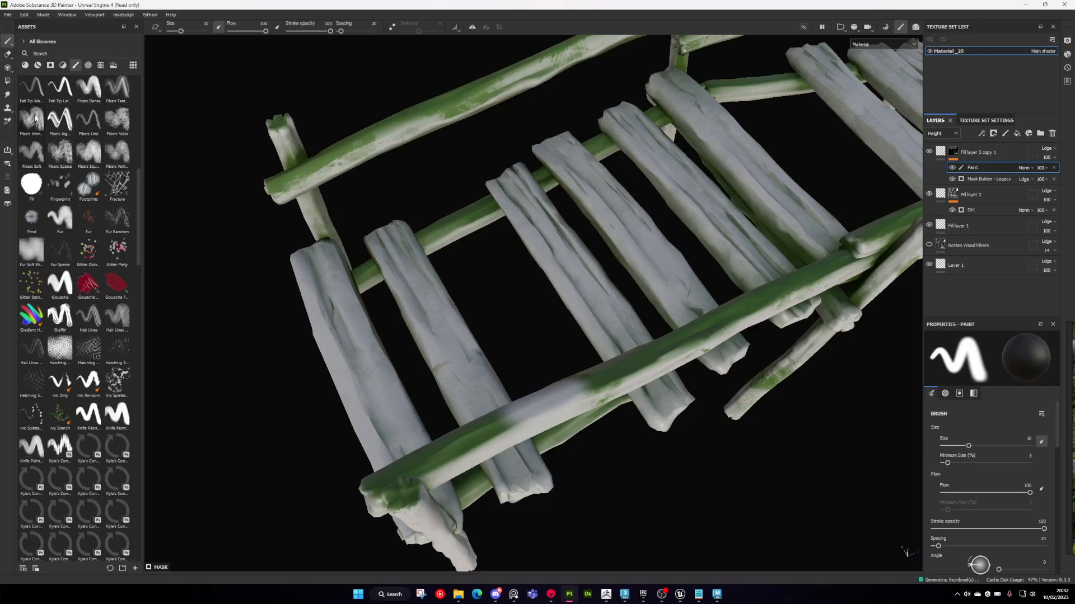
mouse_move(34, 155)
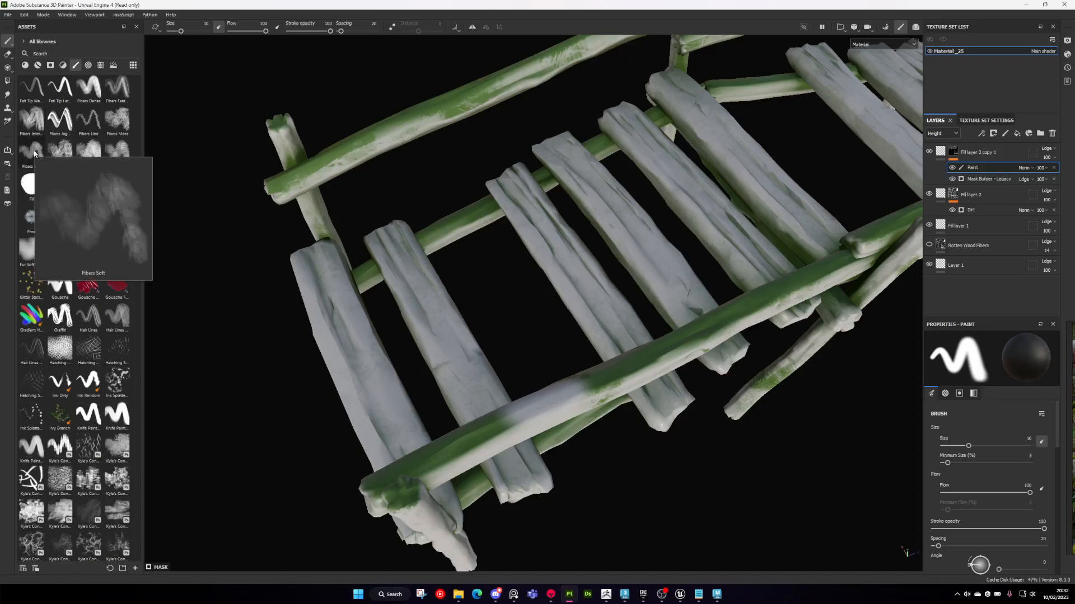
mouse_move(118, 449)
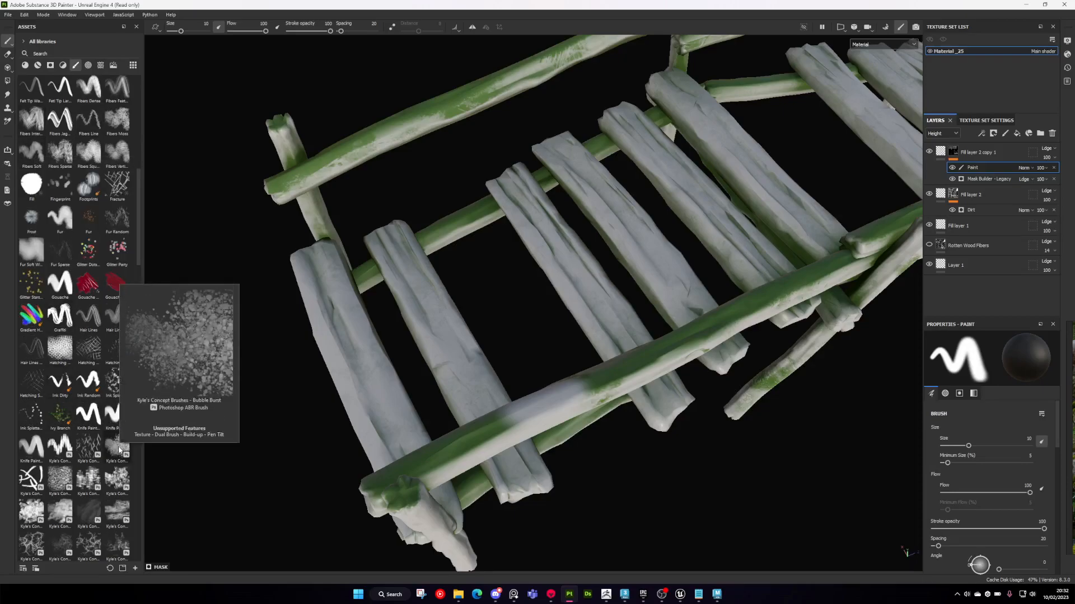
left_click(61, 515)
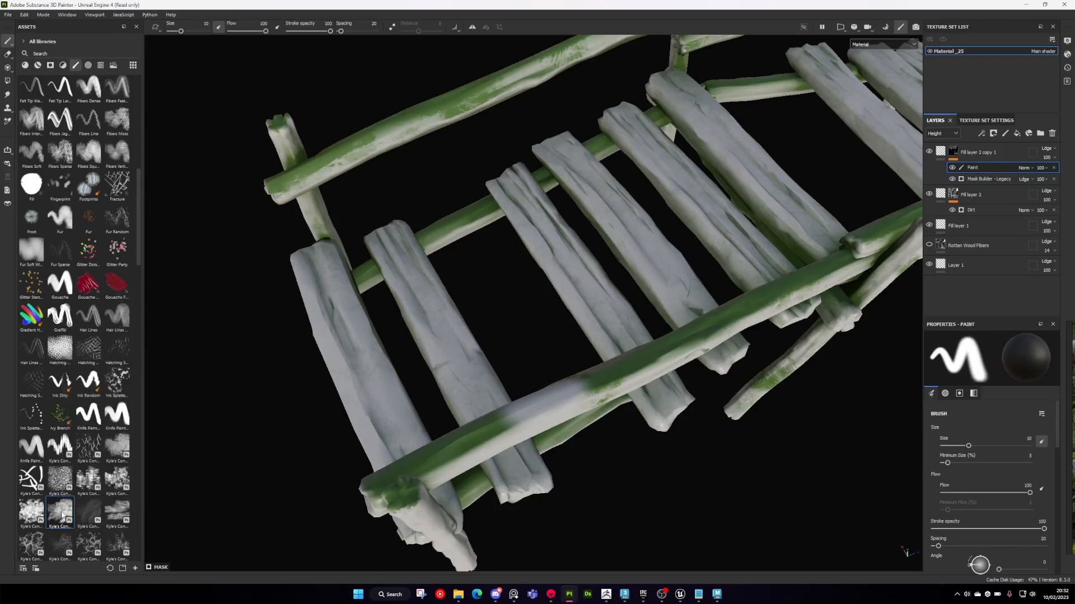
- Erase irregular moss patches along the full length of the near handrail with the textured brush in black
left_click_drag(549, 391, 574, 407)
left_click_drag(582, 364, 616, 417, "alt")
left_click(658, 361)
left_click(738, 312)
middle_click_drag(806, 268, 697, 322, "alt")
left_click(711, 307)
middle_click_drag(744, 286, 526, 369, "alt")
left_click_drag(579, 343, 600, 340)
middle_click_drag(672, 324, 511, 384, "alt")
left_click_drag(511, 384, 889, 213)
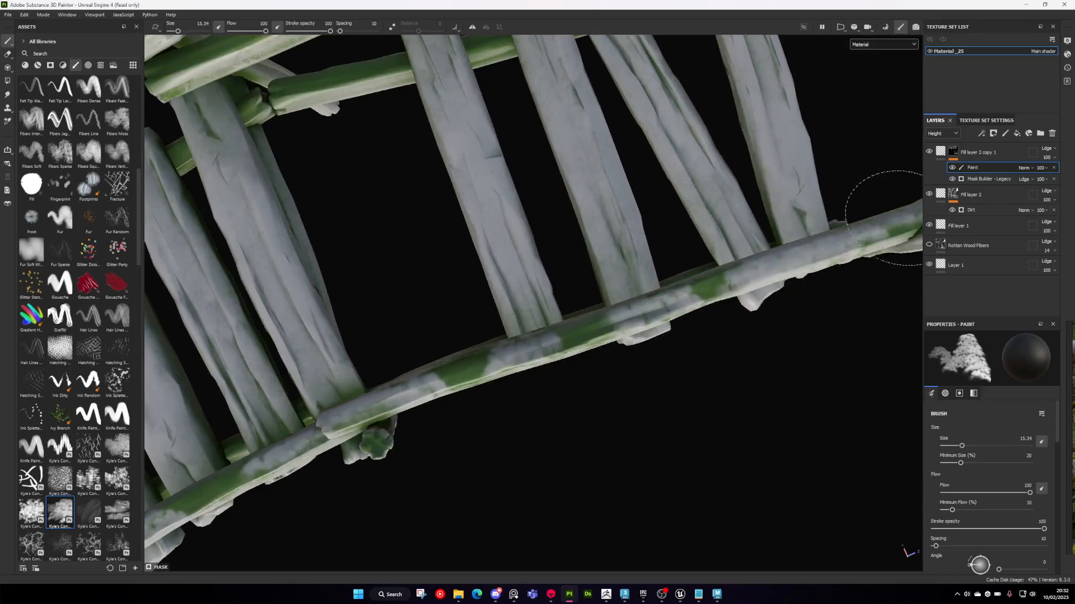
- Break up the moss along the lower support beams beneath the plank ends with the textured brush
middle_click_drag(890, 213, 646, 284, "alt")
scroll(646, 284, "down", 3)
mouse_move(646, 284)
left_mouse_down("alt")
mouse_move(594, 280)
mouse_move(527, 220)
mouse_move(489, 252)
mouse_move(649, 252)
left_mouse_up("alt")
scroll(655, 279, "up", 3)
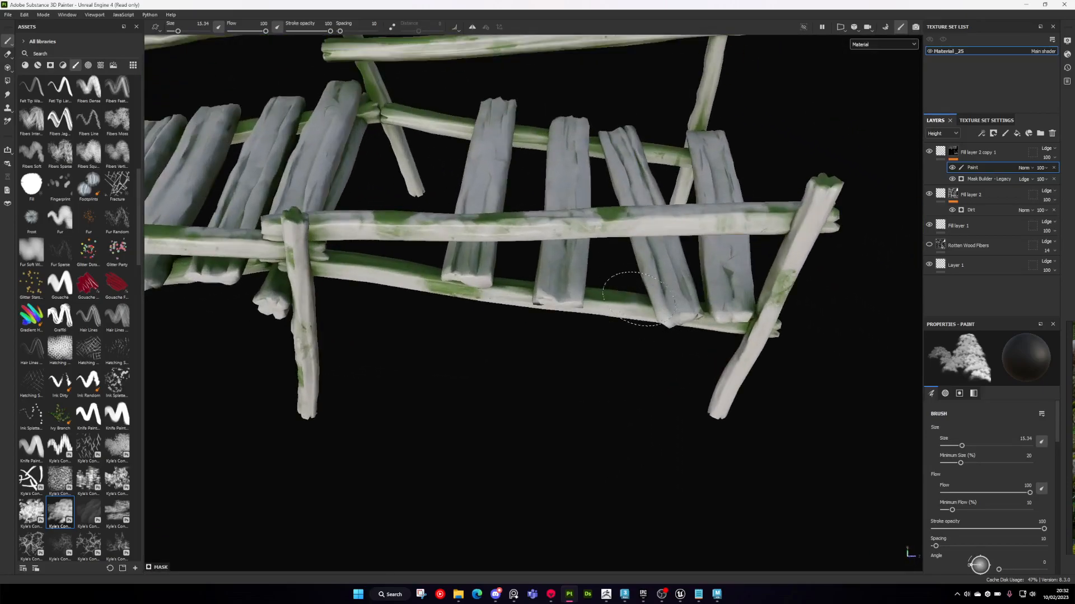
left_click_drag(435, 297, 611, 319, "alt")
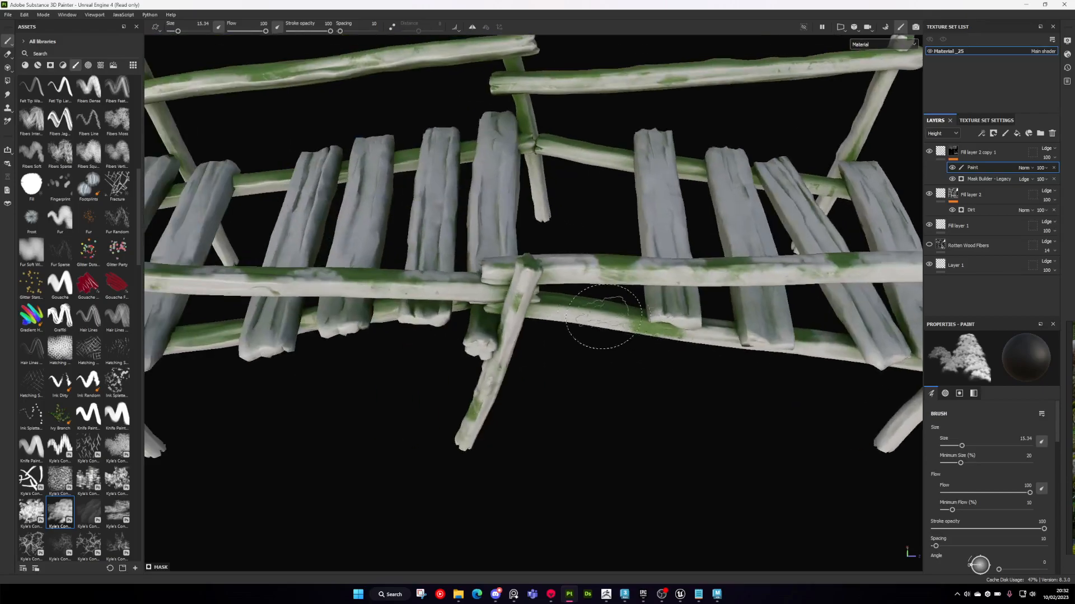
left_click_drag(543, 315, 586, 290, "alt")
middle_click_drag(587, 290, 628, 289, "alt")
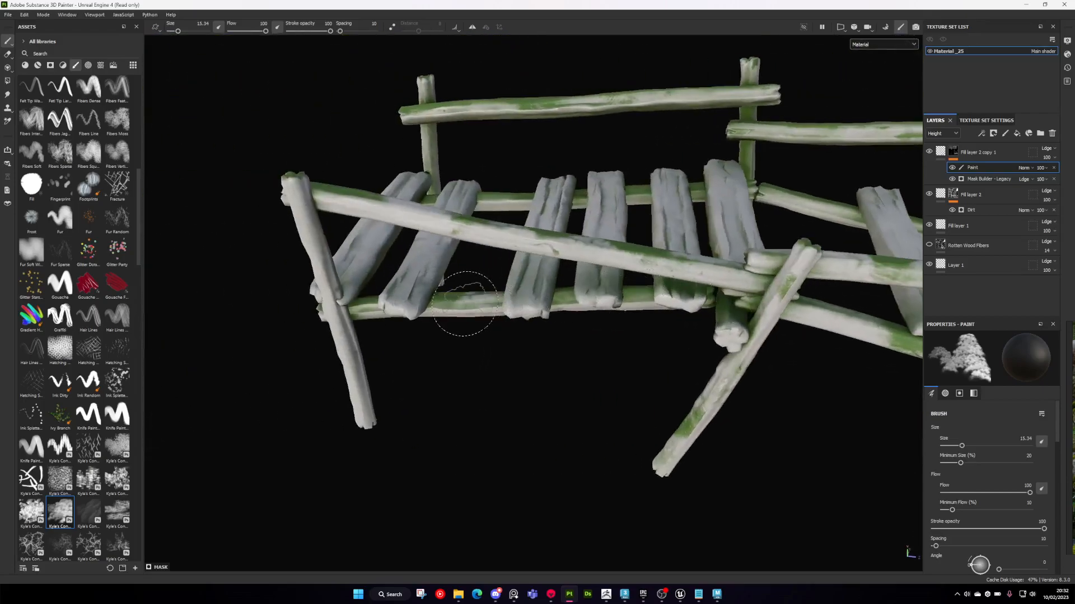
mouse_move(417, 307)
left_mouse_down("alt")
mouse_move(713, 307)
mouse_move(543, 338)
mouse_move(577, 344)
mouse_move(432, 378)
left_mouse_up("alt")
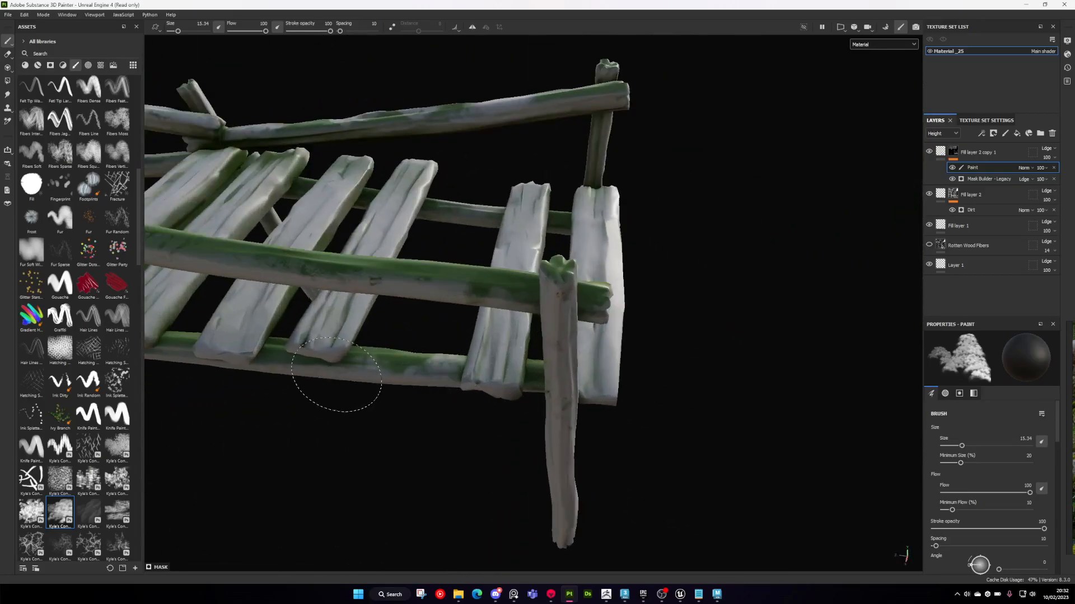
- Erase moss patches from the opposite side's beam and handrail to break up the solid green
mouse_move(312, 368)
left_mouse_down("alt")
mouse_move(628, 376)
mouse_move(353, 396)
left_mouse_up("alt")
mouse_move(312, 360)
left_mouse_down("alt")
mouse_move(648, 335)
mouse_move(539, 312)
mouse_move(419, 324)
mouse_move(501, 344)
mouse_move(701, 252)
mouse_move(575, 264)
mouse_move(412, 333)
mouse_move(556, 276)
mouse_move(555, 266)
left_mouse_up("alt")
left_click_drag(520, 326, 497, 336)
mouse_move(577, 297)
left_mouse_down("alt")
mouse_move(580, 336)
mouse_move(903, 194)
left_mouse_up("alt")
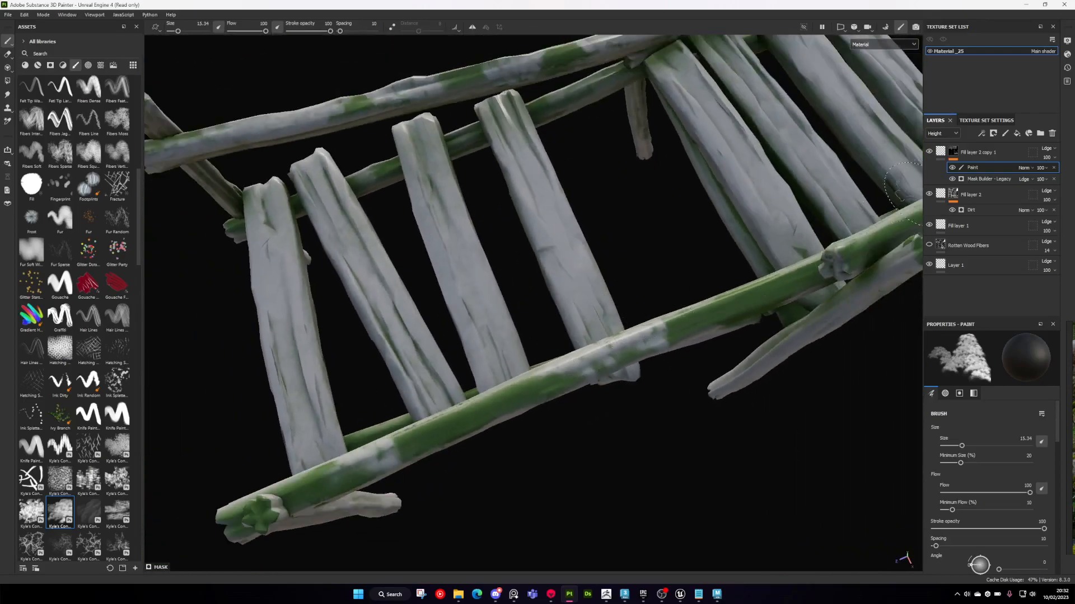
- Compare the bridge with the copy's Paint effect and Fill layer 2's Dirt generator each switched off and back on
left_click(952, 168)
left_click_drag(649, 291, 537, 327, "alt")
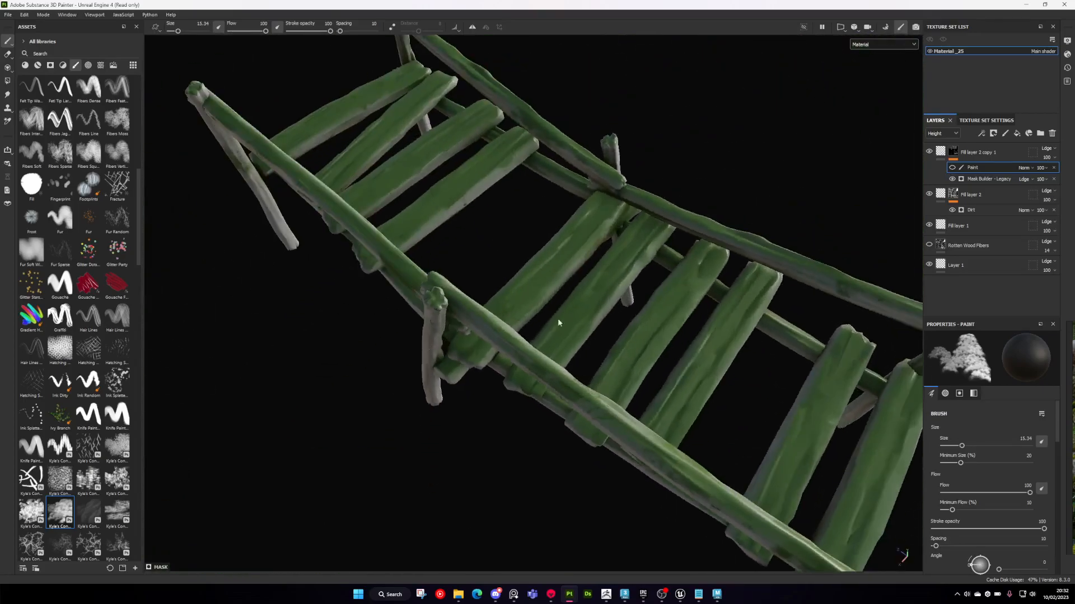
right_click_drag(538, 328, 578, 312, "alt")
left_click_drag(578, 312, 423, 300, "alt")
right_click_drag(423, 300, 584, 323, "alt")
left_click_drag(584, 324, 530, 312, "alt")
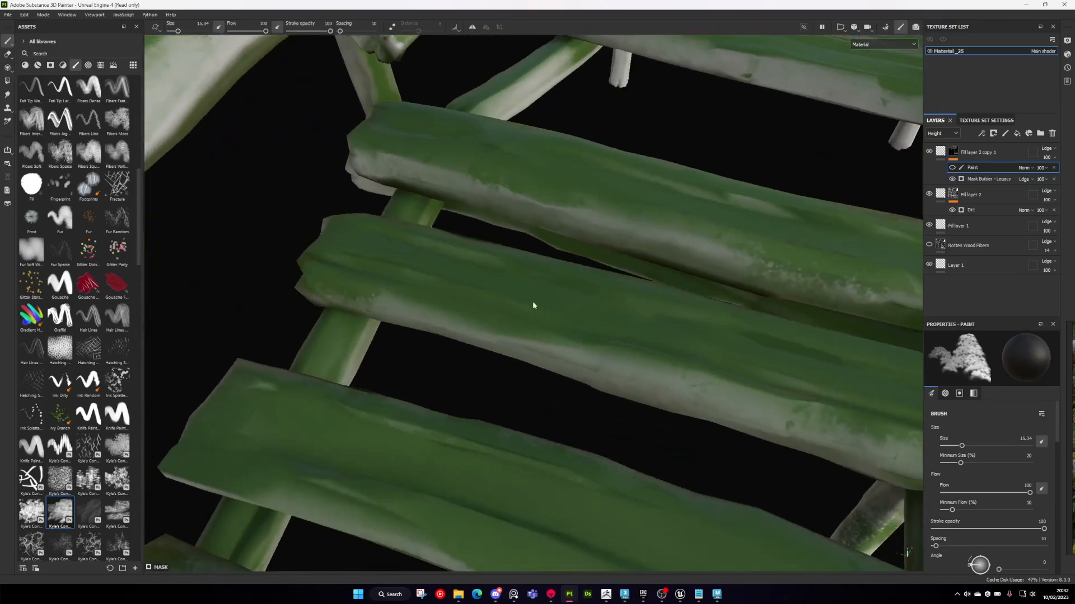
middle_click_drag(530, 312, 583, 352, "alt")
left_click_drag(582, 353, 616, 303, "alt")
left_click(952, 211)
right_click_drag(585, 424, 734, 405, "alt")
left_click_drag(343, 246, 574, 354, "alt")
left_click(952, 210)
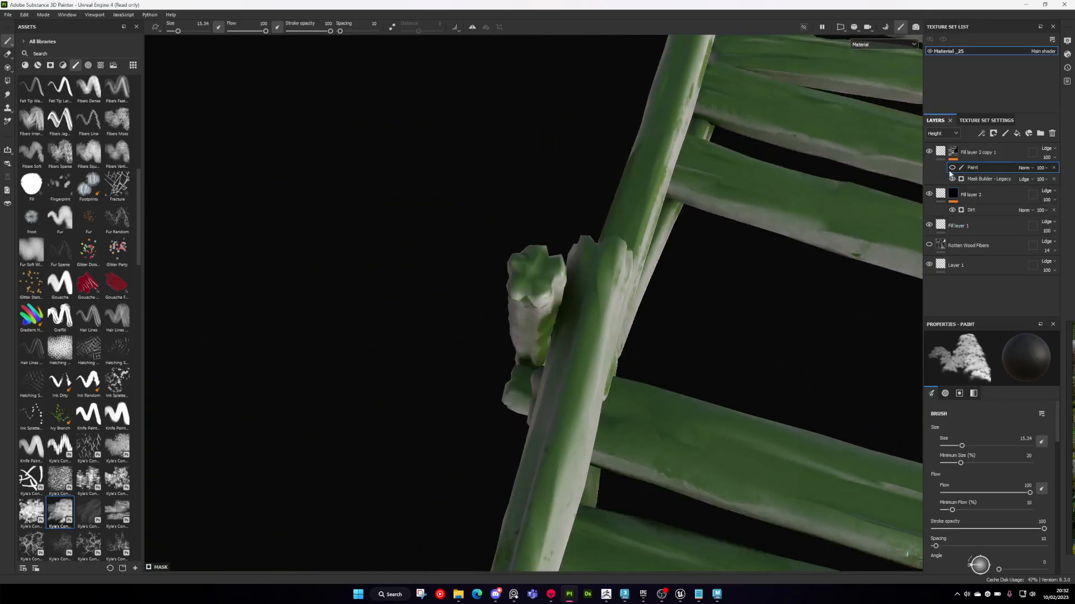
left_click(952, 167)
right_click_drag(812, 224, 744, 247, "alt")
mouse_move(744, 247)
left_mouse_down("alt")
mouse_move(649, 333)
mouse_move(604, 307)
left_mouse_up("alt")
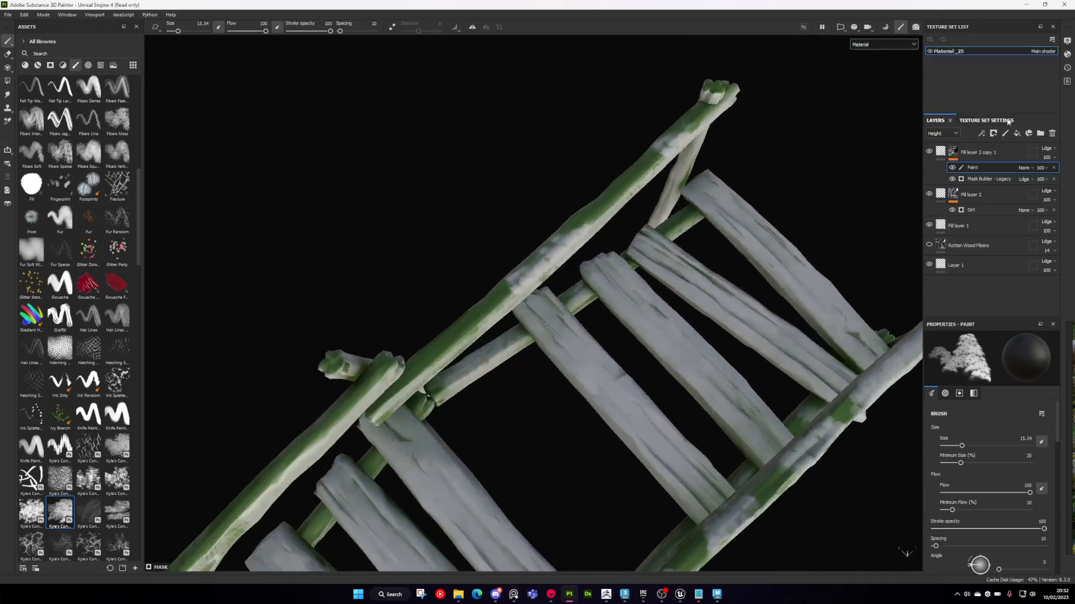
- Reduce the brush size to 6.63 and erase small moss patches along the upper railing
right_click_drag(476, 216, 528, 203, "alt")
mouse_move(528, 204)
left_mouse_down("alt")
mouse_move(606, 271)
mouse_move(580, 322)
left_mouse_up("alt")
right_click_drag(580, 322, 598, 315, "alt")
right_click_drag(597, 314, 578, 315, "ctrl")
mouse_move(554, 343)
left_mouse_down()
mouse_move(583, 293)
mouse_move(538, 366)
left_mouse_up()
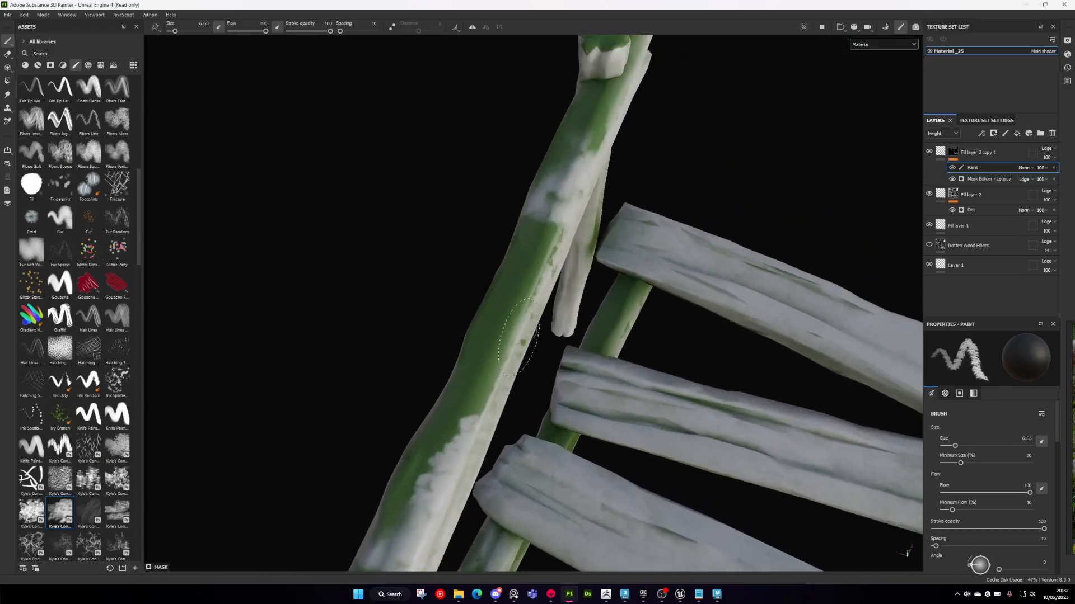
right_click_drag(537, 367, 486, 400, "alt")
mouse_move(500, 408)
left_mouse_down()
mouse_move(545, 188)
mouse_move(604, 134)
mouse_move(624, 95)
mouse_move(595, 326)
mouse_move(578, 372)
mouse_move(643, 342)
left_mouse_up()
- Enlarge the brush to 15.25 and break up the moss on the remaining side rails and beams
right_click_drag(644, 342, 667, 323, "alt")
right_click_drag(667, 323, 689, 322, "ctrl")
left_click_drag(599, 310, 742, 336)
mouse_move(638, 173)
left_mouse_down("alt")
mouse_move(687, 218)
mouse_move(761, 340)
mouse_move(677, 360)
left_mouse_up("alt")
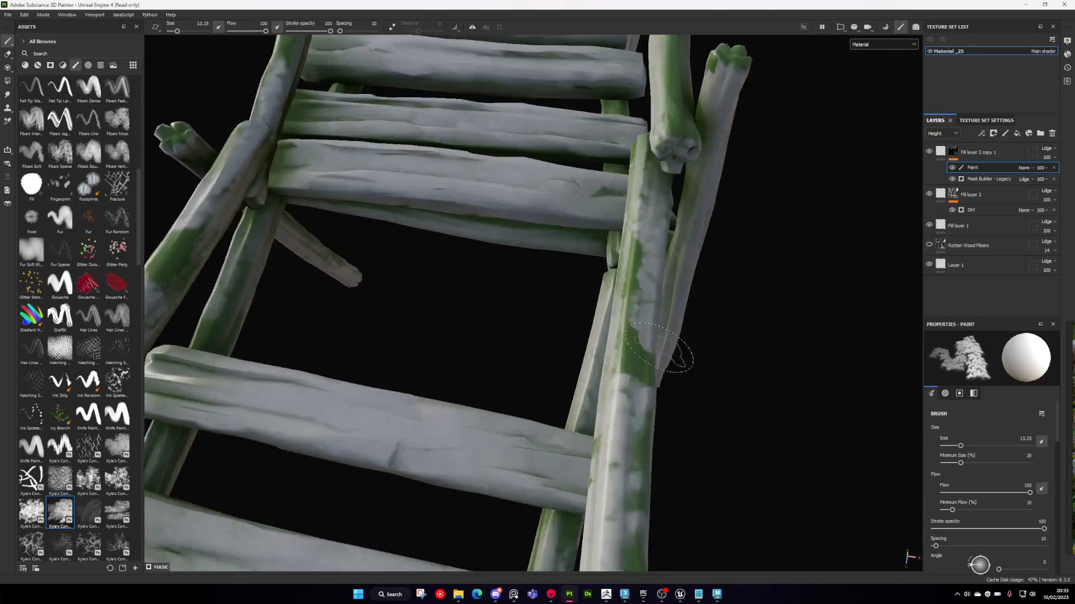
- Examine where moss collects on the railings and deck edges in the bridge reference photo
scroll(595, 361, "down", 2)
left_click_drag(595, 361, 848, 417, "alt")
right_click_drag(1072, 419, 651, 408)
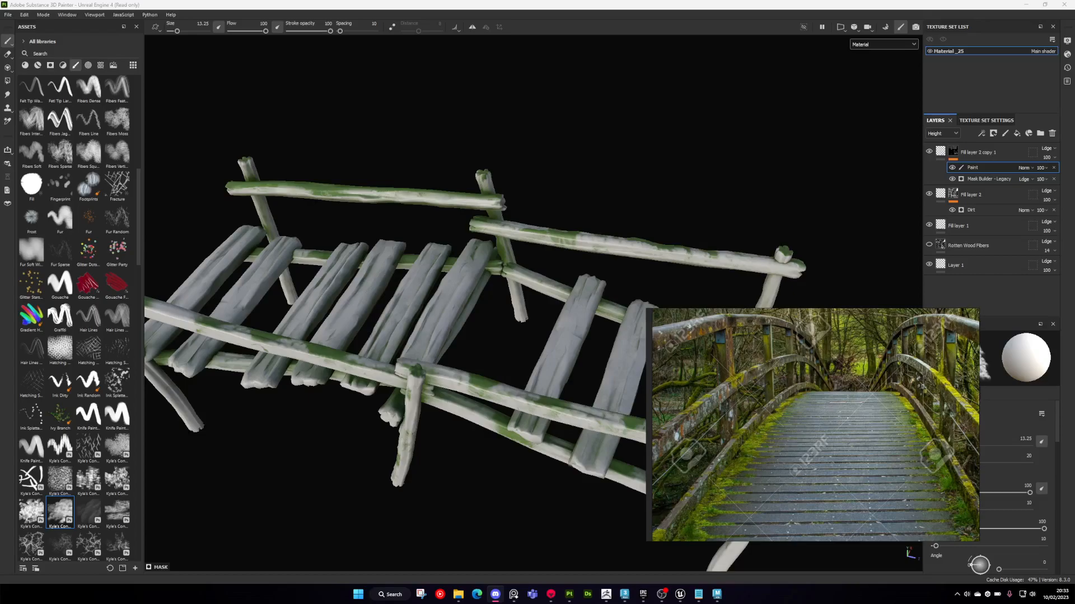
scroll(469, 359, "down", 2)
mouse_move(502, 319)
left_mouse_down("alt")
mouse_move(498, 380)
mouse_move(551, 356)
left_mouse_up("alt")
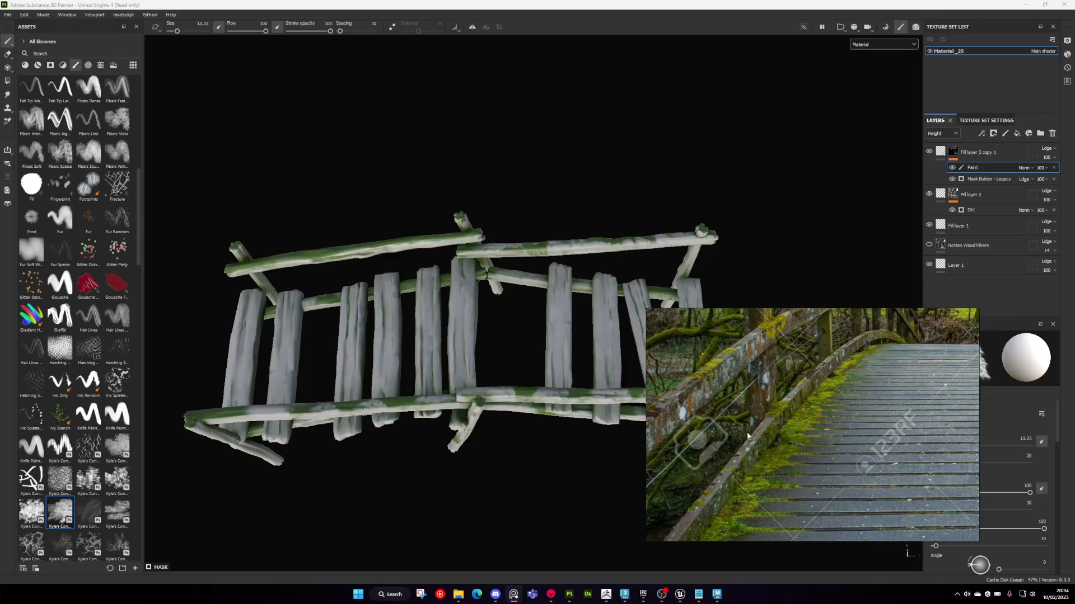
left_click_drag(749, 429, 751, 450)
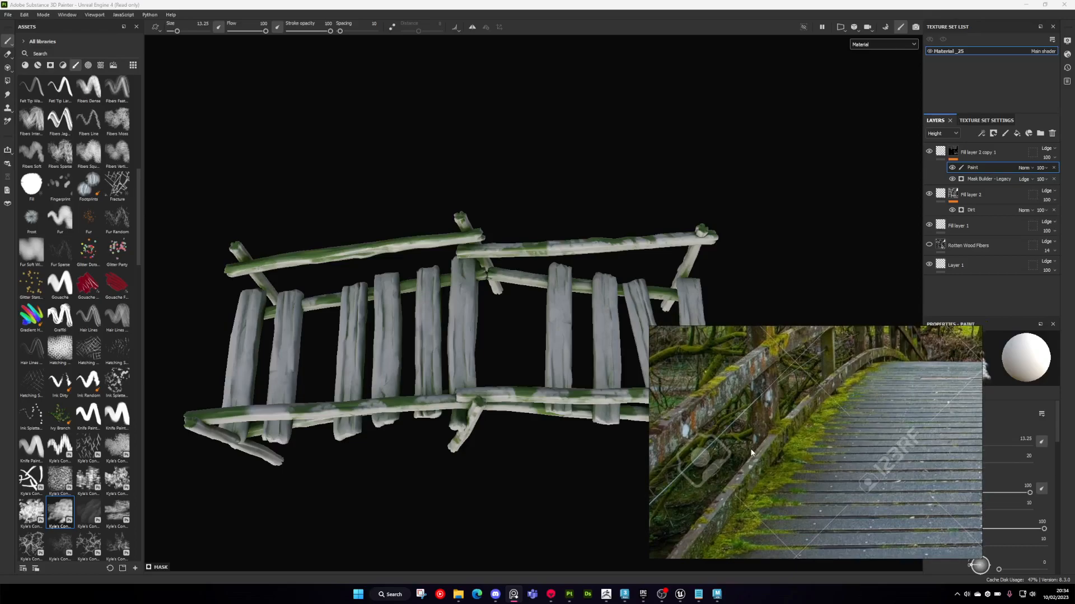
left_click_drag(708, 426, 764, 446)
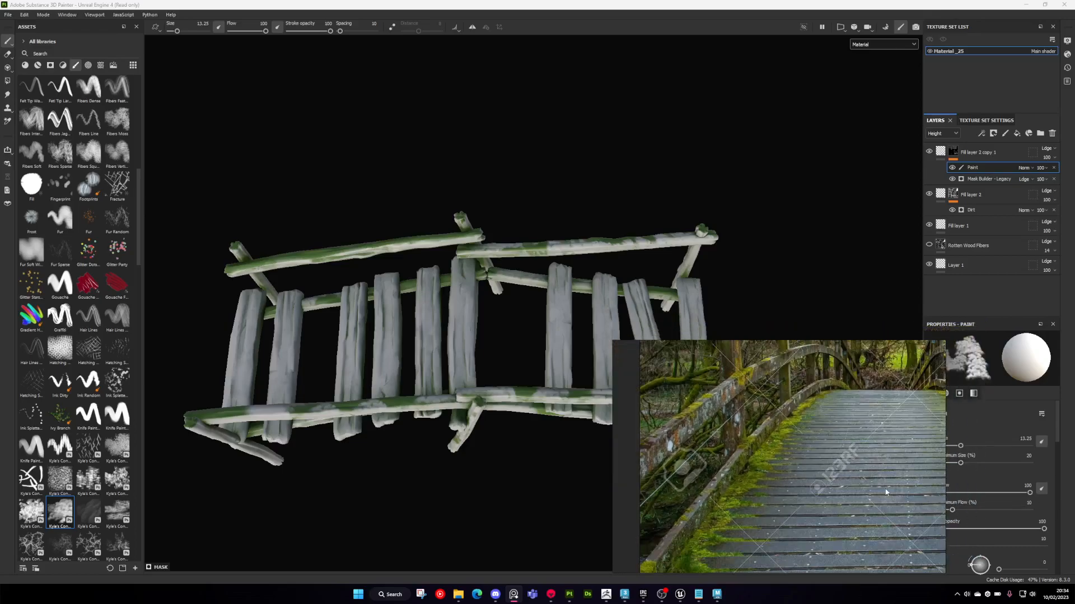
scroll(782, 499, "down", 2)
middle_click_drag(782, 500, 709, 501)
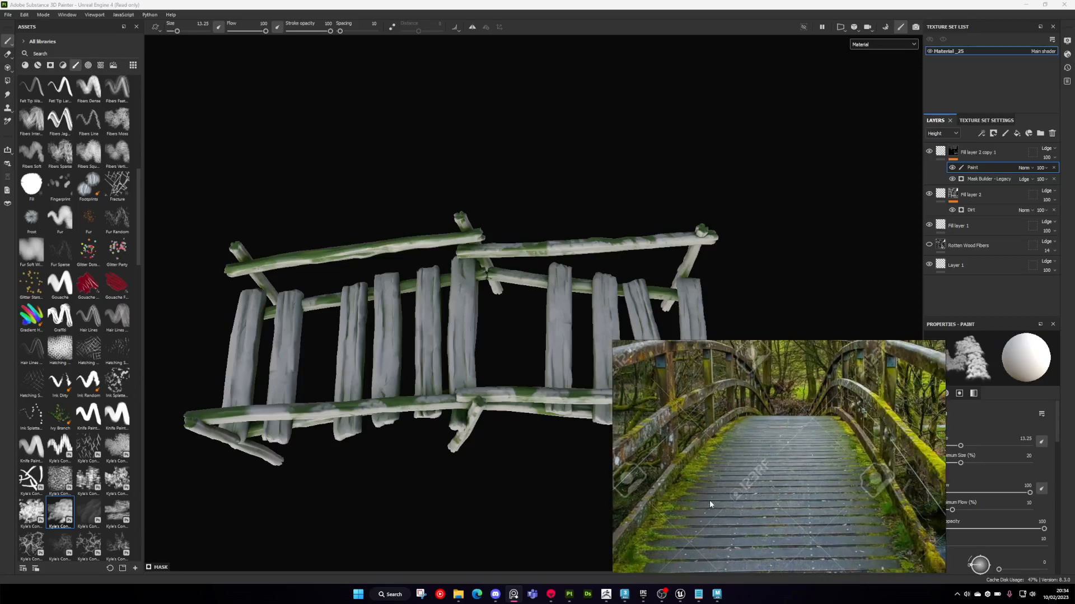
right_click_drag(683, 416, 689, 409)
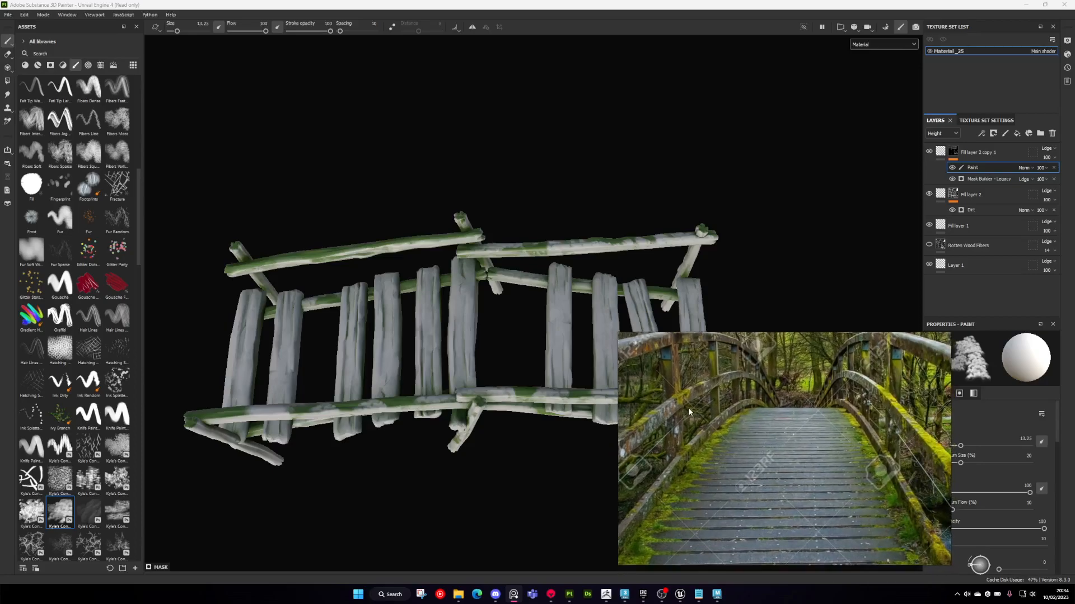
- Move the reference photo beside the bridge and inspect the moss distribution on the planks, railings and posts from several angles
right_click_drag(823, 436, 911, 426)
left_click_drag(507, 344, 456, 238, "alt")
middle_click_drag(456, 238, 551, 254, "alt")
right_click_drag(550, 254, 663, 254, "alt")
mouse_move(663, 254)
left_mouse_down("alt")
mouse_move(675, 227)
mouse_move(699, 240)
mouse_move(207, 266)
mouse_move(428, 271)
mouse_move(542, 257)
left_mouse_up("alt")
key("x")
right_click_drag(542, 257, 447, 269, "alt")
left_click_drag(448, 269, 627, 347, "alt")
middle_click_drag(627, 347, 561, 317, "alt")
left_click_drag(561, 317, 578, 318, "alt")
right_click_drag(579, 318, 566, 347, "alt")
left_click_drag(566, 347, 614, 360, "alt")
left_click_drag(457, 330, 477, 280, "alt")
middle_click_drag(477, 280, 448, 331, "alt")
right_click_drag(448, 331, 509, 313, "alt")
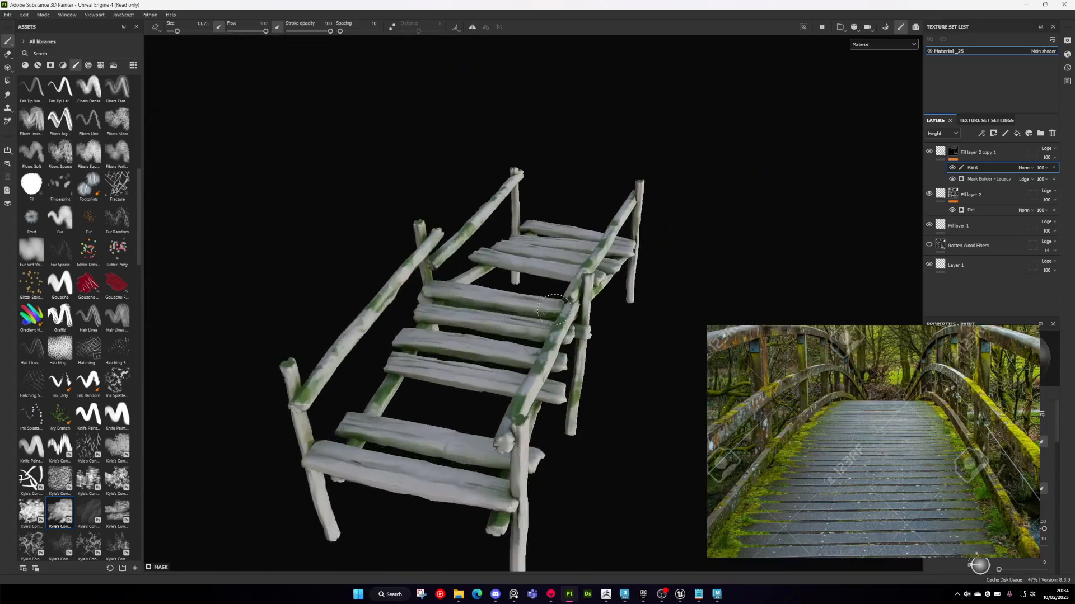
- Shift the reference photo away from the bridge and paint moss patches onto the plank ends beside the near railing
left_click_drag(509, 313, 482, 296, "alt")
right_click_drag(823, 429, 857, 423)
left_click_drag(534, 371, 610, 380, "alt")
left_click_drag(331, 321, 358, 334, "alt")
middle_click_drag(358, 333, 442, 285, "alt")
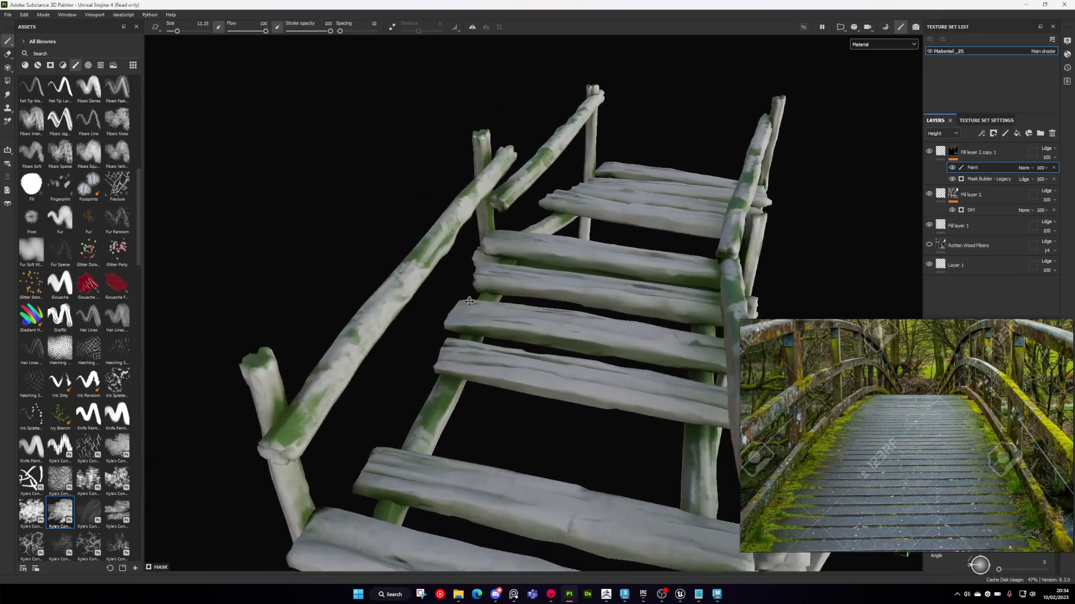
right_click_drag(442, 285, 511, 232, "alt")
mouse_move(509, 238)
left_mouse_down("alt")
mouse_move(470, 239)
mouse_move(420, 354)
left_mouse_up("alt")
left_click(410, 392)
left_click_drag(392, 441, 366, 469)
mouse_move(421, 456)
middle_mouse_down("alt")
mouse_move(468, 391)
mouse_move(488, 335)
middle_mouse_up("alt")
right_click_drag(488, 335, 413, 442, "alt")
mouse_move(368, 446)
left_mouse_down()
mouse_move(362, 484)
mouse_move(398, 514)
mouse_move(344, 471)
left_mouse_up()
mouse_move(344, 471)
left_mouse_down("alt")
mouse_move(358, 467)
mouse_move(381, 415)
left_mouse_up("alt")
right_click_drag(381, 414, 351, 429, "alt")
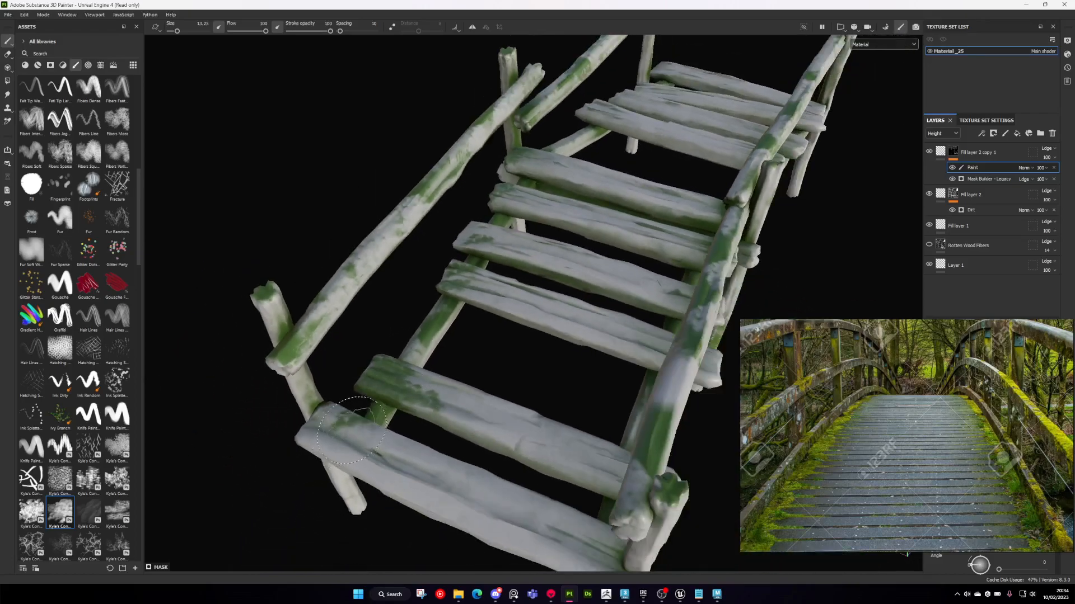
- Paint moss onto the bare plank ends at the opposite end of the bridge
mouse_move(293, 444)
left_mouse_down("alt")
mouse_move(425, 443)
mouse_move(609, 419)
mouse_move(576, 381)
mouse_move(604, 391)
mouse_move(582, 400)
left_mouse_up("alt")
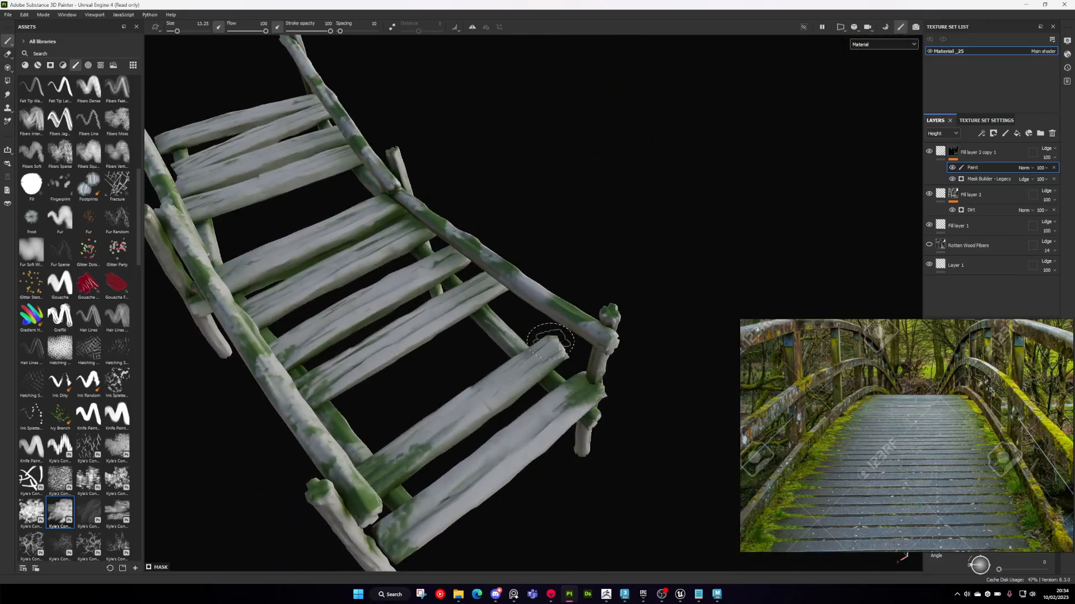
left_click_drag(477, 286, 518, 259, "alt")
right_click_drag(517, 258, 470, 279, "alt")
mouse_move(470, 281)
left_mouse_down()
mouse_move(585, 280)
mouse_move(543, 267)
mouse_move(526, 235)
mouse_move(492, 263)
mouse_move(537, 286)
left_mouse_up()
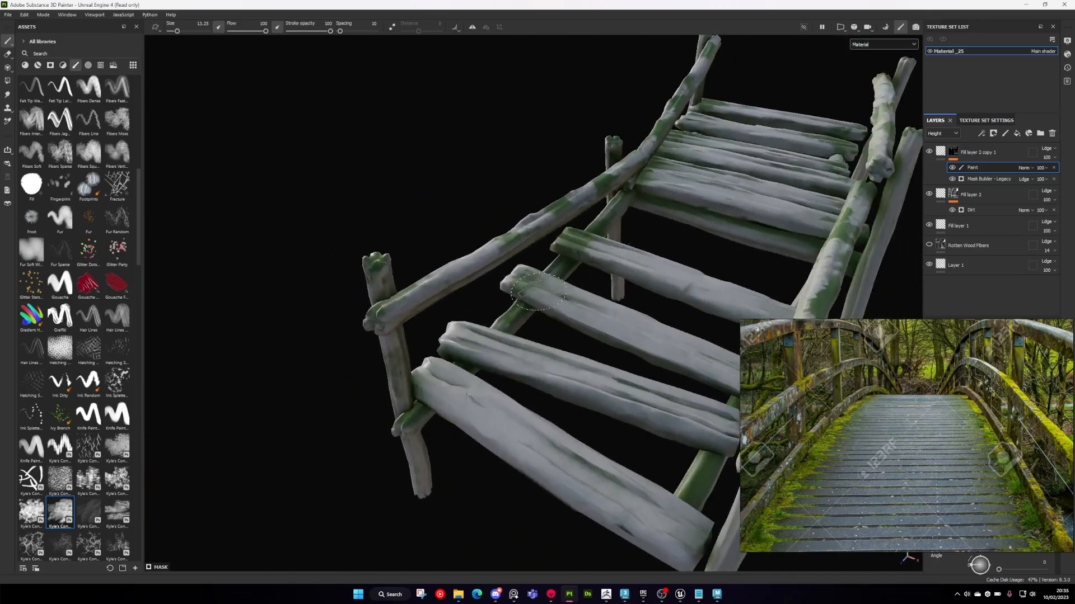
left_click(627, 339)
left_click_drag(447, 366, 445, 369)
mouse_move(457, 327)
left_mouse_down()
mouse_move(449, 341)
mouse_move(610, 345)
left_mouse_up()
- Inspect the moss coverage on the planks, railings and posts of the whole bridge from several angles
scroll(450, 341, "down", 3)
scroll(560, 336, "down", 3)
left_click_drag(504, 381, 706, 368, "alt")
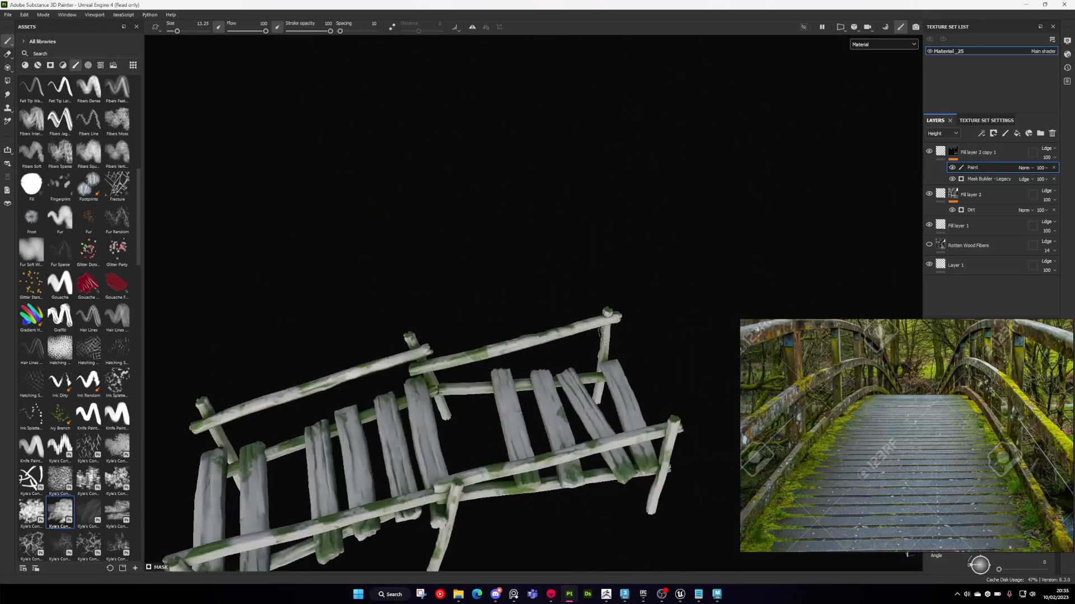
middle_click_drag(560, 386, 582, 269, "alt")
left_click_drag(582, 268, 715, 279, "alt")
middle_click_drag(707, 219, 592, 220, "alt")
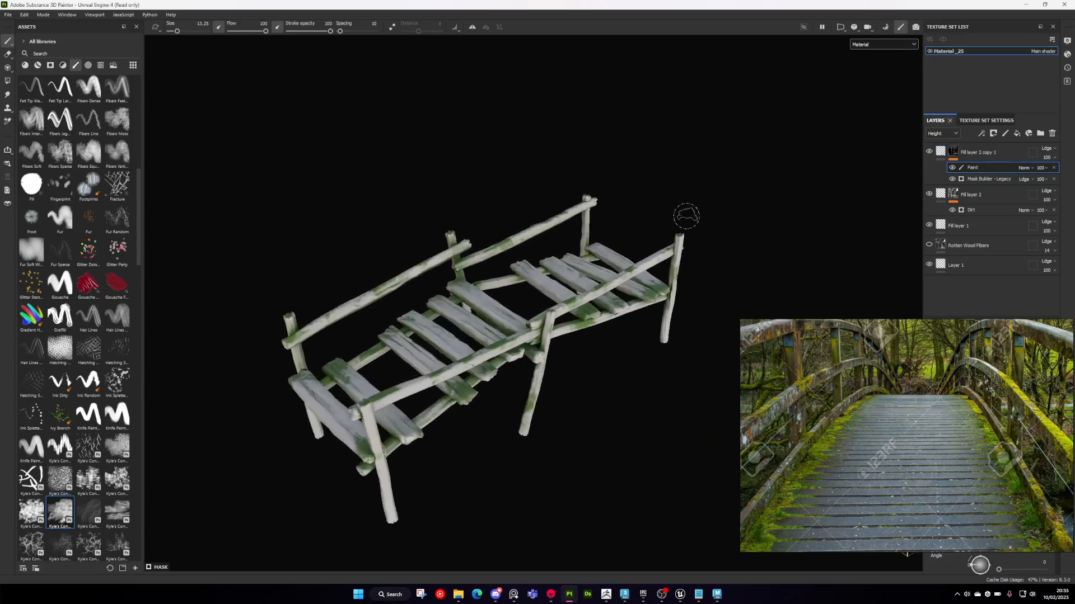
scroll(529, 344, "up", 3)
left_click_drag(529, 344, 644, 352, "alt")
- Examine the reference photo's mossy deck edges up close and move the photo out of the workspace
right_click_drag(927, 424, 776, 422)
scroll(776, 422, "down", 5)
middle_click_drag(776, 422, 820, 529)
scroll(744, 446, "up", 7)
middle_click_drag(766, 449, 736, 453)
scroll(755, 417, "down", 2)
mouse_move(771, 427)
right_mouse_down()
mouse_move(848, 385)
mouse_move(905, 421)
mouse_move(1074, 418)
right_mouse_up()
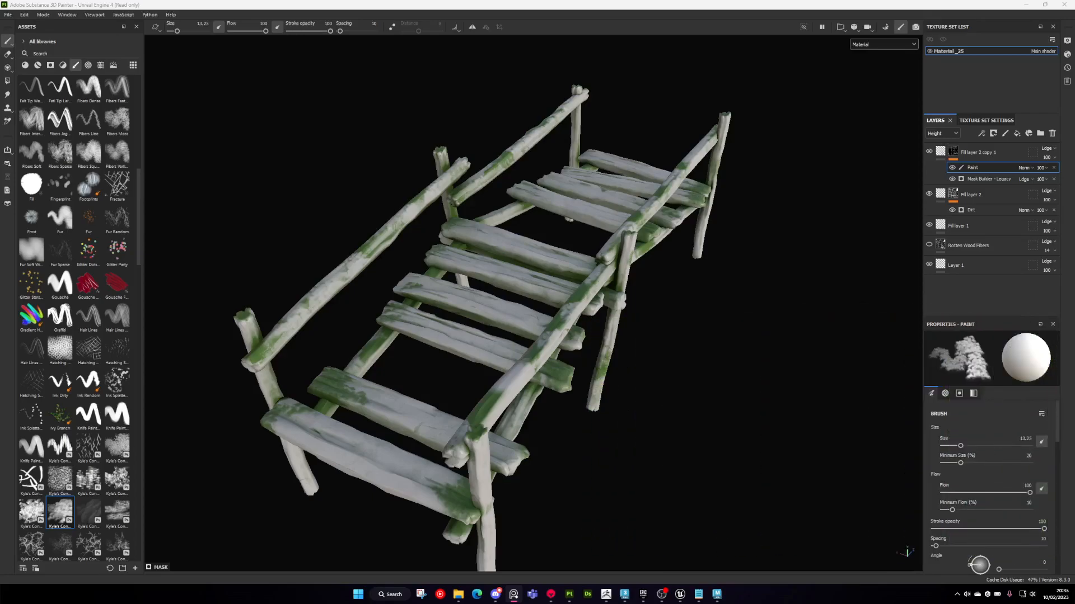
scroll(730, 192, "down", 2)
left_click_drag(728, 194, 686, 202, "alt")
- Add a fill layer above the moss layer, with only its user1 channel active and set to 1
left_click(980, 152)
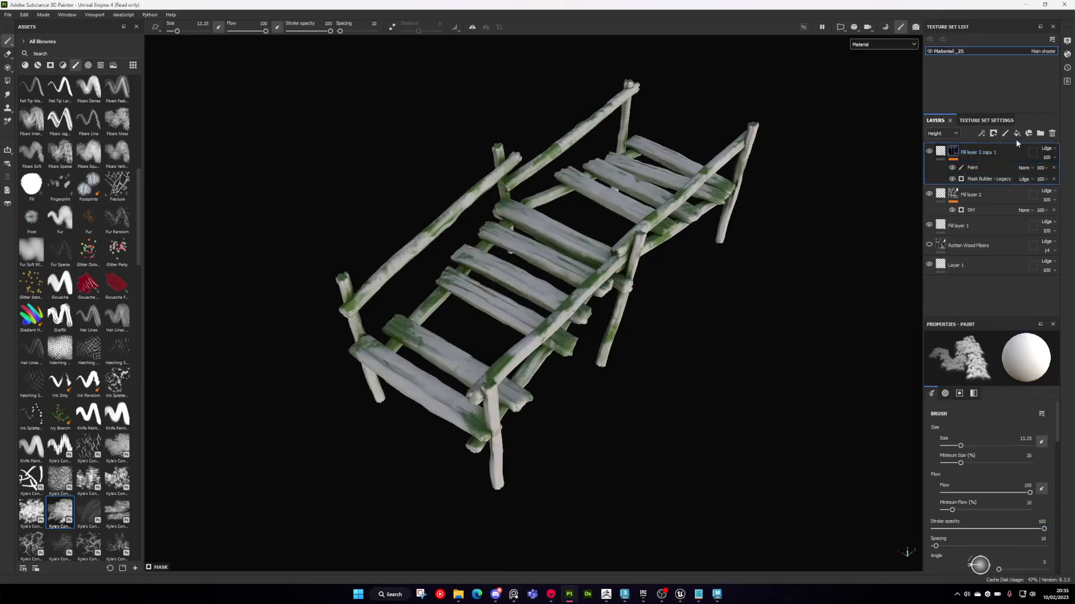
left_click(1016, 134)
left_click(964, 245)
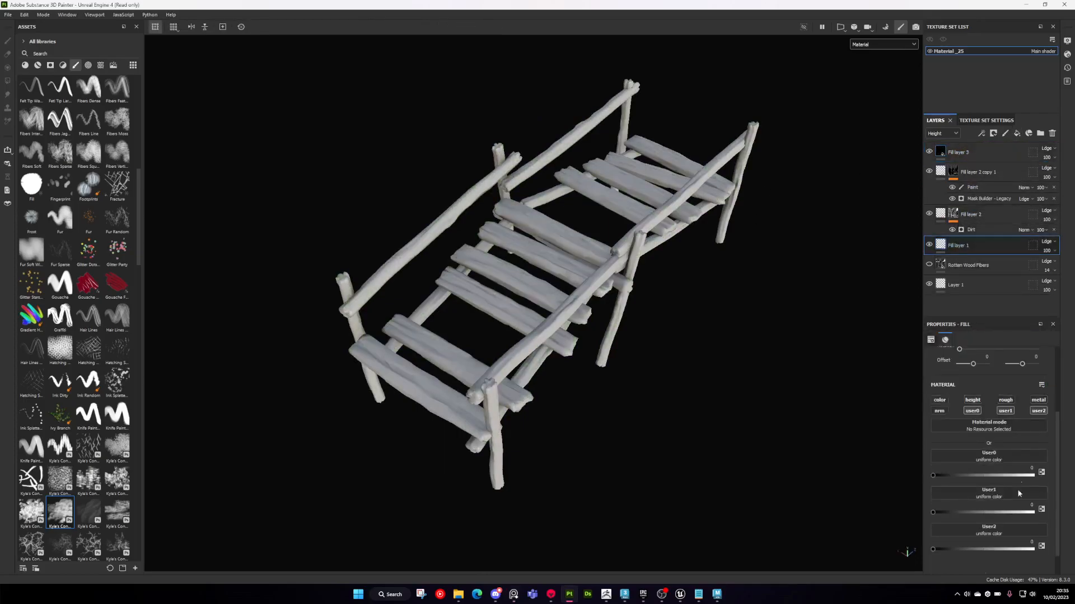
left_click(962, 154)
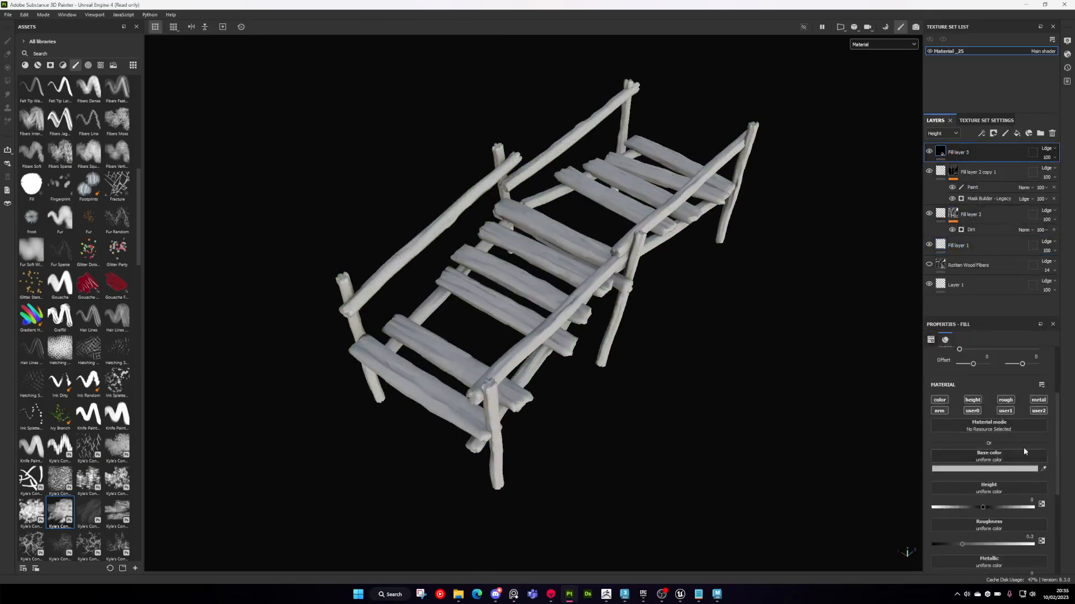
left_click(1006, 411)
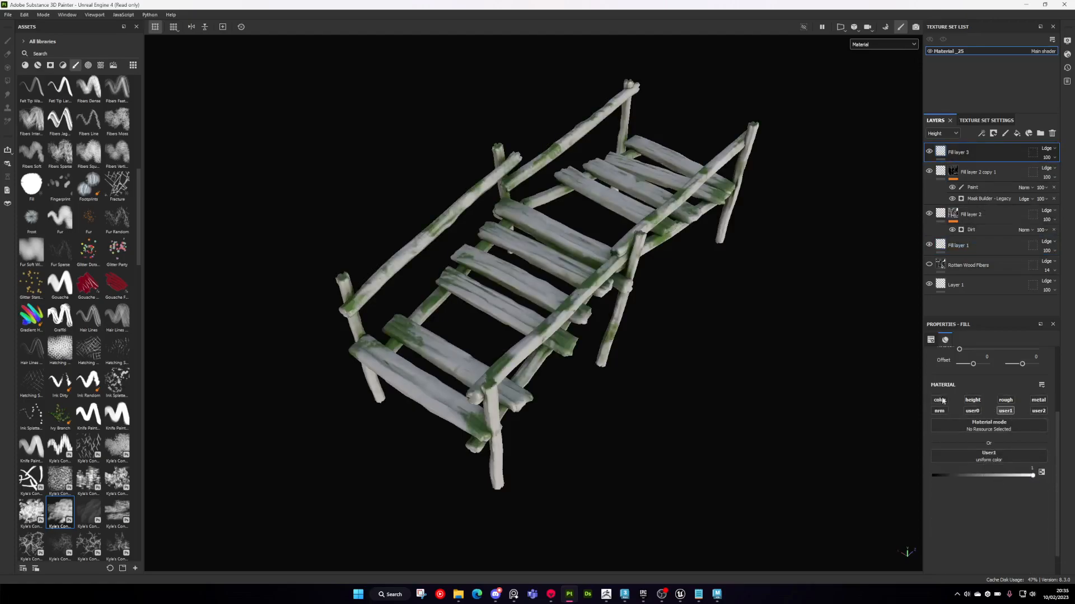
- Display only the User1 channel on the bridge and open the mask and effect options of the new fill layer
scroll(637, 231, "up", 3)
left_click(865, 44)
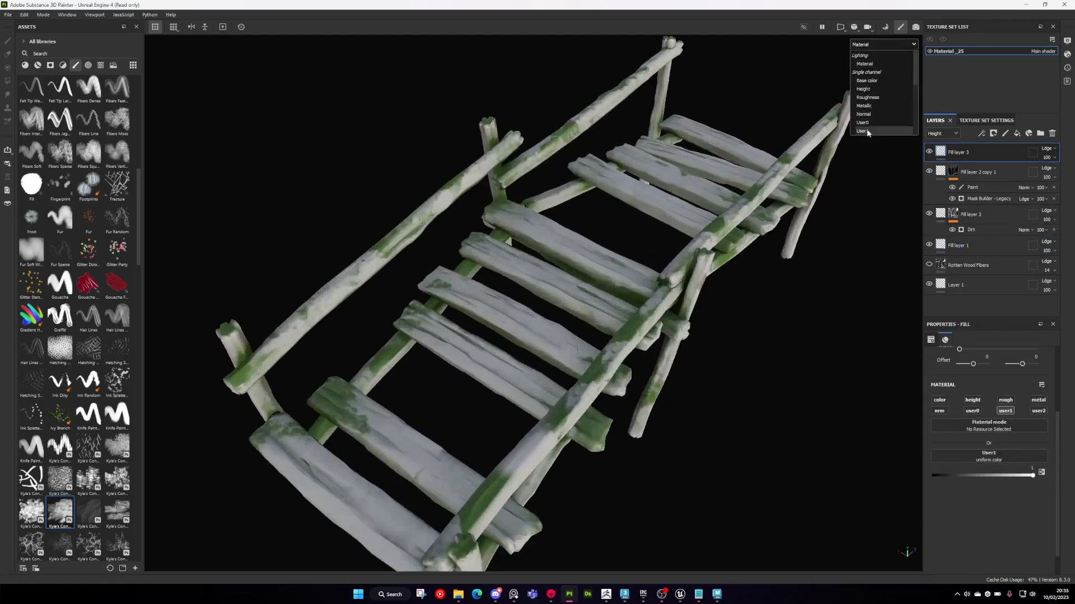
left_click(868, 131)
right_click(944, 161)
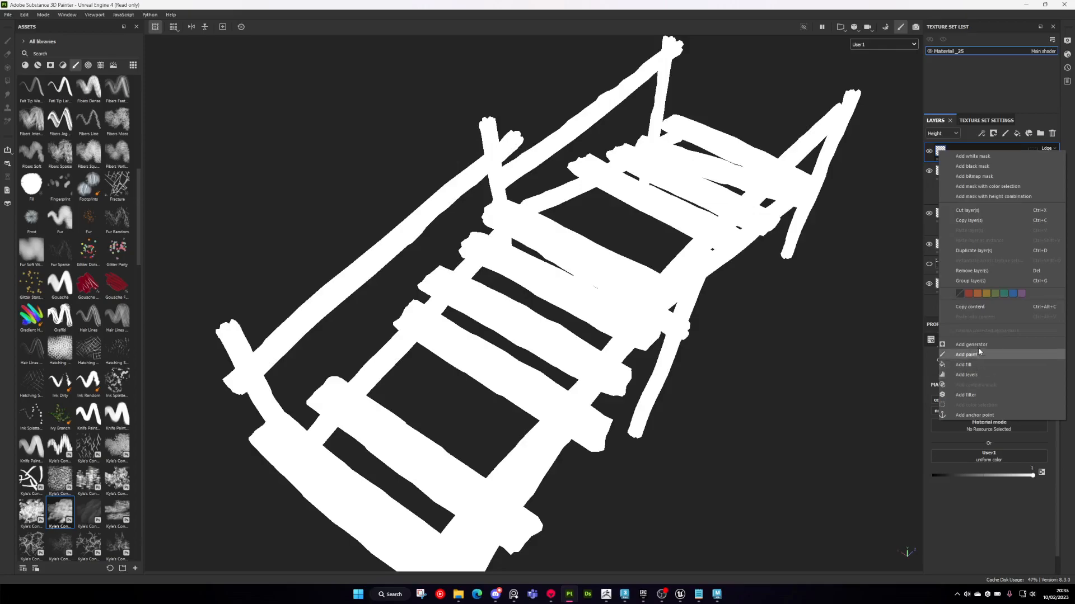
- Add a black mask to Fill layer 3
left_click(986, 168)
right_click(953, 152)
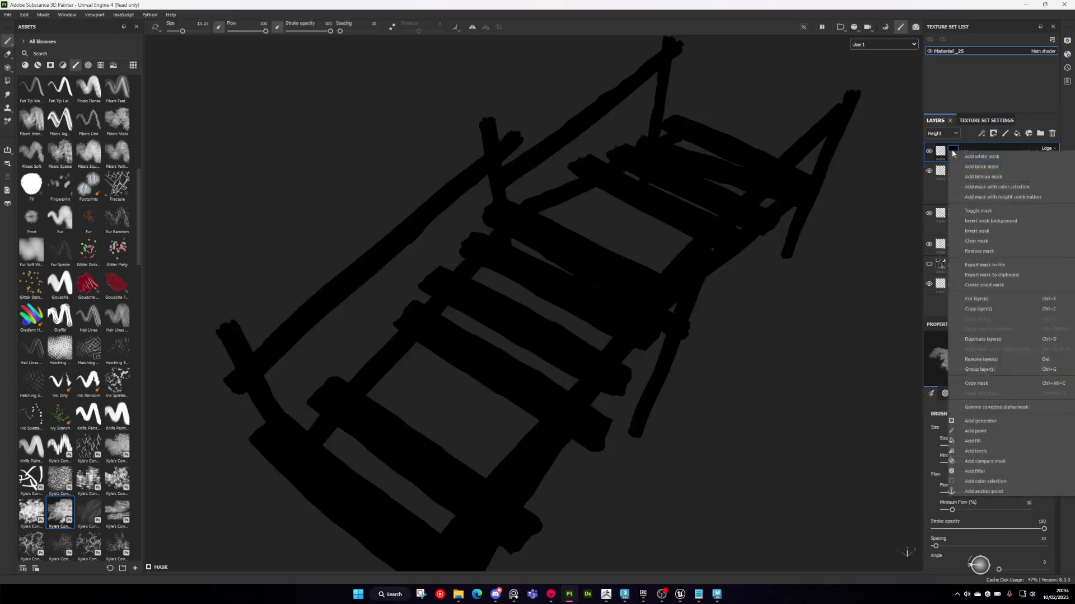
left_click(974, 422)
left_click(973, 366)
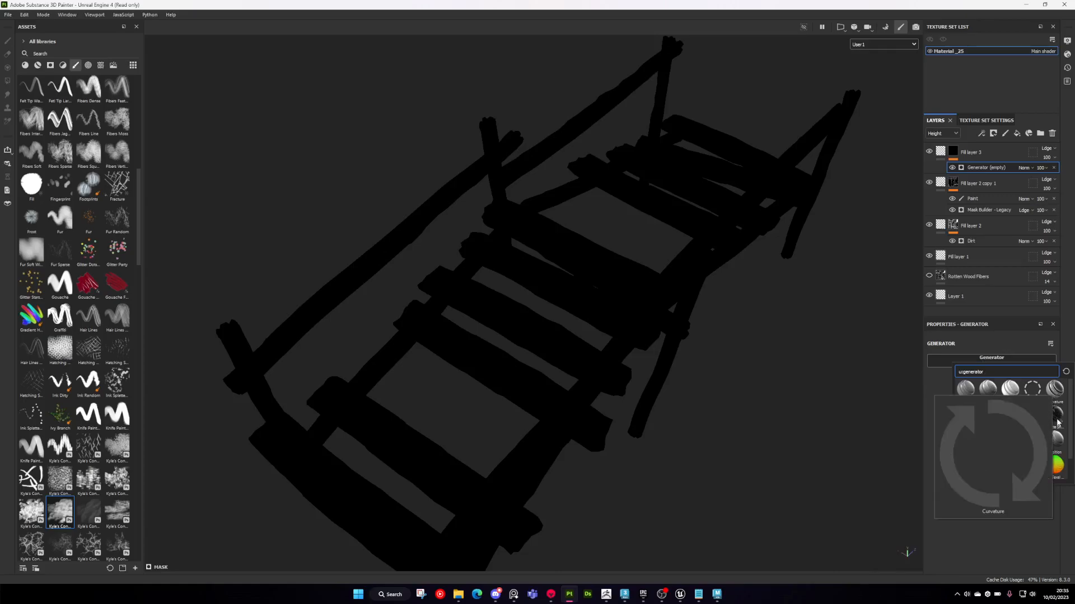
left_click_drag(1069, 415, 1068, 439)
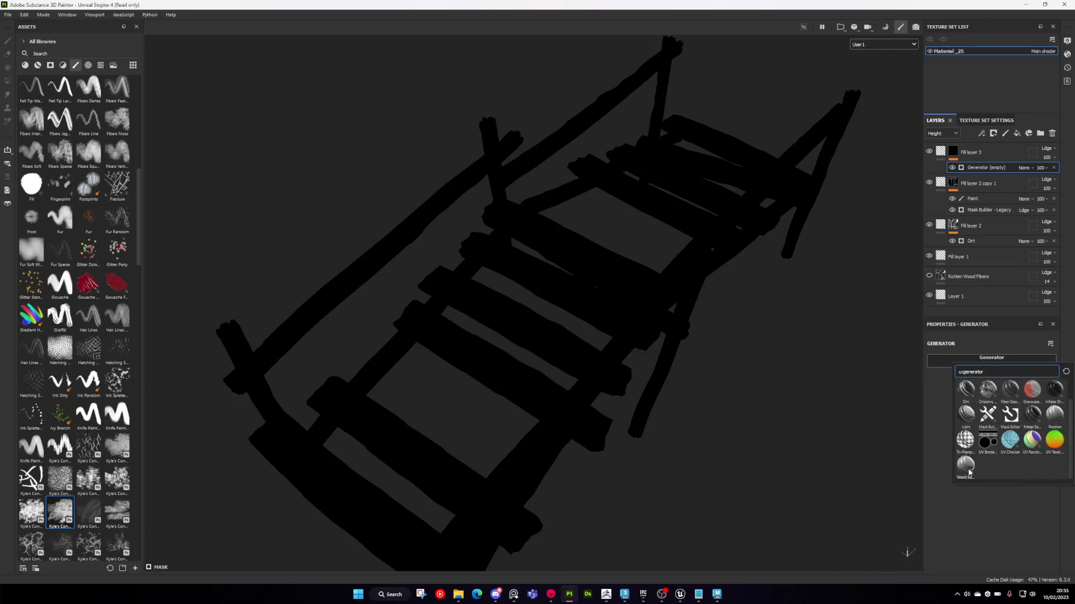
left_click(937, 417)
left_click_drag(546, 319, 733, 263, "alt")
left_click(1053, 168)
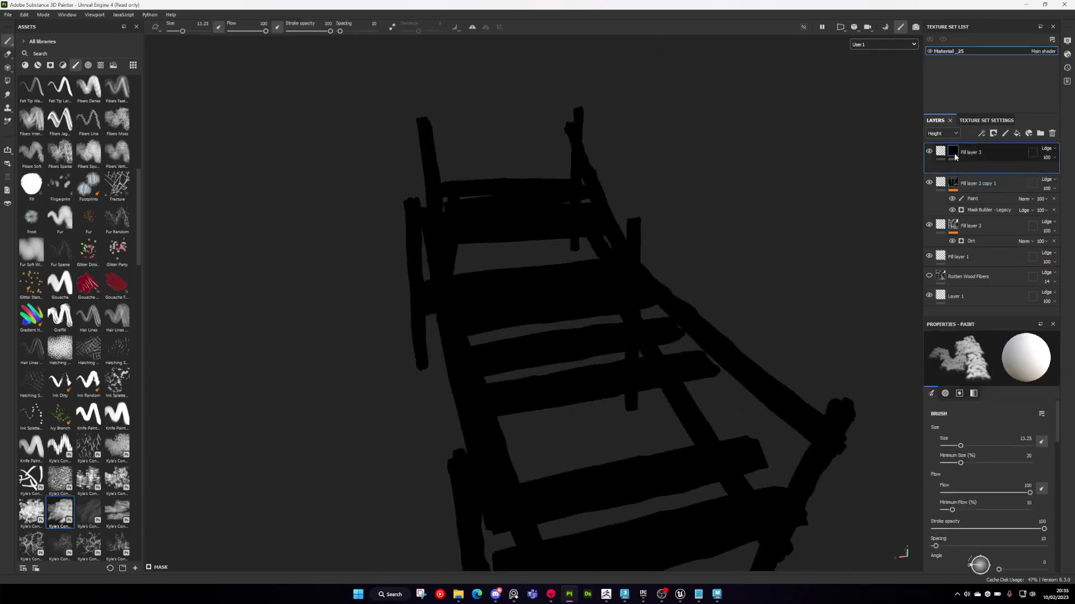
- Add a paint effect to Fill layer 3's mask and paint mottled white patches on the first plank ends at the bridge's far section
right_click(953, 150)
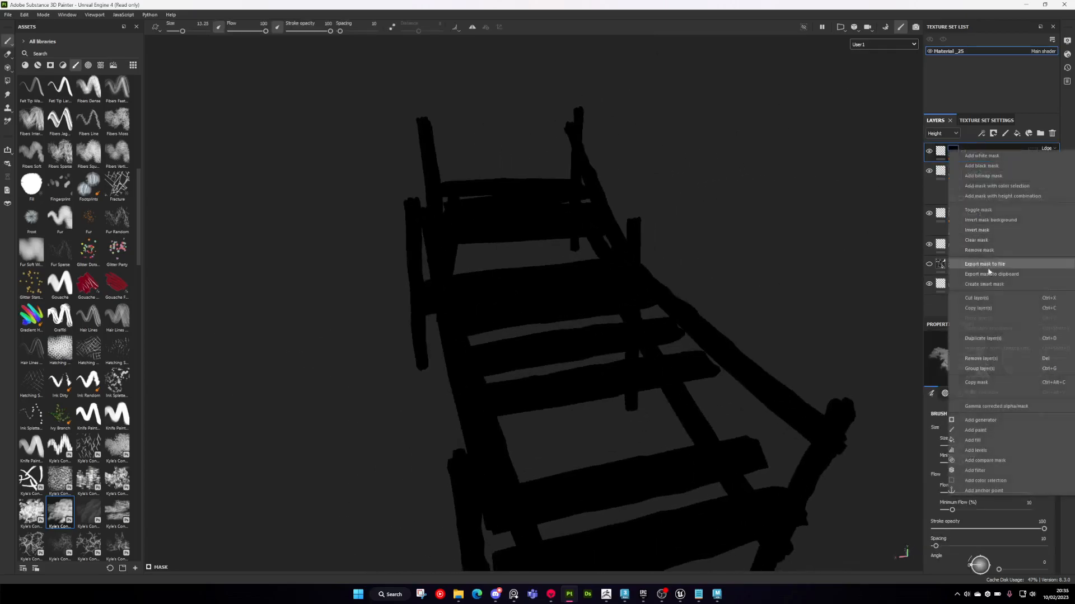
left_click(983, 432)
mouse_move(726, 451)
left_mouse_down("alt")
mouse_move(705, 443)
mouse_move(741, 436)
mouse_move(713, 390)
mouse_move(741, 479)
mouse_move(767, 498)
mouse_move(744, 509)
left_mouse_up("alt")
mouse_move(414, 450)
left_mouse_down()
mouse_move(480, 447)
mouse_move(444, 479)
mouse_move(532, 501)
mouse_move(529, 476)
left_mouse_up()
left_click_drag(531, 386, 504, 370)
mouse_move(441, 388)
left_mouse_down()
mouse_move(509, 412)
mouse_move(527, 240)
mouse_move(516, 328)
mouse_move(546, 300)
left_mouse_up()
mouse_move(549, 298)
left_mouse_down()
mouse_move(455, 300)
mouse_move(448, 332)
mouse_move(476, 252)
mouse_move(515, 249)
mouse_move(520, 369)
mouse_move(537, 300)
mouse_move(579, 378)
mouse_move(566, 350)
mouse_move(482, 367)
mouse_move(475, 379)
left_mouse_up()
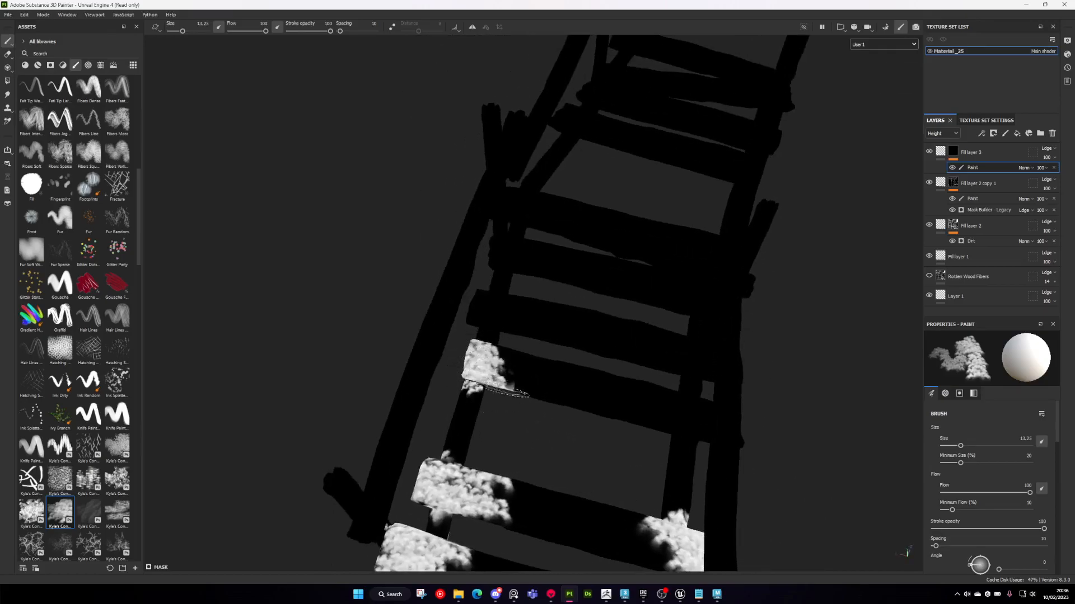
left_click_drag(699, 418, 722, 398, "alt")
left_click_drag(694, 389, 728, 387)
- Paint white patches on the remaining plank ends of the far section, covering their outer faces and both sides
mouse_move(684, 417)
left_mouse_down("alt")
mouse_move(643, 389)
mouse_move(705, 409)
mouse_move(593, 430)
left_mouse_up("alt")
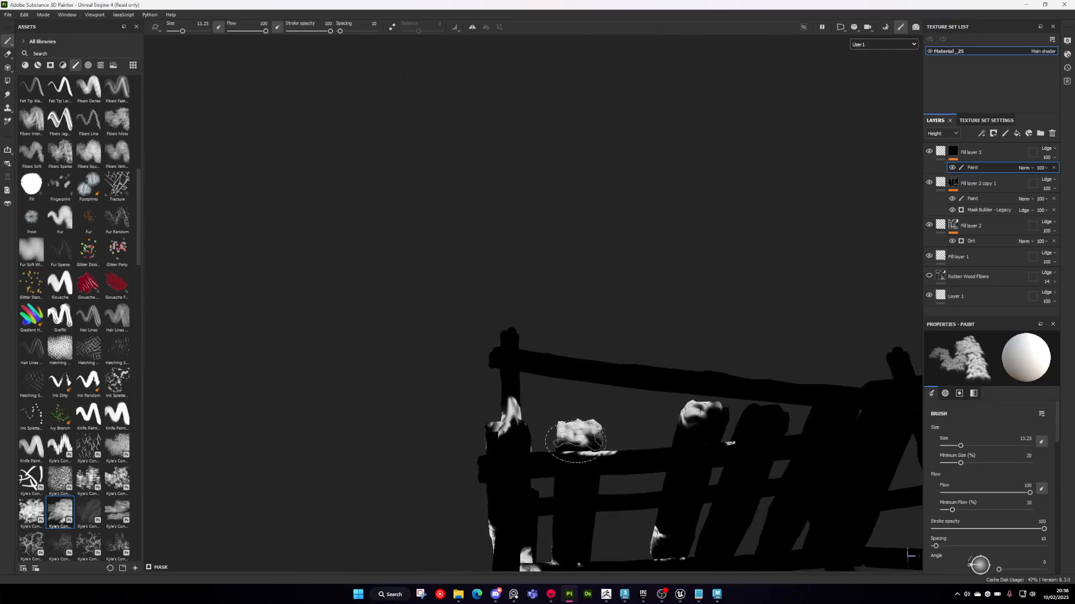
mouse_move(506, 435)
left_mouse_down("alt")
mouse_move(535, 311)
mouse_move(473, 413)
mouse_move(576, 367)
mouse_move(504, 354)
mouse_move(529, 249)
mouse_move(489, 318)
mouse_move(527, 312)
mouse_move(605, 339)
mouse_move(442, 254)
mouse_move(567, 355)
mouse_move(619, 349)
mouse_move(653, 291)
mouse_move(628, 384)
mouse_move(619, 368)
mouse_move(636, 420)
mouse_move(653, 384)
mouse_move(649, 346)
mouse_move(595, 379)
mouse_move(660, 364)
mouse_move(605, 360)
mouse_move(622, 320)
left_mouse_up("alt")
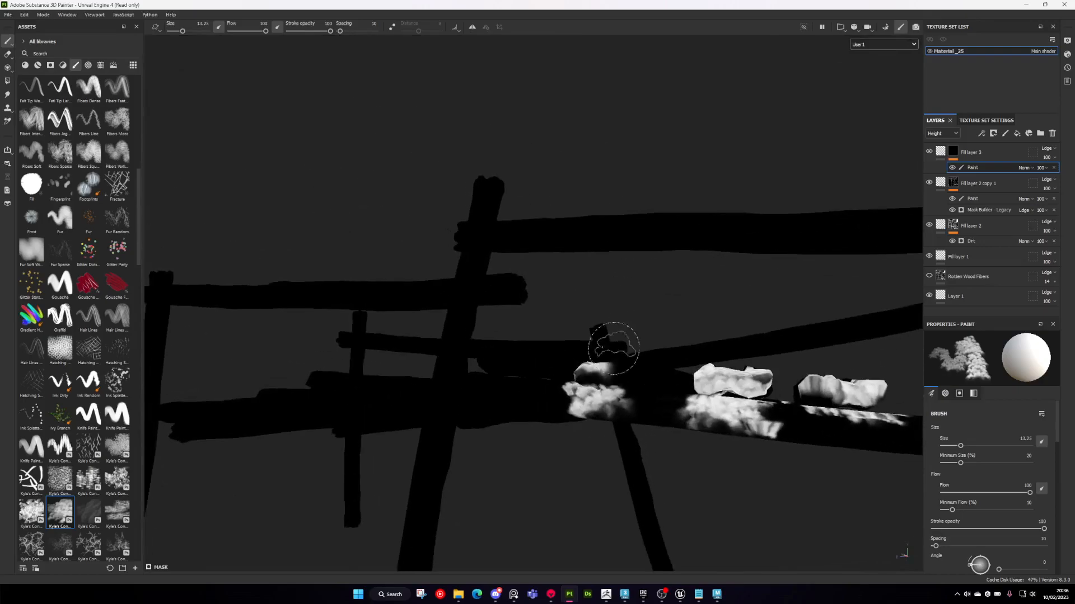
mouse_move(650, 374)
left_mouse_down("alt")
mouse_move(629, 371)
mouse_move(621, 392)
mouse_move(700, 465)
mouse_move(671, 353)
mouse_move(599, 324)
mouse_move(683, 300)
mouse_move(608, 301)
left_mouse_up("alt")
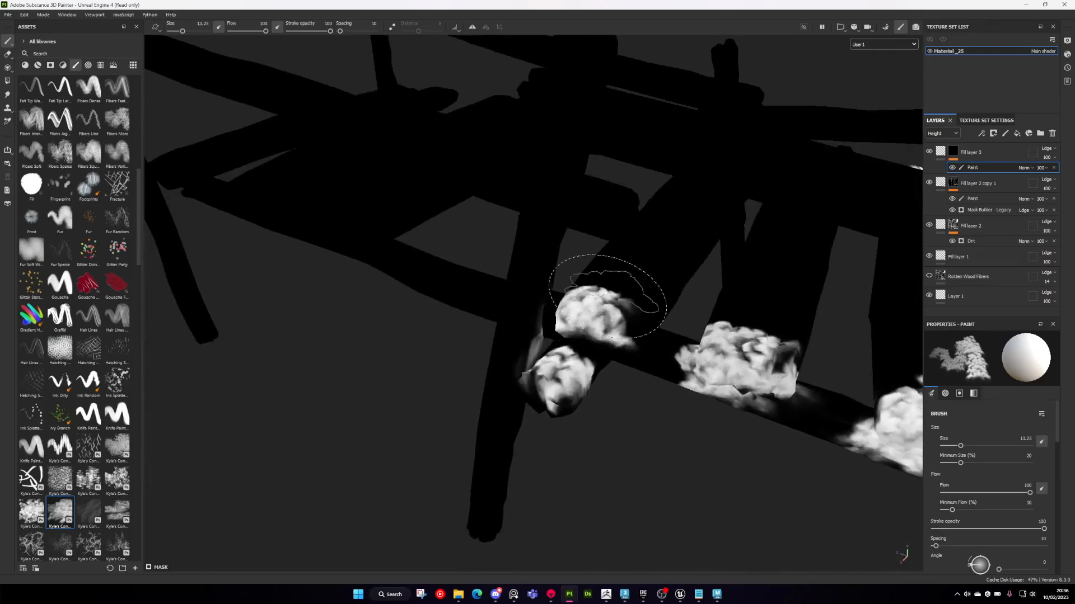
mouse_move(644, 339)
left_mouse_down("alt")
mouse_move(610, 325)
mouse_move(545, 330)
left_mouse_up("alt")
left_click_drag(586, 297, 584, 292, "alt")
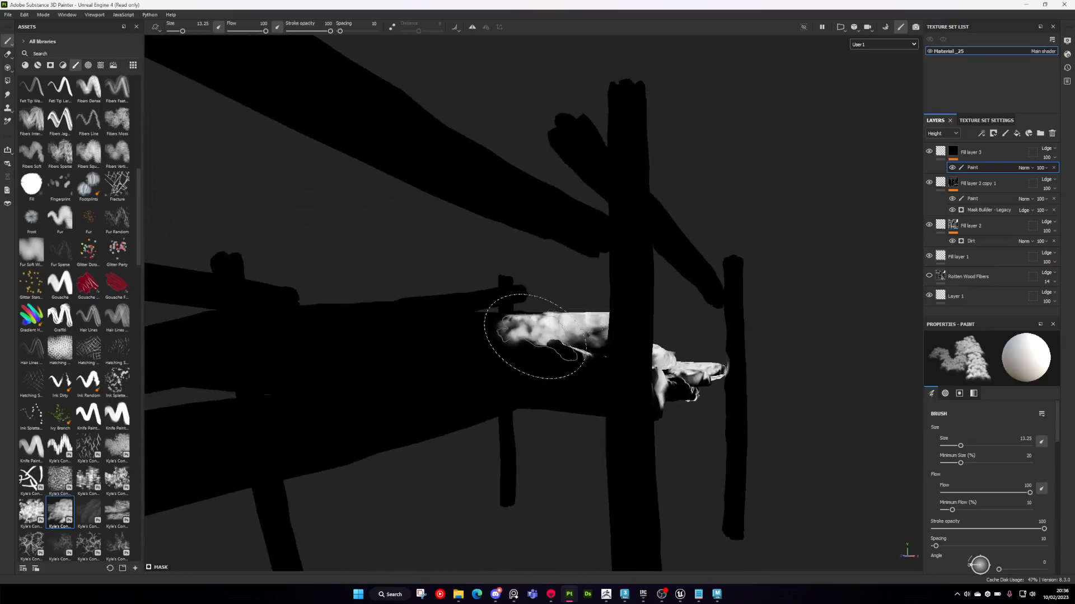
mouse_move(579, 333)
left_mouse_down("alt")
mouse_move(671, 467)
mouse_move(619, 283)
mouse_move(495, 263)
mouse_move(467, 300)
mouse_move(206, 177)
left_mouse_up("alt")
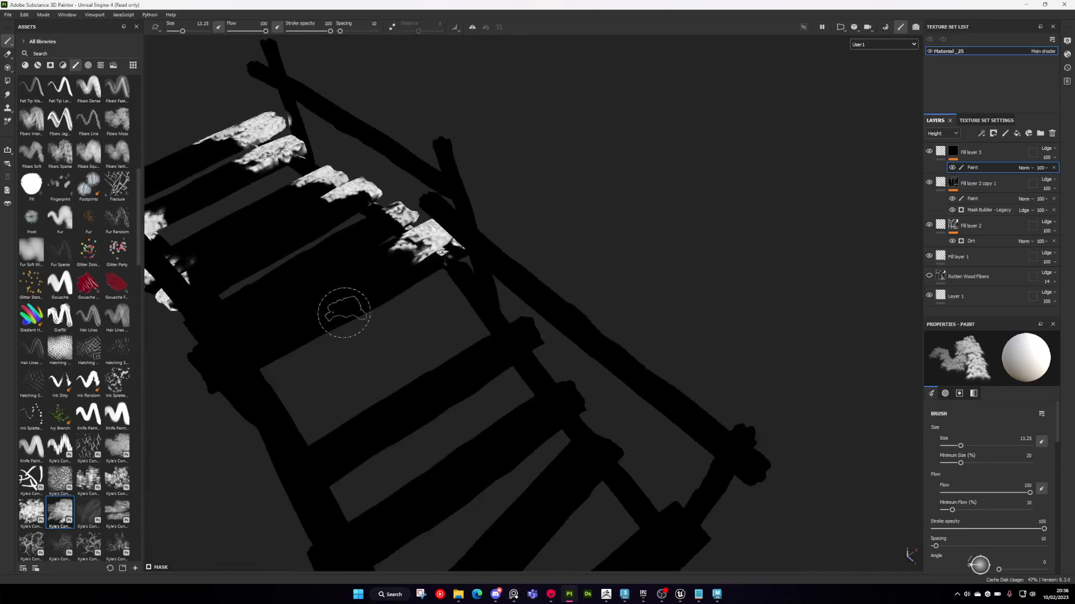
- Paint white patches on the plank ends along one side of the bridge's near section
mouse_move(505, 393)
left_mouse_down("alt")
mouse_move(280, 243)
mouse_move(401, 319)
mouse_move(449, 273)
mouse_move(336, 241)
mouse_move(503, 313)
mouse_move(513, 329)
mouse_move(505, 392)
left_mouse_up("alt")
mouse_move(586, 313)
left_mouse_down("alt")
mouse_move(537, 325)
mouse_move(511, 288)
mouse_move(575, 185)
mouse_move(616, 340)
mouse_move(647, 275)
mouse_move(708, 276)
mouse_move(619, 276)
mouse_move(538, 360)
mouse_move(633, 312)
left_mouse_up("alt")
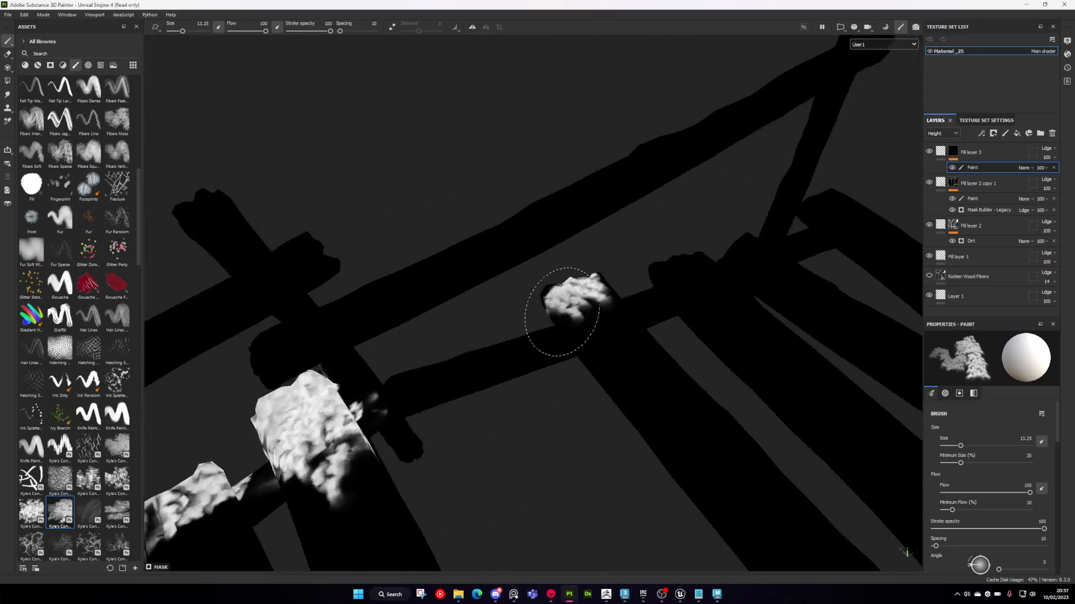
mouse_move(649, 349)
left_mouse_down("alt")
mouse_move(612, 300)
mouse_move(660, 228)
mouse_move(900, 431)
mouse_move(716, 389)
mouse_move(638, 341)
mouse_move(696, 408)
left_mouse_up("alt")
mouse_move(767, 431)
left_mouse_down("alt")
mouse_move(740, 372)
mouse_move(795, 241)
left_mouse_up("alt")
mouse_move(697, 318)
left_mouse_down("alt")
mouse_move(724, 375)
mouse_move(750, 278)
mouse_move(644, 283)
mouse_move(629, 240)
left_mouse_up("alt")
mouse_move(708, 336)
left_mouse_down("alt")
mouse_move(708, 287)
mouse_move(771, 401)
mouse_move(811, 408)
mouse_move(710, 378)
mouse_move(696, 456)
mouse_move(679, 412)
mouse_move(817, 446)
left_mouse_up("alt")
mouse_move(531, 266)
left_mouse_down("alt")
mouse_move(648, 276)
mouse_move(539, 317)
left_mouse_up("alt")
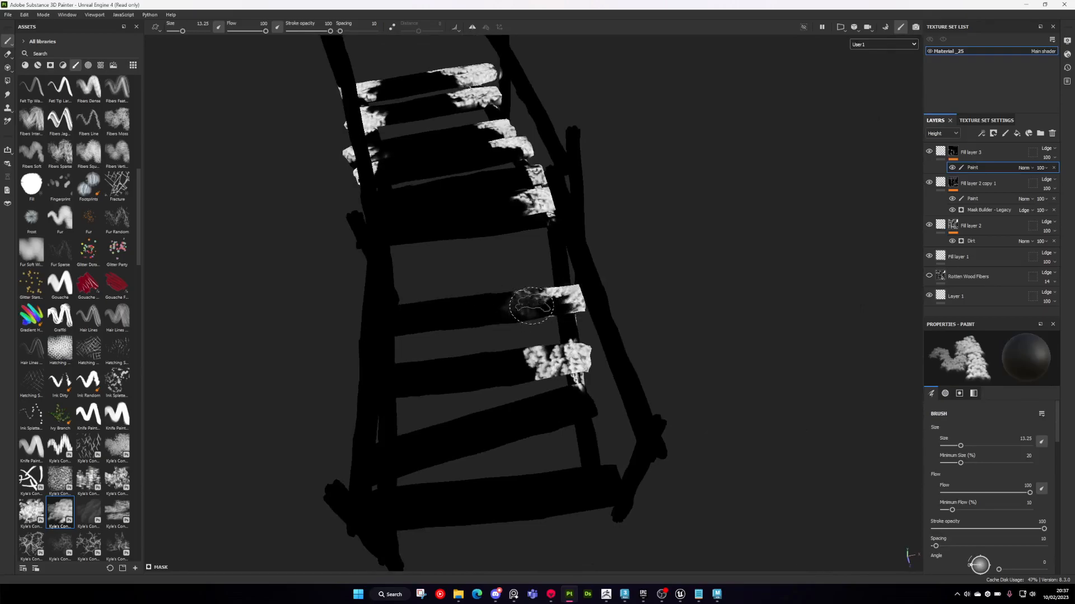
mouse_move(548, 302)
left_mouse_down("alt")
mouse_move(576, 336)
mouse_move(604, 416)
left_mouse_up("alt")
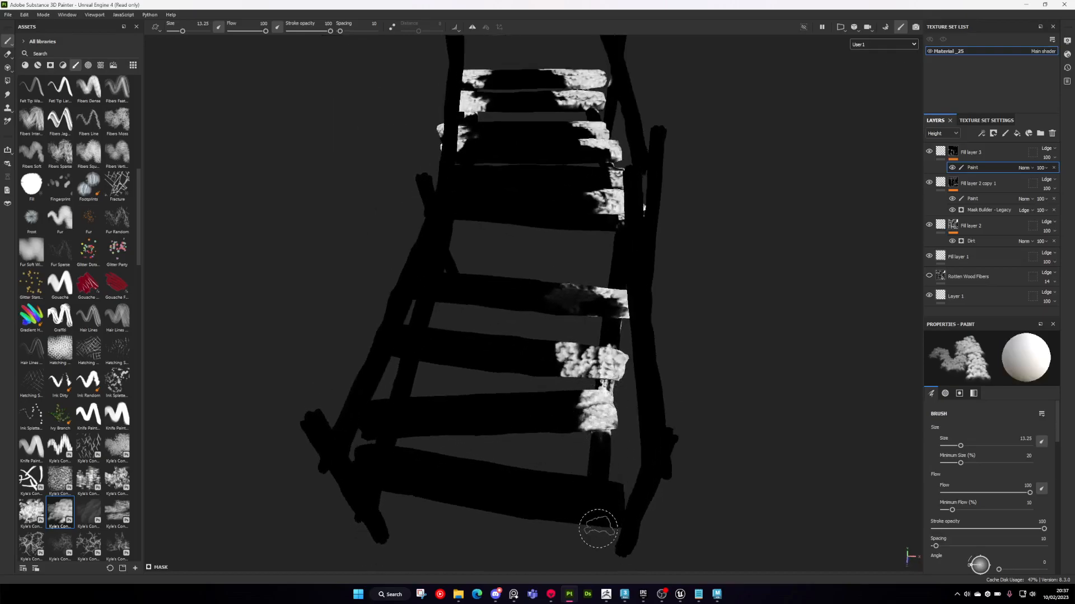
- Paint white patches on the last near plank and on the opposite ends of the near section's planks
mouse_move(560, 500)
left_mouse_down("alt")
mouse_move(492, 427)
mouse_move(463, 425)
mouse_move(437, 401)
left_mouse_up("alt")
scroll(448, 403, "up", 5)
mouse_move(469, 362)
left_mouse_down()
mouse_move(454, 362)
mouse_move(504, 365)
left_mouse_up()
mouse_move(503, 365)
left_mouse_down("alt")
mouse_move(566, 329)
mouse_move(546, 364)
left_mouse_up("alt")
mouse_move(429, 367)
left_mouse_down()
mouse_move(415, 391)
mouse_move(669, 336)
left_mouse_up()
left_click_drag(596, 341, 568, 353)
left_click_drag(568, 353, 626, 359, "alt")
mouse_move(558, 326)
left_mouse_down("alt")
mouse_move(468, 348)
mouse_move(560, 305)
mouse_move(696, 292)
mouse_move(483, 307)
mouse_move(526, 316)
mouse_move(511, 311)
left_mouse_up("alt")
mouse_move(511, 311)
left_mouse_down()
mouse_move(628, 503)
mouse_move(650, 498)
mouse_move(723, 334)
mouse_move(650, 337)
left_mouse_up()
mouse_move(696, 379)
left_mouse_down("alt")
mouse_move(525, 396)
mouse_move(613, 365)
mouse_move(602, 372)
mouse_move(649, 403)
mouse_move(475, 343)
mouse_move(702, 437)
mouse_move(685, 394)
mouse_move(642, 351)
left_mouse_up("alt")
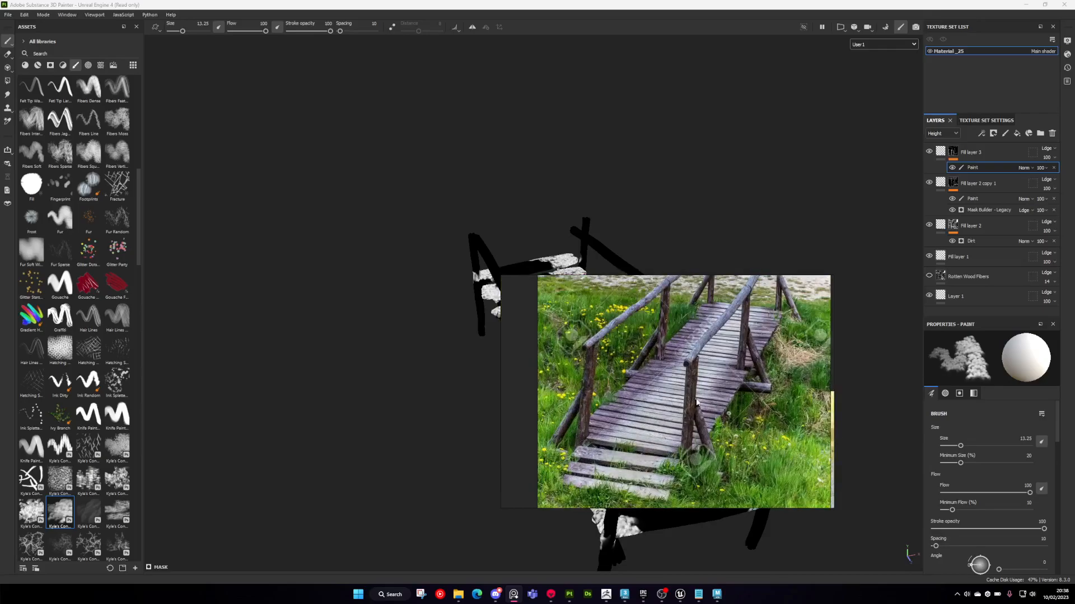
- Display the full material in the viewport, enable Fill layer 3's color channel and set its base color to black
right_click_drag(692, 375, 866, 422)
left_click_drag(588, 357, 553, 360, "alt")
key("m")
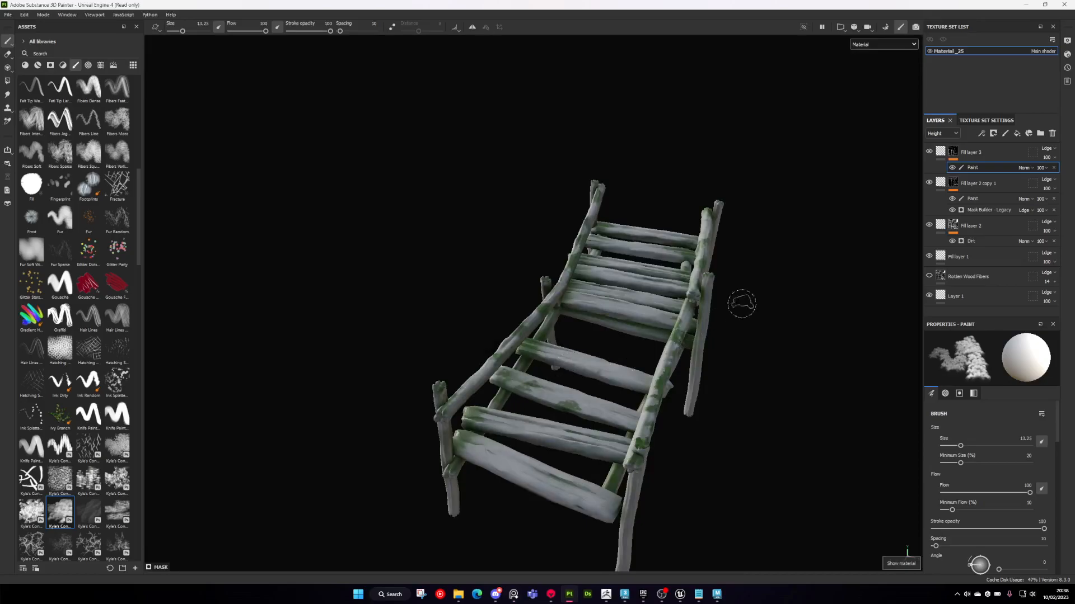
left_click(942, 153)
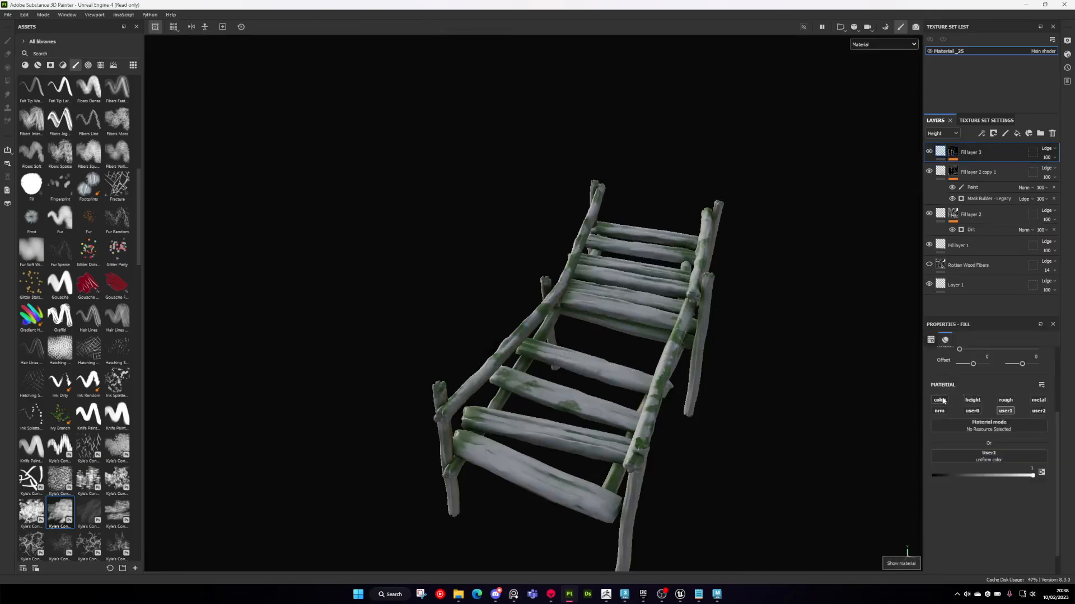
left_click(943, 401)
scroll(652, 329, "up", 3)
left_click(951, 469)
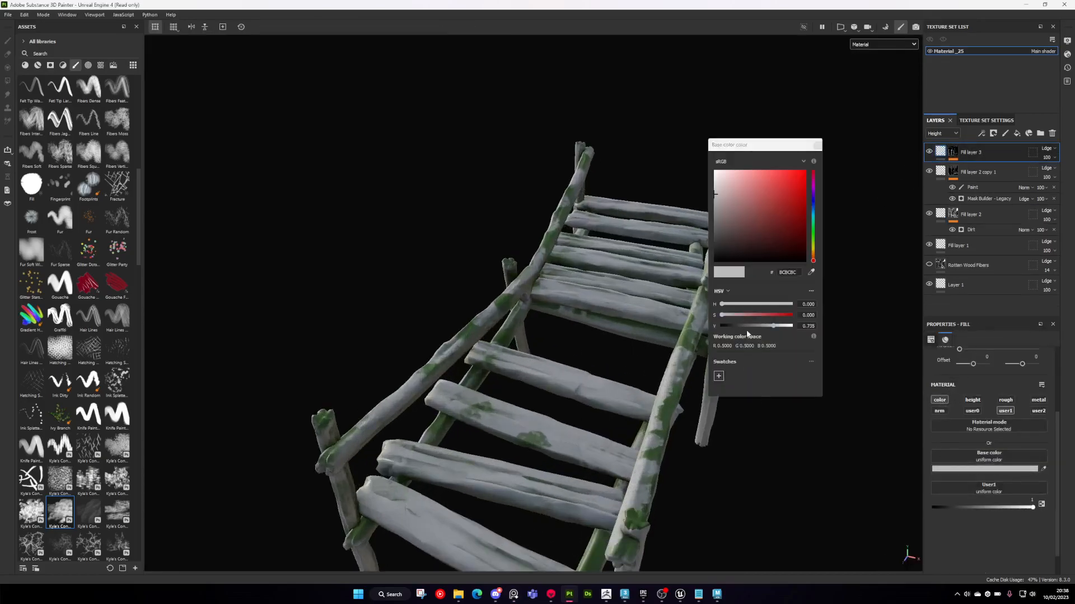
left_click_drag(747, 333, 665, 324)
left_click(817, 144)
- Show the Rotten Wood Fibers layer and examine the blackened plank ends against the wood texture
left_click_drag(584, 307, 660, 308, "alt")
right_click_drag(621, 316, 599, 352, "alt")
left_click_drag(599, 352, 585, 341, "alt")
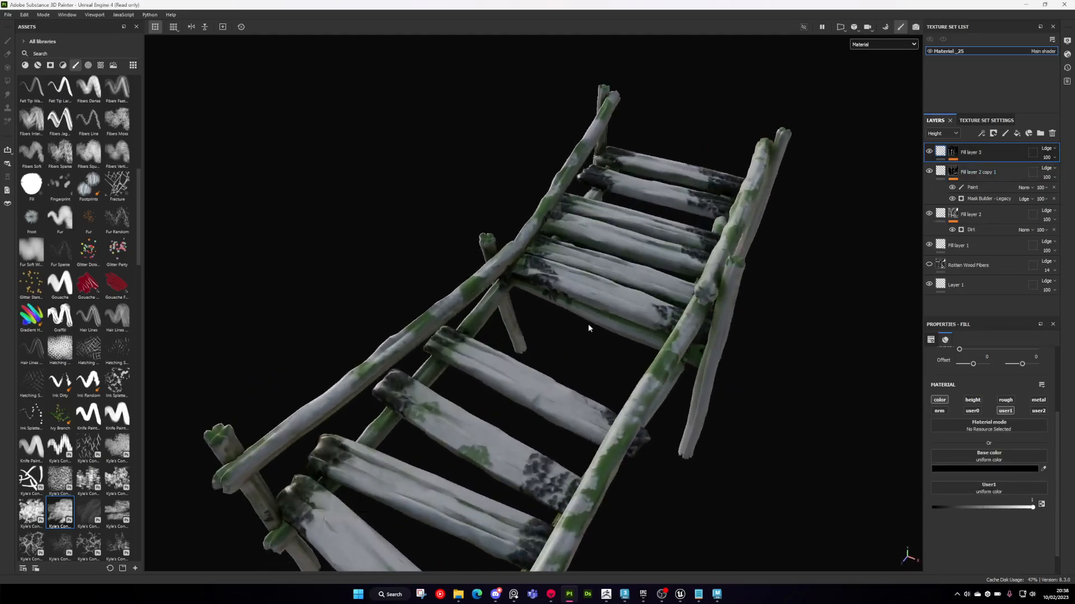
right_click_drag(585, 342, 589, 264, "alt")
left_click_drag(588, 264, 616, 227, "alt")
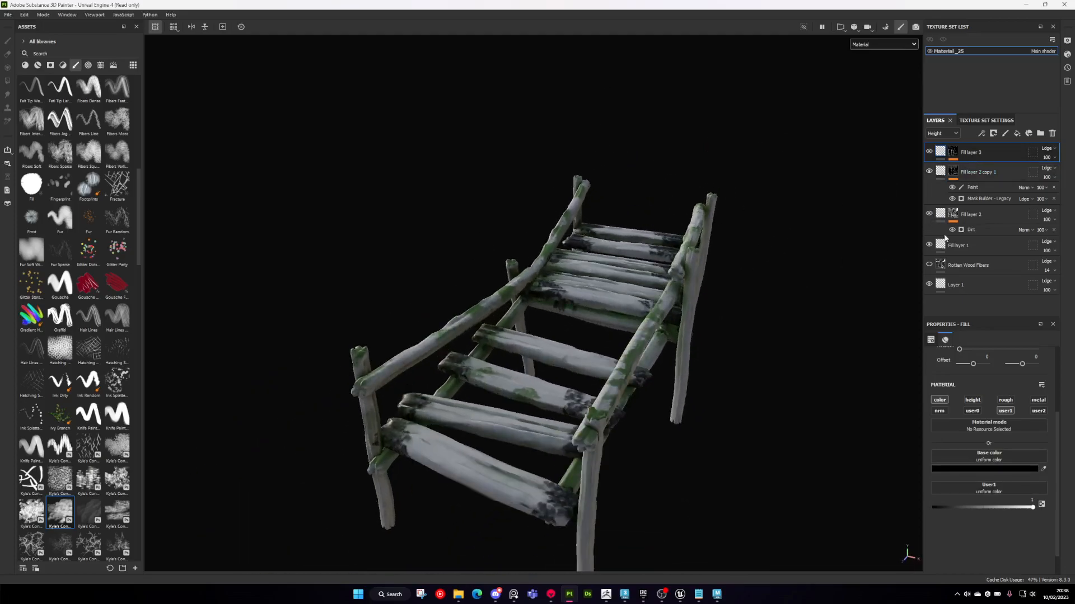
left_click(929, 266)
right_click_drag(616, 295, 554, 317, "alt")
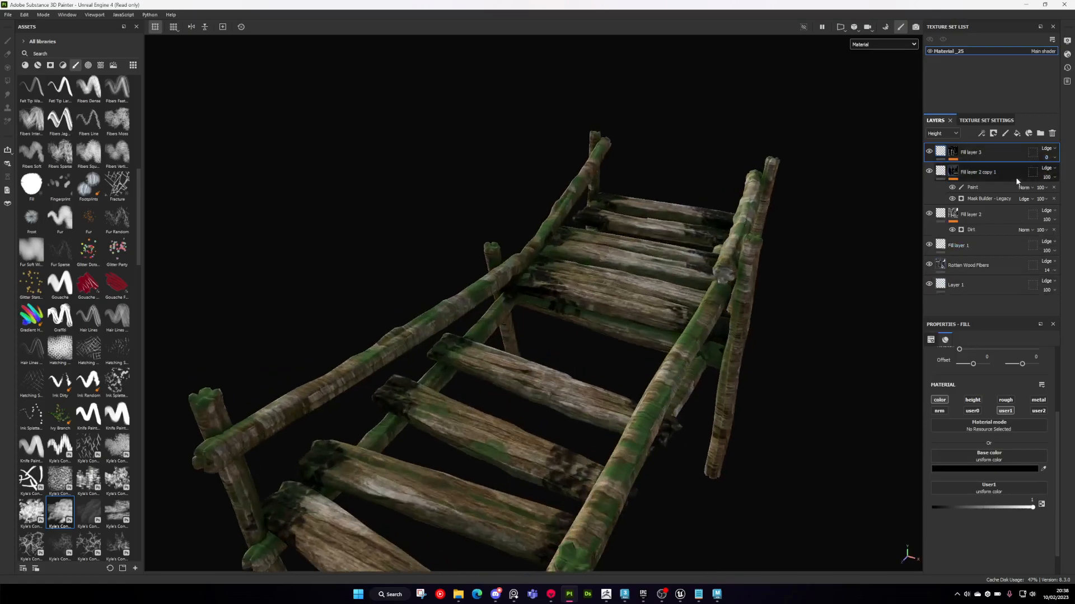
- Switch the layer stack to the Base color channel and lower Fill layer 3's opacity to 57
mouse_move(1052, 174)
left_mouse_down()
mouse_move(1072, 174)
mouse_move(1037, 175)
mouse_move(1056, 177)
left_mouse_up()
left_click(942, 145)
scroll(568, 373, "down", 3)
left_click_drag(569, 374, 485, 382, "alt")
scroll(537, 354, "up", 4)
scroll(596, 319, "up", 2)
- Inspect the softened plank ends, hide the Rotten Wood Fibers layer and display only the User1 channel in the viewport
left_click_drag(606, 324, 689, 434, "alt")
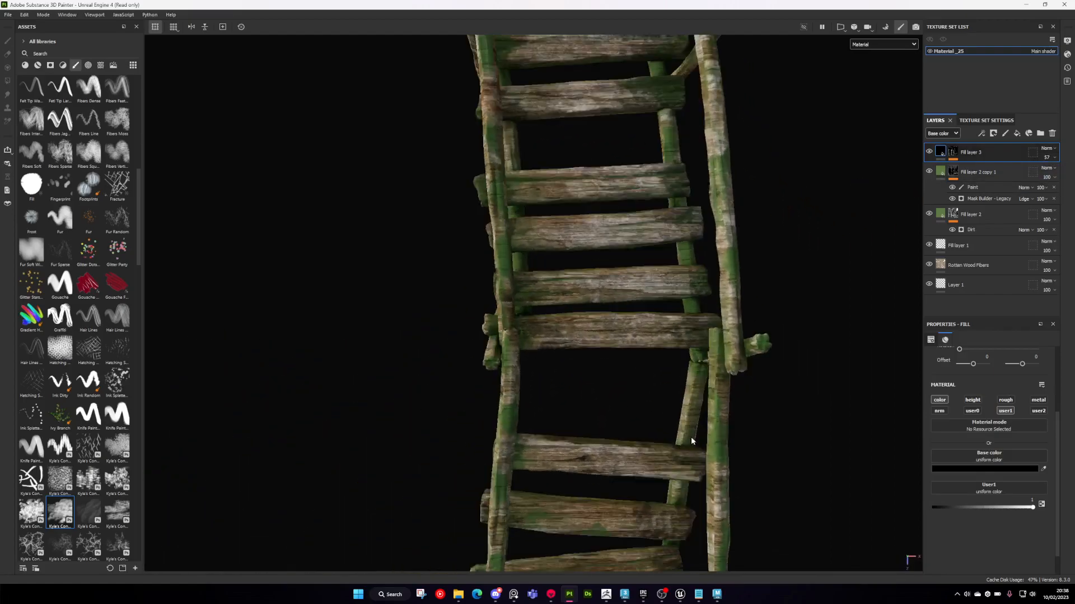
middle_click_drag(689, 435, 618, 377, "alt")
left_click_drag(618, 381, 637, 376, "alt")
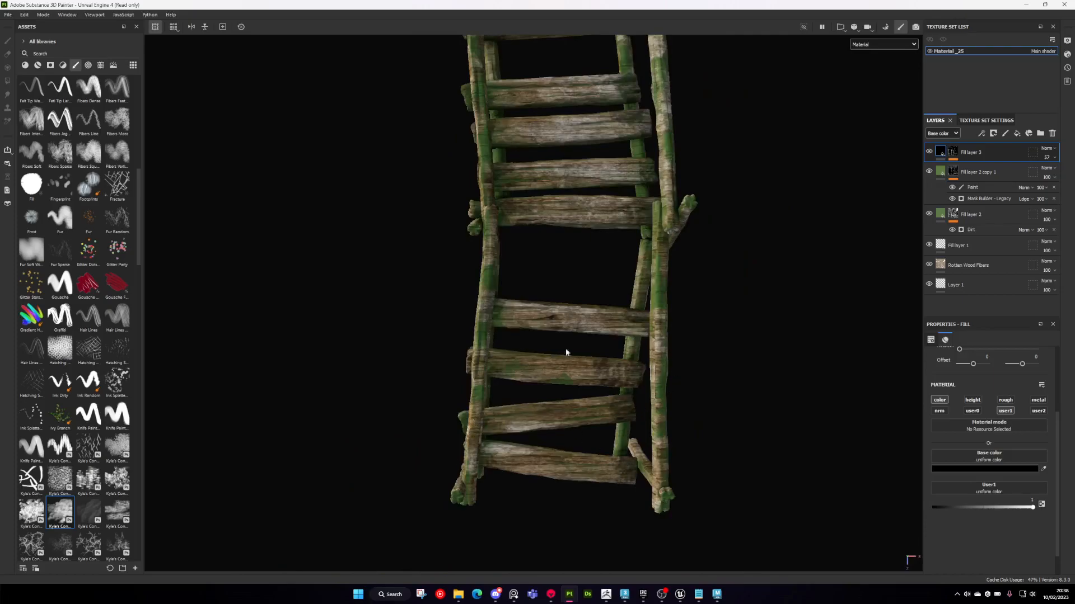
mouse_move(572, 307)
left_mouse_down("alt")
mouse_move(671, 323)
mouse_move(556, 293)
left_mouse_up("alt")
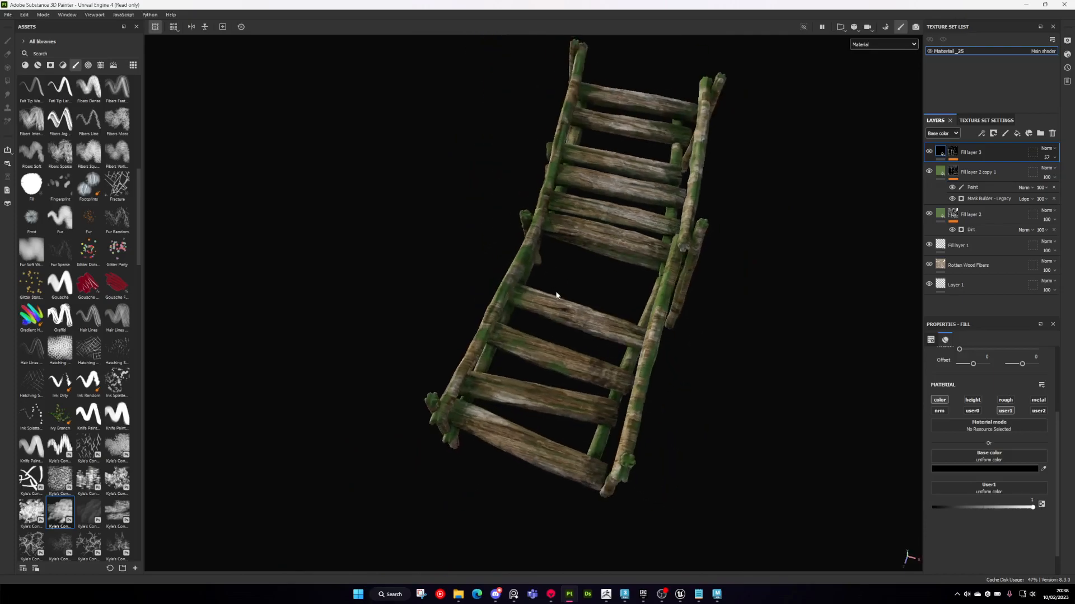
left_click_drag(593, 210, 603, 243, "alt")
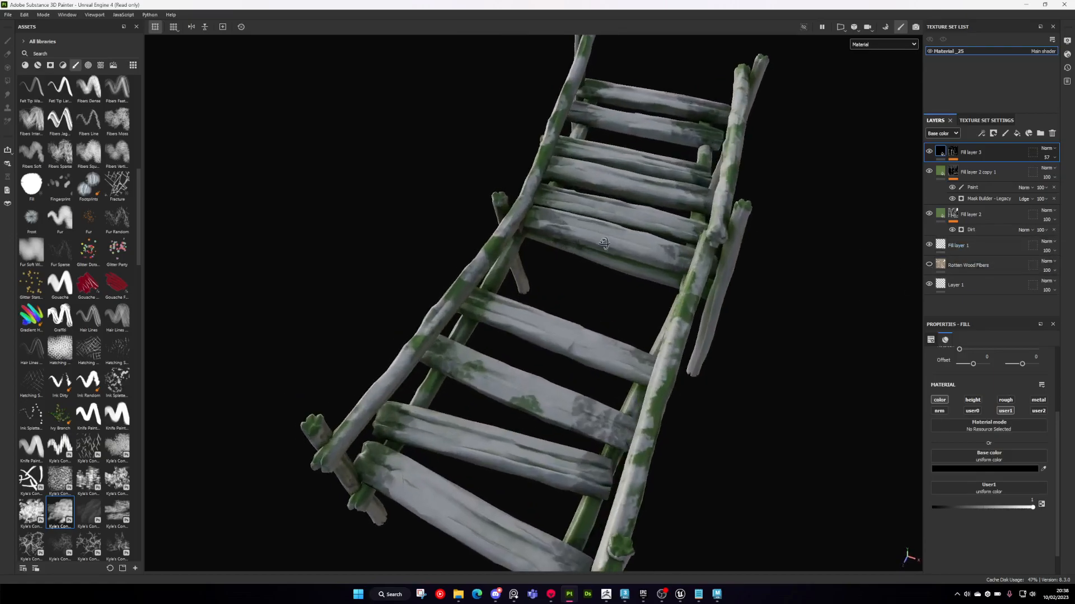
key("c")
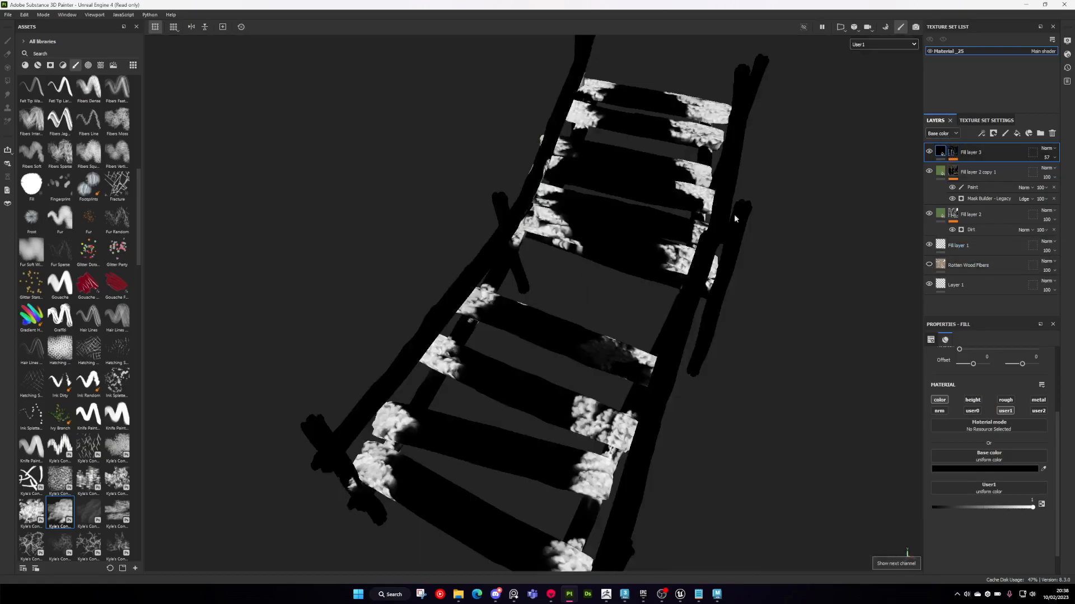
left_click_drag(597, 193, 670, 262, "alt")
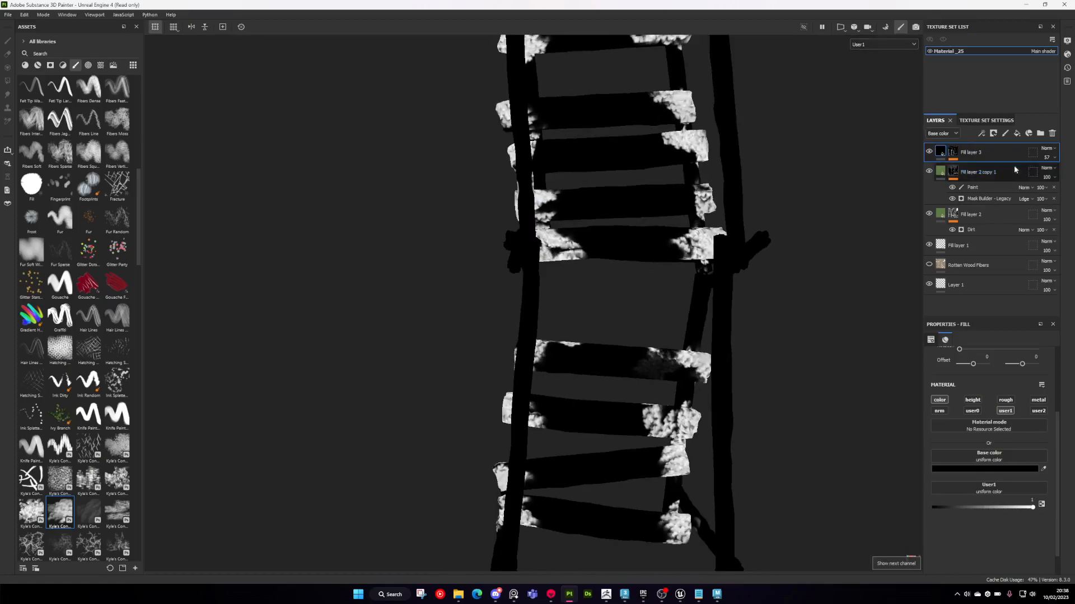
- Add a new fill layer at the top of the stack with only the User1 channel enabled
left_click(1017, 134)
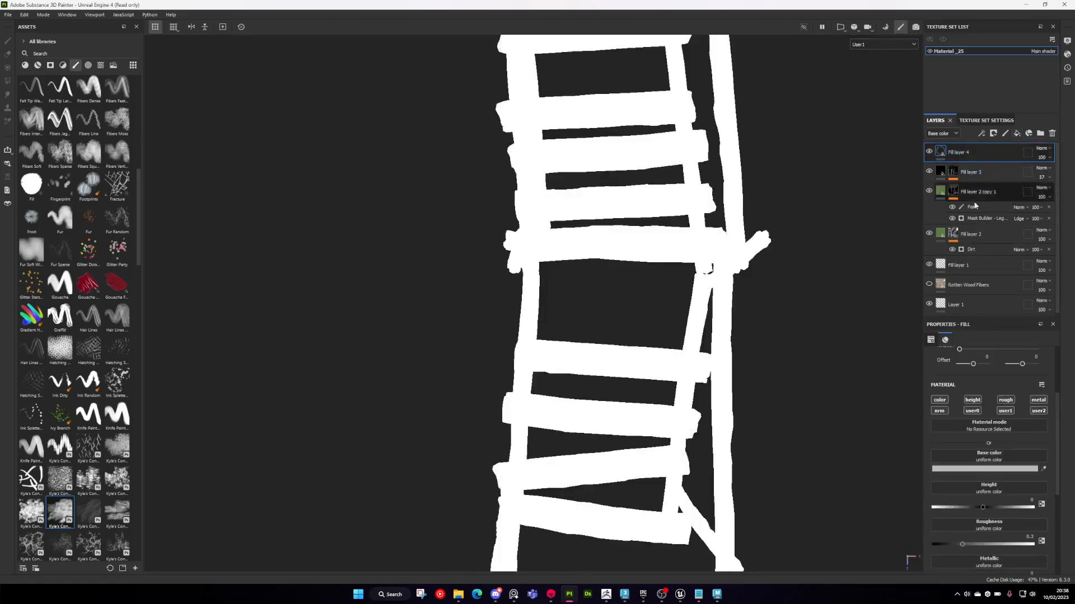
left_click(1039, 414, "alt")
left_click(1009, 412, "alt")
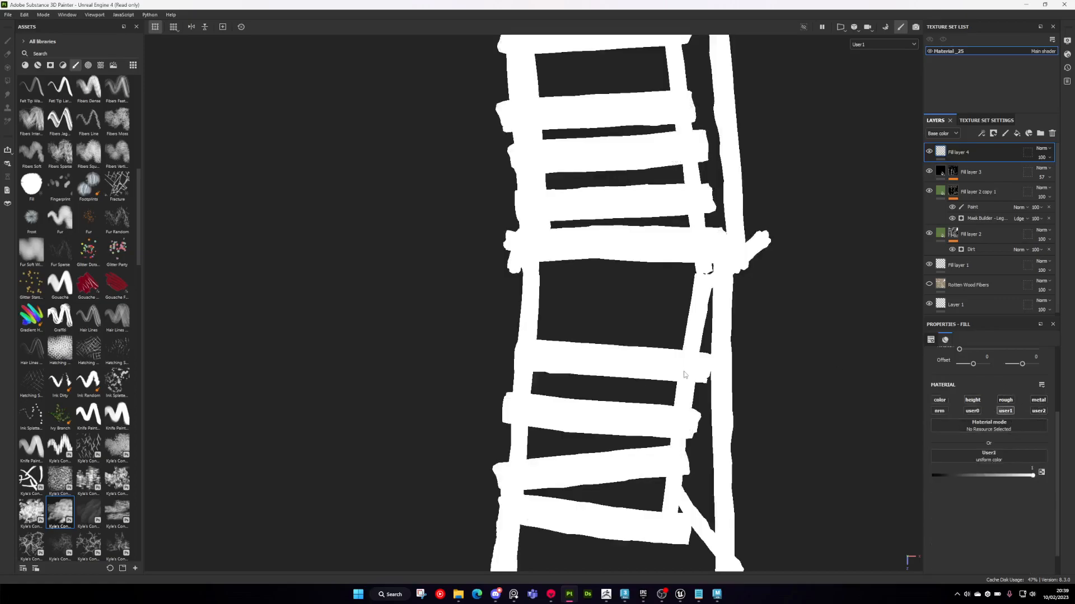
scroll(684, 374, "down", 1)
- Give the new fill layer a black mask with a paint effect
right_click(935, 149)
left_click(960, 162)
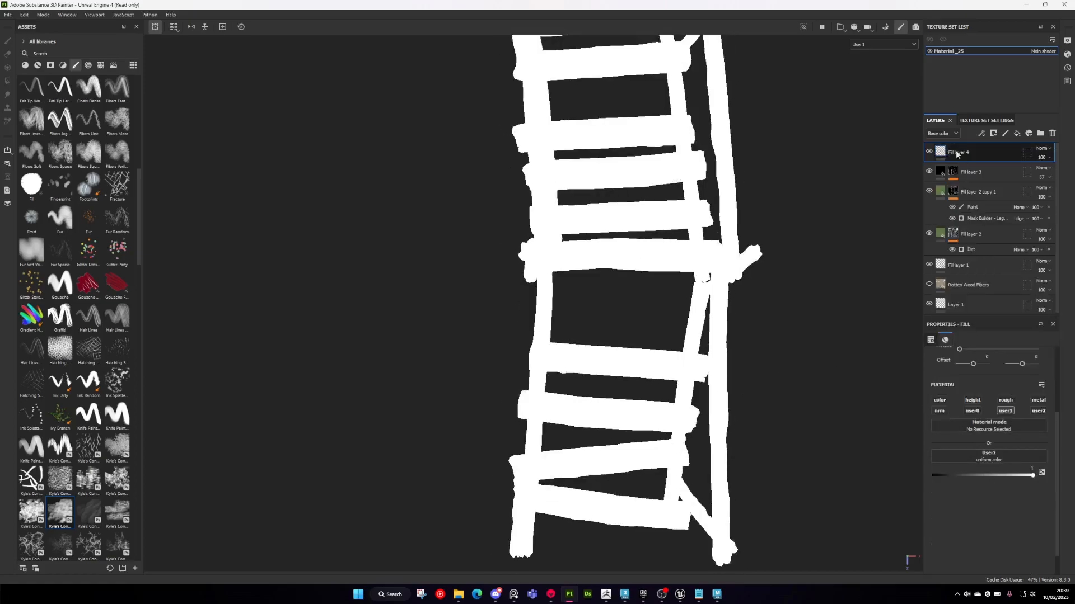
right_click(952, 151)
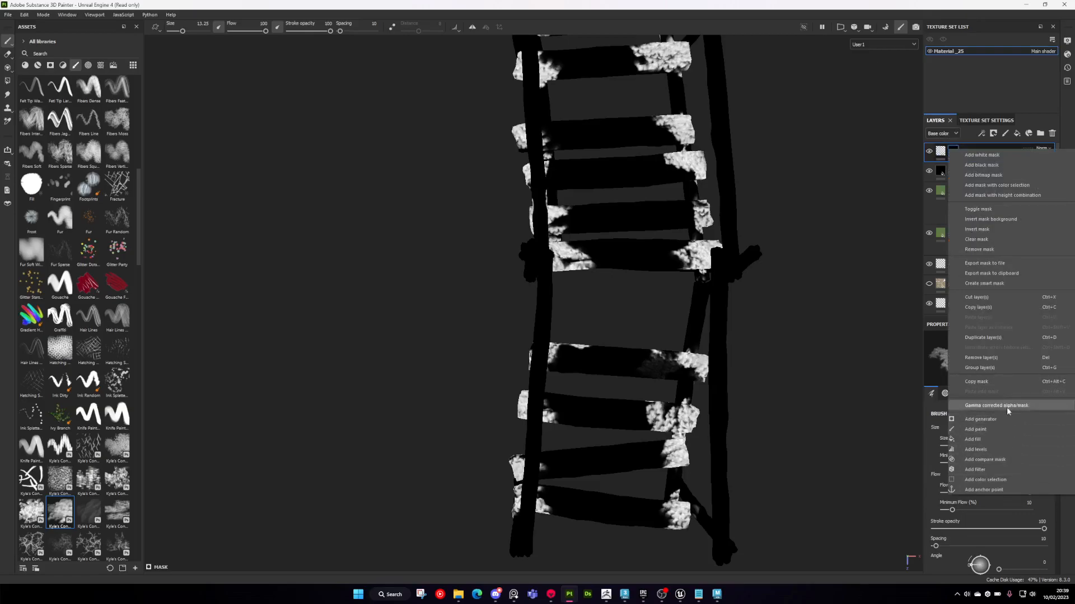
left_click(981, 429)
middle_click_drag(571, 293, 386, 223)
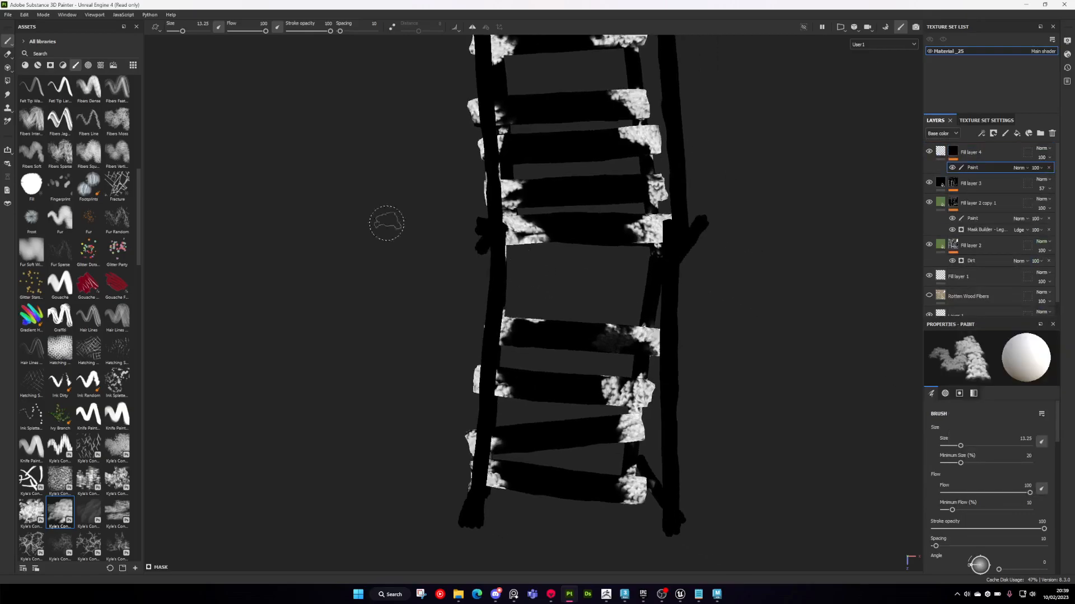
- Set Polygon Fill to mesh fill mode and fill the nearest plank with a dark grey of about 0.1
left_click(8, 81)
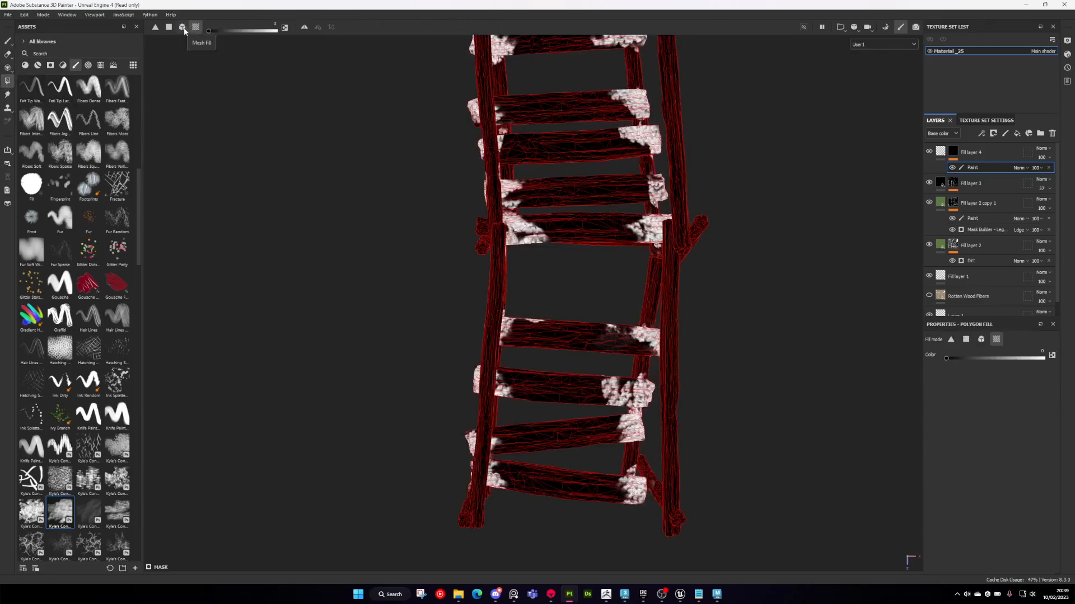
left_click(582, 238)
left_click_drag(580, 243, 495, 277, "alt")
right_click_drag(495, 276, 579, 278, "alt")
key("ctrl+z")
left_click_drag(704, 169, 926, 347, "alt")
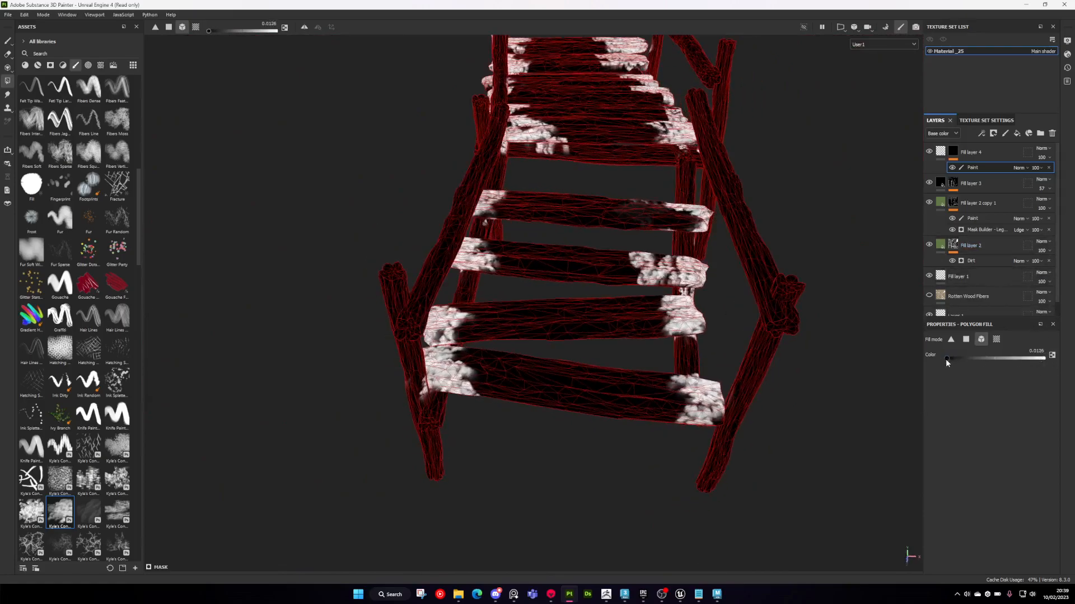
scroll(599, 397, "up", 5)
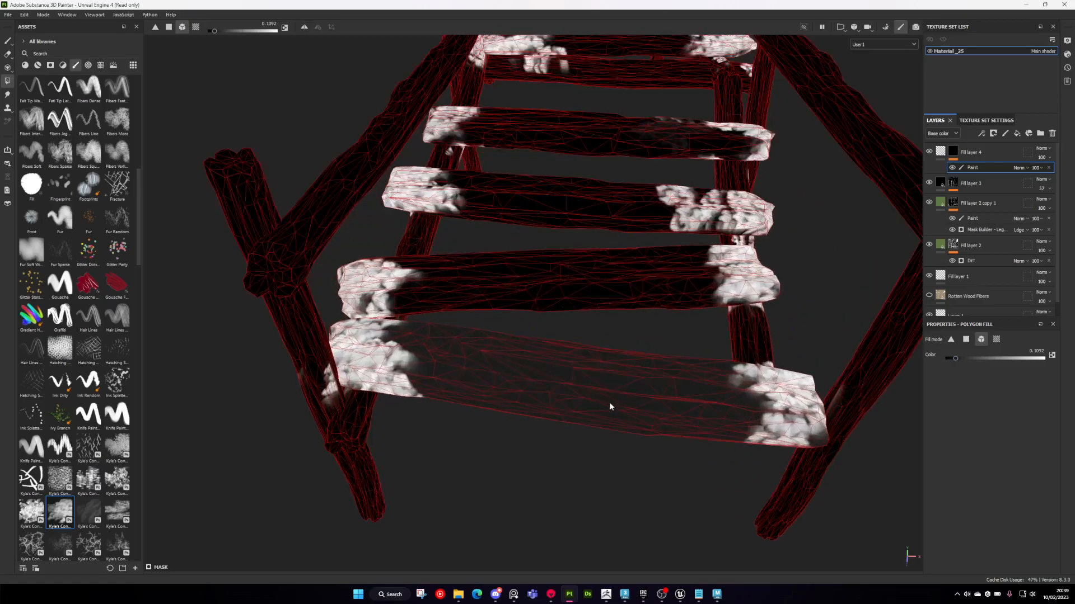
- Fill the second plank from the near end with a mask grey of about 0.25
left_click_drag(729, 393, 611, 411, "alt")
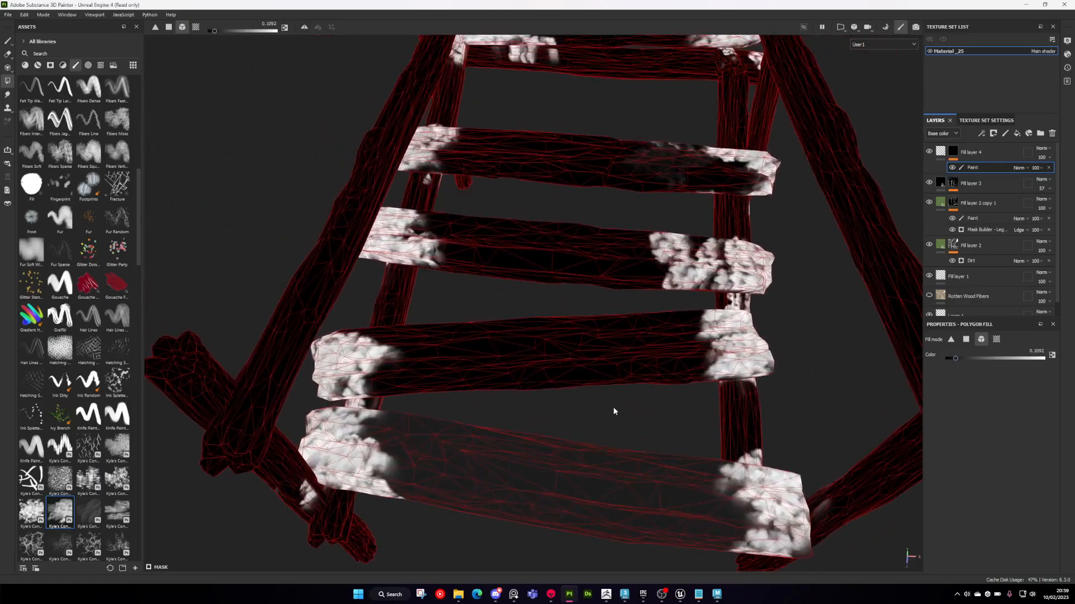
scroll(611, 412, "down", 2)
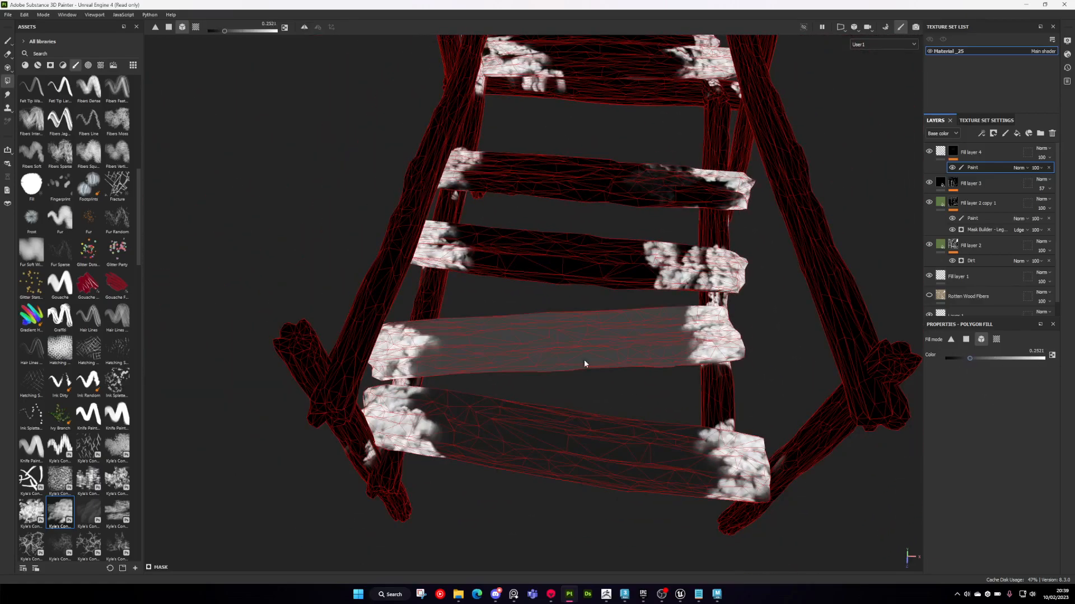
left_click(583, 360)
left_click_drag(607, 360, 738, 422, "alt")
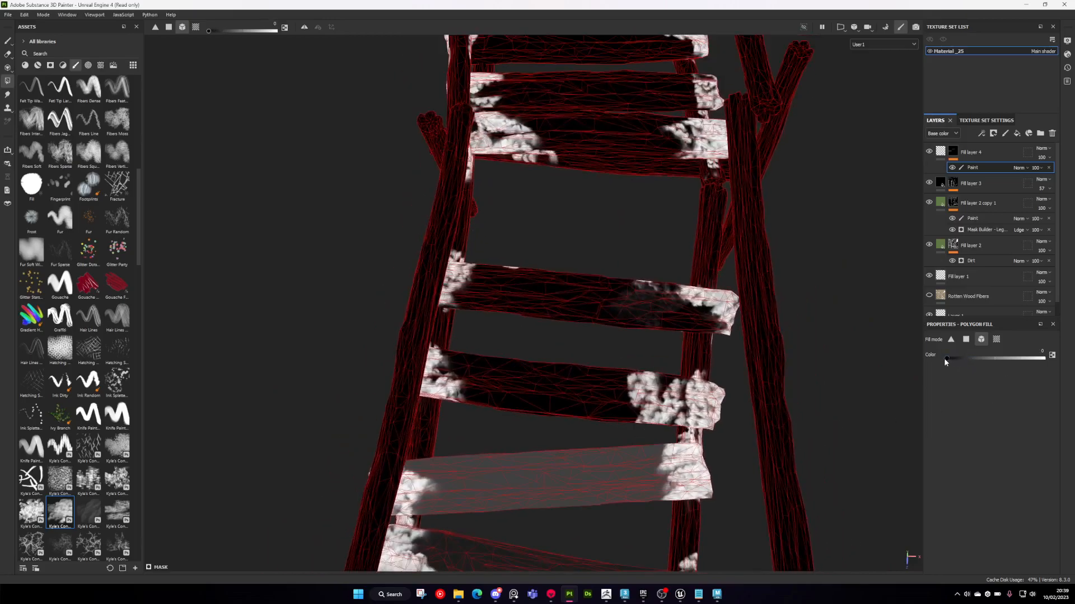
- Set the fill colour to 0, then fill further planks up to mid-span with varied mask greys
left_click(945, 358)
left_click_drag(570, 396, 554, 361, "alt")
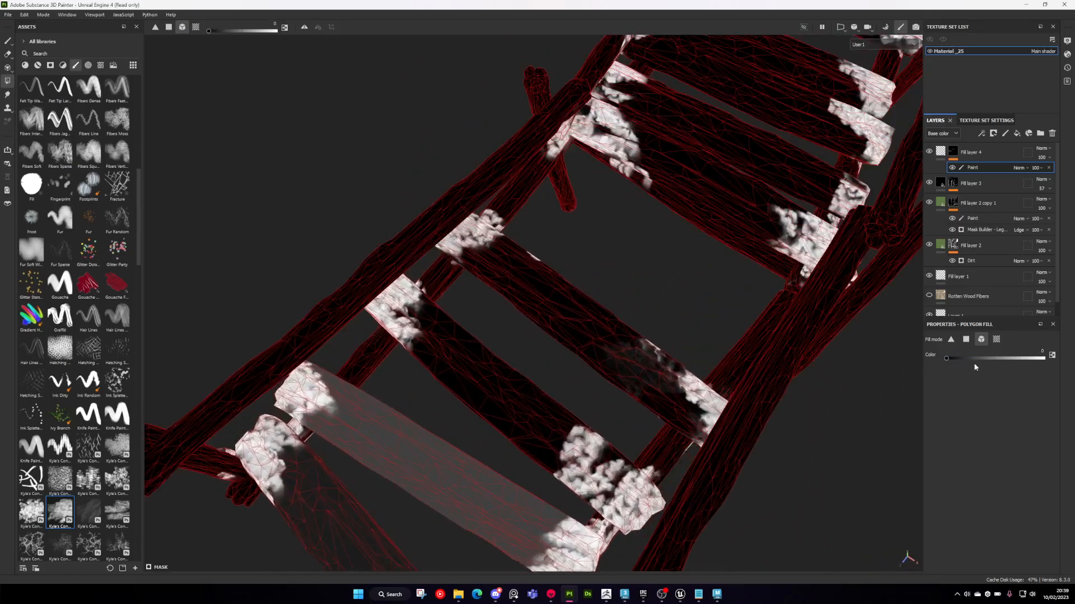
left_click(625, 338)
left_click_drag(627, 337, 924, 391, "alt")
left_click(578, 347)
left_click_drag(632, 316, 802, 356, "alt")
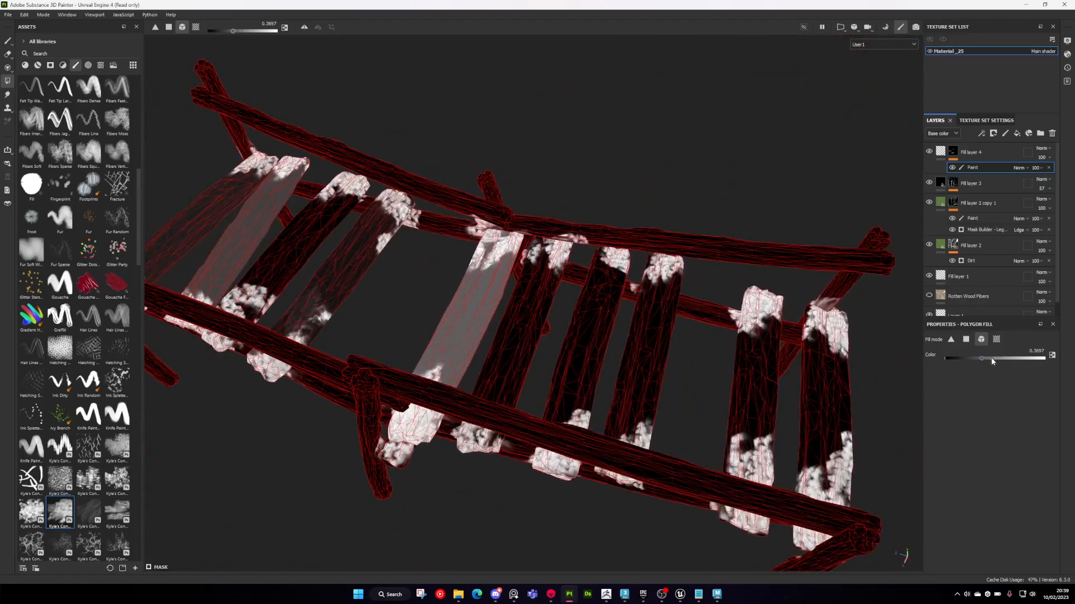
- Fill the planks on the far half with varied mask greys such as about 0.18, 0.07 and 0.29
left_click(545, 353)
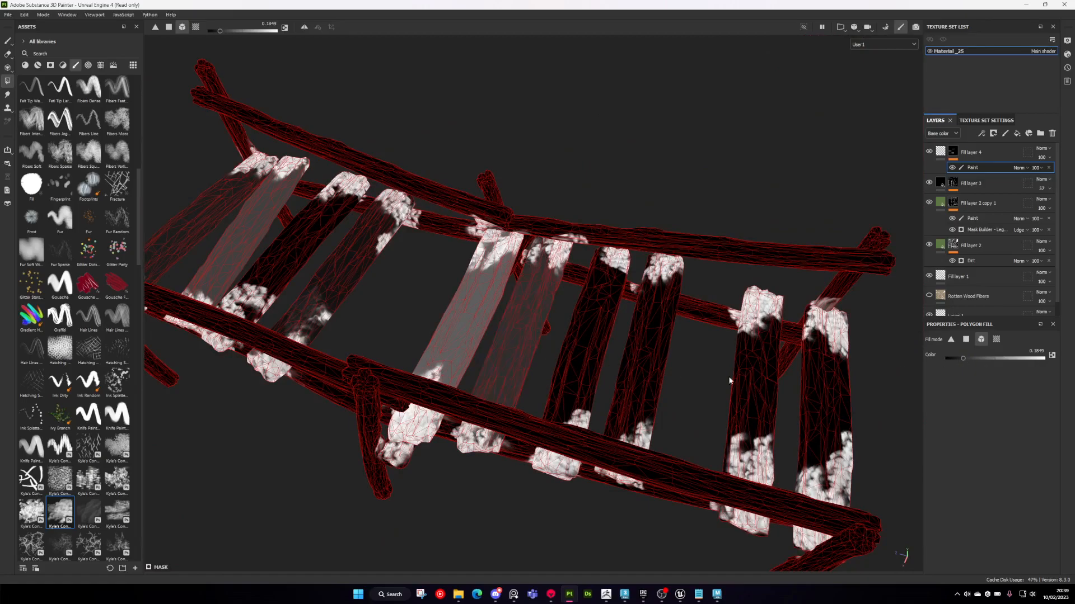
left_click_drag(962, 359, 952, 359)
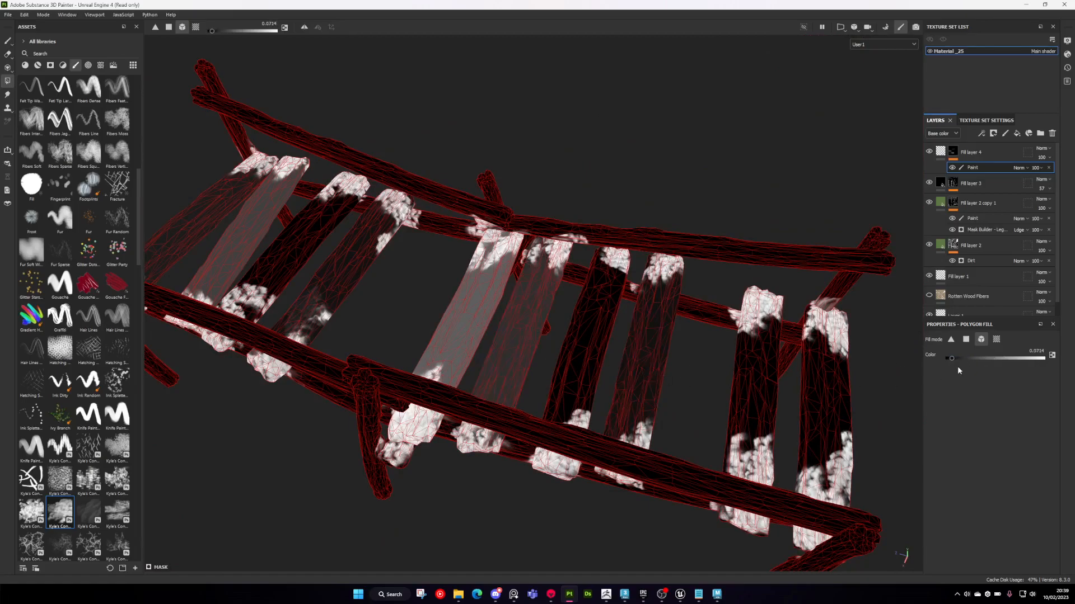
left_click_drag(764, 384, 734, 360, "alt")
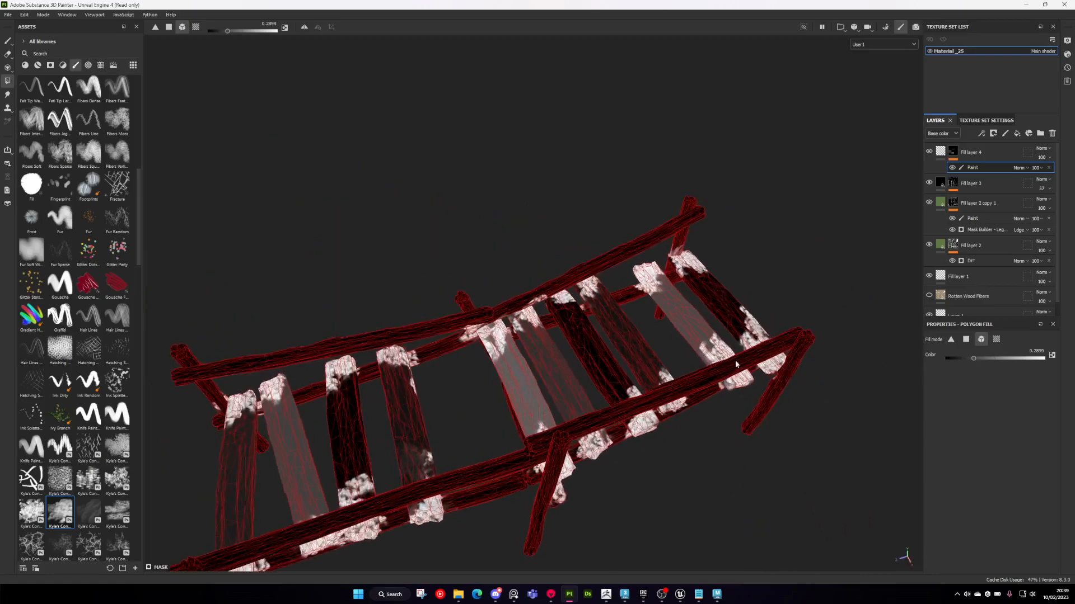
- Switch from Polygon Fill to the Paint tool and display the bridge with its full material
left_click(7, 40)
mouse_move(384, 319)
left_mouse_down("alt")
mouse_move(605, 280)
mouse_move(592, 311)
mouse_move(604, 314)
left_mouse_up("alt")
key("m")
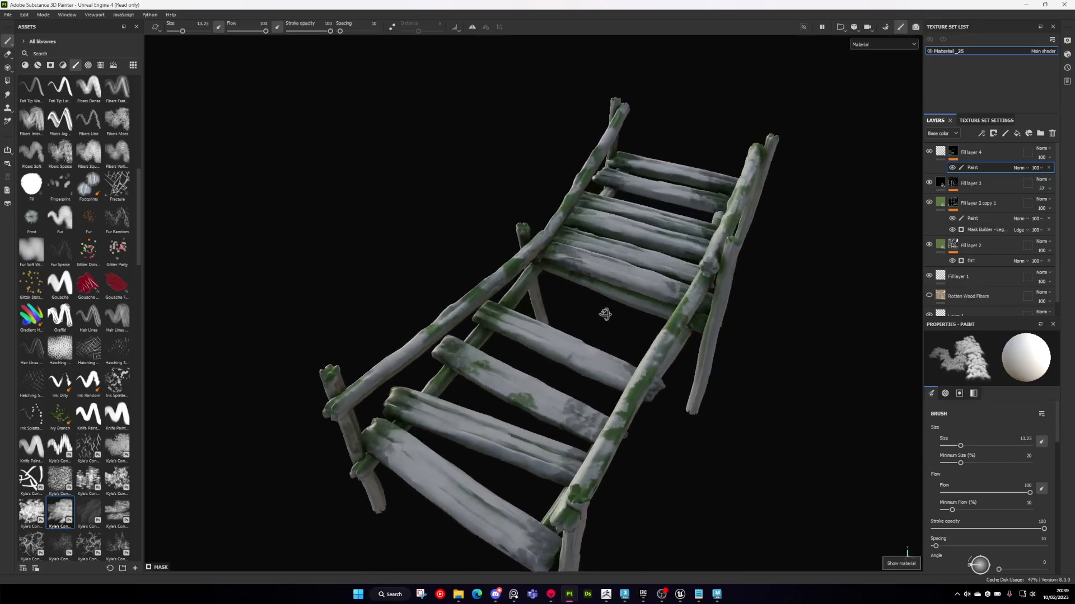
- Enable the color channel on Fill layer 4 and set its base color to black (000000)
left_click(951, 134)
left_click(989, 151)
left_click(941, 154)
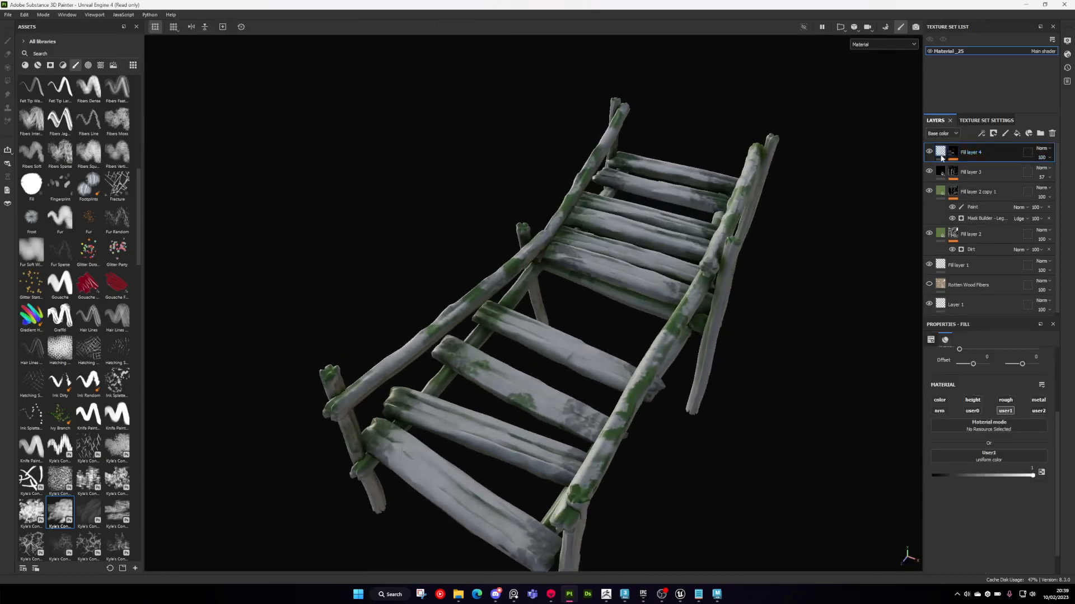
left_click(939, 400)
left_click(970, 469)
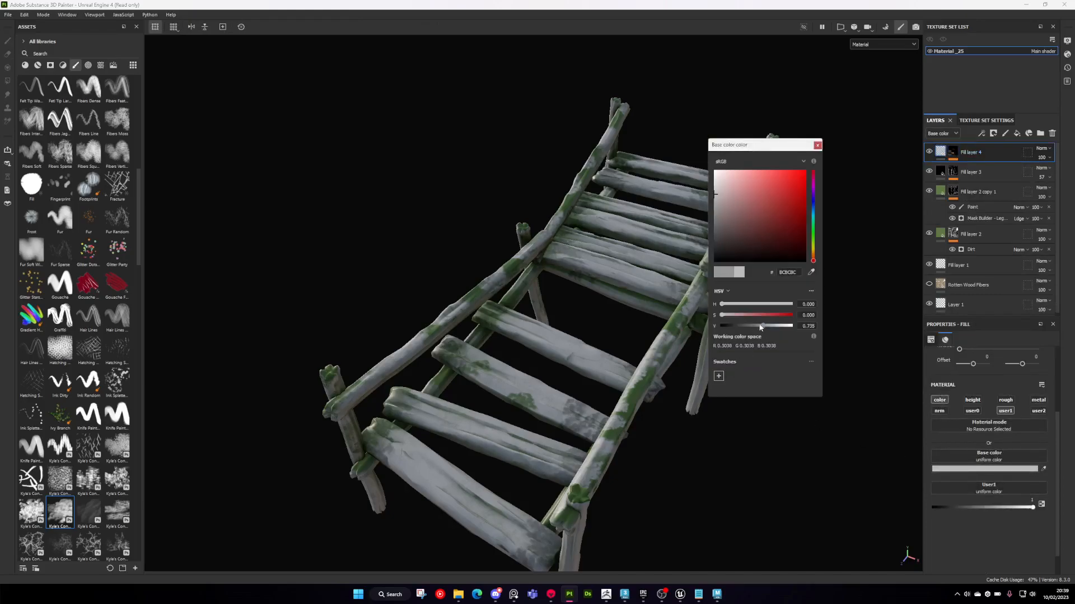
left_click_drag(762, 326, 663, 326)
mouse_move(834, 150)
left_mouse_down("alt")
mouse_move(832, 217)
mouse_move(814, 148)
left_mouse_up("alt")
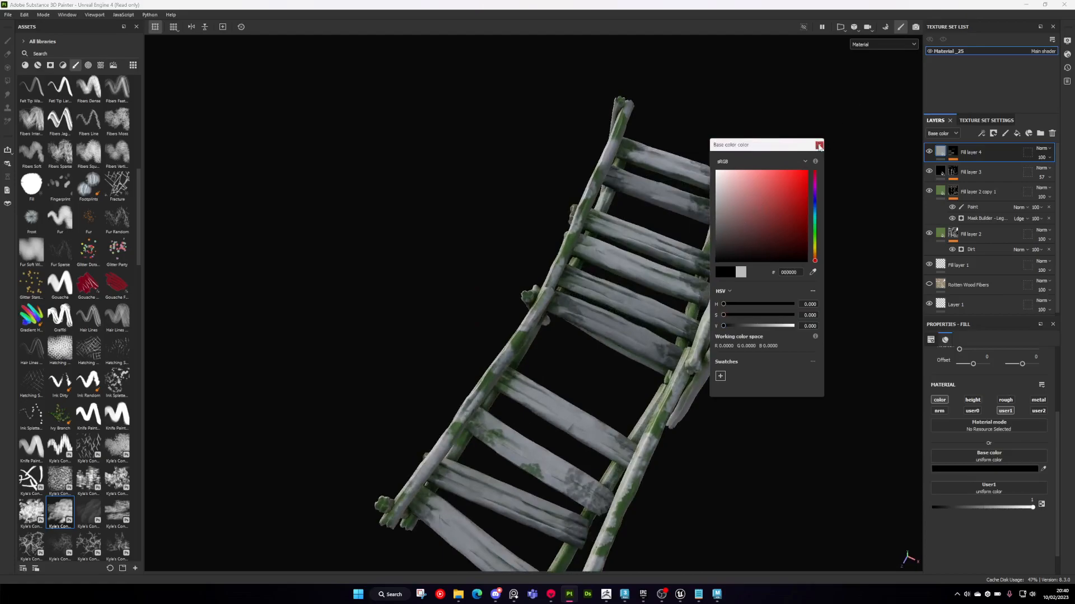
left_click(818, 146)
- Display only the Base color channel and view the whole bridge from above
left_click(888, 45)
left_click(873, 83)
left_click_drag(632, 258, 696, 315, "alt")
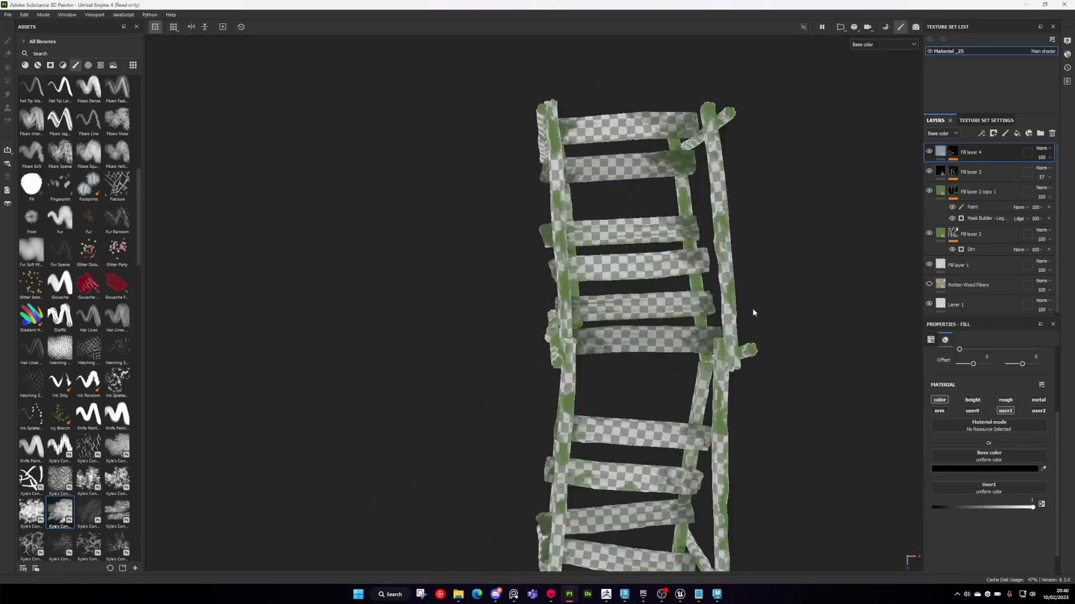
middle_click_drag(752, 311, 688, 280, "alt")
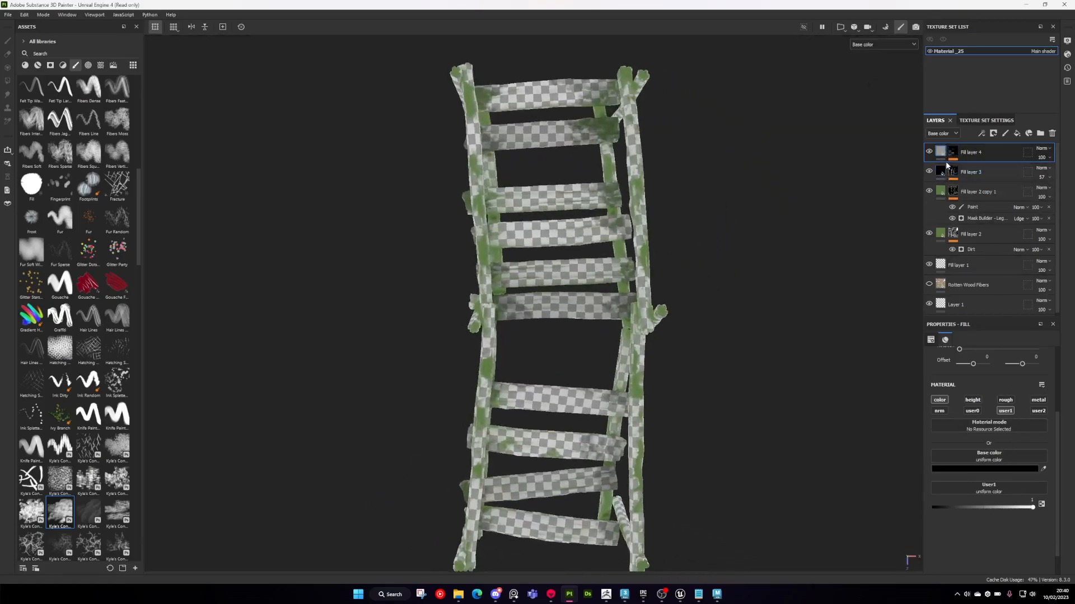
- Add a fill layer directly above Layer 1 with only the color channel enabled
scroll(958, 303, "down", 1)
left_click(990, 302)
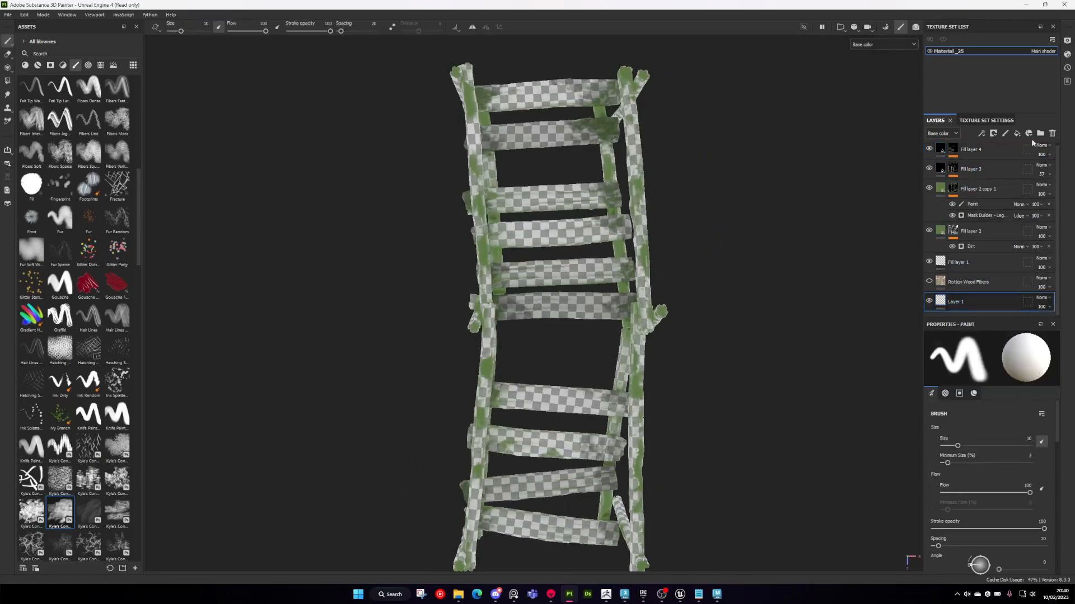
left_click(1016, 134)
left_click(944, 402, "alt")
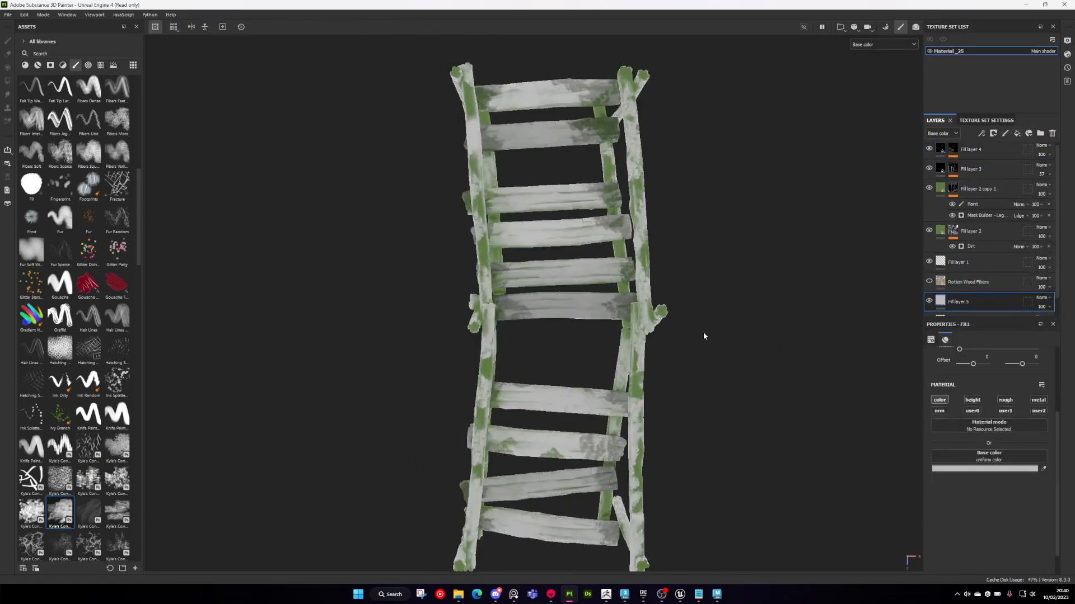
- Add a Levels effect above the paint in Fill layer 4's mask and lower its white input point to about 0.44
scroll(599, 300, "up", 3)
scroll(600, 300, "down", 3)
middle_click_drag(598, 347, 577, 322, "alt")
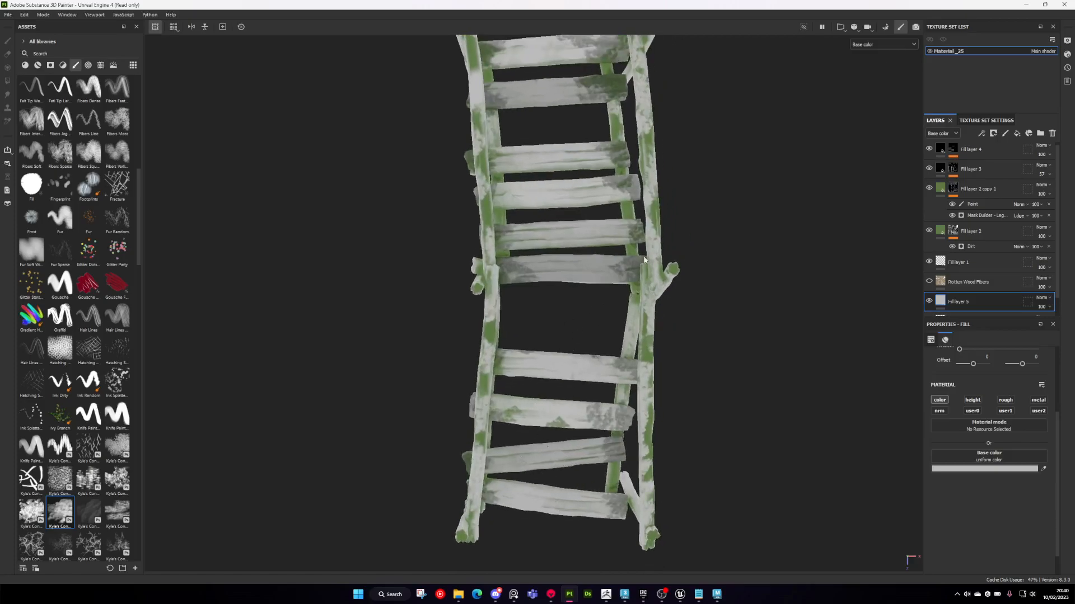
middle_click_drag(641, 270, 633, 323, "alt")
left_click(978, 164)
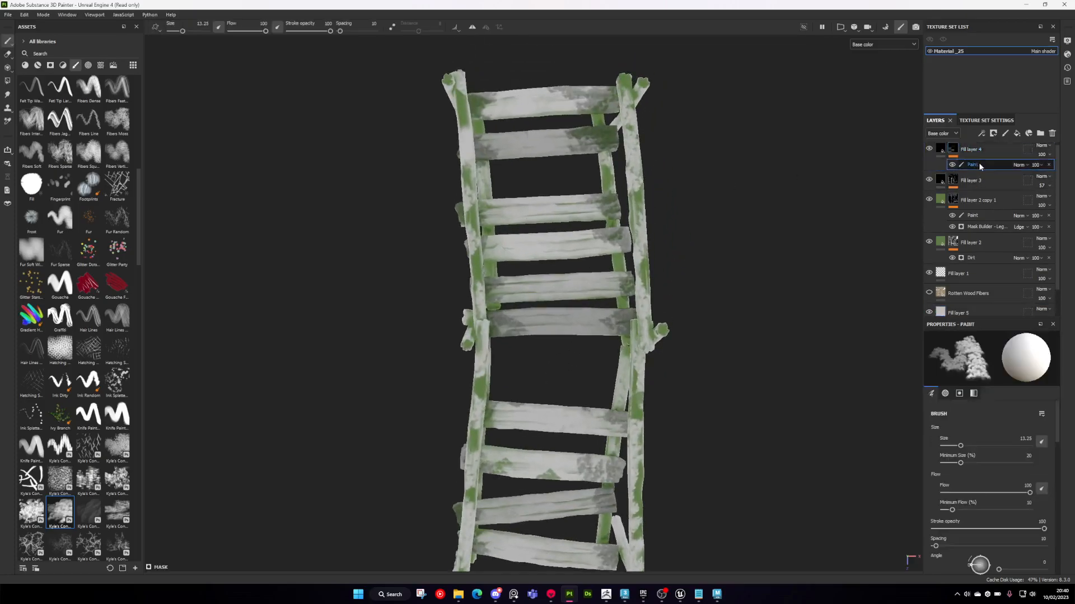
right_click(978, 163)
left_click(994, 312)
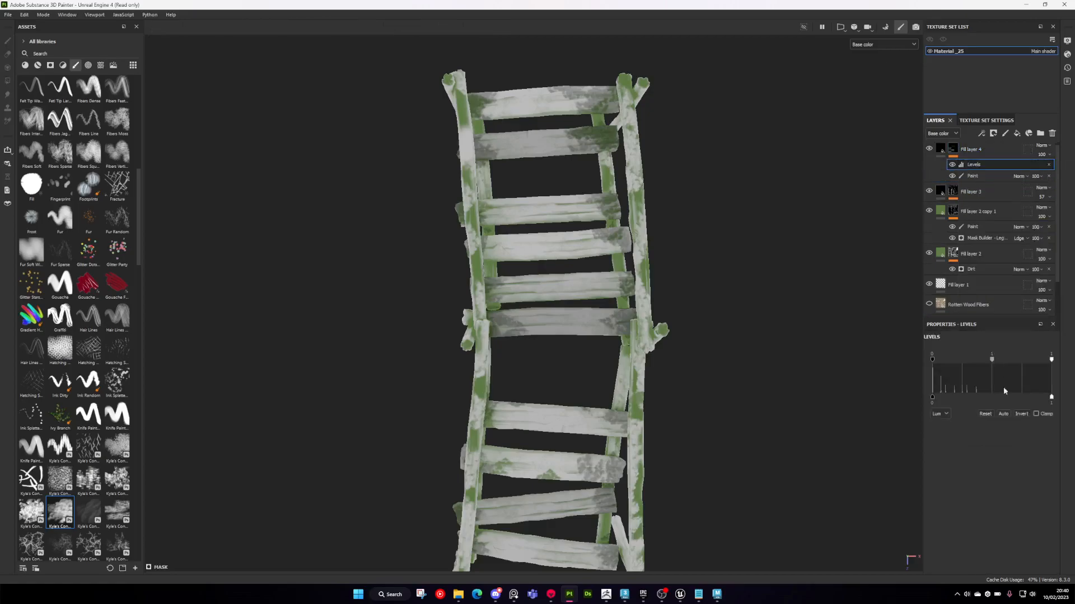
left_click_drag(1049, 362, 984, 363)
- Hide the two green layers, Fill layer 2 copy 1 and Fill layer 2, to isolate the plank greys
middle_click_drag(588, 372, 577, 277, "alt")
scroll(562, 452, "up", 5)
scroll(544, 469, "up", 5)
middle_click_drag(407, 465, 495, 442, "alt")
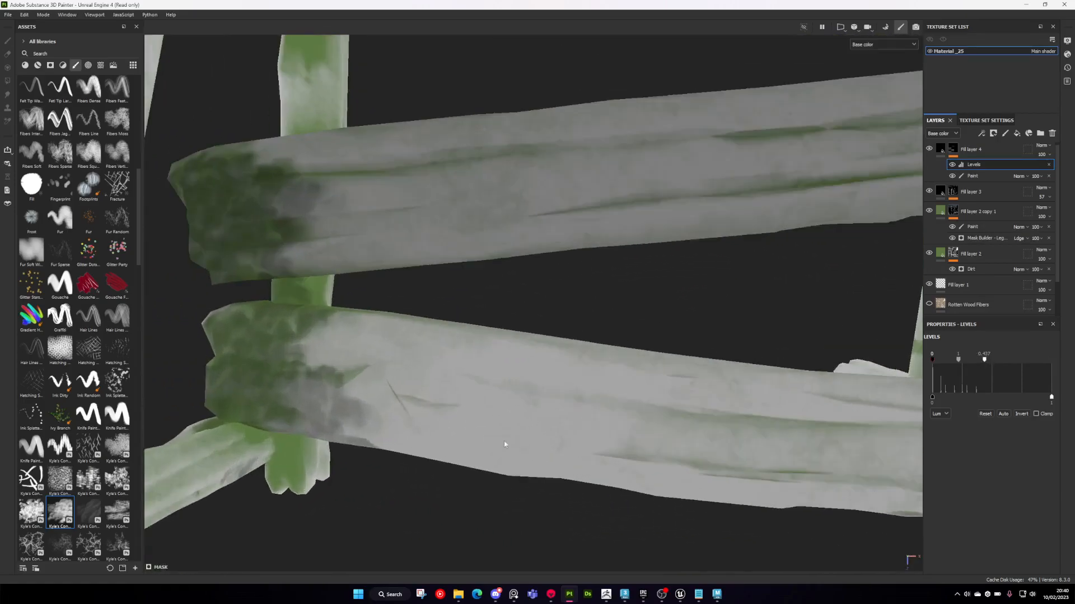
left_click(930, 211)
left_click(929, 253)
- Examine the grey variation and darkened ends of the planks along the whole bridge
scroll(618, 239, "down", 8)
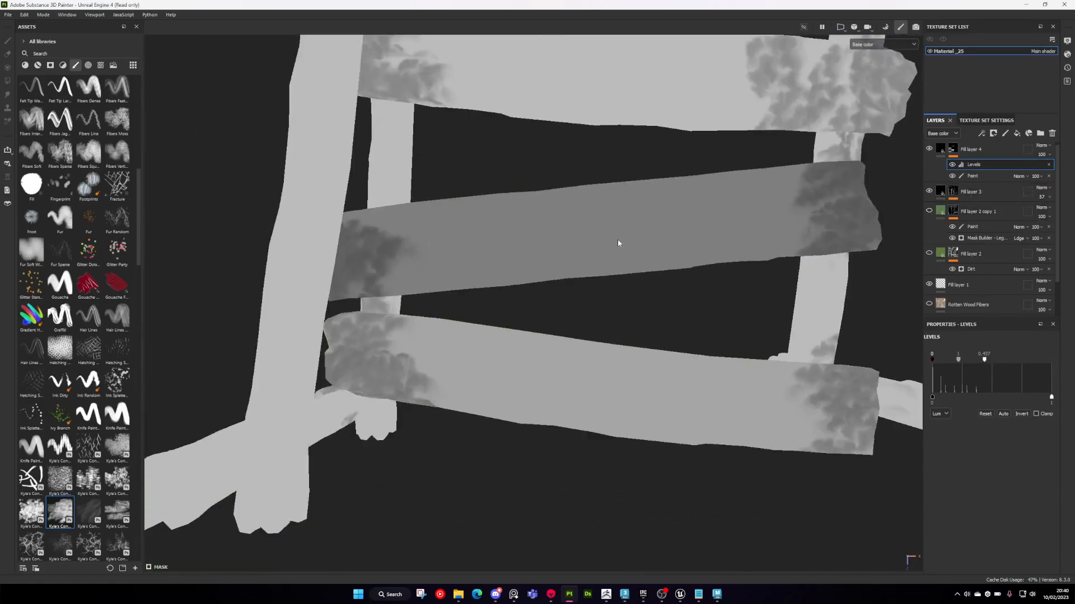
scroll(550, 346, "down", 2)
middle_click_drag(550, 346, 512, 358, "alt")
scroll(521, 418, "up", 4)
middle_click_drag(529, 263, 525, 411, "alt")
scroll(532, 388, "down", 4)
middle_click_drag(525, 243, 555, 379, "alt")
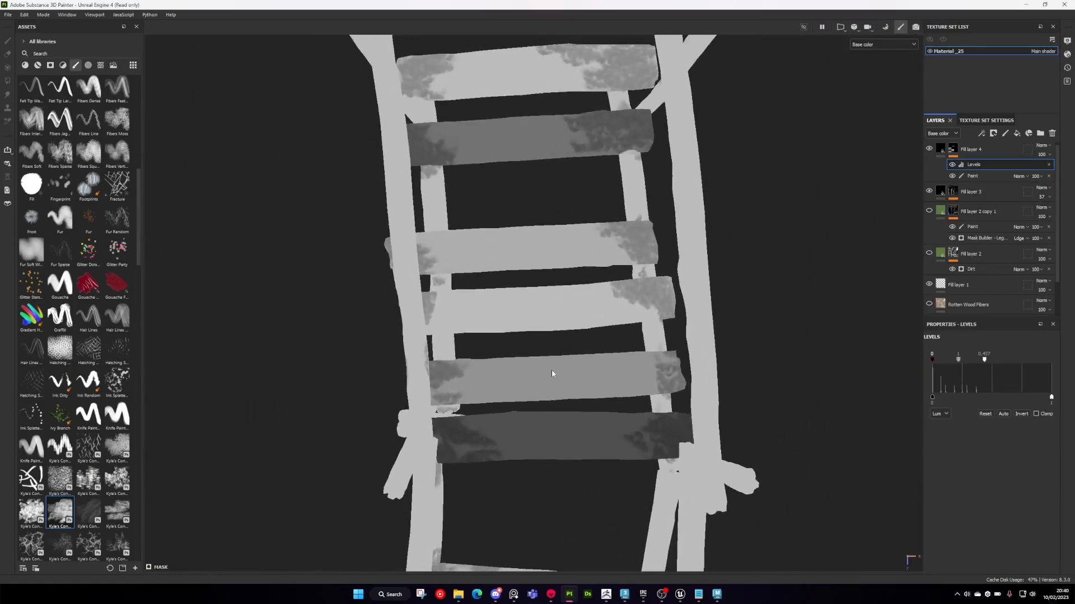
scroll(515, 302, "down", 2)
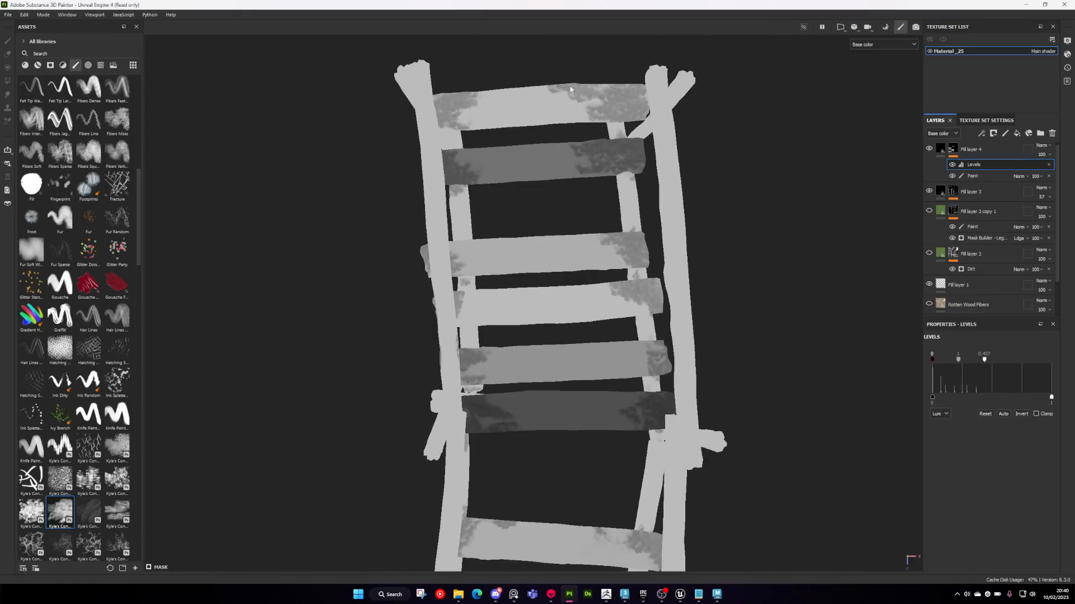
scroll(553, 145, "down", 2)
scroll(563, 312, "up", 4)
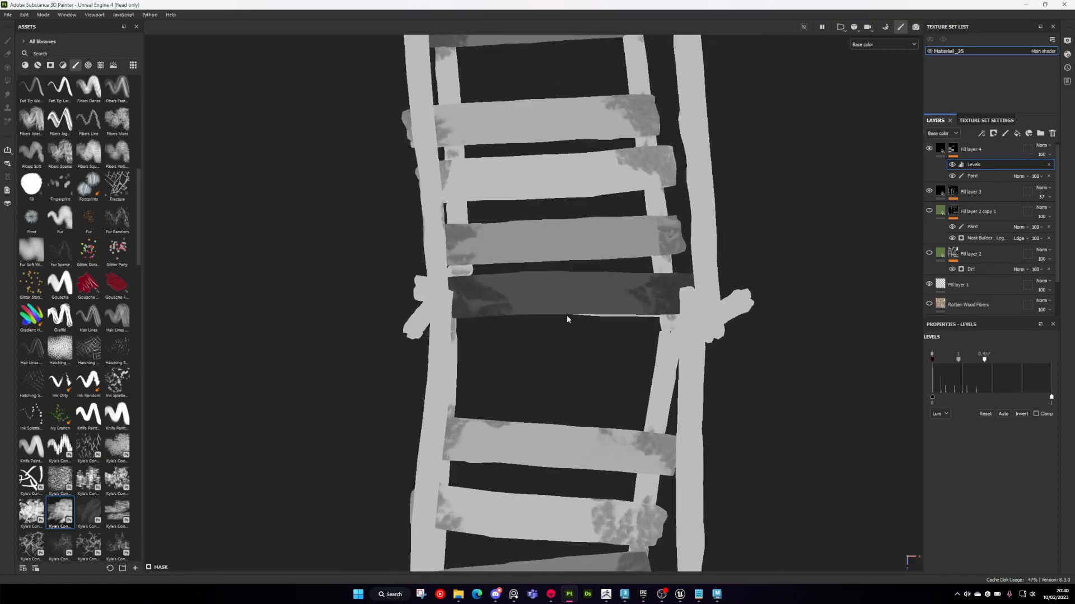
scroll(580, 318, "down", 5)
mouse_move(581, 318)
left_mouse_down("alt")
mouse_move(641, 253)
mouse_move(595, 342)
mouse_move(503, 201)
mouse_move(768, 192)
mouse_move(470, 384)
mouse_move(523, 280)
mouse_move(559, 252)
left_mouse_up("alt")
- Return to the paint effect in Fill layer 4's mask and polygon-fill both far handrails, the upper one with about 0.29
left_click(974, 176)
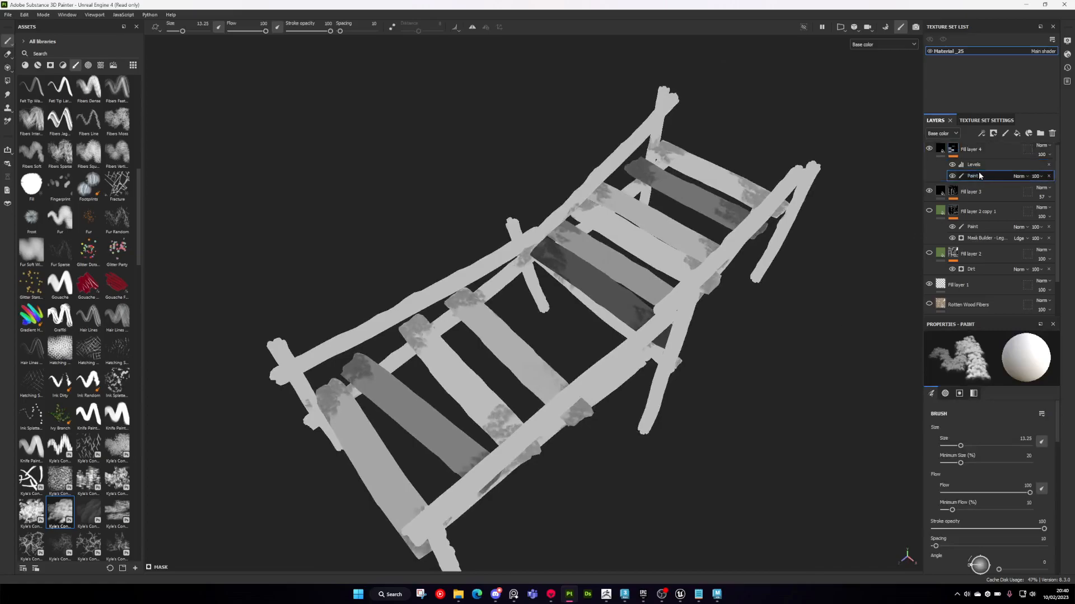
left_click_drag(675, 282, 604, 341, "alt")
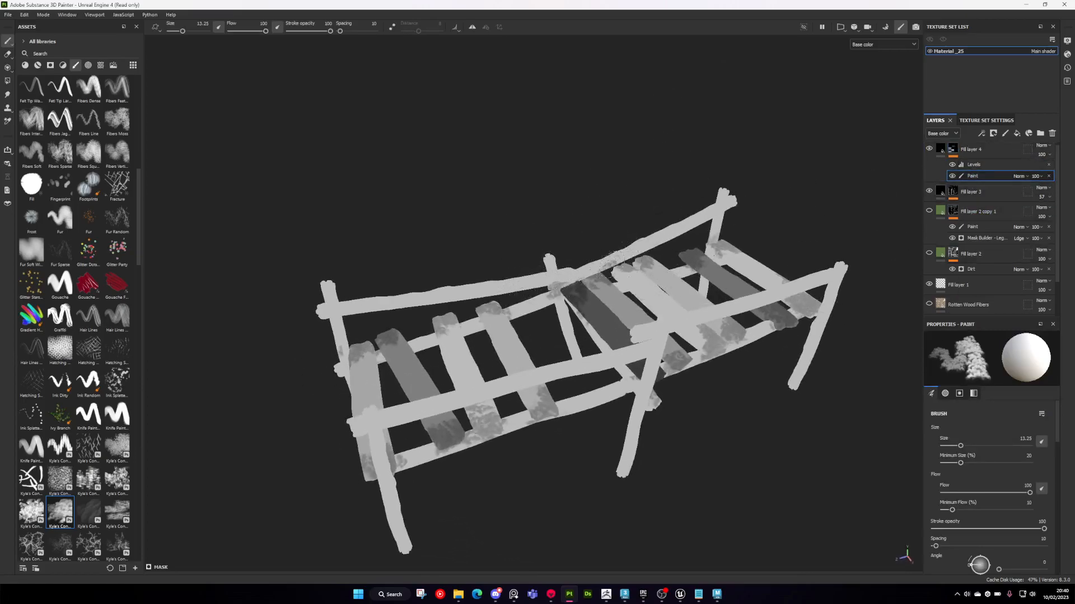
scroll(724, 327, "up", 2)
scroll(947, 483, "down", 3)
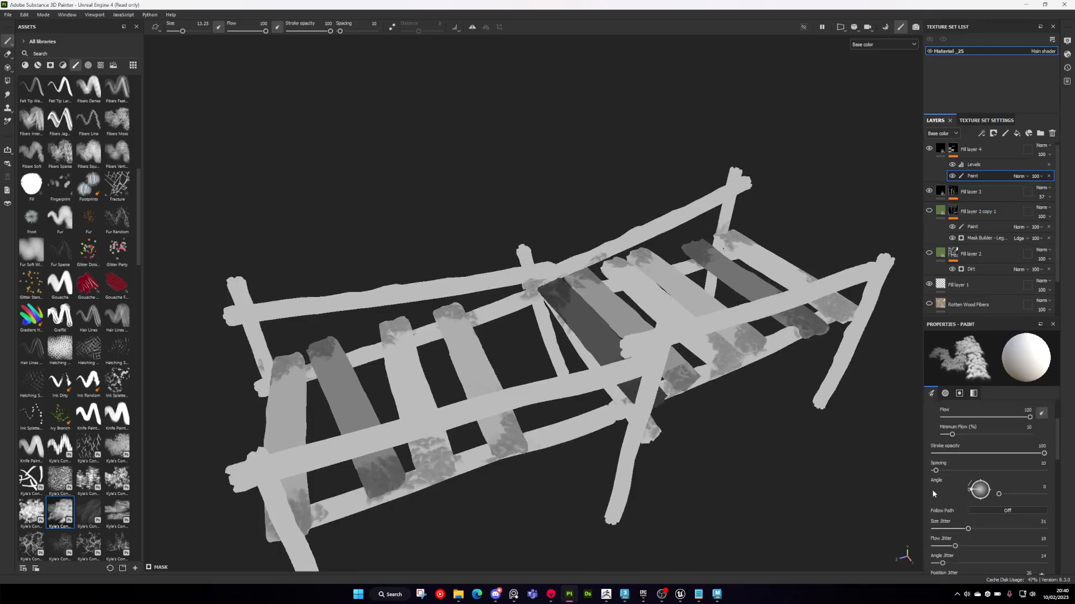
left_click(7, 81)
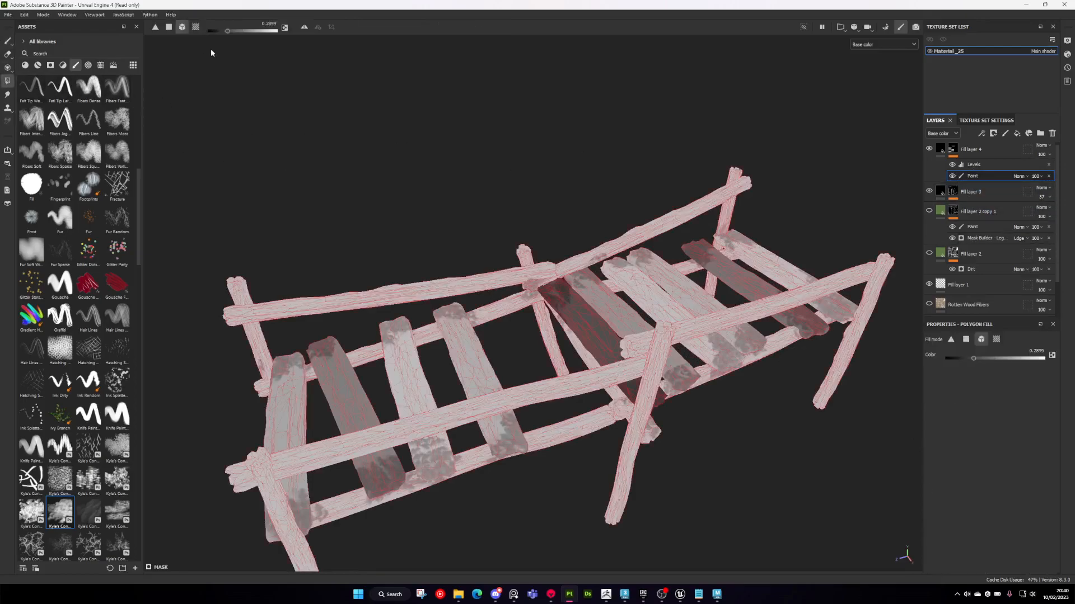
left_click_drag(695, 238, 674, 257, "alt")
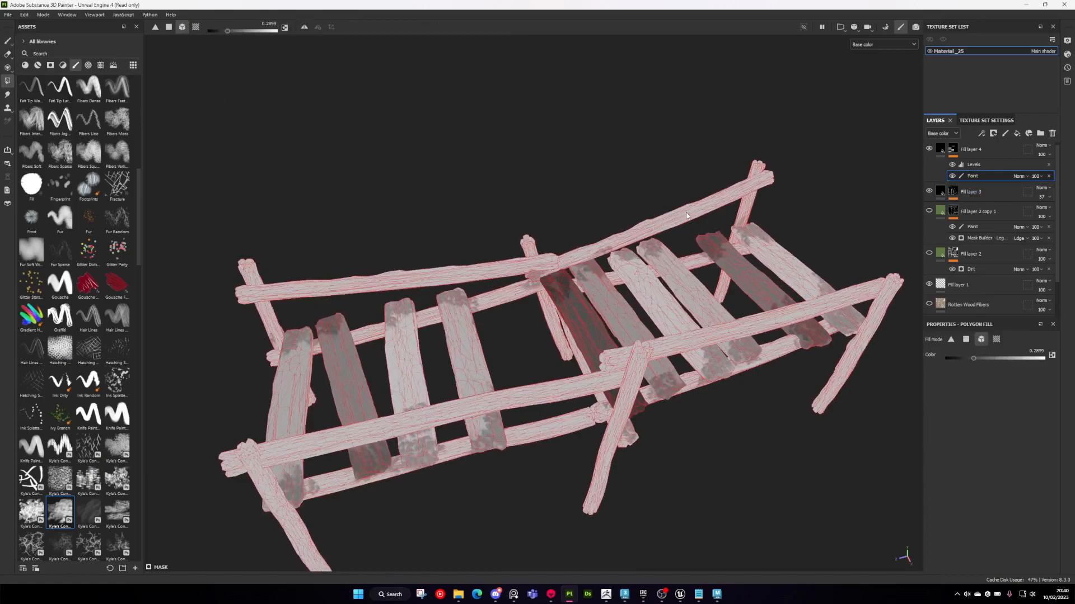
left_click_drag(662, 174, 672, 220)
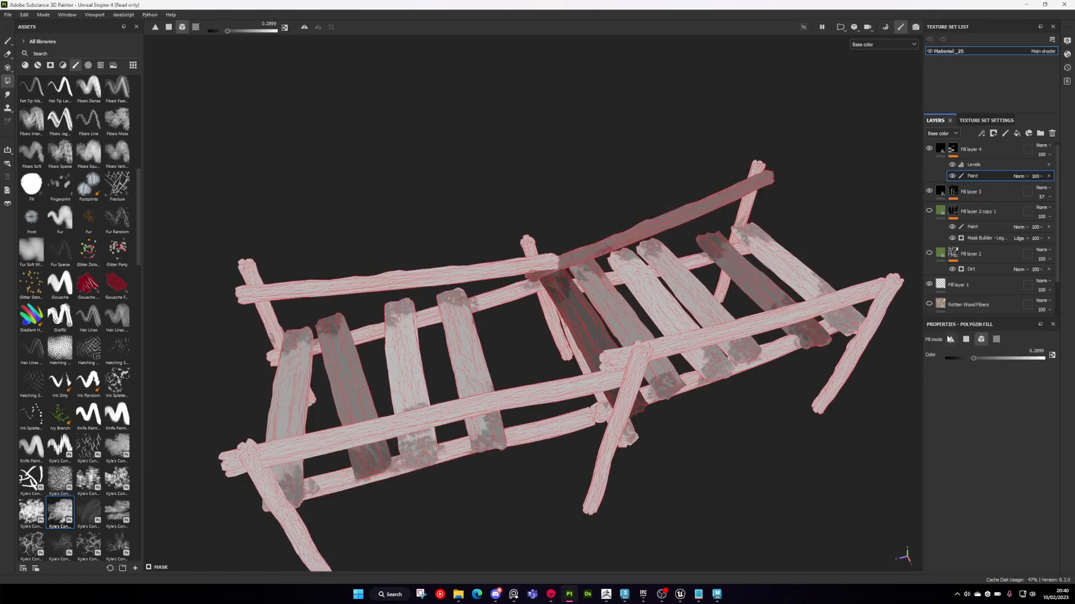
left_click(363, 289)
left_click_drag(481, 335, 522, 314, "alt")
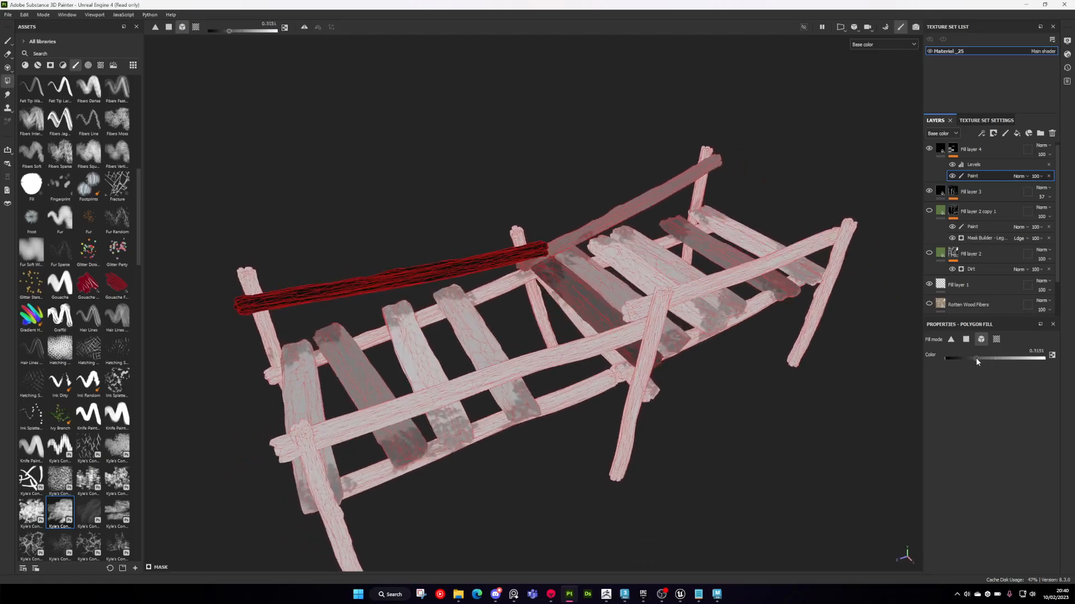
- Fill the upper near handrail with a grey of about 0.21 and its end post with about 0.63
left_click_drag(969, 358, 965, 358)
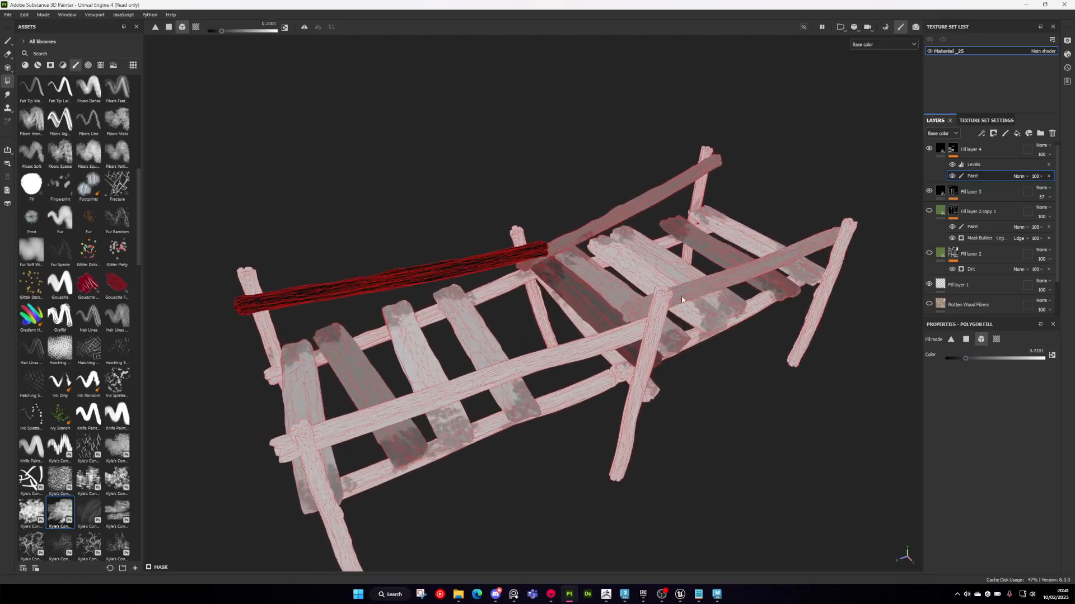
left_click_drag(692, 294, 900, 357, "alt")
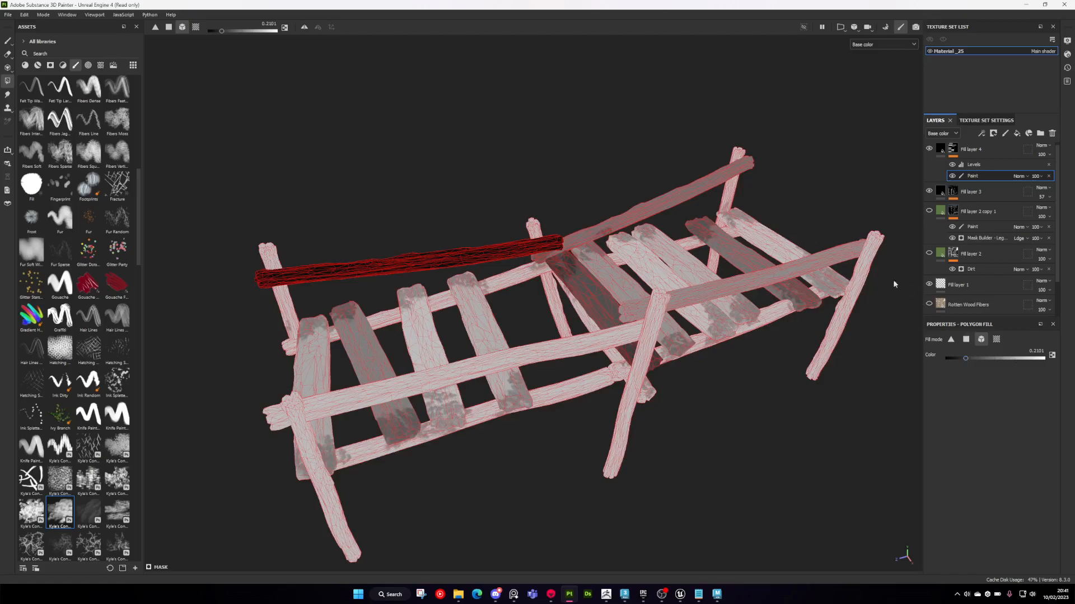
left_click_drag(861, 368, 819, 351)
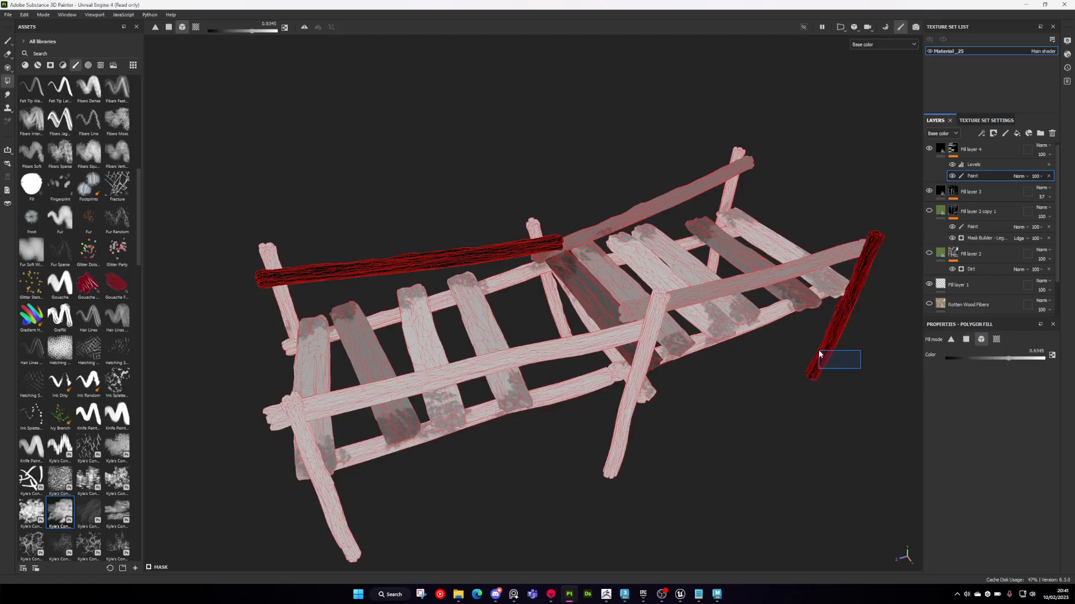
left_click_drag(737, 326, 714, 305, "alt")
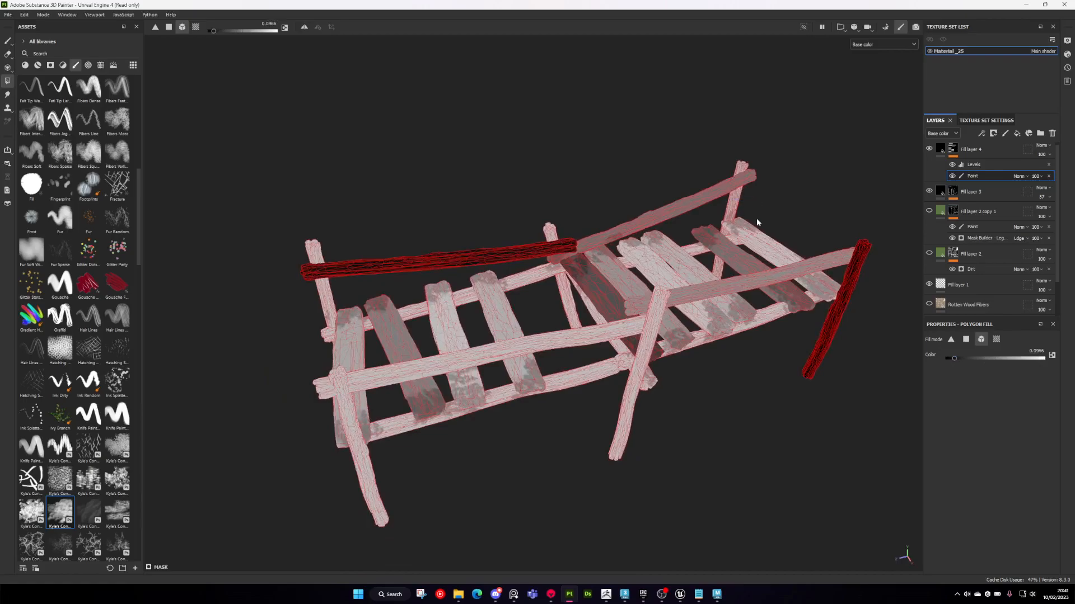
- Compare the mask with and without its Levels effect, and set the Levels input white point on Fill layer 4 to 0.806
left_click_drag(397, 506, 214, 194, "alt")
left_click(8, 42)
left_click_drag(437, 254, 475, 286, "alt")
scroll(568, 291, "up", 3)
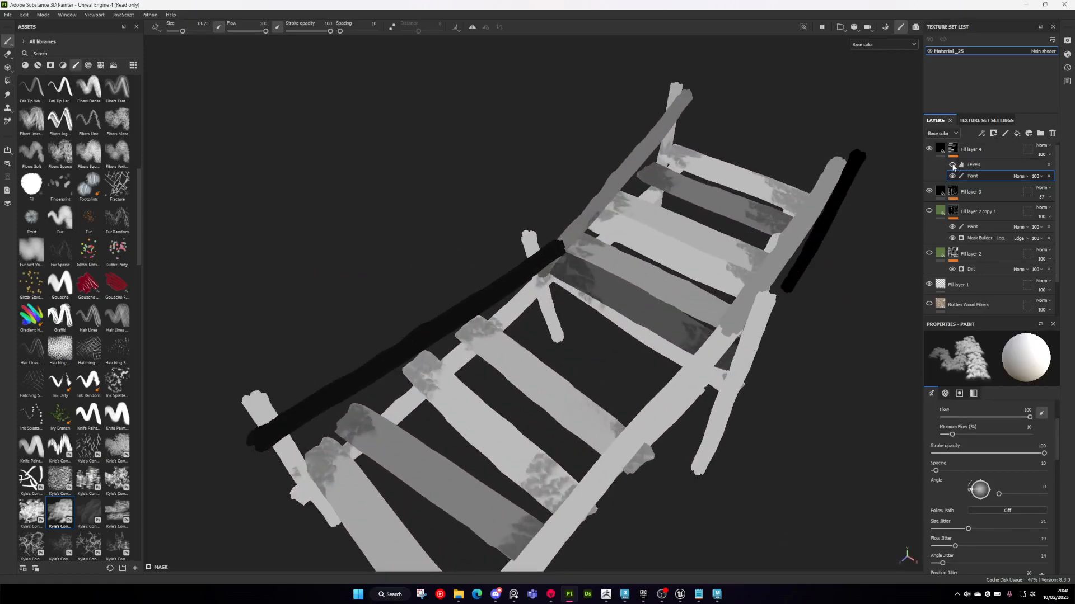
key("ctrl+z")
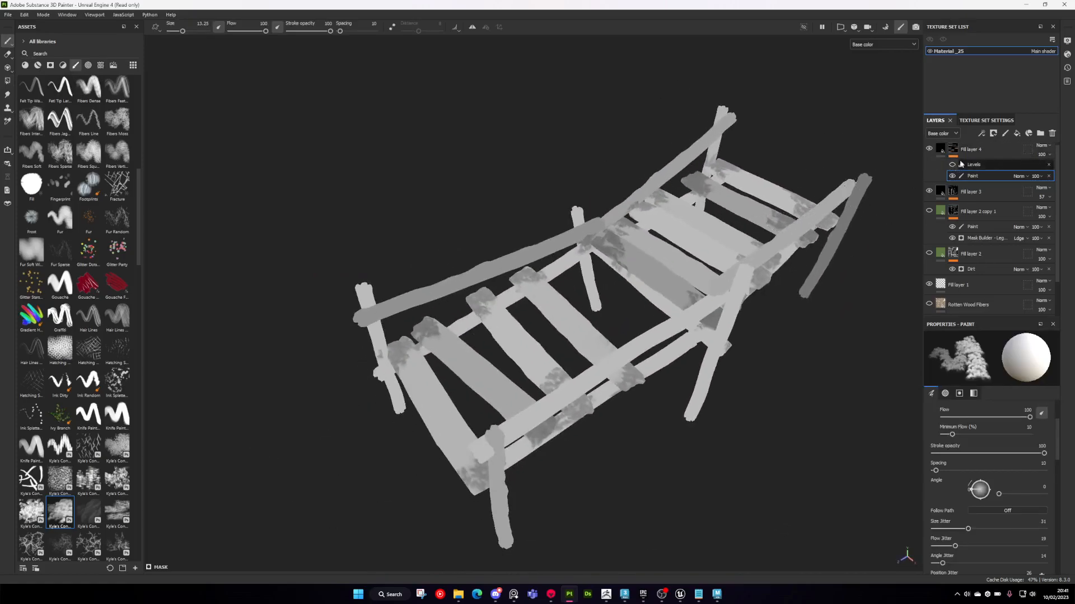
left_click(961, 164)
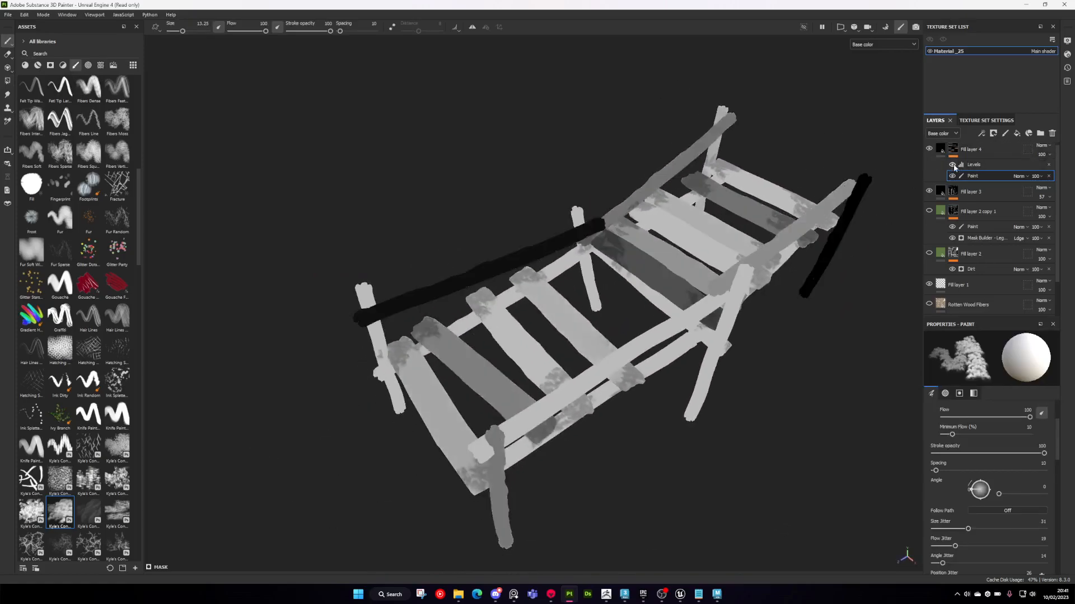
left_click_drag(985, 359, 1030, 366)
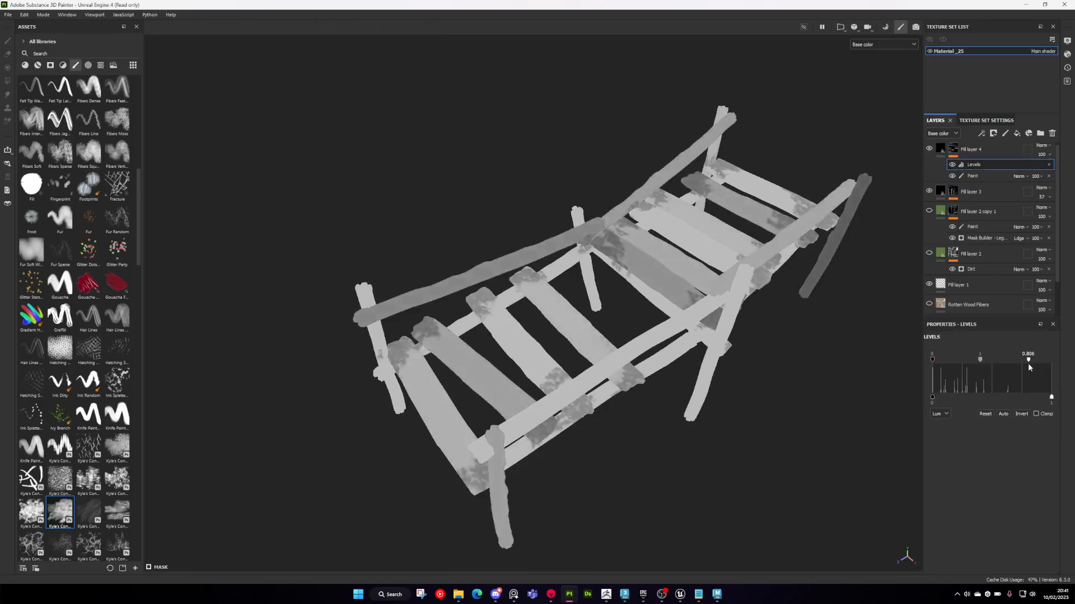
- Show Fill layer 2 copy 1, Fill layer 2 and Rotten Wood Fibers in the material view and compare the bridge with the reference photo
scroll(722, 330, "down", 3)
left_click_drag(722, 330, 655, 279, "alt")
middle_click_drag(655, 280, 564, 321, "alt")
scroll(545, 326, "up", 3)
key("m")
scroll(546, 332, "up", 2)
left_click_drag(545, 332, 701, 289, "alt")
left_click(930, 211)
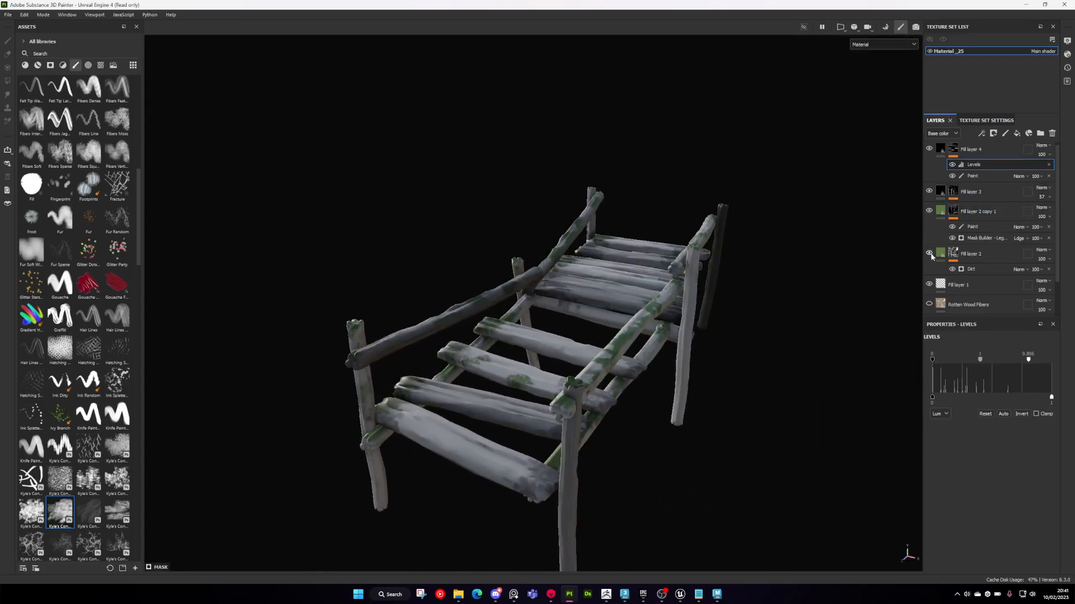
left_click(930, 304)
left_click_drag(758, 281, 600, 343, "alt")
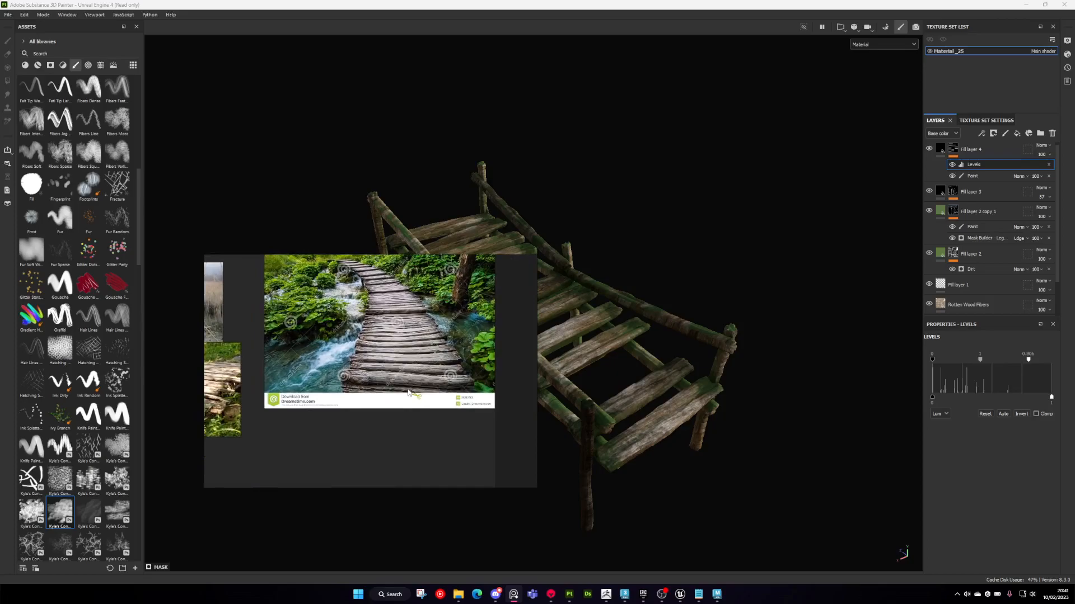
left_click_drag(571, 296, 661, 298, "alt")
- Add a fill layer on top with only the user2 channel active and display the User2 channel in the viewport
left_click(1017, 136)
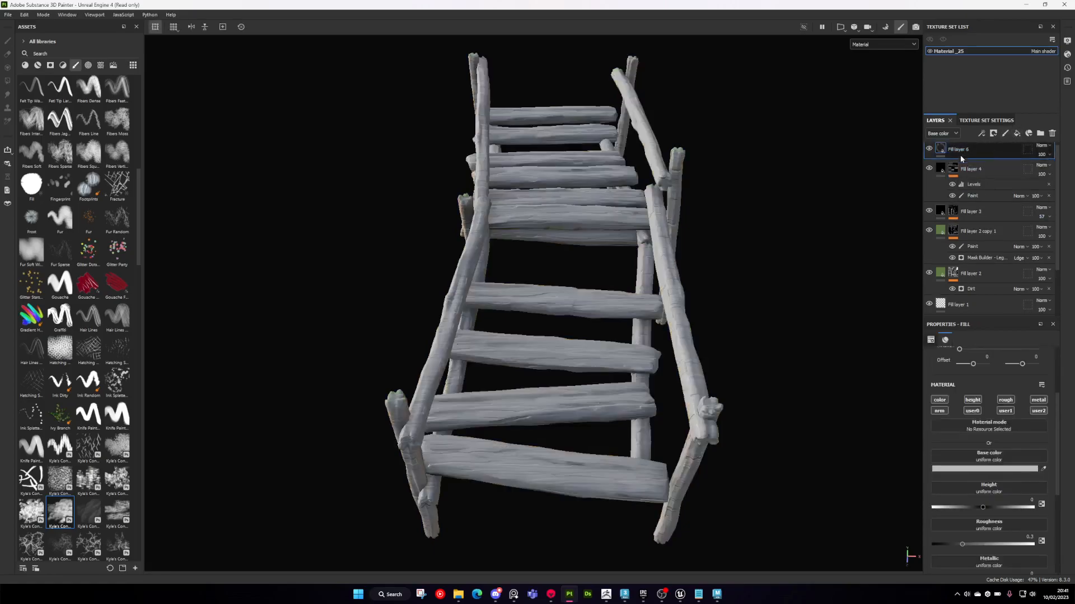
left_click(1041, 410, "alt")
left_click_drag(715, 305, 583, 305, "alt")
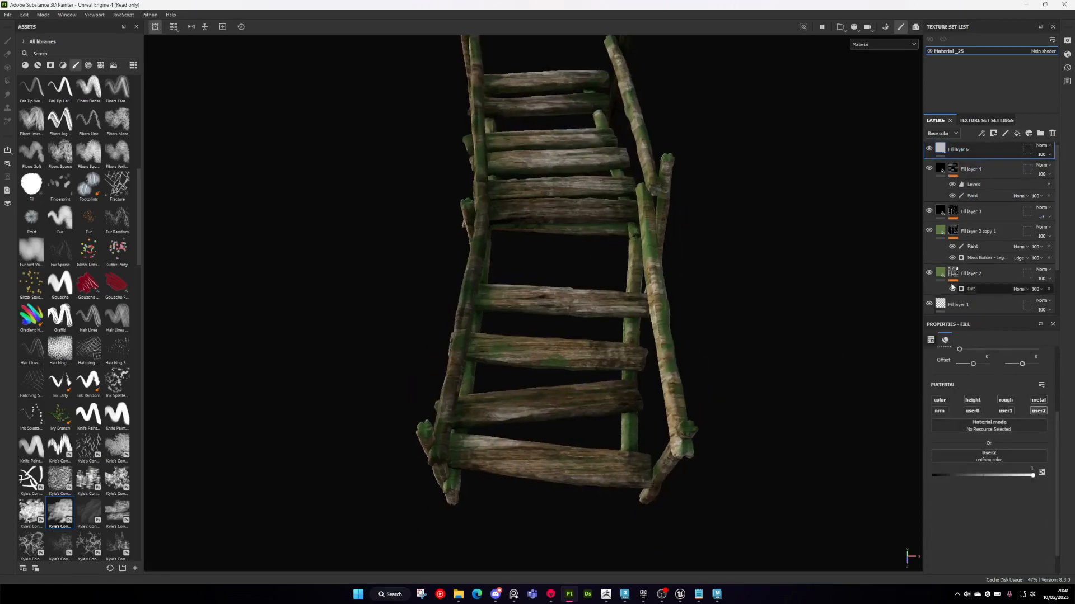
left_click(864, 44)
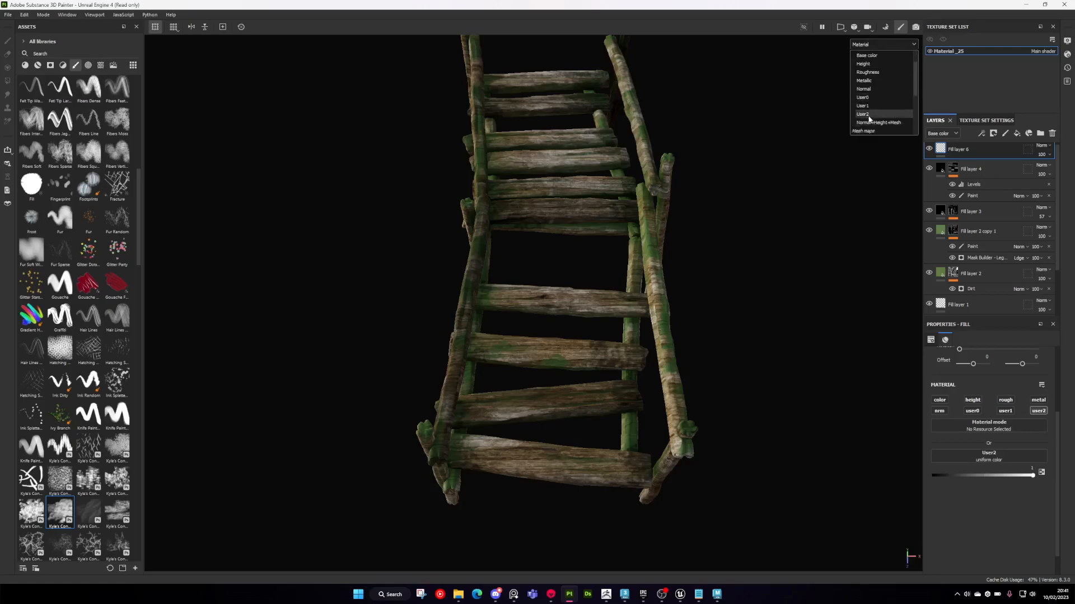
left_click(872, 121)
left_click_drag(554, 239, 610, 249, "alt")
- Give the new fill layer a black mask and add a paint effect to it
right_click(940, 146)
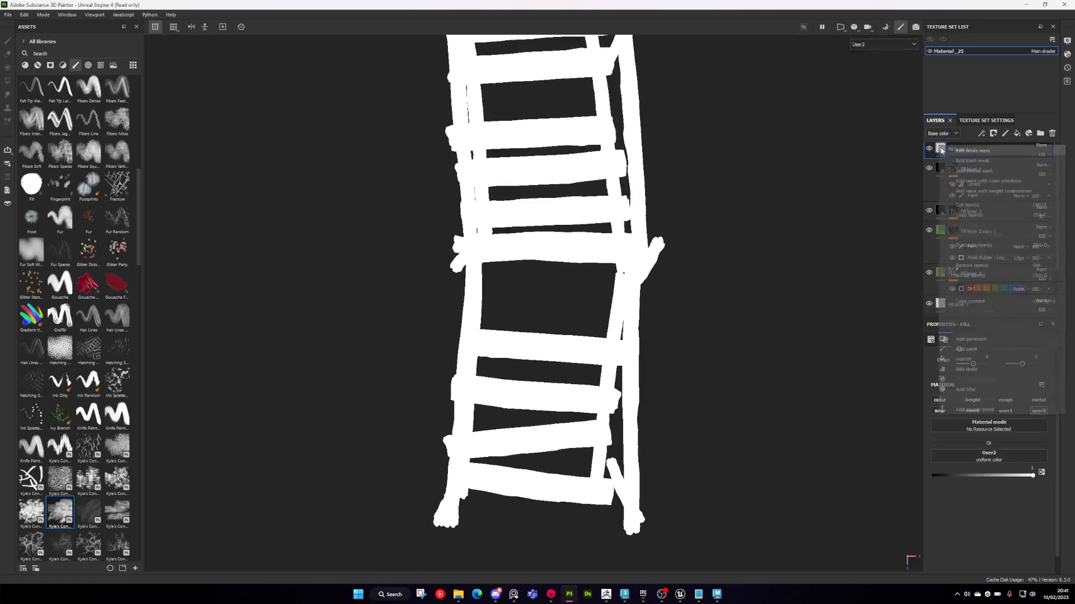
left_click(972, 161)
right_click(952, 148)
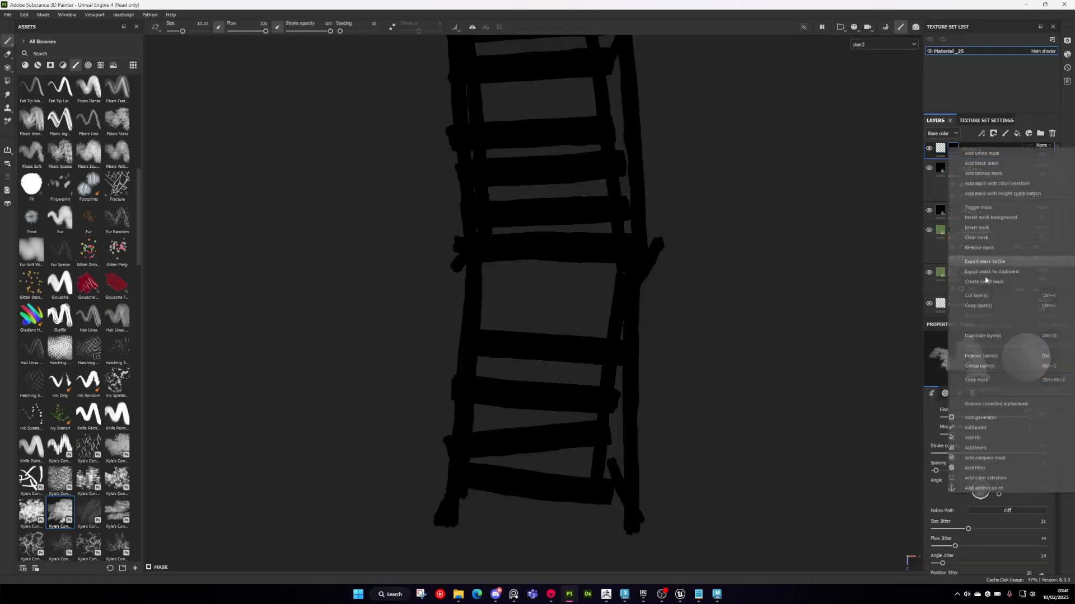
left_click(985, 433)
mouse_move(609, 378)
left_mouse_down("alt")
mouse_move(560, 353)
mouse_move(544, 357)
left_mouse_up("alt")
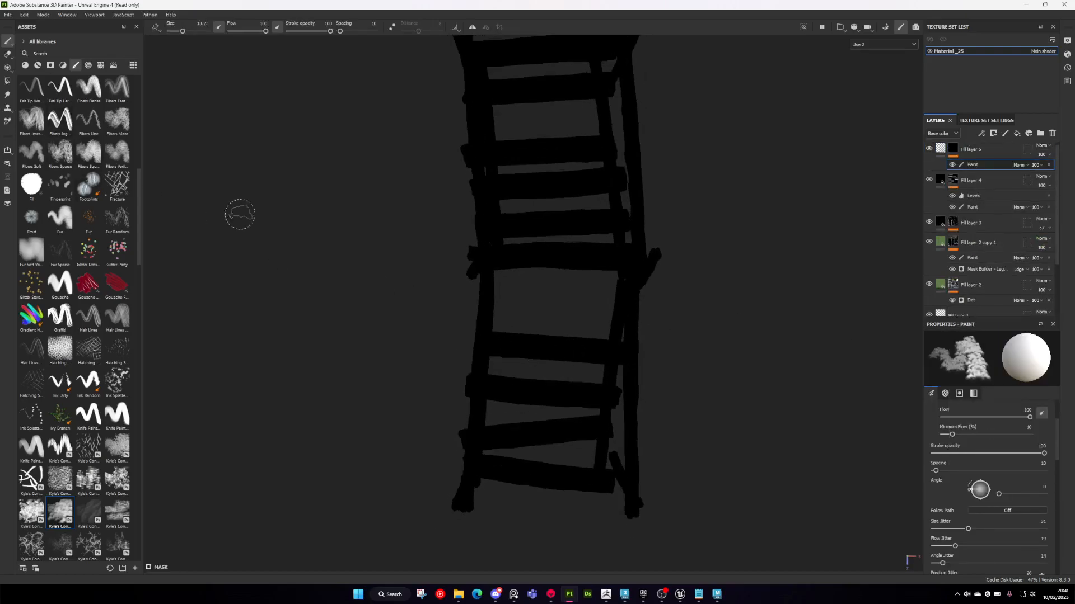
- Try stamping the mask on the nearest plank with the current brush enlarged to about 21.69
right_click_drag(546, 478, 562, 478, "ctrl")
left_click(542, 474)
left_click(544, 473)
- Paint white patches across the middle of every plank with the Artistic Heavy brush at size about 21.61
left_click_drag(138, 197, 131, 108)
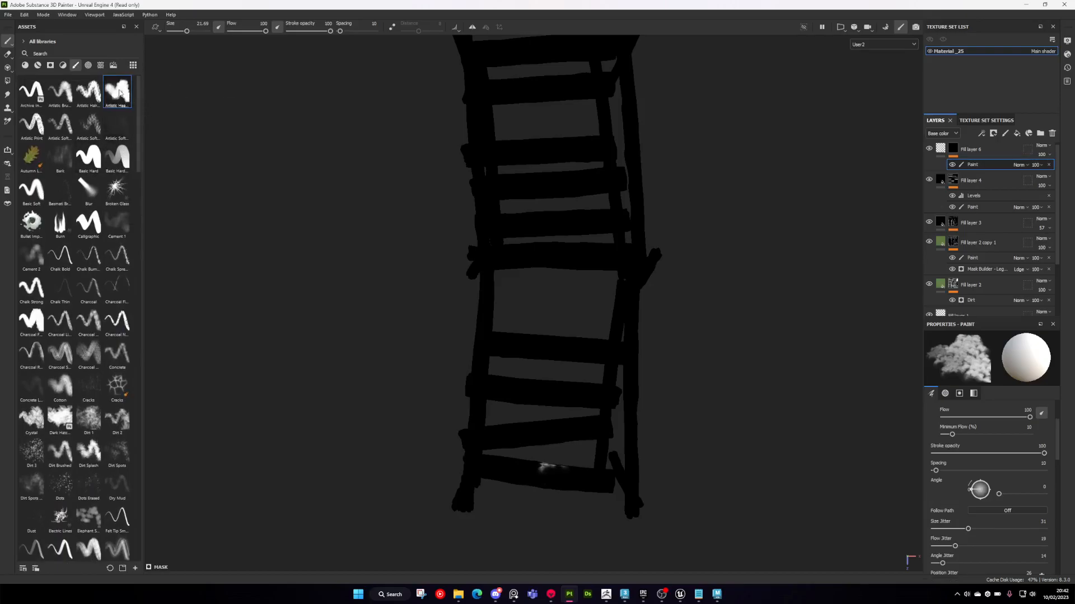
left_click(117, 91)
left_click(542, 476)
key("ctrl+z")
right_click_drag(541, 477, 566, 477, "ctrl")
left_click(542, 476)
left_click_drag(551, 473, 547, 399)
left_click_drag(548, 372, 552, 113)
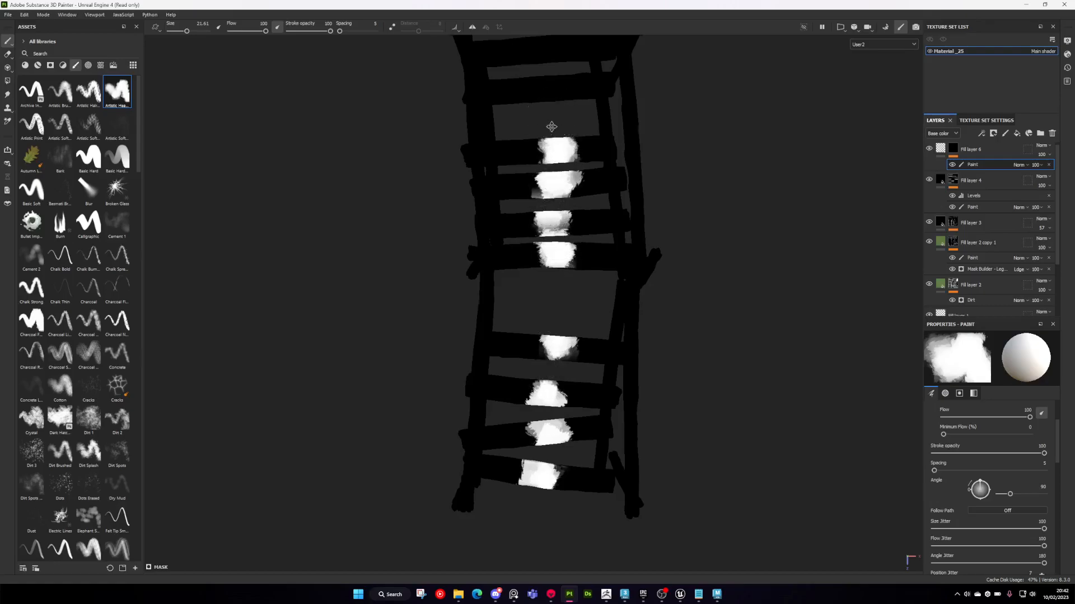
middle_click_drag(552, 112, 559, 300)
left_click_drag(554, 246, 541, 215)
- Break up the white plank patches with black strokes at brush size about 11.47 and a reduced stroke opacity
right_click_drag(546, 225, 529, 215, "ctrl")
key("x")
scroll(543, 205, "down", 2)
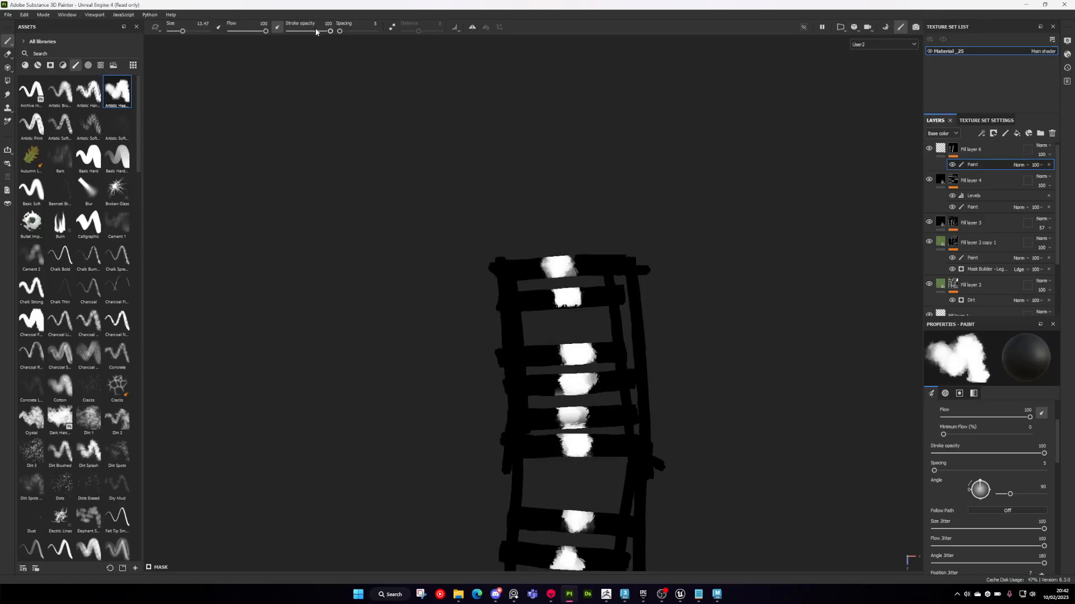
left_click_drag(317, 31, 306, 32)
key("f")
mouse_move(535, 190)
left_mouse_down()
mouse_move(551, 234)
mouse_move(551, 372)
left_mouse_up()
mouse_move(553, 426)
left_mouse_down()
mouse_move(552, 409)
mouse_move(546, 469)
mouse_move(528, 497)
mouse_move(529, 238)
mouse_move(530, 272)
left_mouse_up()
mouse_move(539, 189)
left_mouse_down()
mouse_move(563, 193)
mouse_move(569, 515)
mouse_move(569, 344)
mouse_move(537, 395)
mouse_move(501, 400)
mouse_move(604, 430)
left_mouse_up()
- Return to the material view and select the fill of Fill layer 6
key("m")
scroll(521, 408, "up", 2)
left_click(941, 149)
left_click_drag(874, 383, 860, 365, "alt")
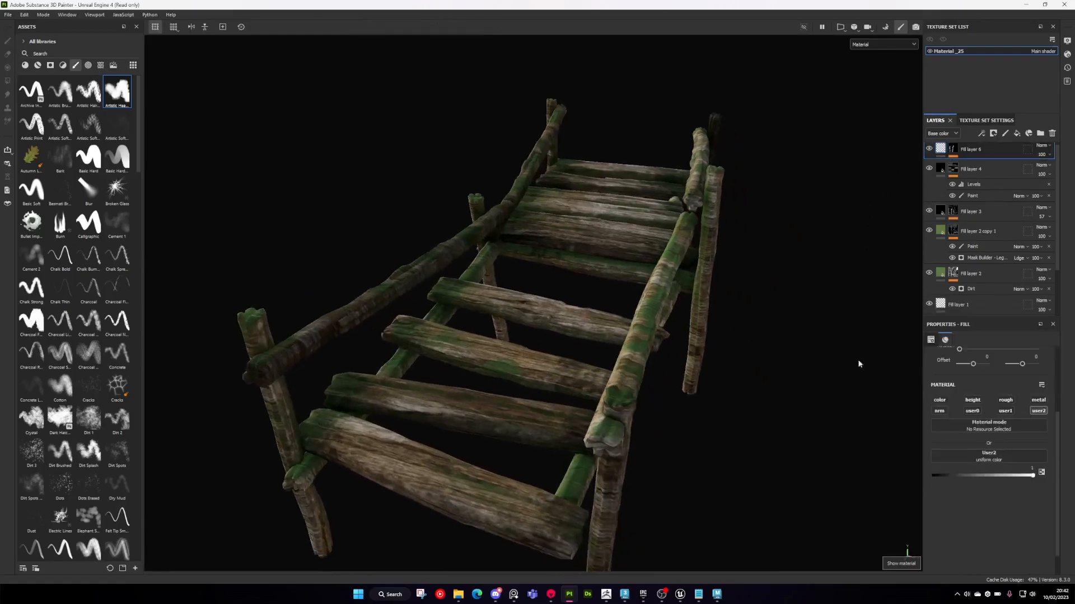
- Enable roughness at about 0.27 and a dark brown base color on Fill layer 6 to preview the masked patches
left_click(1007, 401)
mouse_move(963, 475)
left_mouse_down()
mouse_move(899, 473)
mouse_move(961, 472)
left_mouse_up()
left_click(939, 400)
left_click(996, 469)
mouse_move(760, 325)
left_mouse_down()
mouse_move(727, 322)
mouse_move(744, 315)
left_mouse_up()
left_click(815, 257)
left_click_drag(815, 259, 816, 256)
left_click_drag(751, 319, 751, 324)
left_click(819, 146)
- Compare the planks up close with Fill layer 6 shown and hidden
scroll(610, 204, "up", 5)
left_click_drag(609, 203, 526, 276, "alt")
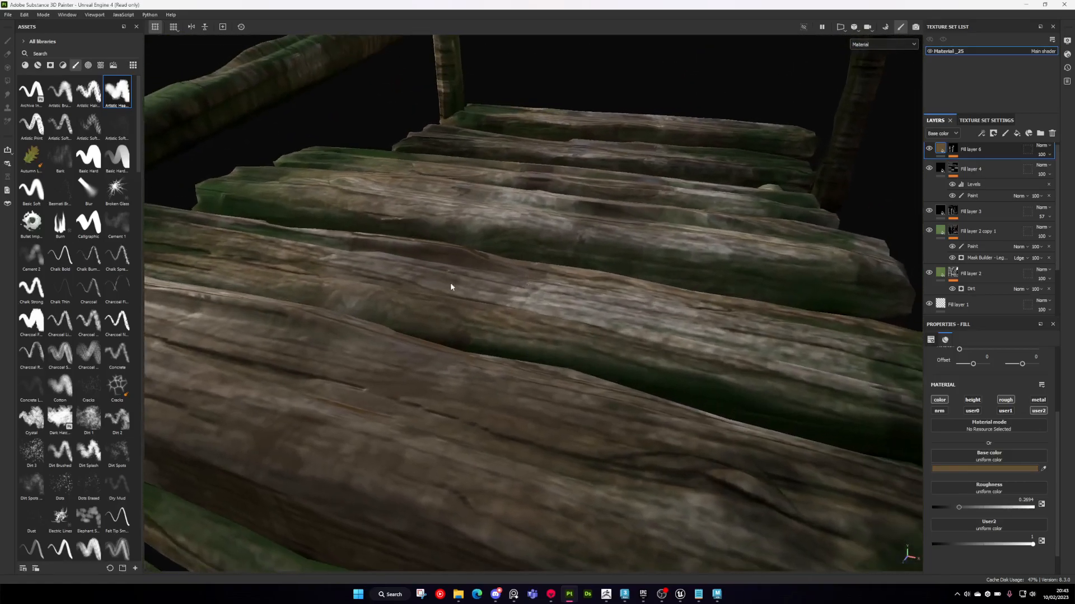
left_click_drag(458, 286, 493, 291, "alt")
scroll(493, 291, "up", 3)
middle_click_drag(493, 291, 535, 305, "alt")
left_click_drag(534, 305, 590, 273, "alt")
left_click(929, 149)
left_click(929, 150)
left_click(929, 149)
left_click(930, 149)
- Examine the masked patches on the planks and the whole bridge from several angles
scroll(511, 226, "down", 3)
left_click_drag(511, 226, 578, 375, "alt")
scroll(564, 204, "up", 3)
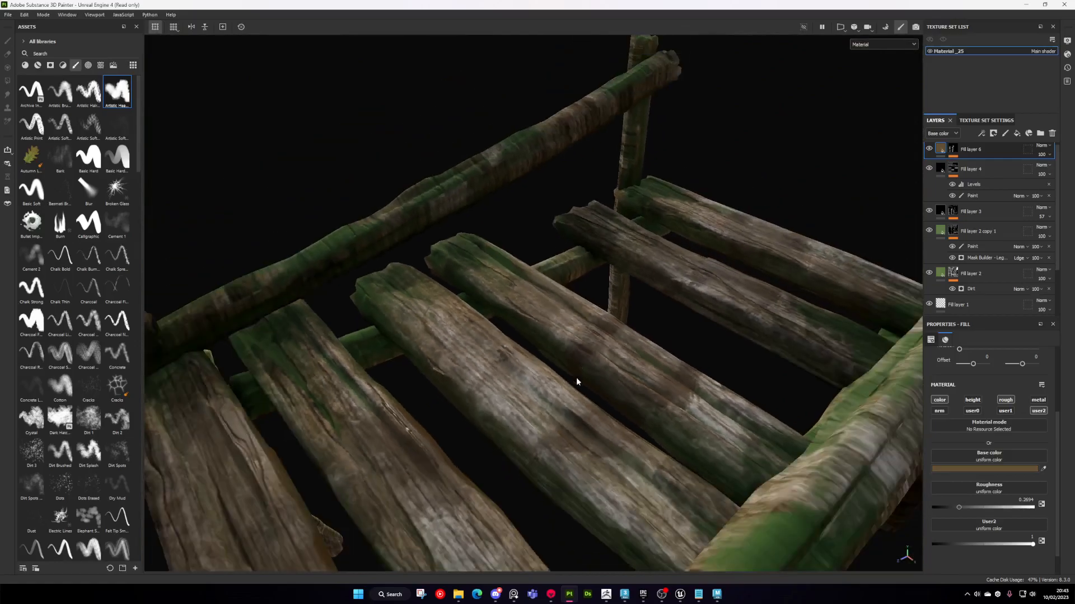
scroll(577, 378, "down", 10)
left_click_drag(571, 423, 631, 322, "alt")
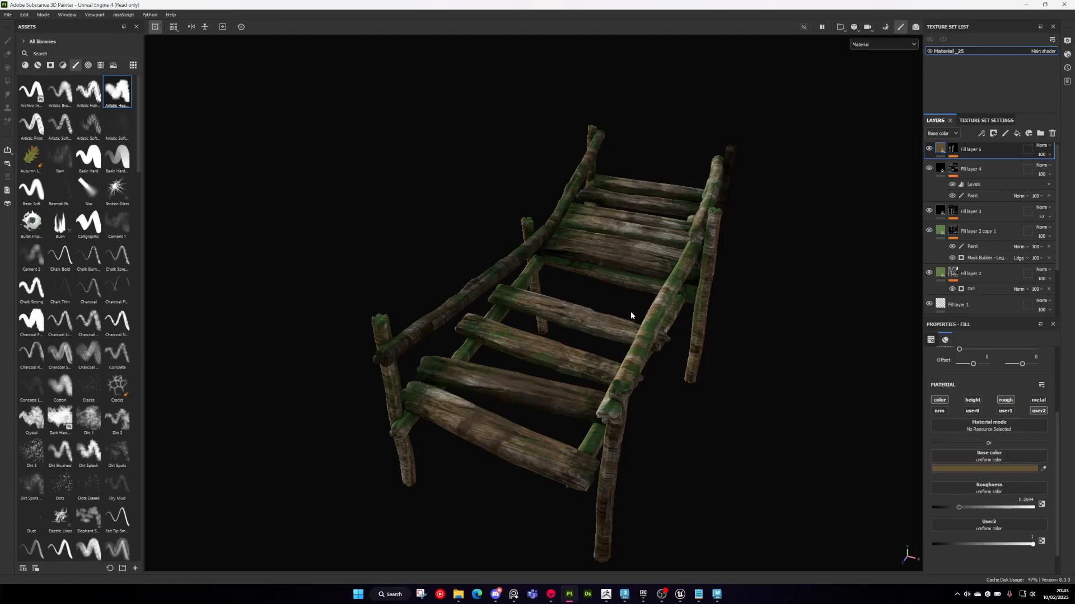
left_click_drag(640, 326, 627, 280, "alt")
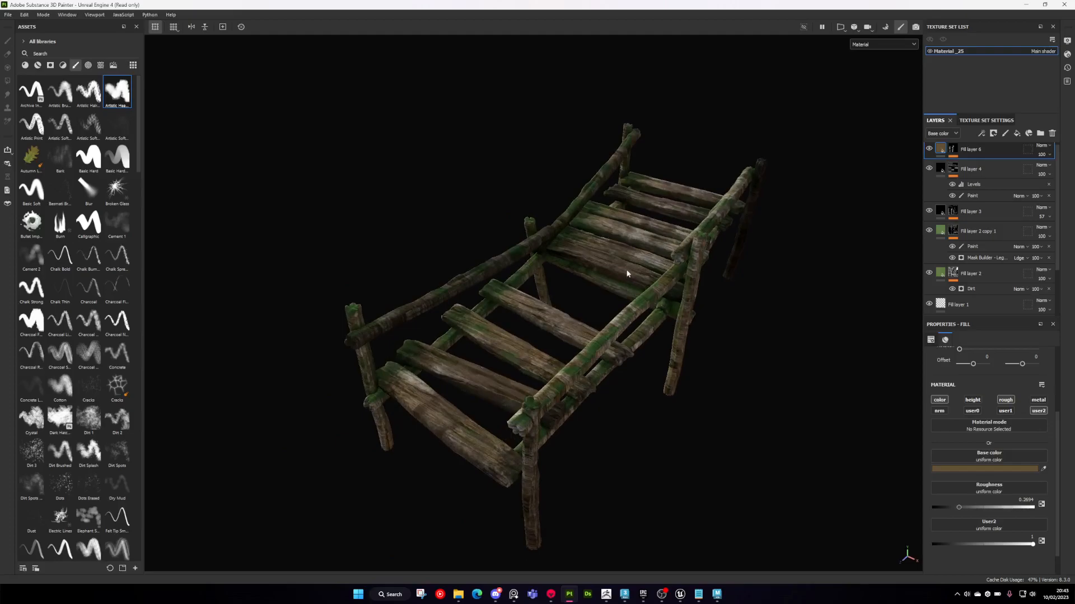
scroll(674, 280, "up", 2)
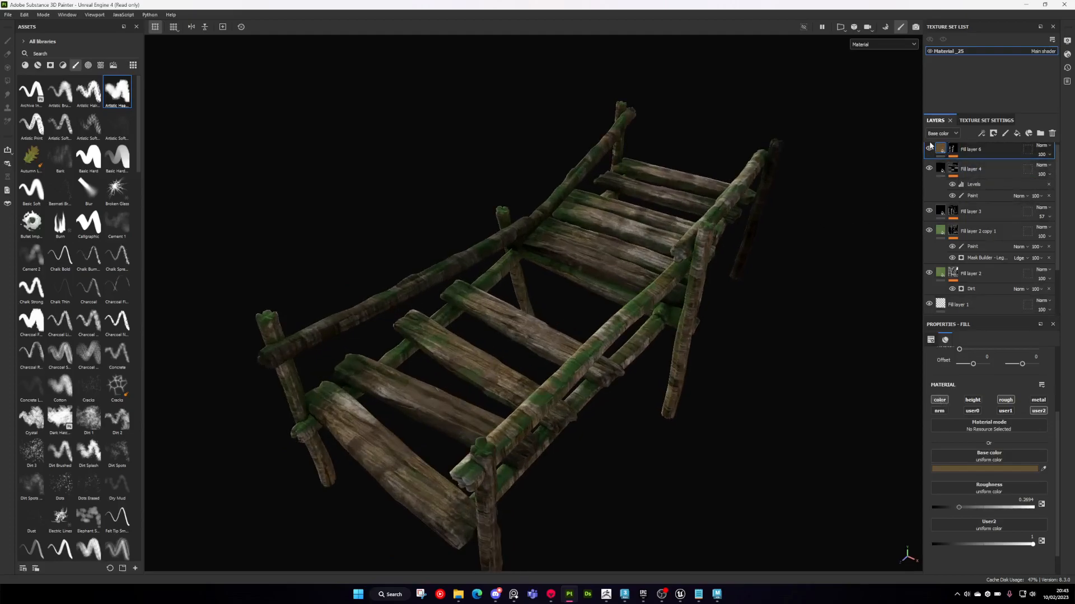
- Disable all channels except the user masks on Fill layers 6, 4, 3, 2 copy 1 and 2, and hide Rotten Wood Fibers
left_click_drag(566, 259, 788, 383, "alt")
left_click(941, 168)
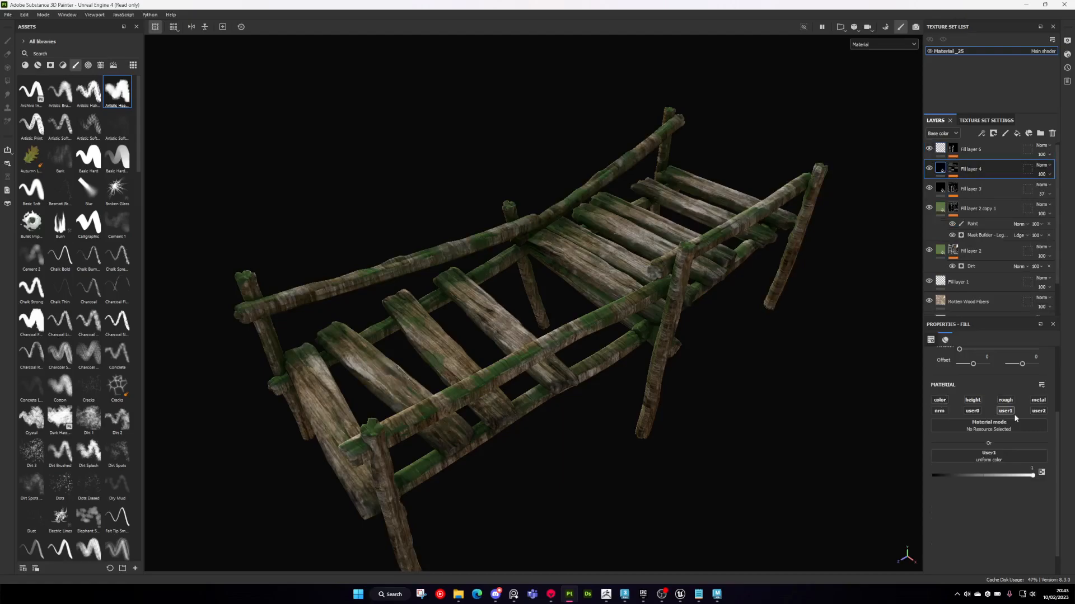
left_click(971, 189)
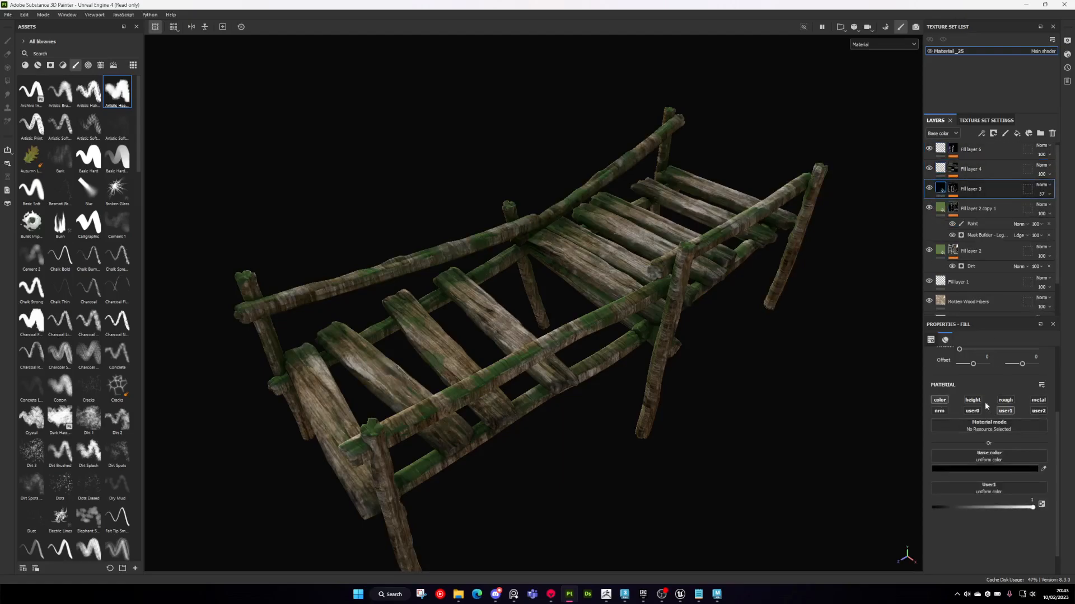
left_click(939, 400)
left_click(959, 214)
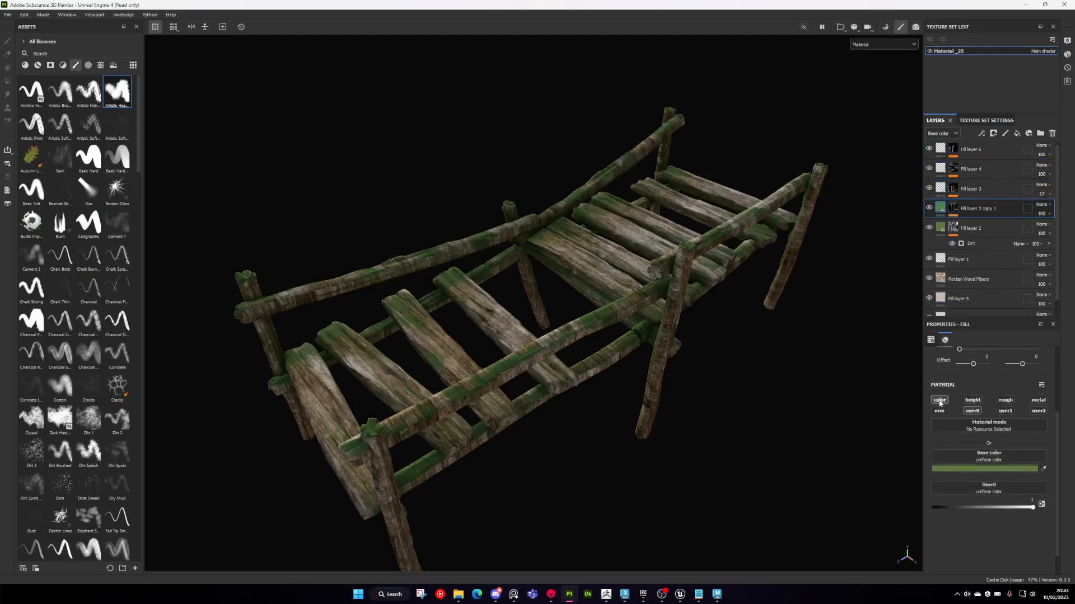
left_click(934, 274)
left_click(929, 267)
left_click_drag(739, 311, 638, 323, "alt")
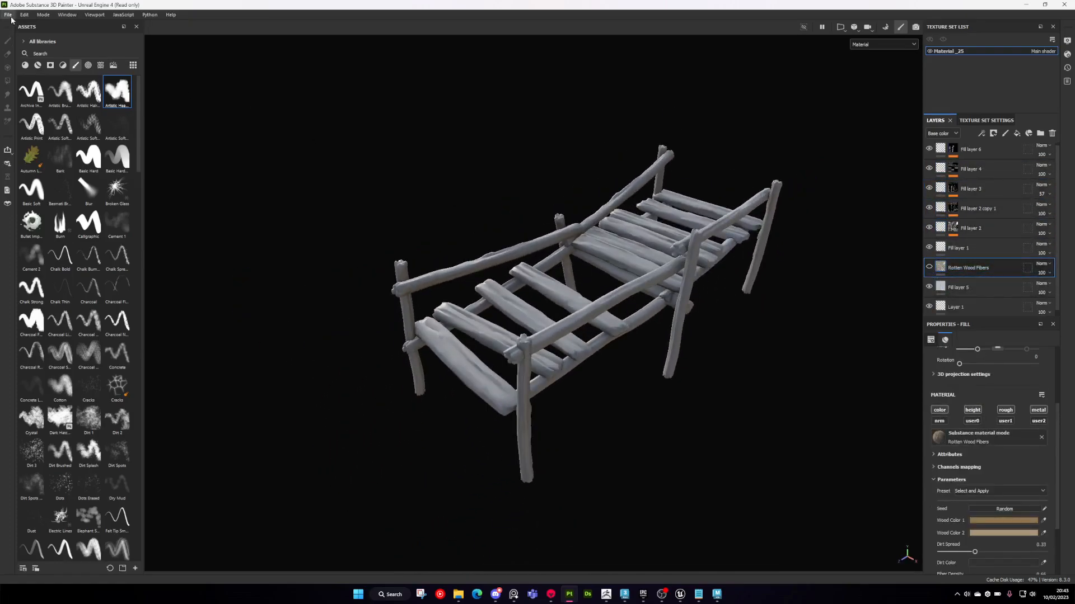
- Open the texture export's output templates and duplicate the Unreal Engine 4 (Packed) preset
left_click(24, 14)
left_click(44, 121)
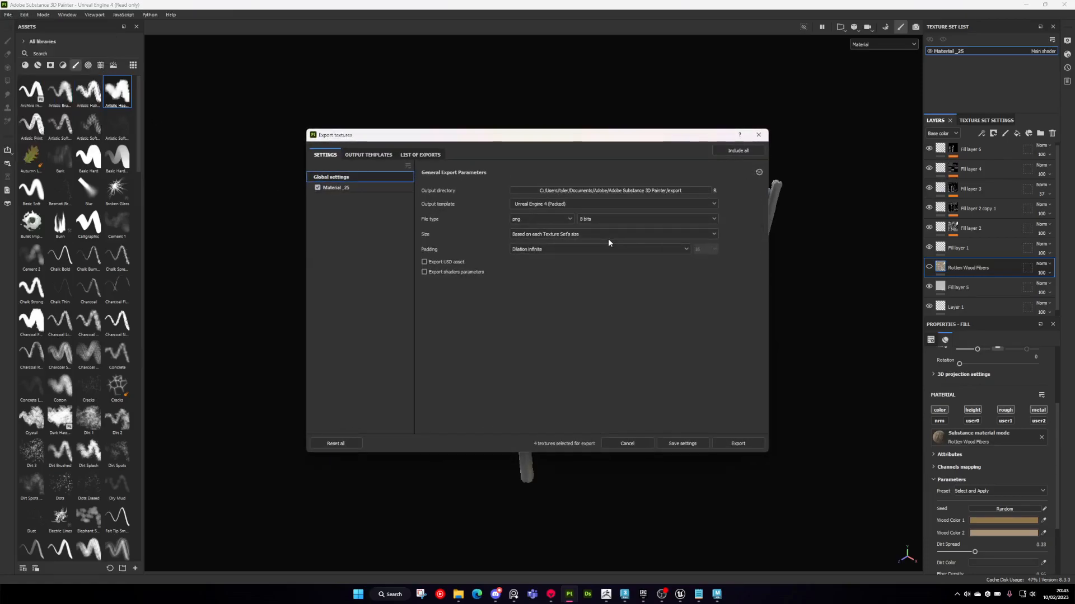
left_click(368, 155)
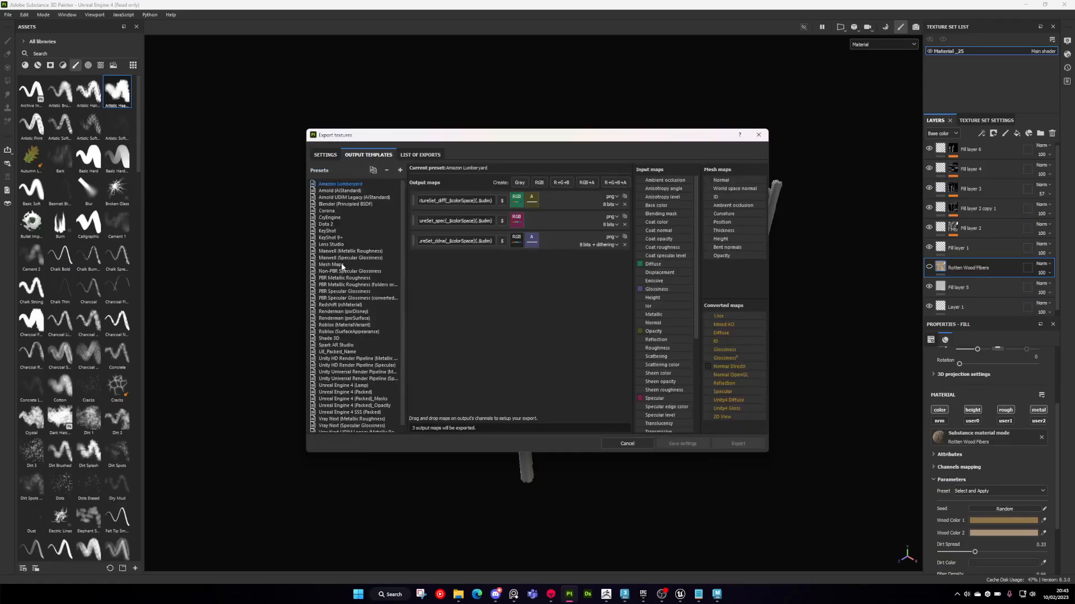
scroll(357, 213, "down", 1)
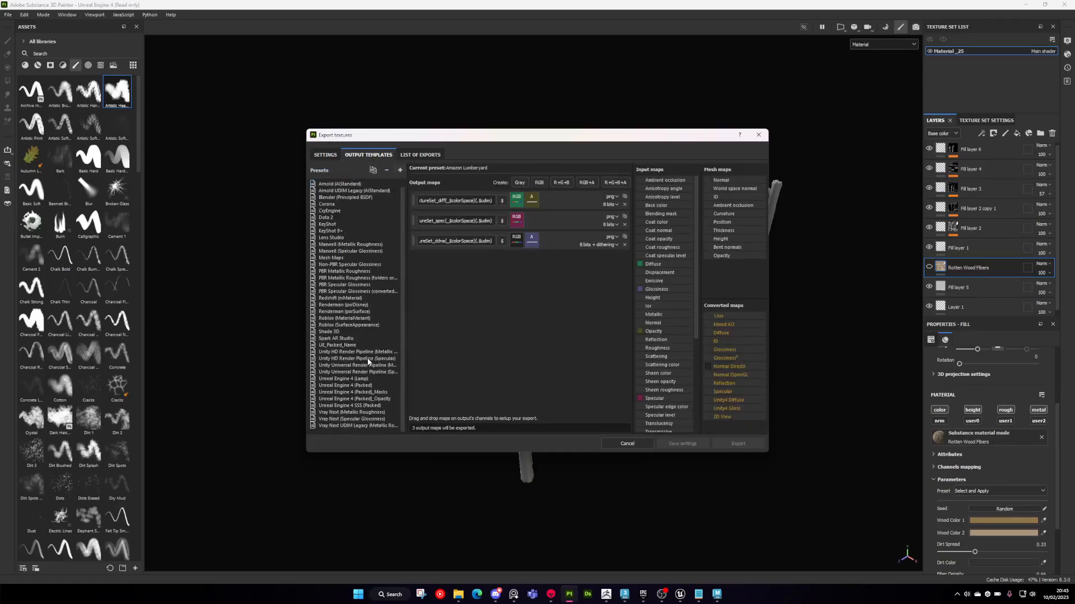
left_click(345, 386)
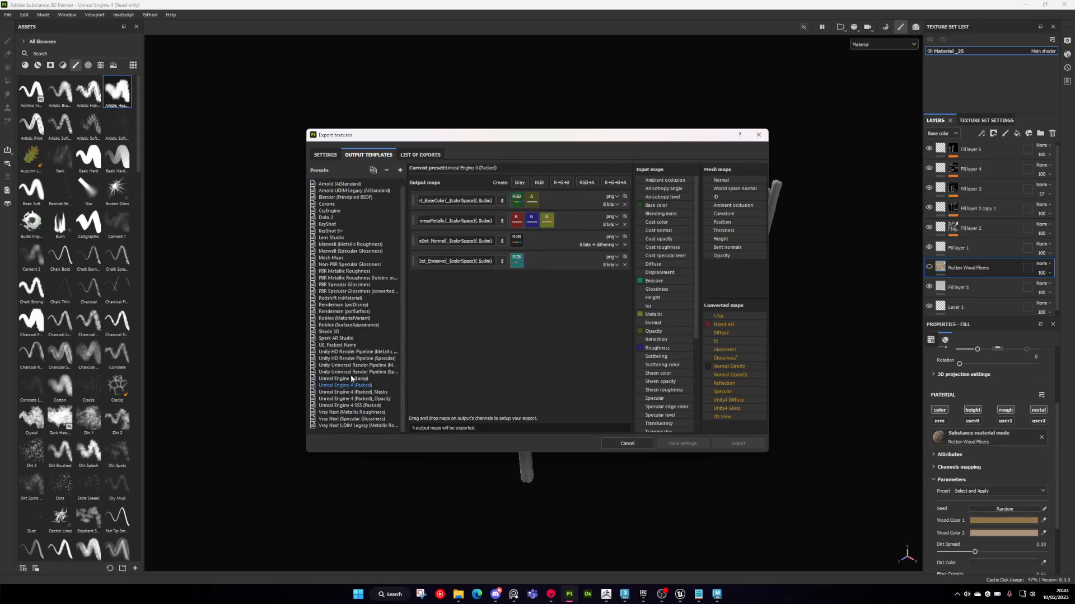
left_click(373, 171)
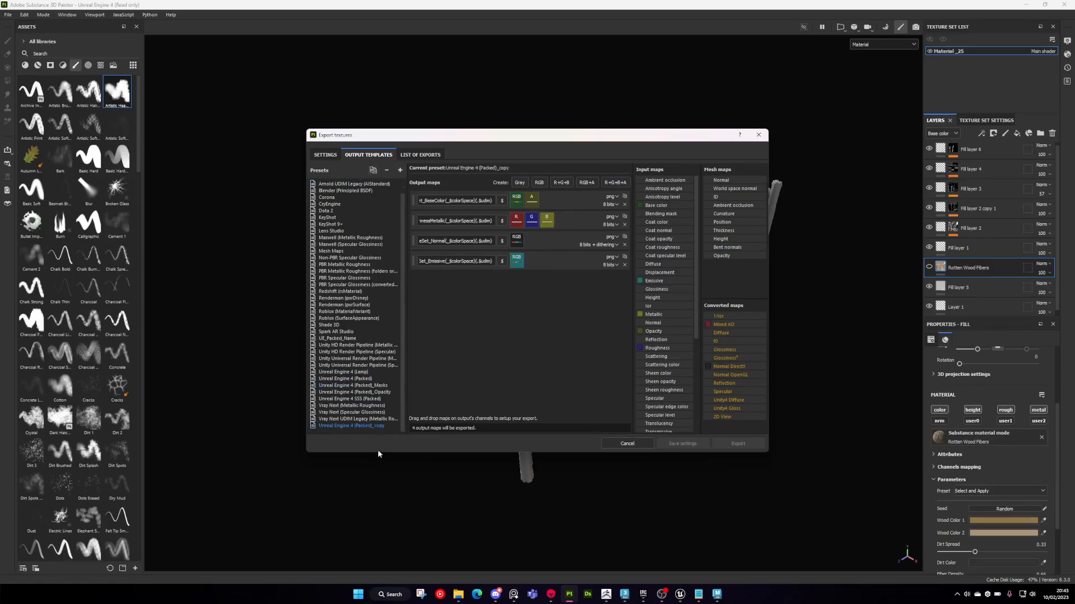
- Remove the BaseColor, Normal and Emissive output maps from the duplicated preset
left_click(624, 204)
left_click(625, 224)
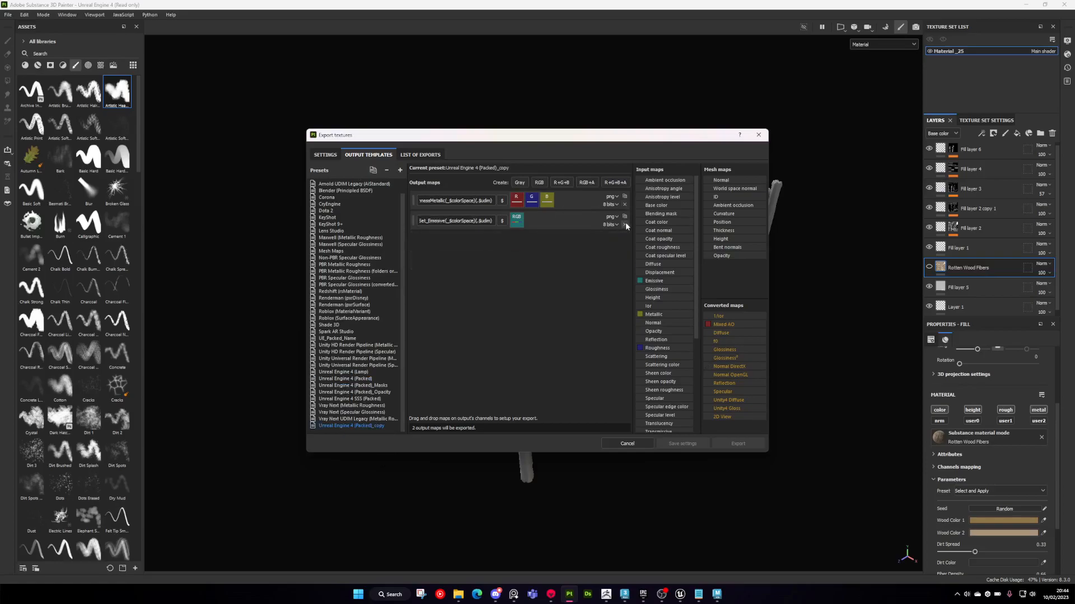
left_click(624, 224)
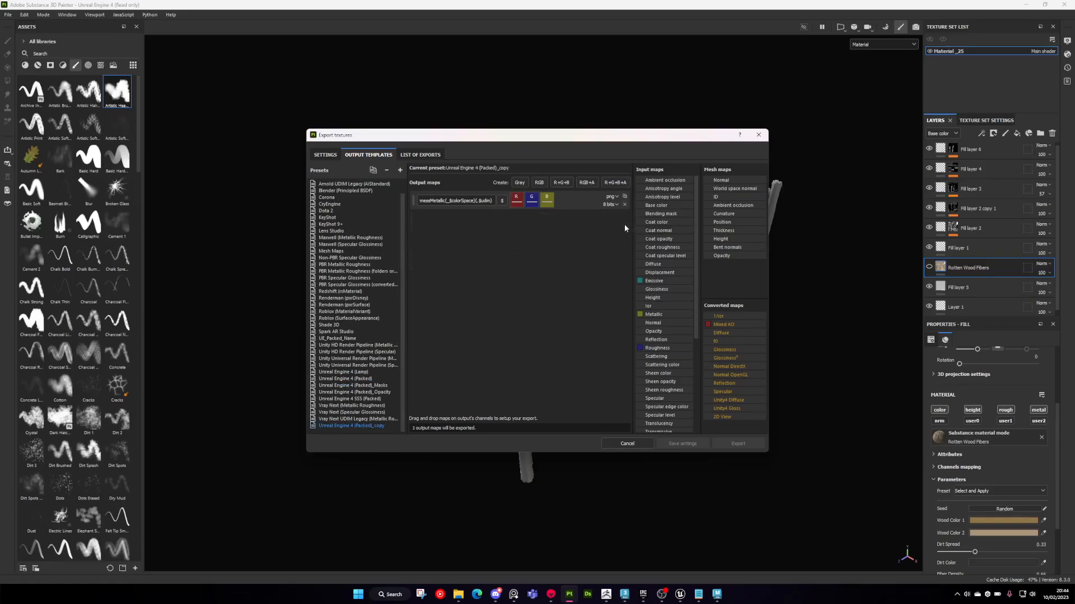
- Rename the remaining packed output map MossDarkeningWetness_Masks
triple_click(487, 200)
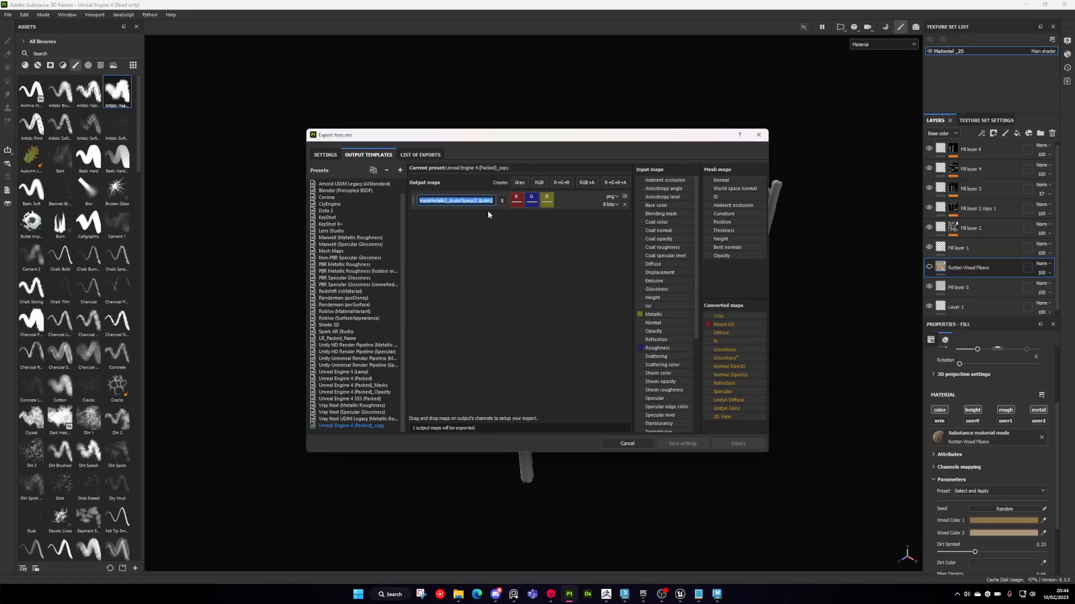
type("RGB")
key("BackSpace")
key("Left")
key("Left")
key("Left")
key("Left")
key("BackSpace")
key("BackSpace")
type("MossDarkening")
key("Return")
- Assign the gray channels of User0, User1 and User2 to the red, green and blue channels of the MossDarkeningWetness_Masks output map
scroll(671, 363, "down", 4)
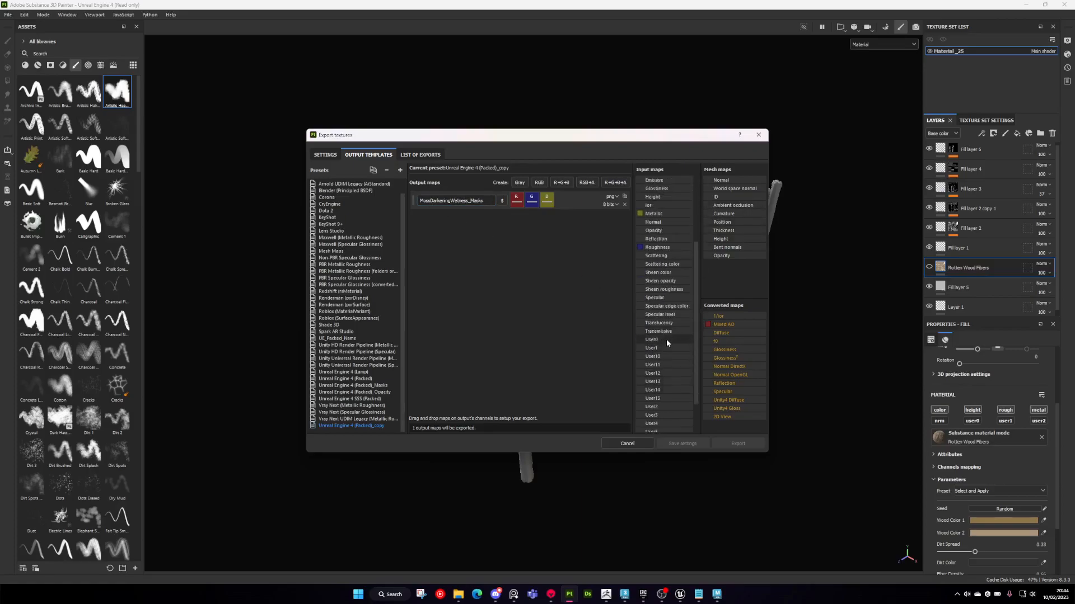
left_click_drag(665, 340, 516, 205)
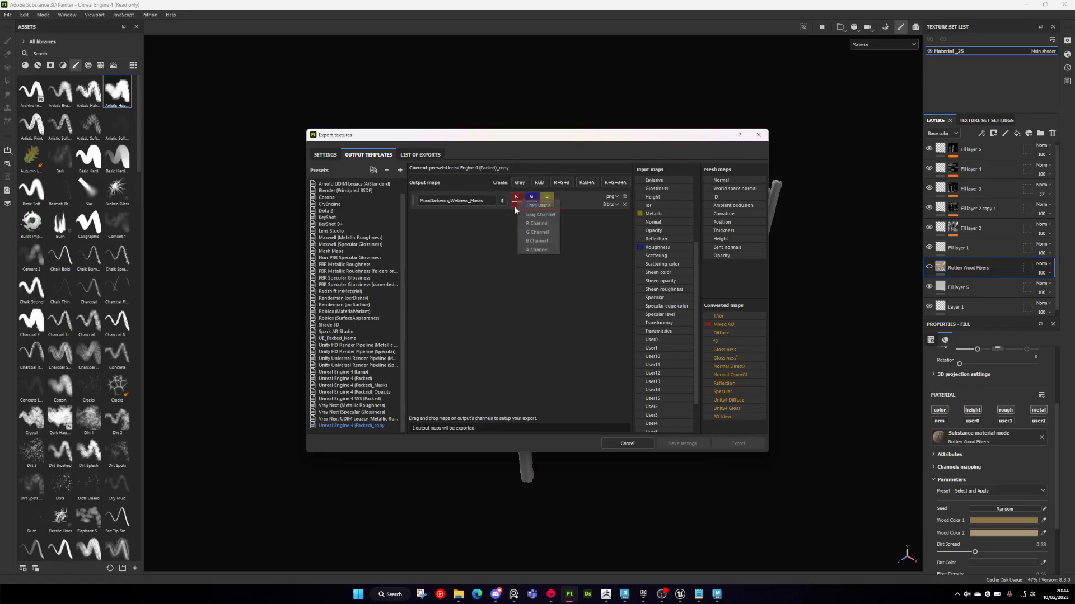
left_click(533, 215)
left_click_drag(650, 349, 531, 200)
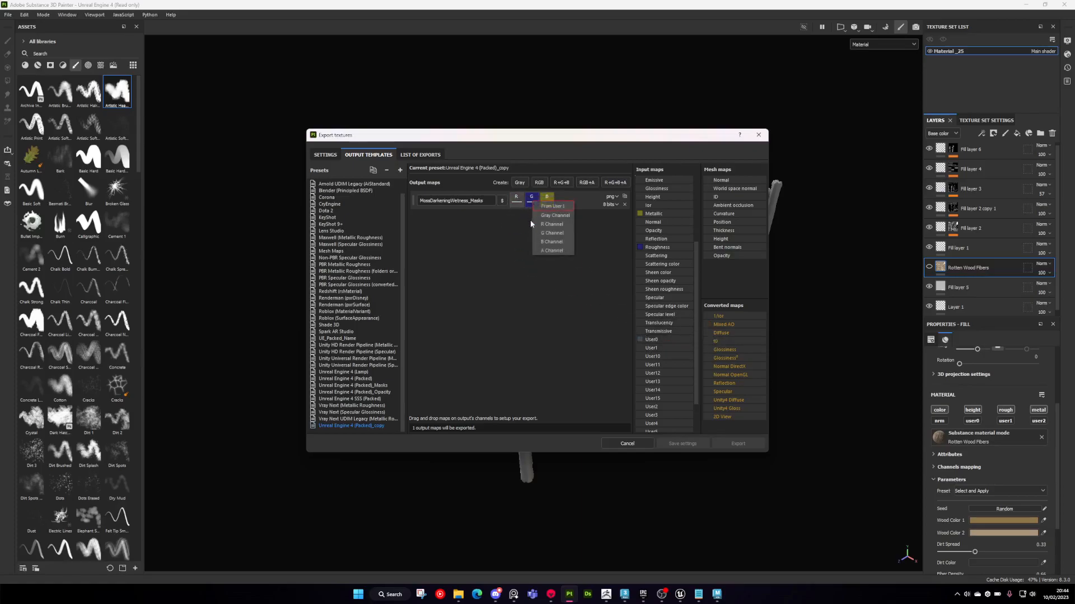
left_click(552, 215)
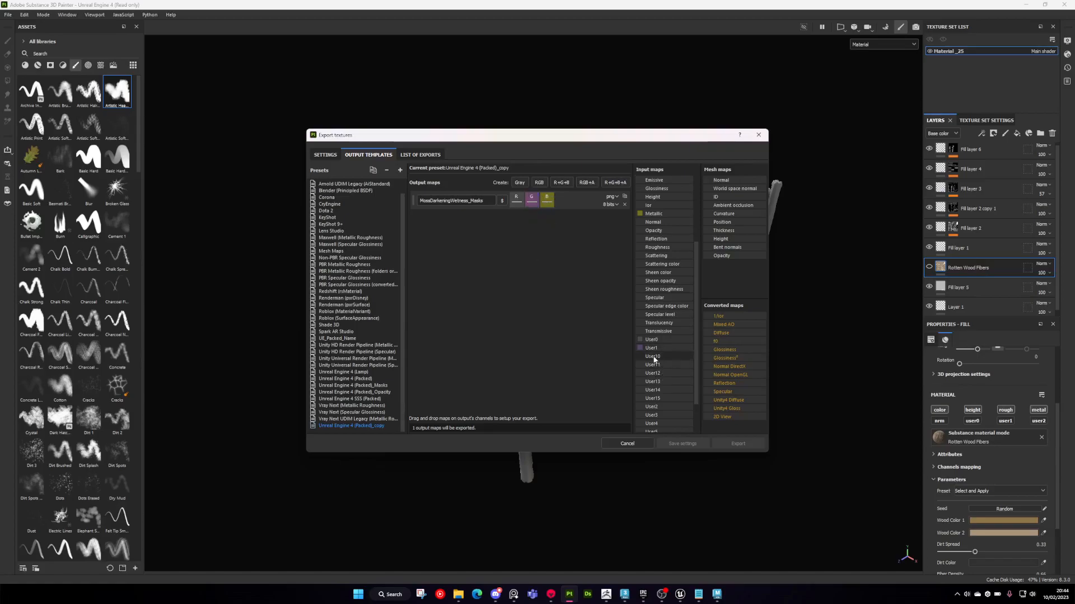
left_click_drag(652, 407, 547, 202)
left_click(569, 219)
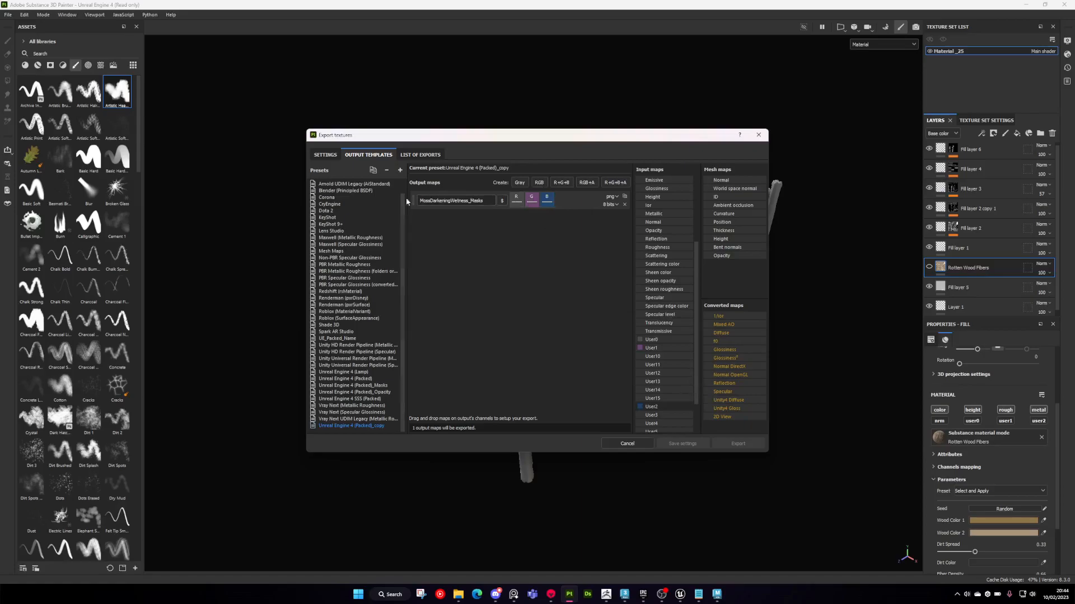
- Rename the duplicated Unreal Engine 4 (Packed) output preset WorkshopMasks
left_click(327, 155)
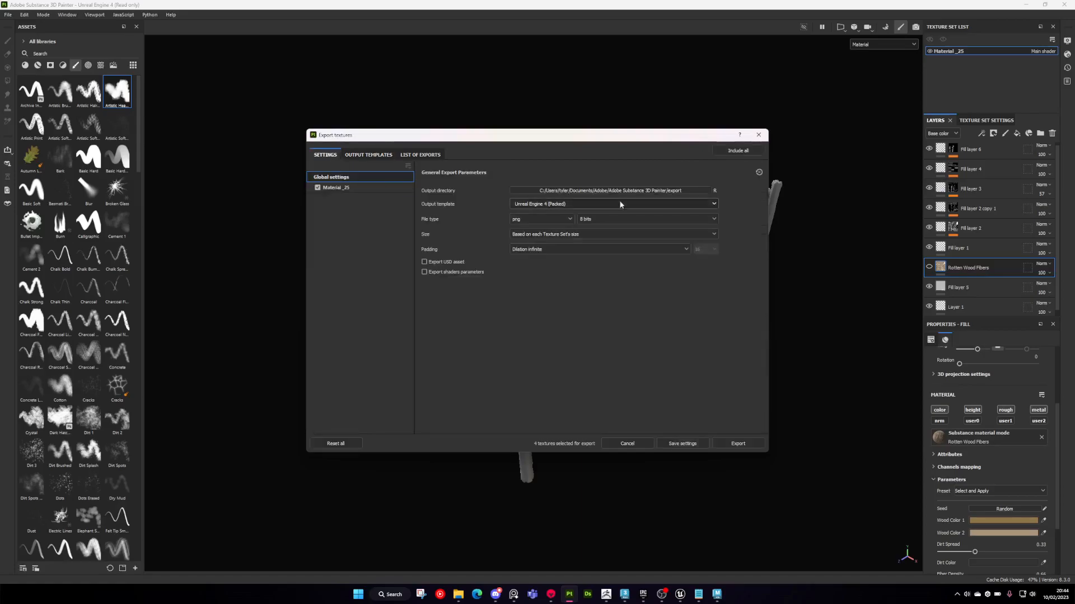
left_click(554, 203)
scroll(560, 252, "down", 3)
left_click(563, 284)
left_click(372, 157)
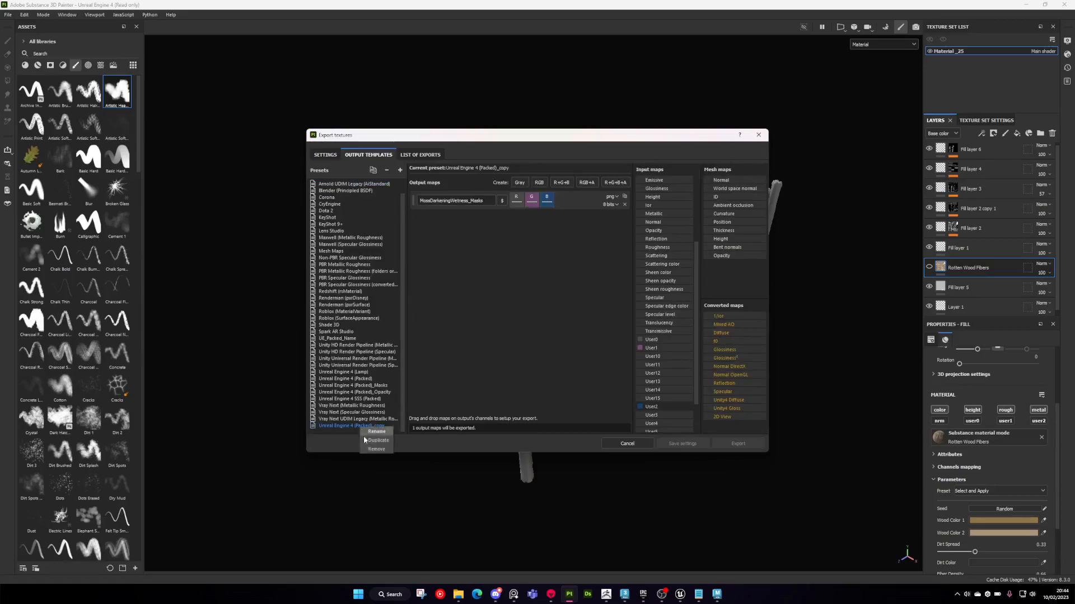
double_click(370, 428)
type("WorkshopMasks")
key("Return")
- Set the global export settings to the WorkshopMasks output template and the targa file type
left_click(325, 155)
left_click(527, 203)
left_click(527, 282)
left_click(542, 219)
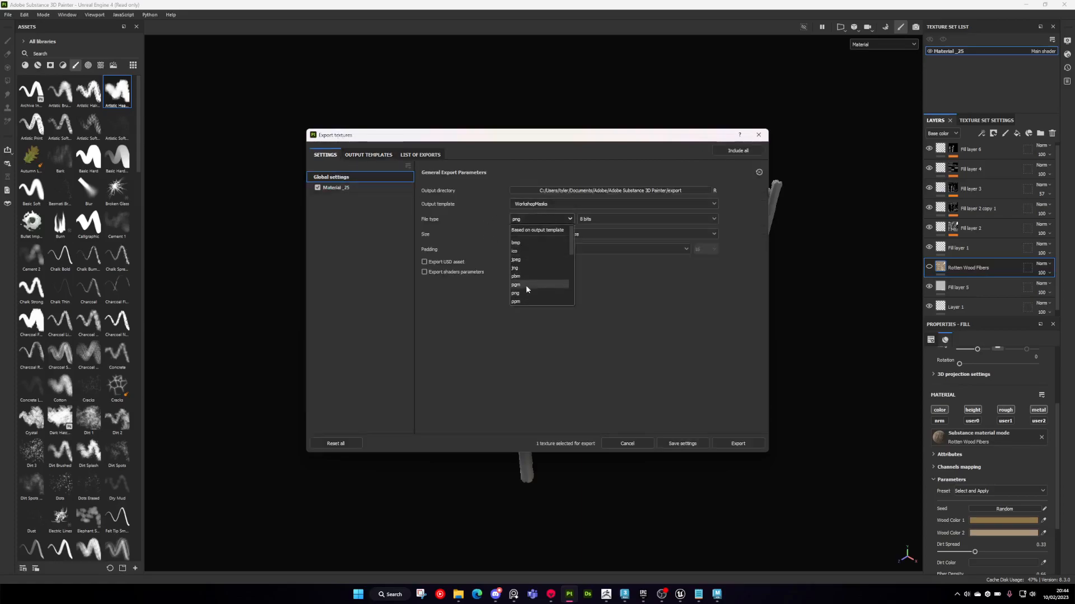
scroll(526, 282, "down", 1)
left_click(523, 264)
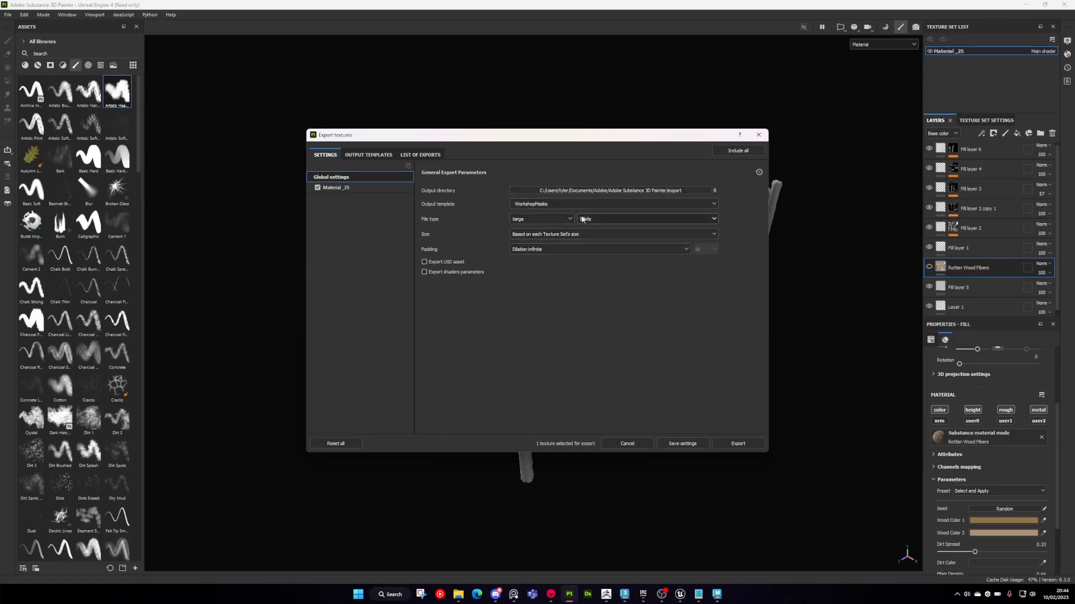
- Check the list of exports, set the output directory to 3D Work > Workshop > Textures and export the mask texture
left_click(420, 155)
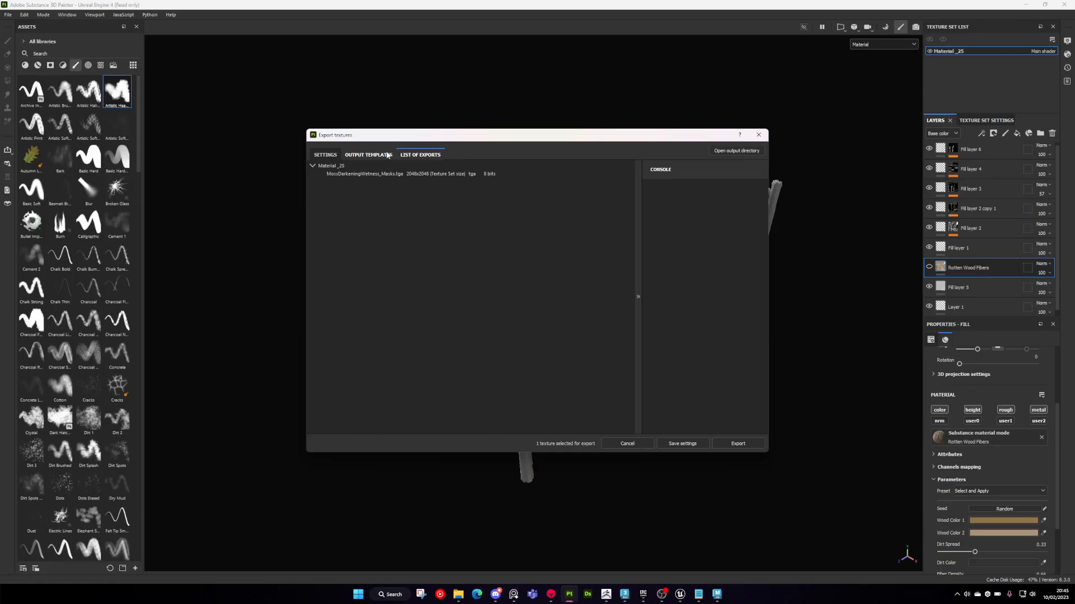
left_click(325, 155)
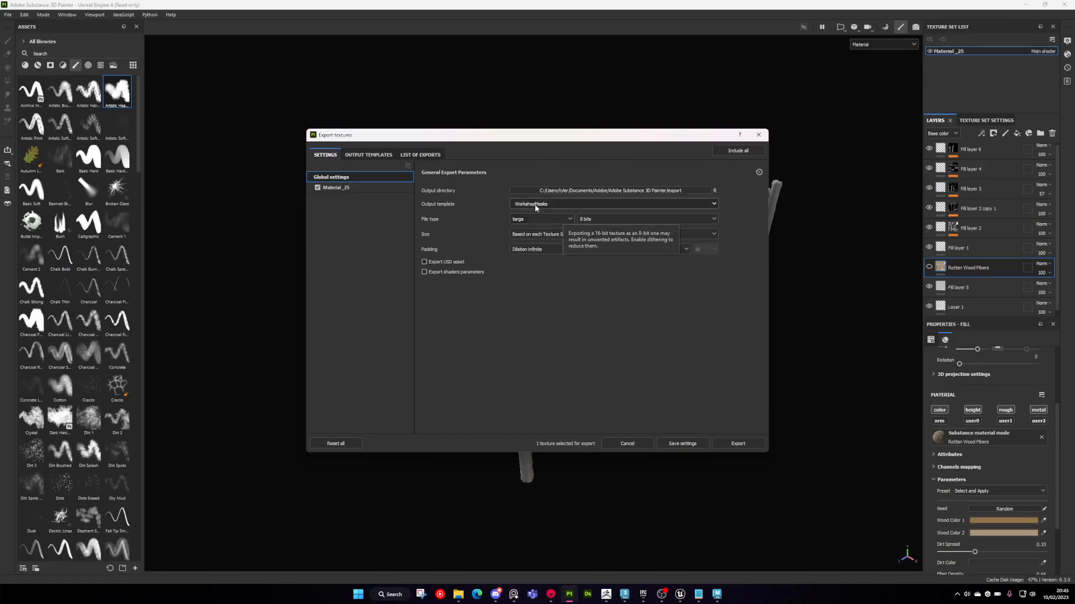
left_click(419, 155)
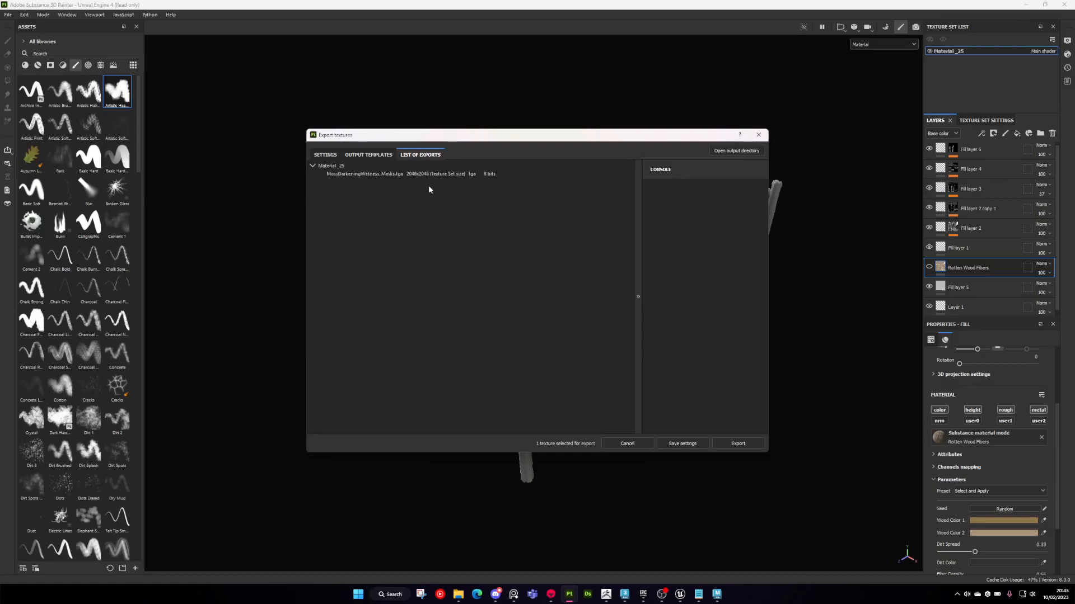
left_click(326, 154)
left_click(565, 192)
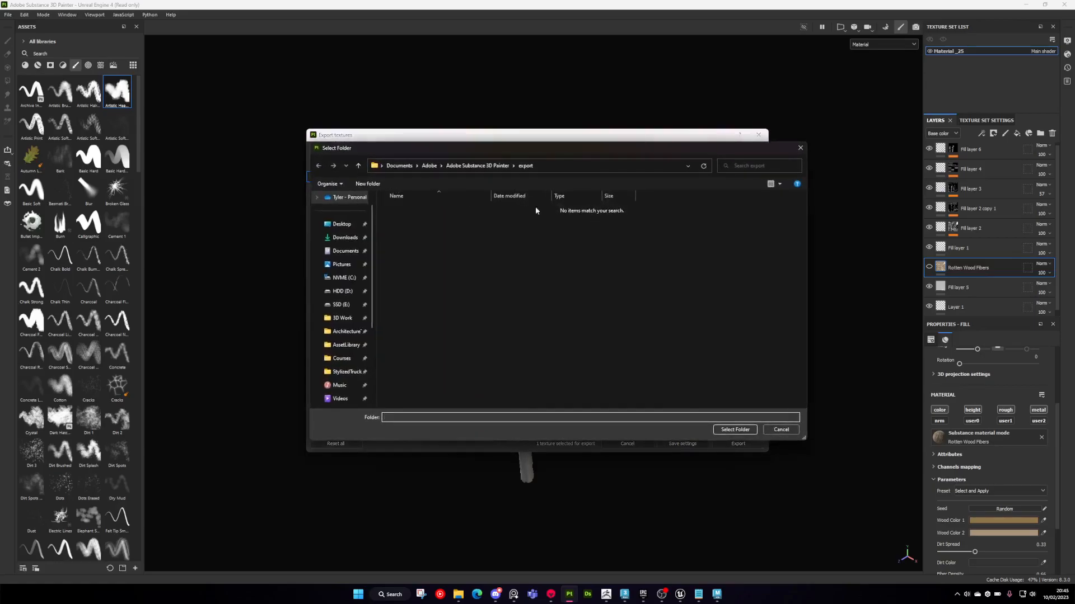
left_click(336, 318)
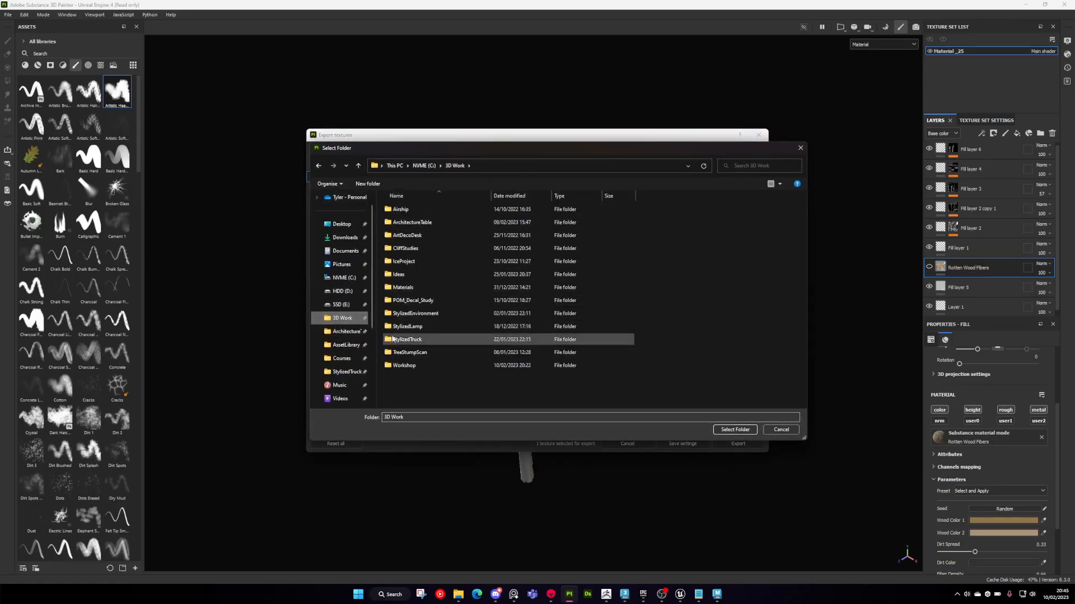
double_click(404, 366)
left_click(403, 223)
double_click(407, 222)
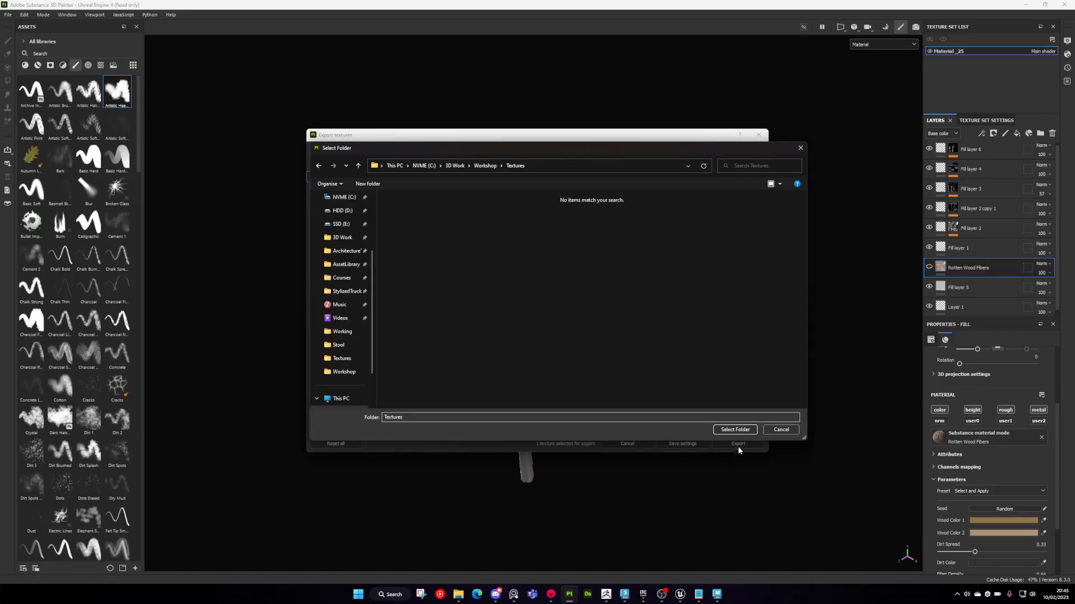
left_click(735, 430)
left_click(738, 444)
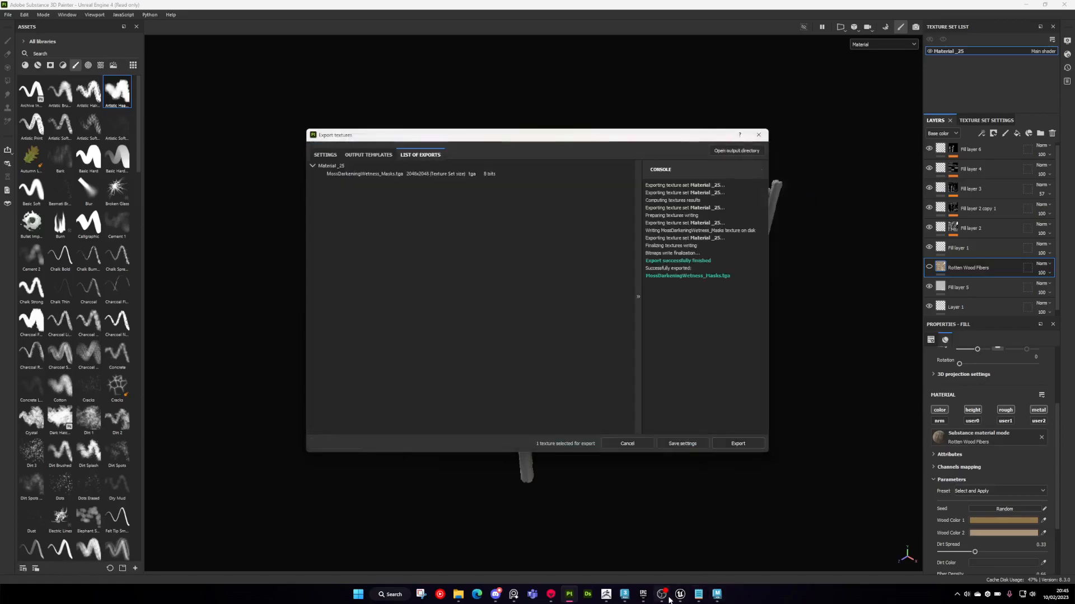
- Switch to Unreal Editor and import MossDarkeningWetness_Masks from the Textures folder into the Workshop content folder
left_click(641, 537)
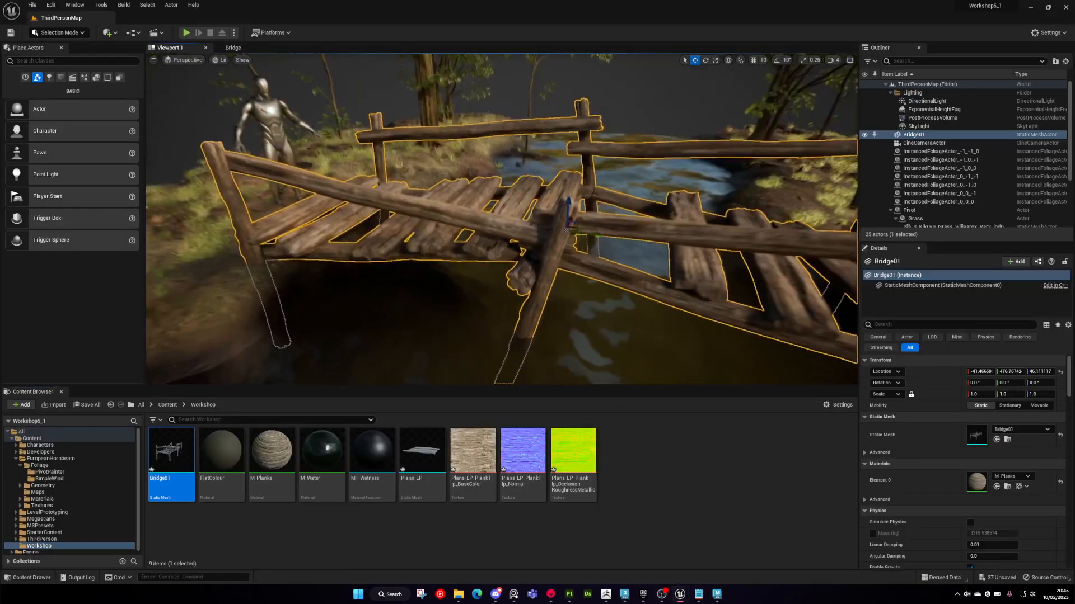
left_click(440, 538)
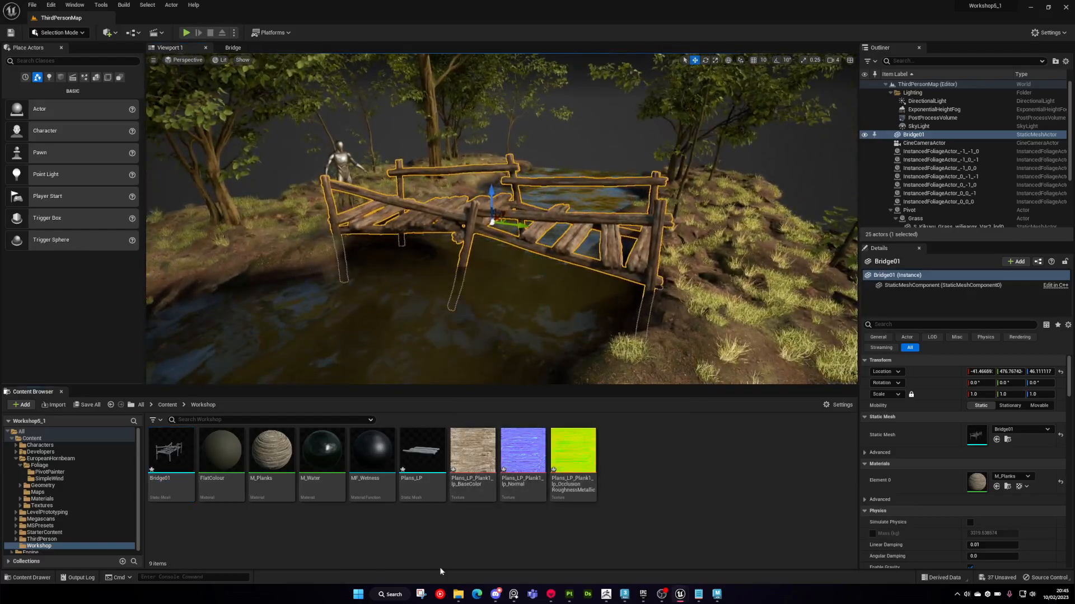
left_click(55, 405)
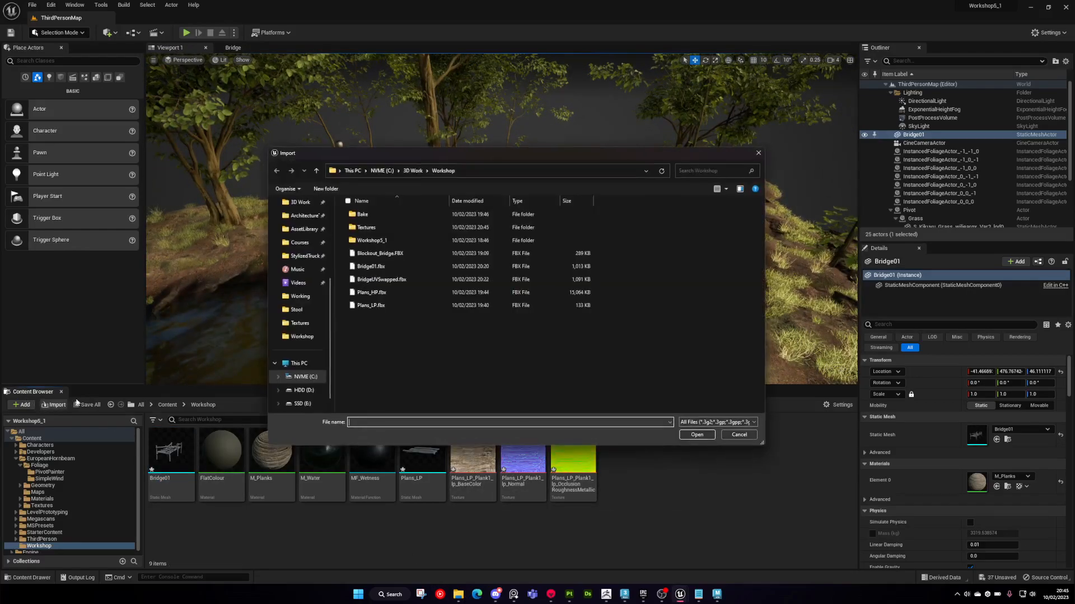
double_click(374, 227)
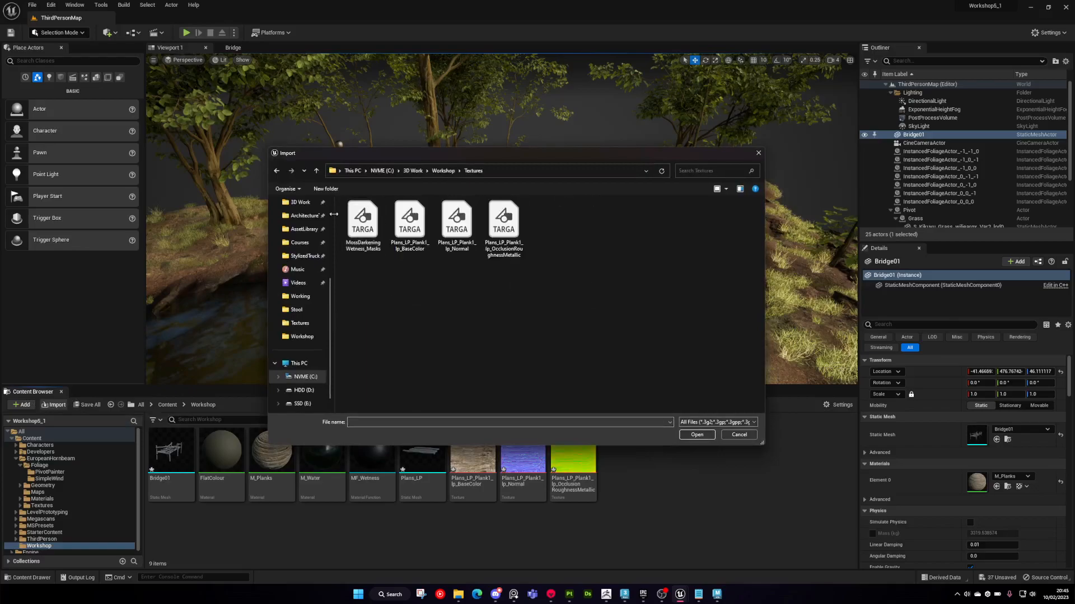
double_click(374, 227)
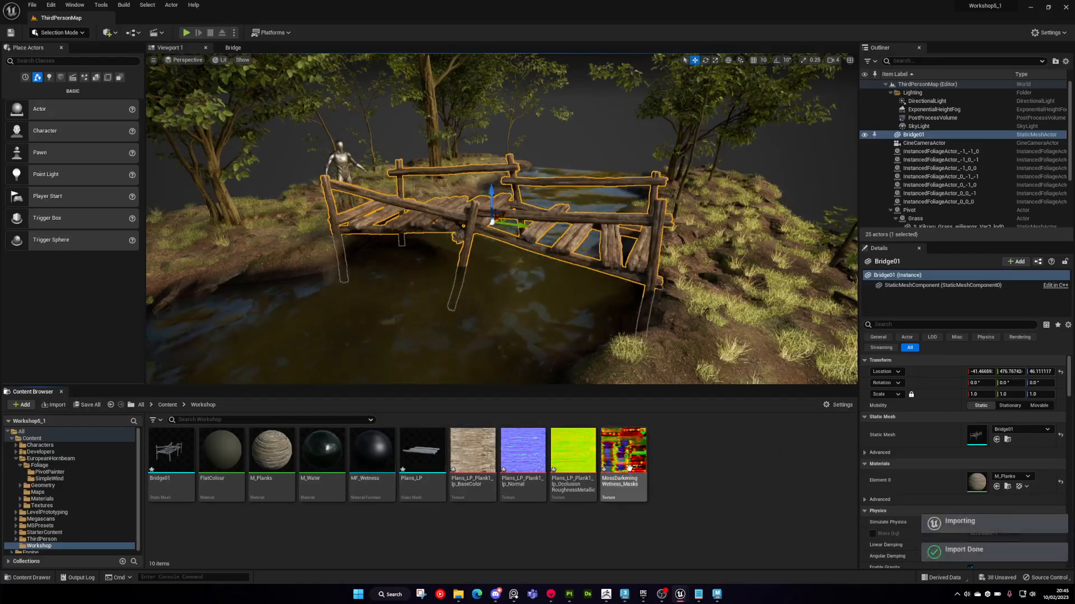
- Open the imported MossDarkeningWetness_Masks texture and set its compression settings to Masks (no sRGB)
double_click(629, 465)
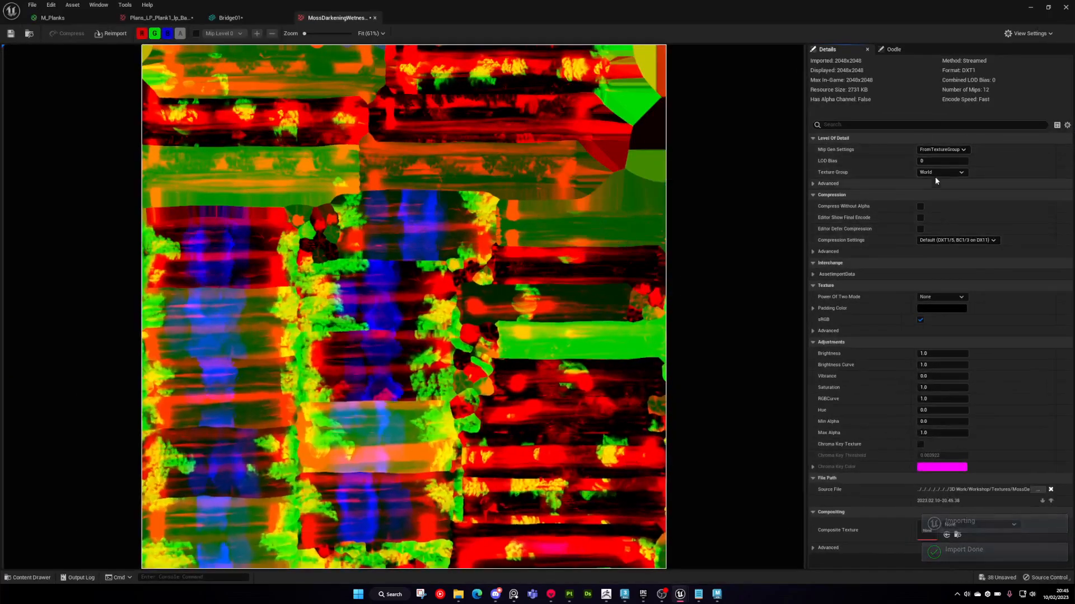
left_click(942, 241)
left_click(938, 265)
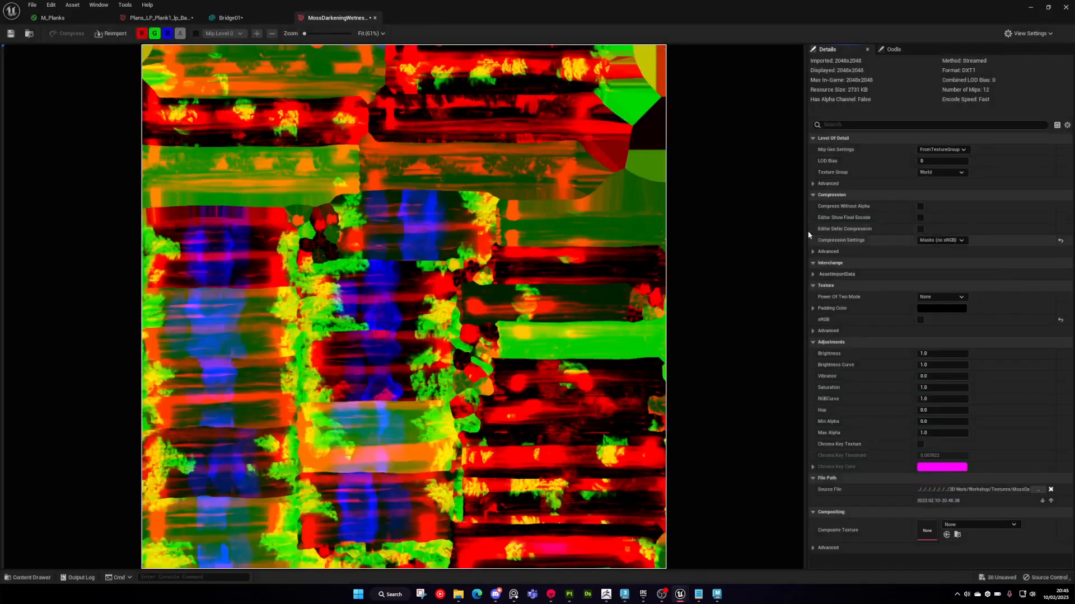
- Examine the red, green and blue channels of the mask texture one at a time
left_click(154, 34)
left_click(167, 34)
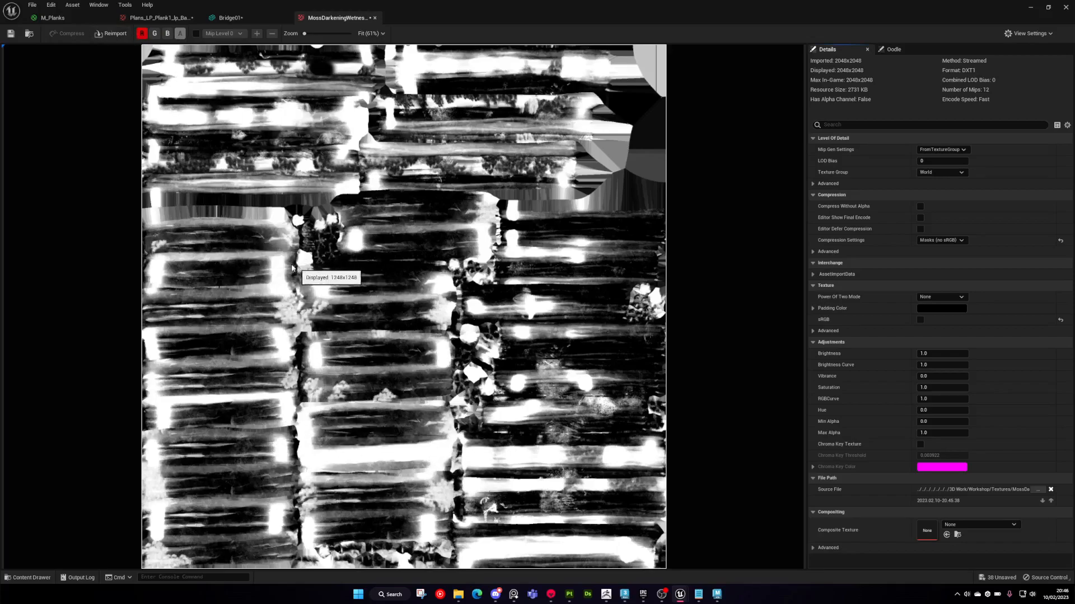
left_click(142, 33)
left_click(155, 33)
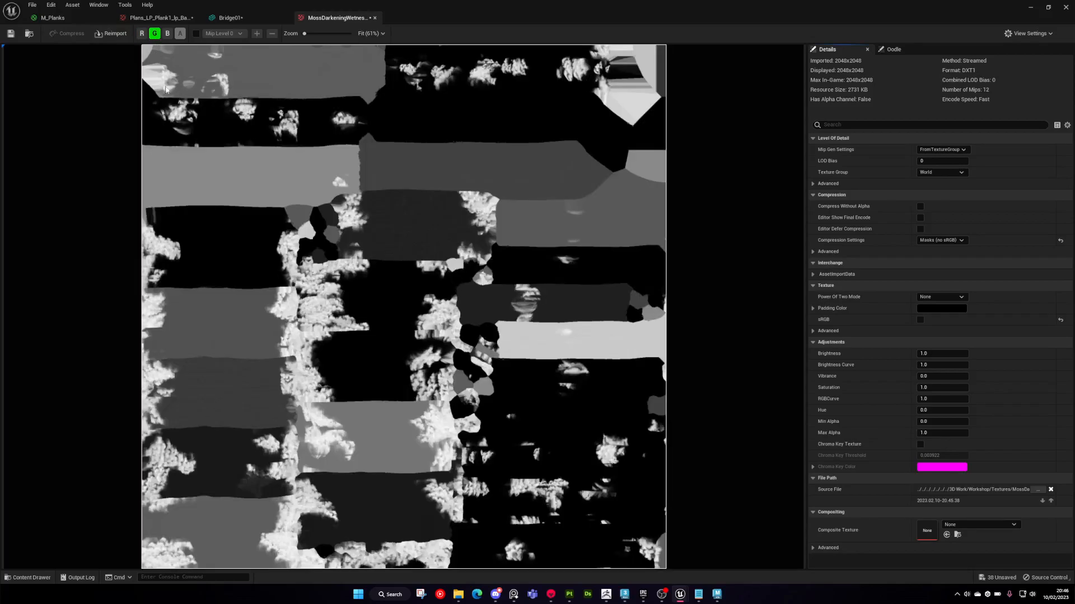
left_click(167, 33)
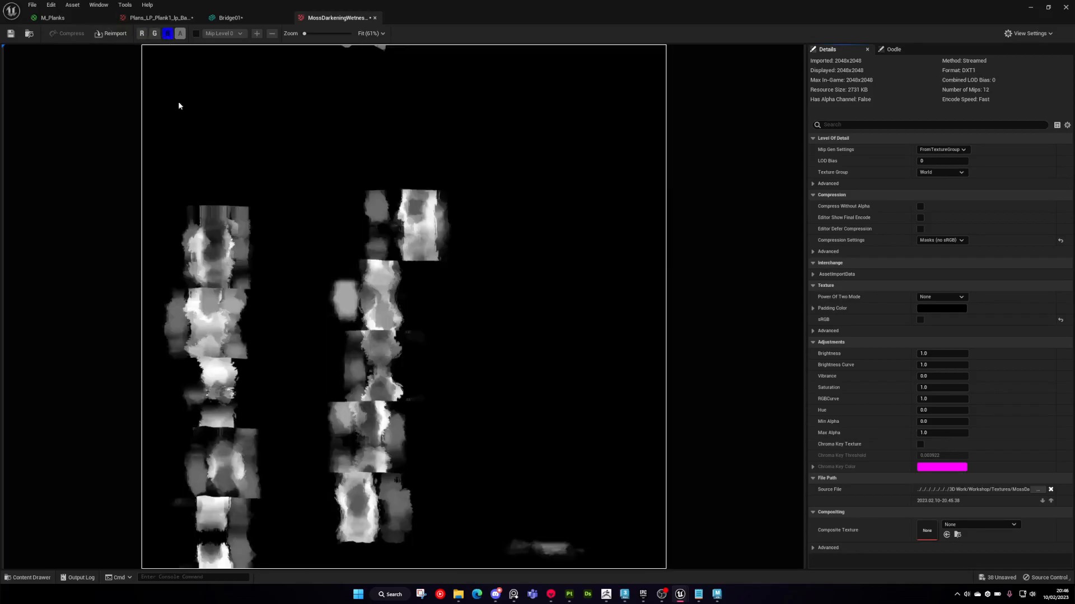
left_click(166, 33)
left_click(164, 34)
left_click(156, 34)
left_click(143, 34)
- Add the MossDarkeningWetness_Masks texture to the M_Planks material graph and place its sample node below the base color nodes
left_click(237, 19)
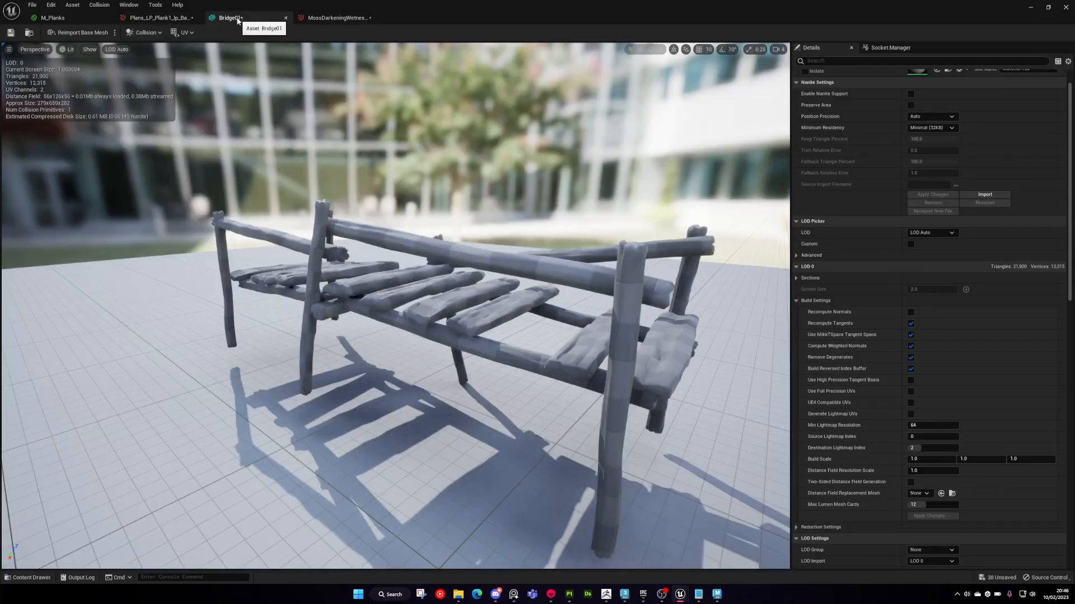
left_click(70, 18)
right_click_drag(617, 363, 543, 299)
left_click_drag(602, 9, 698, 89)
left_click_drag(423, 456, 644, 252)
left_click_drag(815, 85, 761, 0)
right_click_drag(677, 233, 609, 257)
scroll(609, 257, "down", 2)
right_click_drag(550, 313, 654, 256)
left_click_drag(459, 210, 501, 305)
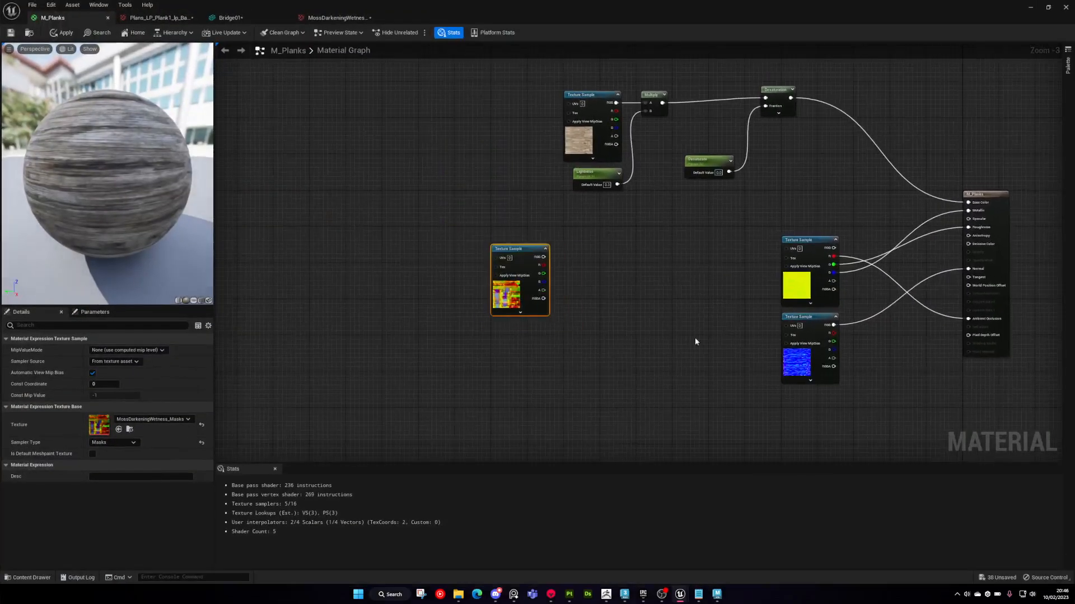
- Move the packed occlusion and normal texture samples further down and rearrange the other nodes to free space in the M_Planks graph
right_click_drag(700, 342, 645, 330)
left_click_drag(794, 412, 708, 267)
right_click_drag(778, 305, 760, 268)
scroll(749, 296, "down", 2)
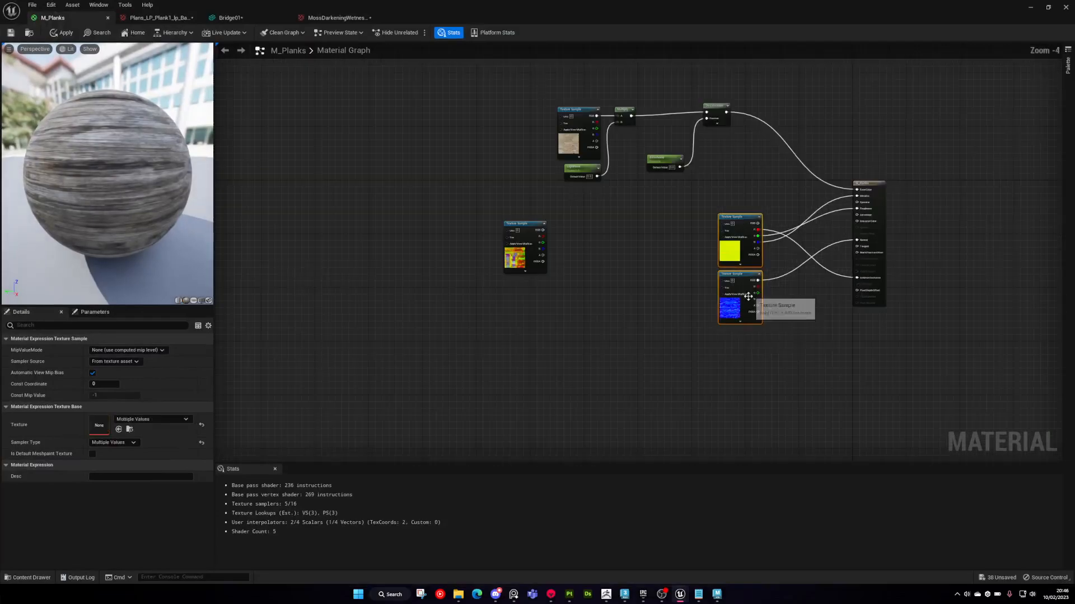
left_click_drag(746, 314, 763, 447)
left_click_drag(746, 216, 599, 174)
left_click_drag(569, 272, 516, 273)
left_click(574, 200)
scroll(565, 204, "up", 3)
left_click_drag(112, 206, 68, 209)
right_click_drag(602, 351, 504, 305)
mouse_move(538, 269)
right_mouse_down()
mouse_move(537, 322)
mouse_move(522, 263)
right_mouse_up()
scroll(412, 357, "up", 2)
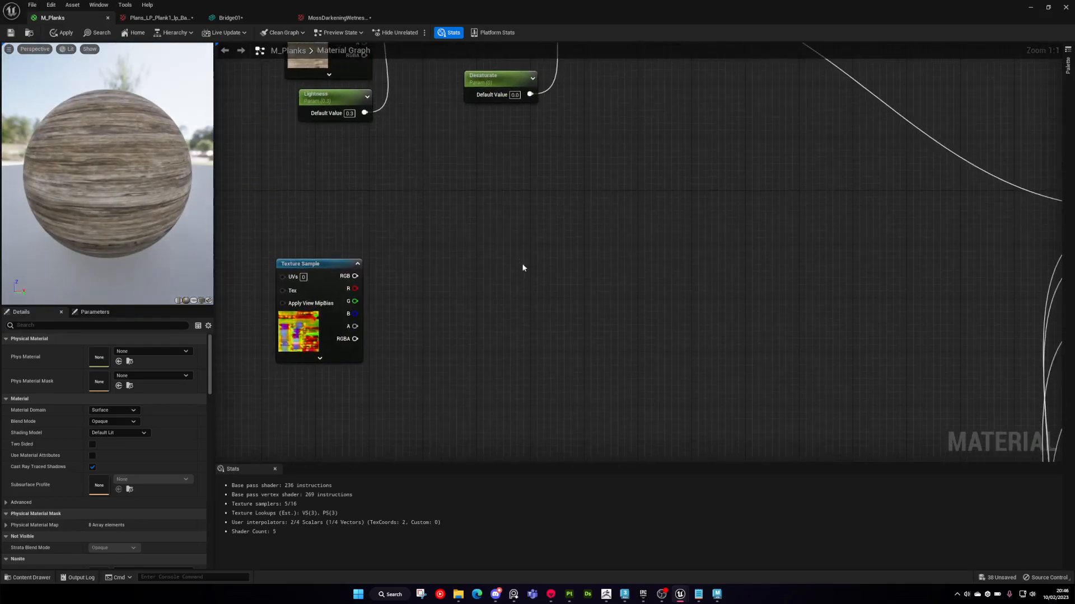
scroll(523, 267, "down", 2)
- Return to the level editor, open Quixel Bridge and search its library for moss
double_click(527, 7)
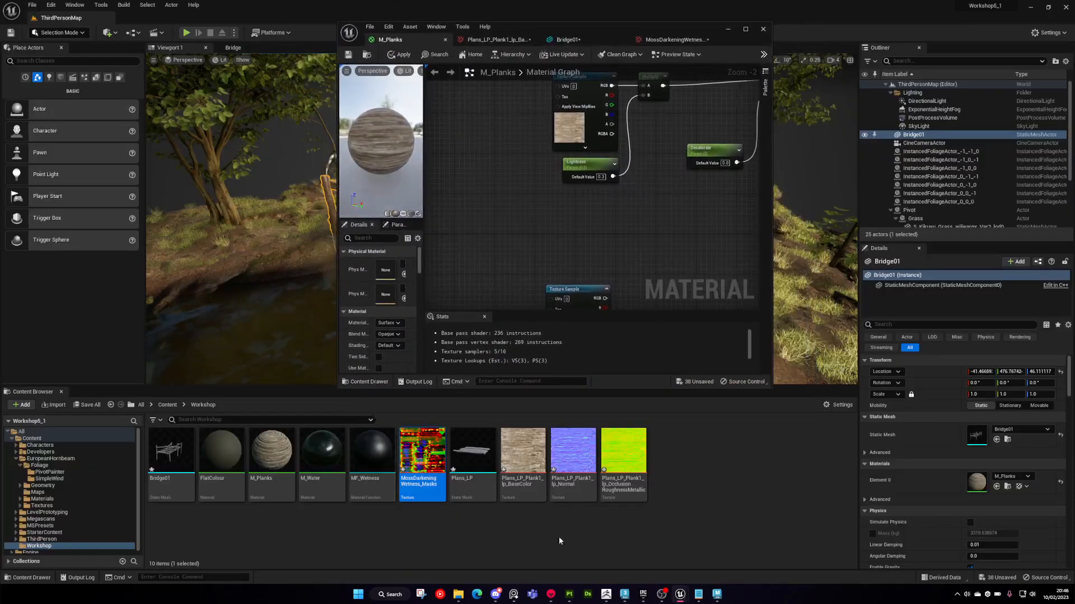
left_click(166, 405)
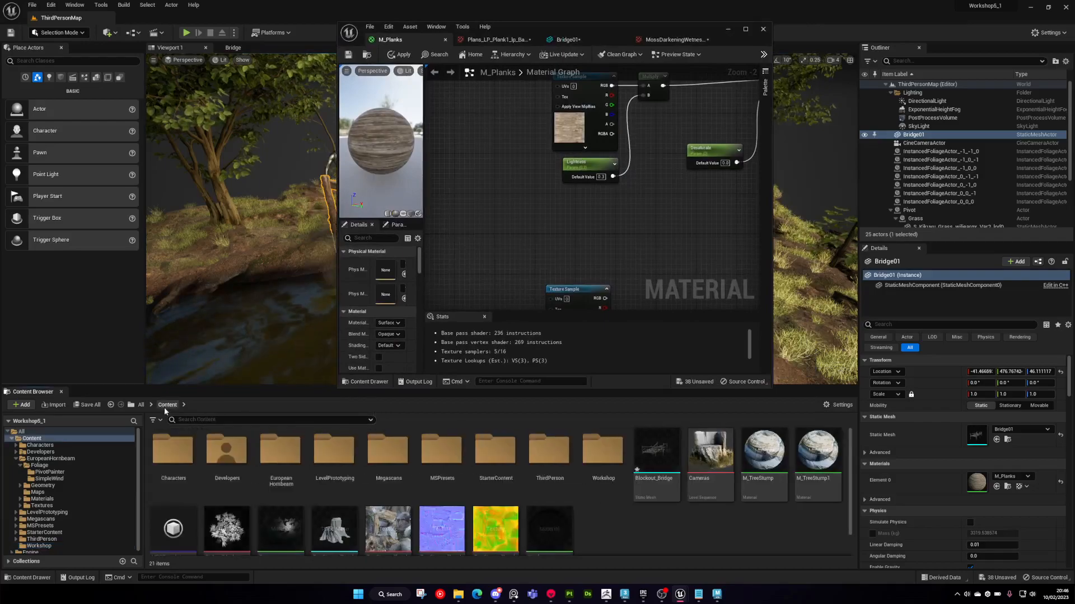
left_click(233, 47)
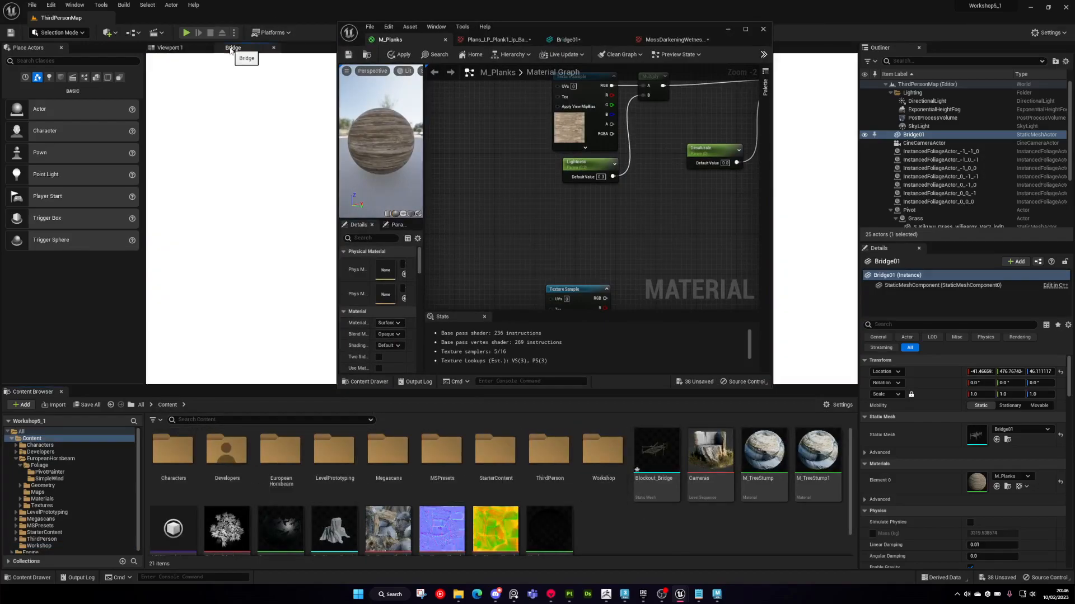
left_click(727, 30)
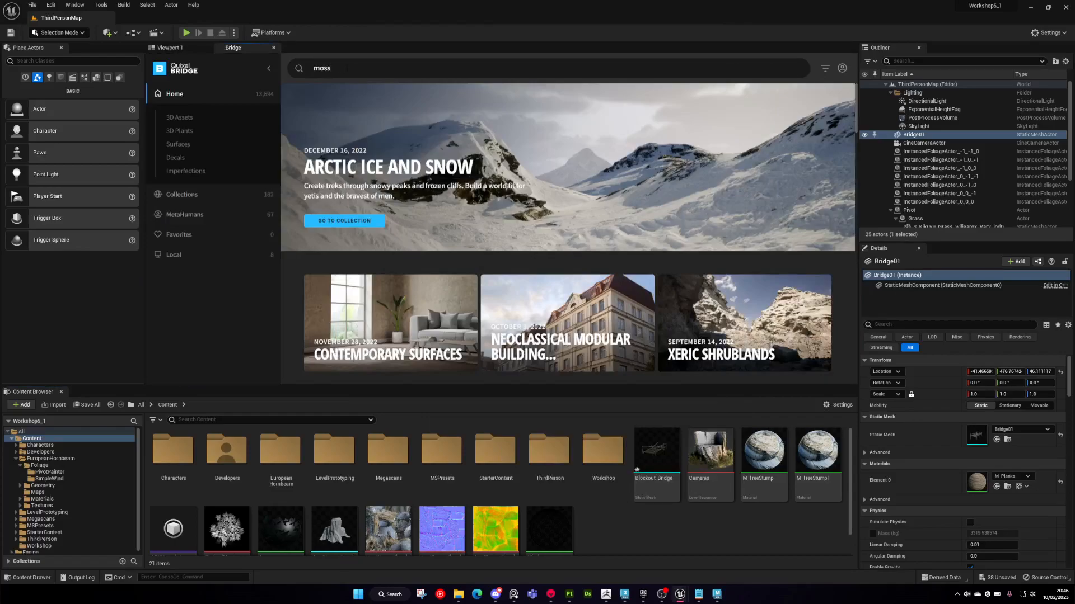
key("Return")
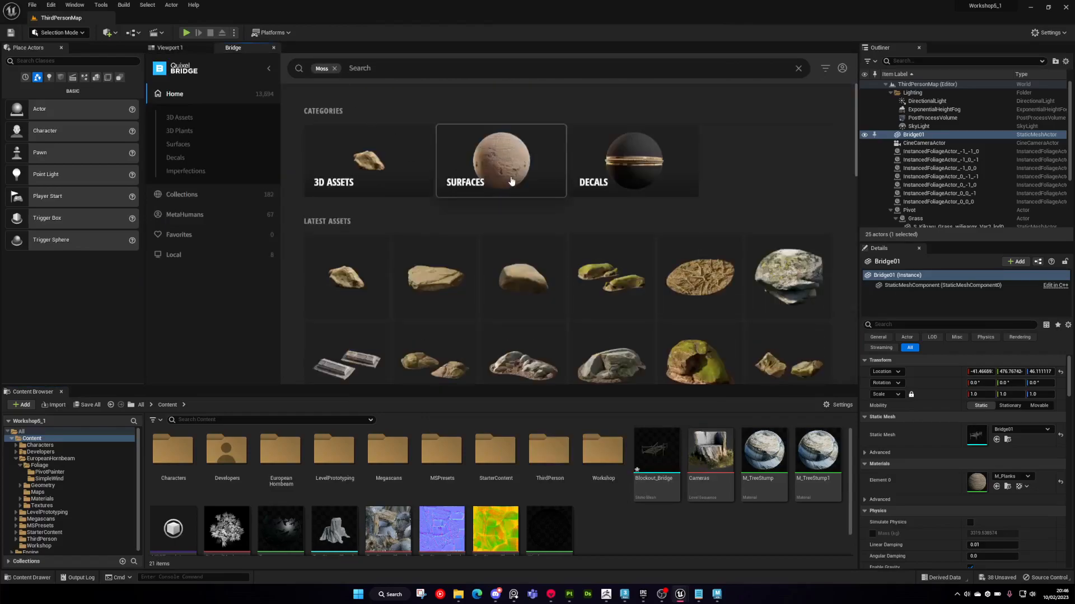
- Narrow the moss results to surfaces, find Mossy Ground, and download and add it to the project at medium quality
left_click(511, 180)
scroll(498, 184, "down", 5)
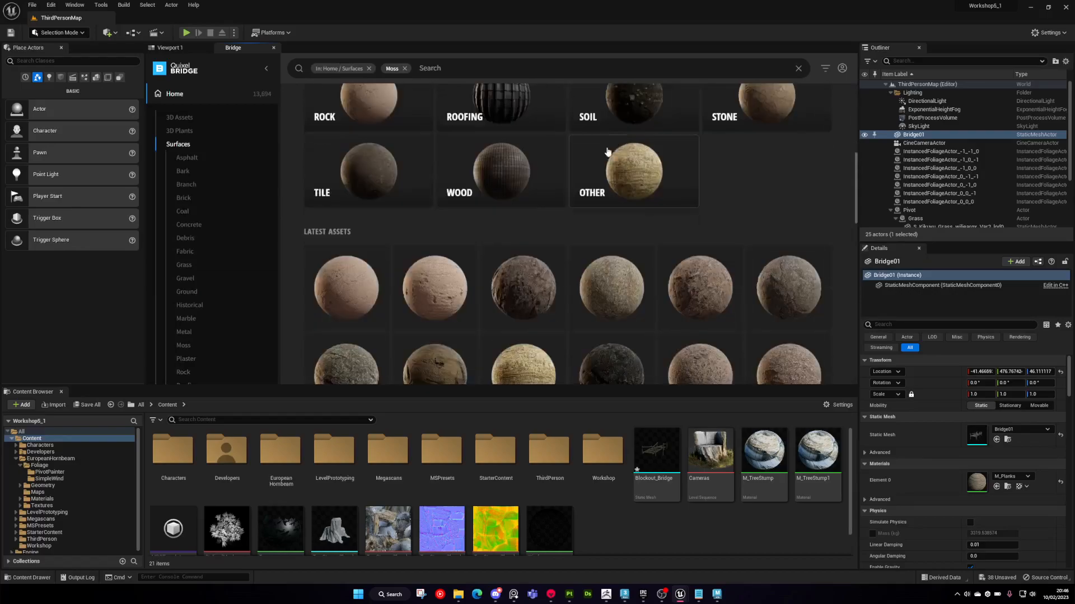
scroll(582, 179, "down", 5)
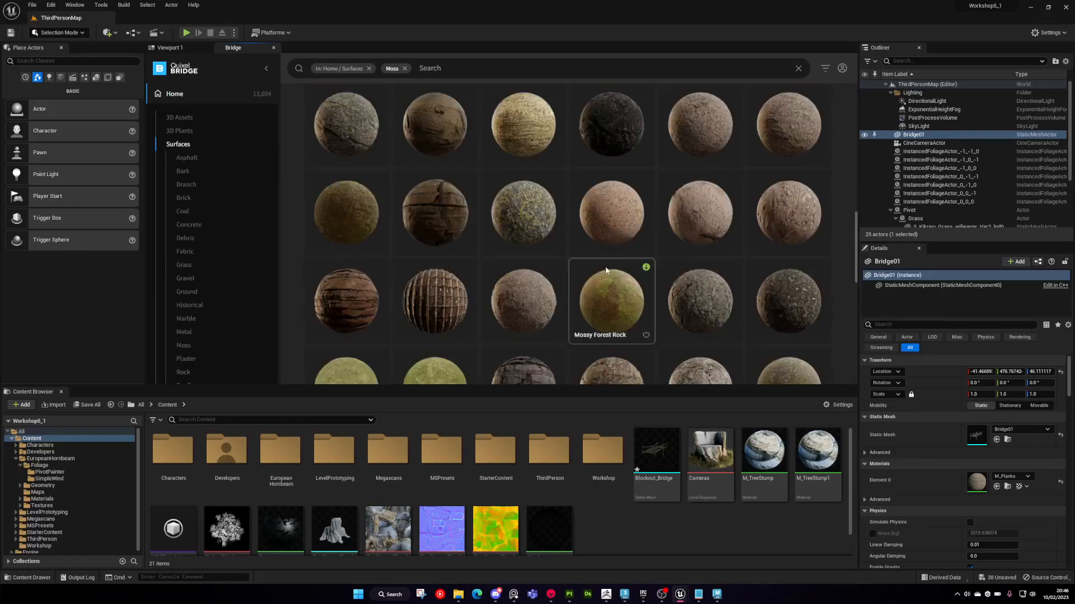
scroll(604, 272, "down", 3)
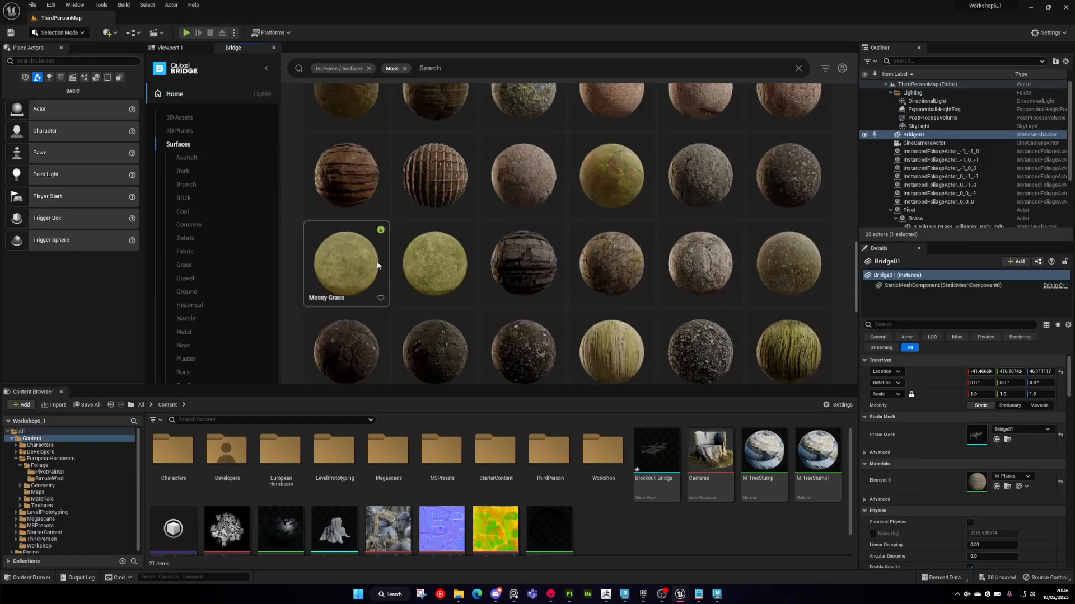
scroll(448, 260, "down", 5)
scroll(363, 312, "down", 4)
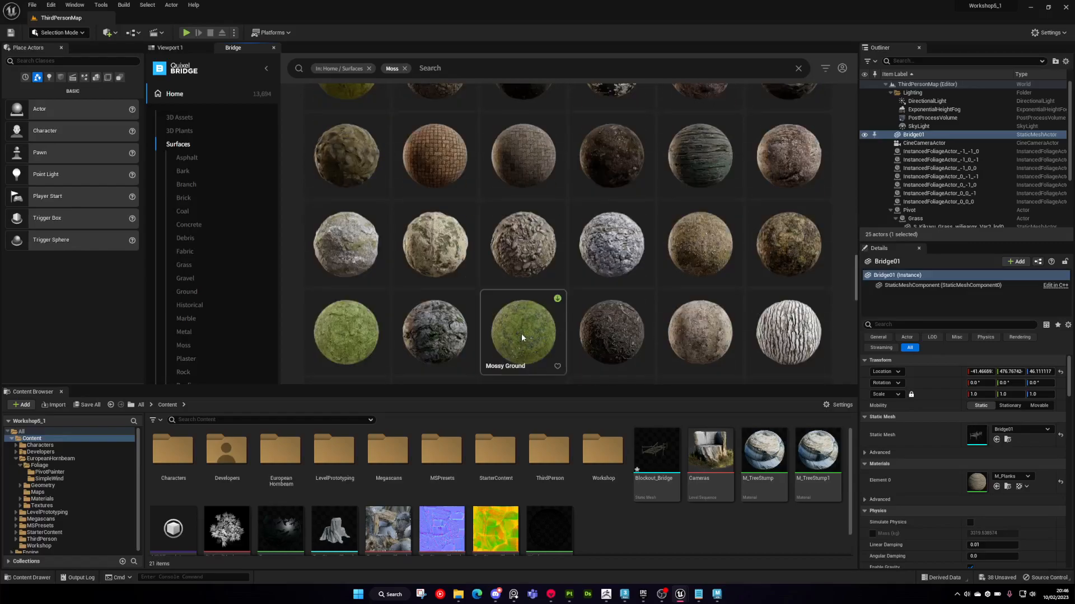
left_click(522, 334)
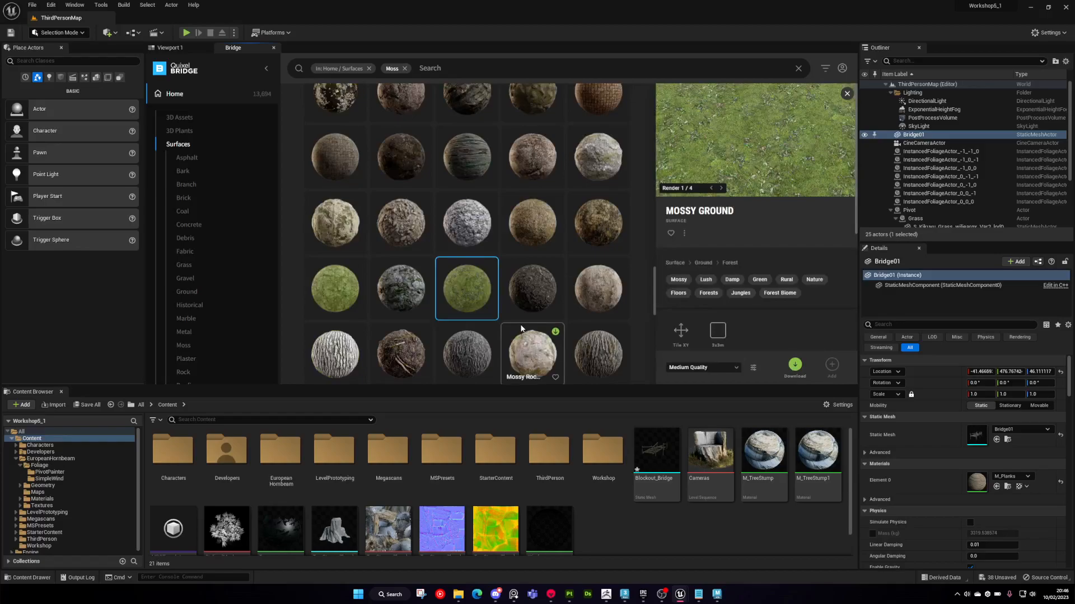
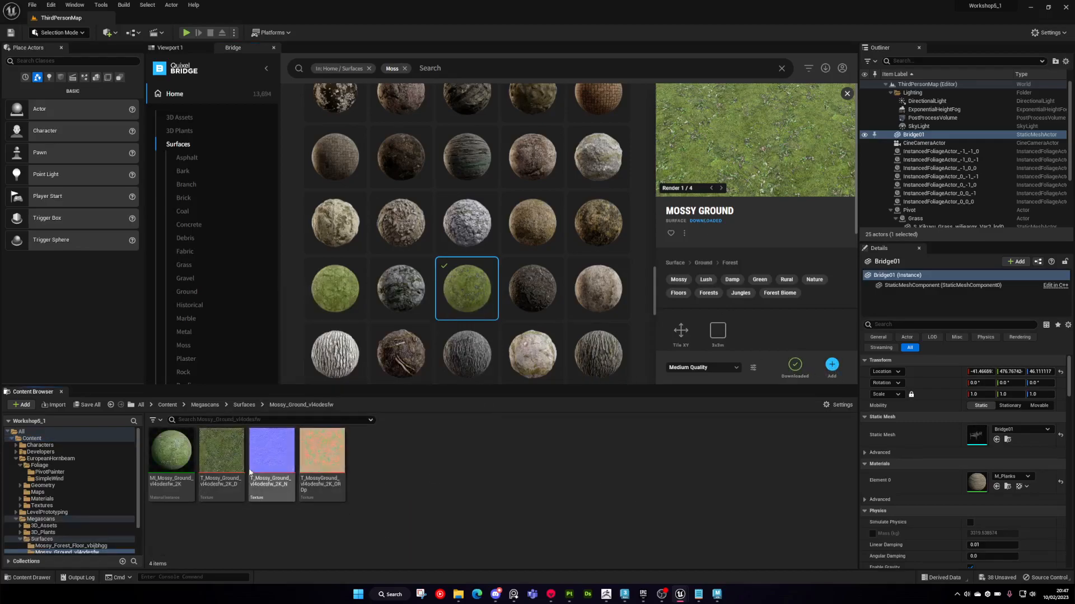
- Add the Mossy Ground diffuse, normal and packed ORDp textures from the project content to the M_Planks material graph
left_click(221, 472)
left_click(333, 467, "shift")
left_click(349, 535)
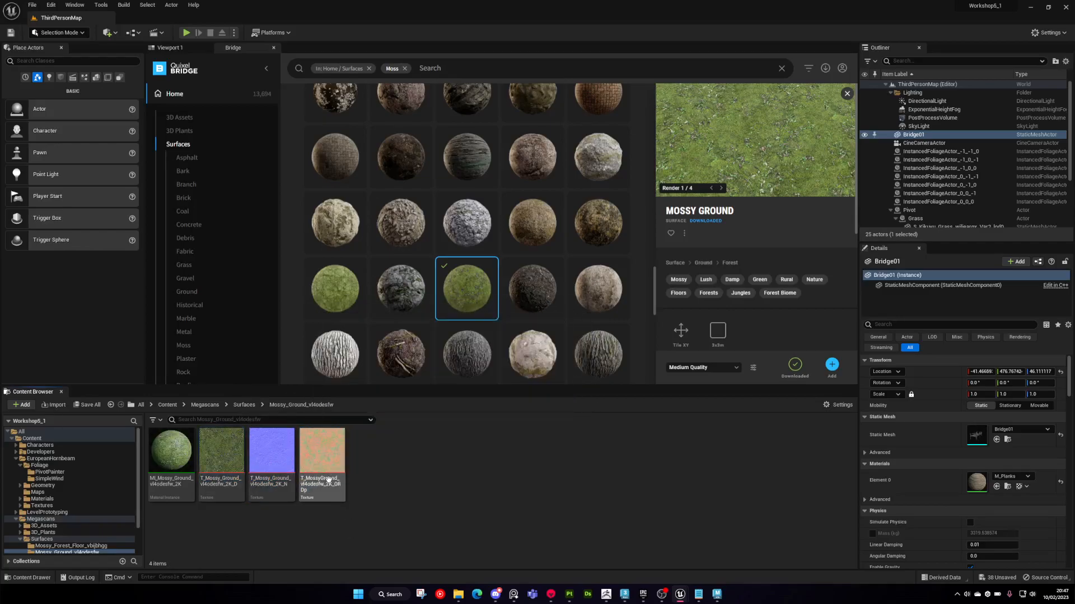
left_click(338, 481)
left_click(221, 459, "shift")
left_click(201, 47)
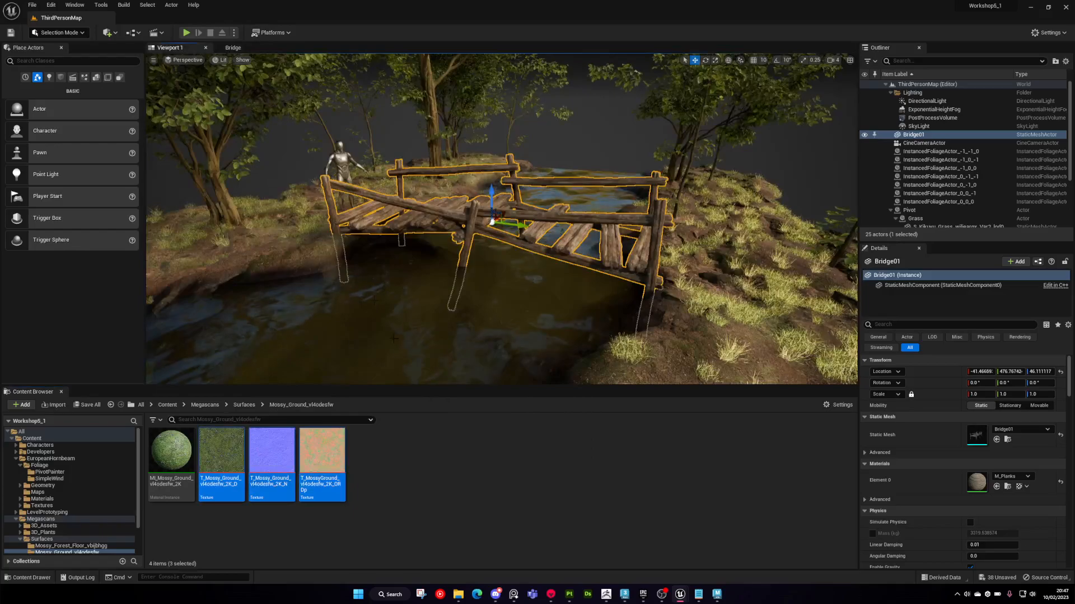
mouse_move(680, 594)
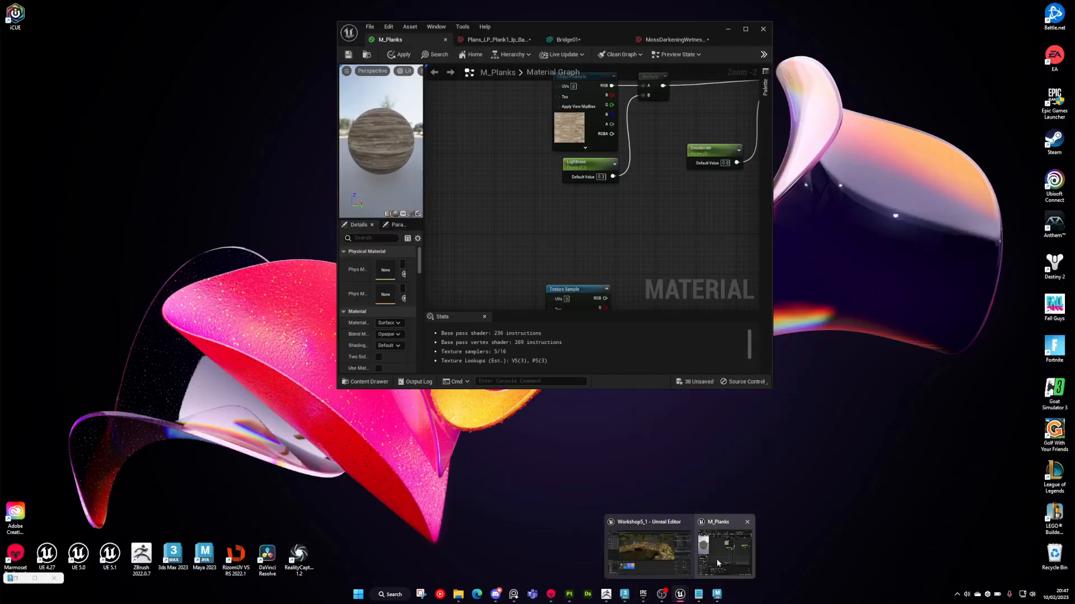
left_click(716, 559)
left_click_drag(640, 26, 615, 30)
scroll(656, 215, "down", 1)
scroll(541, 201, "down", 1)
right_click_drag(568, 209, 502, 150)
left_click_drag(222, 479, 588, 232)
left_click_drag(623, 29, 638, 2)
left_click(544, 385)
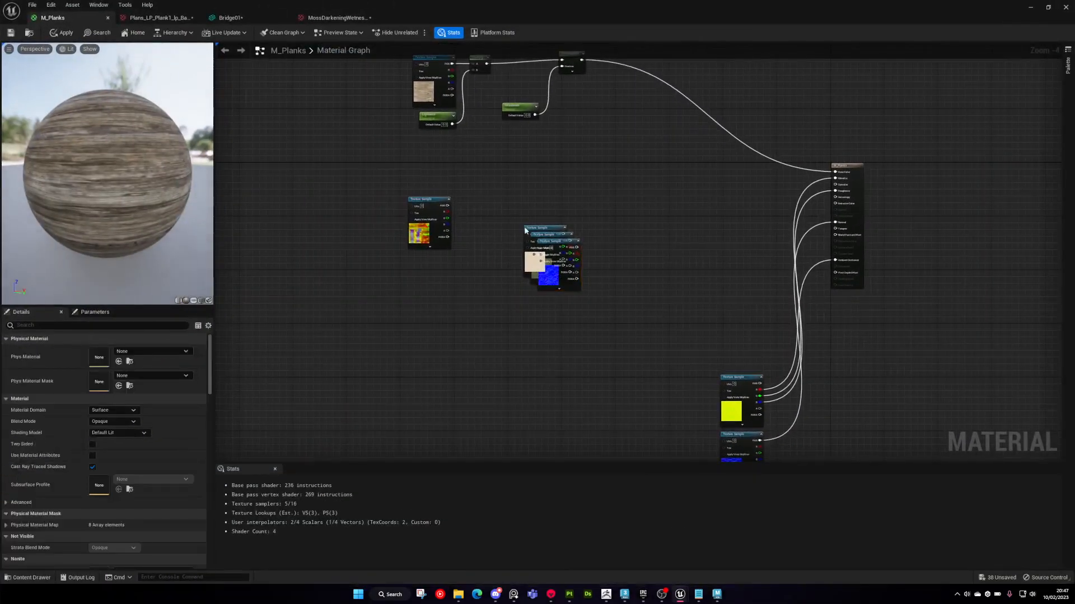
- Spread out the overlapping moss samples, placing the diffuse below the base color nodes and the normal and packed samples beneath it
scroll(526, 230, "up", 3)
left_click_drag(551, 223, 496, 90)
right_click_drag(536, 108, 538, 302)
scroll(513, 291, "down", 1)
left_click_drag(510, 287, 490, 272)
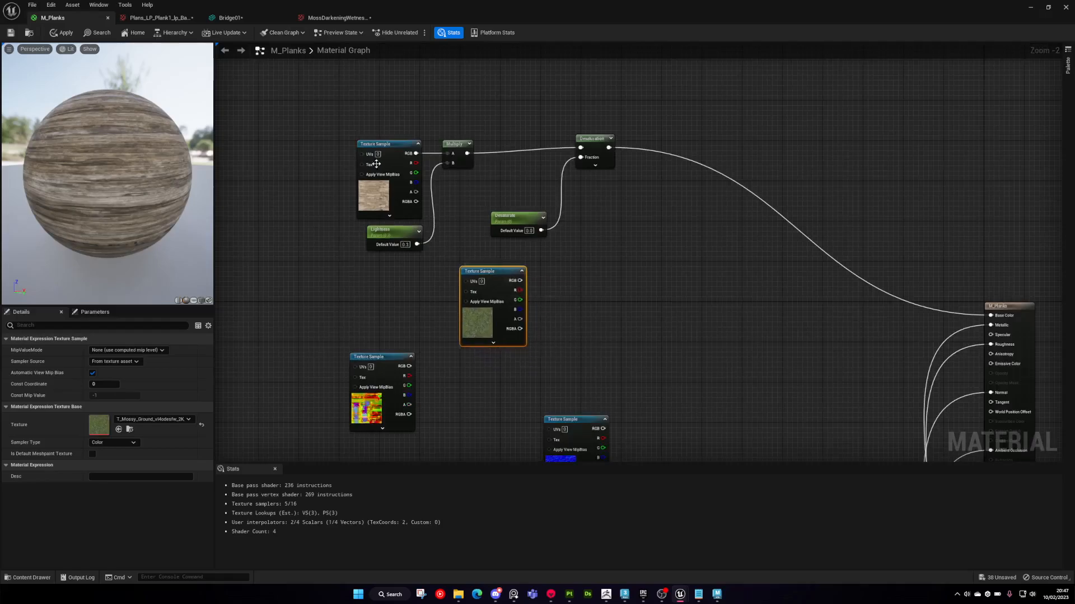
left_click(597, 362)
right_click_drag(597, 362, 639, 222)
left_click_drag(624, 284, 529, 277)
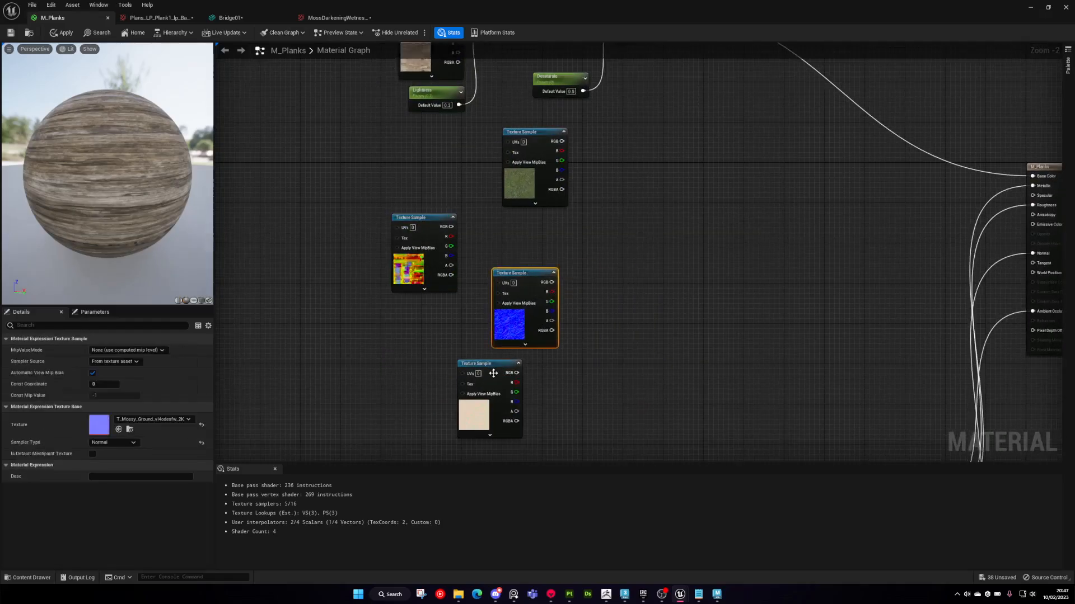
left_click_drag(493, 362, 528, 377)
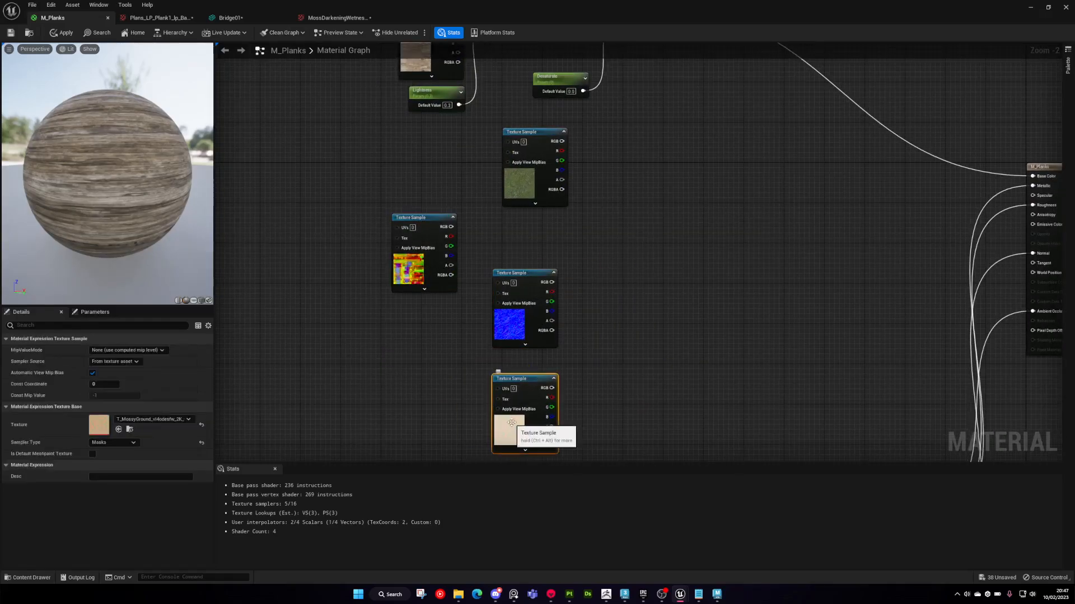
- Examine the packed Mossy Ground texture's channels in the texture editor and return to the M_Planks graph
double_click(99, 425)
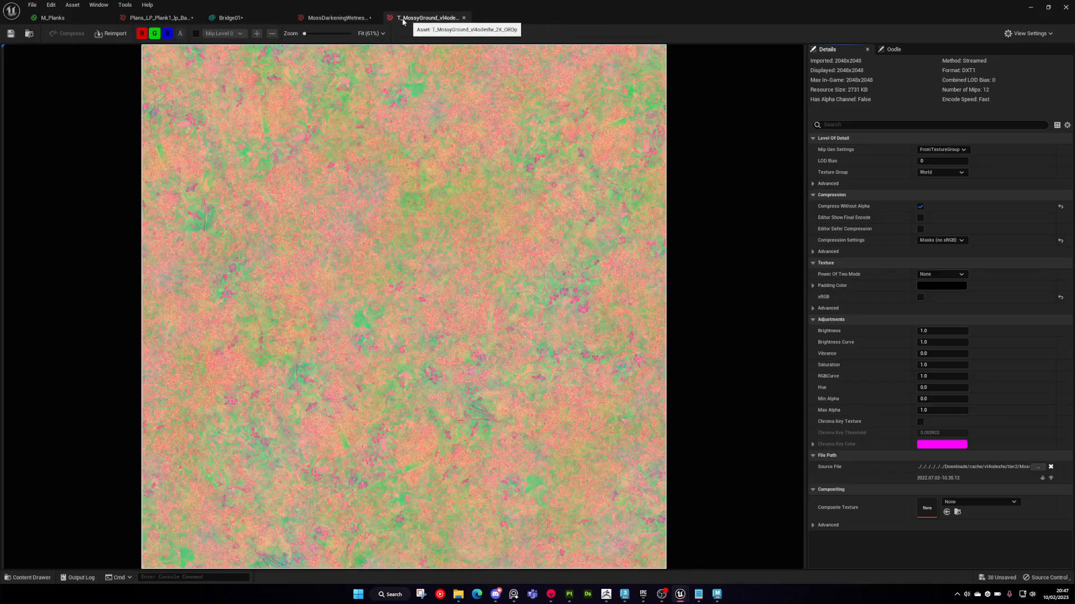
left_click(336, 18)
left_click(216, 17)
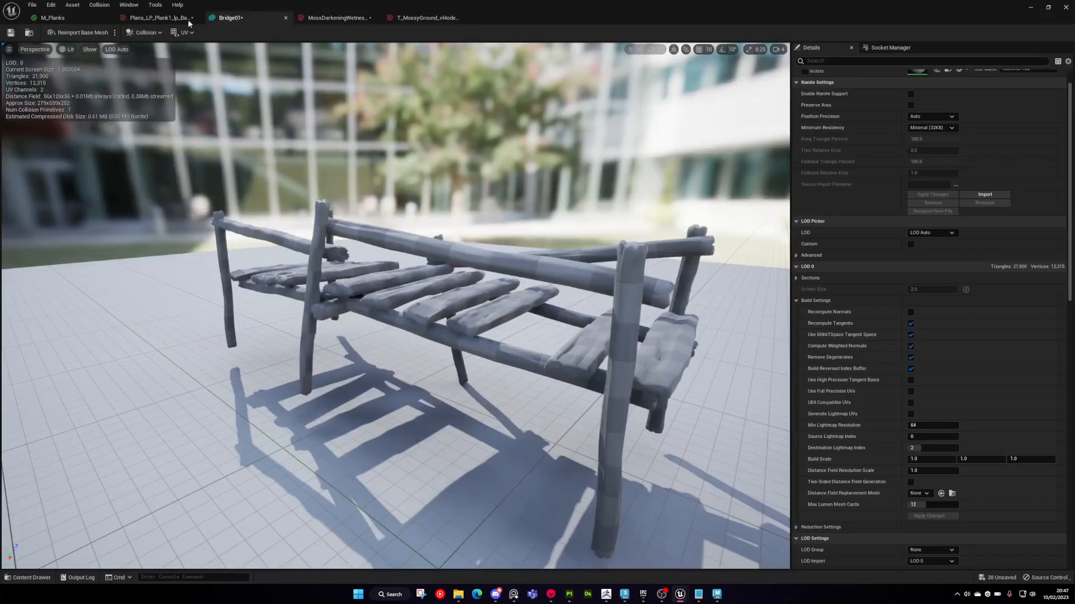
left_click(70, 18)
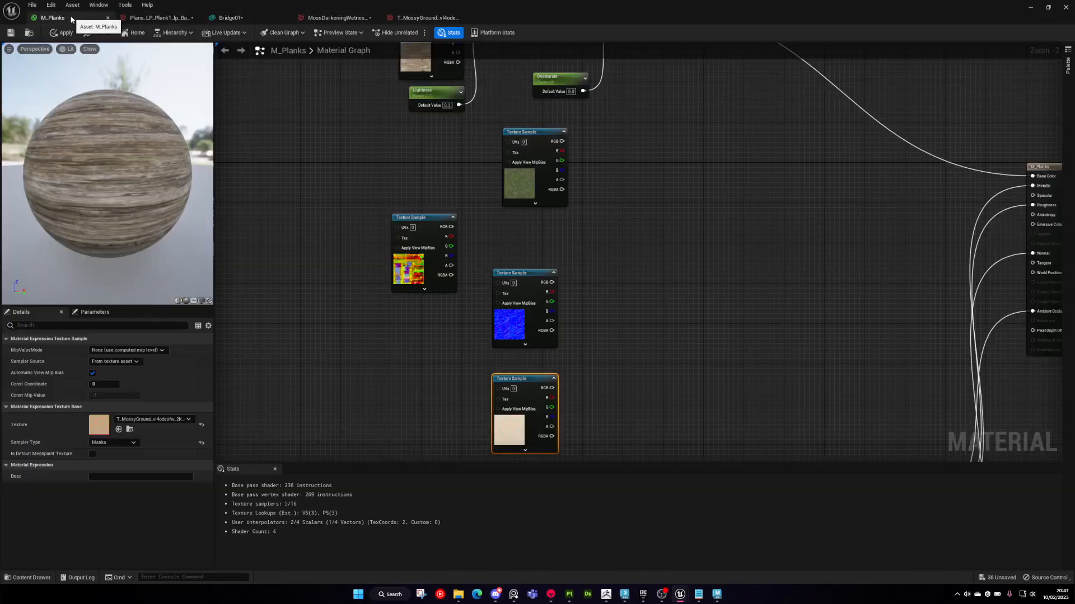
- Move the mask texture sample slightly away from the moss samples and add a Lerp node after the Desaturation and moss color nodes
left_click(645, 262)
right_click_drag(645, 263, 650, 302)
right_click_drag(681, 136, 645, 253)
right_click_drag(593, 278, 611, 247)
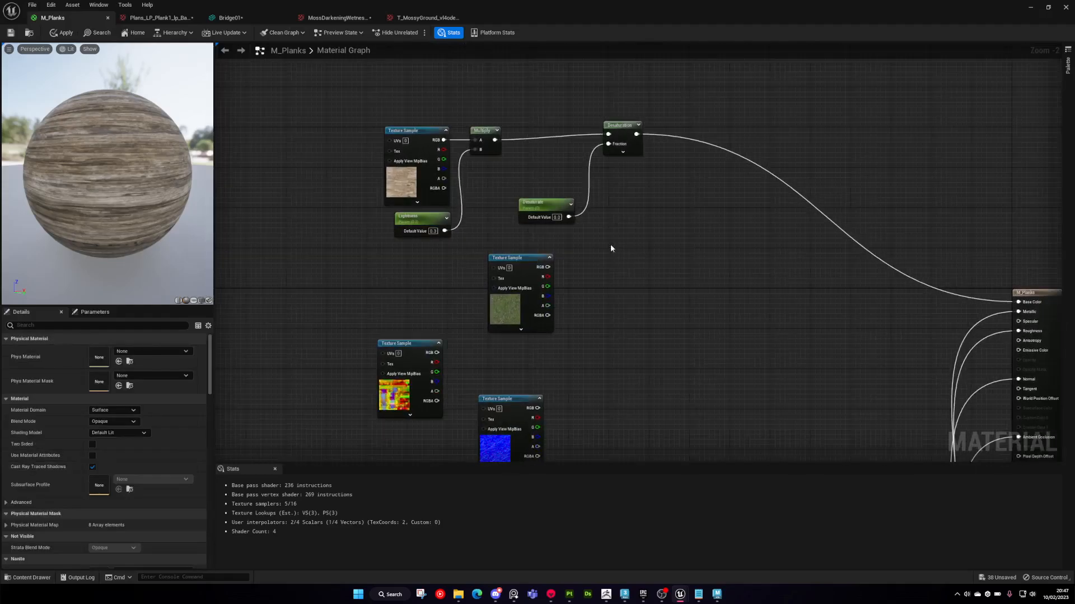
right_click_drag(409, 291, 459, 271)
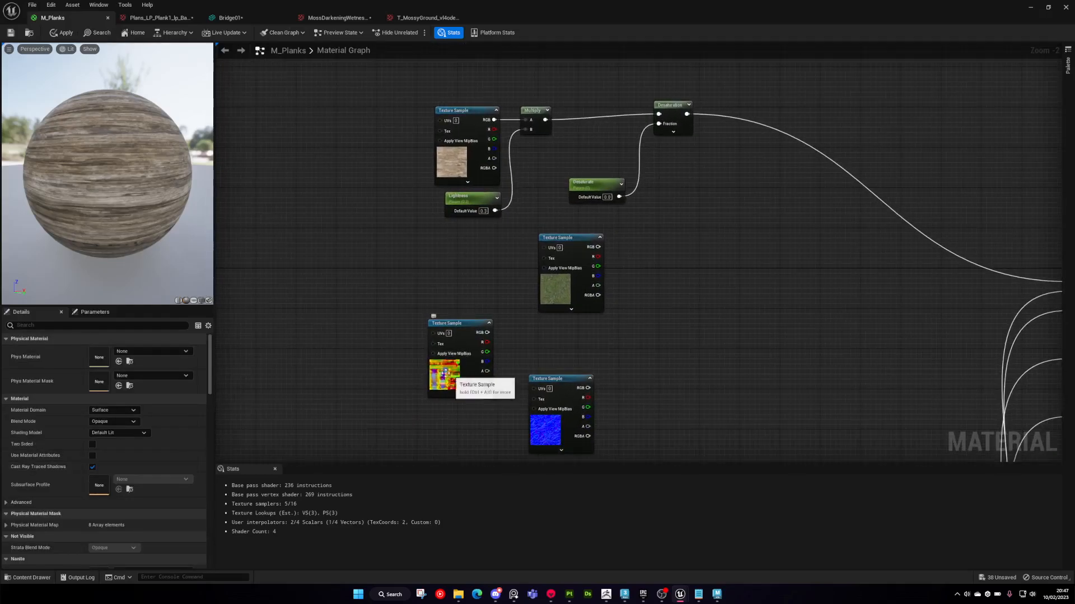
left_click_drag(445, 371, 426, 365)
left_click(659, 328)
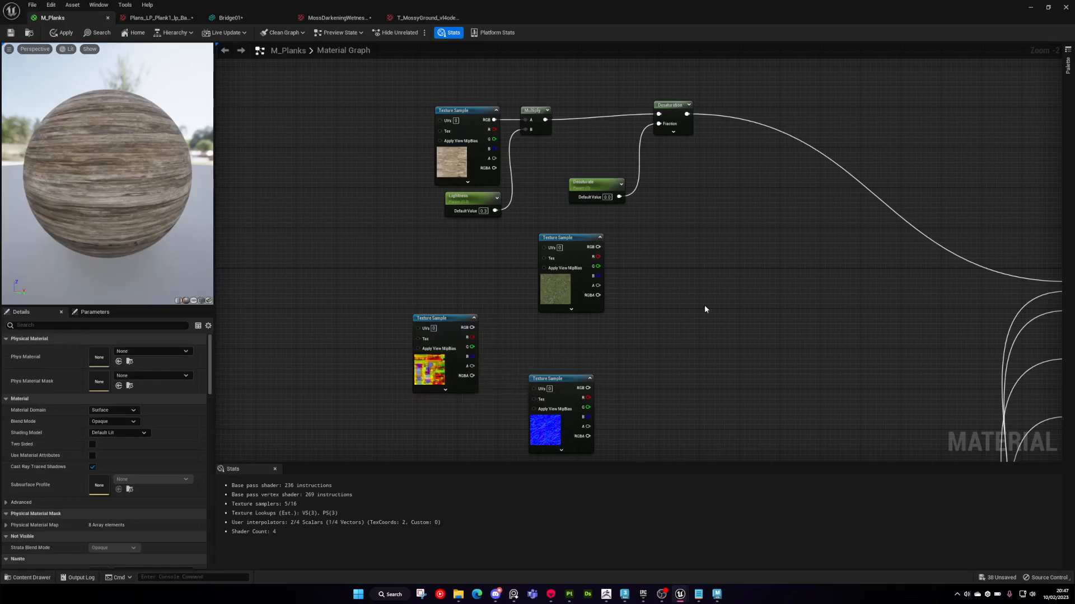
right_click_drag(705, 307, 599, 329)
right_click_drag(643, 253, 627, 291)
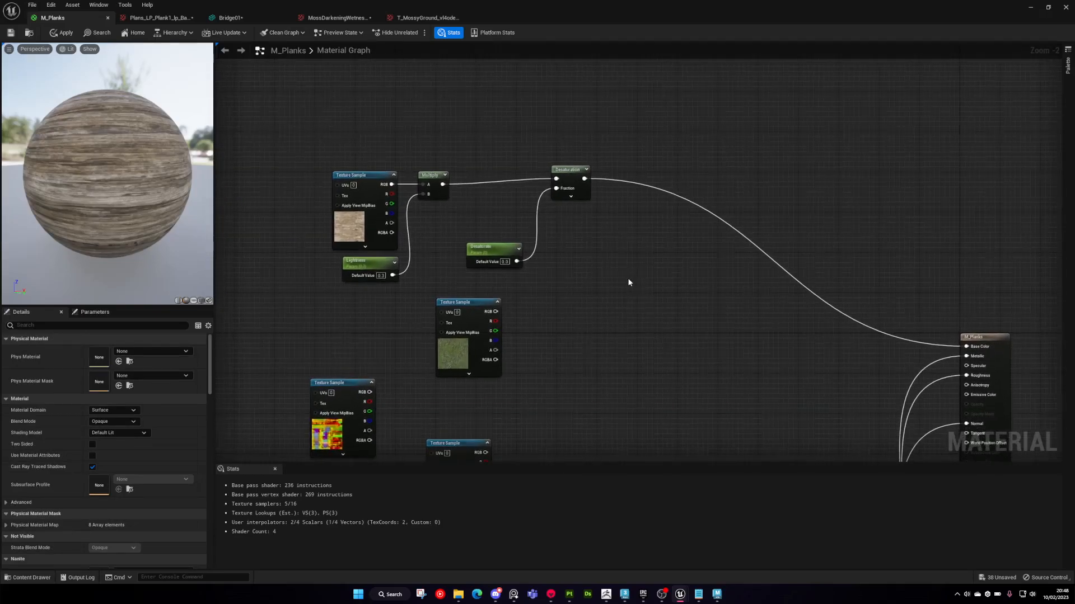
left_click(628, 282)
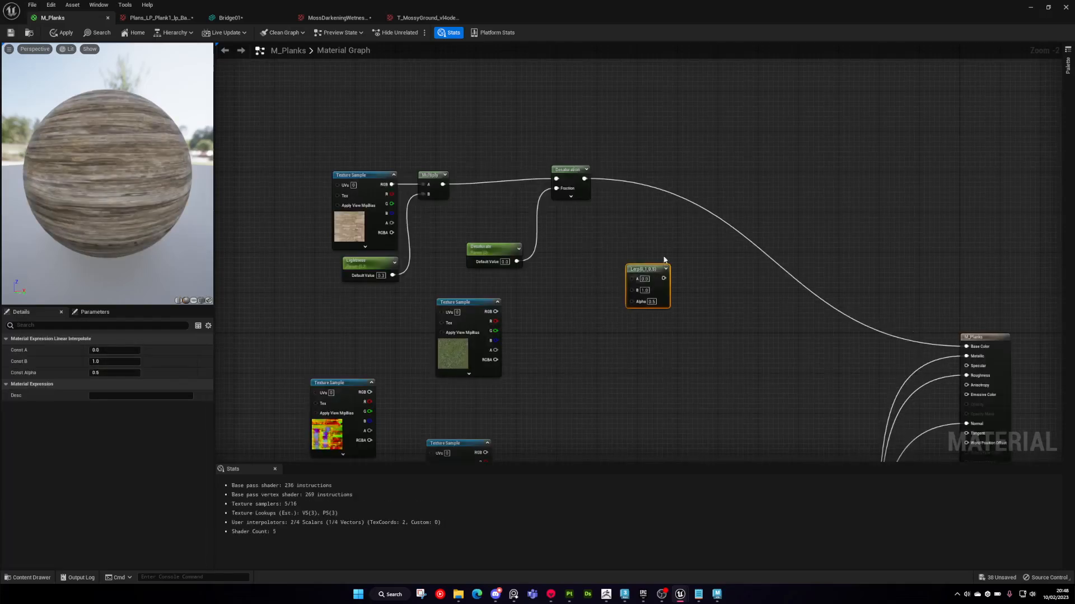
left_click(636, 270)
scroll(640, 274, "up", 2)
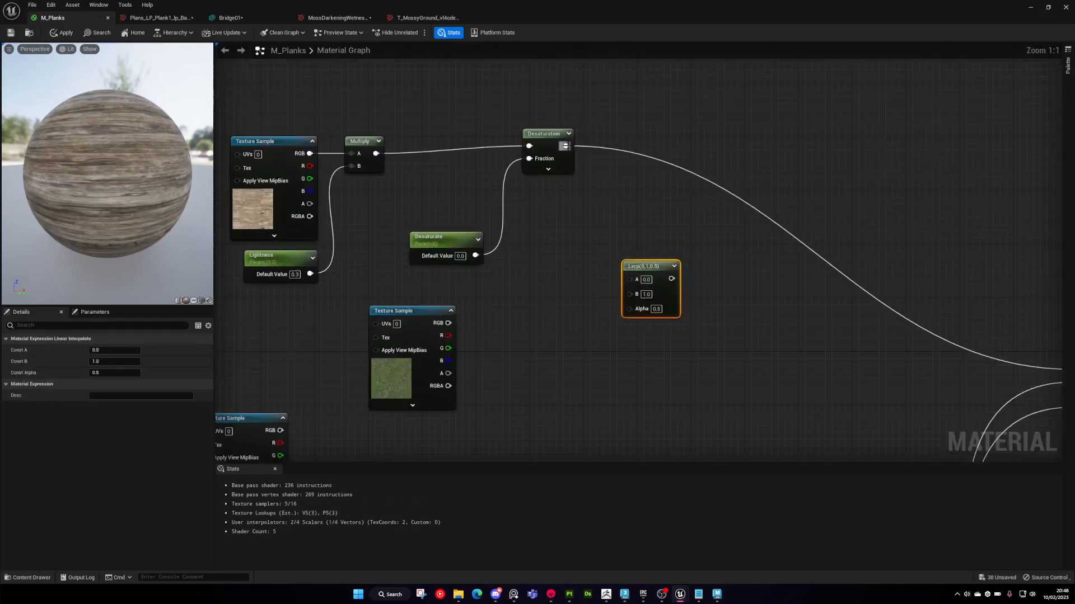
- Wire Desaturation into the Lerp's A, the moss diffuse RGB into B, the mask's red channel into Alpha, and the Lerp into Base Color
mouse_move(634, 178)
right_mouse_down()
mouse_move(736, 117)
mouse_move(619, 182)
right_mouse_up()
left_click_drag(551, 151, 583, 164)
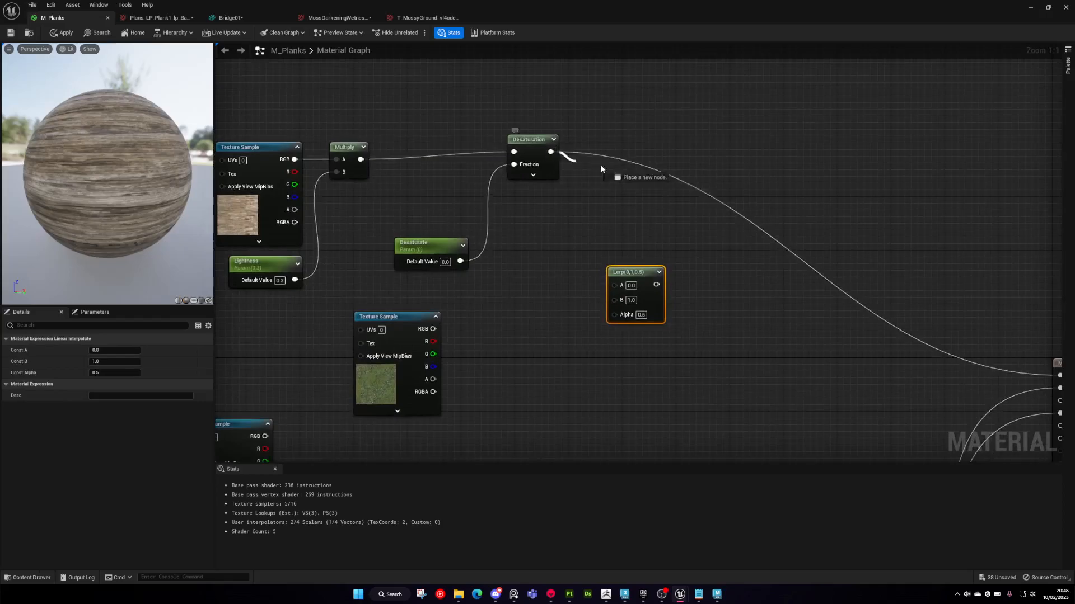
left_click_drag(628, 288, 628, 287)
right_click_drag(451, 330, 552, 270)
left_click_drag(534, 269, 716, 239)
right_click_drag(619, 314, 656, 256)
left_click_drag(399, 333, 751, 194)
scroll(698, 227, "down", 1)
right_click_drag(698, 227, 393, 300)
left_click_drag(475, 251, 854, 333)
right_click_drag(456, 256, 693, 226)
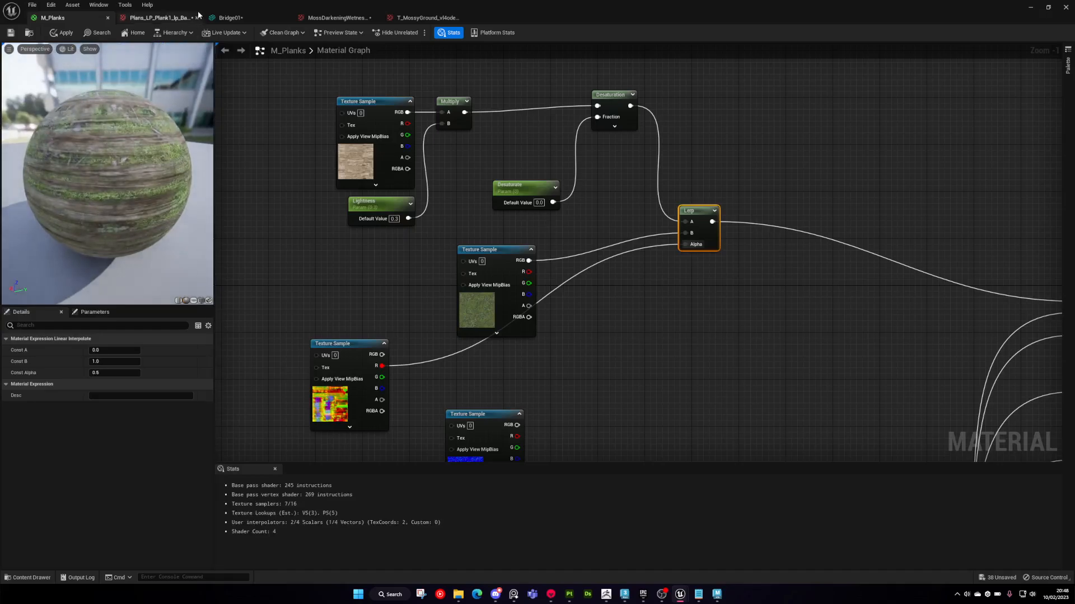
- Make the level viewport visible beside the material editor, frame the bridge and save the M_Planks material
left_click_drag(540, 15, 703, 182)
key("w")
right_click_drag(560, 140, 558, 230)
left_click(501, 203)
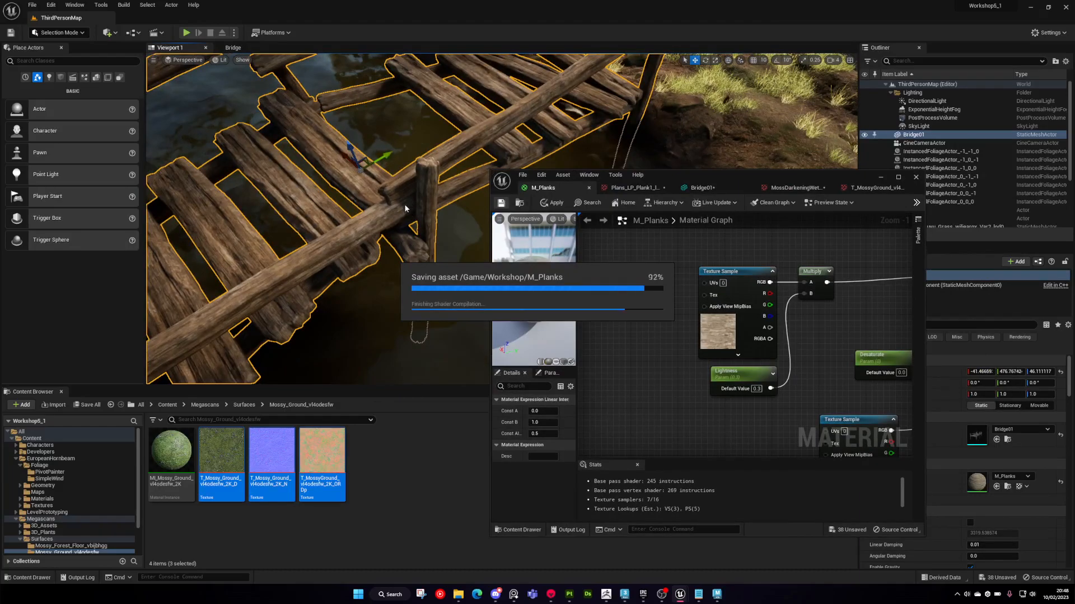
- Examine the moss coverage on the bridge's planks and rails from several close viewpoints in the level
mouse_move(408, 120)
right_mouse_down()
mouse_move(392, 102)
mouse_move(399, 110)
right_mouse_up()
key("w")
key("s")
left_click_drag(823, 174, 905, 187)
right_click_drag(504, 151, 599, 109)
key("w")
key("w")
key("w")
key("w")
key("s")
key("w")
key("w")
key("s")
right_click_drag(351, 150, 358, 173)
key("w")
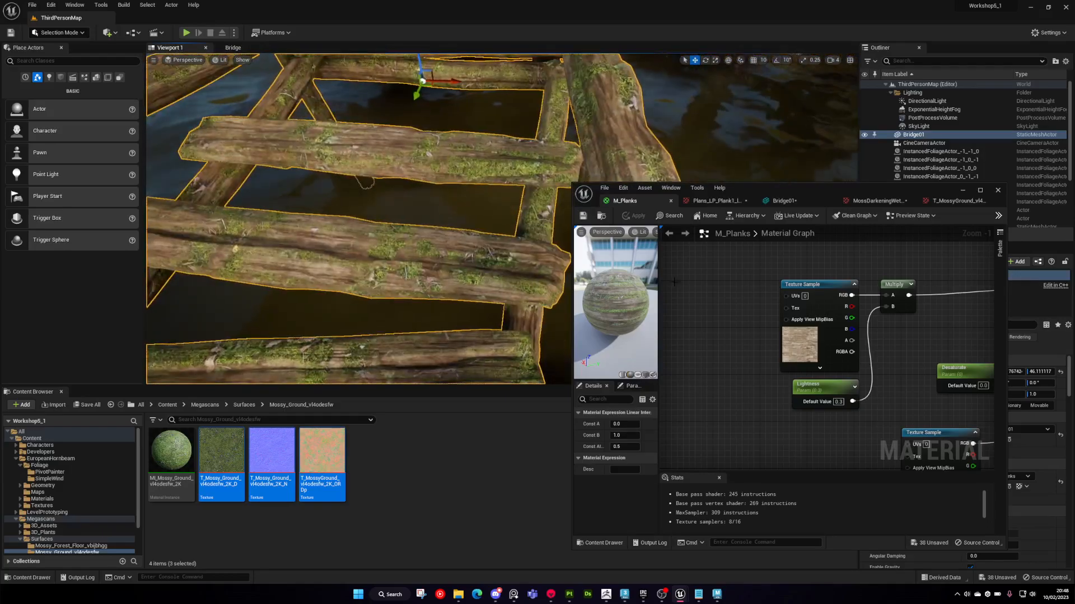
right_click_drag(807, 417, 725, 330)
scroll(724, 338, "down", 2)
left_click(722, 355)
right_click_drag(711, 367, 829, 291)
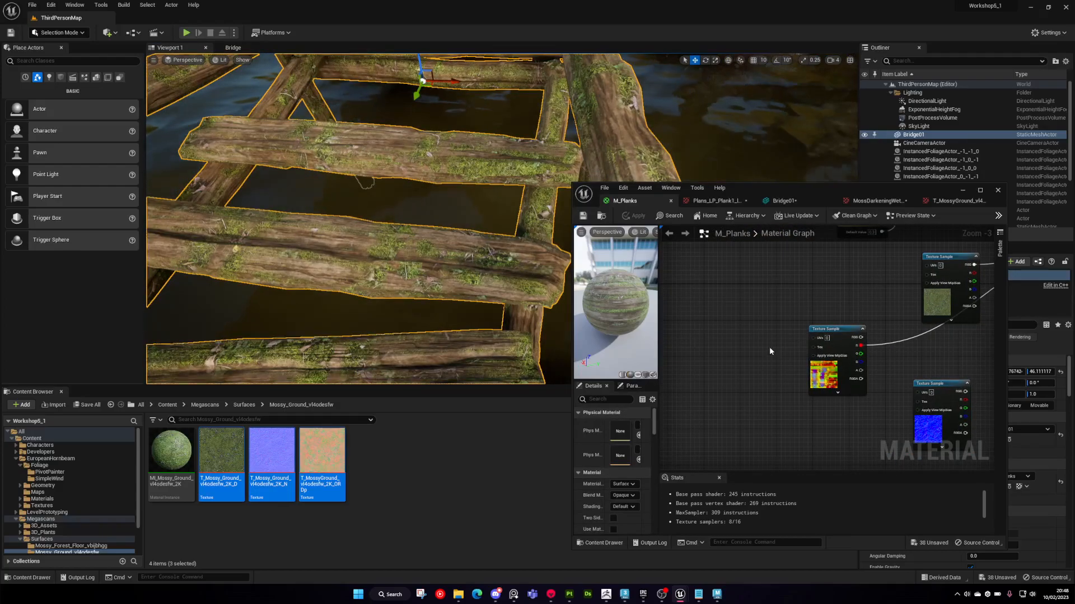
right_click(724, 341)
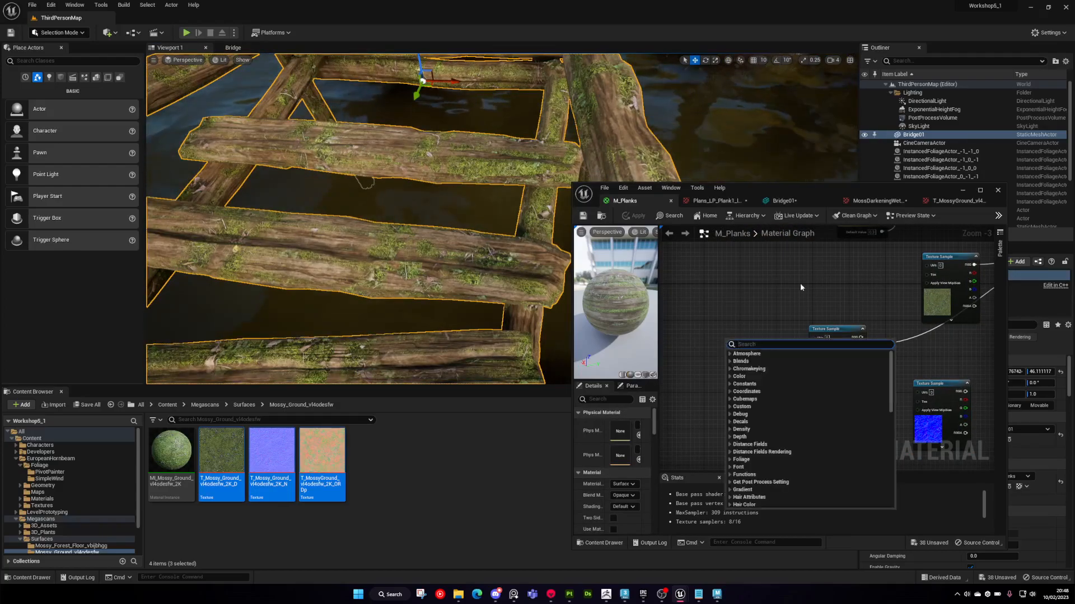
left_click(889, 189)
key("w")
right_click_drag(504, 185, 548, 182)
key("s")
right_click(727, 459)
right_click(749, 358)
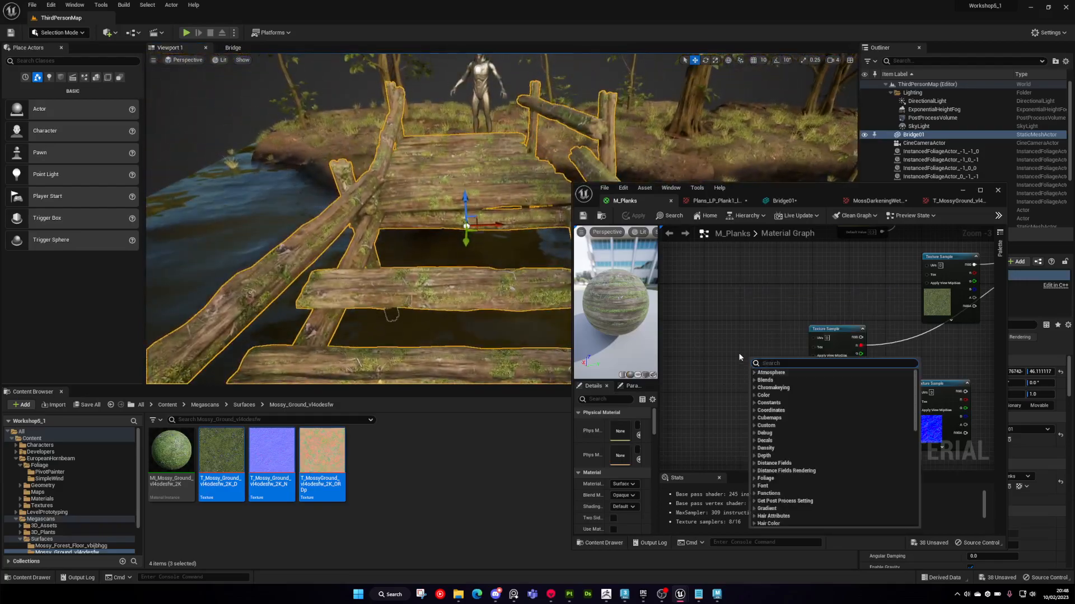
- Enlarge the material editor and add a TextureCoordinate node before the mask and moss texture samples
left_click_drag(851, 192, 827, 2)
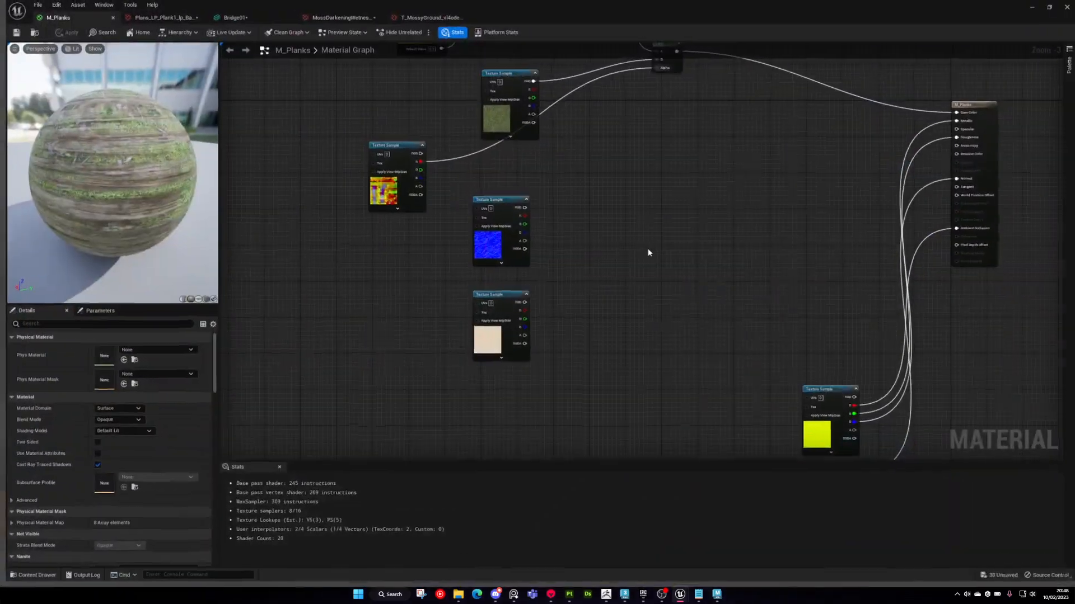
right_click_drag(649, 247, 772, 307)
scroll(515, 130, "up", 1)
right_click_drag(515, 130, 478, 297)
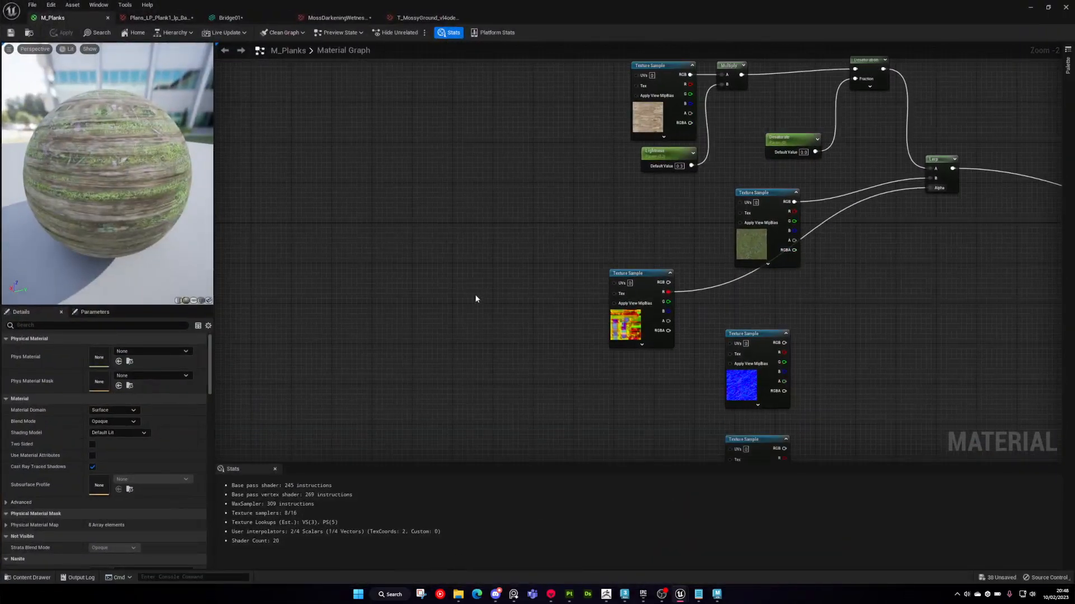
right_click(478, 296)
type("tex coo")
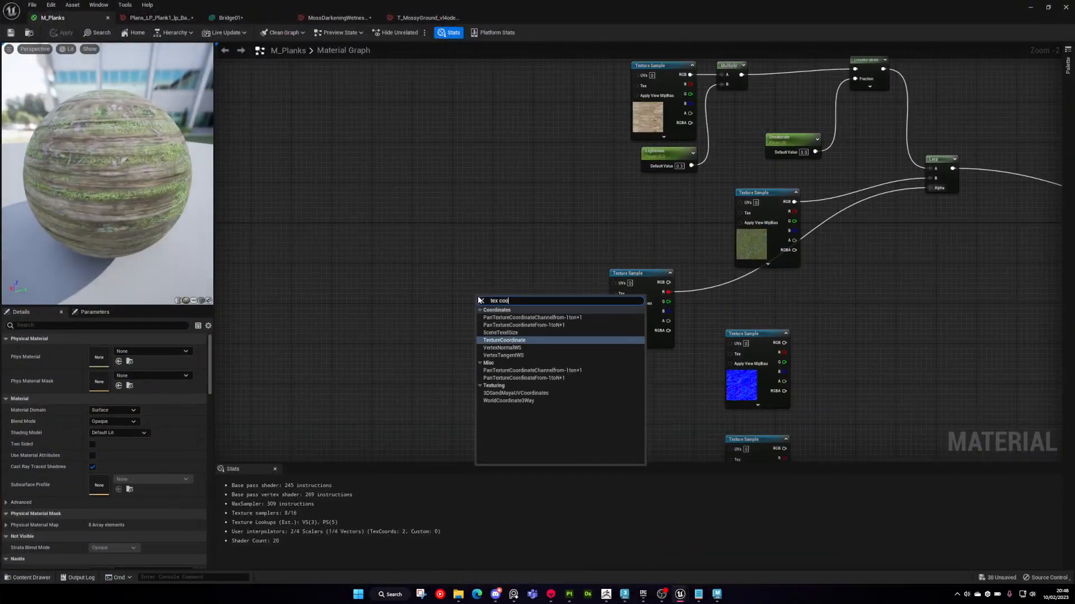
key("Return")
scroll(494, 309, "up", 2)
left_click_drag(496, 307, 408, 281)
- Add a Multiply node with the TexCoord wired into A, and create a scalar parameter named MossTiling
left_click(536, 266)
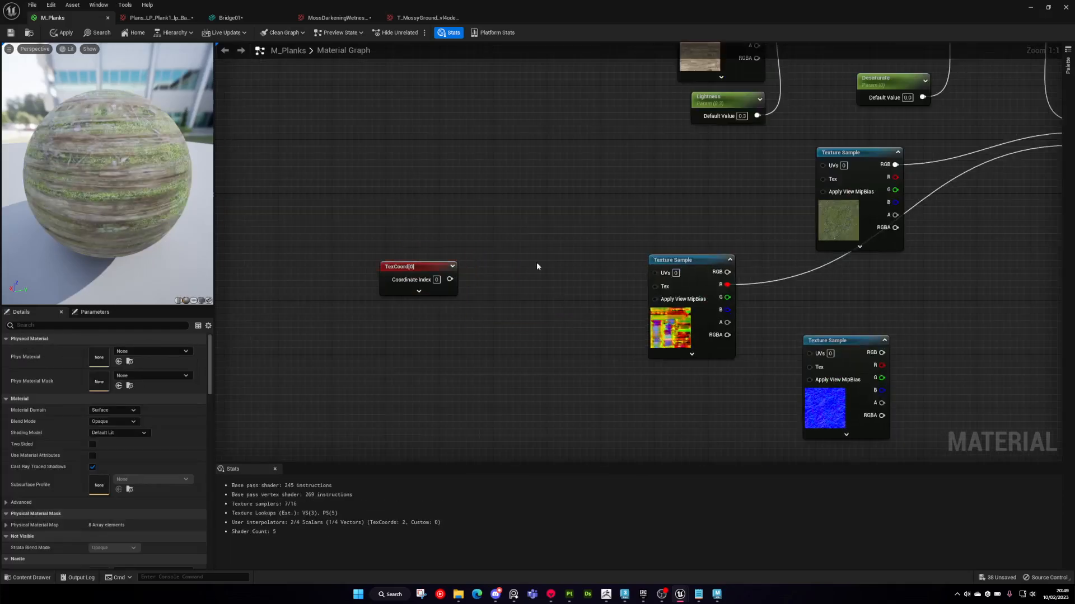
left_click(522, 265)
left_click_drag(535, 282, 529, 281)
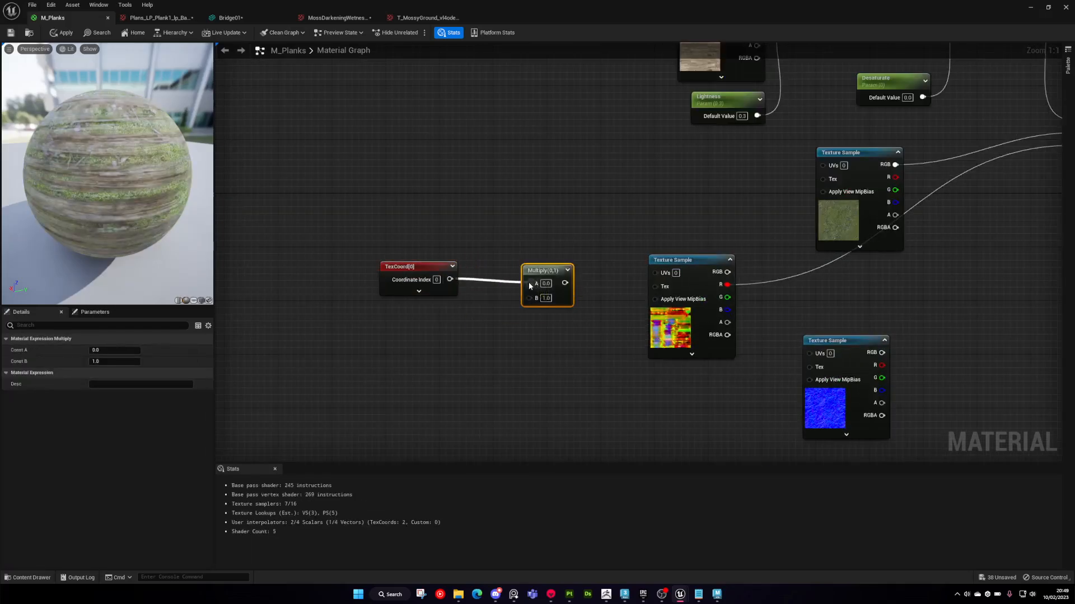
left_click(420, 355)
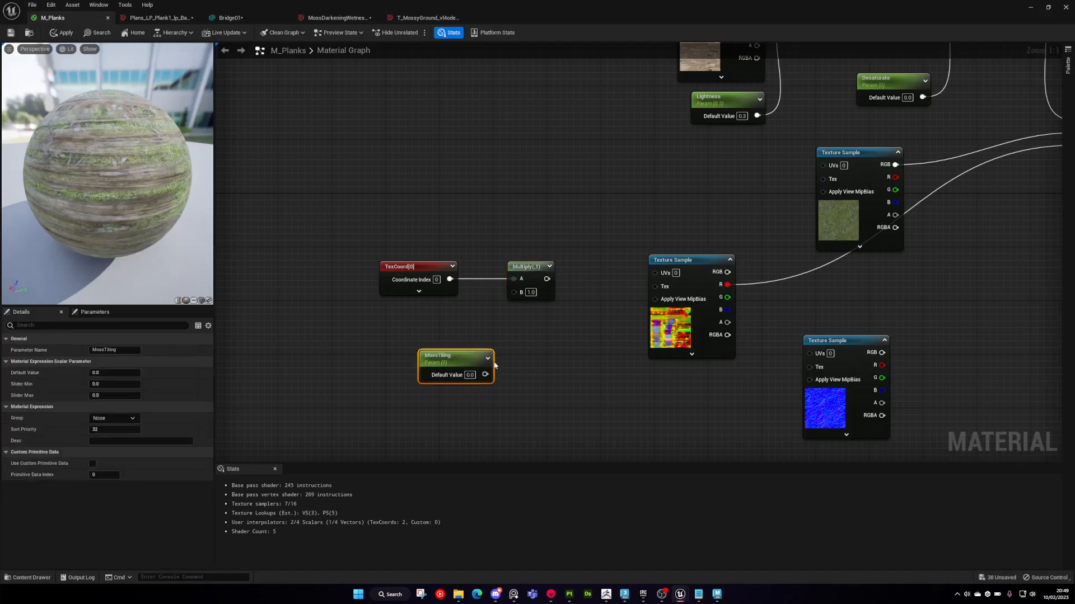
- Set MossTiling's default to 1, wire it through the Multiply into the moss diffuse UVs, and move the mask sample below MossTiling
left_click_drag(478, 364, 784, 206)
left_click_drag(832, 166, 679, 143)
scroll(653, 250, "down", 1)
scroll(628, 268, "down", 2)
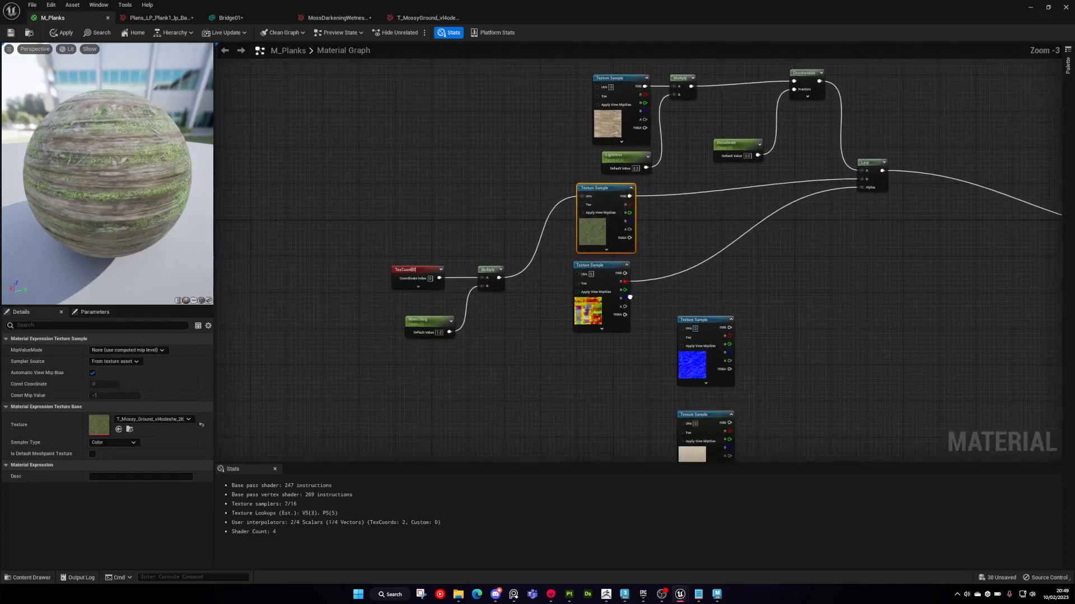
left_click_drag(576, 267, 357, 364)
right_click_drag(543, 254, 478, 217)
scroll(478, 217, "up", 1)
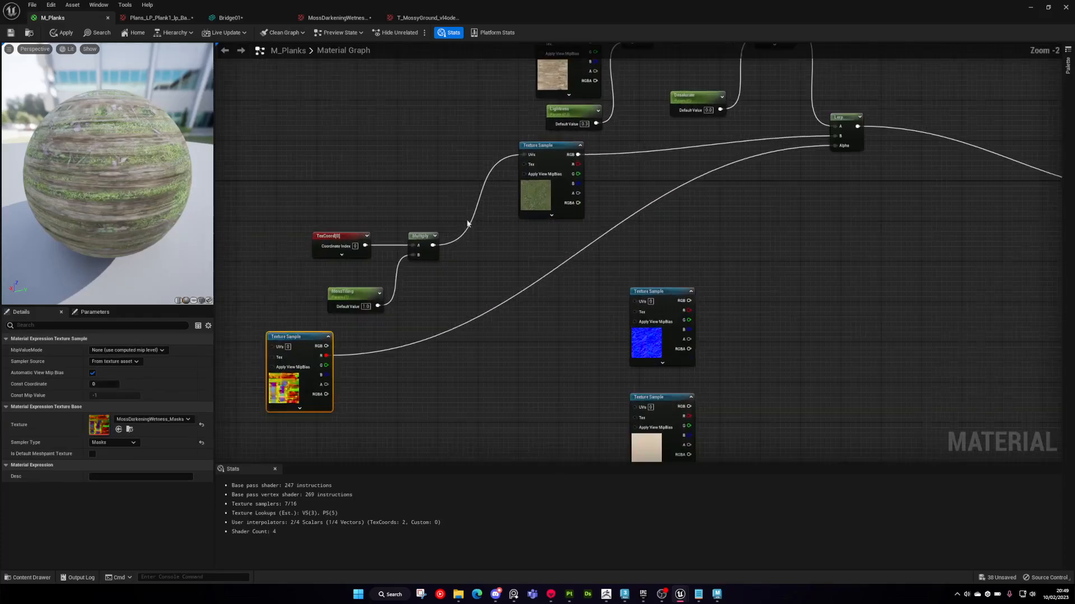
- Wire the Multiply into the UVs of the moss normal and packed samples and align both beneath the moss diffuse sample
left_click_drag(433, 246, 634, 301)
left_click_drag(431, 245, 634, 406)
left_click_drag(760, 278, 536, 343)
left_click(623, 355)
right_click_drag(463, 264, 520, 295)
scroll(422, 315, "up", 1)
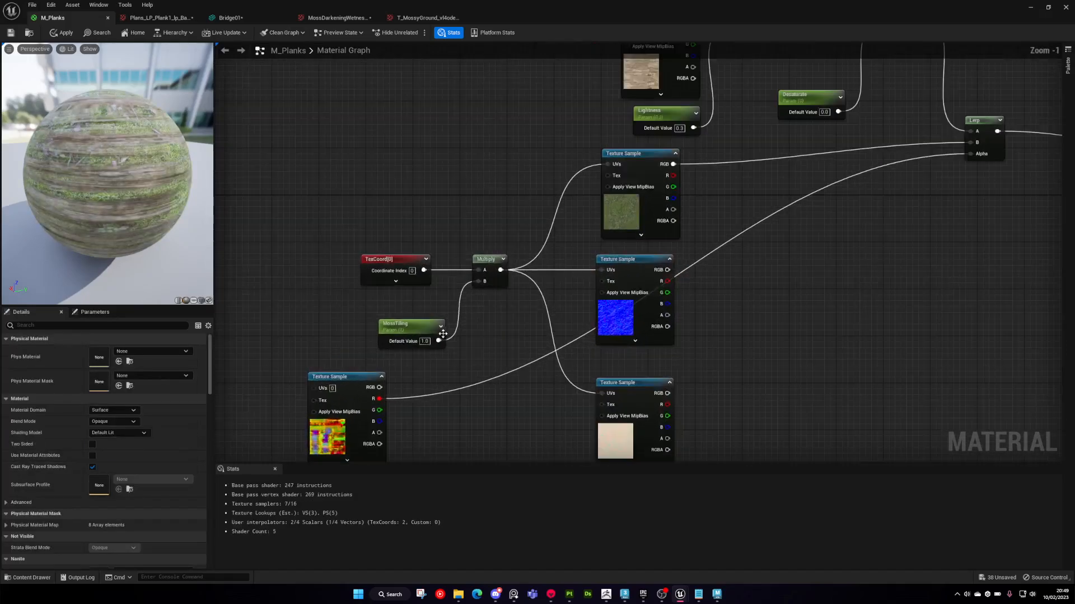
- Uncover the level viewport, save the M_Planks material, and frame the bridge planks and the MossTiling parameter
left_click(414, 325)
left_click_drag(555, 5, 739, 249)
right_click_drag(459, 235, 535, 290)
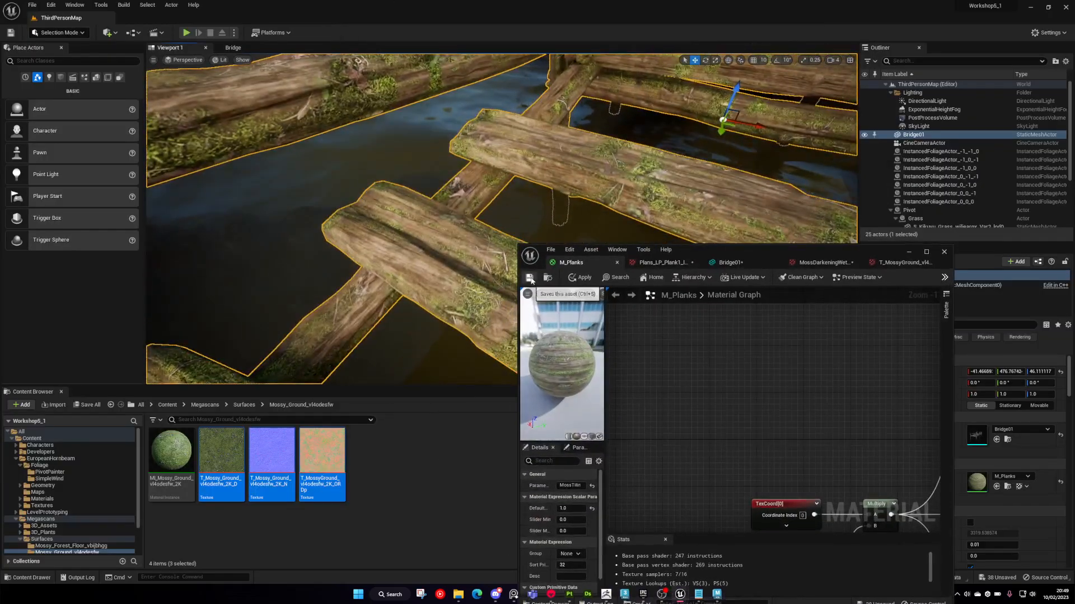
left_click(529, 278)
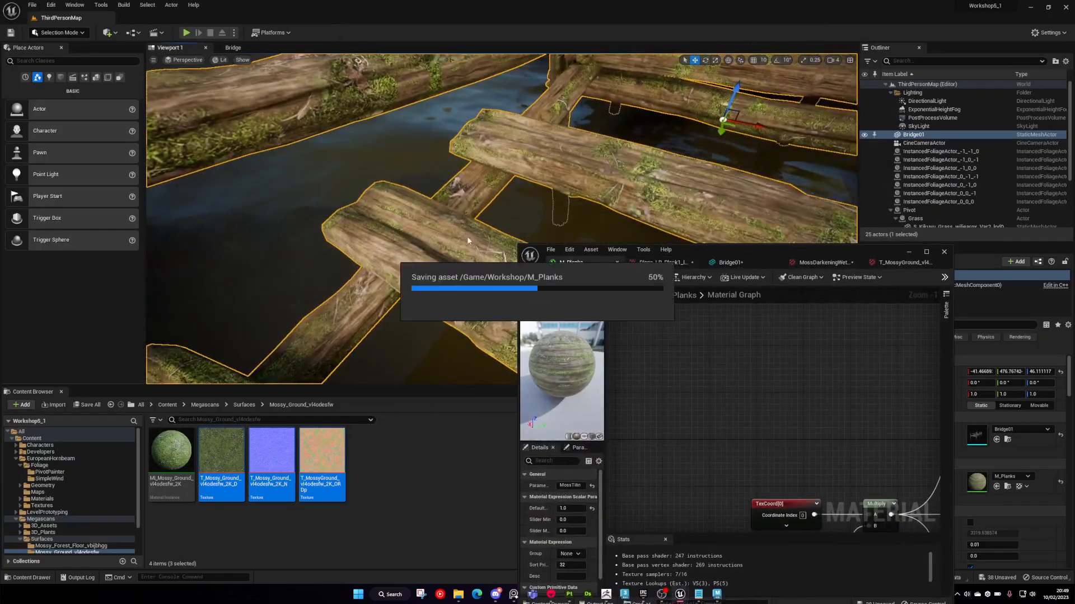
right_click_drag(466, 236, 506, 258)
right_click_drag(784, 482, 713, 314)
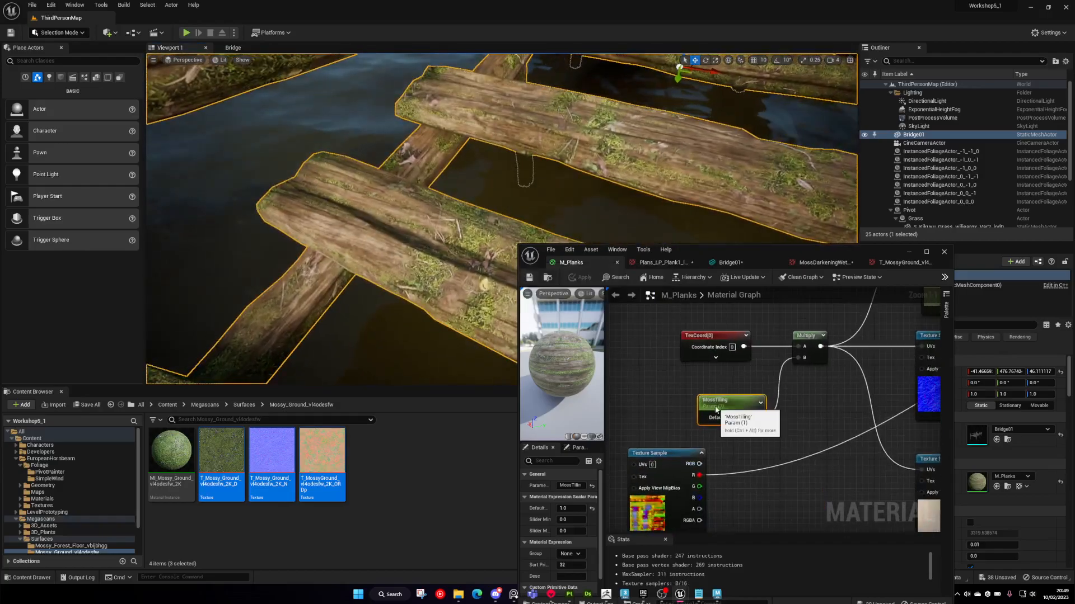
- Try a MossTiling default of 10, settle on 5, and check the moss scale on the bridge
left_click_drag(564, 509, 604, 508)
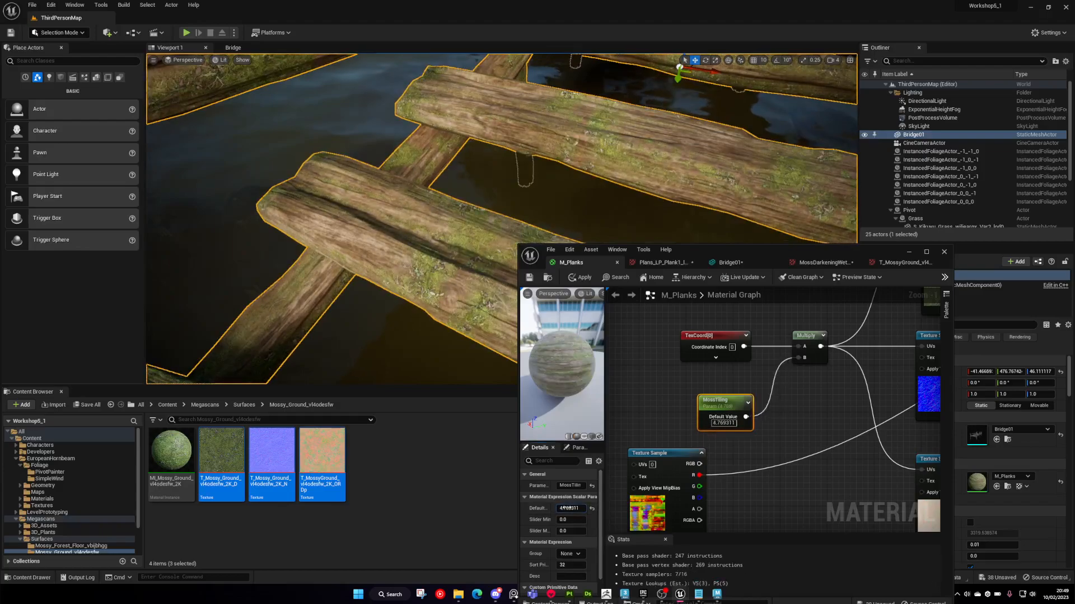
type("10")
key("Return")
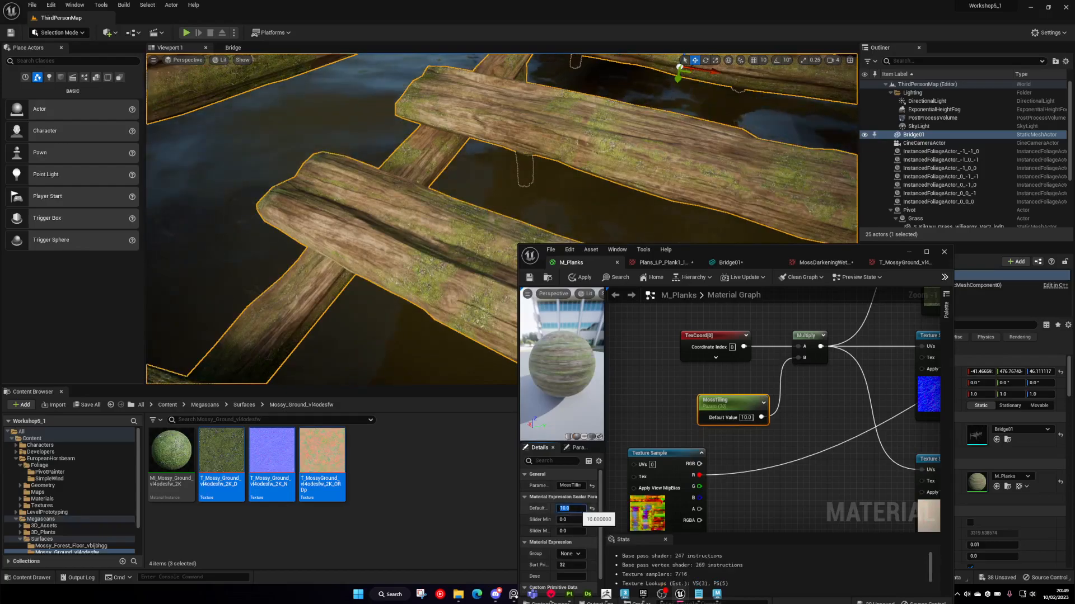
key("w")
mouse_move(362, 170)
right_mouse_down()
mouse_move(358, 148)
mouse_move(362, 171)
right_mouse_up()
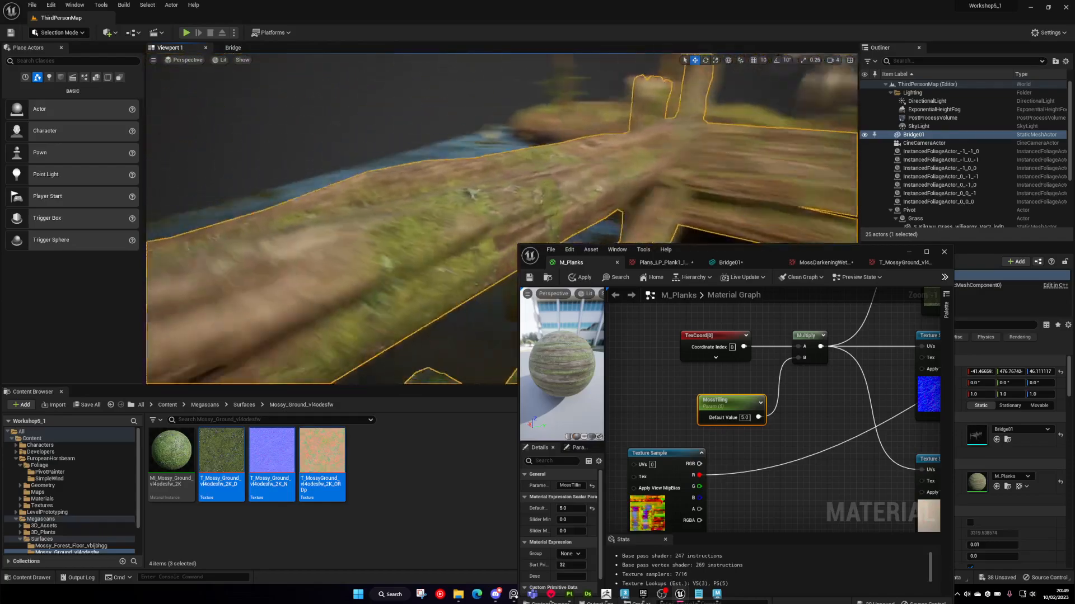
right_click_drag(569, 187, 568, 187)
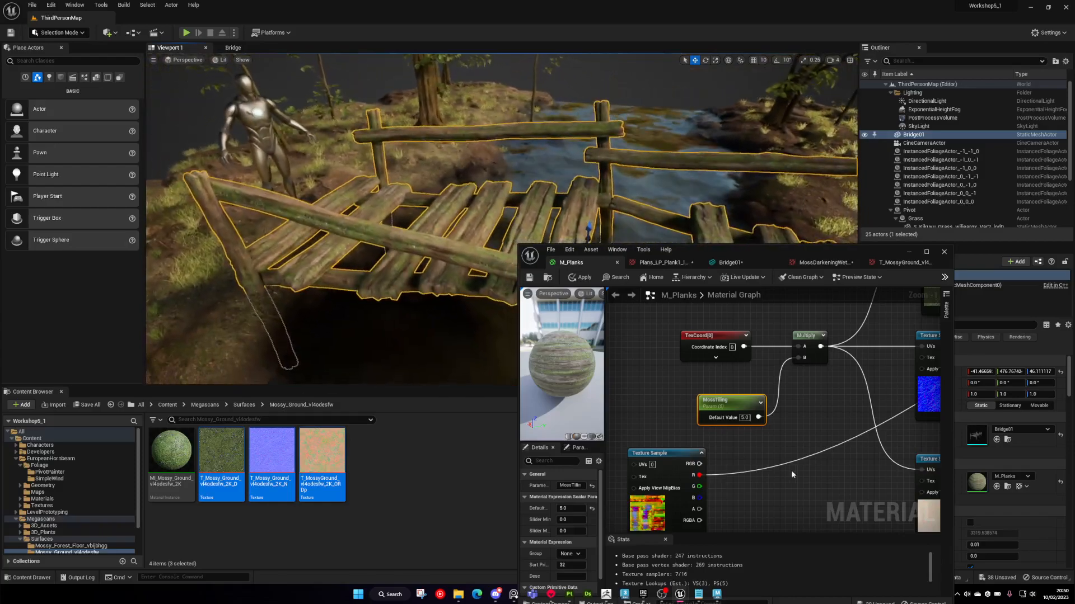
right_click_drag(790, 473, 732, 447)
right_click_drag(616, 190, 616, 190)
- Enlarge the material editor and move the packed mask sample to open space below the Lerp
left_click_drag(858, 252, 868, 1)
right_click_drag(551, 195, 807, 291)
left_click(664, 268)
right_click_drag(661, 265, 601, 340)
scroll(602, 340, "down", 2)
right_click_drag(642, 382, 510, 320)
scroll(362, 314, "down", 1)
left_click_drag(347, 302, 691, 285)
scroll(639, 291, "up", 3)
left_click(632, 264)
right_click_drag(492, 268, 676, 263)
scroll(676, 264, "down", 1)
left_click(864, 275)
- Duplicate the TexCoord node and place the copy just before the packed mask sample
left_click(403, 217)
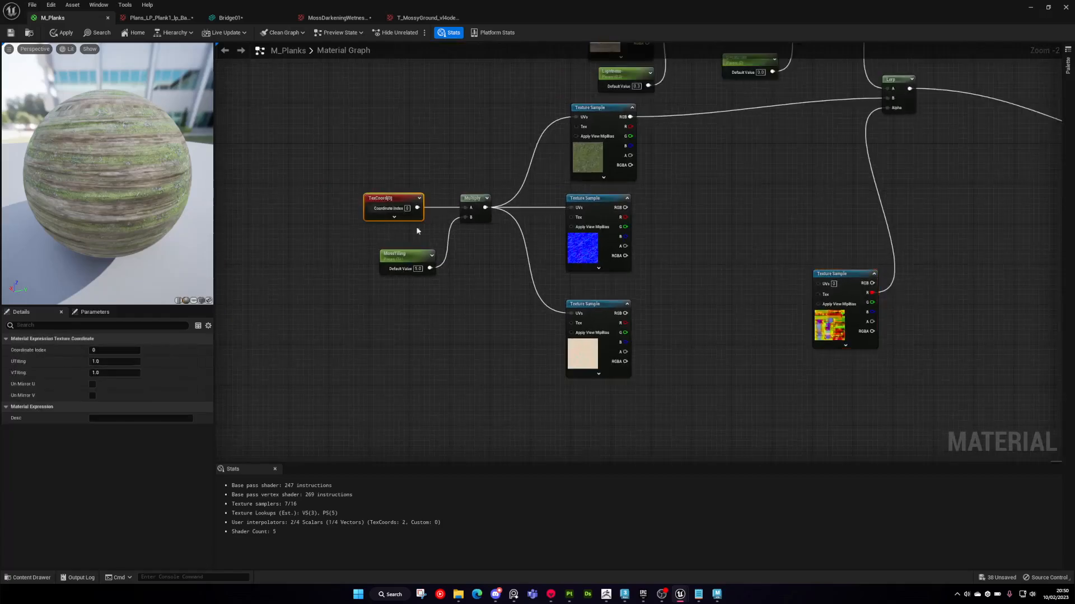
key("ctrl+d")
left_click_drag(472, 328, 749, 285)
scroll(783, 287, "up", 2)
right_click_drag(813, 242, 690, 233)
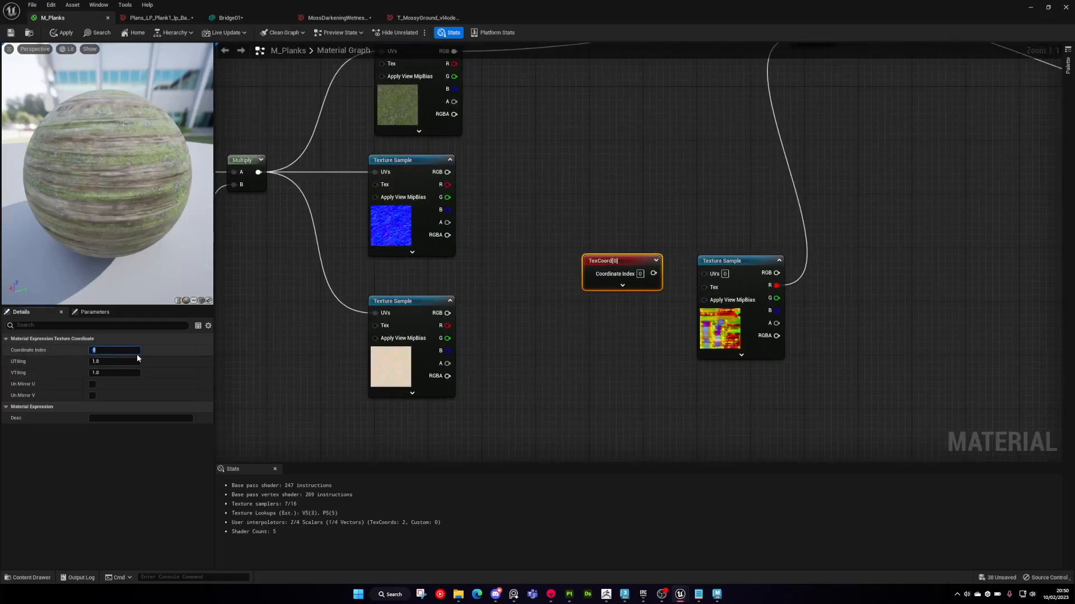
- Set the duplicated TexCoord's Coordinate Index to 1 and connect it to the mask sample's UVs
type("1")
key("Return")
left_click(668, 224)
left_click(620, 261)
left_click_drag(653, 273, 706, 274)
- Uncover the level viewport, save the M_Planks material, and check the mask placement on the bridge
left_click_drag(691, 9, 718, 202)
right_click_drag(560, 151, 551, 185)
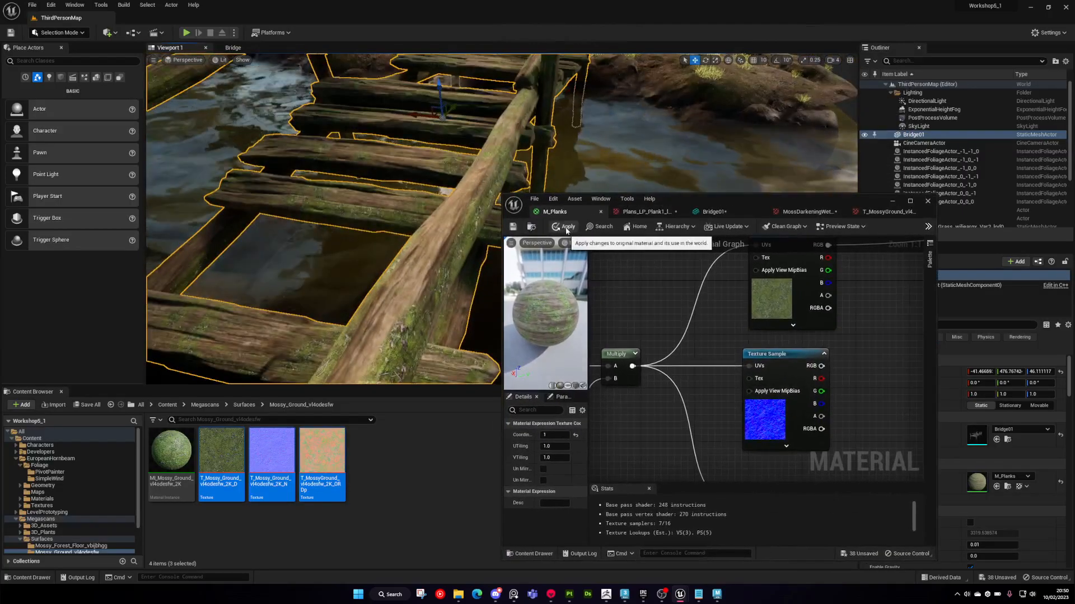
left_click(513, 227)
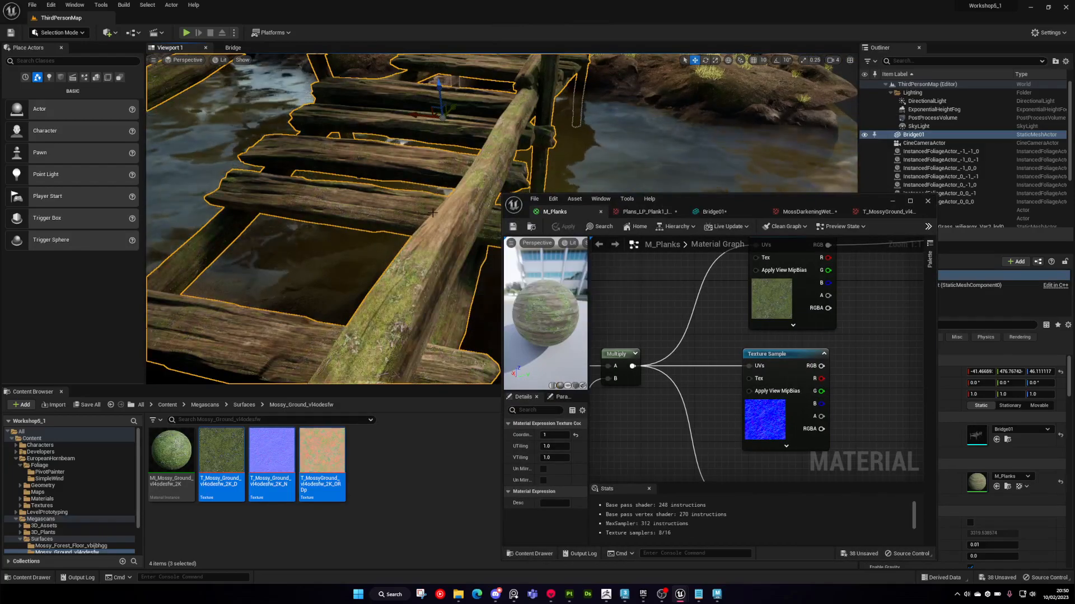
mouse_move(432, 206)
right_mouse_down()
mouse_move(411, 207)
mouse_move(386, 176)
mouse_move(417, 224)
mouse_move(397, 221)
mouse_move(448, 207)
mouse_move(432, 203)
right_mouse_up()
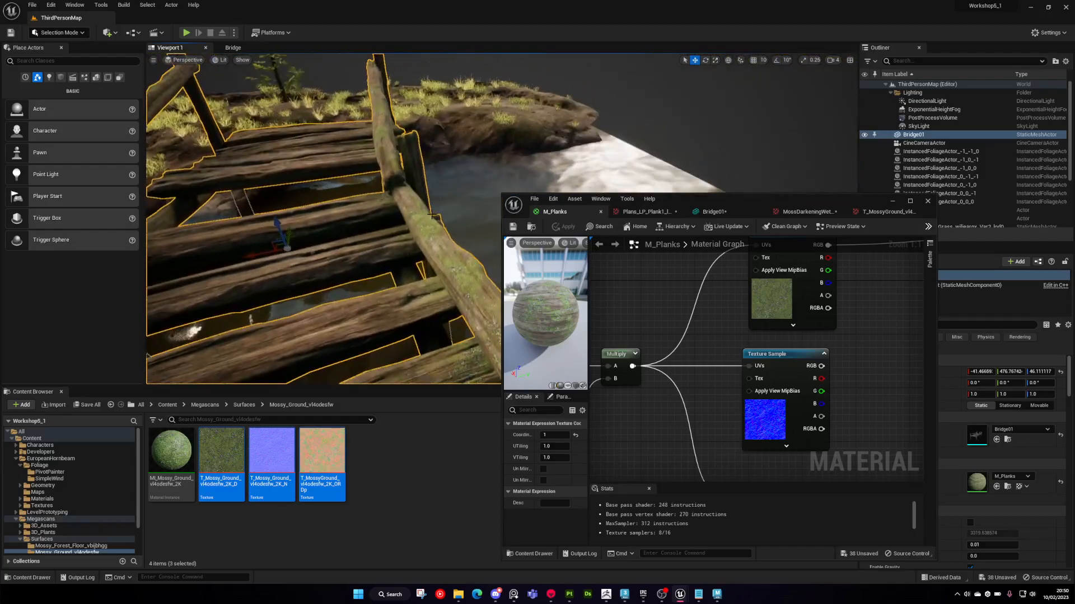
right_click_drag(475, 245, 432, 268)
- Enlarge the material editor and move the mask sample and its TexCoord[1] node beneath the moss texture samples
double_click(837, 196)
scroll(638, 300, "down", 2)
right_click_drag(760, 225, 582, 270)
left_click(580, 279)
right_click_drag(546, 338, 597, 304)
right_click_drag(729, 290, 632, 298)
scroll(604, 297, "down", 1)
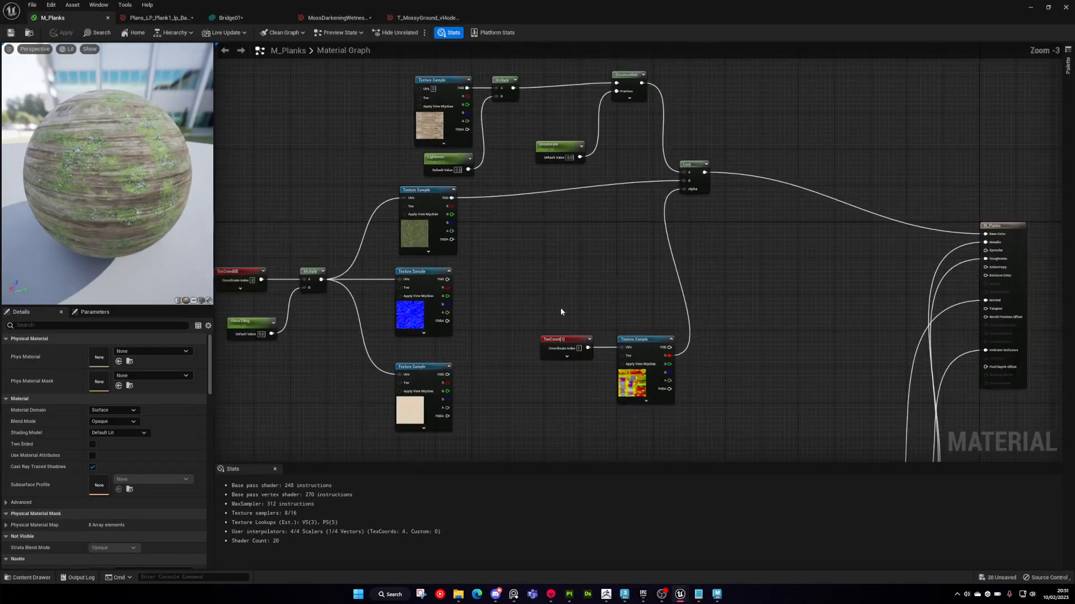
left_click_drag(540, 305, 646, 351)
right_click_drag(646, 352, 711, 254)
left_click_drag(691, 249, 479, 382)
left_click(608, 187)
- Duplicate the Base Color Lerp and place the copy directly beneath it
right_click_drag(628, 149, 580, 279)
scroll(692, 276, "up", 1)
right_click_drag(692, 277, 731, 178)
left_click_drag(755, 91, 767, 88)
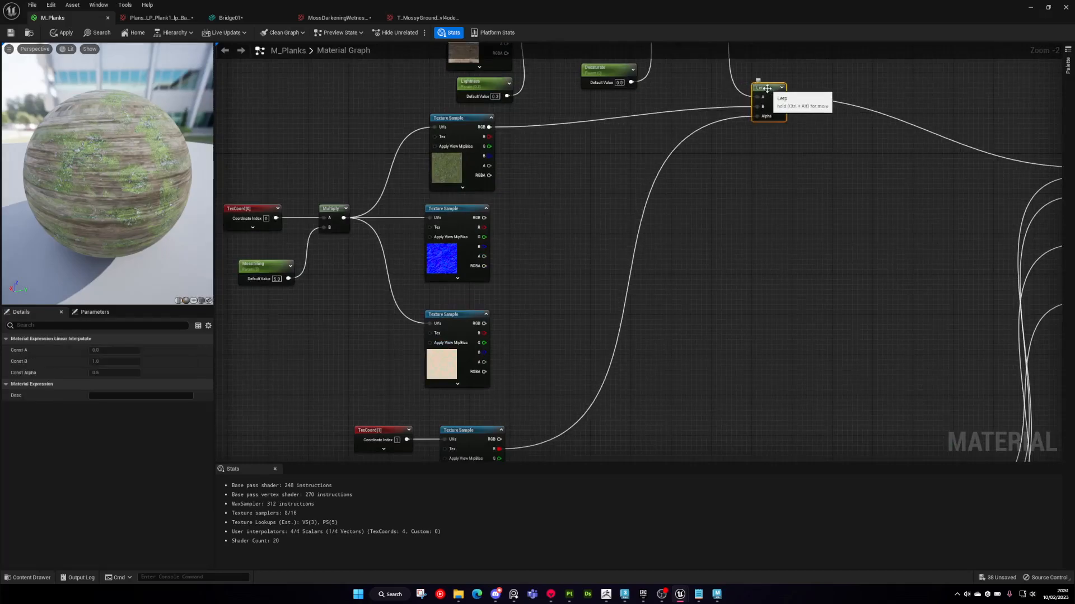
key("ctrl+d")
left_click_drag(766, 159, 750, 195)
scroll(504, 138, "down", 2)
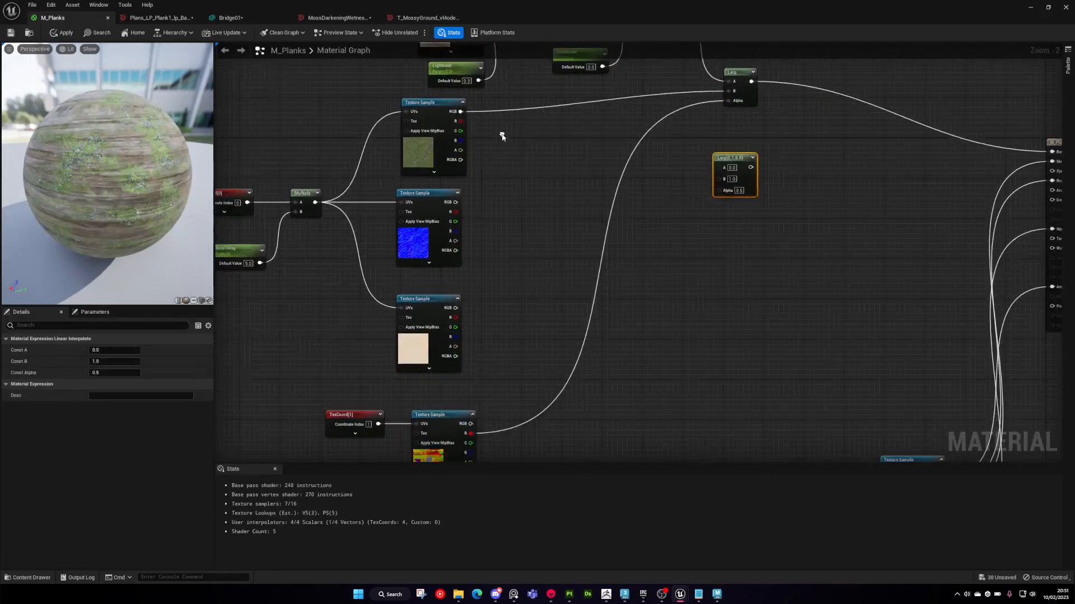
- Shift the plank base color nodes upward and place the plank normal sample between them and the moss samples
left_click_drag(776, 431, 778, 432)
left_click(564, 180)
right_click_drag(563, 177, 628, 293)
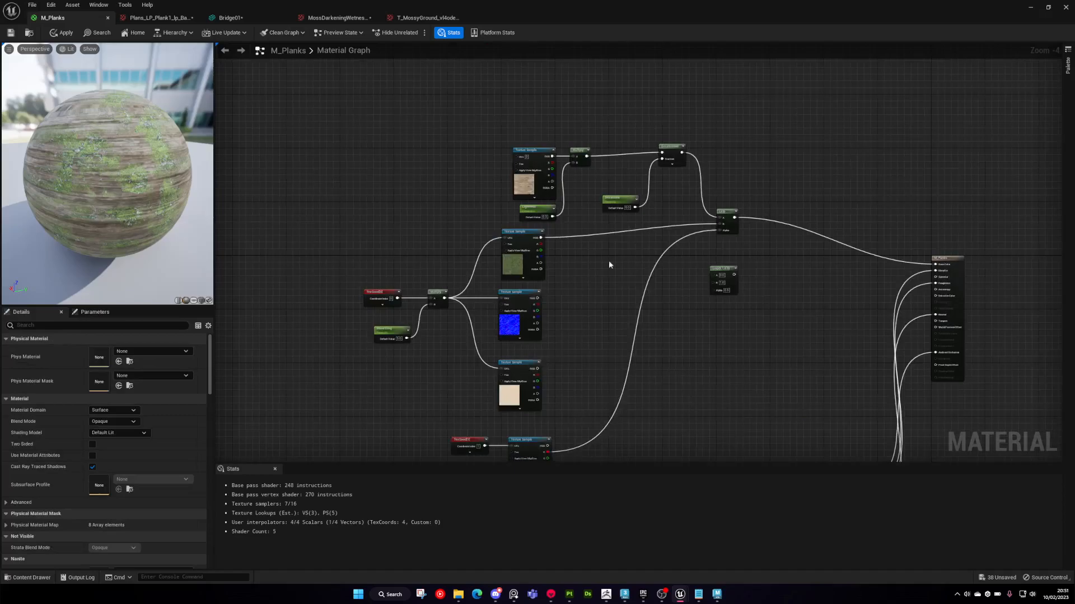
left_click_drag(650, 210, 674, 208)
left_click_drag(619, 200, 599, 91)
left_click(600, 135)
scroll(614, 181, "down", 2)
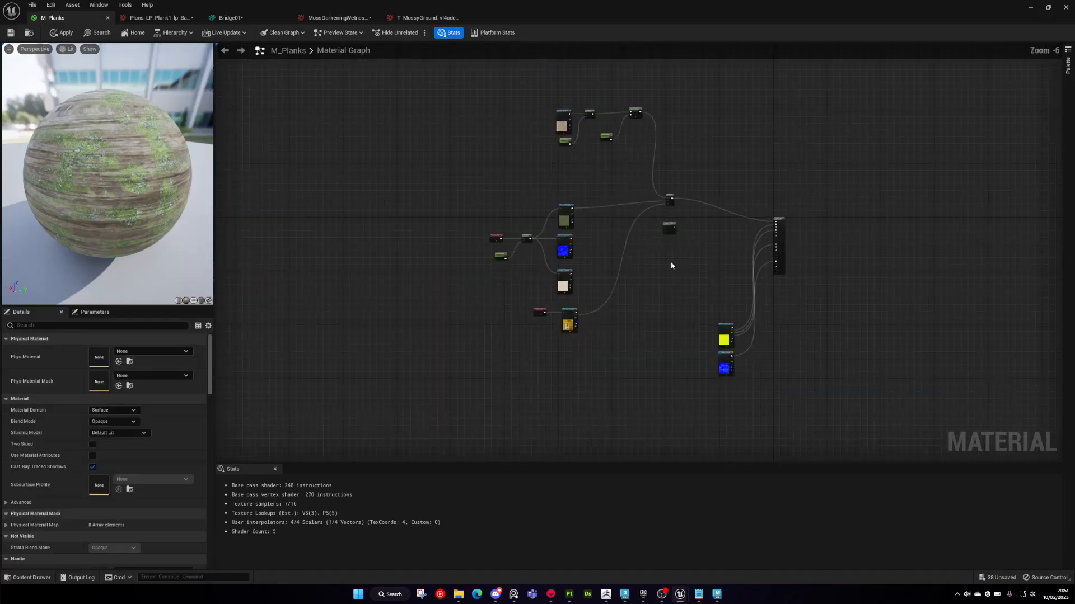
left_click_drag(729, 365, 602, 184)
scroll(566, 166, "up", 4)
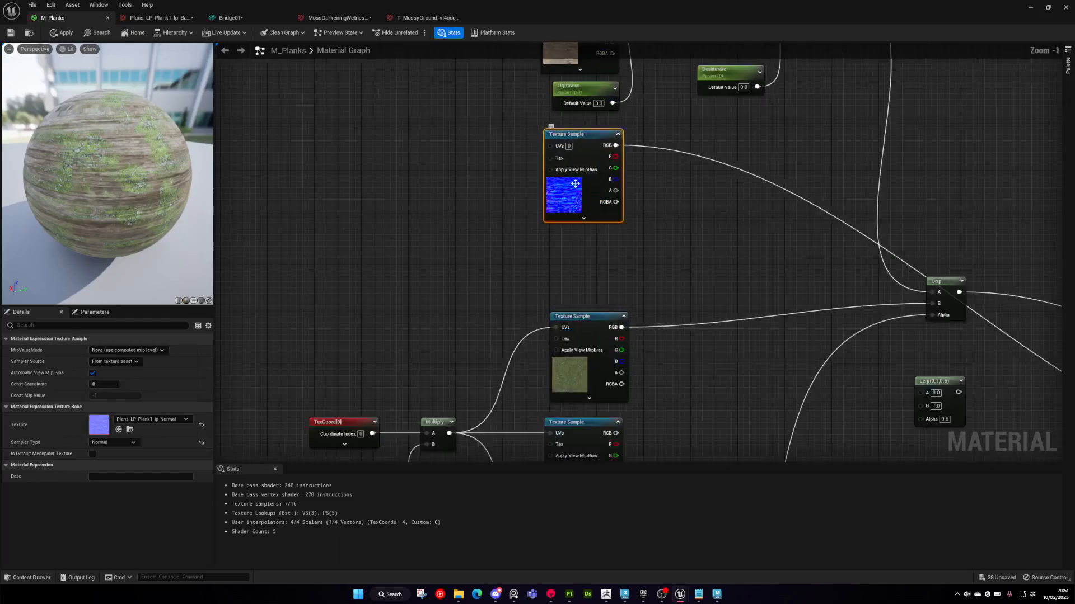
- Blend plank normal (A) and moss normal (B) in the second Lerp using the mask's red channel, and wire it into Normal
left_click_drag(485, 91, 749, 303)
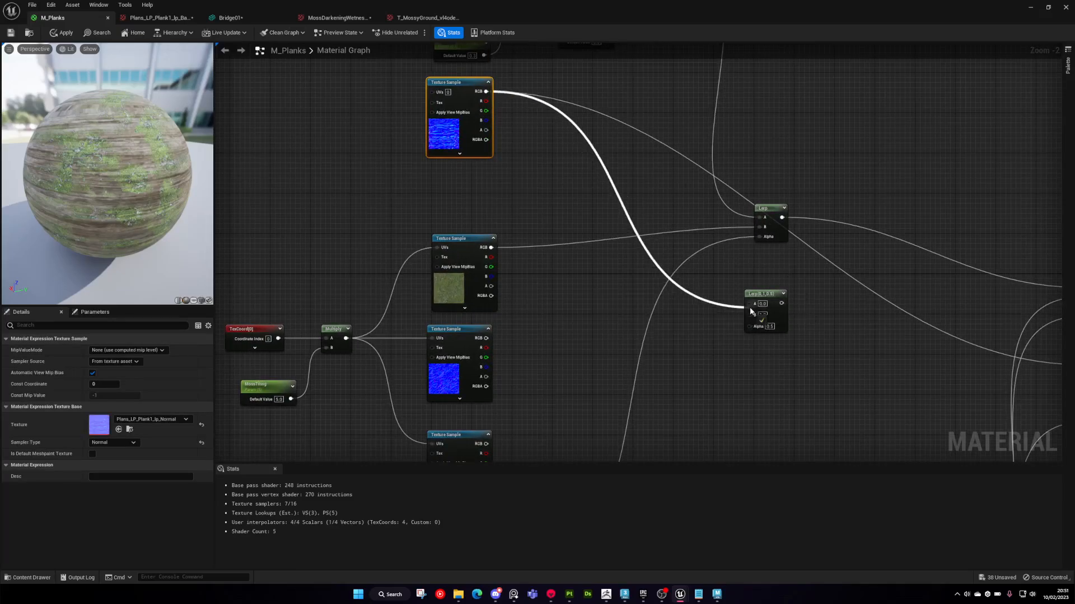
left_click_drag(482, 341, 509, 337)
scroll(795, 134, "down", 1)
right_click_drag(802, 128, 656, 194)
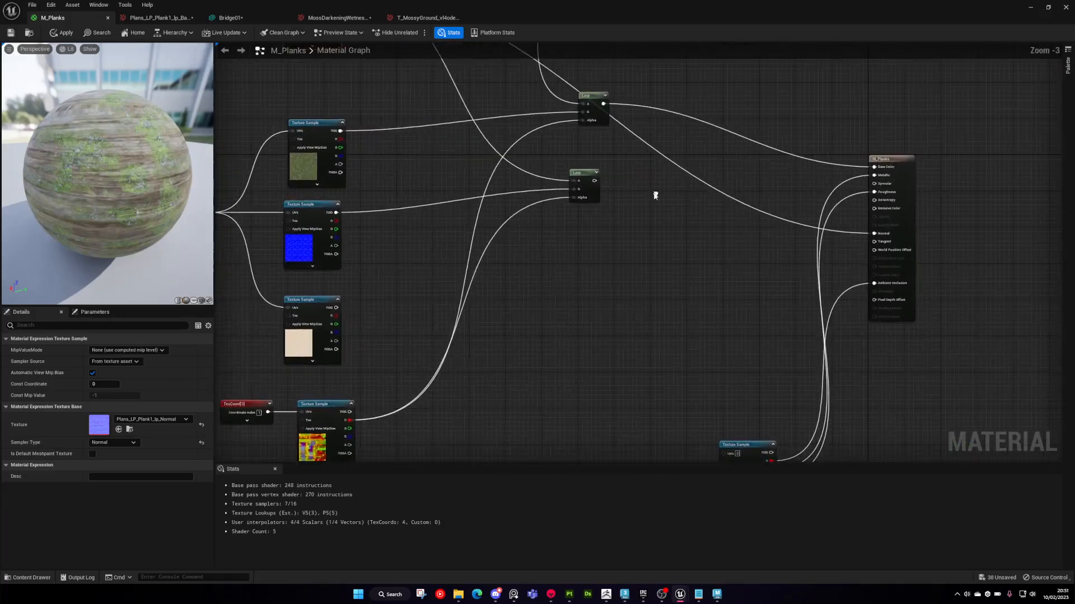
left_click_drag(596, 181, 874, 234)
scroll(666, 227, "down", 1)
right_click_drag(666, 227, 821, 240)
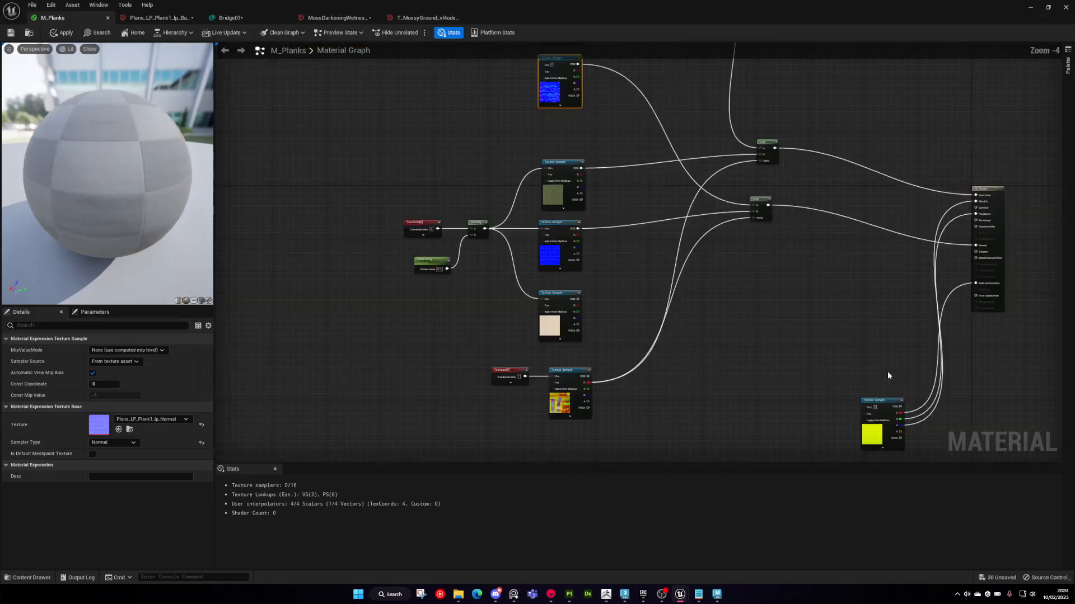
- Move the plank packed occlusion sample between the plank normal and moss diffuse samples and tidy their spacing
left_click_drag(876, 408, 675, 275)
left_click(874, 364)
left_click_drag(887, 401, 569, 117)
right_click_drag(568, 117, 593, 226)
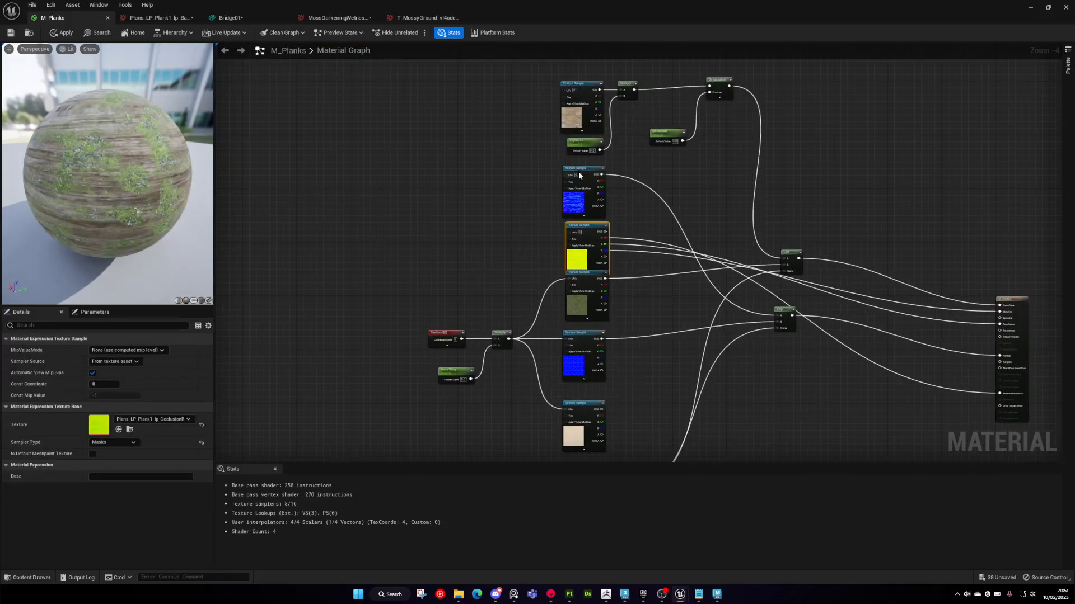
left_click_drag(578, 175, 576, 166)
left_click_drag(590, 227, 582, 217)
left_click(651, 242)
- Duplicate the normal Lerp and place the copy beneath it for blending ambient occlusion
right_click_drag(653, 244, 571, 196)
scroll(570, 197, "up", 2)
right_click_drag(638, 216, 570, 189)
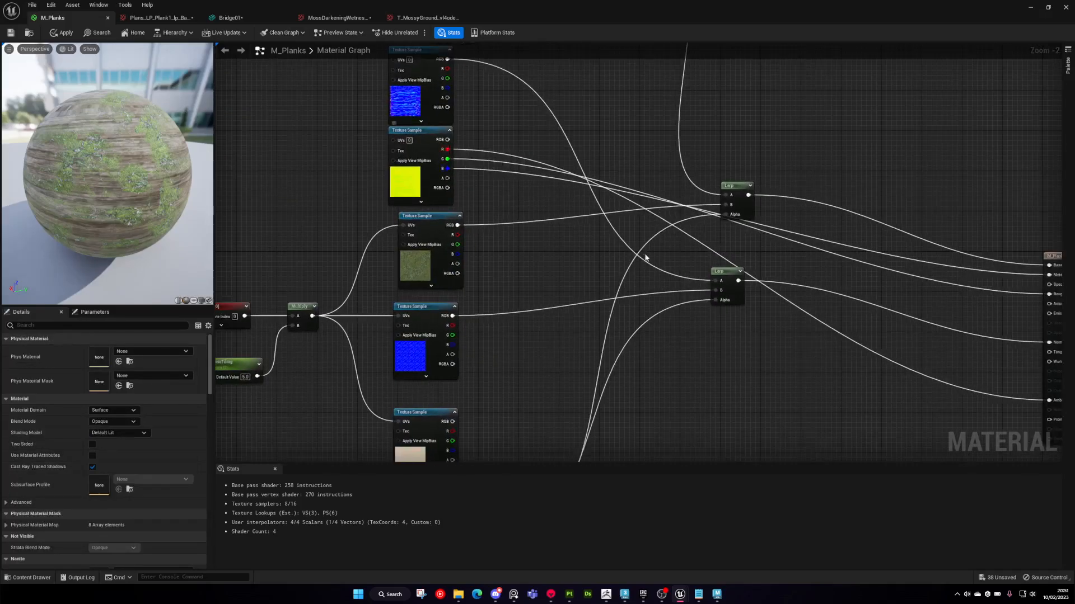
right_click_drag(643, 255, 565, 168)
left_click(647, 183)
key("ctrl+d")
left_click_drag(671, 208, 660, 260)
- Wire the mask's red channel into the third Lerp's Alpha and the plank packed texture's red channel into A
right_click_drag(642, 308, 674, 248)
left_click_drag(679, 232, 422, 401)
right_click_drag(529, 234, 570, 380)
left_click_drag(443, 151, 578, 224)
left_click_drag(722, 363, 726, 359)
right_click_drag(544, 363, 596, 222)
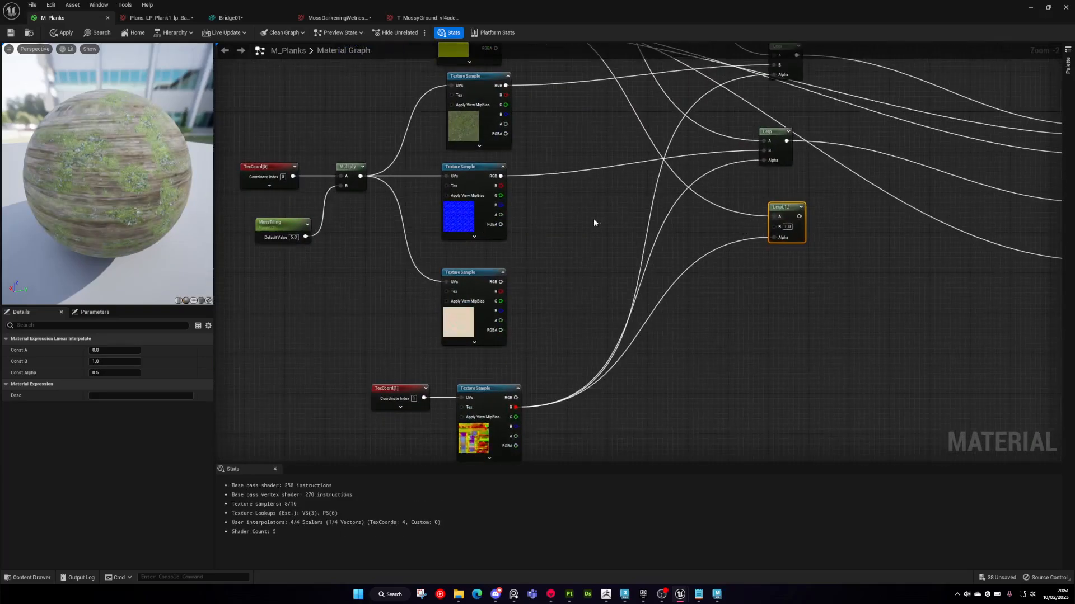
- Wire the moss packed texture's red channel into the third Lerp's B and connect that Lerp to Ambient Occlusion
left_click_drag(775, 216, 547, 288)
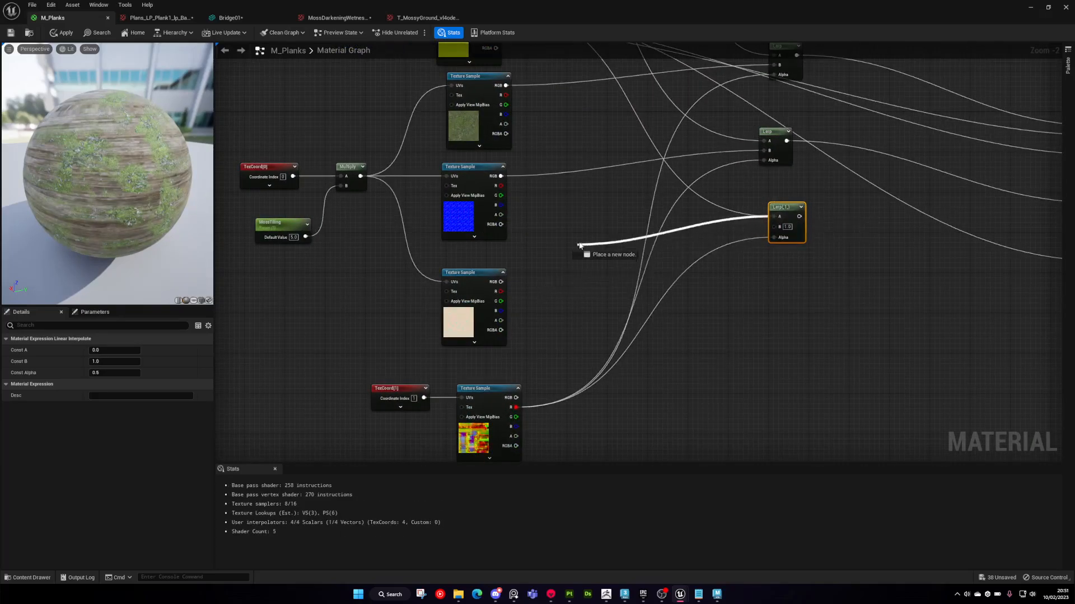
left_click_drag(580, 246, 579, 245)
left_click(747, 241)
left_click_drag(775, 227, 520, 290)
key("Home")
left_click_drag(663, 260, 964, 305)
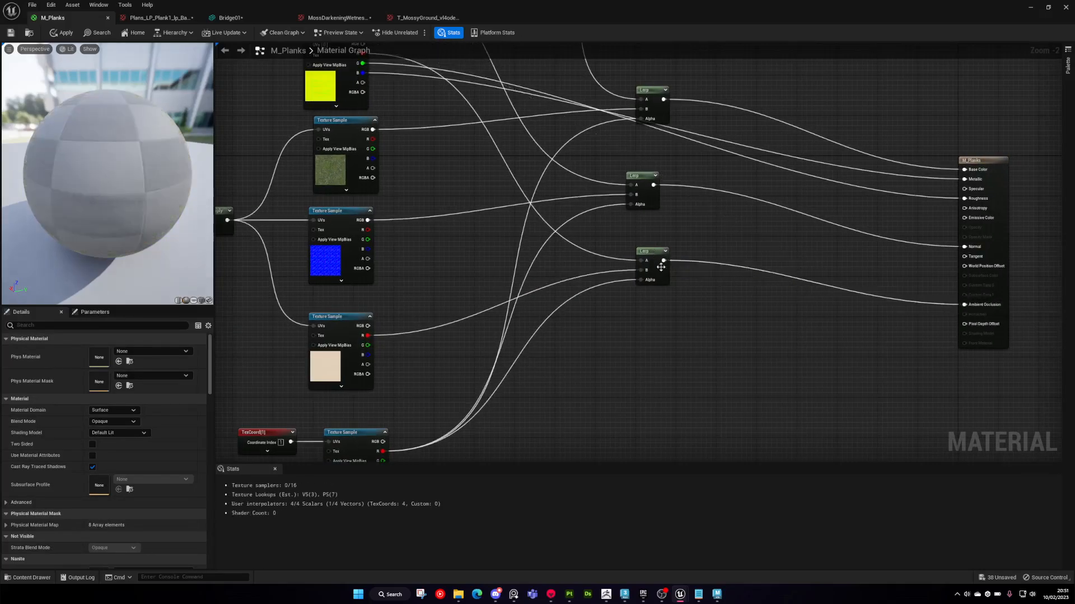
right_click_drag(700, 280, 730, 301)
- Duplicate the ambient occlusion Lerp and place the copy beneath it
right_click_drag(642, 226, 644, 280)
scroll(645, 281, "down", 1)
right_click_drag(696, 342, 714, 234)
left_click(705, 222)
key("ctrl+d")
left_click_drag(747, 252, 712, 262)
- Wire the plank green channel, moss green channel and mask red channel into the fourth Lerp's A, B and Alpha
right_click_drag(568, 125, 592, 177)
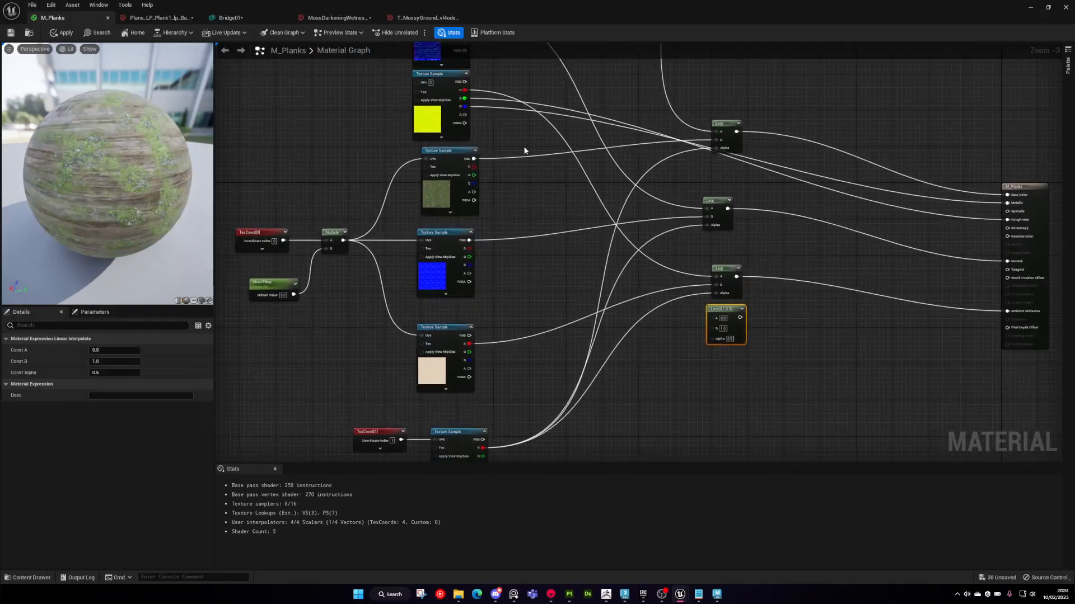
right_click_drag(524, 150, 517, 177)
left_click_drag(457, 125, 704, 345)
right_click_drag(658, 354, 672, 269)
left_click_drag(475, 295, 495, 313)
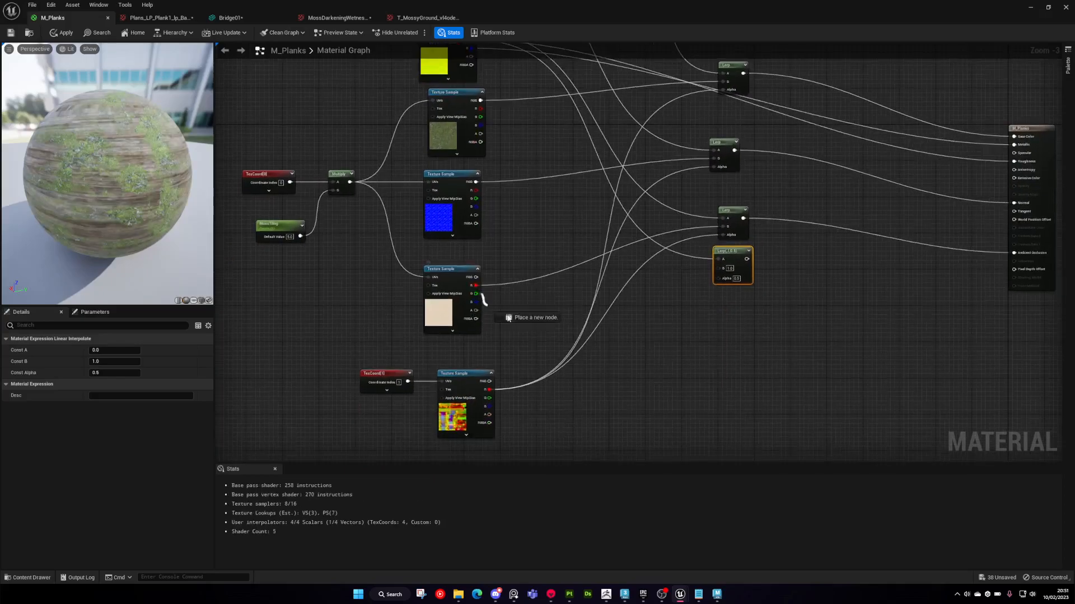
left_click_drag(719, 277, 719, 269)
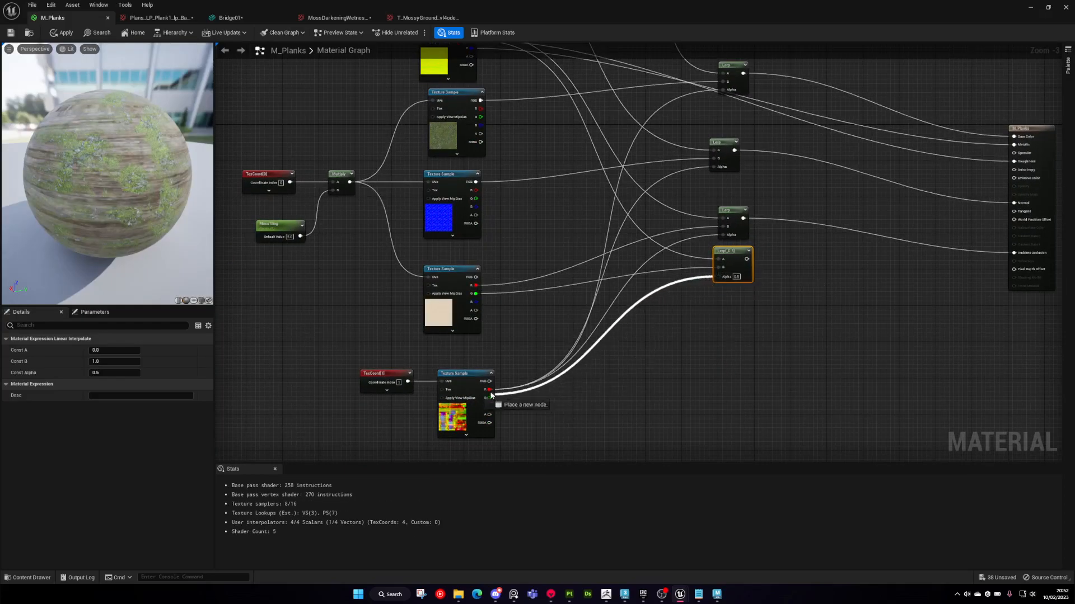
- Connect the fourth Lerp to the material's Roughness input, replacing the existing link, and save the material
right_click_drag(743, 259, 601, 341)
left_click_drag(600, 341, 843, 305)
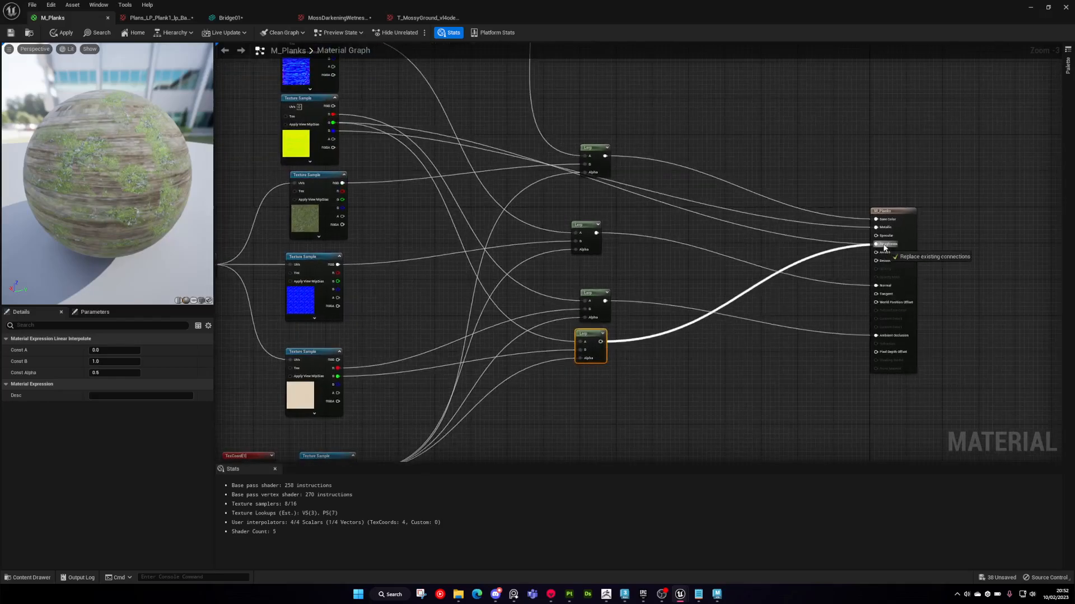
left_click_drag(885, 247, 884, 245)
scroll(884, 246, "down", 1)
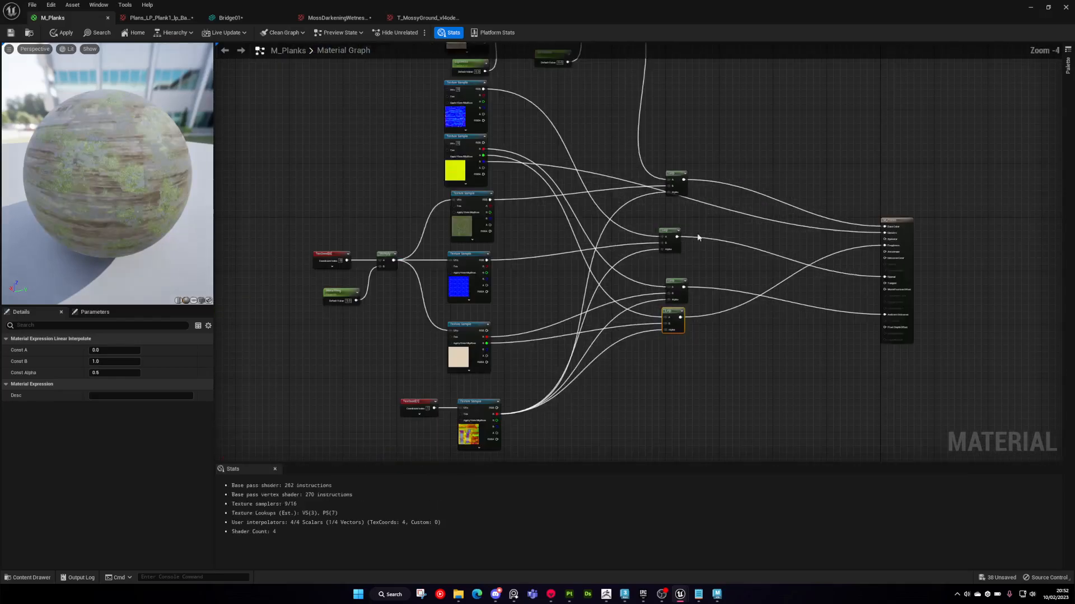
left_click(12, 32)
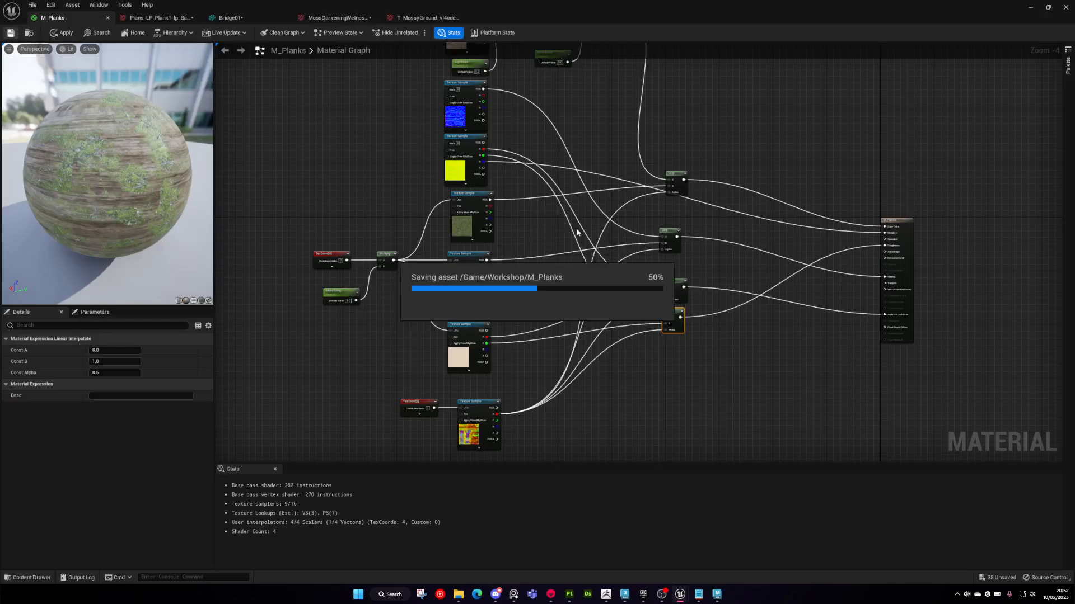
- Examine the moss blend on the plank bridge from several angles in the level viewport
left_click(1030, 8)
right_click_drag(501, 218, 501, 258)
key("w")
right_click_drag(501, 218, 680, 193)
right_click_drag(481, 145, 593, 210)
left_click(472, 136)
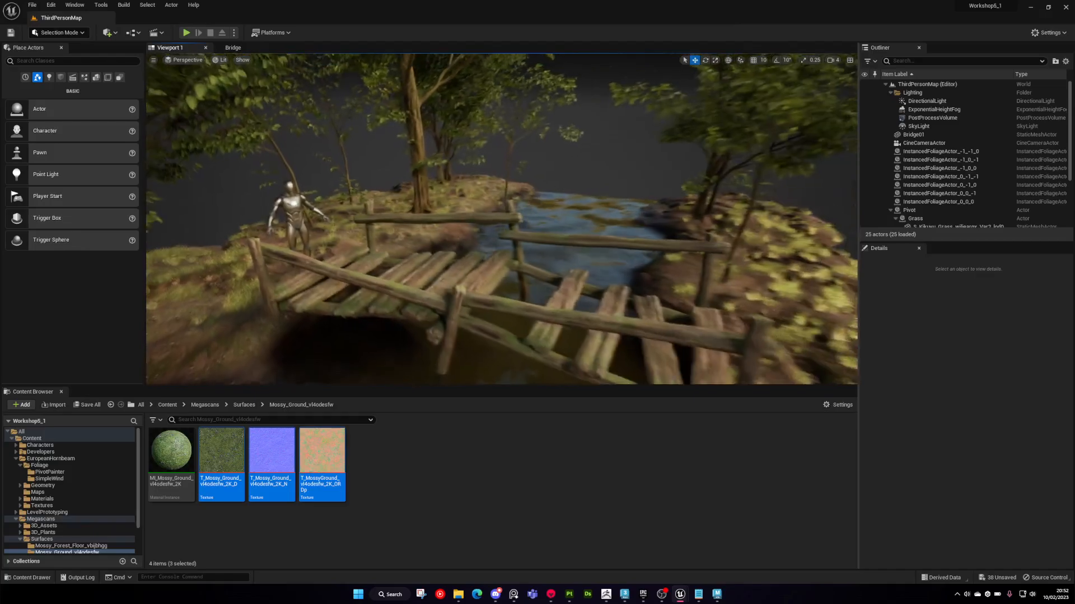
left_click(439, 497)
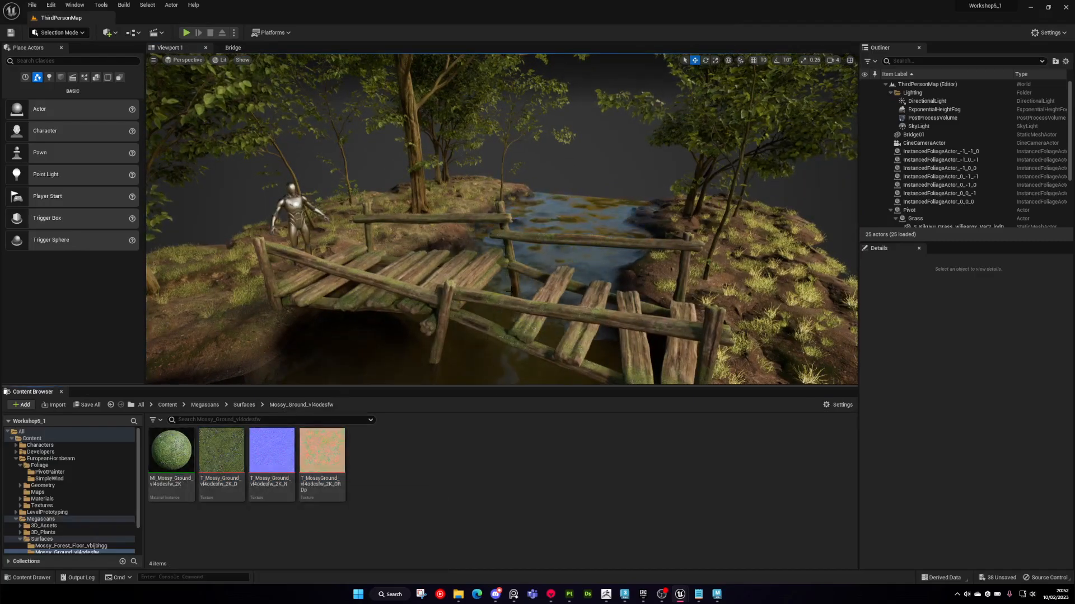
- Reopen the planks material from the bridge and move the plank texture node group up, away from the moss nodes
left_click(479, 278)
double_click(979, 485)
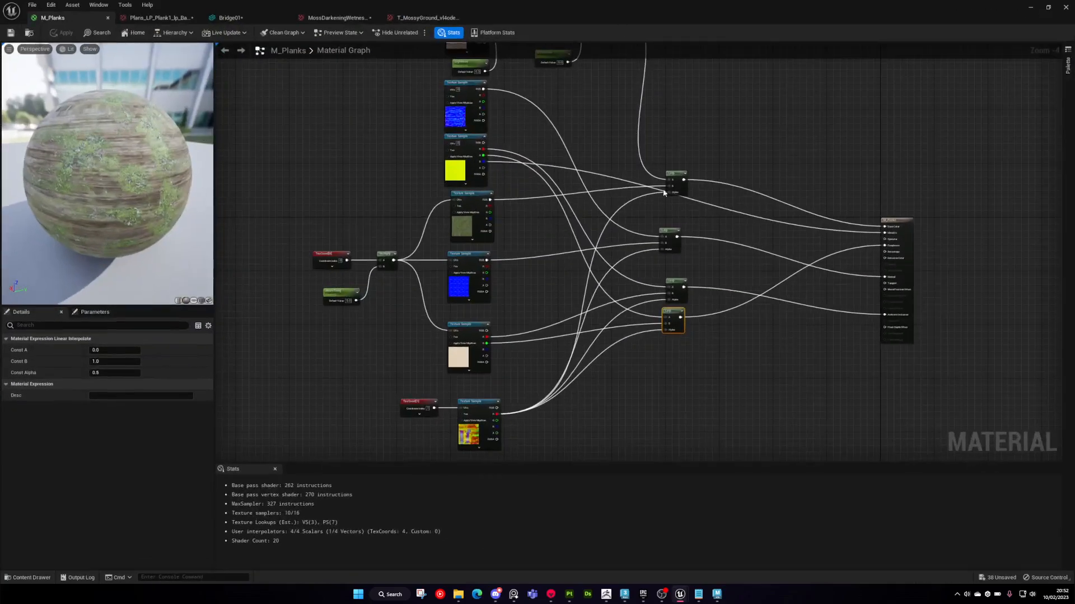
right_click_drag(640, 144, 702, 219)
right_click_drag(867, 188, 795, 190)
scroll(737, 194, "down", 1)
right_click_drag(679, 194, 766, 240)
left_click_drag(578, 115, 799, 297)
left_click_drag(678, 277, 550, 208)
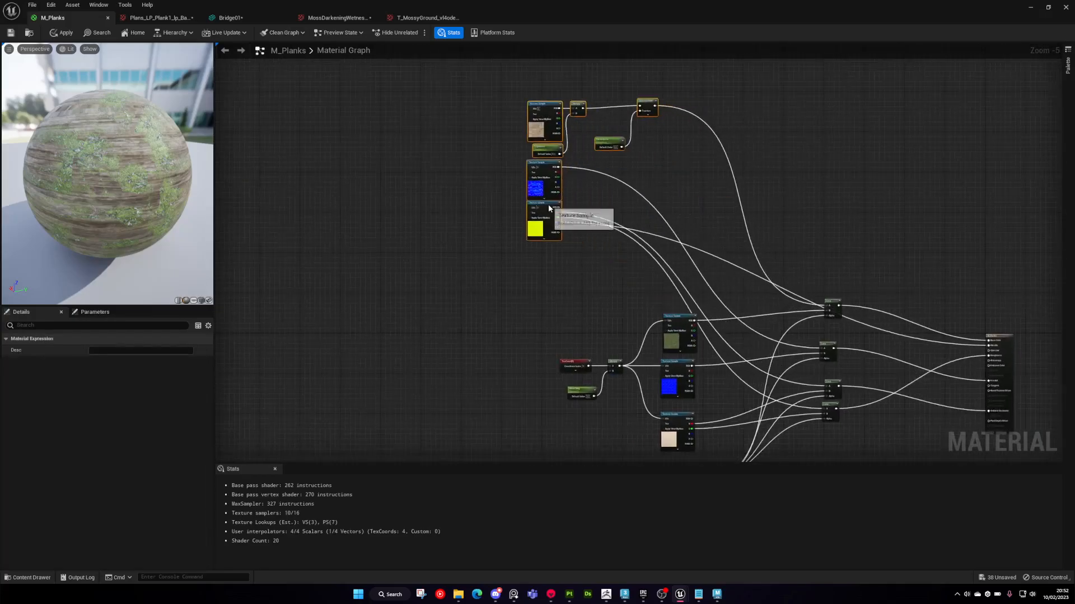
- Add a SetMaterialAttributes node and place it beside the plank texture nodes
left_click(767, 147)
right_click_drag(771, 144, 734, 233)
scroll(734, 233, "up", 2)
right_click(734, 234)
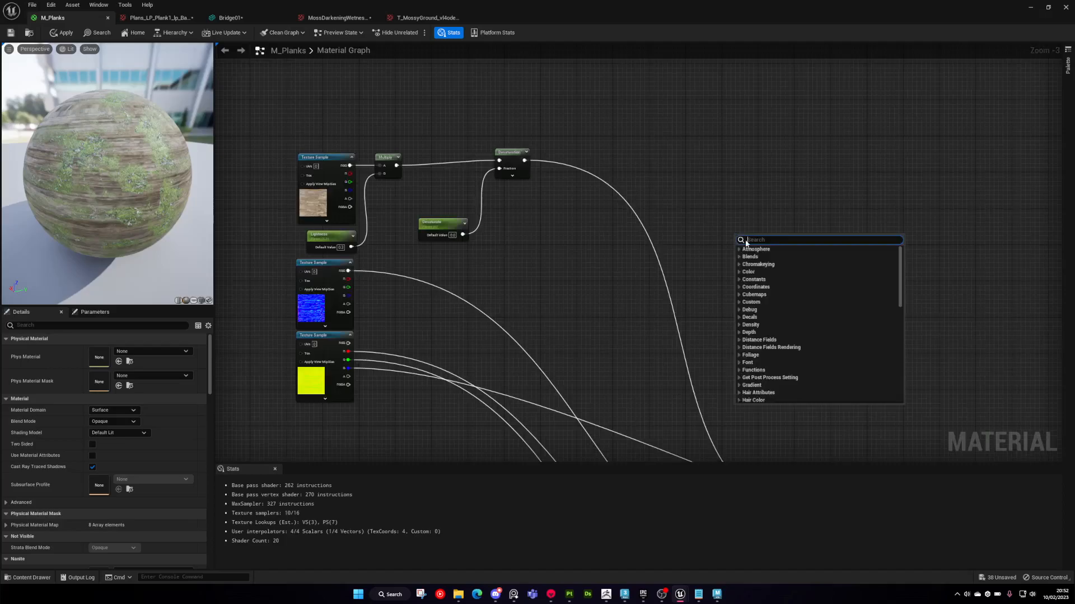
type("set ma")
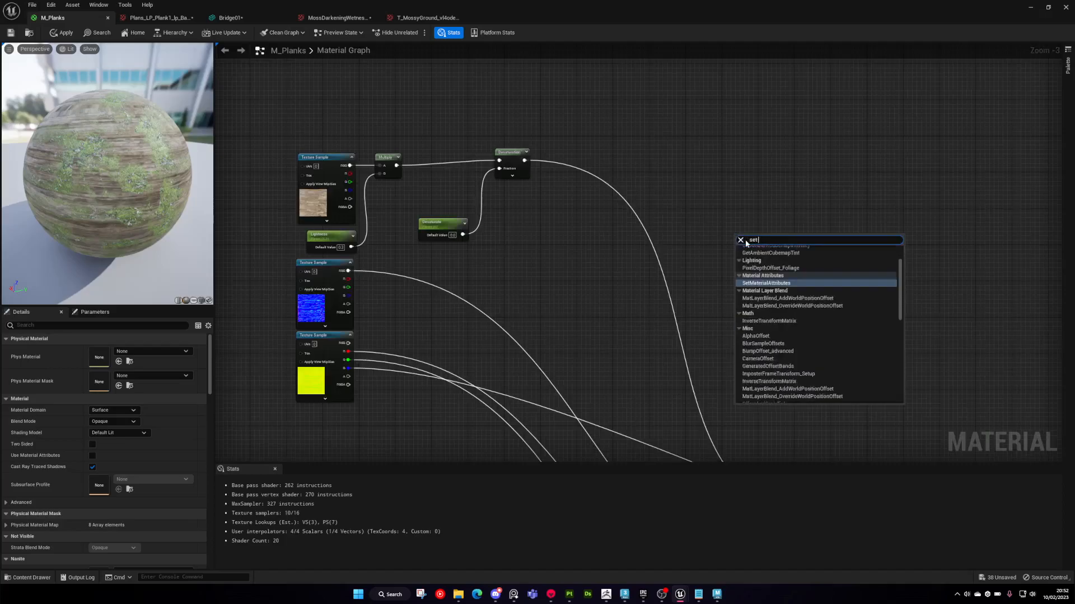
left_click(766, 279)
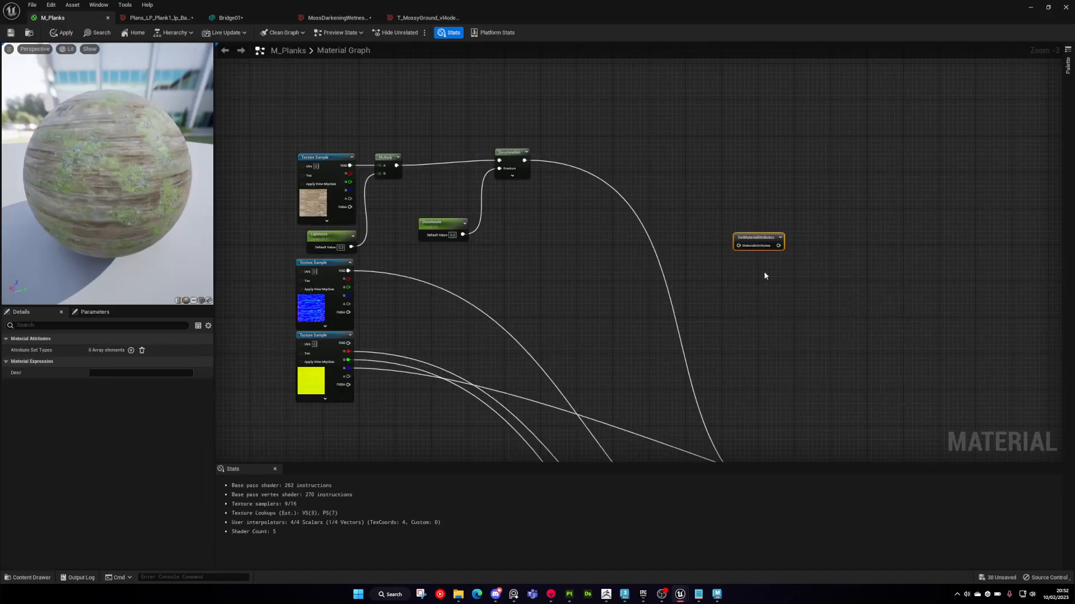
left_click_drag(745, 241, 605, 231)
scroll(581, 254, "up", 3)
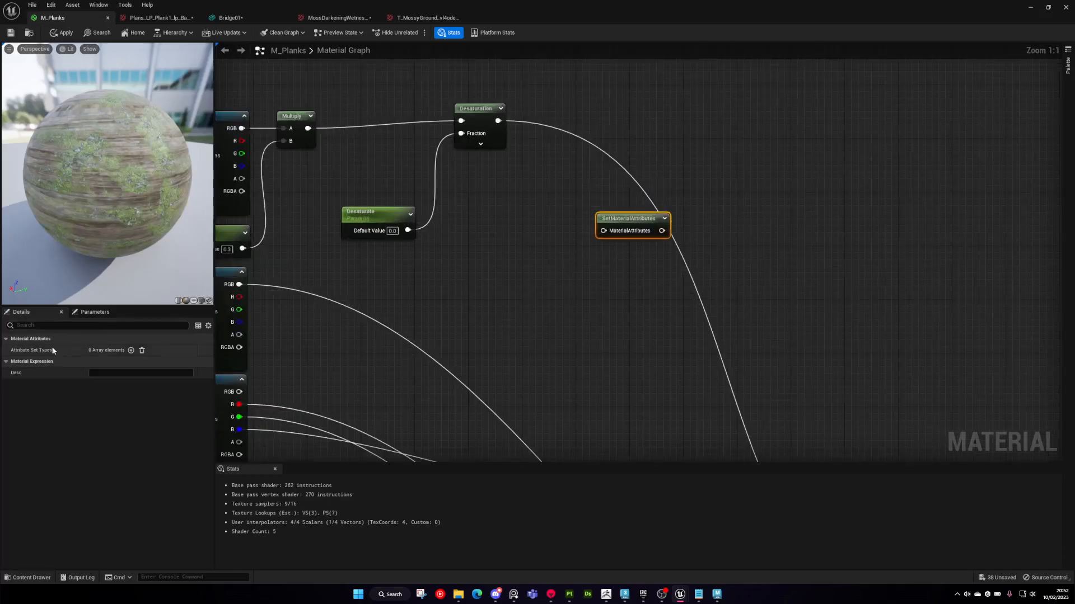
- Add BaseColor and Normal as the first two attribute types of the SetMaterialAttributes node
left_click(131, 351)
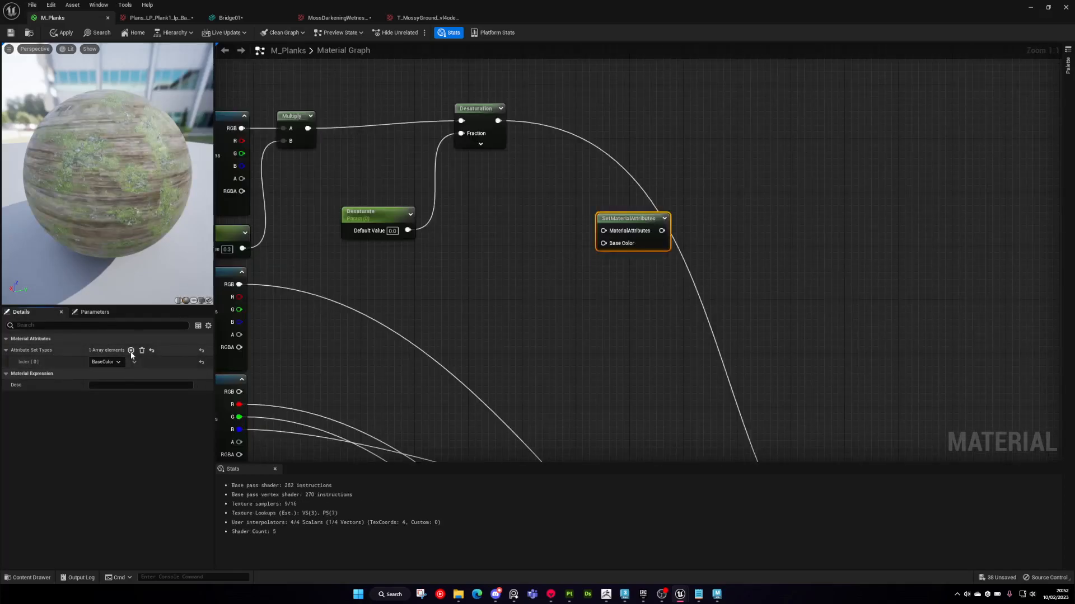
left_click(131, 350)
right_click_drag(493, 284, 676, 229)
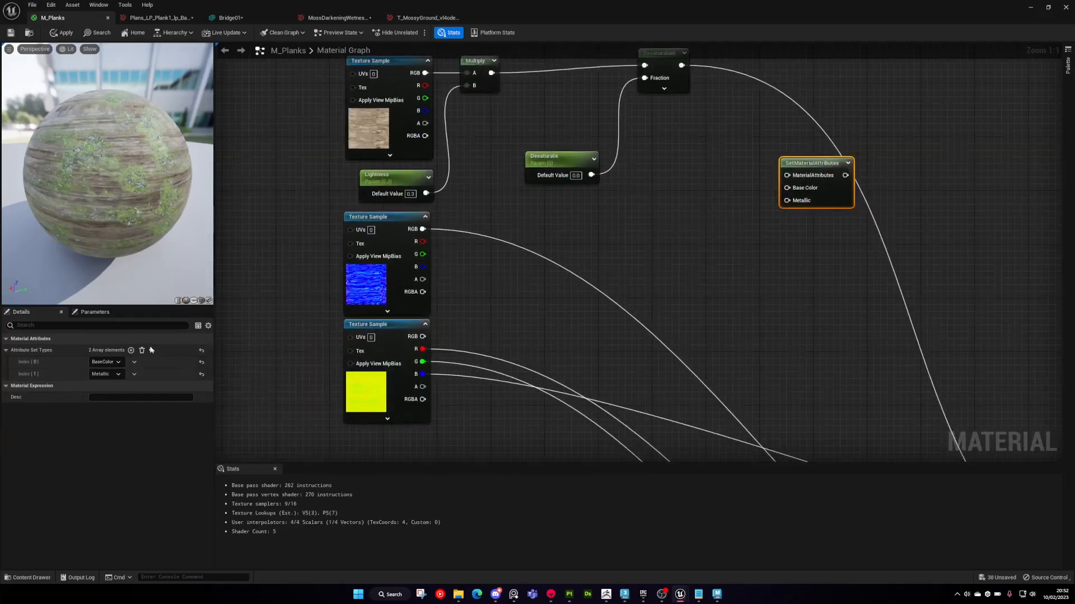
right_click_drag(441, 165, 447, 192)
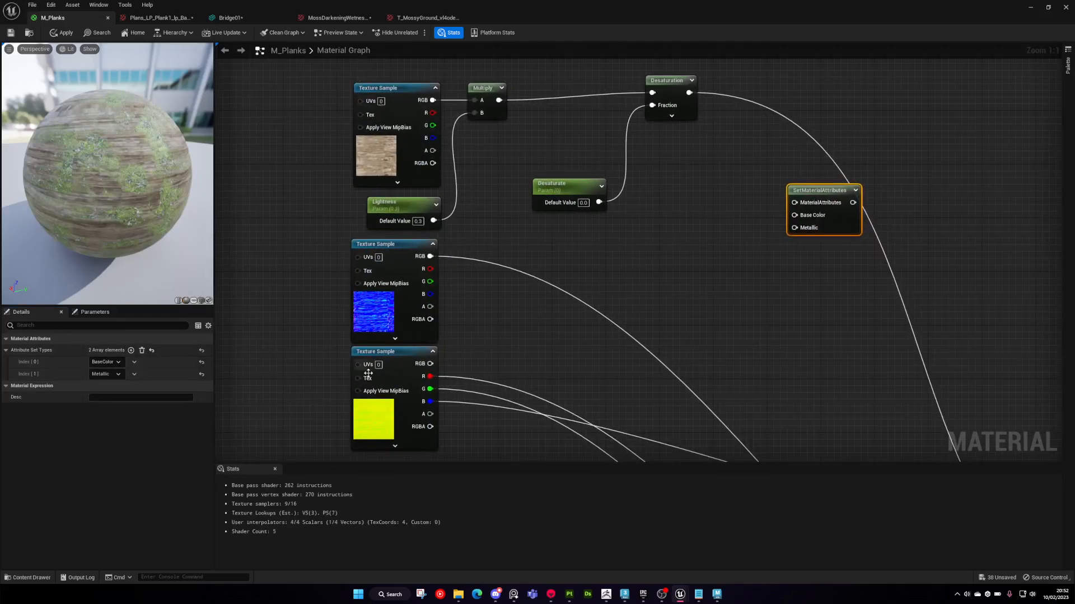
left_click_drag(794, 190, 754, 197)
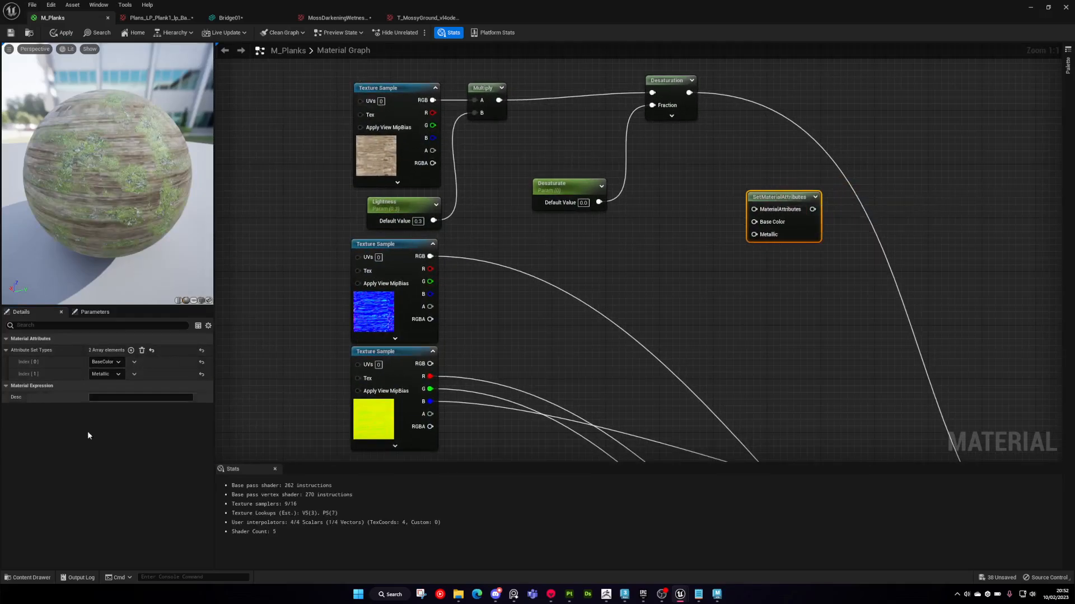
left_click(116, 373)
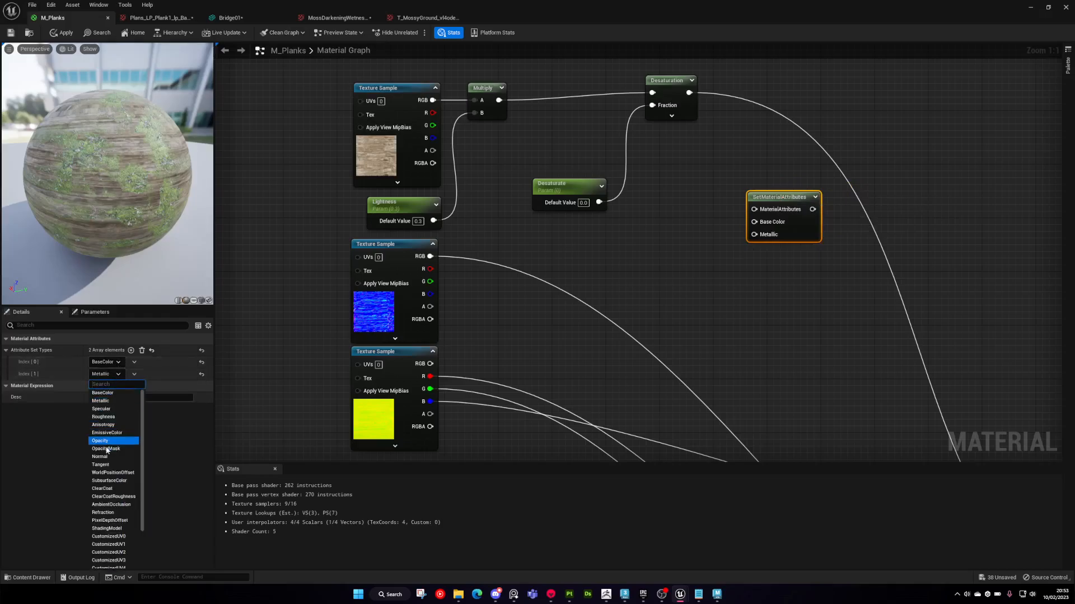
left_click(101, 458)
- Add Roughness and AmbientOcclusion as the third and fourth attribute types of the SetMaterialAttributes node
left_click(131, 350)
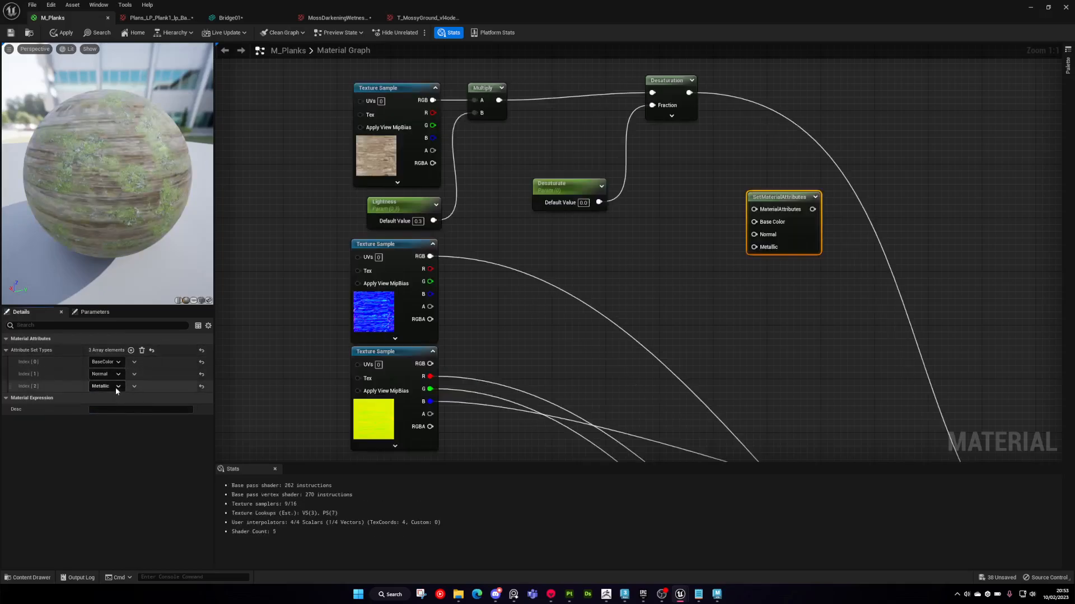
left_click(106, 386)
left_click(110, 429)
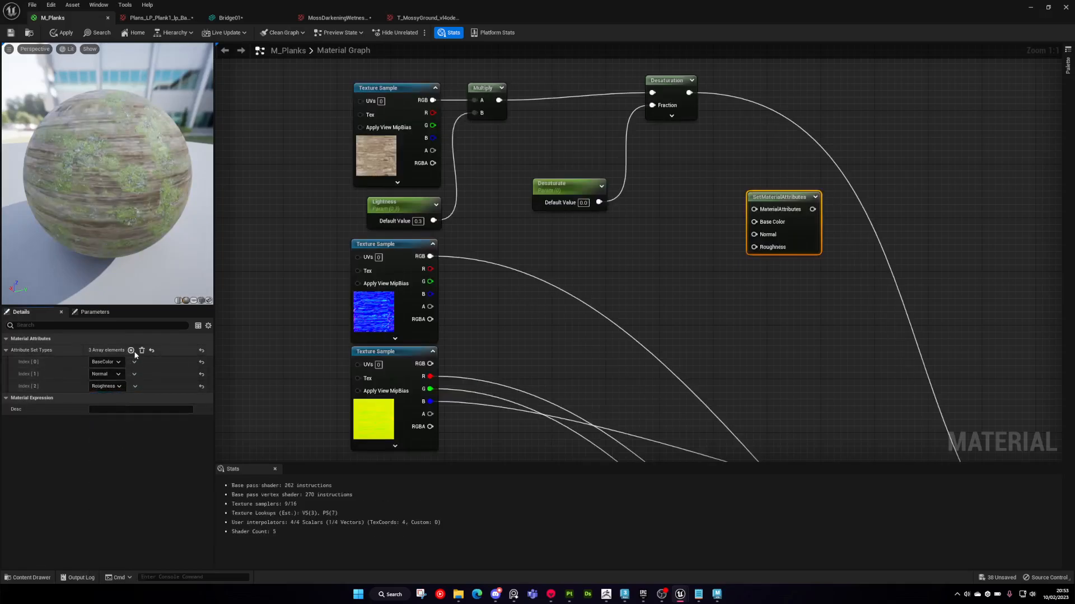
left_click(131, 350)
left_click(110, 398)
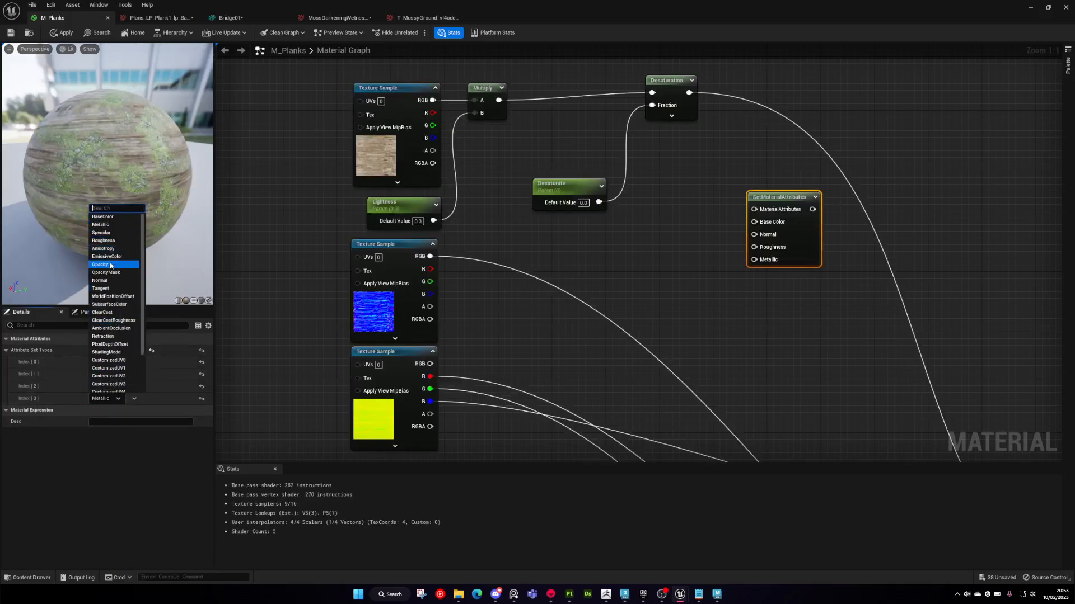
left_click(112, 328)
- Wire the desaturated plank color into Base Color and the plank normal texture into Normal on the SetMaterialAttributes node
scroll(534, 288, "down", 1)
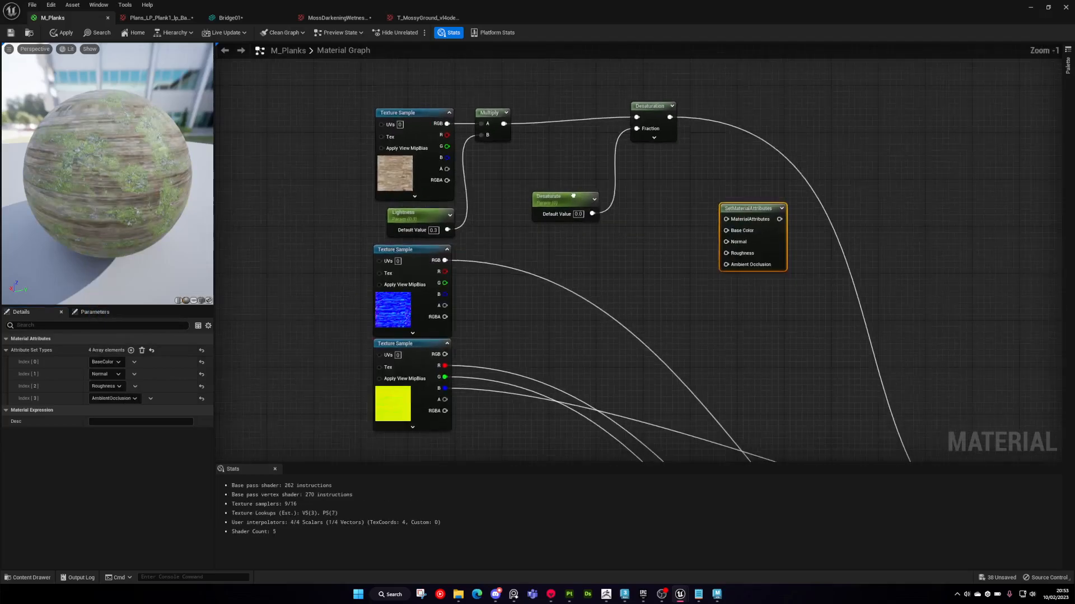
left_click_drag(668, 117, 726, 230)
left_click_drag(445, 261, 726, 242)
- Wire the plank packed texture's red channel into Ambient Occlusion and green into Roughness, and disconnect its blue channel
left_click_drag(445, 365, 737, 267)
left_click_drag(445, 377, 727, 253)
left_click(445, 388, "alt")
- Duplicate the plank SetMaterialAttributes node and place the copy beside the moss texture samples
right_click_drag(453, 362, 464, 315)
right_click_drag(639, 255, 558, 293)
scroll(651, 277, "down", 1)
right_click_drag(651, 276, 578, 280)
right_click_drag(605, 369, 625, 300)
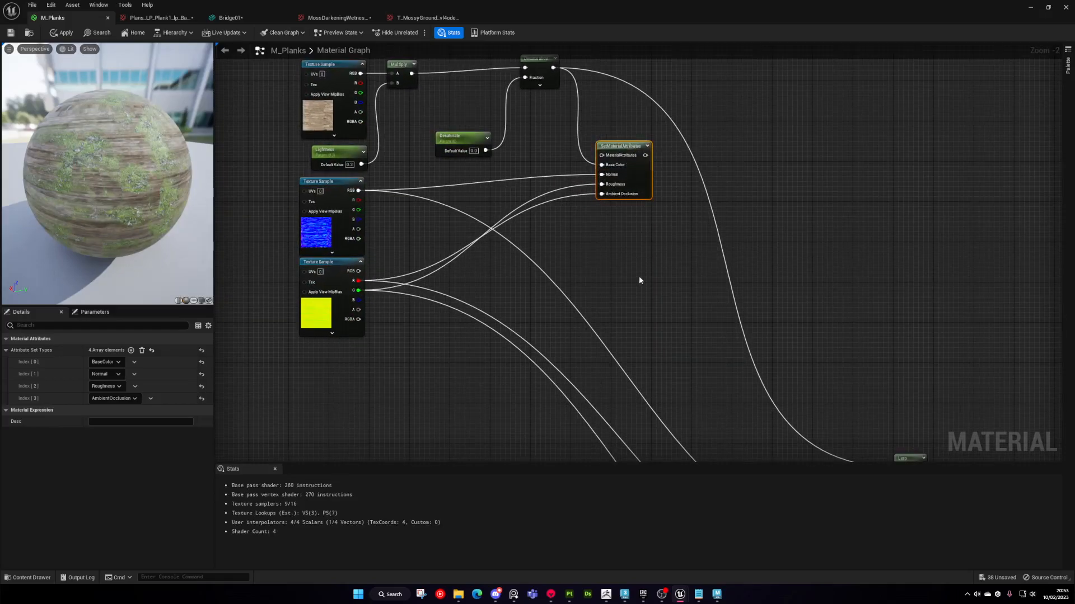
key("ctrl+d")
scroll(663, 288, "down", 2)
right_click_drag(663, 289, 648, 181)
left_click_drag(652, 165, 691, 265)
right_click_drag(676, 360, 618, 170)
right_click_drag(622, 112, 631, 164)
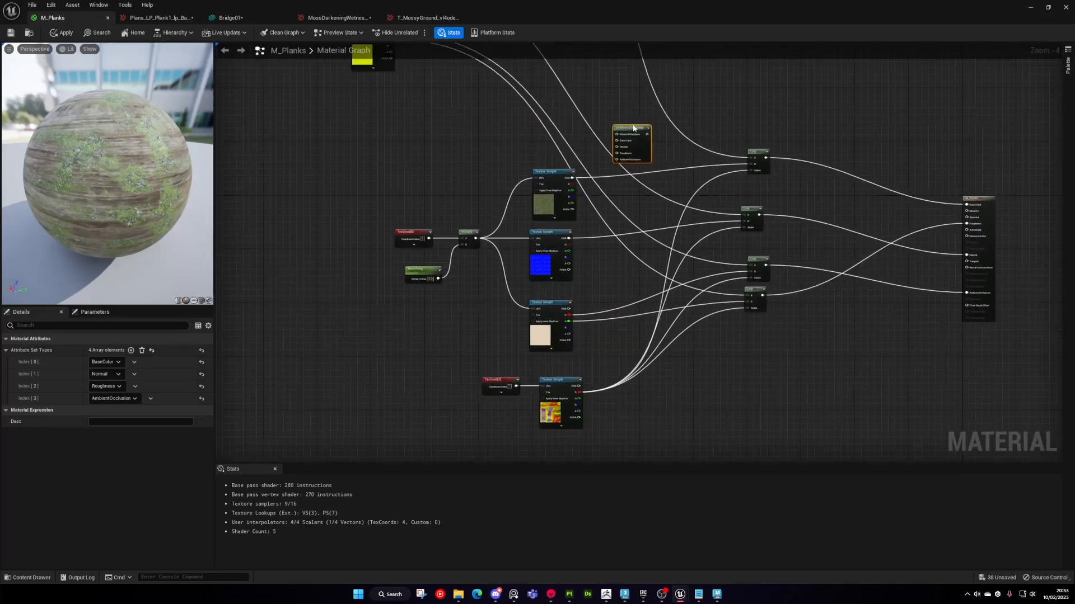
left_click_drag(633, 127, 635, 176)
- Wire the moss color texture into Base Color and the moss normal texture into Normal on the duplicated SetMaterialAttributes node
scroll(571, 191, "up", 2)
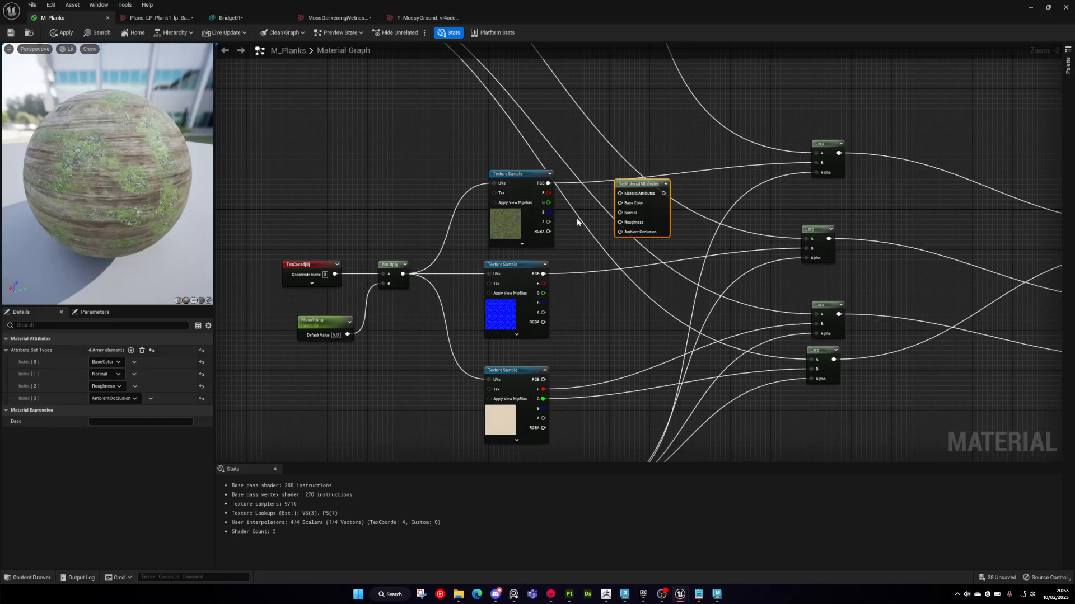
scroll(581, 241, "up", 2)
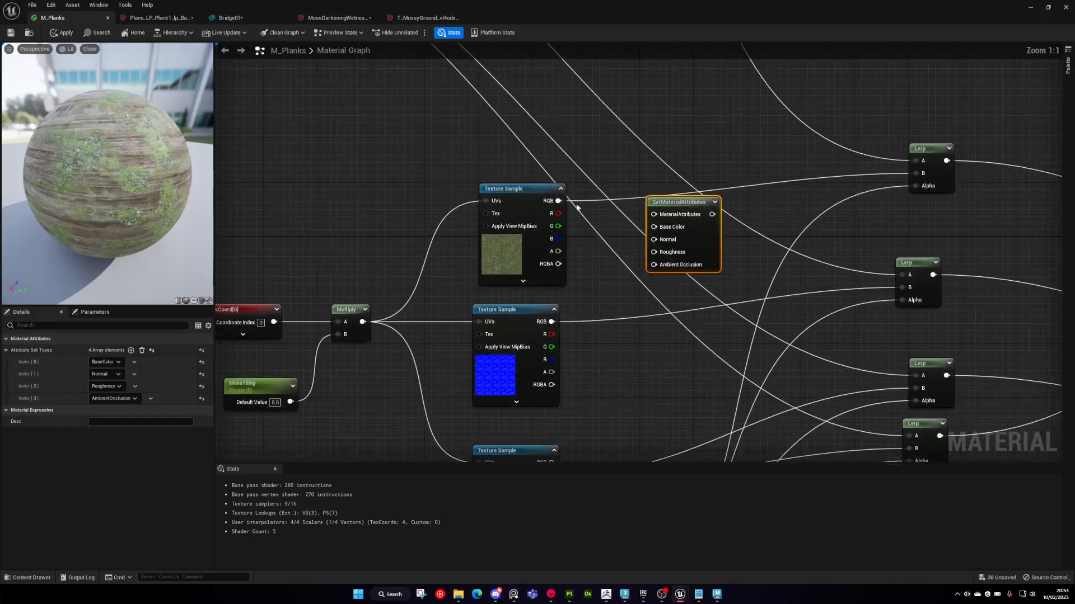
left_click_drag(557, 202, 667, 227)
right_click_drag(666, 232, 599, 212)
scroll(599, 212, "down", 3)
right_click_drag(556, 105, 662, 311)
right_click_drag(746, 337, 602, 104)
left_click_drag(577, 170, 609, 169)
scroll(494, 223, "up", 2)
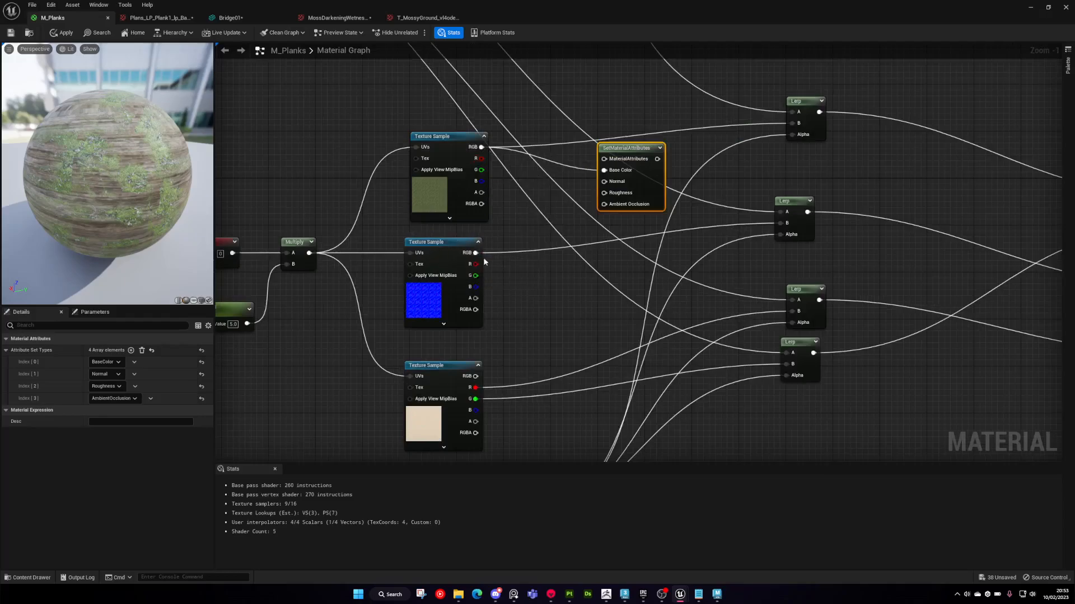
left_click_drag(475, 252, 604, 181)
- Wire the moss packed texture's red channel into Ambient Occlusion and green into Roughness on the duplicated attributes node
right_click_drag(524, 344, 549, 263)
left_click_drag(501, 306, 629, 123)
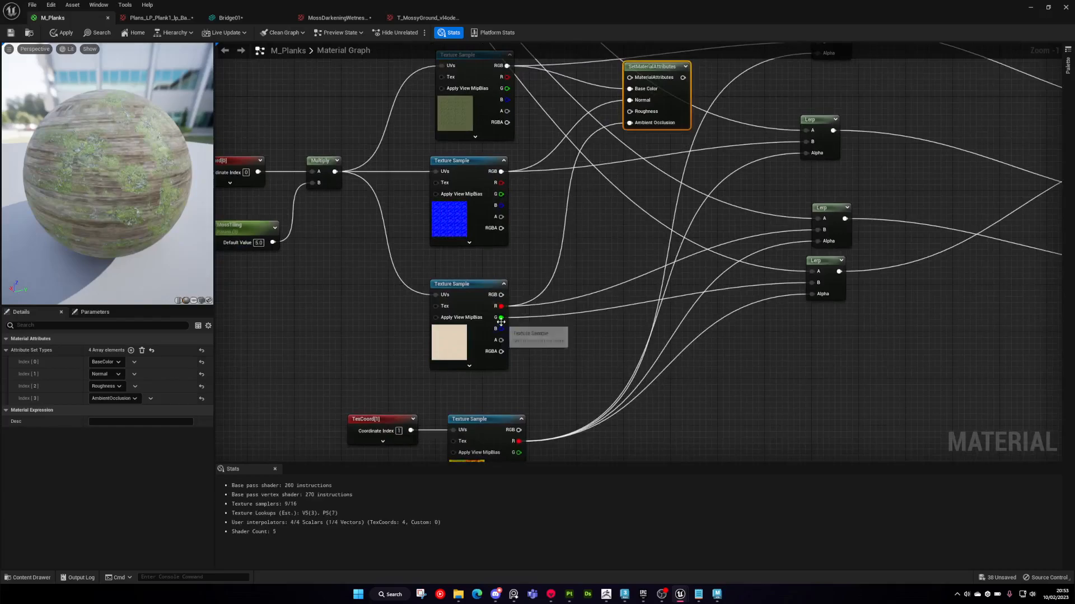
left_click_drag(500, 317, 630, 111)
- Move the moss SetMaterialAttributes node directly beneath the plank one
scroll(630, 111, "down", 2)
right_click_drag(658, 99, 610, 233)
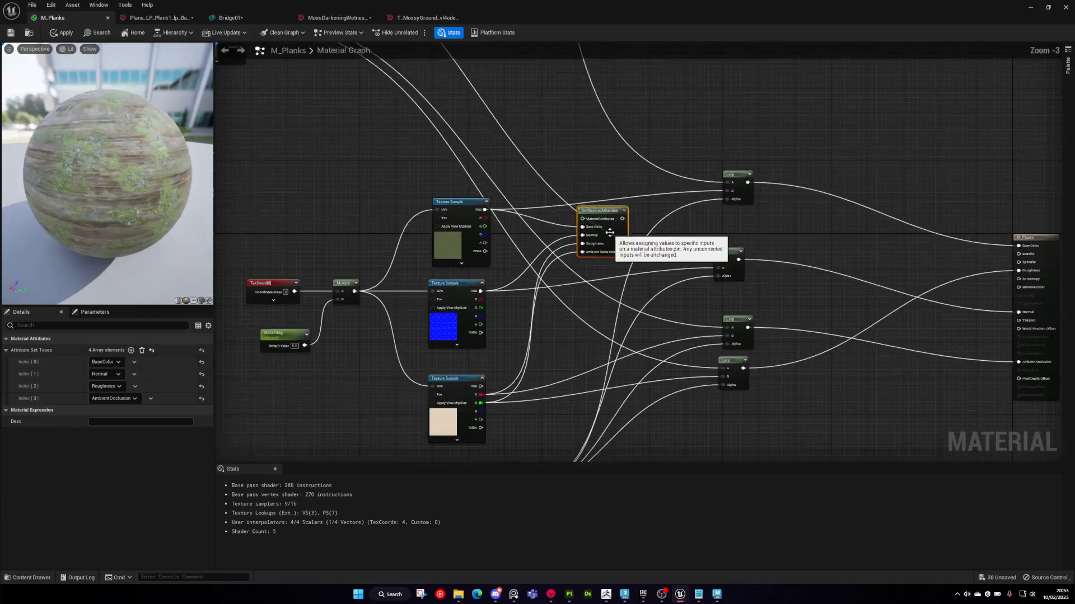
scroll(610, 233, "down", 2)
left_click_drag(610, 232, 579, 201)
scroll(686, 167, "up", 4)
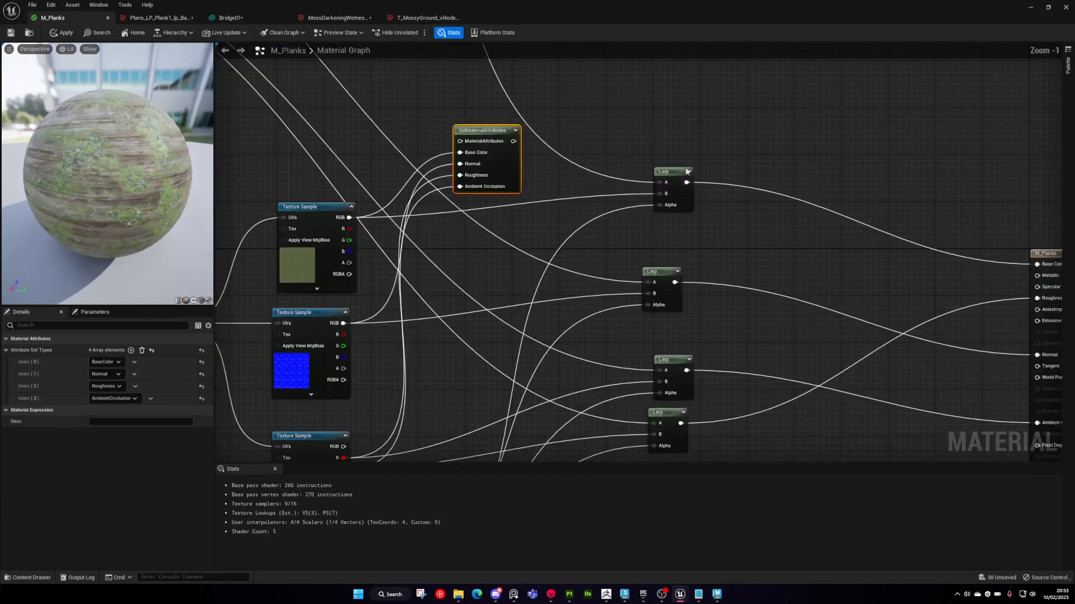
right_click_drag(652, 364, 653, 282)
scroll(658, 297, "down", 3)
right_click_drag(562, 157, 565, 328)
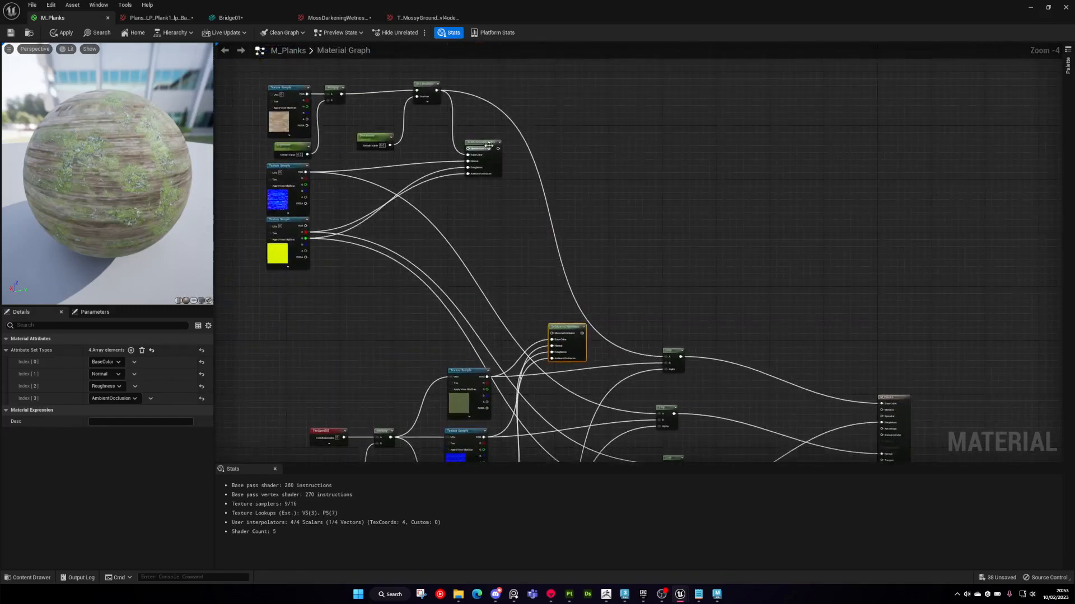
left_click_drag(566, 328, 574, 206)
scroll(633, 226, "up", 2)
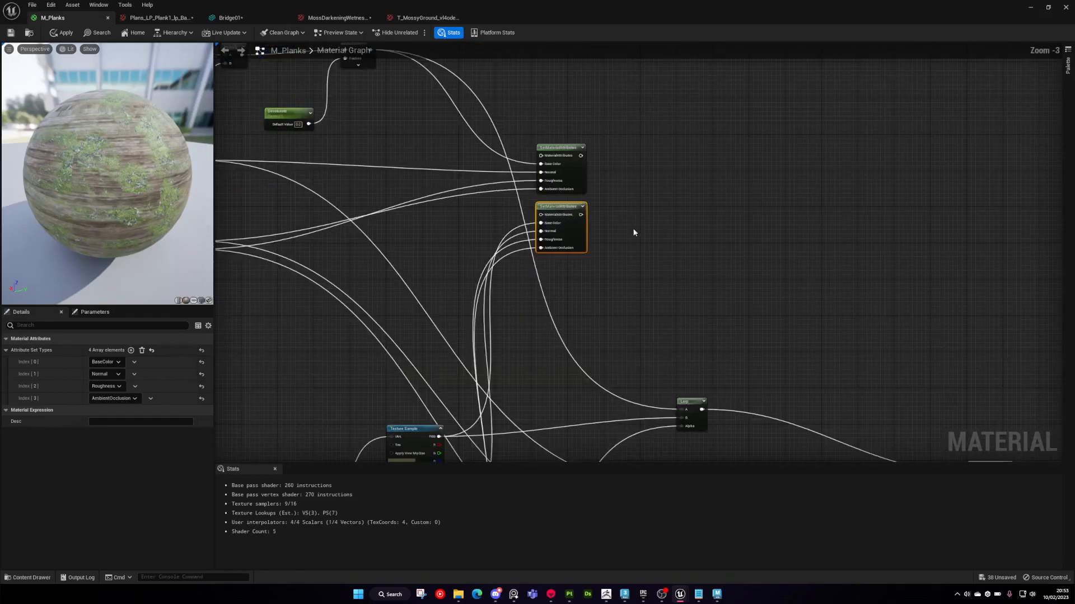
- Add a BlendMaterialAttributes node, wiring the plank SetMaterialAttributes output into A and the moss SetMaterialAttributes output into B
left_click(689, 217)
right_click_drag(702, 194, 624, 250)
right_click(595, 241)
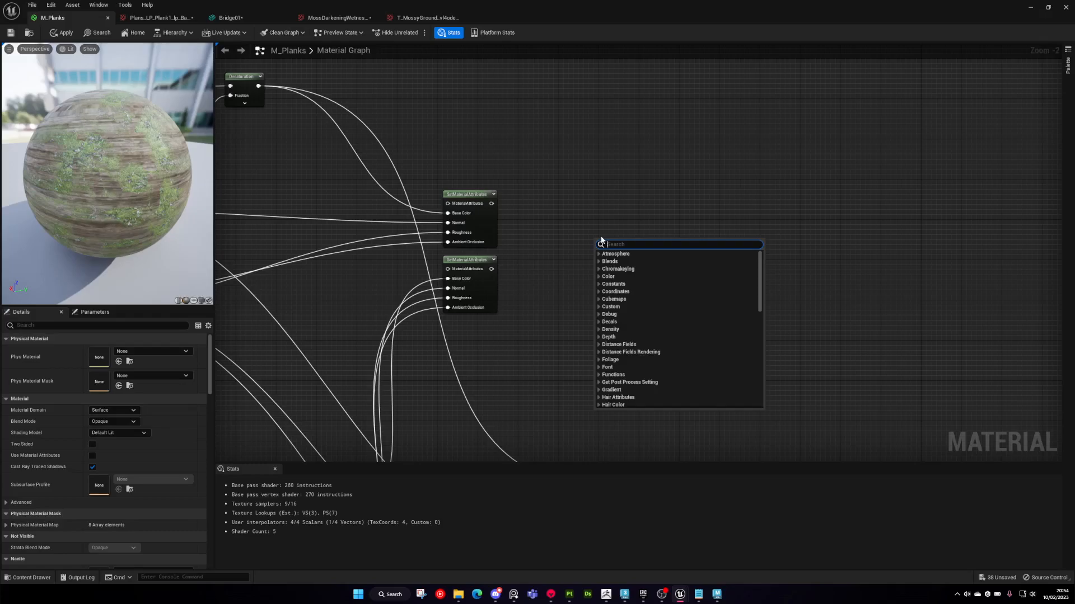
type("blend mater")
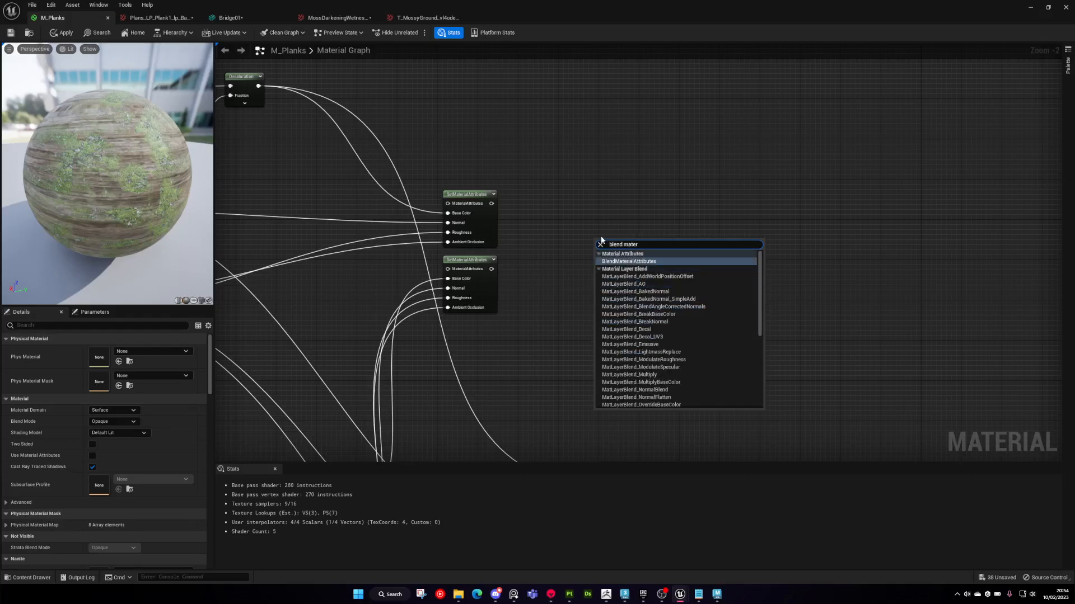
key("Return")
scroll(521, 200, "up", 2)
left_click_drag(481, 206, 625, 271)
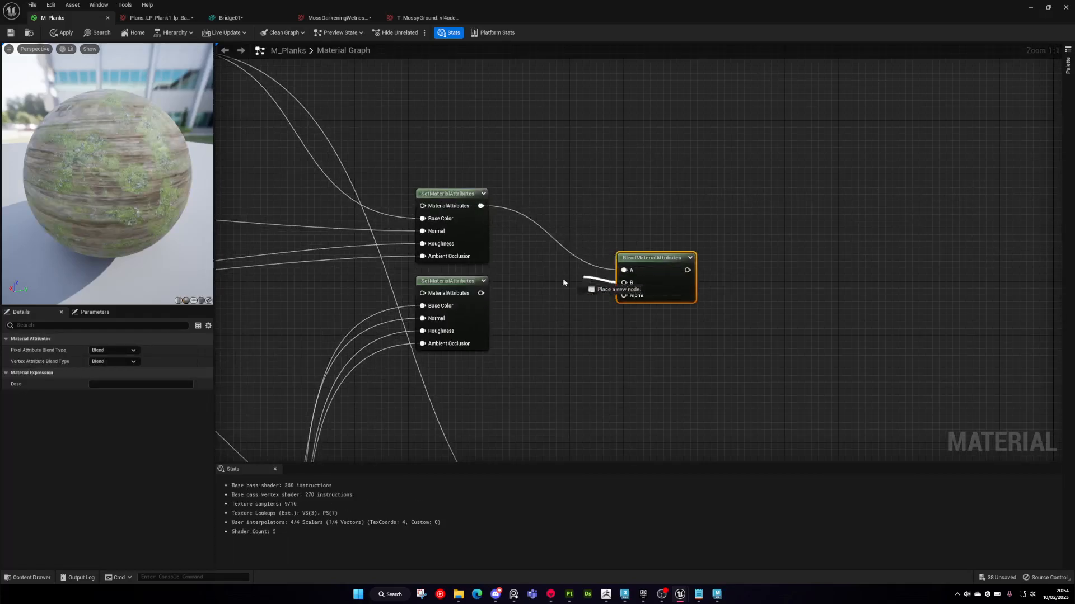
left_click_drag(483, 295, 482, 294)
- Wire the red channel of the packed mask texture into the BlendMaterialAttributes node's Alpha input
scroll(566, 288, "down", 4)
scroll(552, 408, "up", 1)
scroll(543, 412, "down", 3)
left_click_drag(516, 416, 659, 134)
scroll(661, 140, "up", 3)
scroll(660, 141, "down", 3)
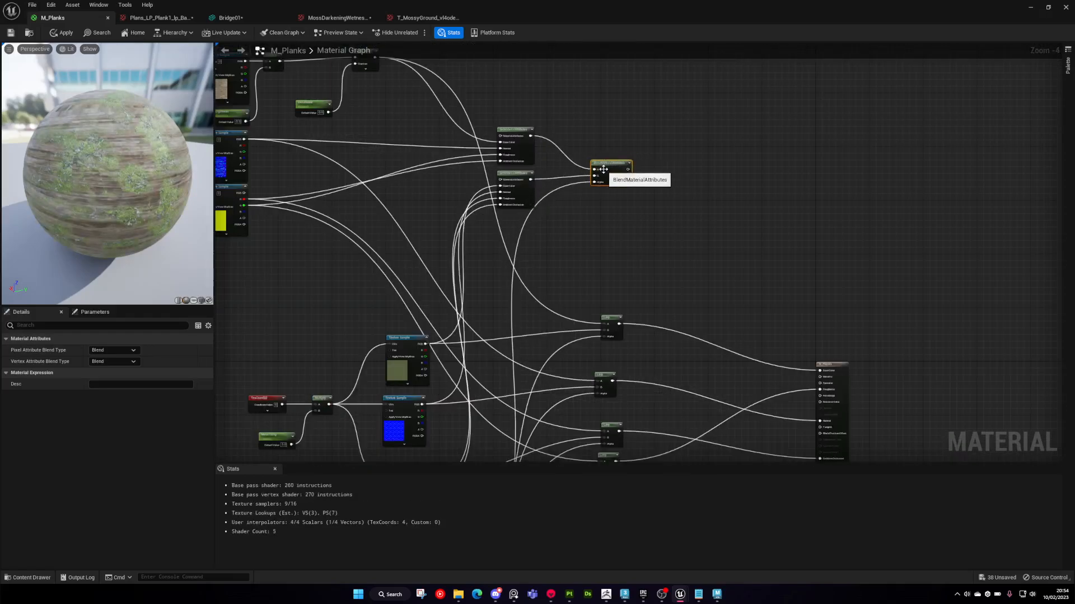
scroll(614, 186, "up", 3)
scroll(614, 186, "up", 2)
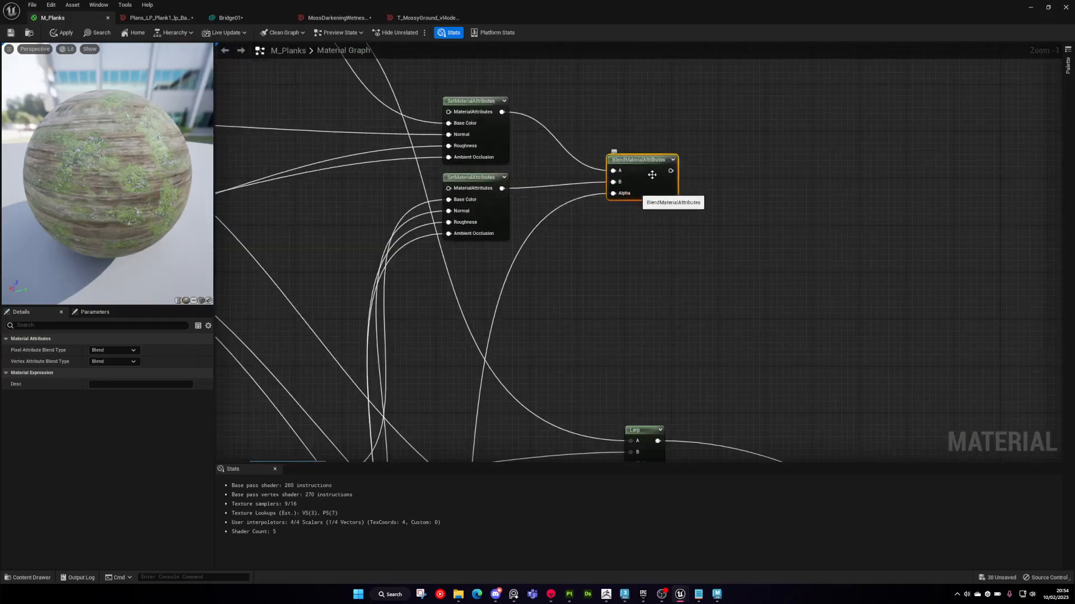
- Delete the four old Lerp nodes that feed the M_Planks result node
scroll(619, 183, "down", 3)
right_click_drag(656, 287, 650, 161)
left_click_drag(668, 163, 604, 357)
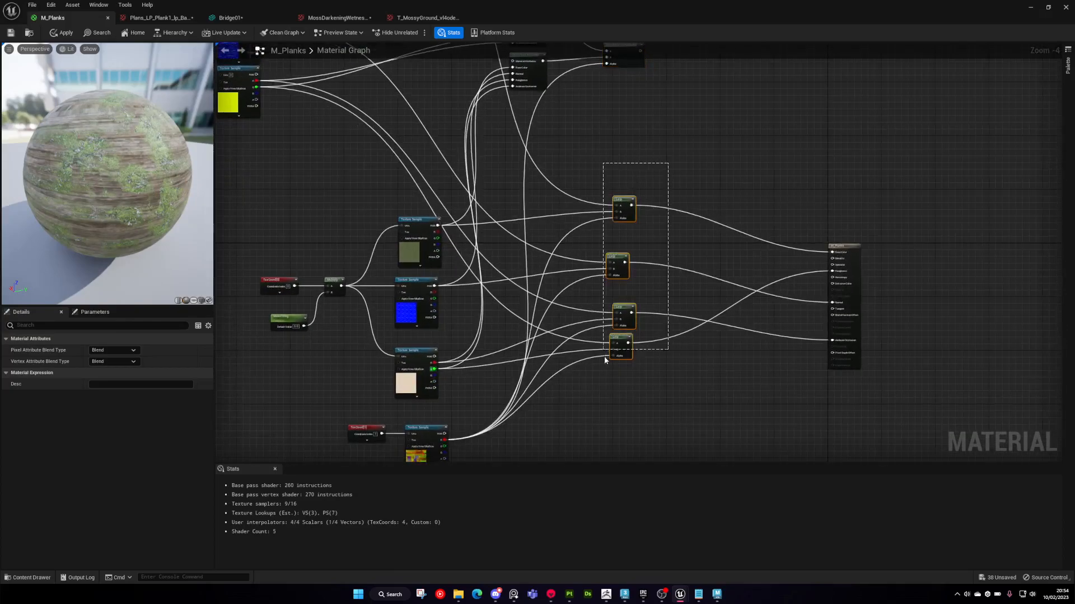
key("Delete")
scroll(650, 222, "down", 3)
scroll(625, 180, "up", 3)
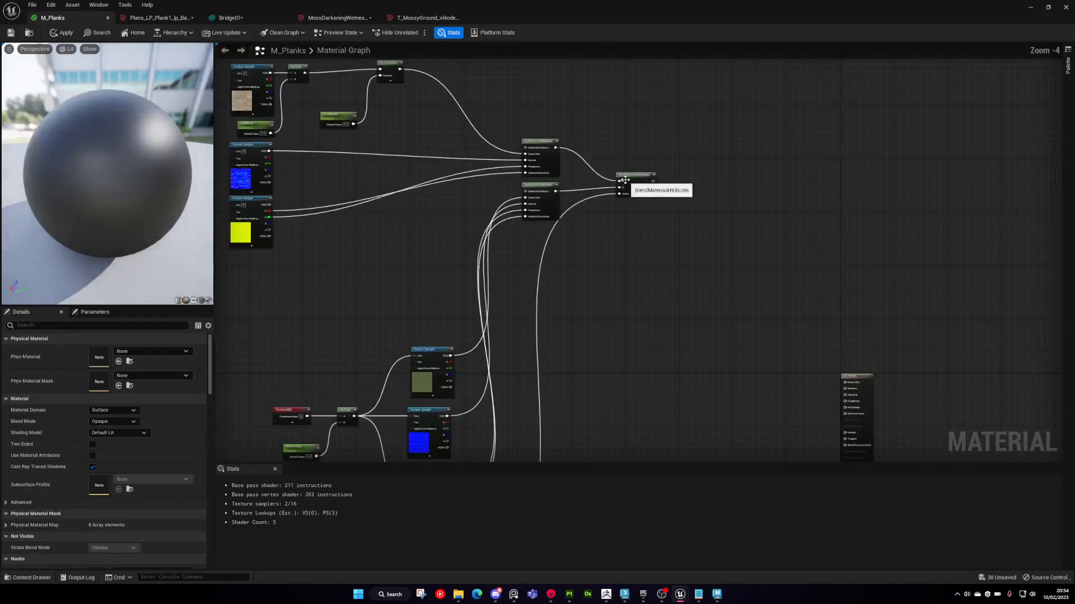
left_click_drag(549, 146, 550, 147)
right_click_drag(681, 298, 660, 257)
scroll(627, 158, "down", 1)
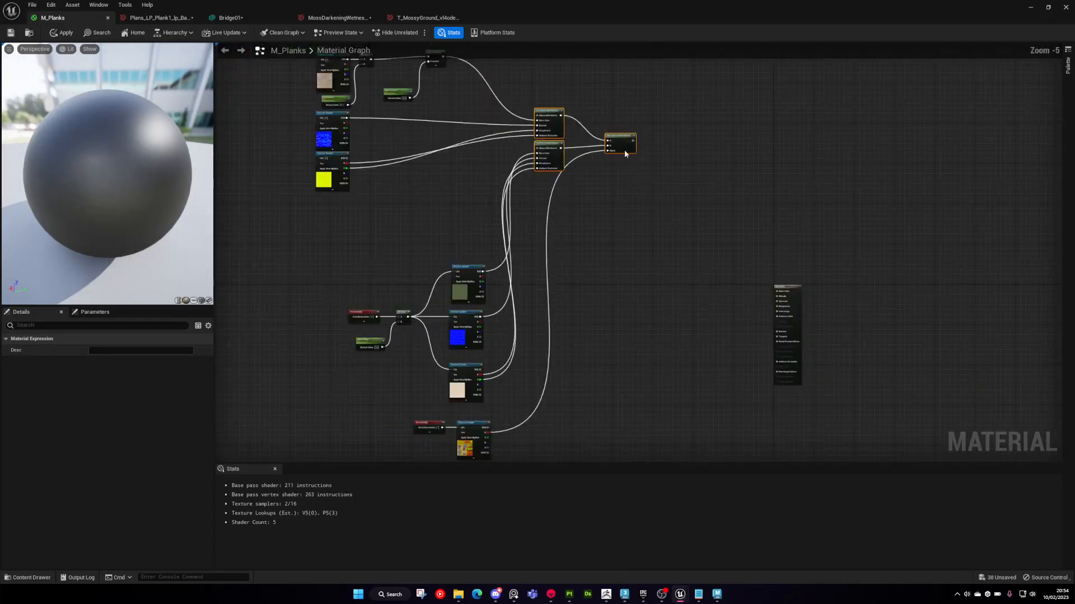
left_click(669, 175)
scroll(642, 143, "up", 1)
left_click_drag(633, 141, 756, 305)
left_click(663, 286)
- Create a BreakMaterialAttributes node fed by the BlendMaterialAttributes output
right_click_drag(773, 278, 684, 224)
right_click_drag(600, 80, 613, 216)
scroll(614, 216, "up", 2)
left_click_drag(559, 213, 665, 212)
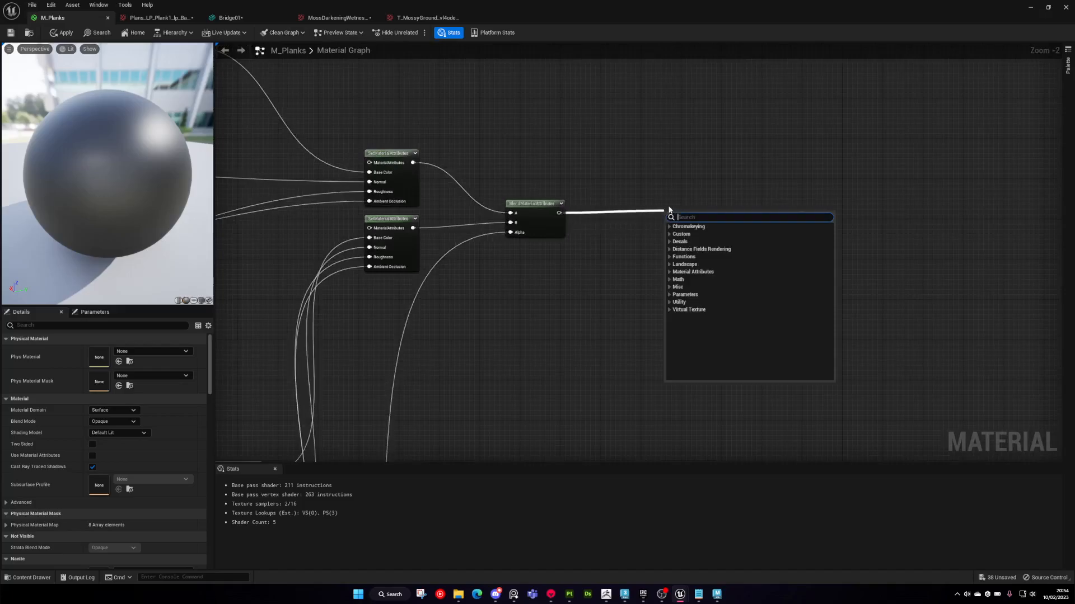
type("break")
key("Return")
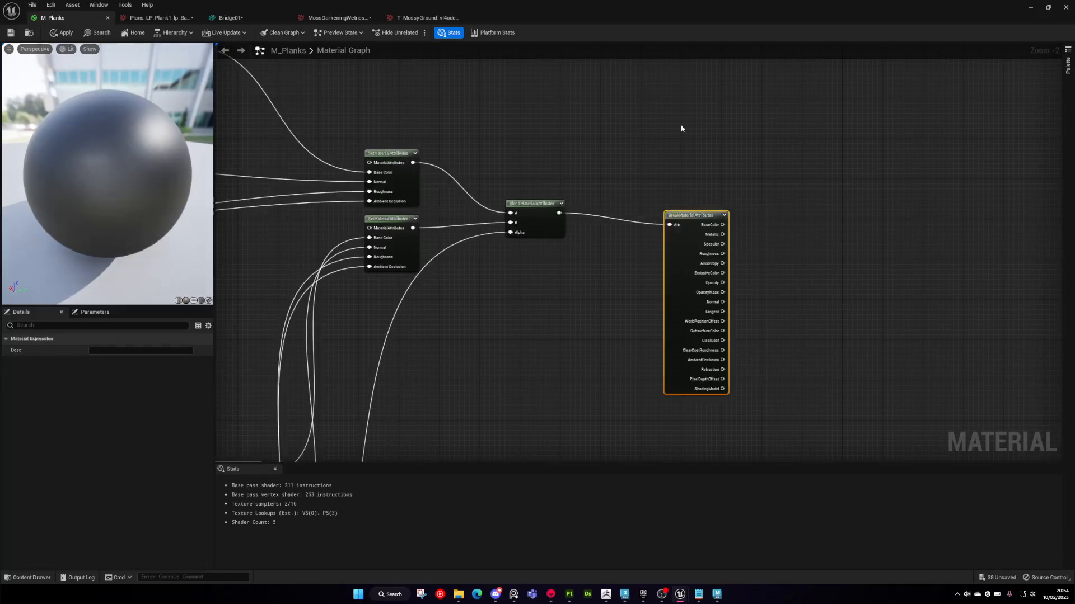
left_click(603, 230)
scroll(661, 225, "down", 1)
right_click_drag(689, 219, 631, 137)
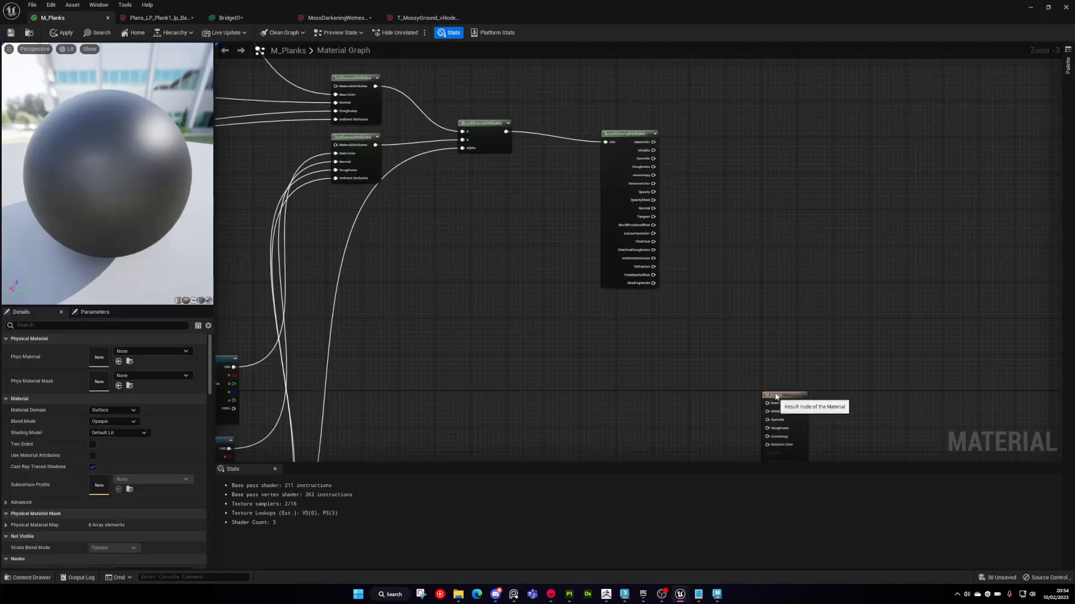
- Move the M_Planks result node up beside the BreakMaterialAttributes node
left_click_drag(775, 399, 702, 132)
scroll(702, 138, "up", 2)
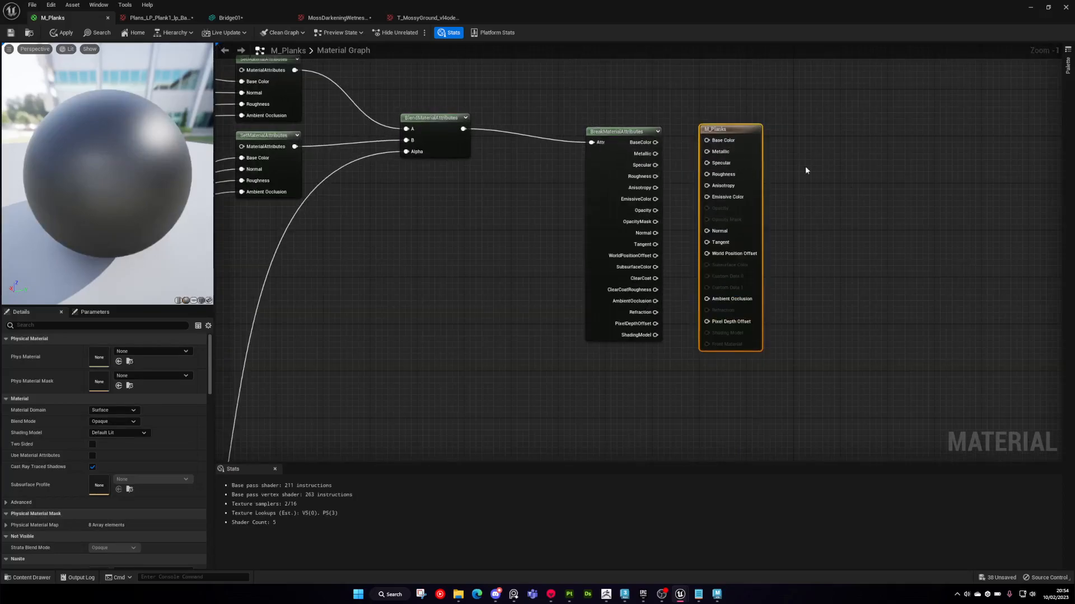
left_click(821, 196)
right_click_drag(782, 167, 732, 227)
- Delete the BreakMaterialAttributes node
left_click(591, 193)
right_click_drag(527, 191, 638, 197)
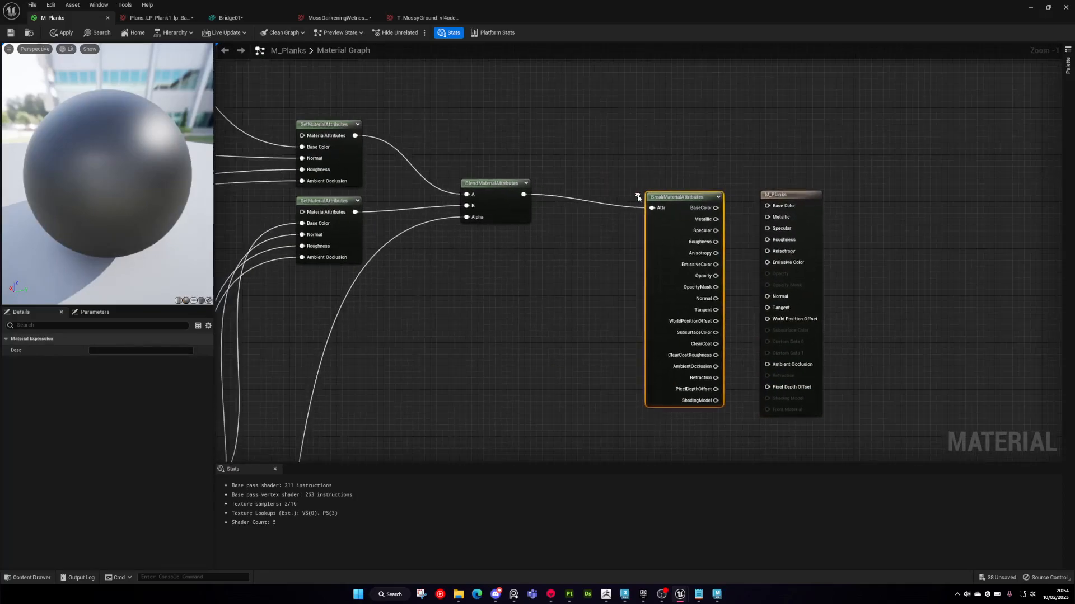
key("Delete")
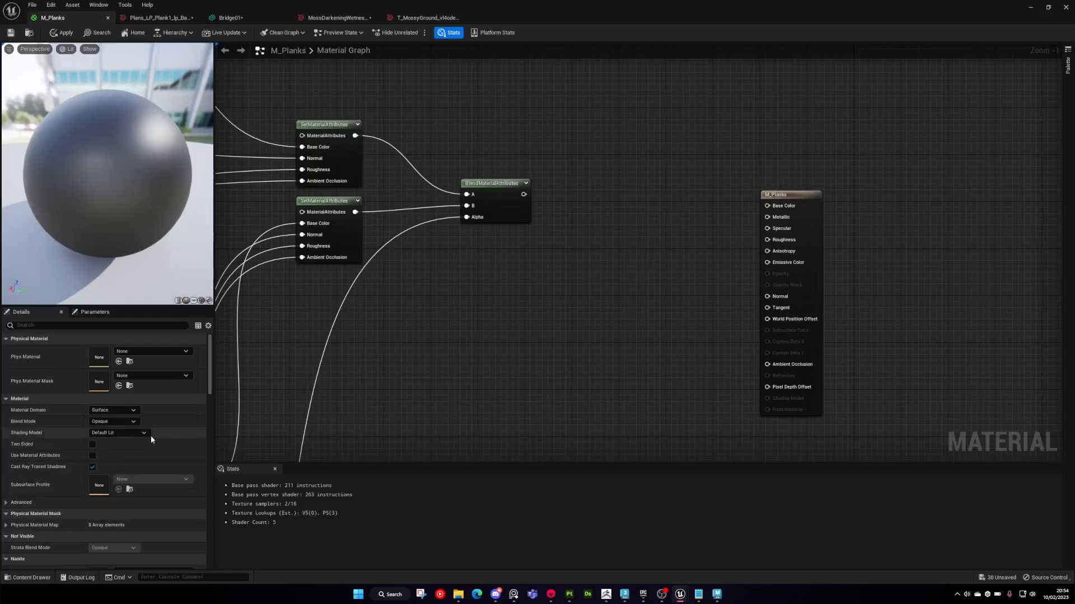
- Enable Use Material Attributes on the material and wire the BlendMaterialAttributes output into the M_Planks result node's Material Attributes input
left_click(94, 457)
left_click_drag(780, 195, 726, 184)
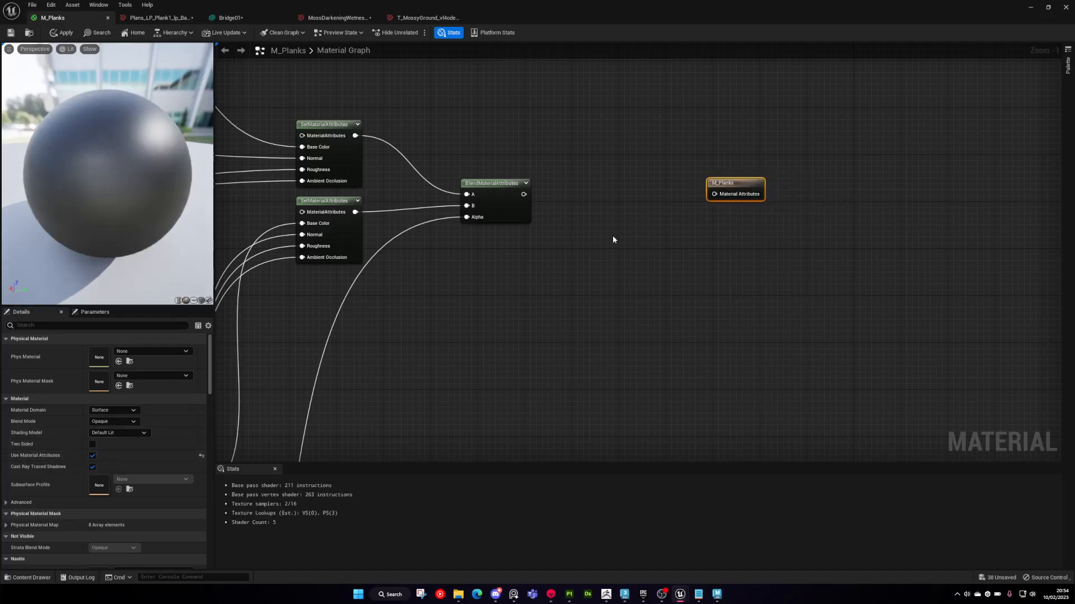
left_click(612, 240)
scroll(672, 207, "up", 1)
left_click_drag(501, 195, 722, 194)
scroll(634, 260, "down", 3)
right_click_drag(635, 260, 689, 229)
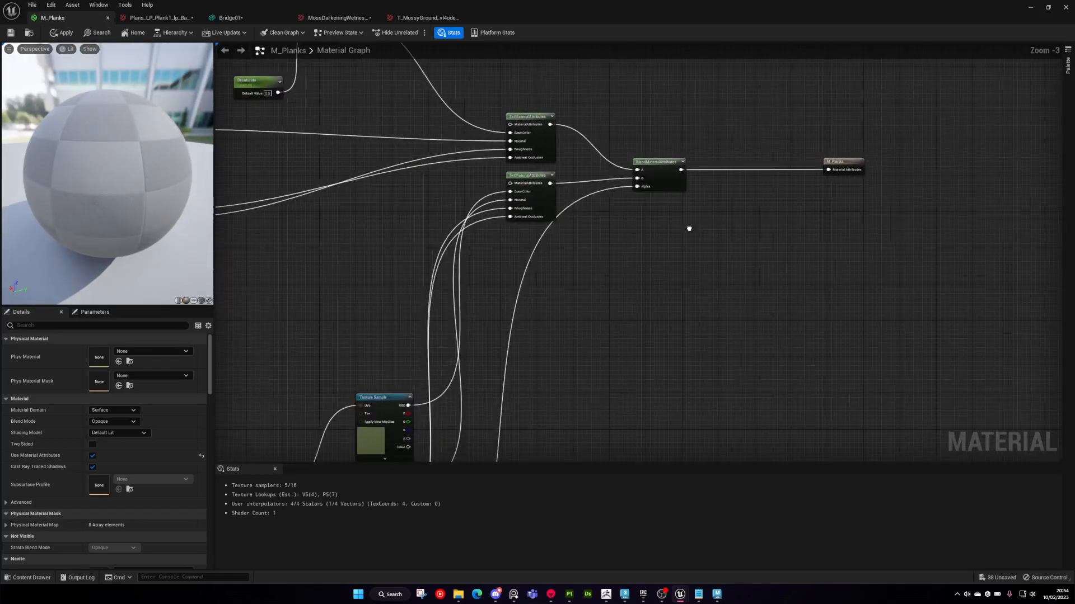
- Save the M_Planks material and inspect the mossy planks on the bridge up close in the level viewport
scroll(688, 228, "down", 1)
left_click_drag(704, 13, 801, 163)
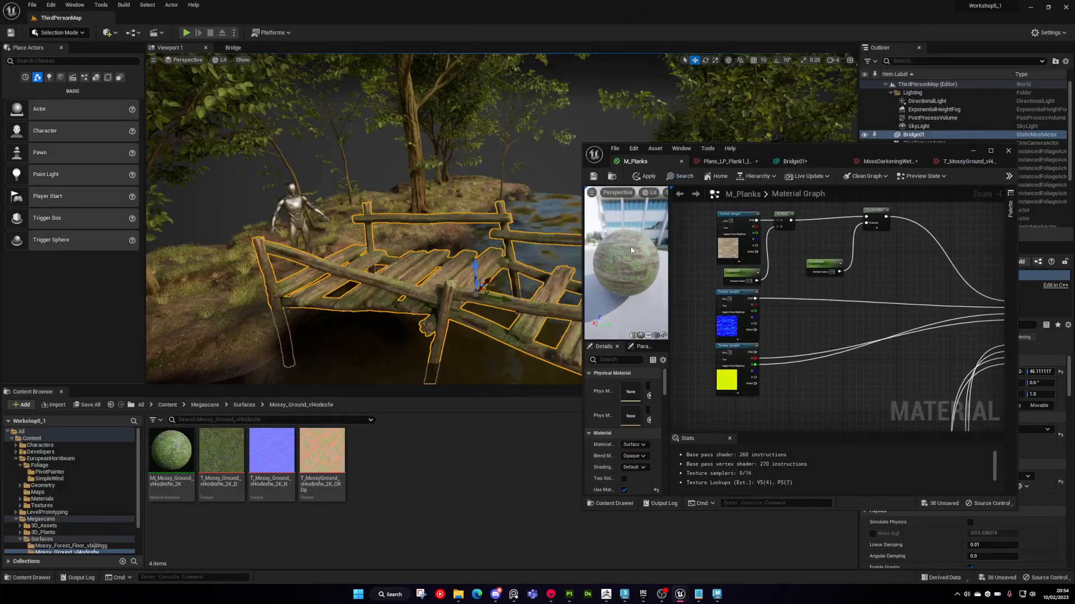
left_click(595, 177)
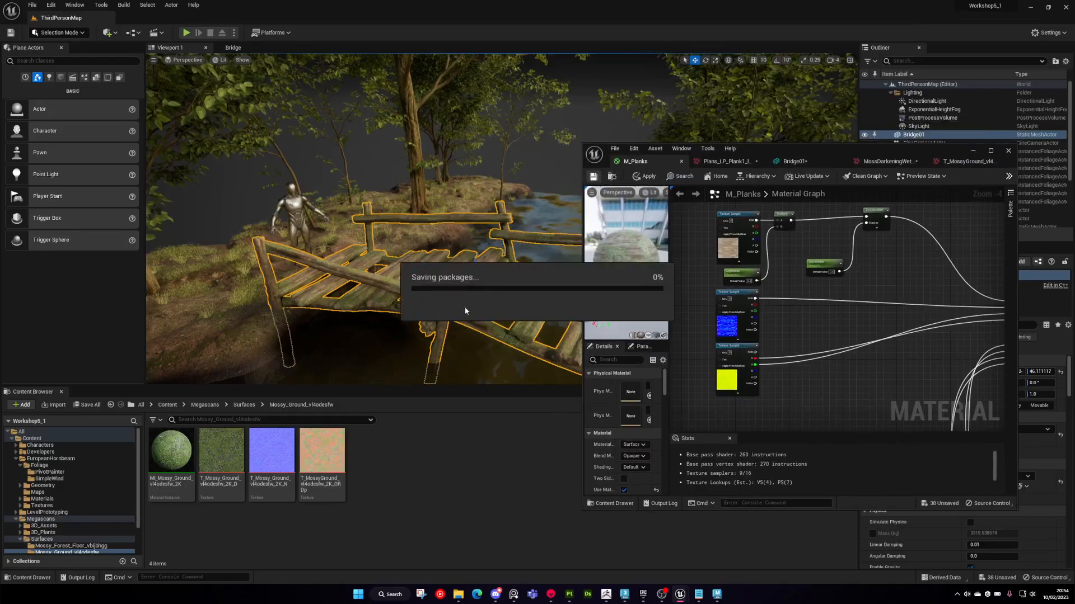
key("w")
right_click_drag(437, 261, 425, 299)
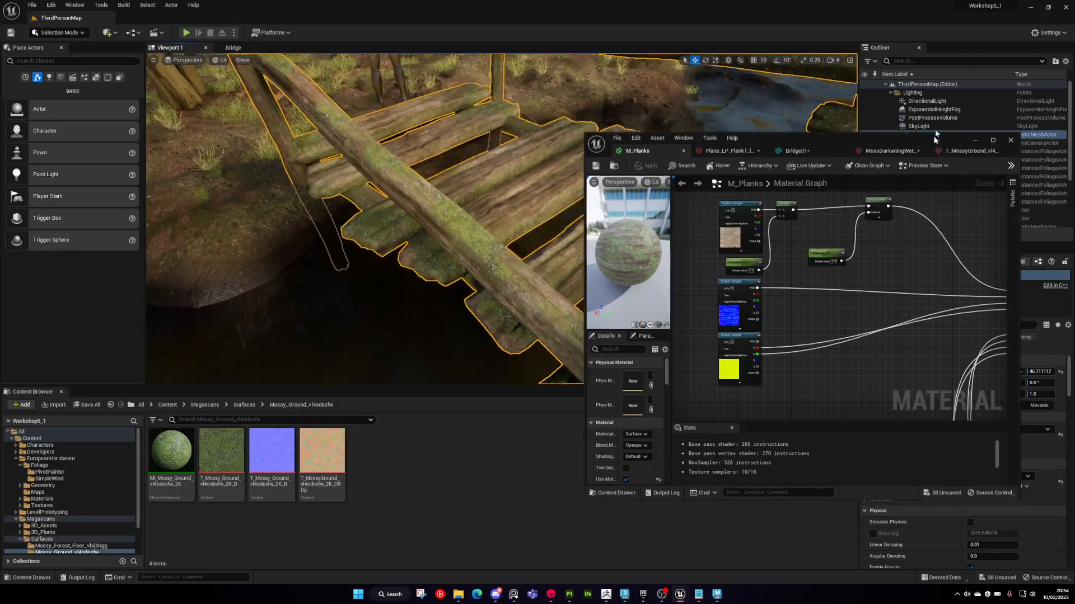
double_click(933, 147)
scroll(599, 322, "down", 1)
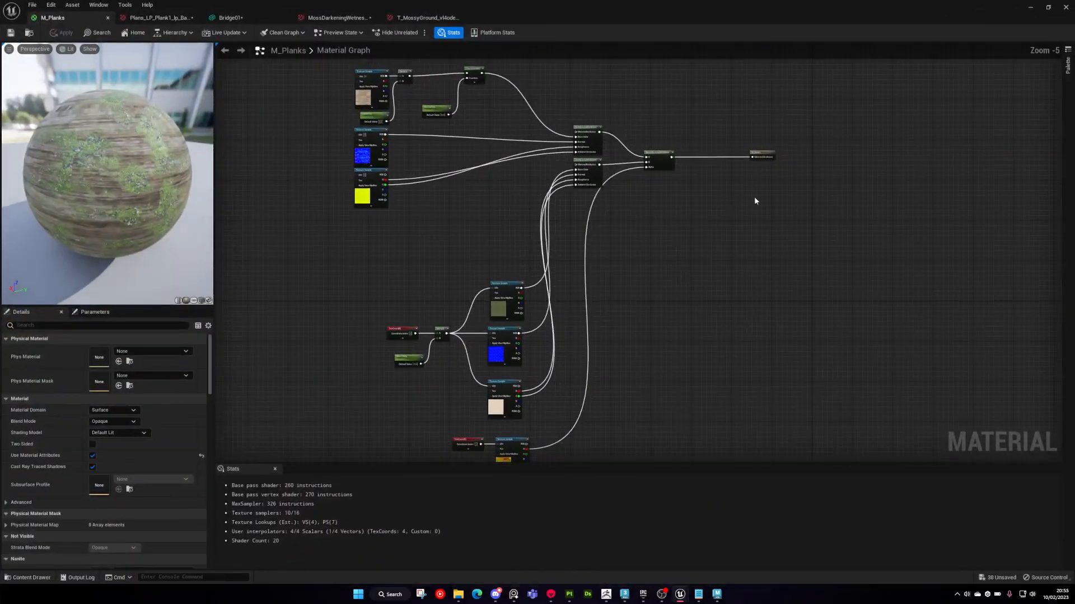
- Move the two SetMaterialAttributes nodes, the BlendMaterialAttributes node and the result node down, level with the gap between the texture groups
left_click_drag(592, 125, 593, 126)
scroll(664, 220, "down", 1)
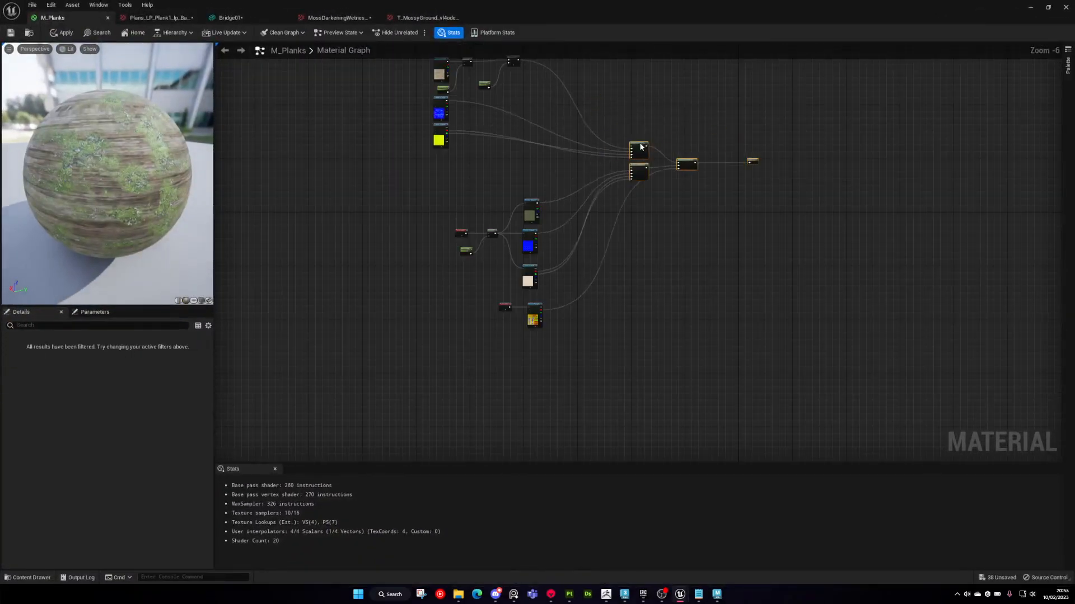
scroll(622, 135, "up", 2)
left_click(647, 180)
right_click_drag(673, 215, 653, 234)
scroll(653, 233, "down", 2)
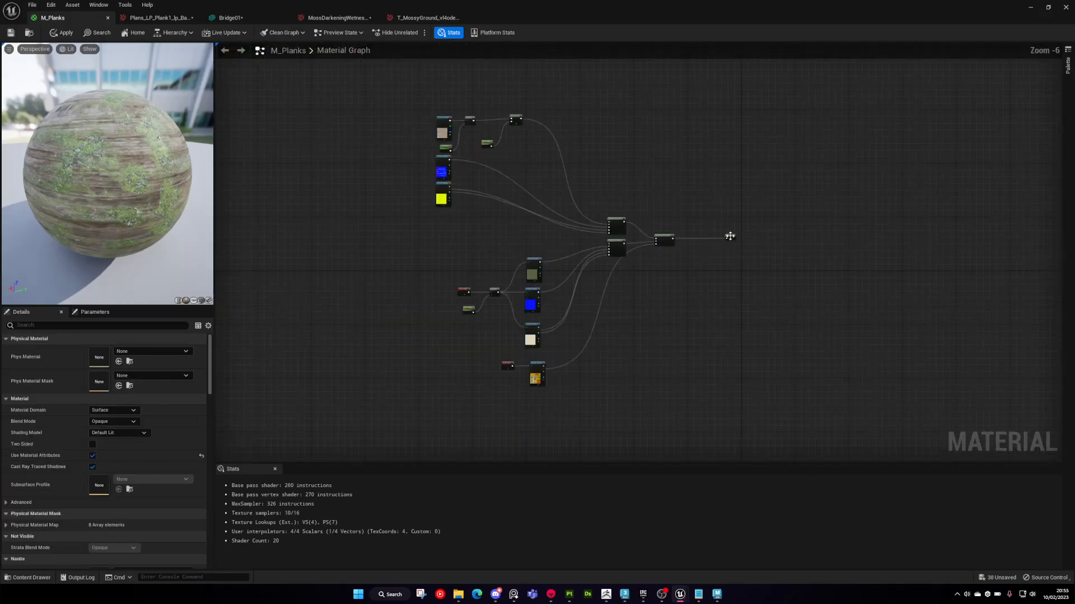
- Reposition the BlendMaterialAttributes node closer to the SetMaterialAttributes nodes and bring the M_Planks result node in line with it
scroll(677, 252, "up", 3)
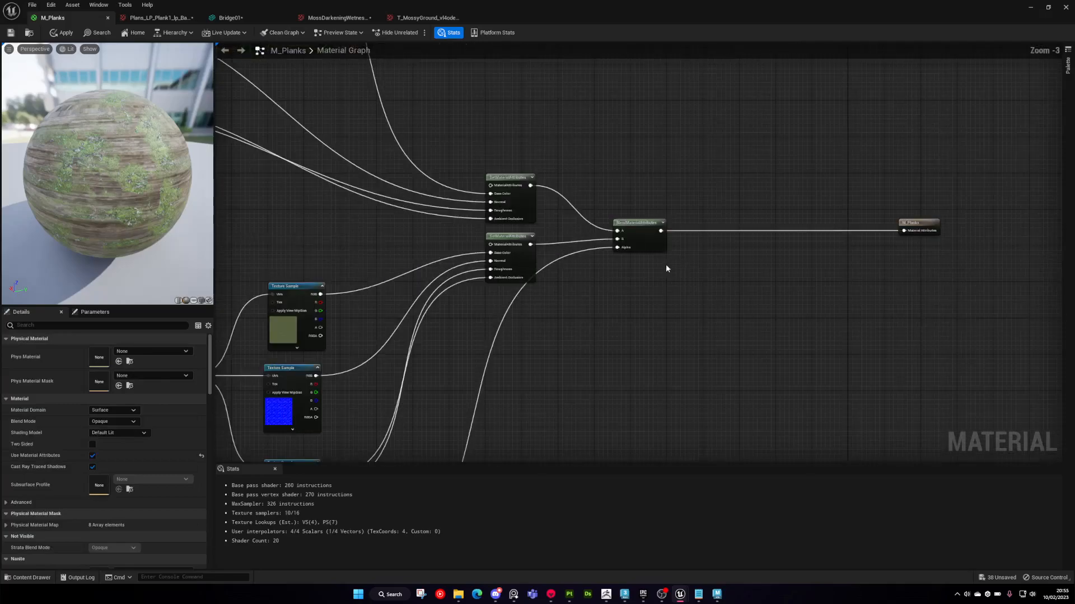
scroll(693, 196, "down", 1)
left_click_drag(693, 196, 673, 216)
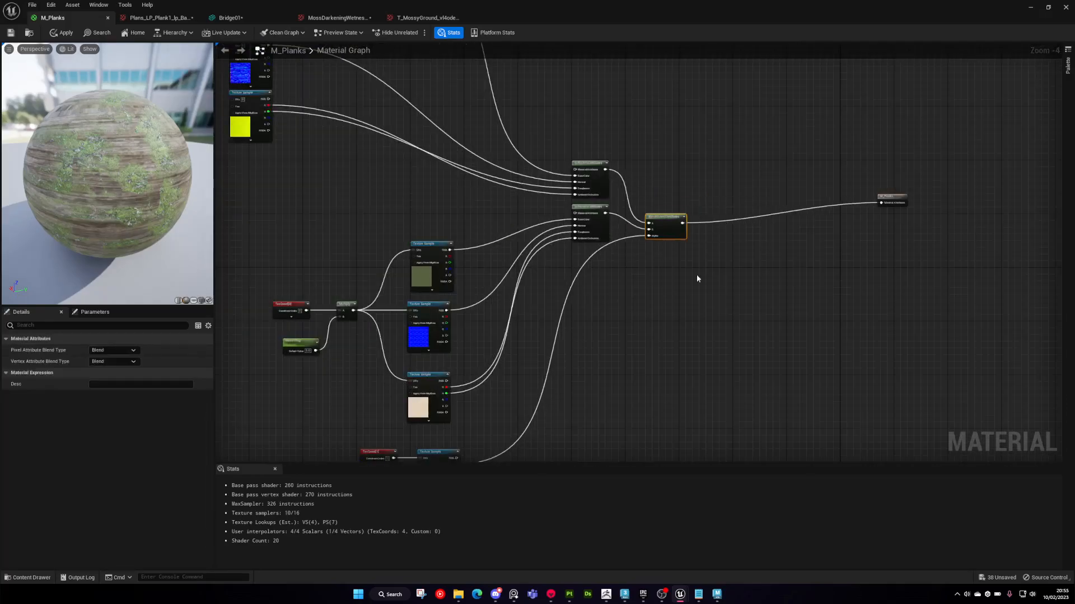
left_click(883, 200)
left_click_drag(883, 200, 806, 221)
right_click_drag(758, 291, 745, 211)
scroll(593, 293, "down", 1)
right_click_drag(523, 342, 567, 300)
scroll(565, 301, "up", 3)
scroll(671, 300, "down", 2)
right_click_drag(766, 153, 583, 321)
scroll(624, 282, "up", 2)
scroll(626, 282, "down", 1)
scroll(727, 250, "down", 1)
right_click_drag(570, 257, 664, 274)
scroll(582, 240, "down", 1)
right_click_drag(581, 238, 651, 260)
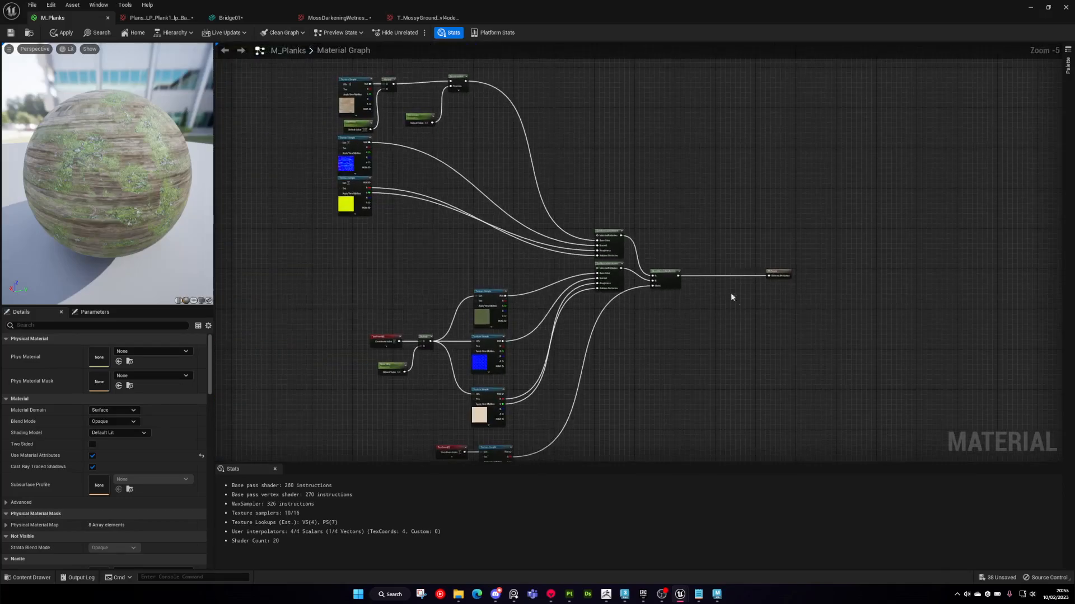
- Shift both SetMaterialAttributes nodes and the BlendMaterialAttributes node right, closer to the M_Planks result node
left_click_drag(618, 213, 616, 212)
right_click_drag(660, 269, 609, 233)
left_click_drag(563, 192, 607, 195)
left_click(637, 311)
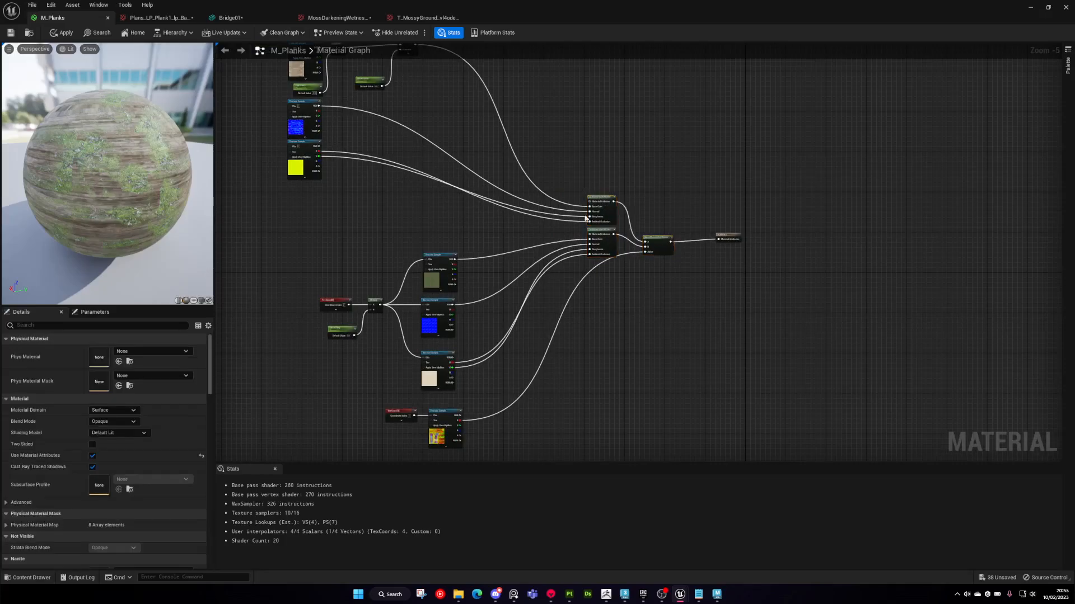
- Add a second Multiply node below the Desaturation node in the plank color branch
scroll(647, 212, "up", 2)
right_click_drag(509, 162, 649, 242)
scroll(652, 208, "down", 3)
scroll(550, 156, "up", 1)
scroll(551, 156, "up", 5)
left_click(469, 173)
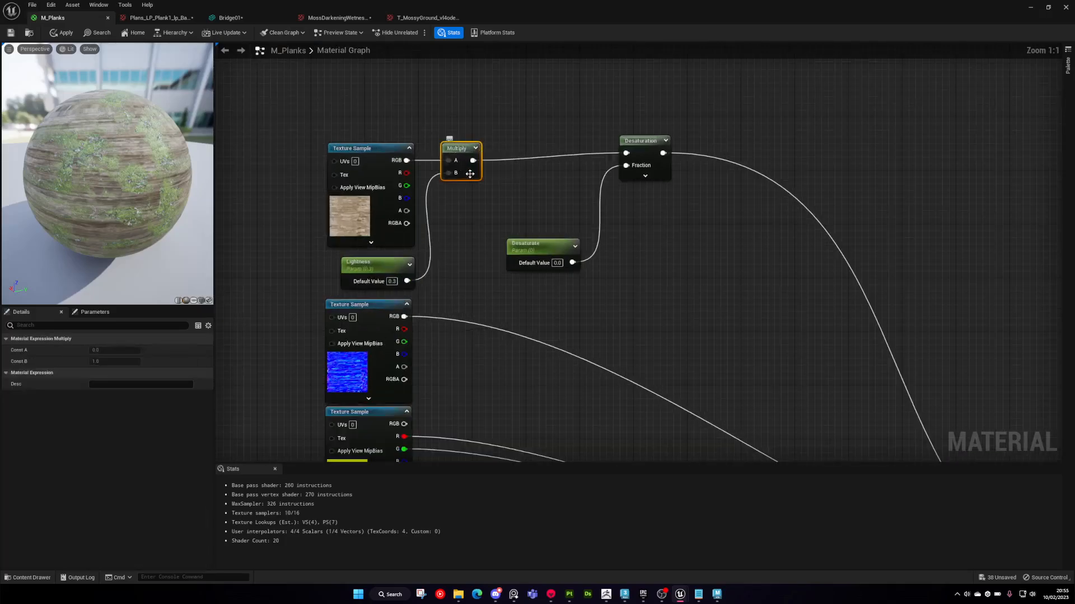
left_click(657, 293)
key("m")
left_click(695, 249)
scroll(758, 263, "down", 2)
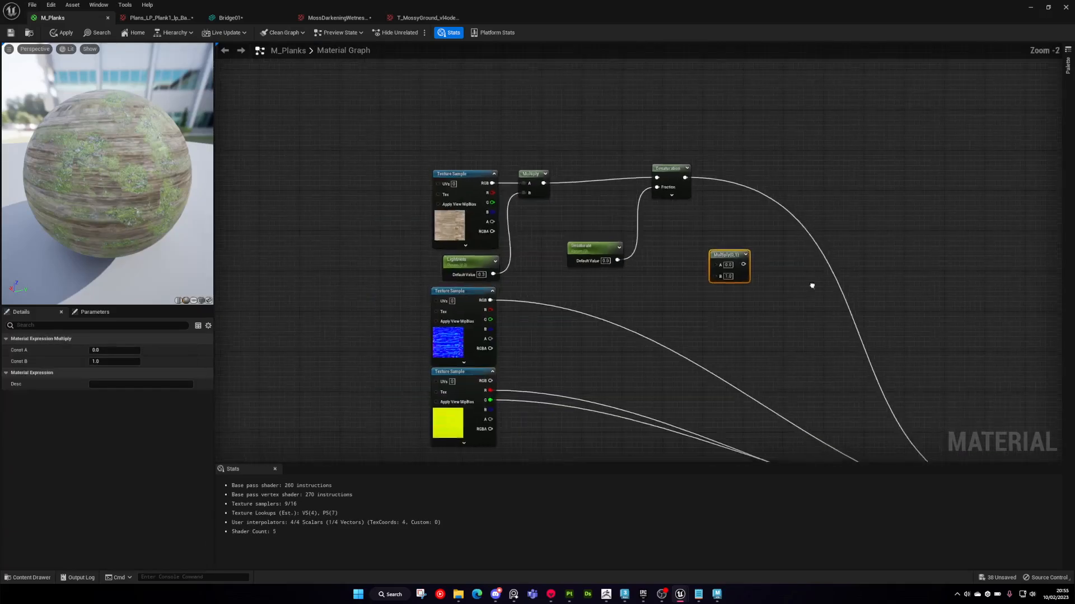
- Wire the Desaturation output into input A of the new Multiply node
right_click_drag(811, 285, 563, 212)
left_click_drag(438, 106, 468, 193)
right_click_drag(454, 202, 570, 187)
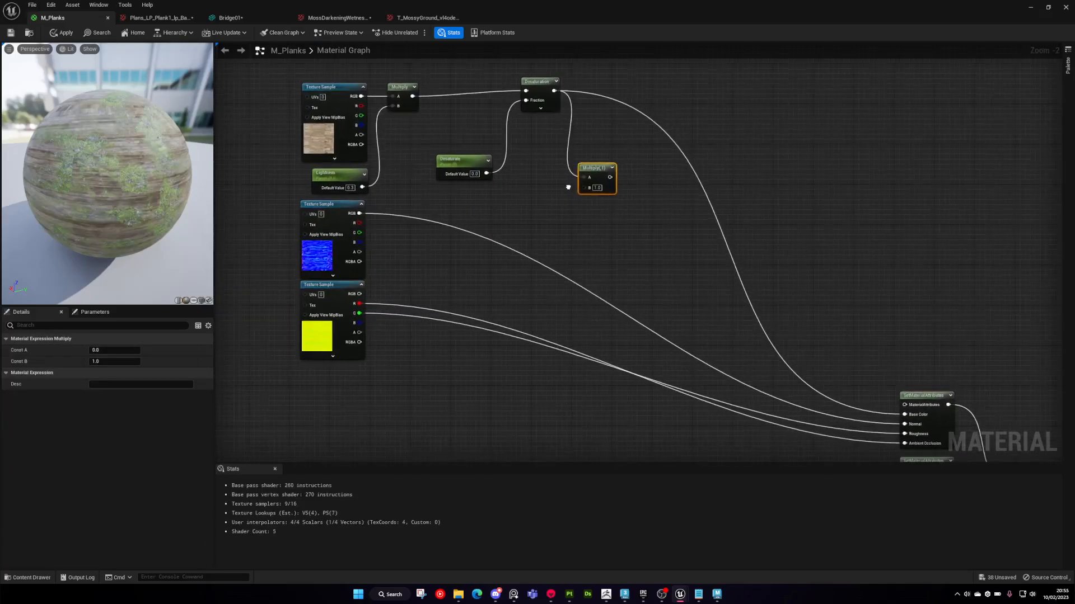
- Add a scalar parameter named MaskDarkening with default value 1.0 and wire it into the new Multiply node's B input
left_click(510, 228)
key("s")
left_click(516, 222)
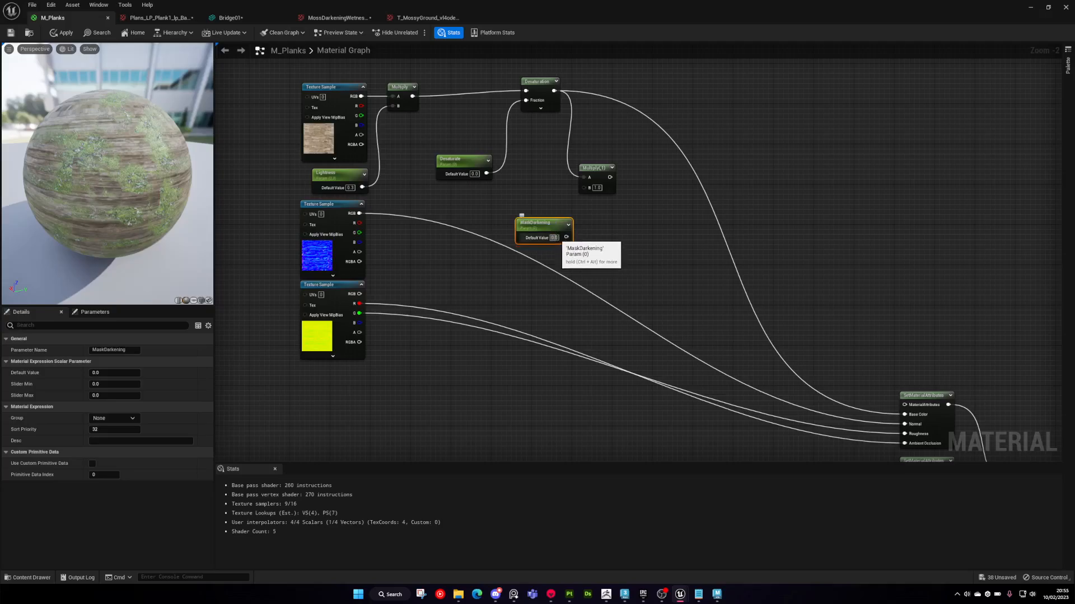
left_click_drag(561, 238, 584, 187)
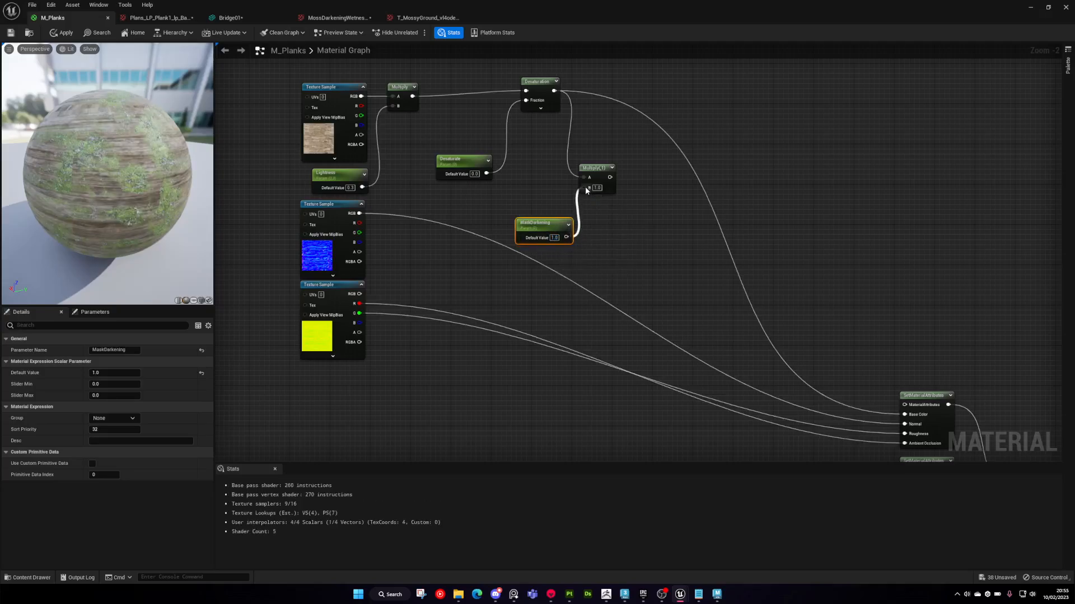
scroll(616, 179, "down", 1)
right_click_drag(618, 181, 523, 160)
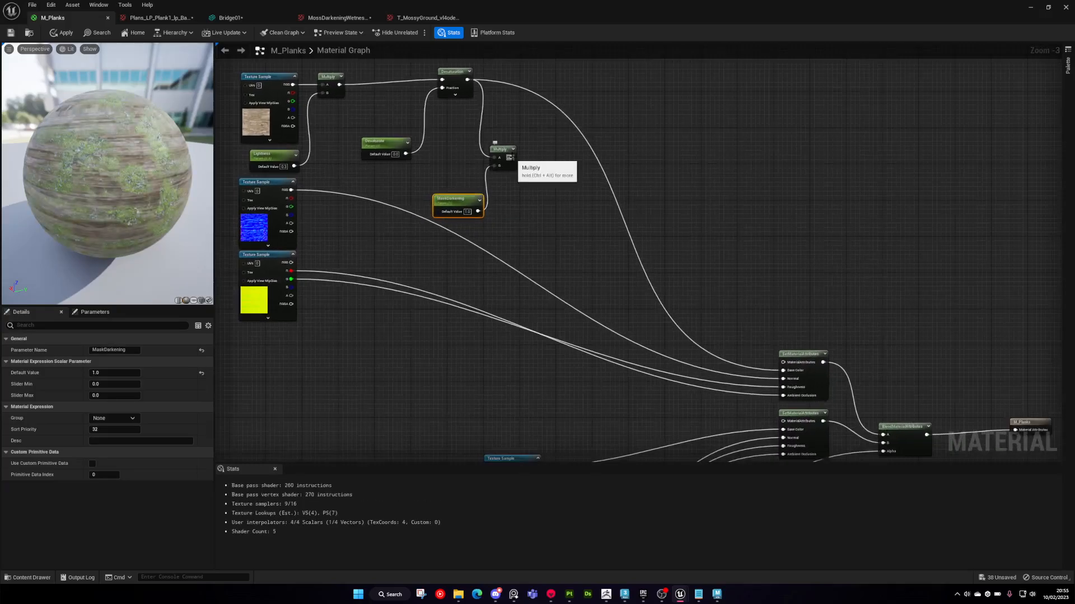
- Add a Lerp node beside the darkening Multiply node and wire the Desaturation output into its A input
left_click(547, 179)
left_click(546, 173)
scroll(546, 173, "up", 2)
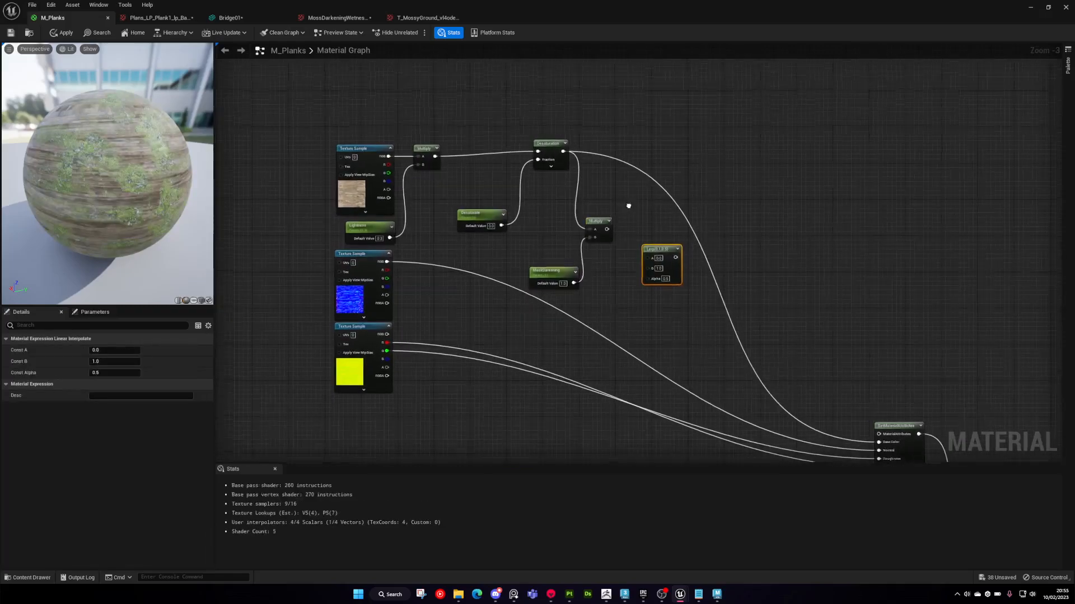
left_click_drag(665, 257, 665, 207)
scroll(607, 224, "up", 1)
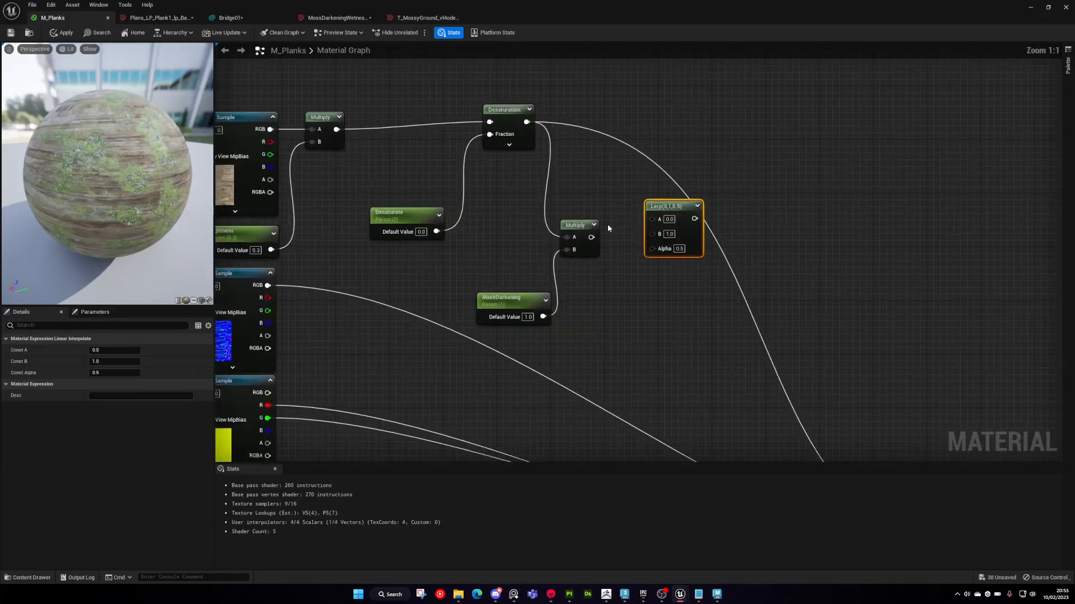
left_click_drag(696, 250, 570, 155)
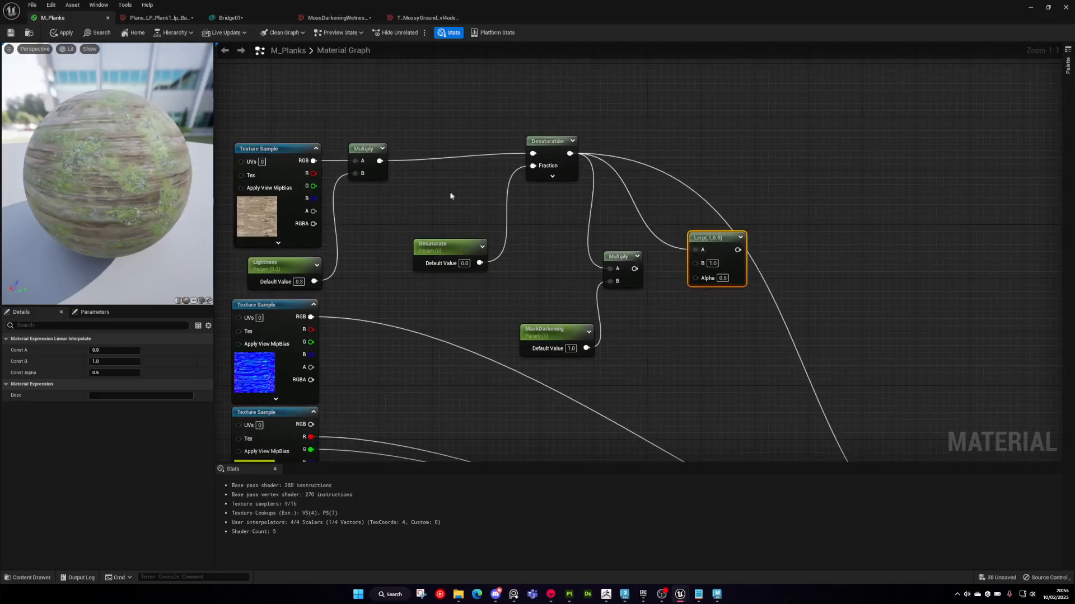
- Wire the darkening Multiply node's output into the Lerp node's B input
left_click_drag(696, 264, 635, 270)
right_click_drag(697, 296, 601, 201)
scroll(601, 199, "down", 1)
left_click_drag(600, 186, 649, 380)
scroll(622, 320, "down", 5)
left_click_drag(617, 264, 623, 261)
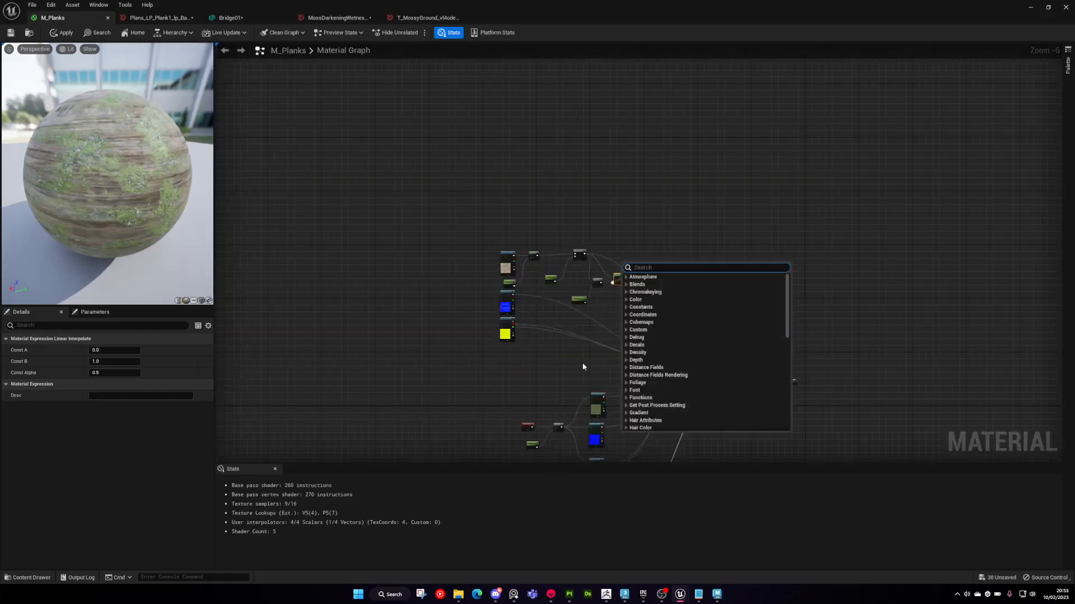
left_click(592, 371)
- Wire the moss mask texture's red channel into the Lerp's Alpha and the Lerp output into the plank SetMaterialAttributes' Base Color
scroll(584, 370, "up", 3)
right_click_drag(623, 406, 563, 176)
scroll(562, 178, "down", 2)
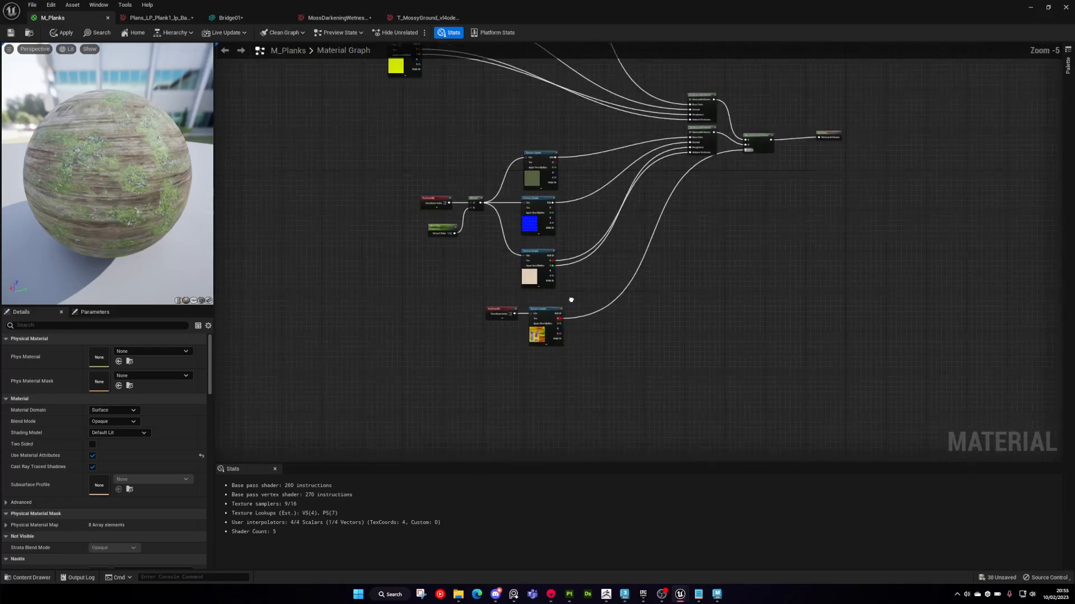
scroll(562, 314, "up", 3)
scroll(564, 316, "down", 1)
left_click_drag(550, 330, 739, 383)
scroll(564, 313, "down", 2)
scroll(566, 70, "up", 1)
scroll(585, 217, "up", 1)
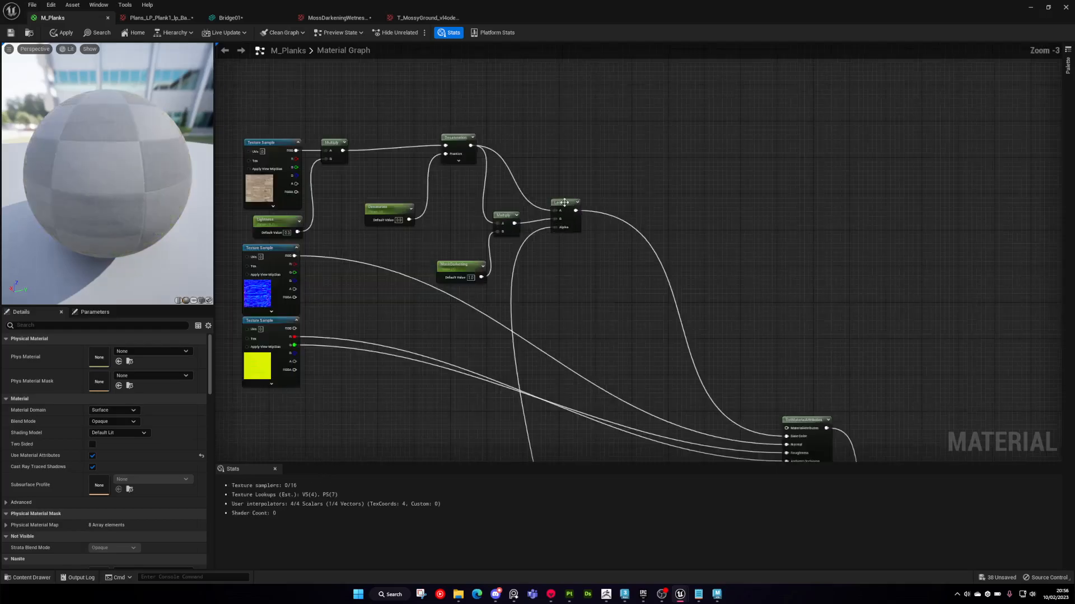
left_click_drag(565, 207, 626, 172)
- Shrink the material editor so the bridge in the level is visible, and save M_Planks
left_click_drag(528, 17, 675, 255)
left_click_drag(380, 185, 467, 276, "alt")
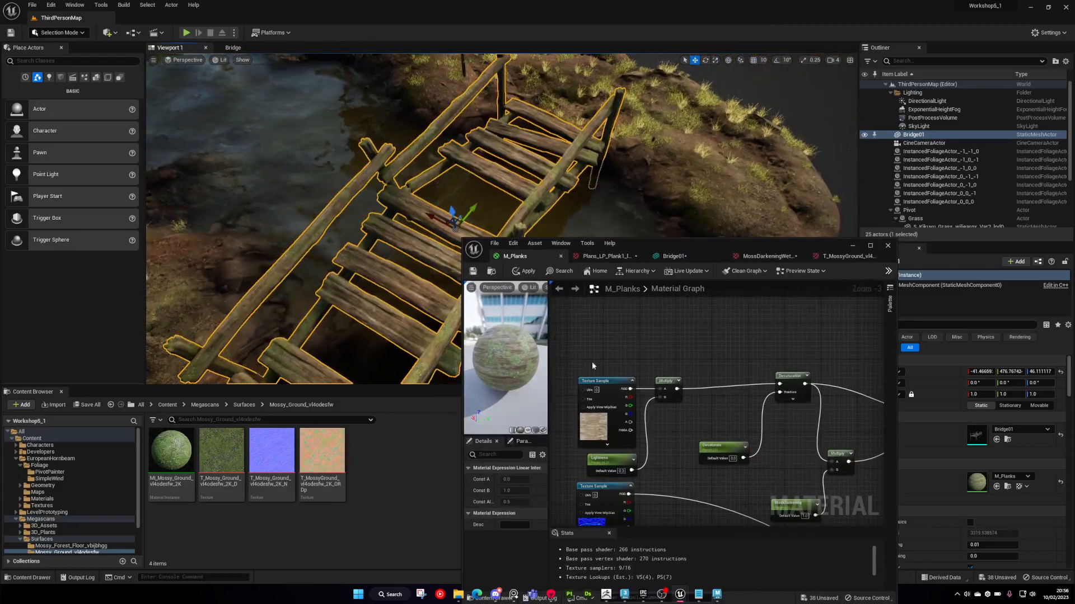
right_click_drag(813, 508, 758, 428)
scroll(757, 428, "up", 2)
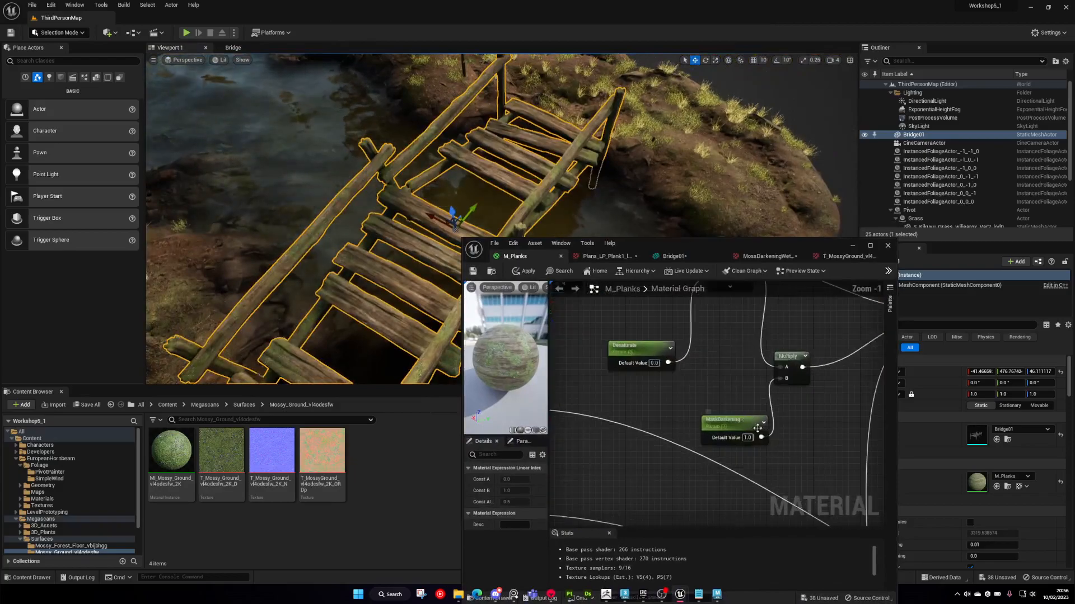
left_click(475, 272)
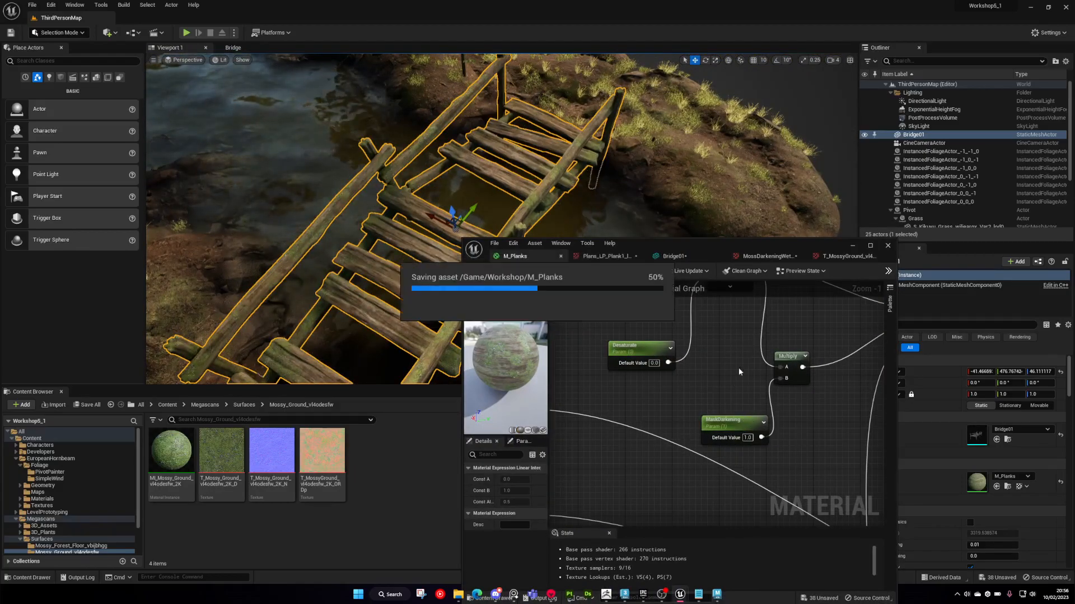
- Try default values of 0 and about -5.96 on the MaskDarkening parameter
left_click(734, 432)
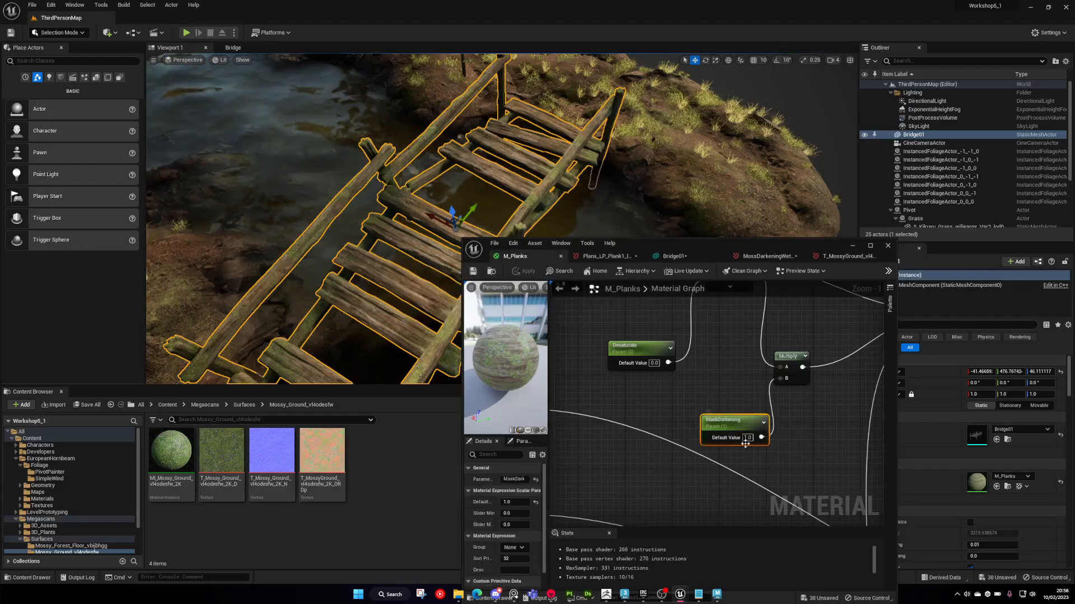
type("0")
key("Return")
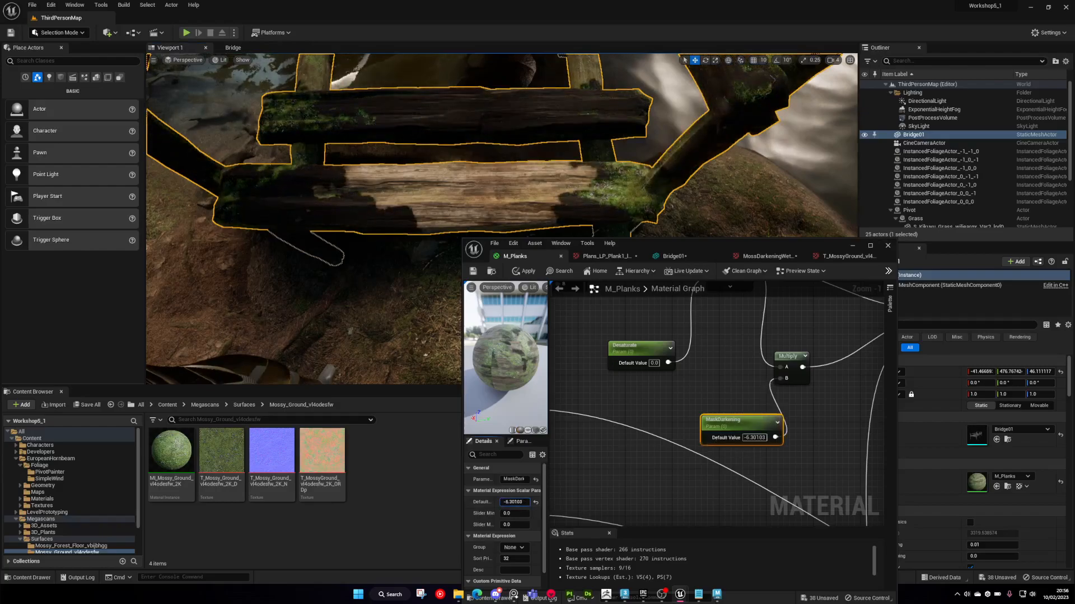
left_click_drag(513, 502, 500, 502)
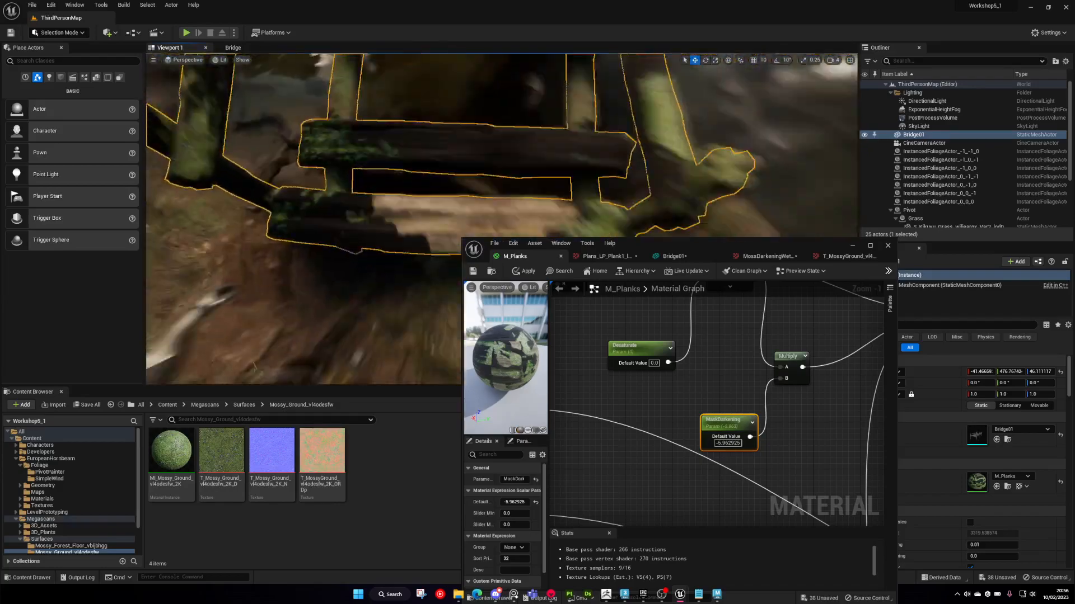
- Set MaskDarkening's default value to 0.5 and check the bridge planks in the level
left_click(513, 502)
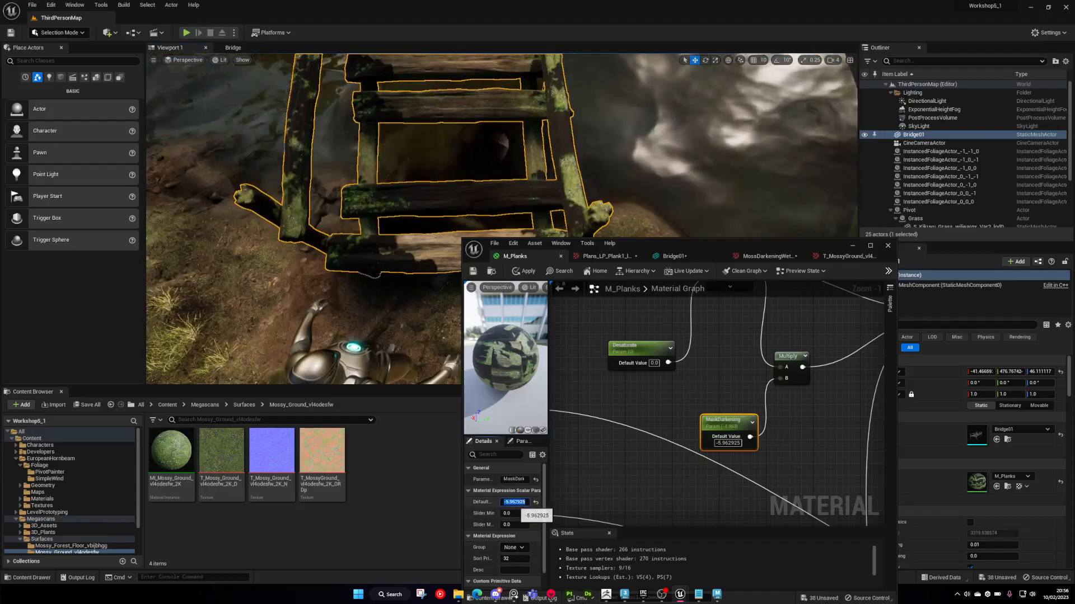
type("0")
key("Return")
type(".5")
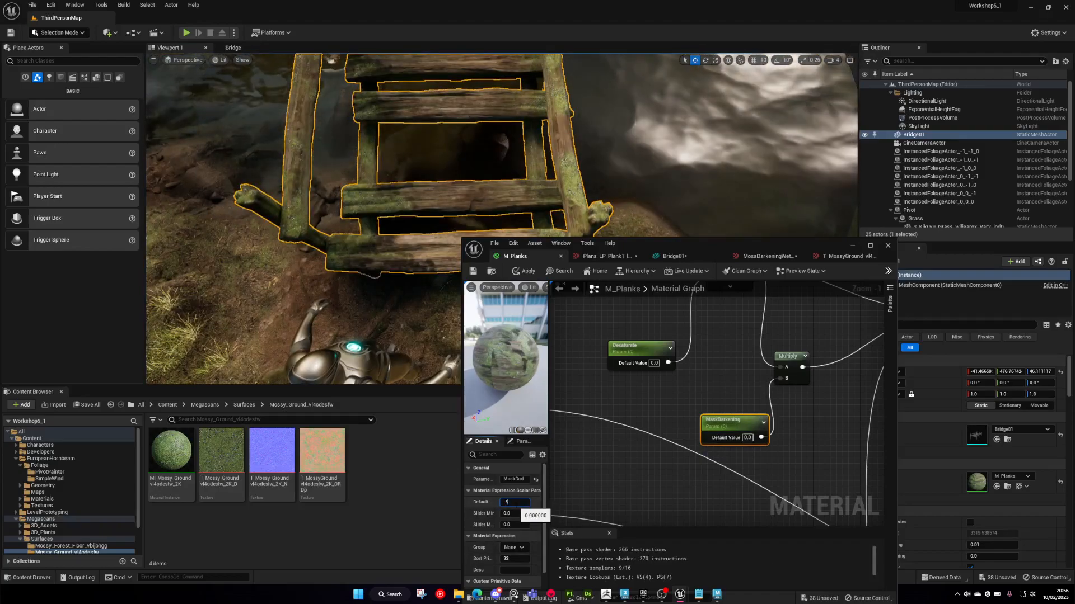
key("Return")
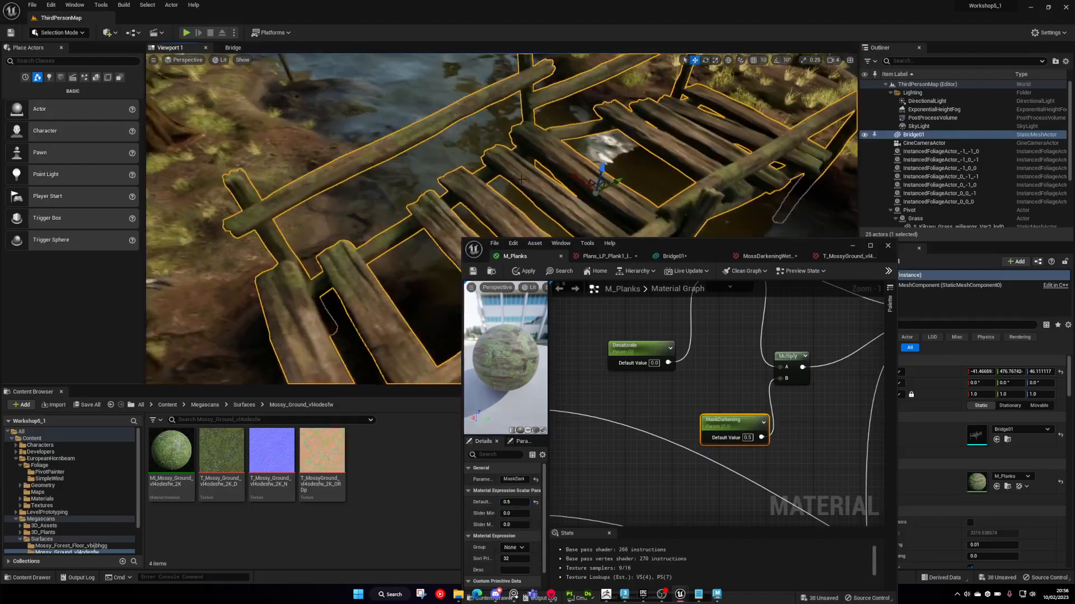
right_click_drag(571, 195, 618, 112)
key("Escape")
- Enlarge the material editor and delete the MaskDarkening parameter from the graph
right_click_drag(807, 382, 766, 426)
left_click_drag(781, 245, 727, 5)
scroll(516, 233, "up", 1)
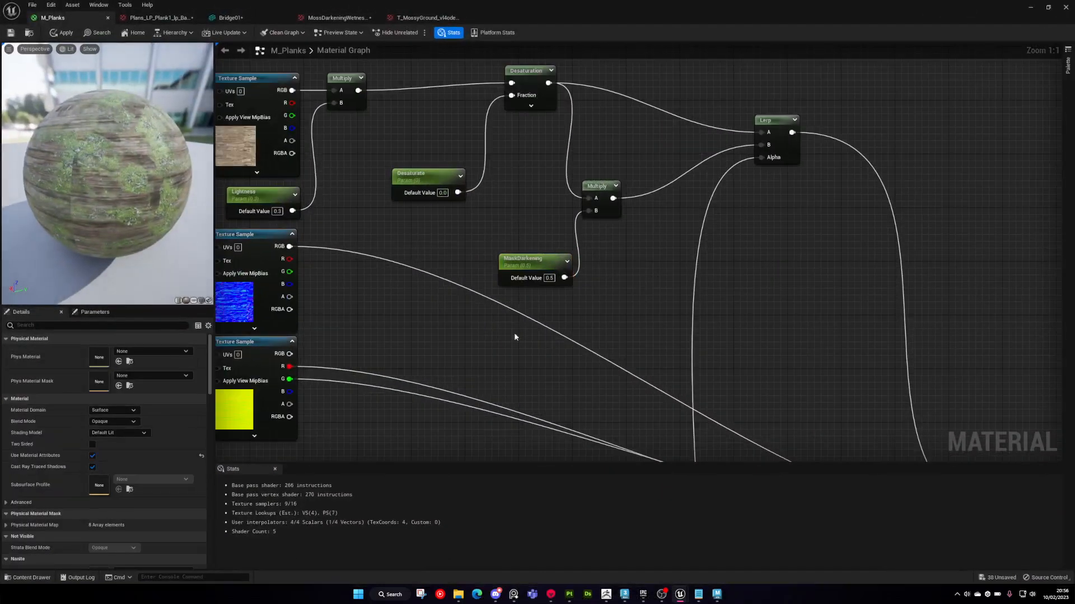
right_click_drag(514, 330, 626, 308)
right_click_drag(700, 333, 657, 379)
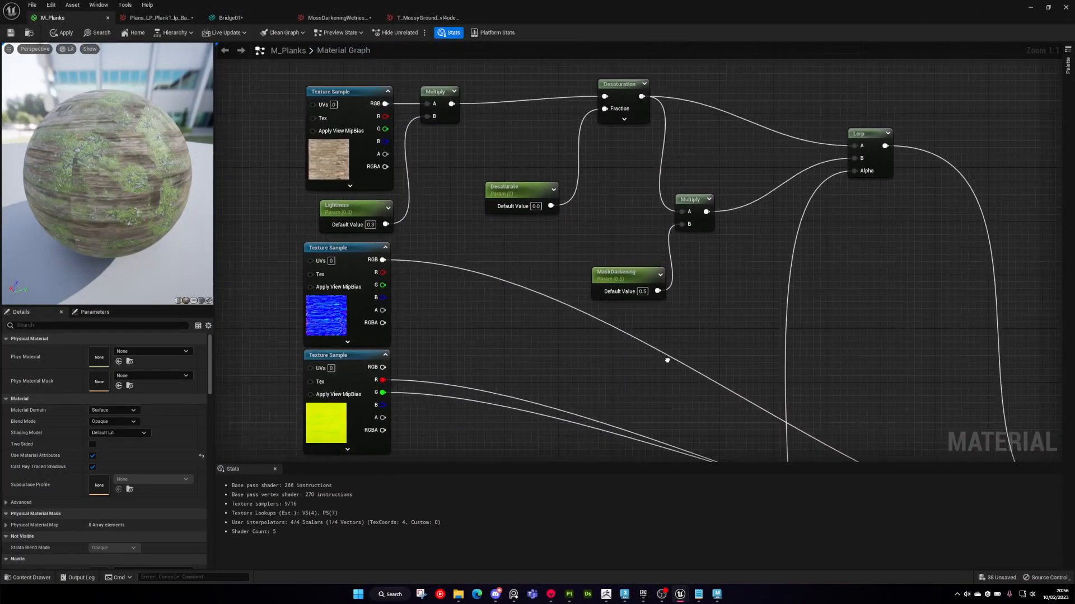
left_click(630, 294)
key("Delete")
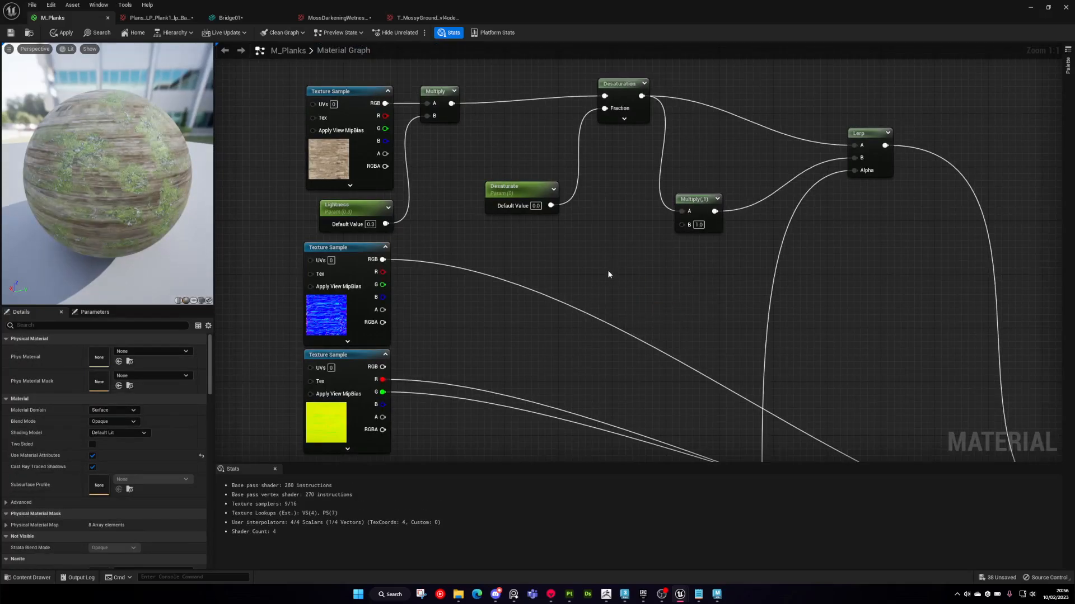
- Add a vector parameter named Darkening Colour and wire it into the darkening Multiply node's B input
left_click(608, 270)
type("vvvvv")
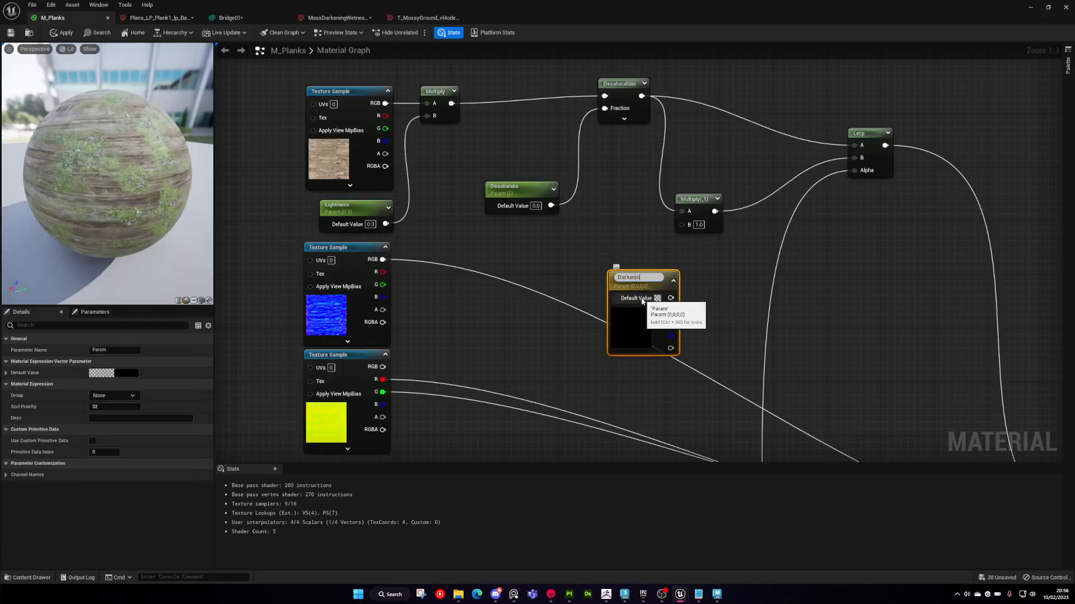
key("Return")
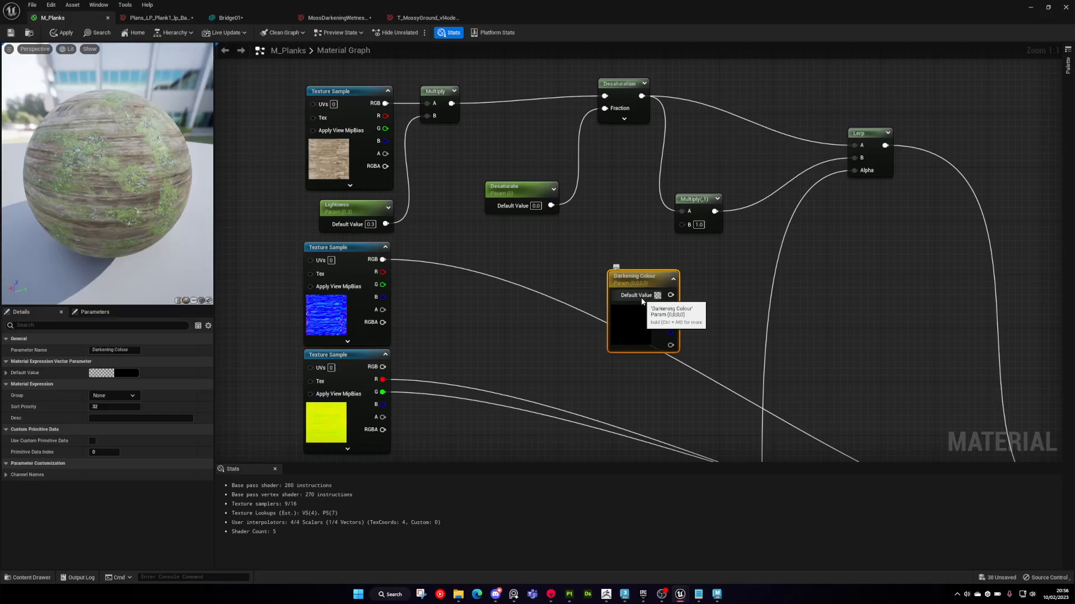
left_click_drag(643, 280, 614, 244)
right_click_drag(615, 262, 619, 325)
left_click_drag(620, 324, 688, 288)
right_click_drag(697, 333, 660, 314)
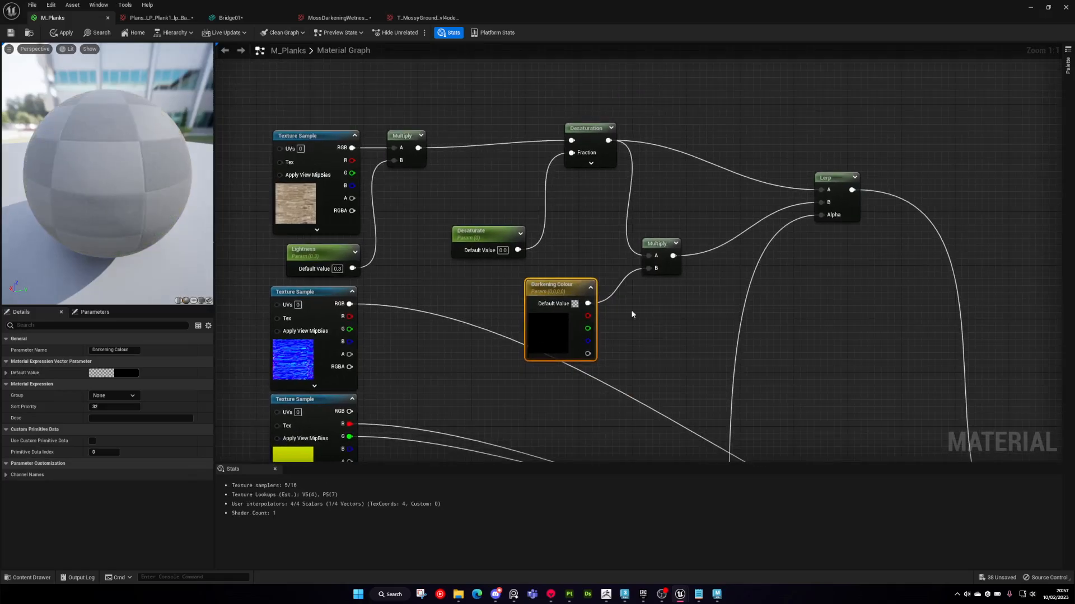
- Sample Darkening Colour's default color from the plank base color texture, adjust it and accept the color
double_click(536, 324)
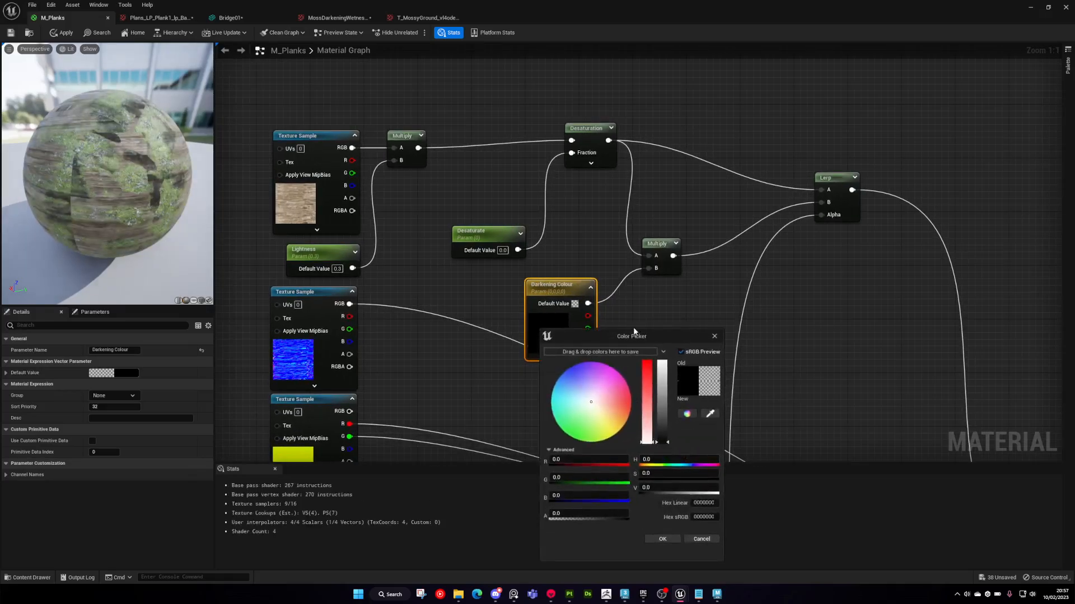
left_click(296, 204)
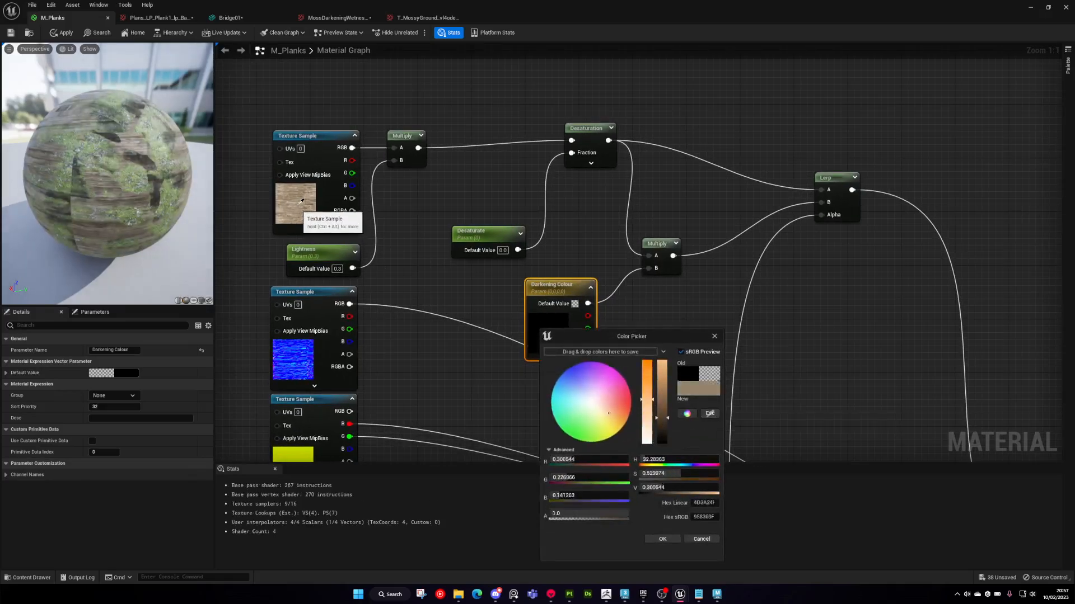
double_click(561, 336)
left_click_drag(686, 427, 687, 440)
left_click(690, 547)
- Shrink the material editor, save M_Planks and inspect the darkened planks on the bridge
right_click_drag(666, 344, 587, 340)
scroll(588, 339, "down", 1)
left_click_drag(541, 16, 766, 224)
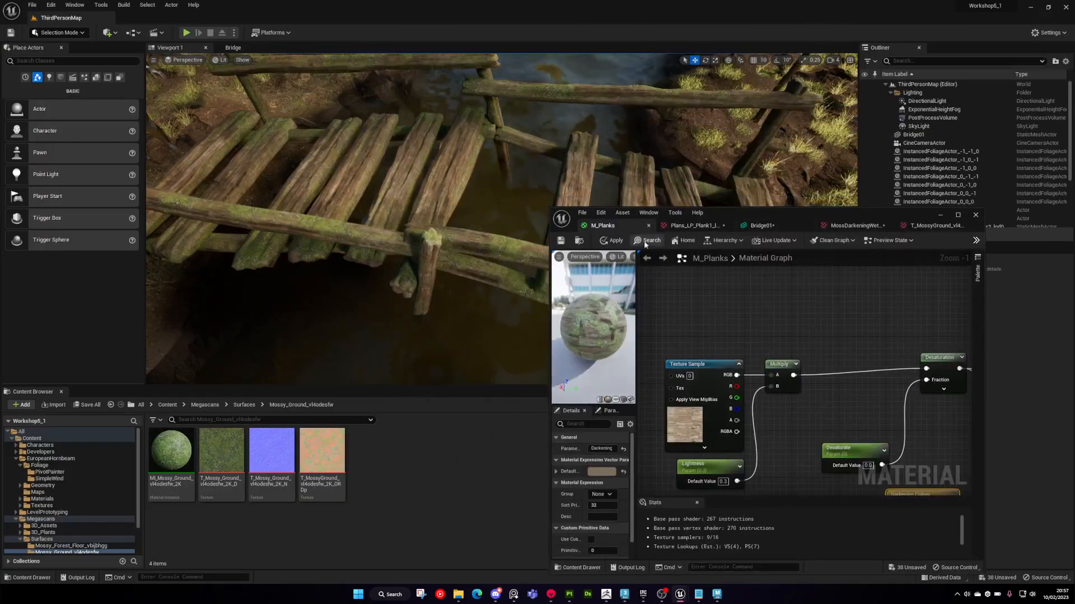
left_click(562, 241)
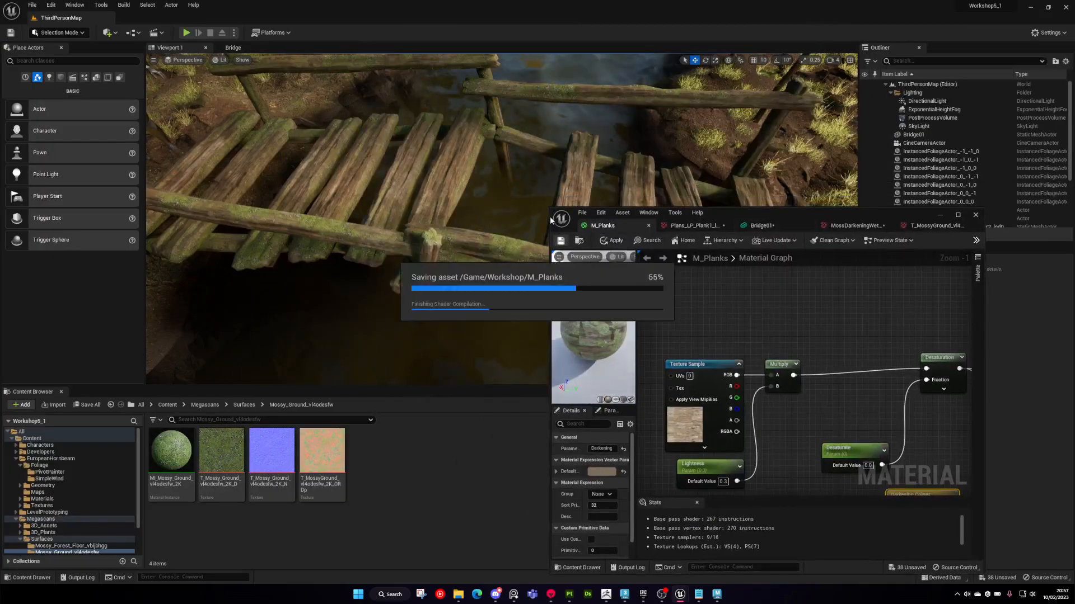
right_click_drag(485, 191, 484, 191)
right_click_drag(885, 432, 793, 308)
right_click_drag(492, 223, 493, 224)
- Reopen the Darkening Colour for editing and try brightness values of 1 and 0.3
double_click(822, 429)
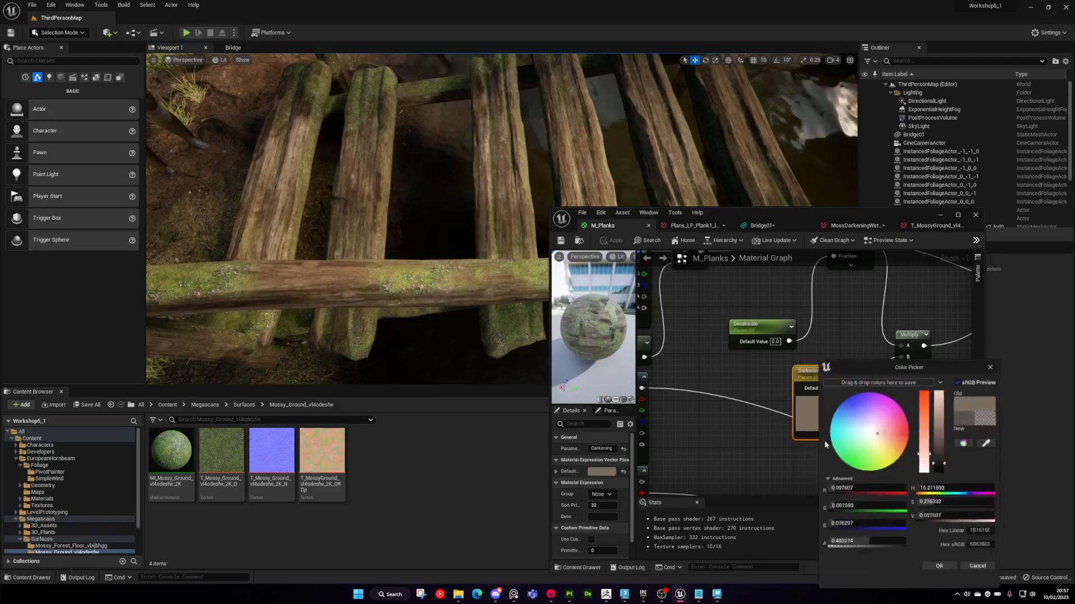
type("1")
key("Return")
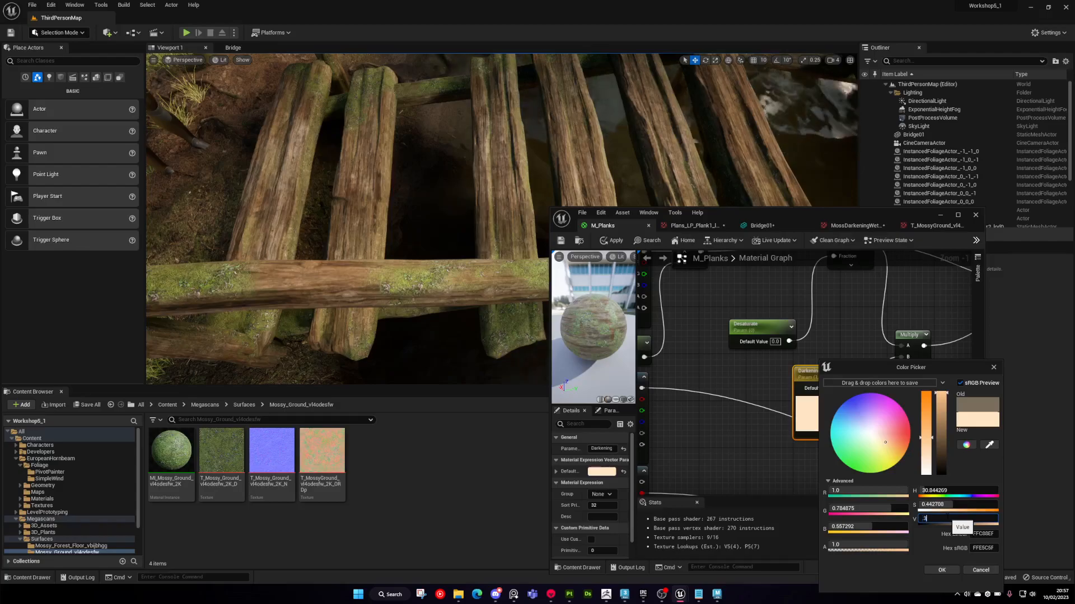
type(".3")
key("Return")
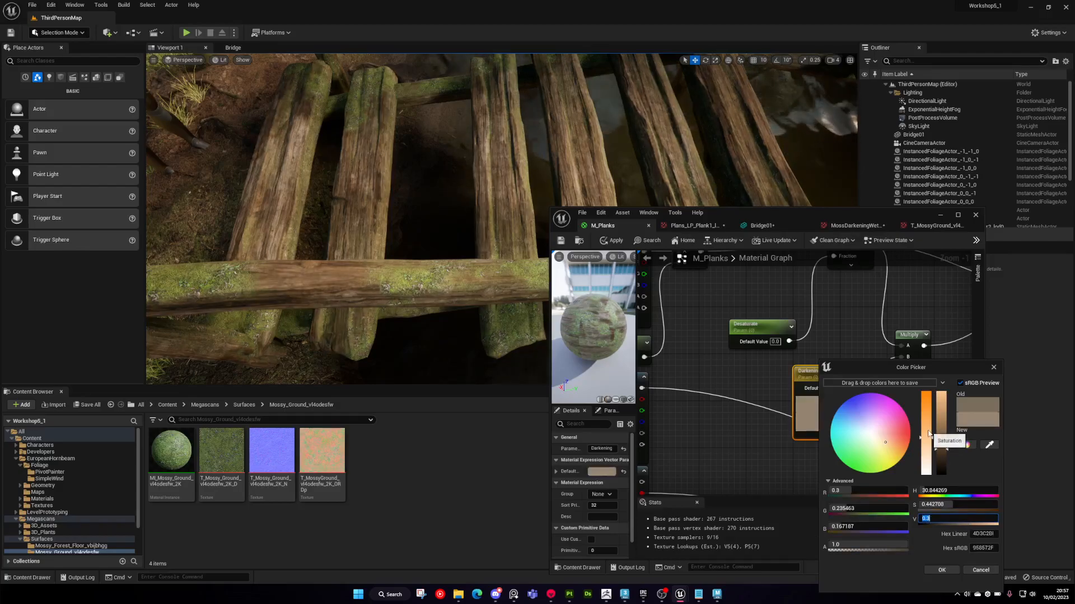
- Set Darkening Colour's saturation to about 0.73 and its value to about 0.22, and accept the color
left_click_drag(928, 434, 922, 368)
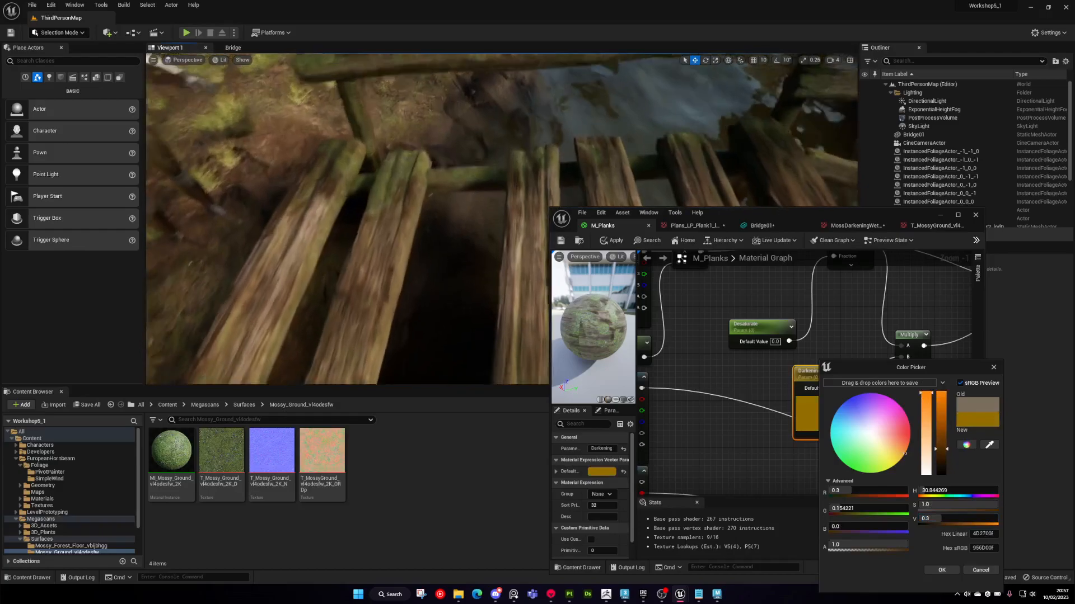
right_click_drag(472, 231, 433, 231)
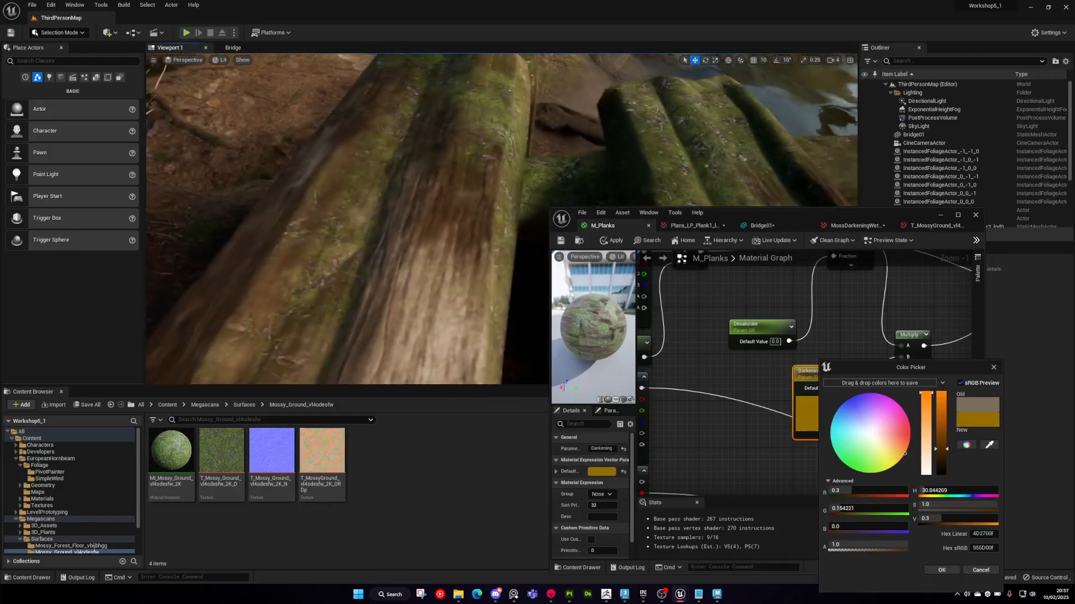
right_click_drag(489, 182, 548, 190)
right_click_drag(386, 253, 425, 288)
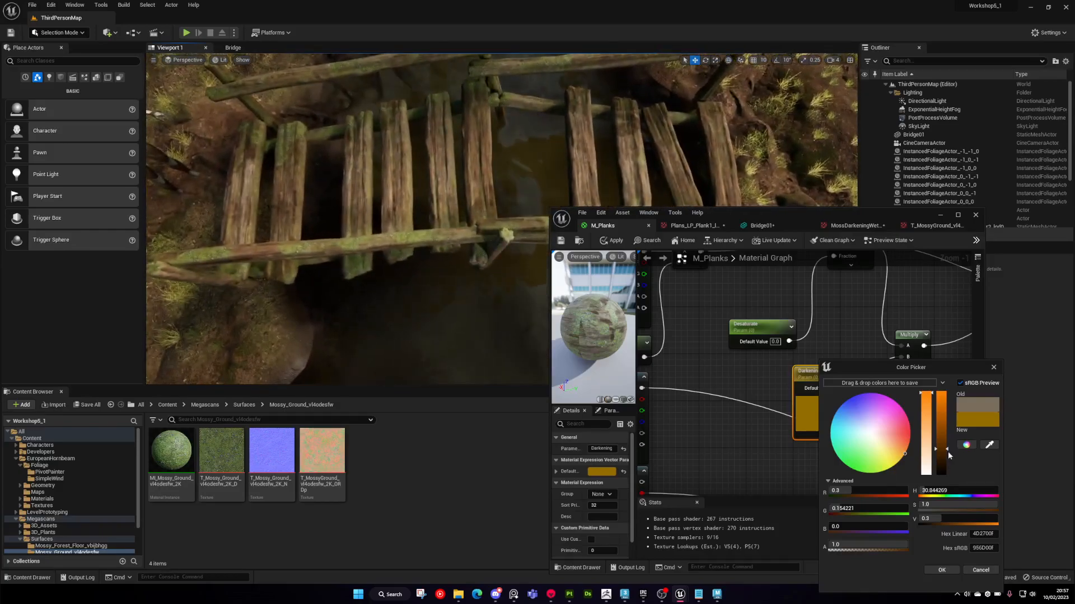
left_click(926, 417)
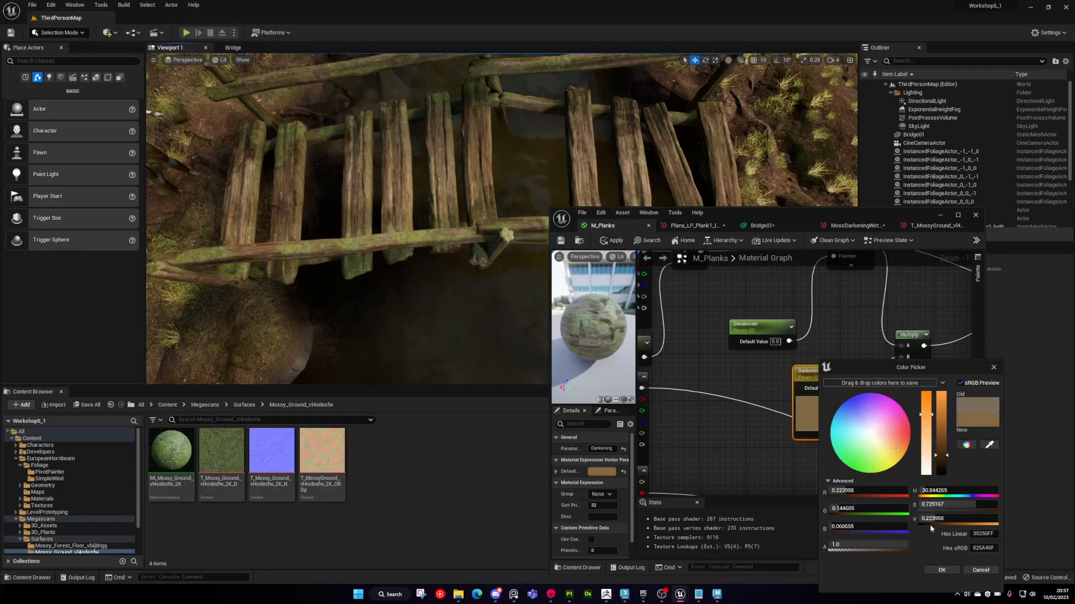
left_click(940, 570)
right_click_drag(811, 312, 776, 269)
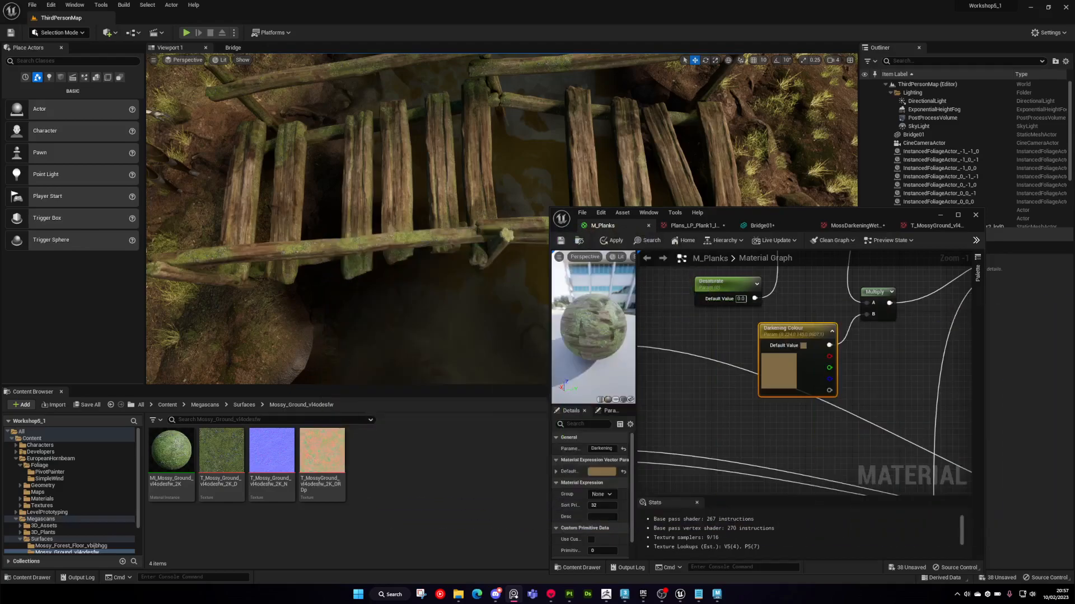
- Maximize the material editor and move the Darkening Colour and darkening Multiply nodes into a tidier arrangement
left_click(876, 292)
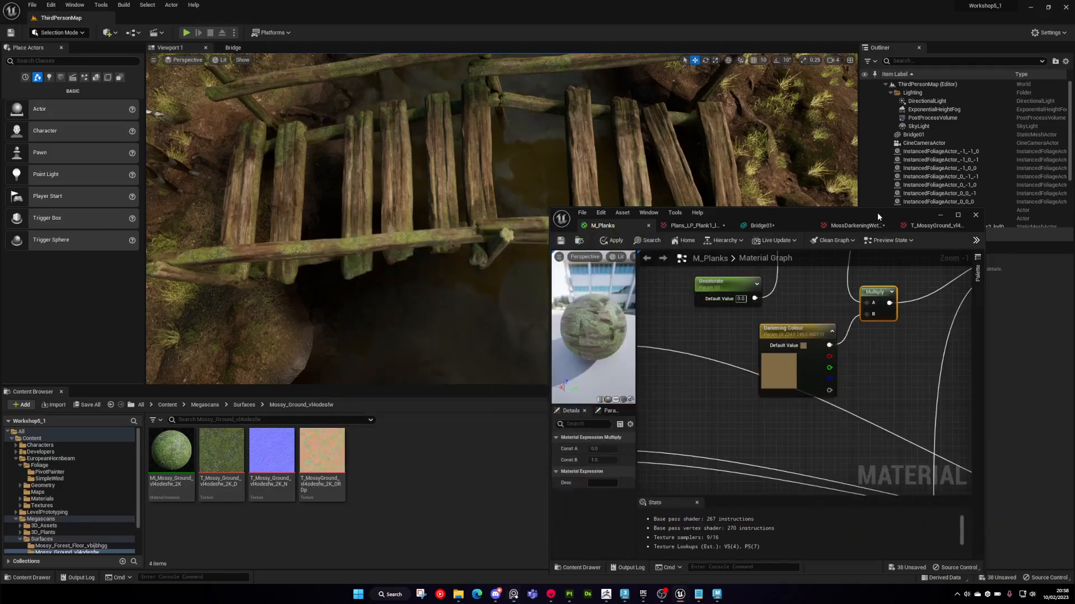
double_click(877, 213)
right_click_drag(583, 287, 594, 185)
scroll(602, 215, "down", 3)
scroll(527, 147, "up", 2)
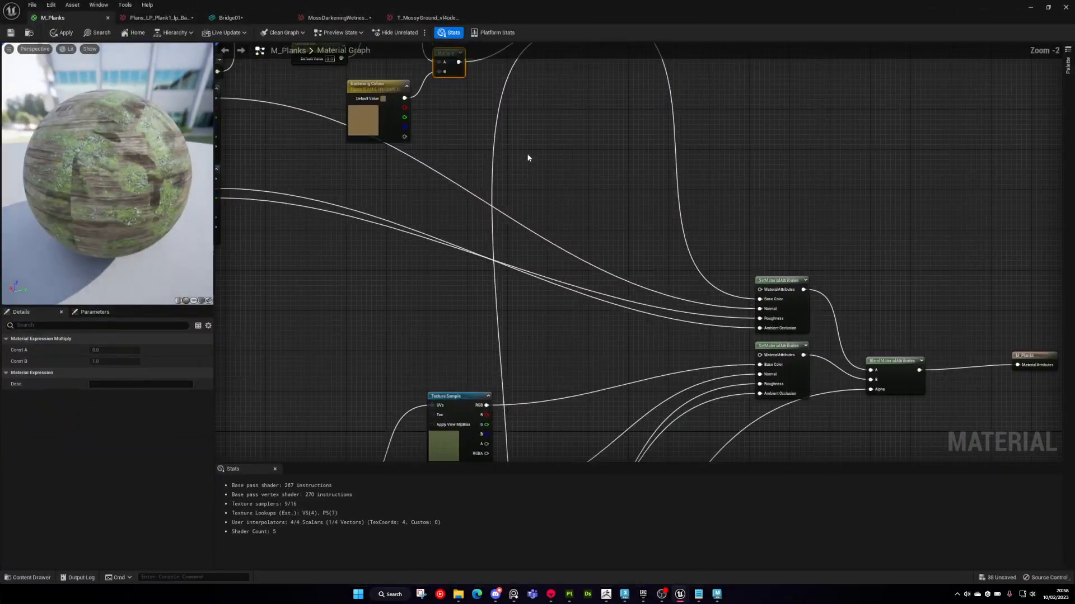
right_click_drag(528, 160, 679, 284)
left_click(598, 228)
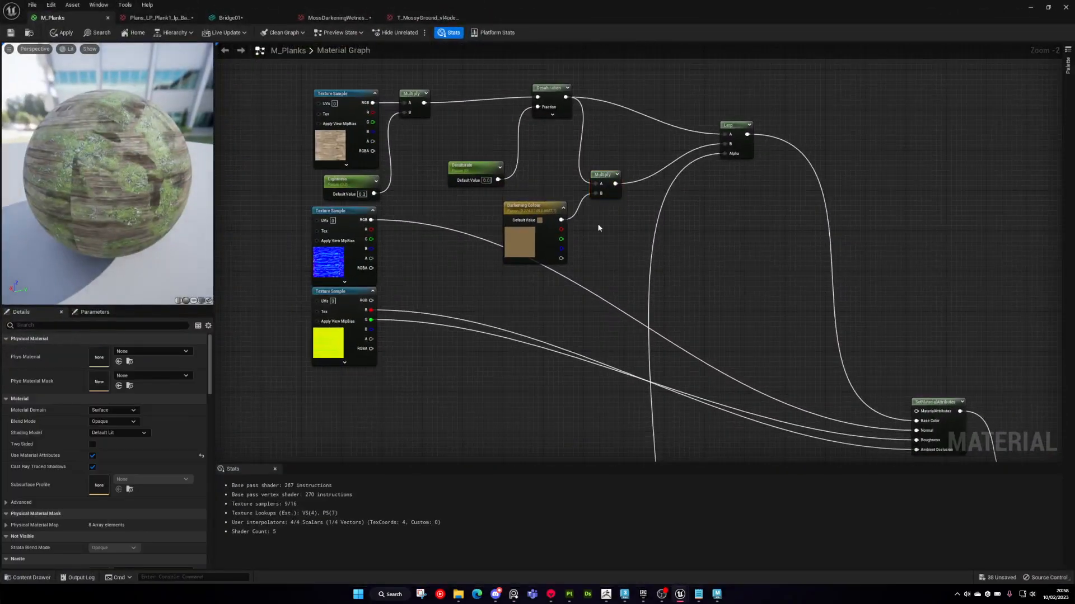
left_click(563, 208)
left_click_drag(543, 205, 552, 195)
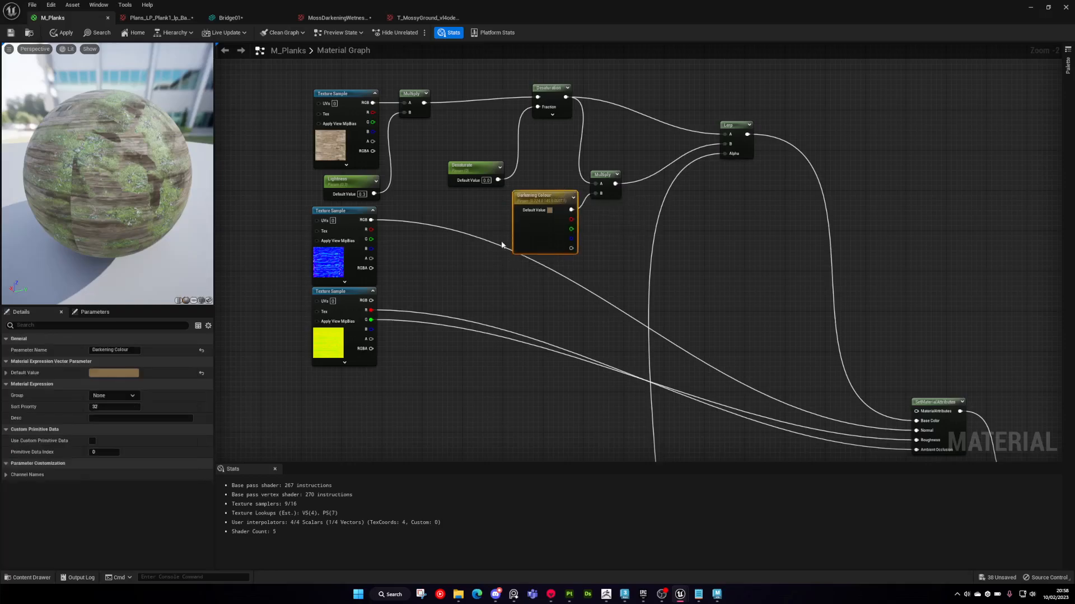
right_click_drag(624, 271, 574, 265)
left_click_drag(545, 169, 549, 160)
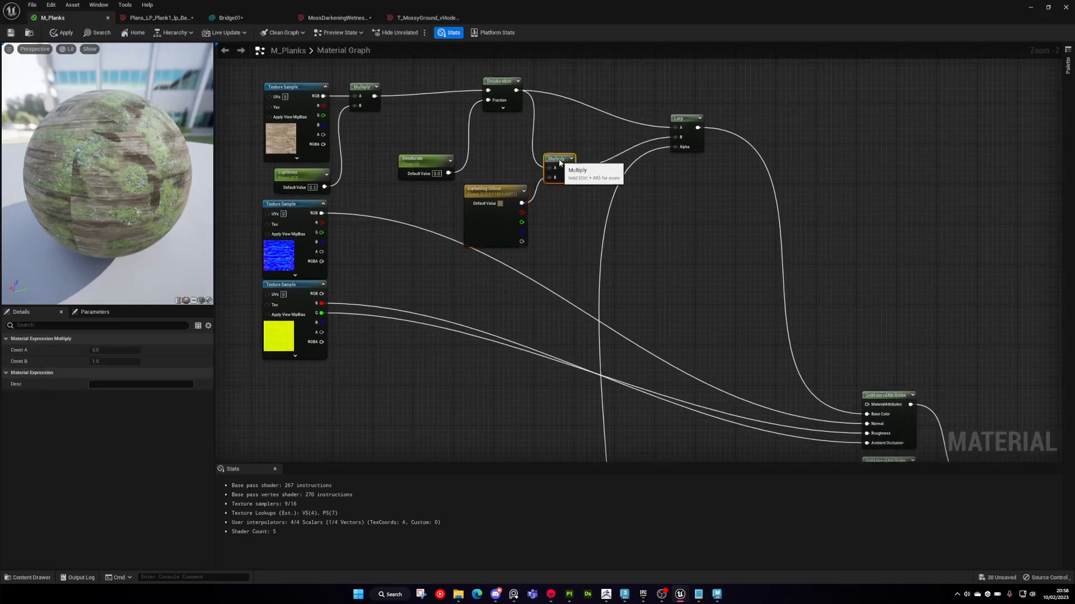
- Add a Lerp node to the right of the packed texture sample and connect its green channel to the Lerp's A input
scroll(616, 259, "up", 2)
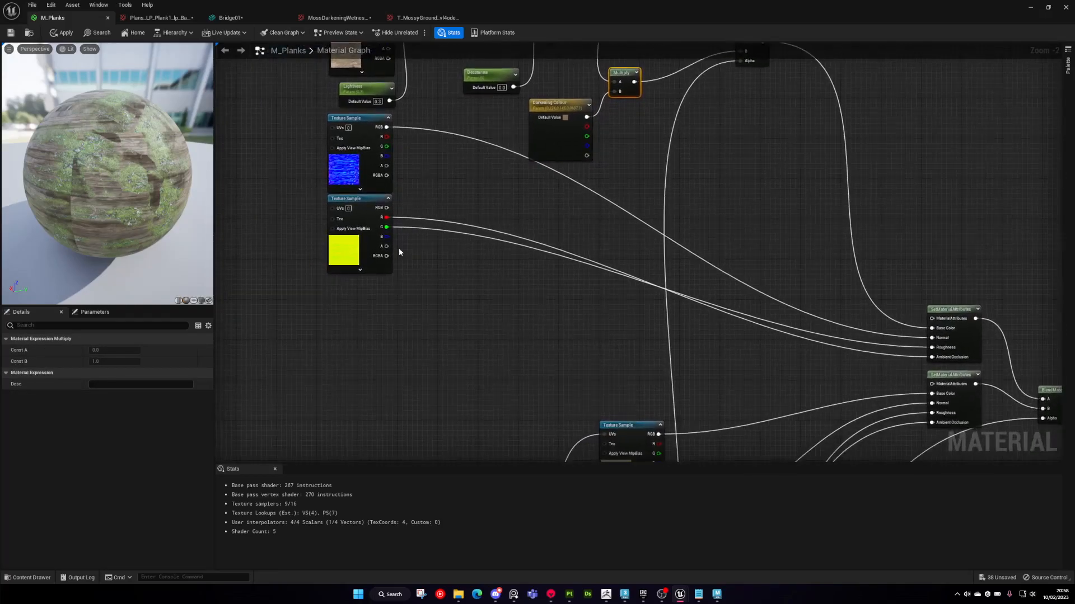
right_click_drag(437, 285, 510, 233)
scroll(443, 200, "down", 3)
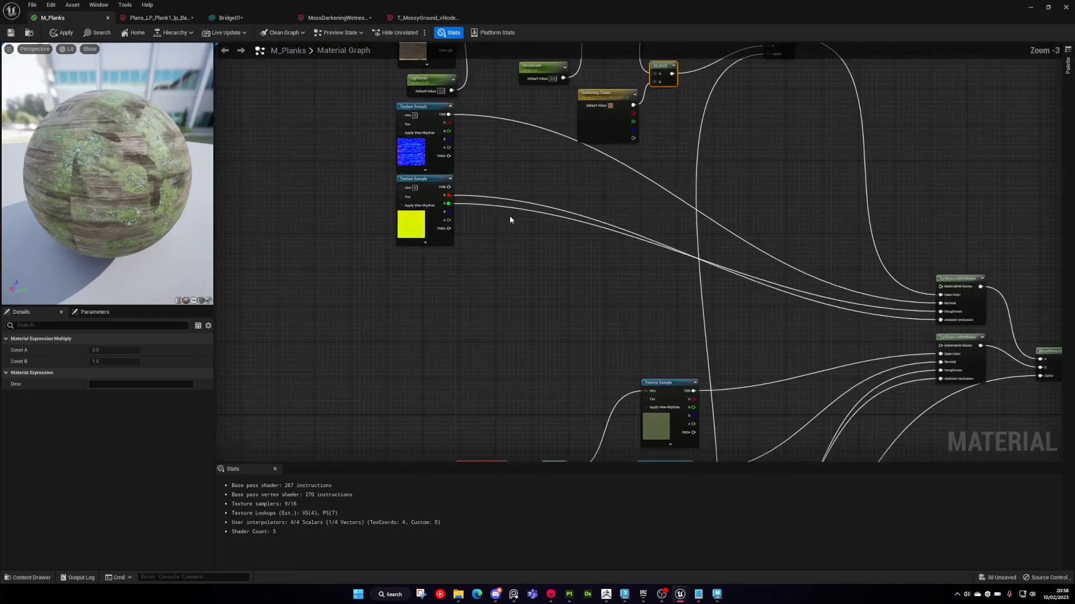
left_click(559, 265)
right_click_drag(755, 166, 717, 201)
left_click(718, 230)
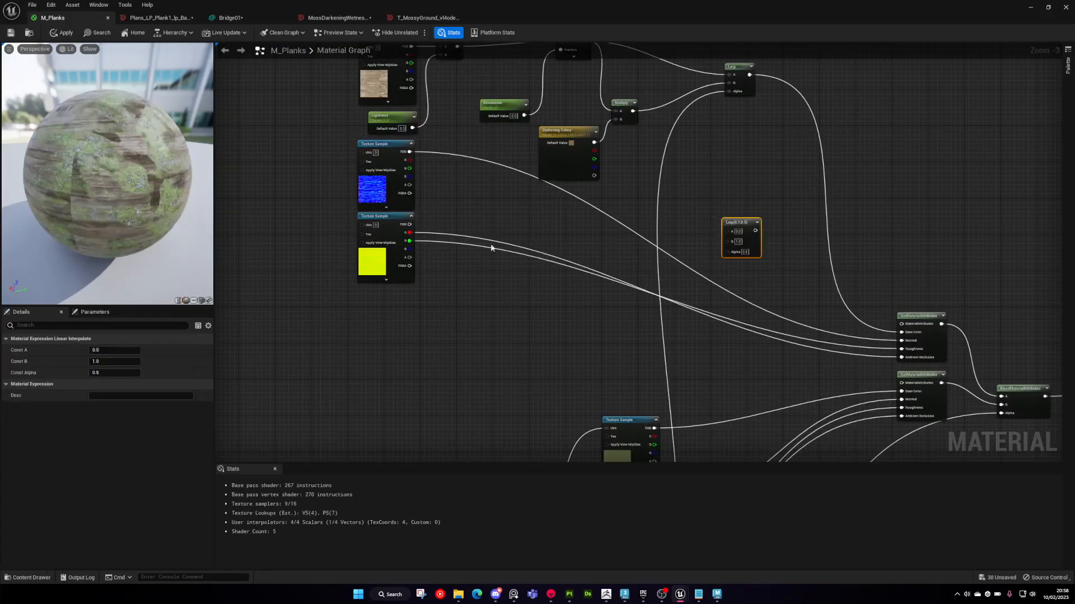
scroll(412, 243, "up", 1)
left_click_drag(411, 242, 764, 229)
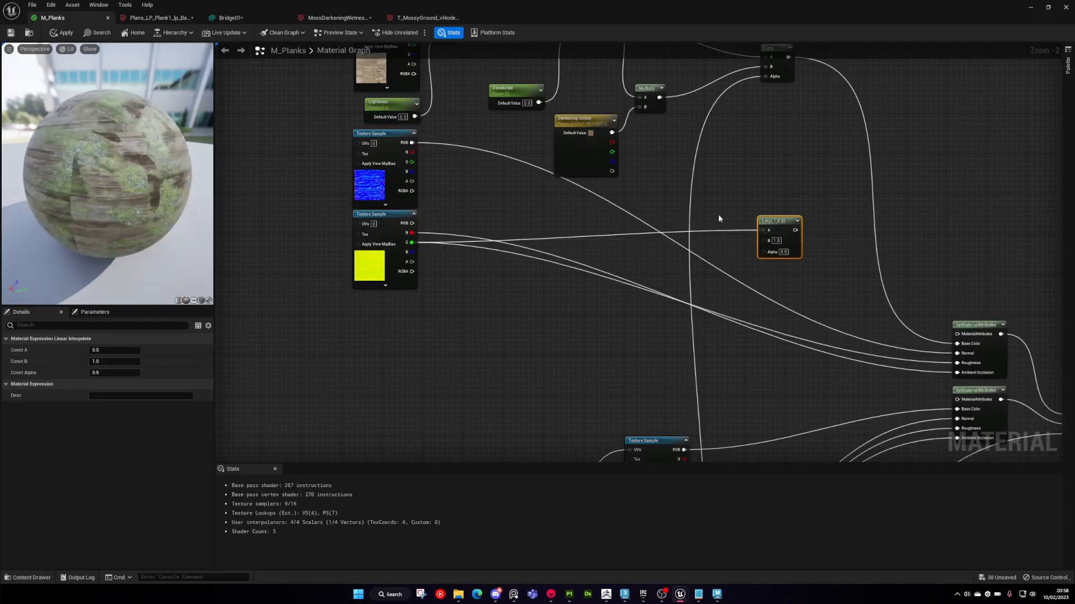
- Multiply the packed texture's green channel by a new scalar parameter named DarknessRoughness and feed the result into the Lerp's B input
left_click(629, 263)
key("m")
left_click(603, 329)
left_click_drag(412, 242, 520, 309)
left_click_drag(609, 342, 611, 343)
key("s")
left_click(532, 379)
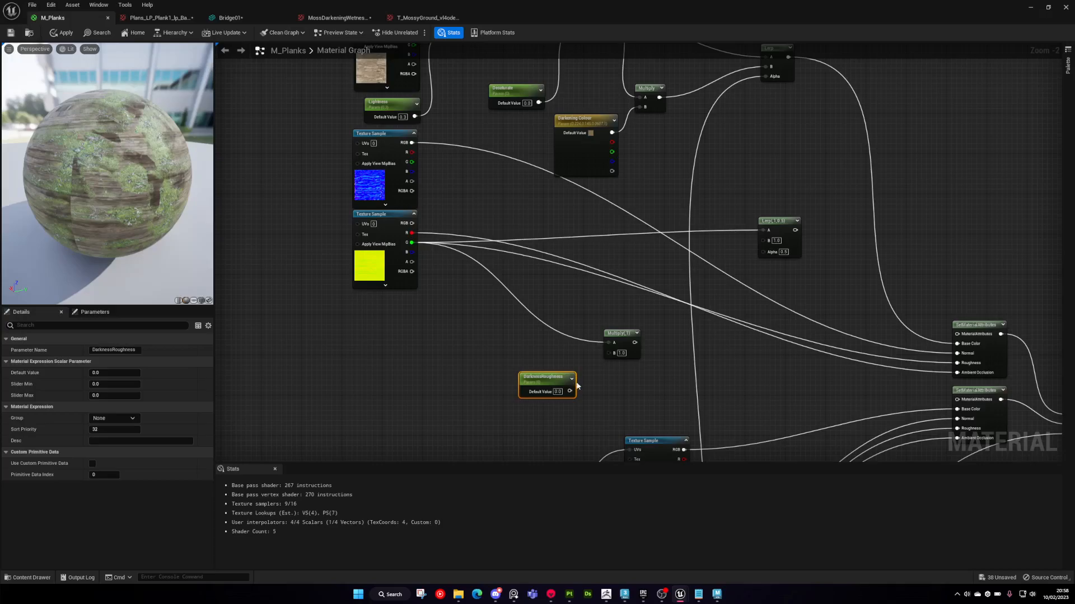
left_click_drag(573, 394, 765, 241)
- Connect the mask texture's green channel to the new Lerp's Alpha and the Lerp's output to the planks' Roughness attribute
scroll(788, 300, "down", 1)
right_click_drag(789, 303, 648, 51)
scroll(630, 196, "down", 1)
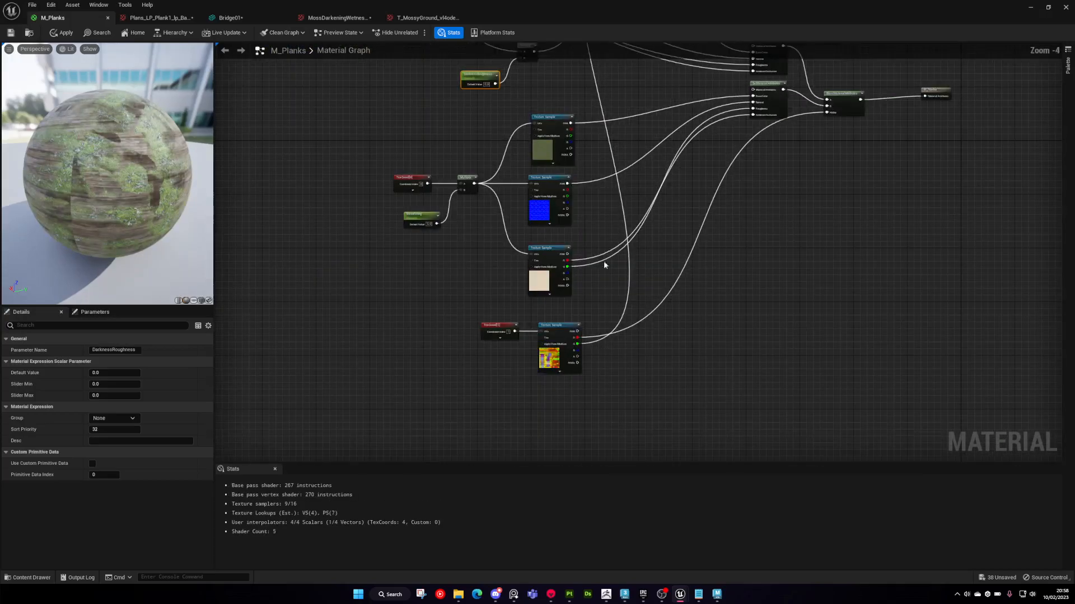
scroll(576, 325, "up", 2)
left_click_drag(575, 358, 848, 342)
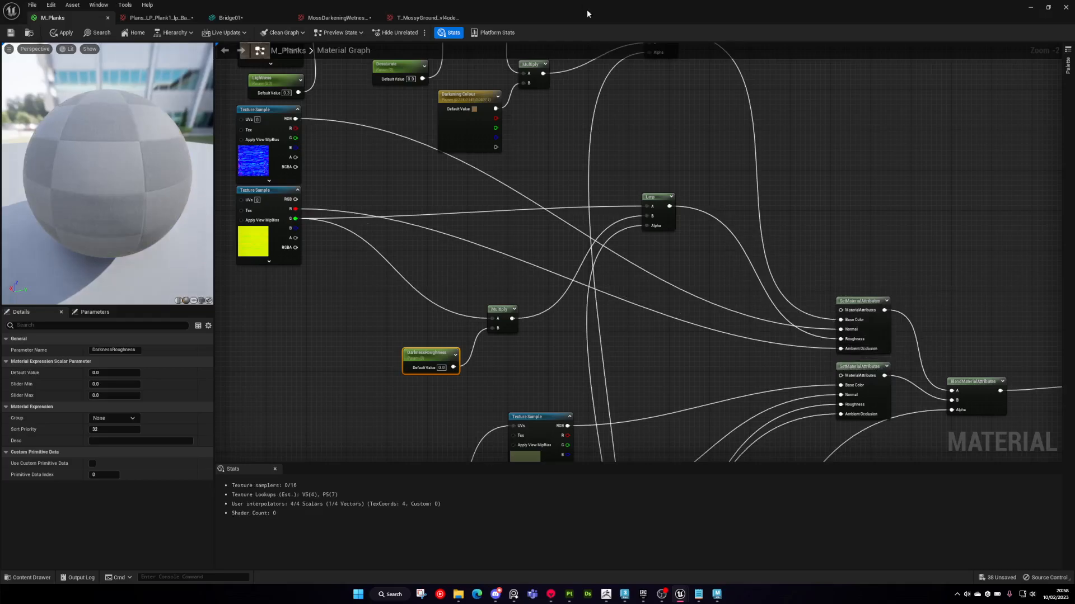
- Shrink the material editor, save M_Planks and inspect the roughness of the bridge planks up close
double_click(587, 12)
left_click(536, 223)
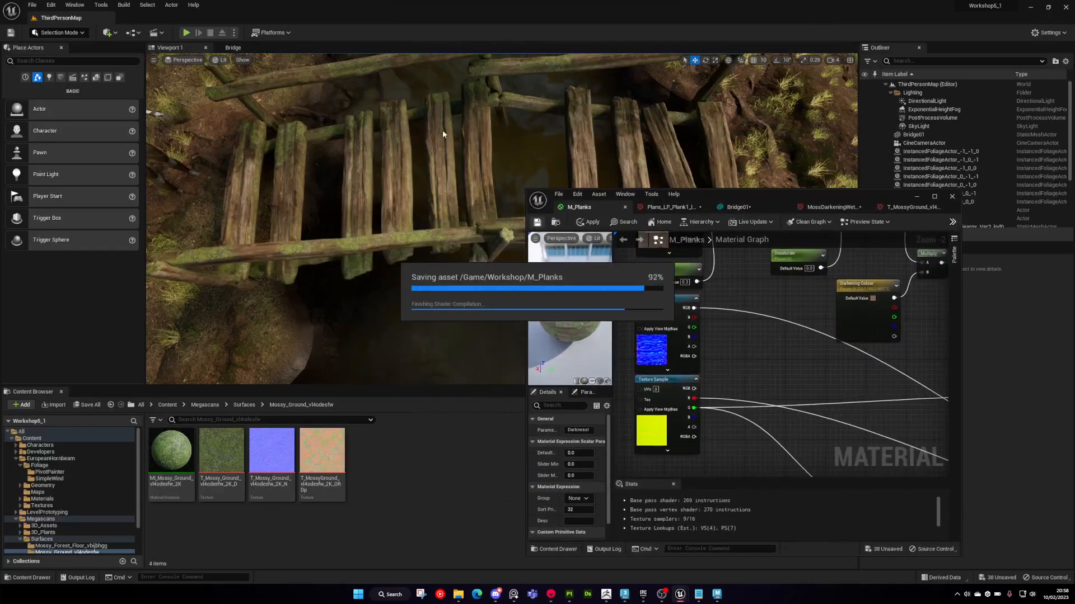
key("w")
right_click_drag(558, 129, 643, 73)
key("w")
key("w")
key("w")
key("s")
- Try DarknessRoughness default values of 1 and 0.5, and settle on 0.3
right_click_drag(775, 350, 647, 323)
scroll(663, 325, "down", 2)
right_click_drag(804, 331, 857, 258)
right_click_drag(726, 422, 780, 382)
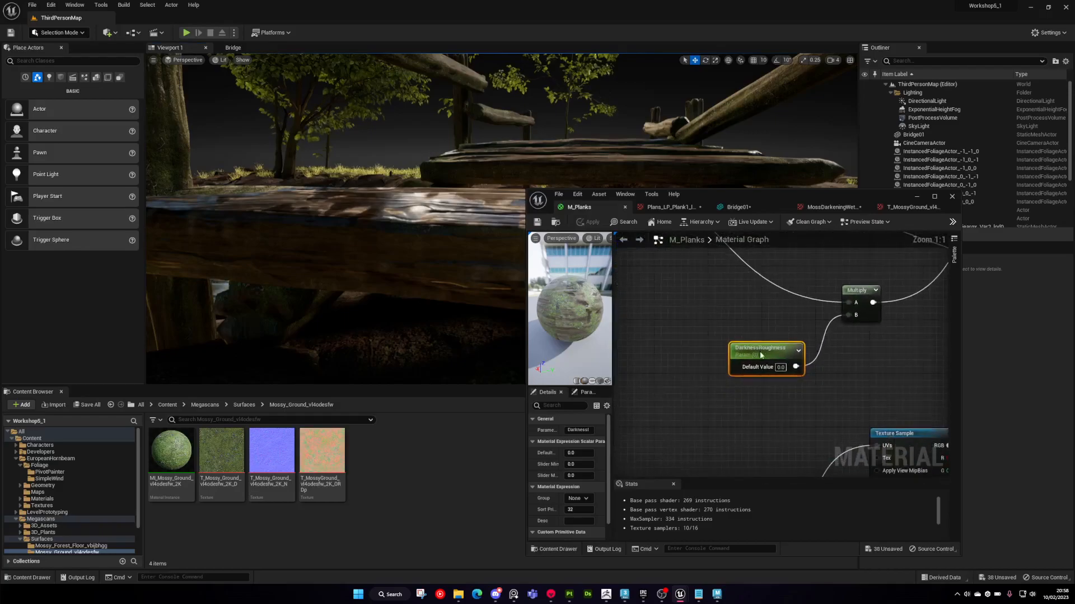
left_click(572, 453)
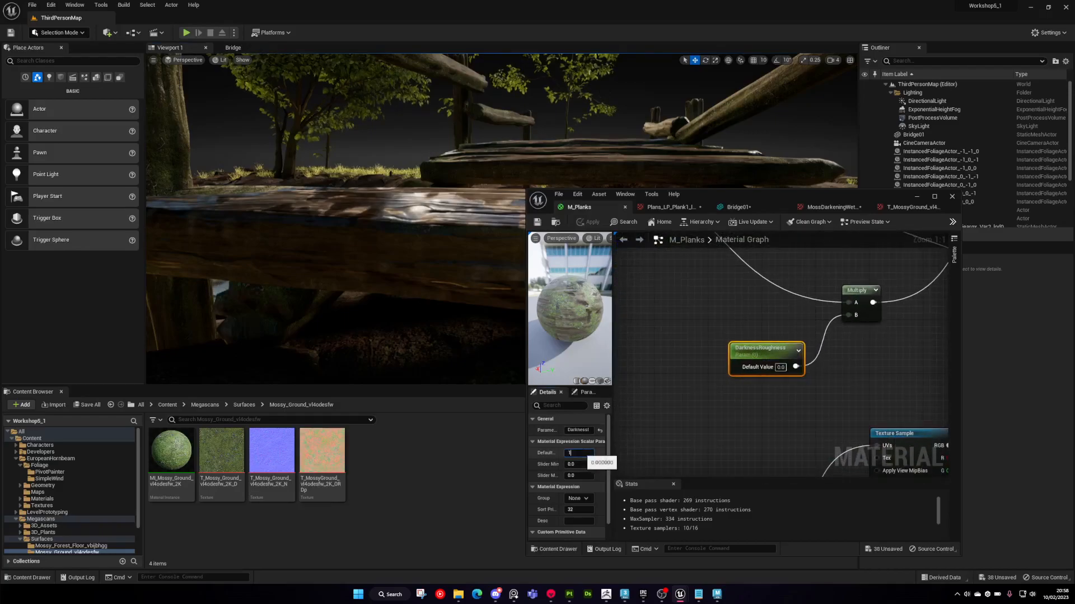
type("1")
key("Return")
type("0.5")
key("Return")
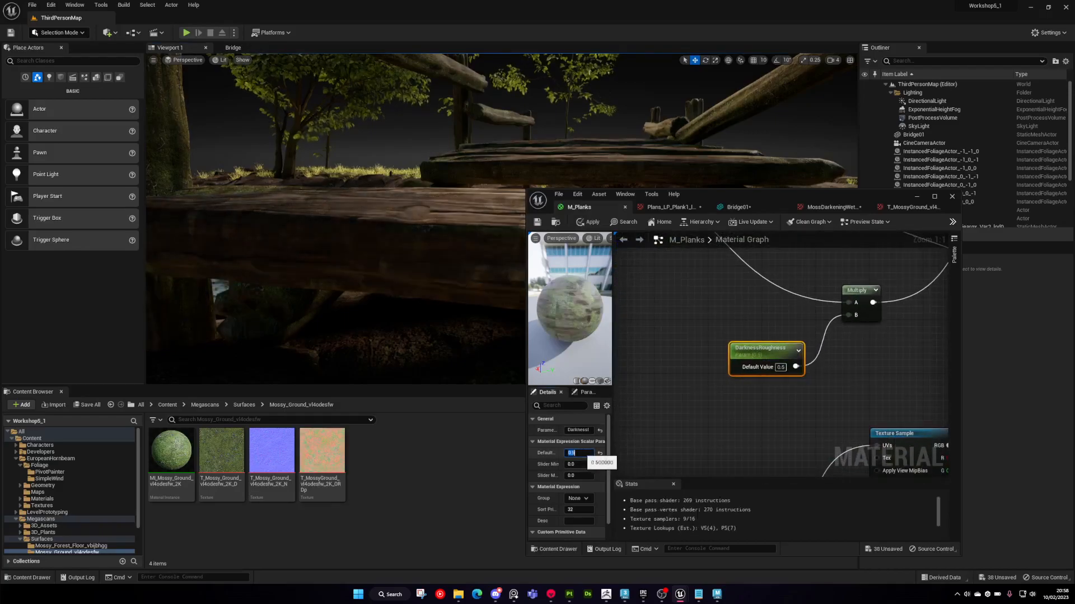
type("0.3")
key("Return")
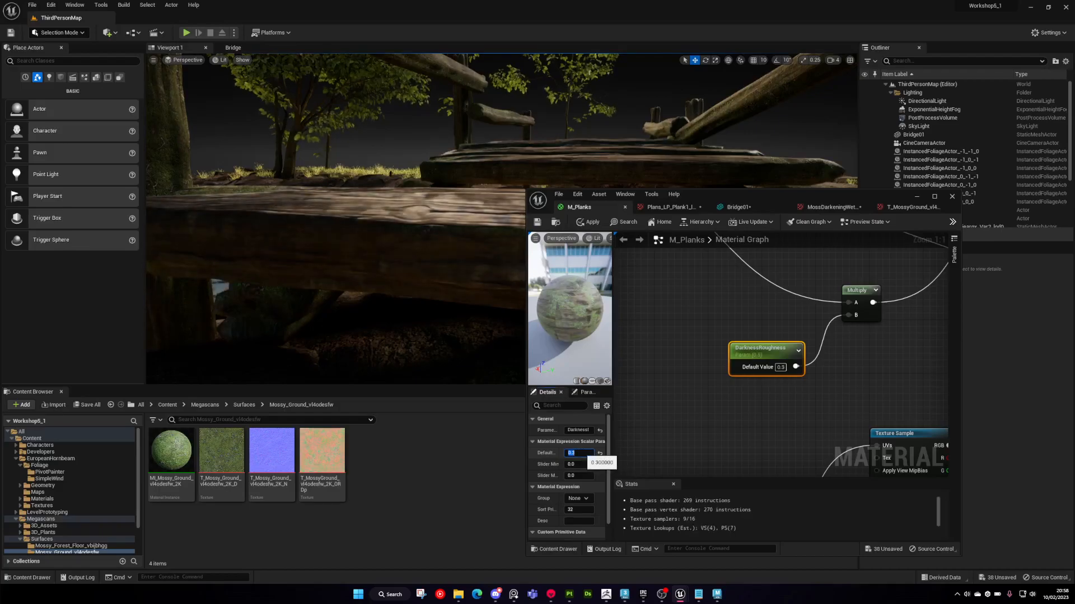
- Maximize the material editor and examine the roughness nodes and the mask texture's channel connections
right_click_drag(359, 224, 319, 268)
right_click_drag(888, 368, 717, 334)
scroll(744, 364, "down", 2)
scroll(743, 366, "down", 2)
left_click_drag(832, 193, 794, 3)
right_click_drag(578, 273, 787, 348)
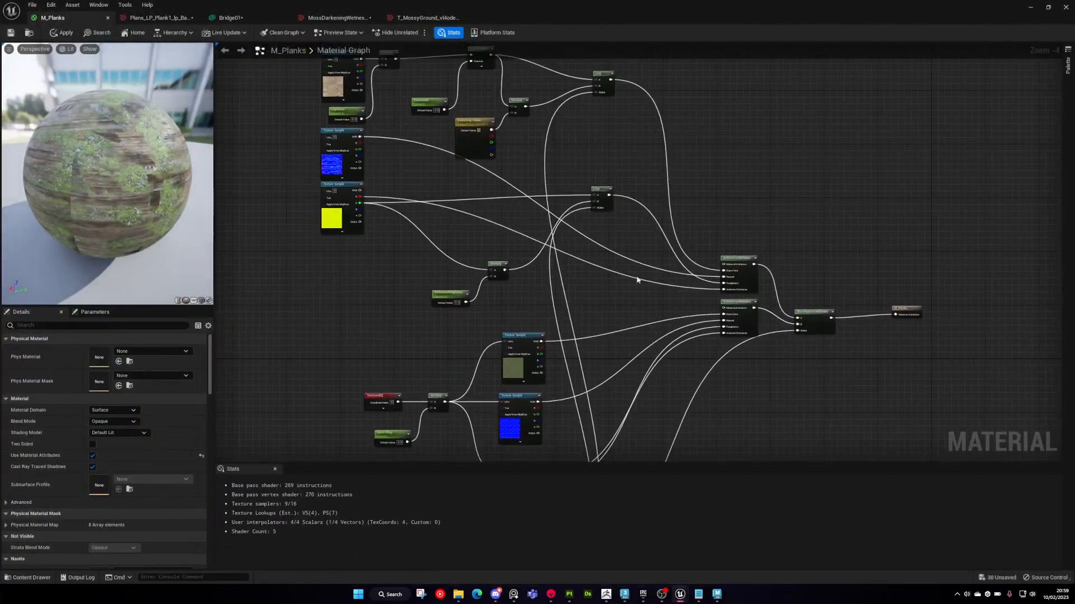
right_click_drag(616, 202, 605, 218)
right_click_drag(691, 321, 672, 140)
scroll(500, 401, "up", 3)
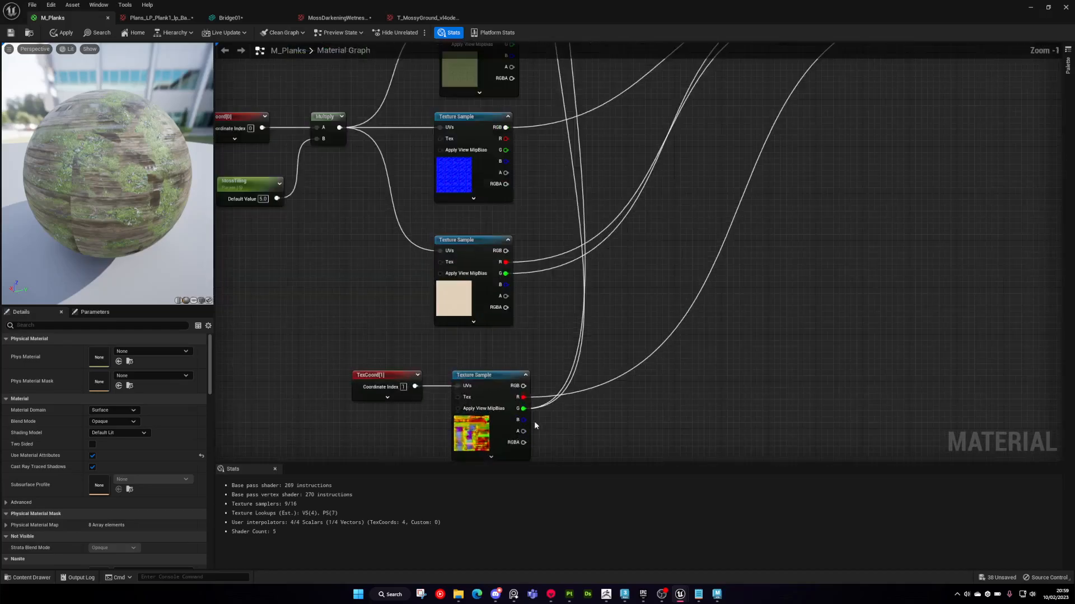
- Rearrange the roughness Lerp, Multiply and DarknessRoughness nodes and place a duplicate set of them beside the originals
right_click_drag(718, 202, 638, 369)
scroll(637, 367, "down", 2)
right_click_drag(557, 68, 517, 215)
right_click_drag(408, 287, 545, 287)
left_click_drag(513, 281, 510, 238)
left_click_drag(651, 180, 577, 197)
left_click_drag(453, 326, 573, 197)
key("ctrl+d")
left_click_drag(656, 186, 724, 225)
- Chain the duplicated Lerp after the first roughness Lerp and connect its output to the planks' Roughness attribute
scroll(645, 205, "up", 2)
left_click_drag(576, 203, 567, 237)
right_click_drag(730, 137, 638, 436)
scroll(609, 242, "up", 1)
left_click_drag(609, 247, 733, 359)
- Rename the duplicated DarknessRoughness parameter to WetnessRoughness
left_click(415, 349)
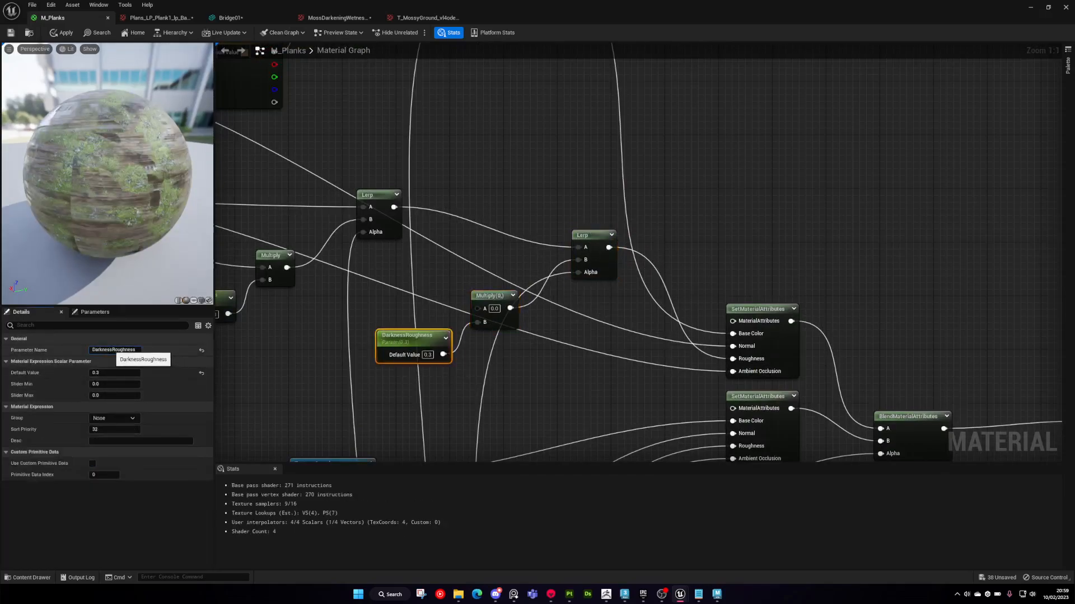
left_click_drag(111, 350, 88, 350)
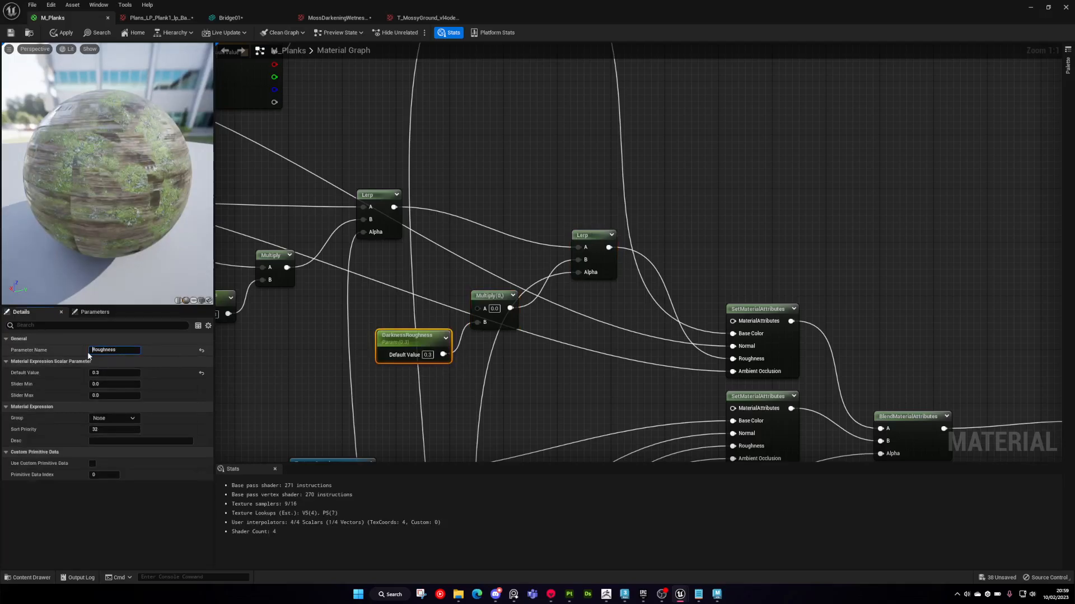
key("Return")
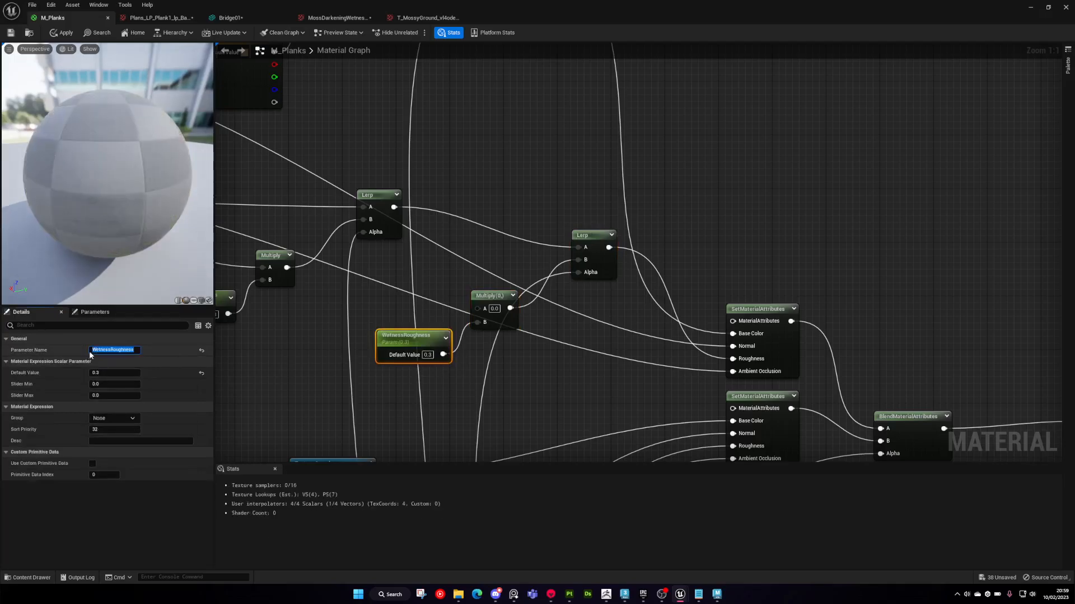
- Save M_Planks and shrink the material editor to inspect the bridge in the level
left_click(11, 32)
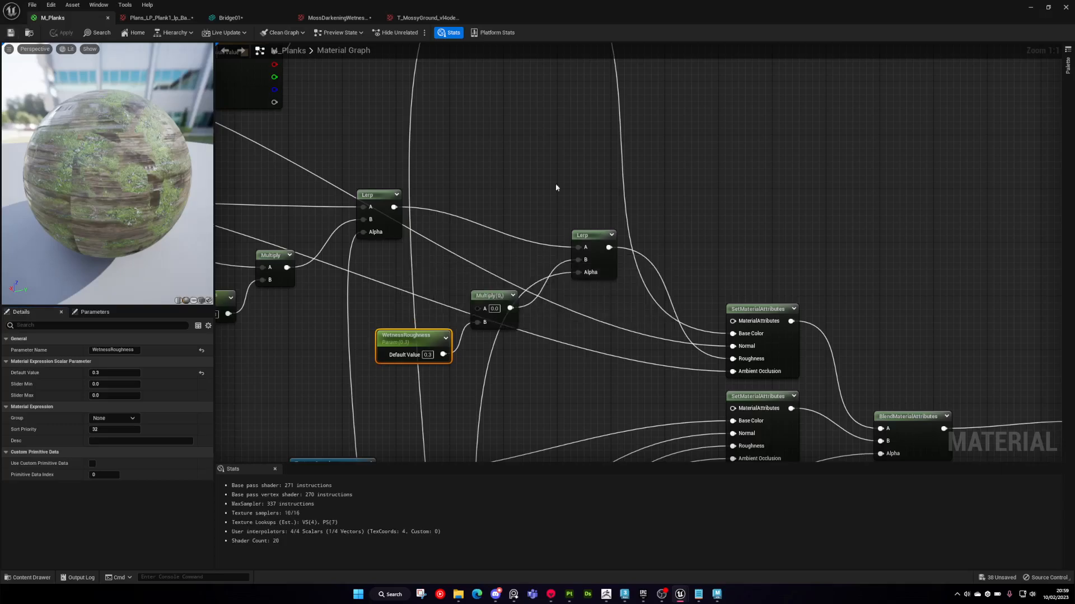
left_click_drag(557, 16, 772, 275)
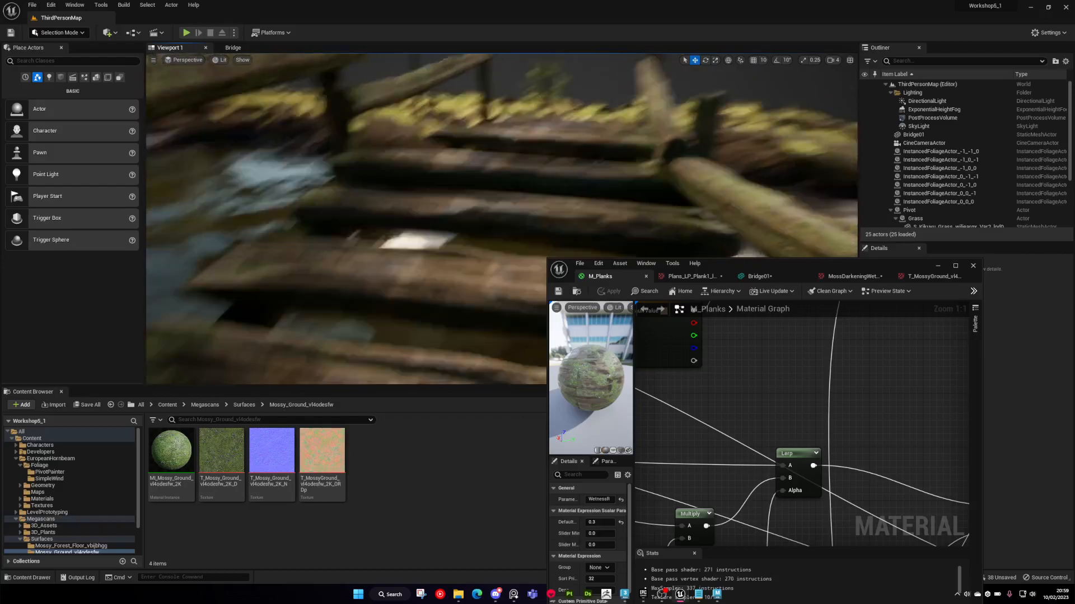
right_click_drag(870, 413, 893, 359)
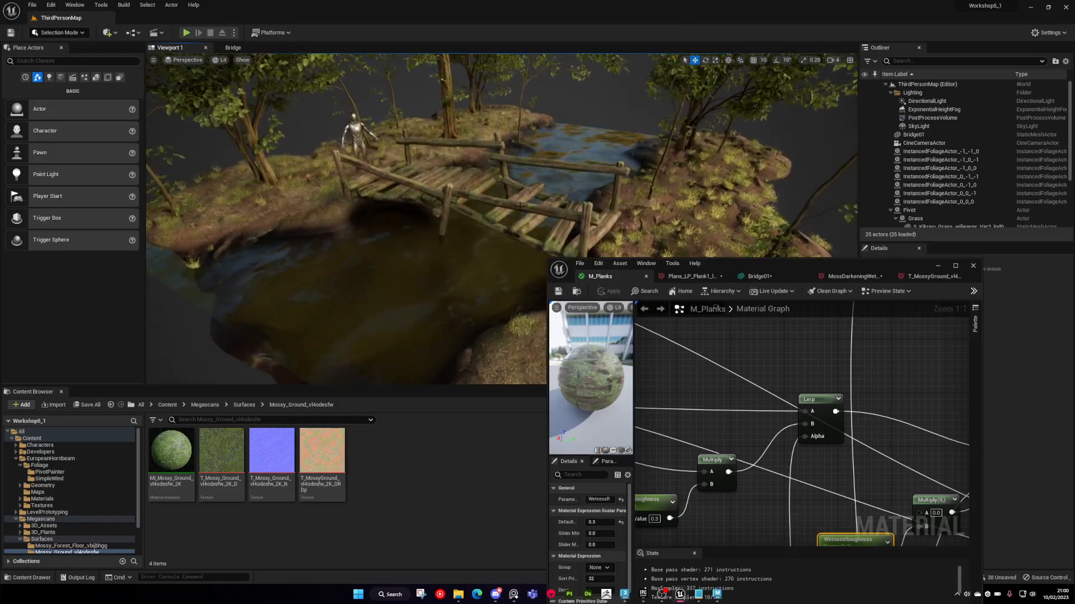
- Duplicate the bridge to X about 269, shift the original away from it along X, and select the copy
left_click(470, 188)
right_click_drag(471, 188, 414, 210)
left_click_drag(494, 195, 594, 180, "alt")
left_click(503, 188)
left_click_drag(503, 197, 466, 204)
left_click(585, 167)
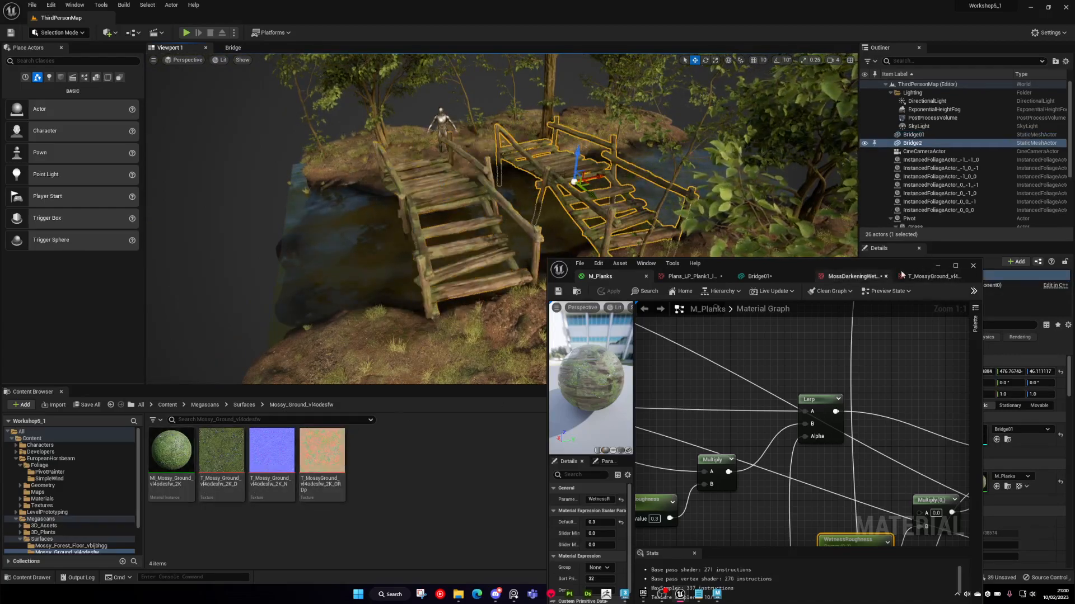
- Duplicate M_Planks in the Workshop folder as M_Planks1 and assign it to the copied bridge
left_click(938, 266)
left_click(1008, 439)
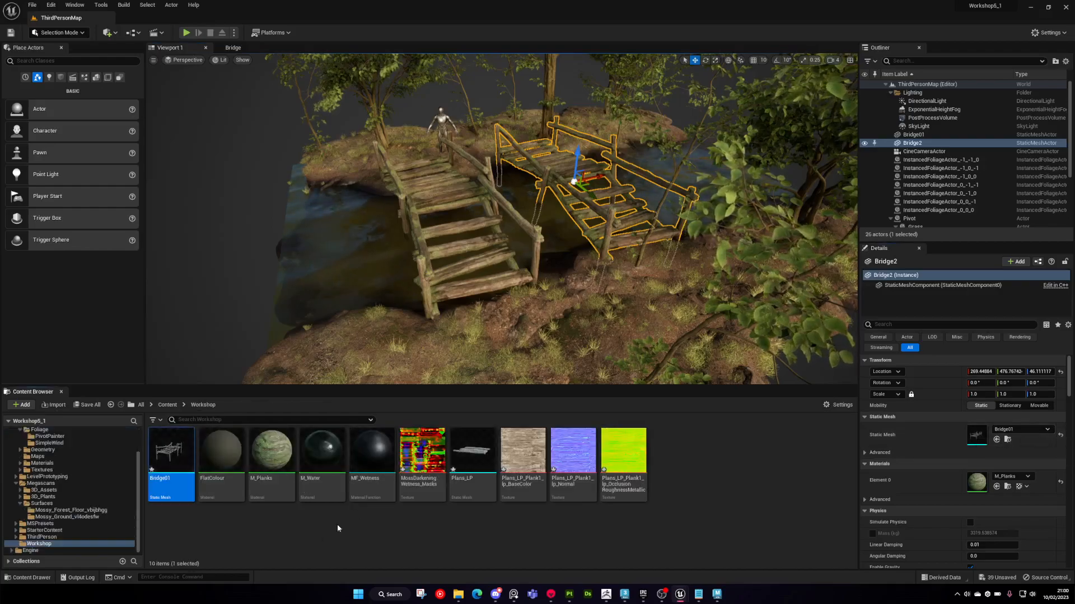
left_click(262, 479)
key("ctrl+d")
key("Return")
- Open M_Planks1 in the maximized material editor and delete its desaturation, darkening and roughness blending nodes
double_click(322, 459)
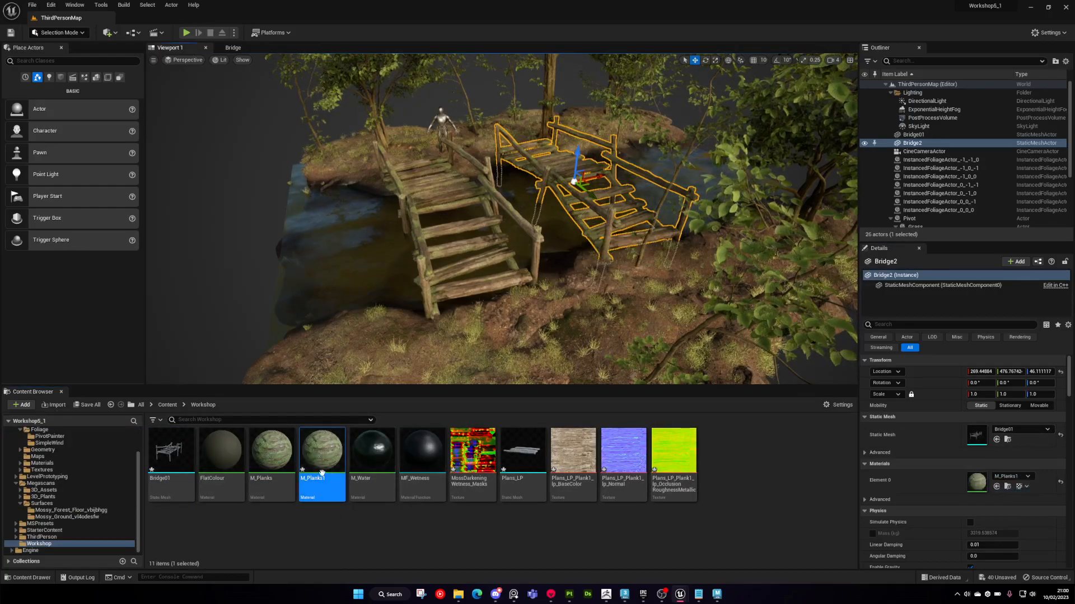
left_click_drag(862, 261, 806, 2)
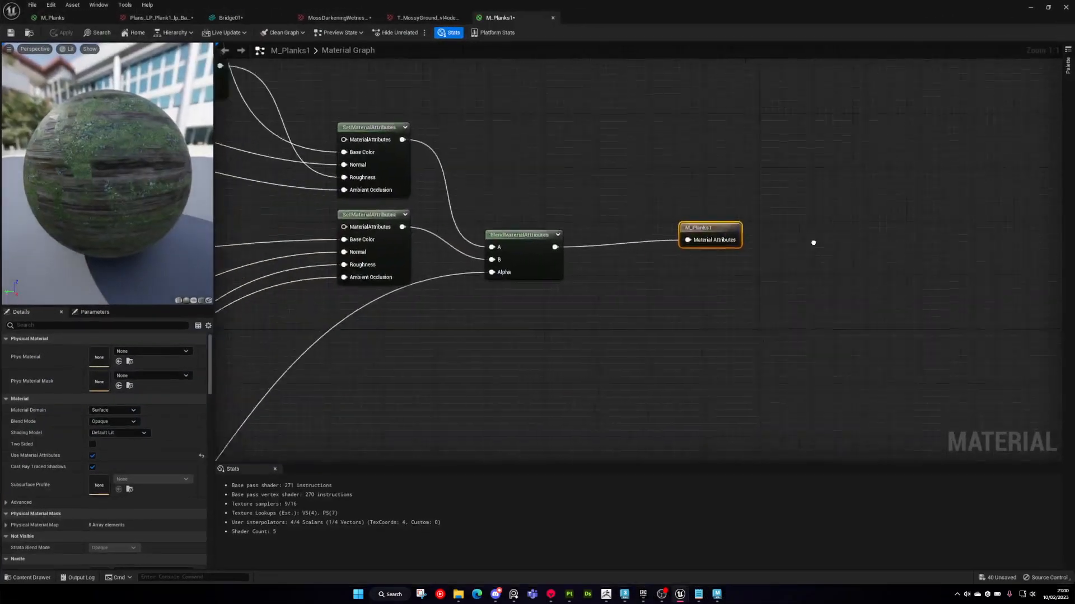
right_click_drag(818, 284, 853, 311)
right_click_drag(516, 213, 575, 269)
scroll(590, 269, "down", 2)
scroll(585, 213, "up", 1)
left_click_drag(423, 79, 706, 314)
key("Delete")
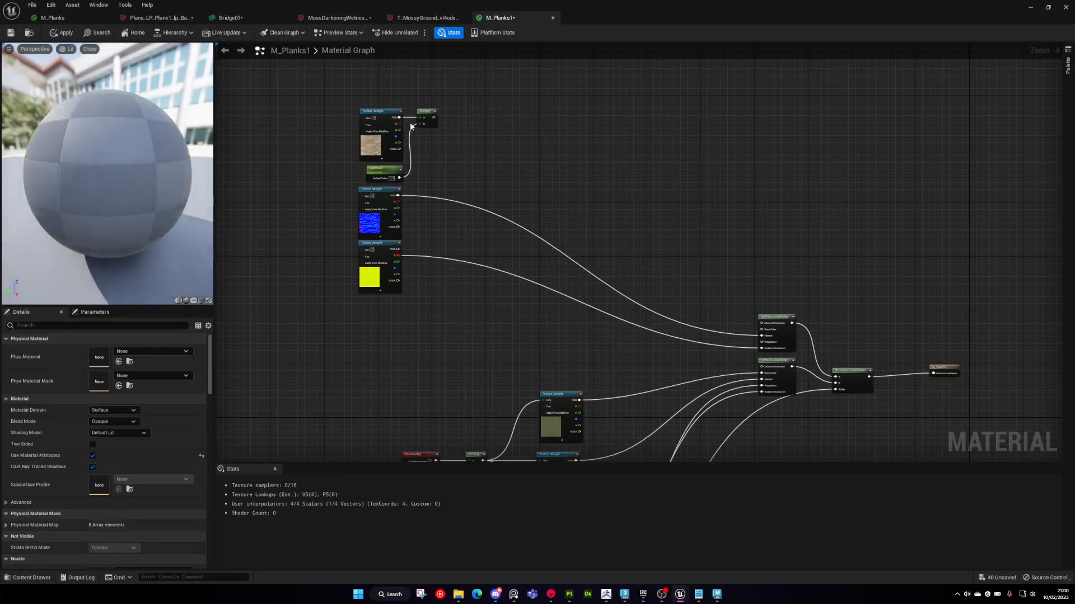
- Connect the lightness Multiply to the planks' Base Color and the packed texture's green channel to Roughness
scroll(413, 123, "up", 1)
left_click_drag(440, 116, 883, 401)
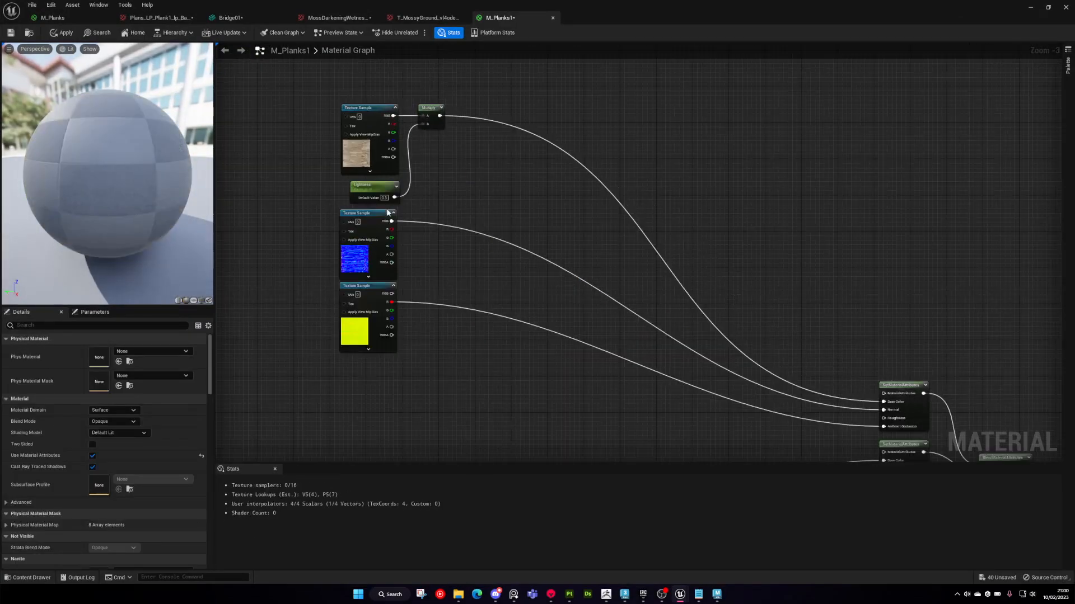
left_click_drag(392, 311, 890, 424)
- Wire the planks' SetMaterialAttributes directly into M_Planks1's Material Attributes, bypassing the moss blend, and save the material
right_click_drag(890, 425, 672, 281)
left_click_drag(706, 248, 899, 316)
left_click_drag(697, 11, 711, 184)
key("ctrl+s")
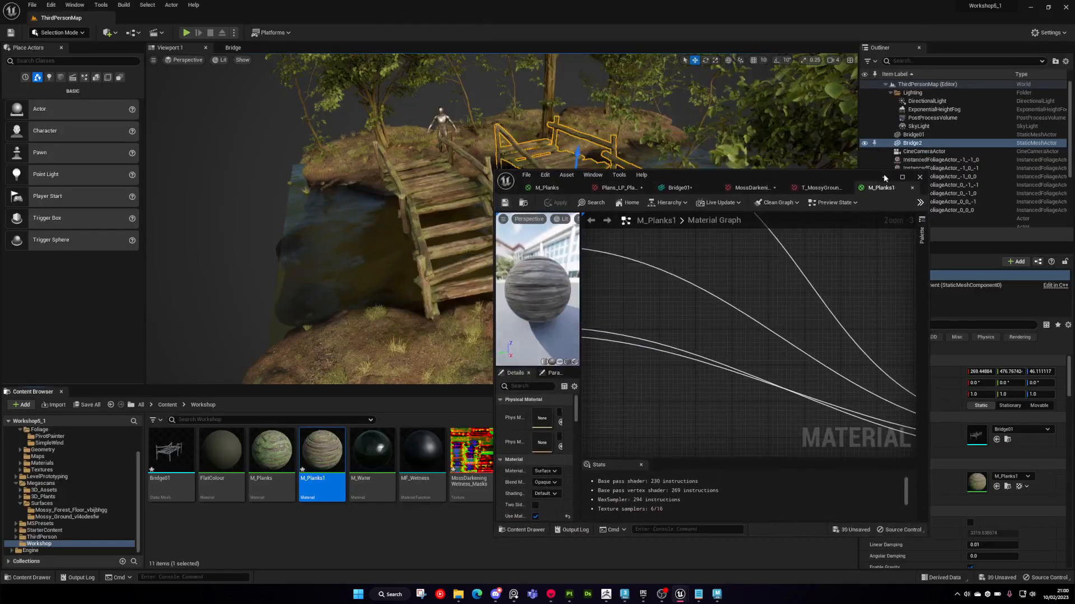
- Minimize the material editor, clear the selection and compare the plain bridge with the mossy bridge from several angles
left_click(883, 175)
right_click_drag(597, 277, 483, 288)
key("Escape")
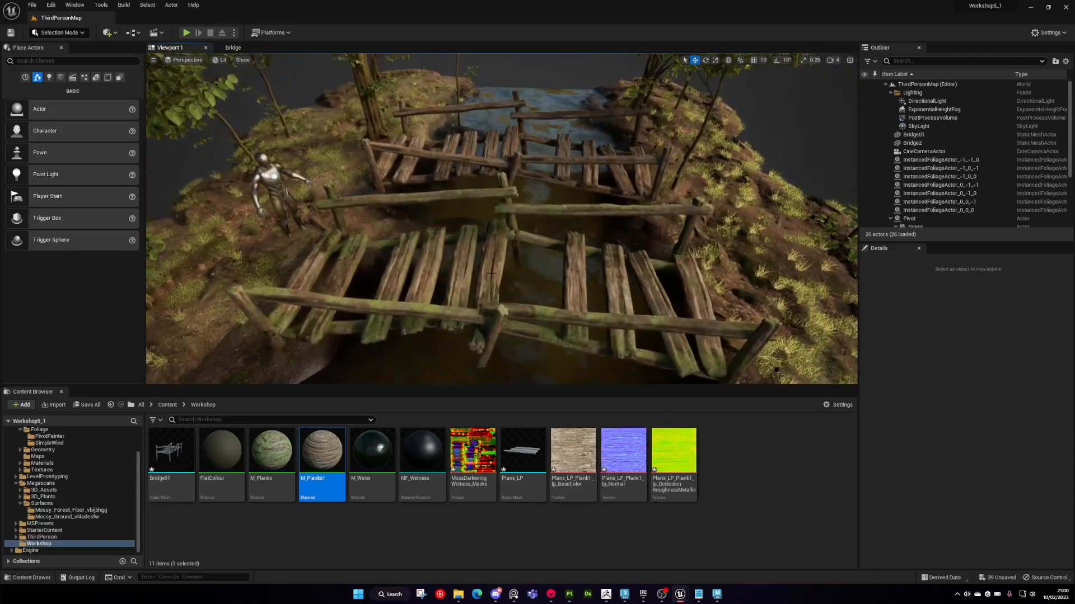
mouse_move(552, 297)
right_mouse_down()
mouse_move(482, 300)
mouse_move(504, 319)
mouse_move(473, 322)
mouse_move(558, 295)
right_mouse_up()
mouse_move(497, 282)
right_mouse_down()
mouse_move(540, 263)
mouse_move(526, 276)
mouse_move(557, 282)
mouse_move(520, 278)
mouse_move(510, 302)
mouse_move(501, 294)
mouse_move(515, 272)
right_mouse_up()
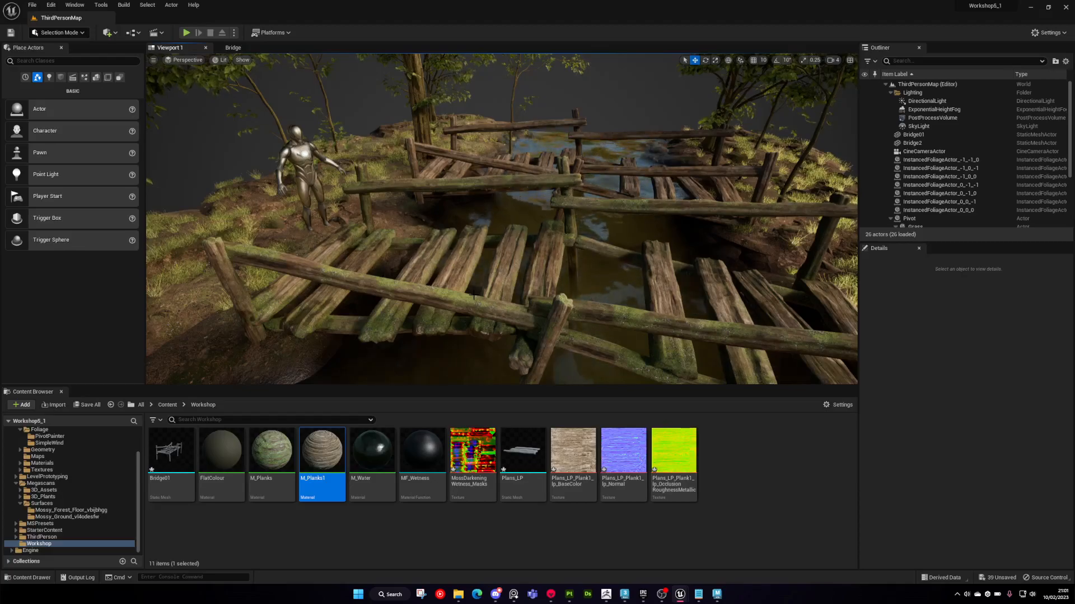
right_click_drag(479, 297, 473, 291)
- Delete the copied bridge that uses M_Planks1 from the level
mouse_move(588, 202)
right_mouse_down()
mouse_move(579, 223)
mouse_move(589, 202)
right_mouse_up()
left_click(588, 201)
key("Delete")
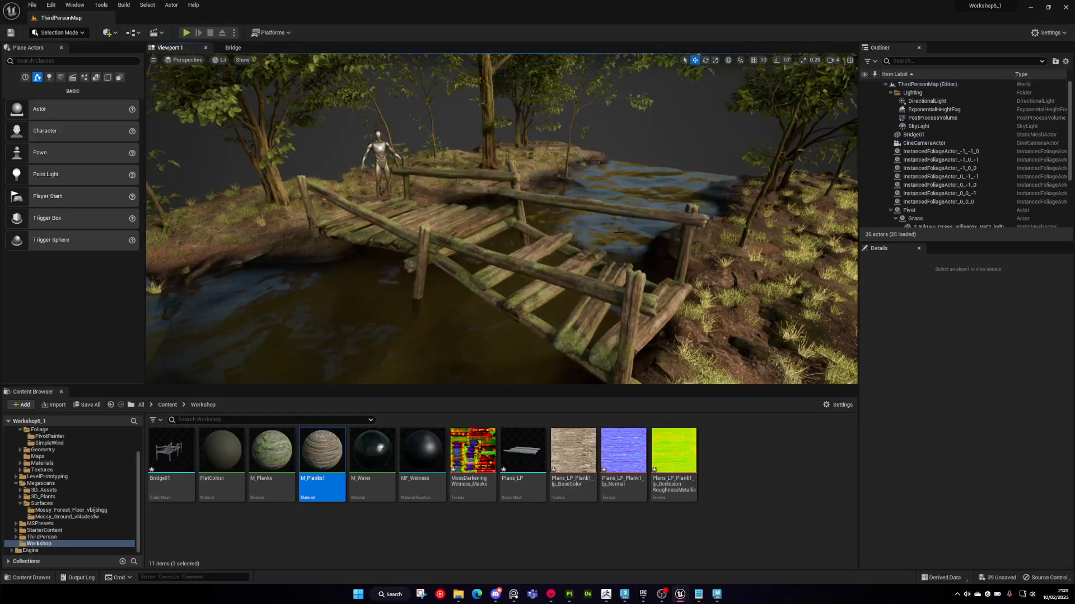
- Move the remaining bridge back across the stream near the mannequin, to X about 16.7
left_click(534, 253)
right_click_drag(533, 253, 519, 262)
left_click_drag(552, 205, 609, 193)
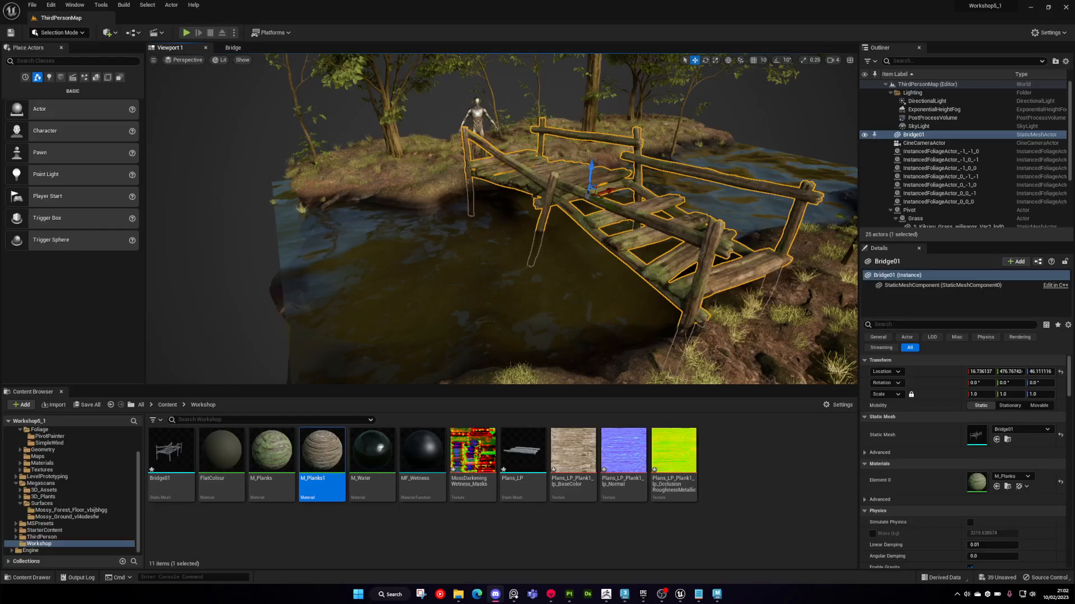
left_click(771, 502)
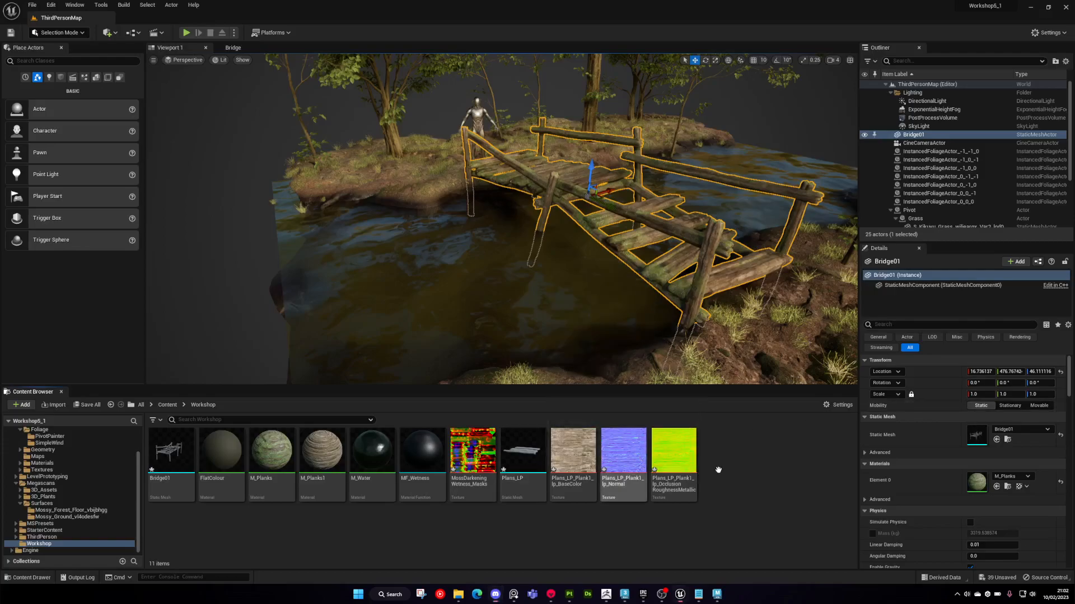
- Deselect the bridge and inspect the finished mossy planks over the water from several viewpoints
right_click_drag(604, 245, 604, 244)
key("Escape")
right_click_drag(574, 279, 575, 277)
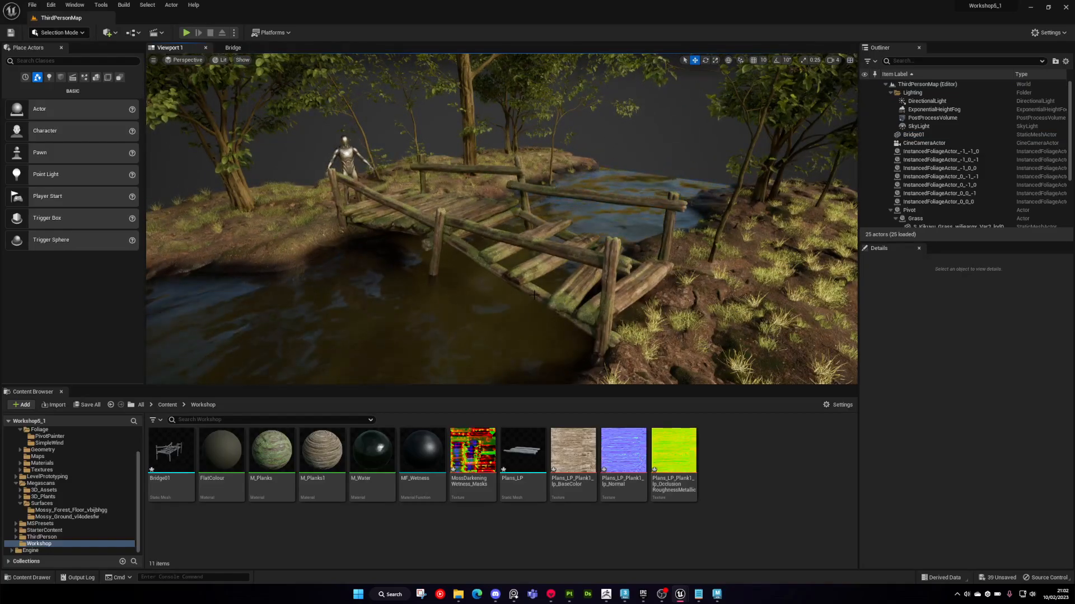
right_click_drag(534, 290, 490, 295)
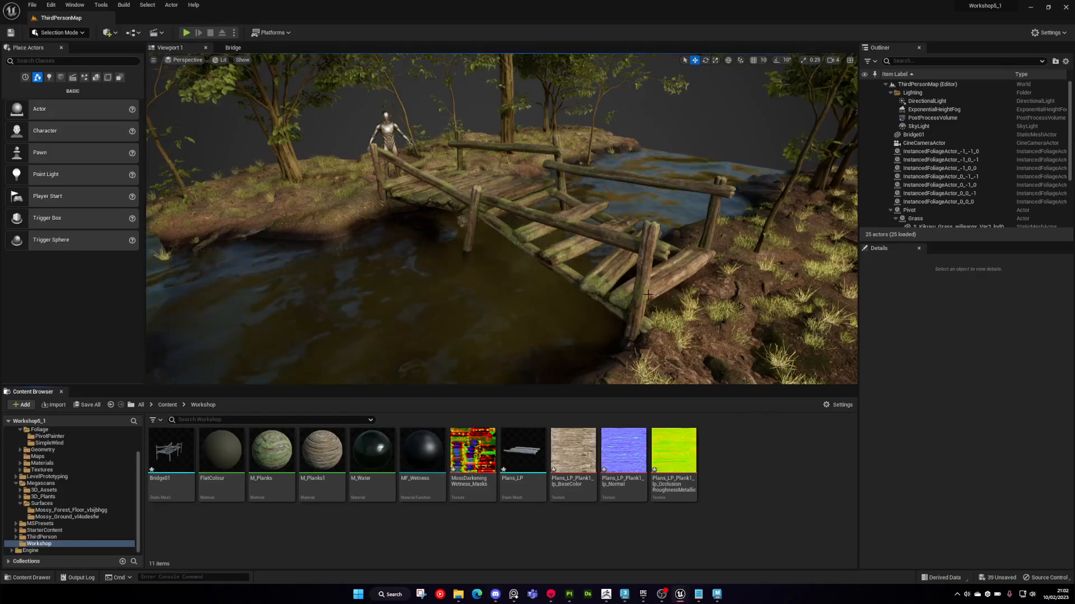
key("w")
right_click_drag(647, 294, 675, 311)
key("s")
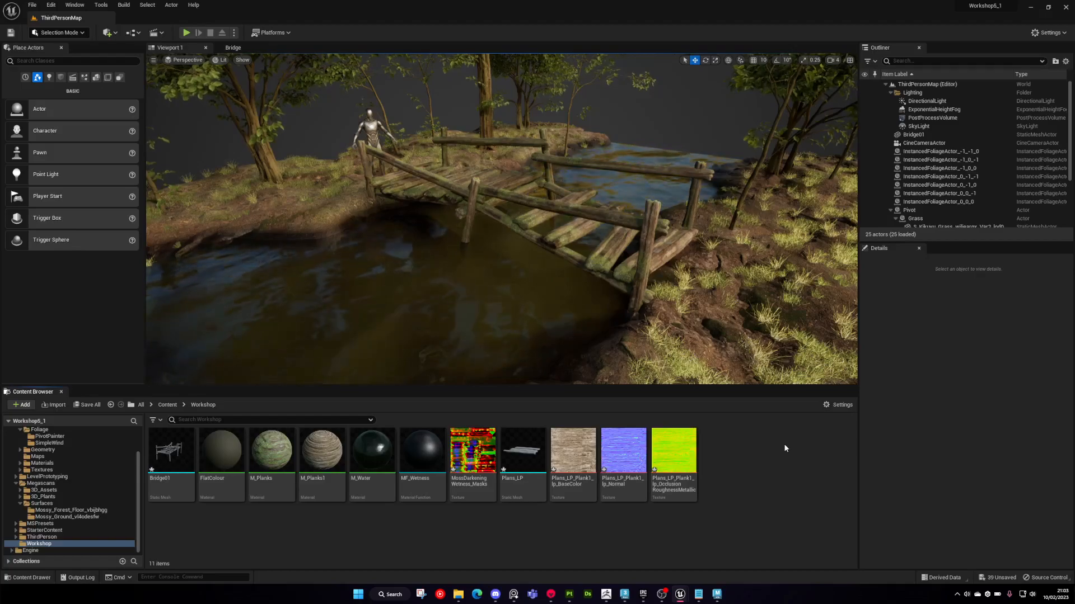
key("w")
right_click_drag(651, 275, 669, 269)
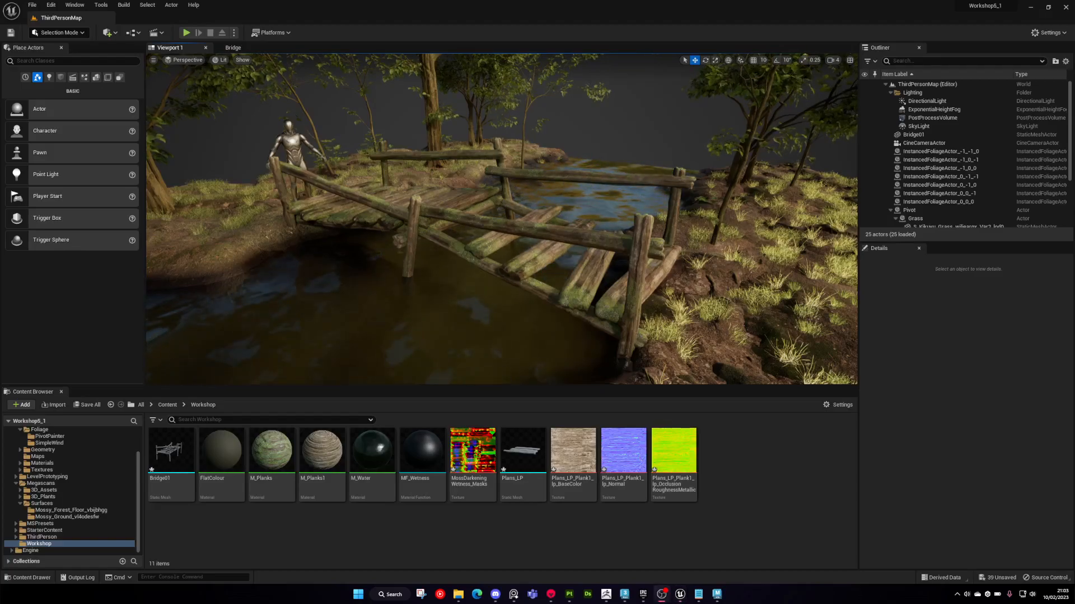
left_click_drag(1074, 476, 488, 55)
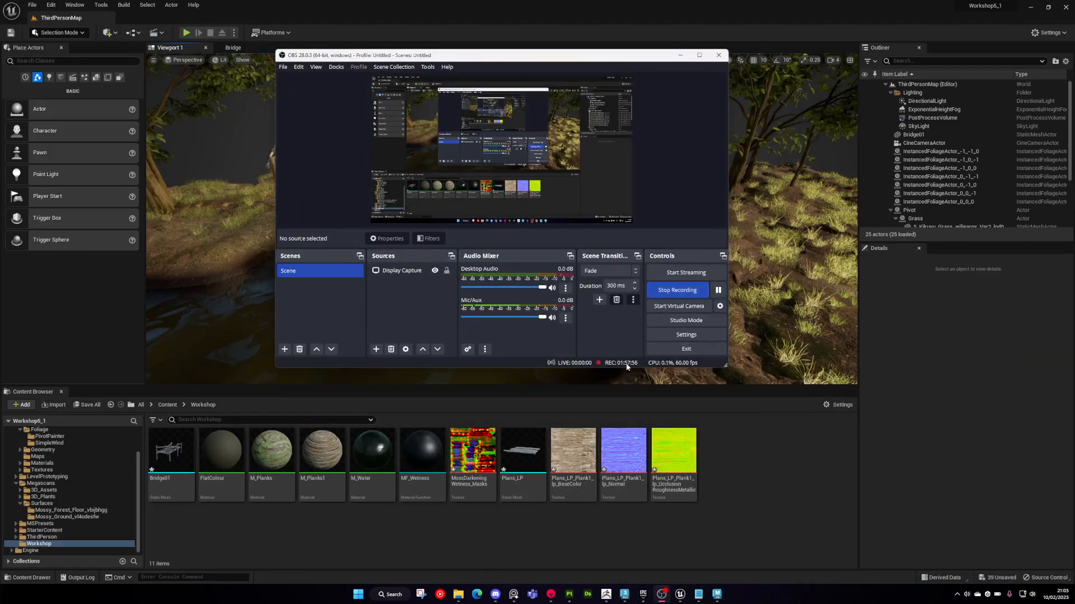
left_click_drag(568, 55, 1074, 358)
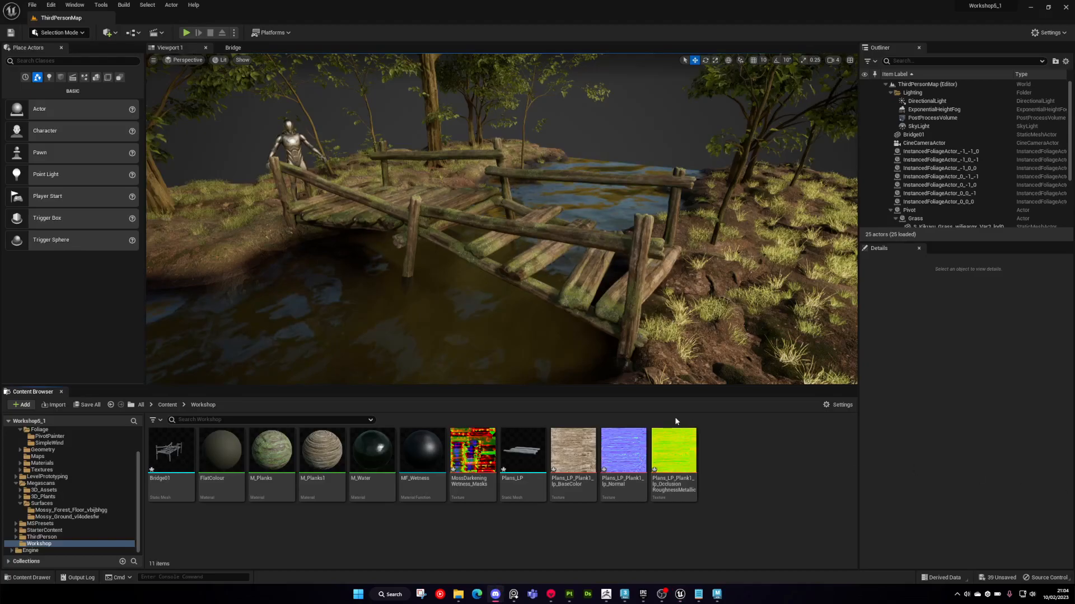
- Select the stream's water plane and open its M_Water material maximized at the Single Layer Water Material node
right_click_drag(499, 313, 526, 313)
left_click(505, 312)
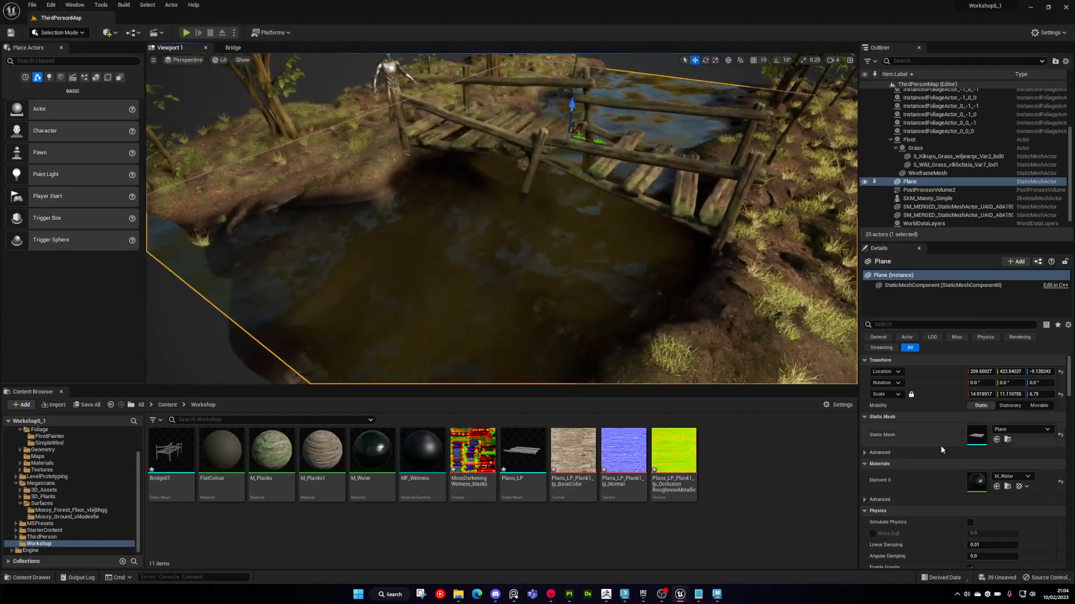
double_click(977, 480)
left_click_drag(761, 173, 708, 4)
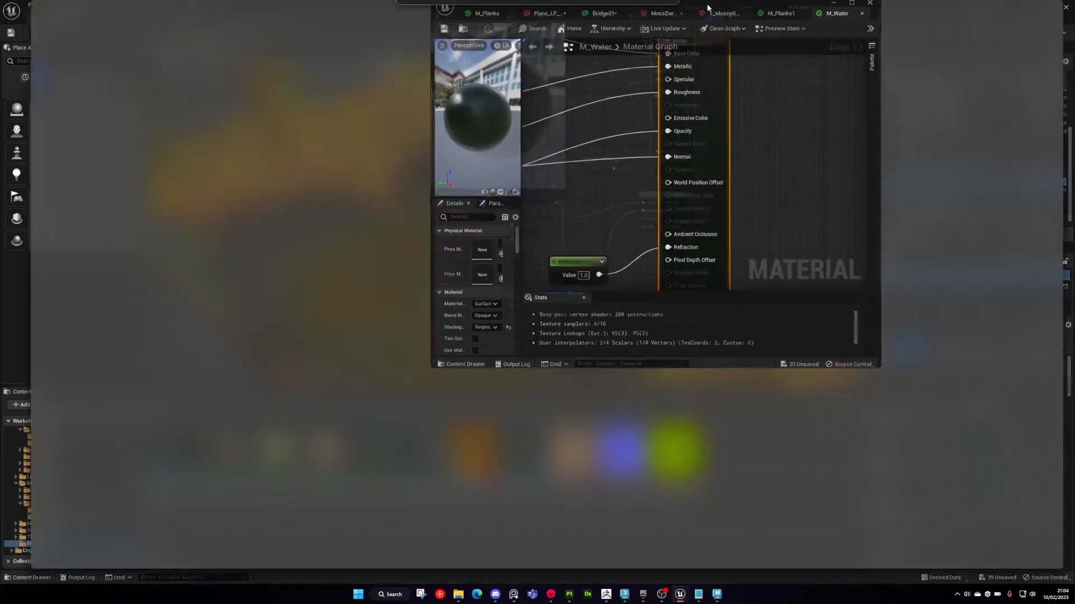
right_click_drag(596, 263, 686, 221)
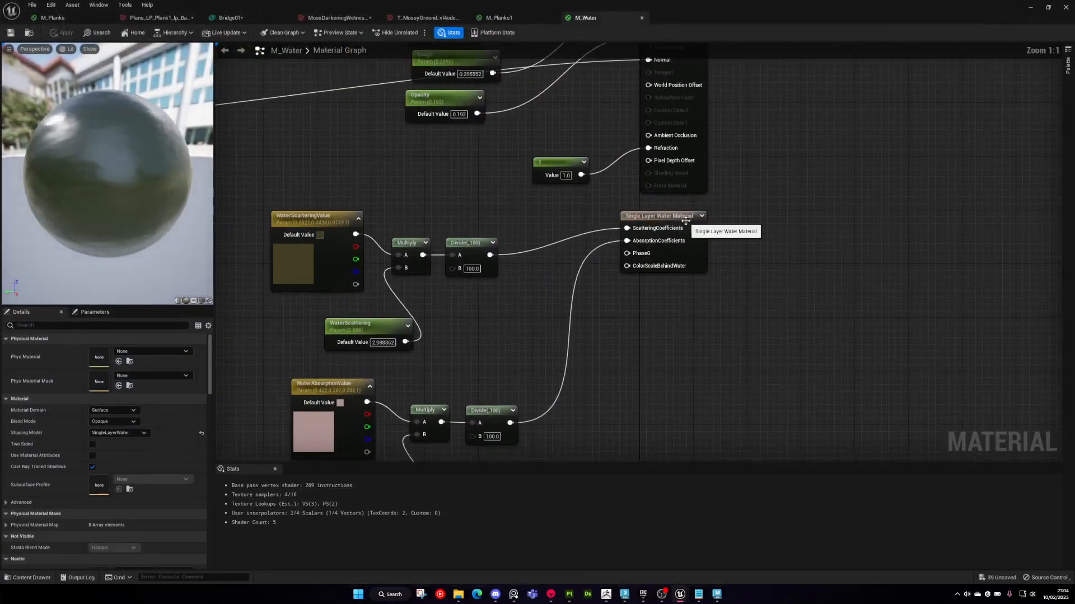
left_click_drag(686, 221, 692, 221)
left_click(637, 365)
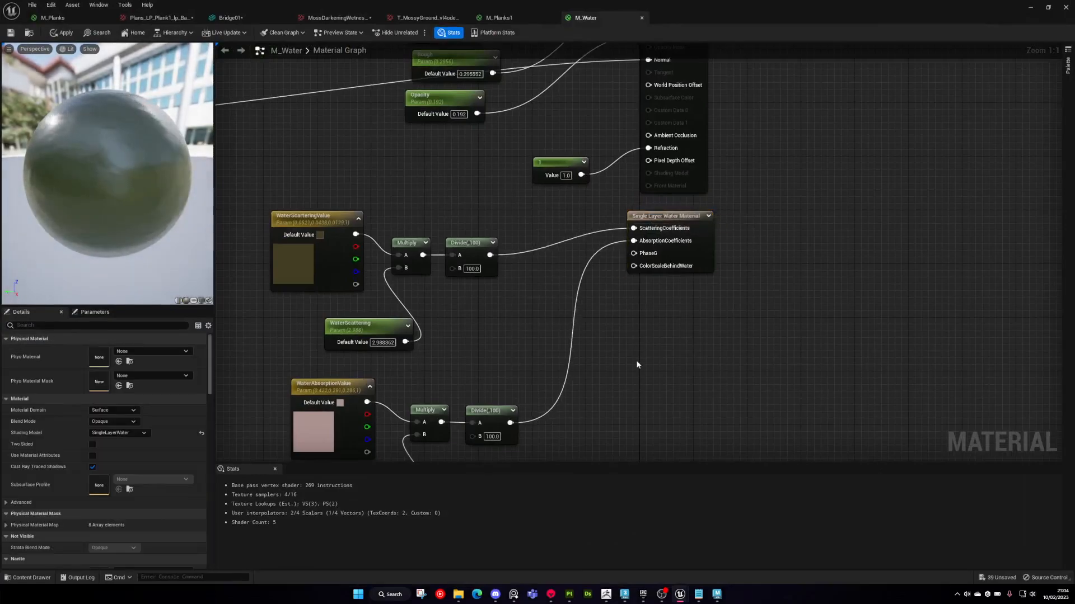
right_click_drag(692, 331, 594, 297)
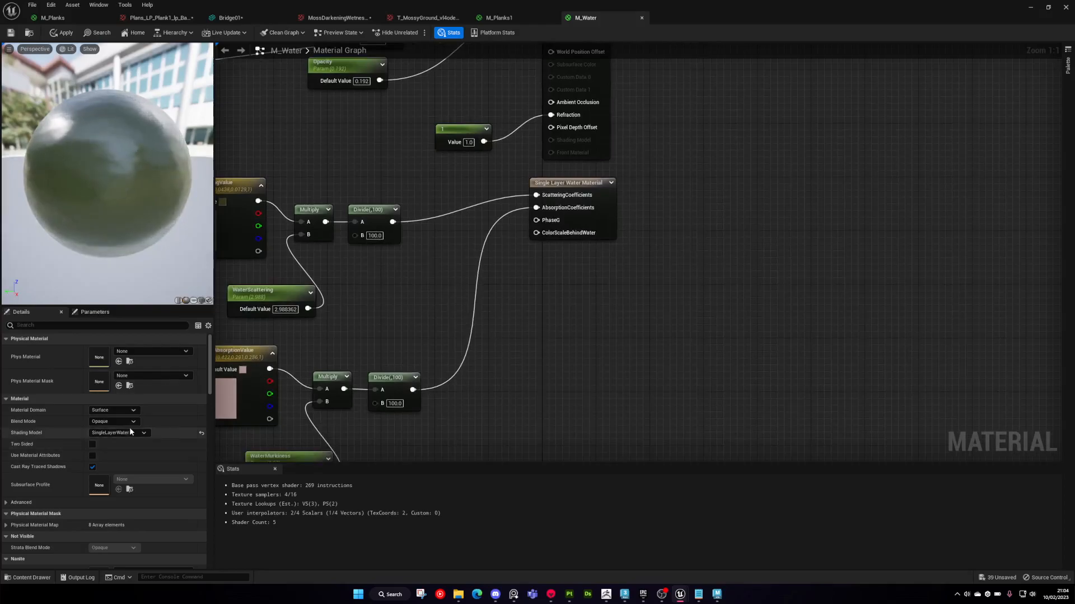
- Try the Default Lit shading model on M_Water, undo it and keep SingleLayerWater selected
left_click(120, 433)
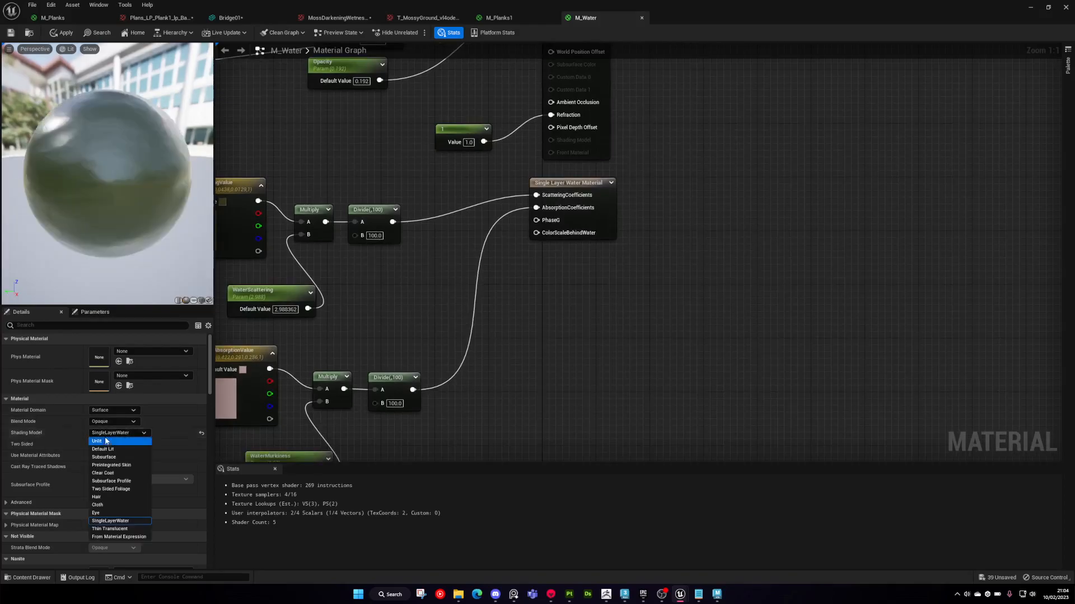
left_click(103, 449)
left_click(111, 434)
right_click_drag(617, 208, 639, 232)
key("ctrl+z")
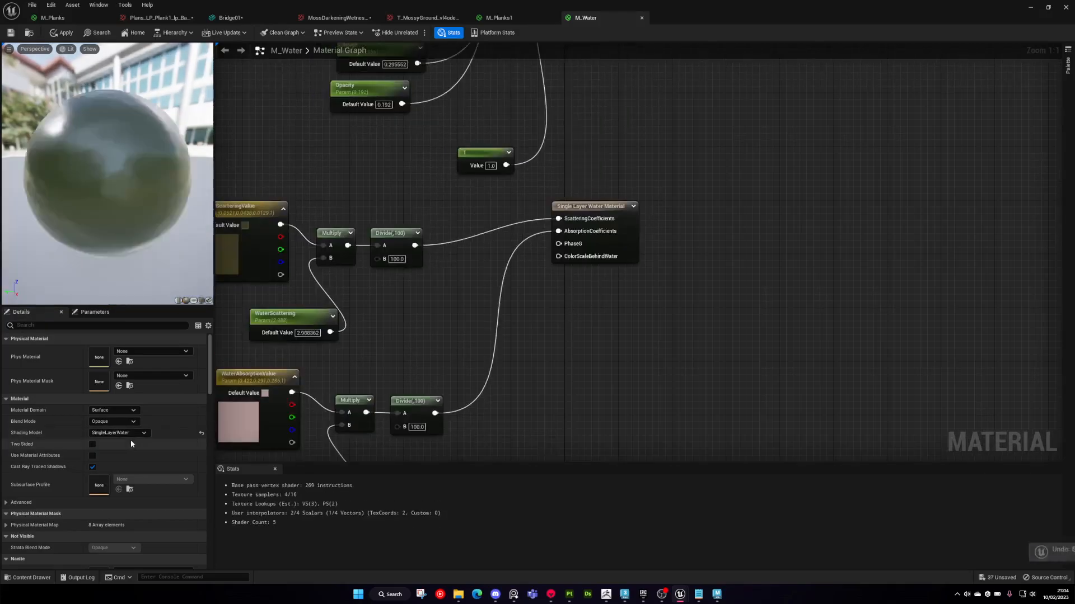
left_click(121, 433)
left_click(106, 521)
right_click_drag(508, 291, 626, 293)
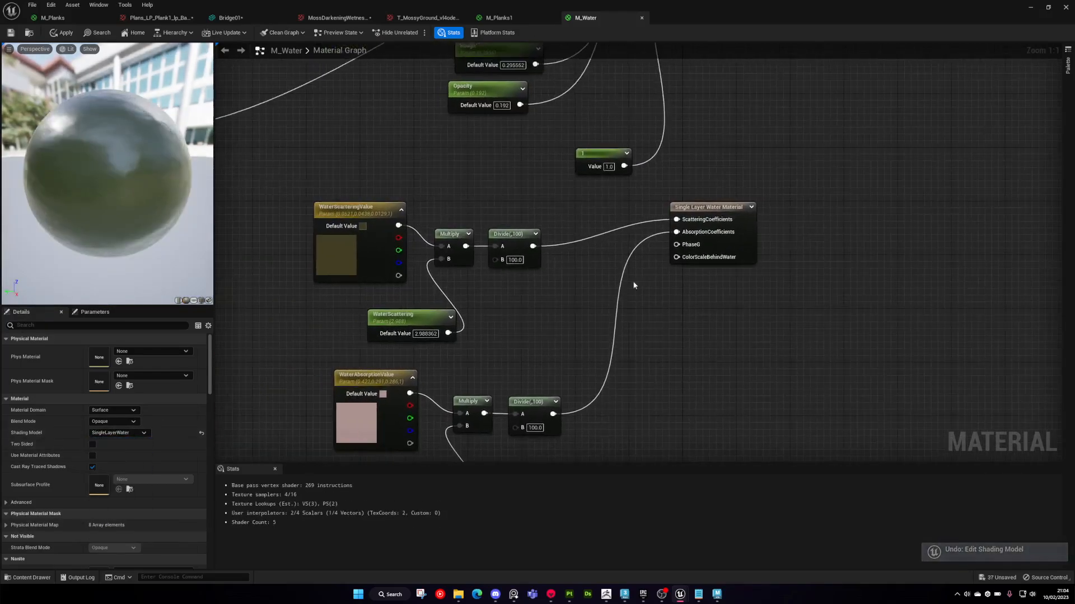
- Examine the Single Layer Water Material node and the networks feeding its ScatteringCoefficients and AbsorptionCoefficients inputs
right_click(709, 292)
left_click(706, 210)
right_click_drag(717, 208, 702, 280)
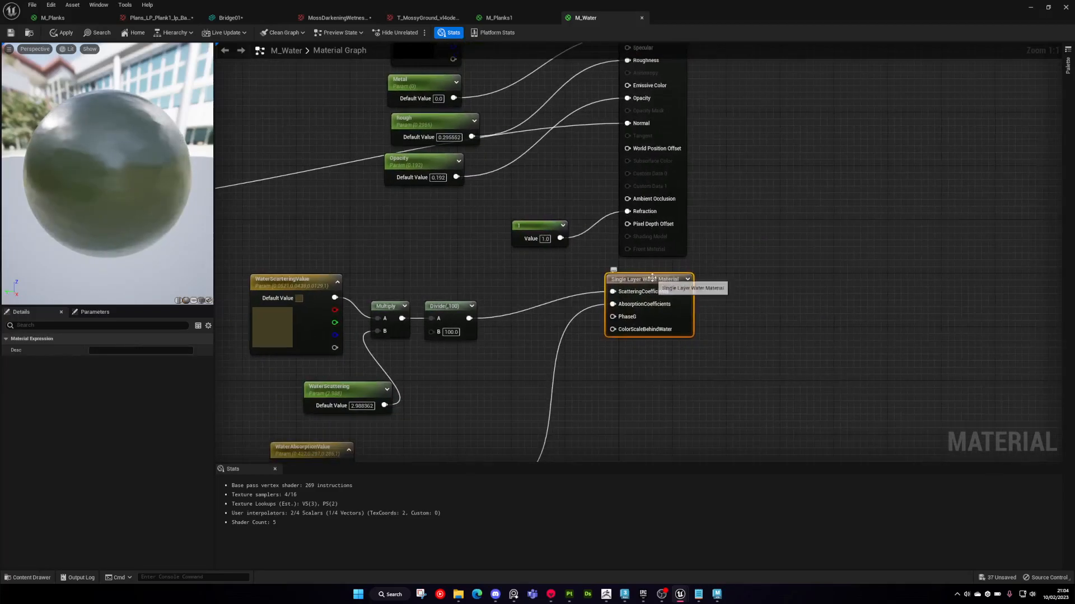
left_click(749, 271)
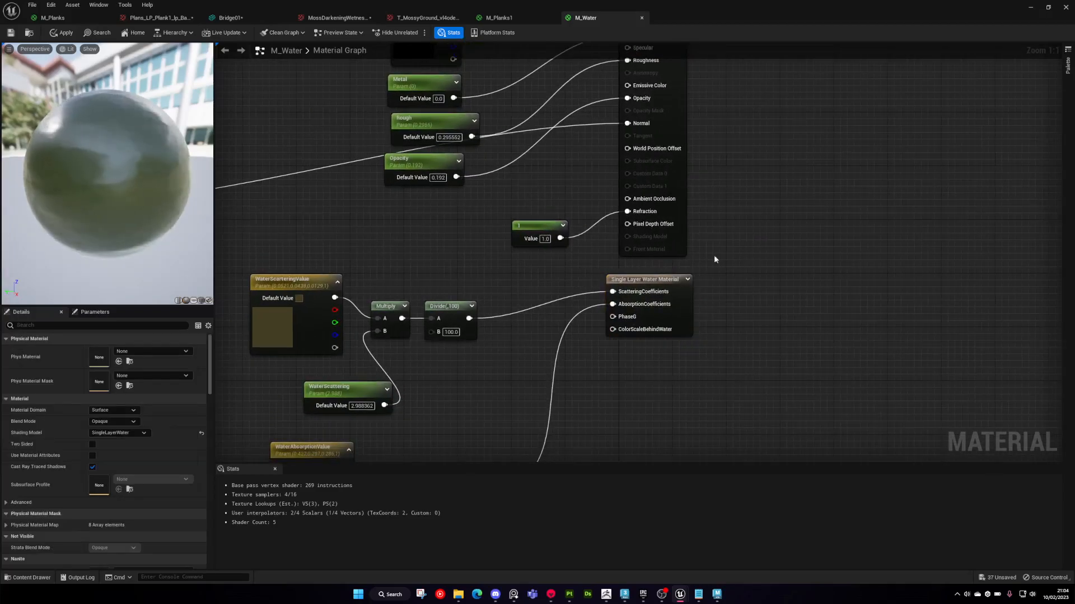
left_click(683, 281)
right_click_drag(530, 322, 629, 245)
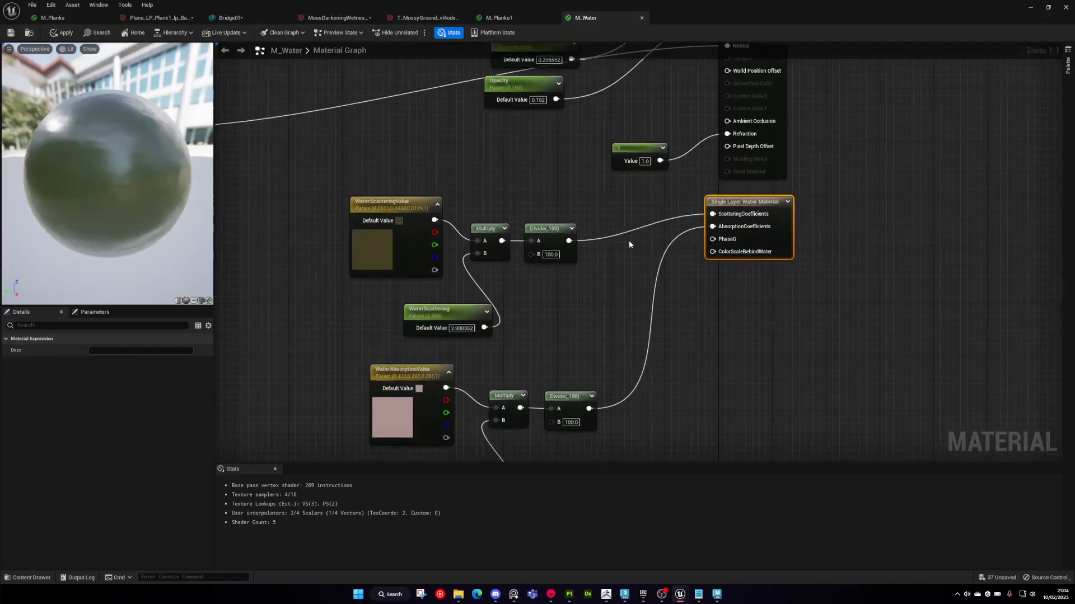
left_click(643, 286)
right_click_drag(729, 217, 729, 192)
right_click_drag(691, 245, 701, 183)
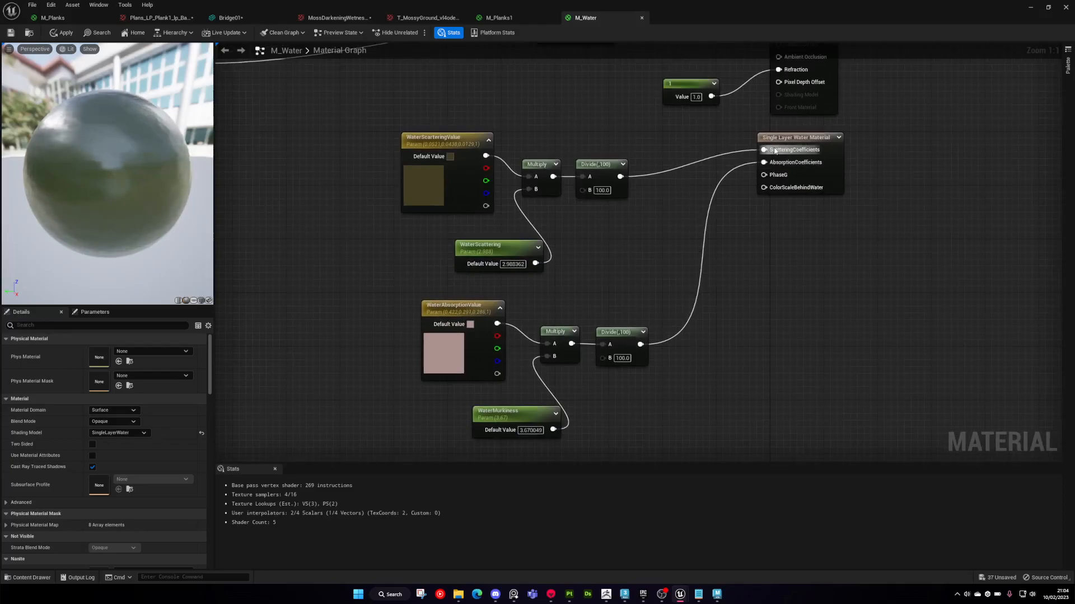
right_click_drag(677, 168, 682, 183)
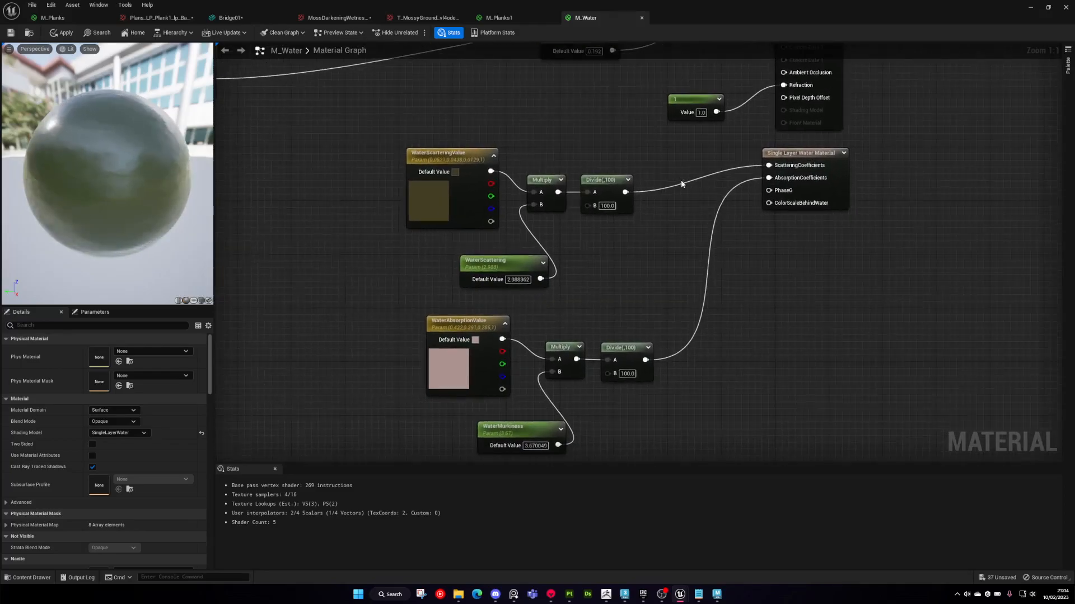
right_click_drag(628, 218, 633, 256)
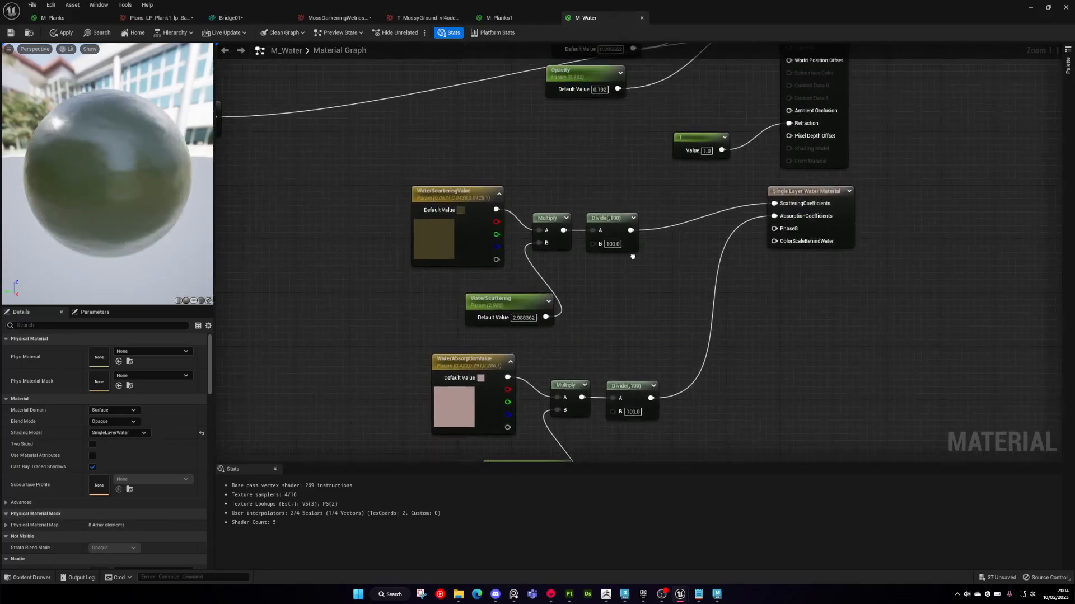
right_click_drag(822, 263, 757, 254)
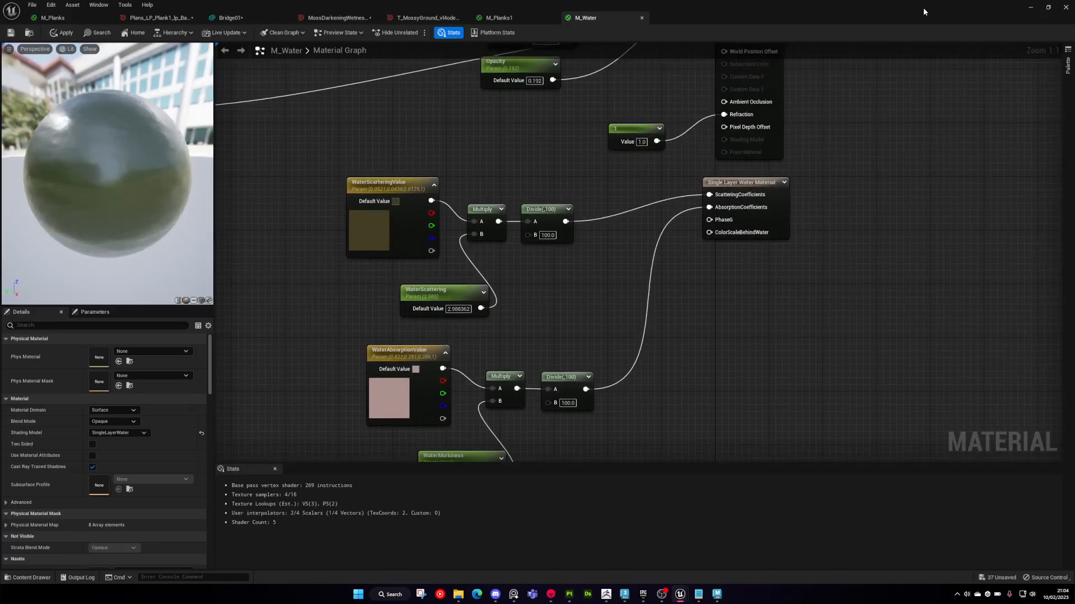
- Move the TexCoord and UV tiling nodes upward beside the Multiply node that feeds the water's panners
right_click_drag(569, 323, 694, 290)
scroll(622, 268, "down", 2)
right_click_drag(623, 268, 737, 315)
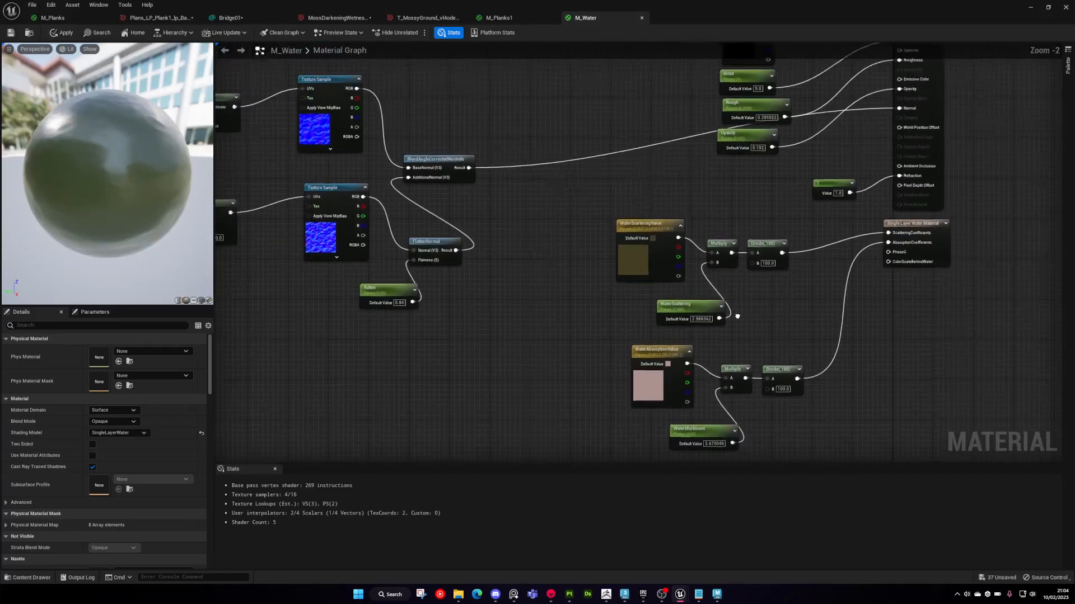
right_click_drag(801, 320, 729, 311)
scroll(726, 311, "down", 1)
right_click_drag(463, 268, 700, 310)
scroll(510, 279, "up", 3)
right_click_drag(500, 293, 823, 345)
scroll(739, 324, "down", 1)
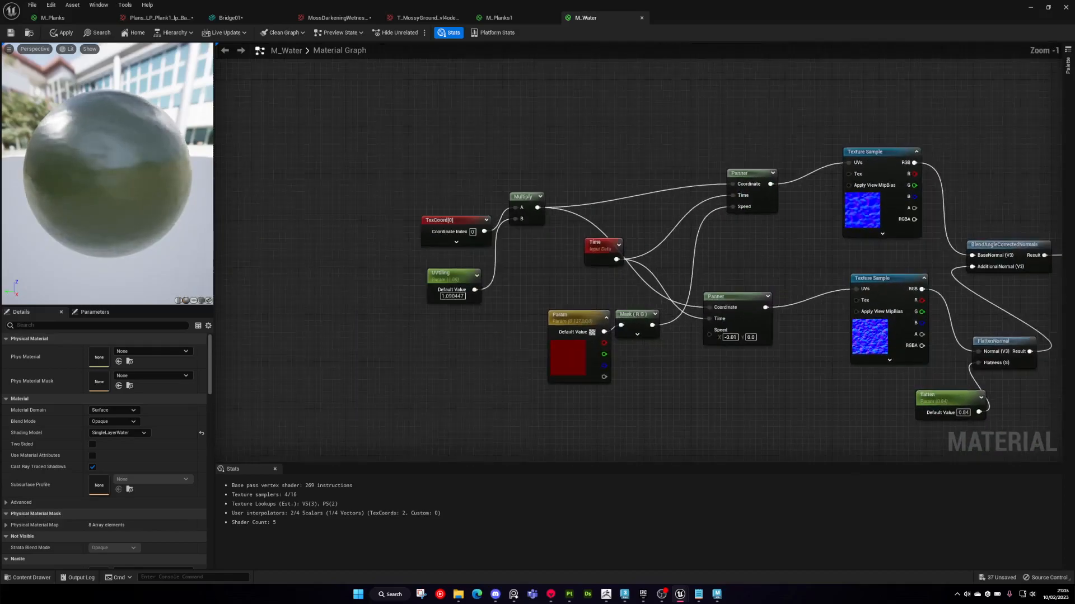
right_click_drag(550, 221, 402, 213)
left_click_drag(295, 212, 288, 146)
left_click_drag(287, 264, 286, 200)
- Reposition the two water normal Texture Sample nodes and shift BlendAngleCorrectedNormals to the right in the graph
left_click(709, 255)
left_click_drag(742, 321, 713, 339)
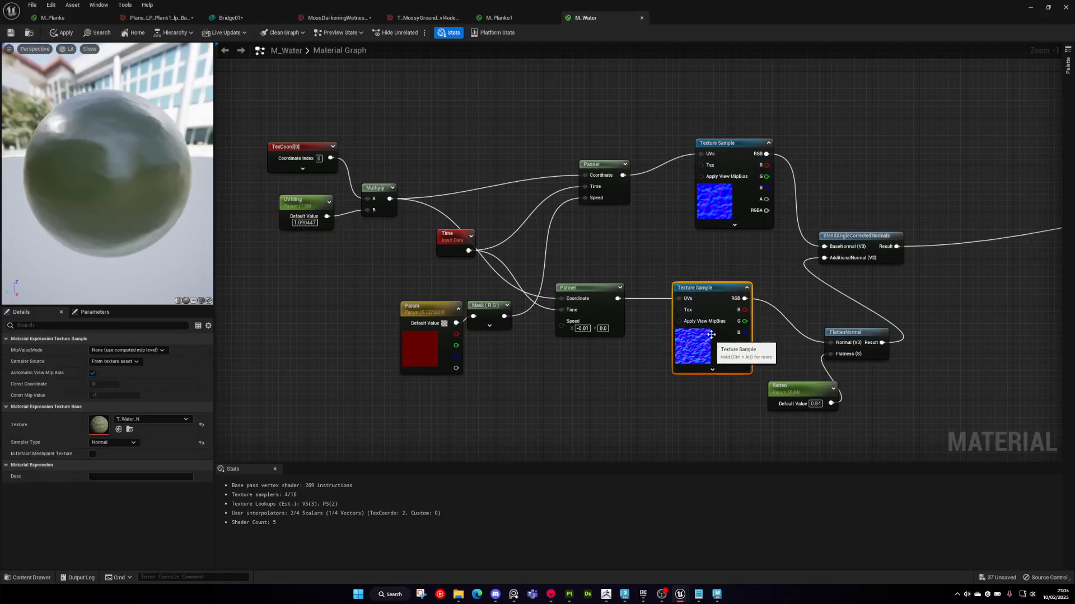
left_click(716, 254)
left_click_drag(721, 192, 675, 191)
left_click(904, 291)
right_click_drag(908, 291, 683, 294)
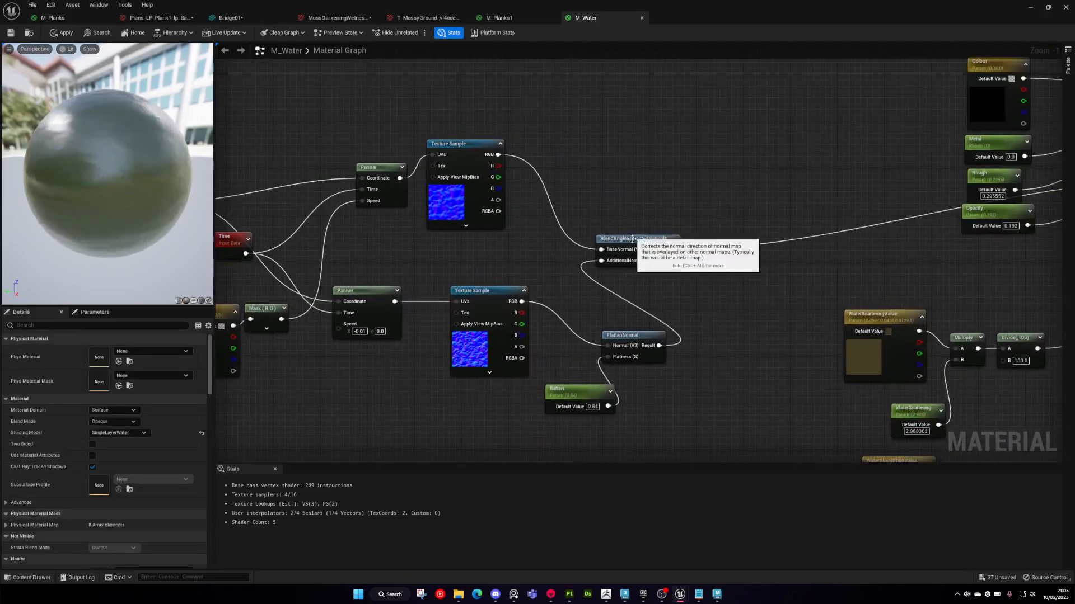
left_click_drag(631, 235, 695, 236)
scroll(994, 230, "down", 1)
right_click_drag(995, 230, 758, 280)
right_click_drag(631, 276, 870, 192)
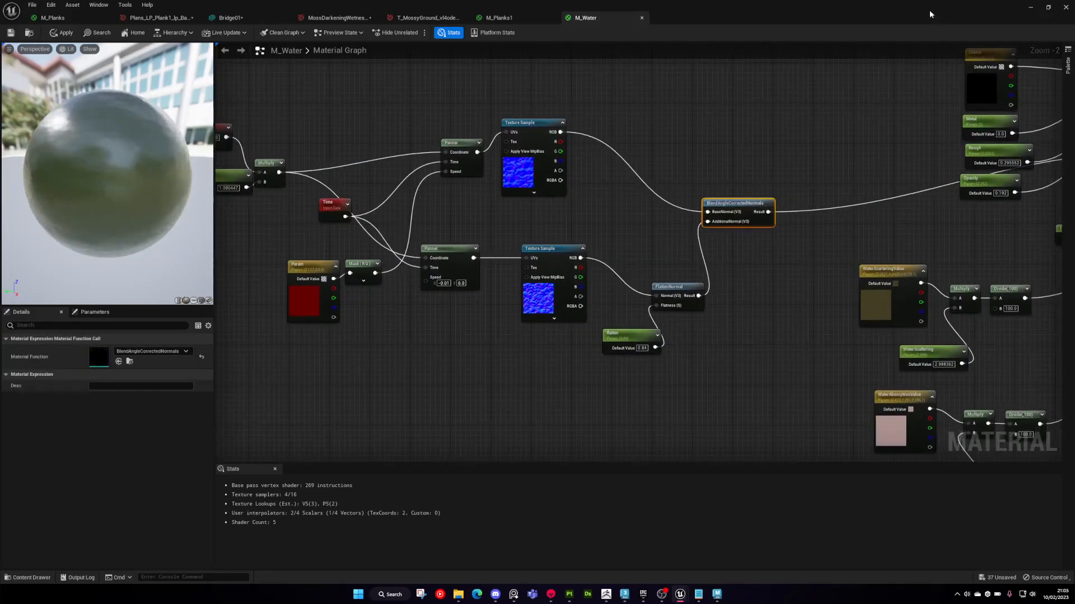
- Shrink the material editor to a floating window over the level and frame the stream water above it
left_click_drag(931, 14, 755, 358)
mouse_move(672, 252)
right_mouse_down()
mouse_move(666, 243)
mouse_move(680, 241)
mouse_move(652, 249)
mouse_move(669, 238)
right_mouse_up()
key("w")
key("s")
right_click_drag(657, 303, 672, 285)
left_click_drag(653, 357, 587, 211)
right_click_drag(728, 403, 422, 347)
right_click_drag(644, 134, 677, 58)
key("w")
right_click_drag(678, 112, 722, 137)
key("s")
- Set the WaterAbsorptionValue colour to a saturated red, about R 0.42, G 0.09, B 0.08
right_click_drag(707, 318, 586, 312)
right_click_drag(549, 349, 509, 384)
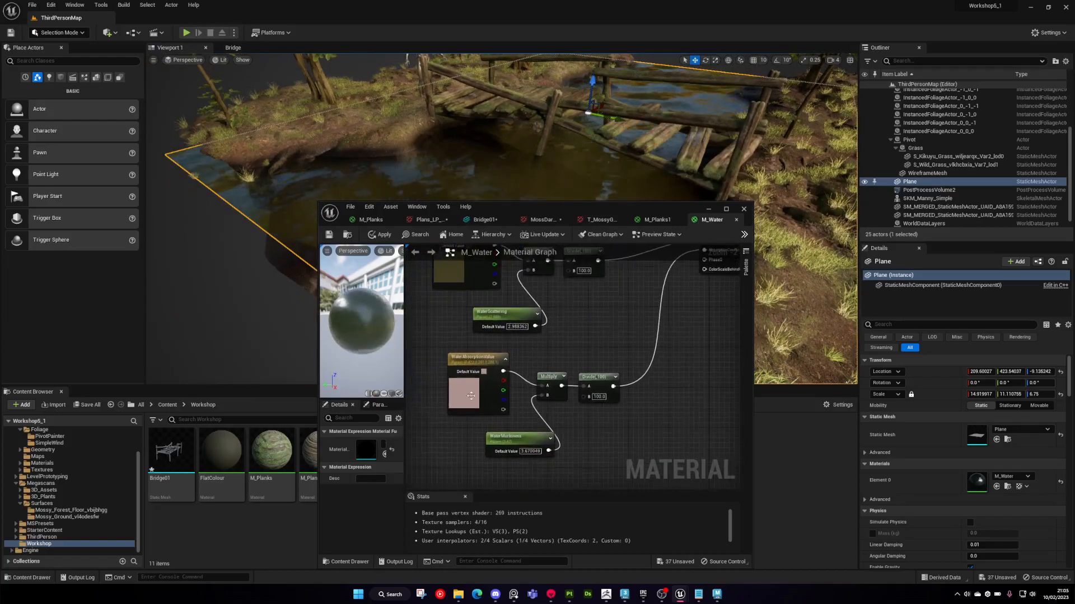
left_click(455, 386)
mouse_move(562, 337)
right_mouse_down()
mouse_move(537, 362)
mouse_move(546, 349)
right_mouse_up()
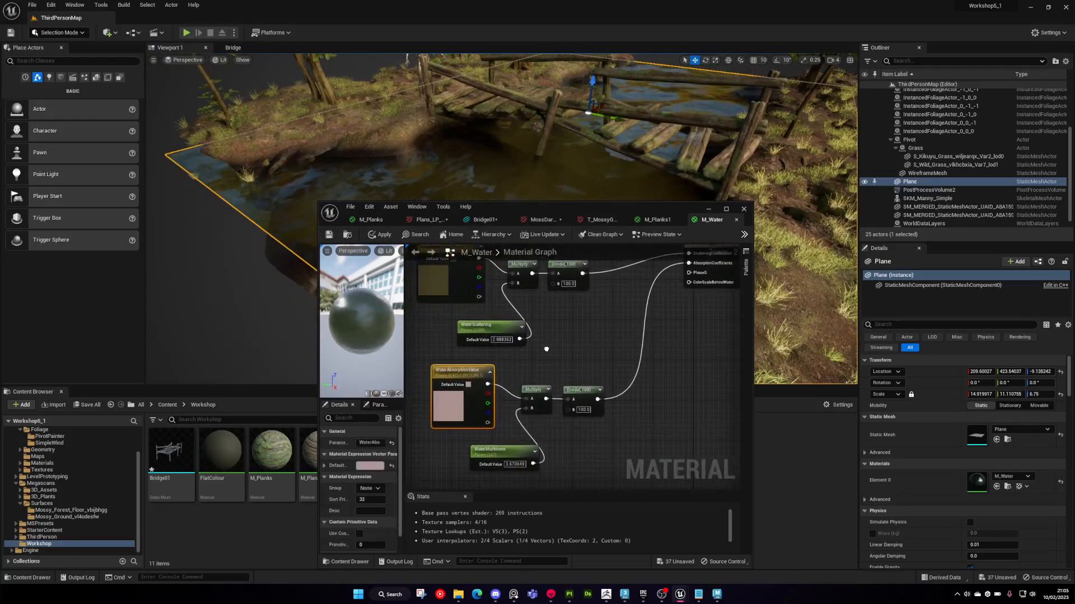
double_click(452, 403)
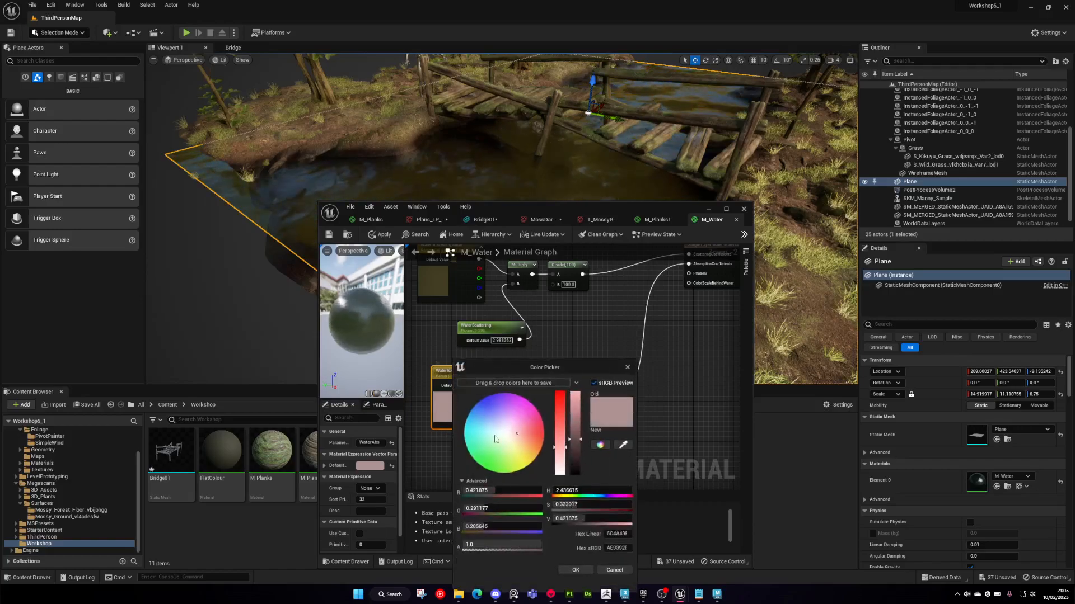
left_click_drag(523, 435, 536, 434)
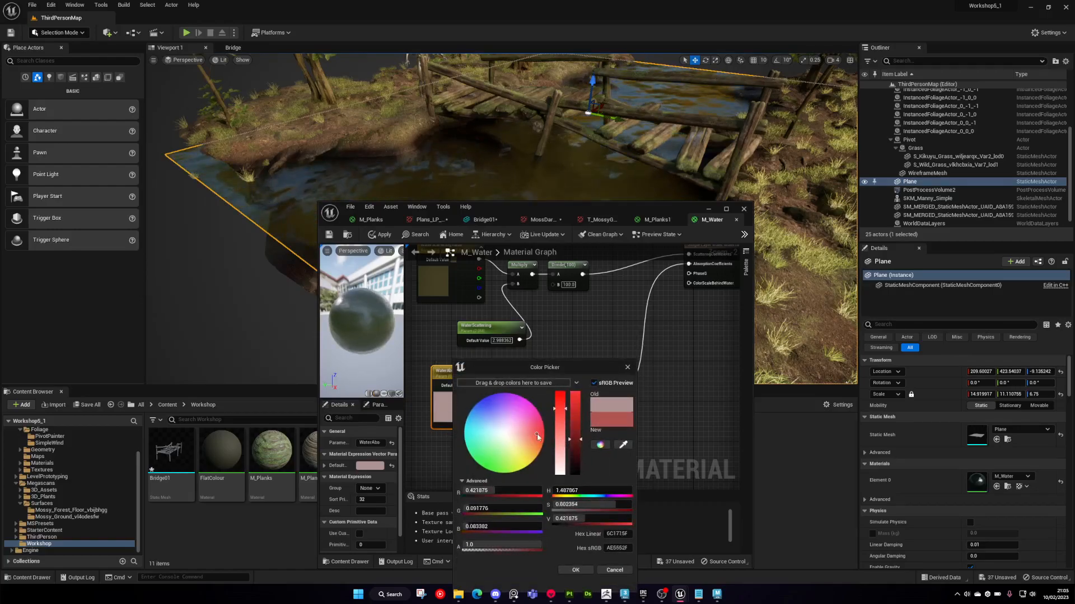
right_click_drag(549, 173, 529, 193)
left_click(576, 570)
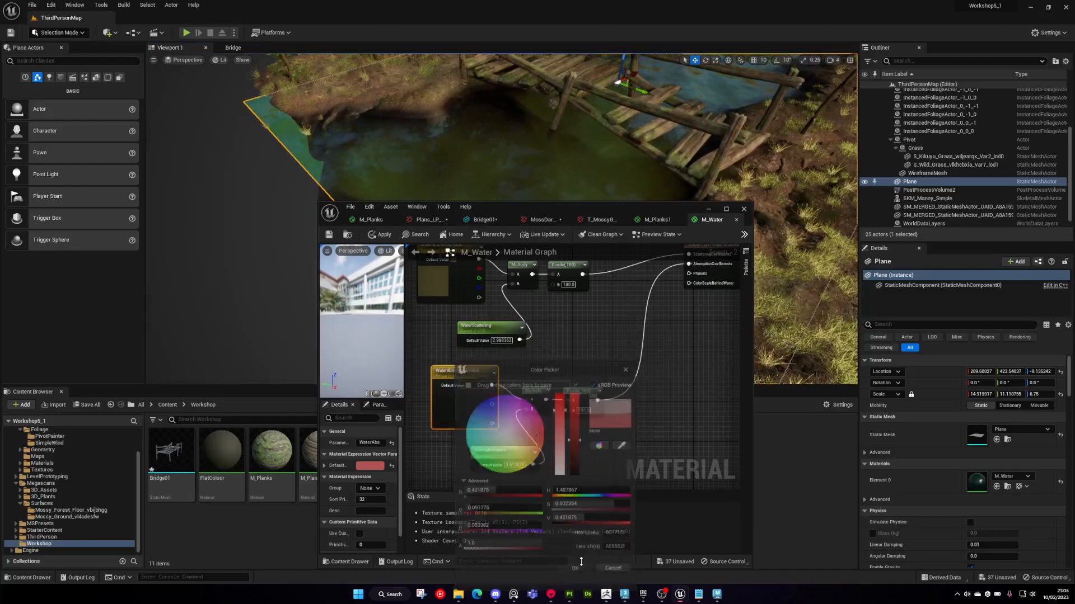
- Nudge the WaterMurkiness default value slightly lower and check the water around the bridge
right_click_drag(522, 431, 546, 419)
left_click(514, 450)
mouse_move(372, 465)
left_mouse_down()
mouse_move(342, 466)
mouse_move(369, 466)
left_mouse_up()
right_click_drag(556, 357, 559, 404)
right_click_drag(560, 152, 582, 129)
right_click_drag(640, 373, 577, 411)
left_click(648, 417)
right_click_drag(492, 388, 634, 361)
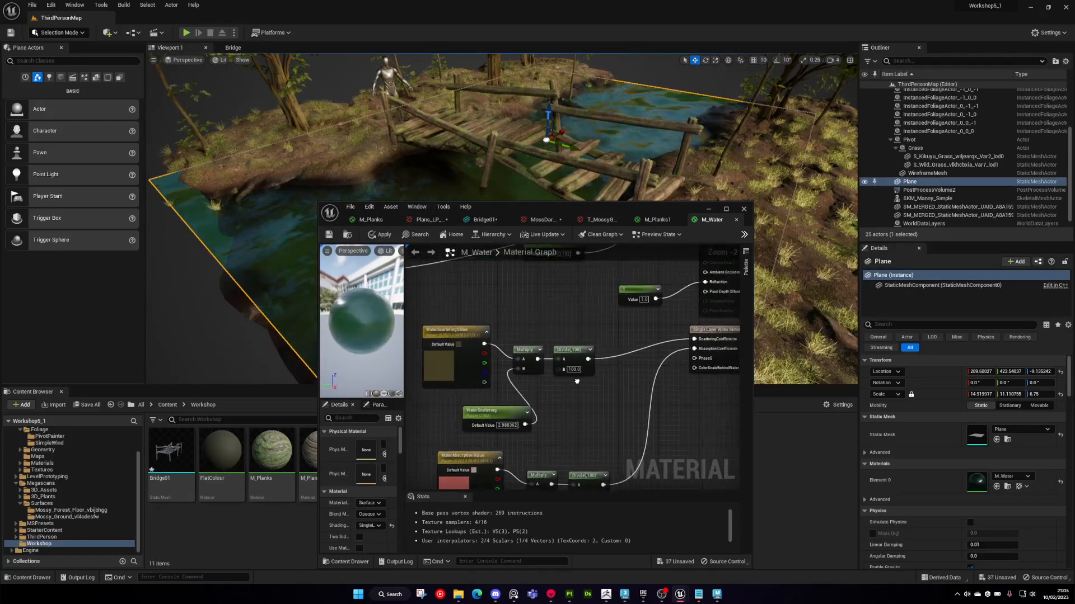
right_click_drag(529, 383, 549, 398)
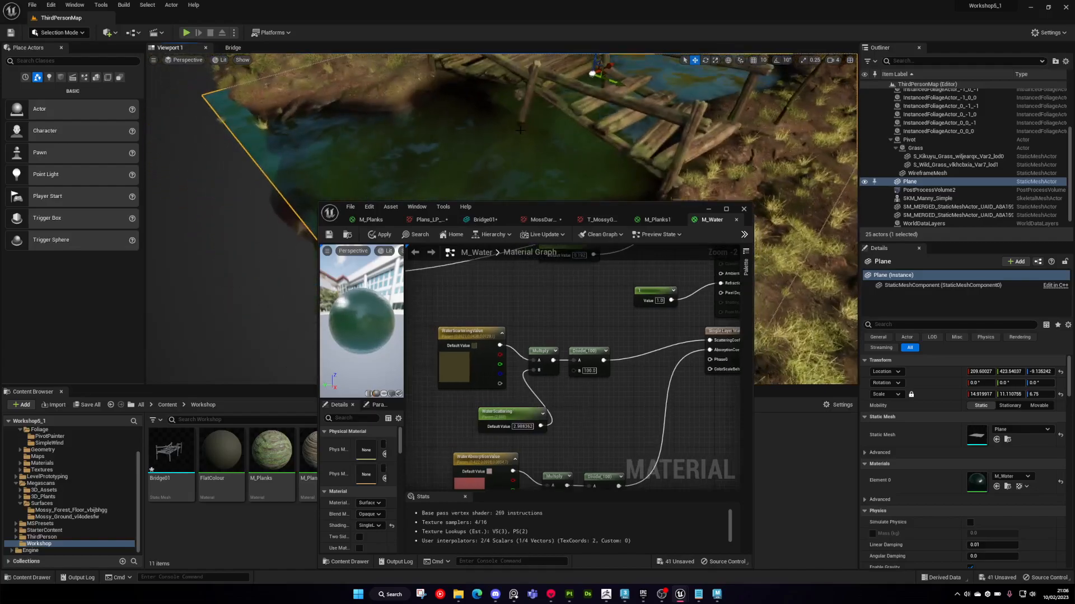
- Lower the WaterMurkiness default value to about 2.98 and view the water in the level
left_click(511, 429)
right_click_drag(512, 439, 506, 333)
left_click(515, 433)
left_click_drag(371, 466, 361, 466)
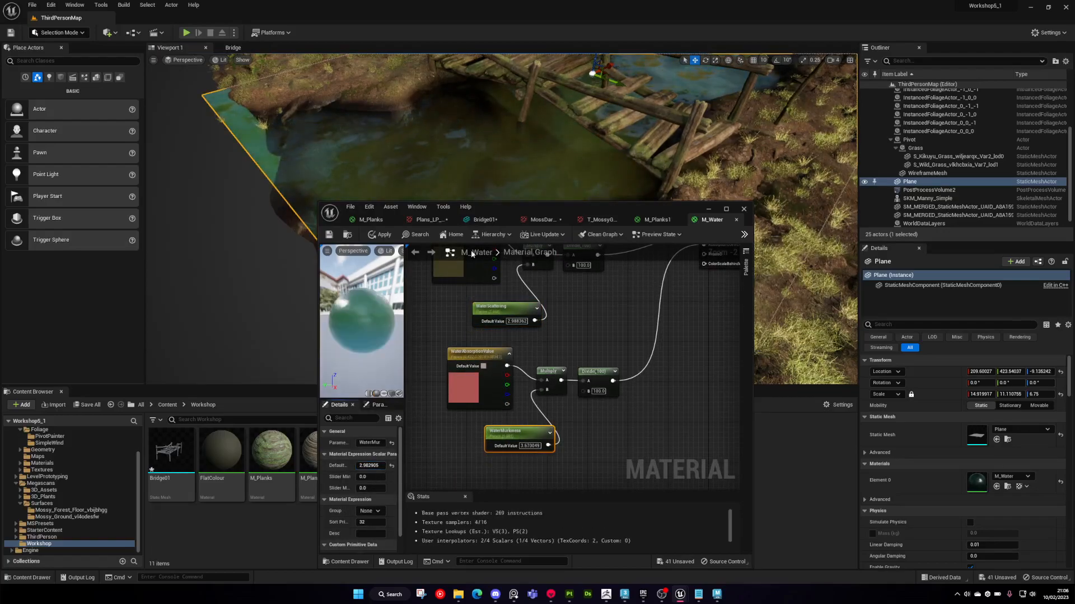
mouse_move(553, 148)
right_mouse_down()
mouse_move(542, 202)
mouse_move(541, 130)
mouse_move(507, 73)
mouse_move(552, 184)
mouse_move(553, 162)
right_mouse_up()
- Raise the WaterScattering default value and check the stream under the bridge
right_click_drag(562, 314, 586, 401)
left_click(548, 409)
left_click(516, 399)
left_click_drag(371, 466, 390, 466)
right_click_drag(540, 149, 535, 168)
- Set the WaterScatteringValue colour to a dark brown
double_click(483, 342)
mouse_move(555, 436)
left_mouse_down()
mouse_move(523, 439)
mouse_move(563, 419)
mouse_move(561, 433)
mouse_move(608, 455)
left_mouse_up()
left_click(614, 553)
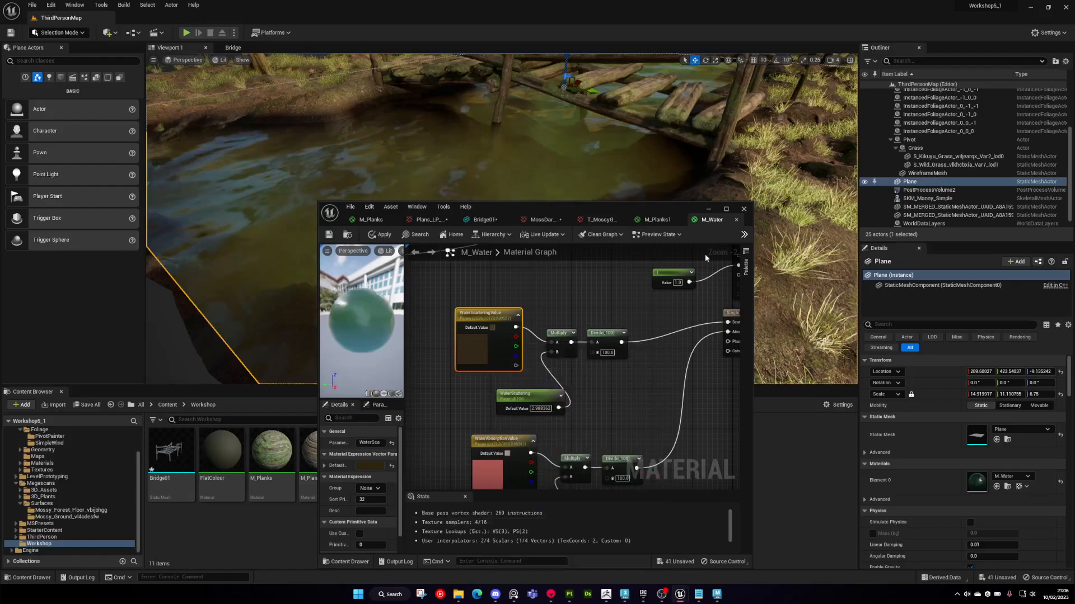
- Minimize the material editor, deselect the water plane and inspect the recoloured water and mossy bridge from several viewpoints
left_click(708, 209)
mouse_move(688, 207)
right_mouse_down()
mouse_move(711, 179)
mouse_move(706, 196)
right_mouse_up()
key("Escape")
right_click_drag(533, 235, 548, 185)
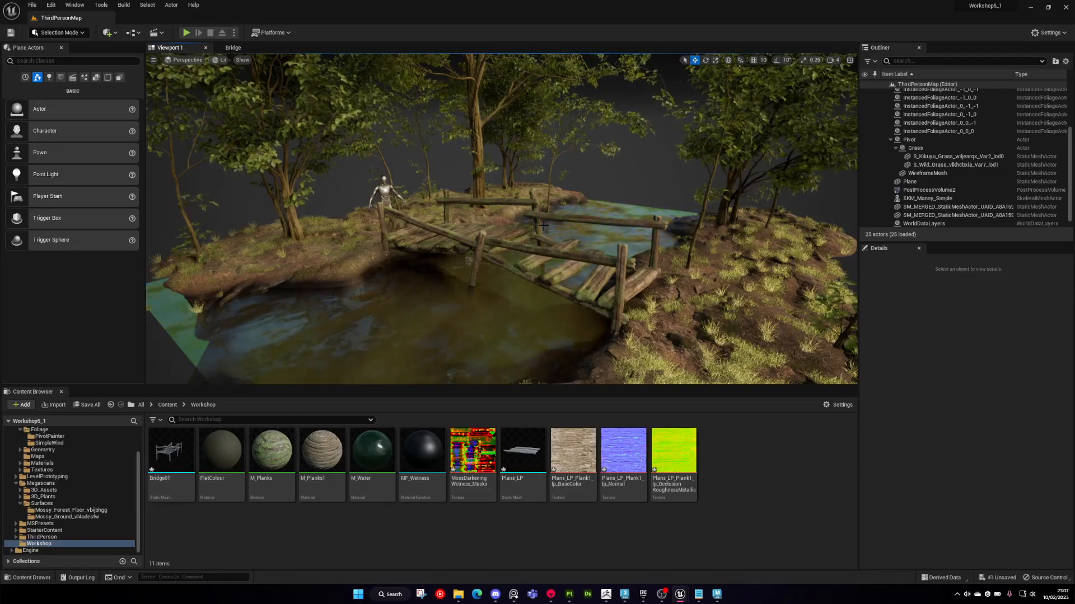
right_click_drag(543, 225, 527, 267)
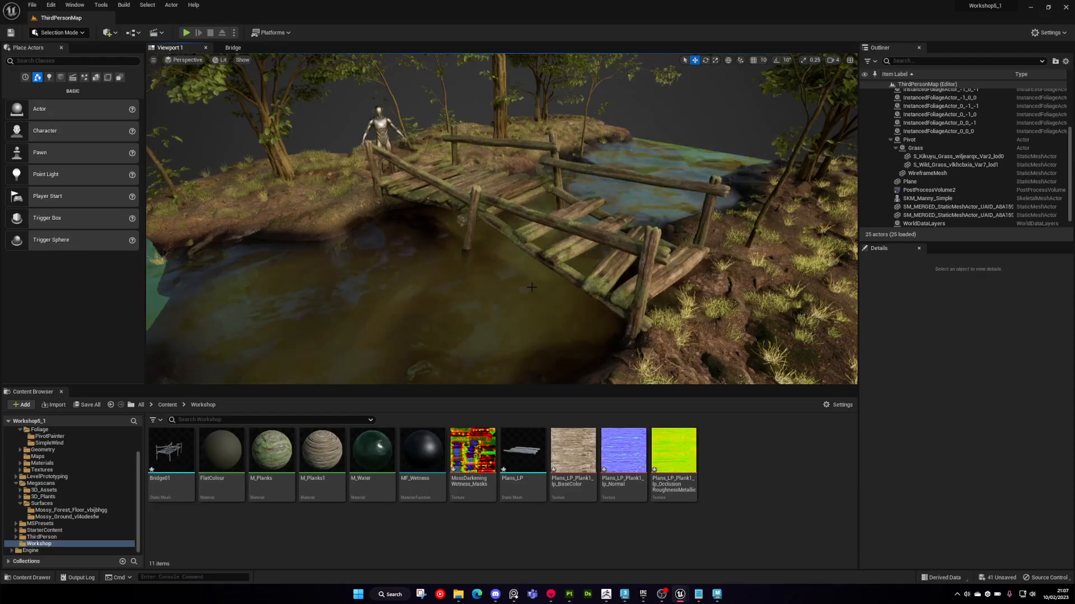
right_click_drag(530, 291, 530, 290)
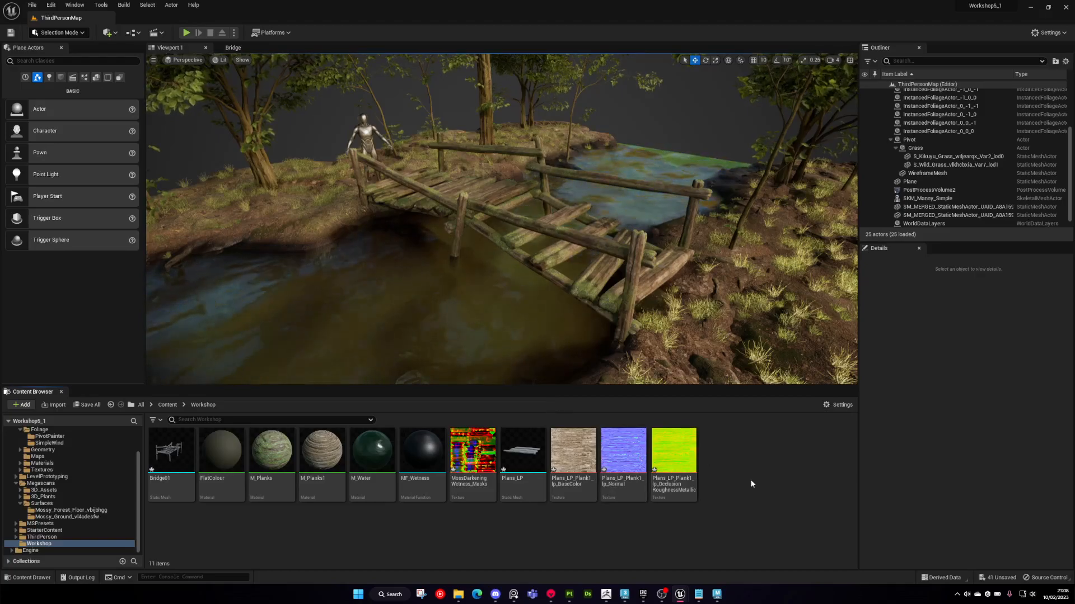
right_click_drag(501, 224, 482, 101)
right_click_drag(650, 224, 621, 288)
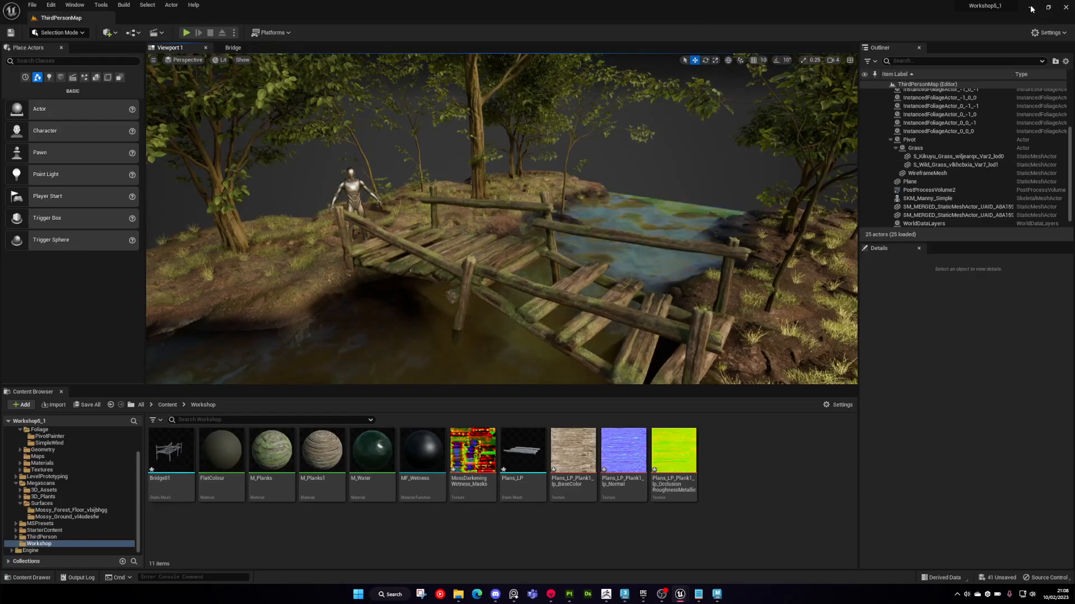
right_click_drag(616, 213, 622, 269)
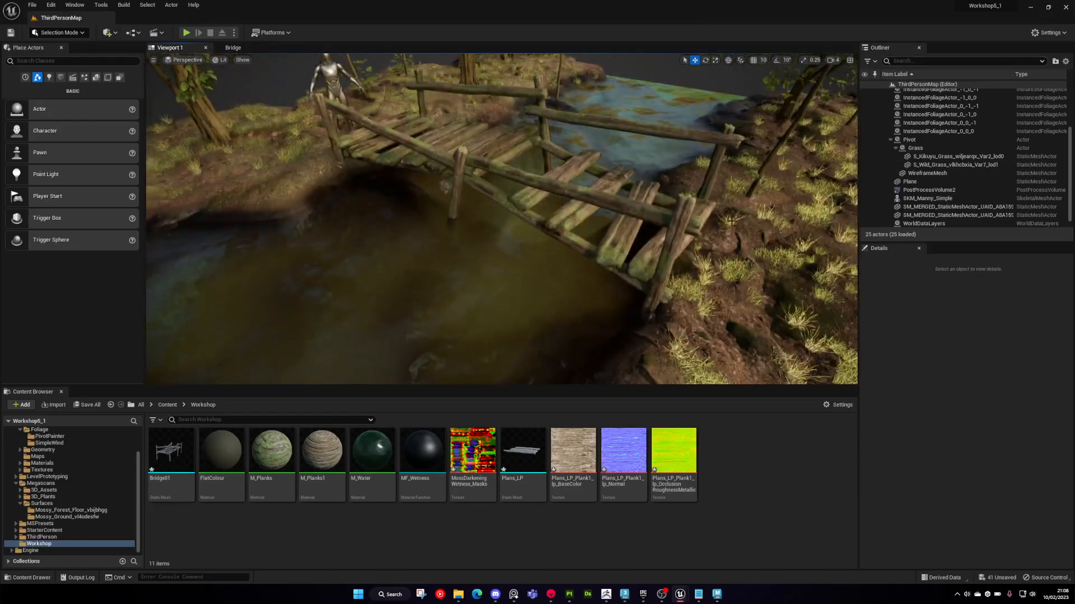